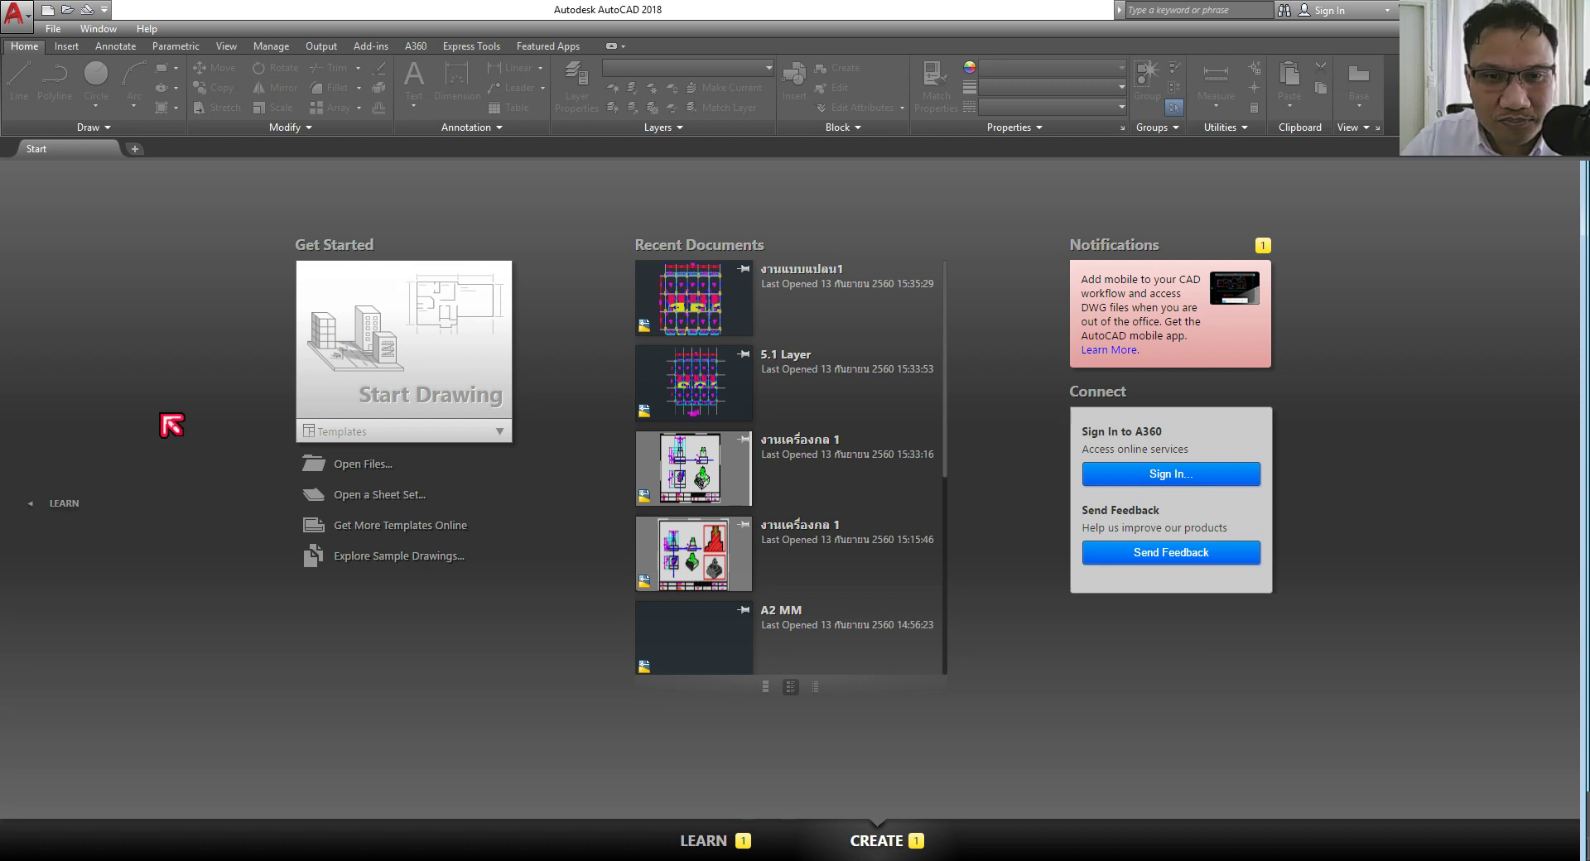
Step: Create the new blank drawing Drawing3 from the Start tab
left_click(348, 365)
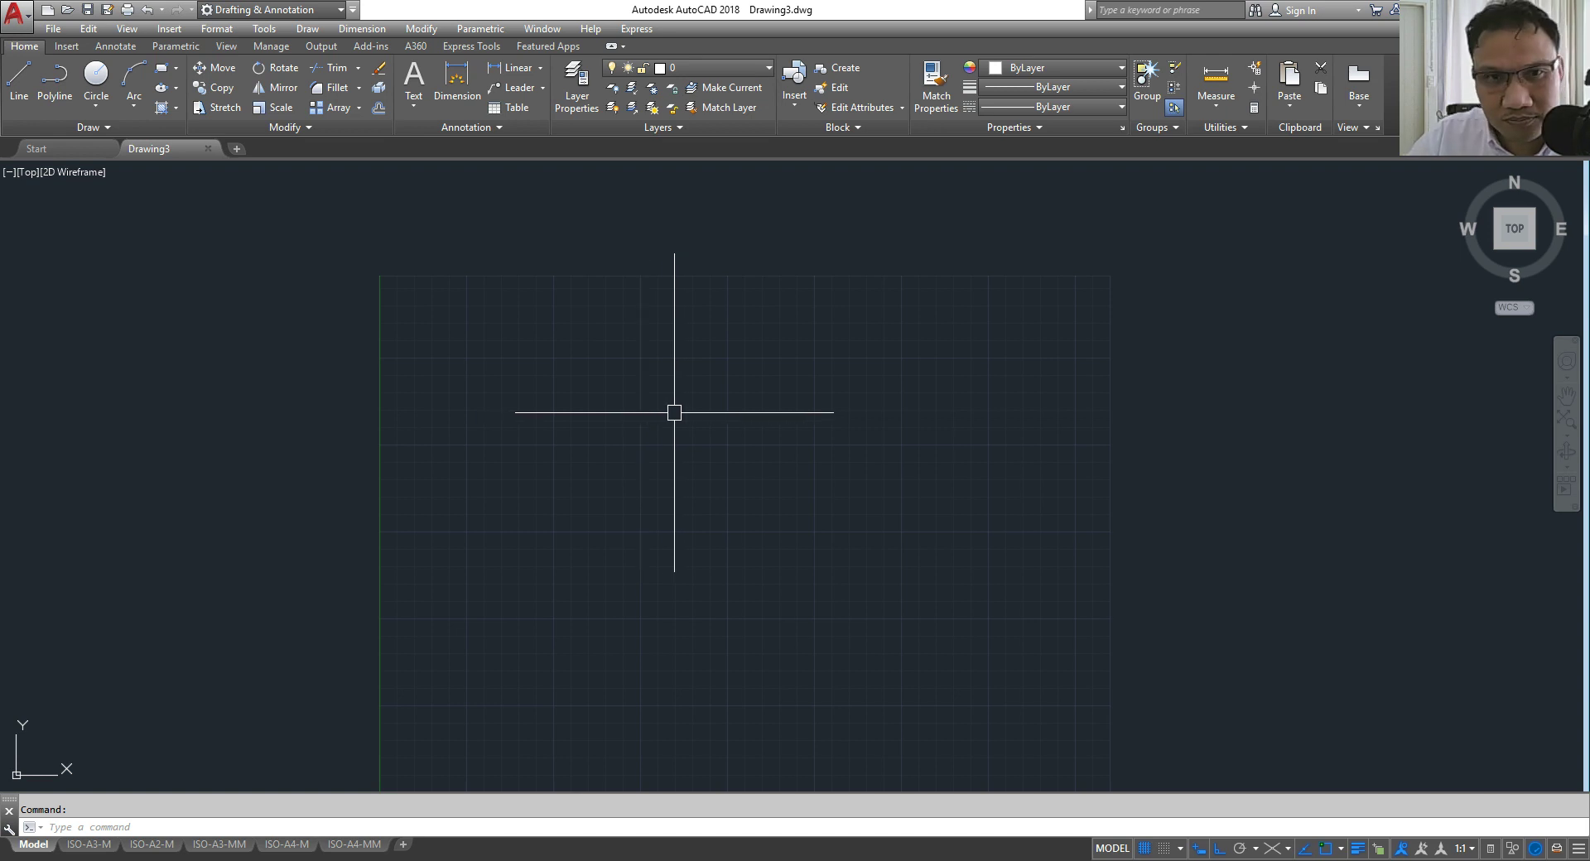
Step: Open the example drawing งานเครื่องกล 1.dwg after previewing drawings in the folder
left_click(68, 9)
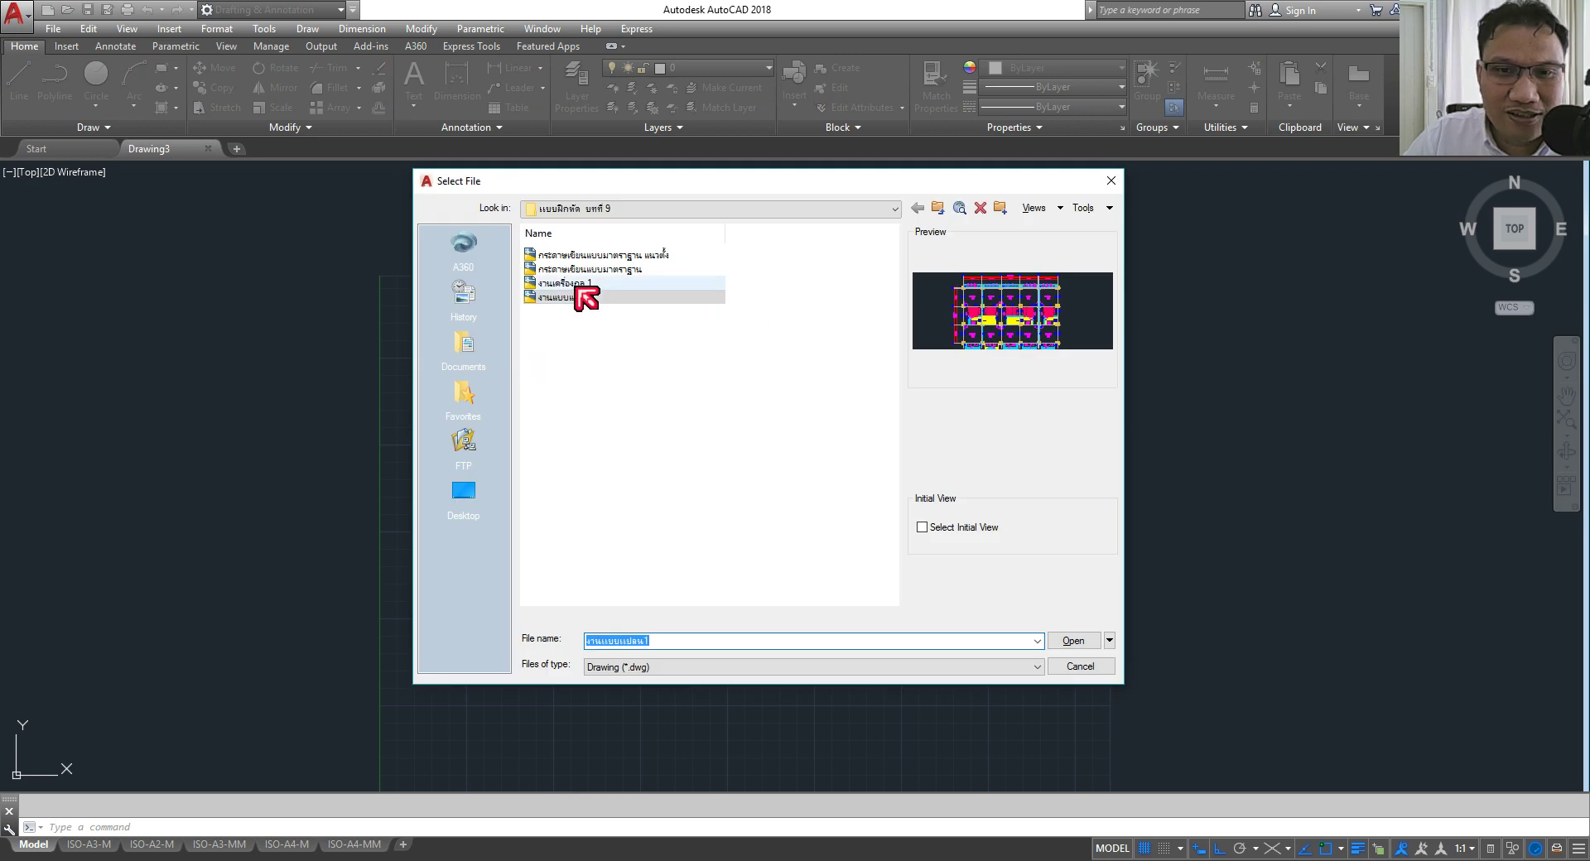
left_click(577, 283)
left_click(580, 297)
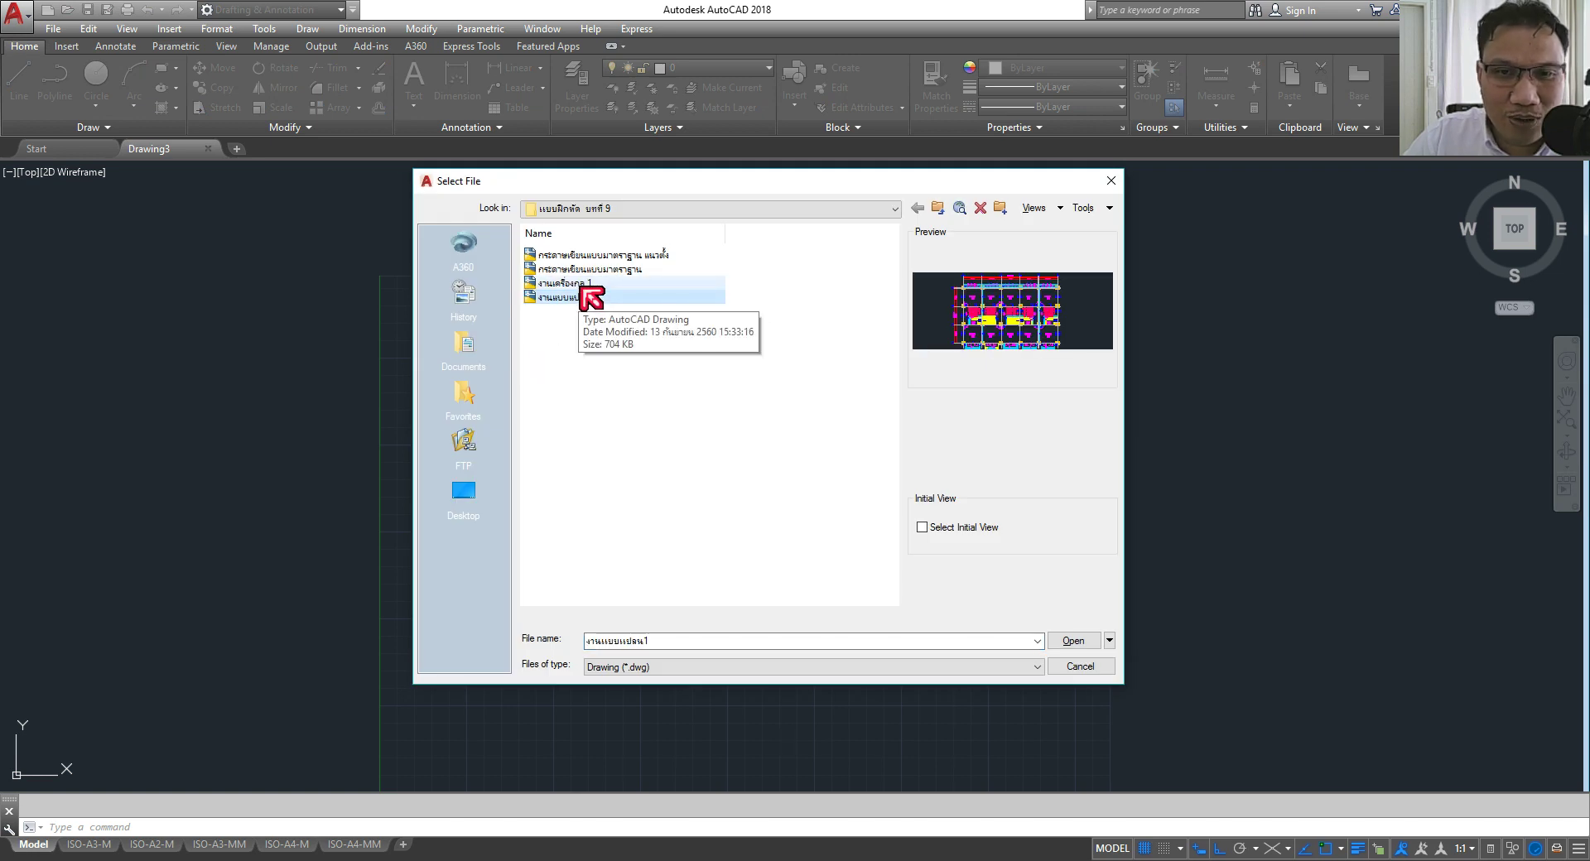
mouse_move(561, 296)
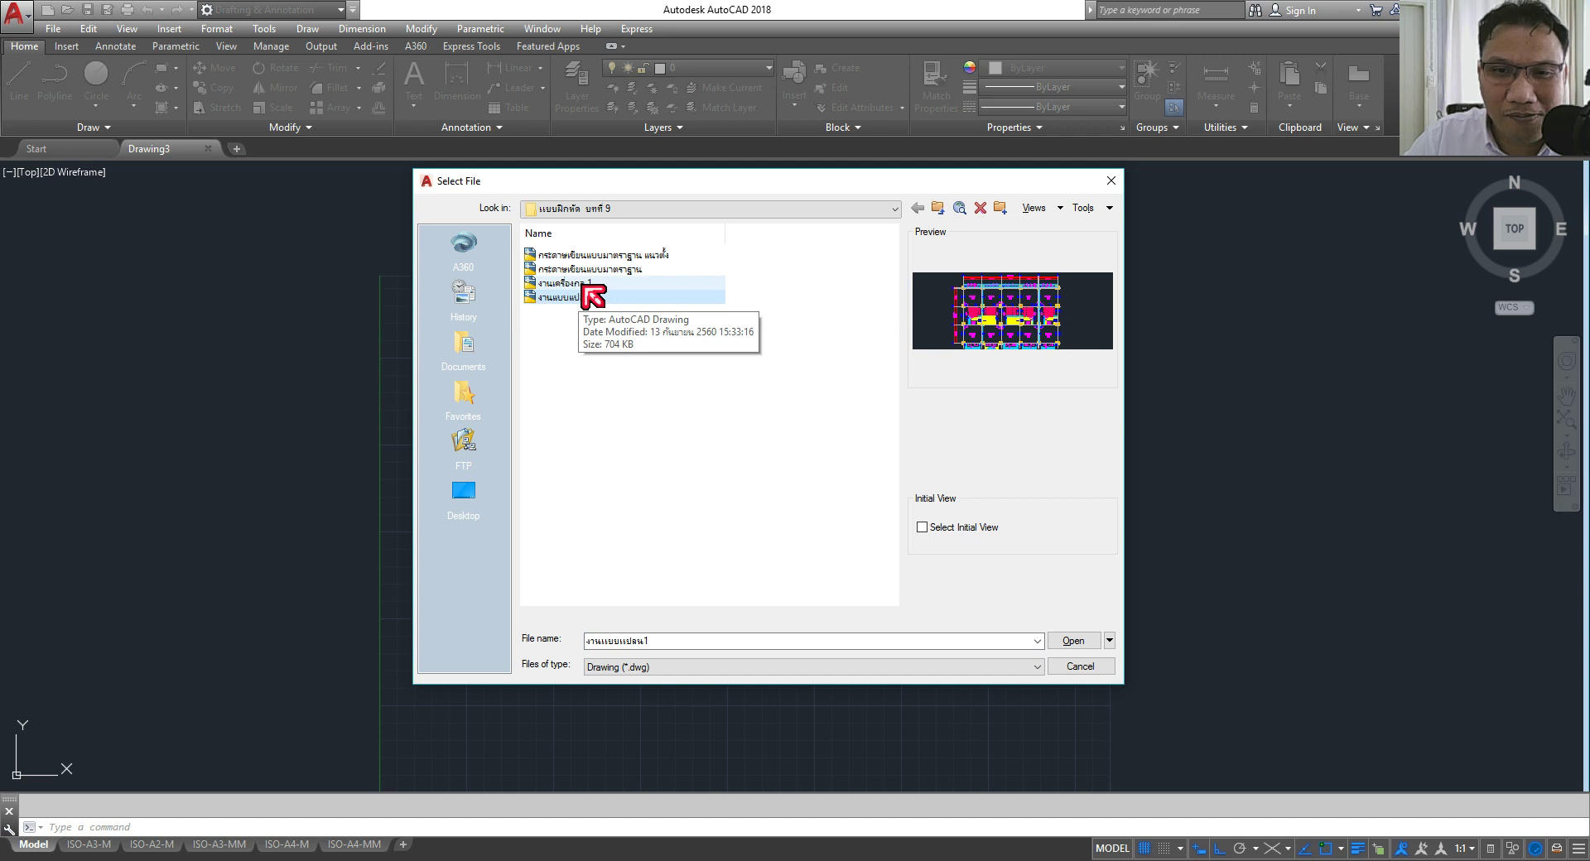
left_click(593, 295)
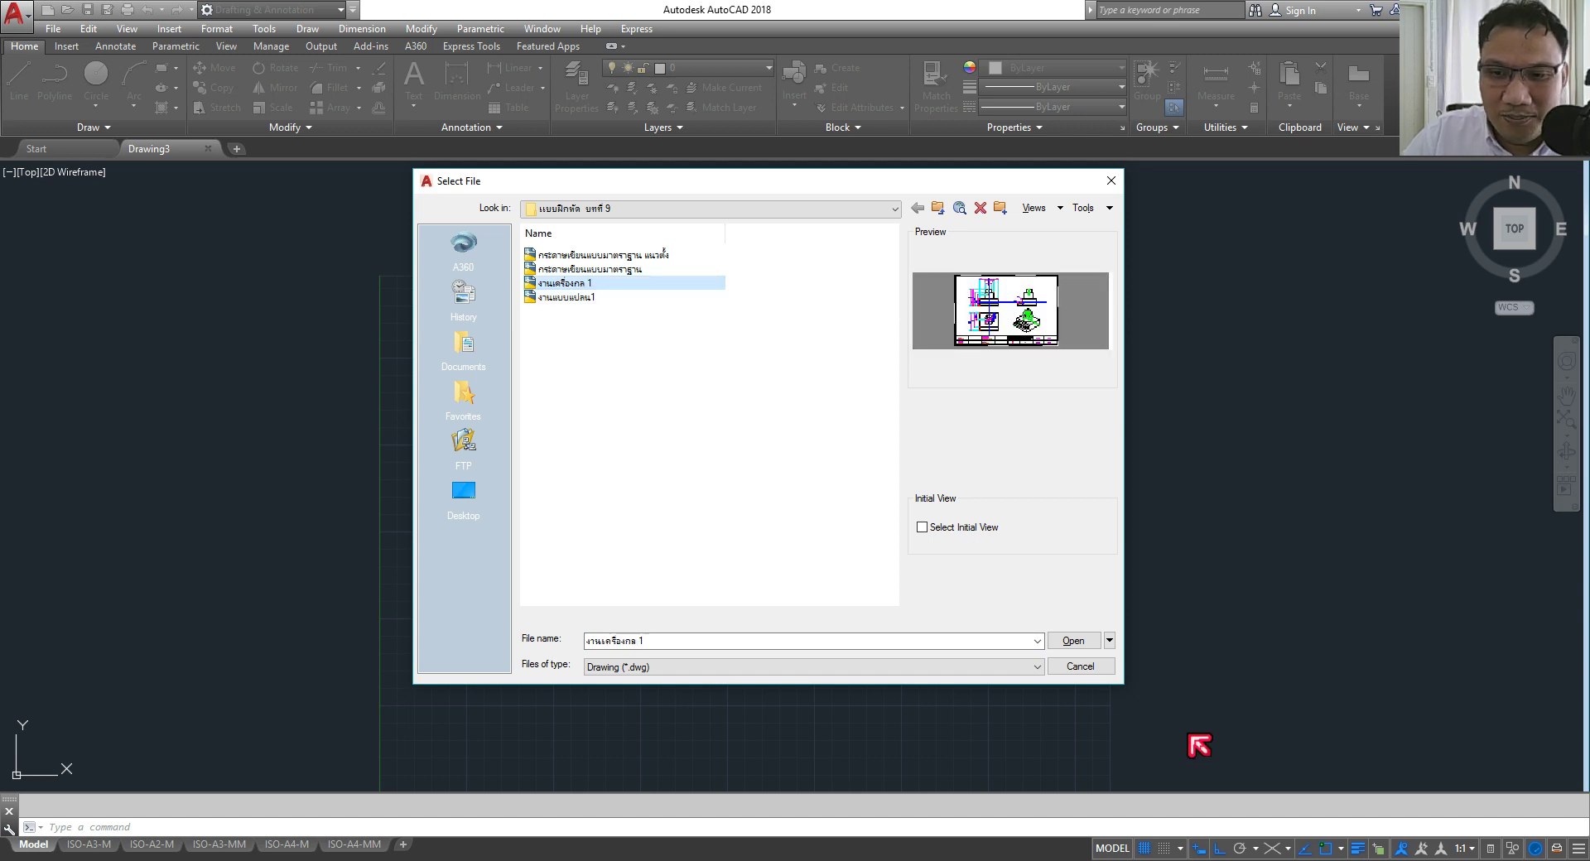
left_click(1073, 641)
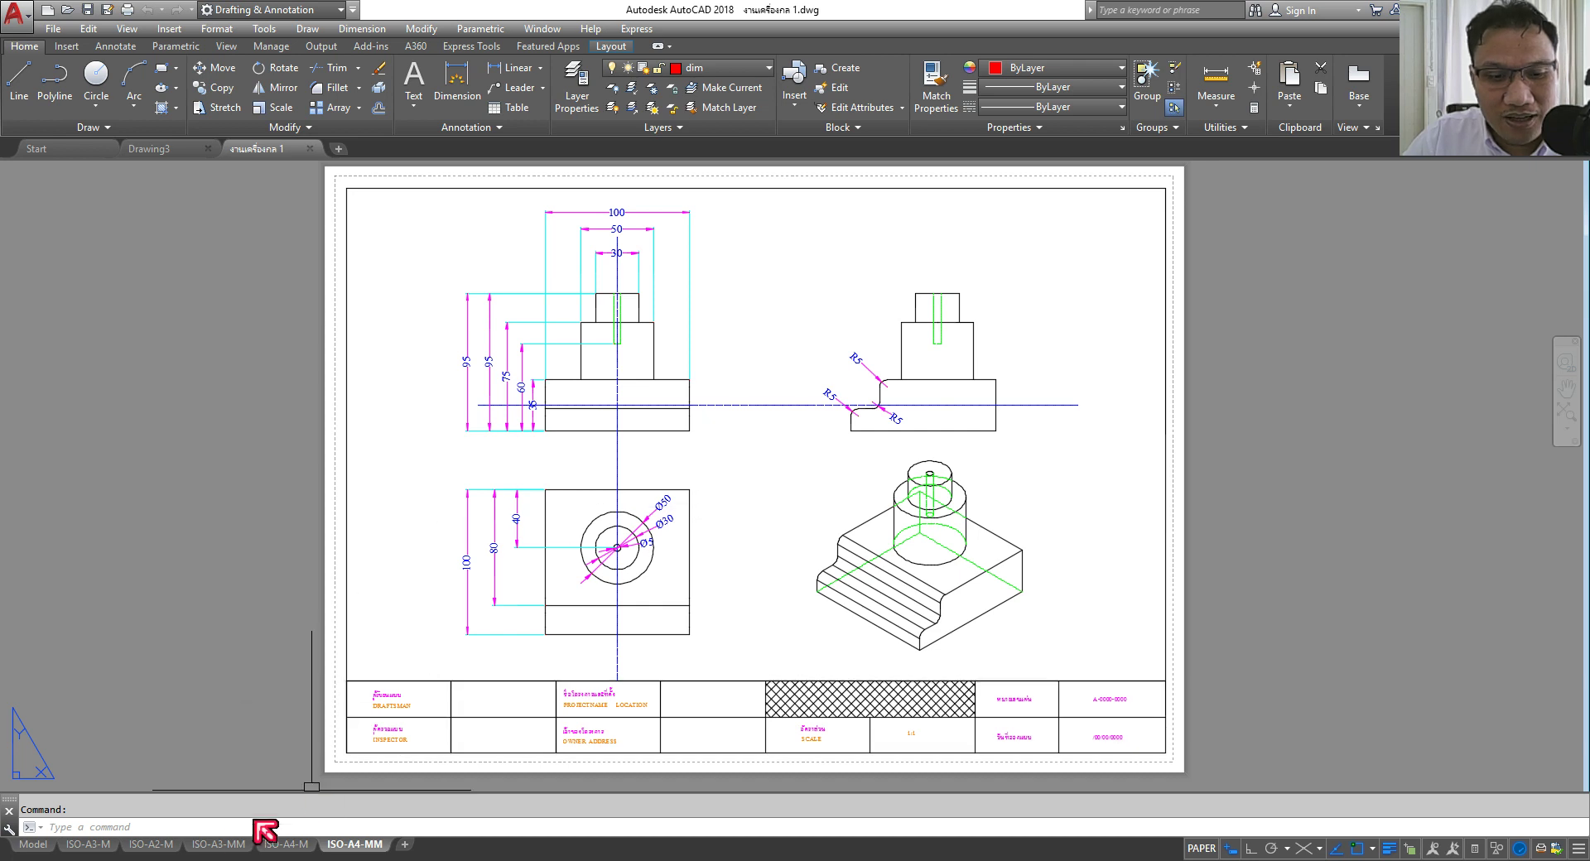
Step: View the ISO-A3-MM layout sheet, then fit all four views in model space
left_click(219, 844)
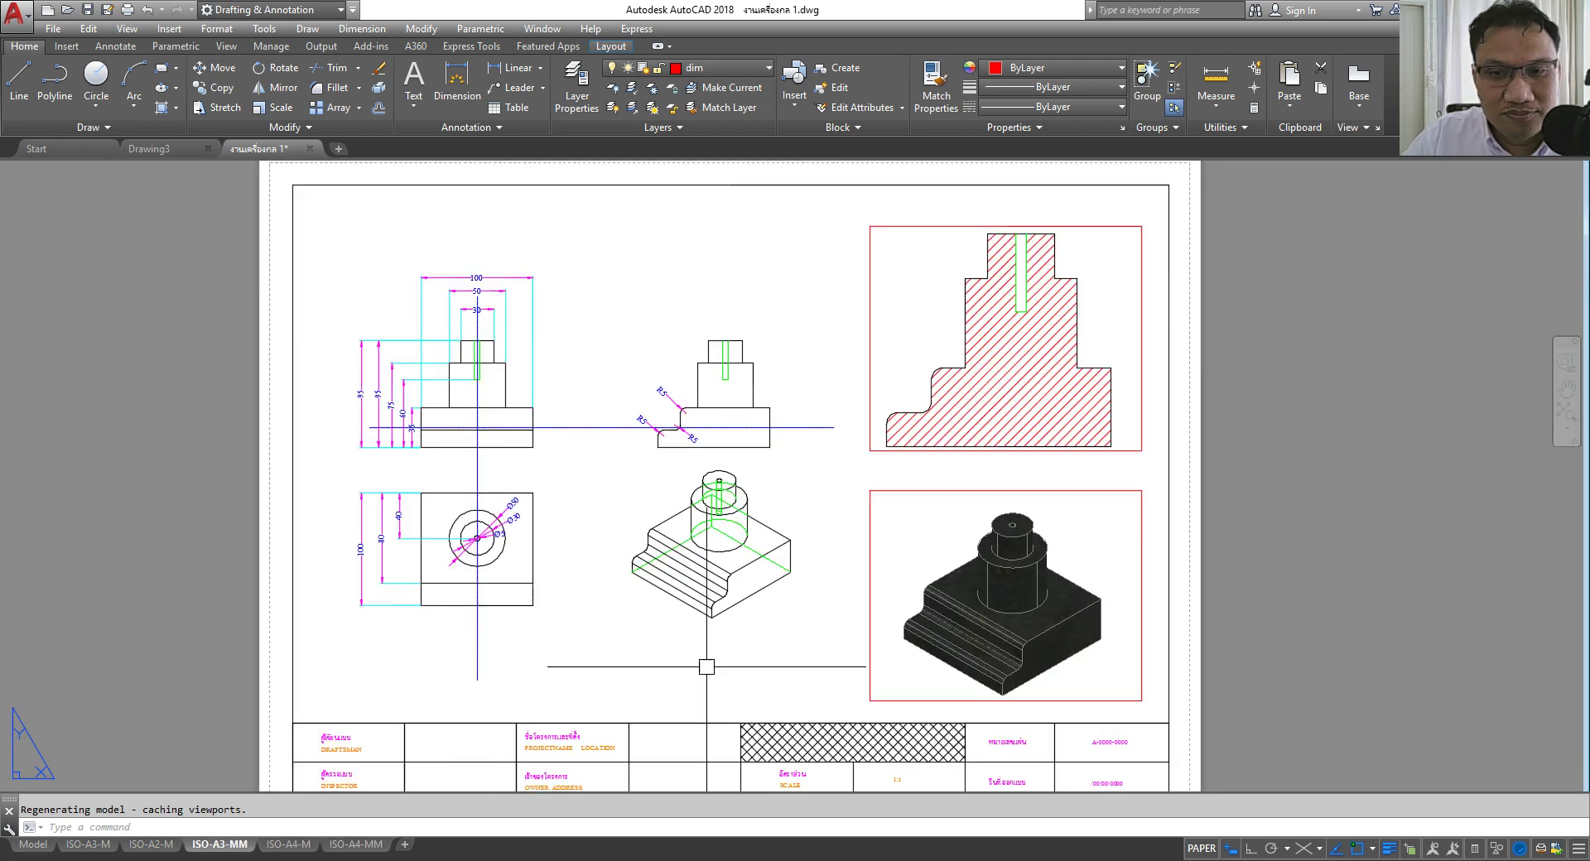
middle_click_drag(761, 657, 767, 656)
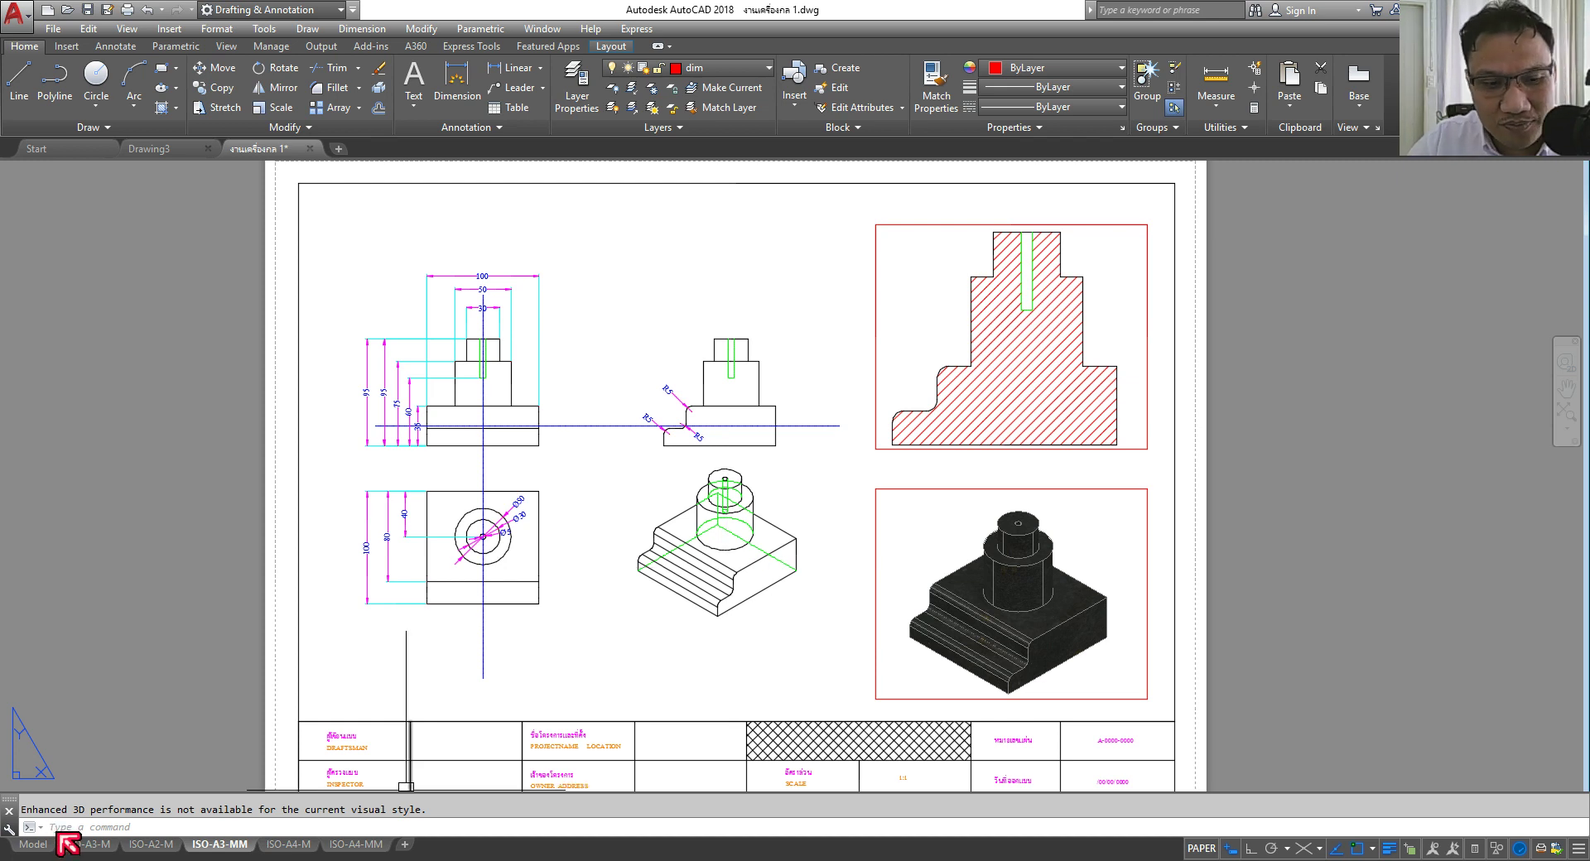
left_click(33, 844)
scroll(425, 432, "up", 5)
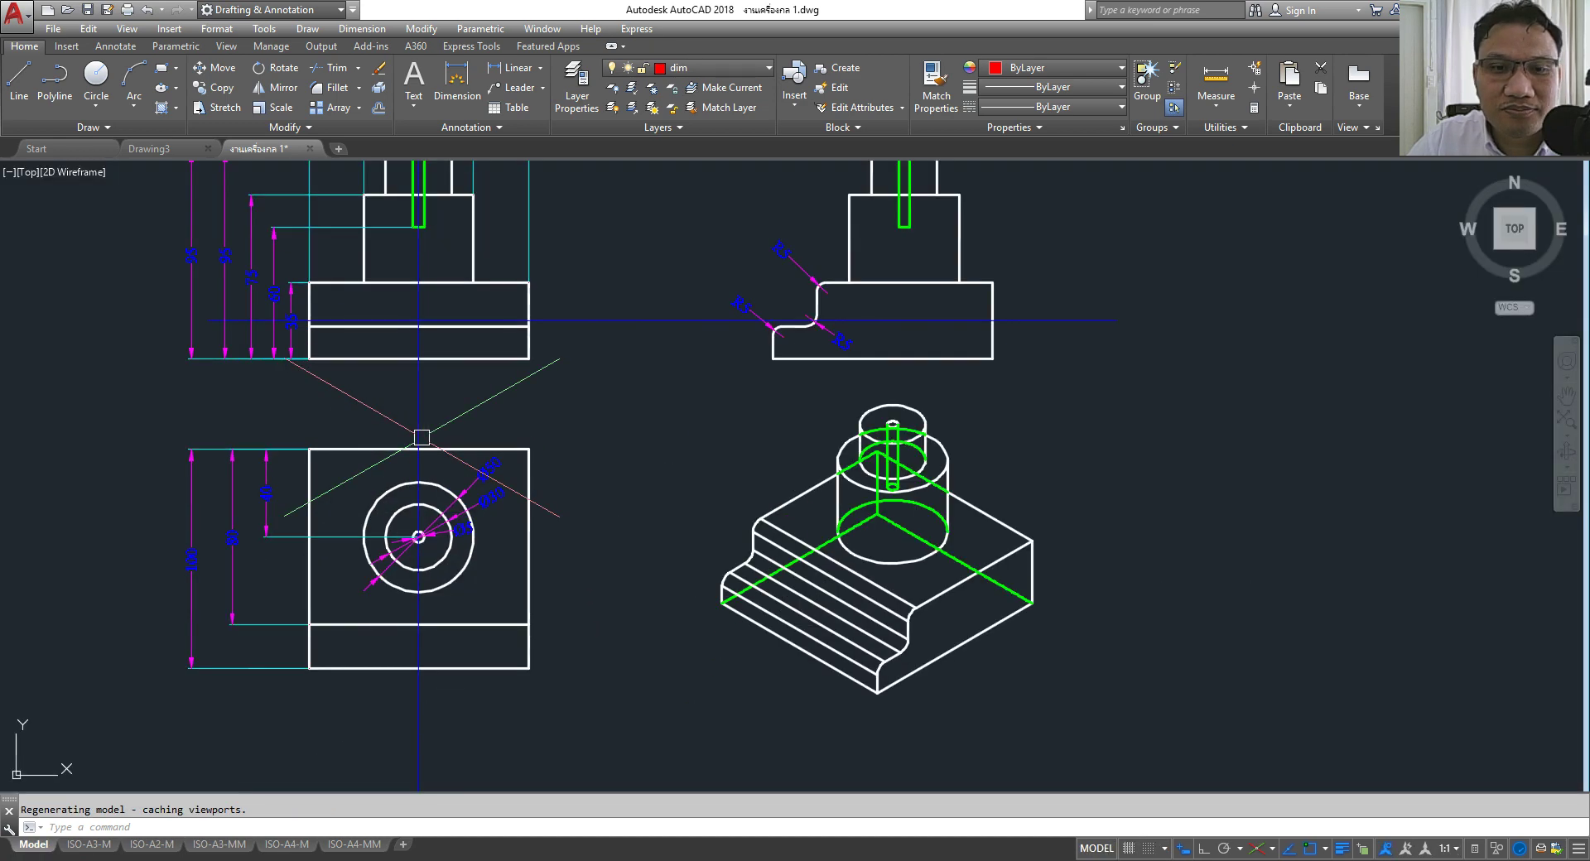
scroll(463, 567, "up", 3)
scroll(489, 528, "down", 2)
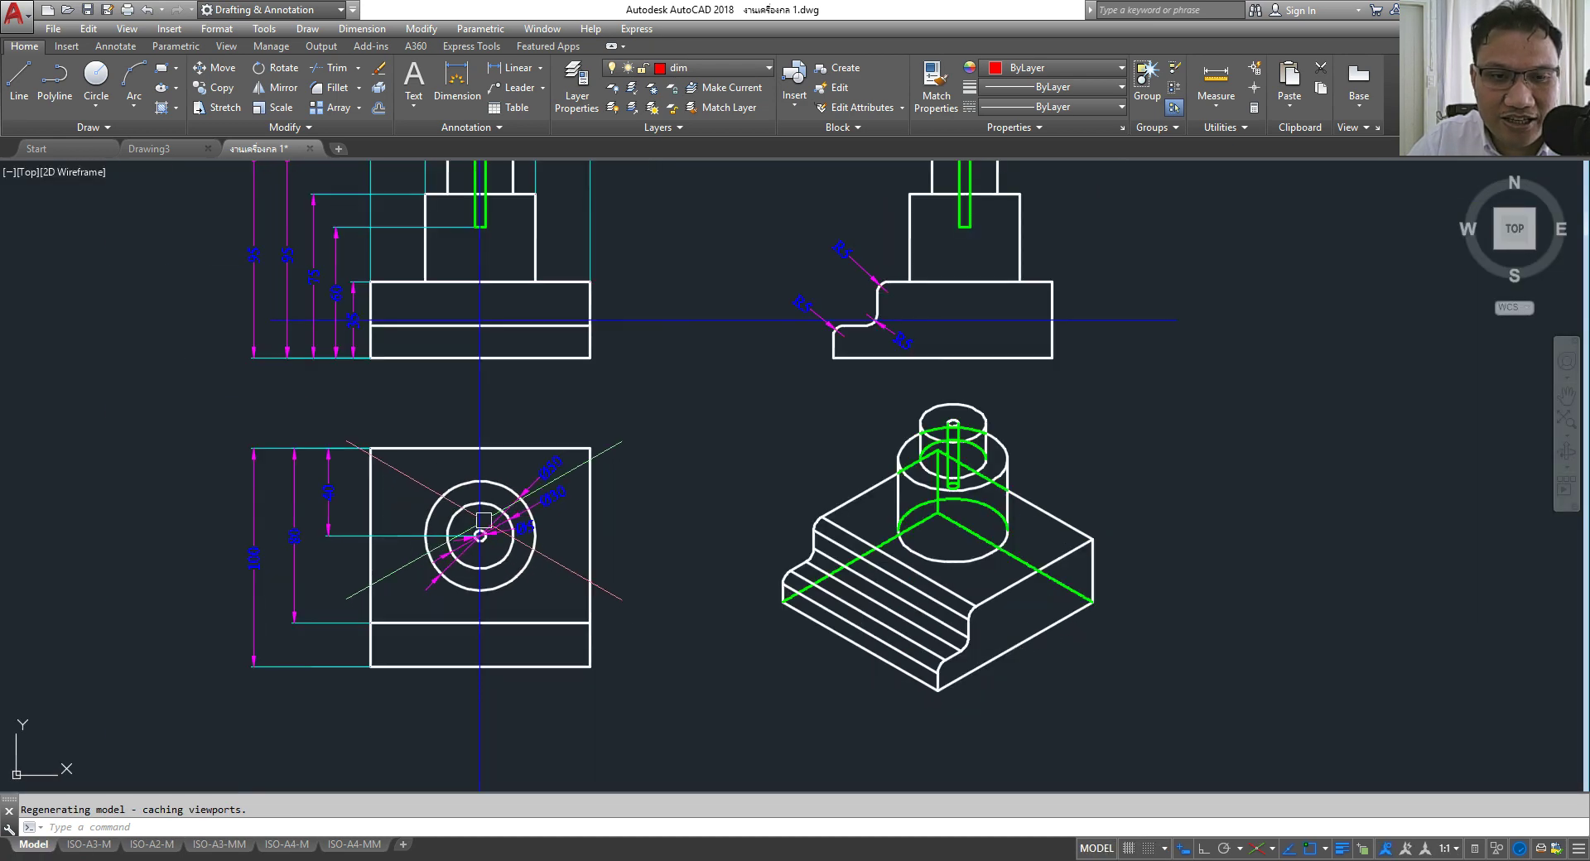
middle_click_drag(493, 526, 494, 601)
scroll(519, 469, "down", 2)
scroll(853, 621, "up", 1)
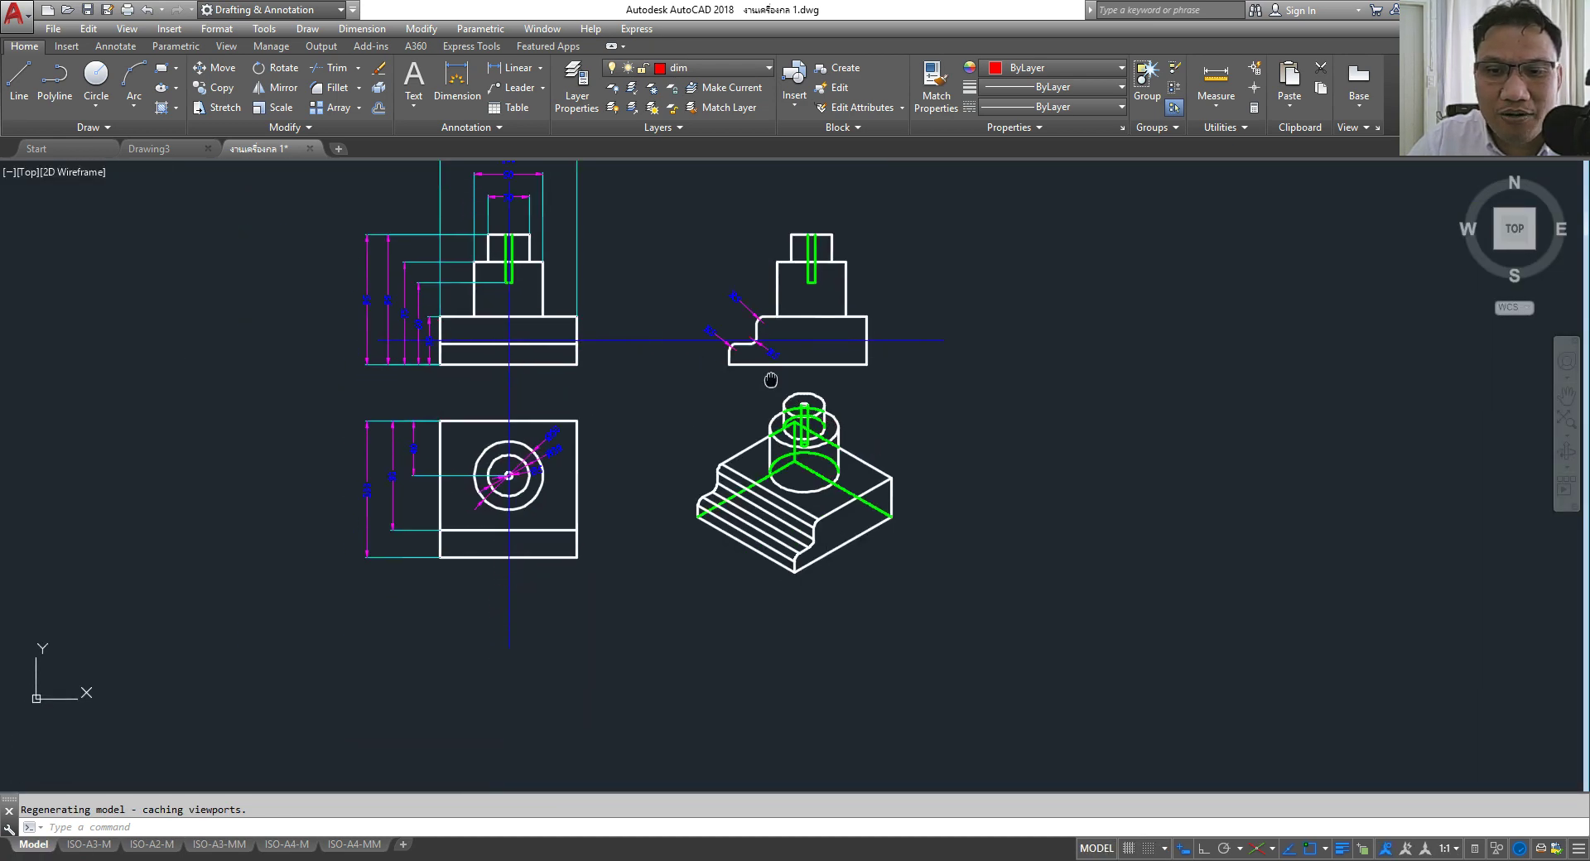
scroll(853, 621, "up", 3)
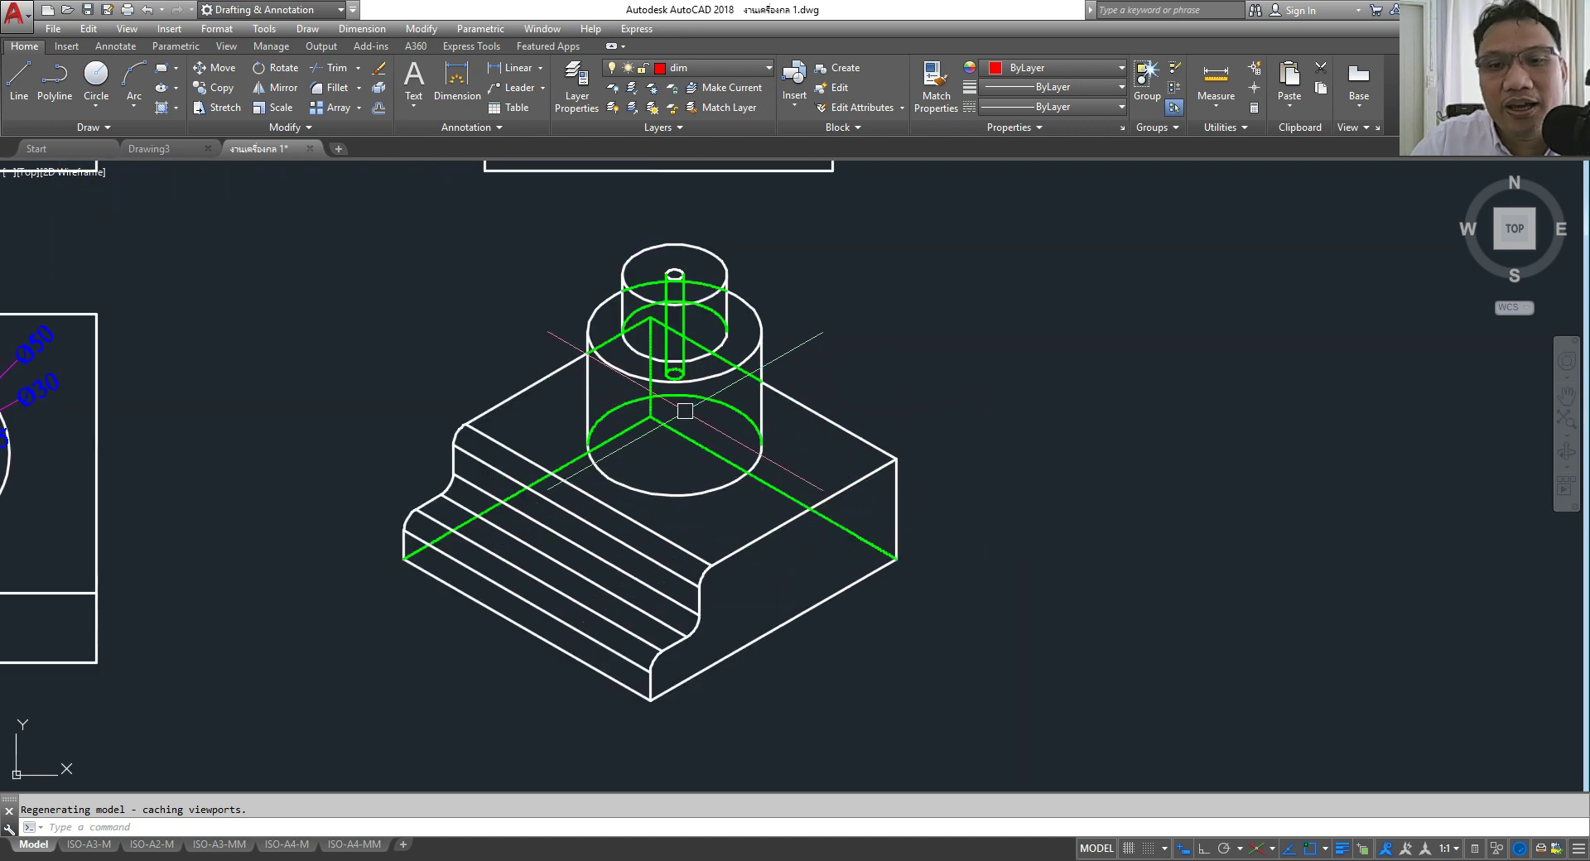
scroll(685, 411, "down", 4)
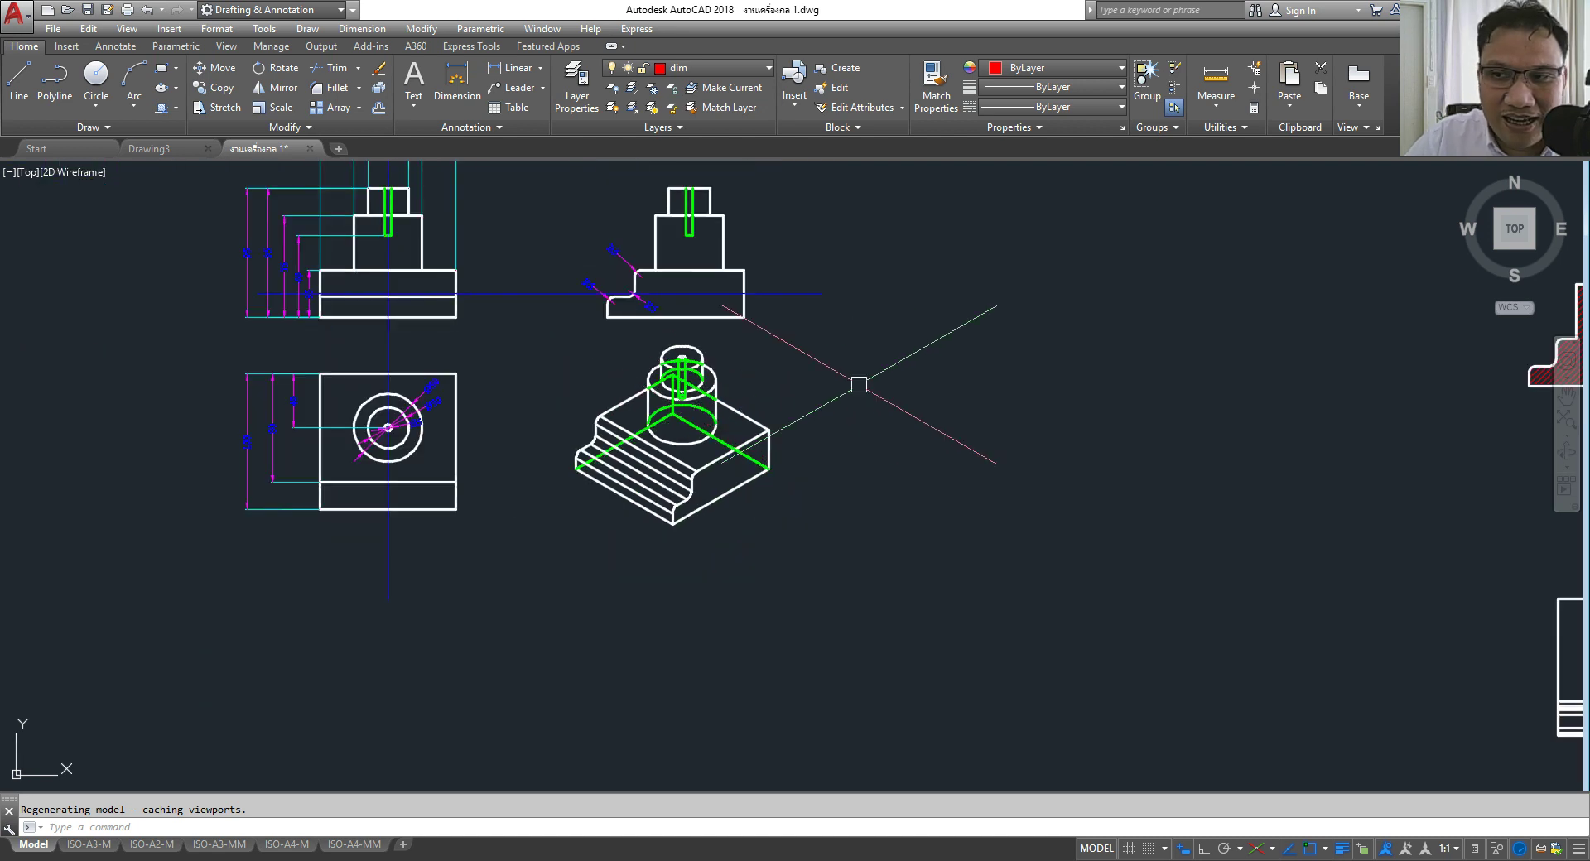
Step: Inspect the hatched section view, then close the example drawing
middle_click_drag(454, 264, 958, 362)
scroll(958, 362, "up", 2)
scroll(846, 280, "up", 4)
scroll(836, 454, "up", 2)
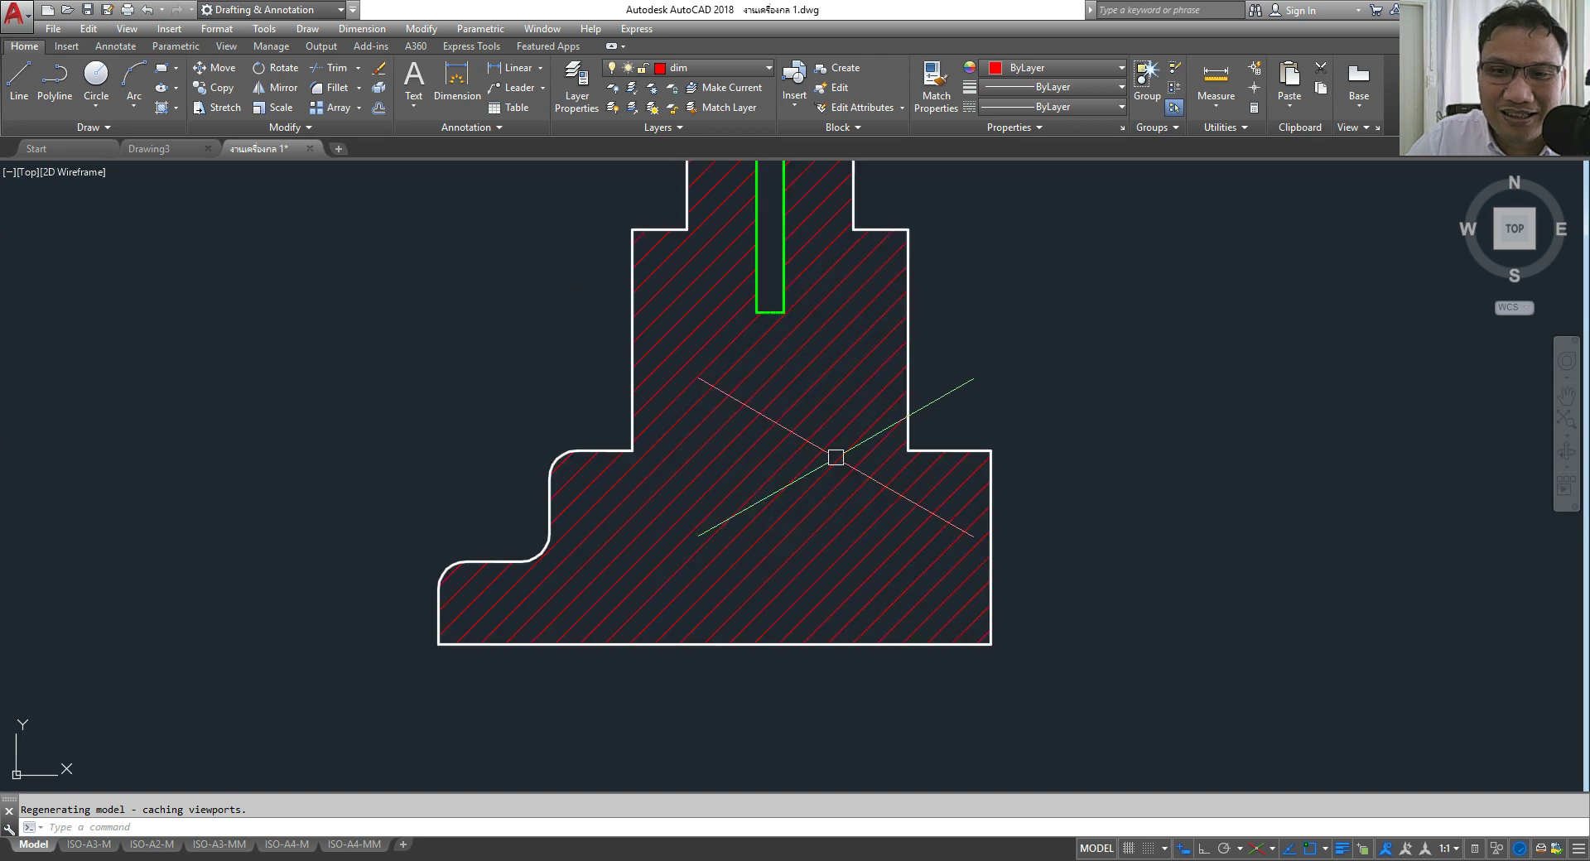
scroll(795, 406, "down", 1)
scroll(763, 337, "down", 1)
scroll(763, 337, "down", 3)
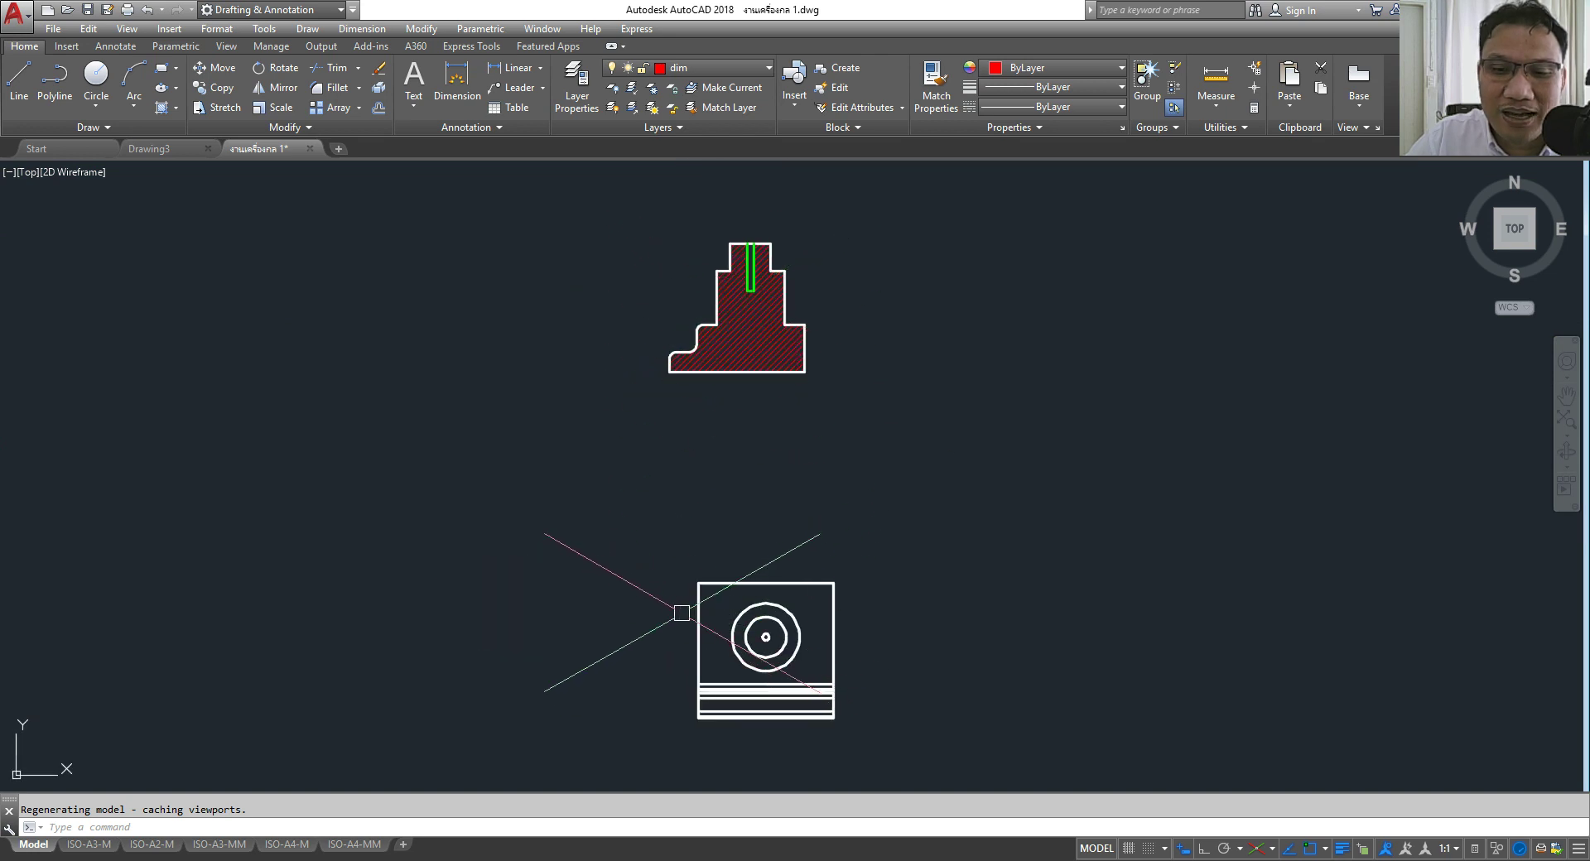
mouse_move(674, 611)
middle_mouse_down()
mouse_move(930, 514)
mouse_move(788, 458)
middle_mouse_up()
scroll(930, 514, "down", 1)
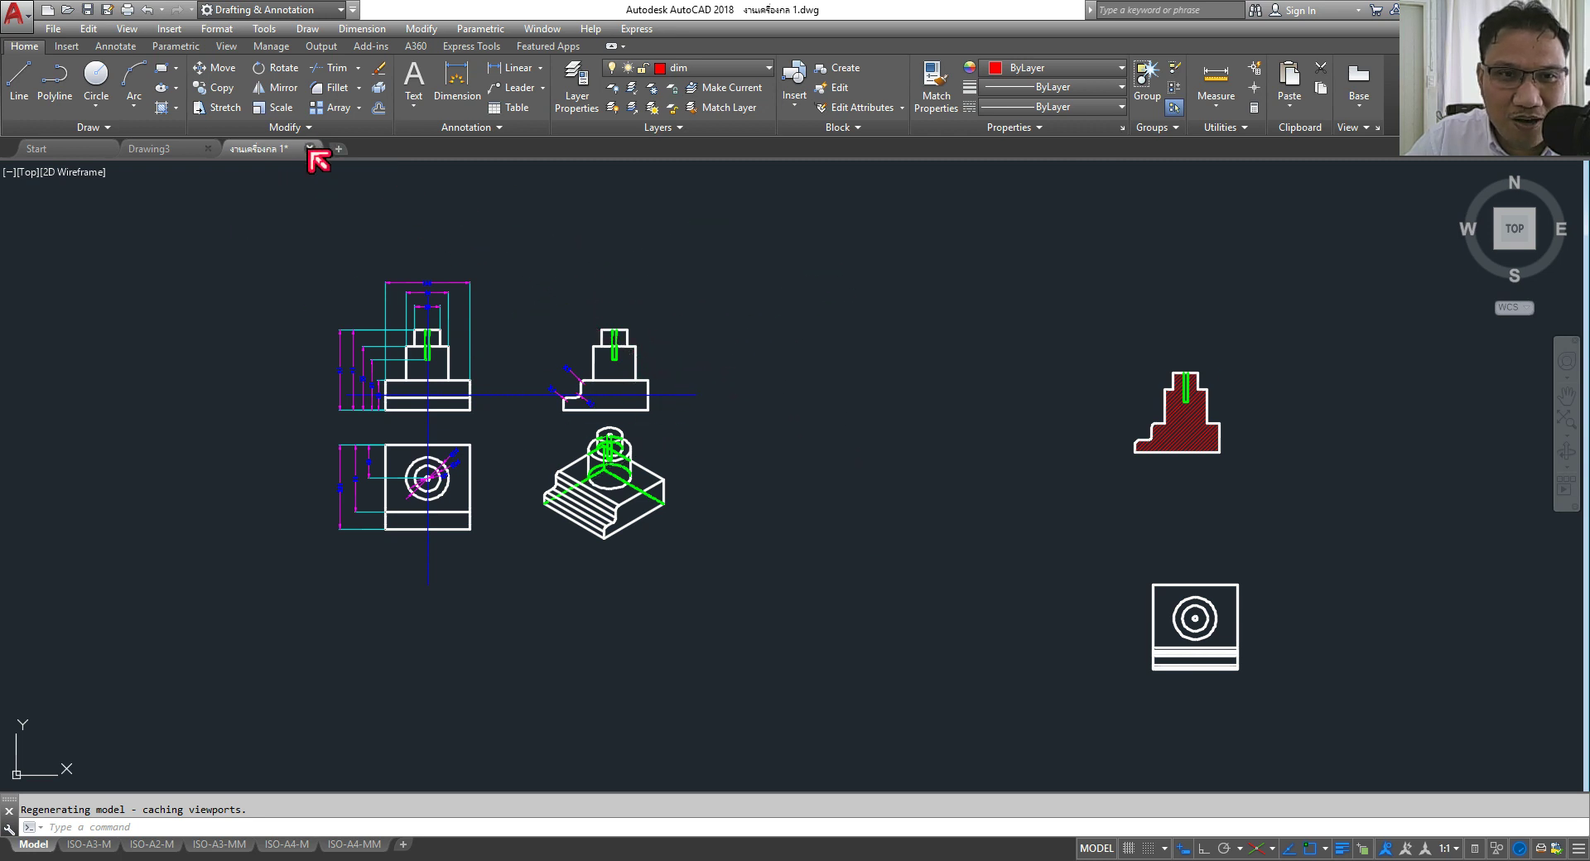
left_click(310, 148)
Step: Discard changes to the example and open Drawing3's Layer Properties Manager
key("Escape")
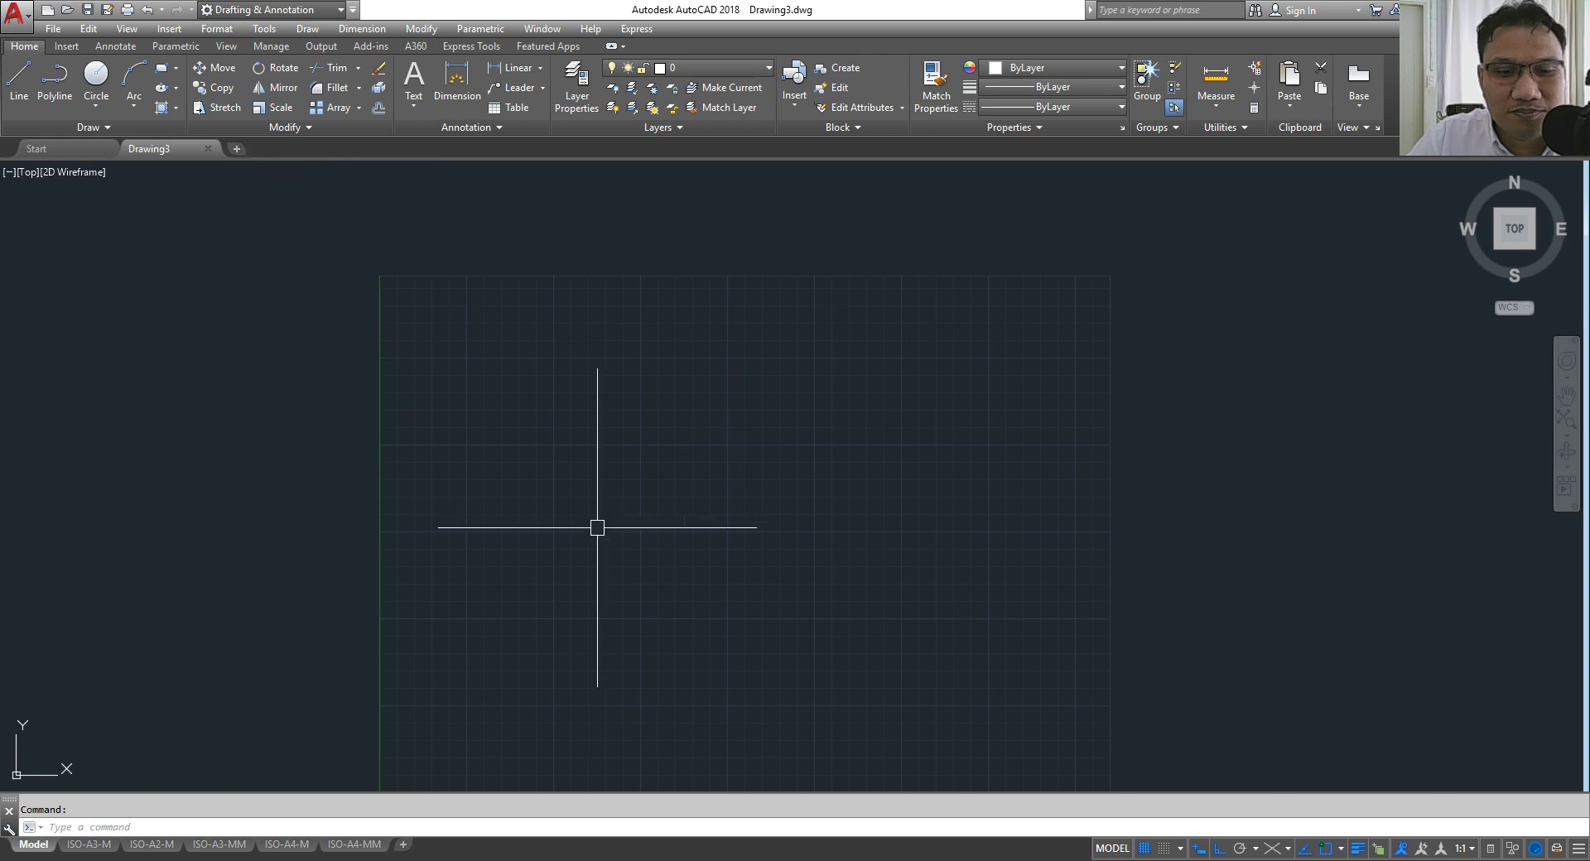
mouse_move(597, 528)
middle_mouse_down()
mouse_move(660, 478)
mouse_move(667, 439)
middle_mouse_up()
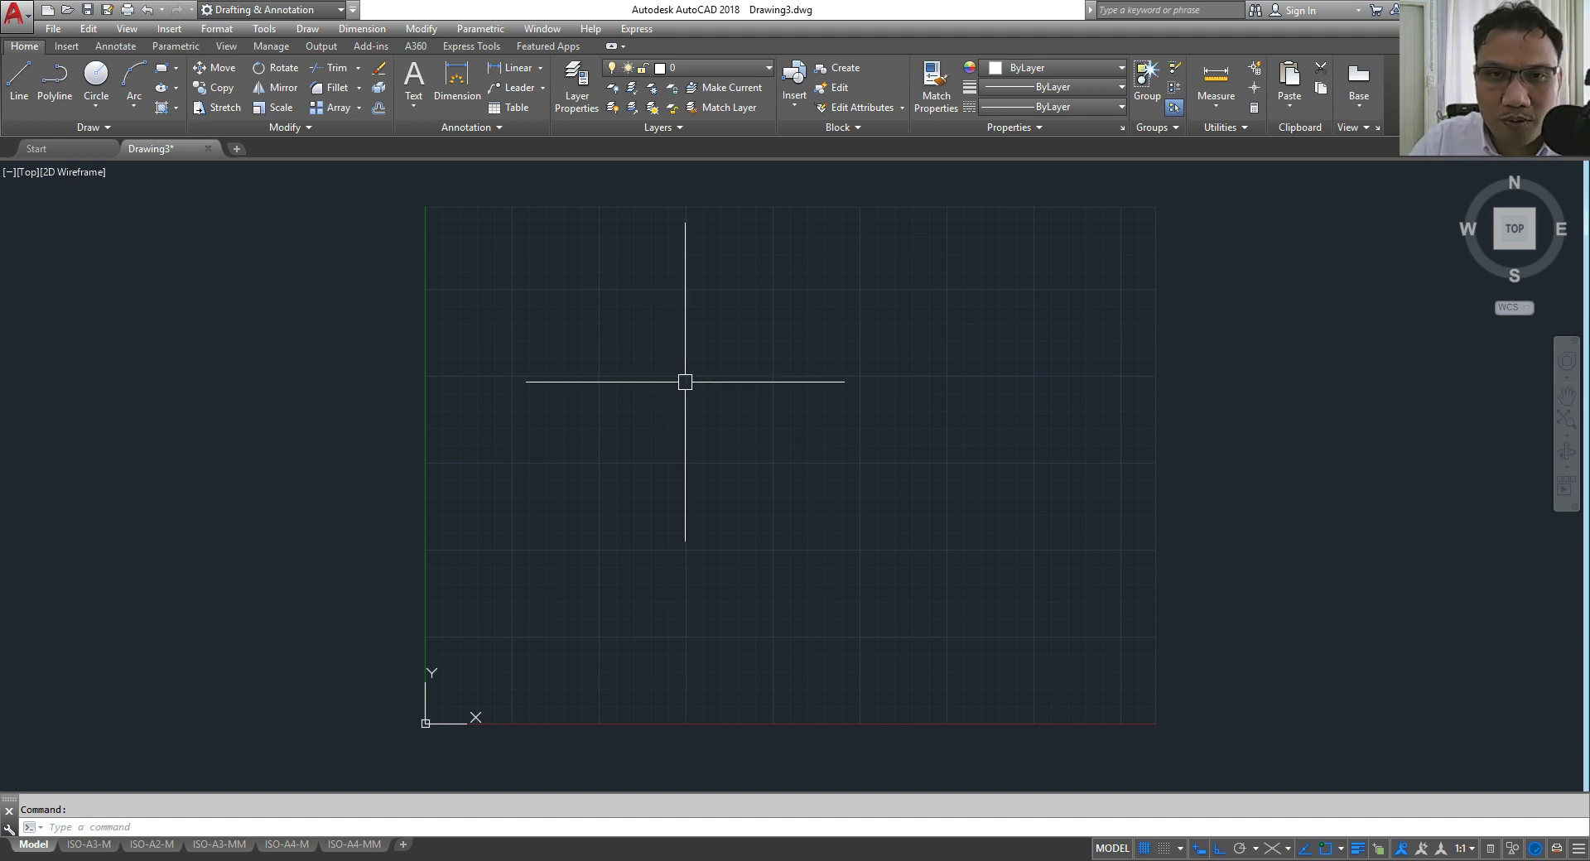
left_click(592, 83)
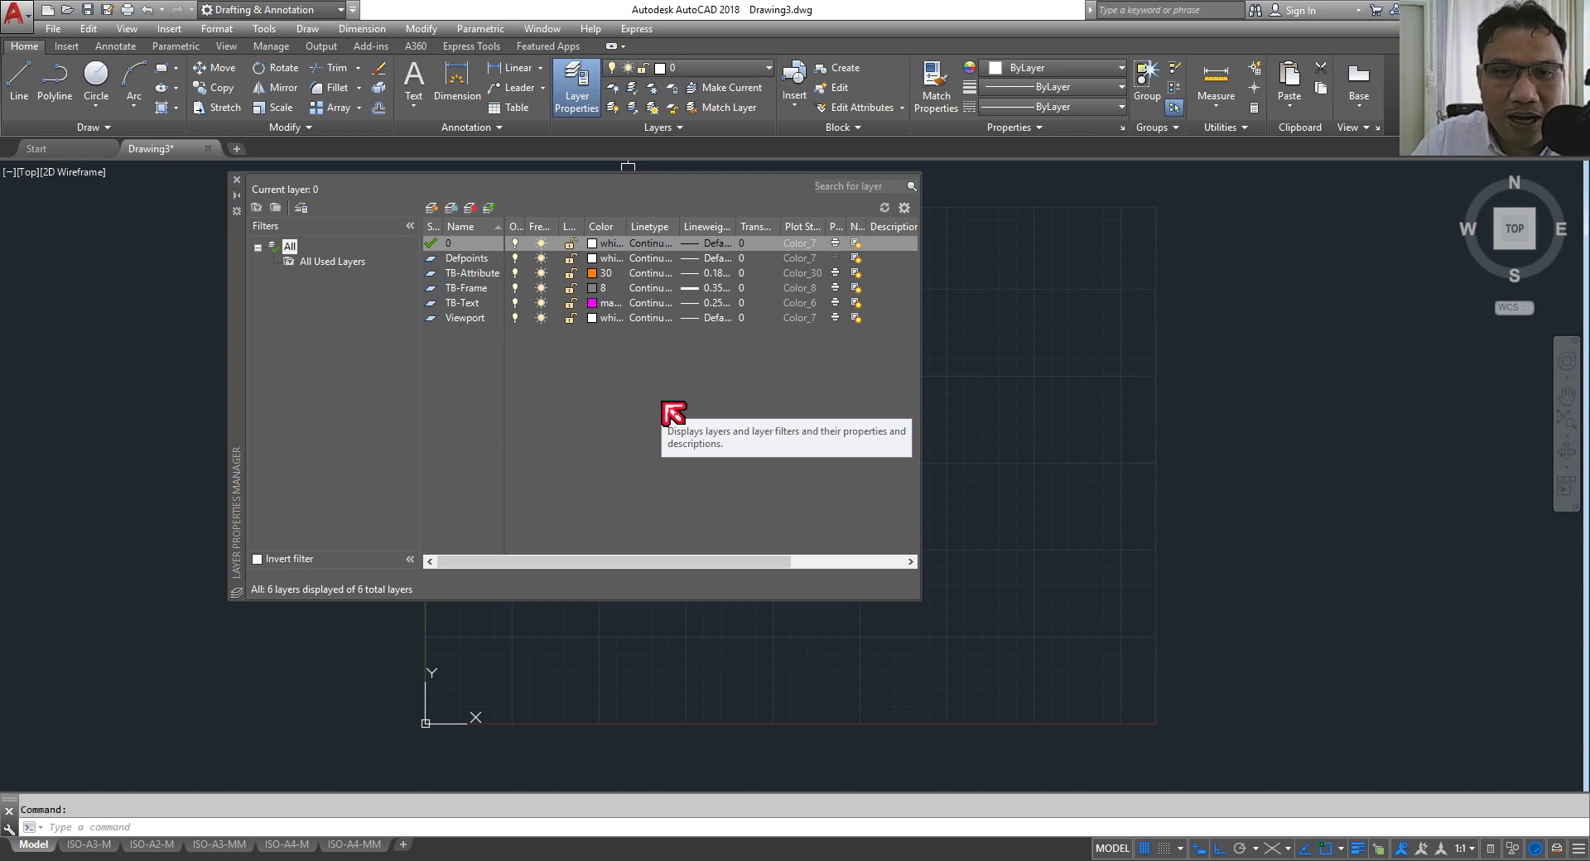
Step: Add a new layer named center coloured blue
left_click(432, 208)
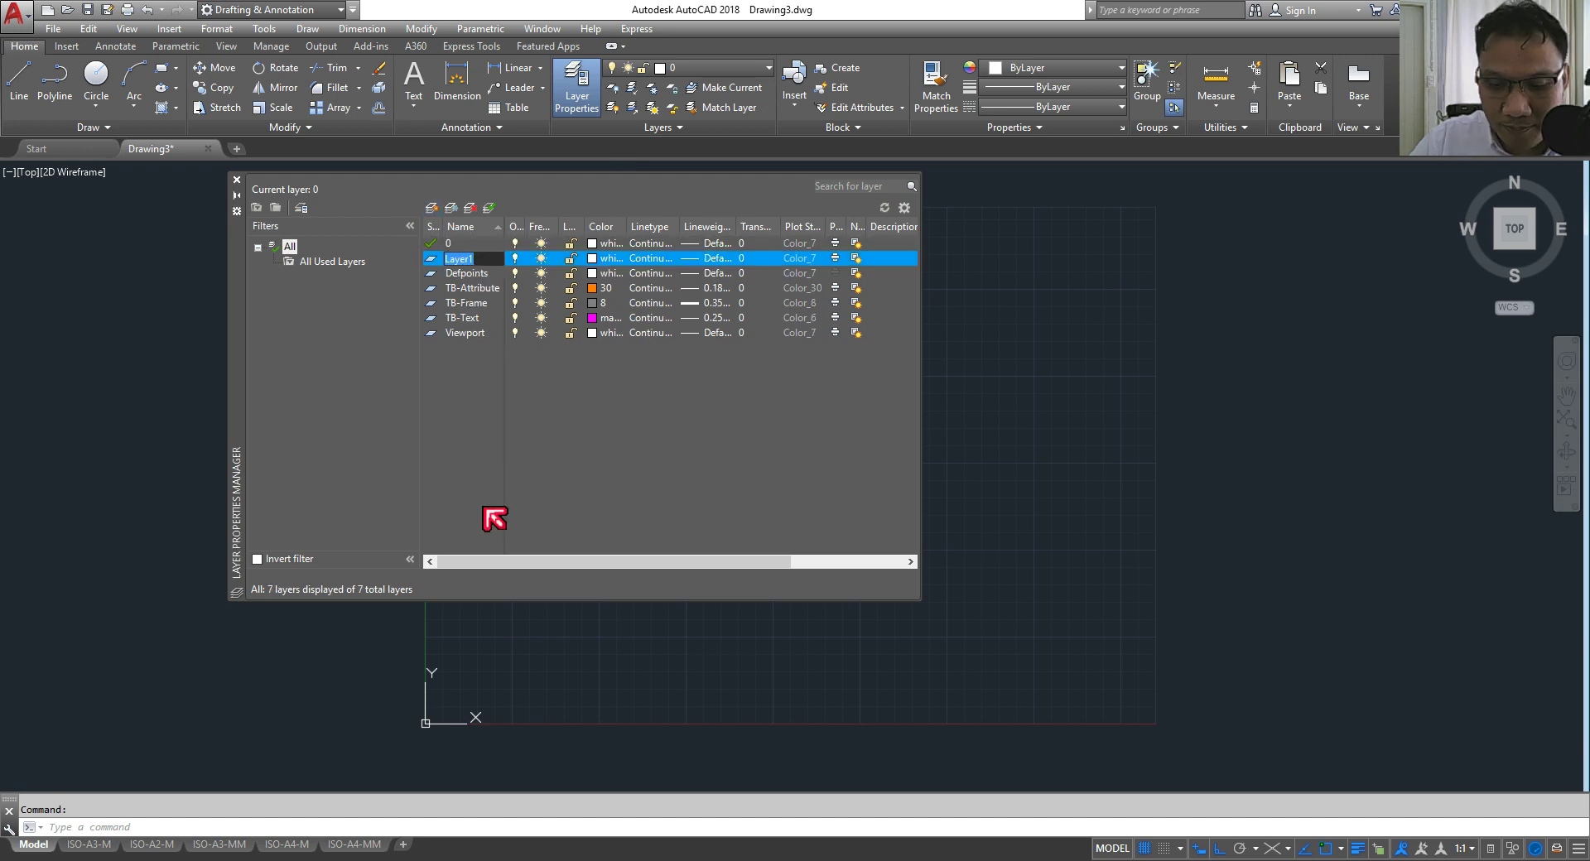
type("w")
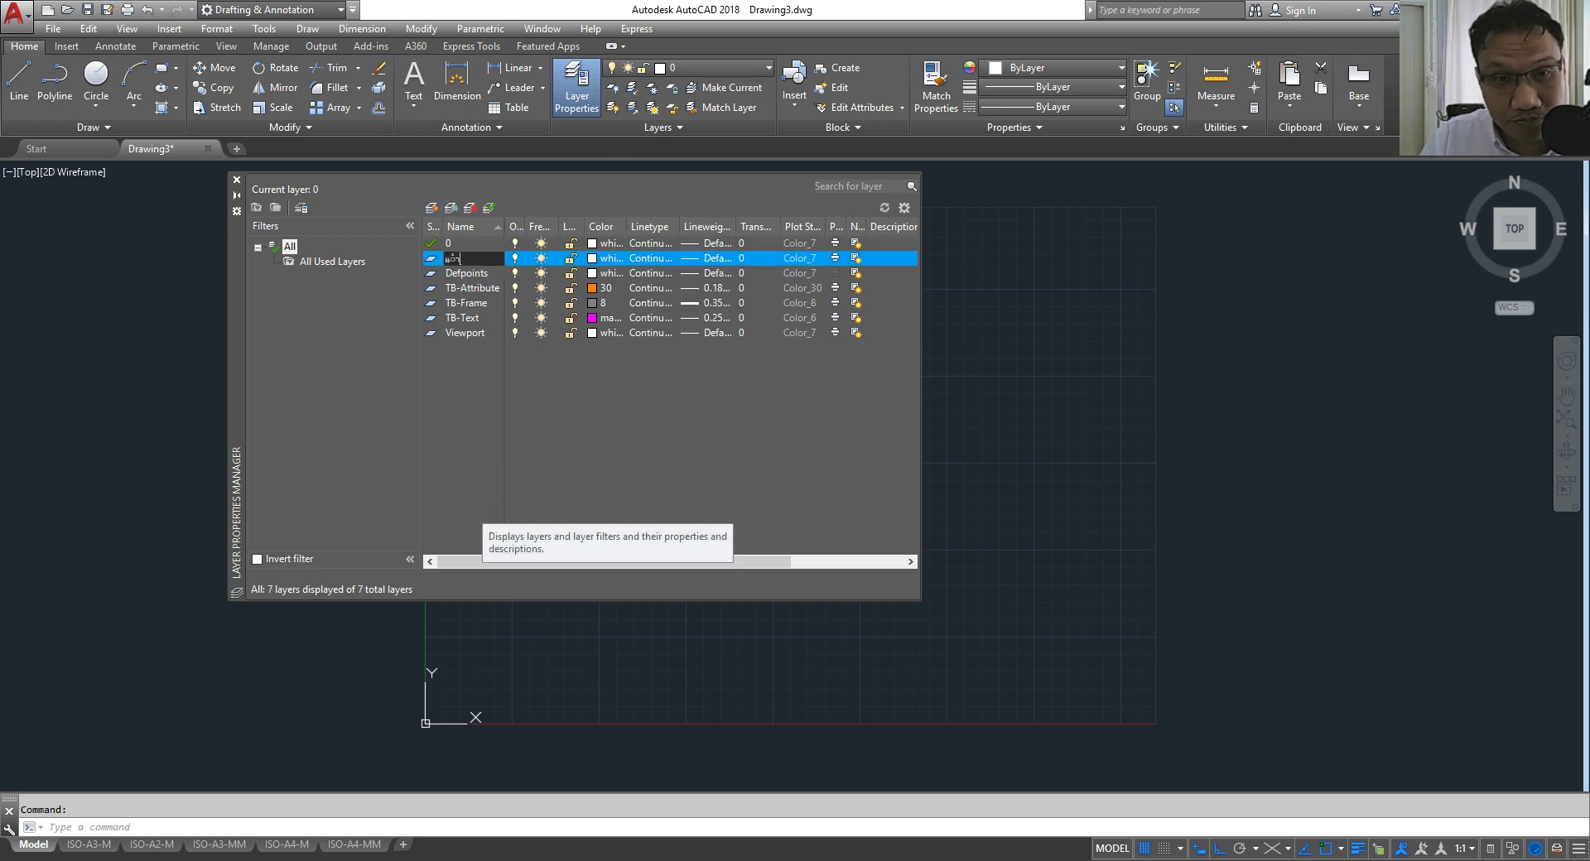
key("BackSpace")
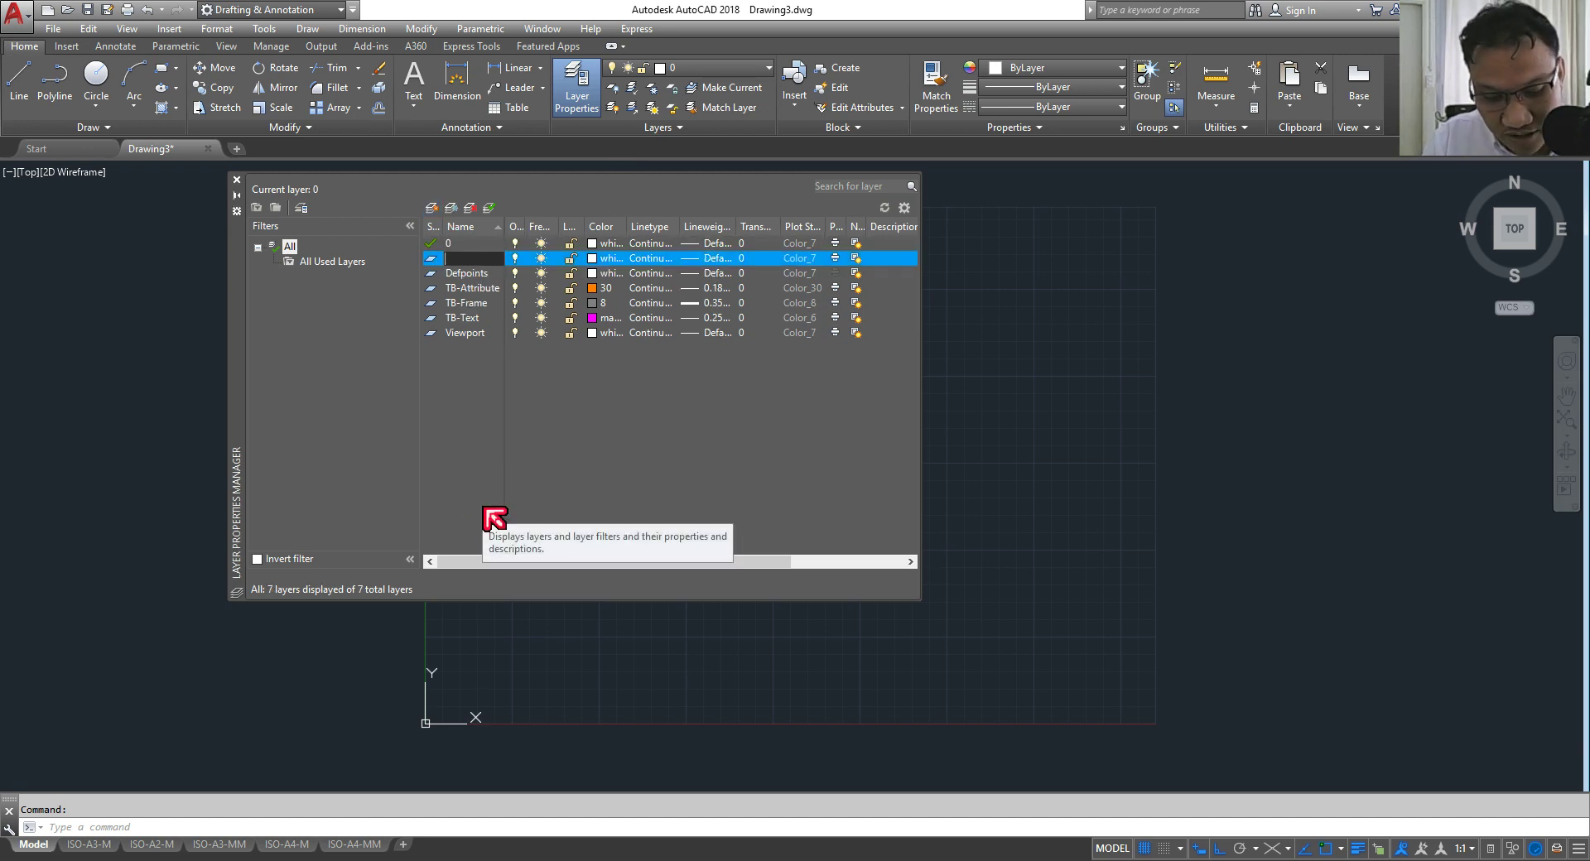
type("center")
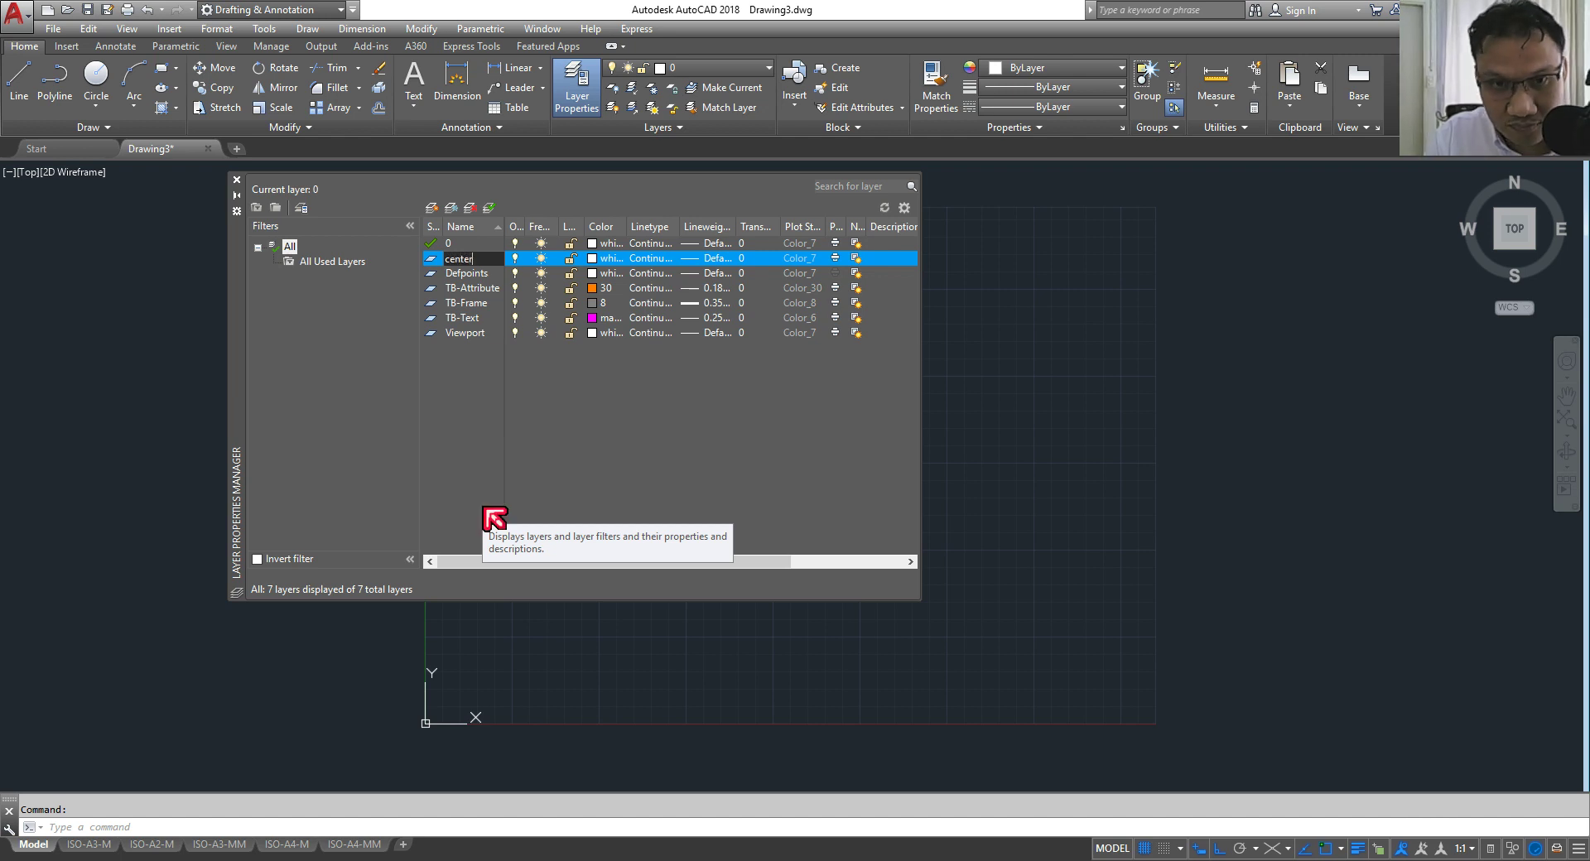
key("Return")
left_click(596, 260)
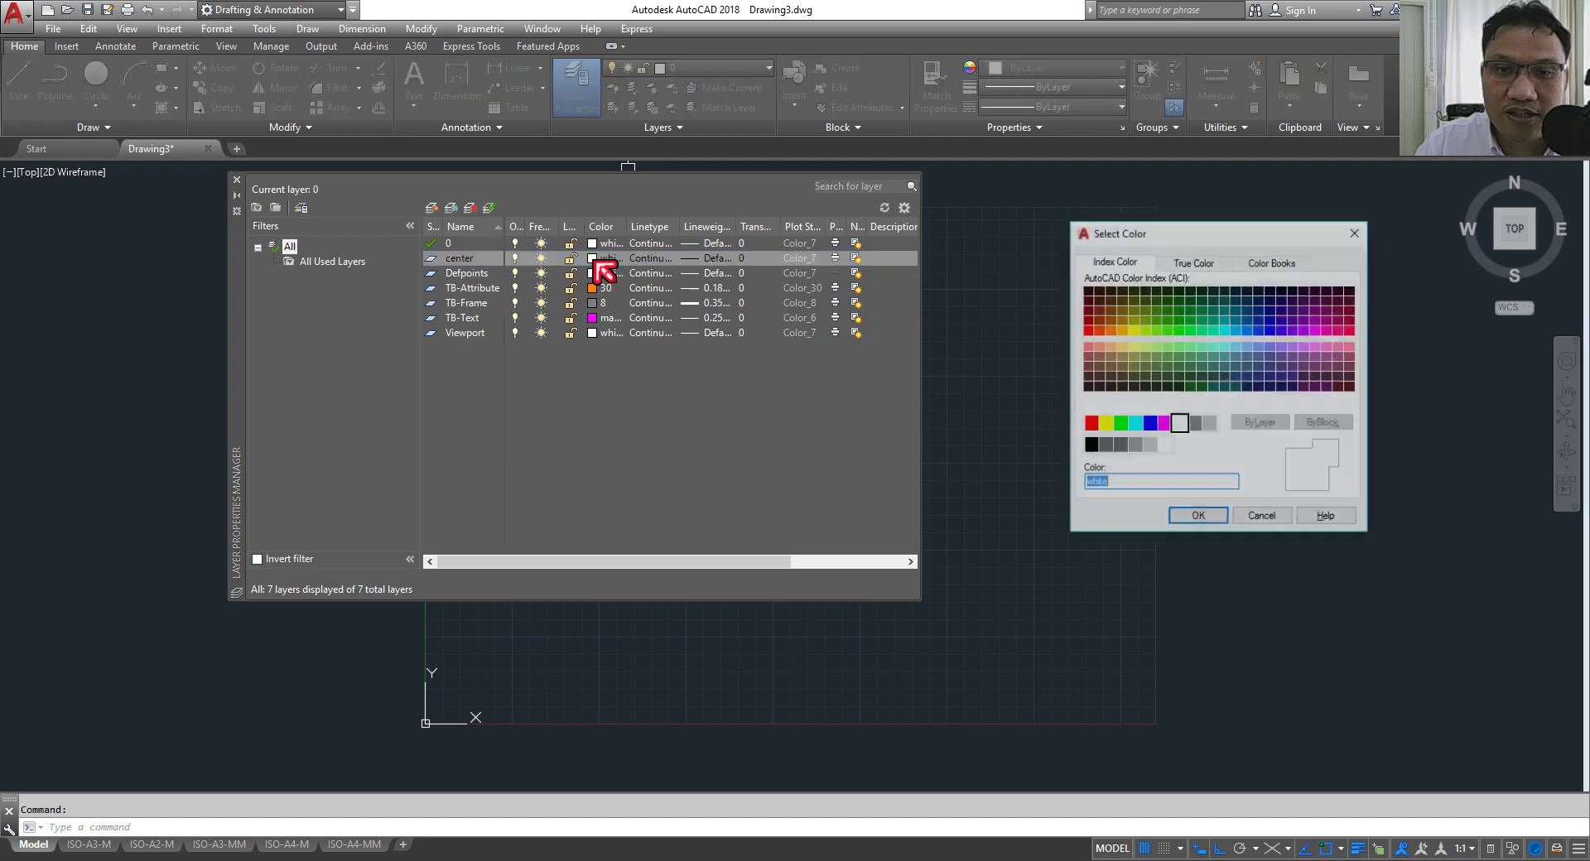
left_click(1151, 423)
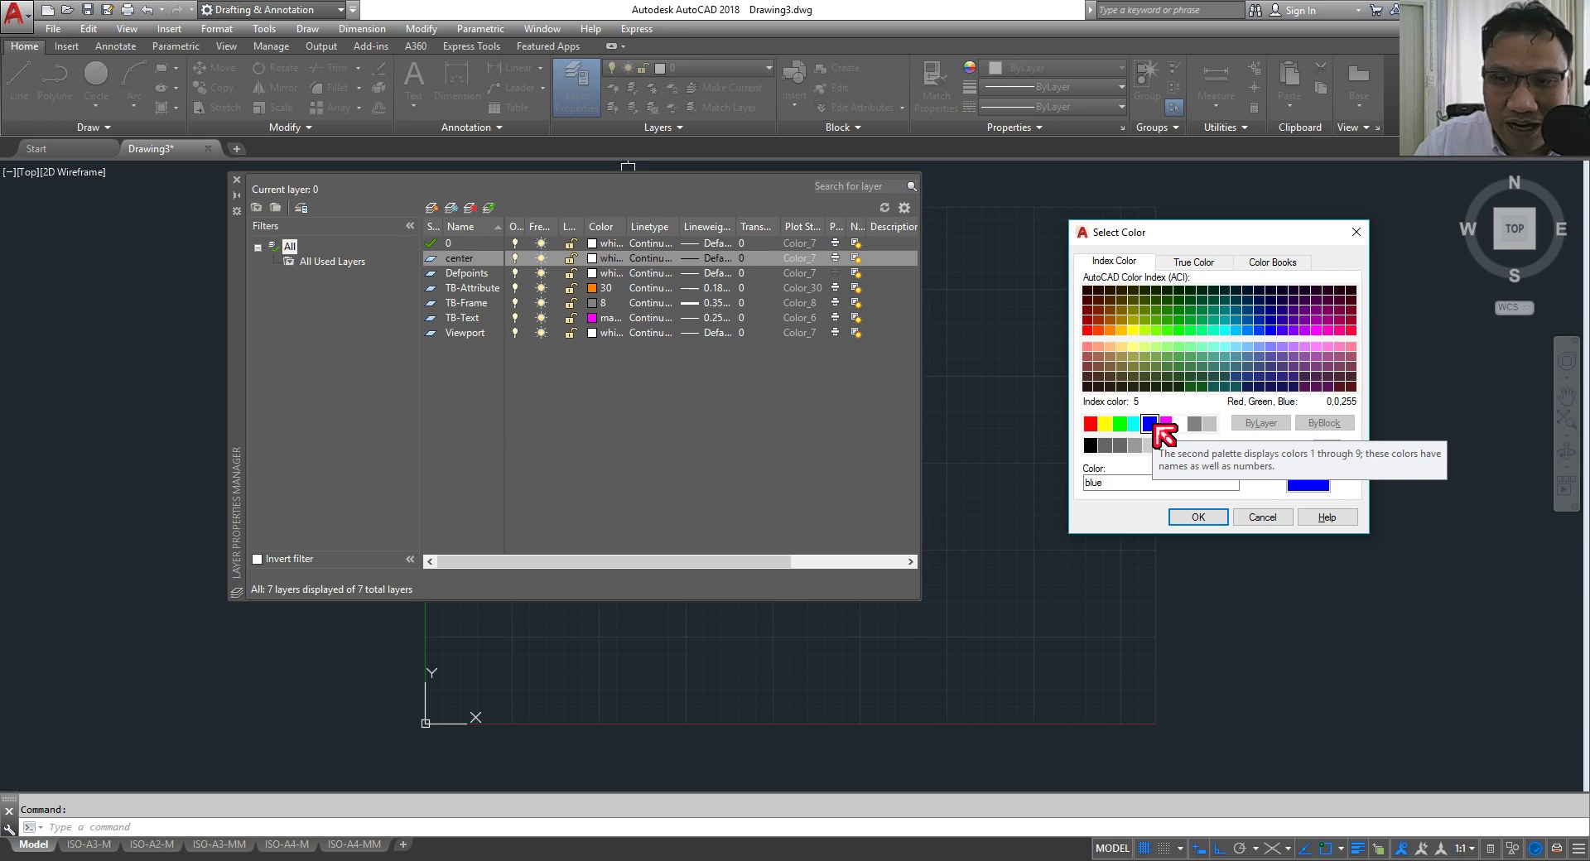
left_click(1199, 518)
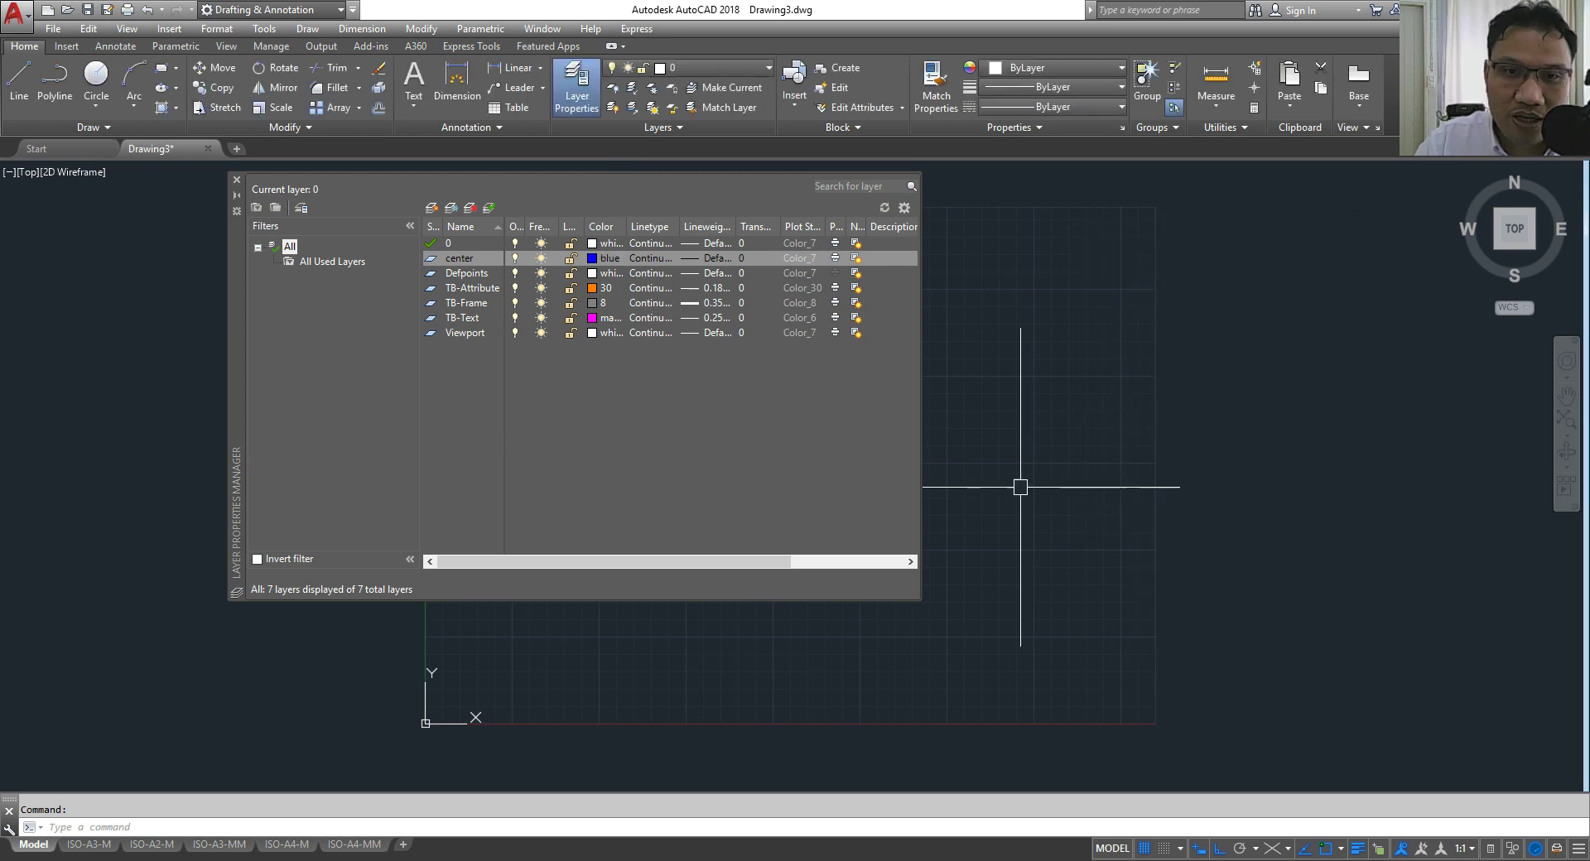
Step: Load the CENTER2 linetype and assign it to the center layer
left_click(654, 259)
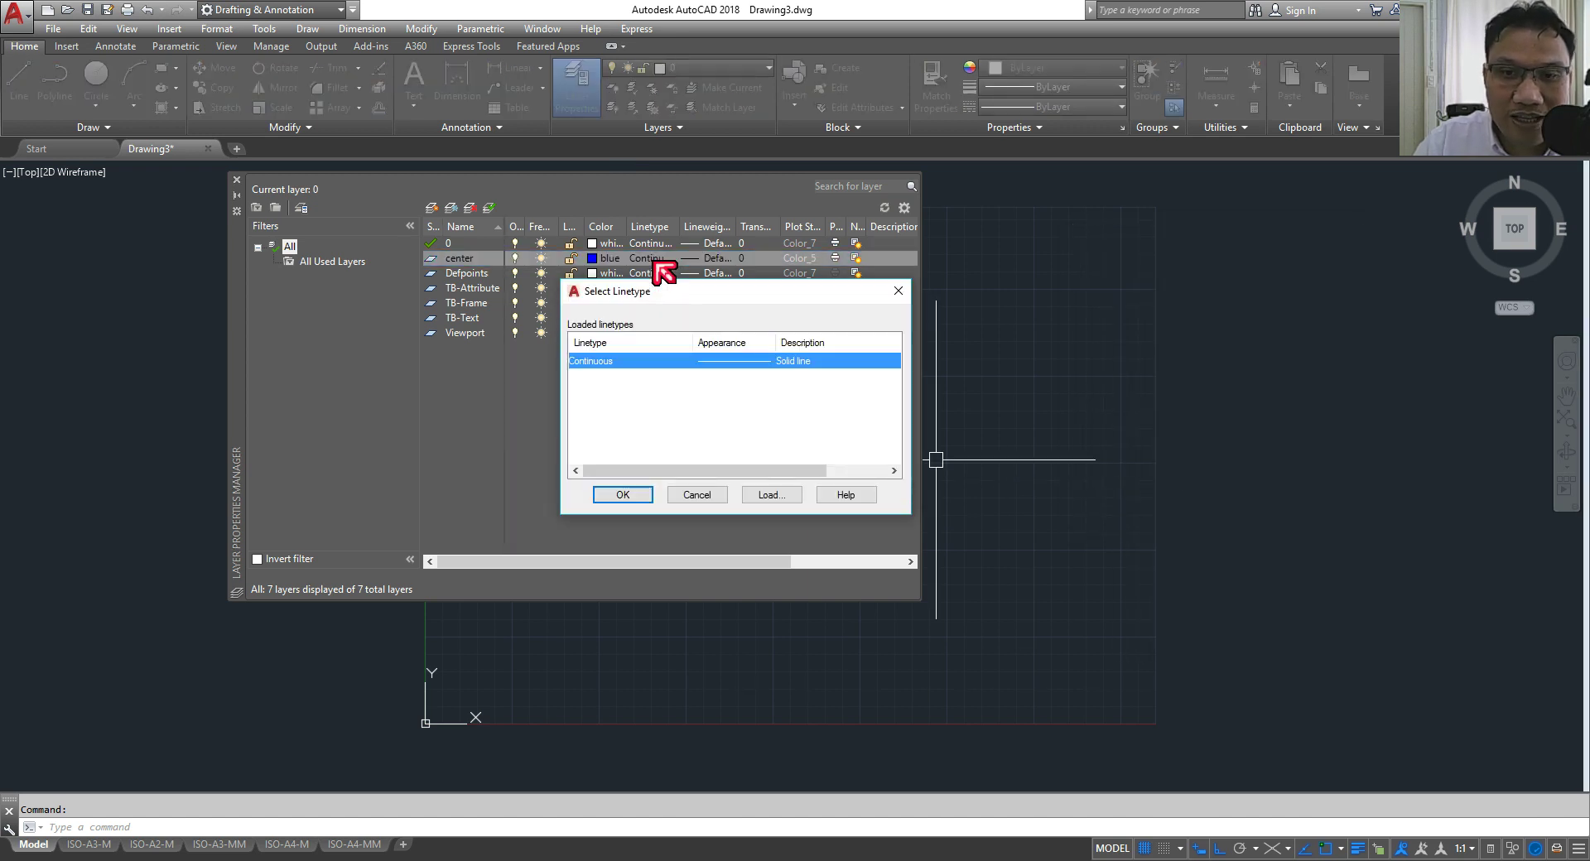
left_click(772, 495)
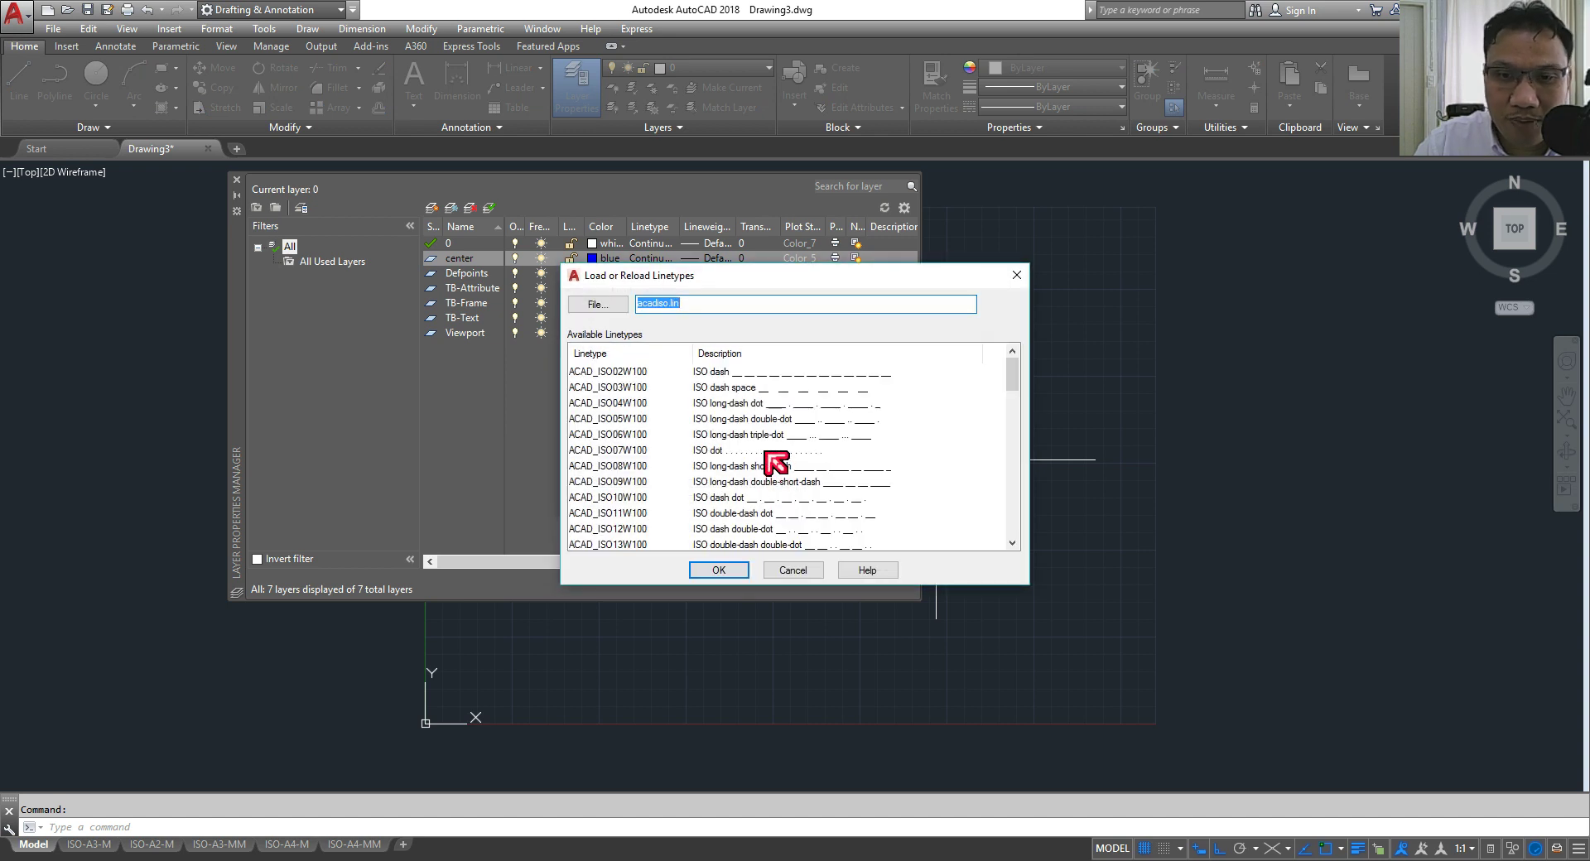
scroll(776, 462, "down", 1)
scroll(776, 462, "down", 3)
scroll(776, 462, "down", 1)
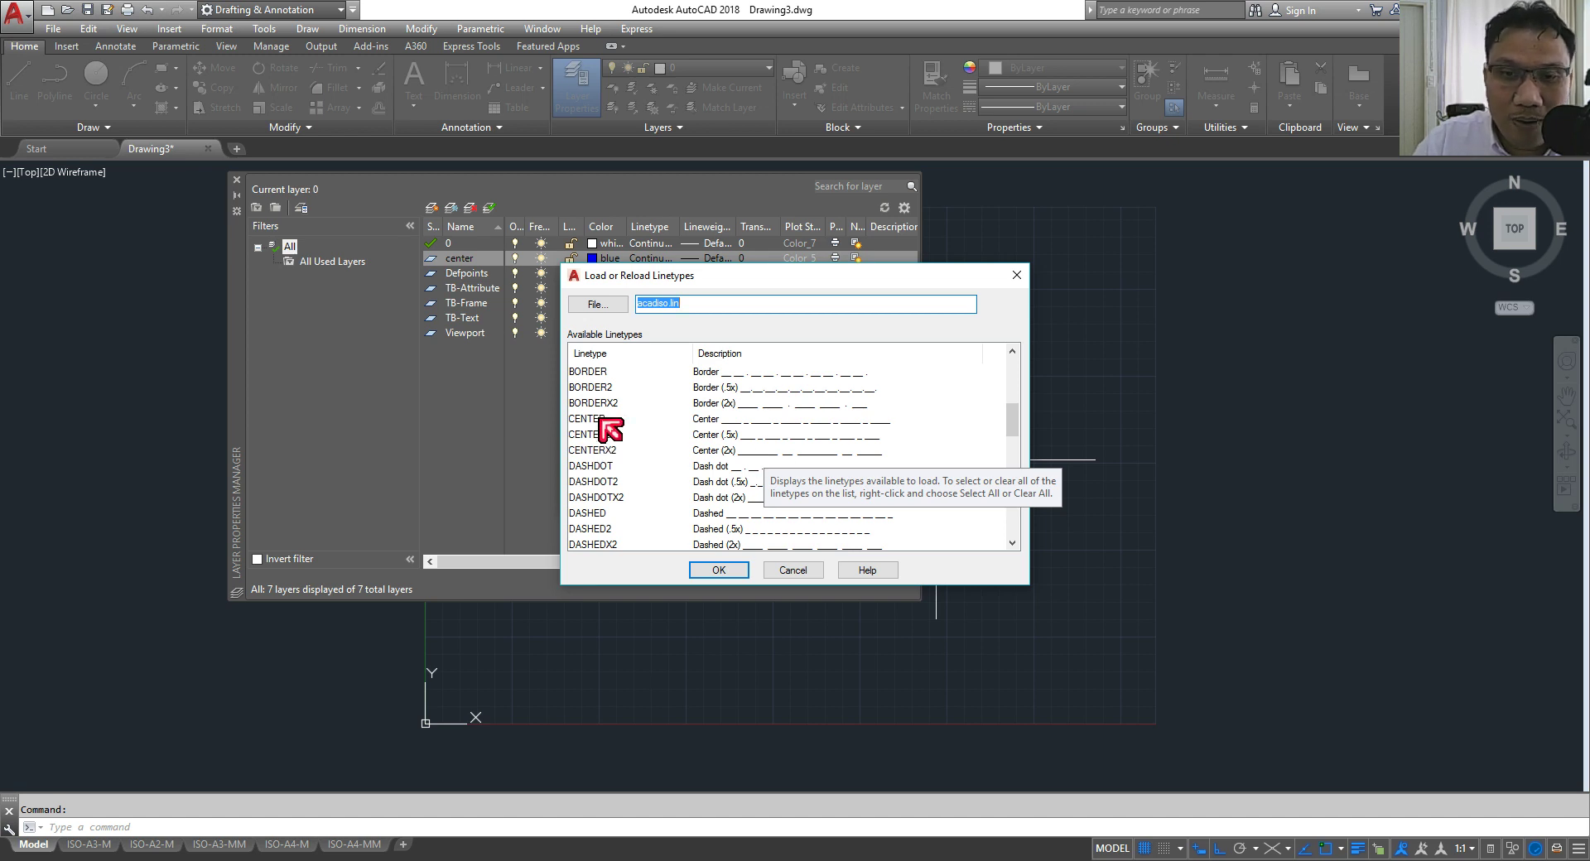
left_click(601, 420)
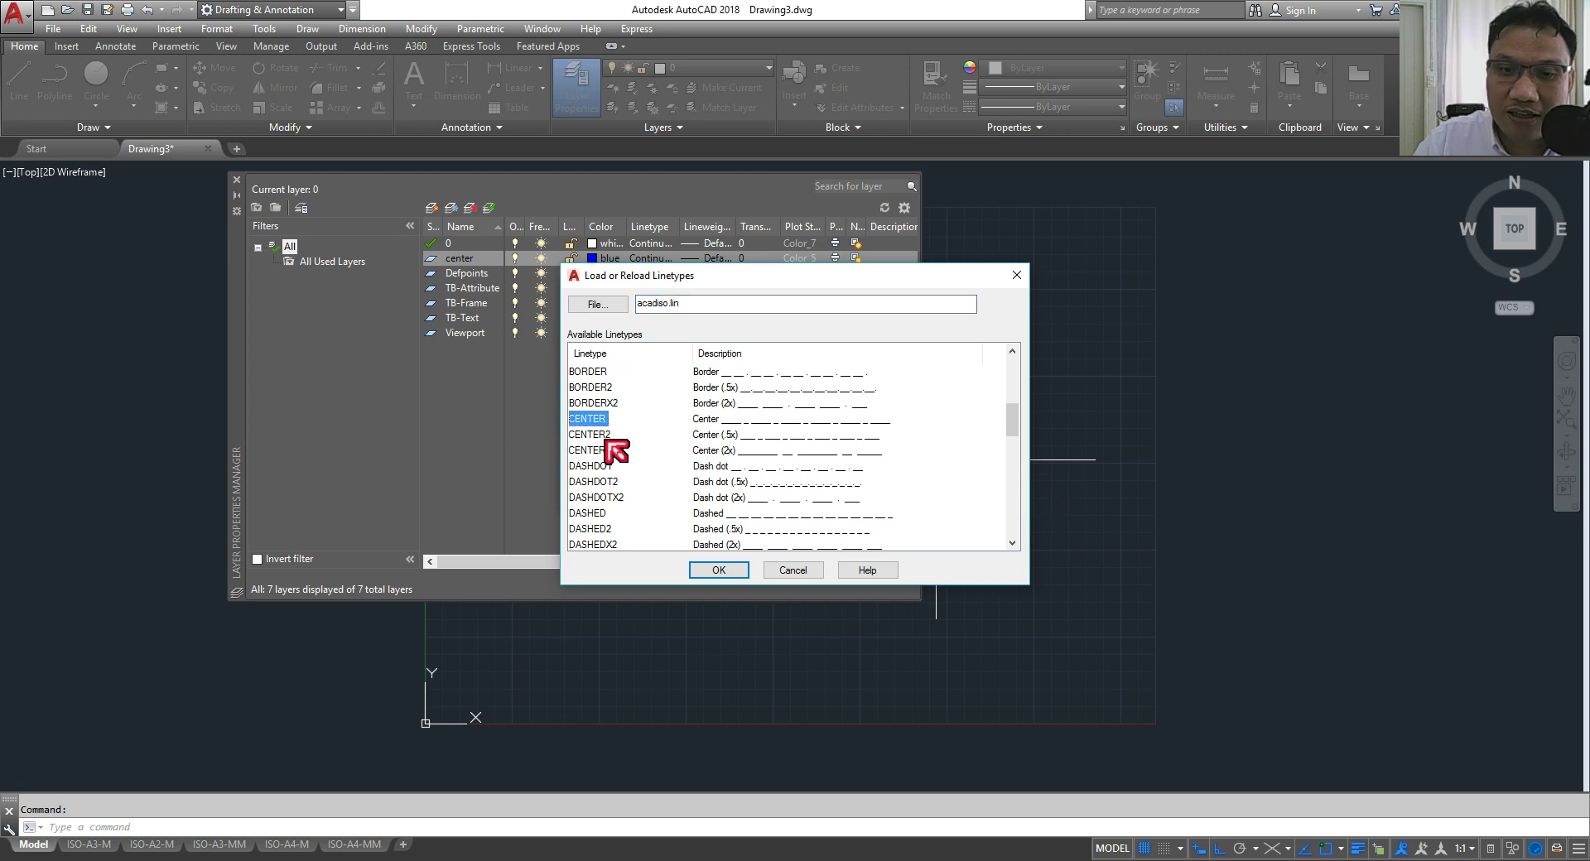
left_click(605, 438)
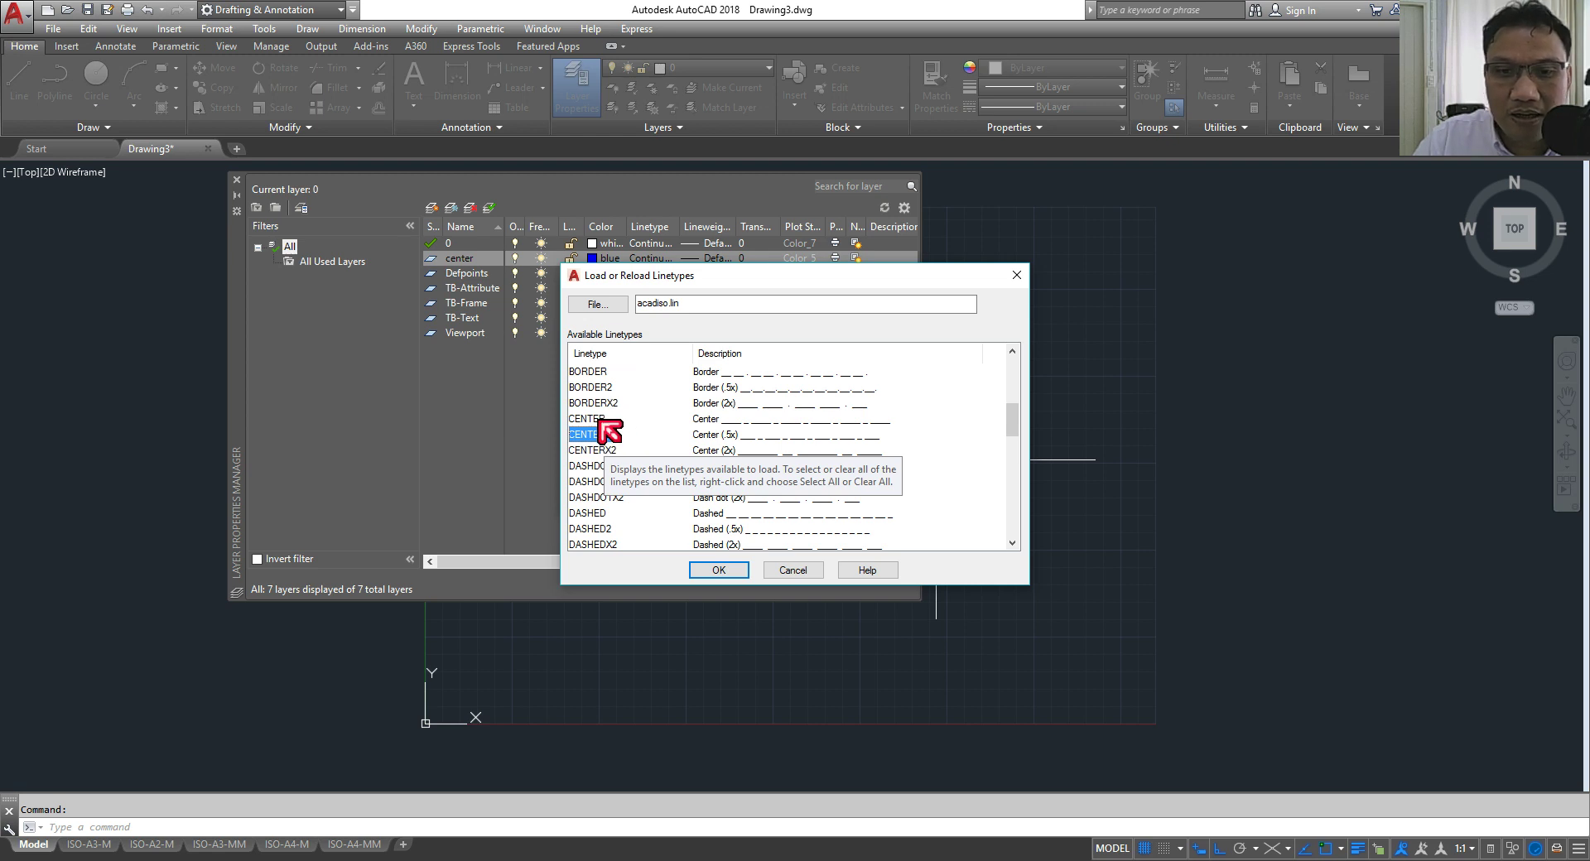
left_click(601, 419)
left_click(600, 437)
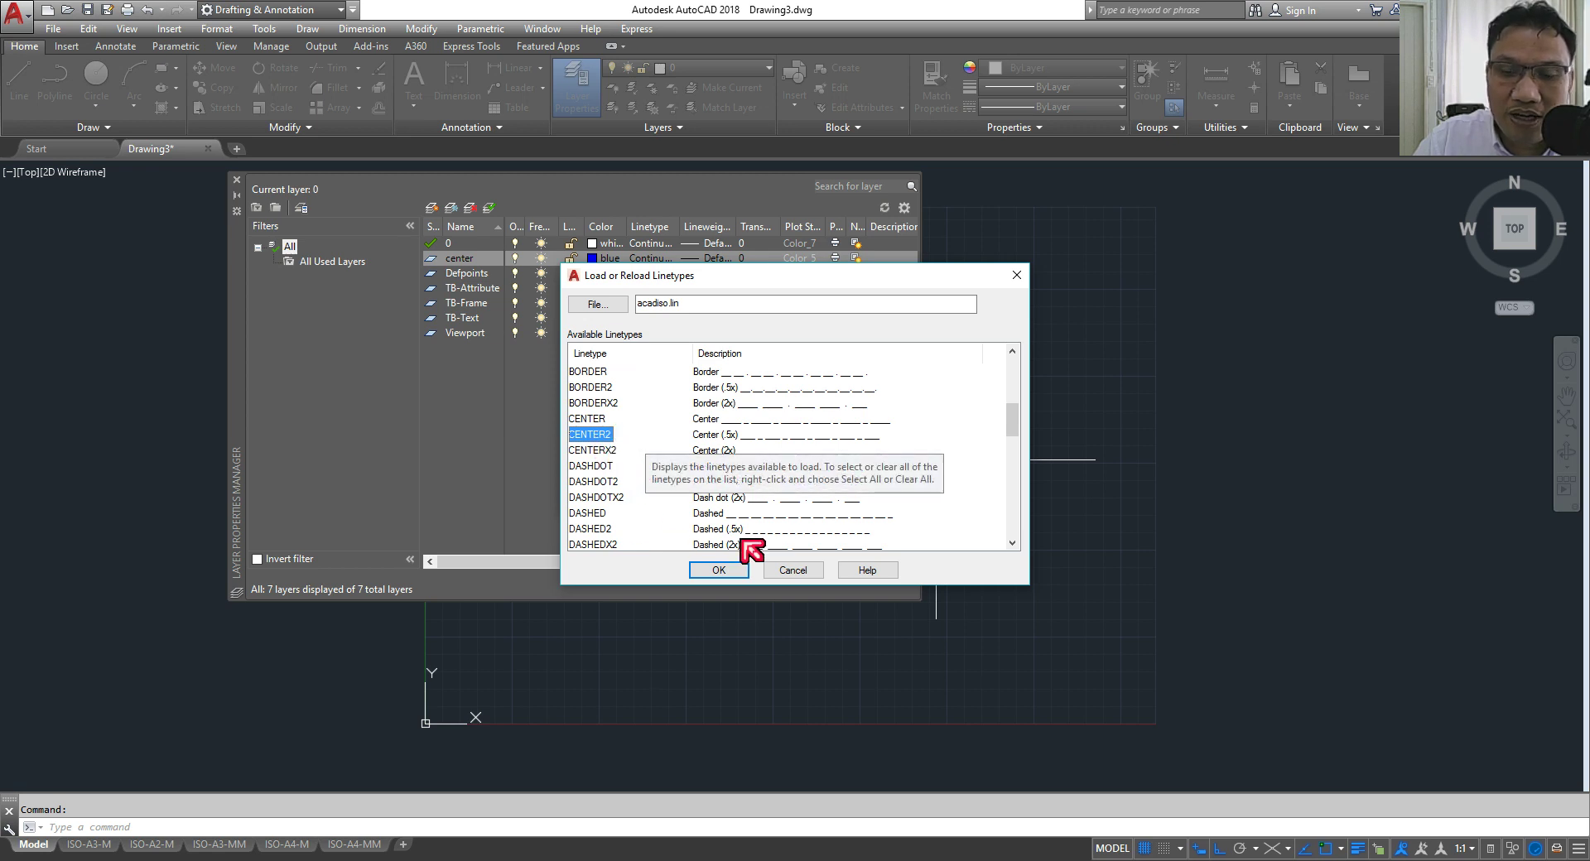
left_click(604, 419)
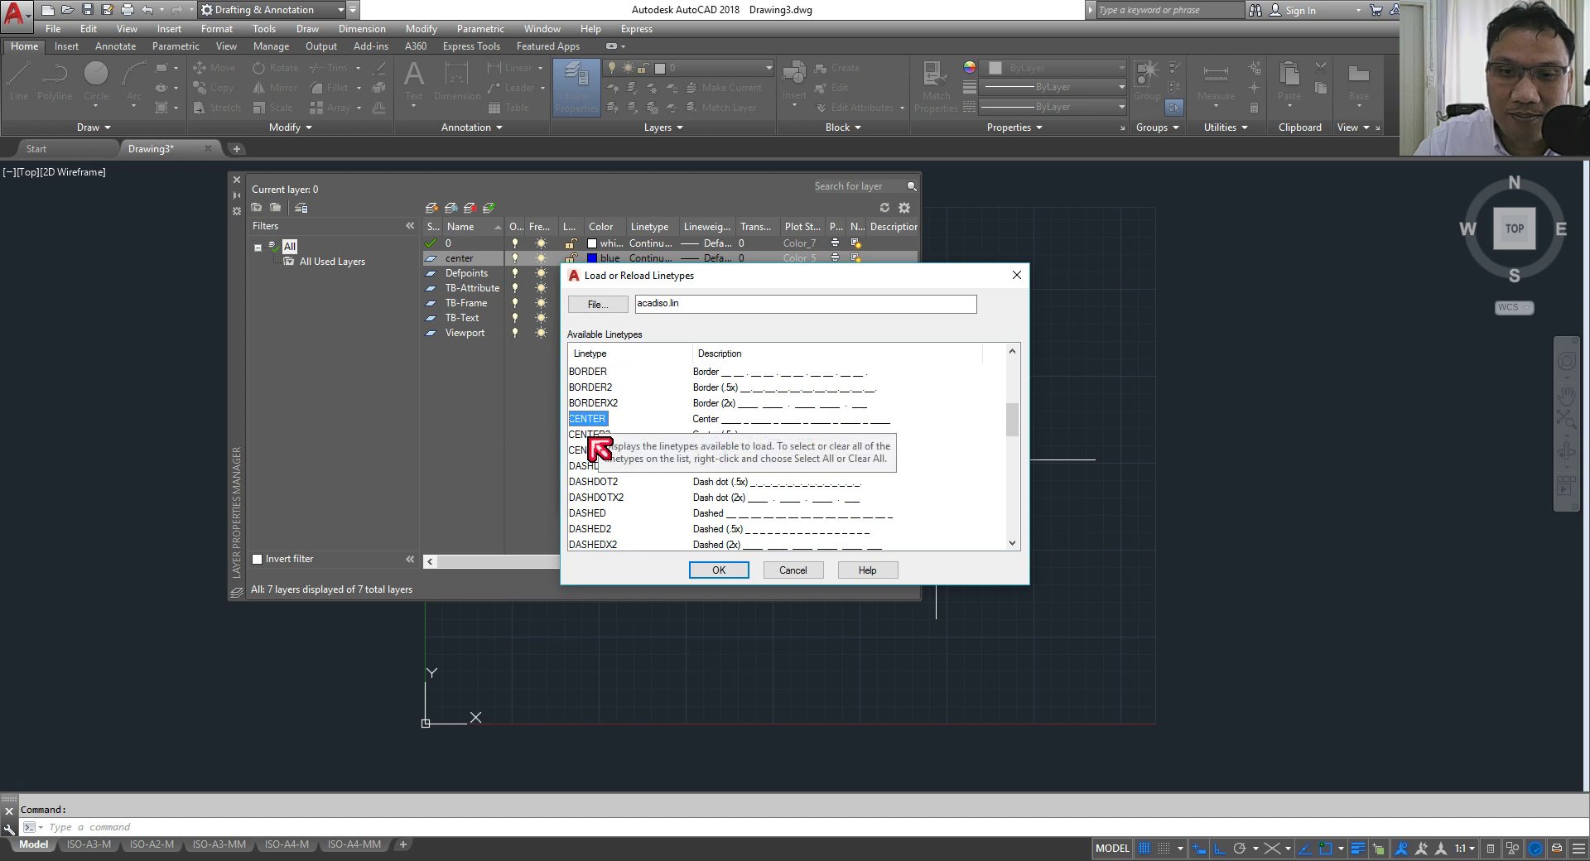
left_click(598, 435)
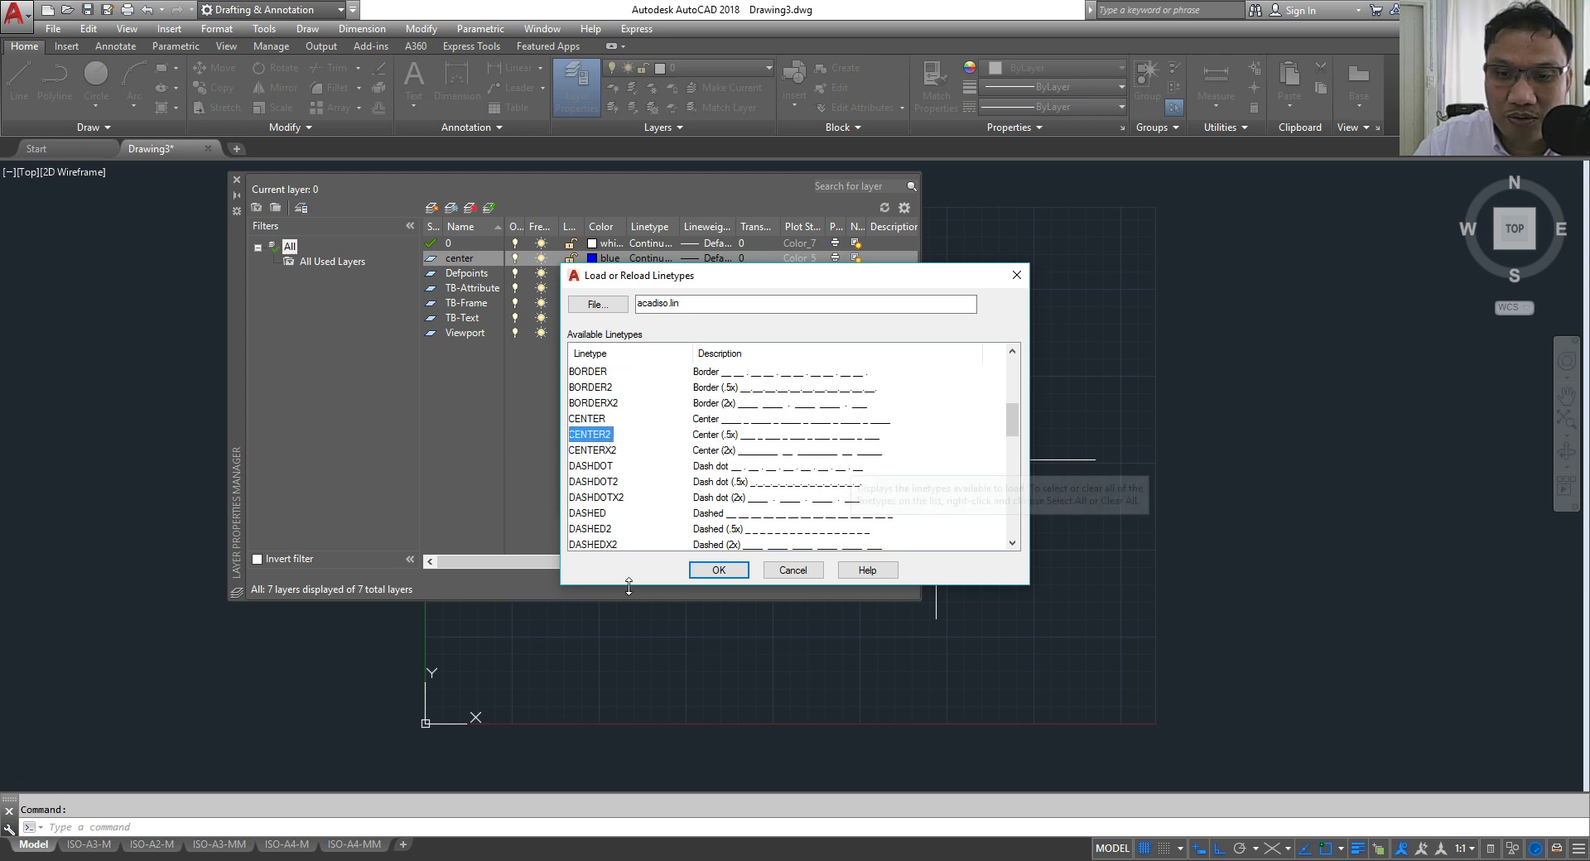
left_click(719, 571)
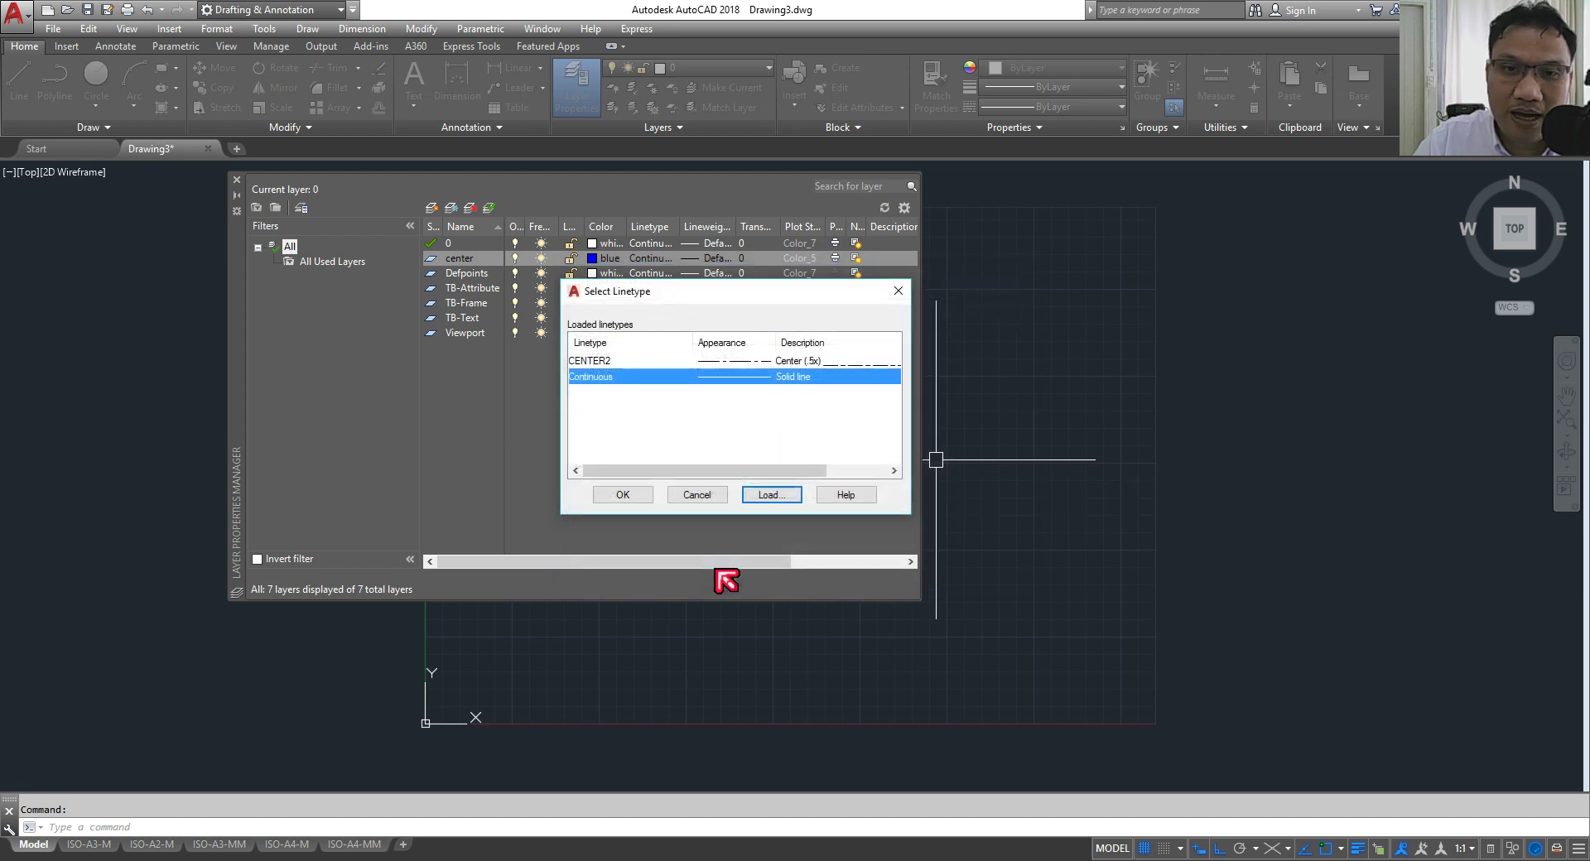
left_click(631, 362)
left_click(629, 495)
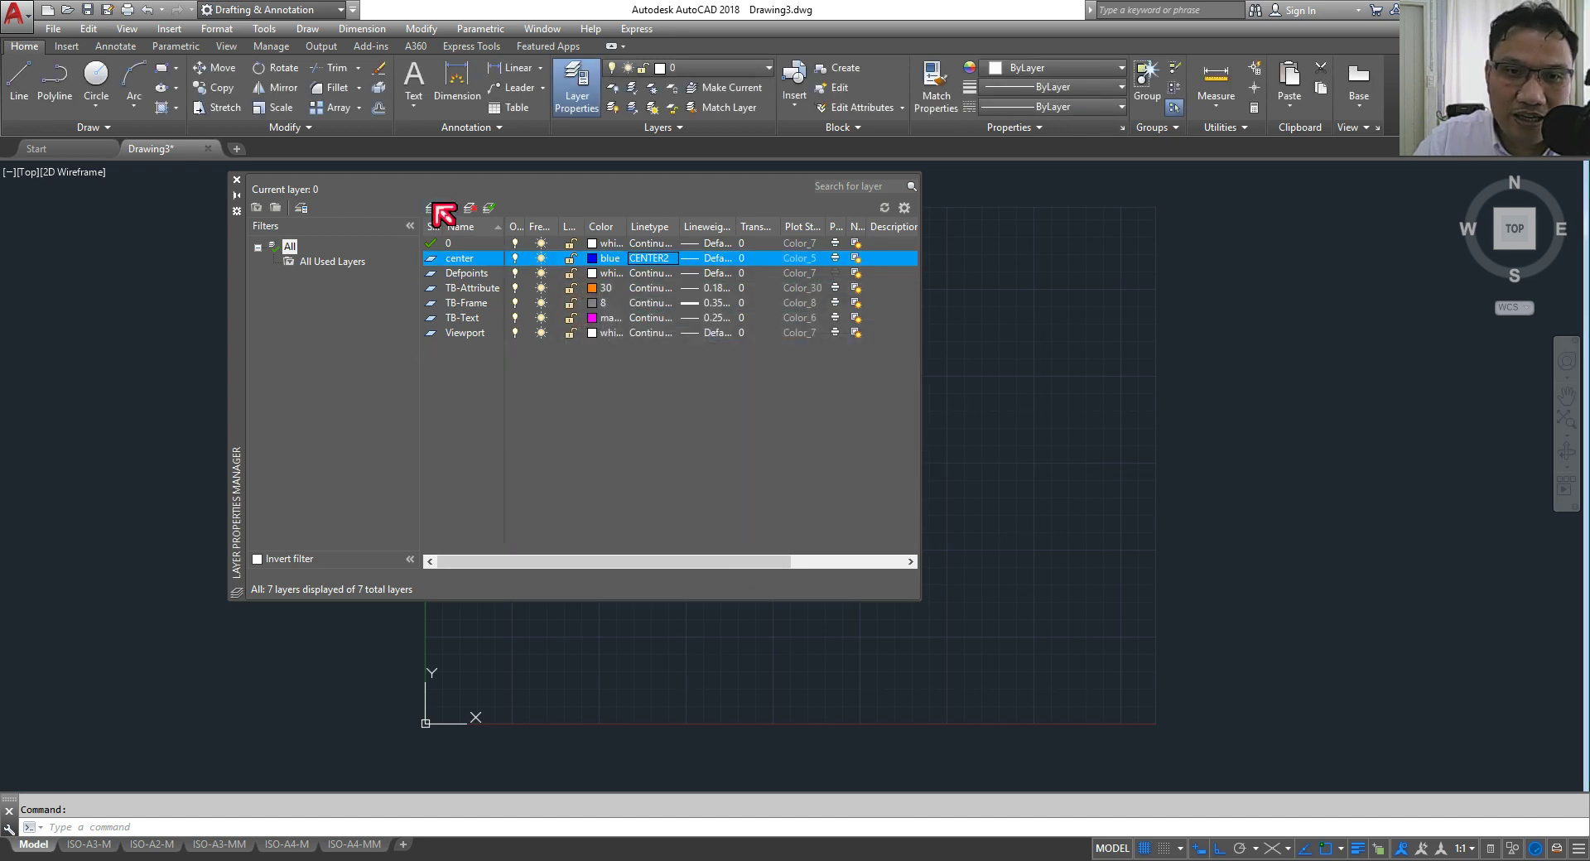
Step: Add a dim layer coloured red with Continuous linetype
key("alt+n")
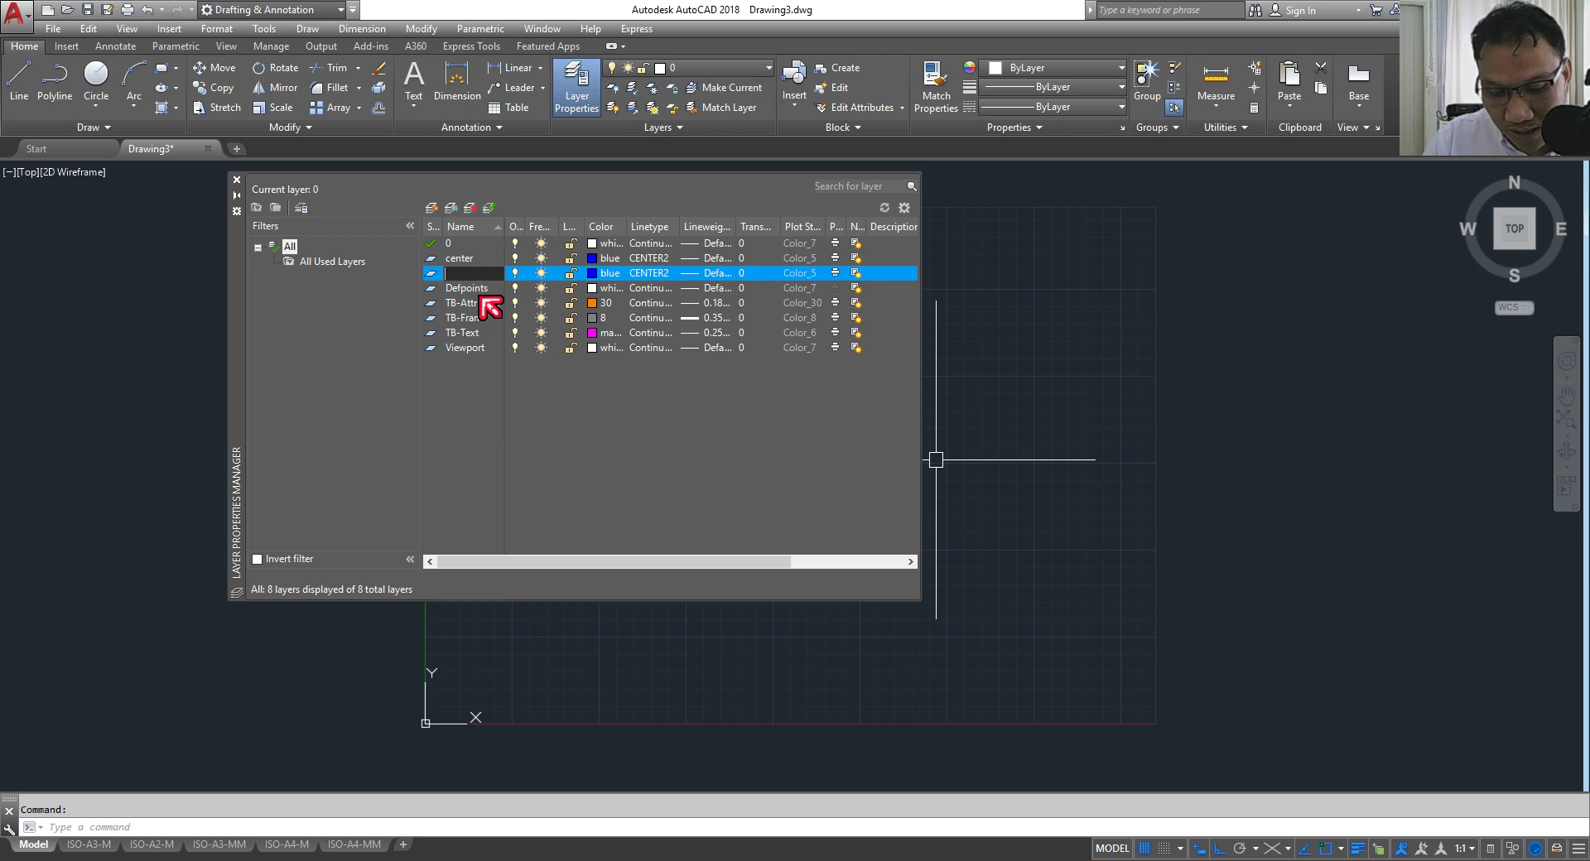
type("dim")
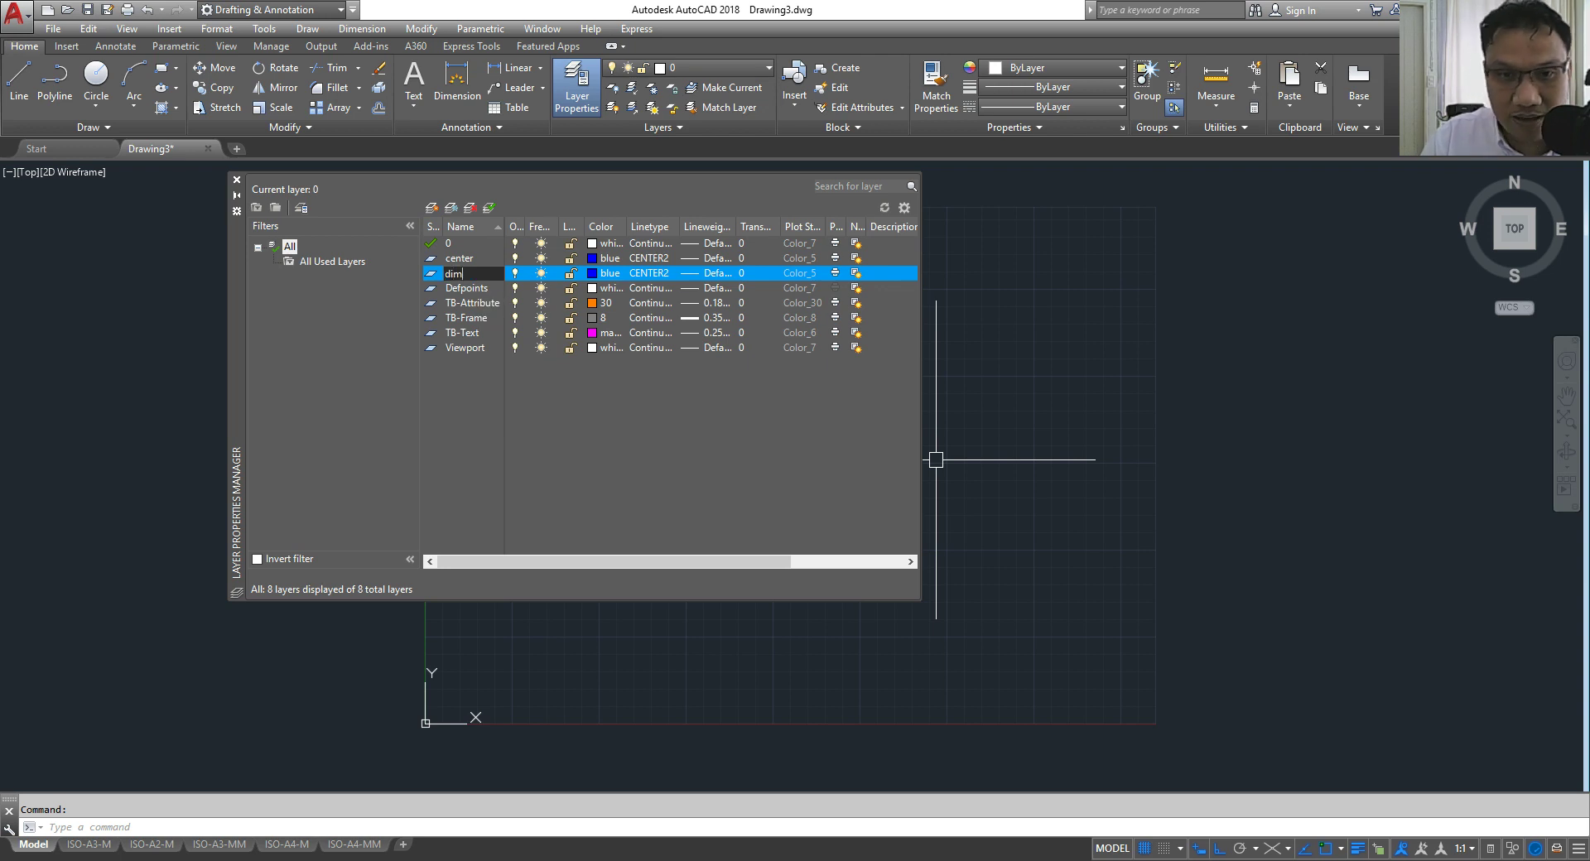
left_click(599, 278)
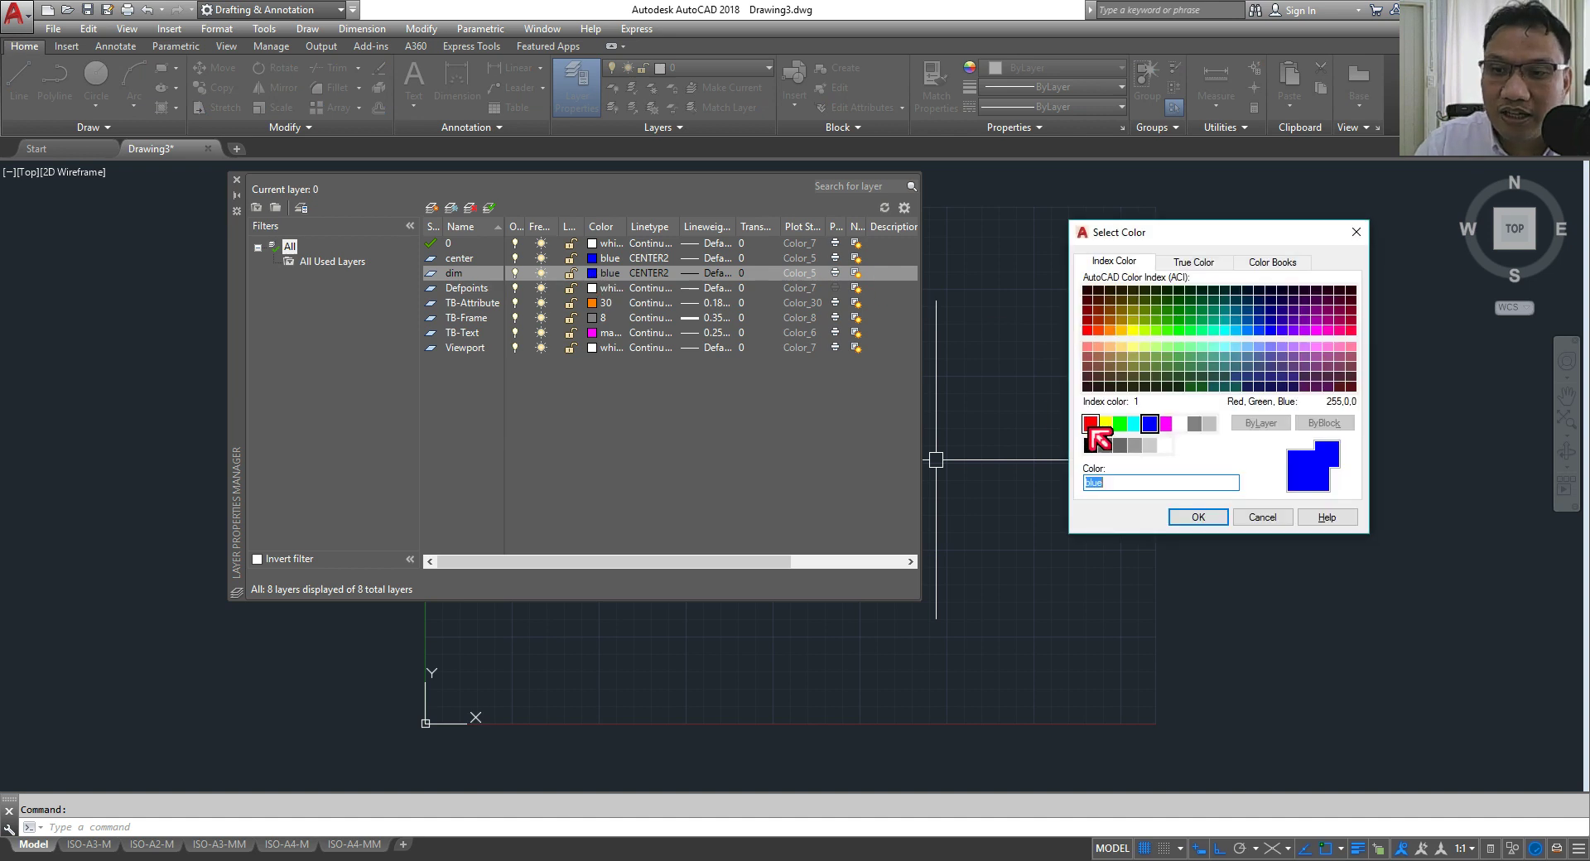
left_click(1091, 430)
left_click(1198, 518)
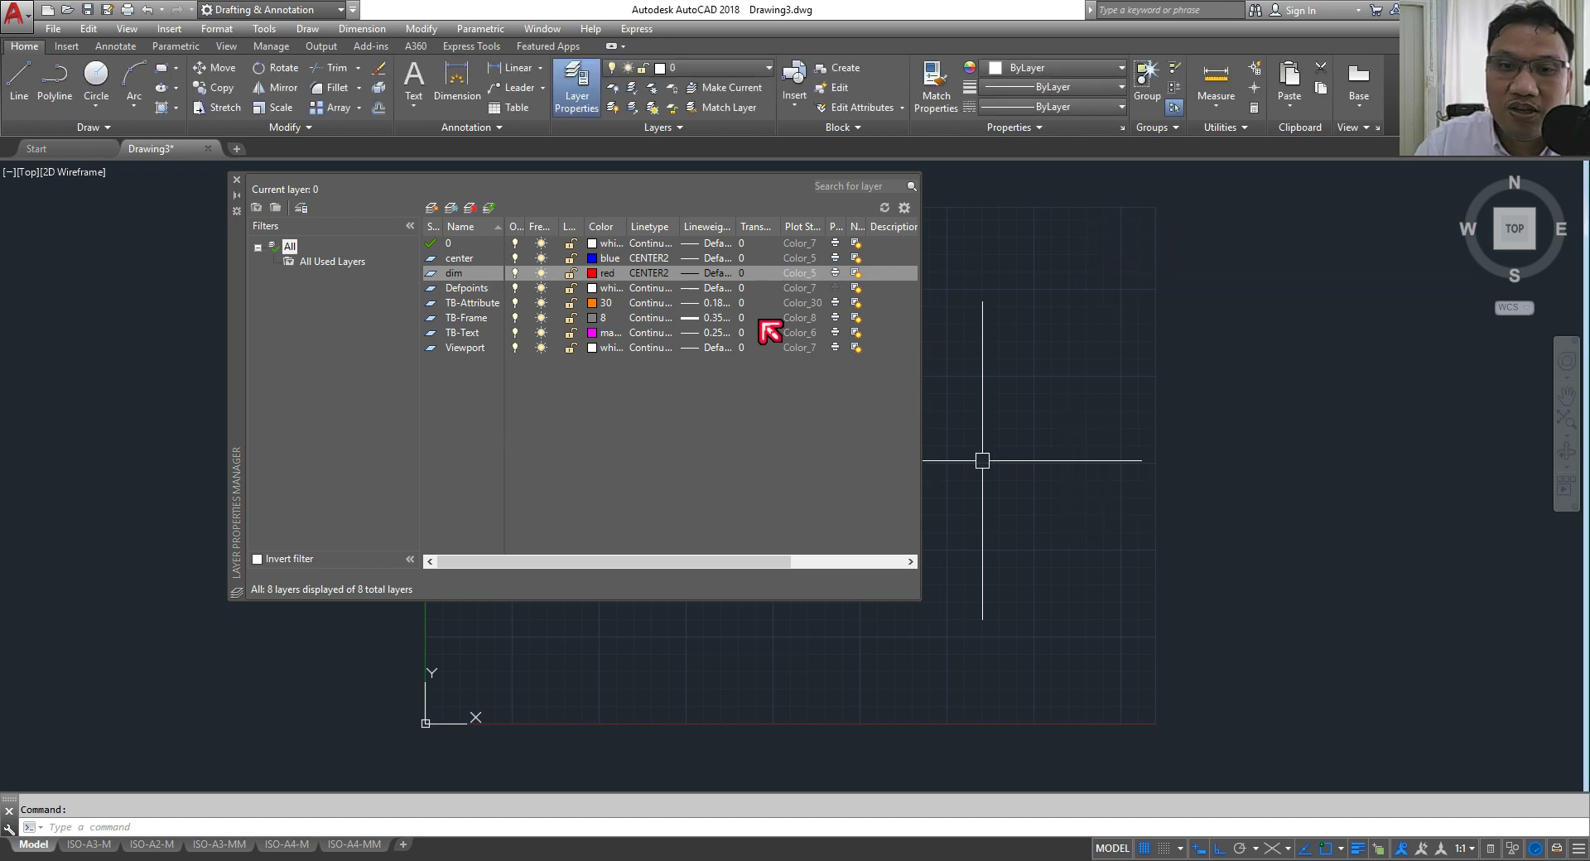
left_click(664, 279)
left_click(749, 376)
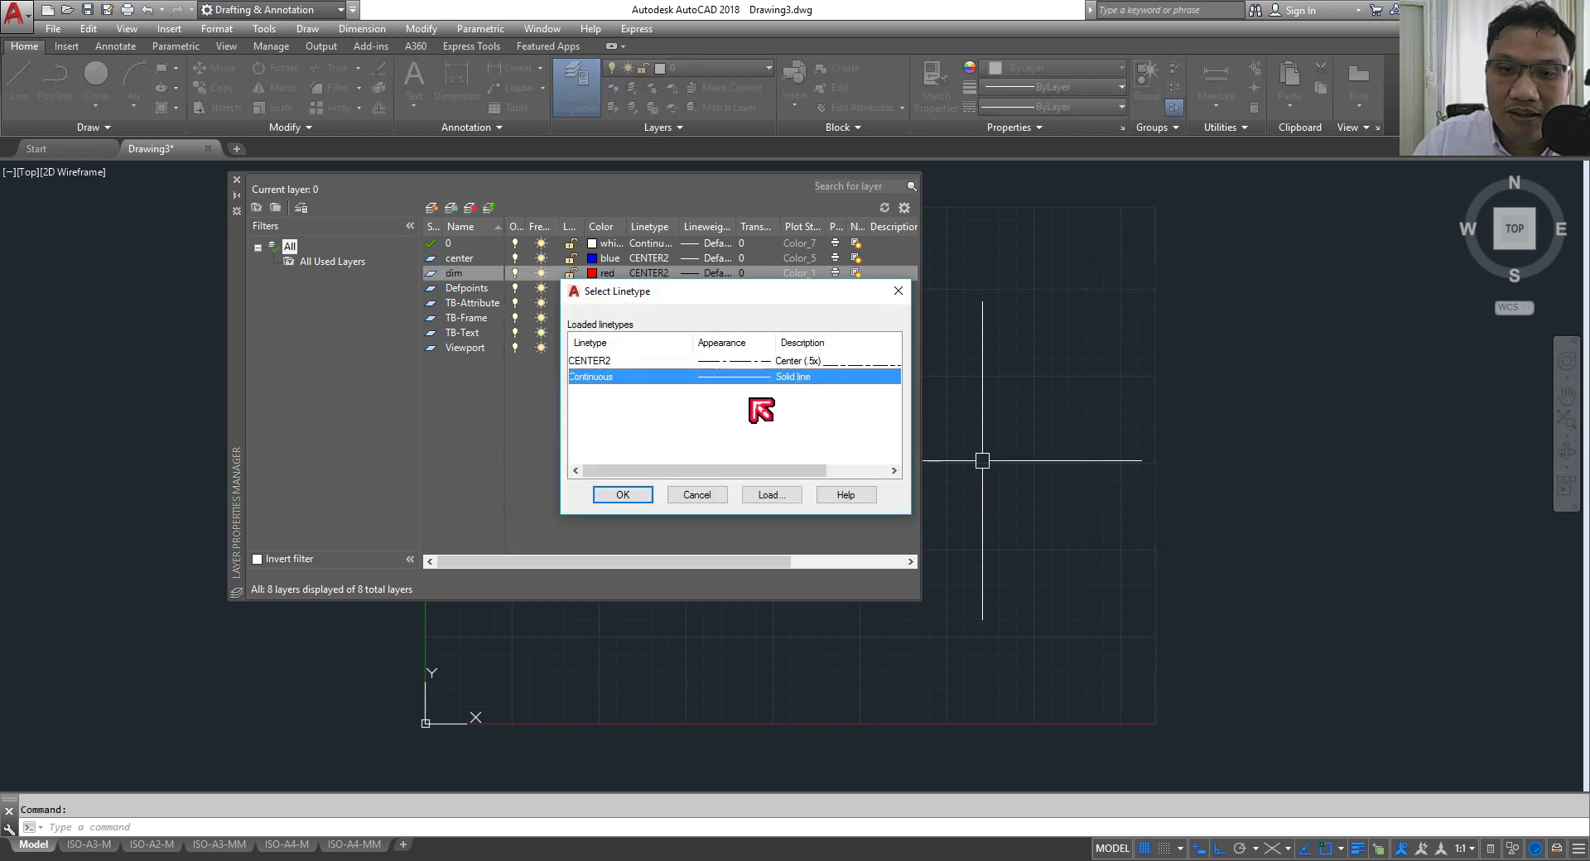
left_click(649, 494)
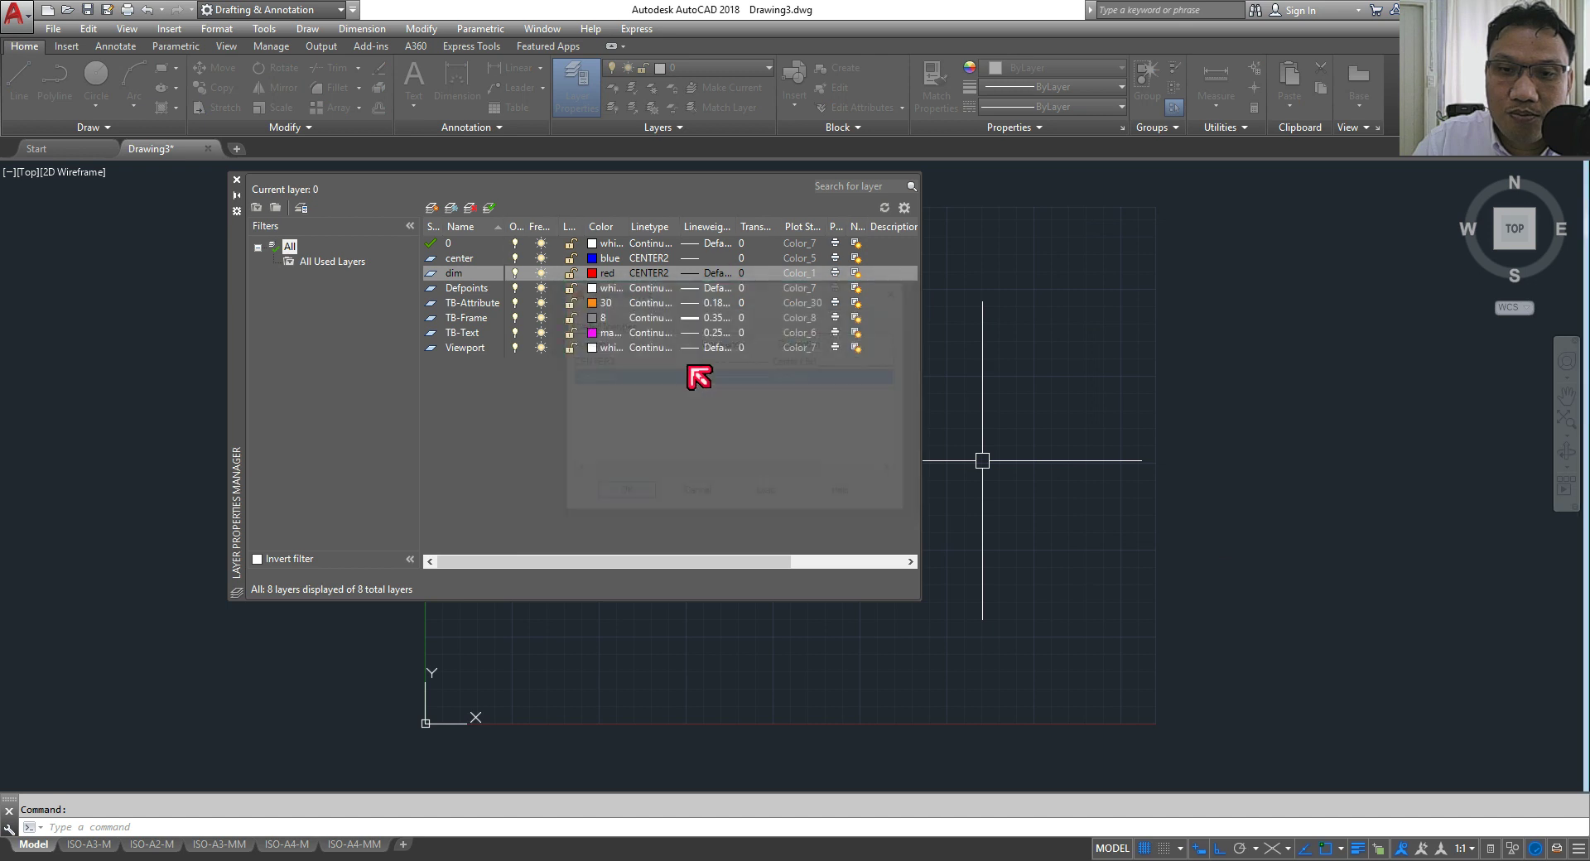
Step: Give the center layer a 0.18 mm lineweight
left_click(704, 259)
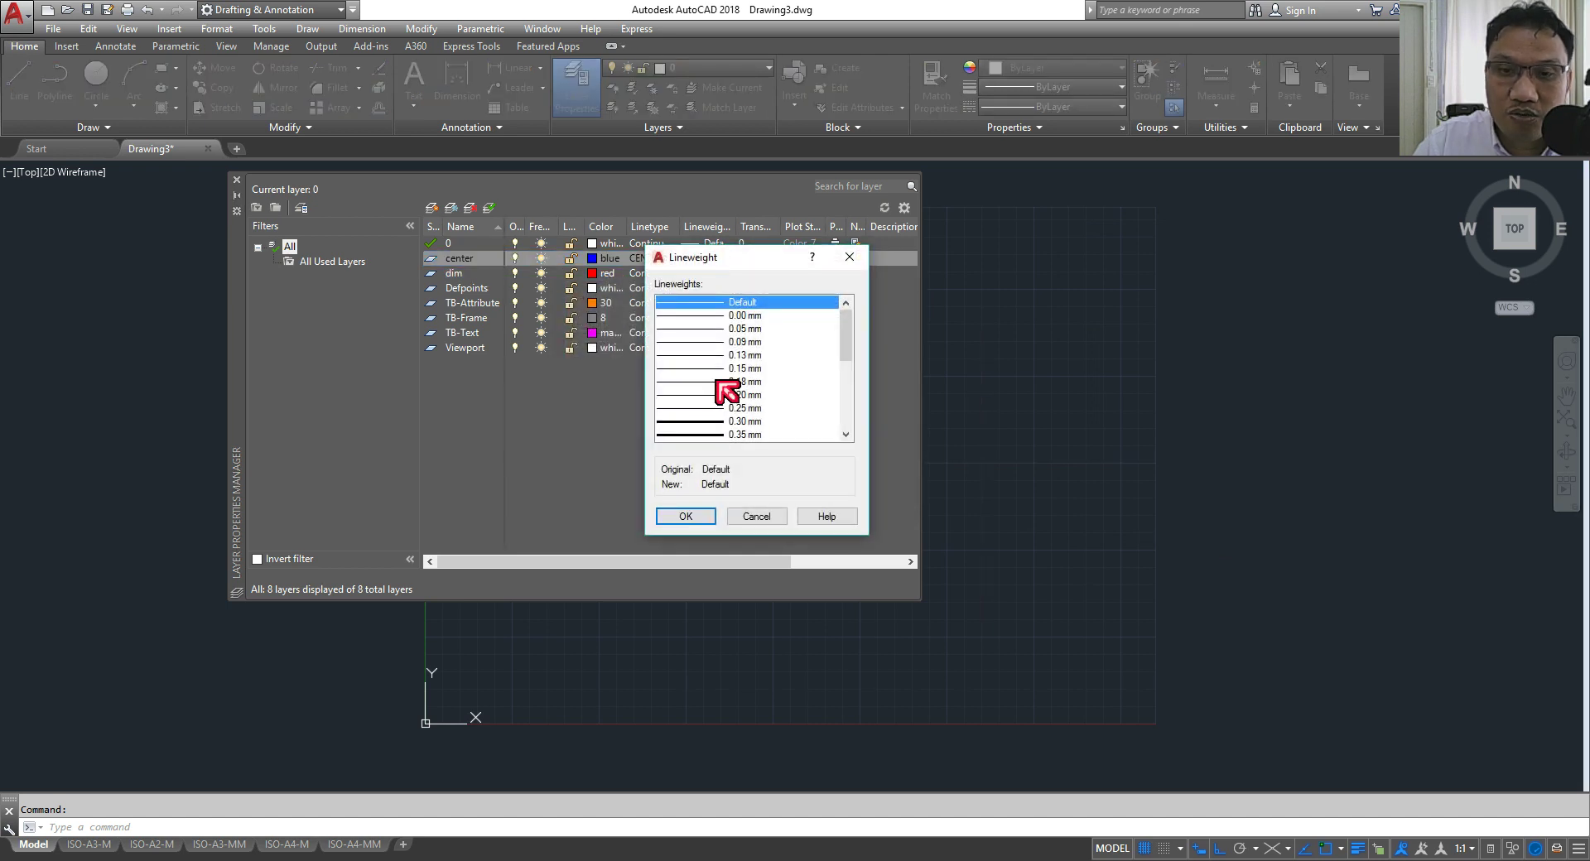
left_click(717, 382)
left_click(687, 516)
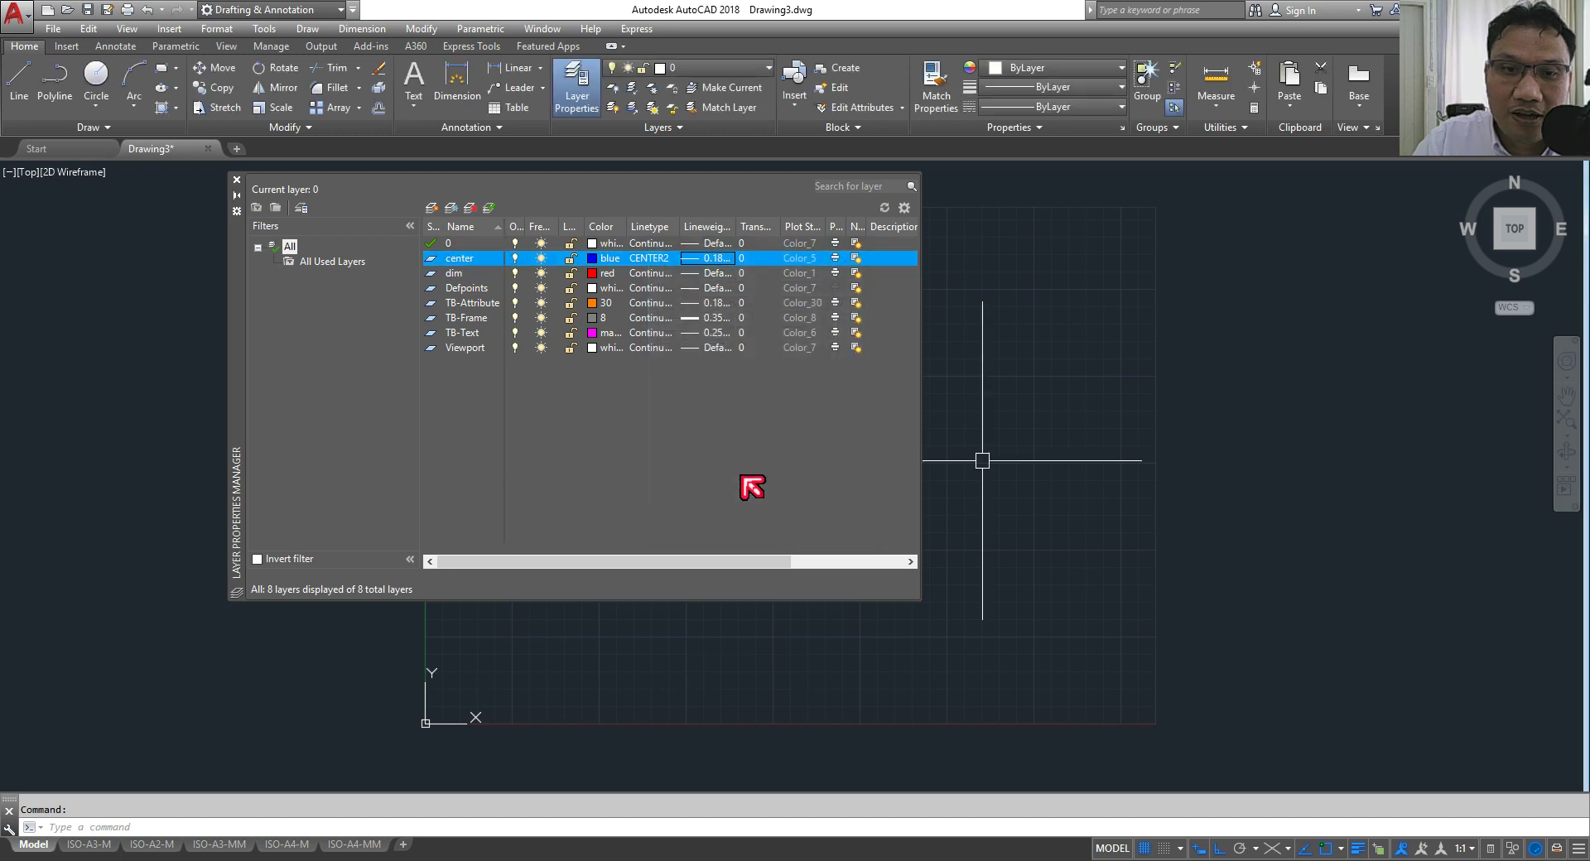
Step: Add a profile layer: white, Continuous linetype, 0.35 mm lineweight
left_click(432, 207)
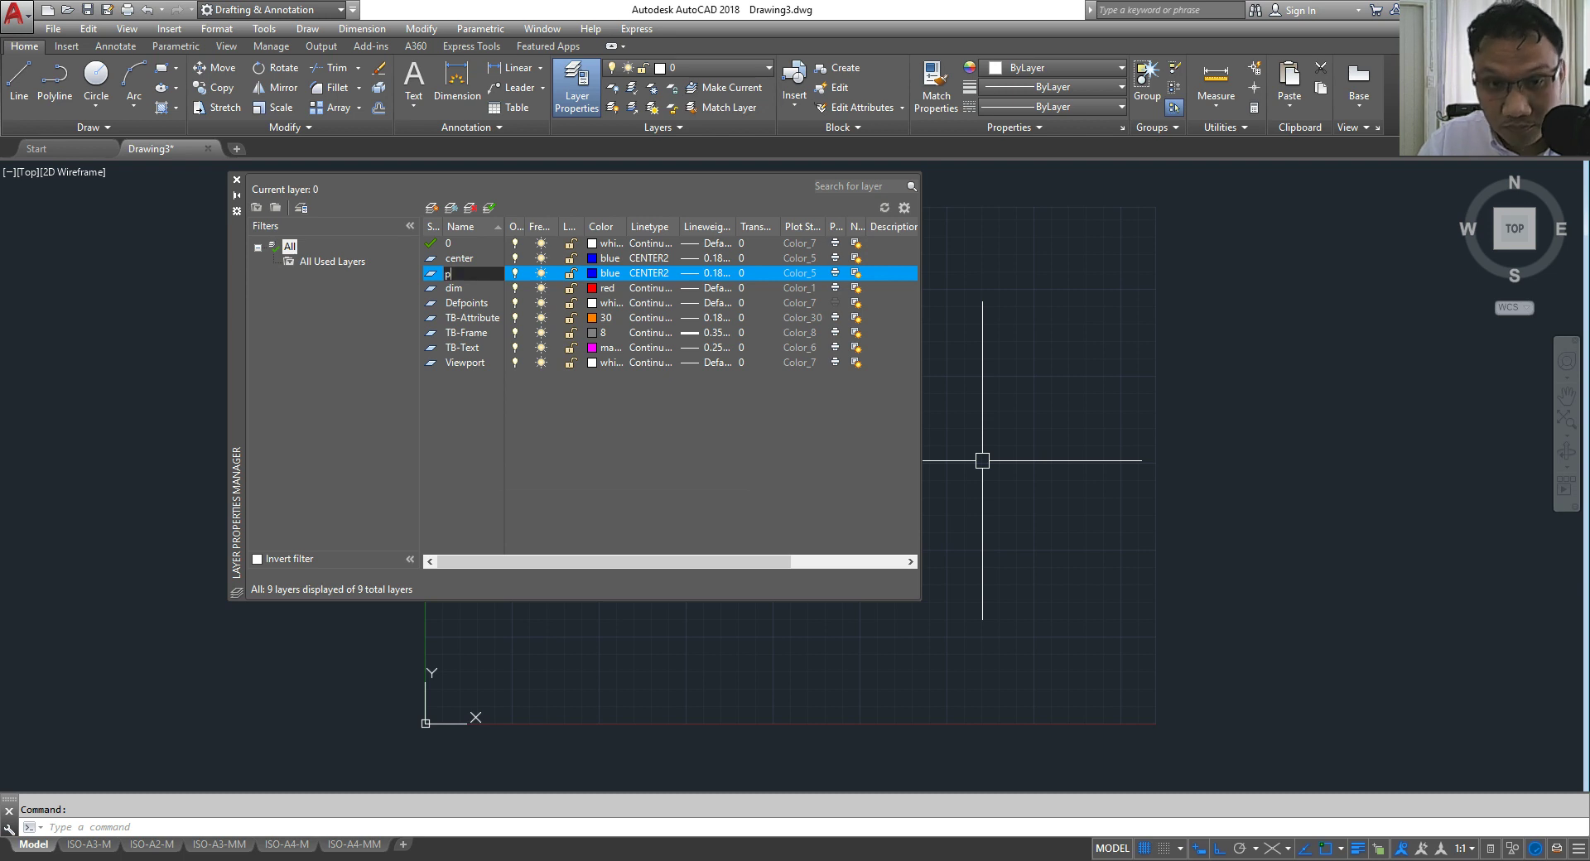
type("p")
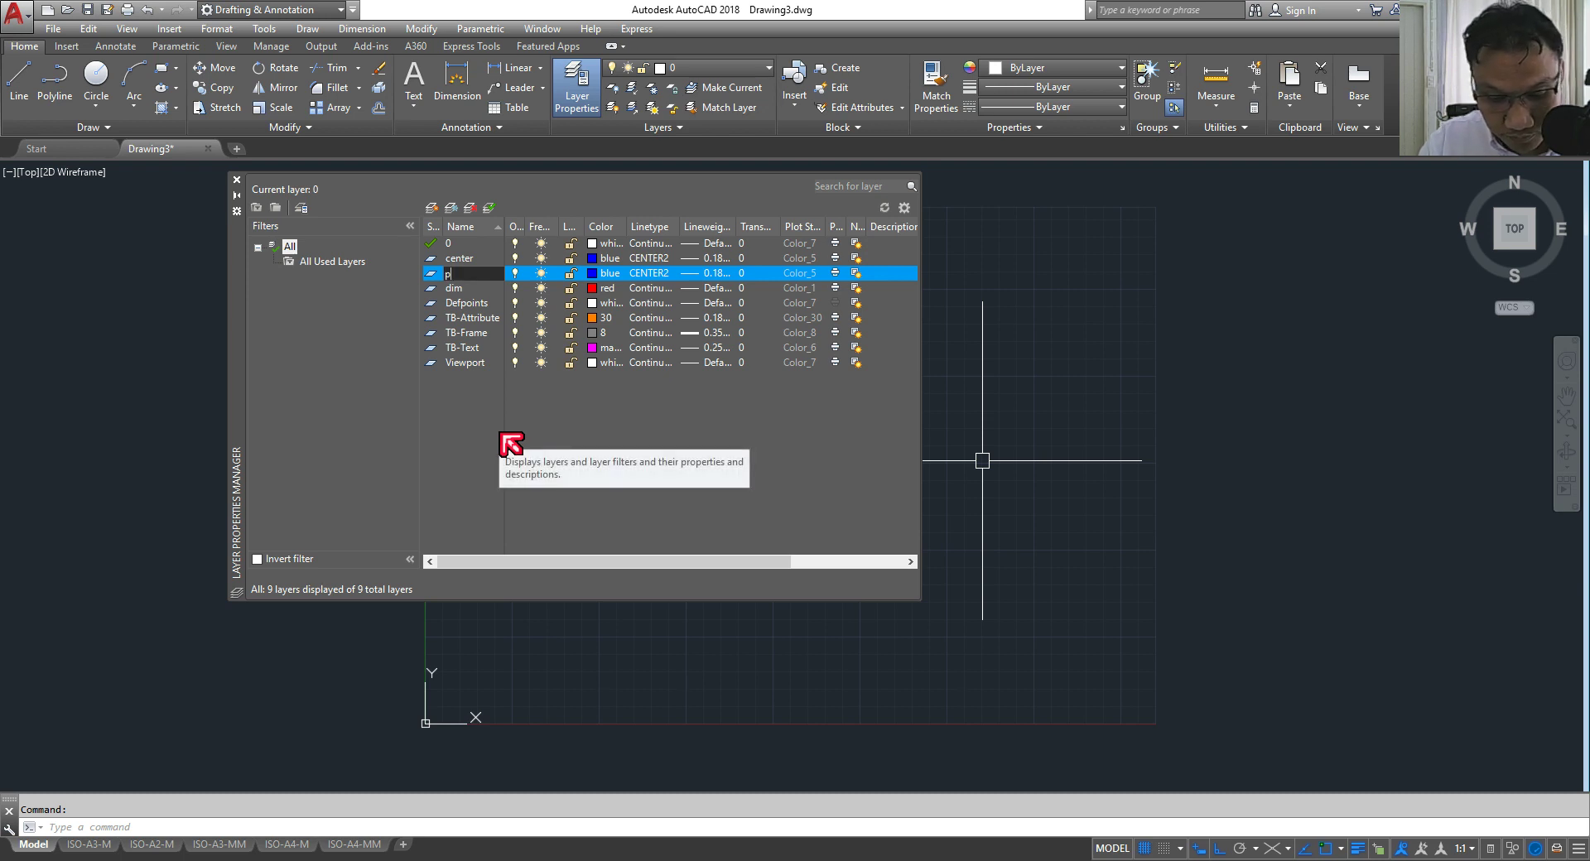
type("rof")
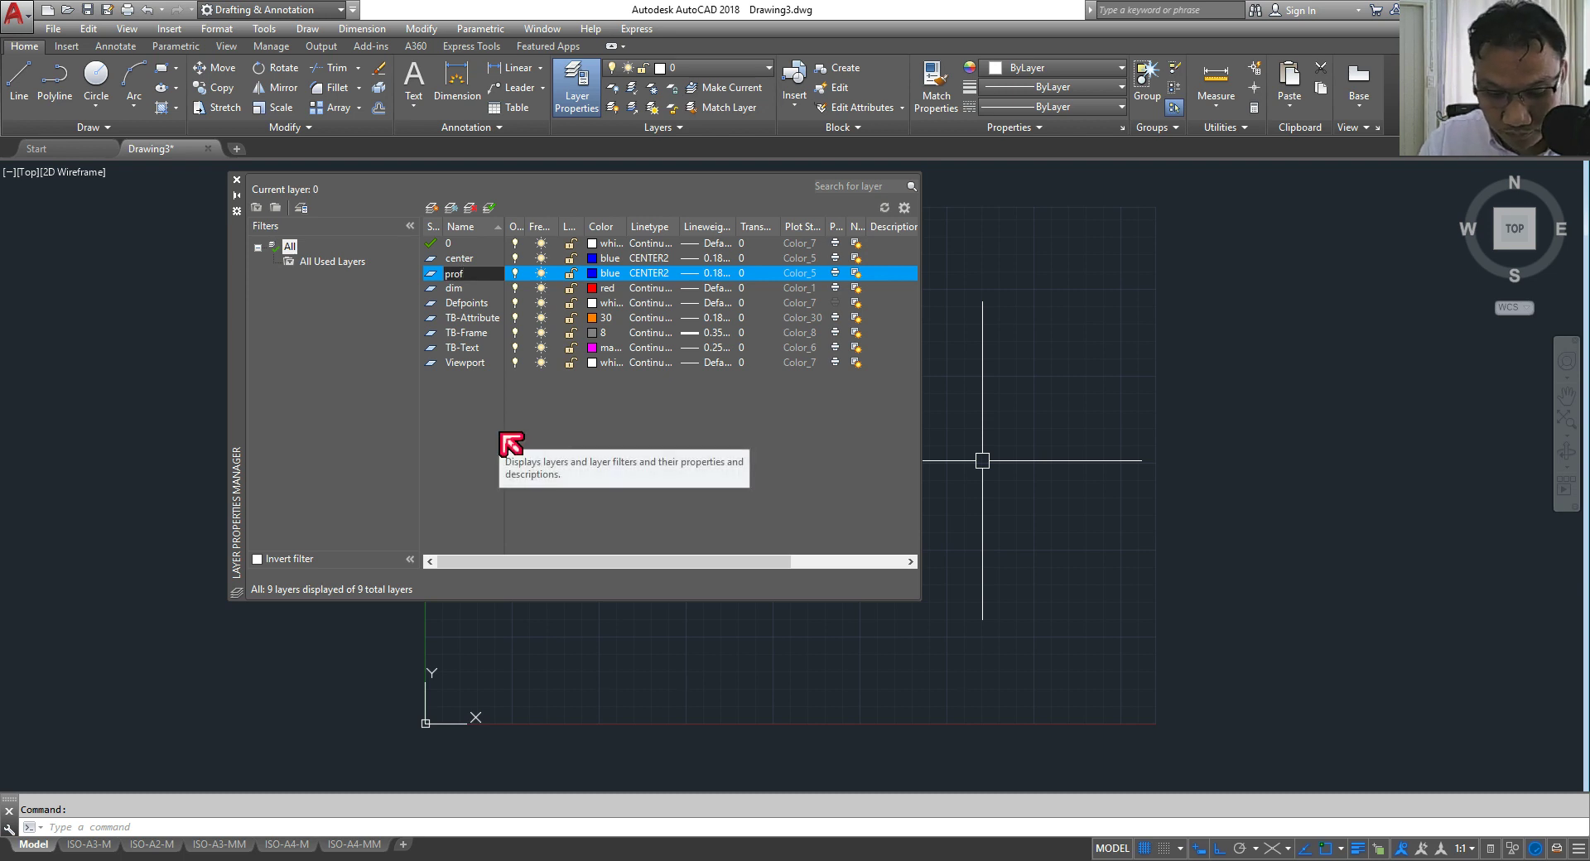
type("ile")
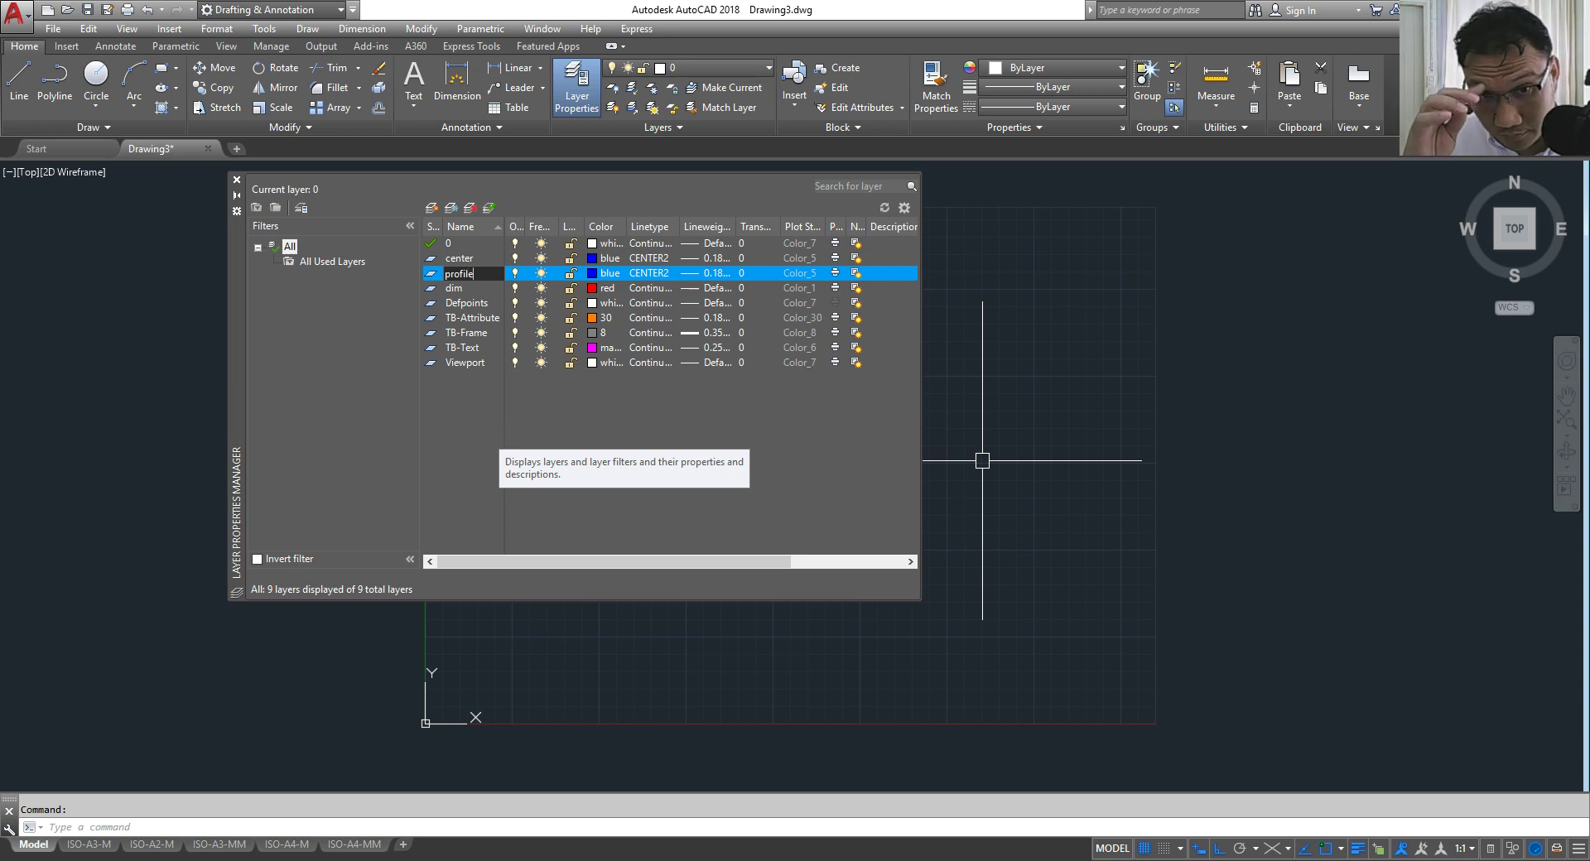
left_click(594, 273)
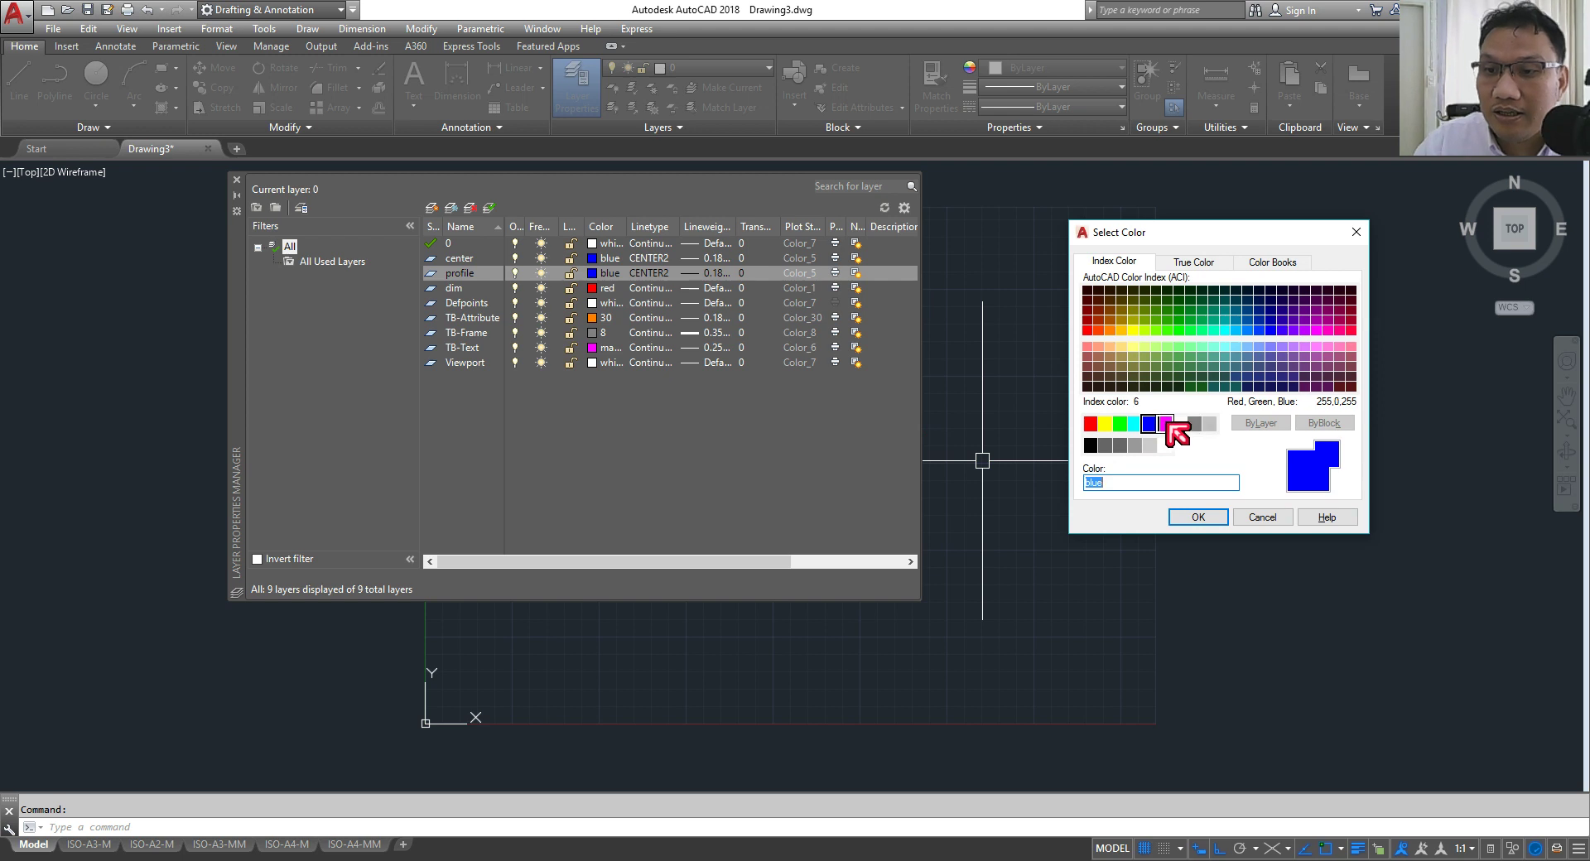
left_click(1185, 425)
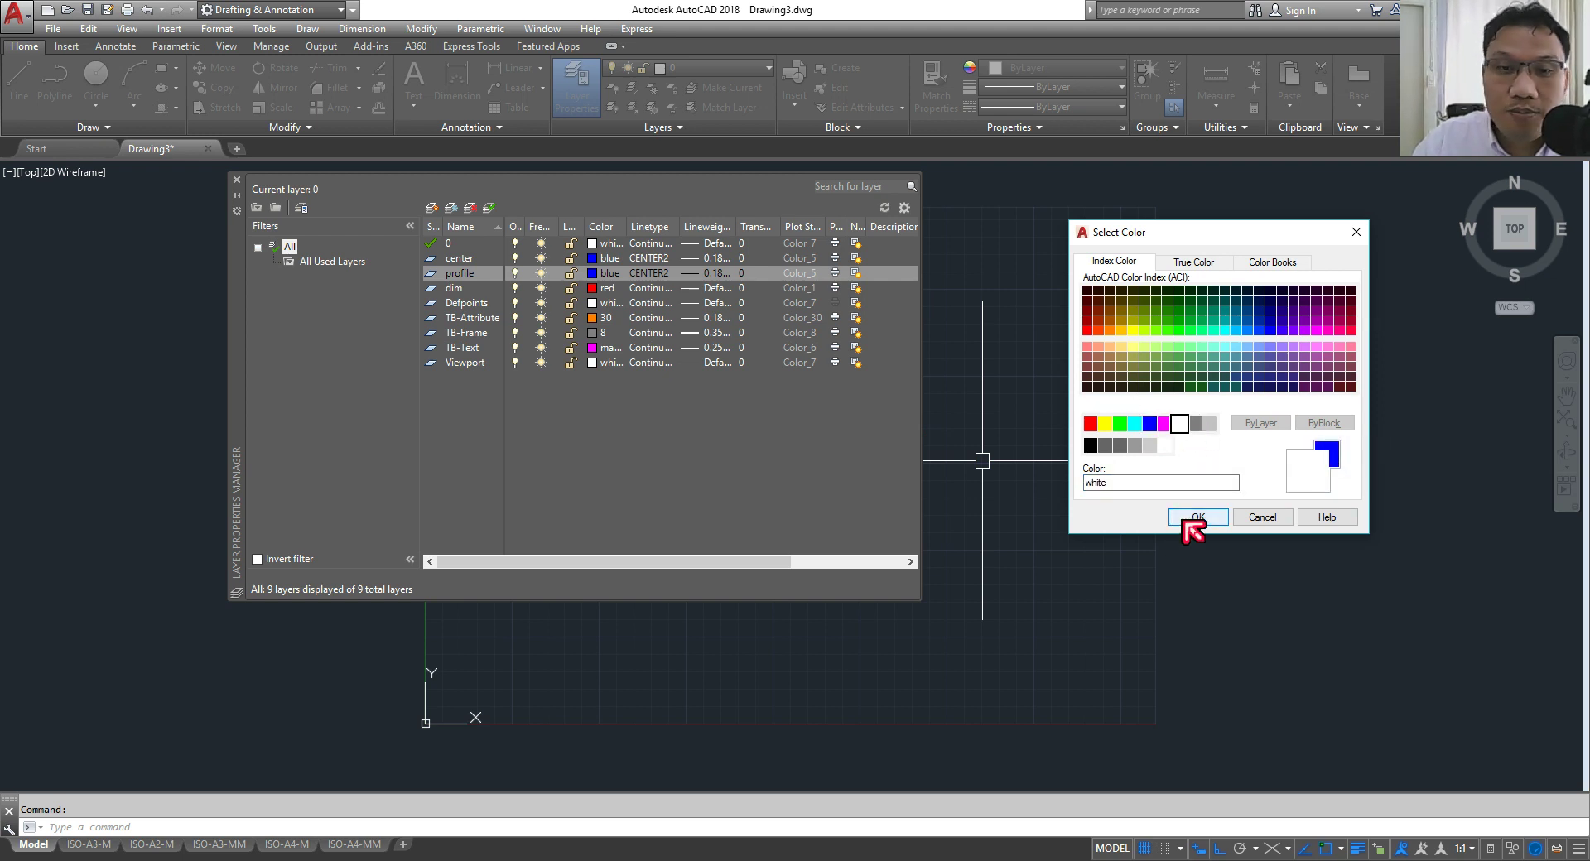
left_click(1201, 517)
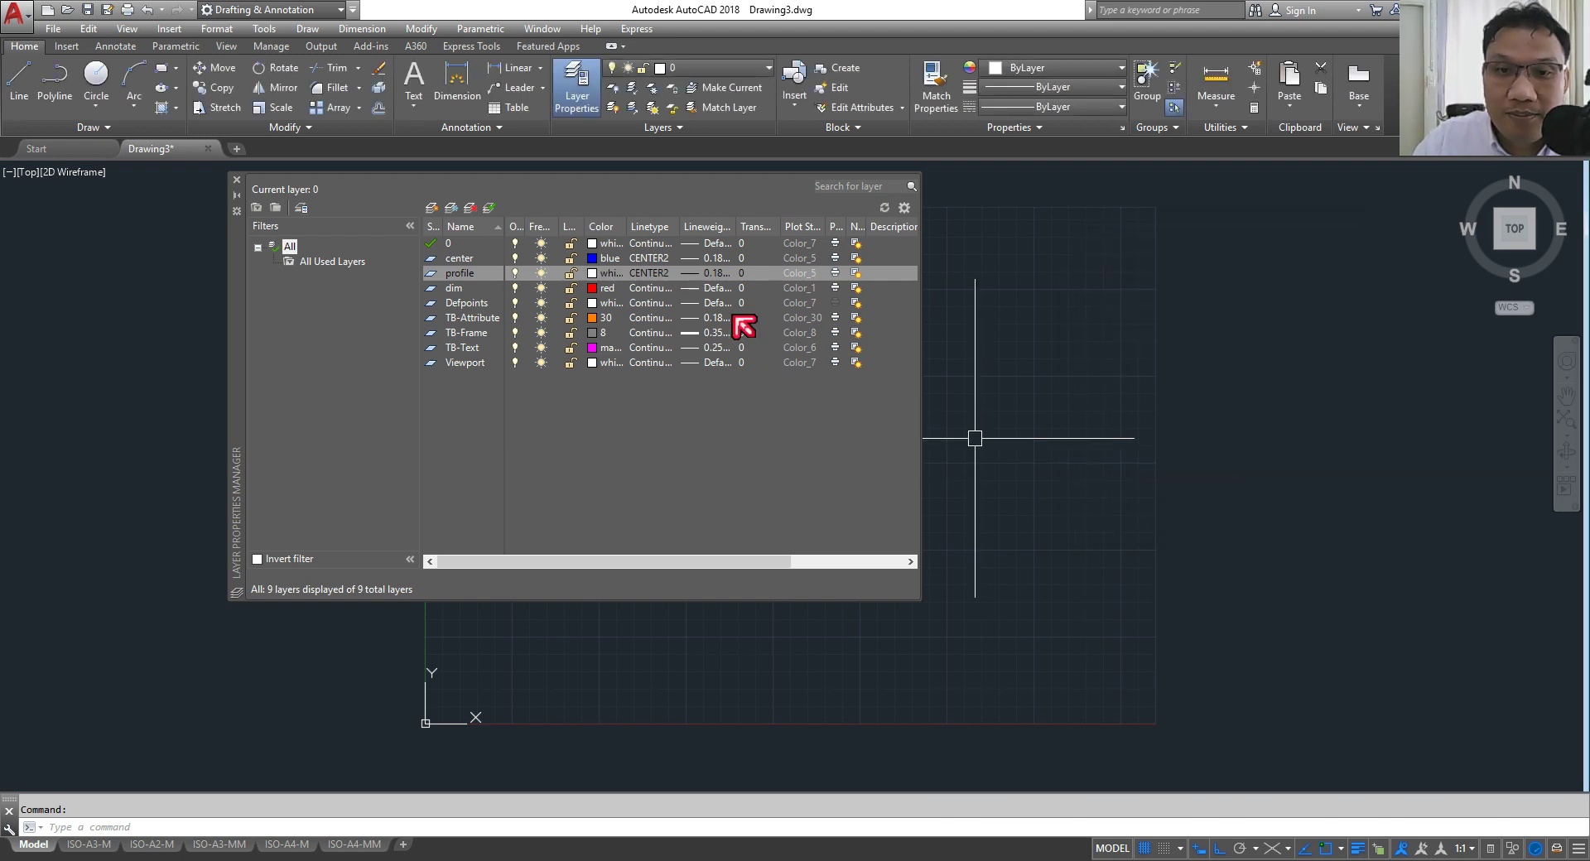
left_click(663, 274)
left_click(732, 378)
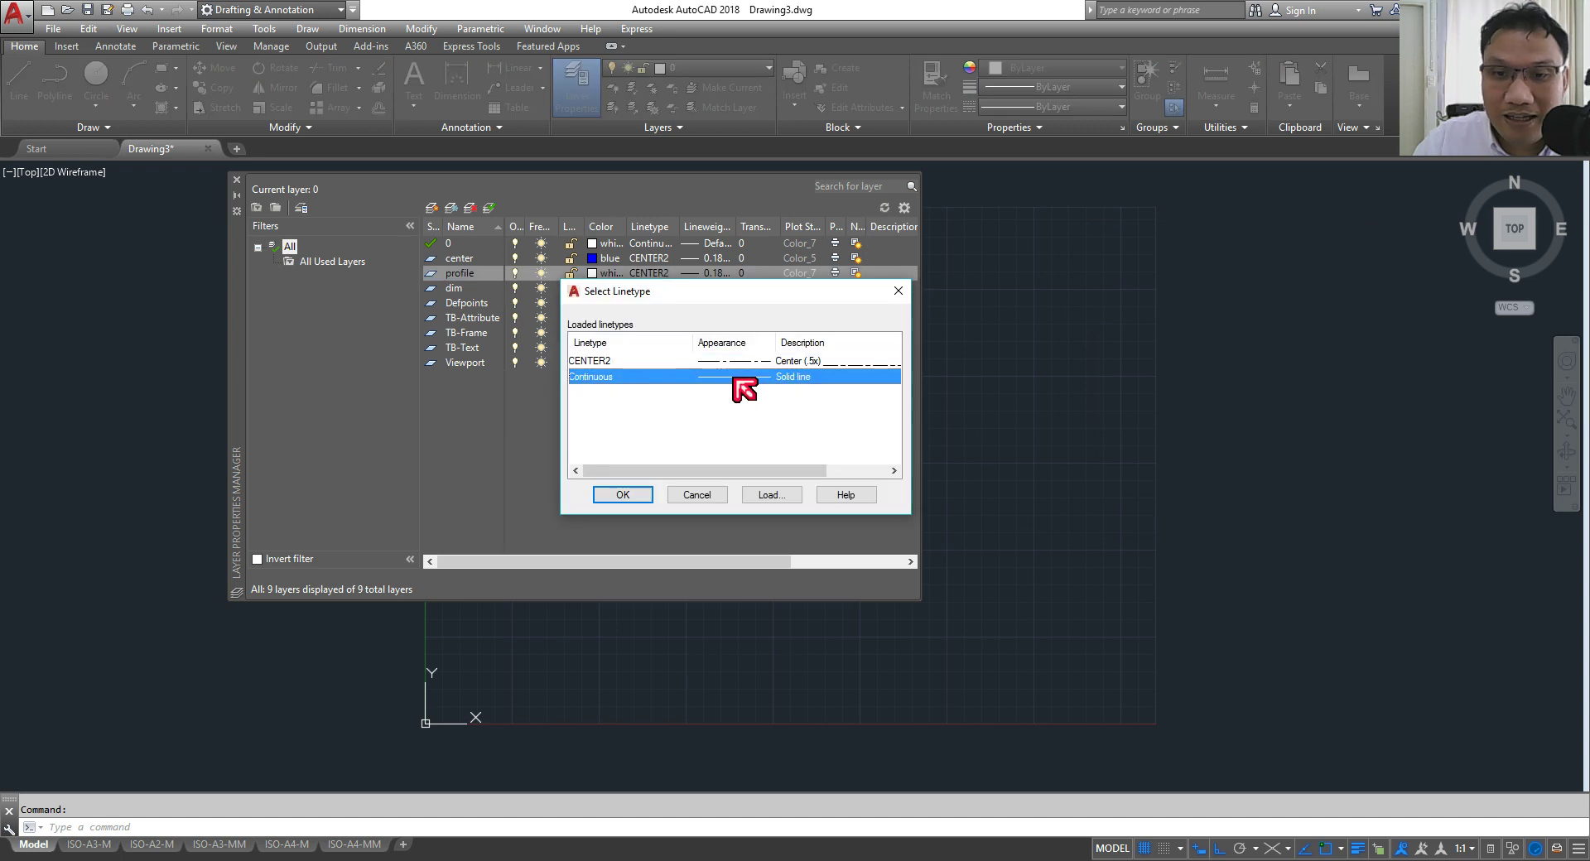
left_click(624, 495)
left_click(709, 273)
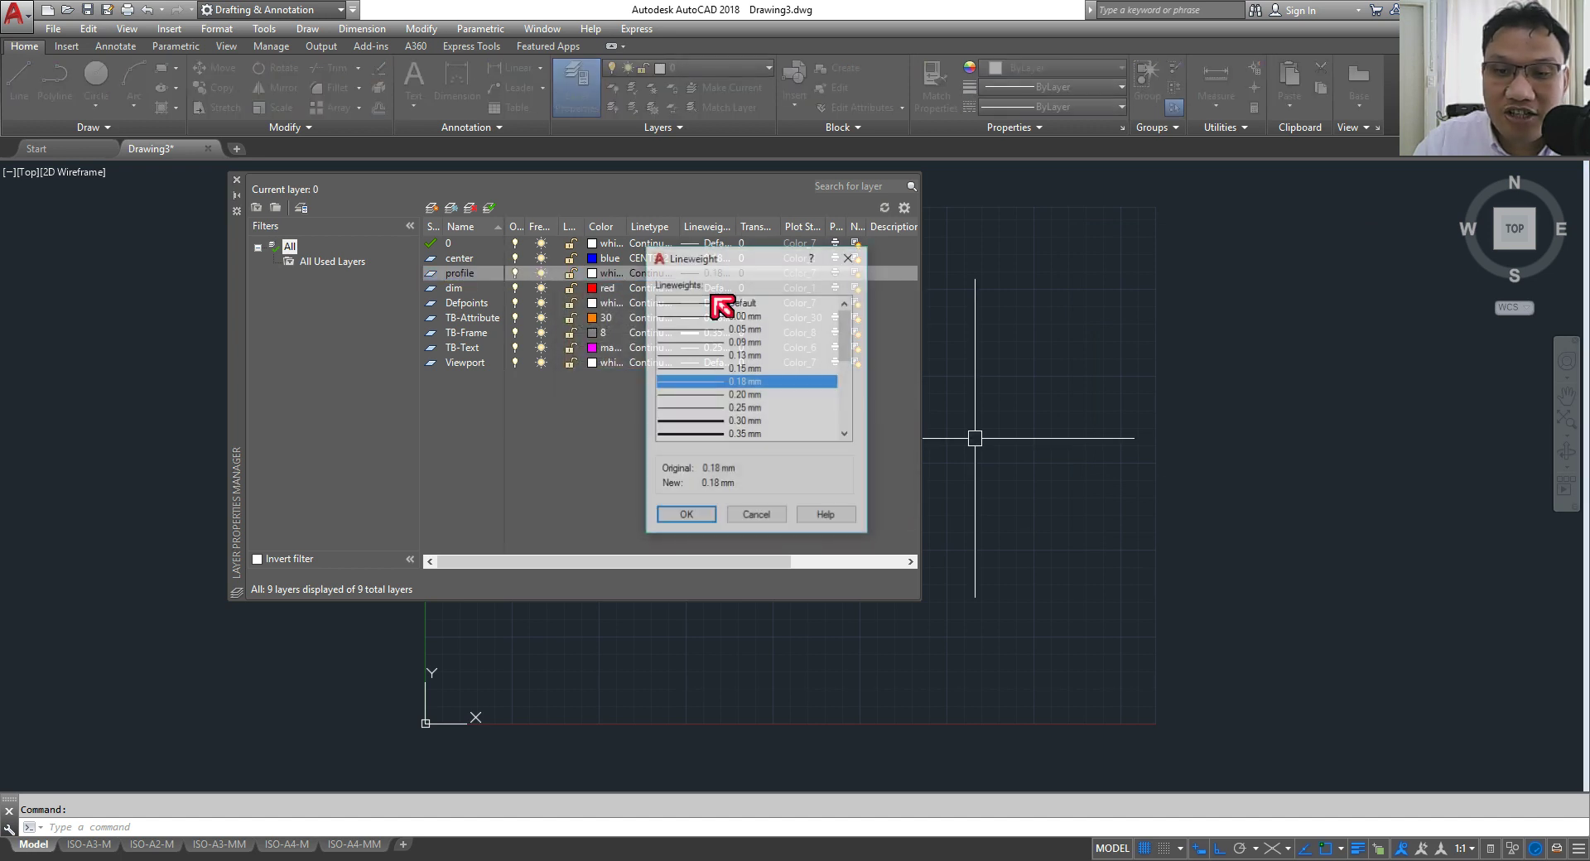
left_click(714, 435)
left_click(704, 517)
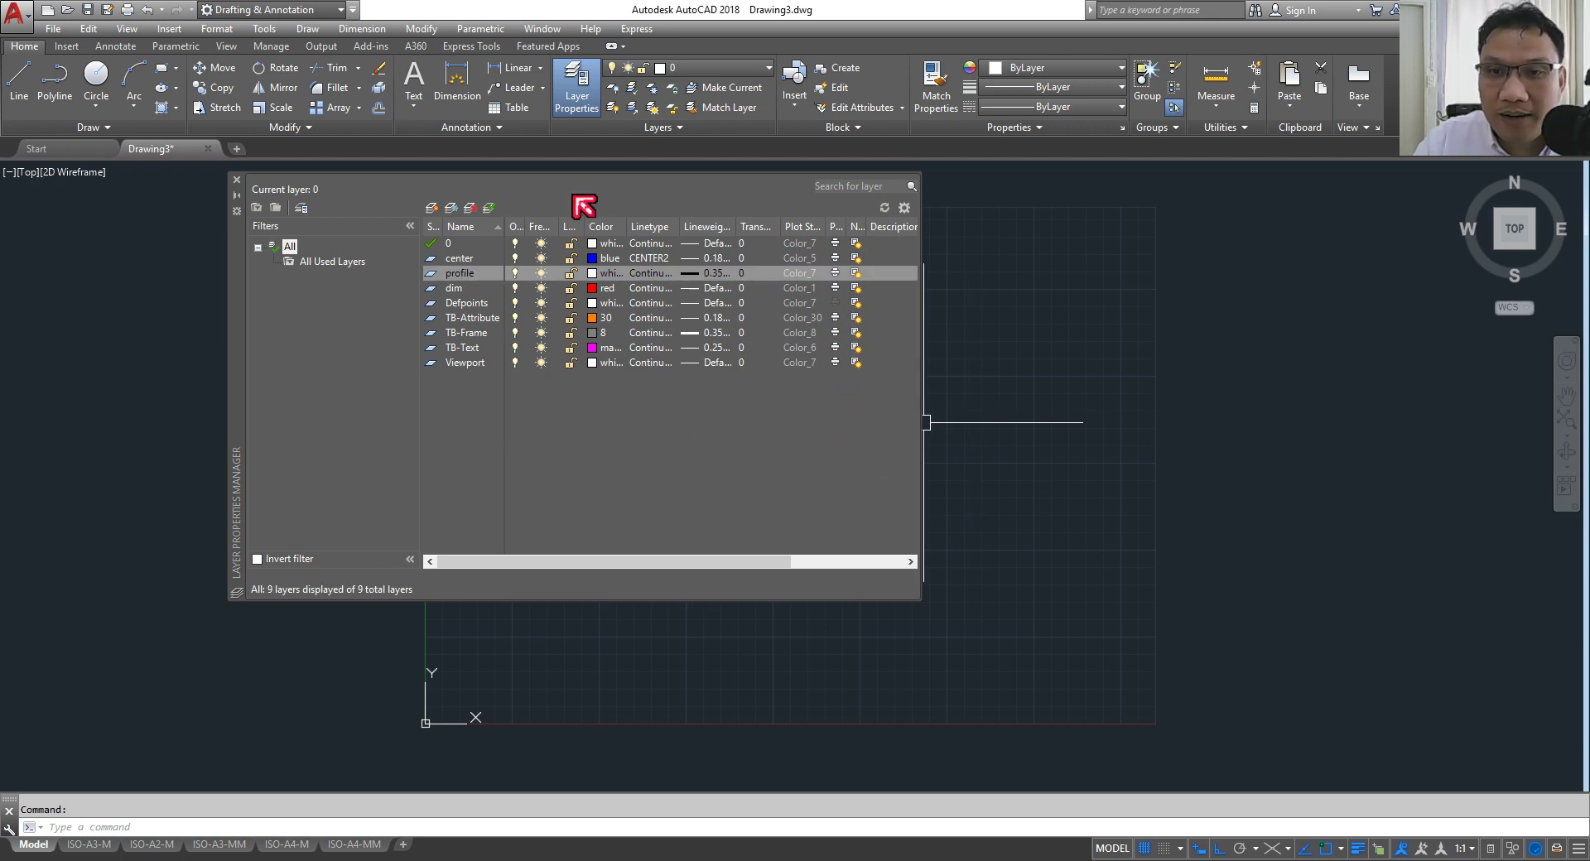
Step: Switch to the 3D Modeling workspace and dock the command line at the bottom
left_click(236, 178)
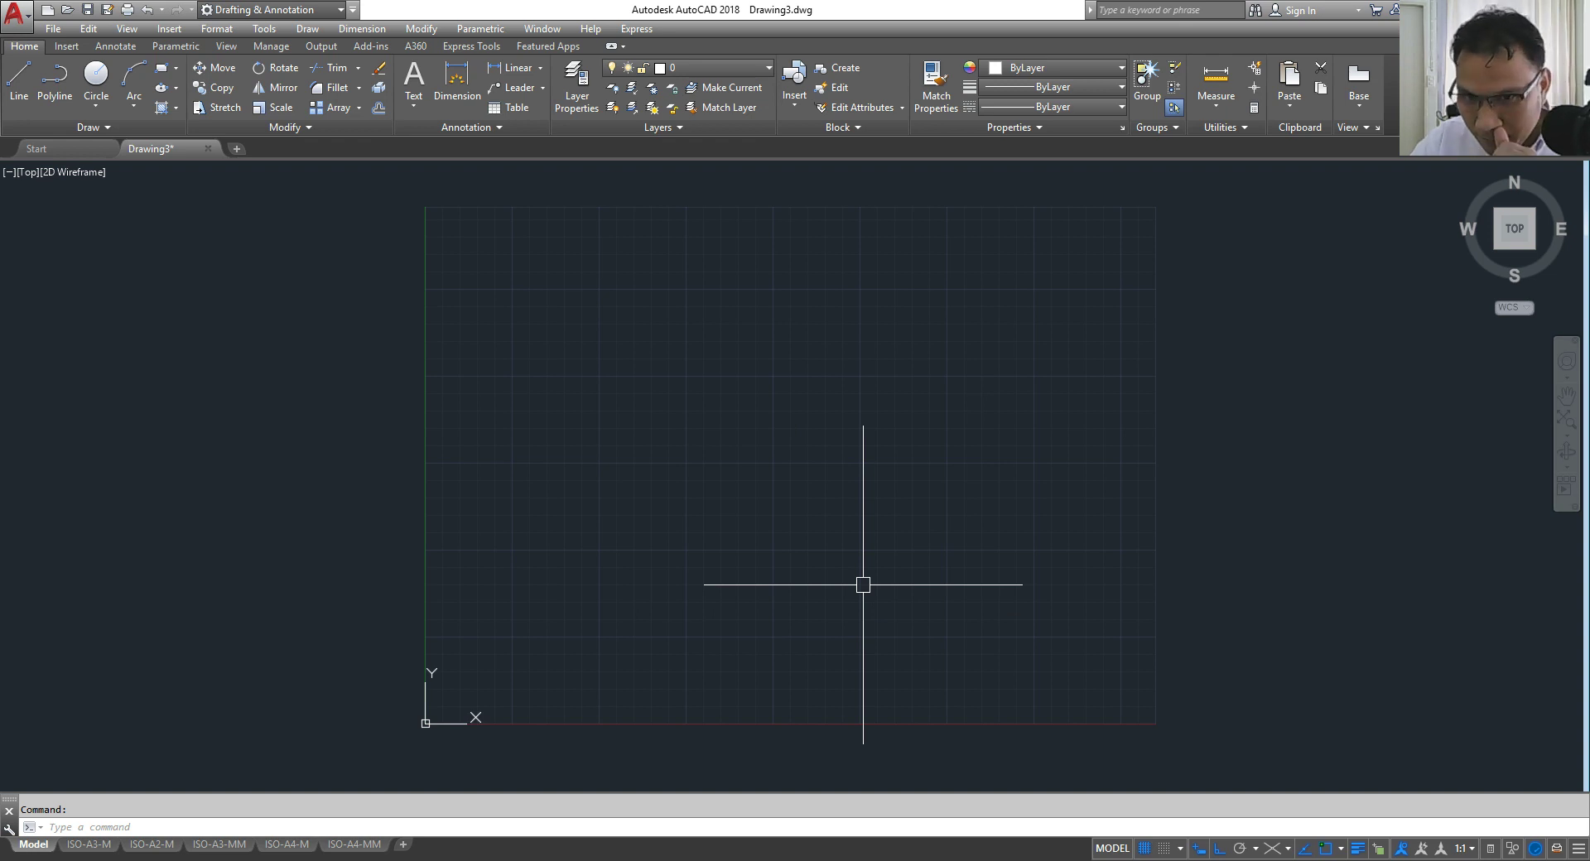
left_click(342, 9)
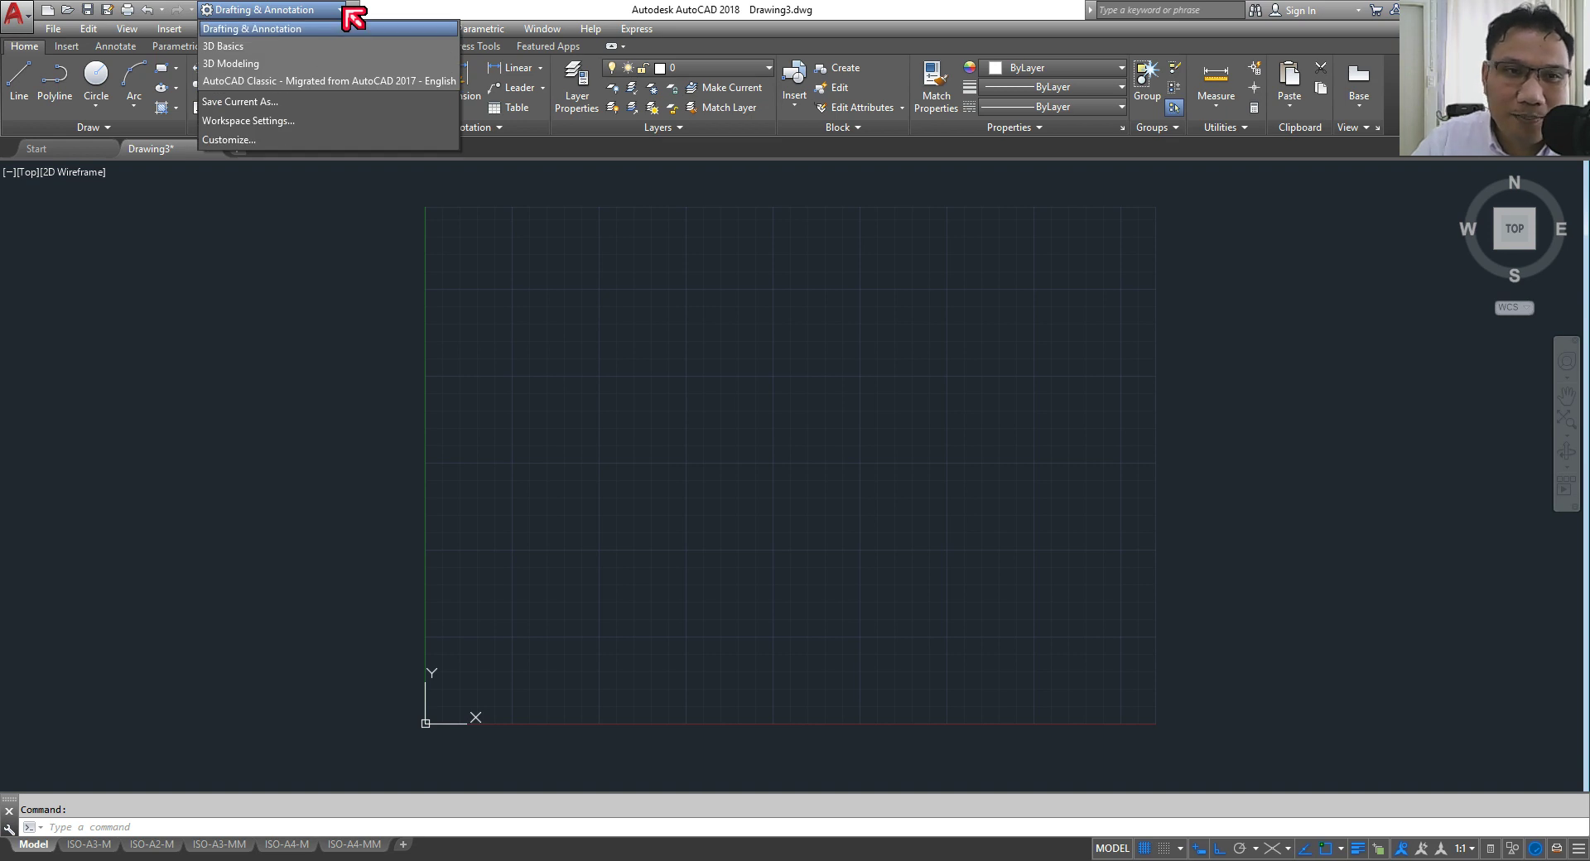
left_click(330, 80)
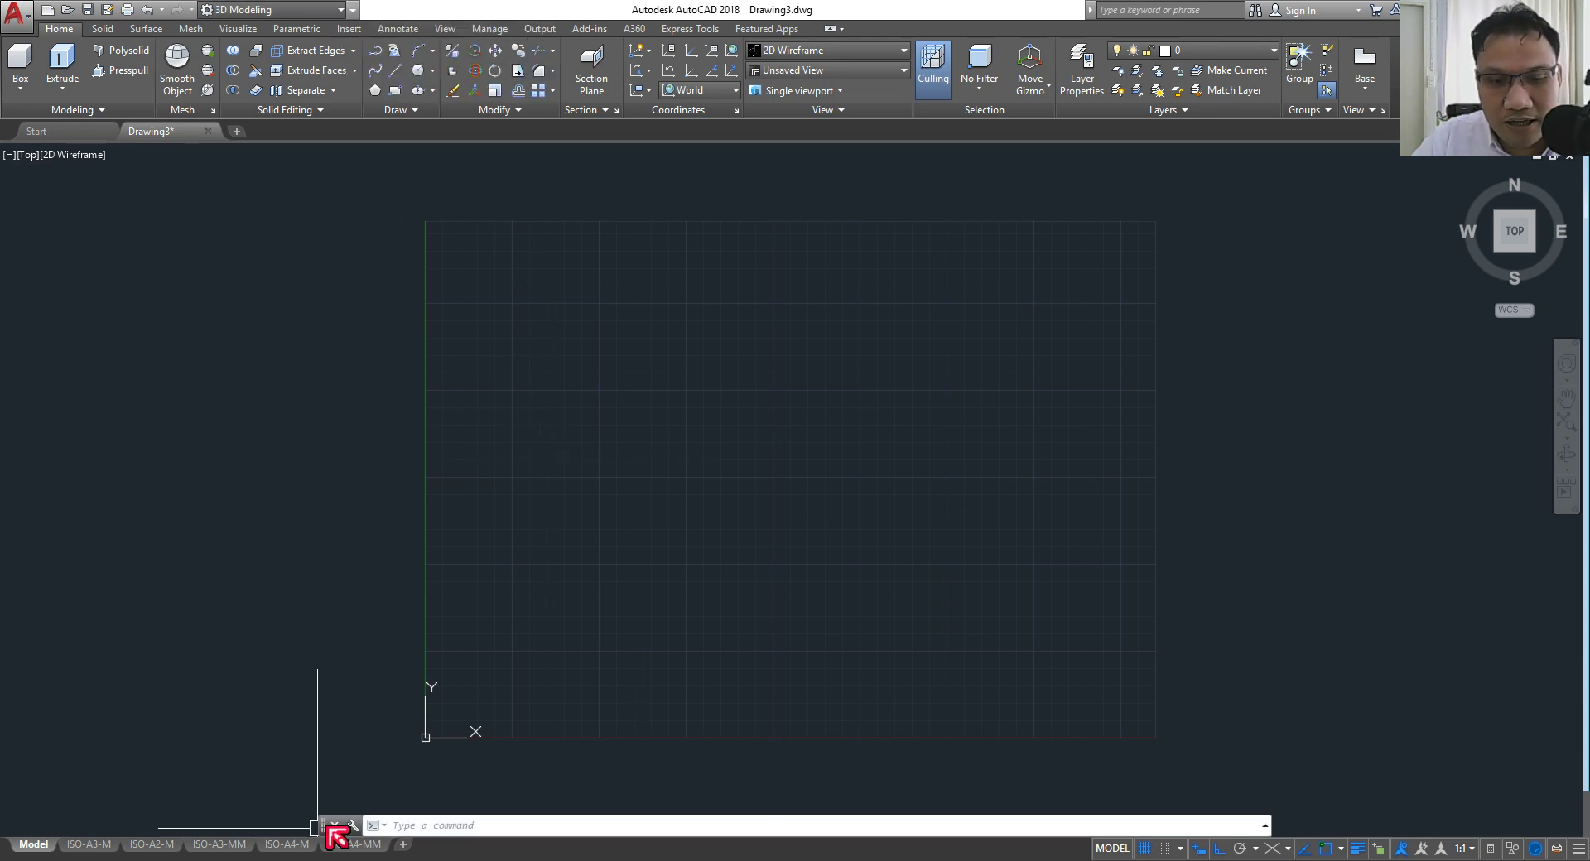
left_click_drag(321, 825, 327, 839)
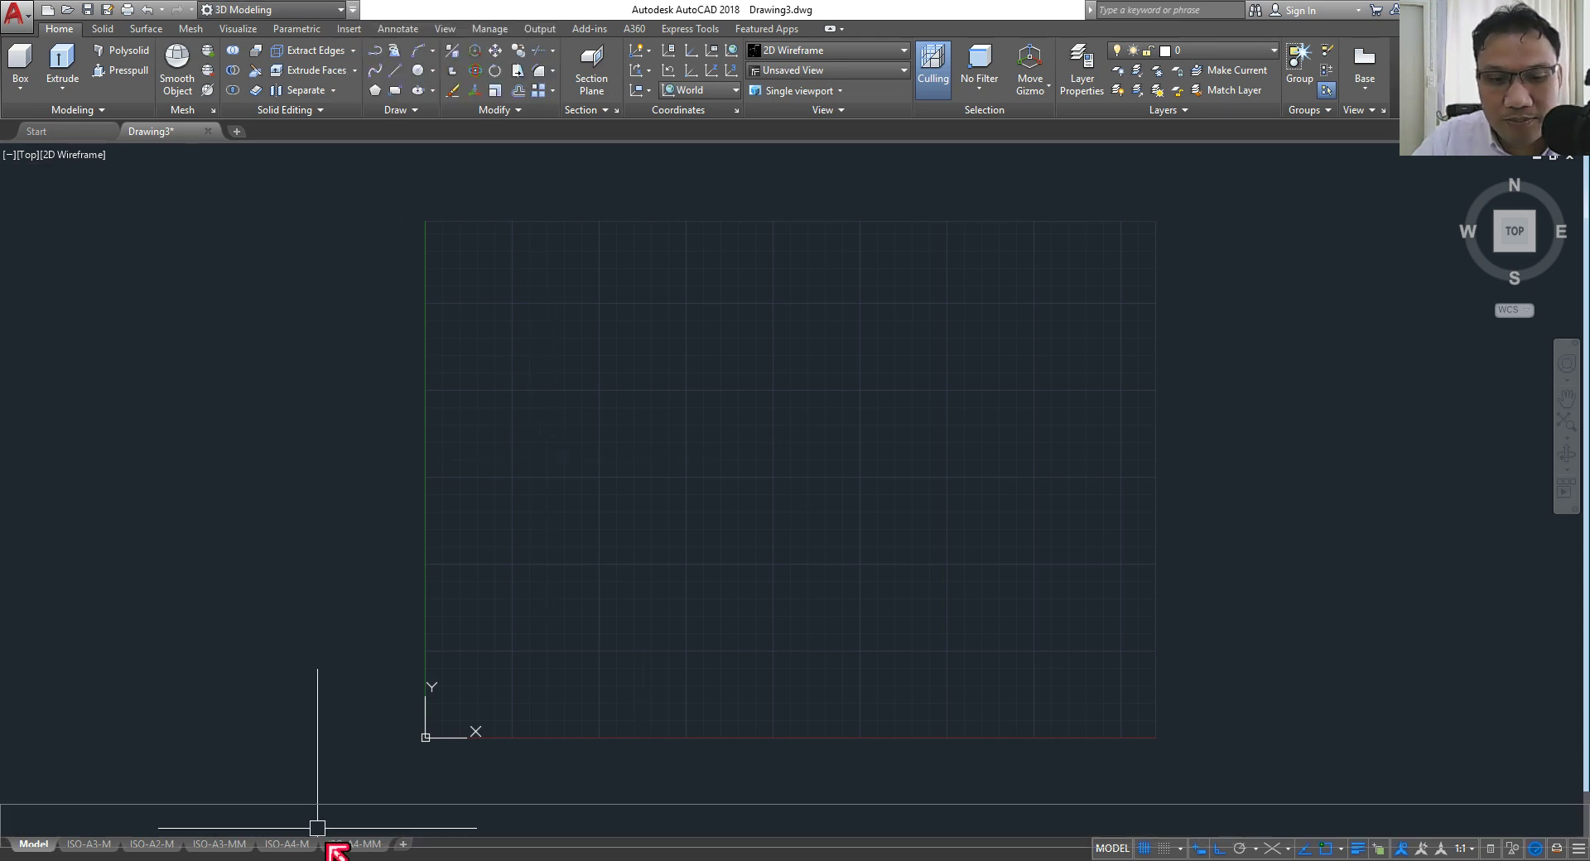
Step: Show the classic menu bar and bring up the preset views list
left_click(352, 9)
left_click(383, 367)
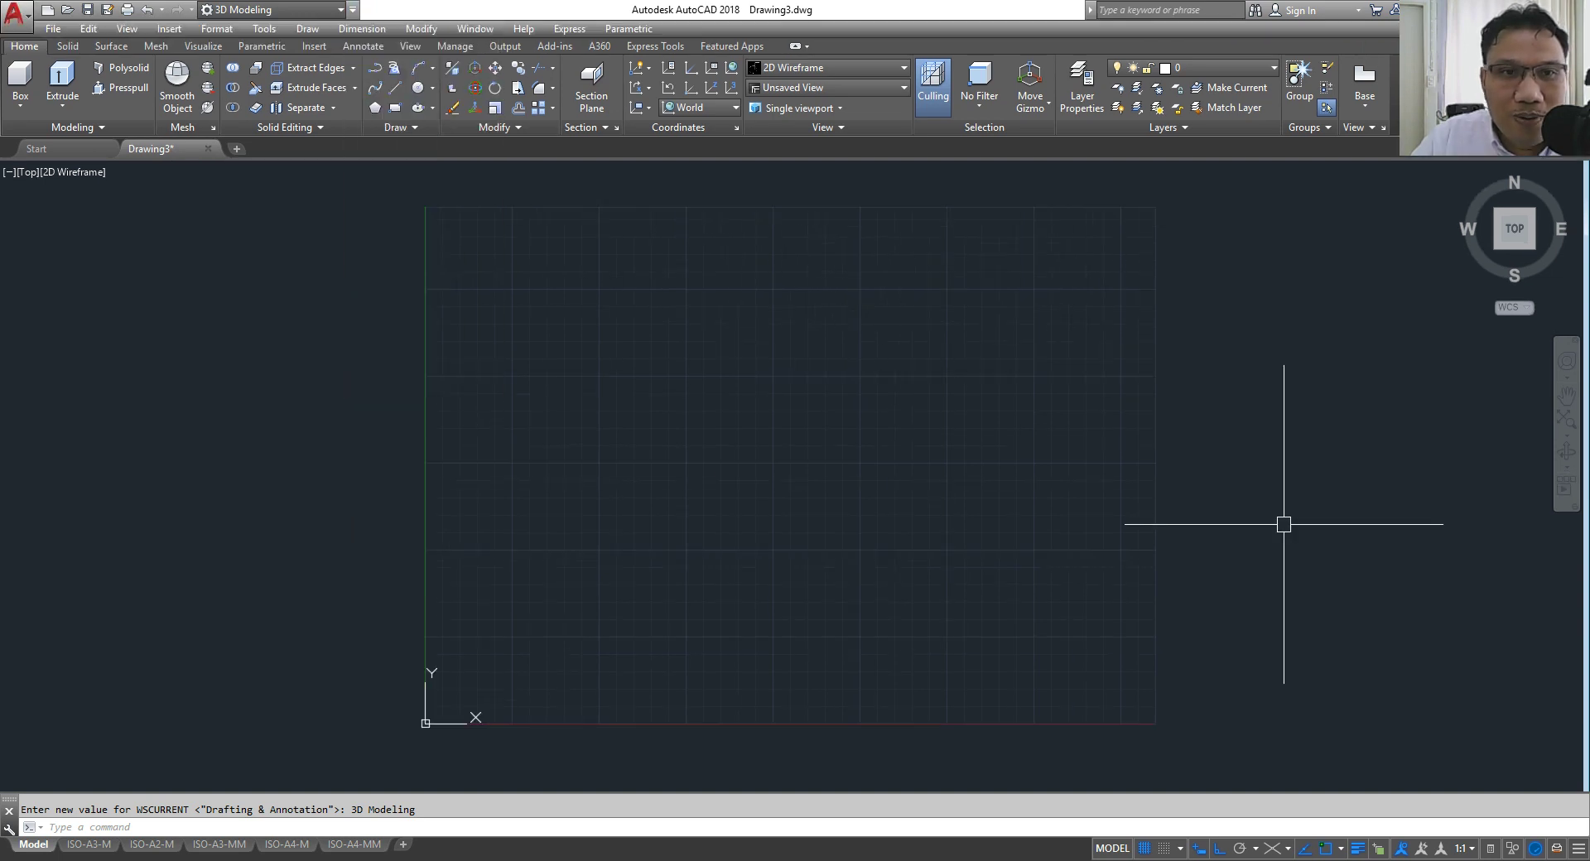
left_click(27, 173)
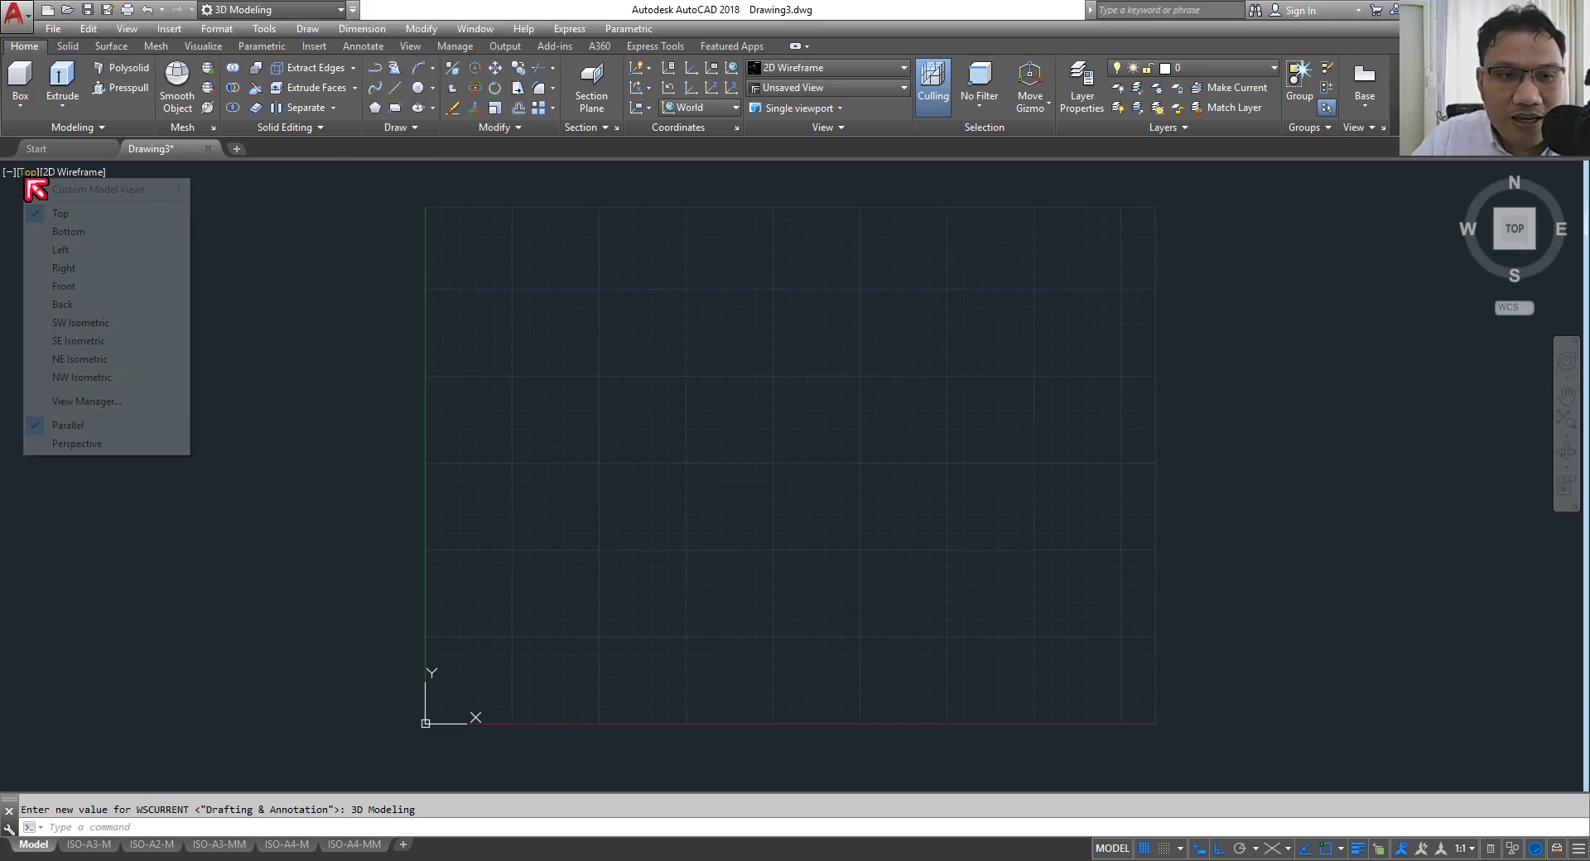
Step: View SE Isometric with grid off, and enable 3D Object Snap and Dynamic UCS buttons
left_click(83, 341)
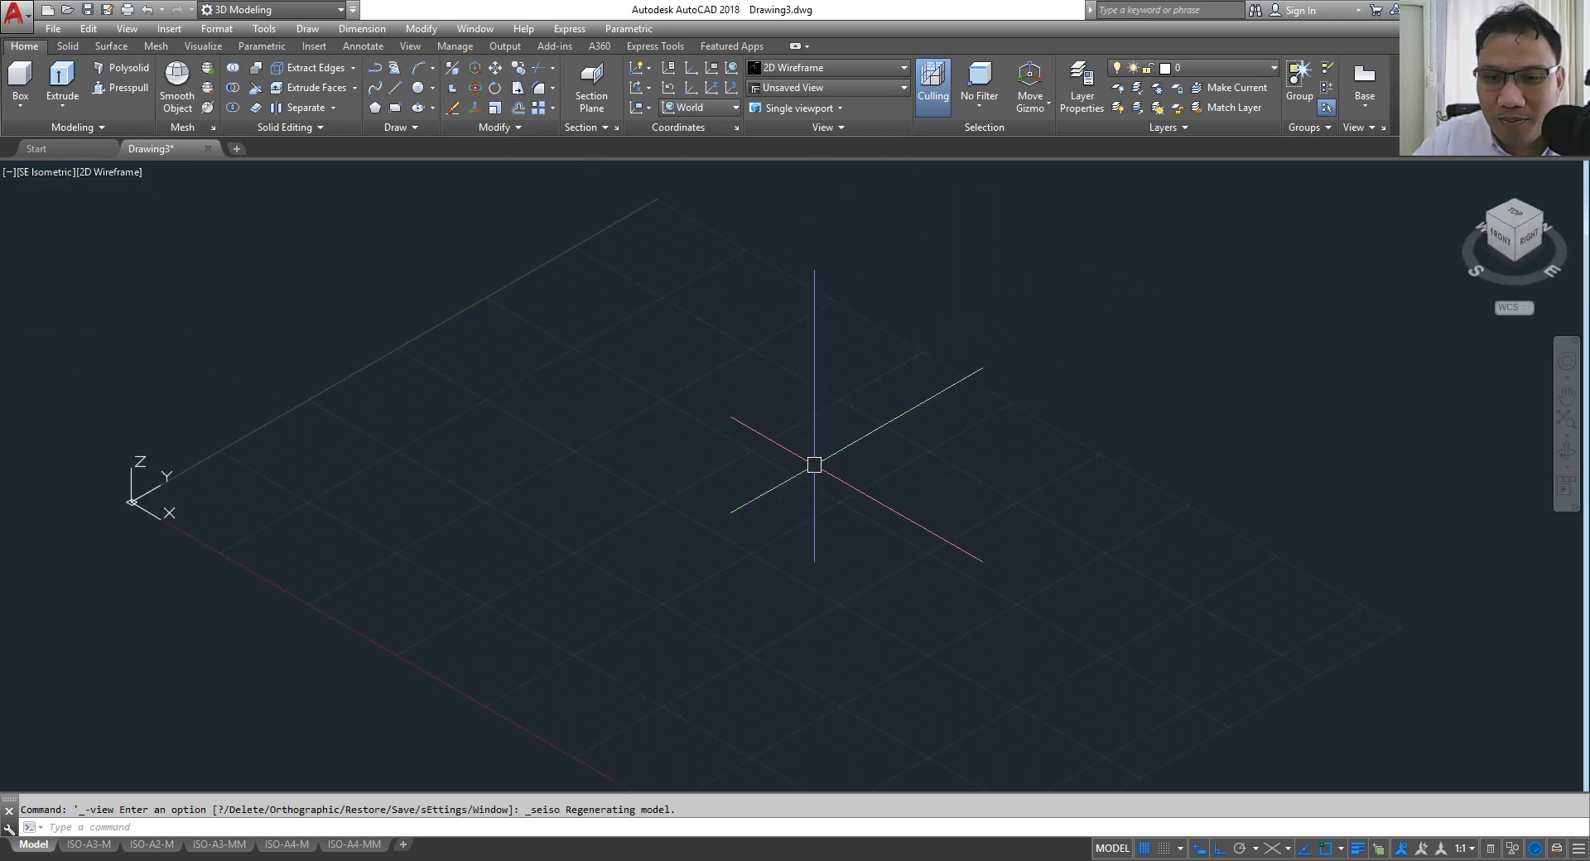
left_click(1148, 848)
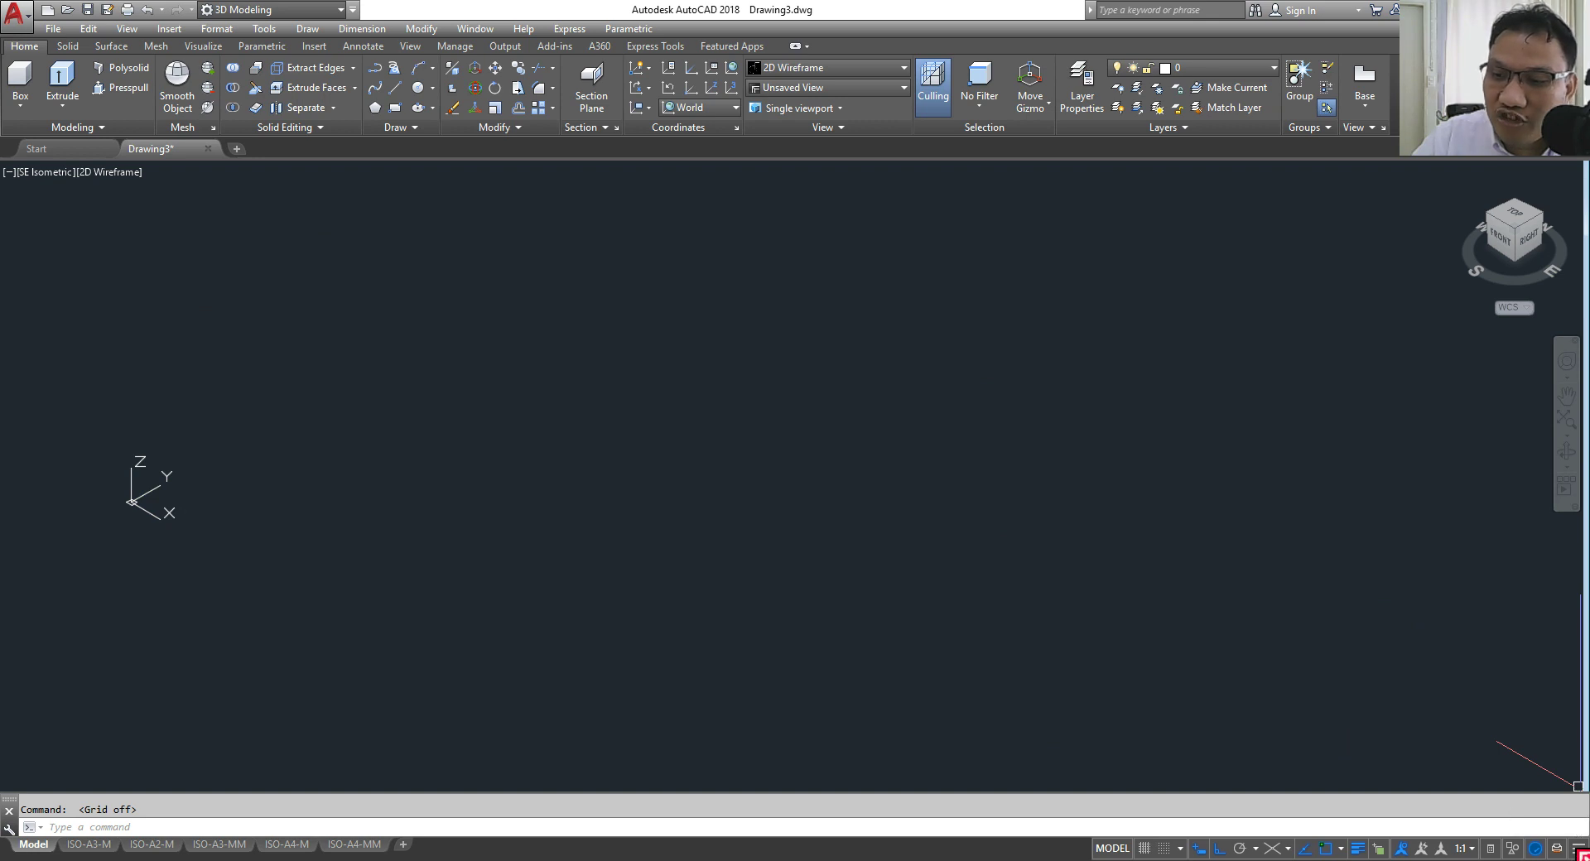
left_click(1579, 849)
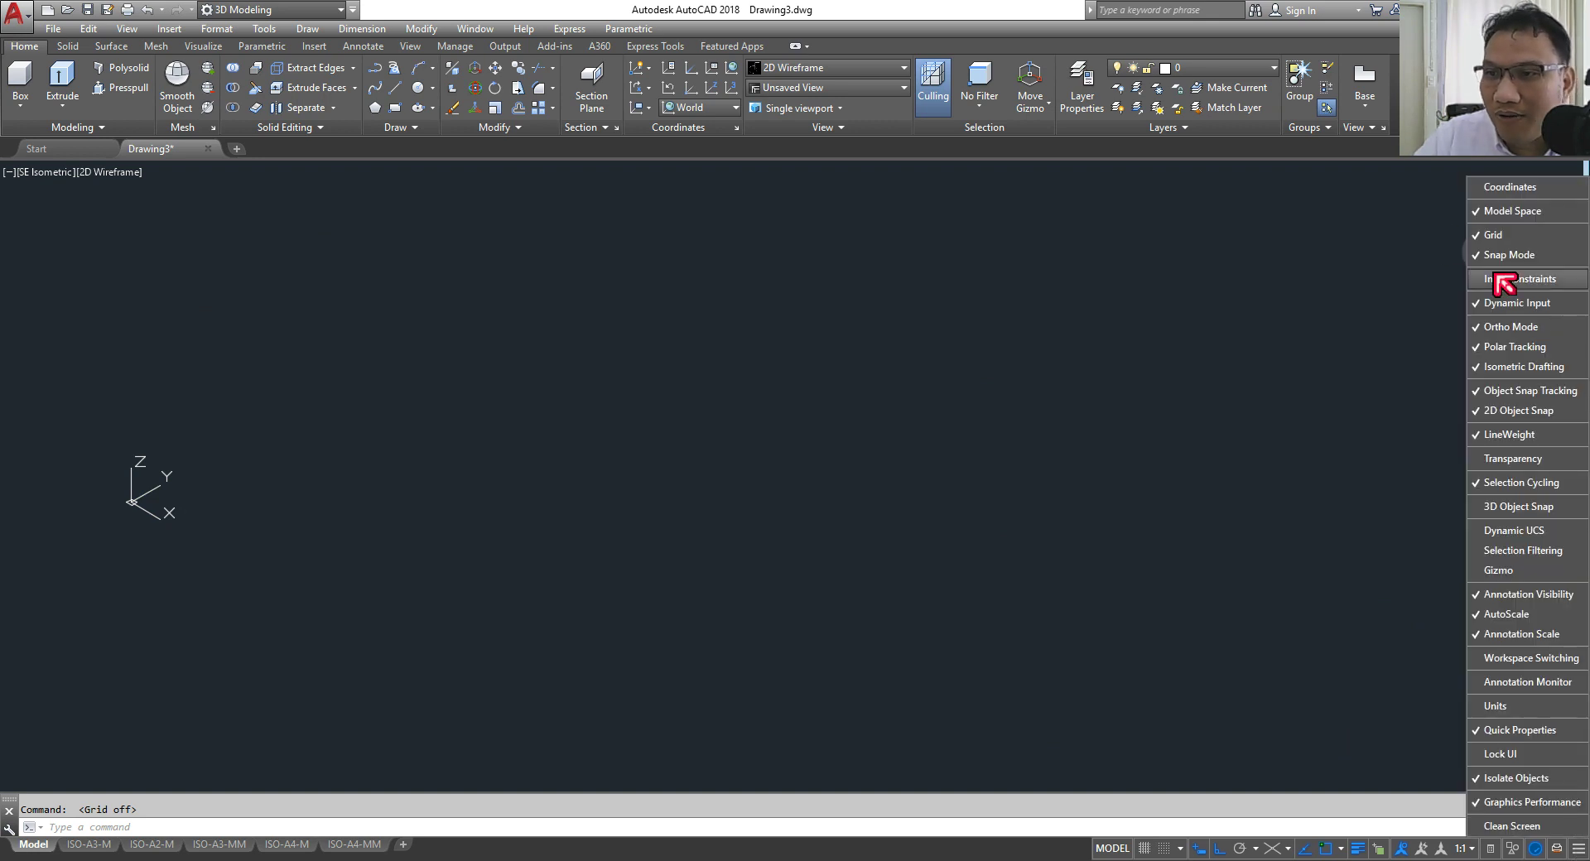
left_click(1482, 505)
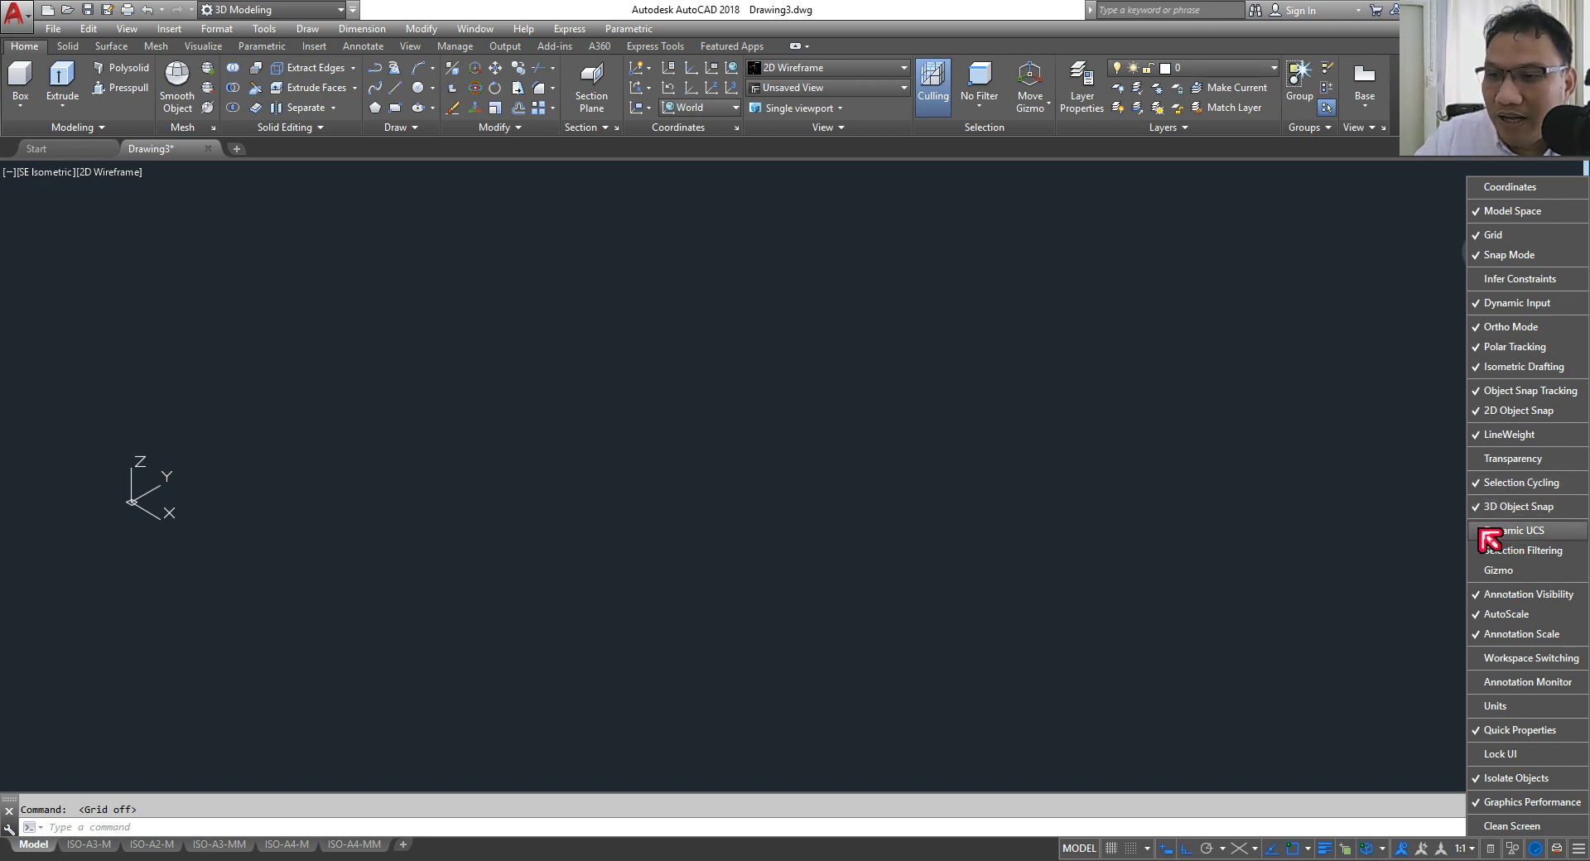
left_click(1482, 534)
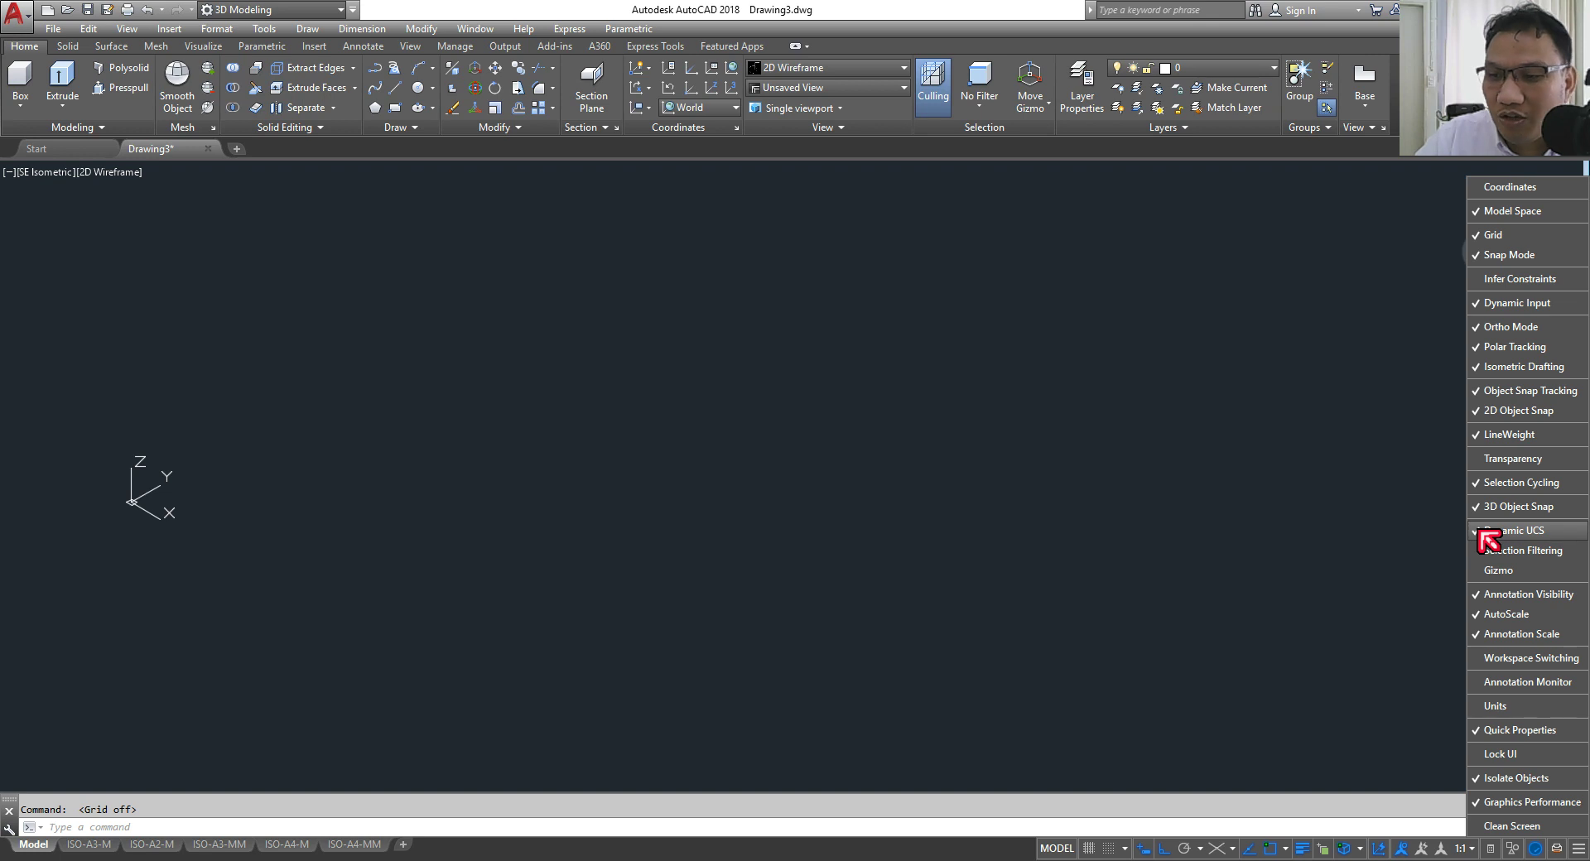
left_click(1455, 539)
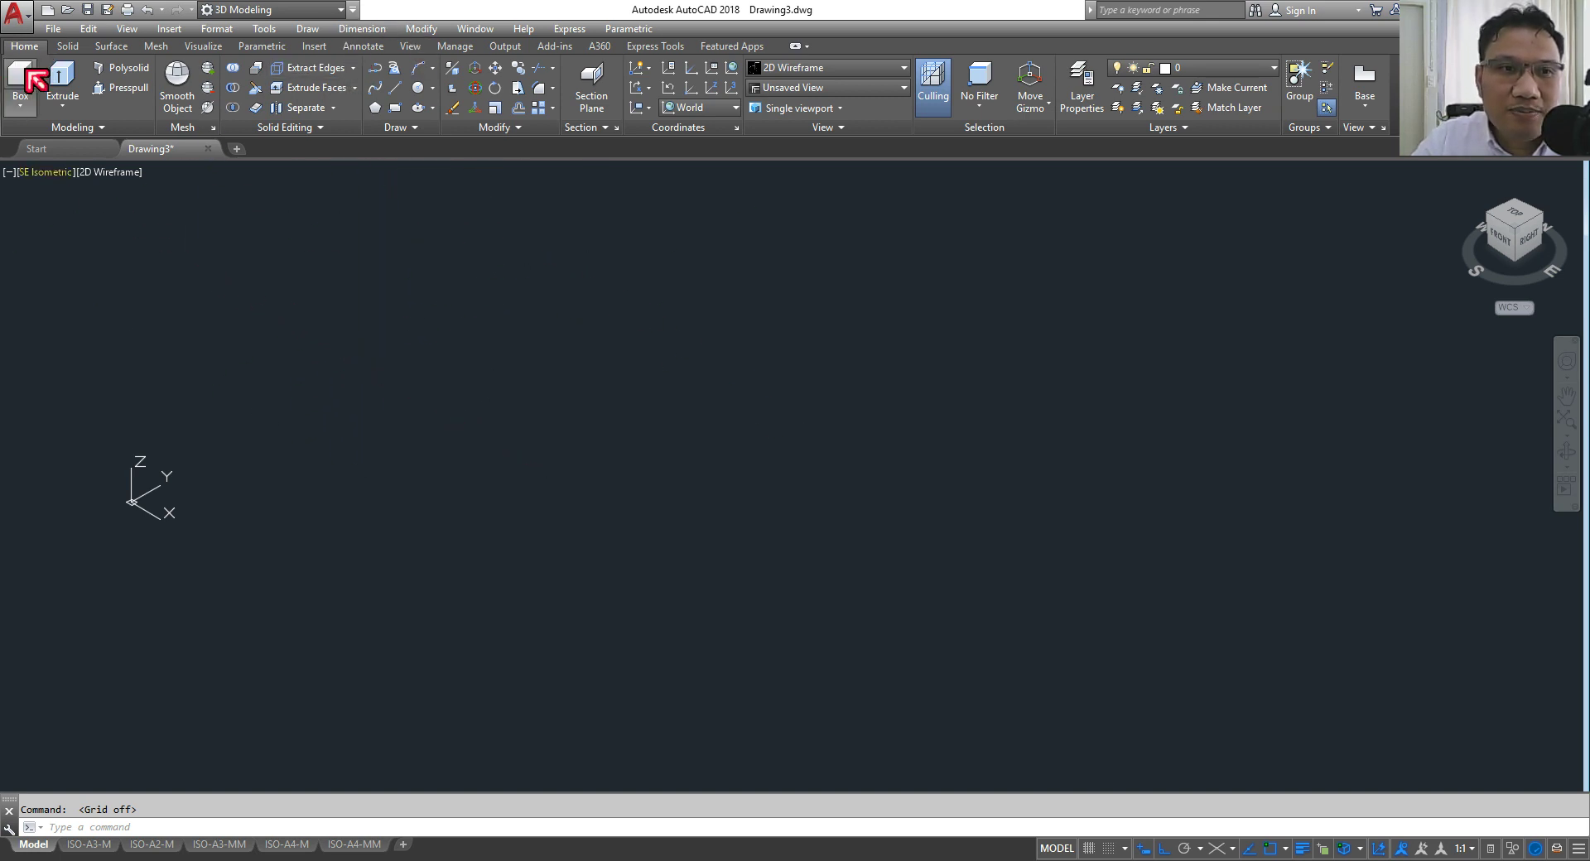
Step: Create a 100 × 100 × 35 box solid
left_click(22, 109)
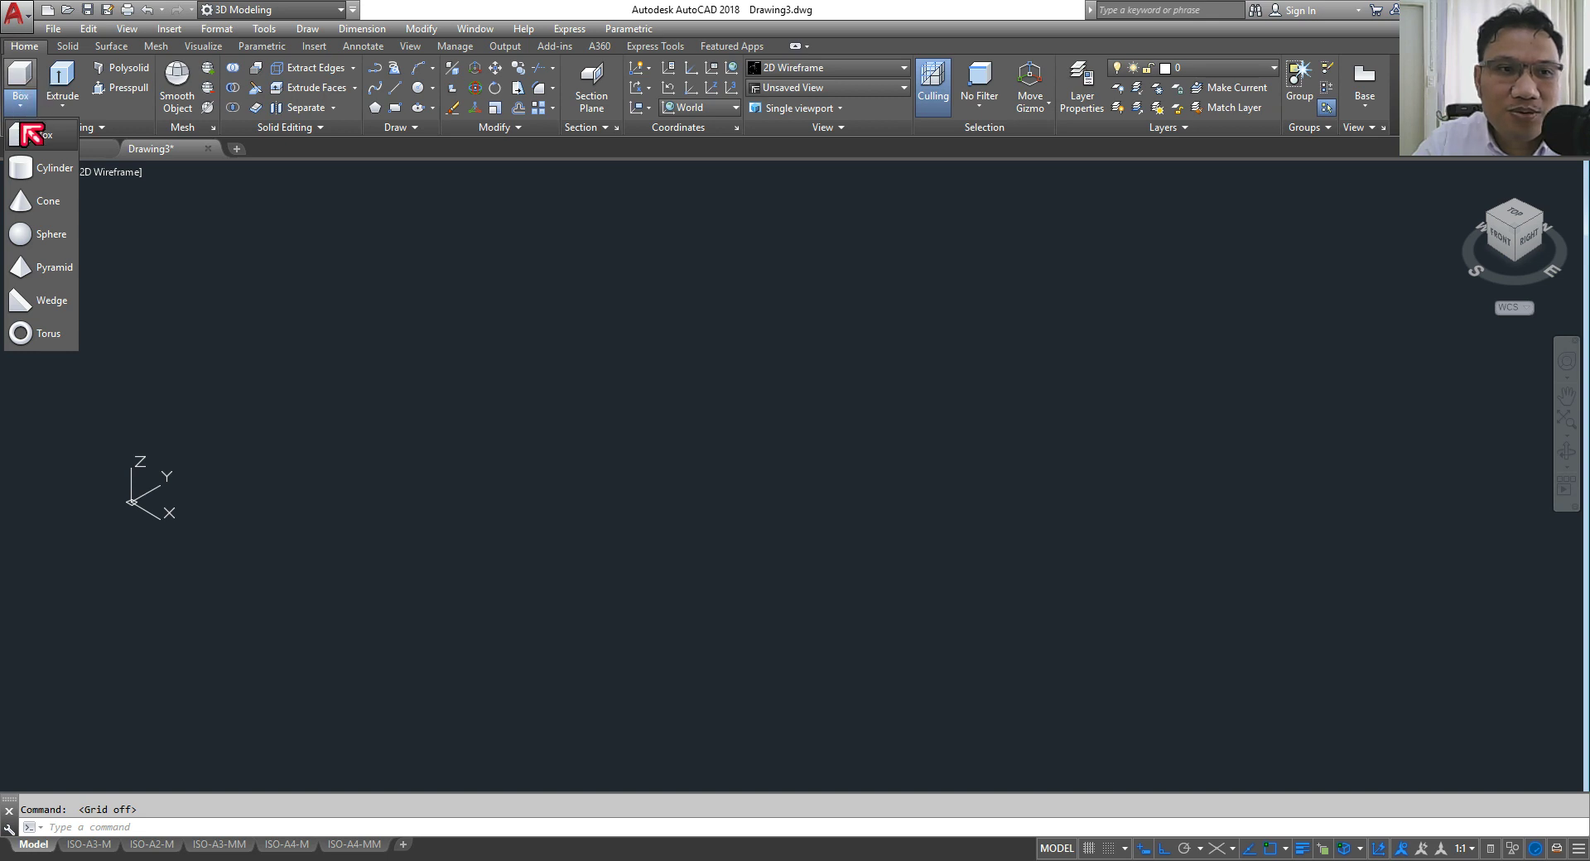
left_click(32, 132)
left_click(635, 448)
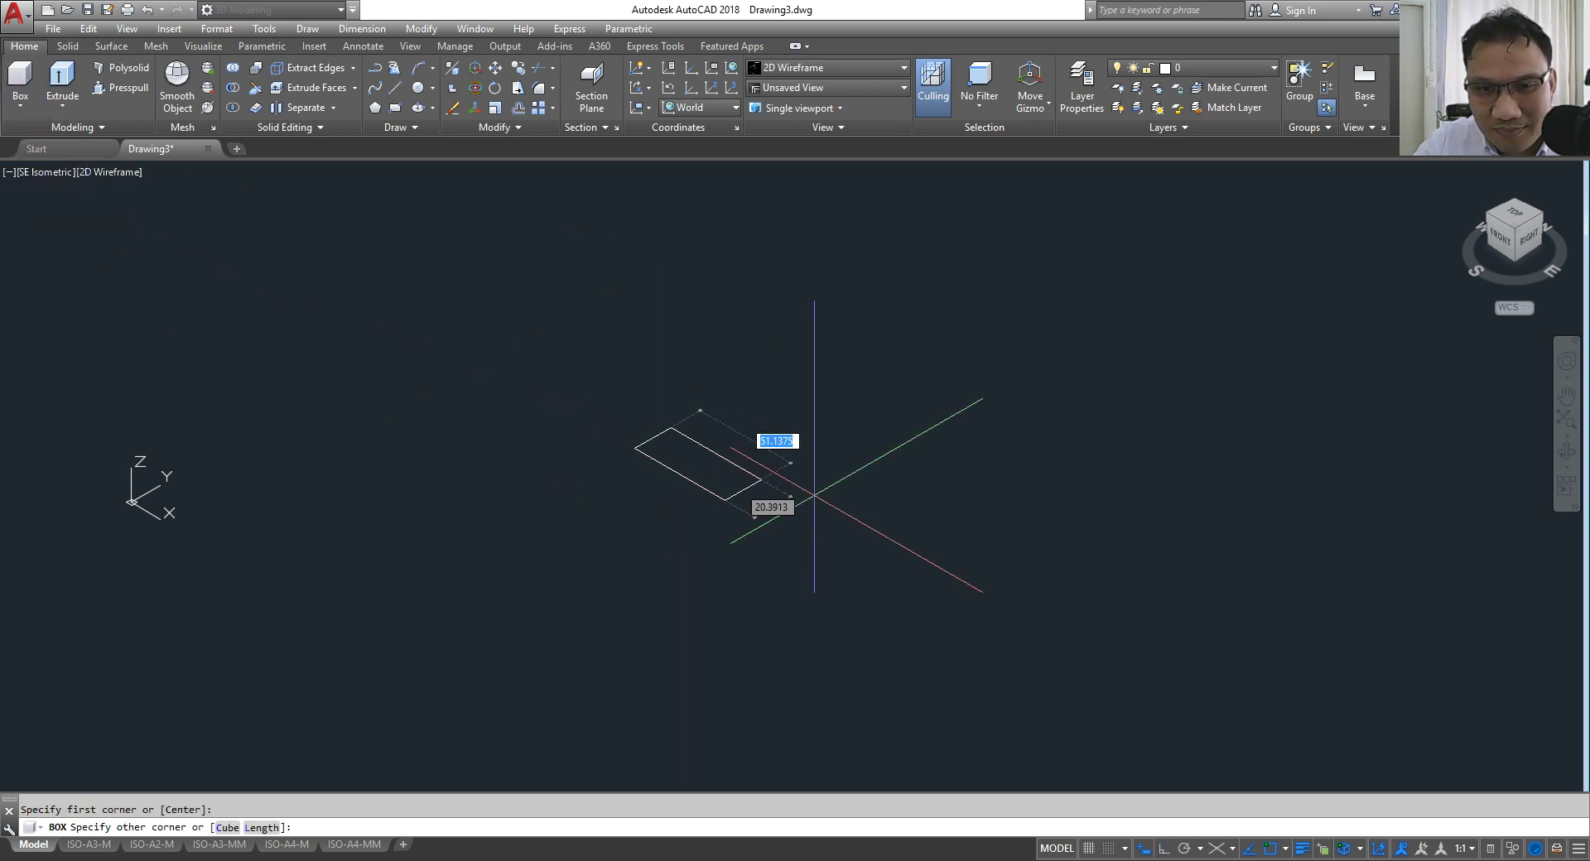
left_click(1004, 574)
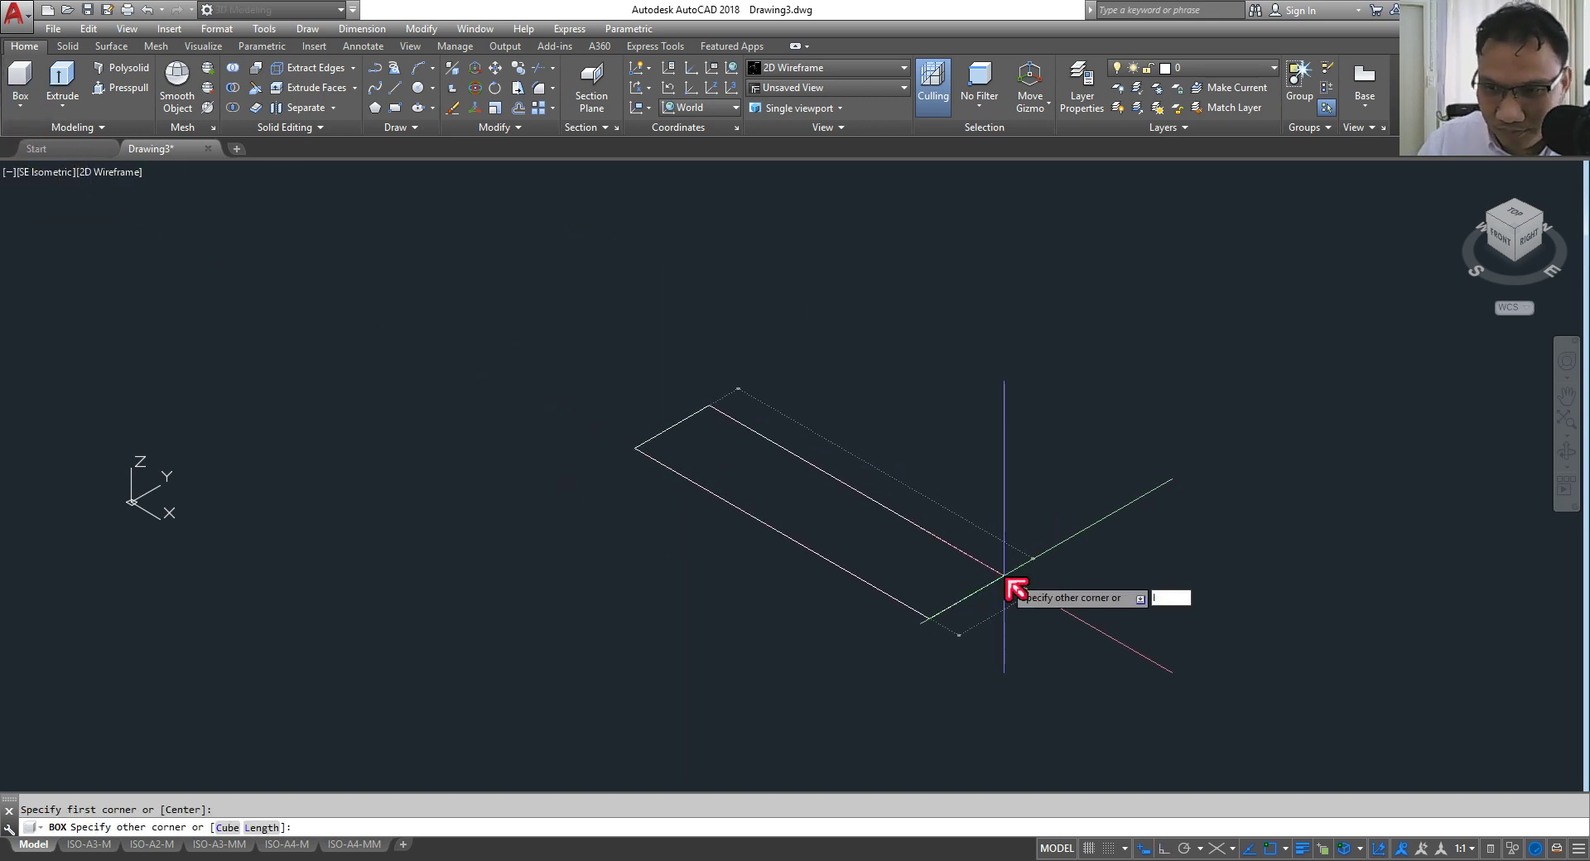
type("l")
key("Return")
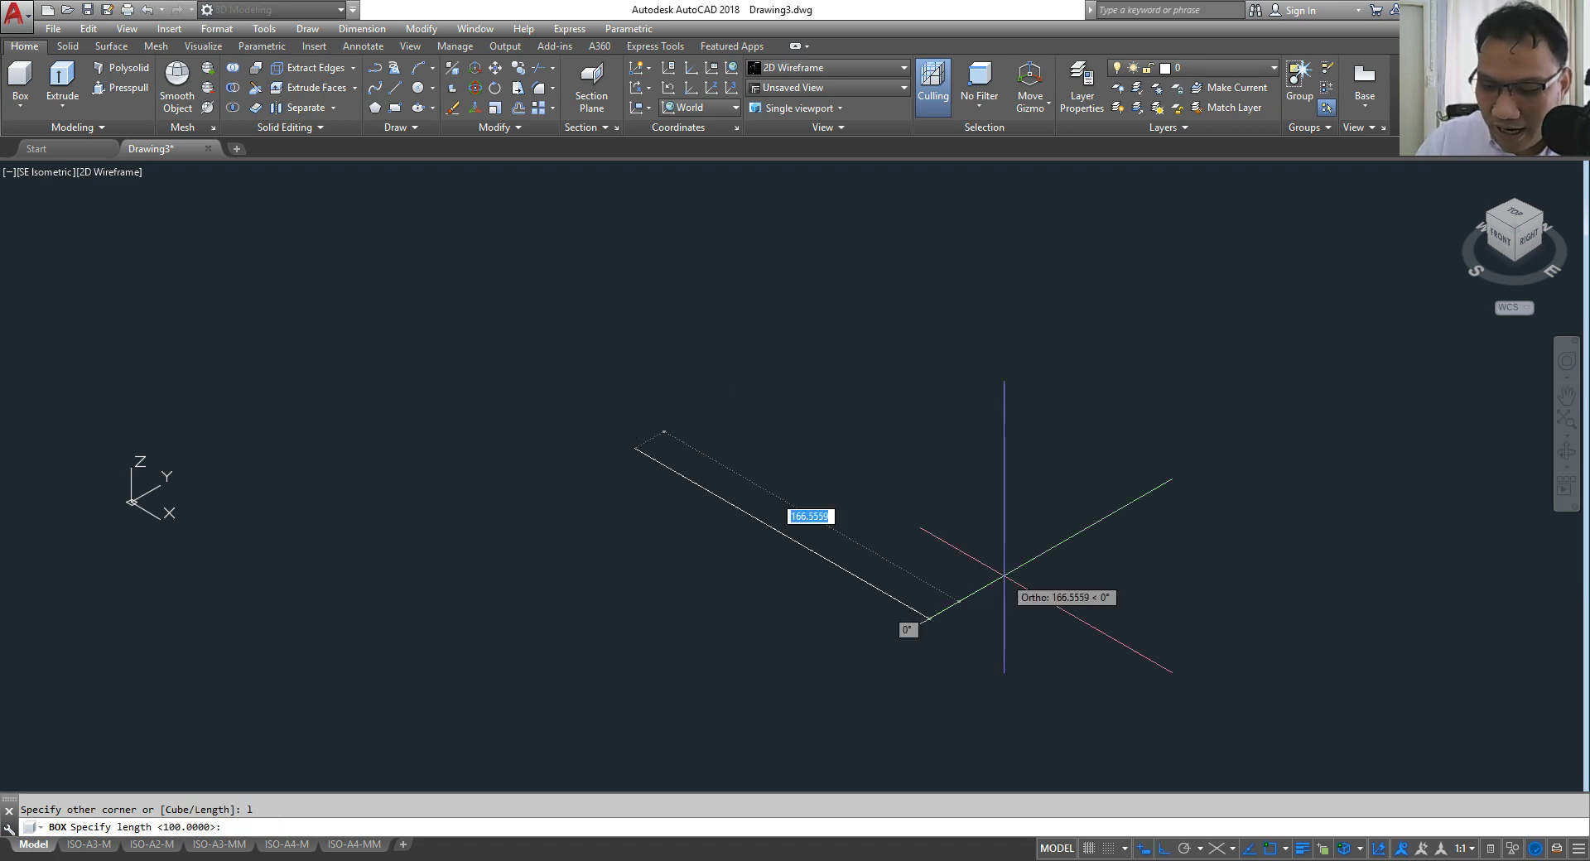
key("Return")
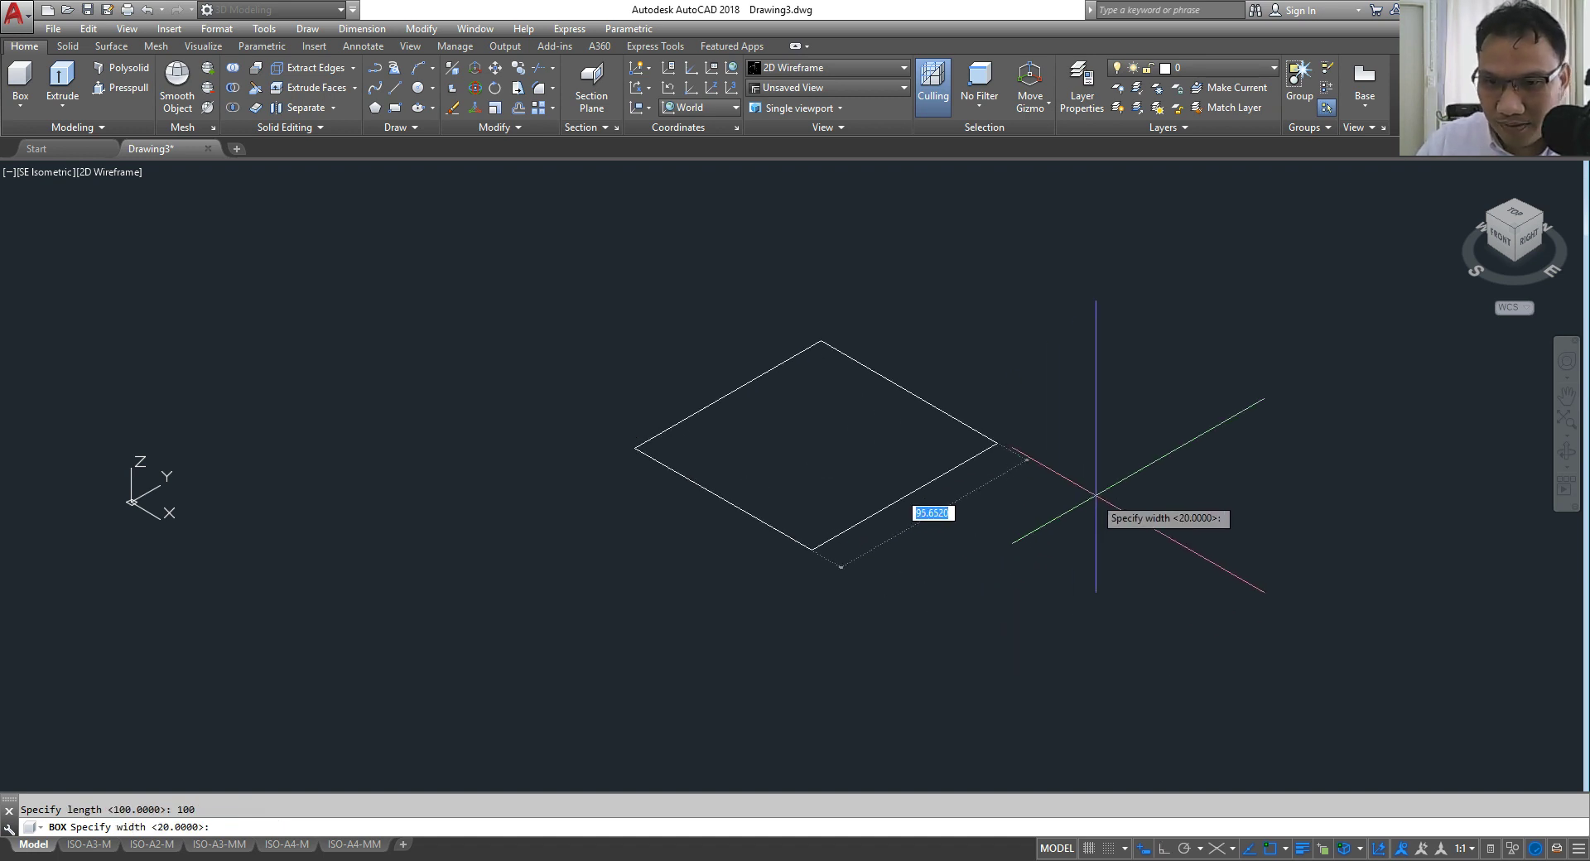
type("0")
key("Return")
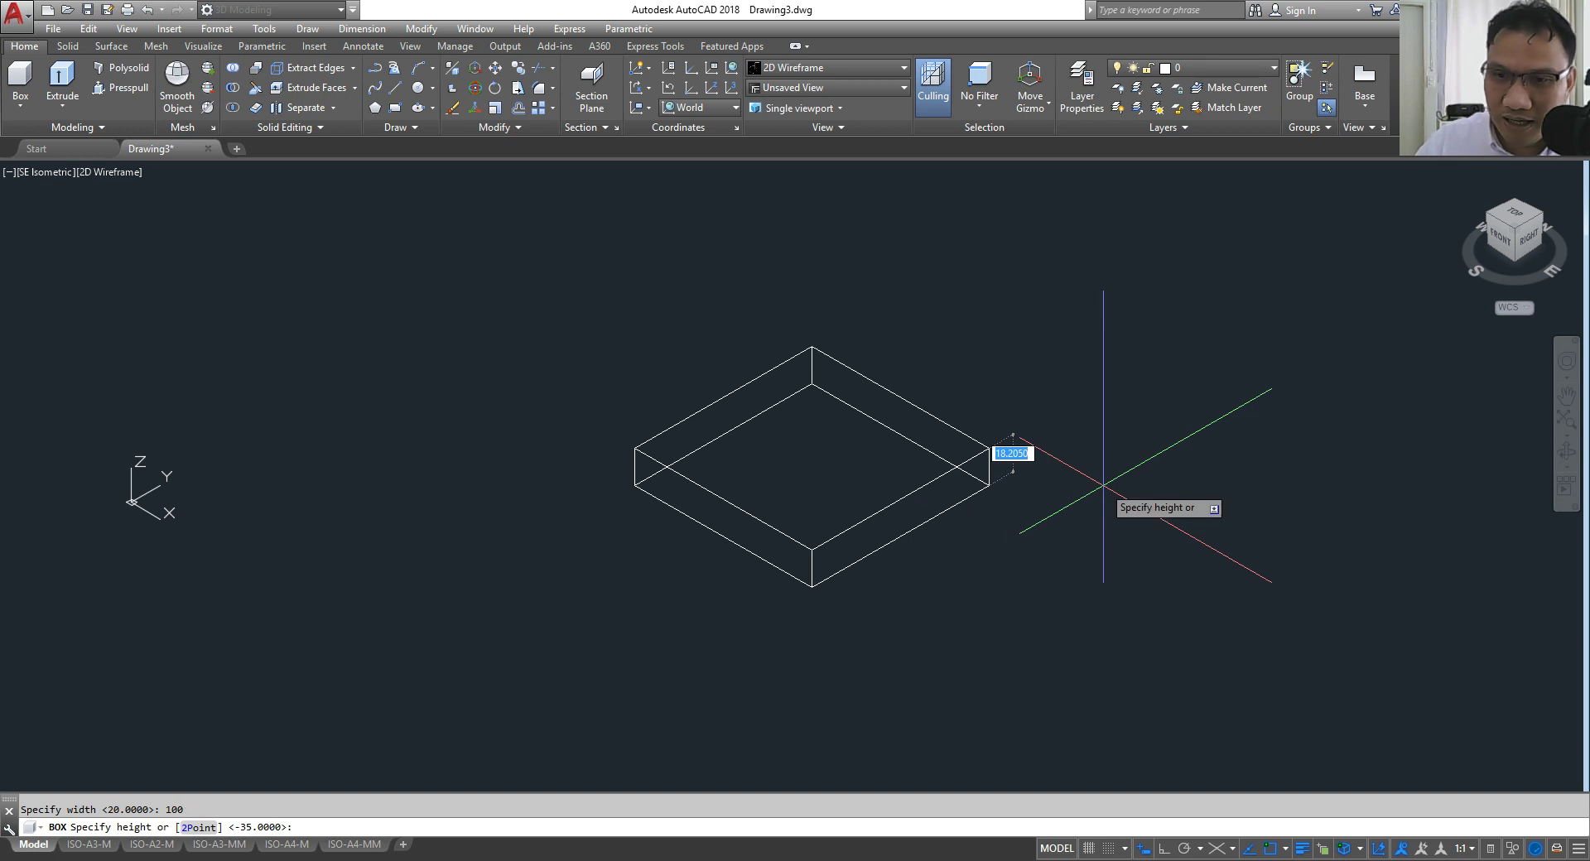
key("Return")
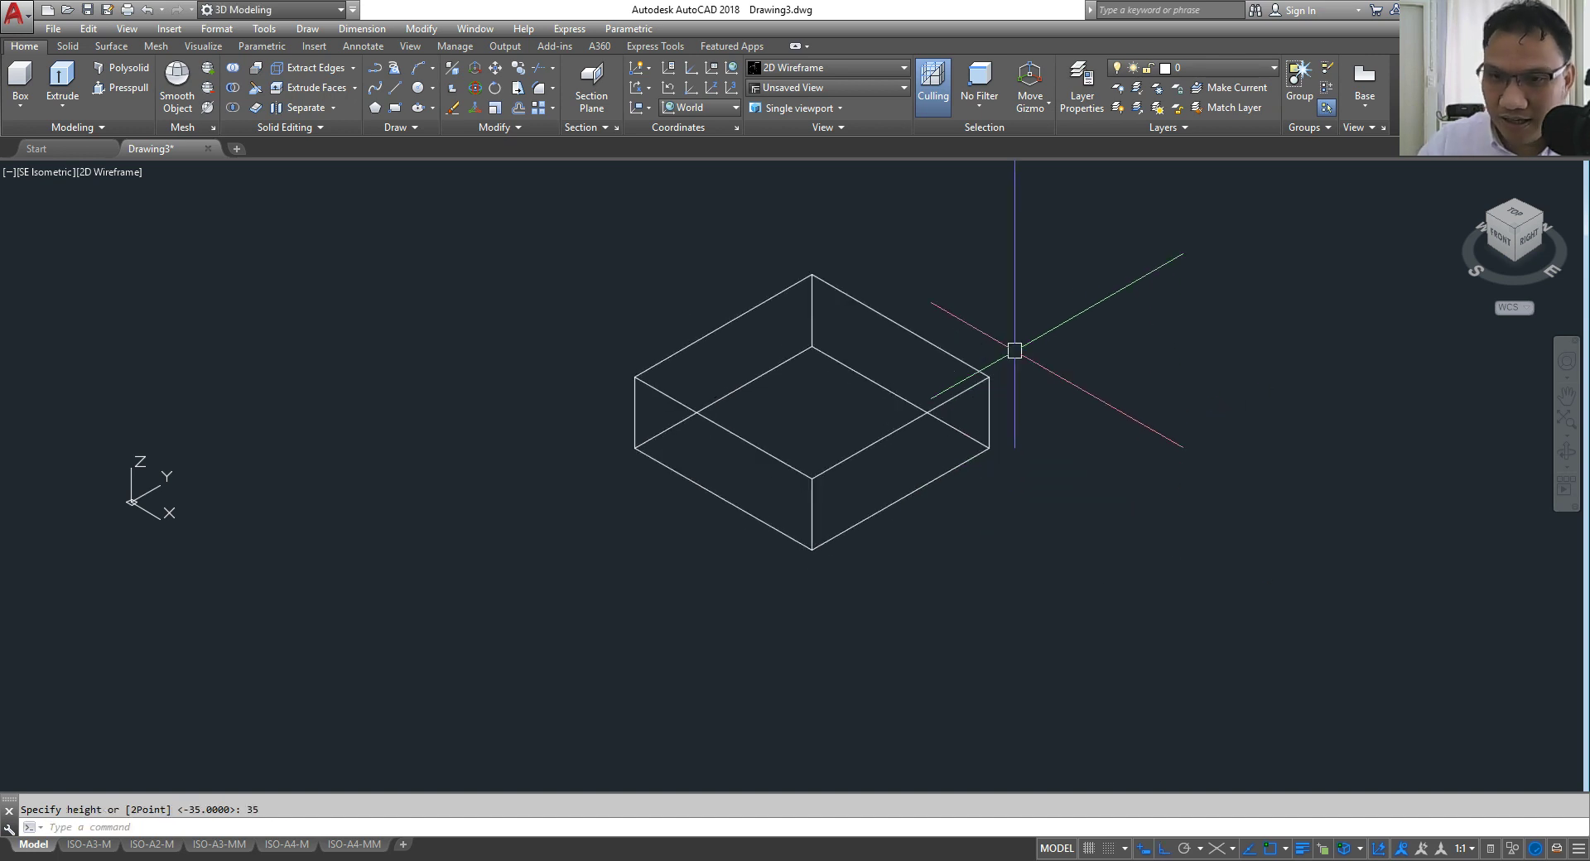
scroll(870, 433, "up", 2)
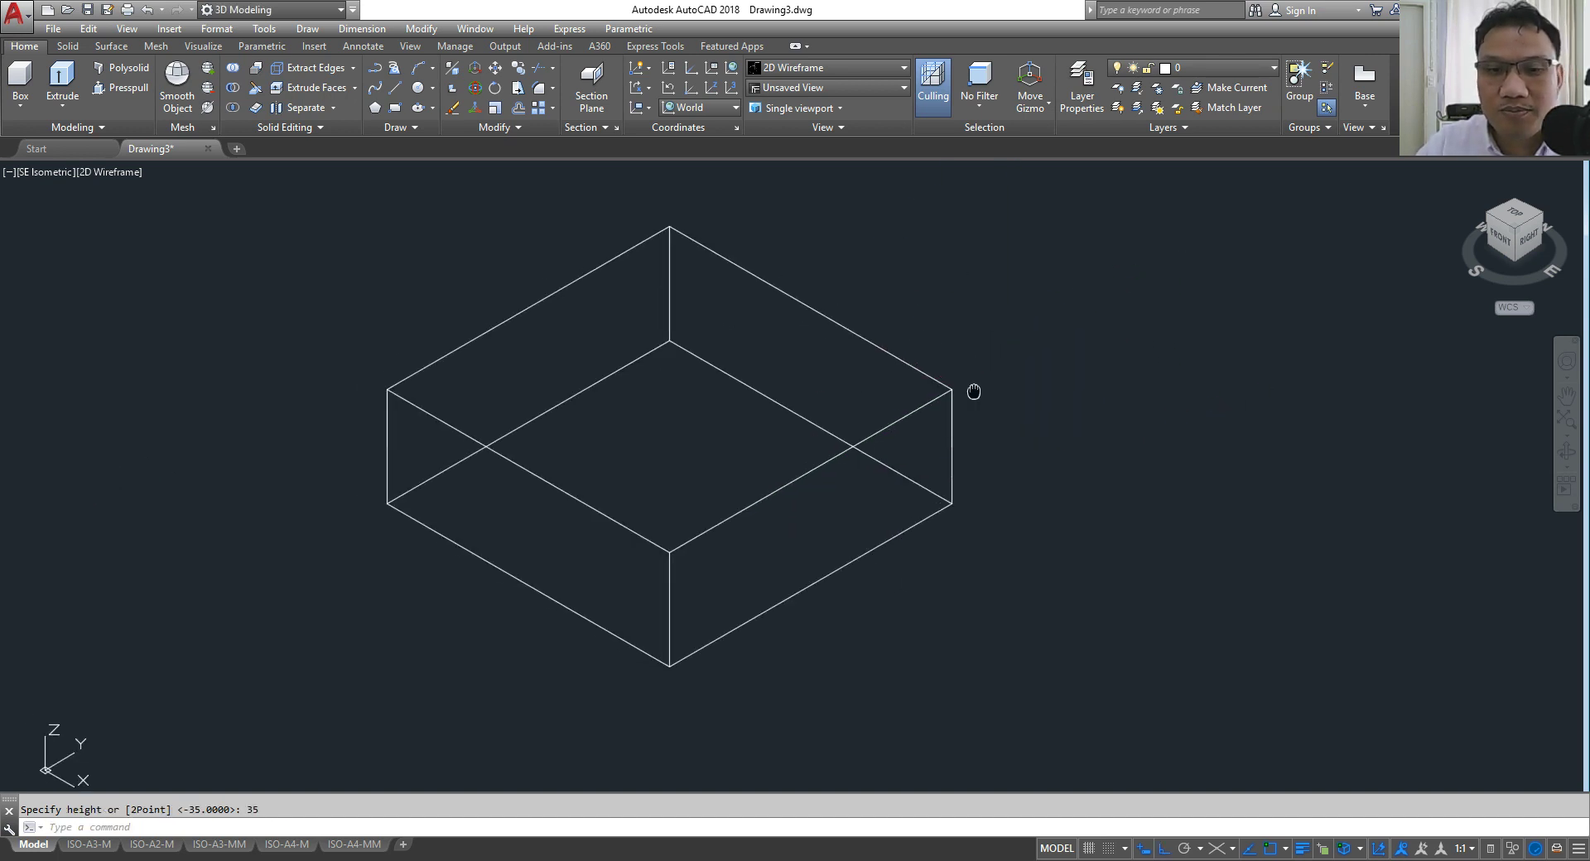
middle_click_drag(973, 393, 1184, 293)
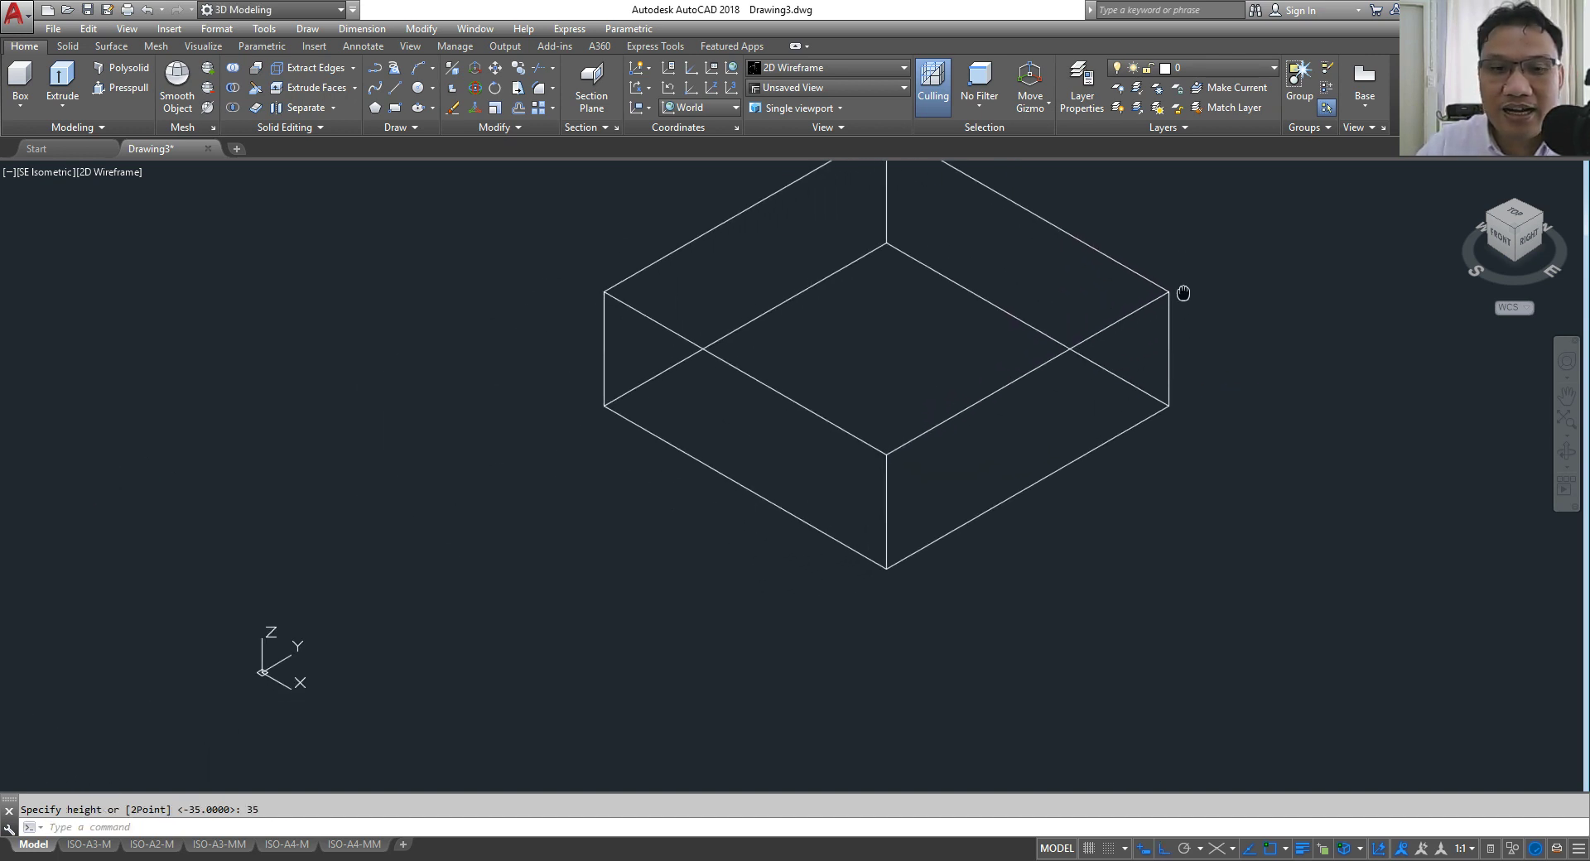
Step: Create a separate 100 × 20 × 20 bar beside the block
left_click(15, 75)
left_click(307, 511)
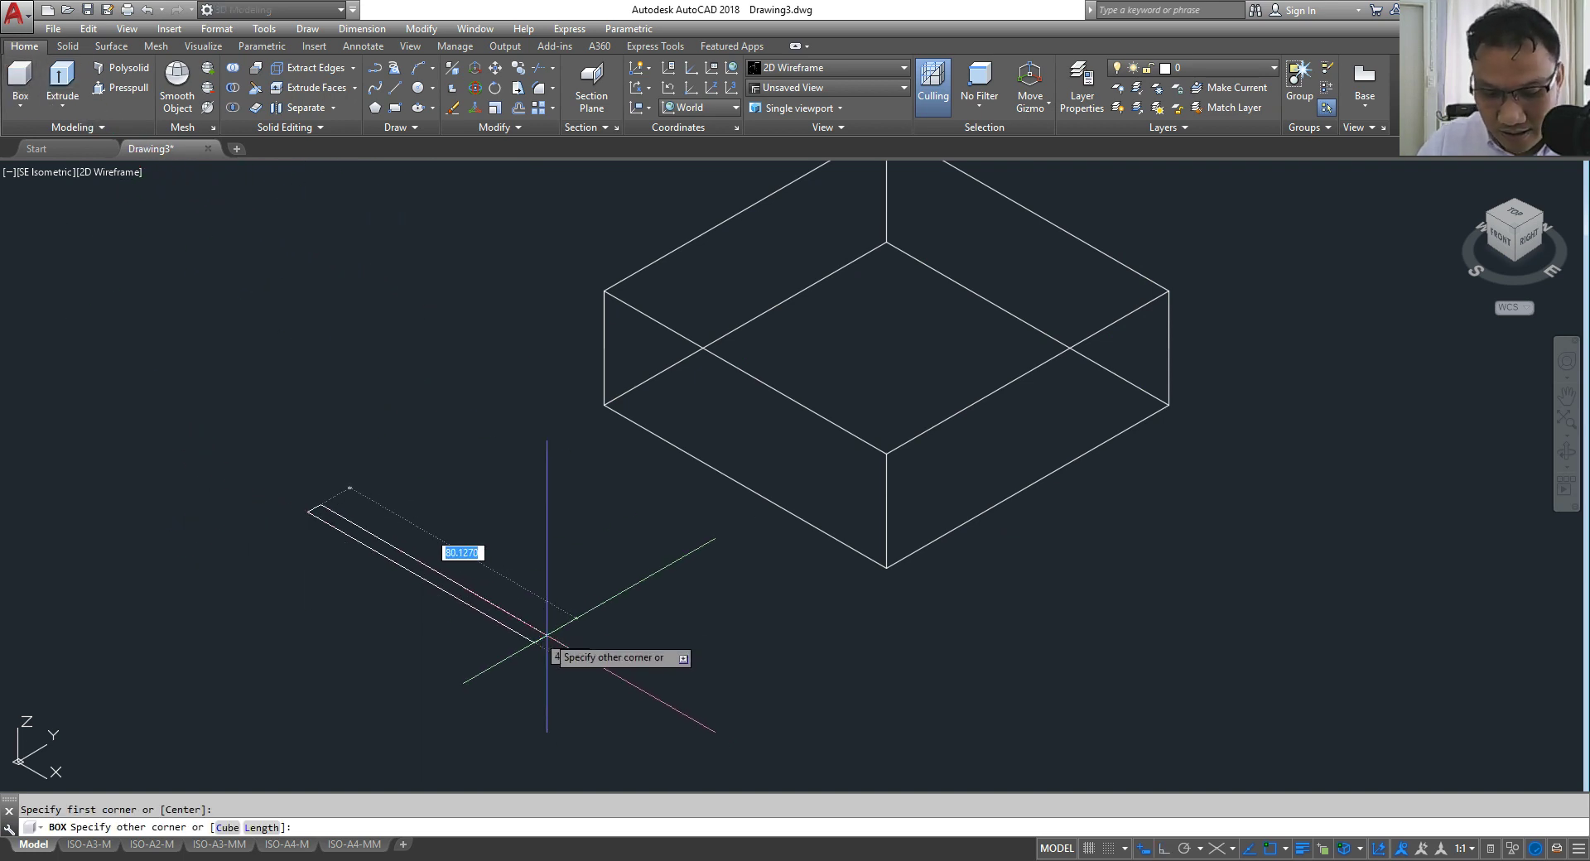
type("l")
key("Return")
type("100")
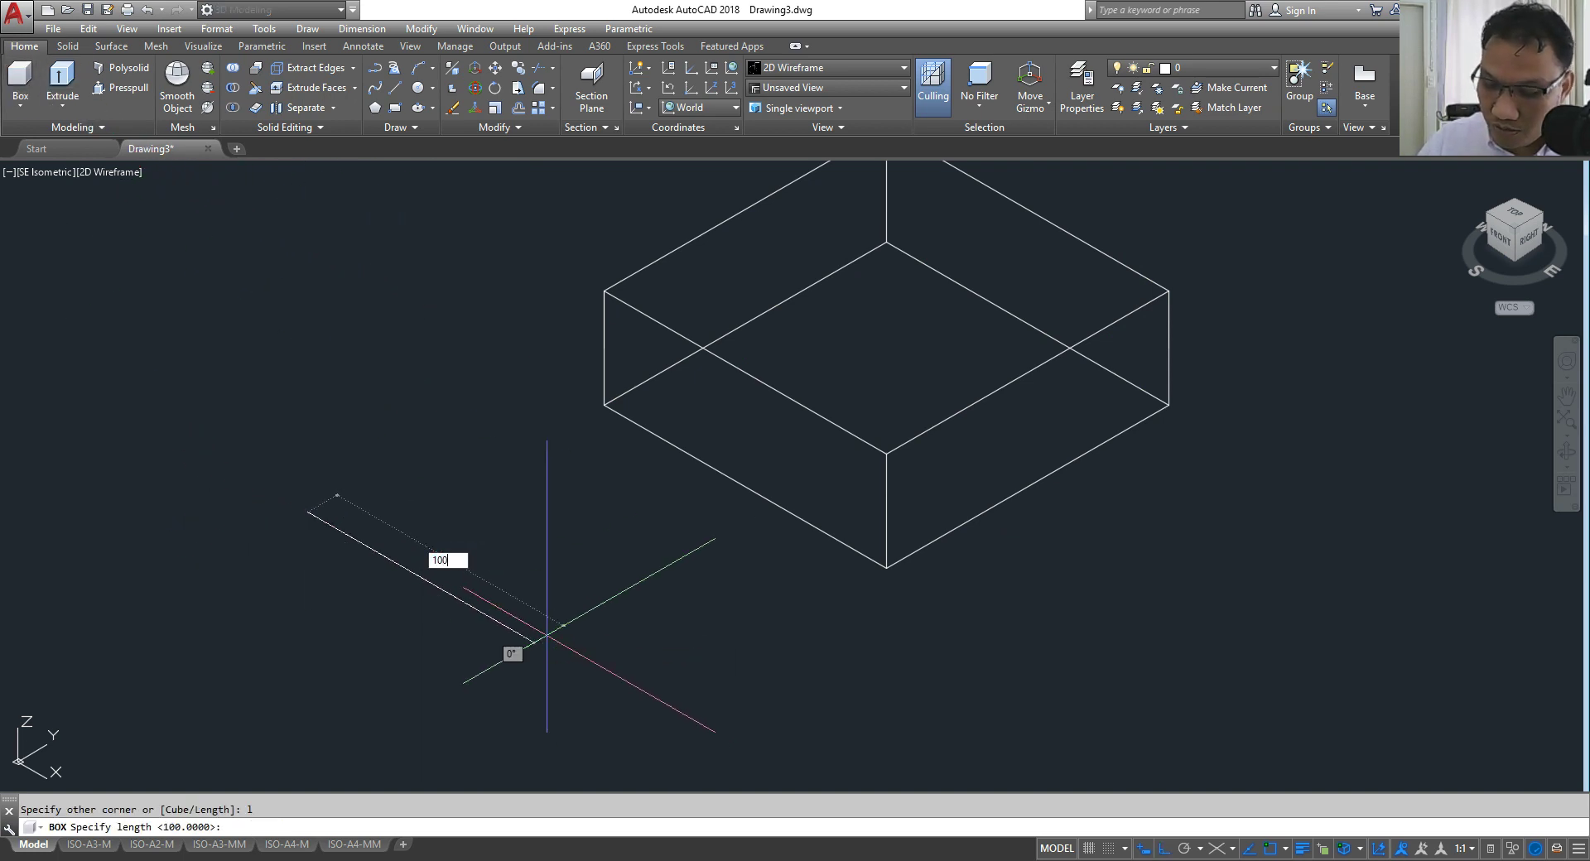
key("Return")
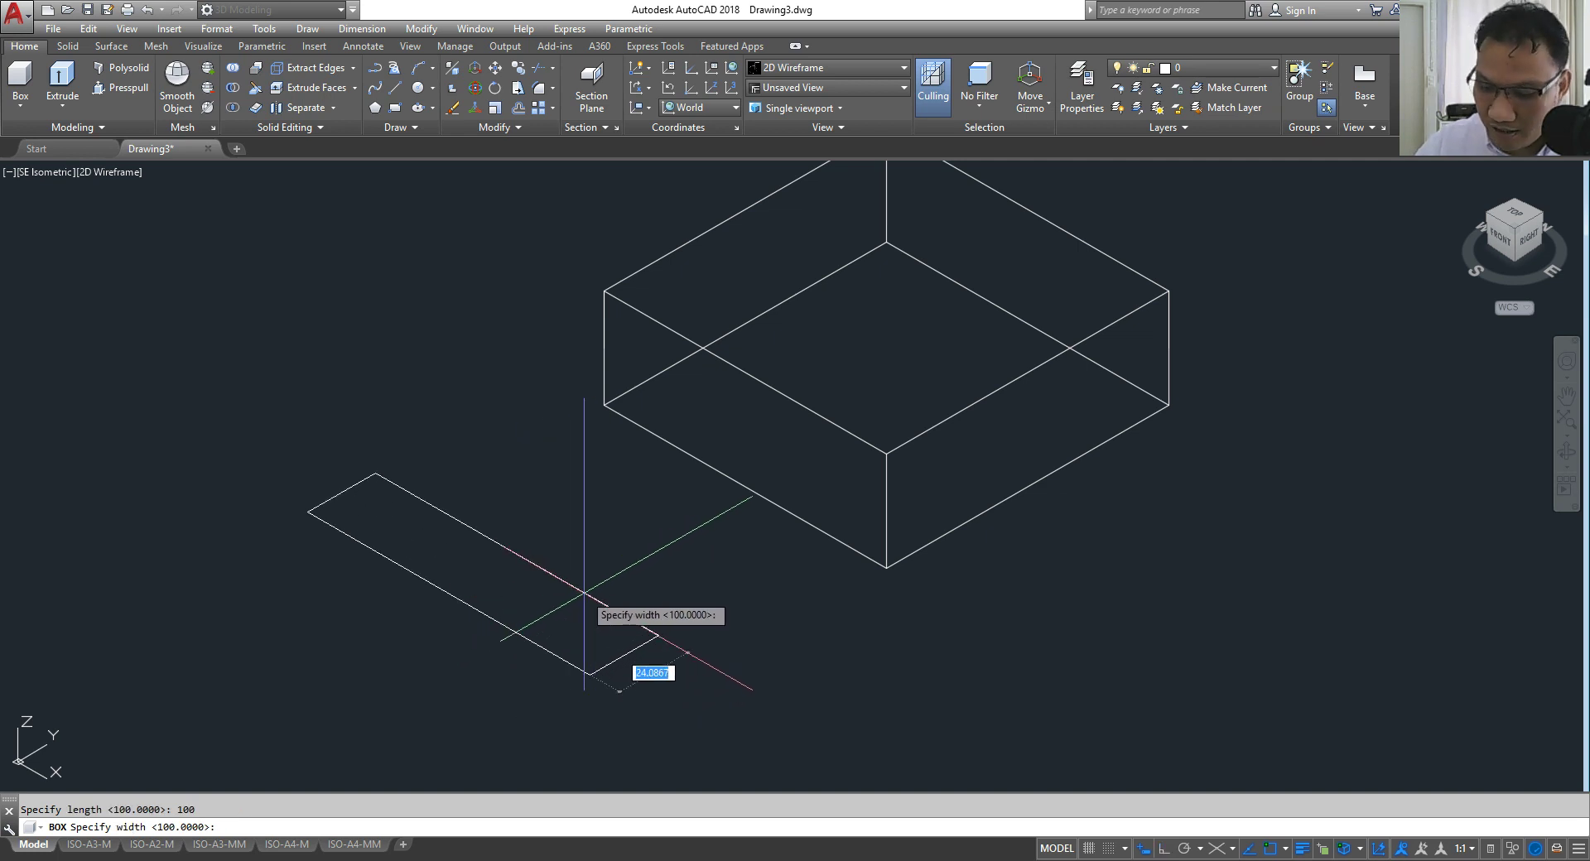
key("Return")
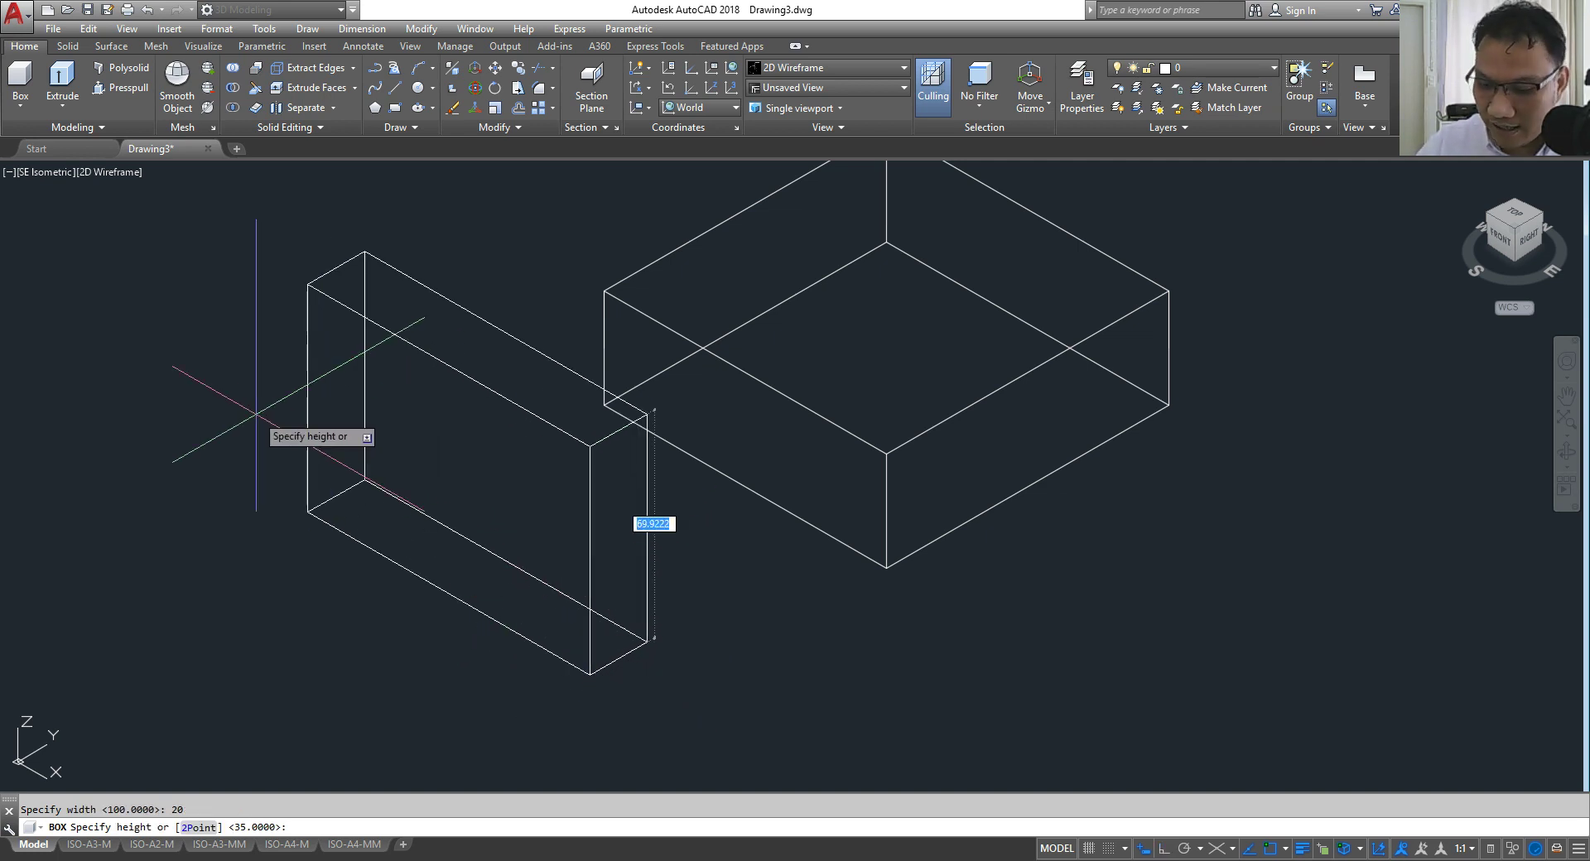
type("20")
key("Return")
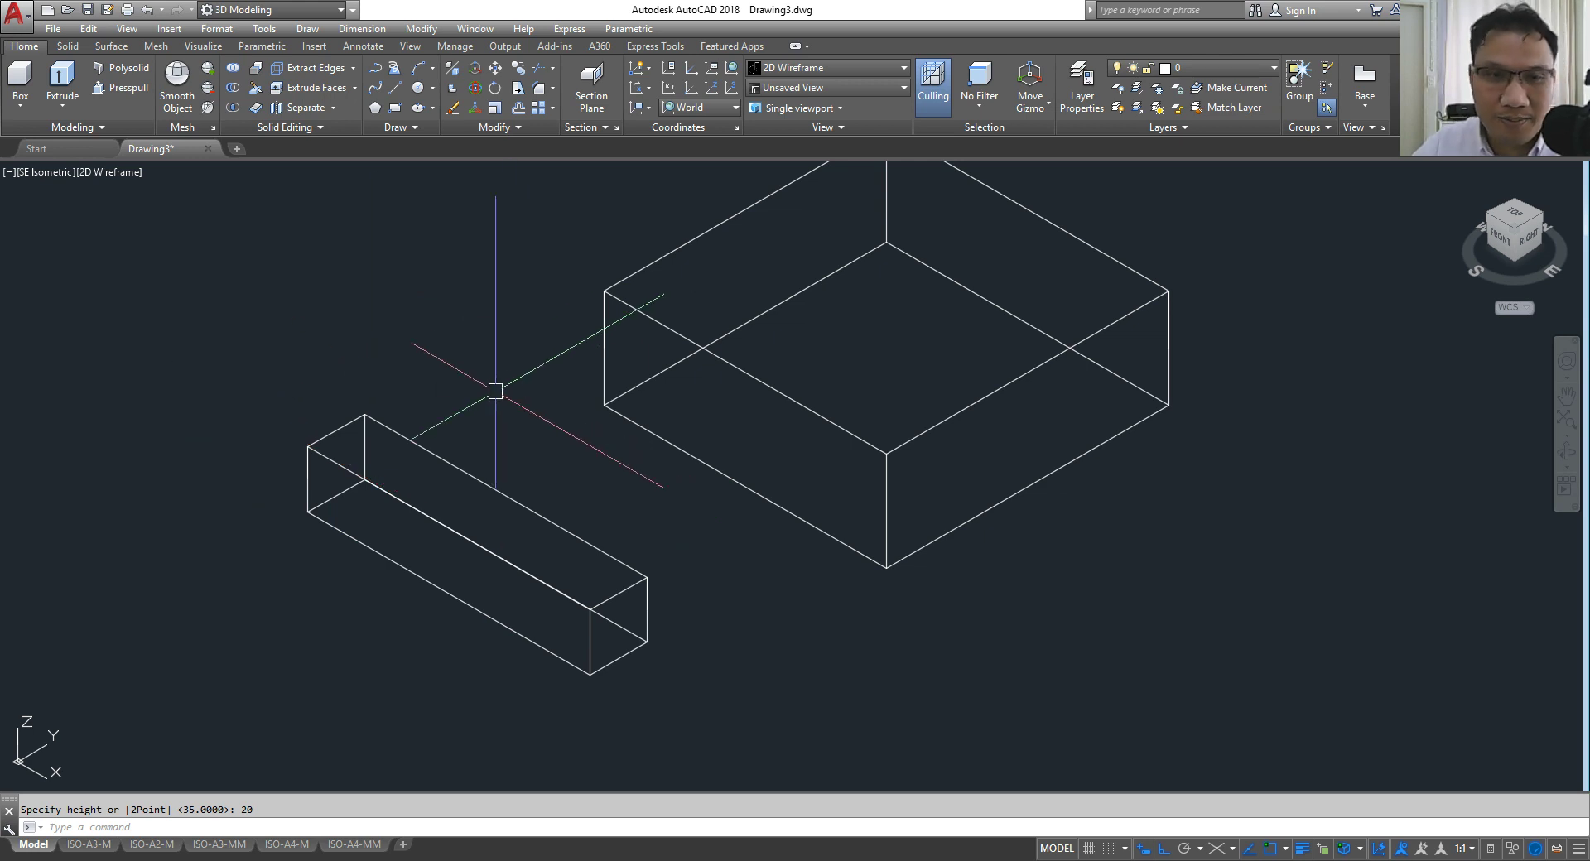
scroll(488, 393, "down", 2)
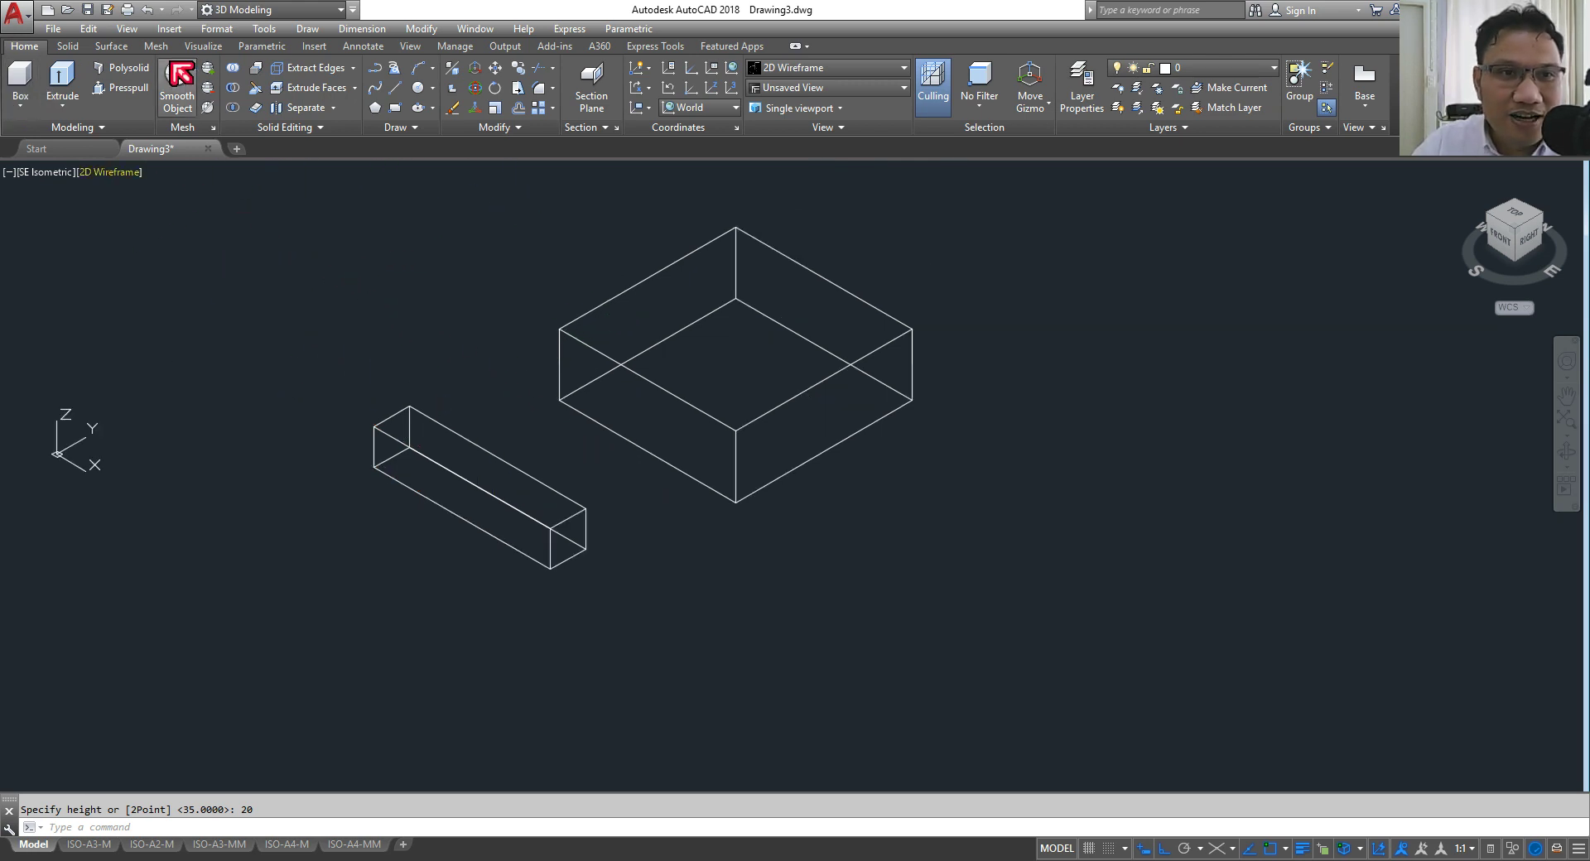
Step: Move the 20 × 20 bar onto the block's corner and shade in Conceptual style
left_click(495, 68)
left_click(452, 364)
left_click(614, 621)
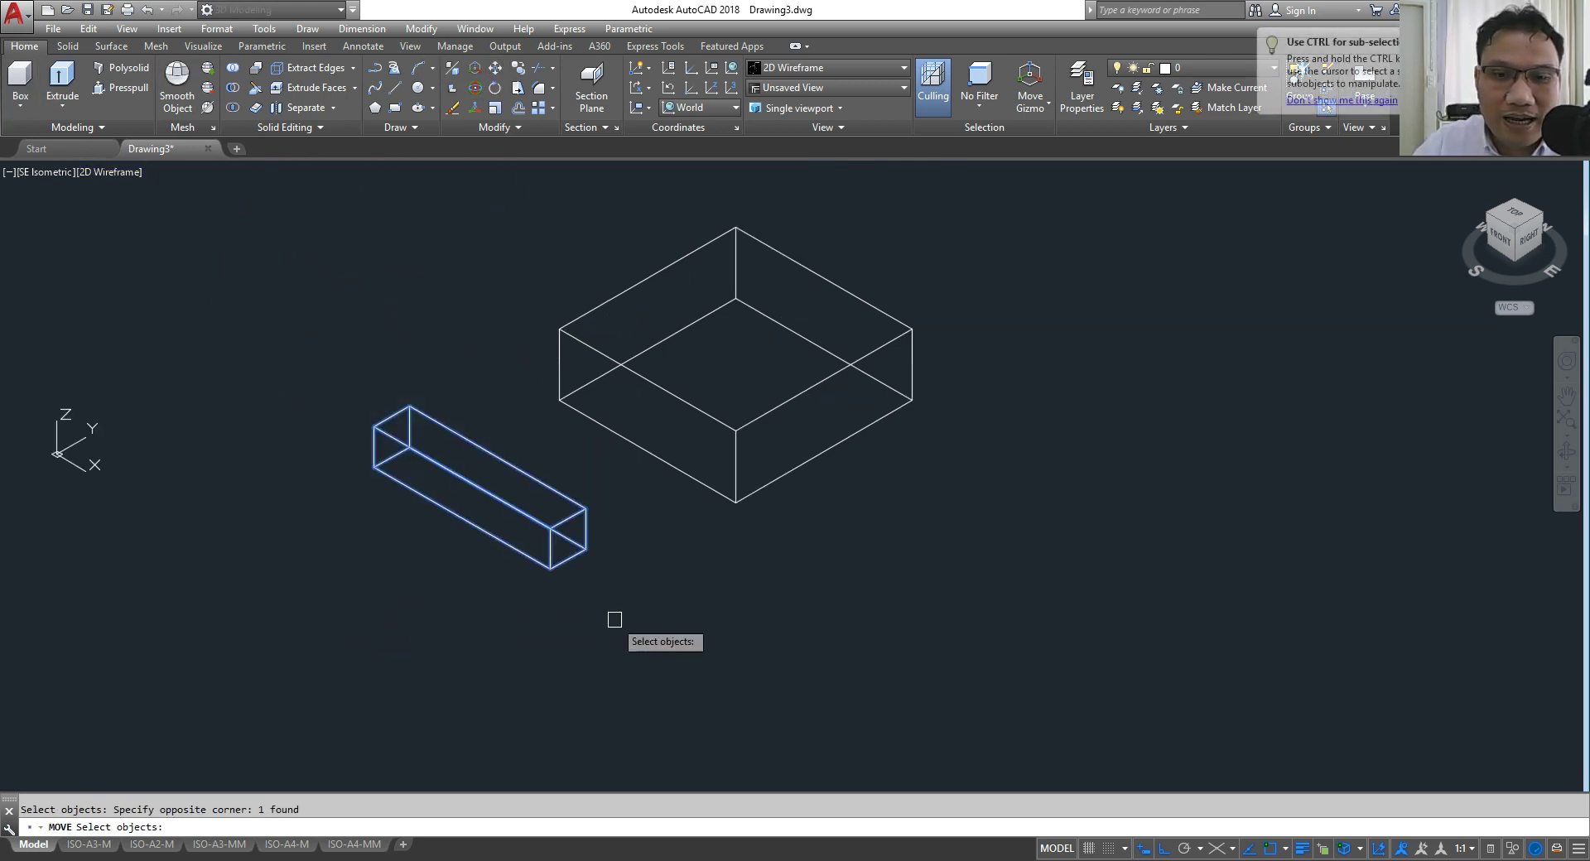
key("Return")
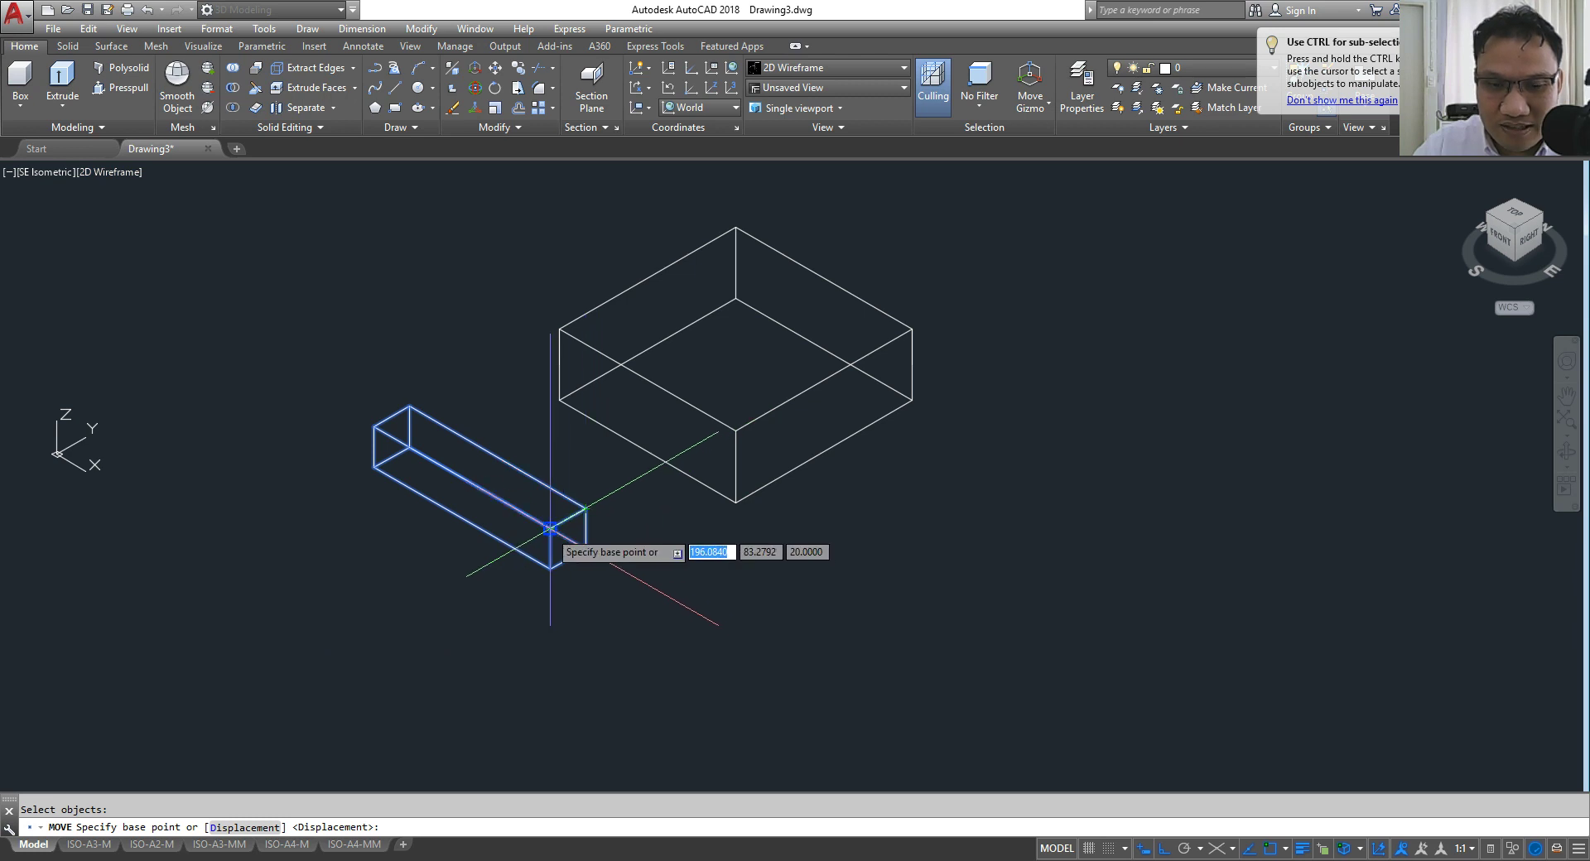
scroll(554, 579, "up", 5)
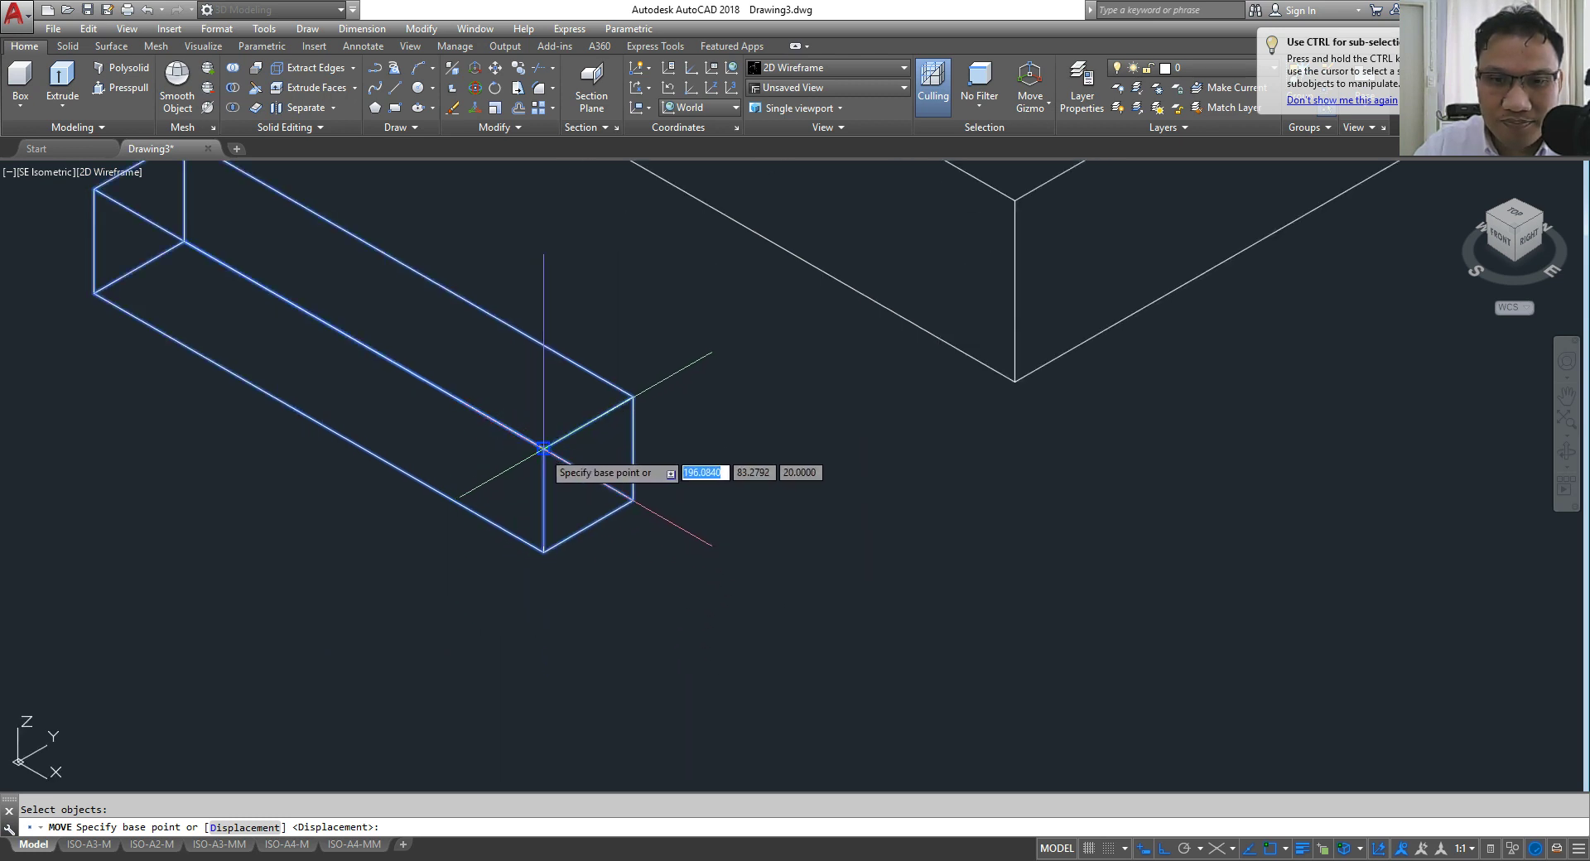
left_click(543, 448)
scroll(543, 449, "down", 5)
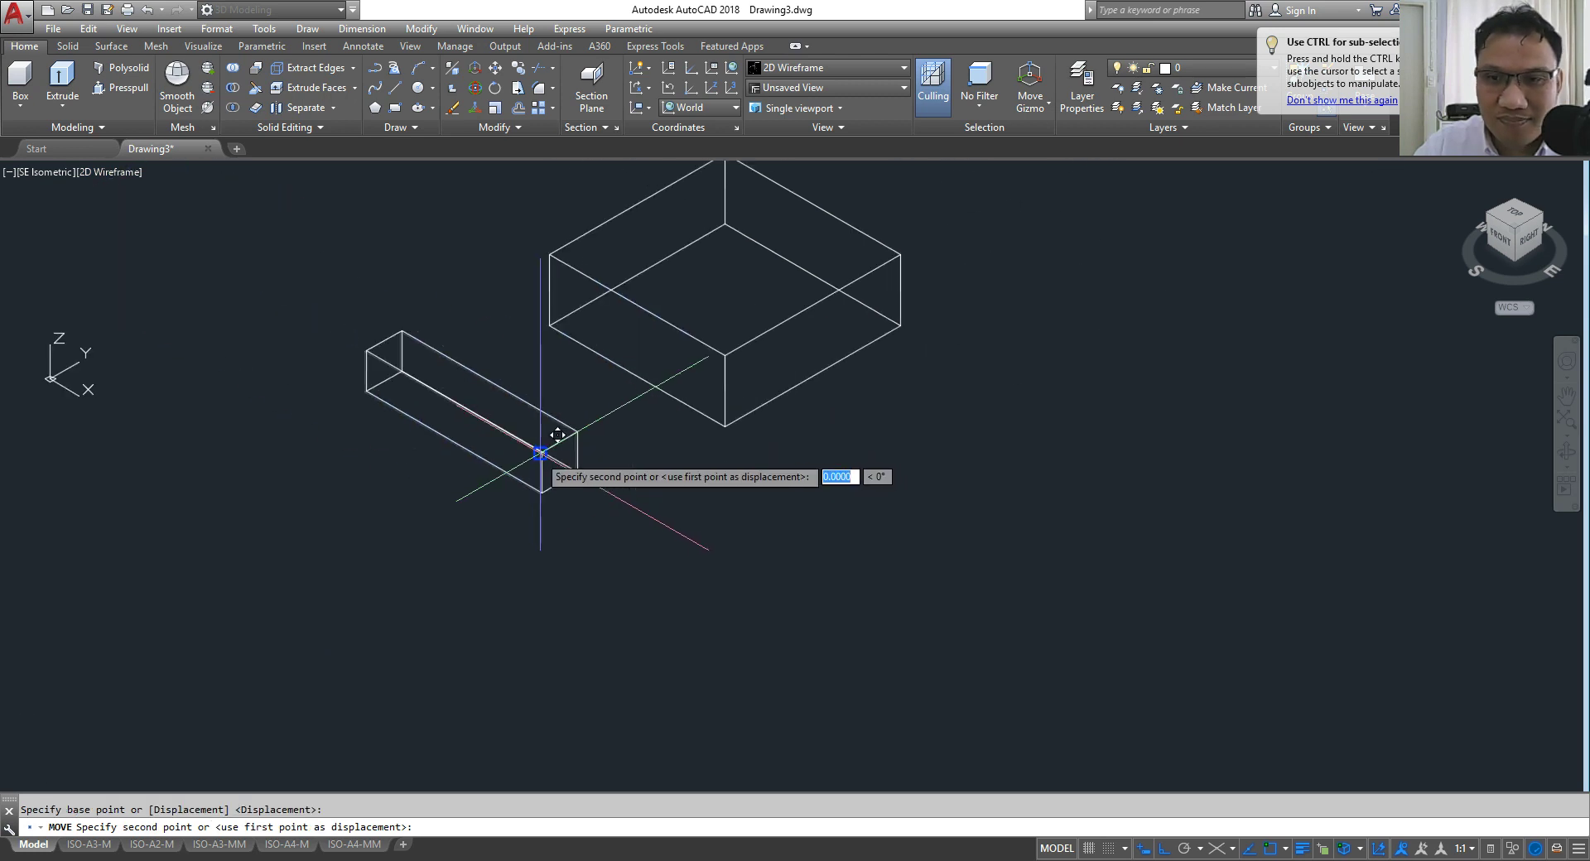
left_click(724, 356)
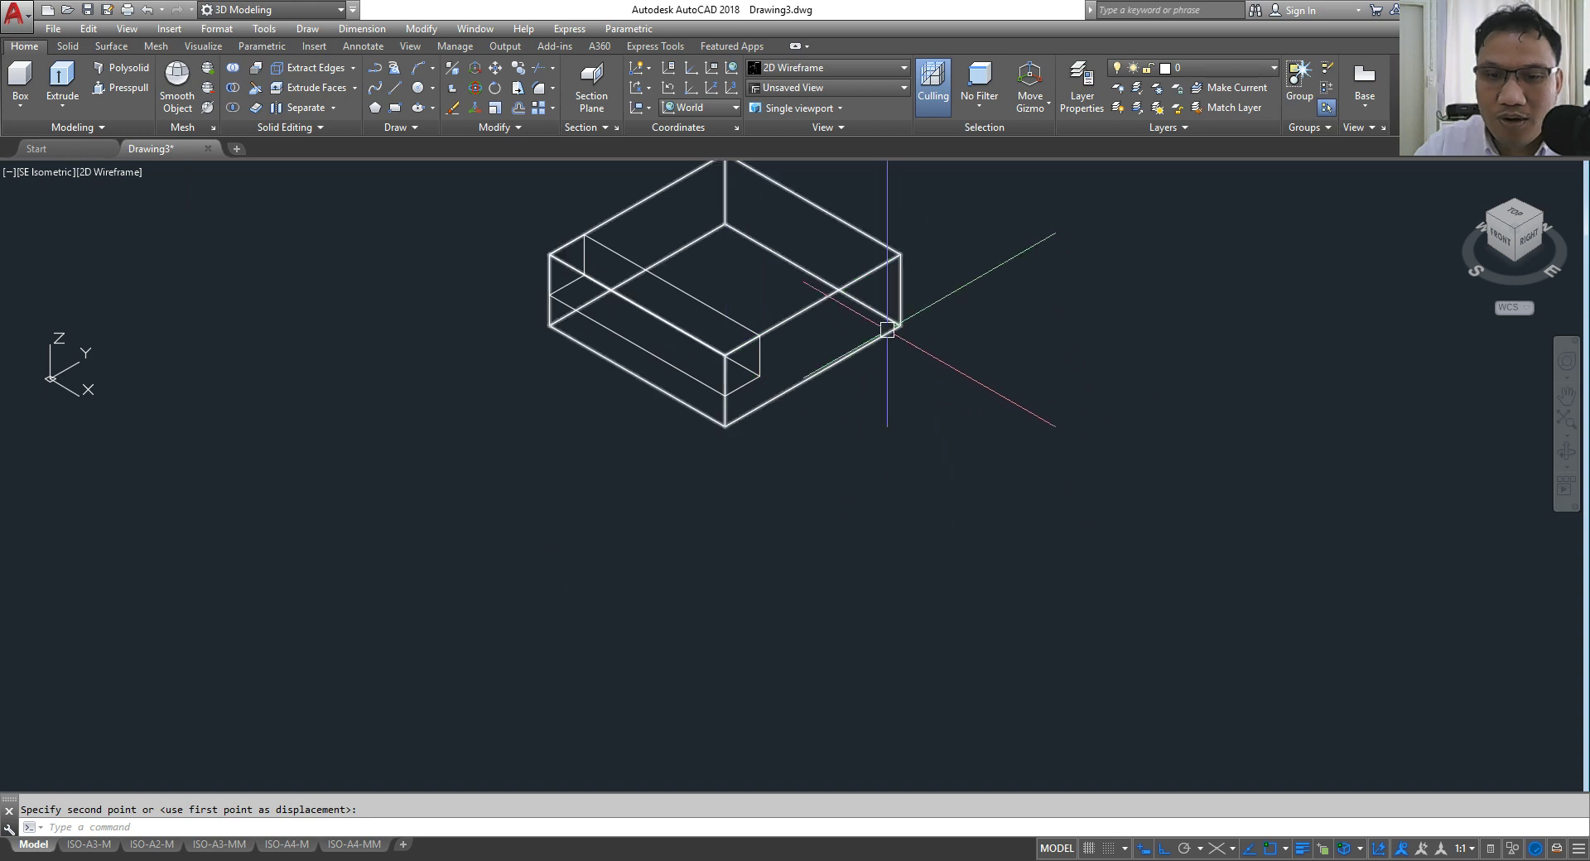
left_click(108, 175)
left_click(178, 233)
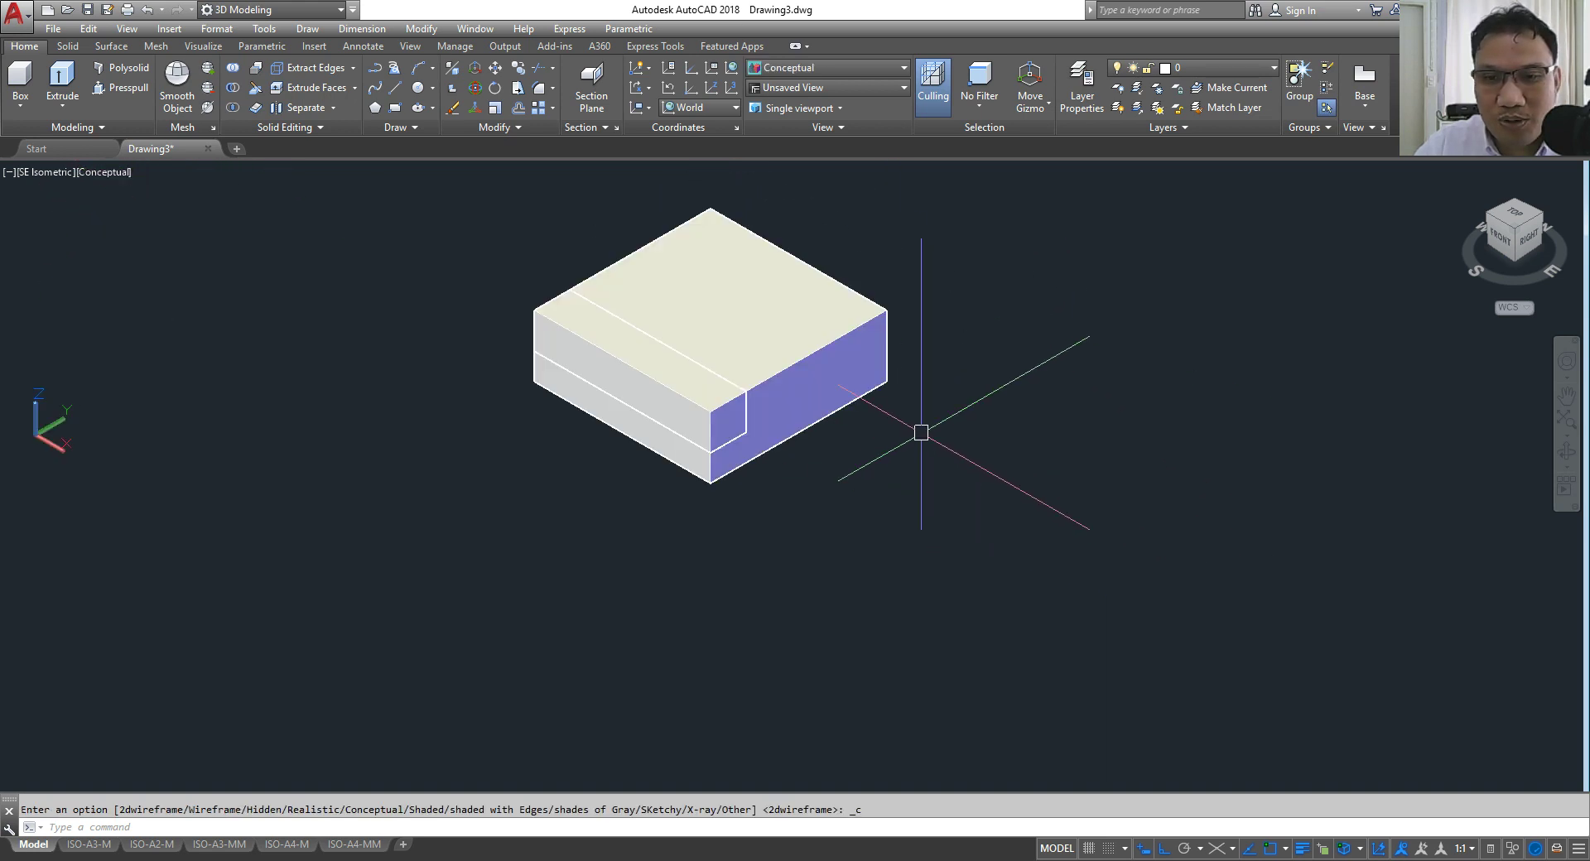
Step: Subtract the small front box from the large box to form the step
scroll(921, 433, "up", 2)
middle_click_drag(901, 369, 983, 579)
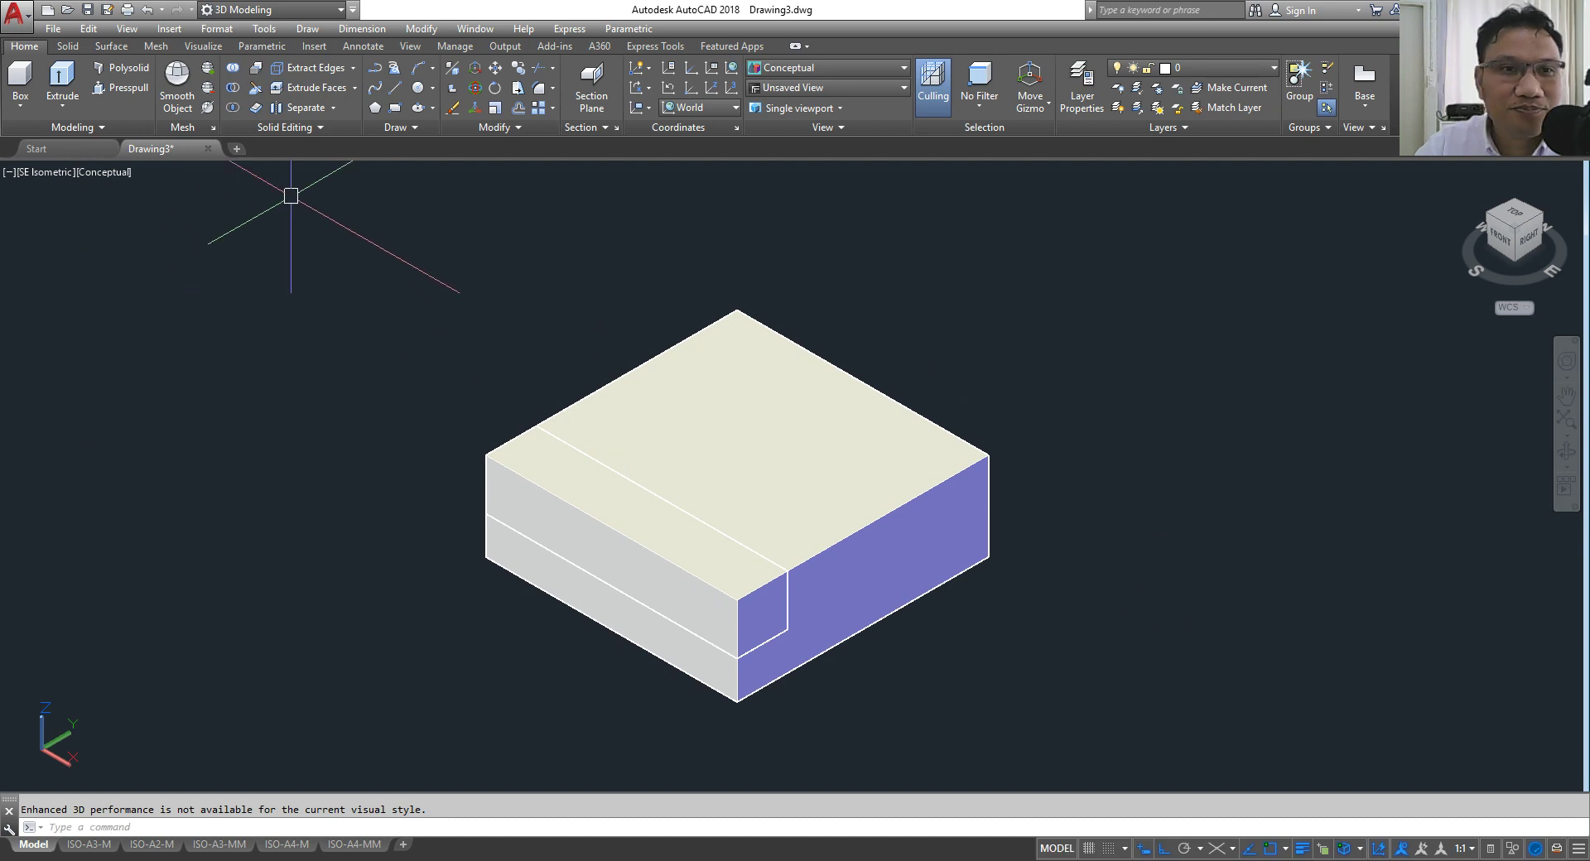
left_click(233, 88)
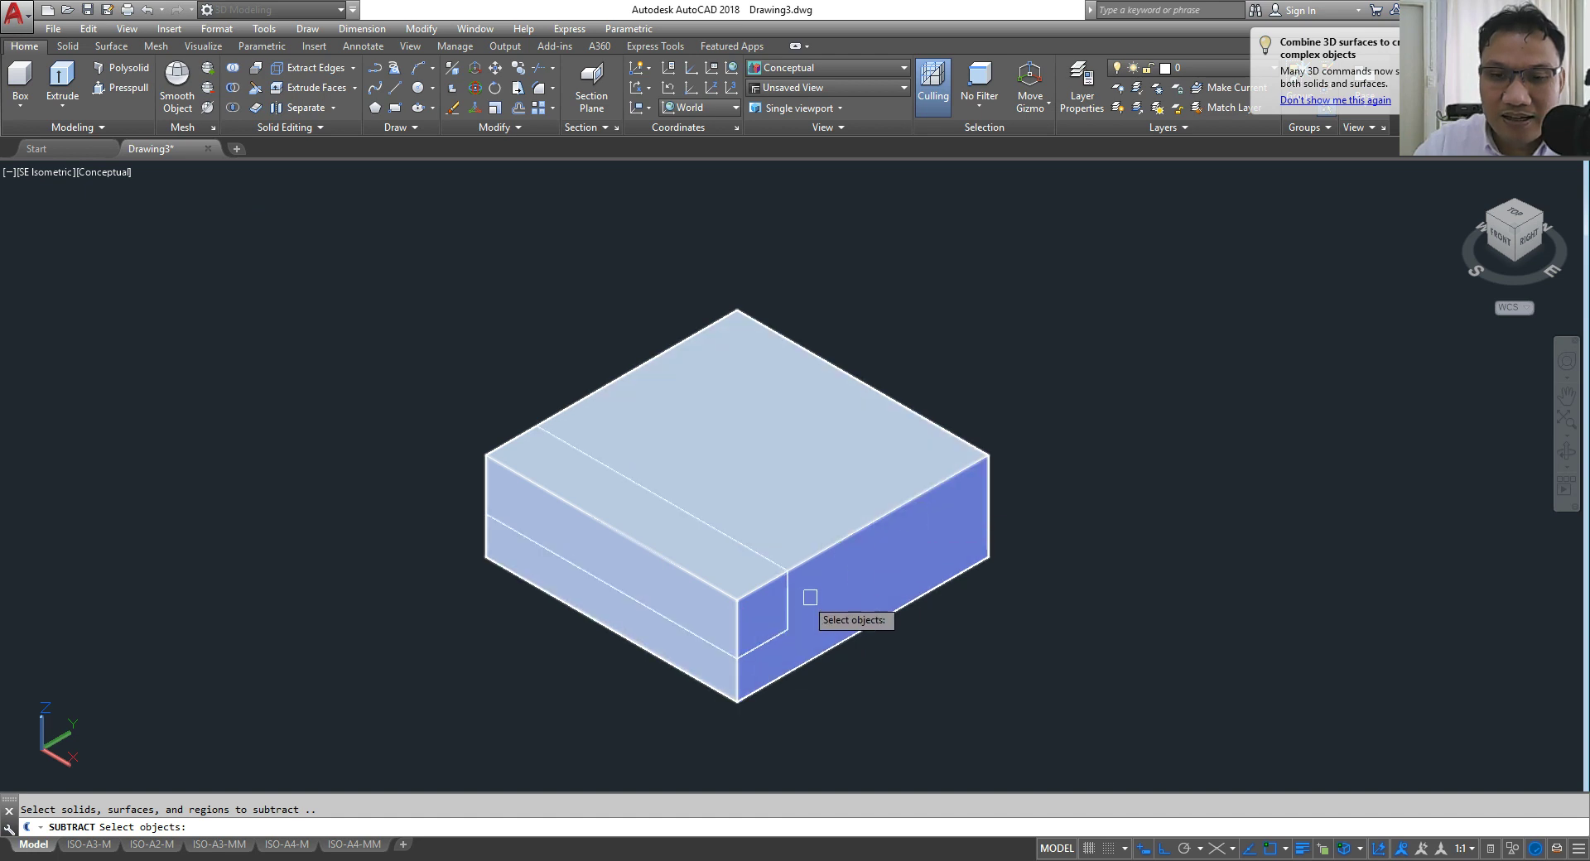
left_click(778, 604)
key("Return")
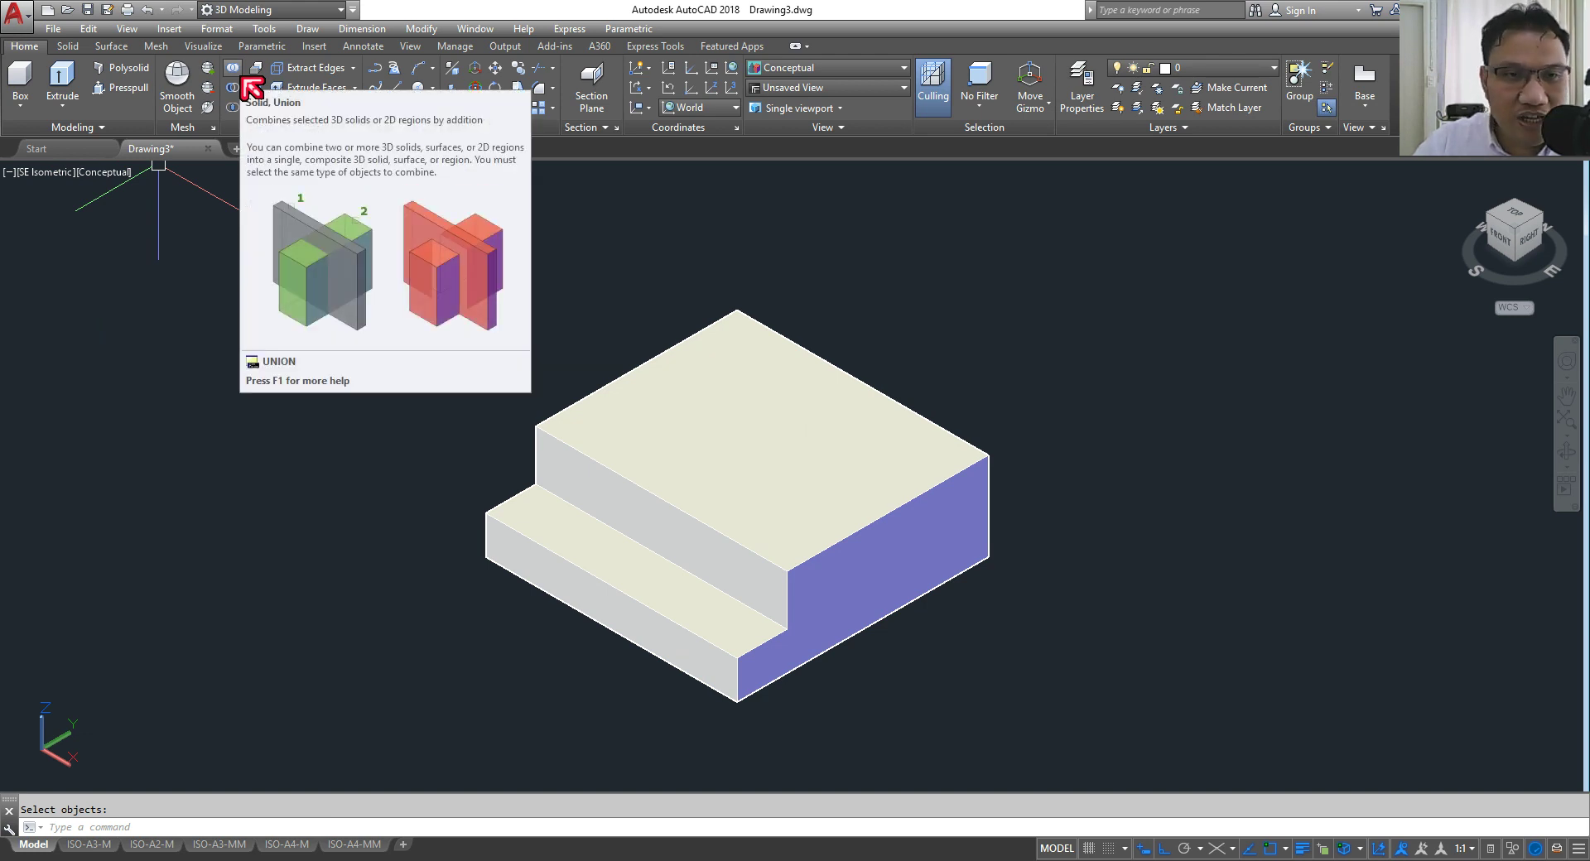
Step: Union the solids into one stepped block and recentre the view
left_click(773, 390)
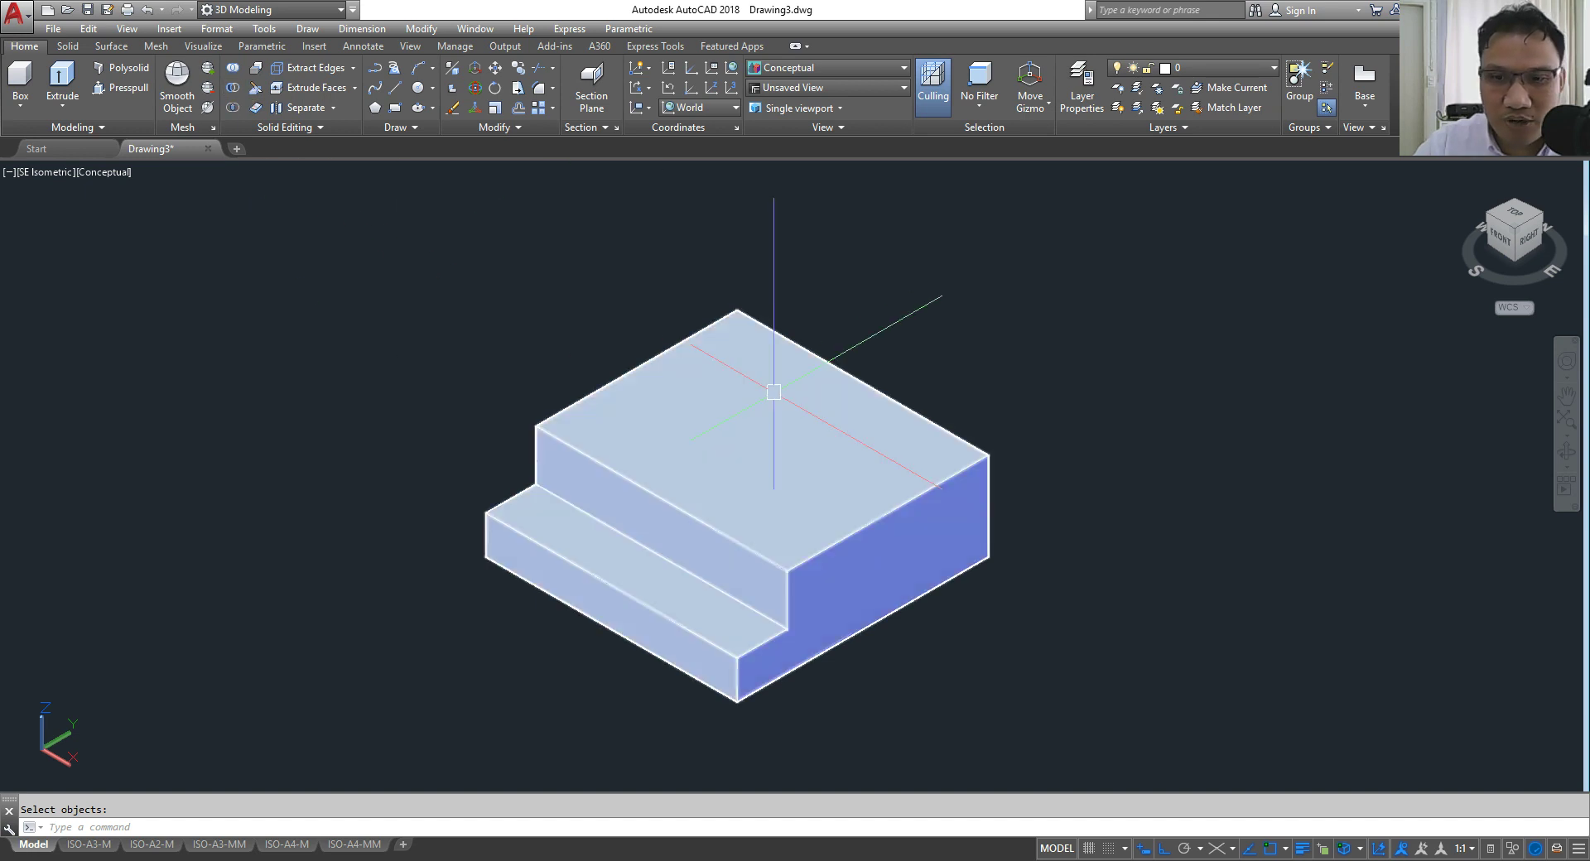
key("Return")
middle_click_drag(884, 426, 837, 394)
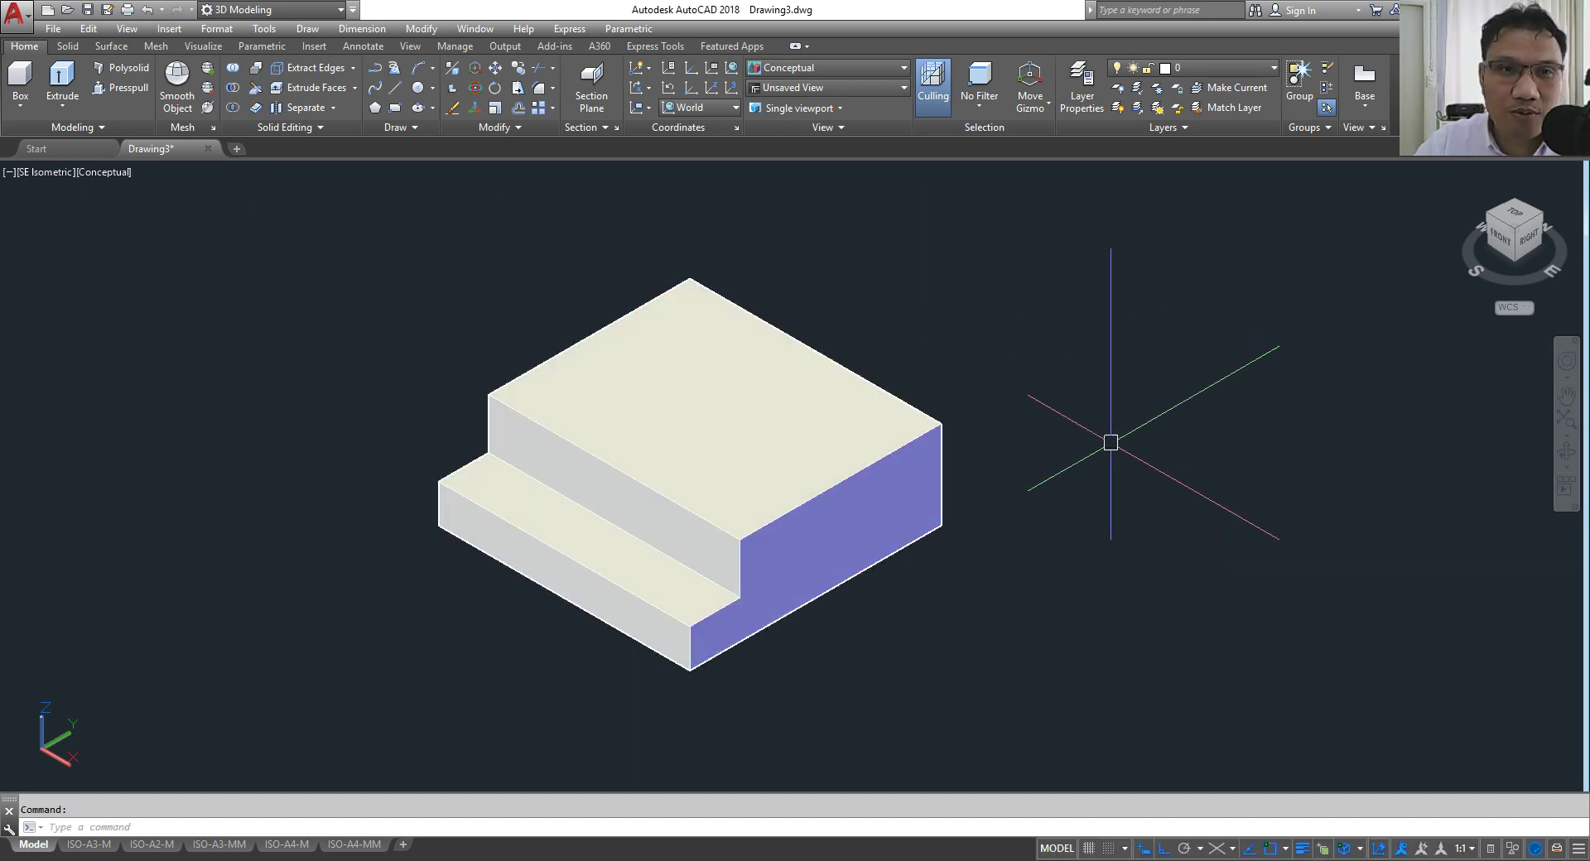
middle_click_drag(941, 448, 931, 402)
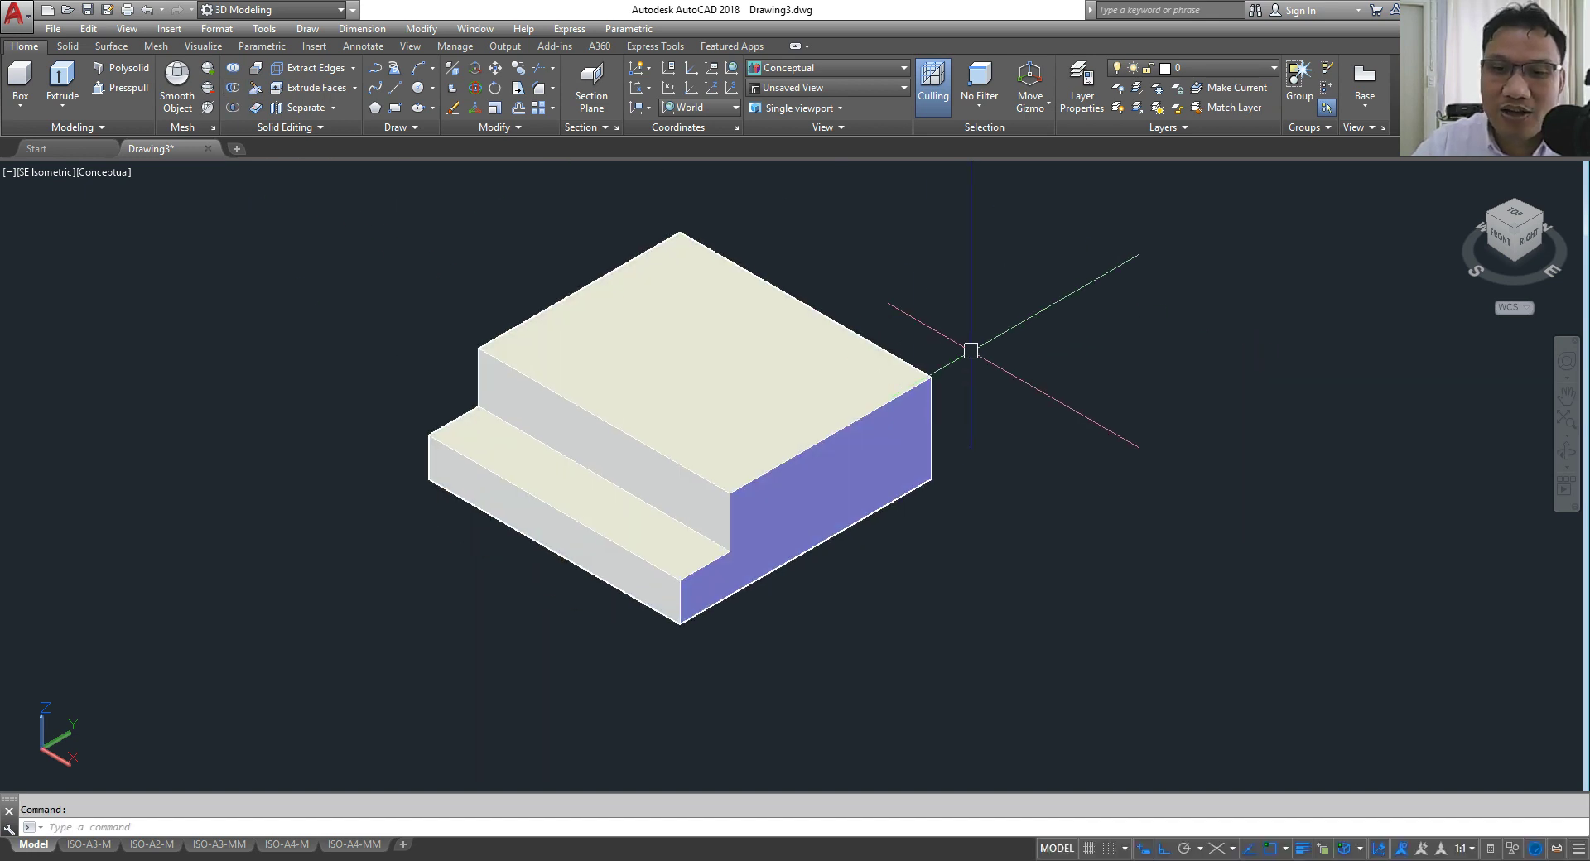
scroll(971, 351, "down", 2)
scroll(958, 358, "up", 1)
scroll(953, 352, "up", 1)
scroll(971, 352, "up", 1)
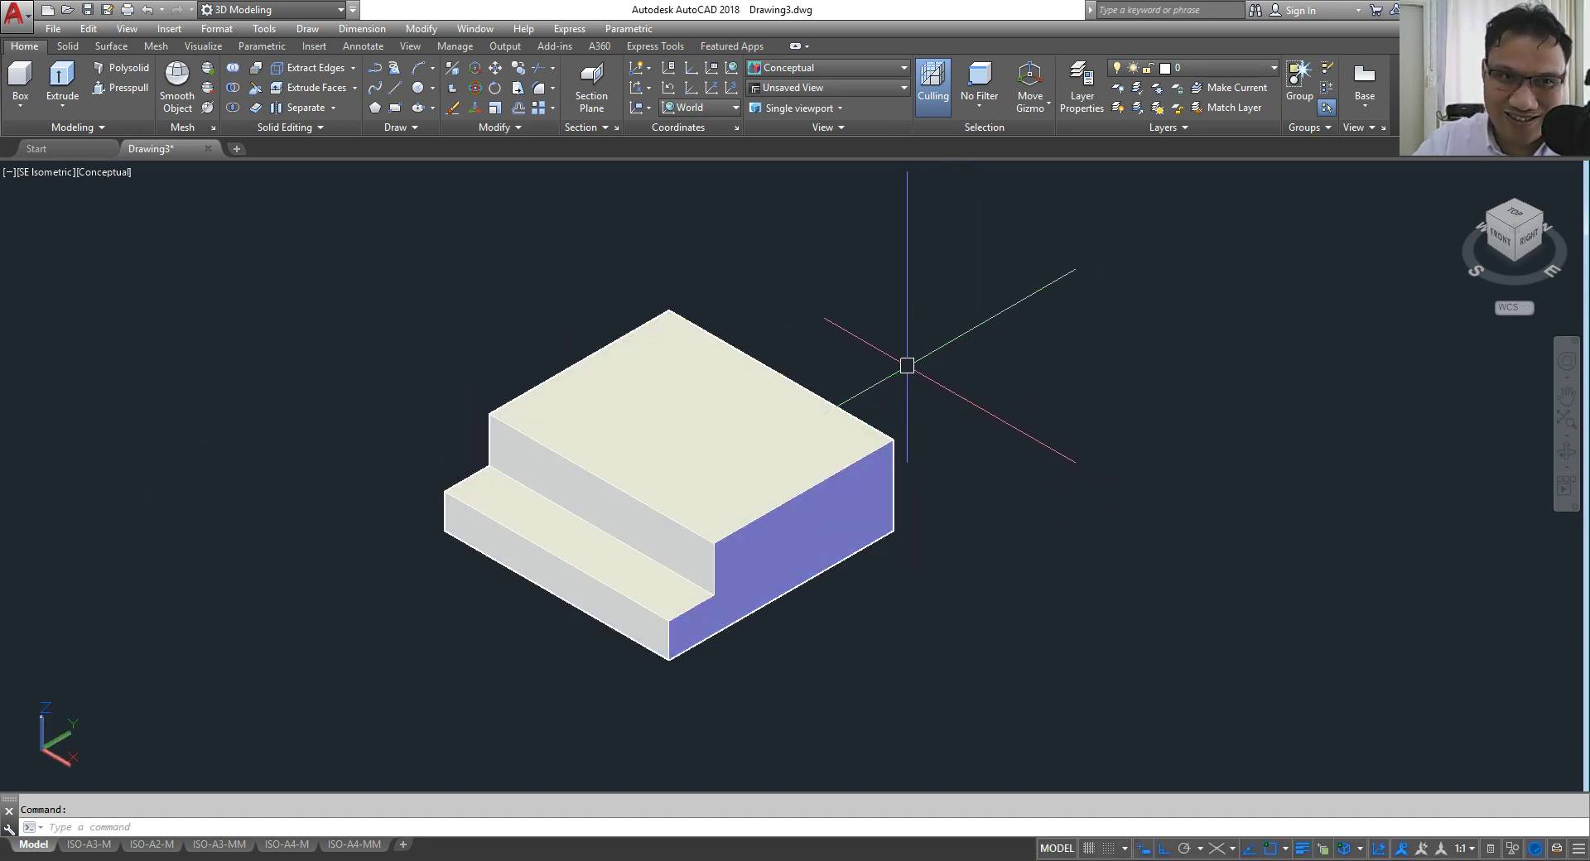
Step: Add a radius 25, 40-high solid cylinder centred on the stepped block's top face
left_click(25, 106)
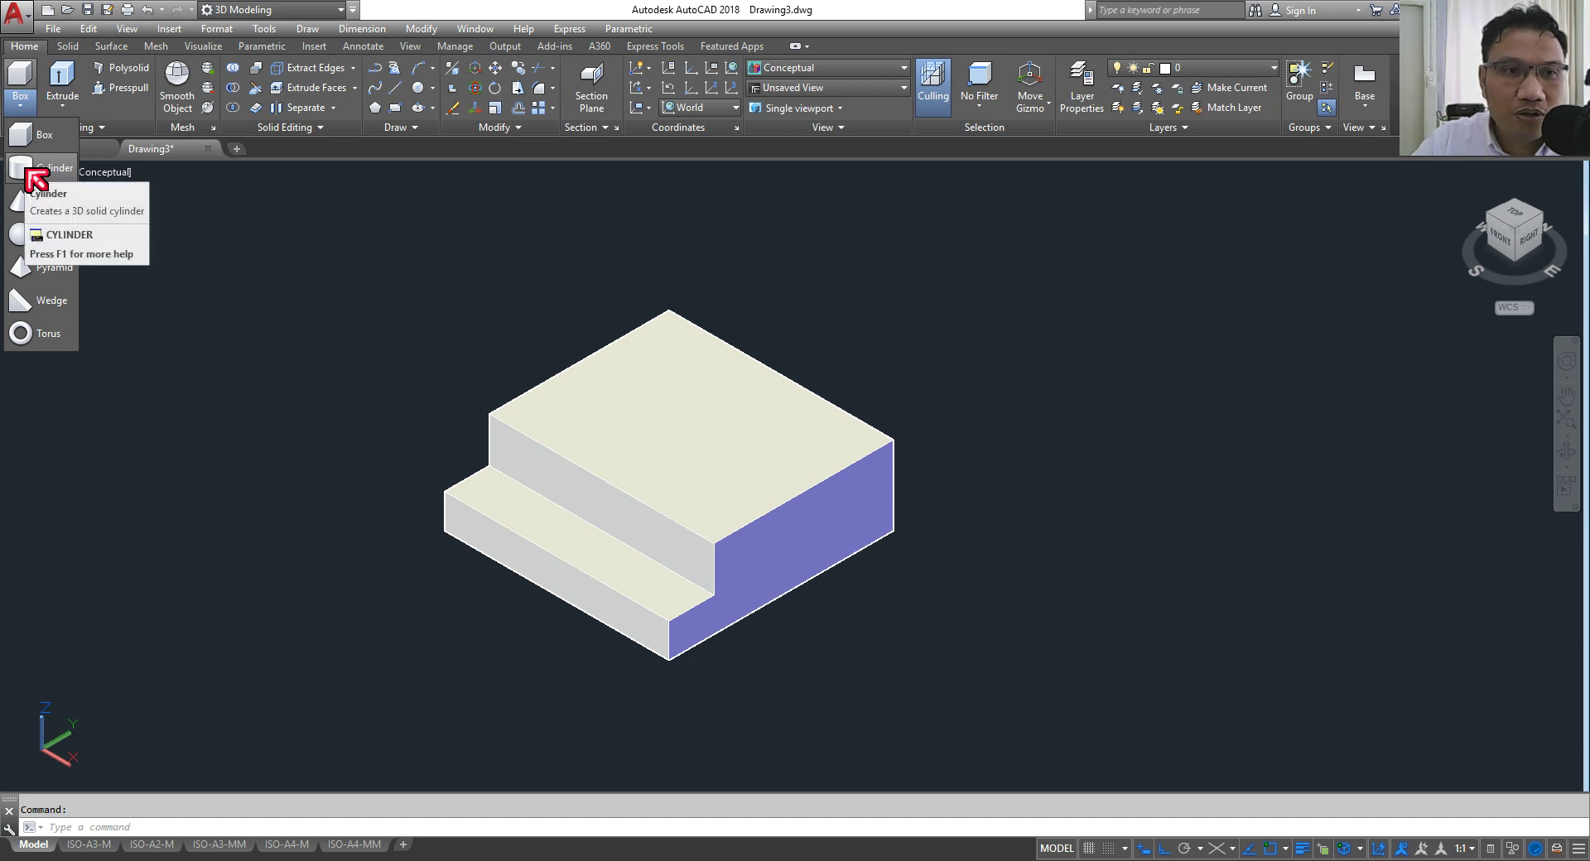
left_click(26, 171)
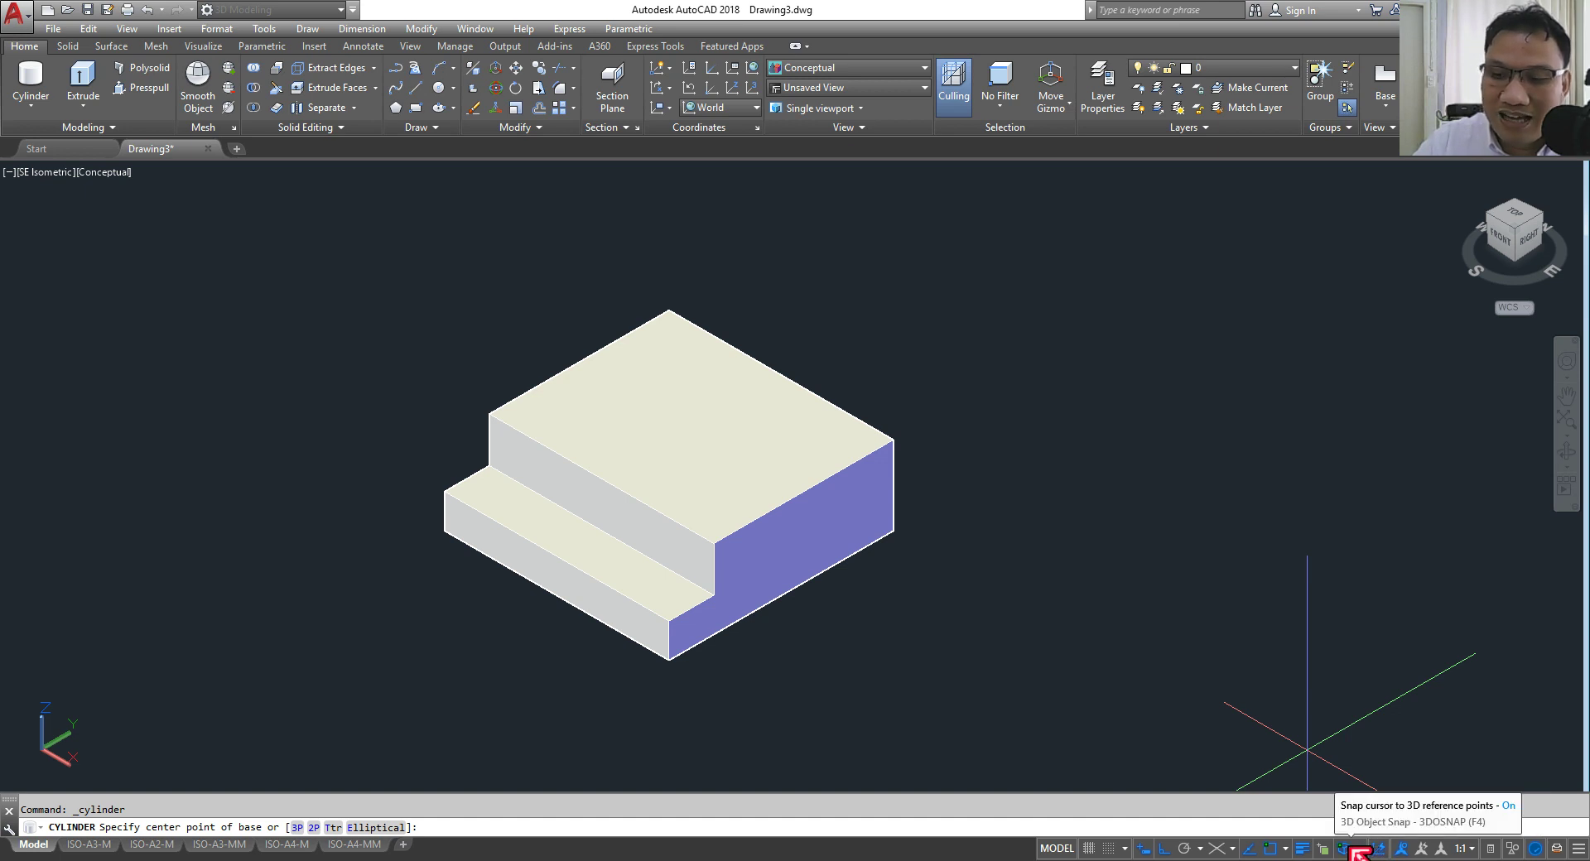
left_click(691, 427)
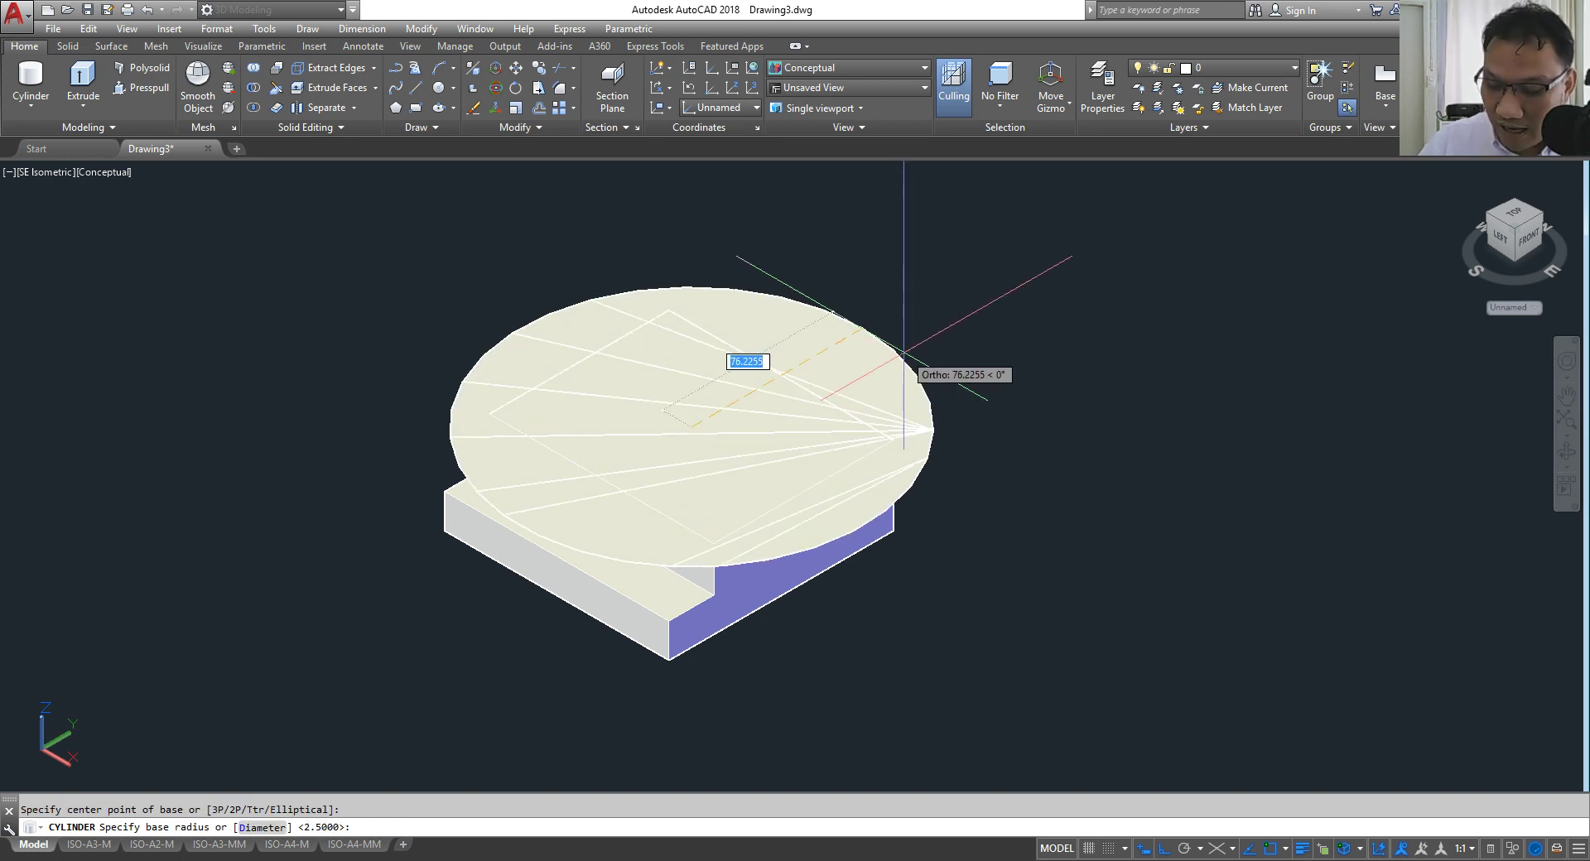
type("25")
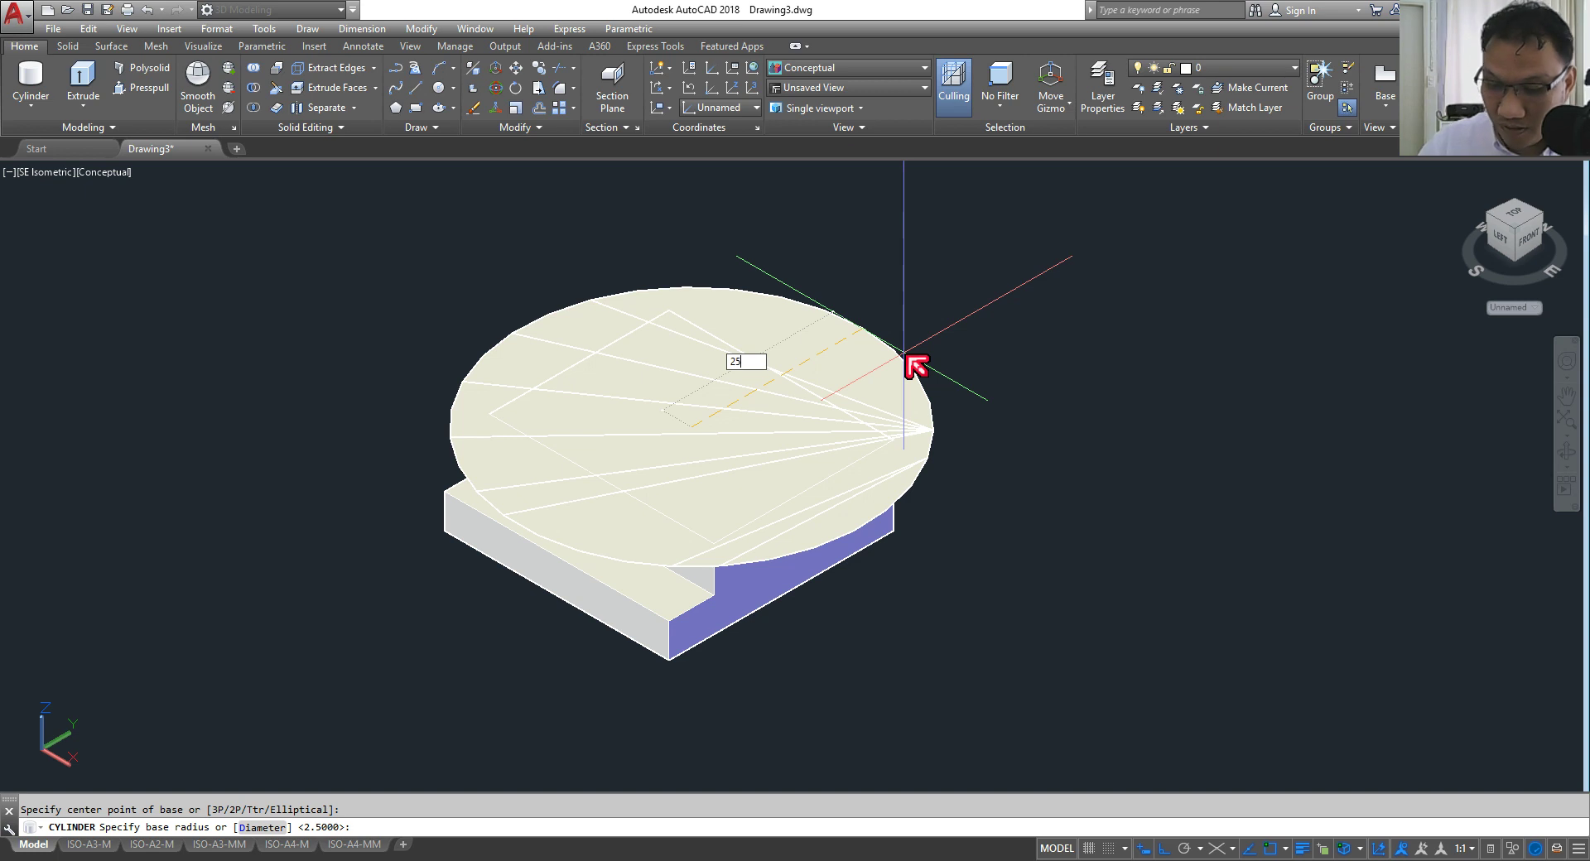
key("Return")
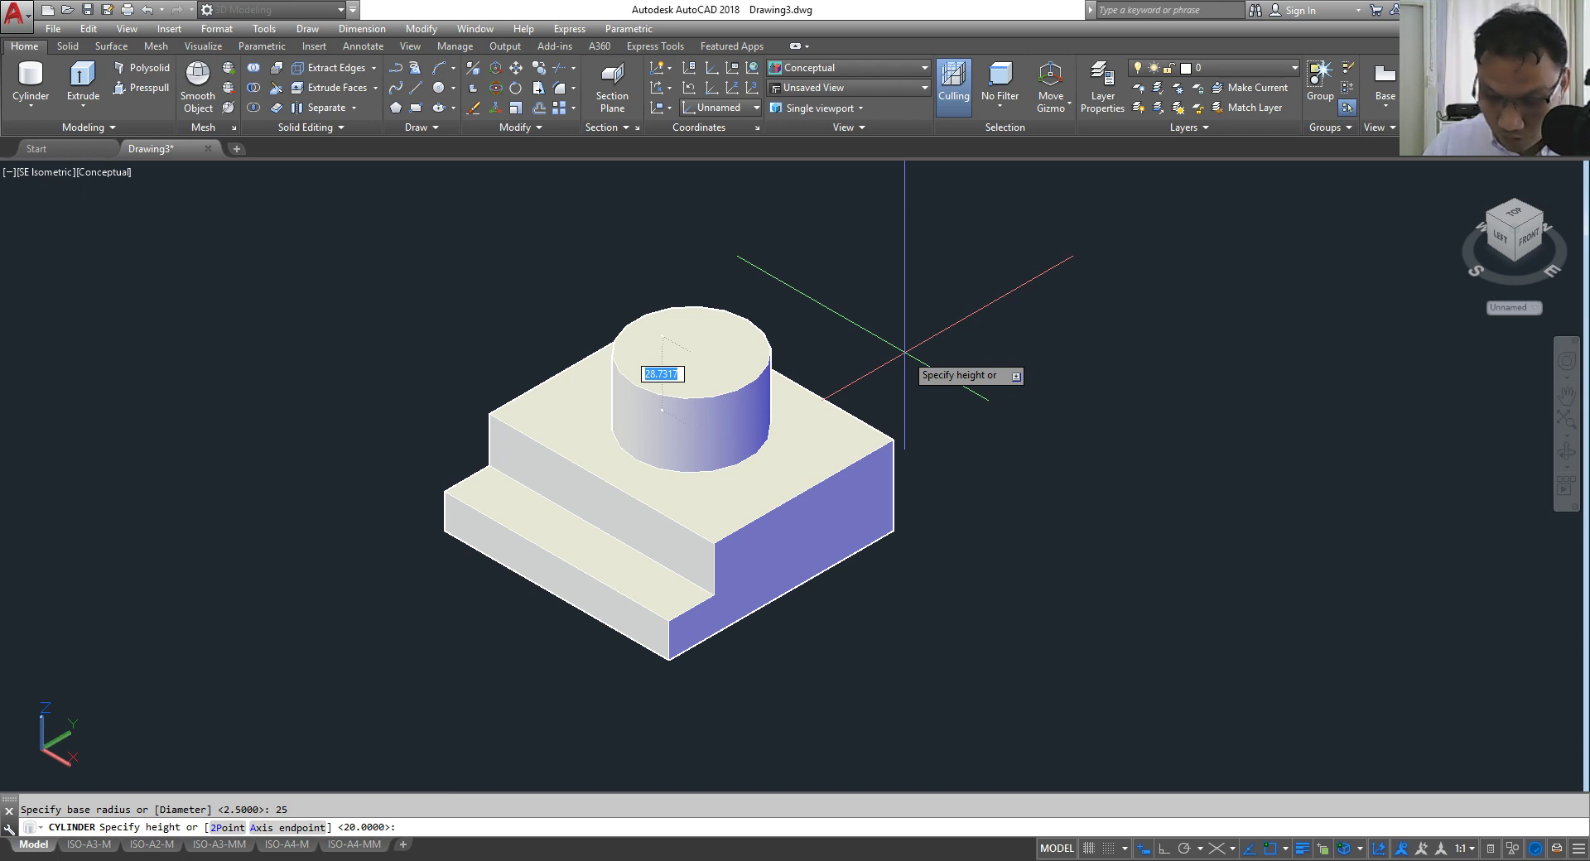
type("40")
key("Return")
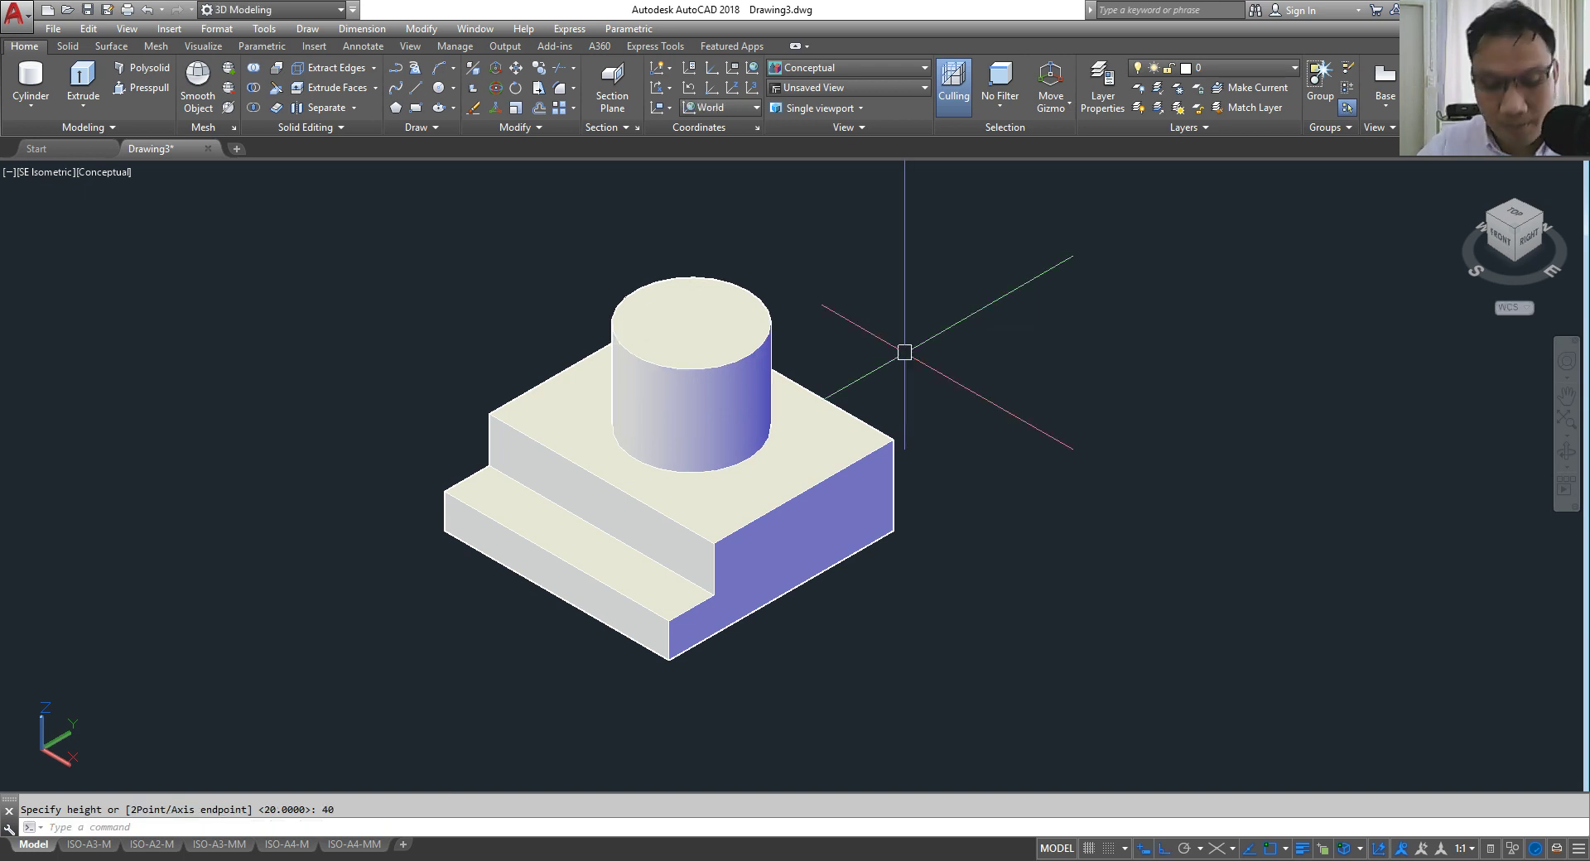
Step: Stack a radius 15, 20-high cylinder centred on top of the first cylinder
key("Return")
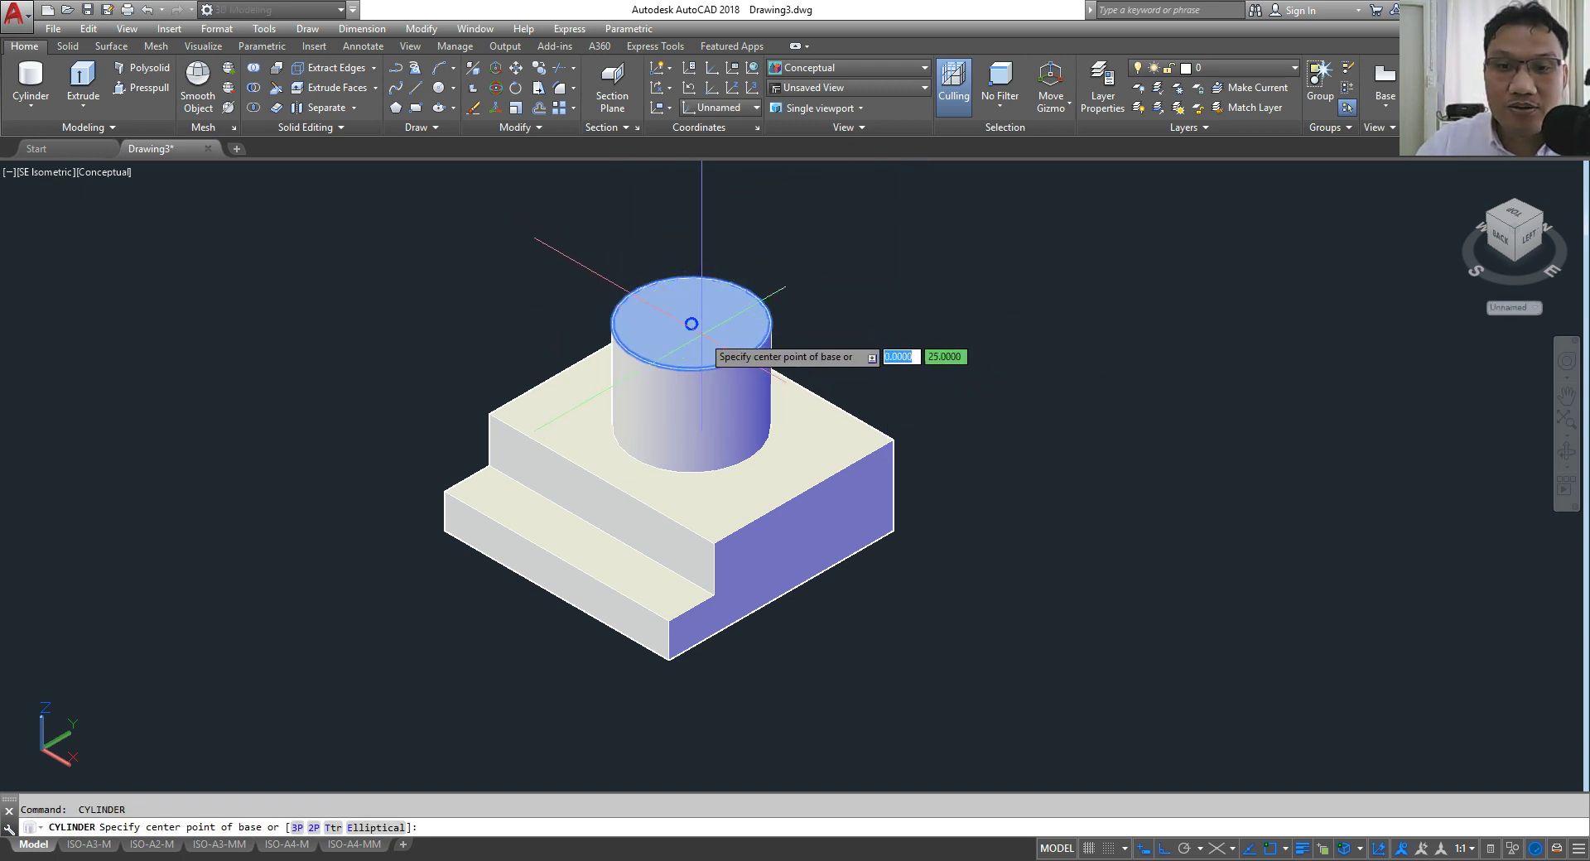
left_click(692, 324)
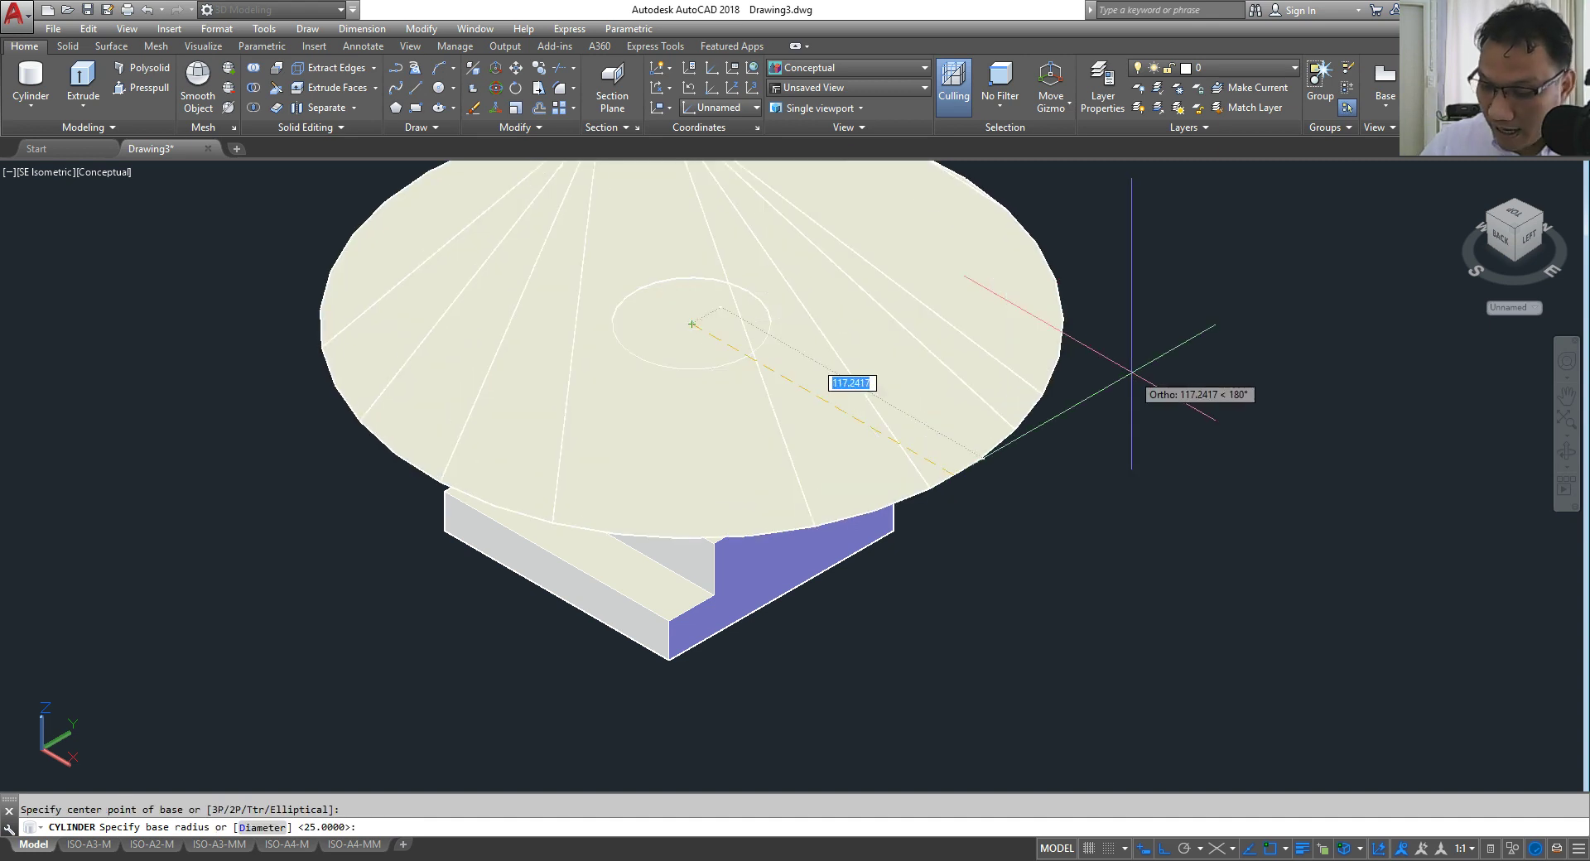
type("15")
key("Return")
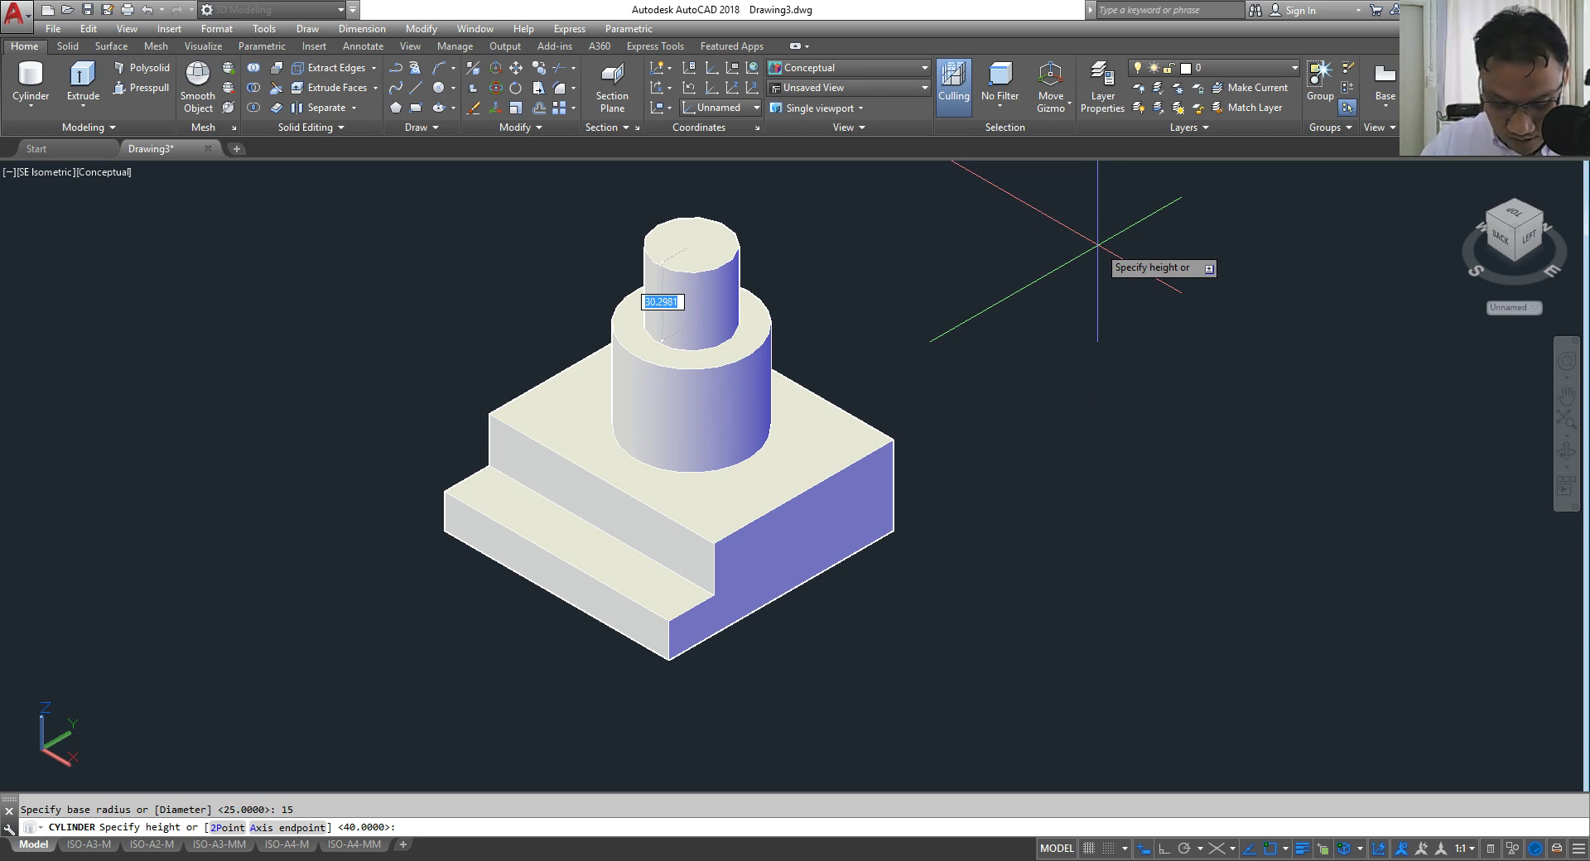
type("20")
key("Return")
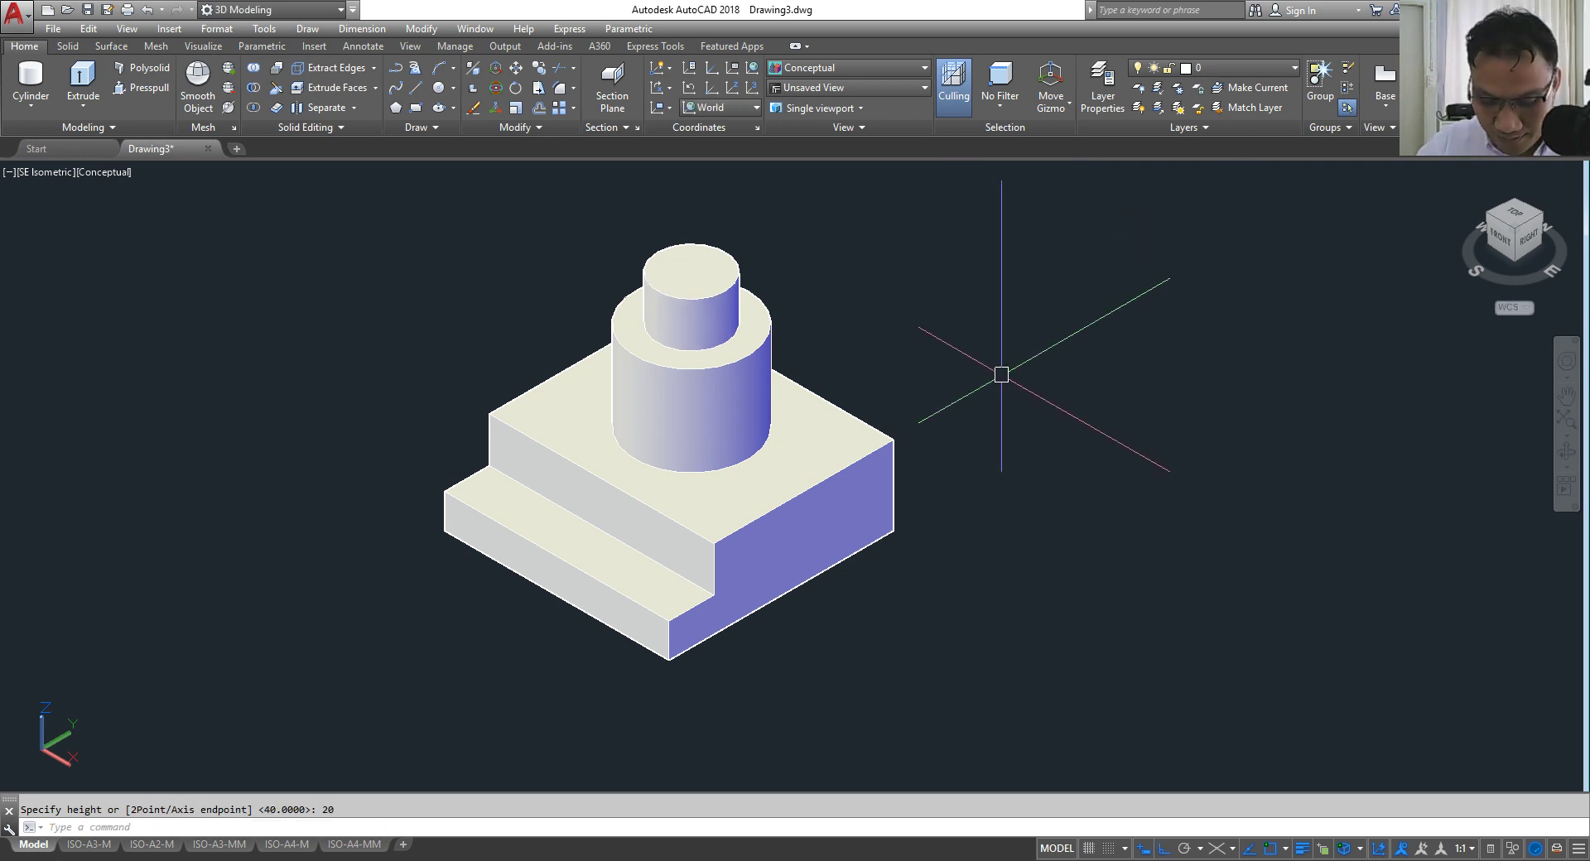
middle_click_drag(1002, 375, 967, 403)
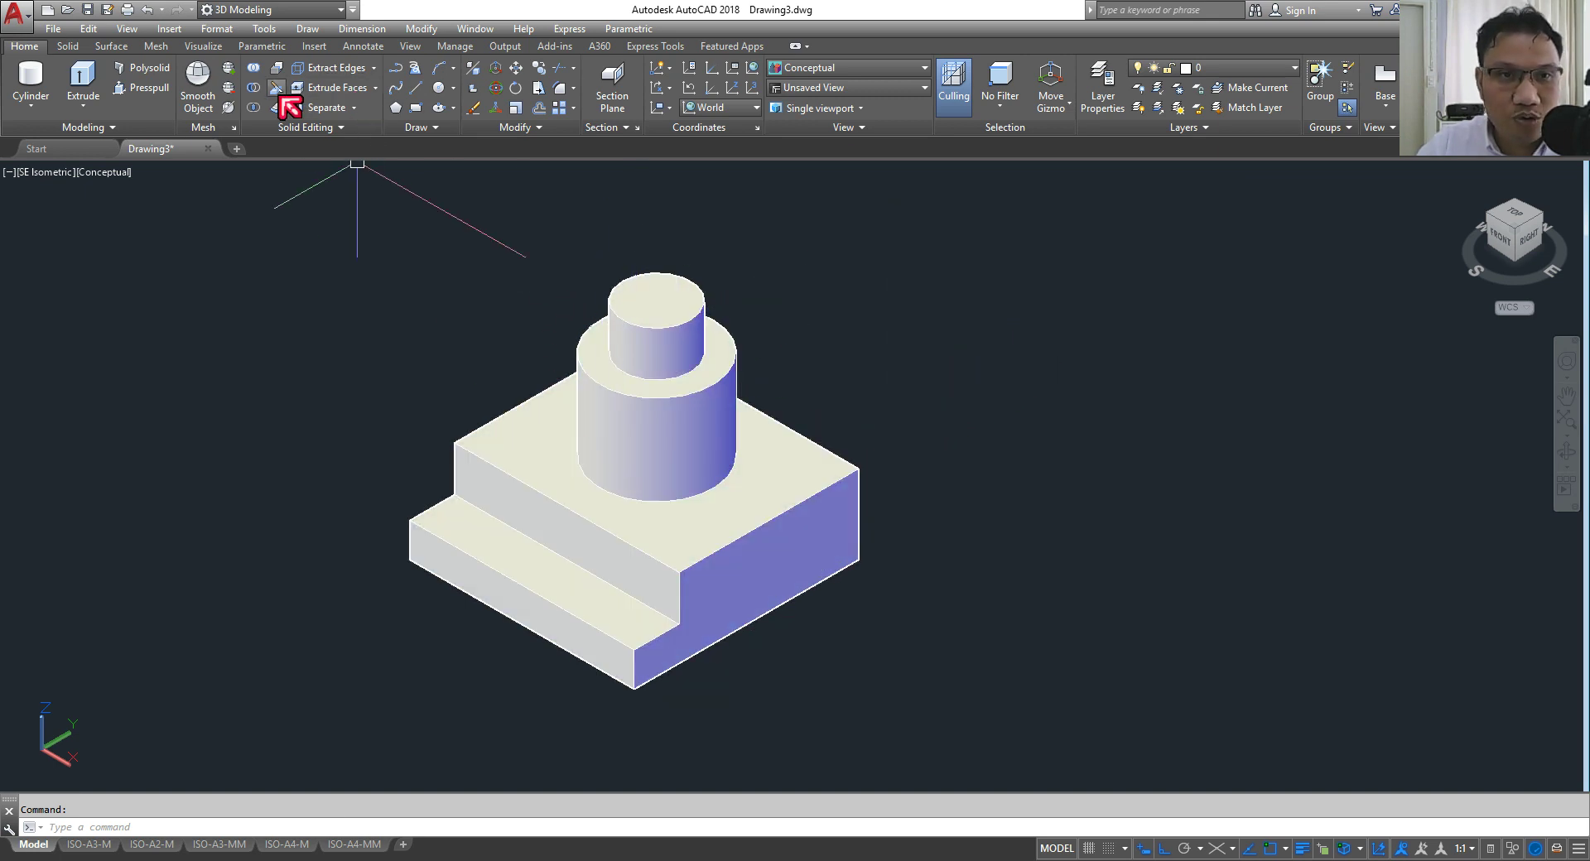
Step: Union the stepped block and both cylinders into a single solid
left_click(254, 68)
left_click(1001, 248)
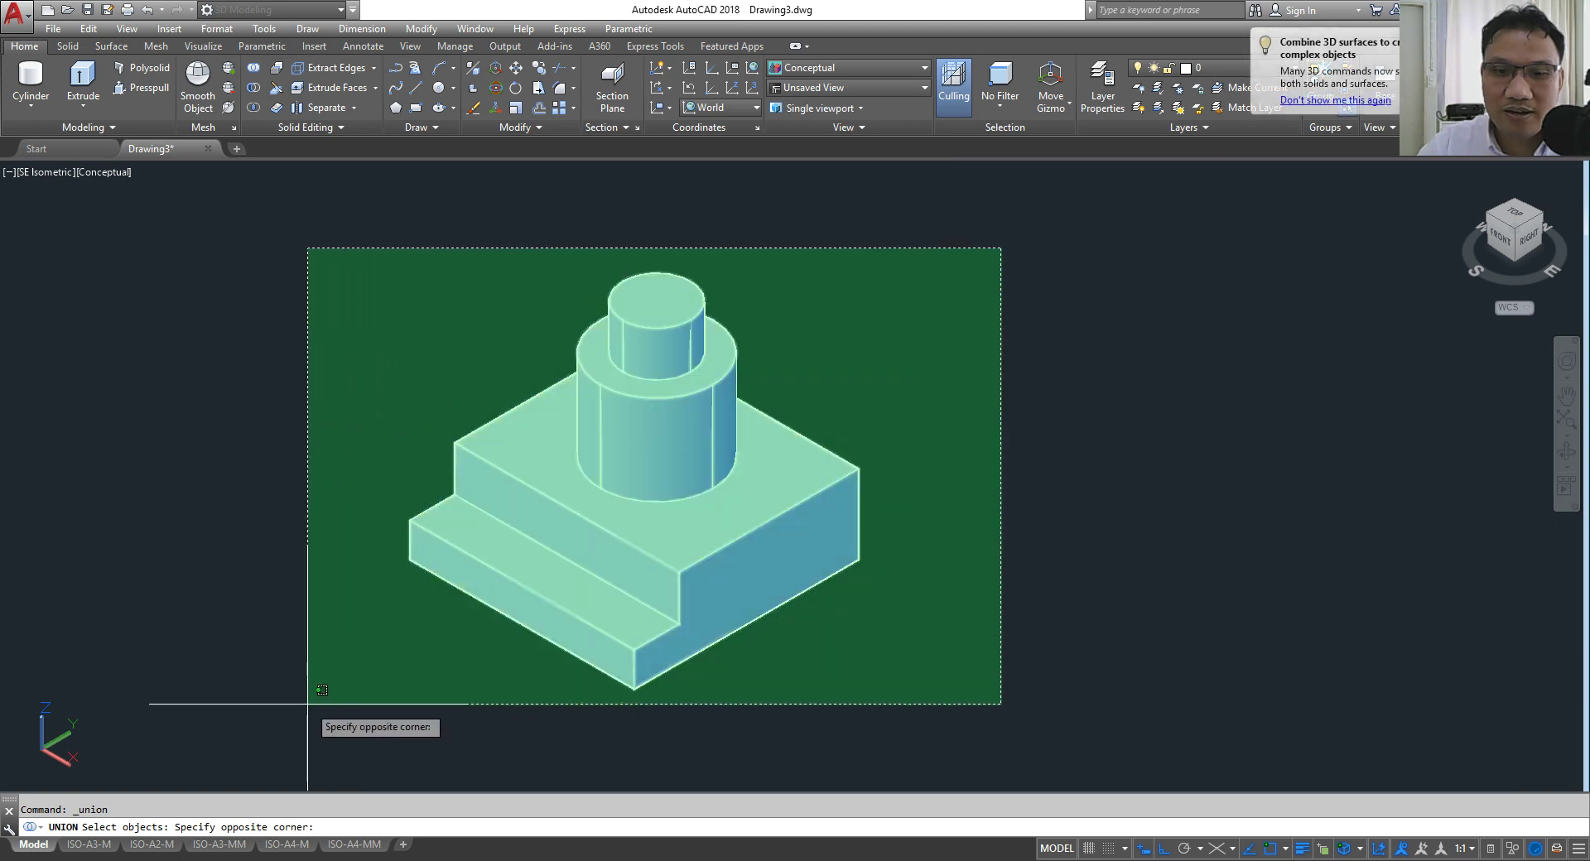
left_click(319, 699)
key("Return")
middle_click_drag(528, 436, 739, 384)
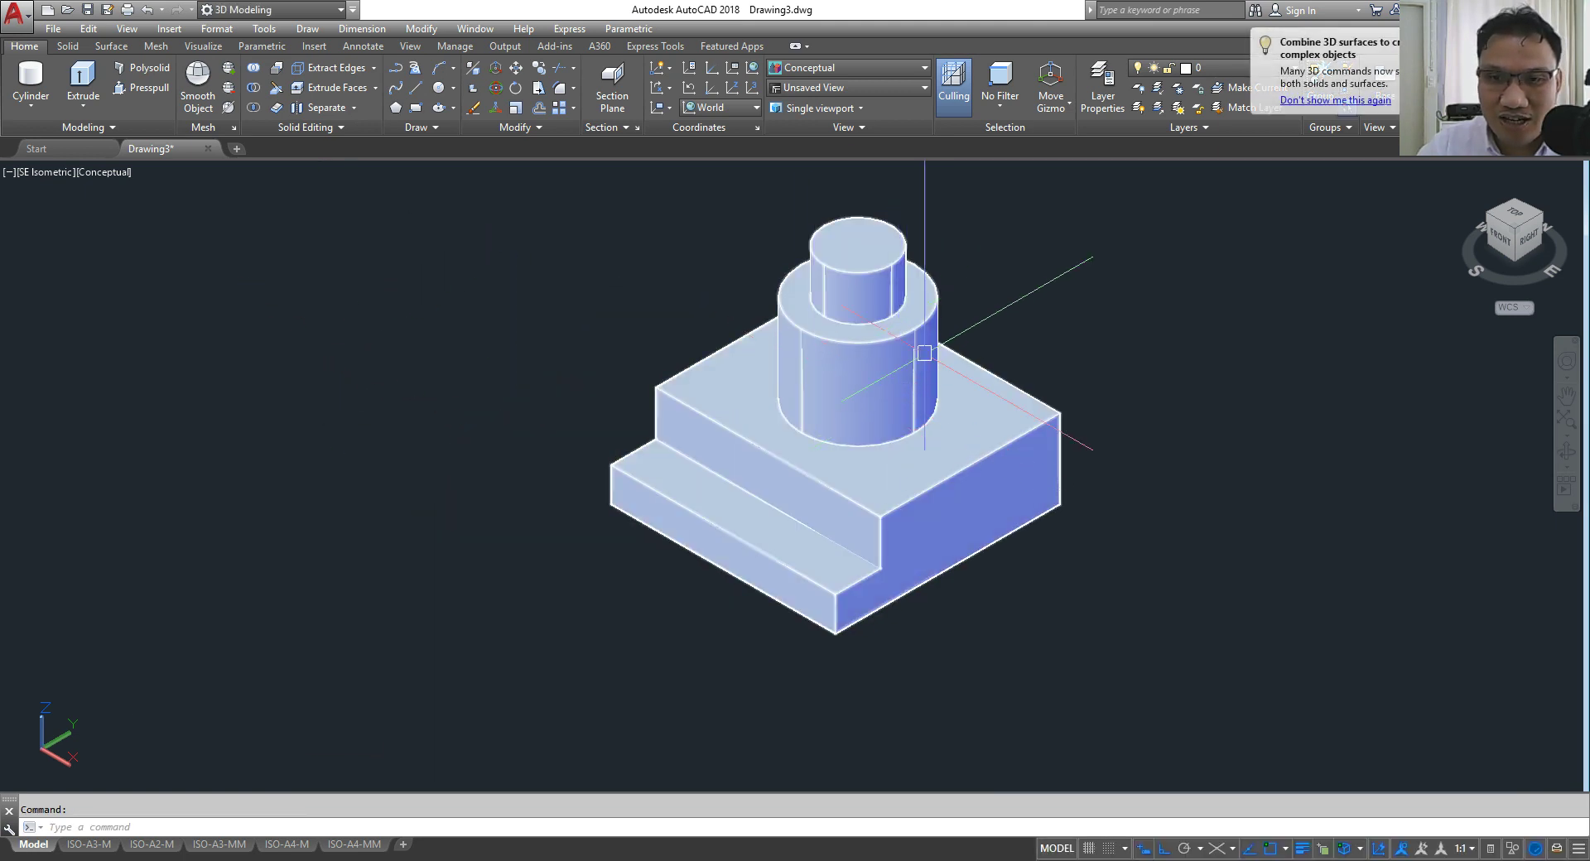
scroll(915, 345, "up", 2)
middle_click_drag(958, 241, 939, 322)
key("Escape")
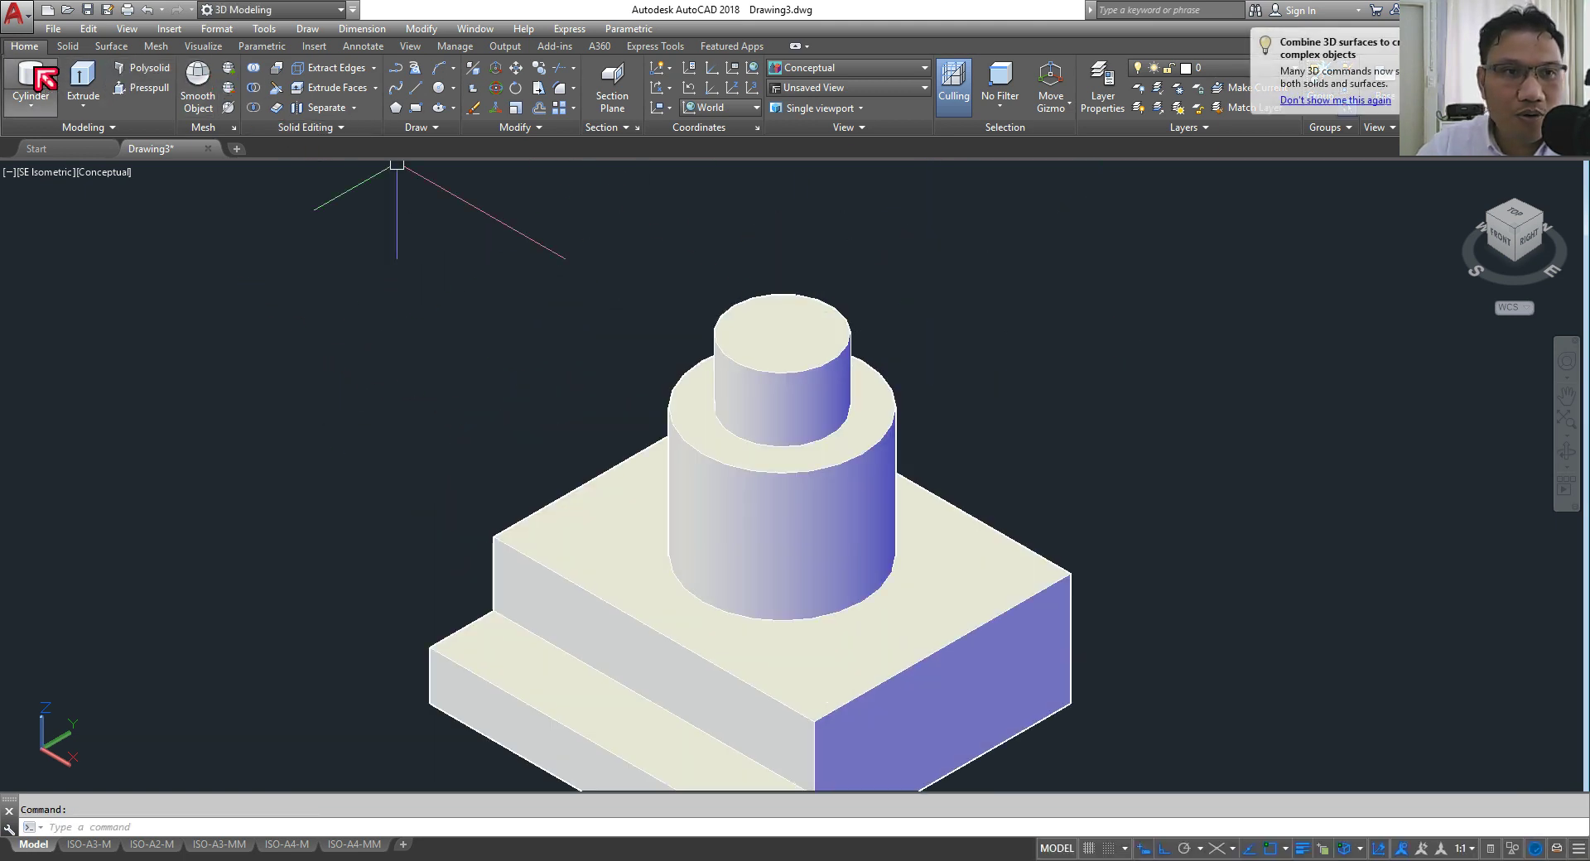
Step: Draw a thin radius 2.5, 35-high cylinder centred on the small cylinder's top
left_click(31, 79)
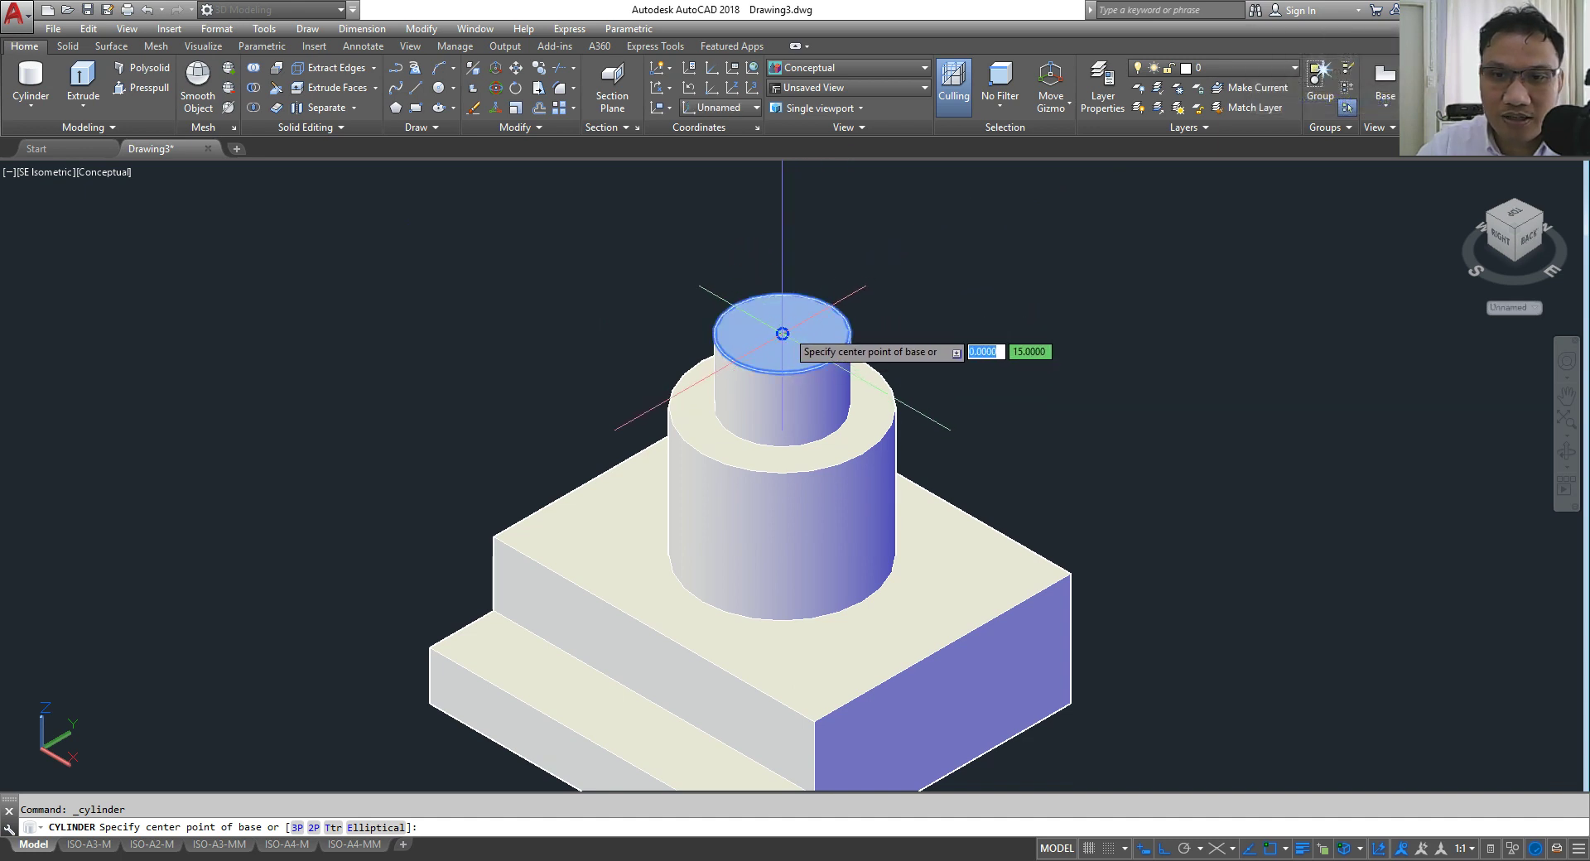
left_click(782, 334)
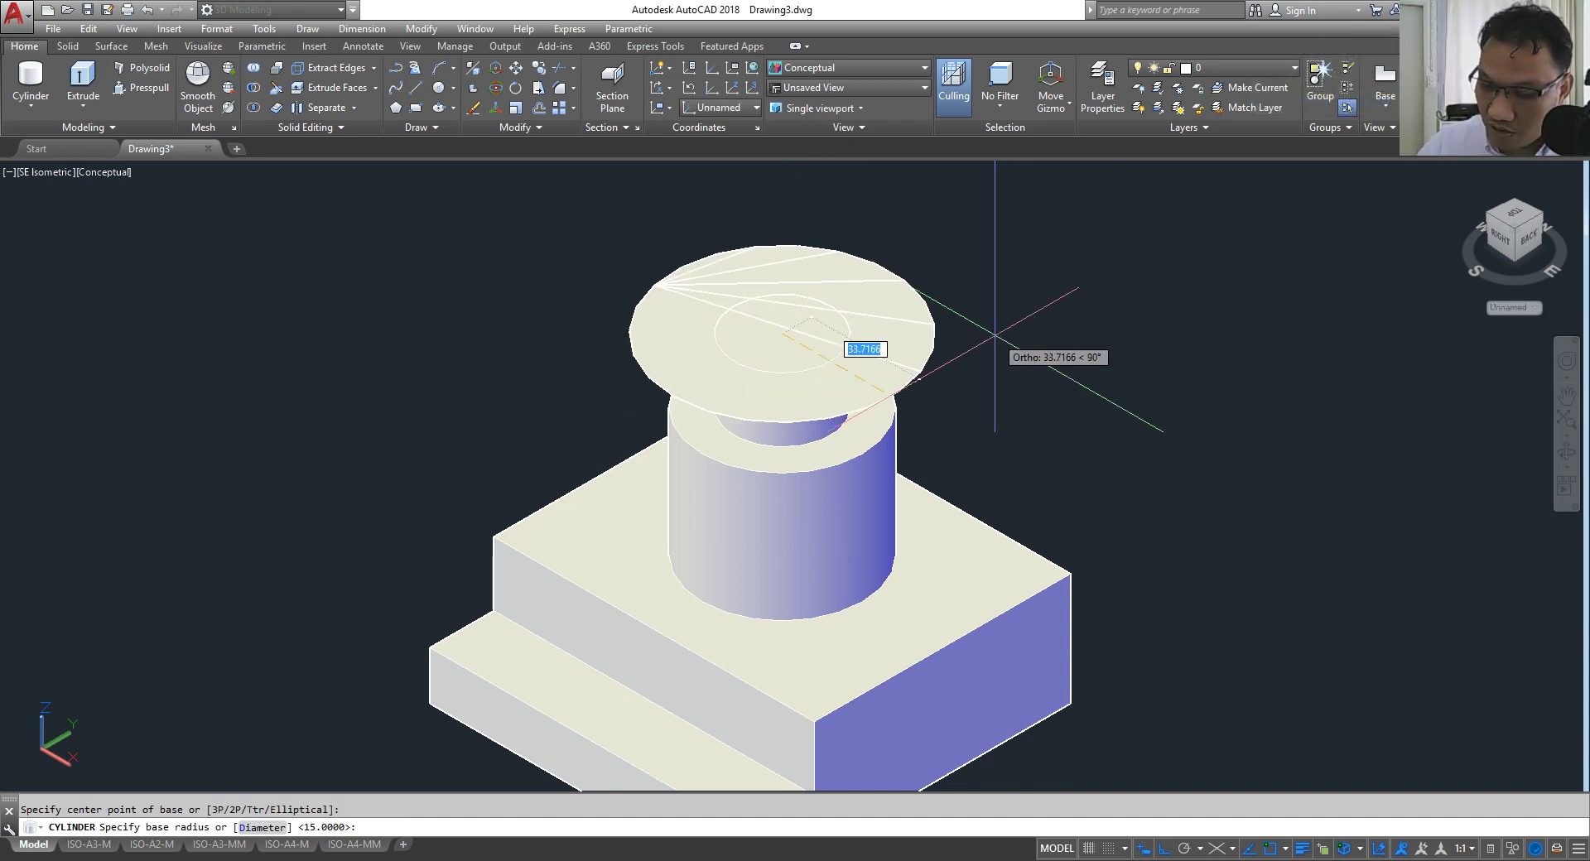
type("2")
key("Return")
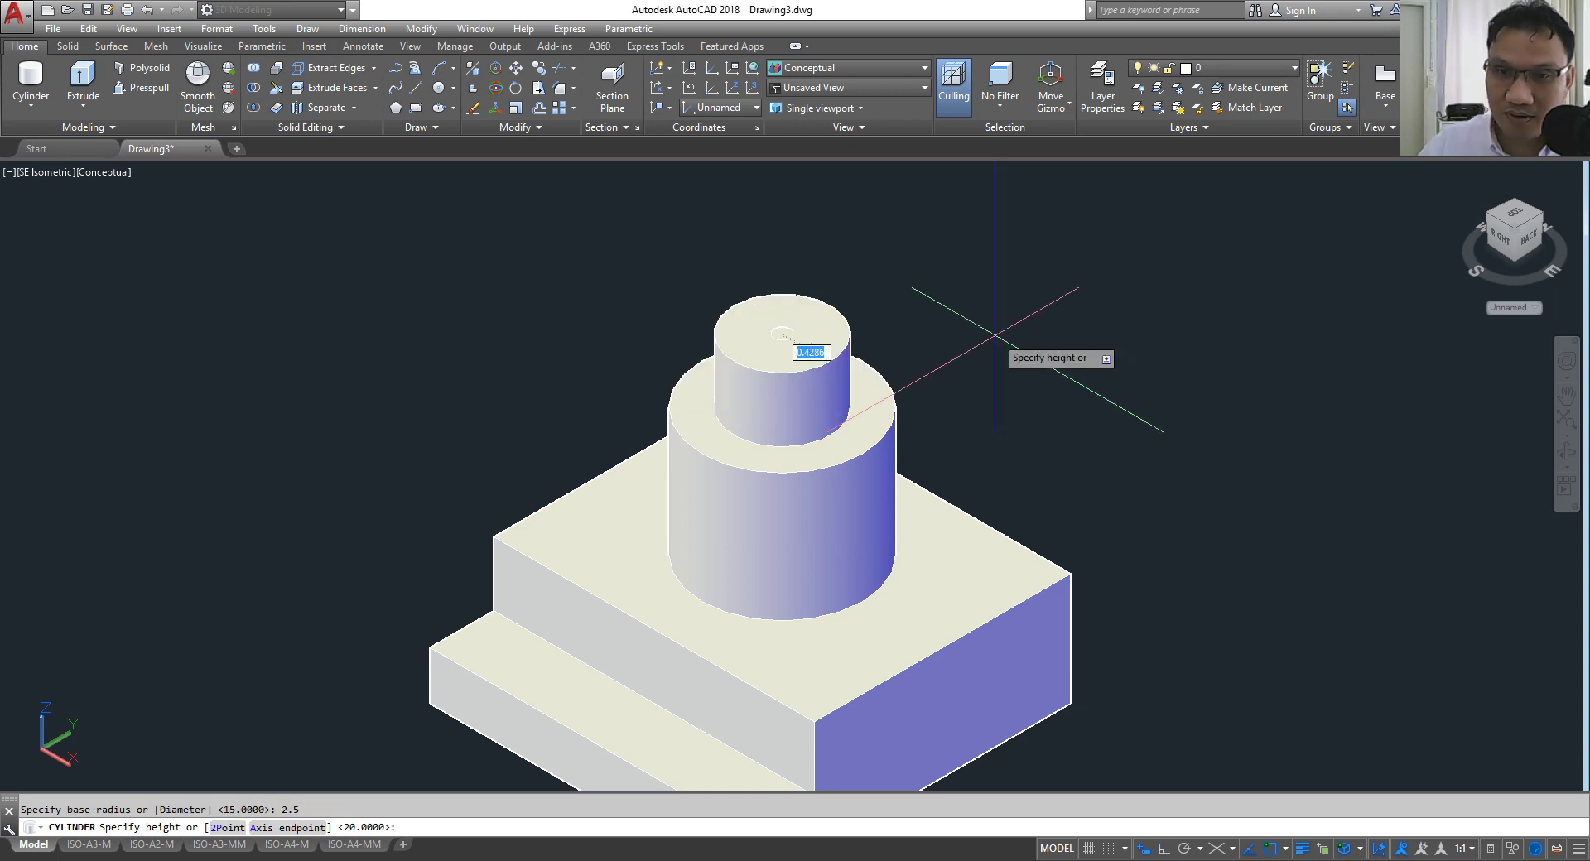
scroll(995, 335, "down", 2)
type("35")
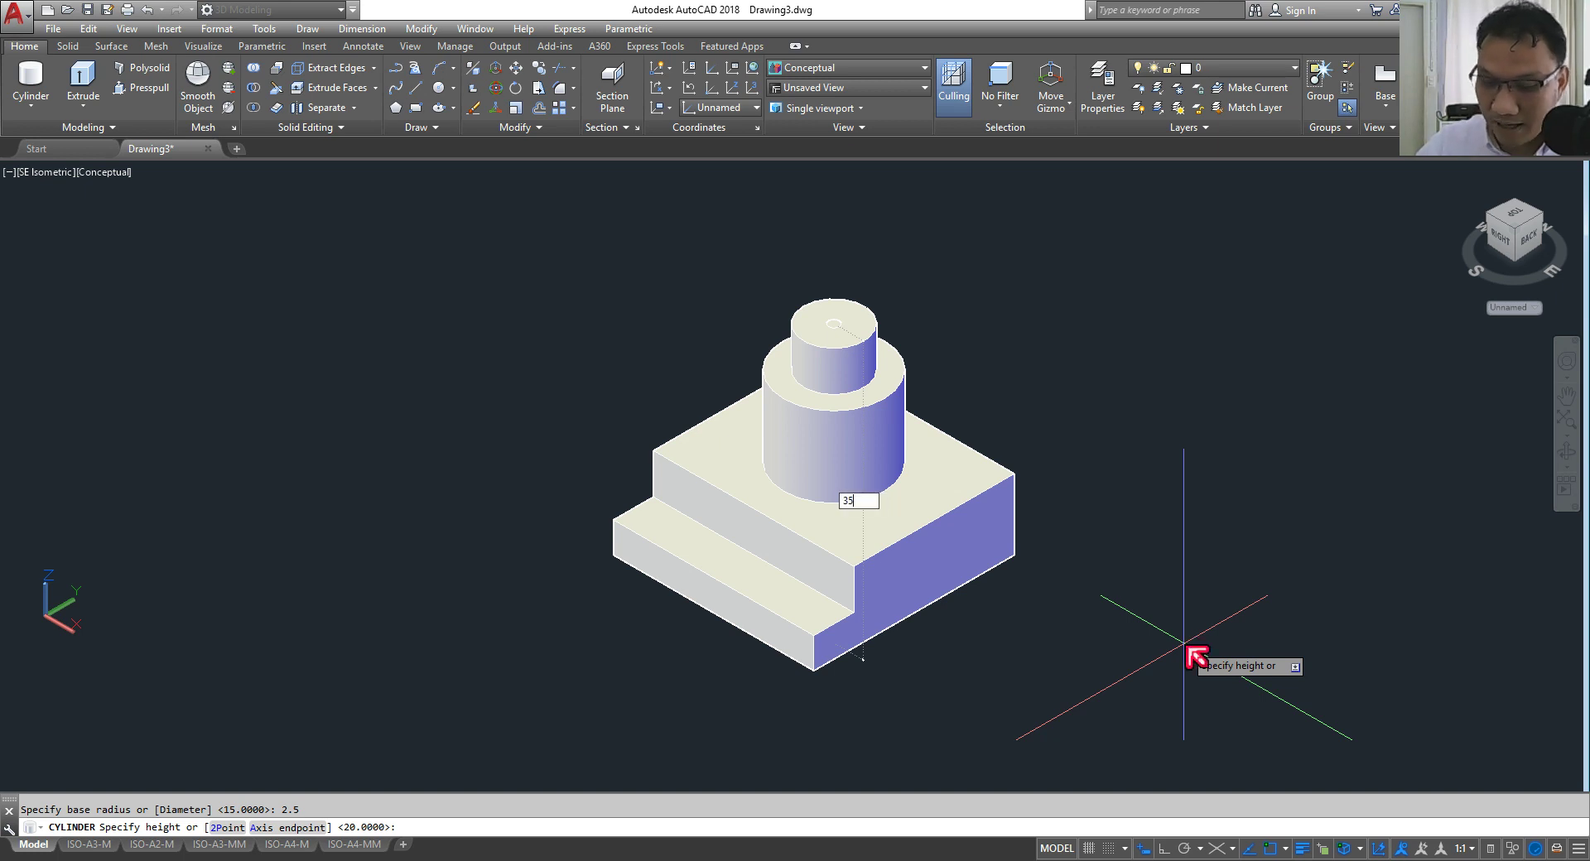
key("Return")
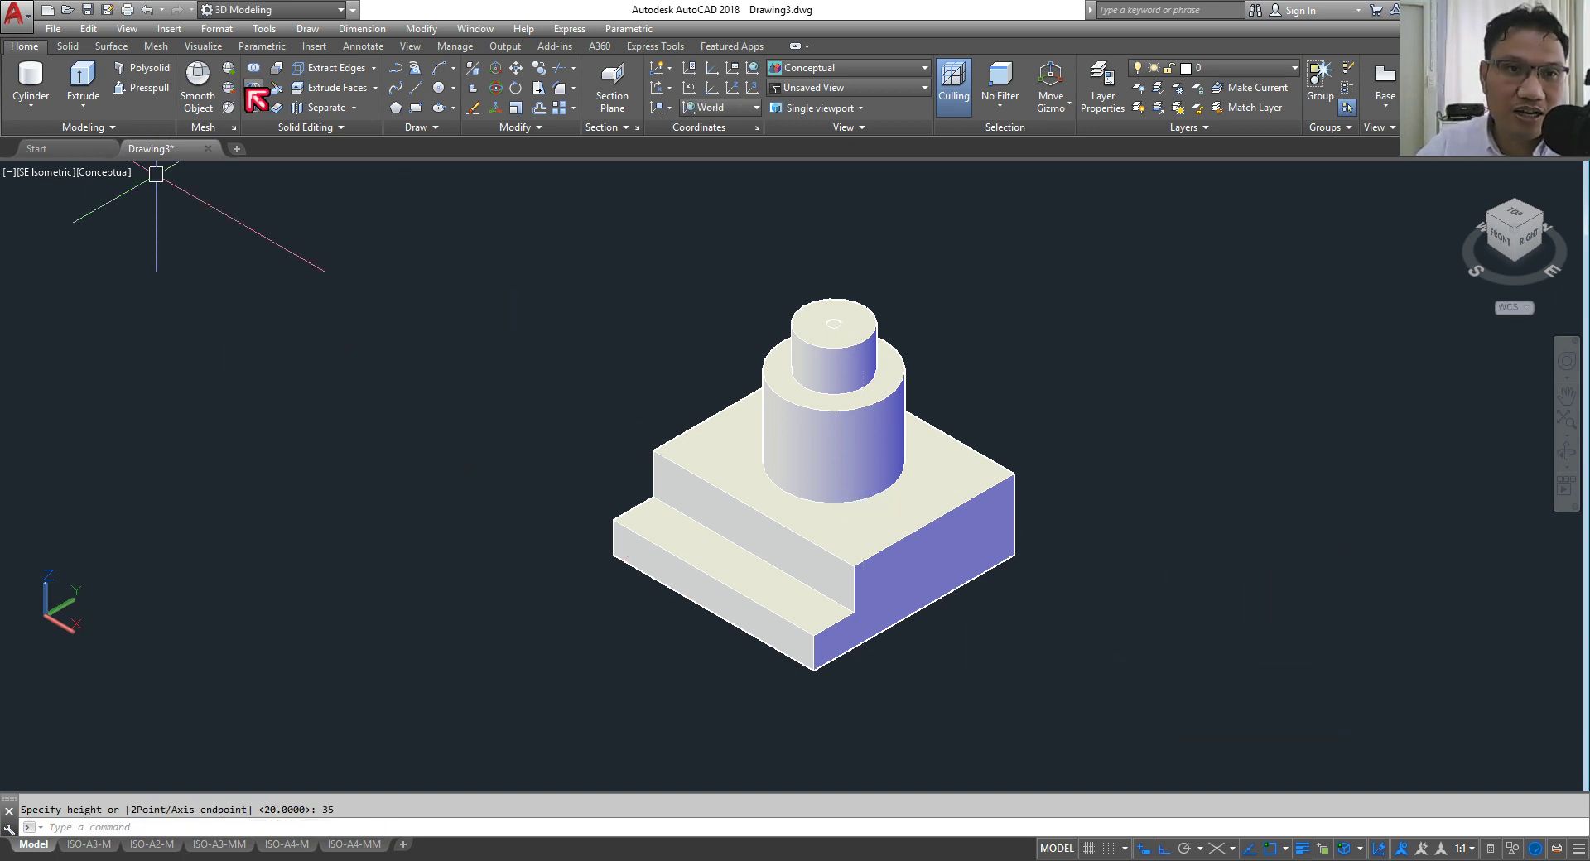
Step: Subtract the thin cylinder from the model to cut a central hole
left_click(253, 89)
scroll(907, 311, "up", 4)
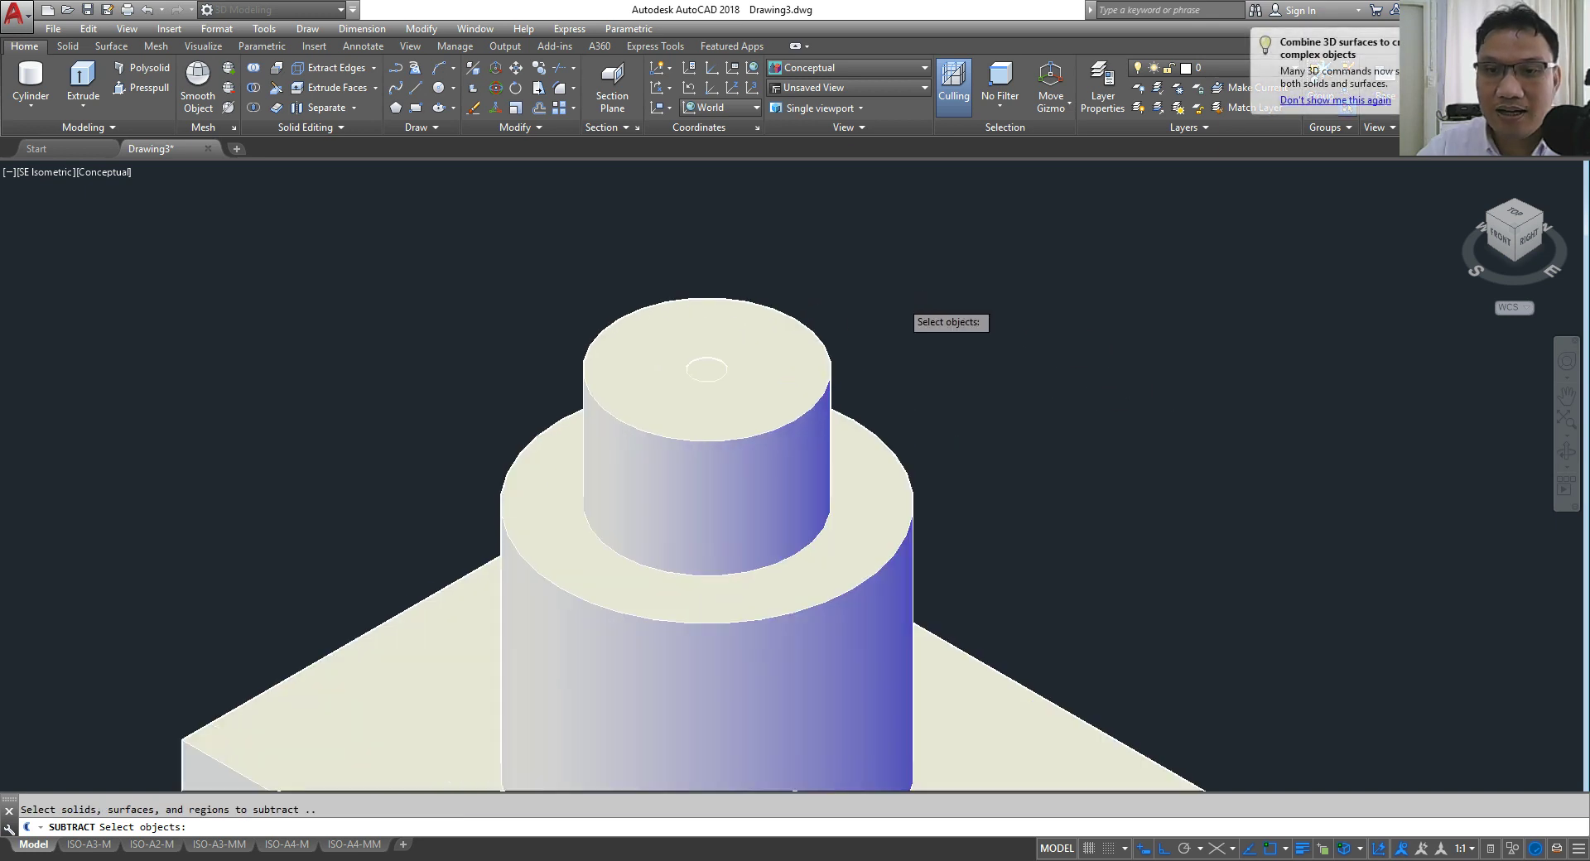
scroll(422, 410, "up", 3)
scroll(580, 439, "up", 3)
scroll(616, 472, "up", 2)
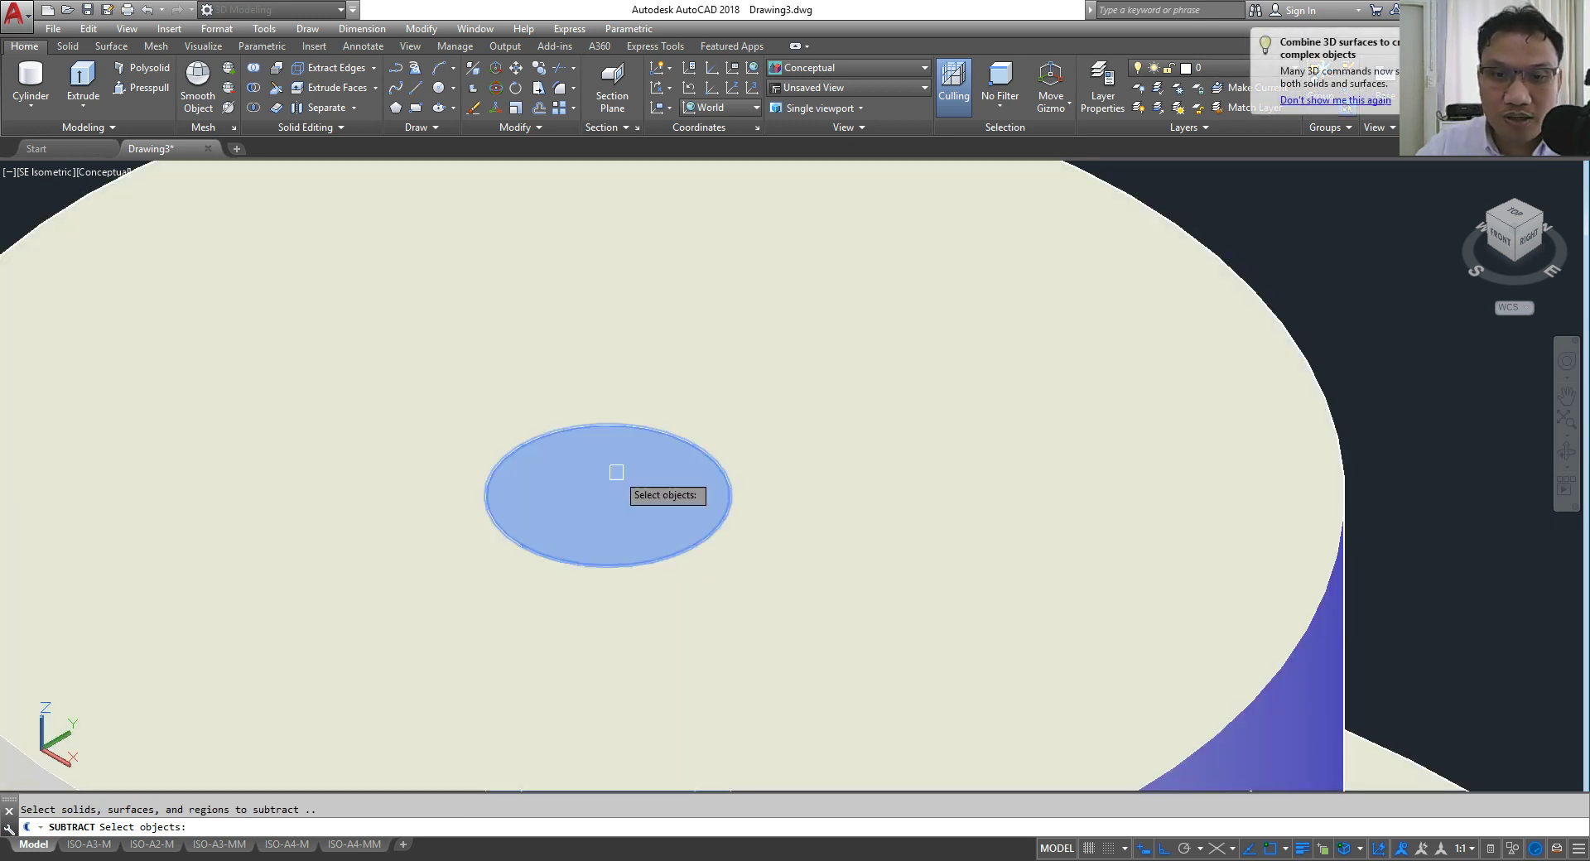
key("Return")
scroll(700, 431, "down", 8)
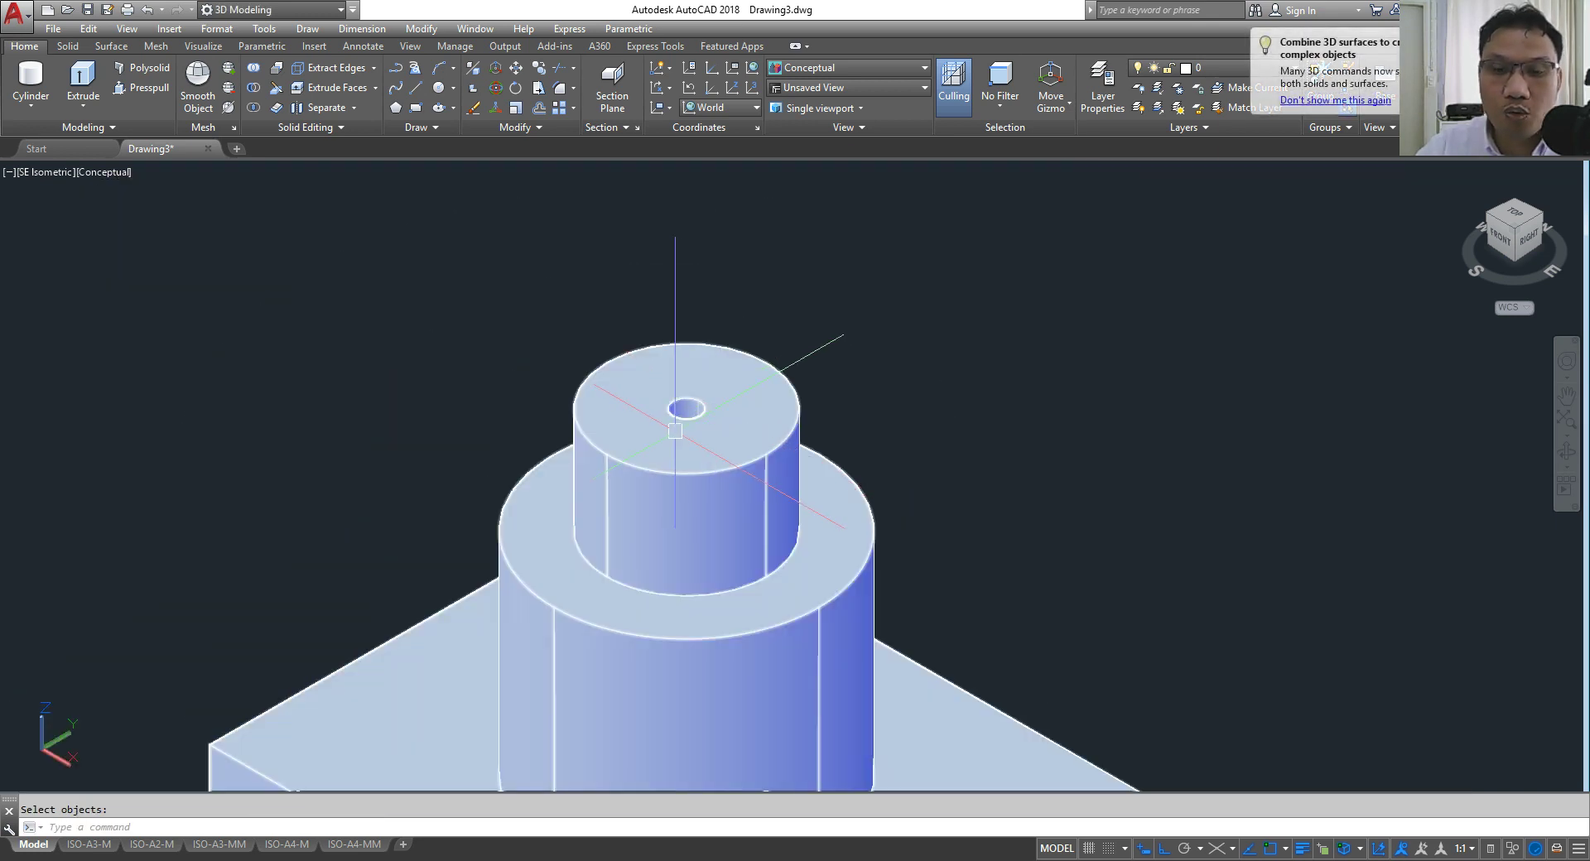
scroll(675, 431, "down", 1)
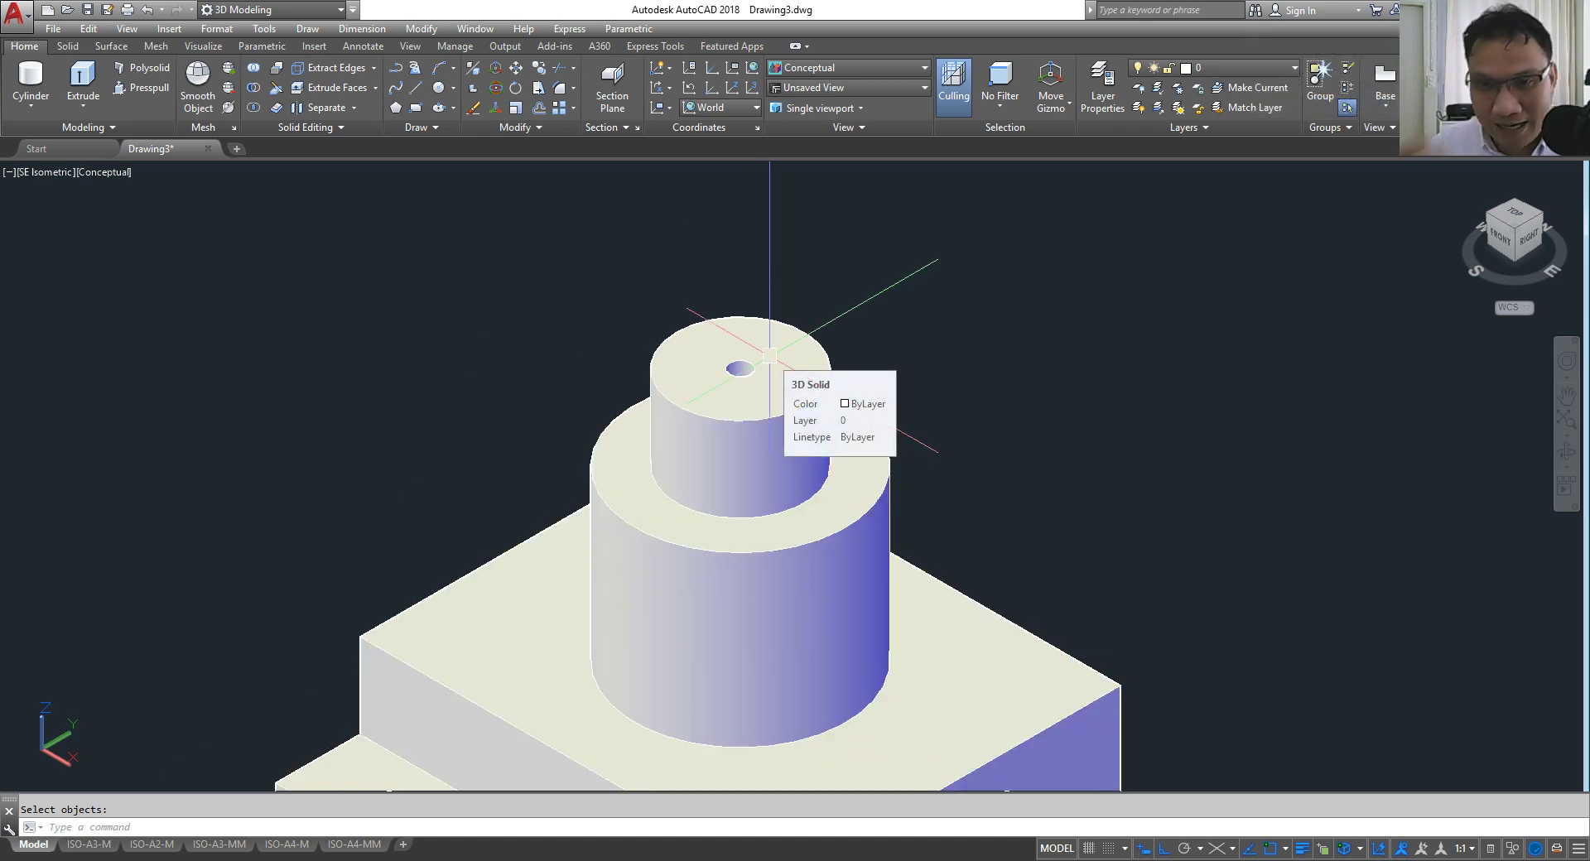
scroll(743, 381, "down", 5)
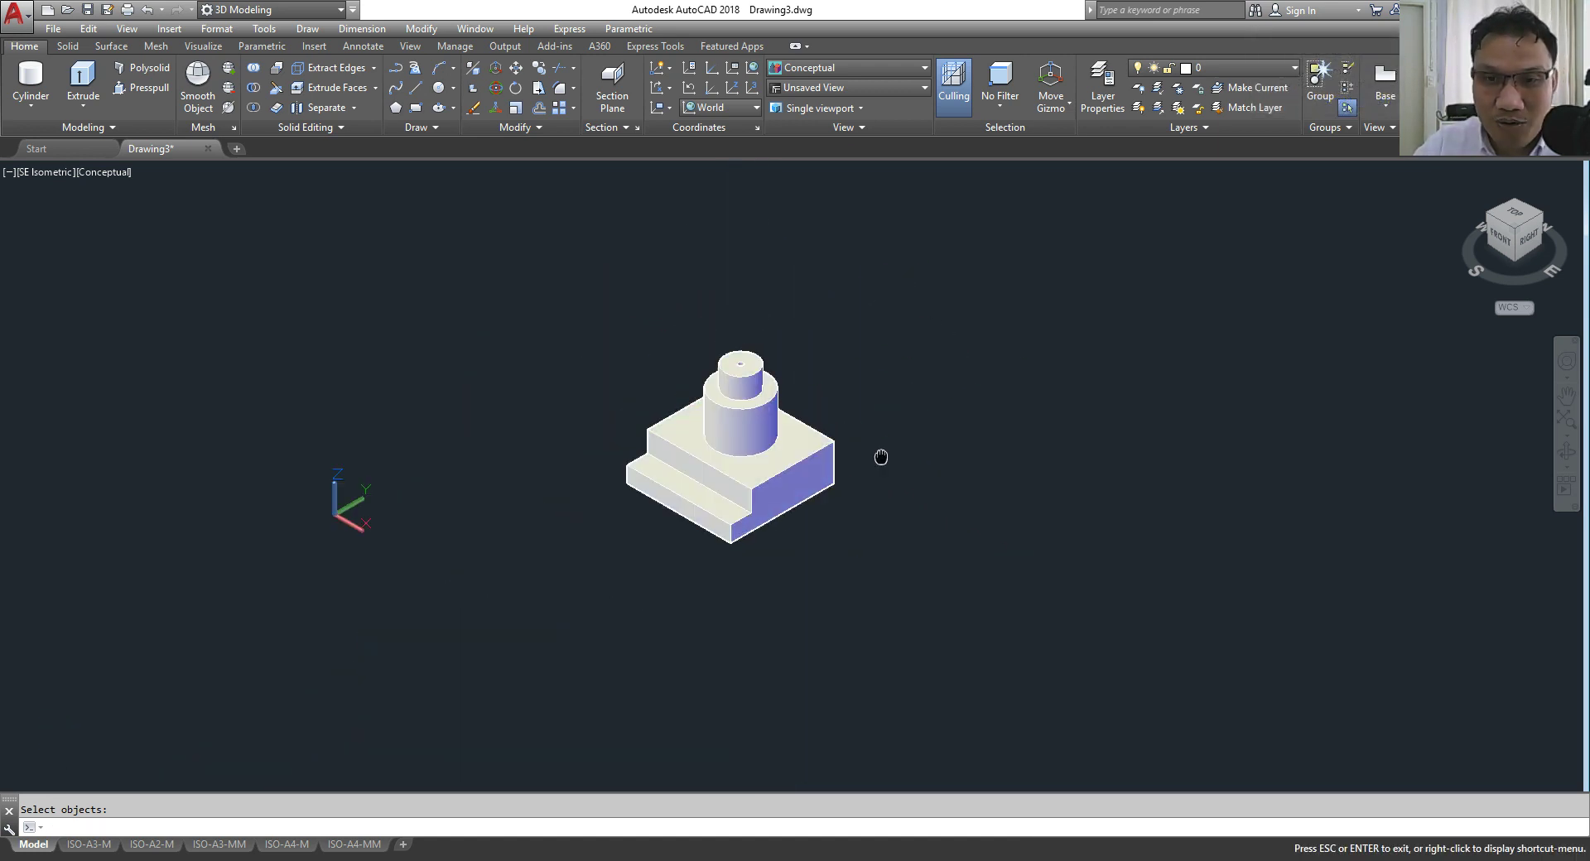
Step: Pan and zoom to bring the block's front step edges up close
middle_click_drag(880, 454, 827, 440)
scroll(820, 435, "up", 2)
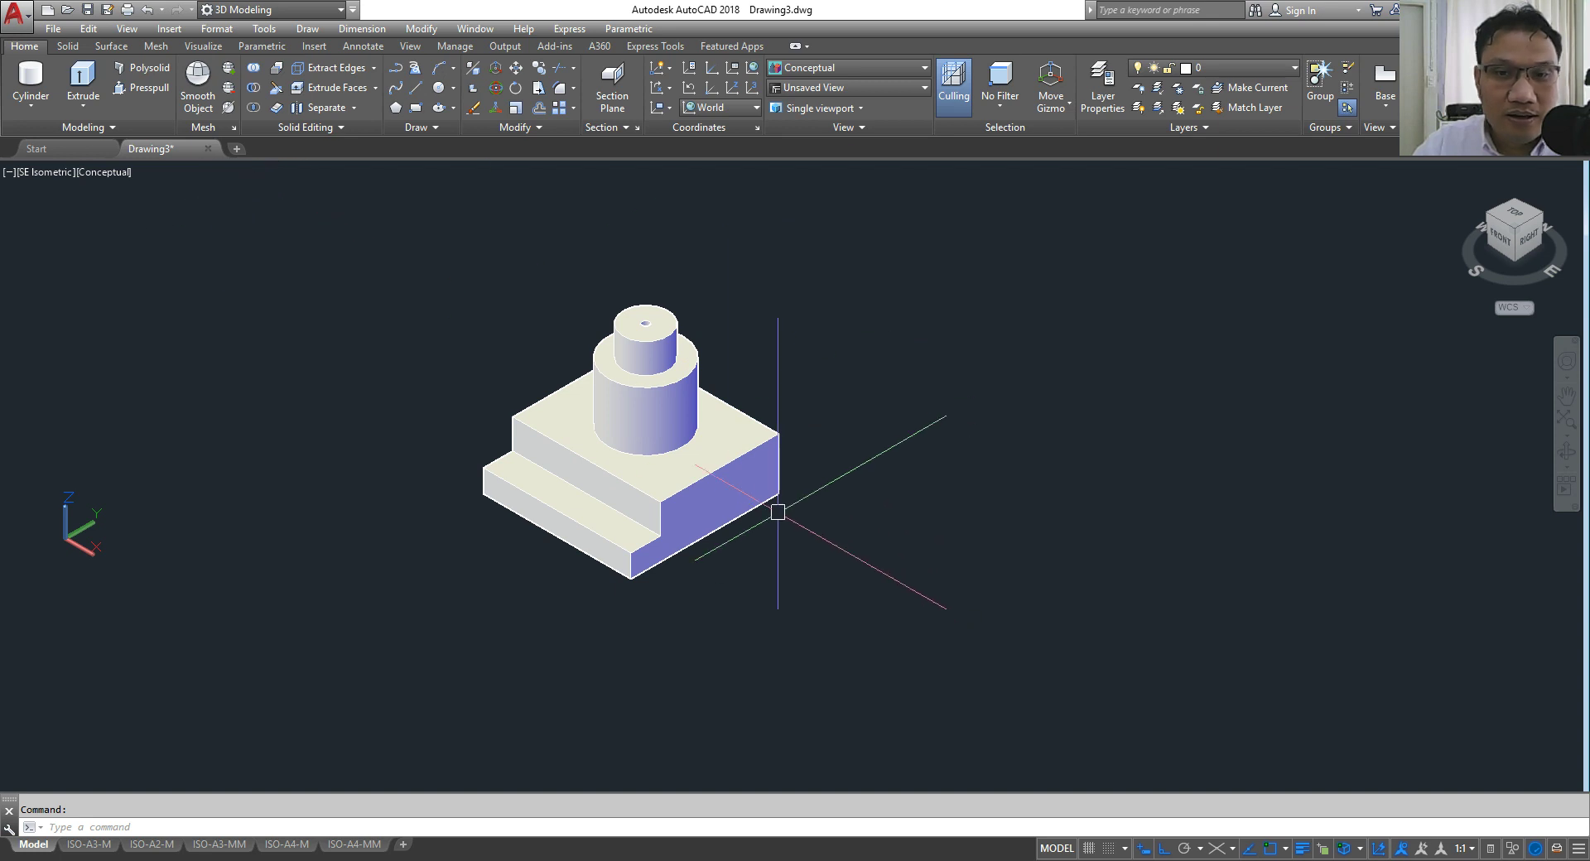
scroll(675, 621, "up", 3)
middle_click_drag(663, 657, 811, 456)
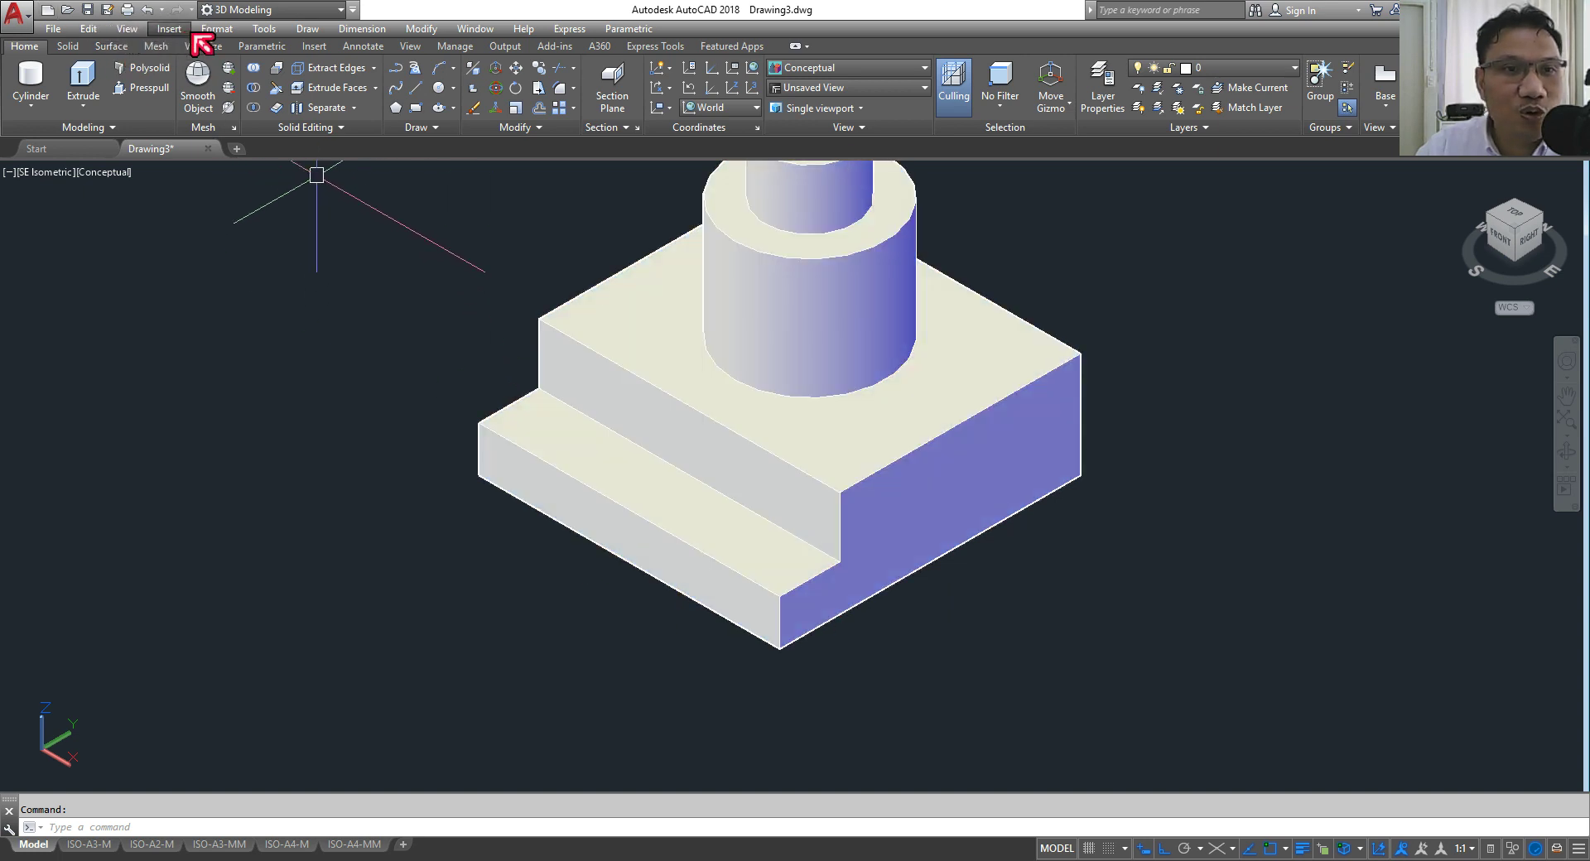
Step: Fillet the upper and lower front step edges with radius 5
left_click(68, 46)
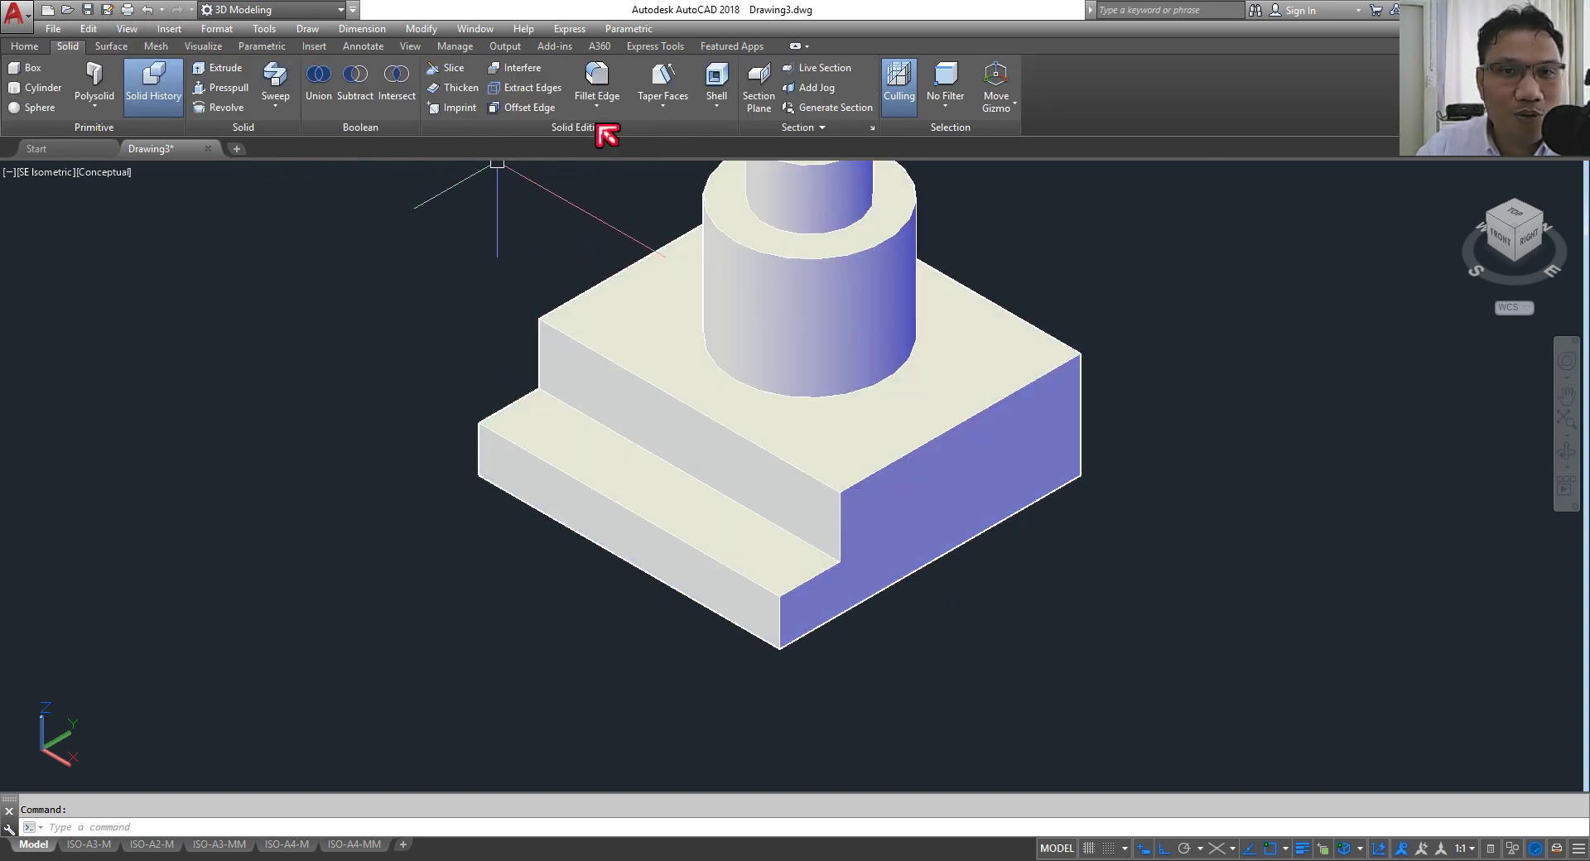
left_click(607, 76)
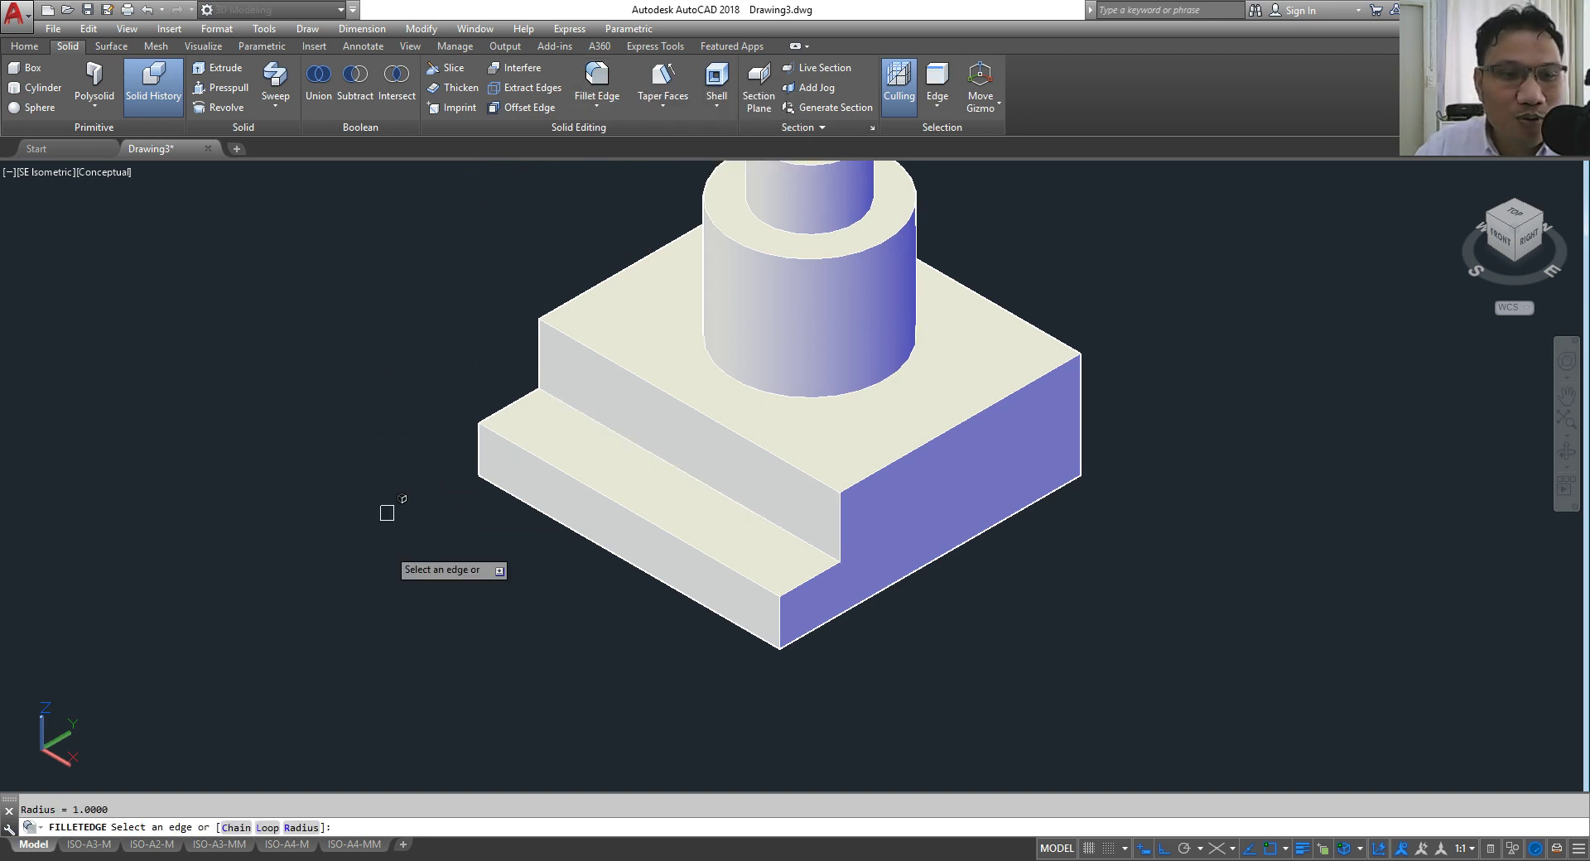
left_click(307, 828)
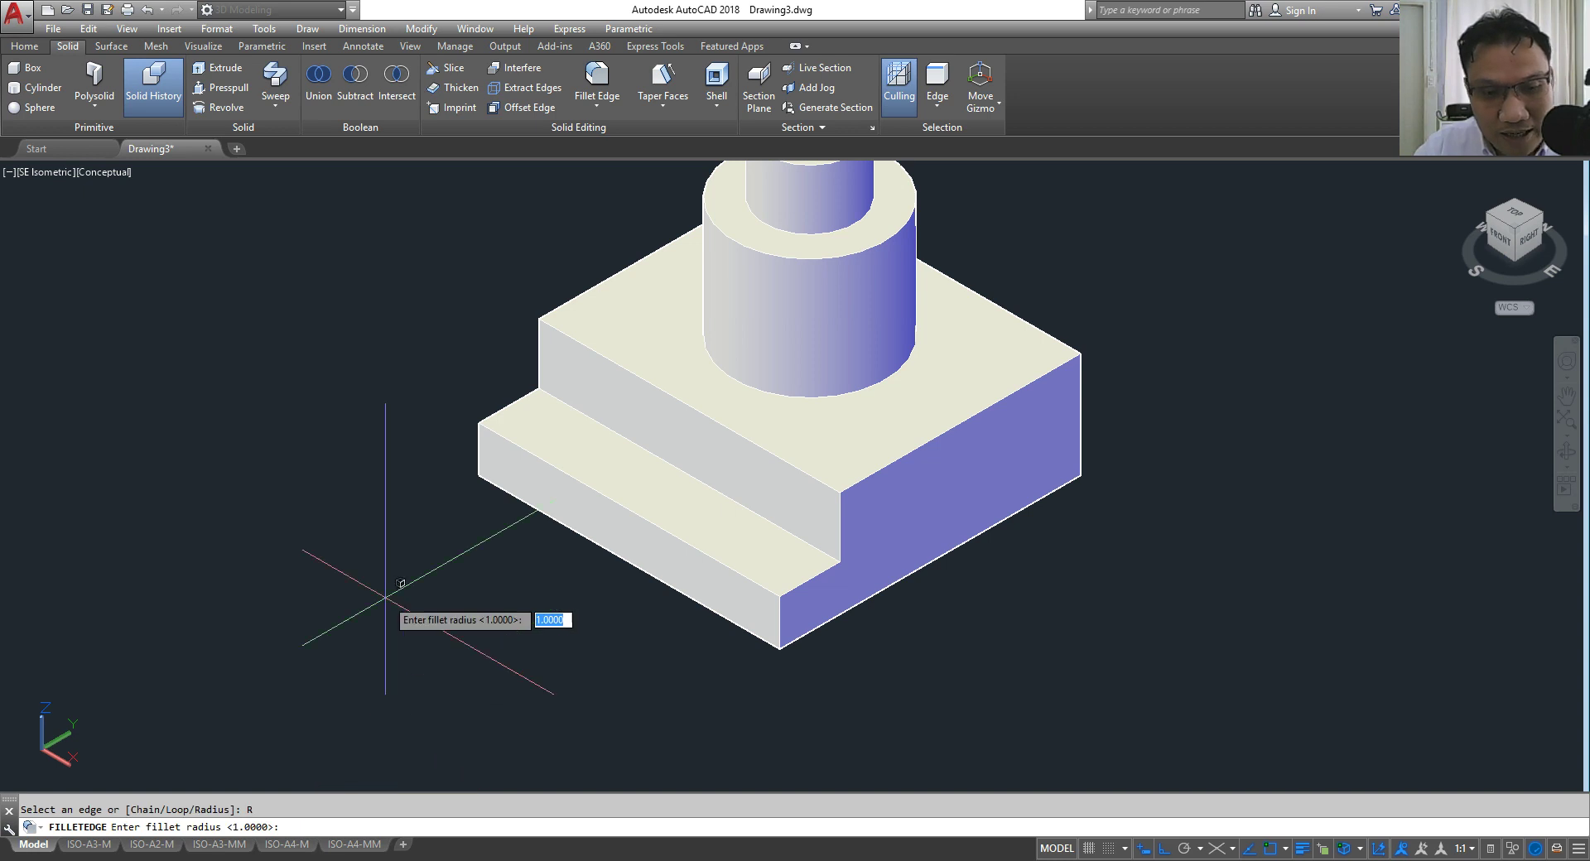
type("5")
key("Return")
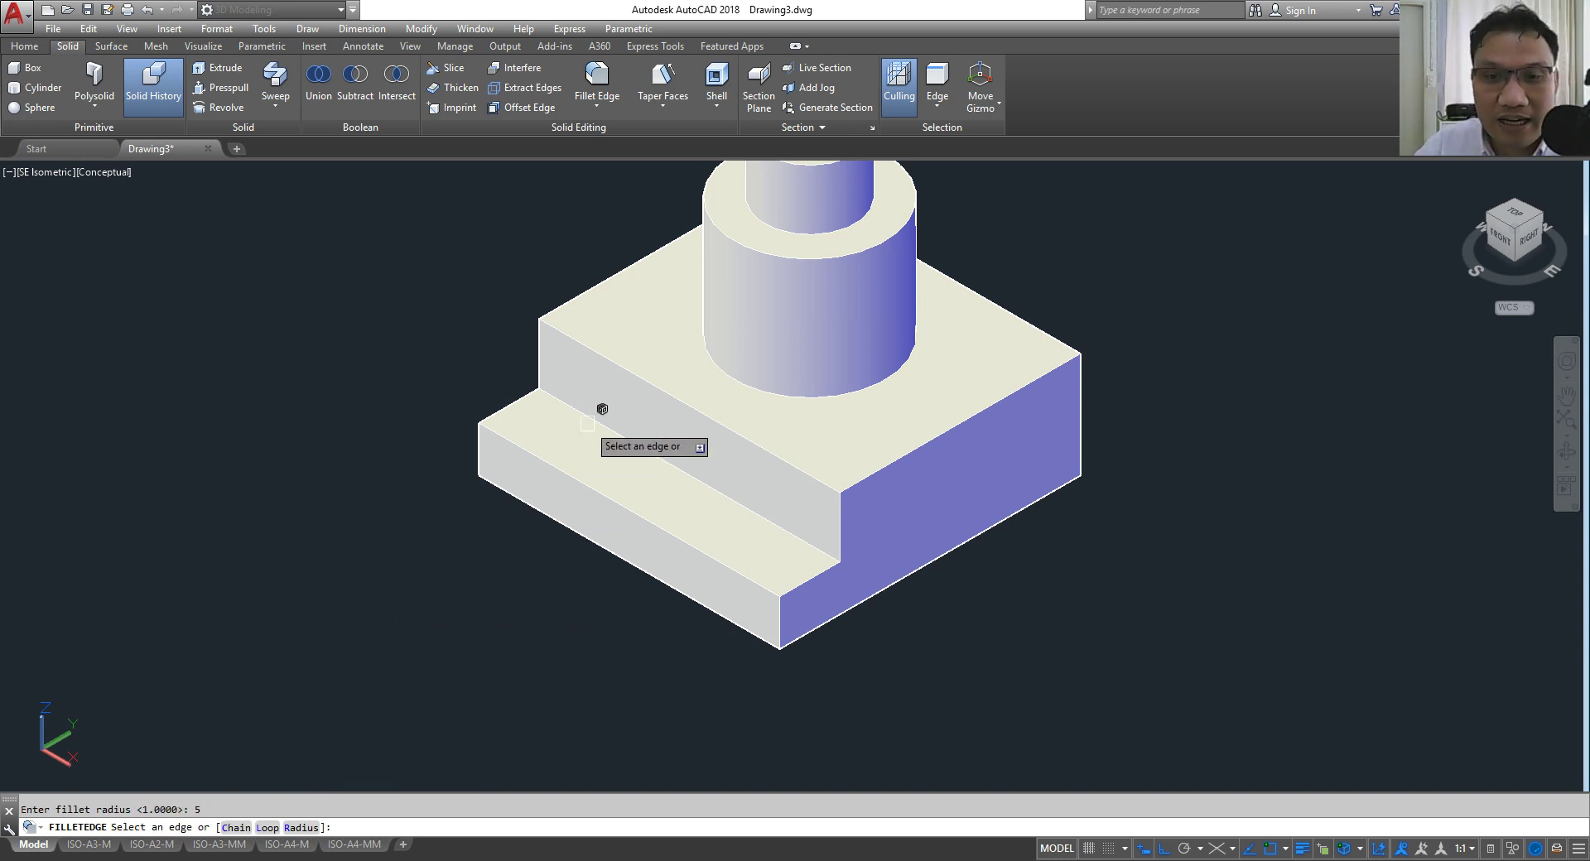
left_click(670, 395)
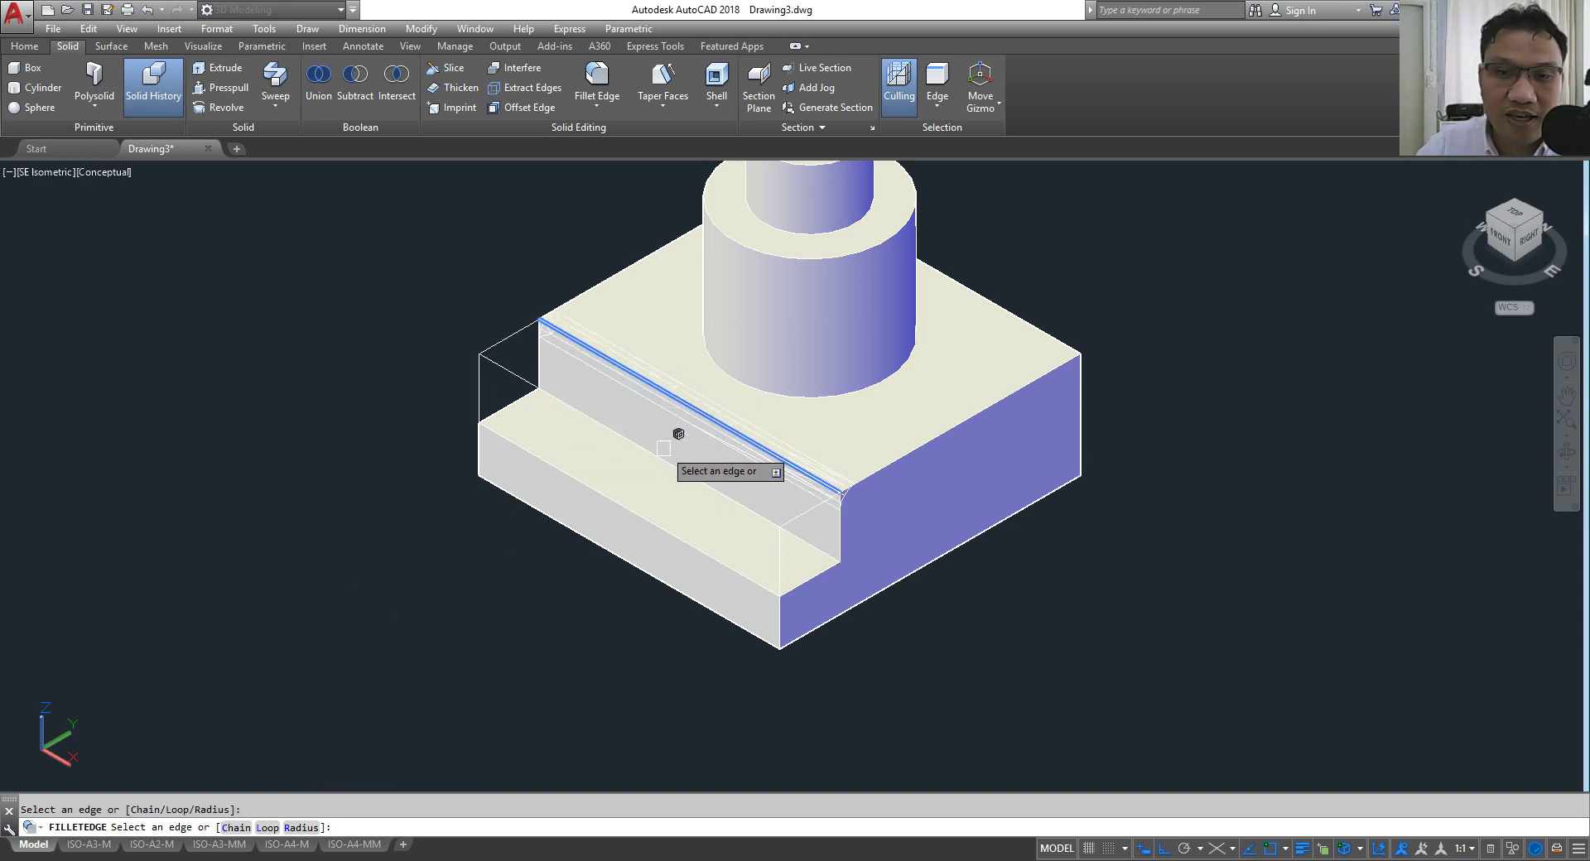
left_click(642, 517)
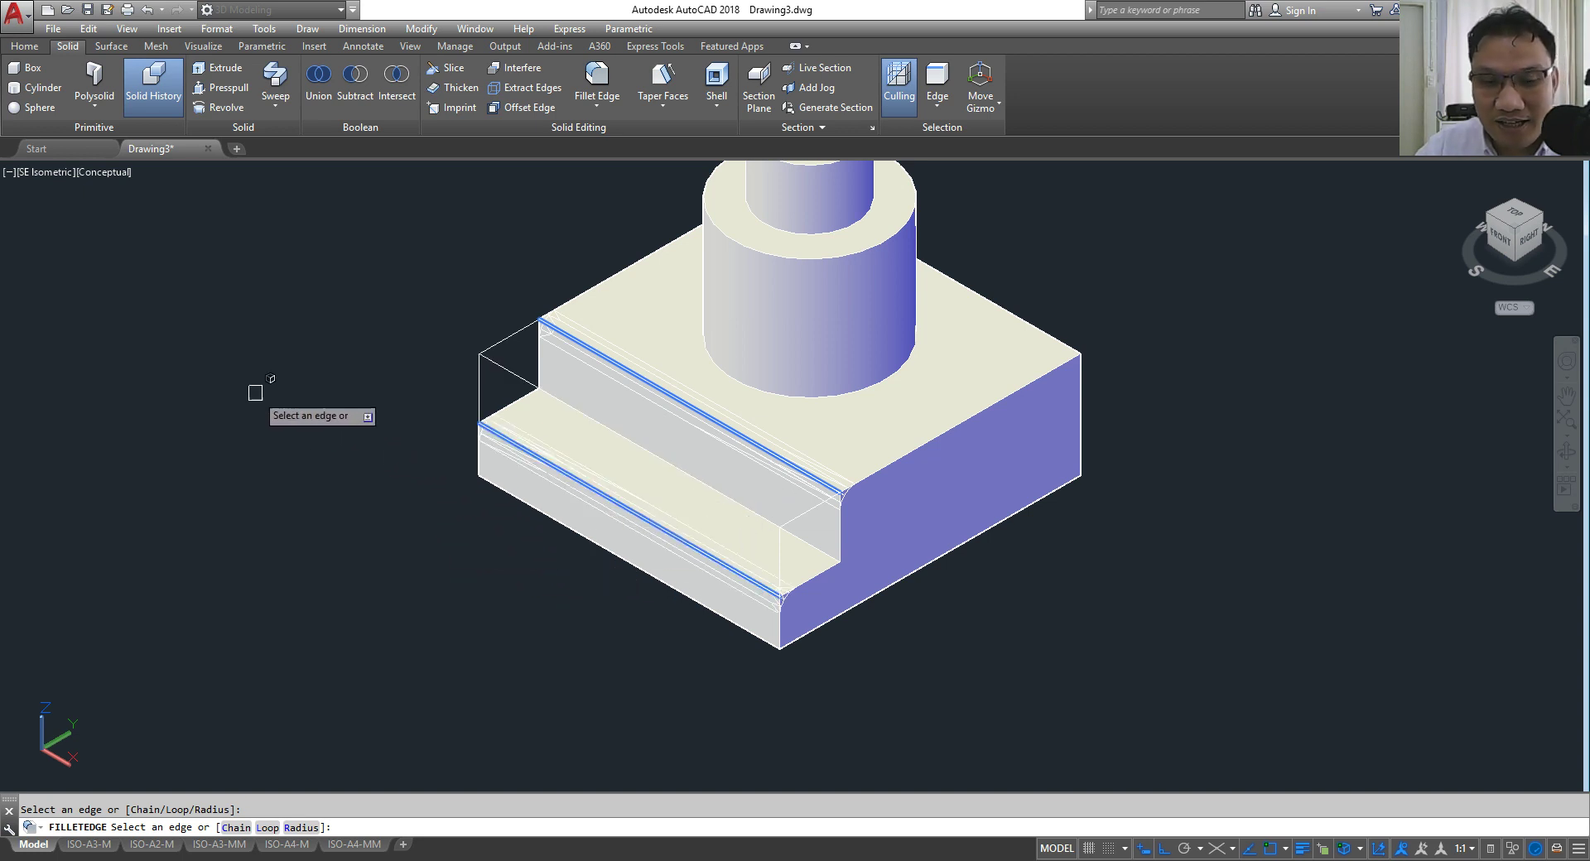
right_click(256, 348)
left_click(323, 362)
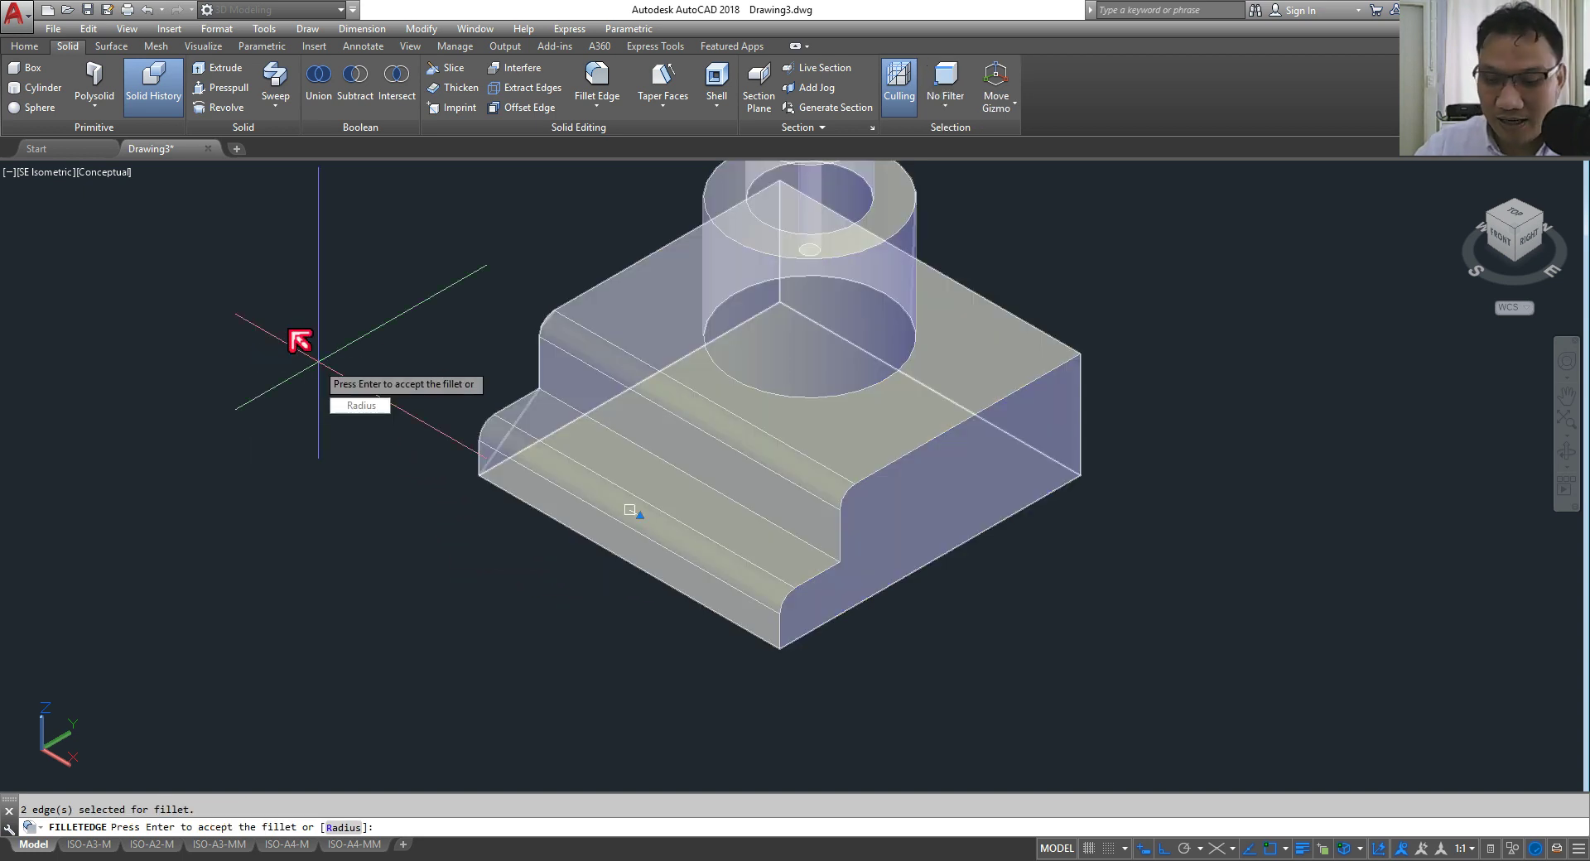
key("Return")
key("Return")
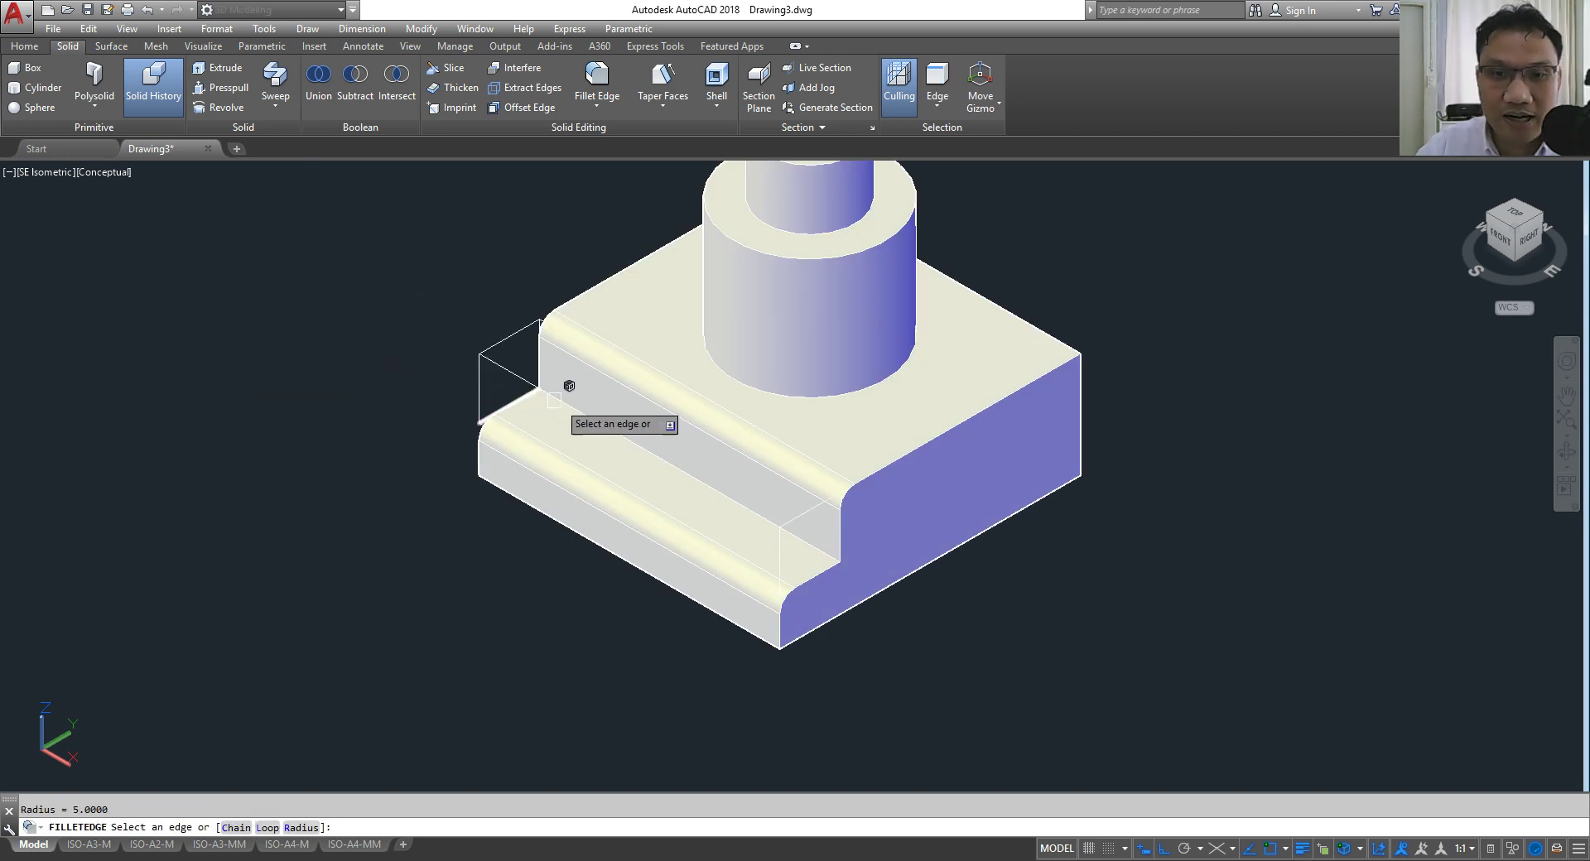
Step: Round the inner corner edge of the step with a radius 5 fillet as well
left_click(631, 417)
right_click(1181, 360)
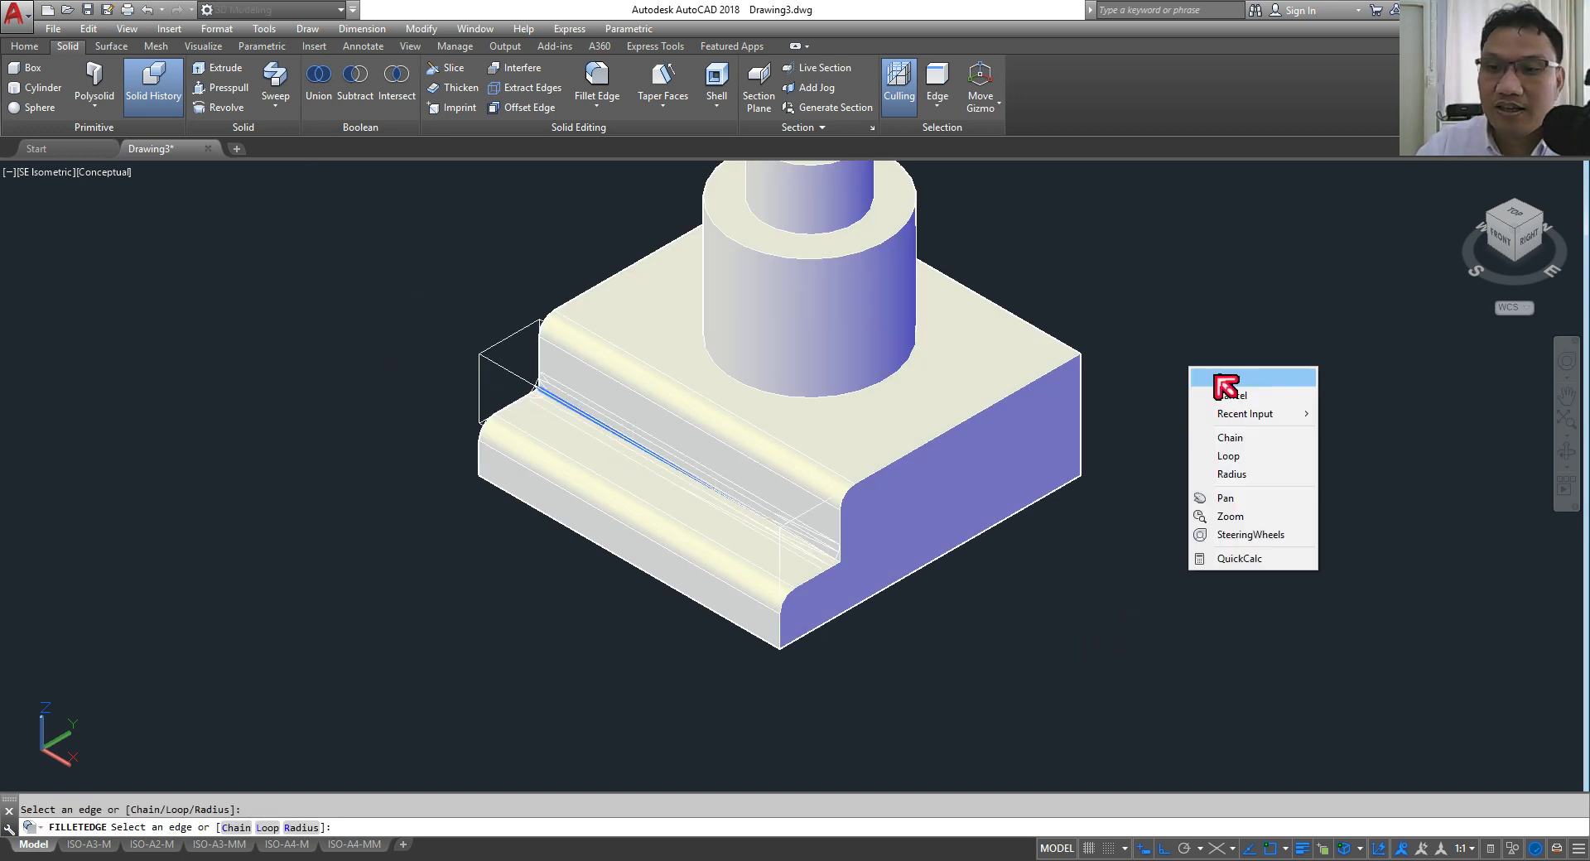
left_click(1209, 375)
key("Return")
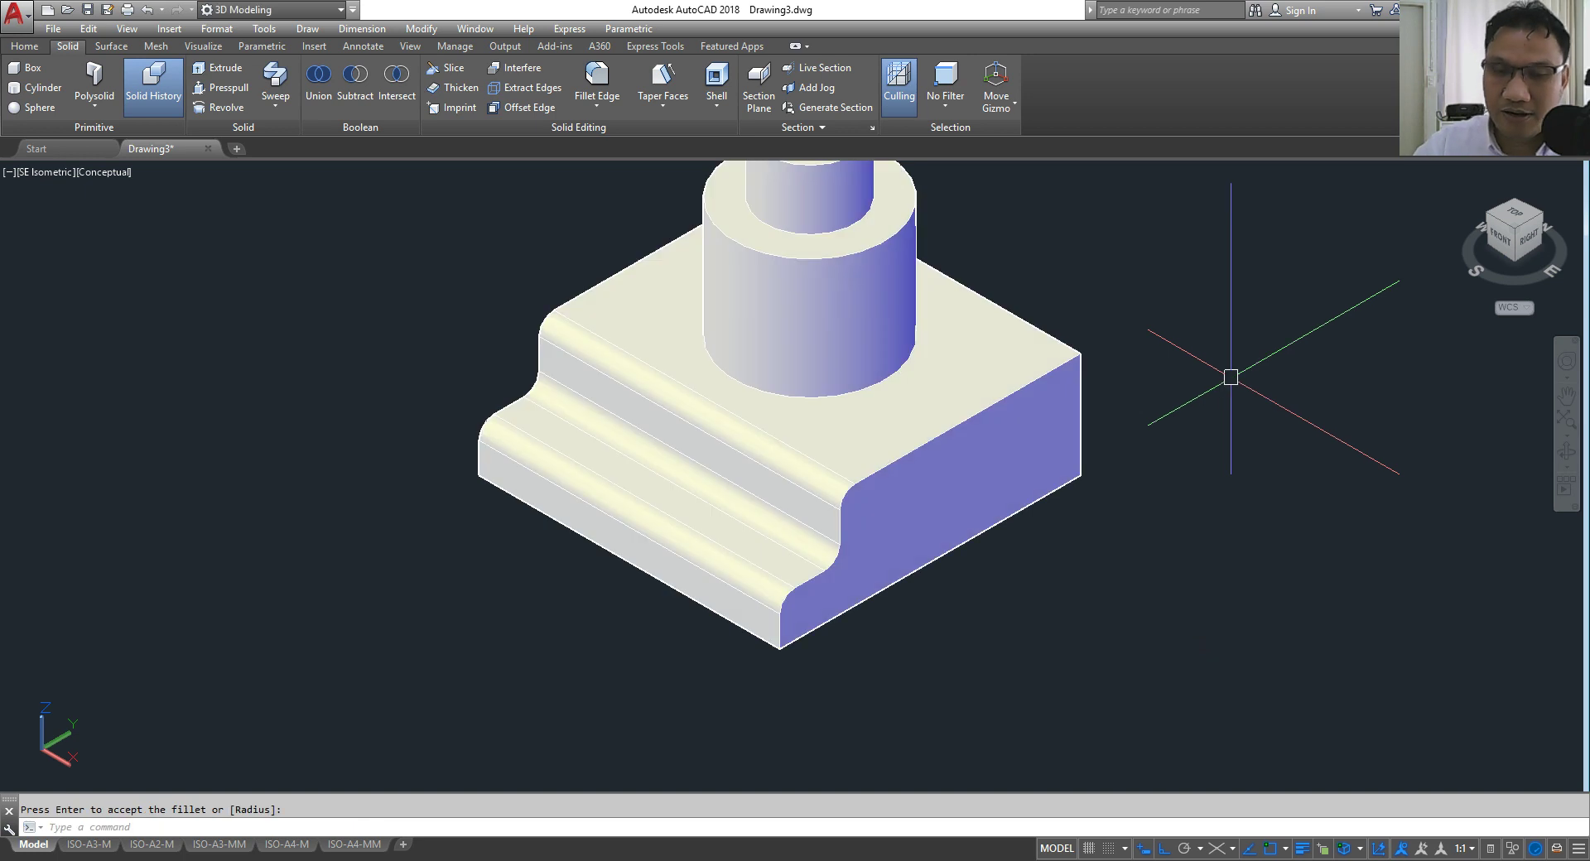
scroll(702, 472, "down", 3)
scroll(772, 445, "up", 2)
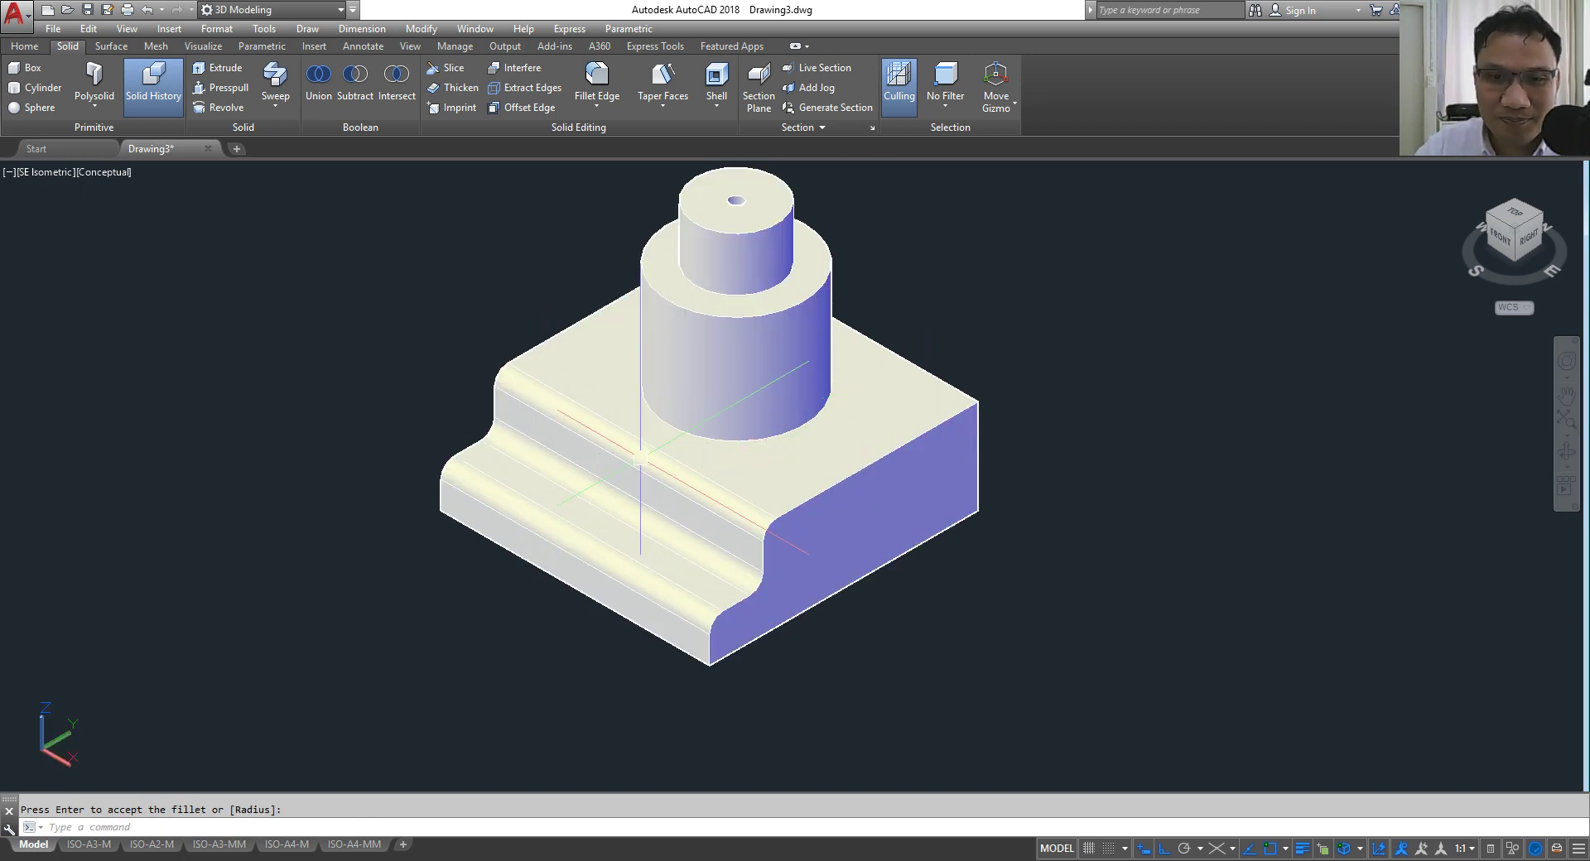
scroll(773, 444, "down", 2)
key("Return")
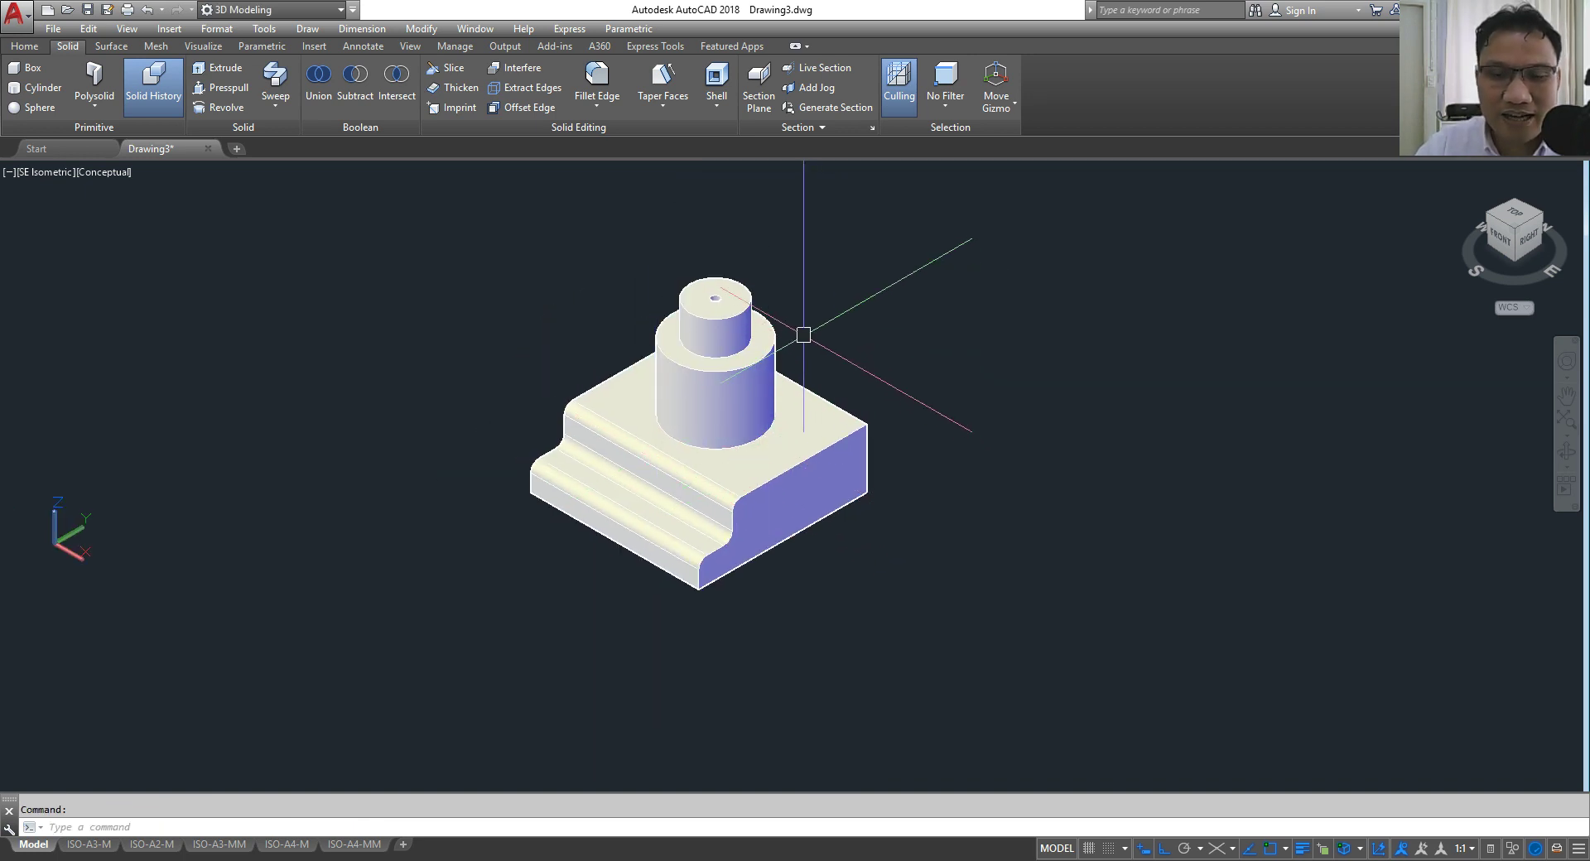
scroll(800, 328, "up", 2)
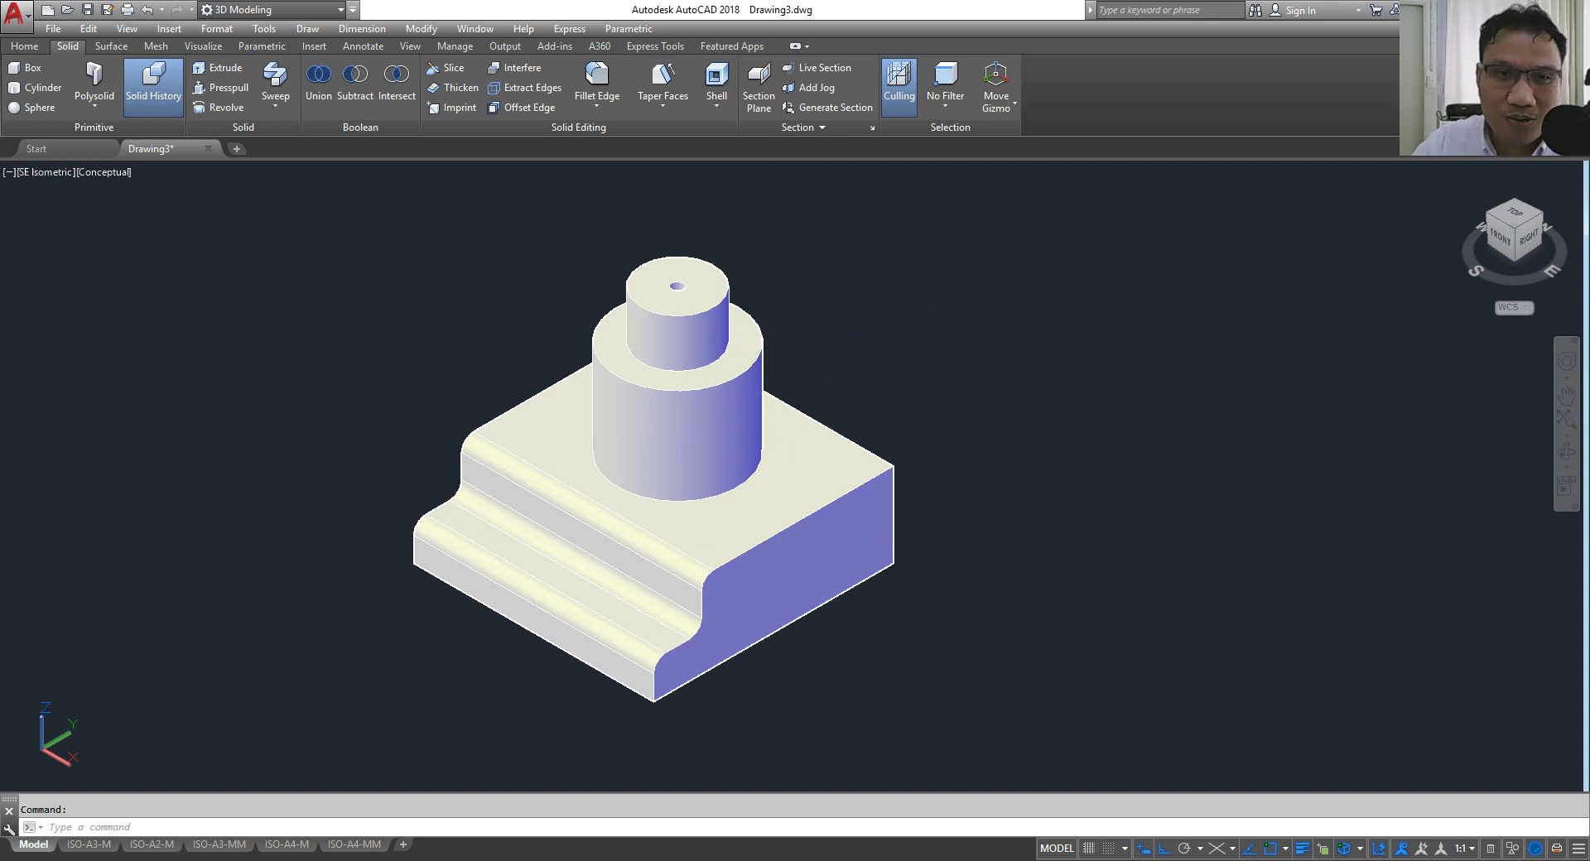
middle_click_drag(791, 346, 696, 336)
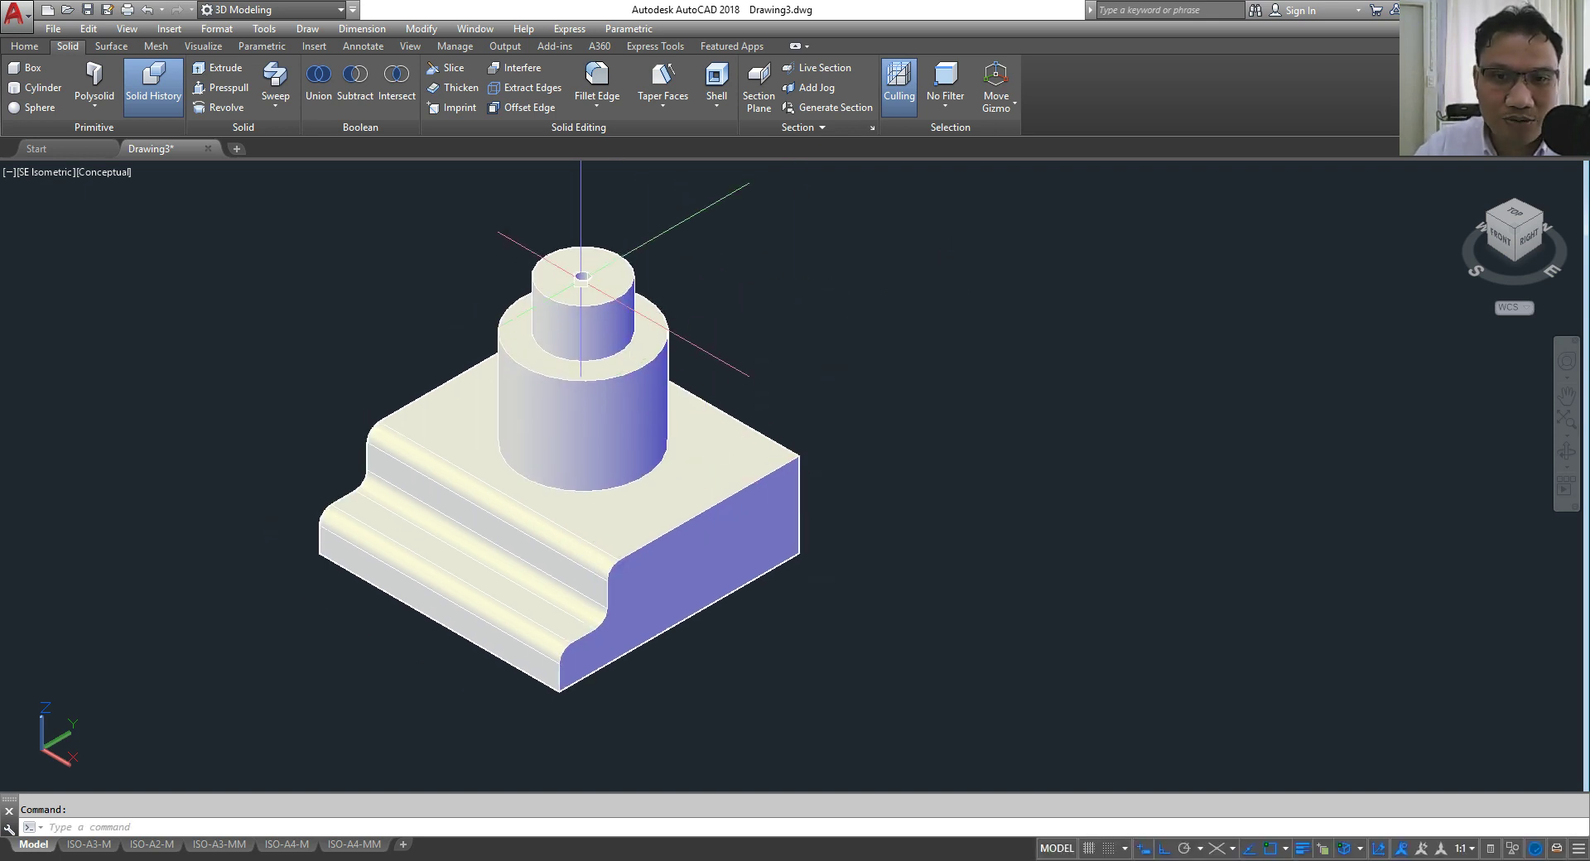
left_click(22, 47)
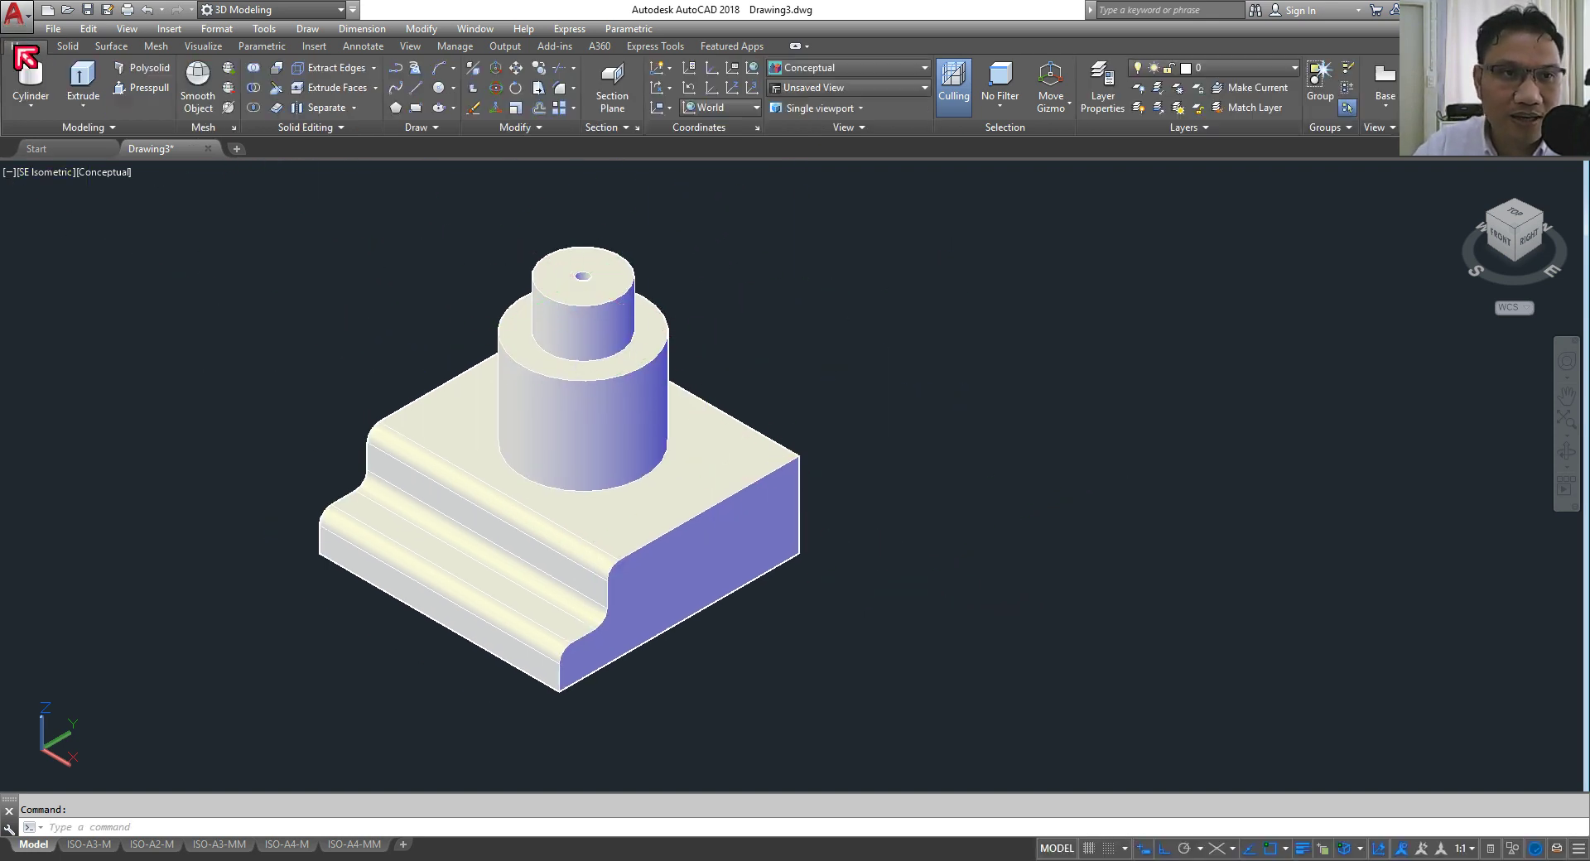
Step: Copy the filleted block to a position beside the original
scroll(480, 414, "down", 2)
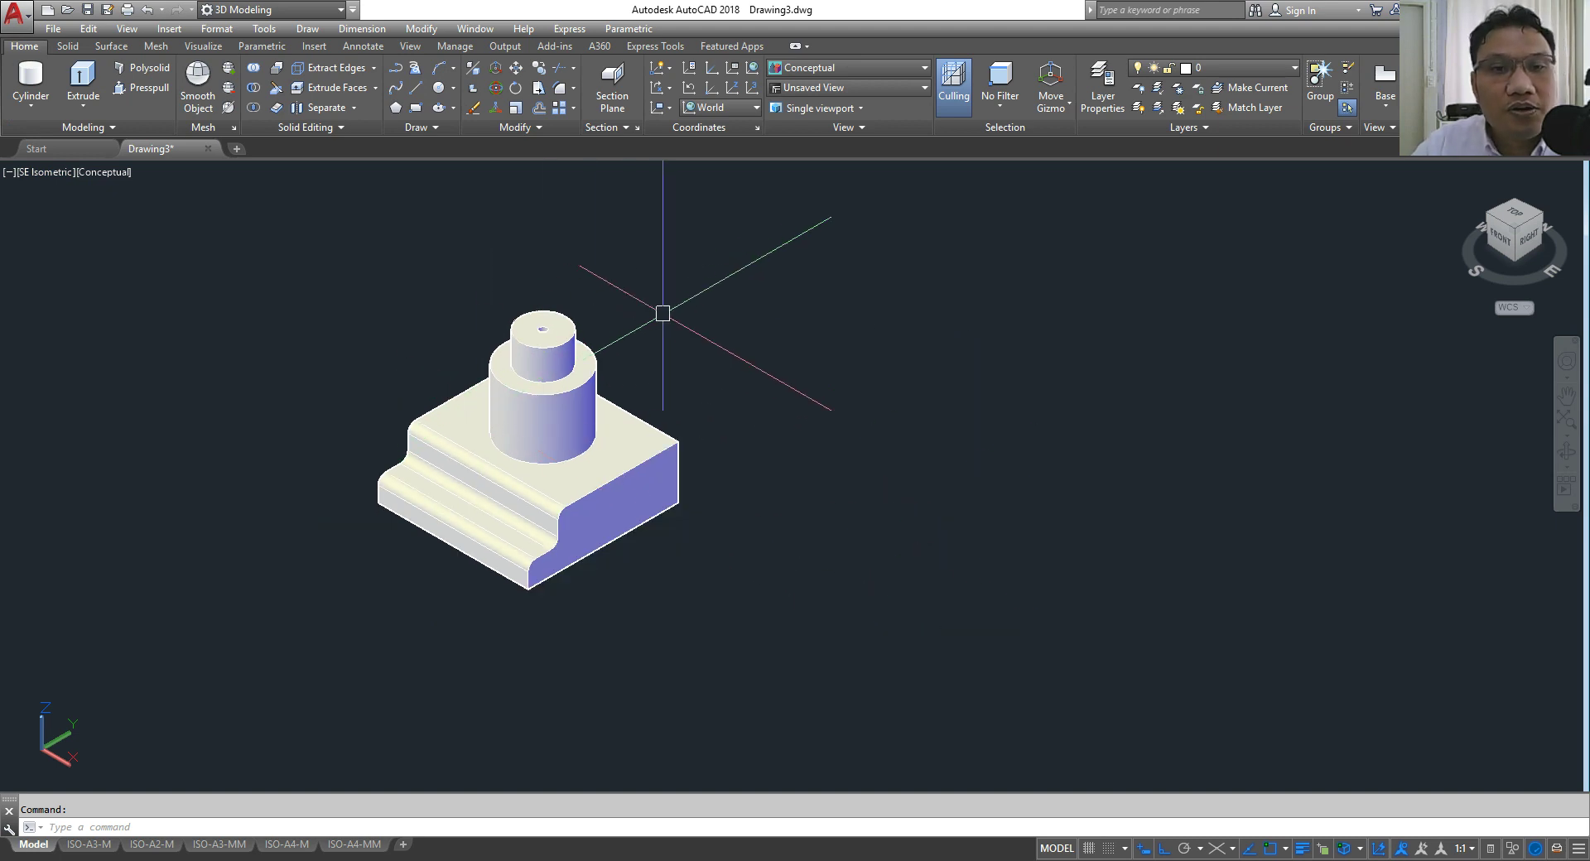
left_click(745, 277)
left_click(337, 604)
left_click(549, 58)
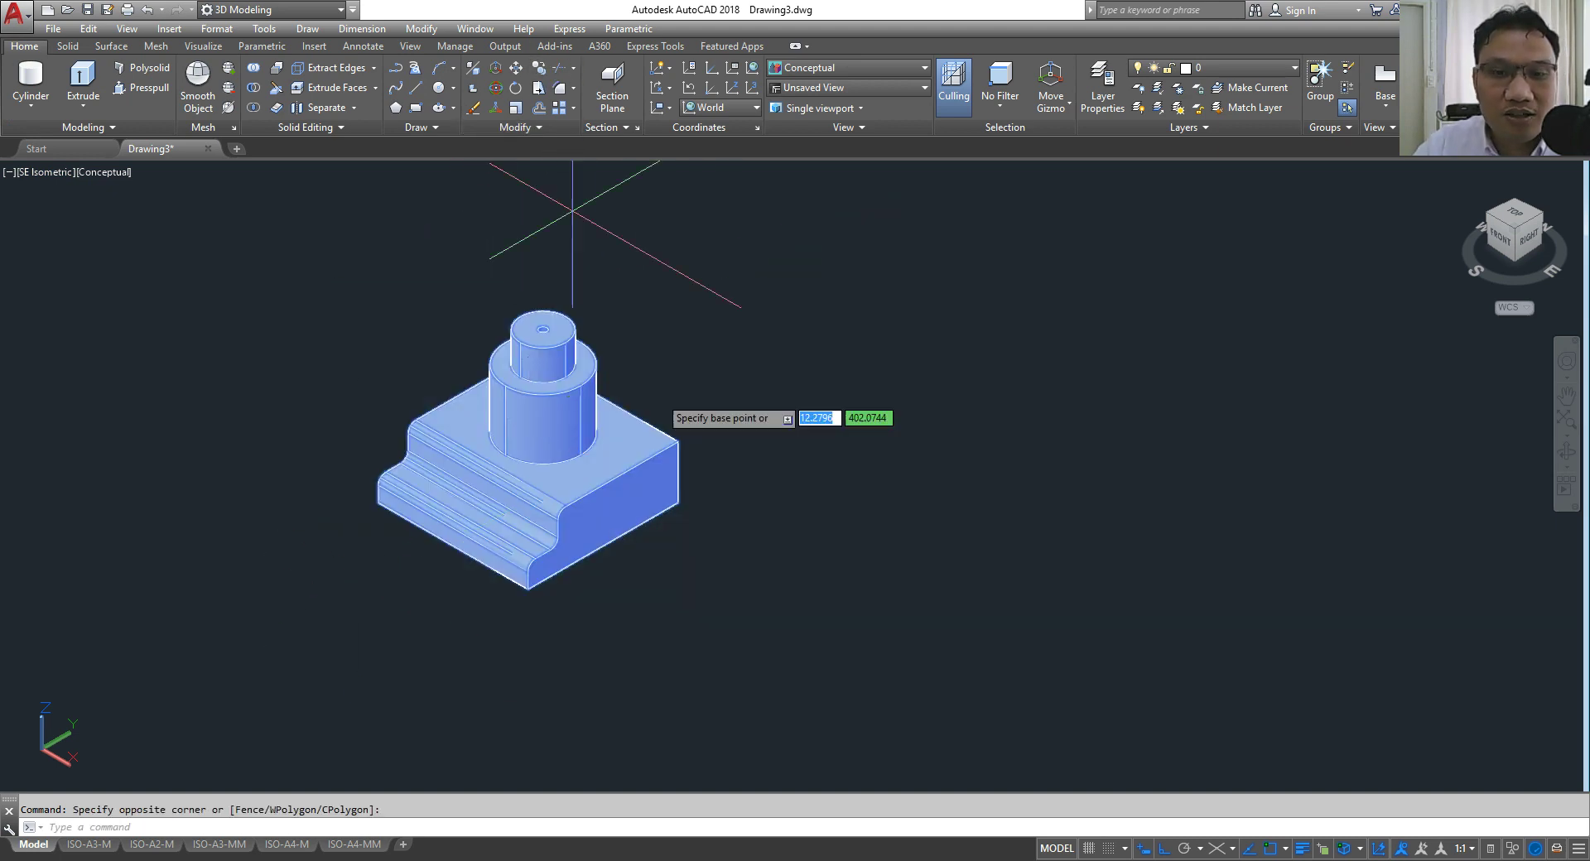
left_click(366, 557)
scroll(1030, 557, "down", 2)
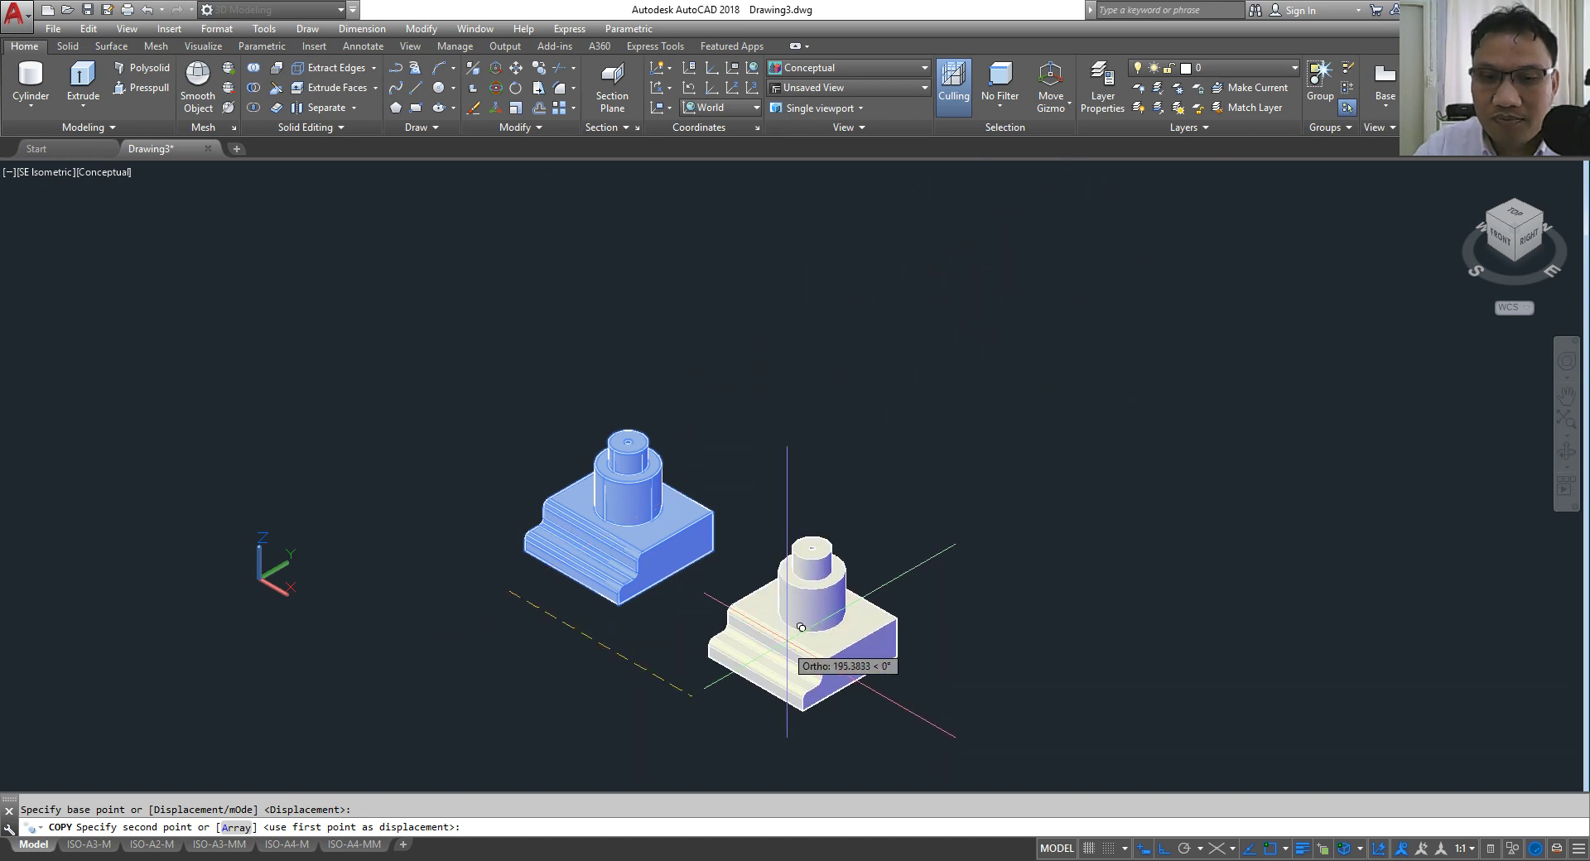
middle_click_drag(733, 617, 620, 460)
left_click(687, 441)
key("Escape")
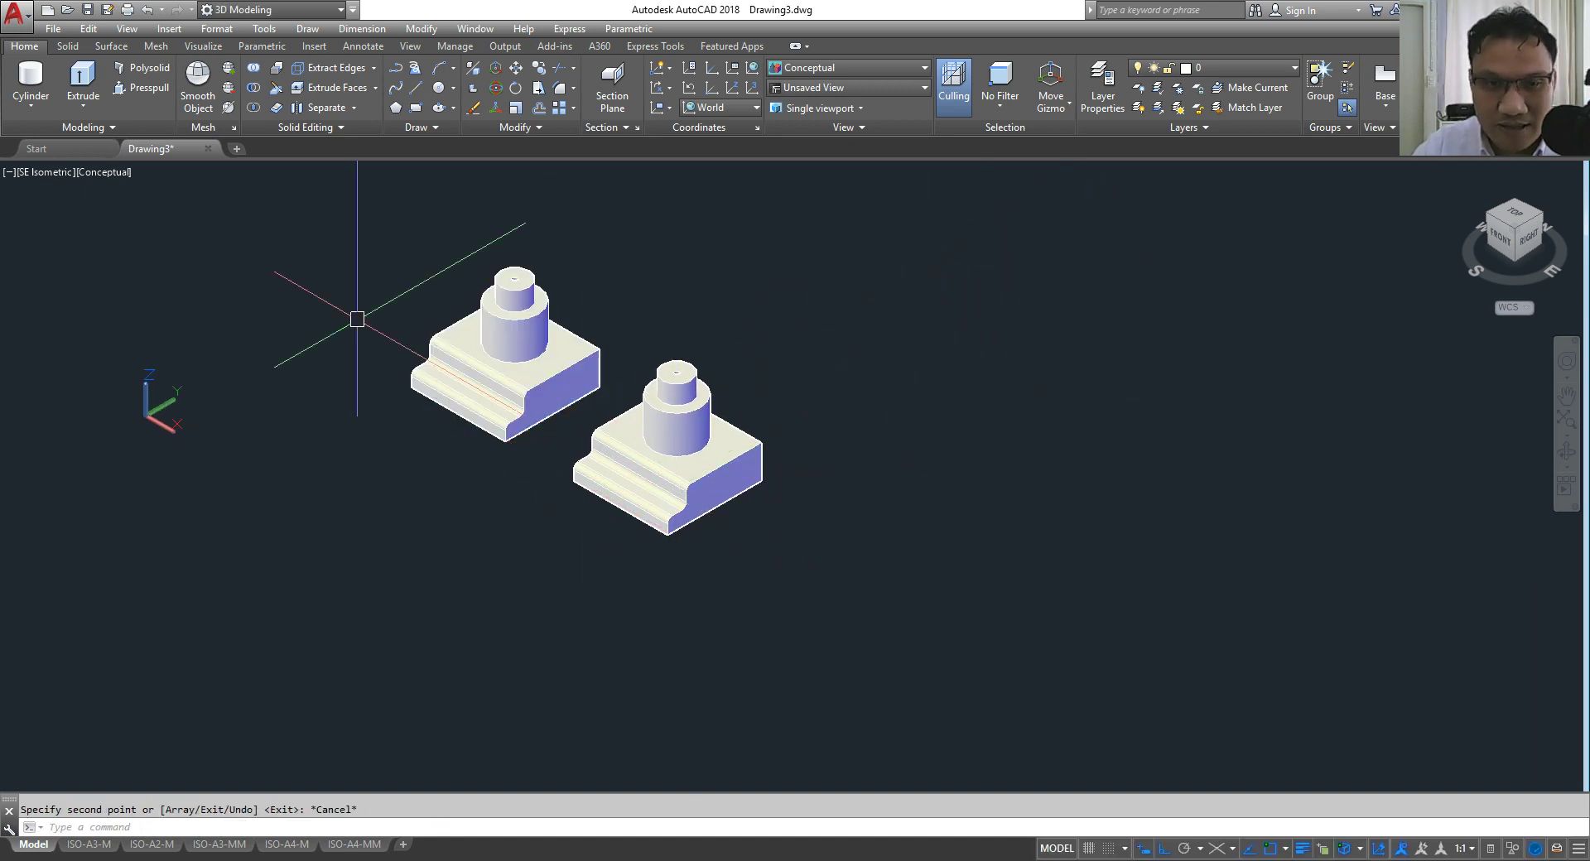
Step: Slice the copy through its middle, keeping both halves, then delete the right half
left_click(278, 87)
left_click(704, 465)
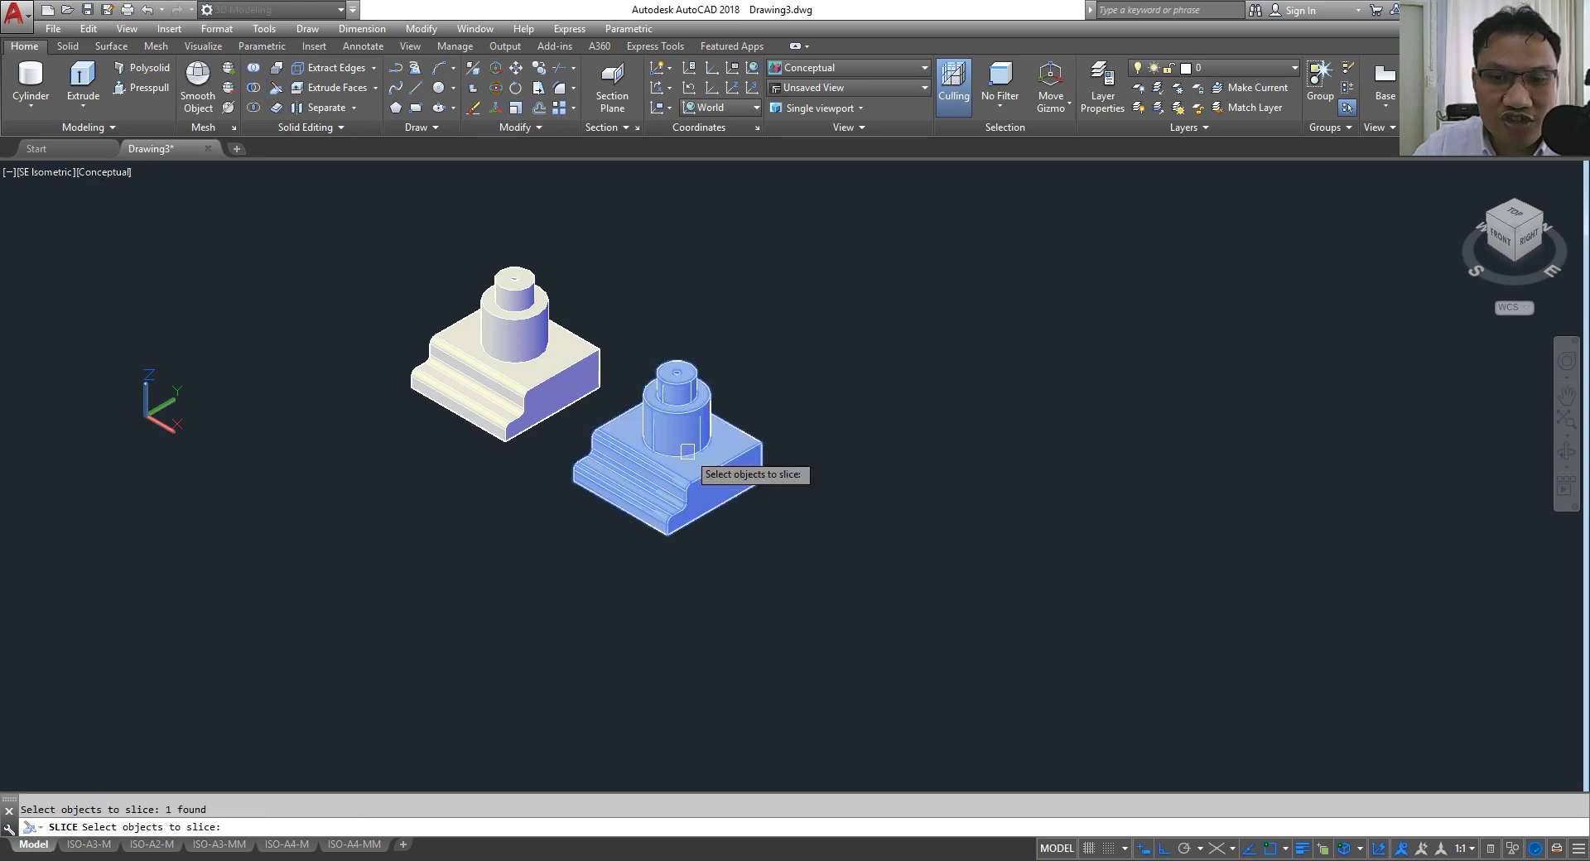
key("Return")
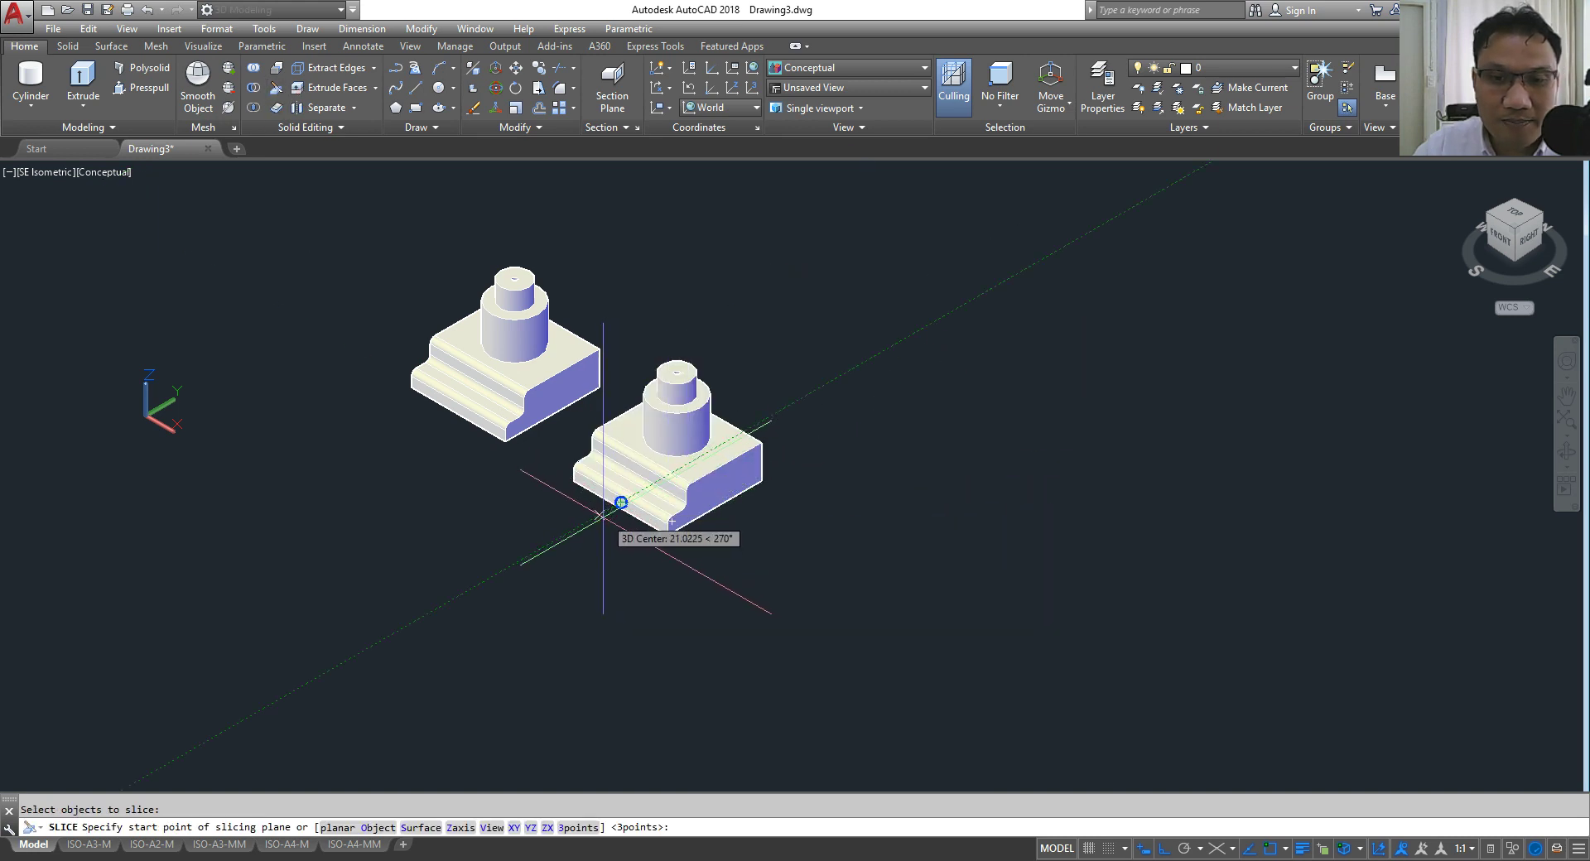
scroll(621, 530, "up", 5)
left_click(654, 490)
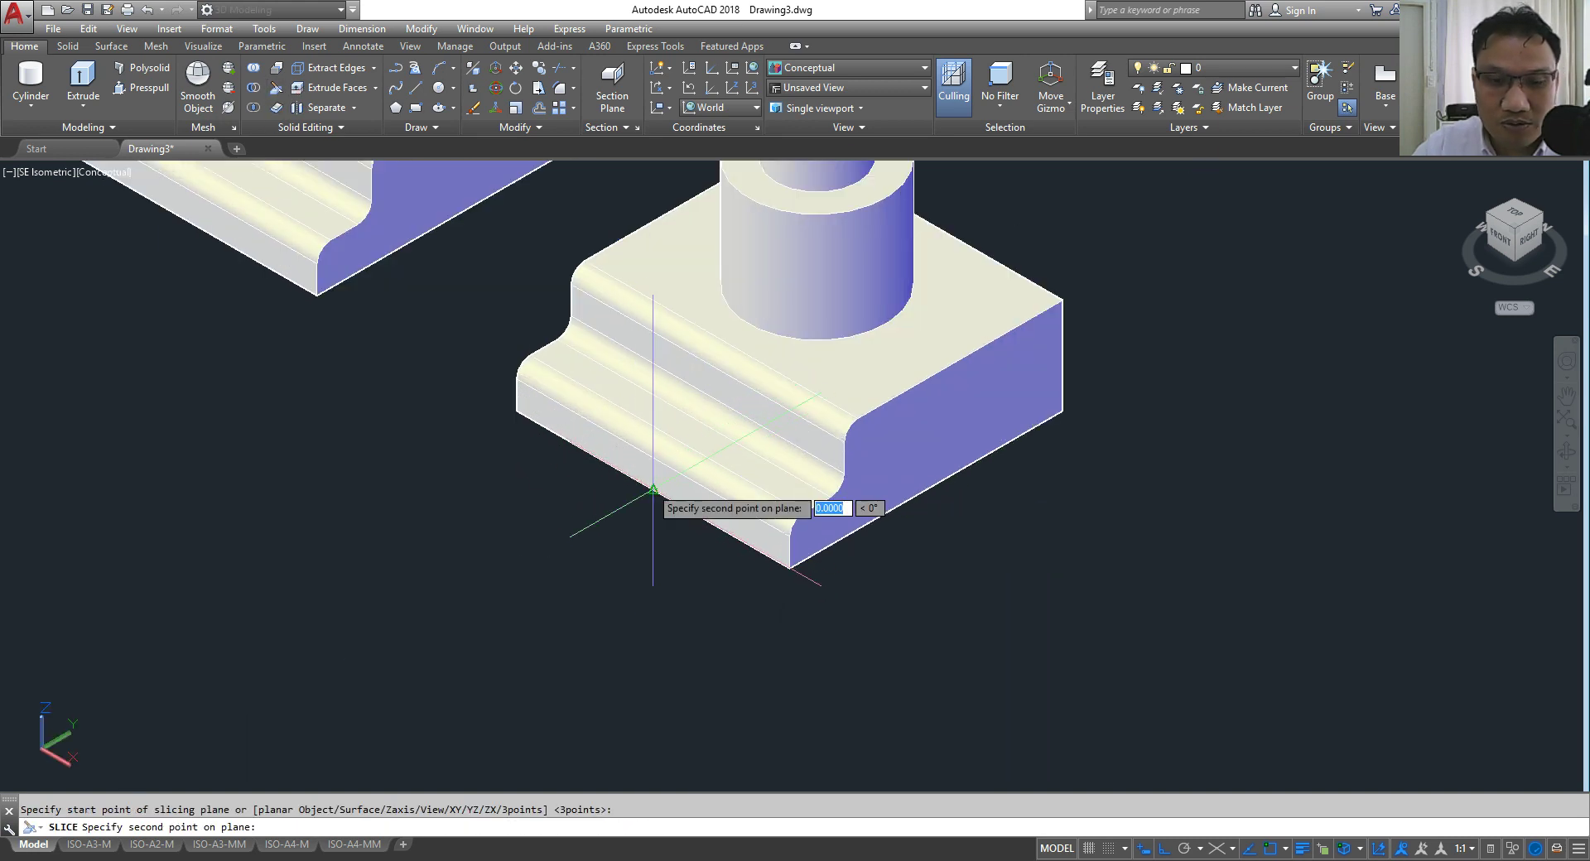
scroll(653, 490, "down", 5)
left_click(1054, 267)
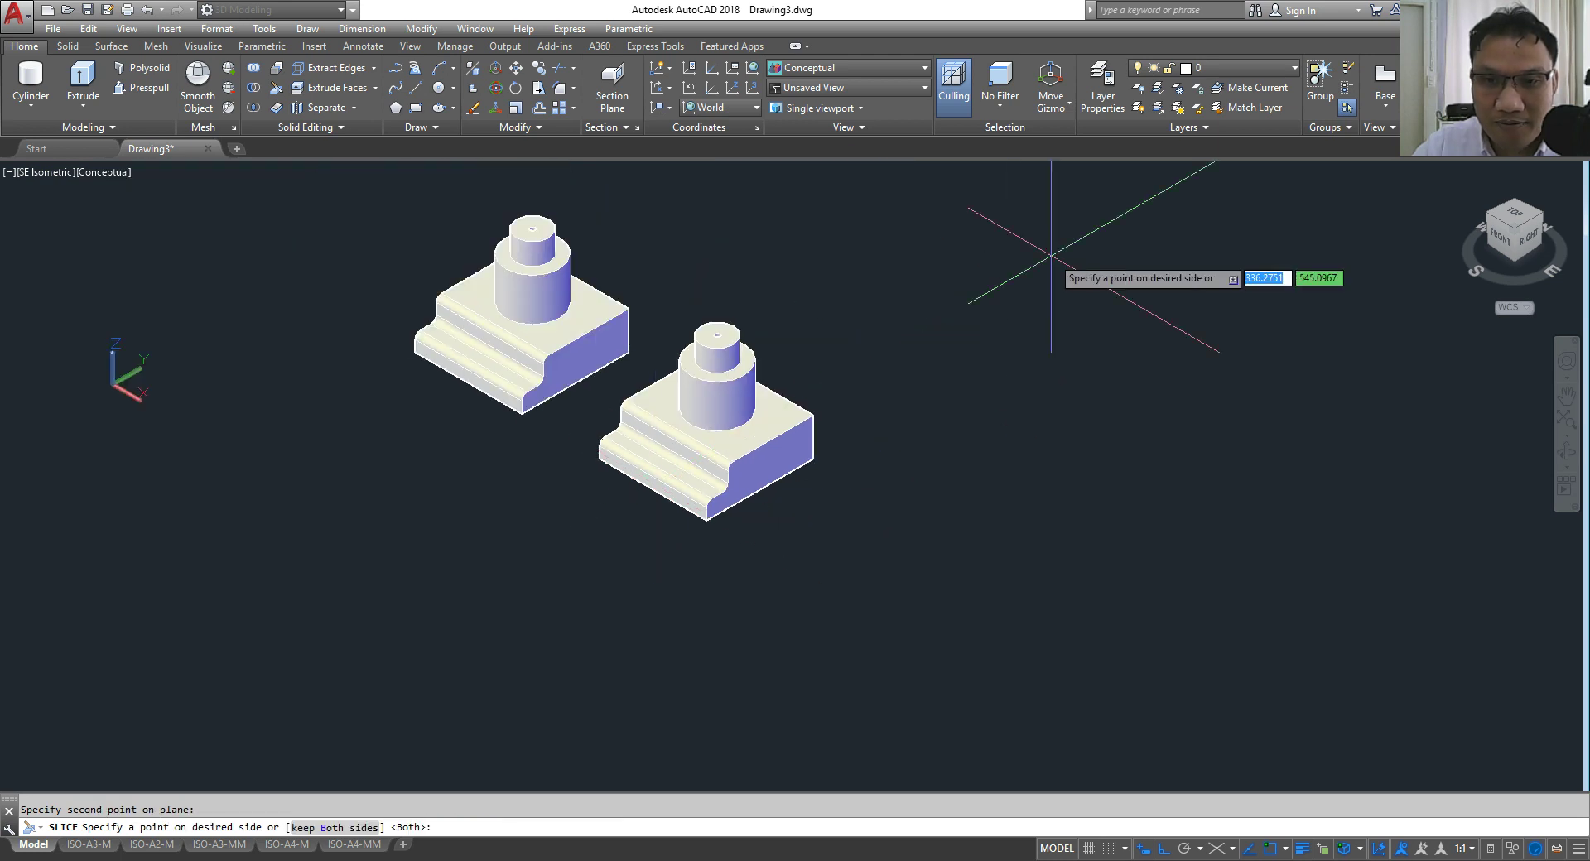
right_click(1052, 259)
left_click(1091, 267)
left_click(778, 422)
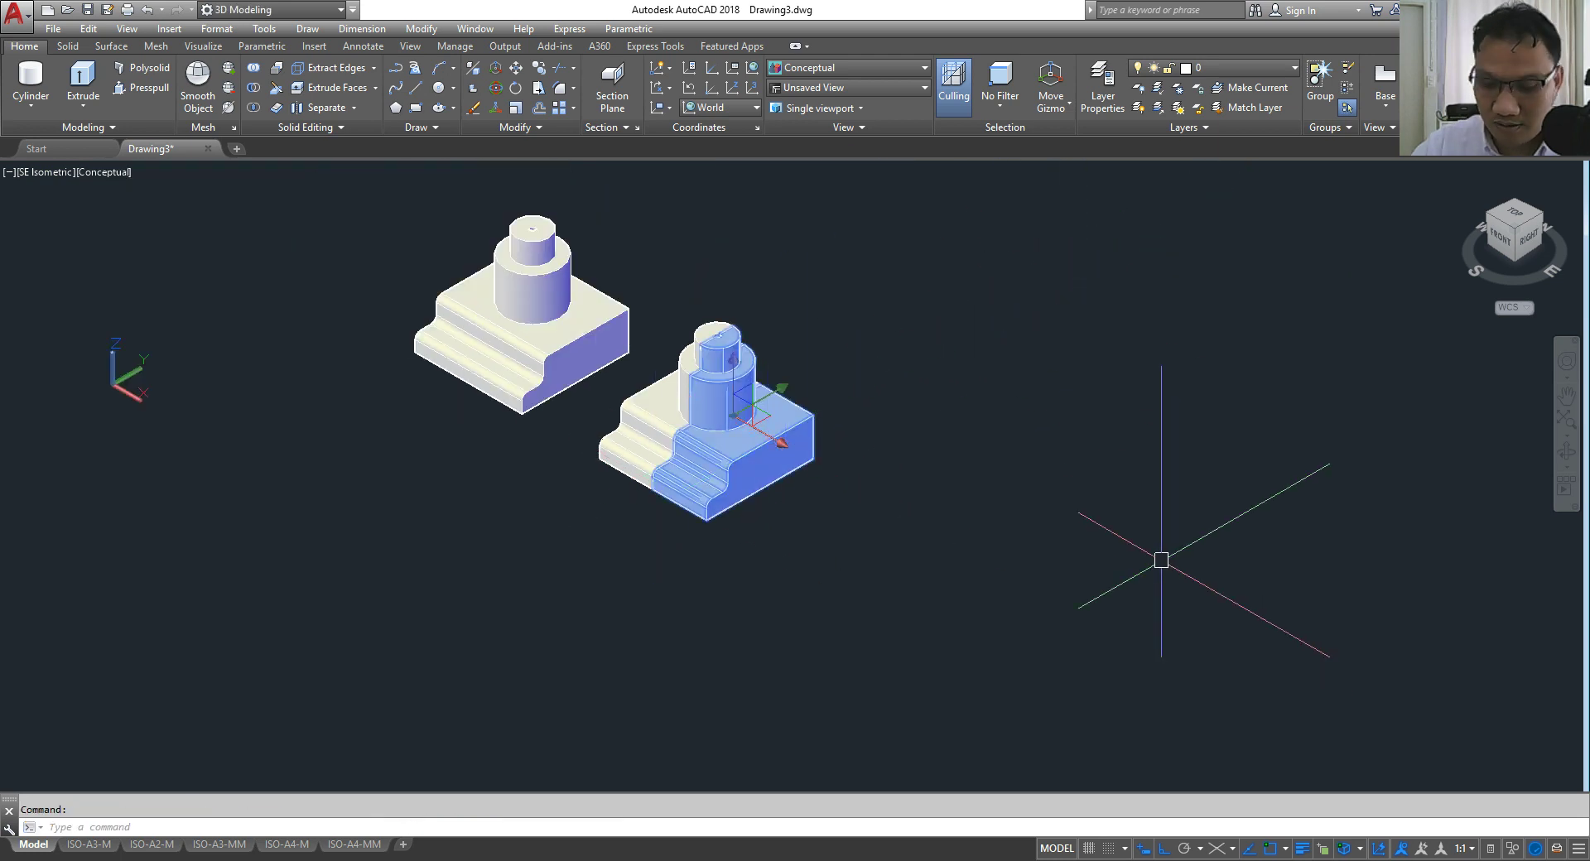
key("Delete")
Step: Zoom in on both blocks and bring up the isolate/hide object options
scroll(840, 387, "up", 2)
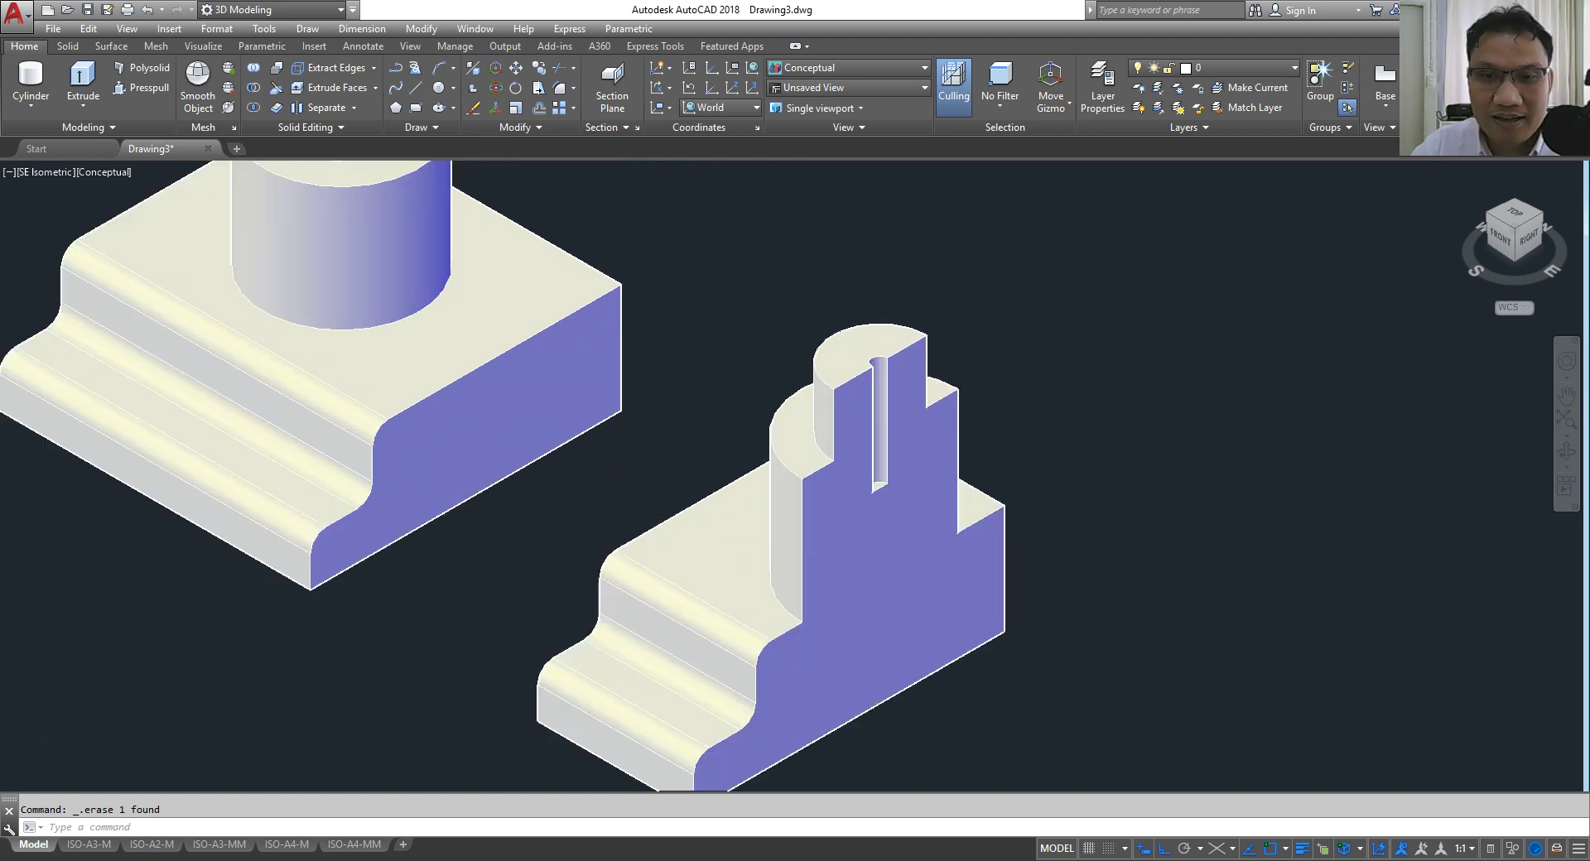
scroll(926, 503, "up", 1)
scroll(824, 381, "down", 1)
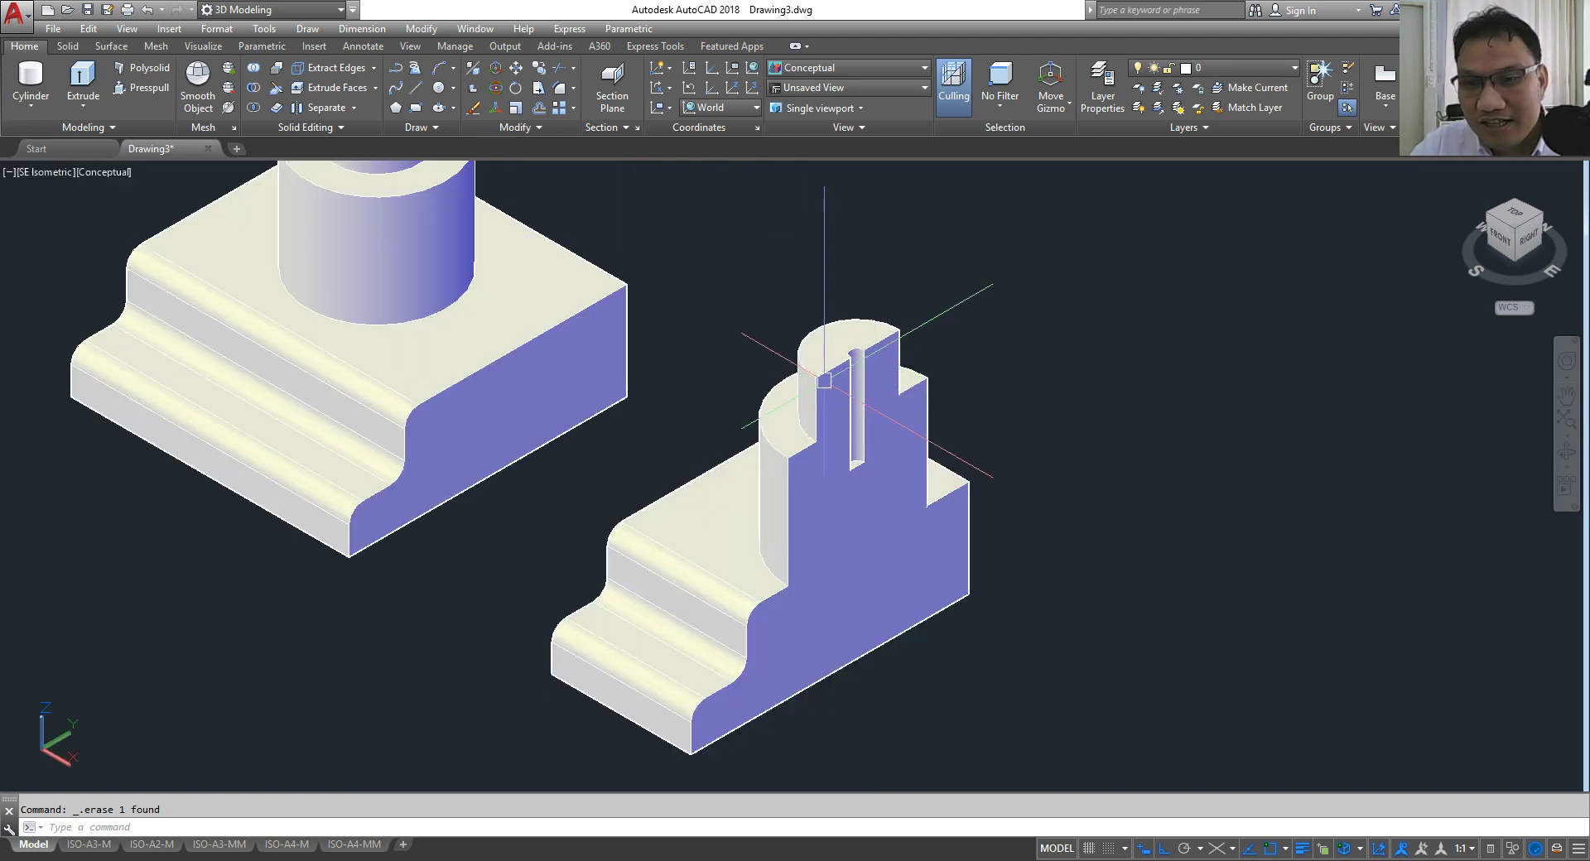
left_click(1526, 850)
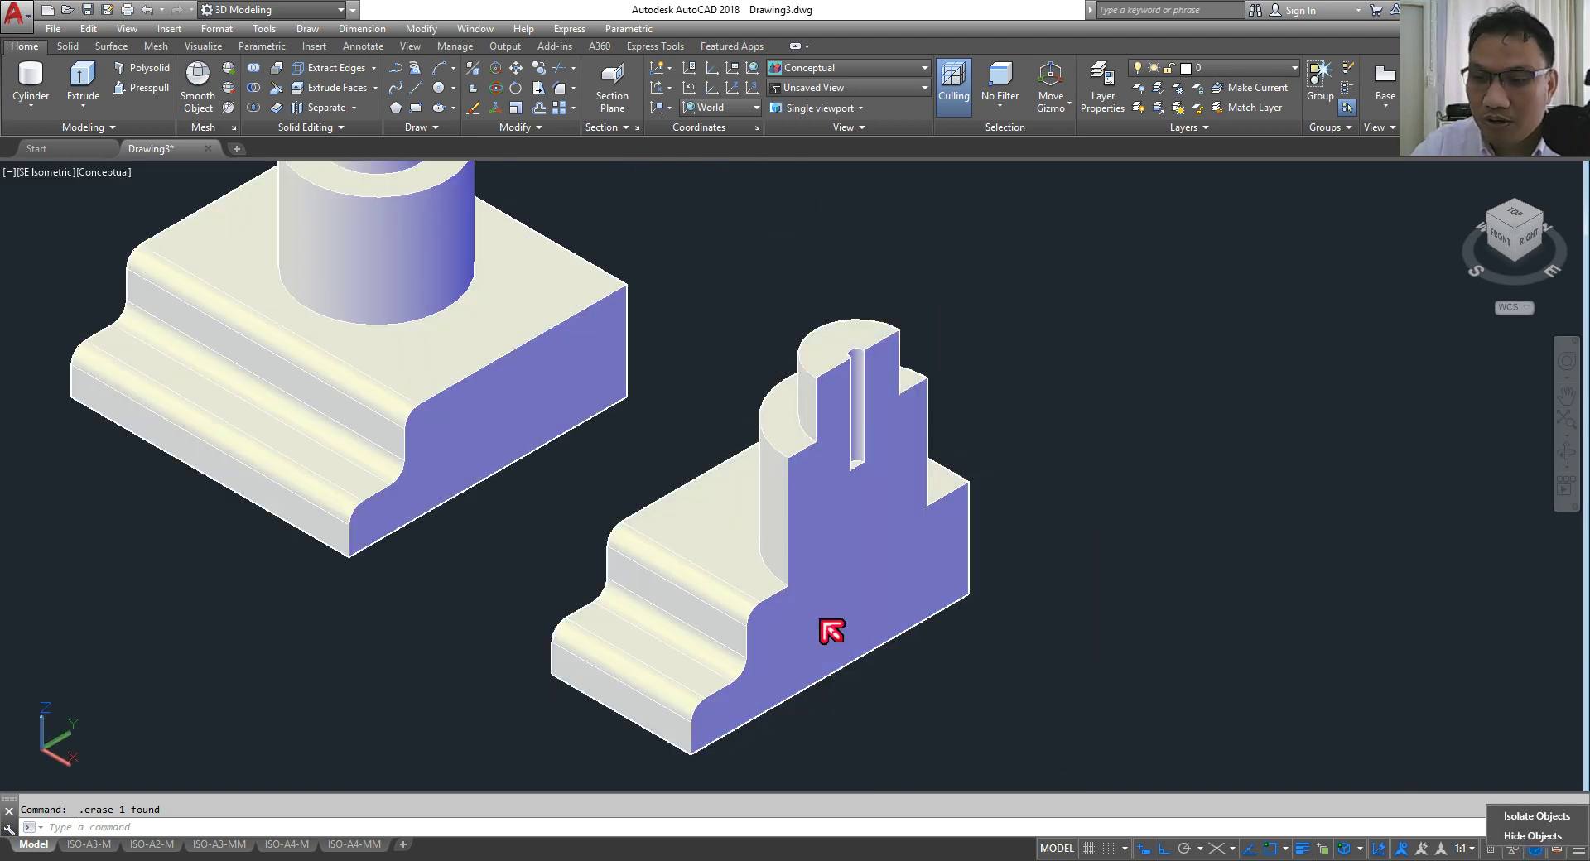
Step: Isolate the sliced copy and orbit around it to inspect its section
left_click(1539, 827)
left_click(764, 681)
key("Return")
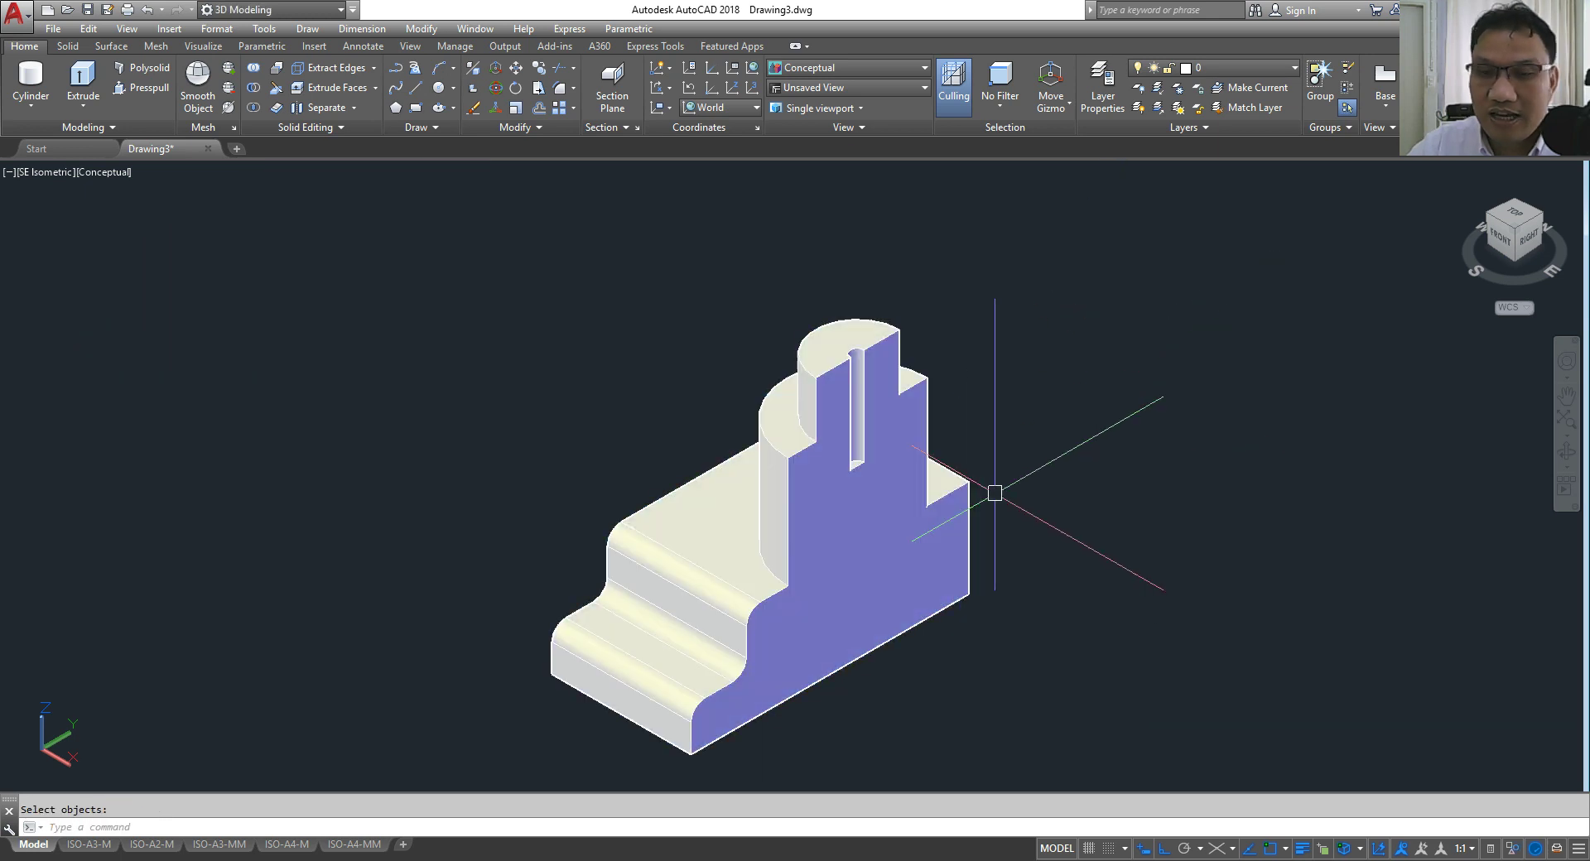
scroll(828, 431, "down", 2)
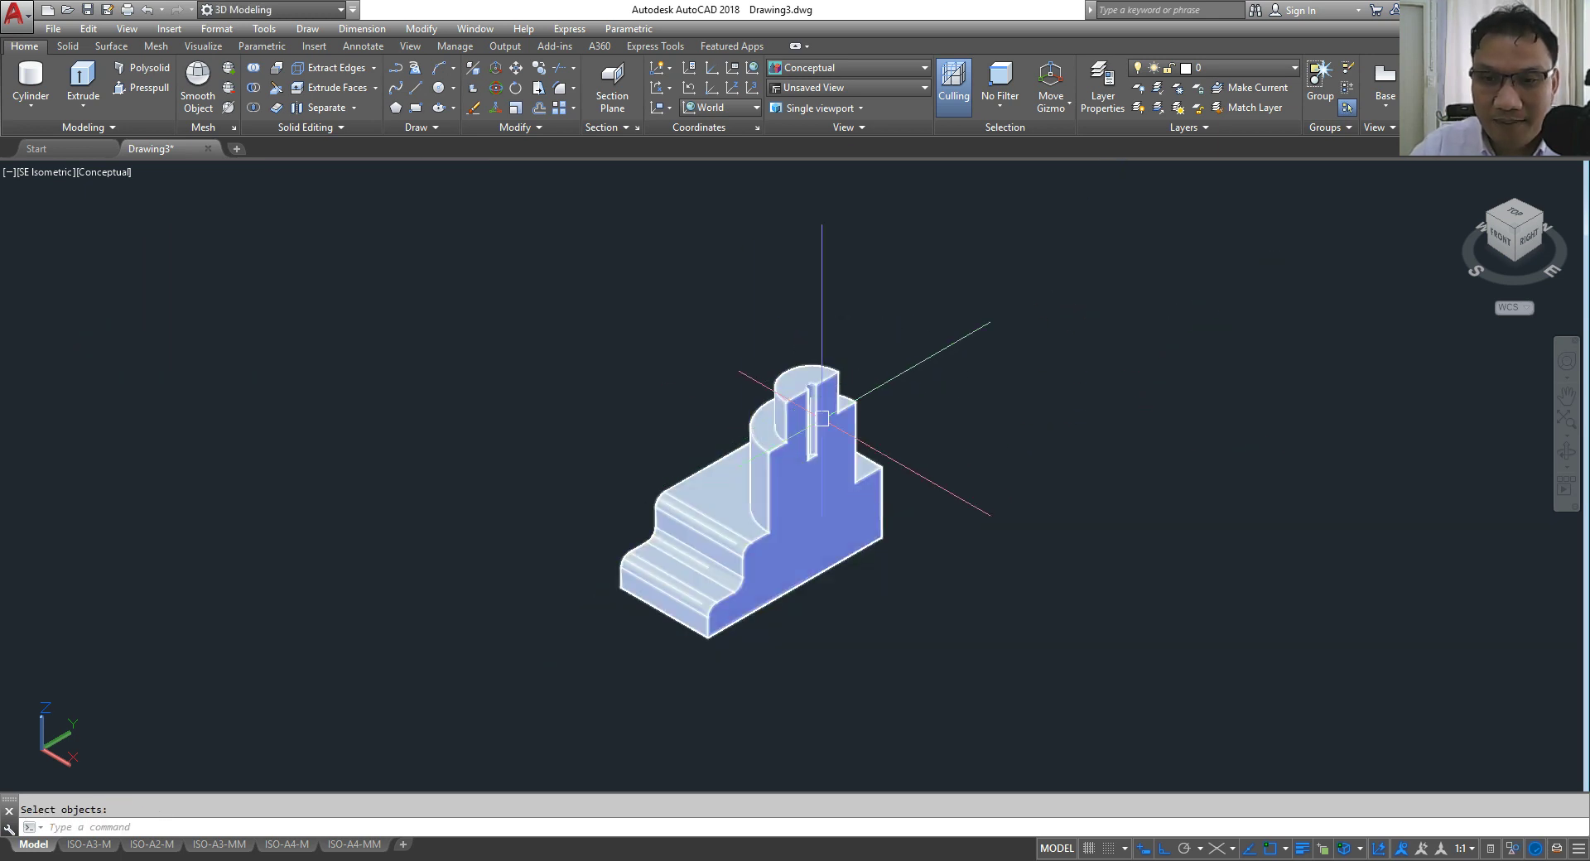
left_click(1566, 451)
mouse_move(820, 572)
left_mouse_down()
mouse_move(440, 574)
mouse_move(678, 625)
left_mouse_up()
scroll(746, 497, "up", 1)
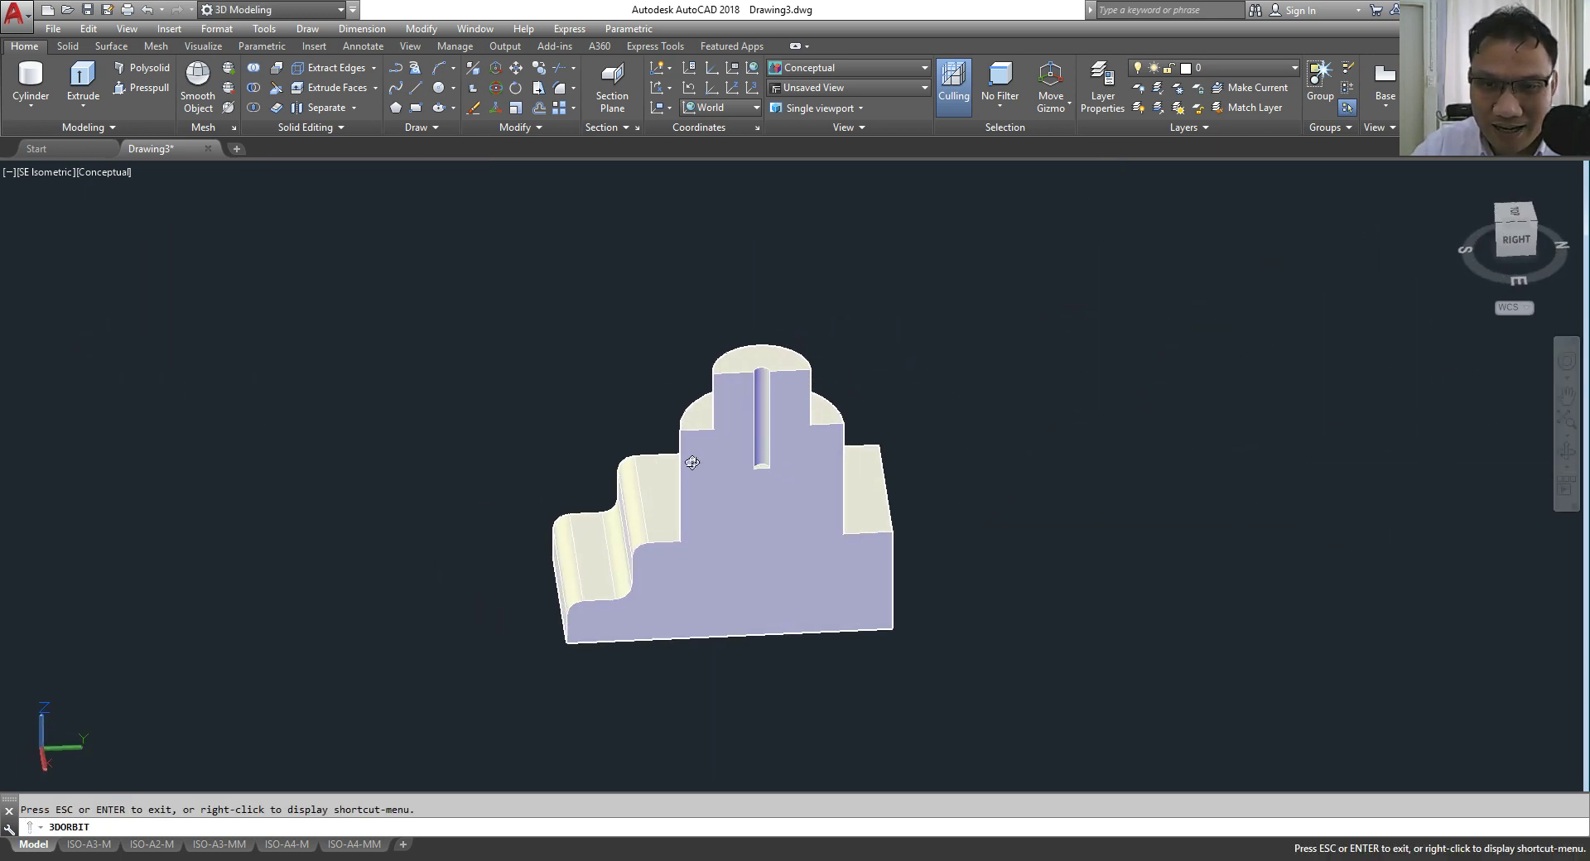
scroll(774, 445, "up", 3)
mouse_move(774, 445)
left_mouse_down()
mouse_move(711, 572)
mouse_move(859, 532)
mouse_move(756, 475)
left_mouse_up()
scroll(795, 433, "down", 3)
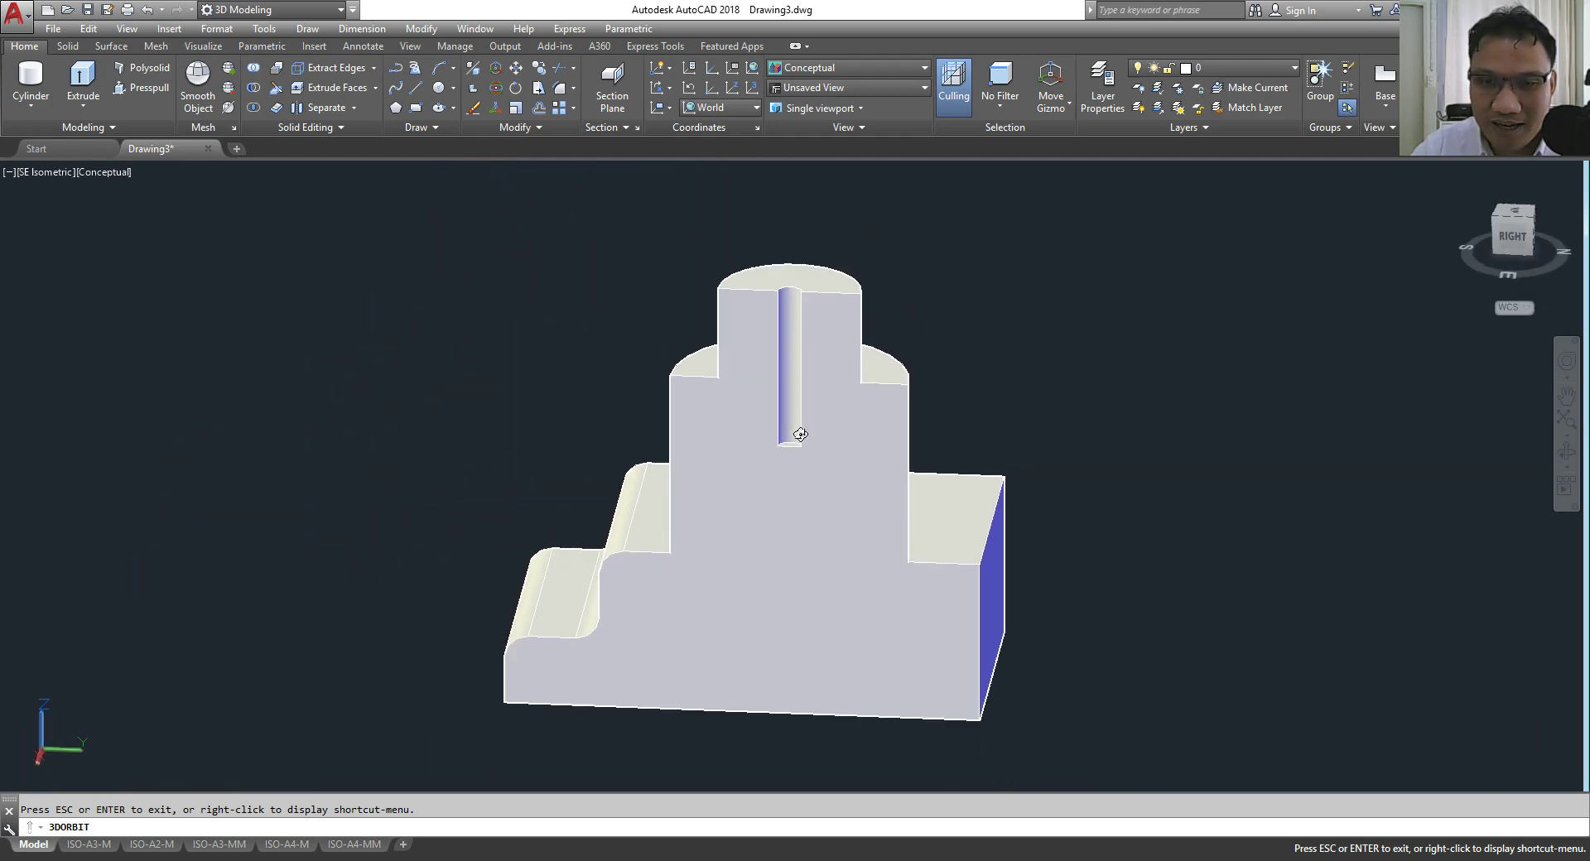
scroll(795, 433, "down", 2)
left_click_drag(583, 411, 735, 370)
right_click(722, 361)
left_click(749, 367)
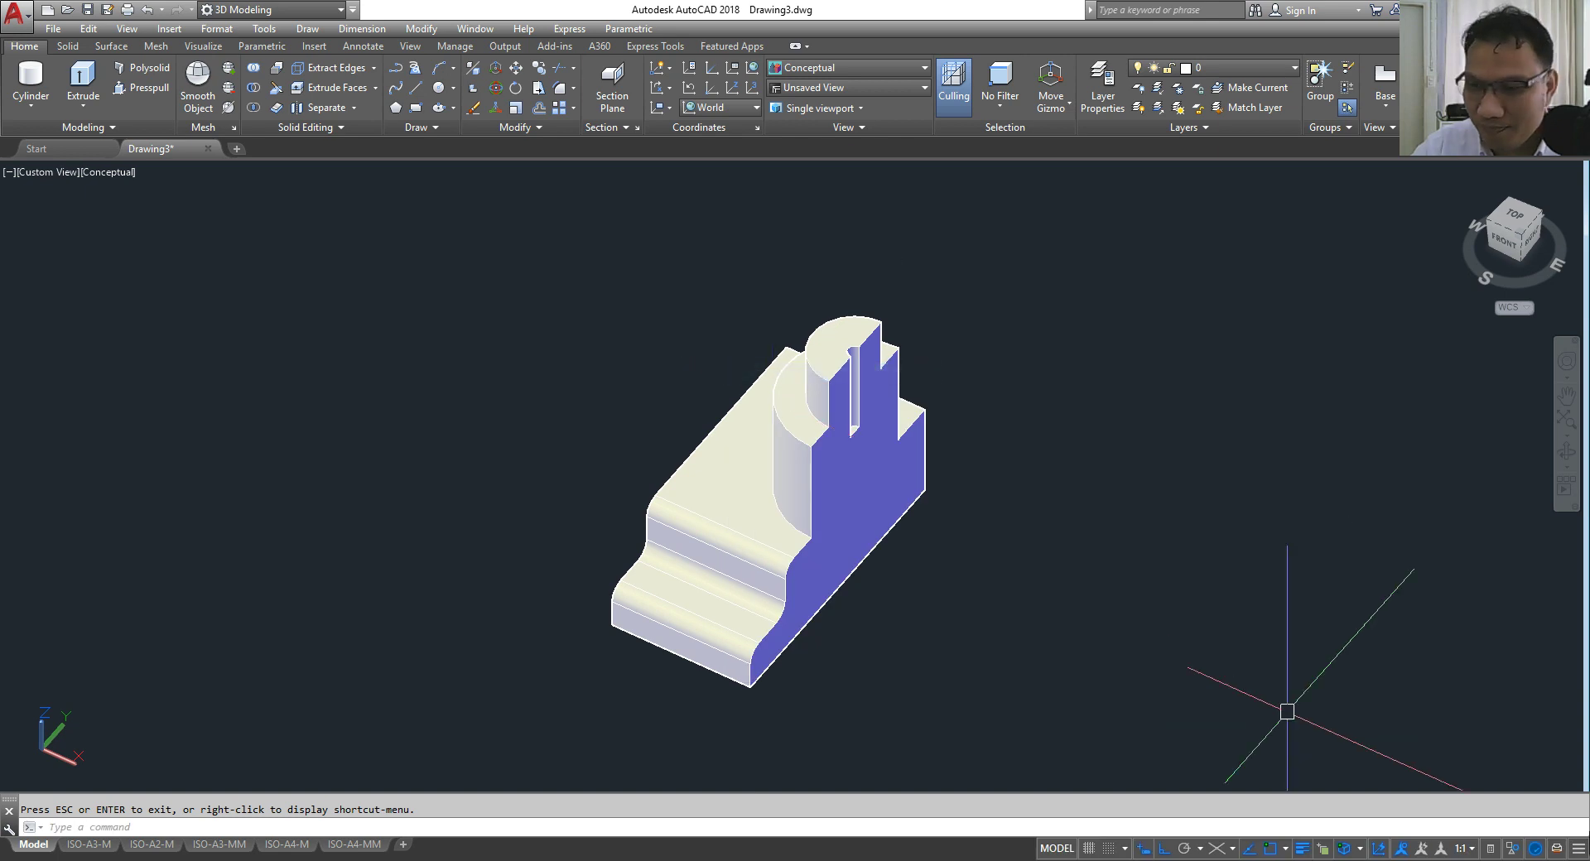
Step: End isolation, switch to SE Isometric, and delete the sliced copy
left_click(1534, 850)
left_click(1483, 839)
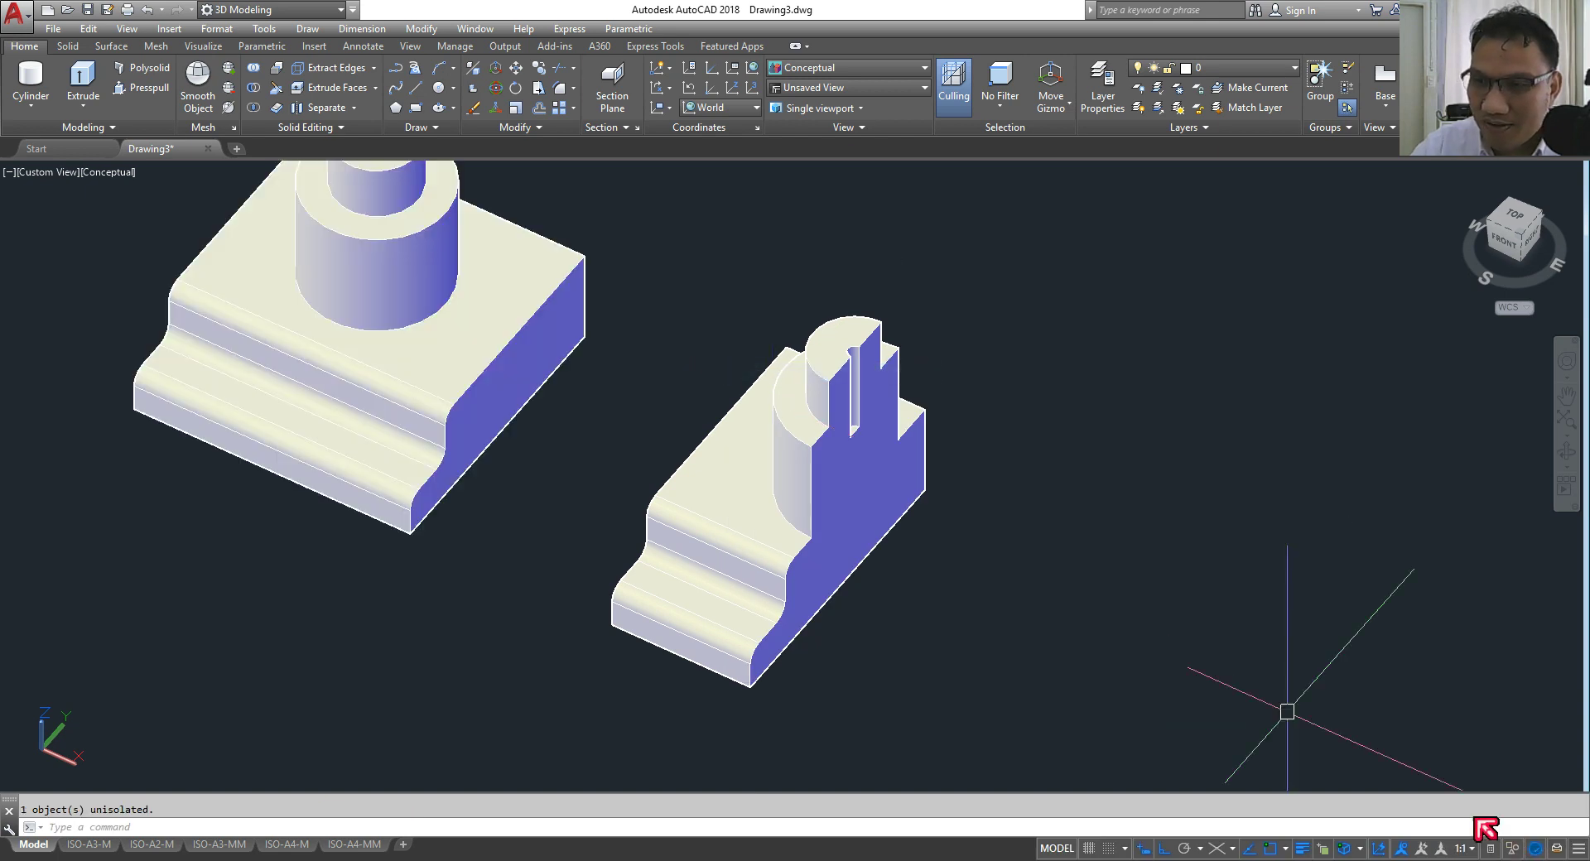
left_click(46, 172)
left_click(116, 341)
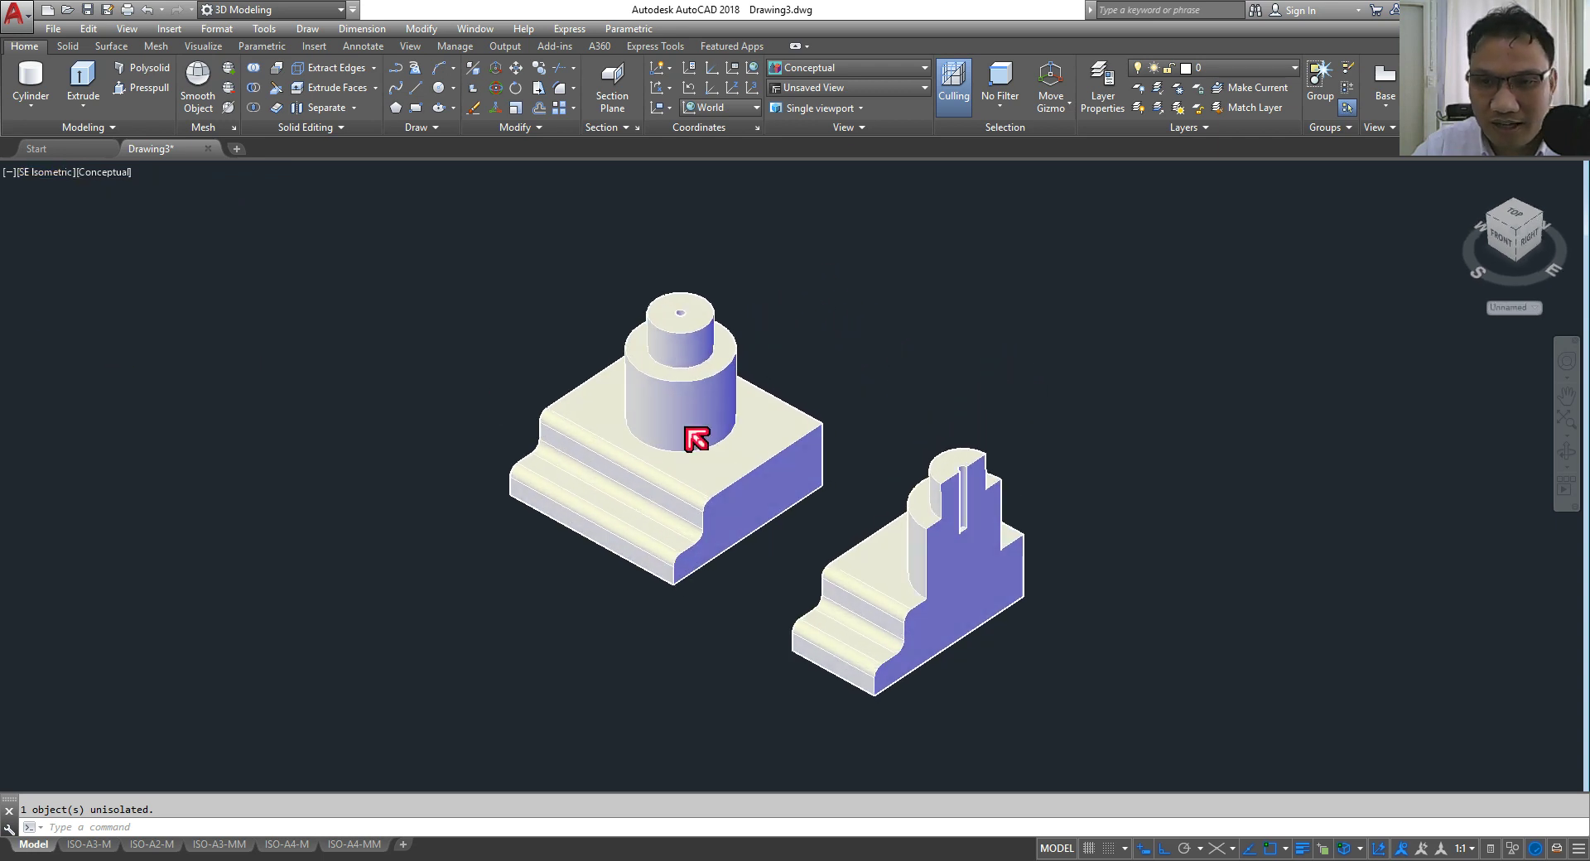
left_click(941, 568)
key("Delete")
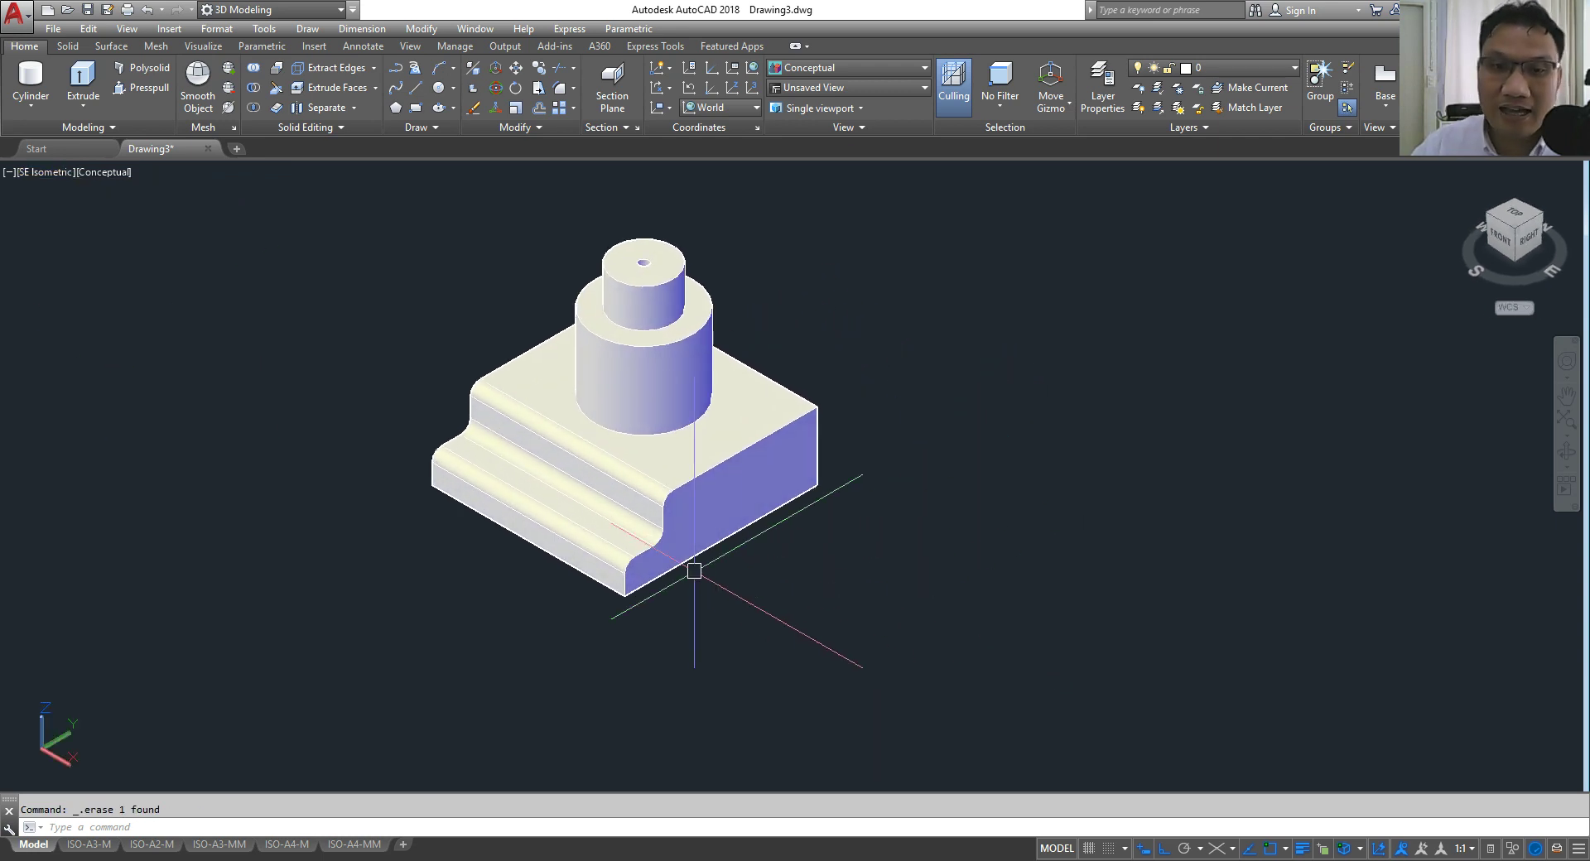
scroll(724, 468, "down", 4)
scroll(813, 472, "up", 3)
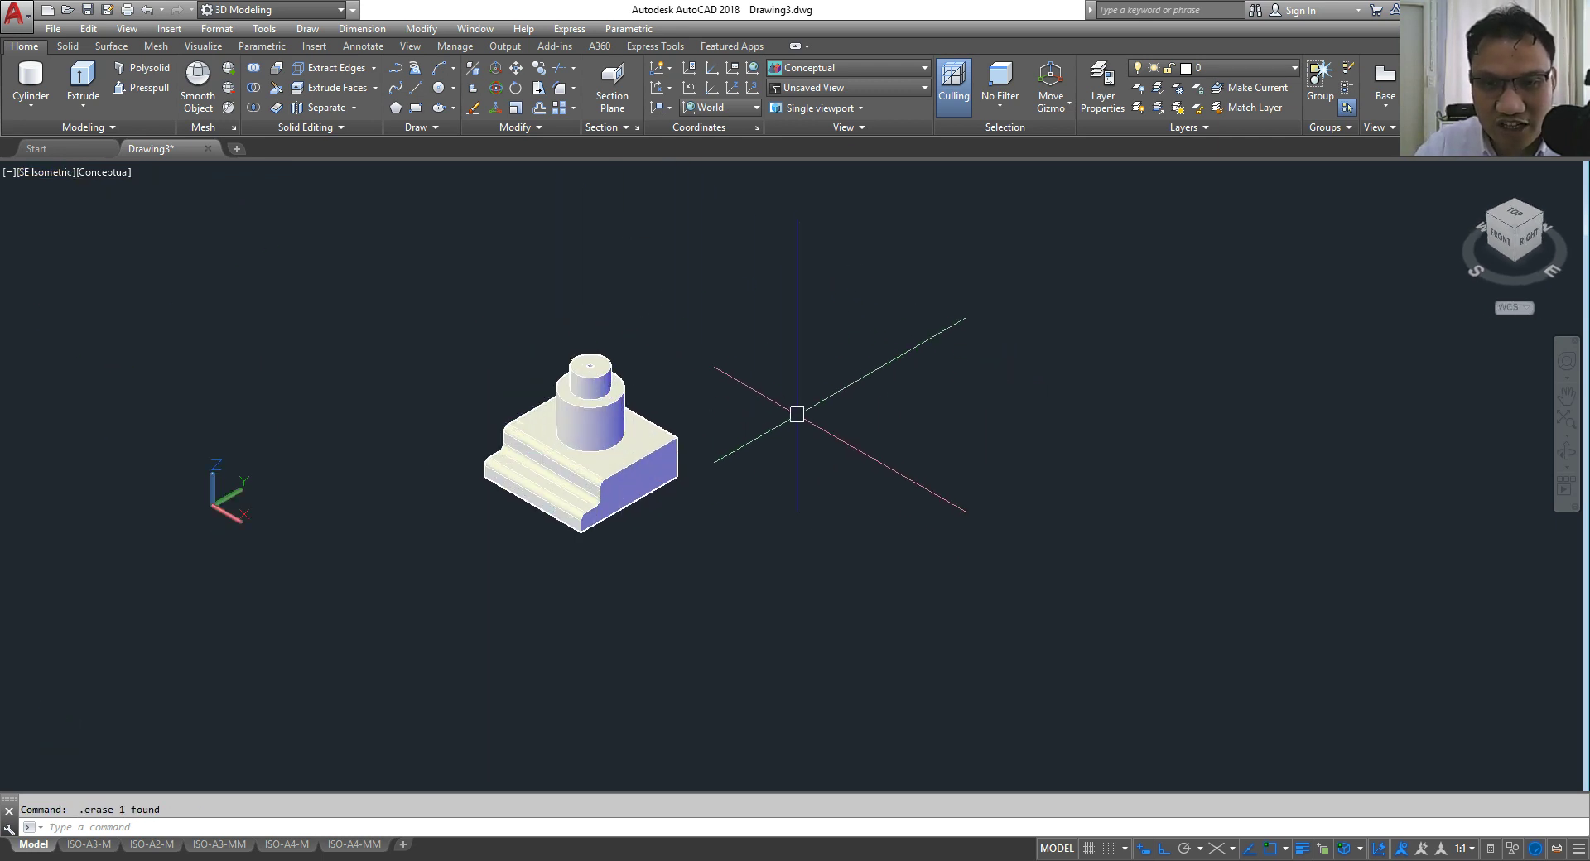
middle_click_drag(796, 413, 868, 494)
scroll(831, 557, "up", 2)
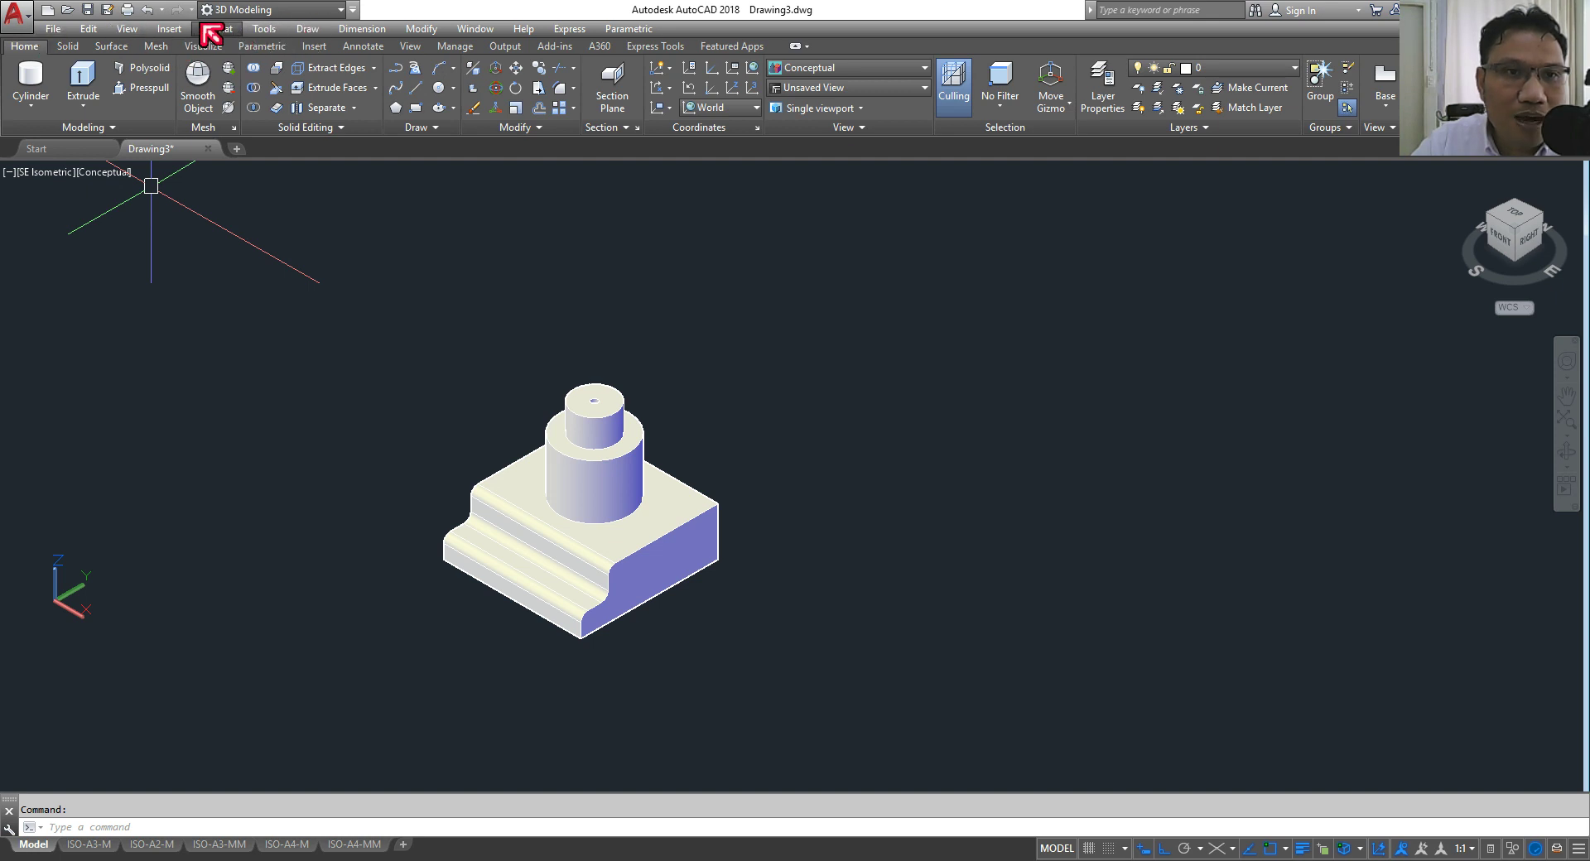
Step: Choose the Four: Equal viewport configuration from the viewport controls
left_click(129, 30)
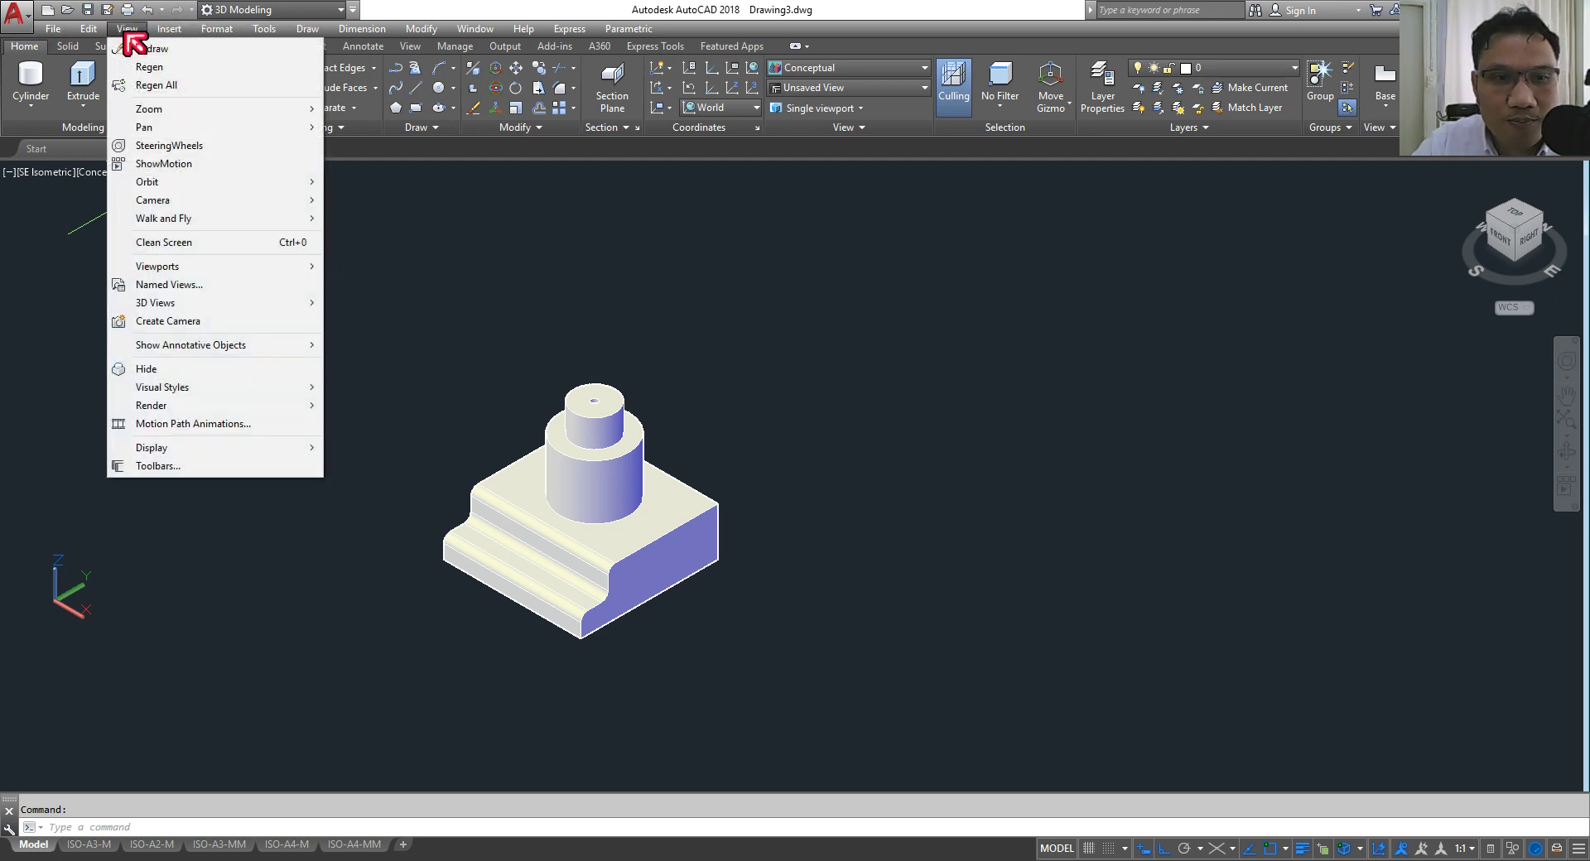
left_click(421, 264)
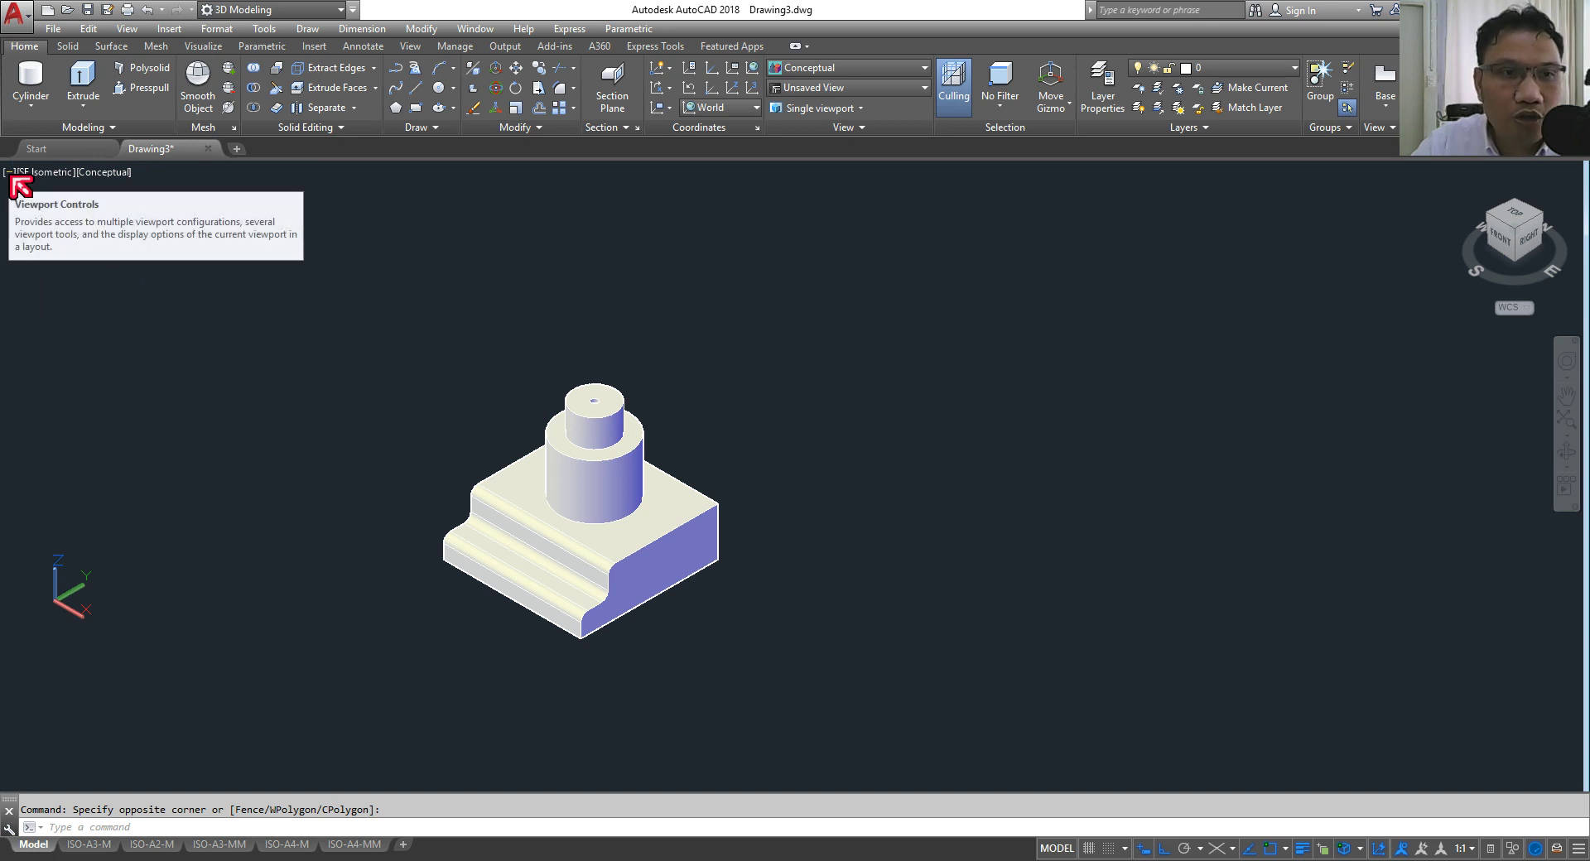
left_click(10, 174)
mouse_move(97, 207)
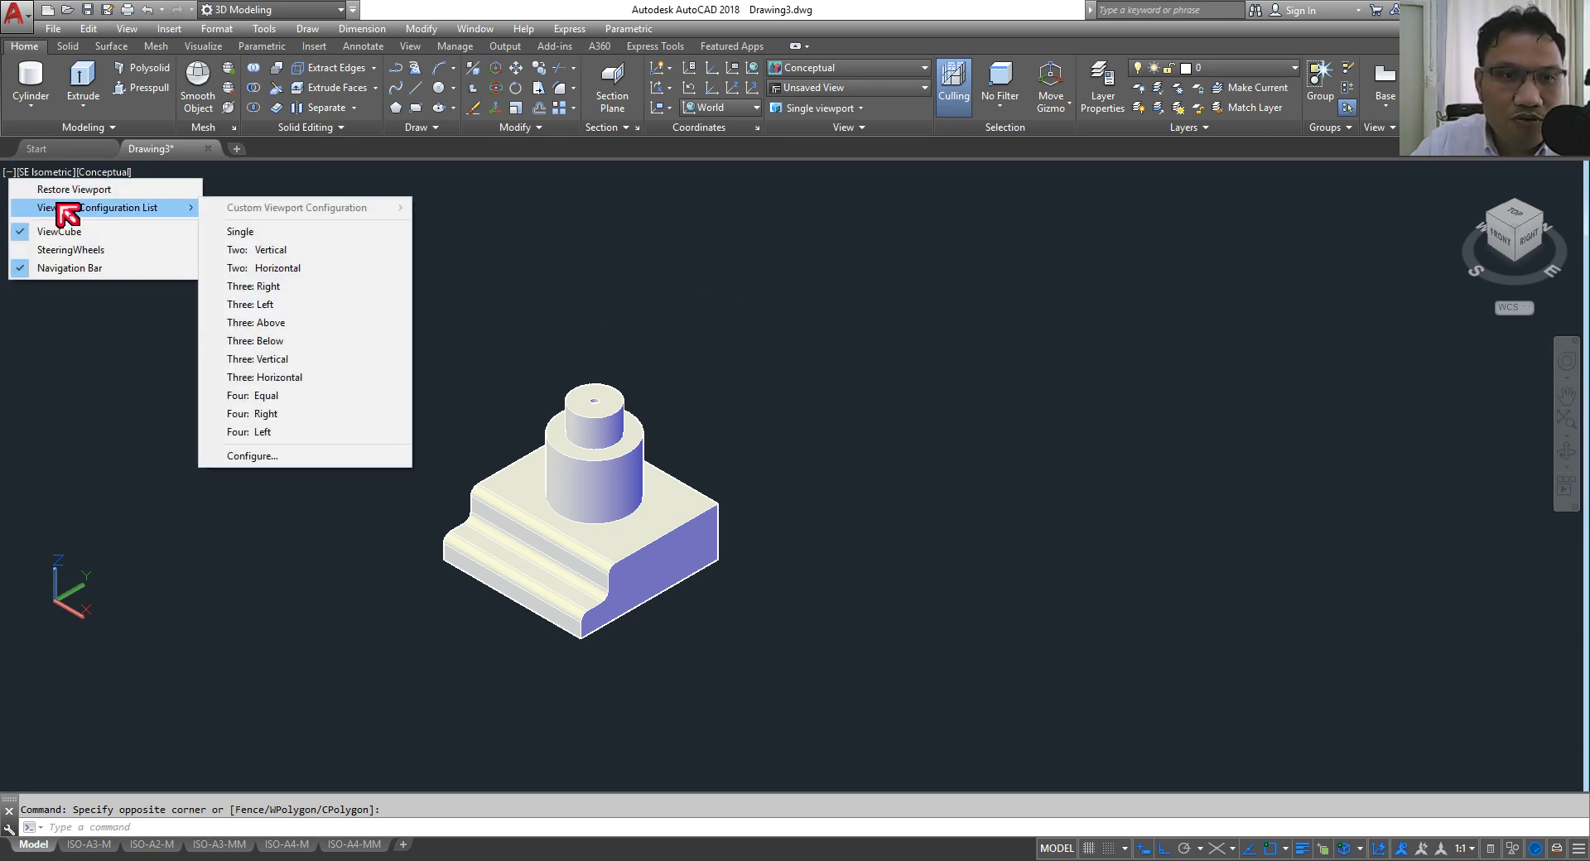
left_click(253, 396)
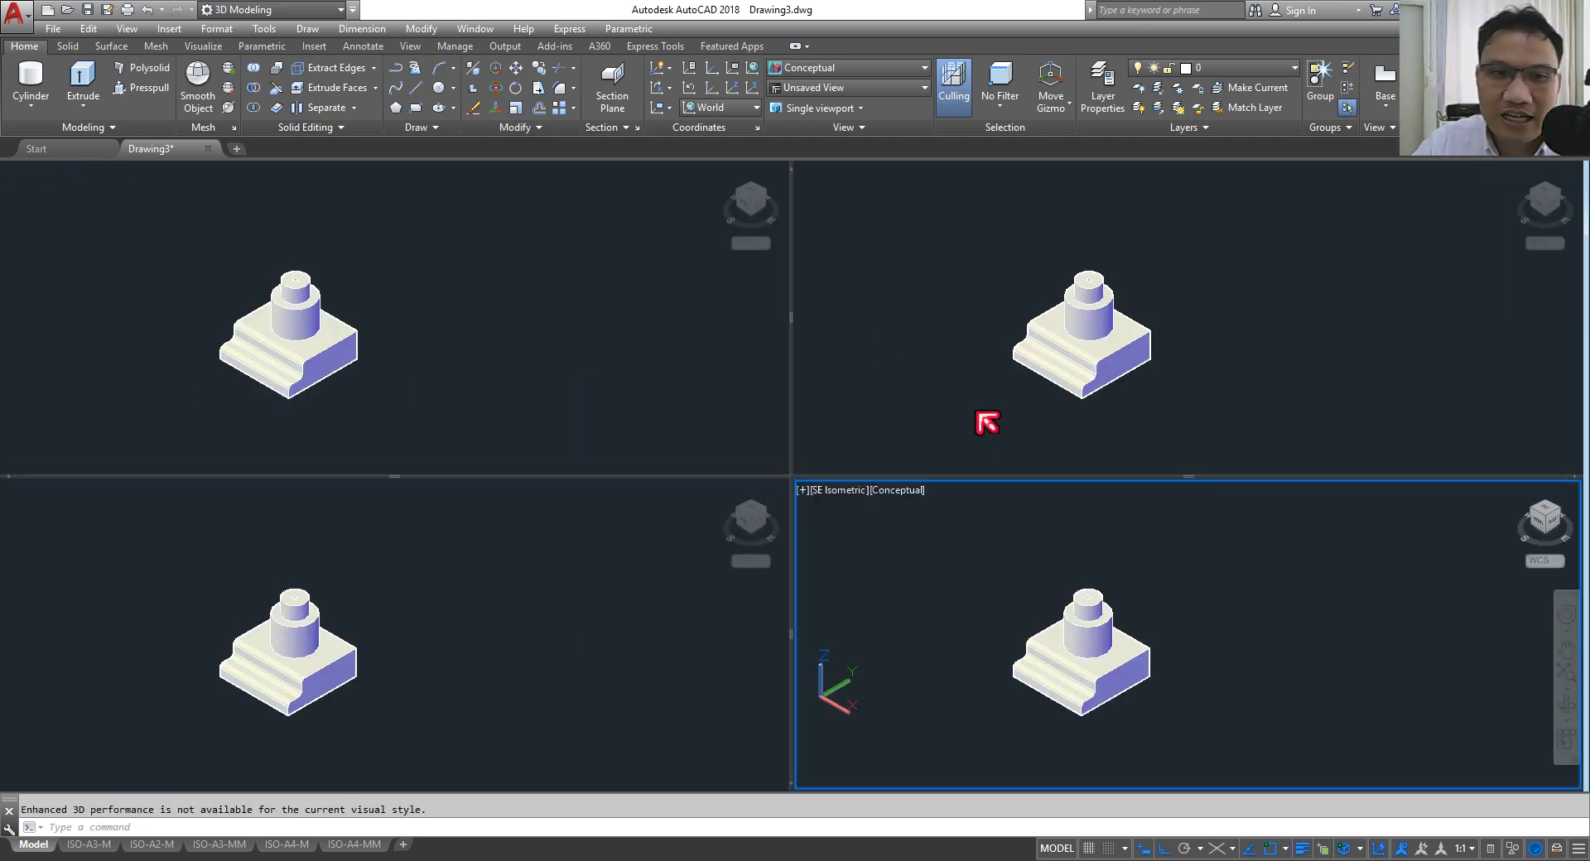
Step: Set the top-left viewport to Front view with the block centred
left_click(527, 323)
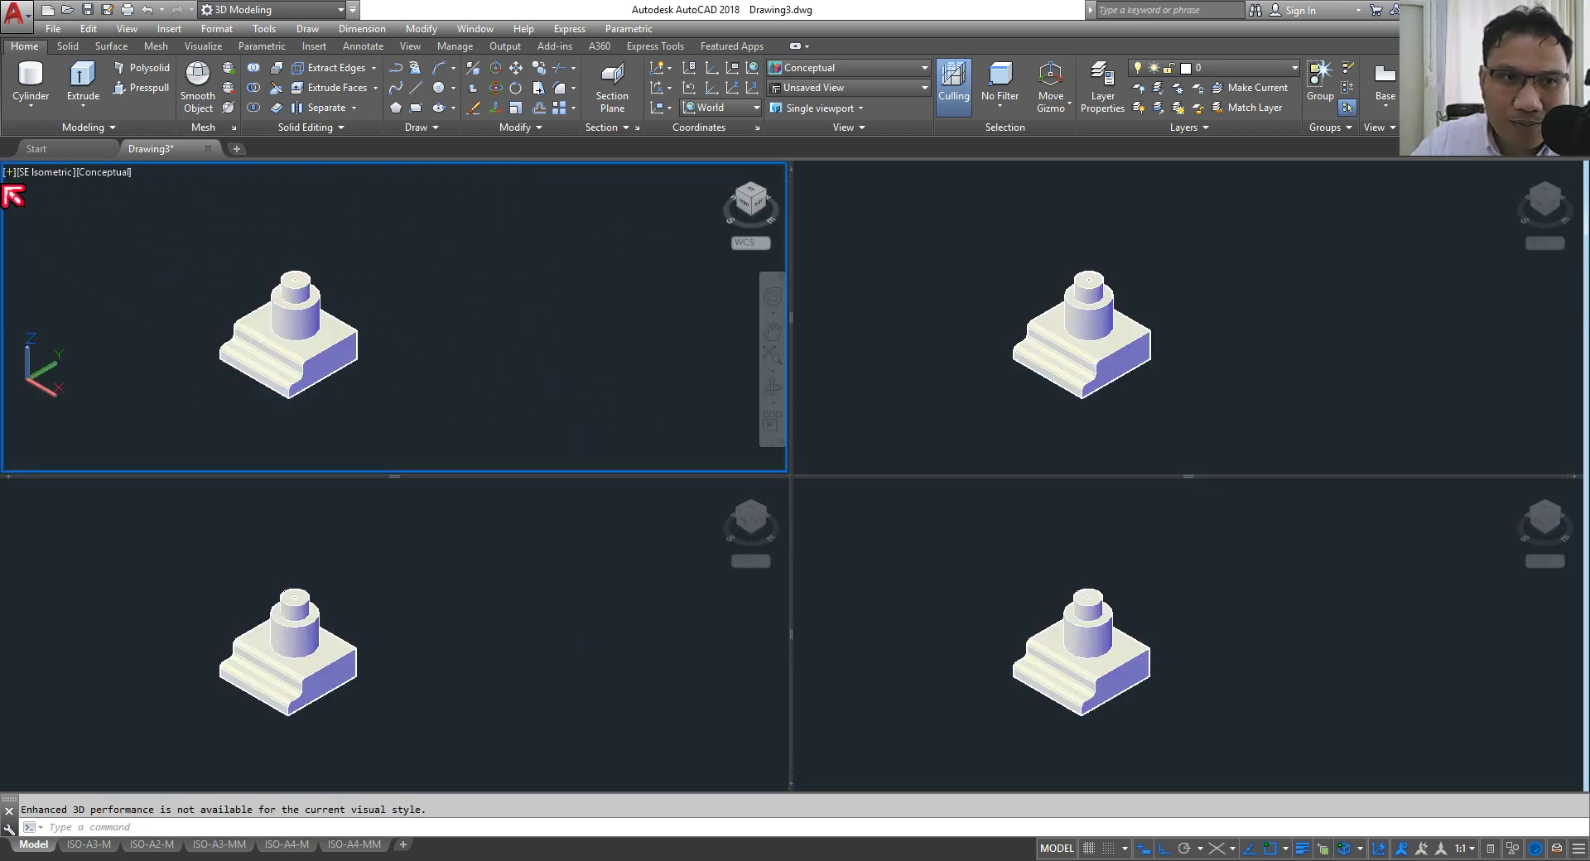
left_click(52, 180)
left_click(126, 292)
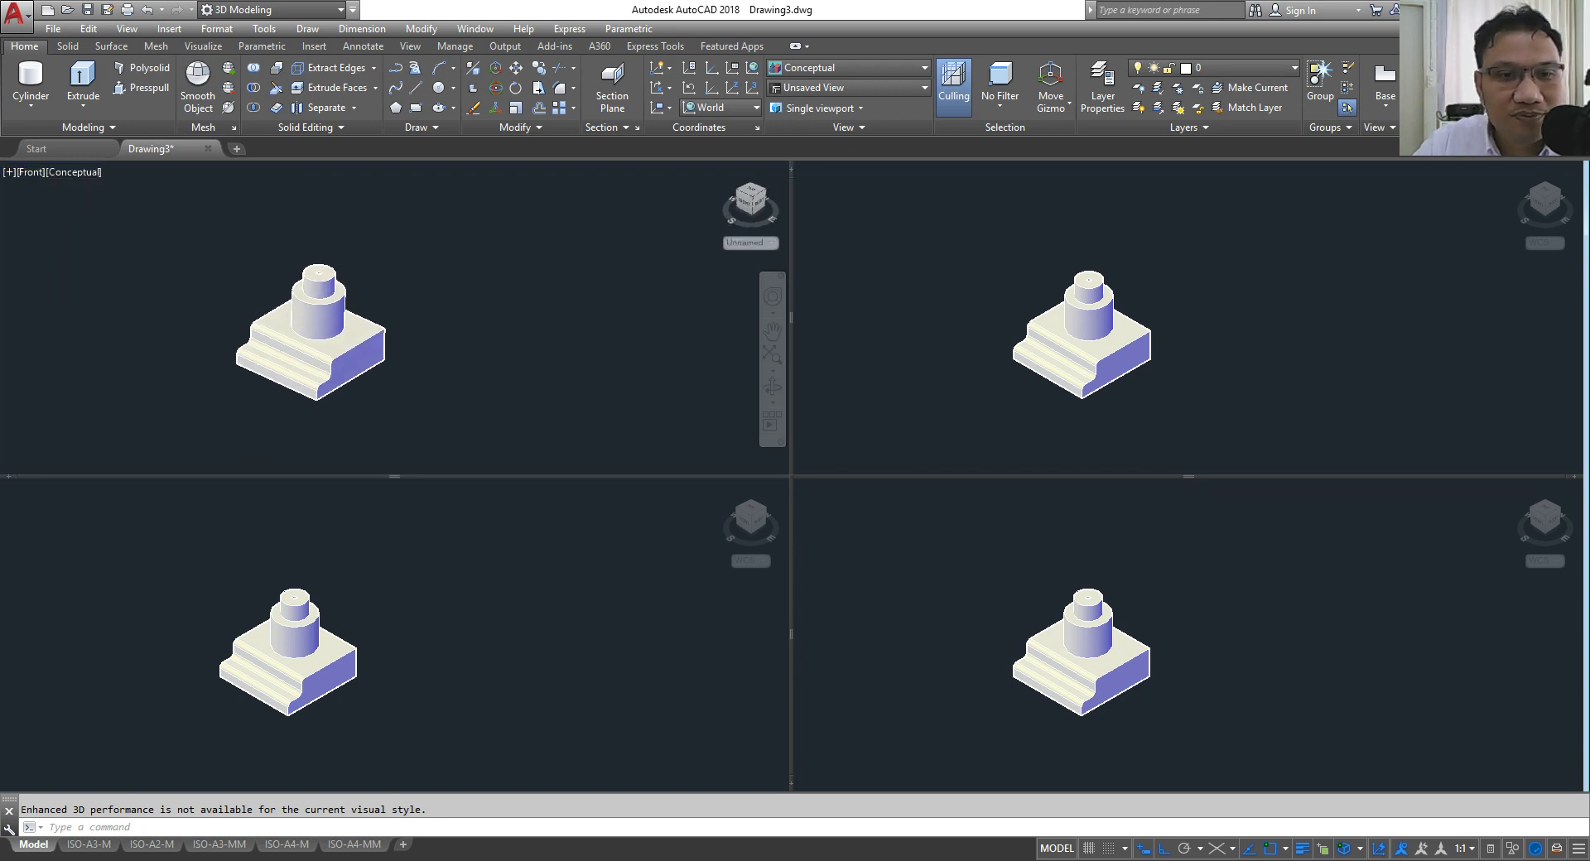
mouse_move(244, 357)
middle_mouse_down()
mouse_move(517, 340)
mouse_move(480, 313)
middle_mouse_up()
scroll(497, 323, "down", 2)
key("Escape")
Step: Set the bottom-left viewport to Top view with the block centred
left_click(430, 646)
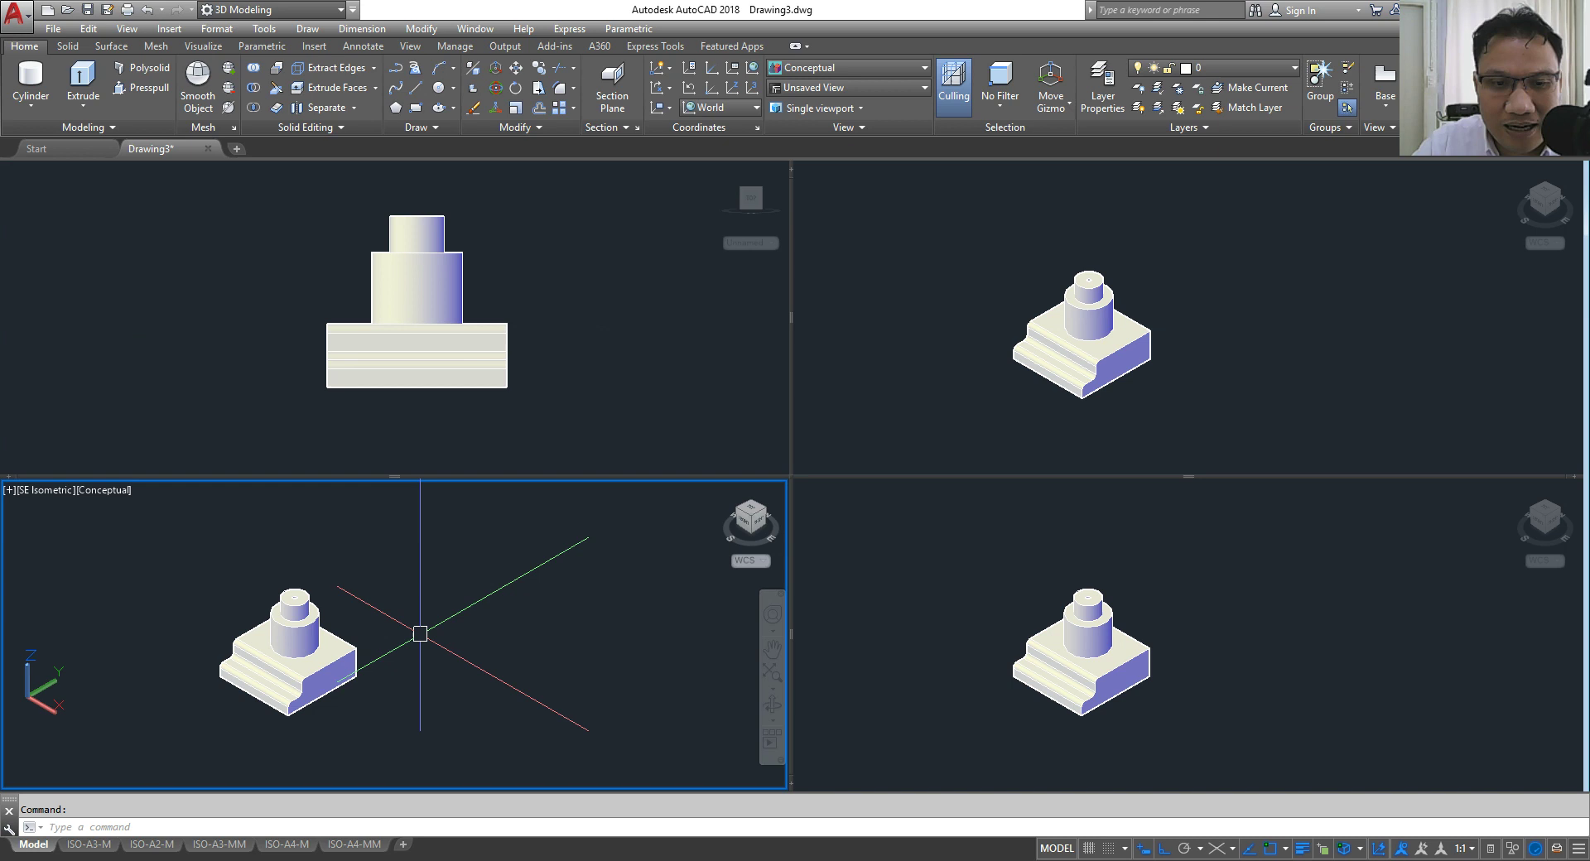
left_click(50, 490)
left_click(92, 527)
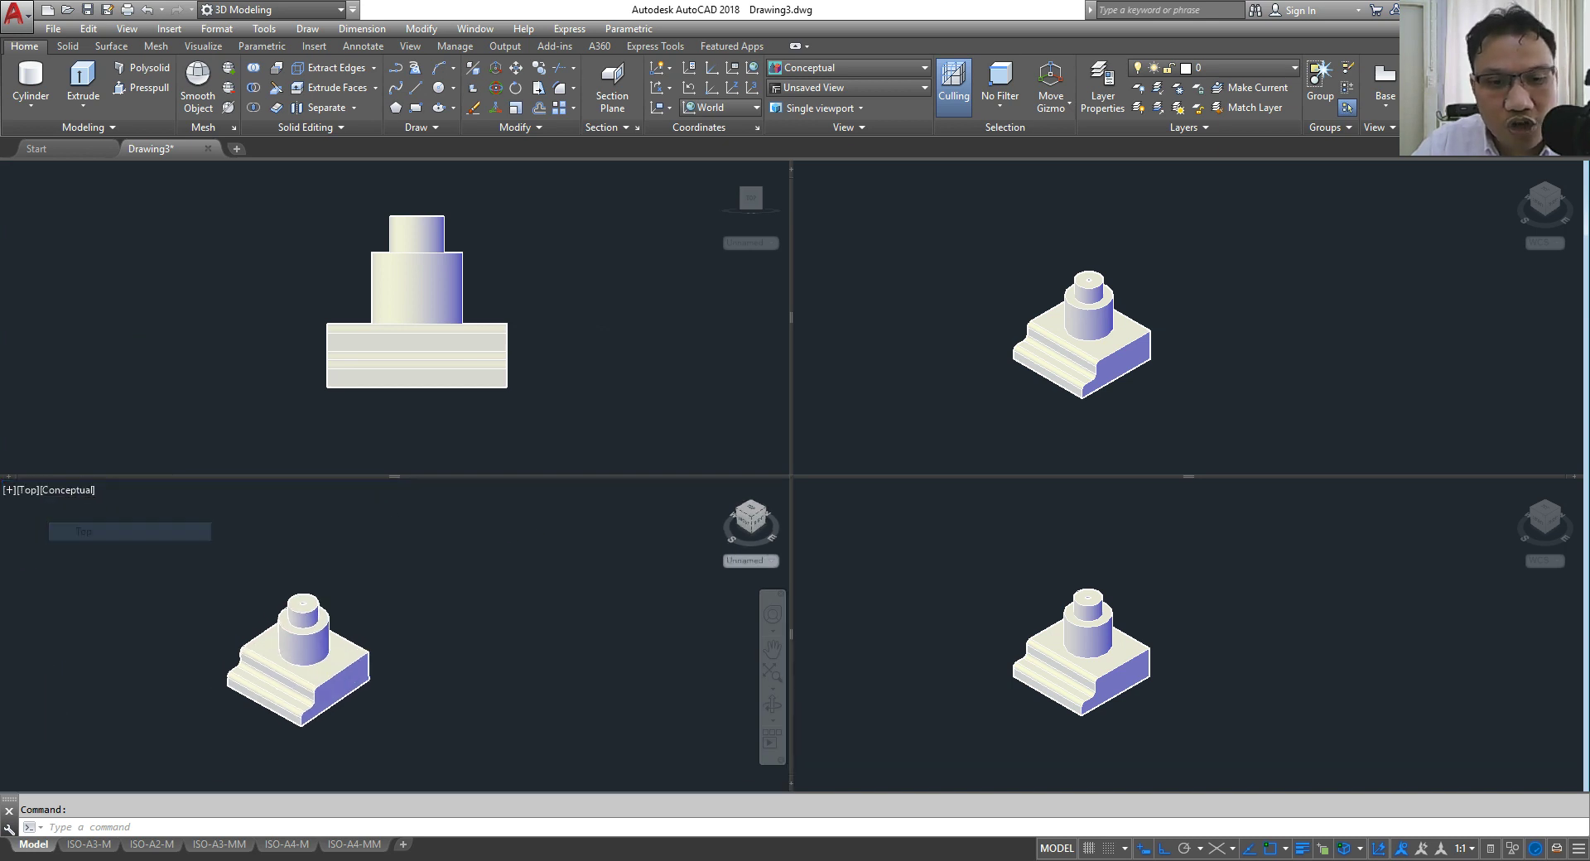
middle_click_drag(298, 642, 549, 637)
scroll(439, 634, "down", 2)
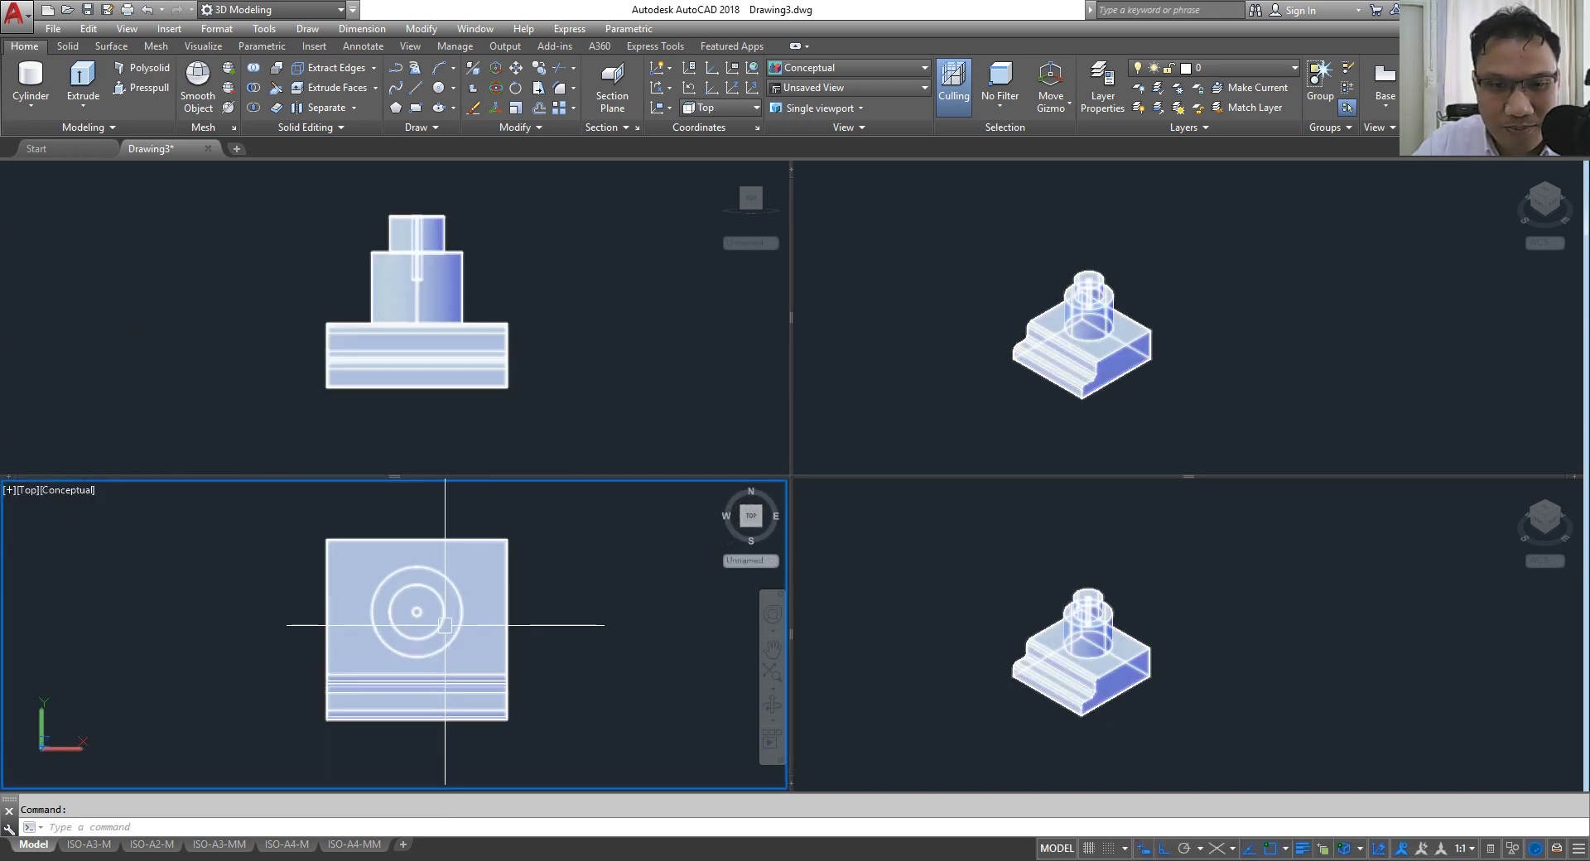
Step: Set the top-right viewport to Right view
left_click(1158, 356)
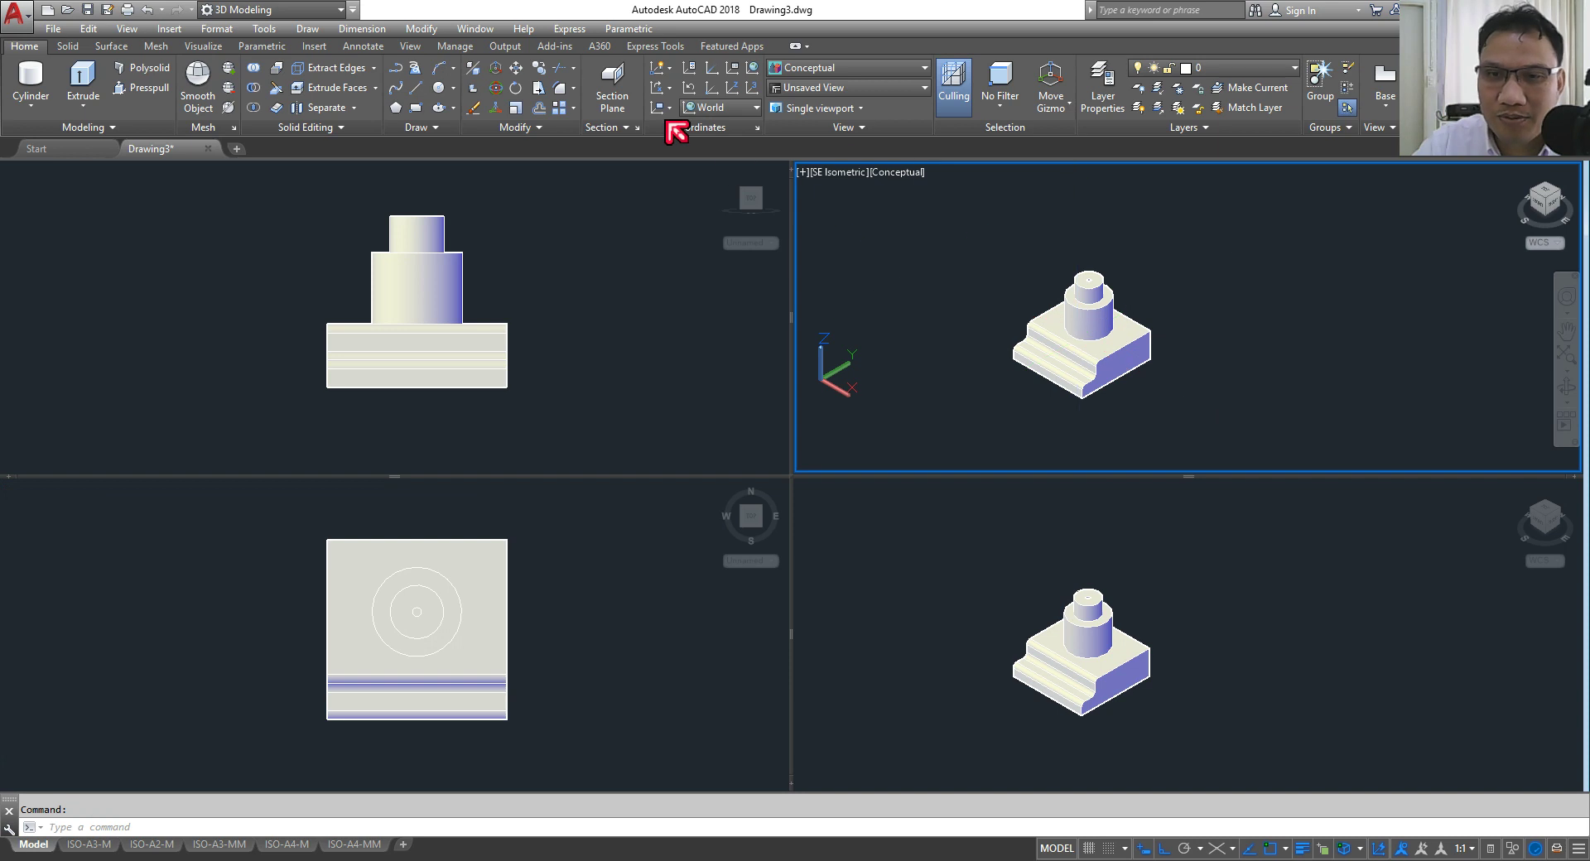
left_click(848, 175)
left_click(911, 254)
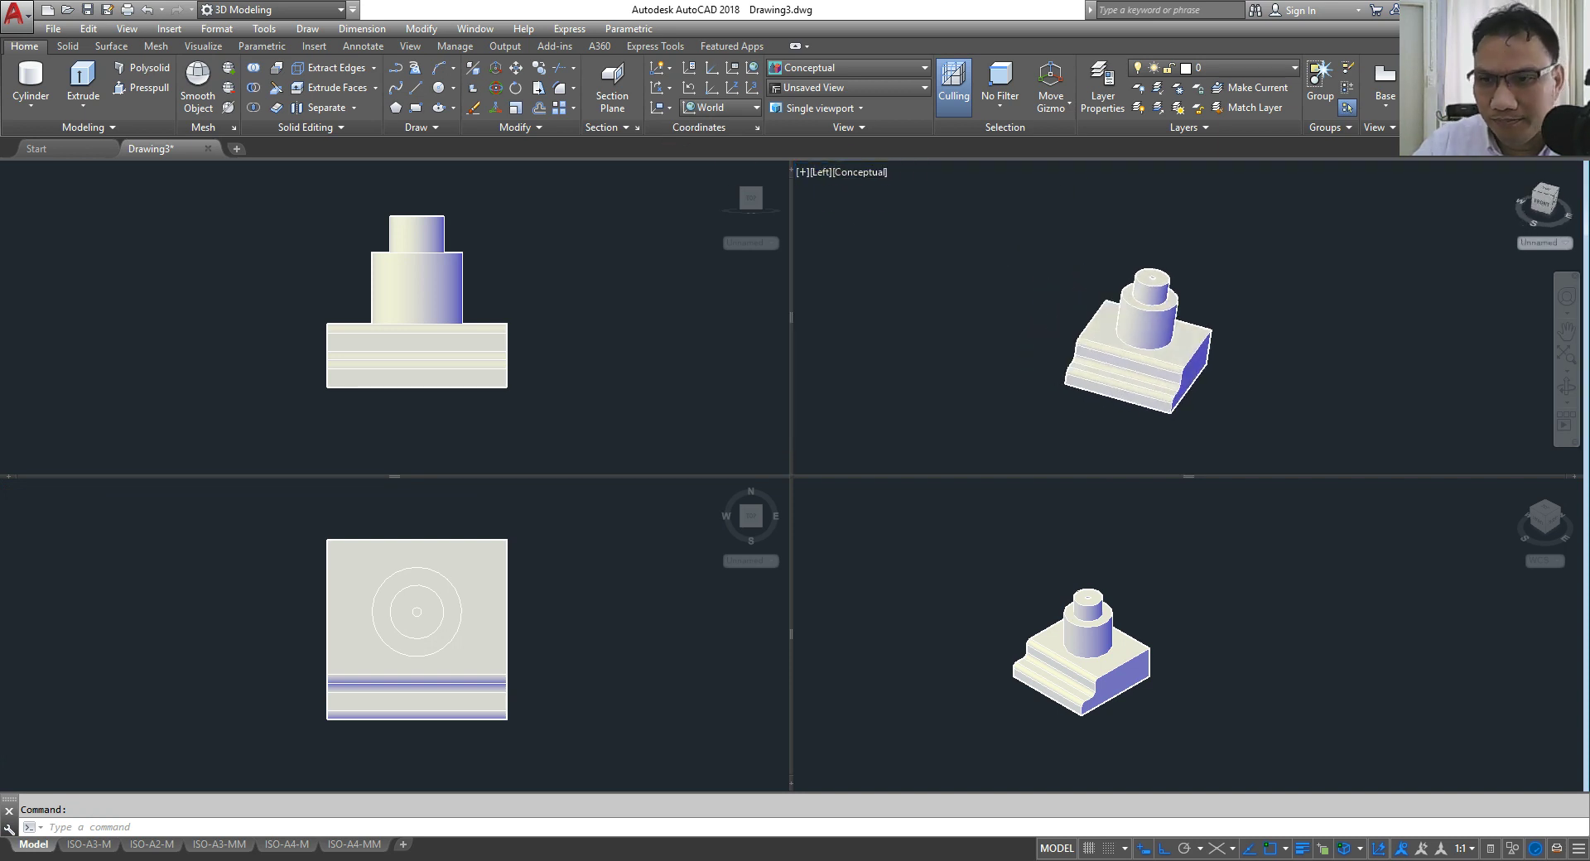
left_click(826, 176)
left_click(903, 269)
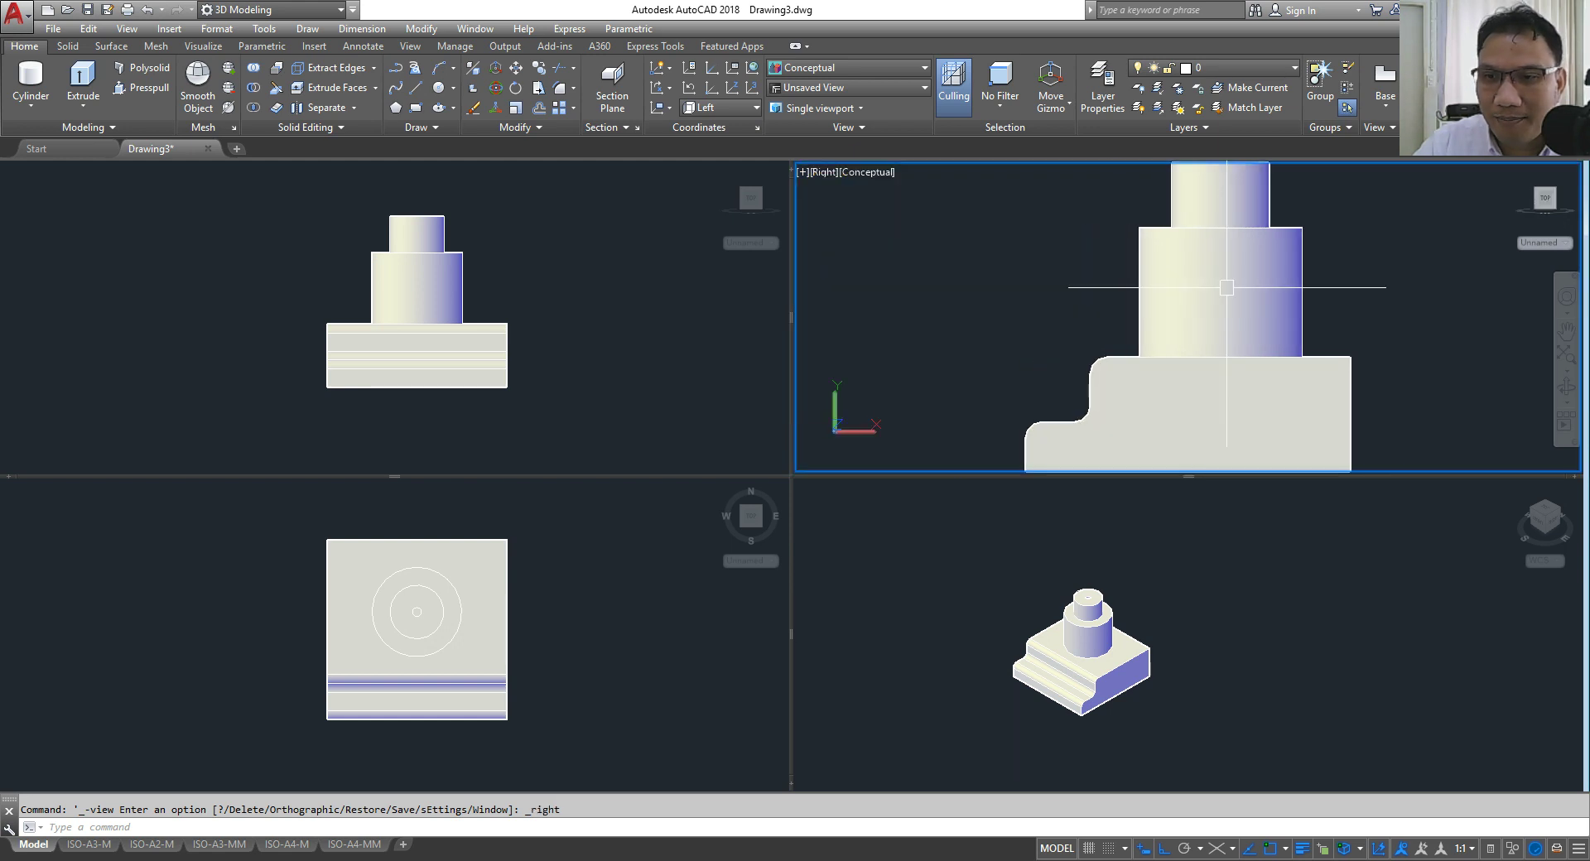
scroll(1160, 314, "down", 4)
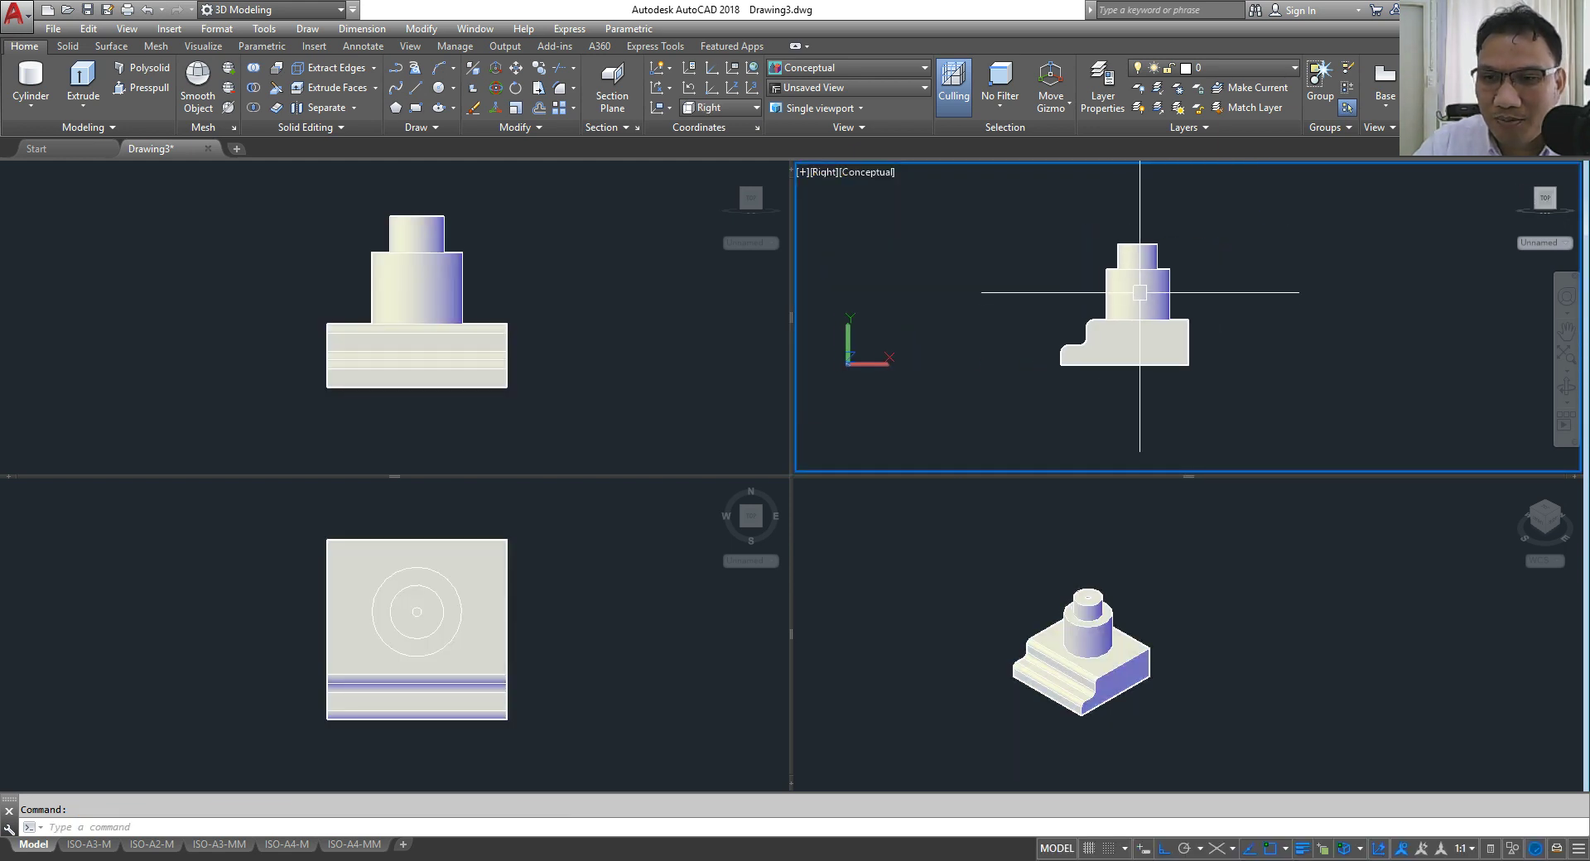
Step: Reposition the block in the isometric viewport, then cycle the active viewport with Ctrl+R
left_click(1140, 671)
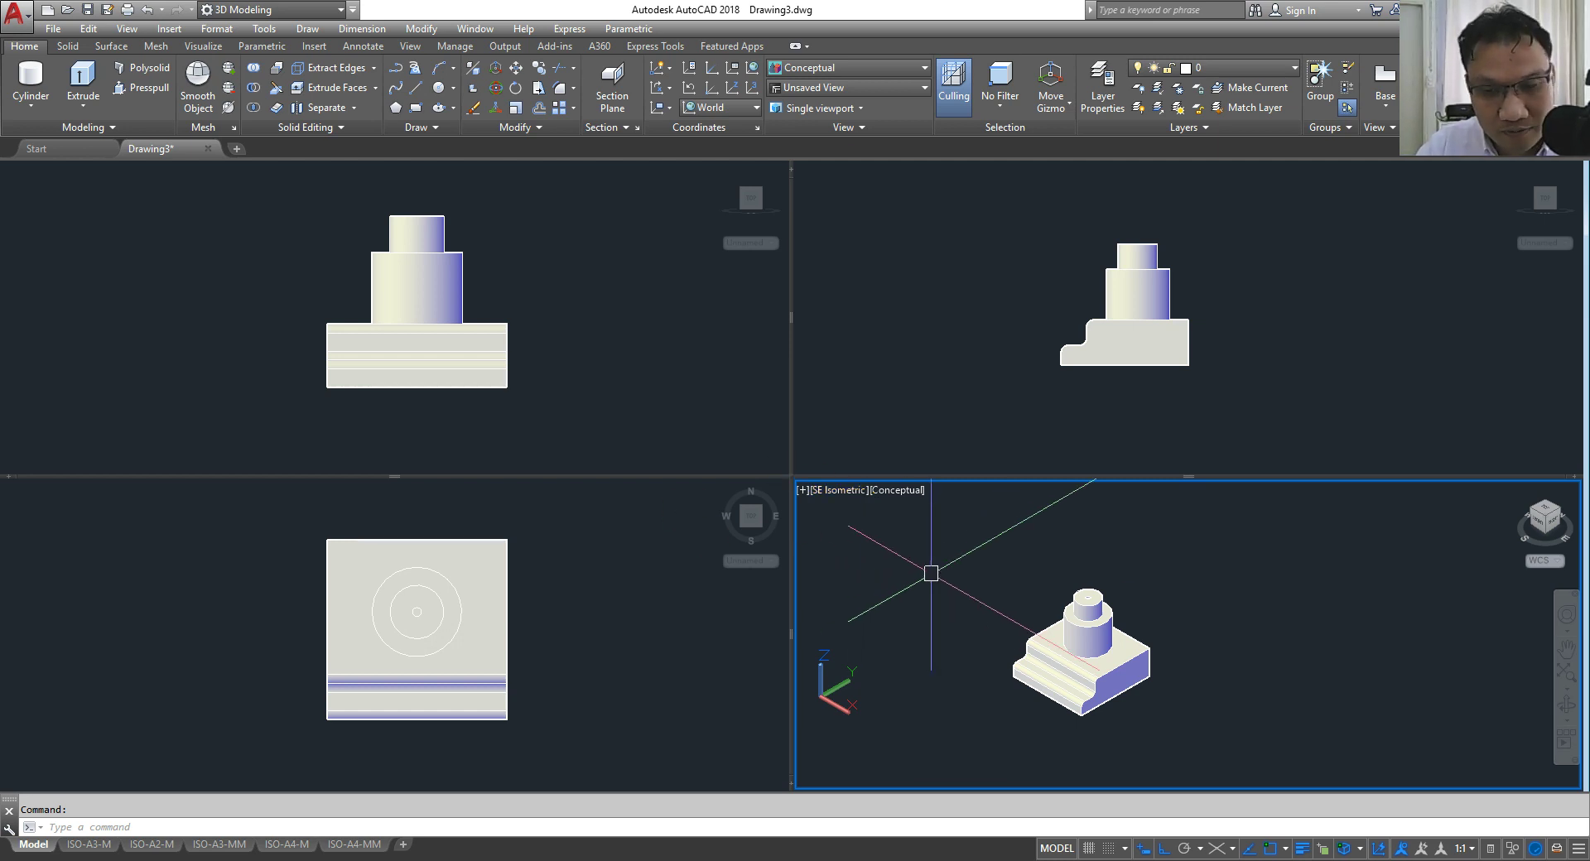
middle_click_drag(1171, 655, 1224, 637)
scroll(1141, 644, "up", 2)
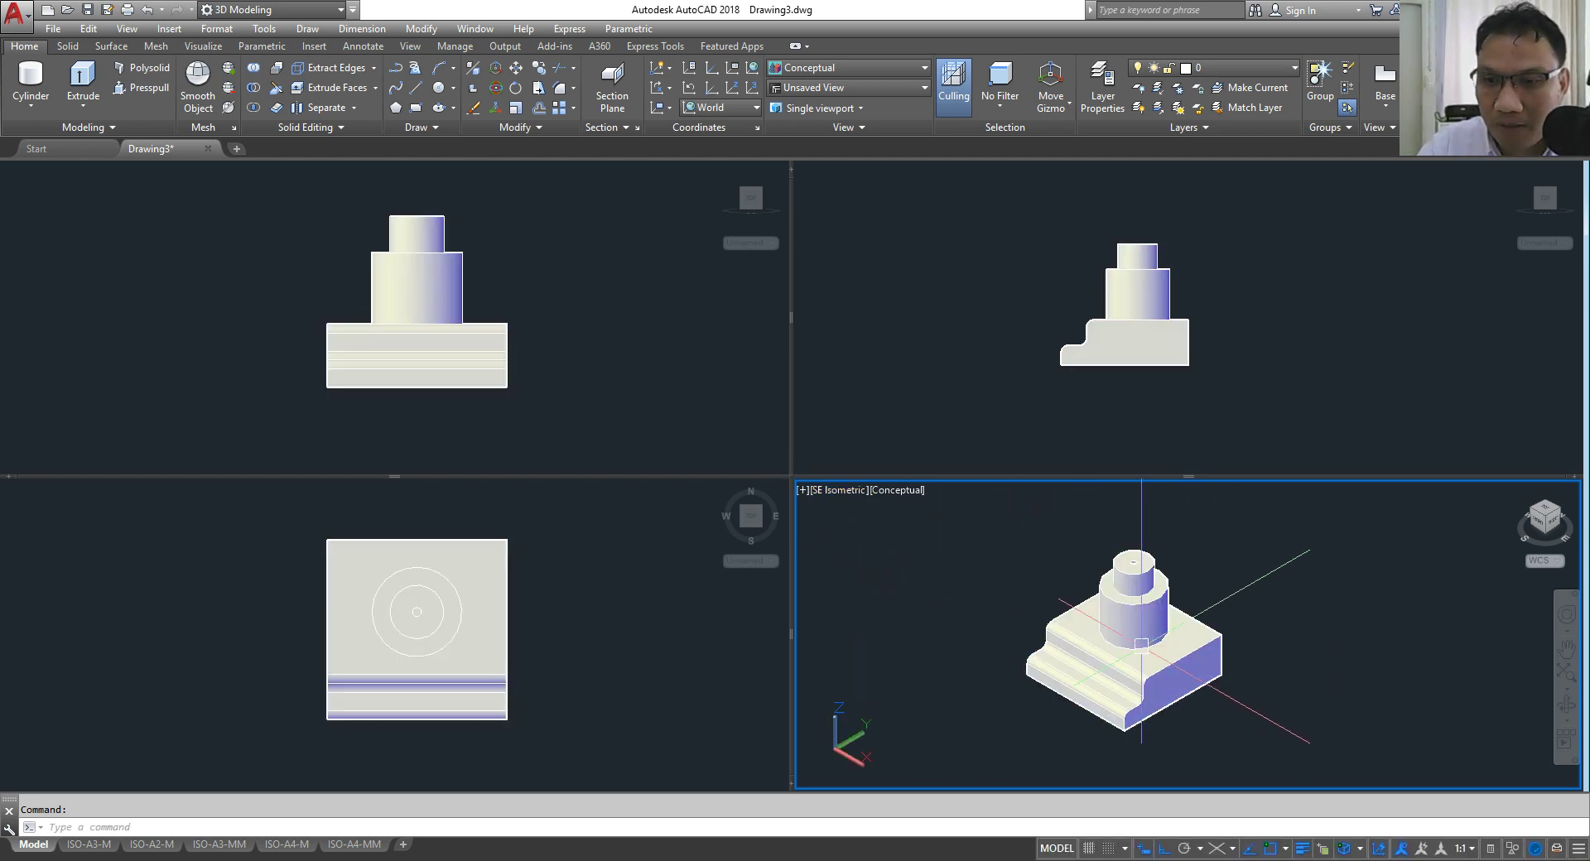
scroll(1142, 643, "down", 2)
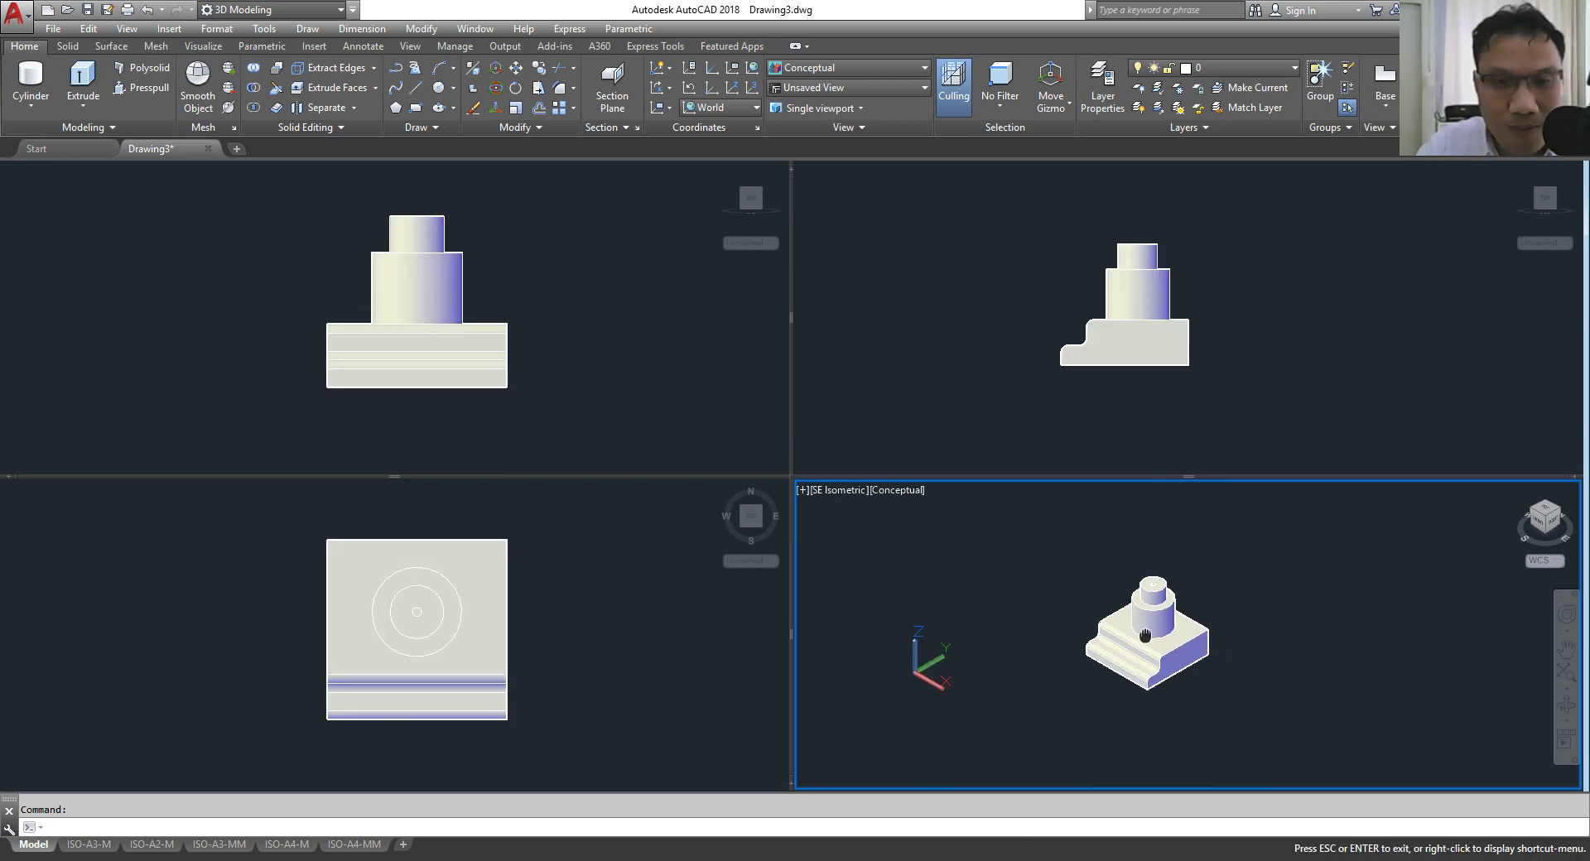
mouse_move(1145, 631)
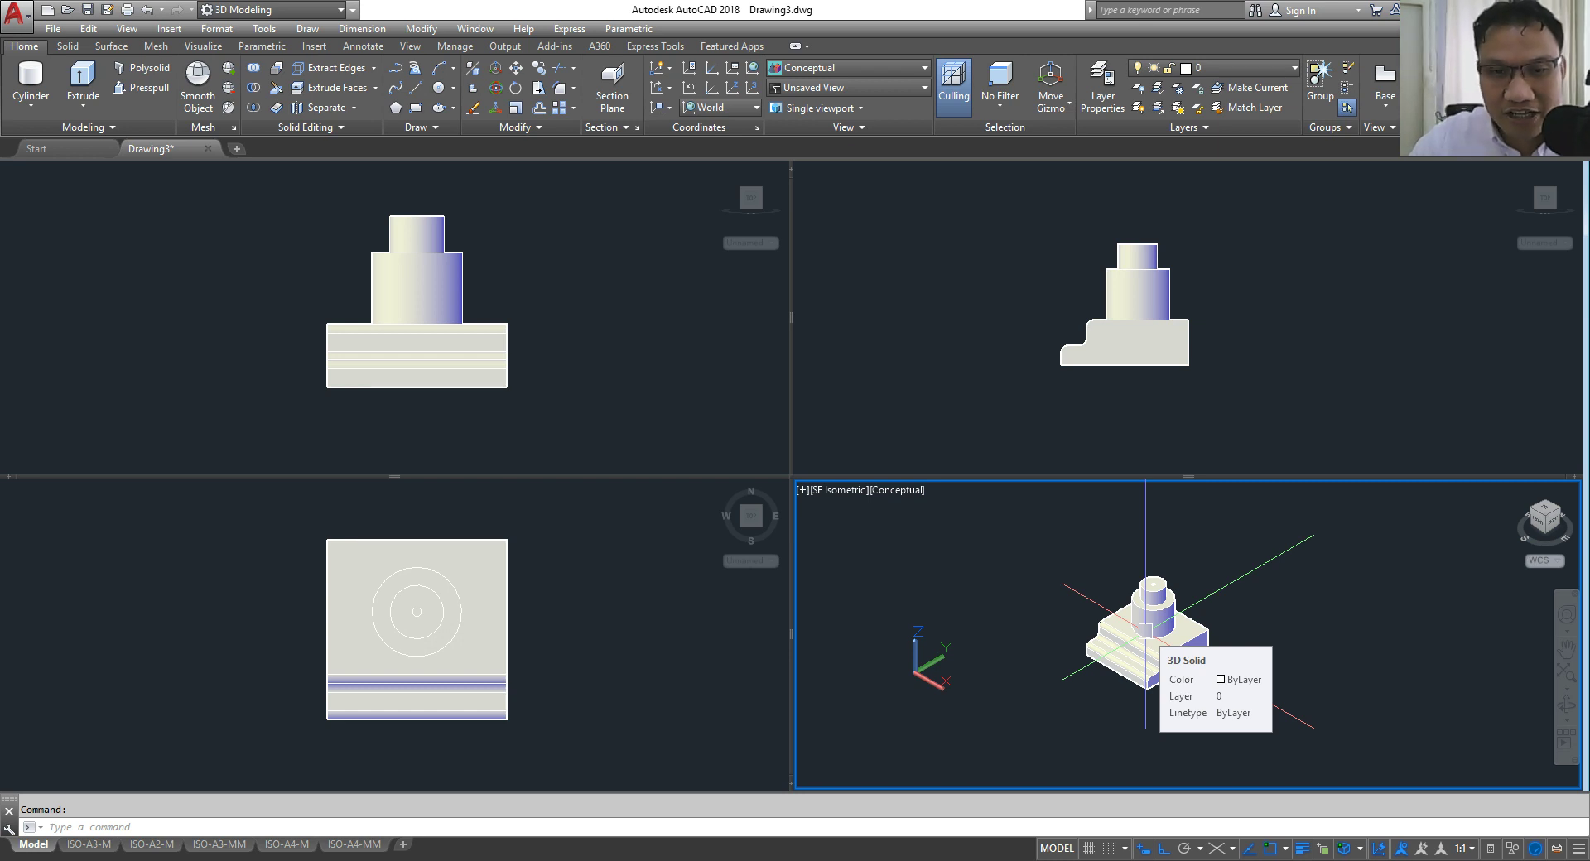
scroll(1146, 629, "up", 2)
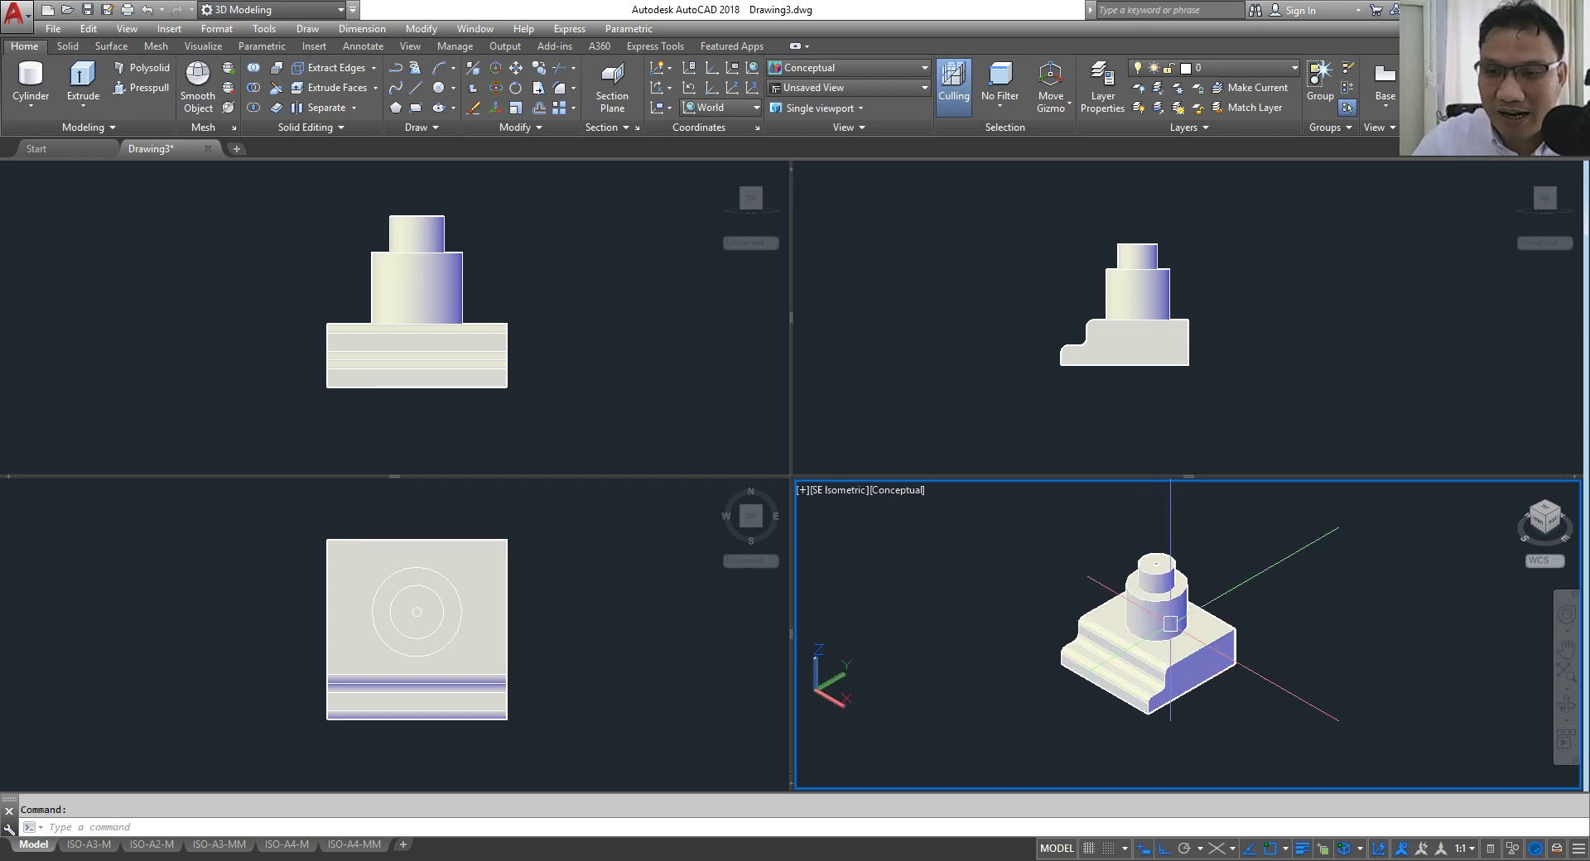
middle_click_drag(1211, 596, 1224, 602)
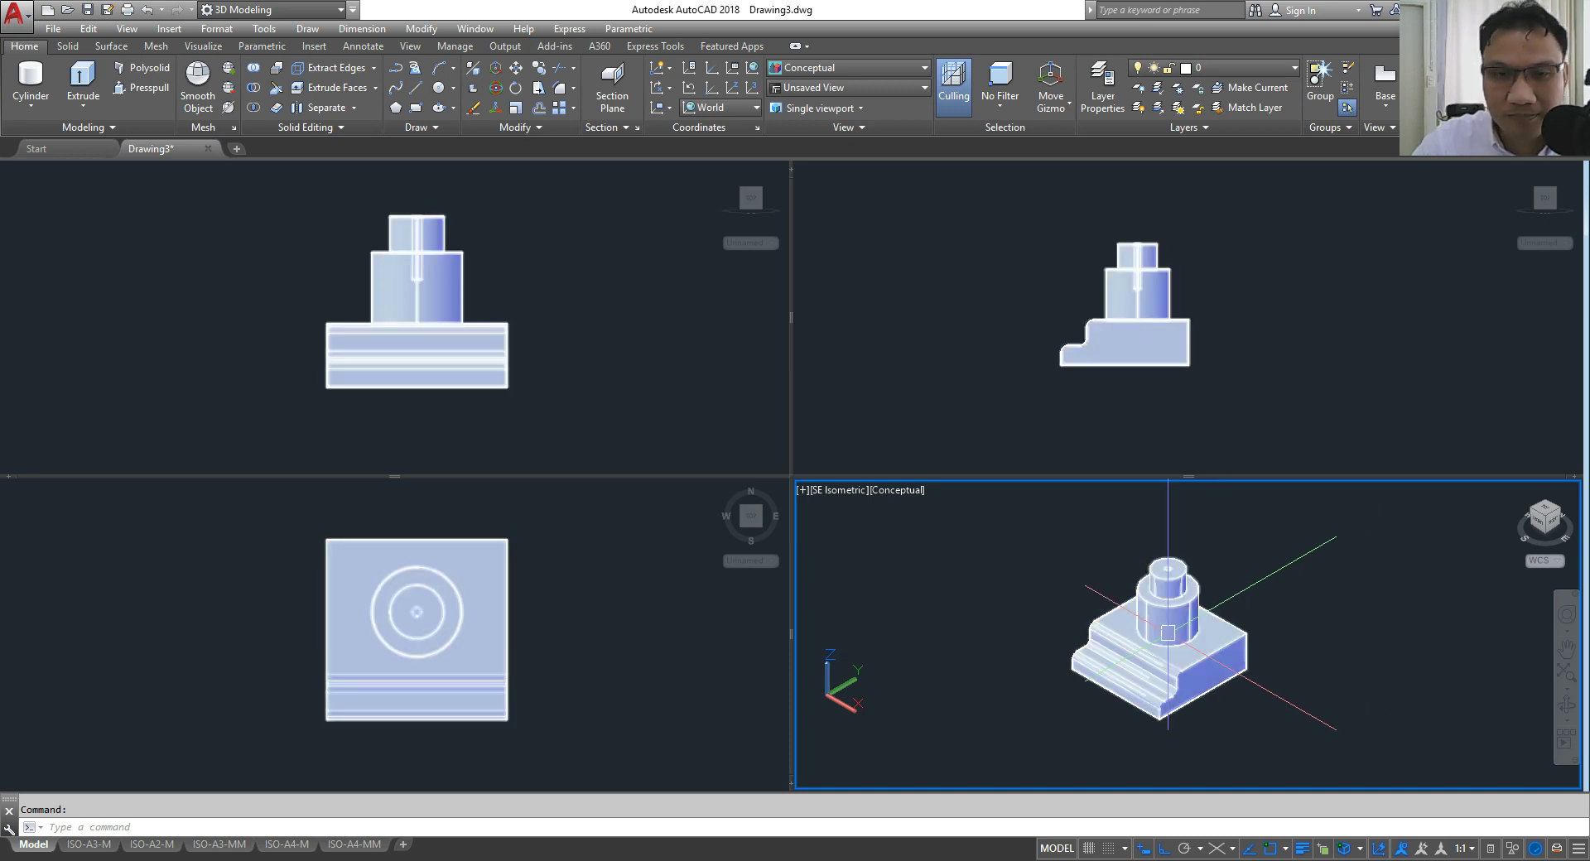
left_click(643, 347)
key("ctrl+r")
key("ctrl+r")
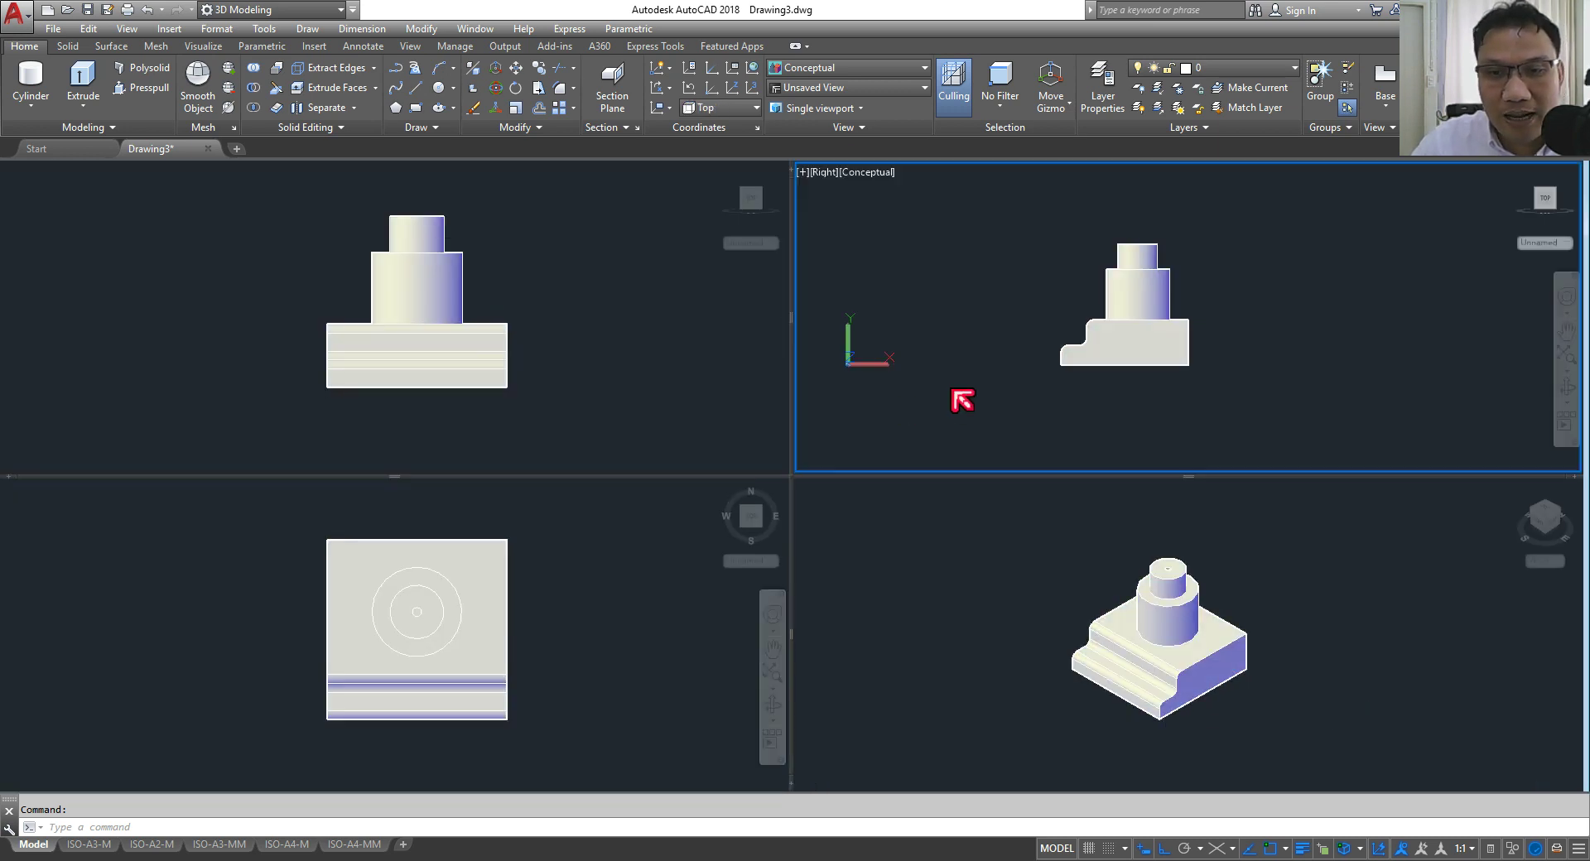
key("ctrl+r")
key("ctrl+r")
key("ctrl+r")
key("ctrl+r")
key("ctrl+r")
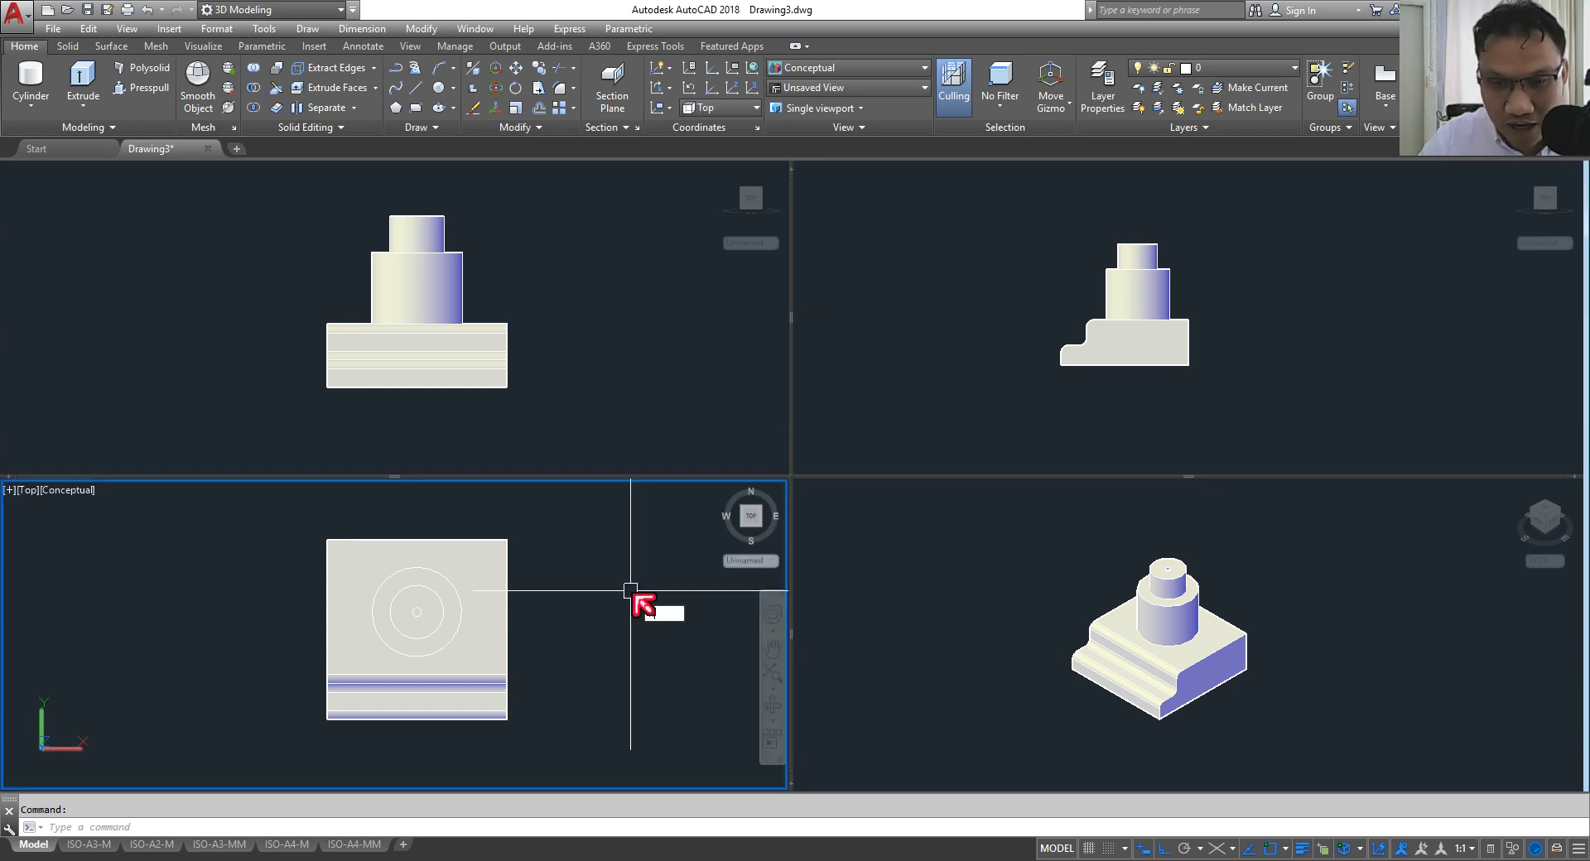
Step: Start FLATSHOT, keep foreground lines ByBlock and make obscured lines Green
type("latshot")
key("Return")
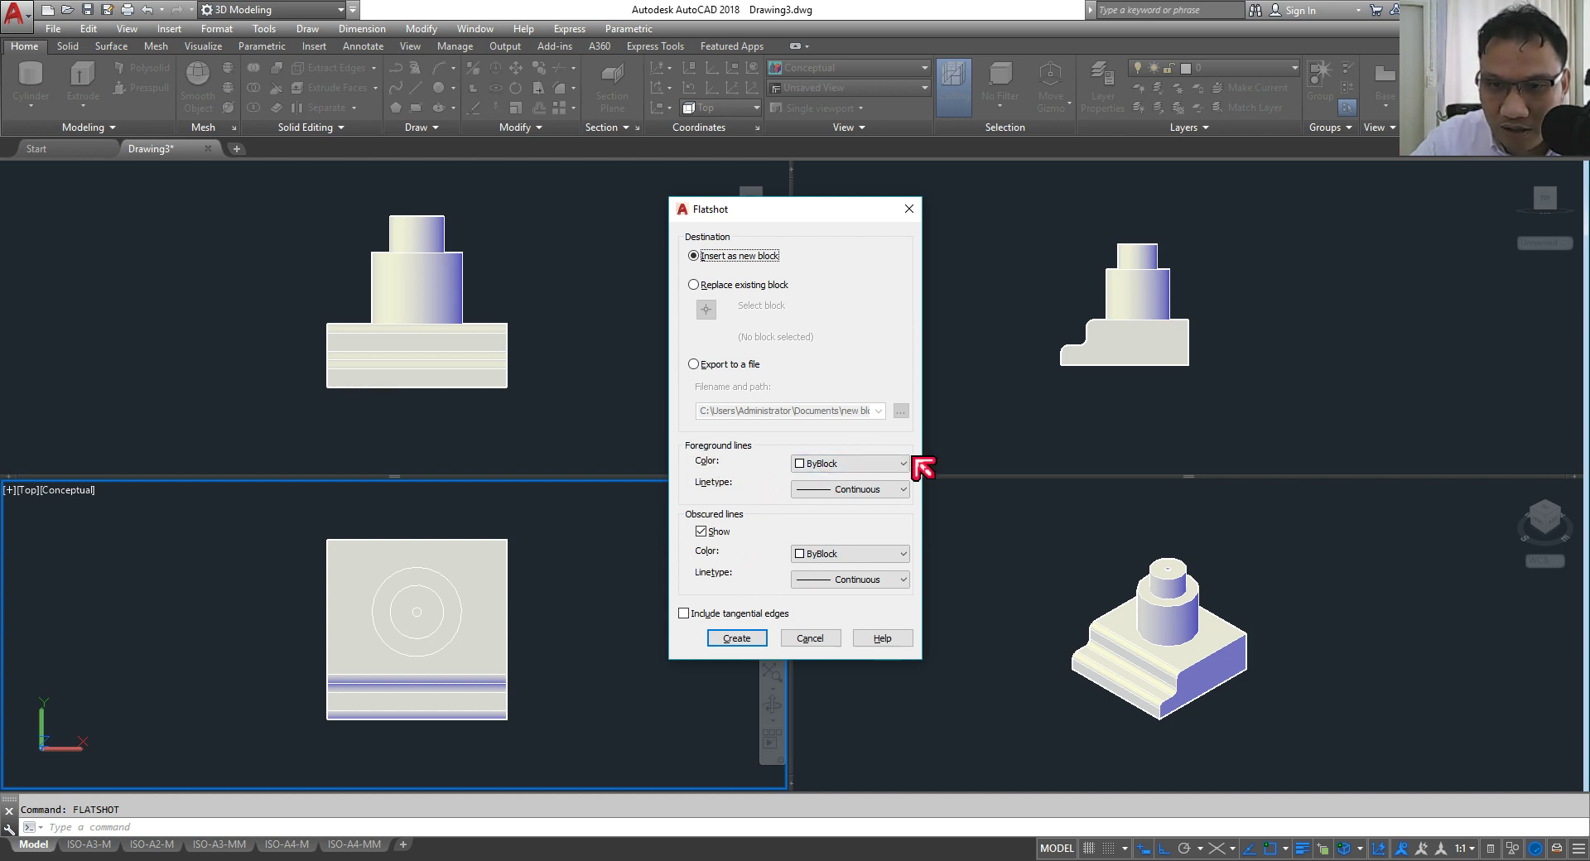
left_click(859, 465)
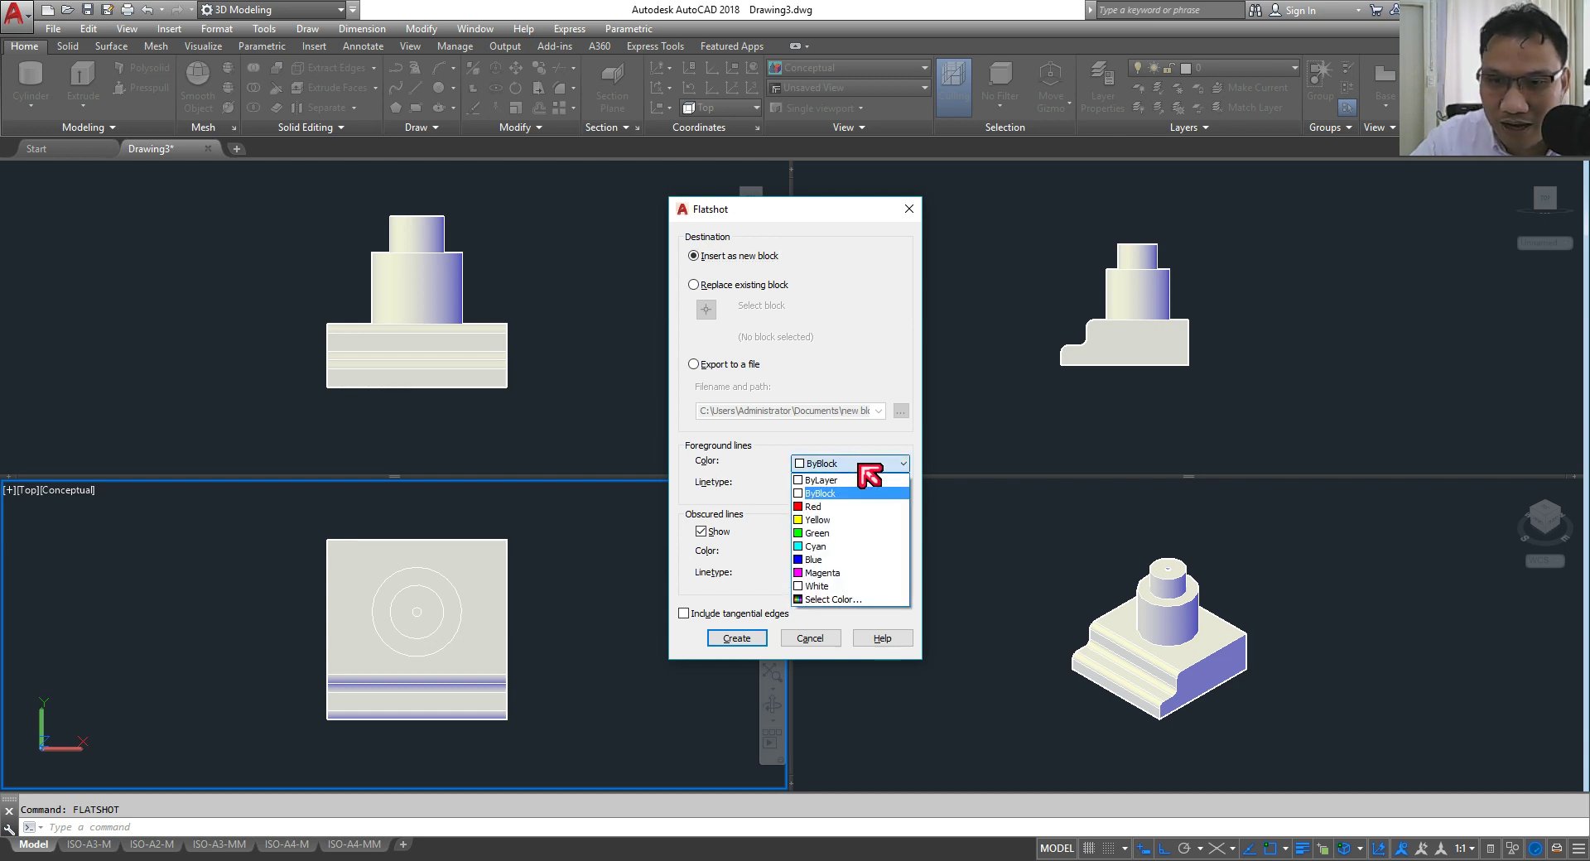
left_click(859, 464)
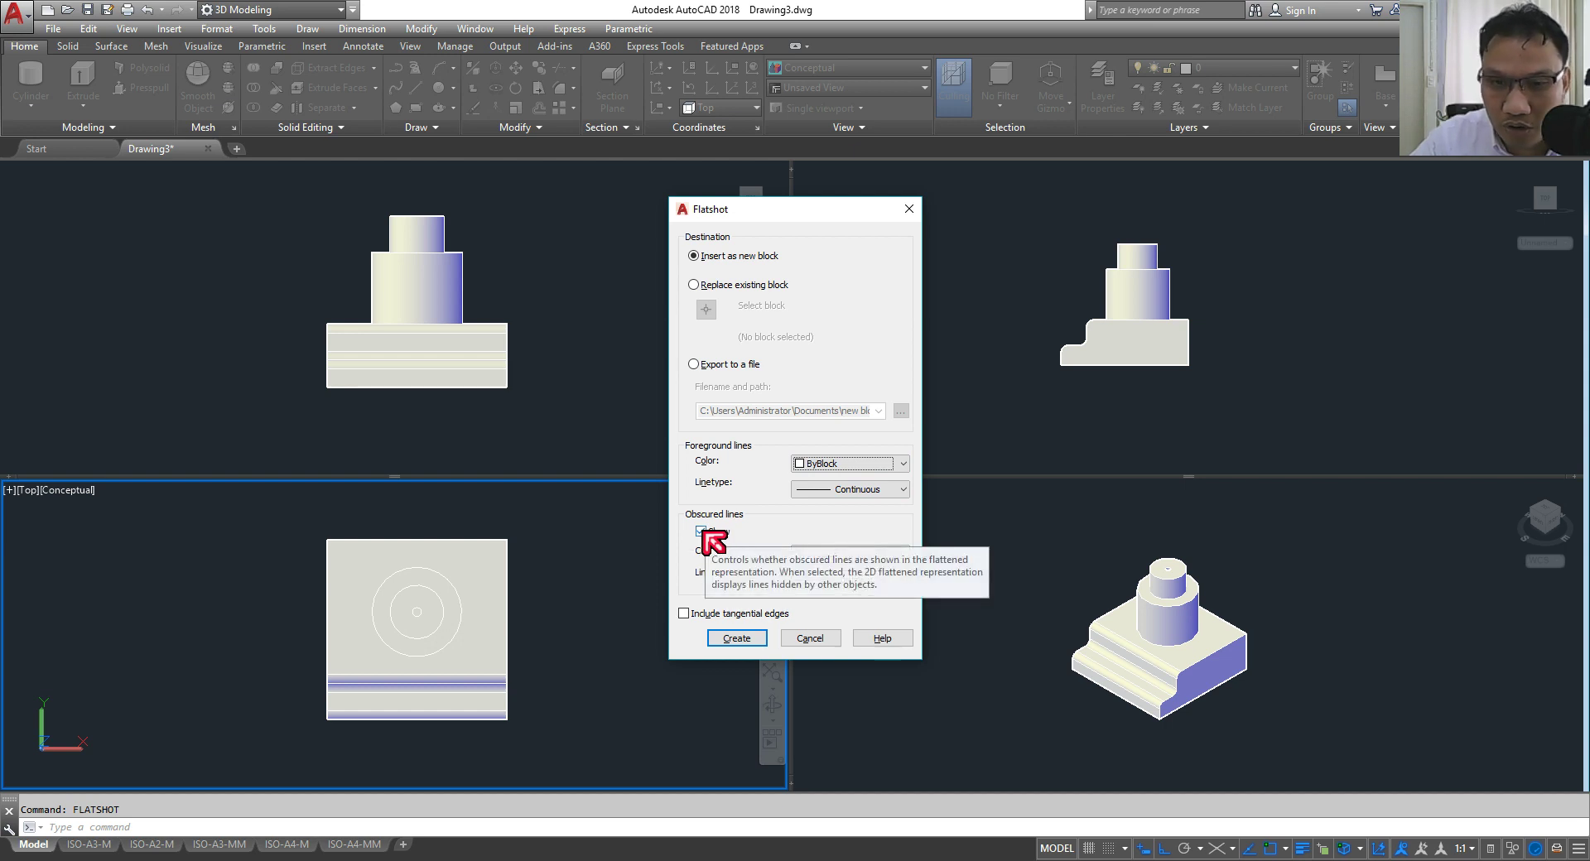
left_click(903, 555)
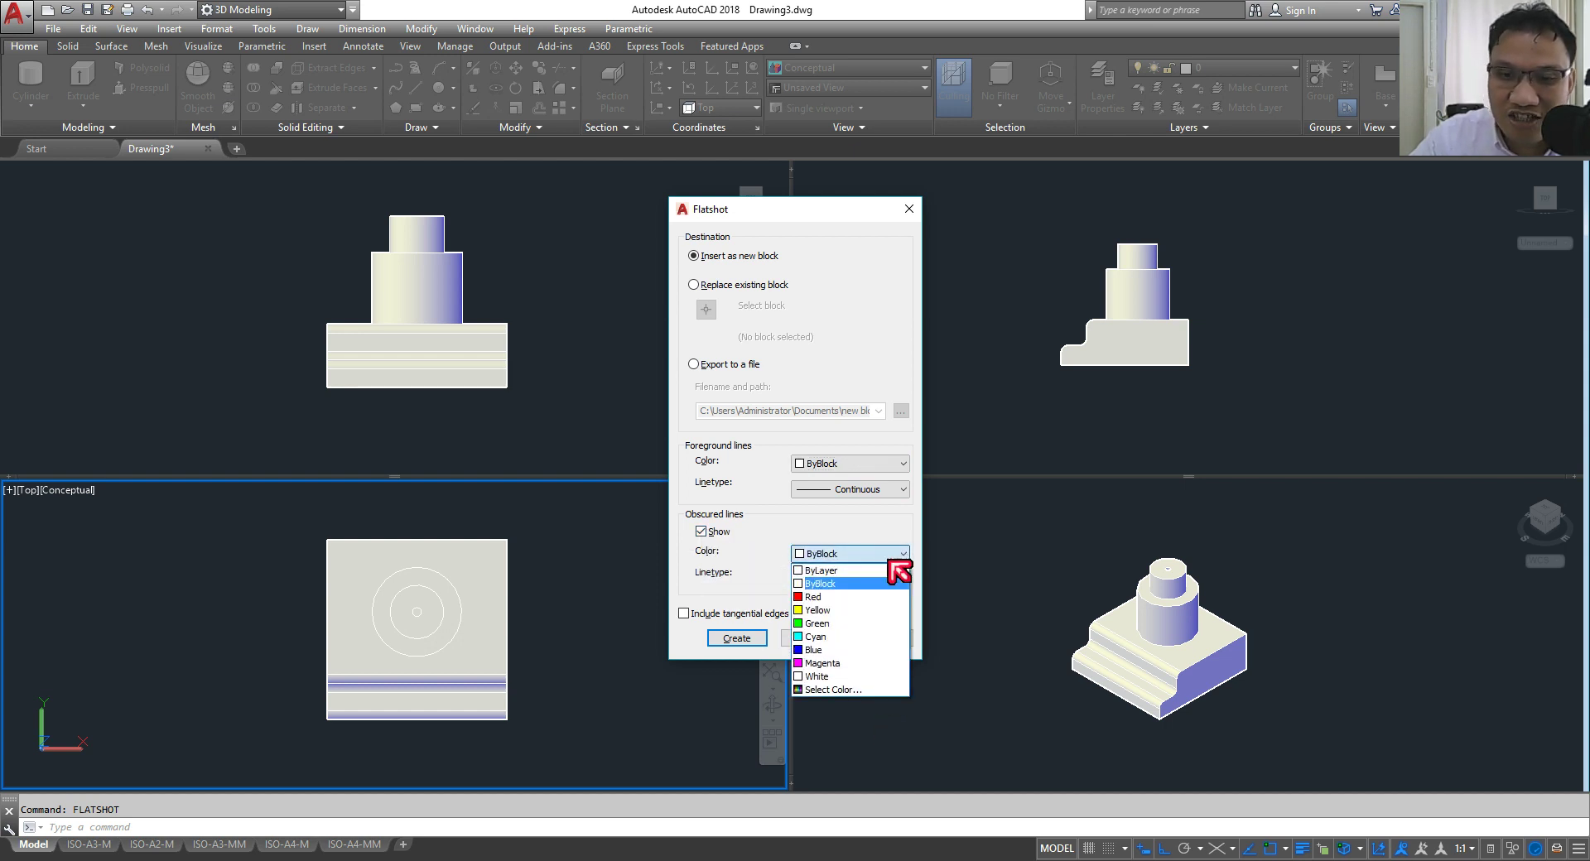
left_click(890, 630)
Step: Load the DASHED2 linetype and assign it to the obscured lines
left_click(881, 583)
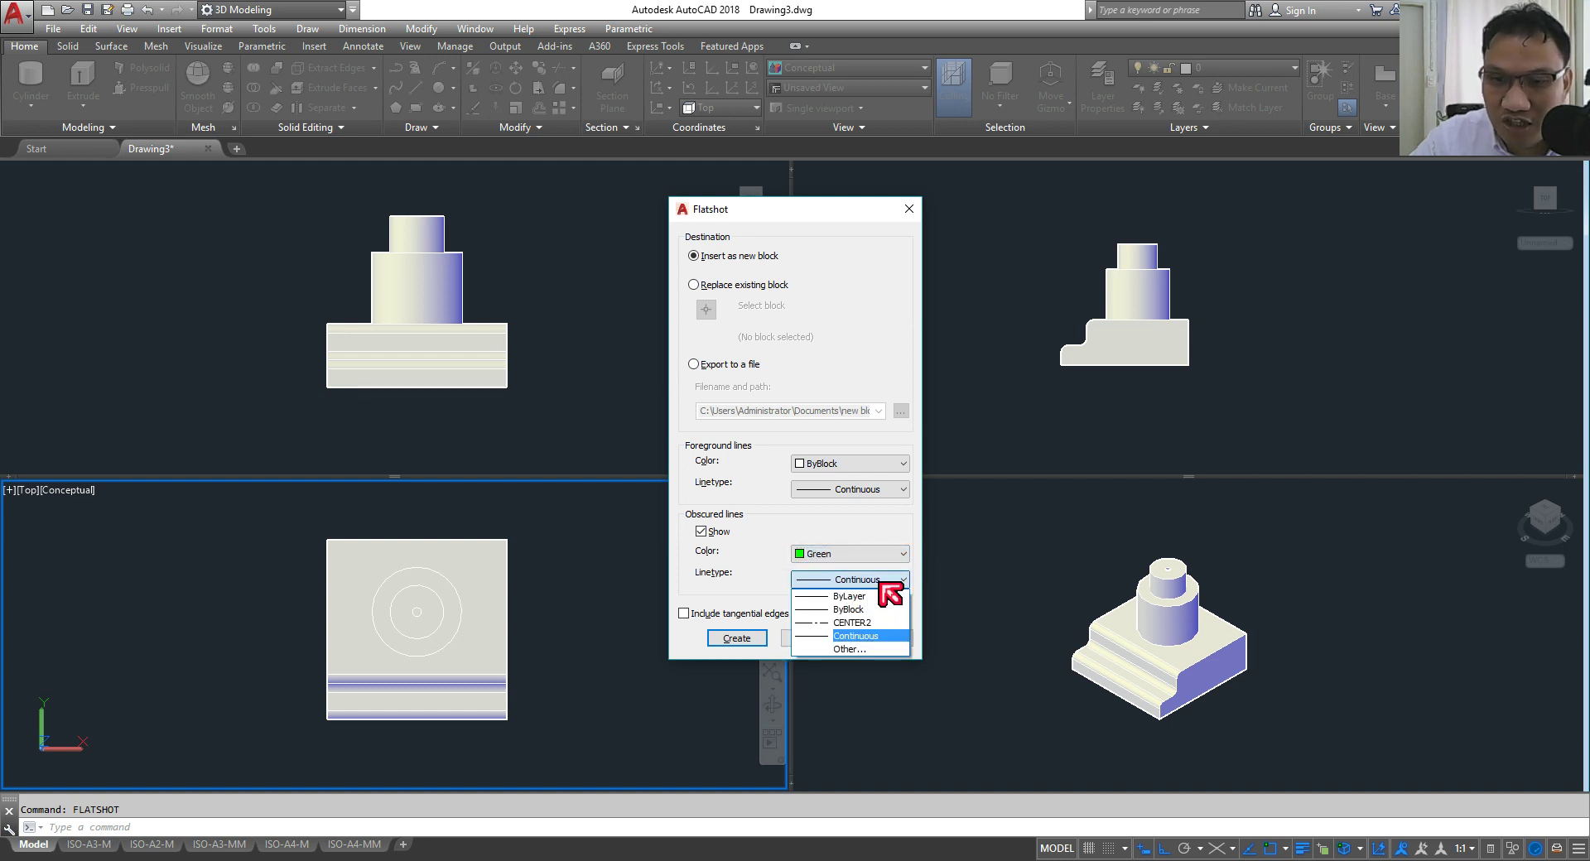
left_click(853, 651)
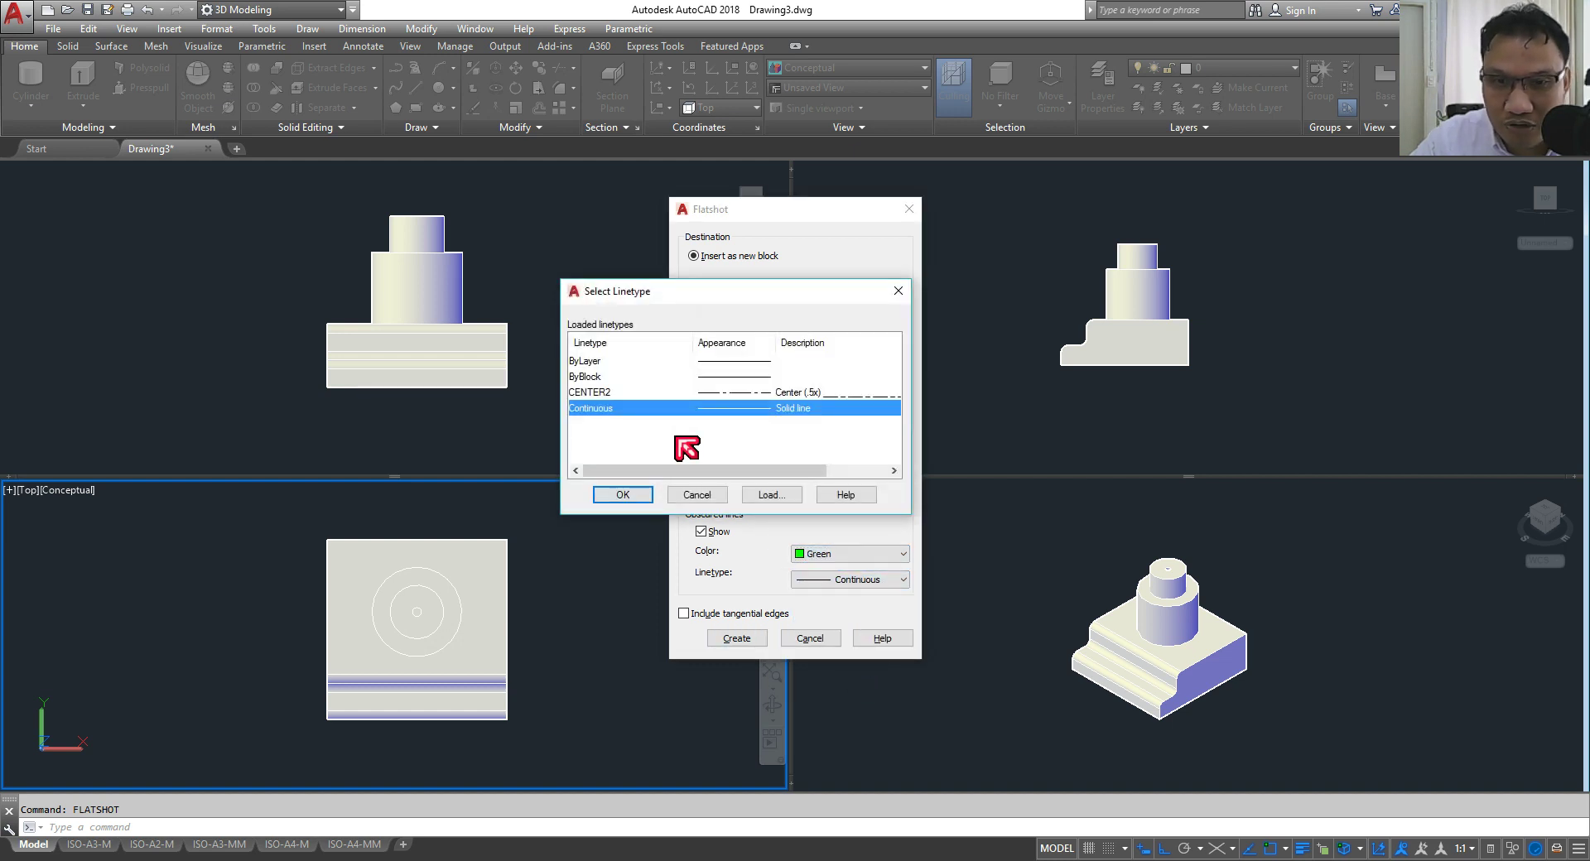
left_click(760, 495)
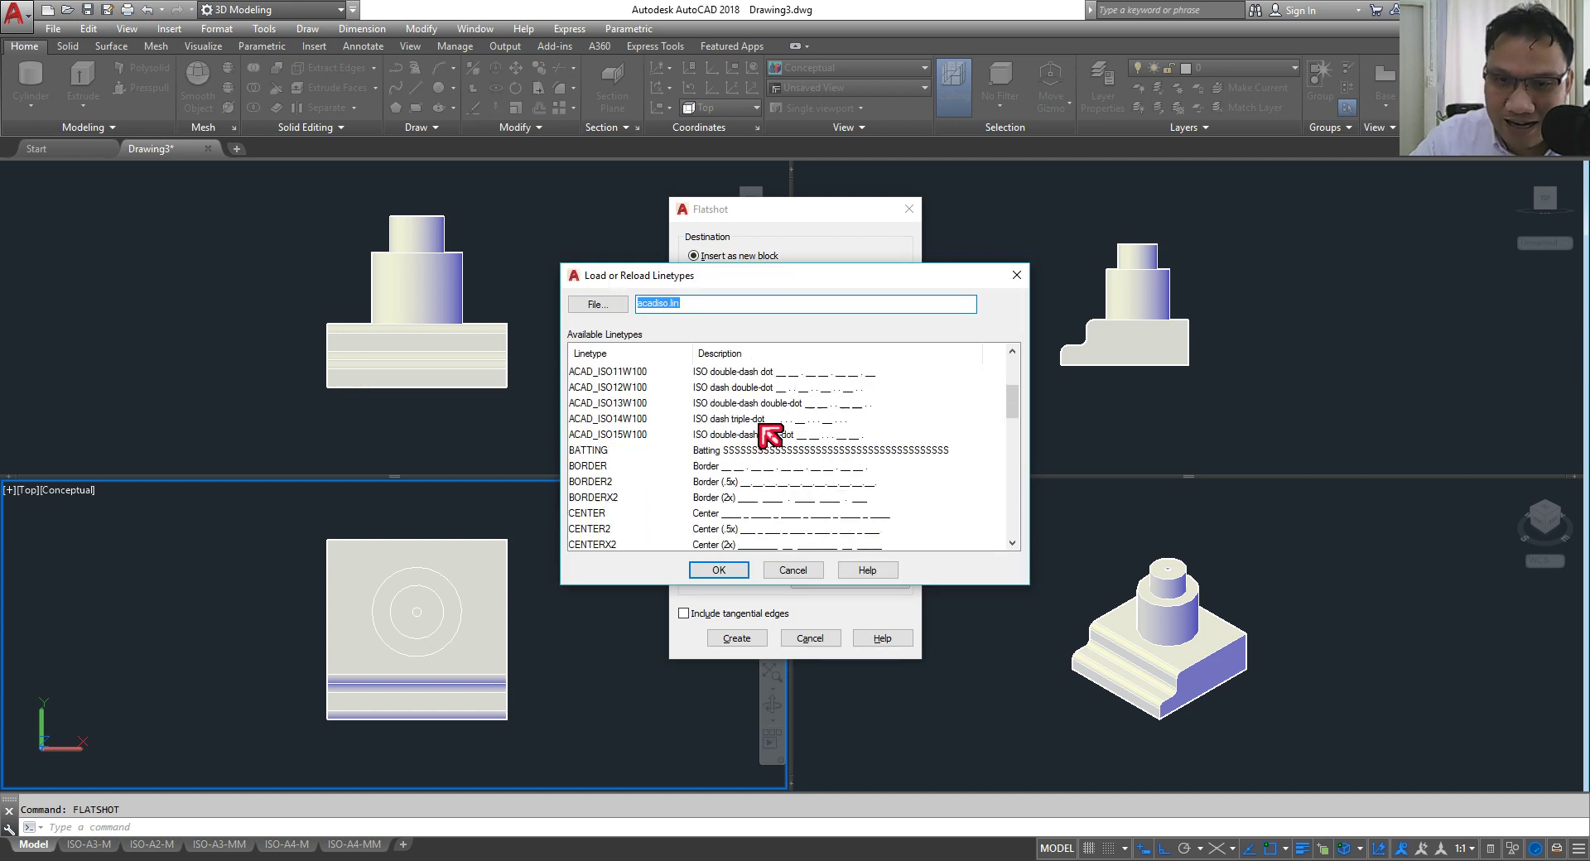
scroll(767, 435, "down", 4)
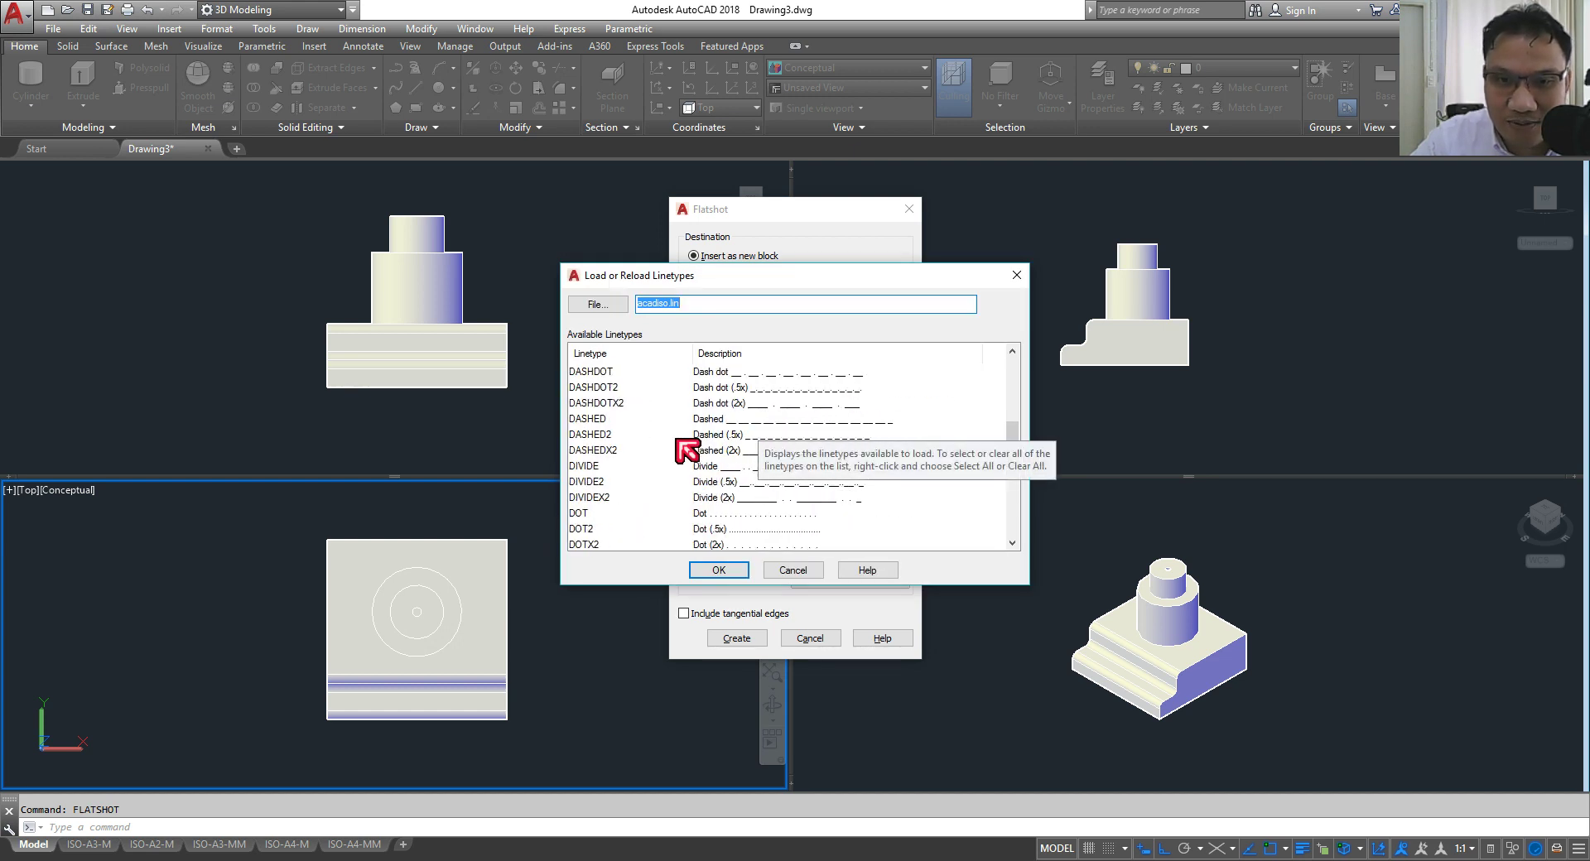
left_click(603, 437)
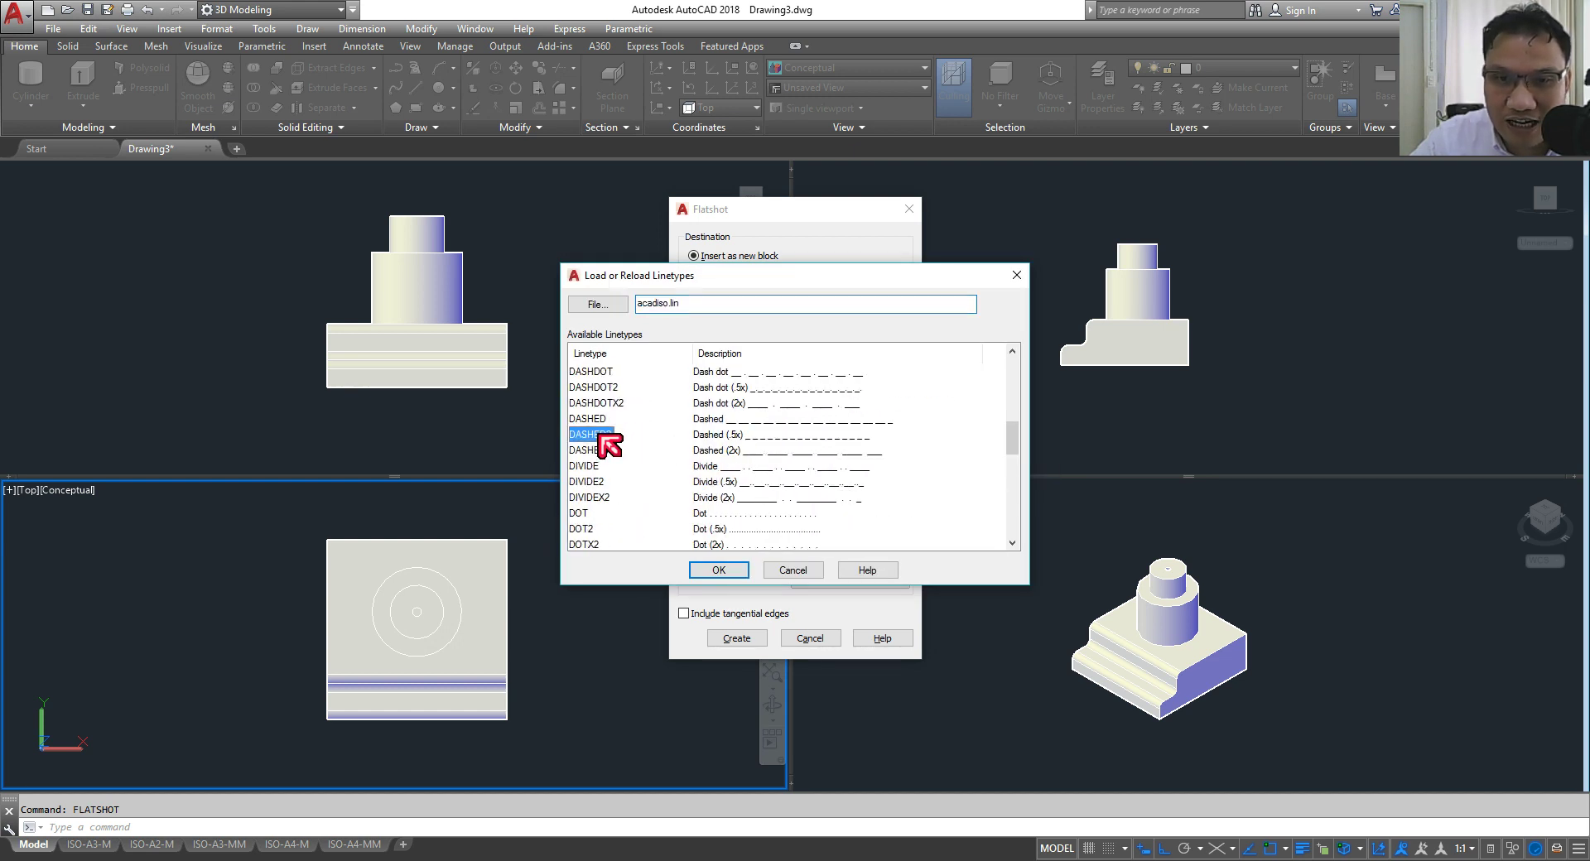
left_click(727, 570)
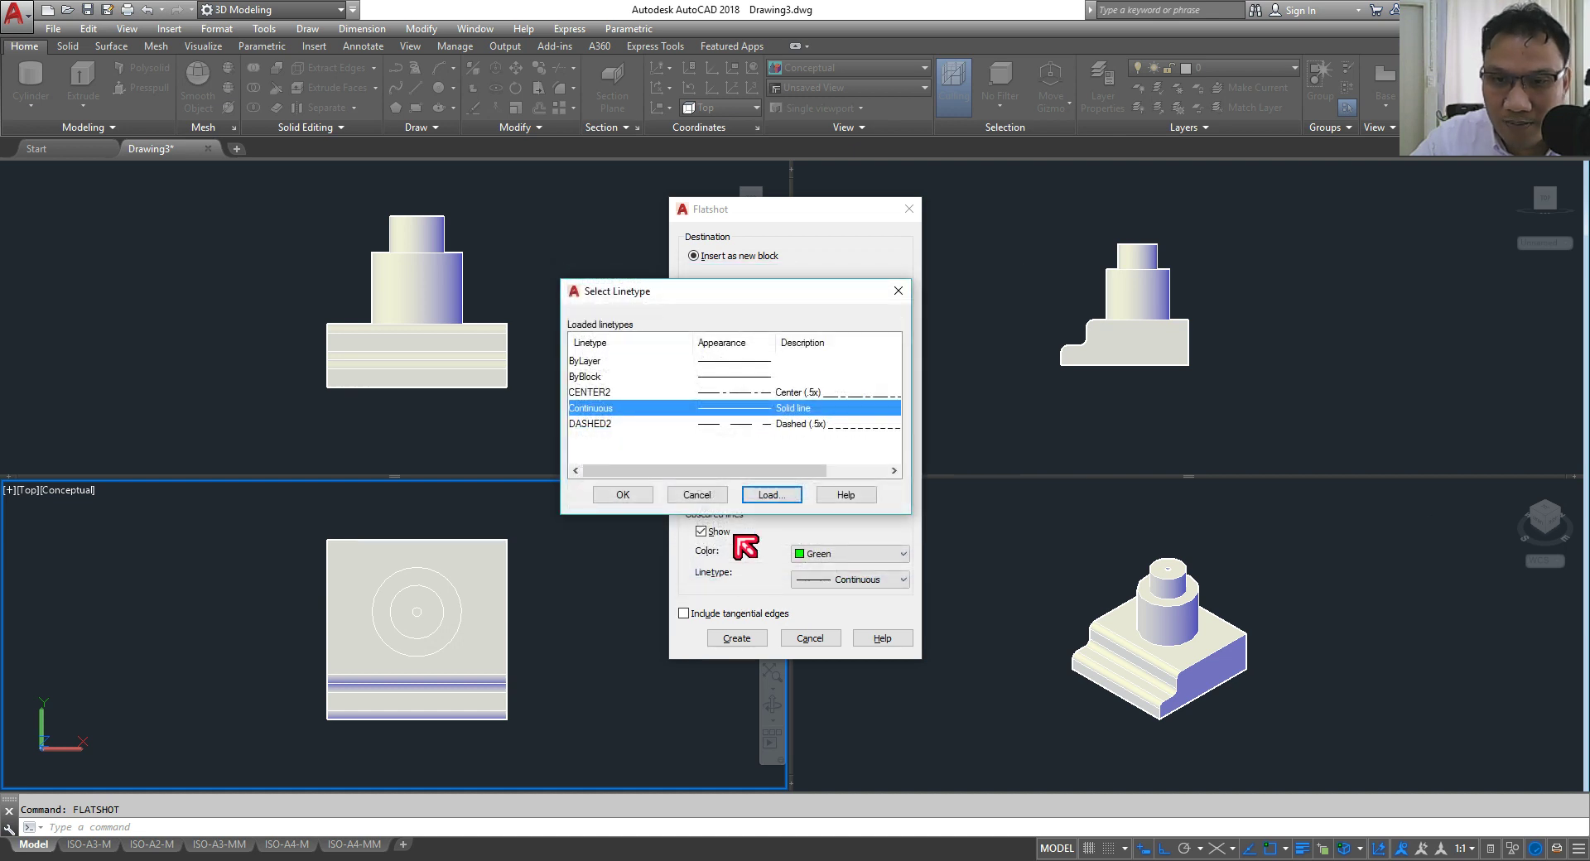
left_click(714, 425)
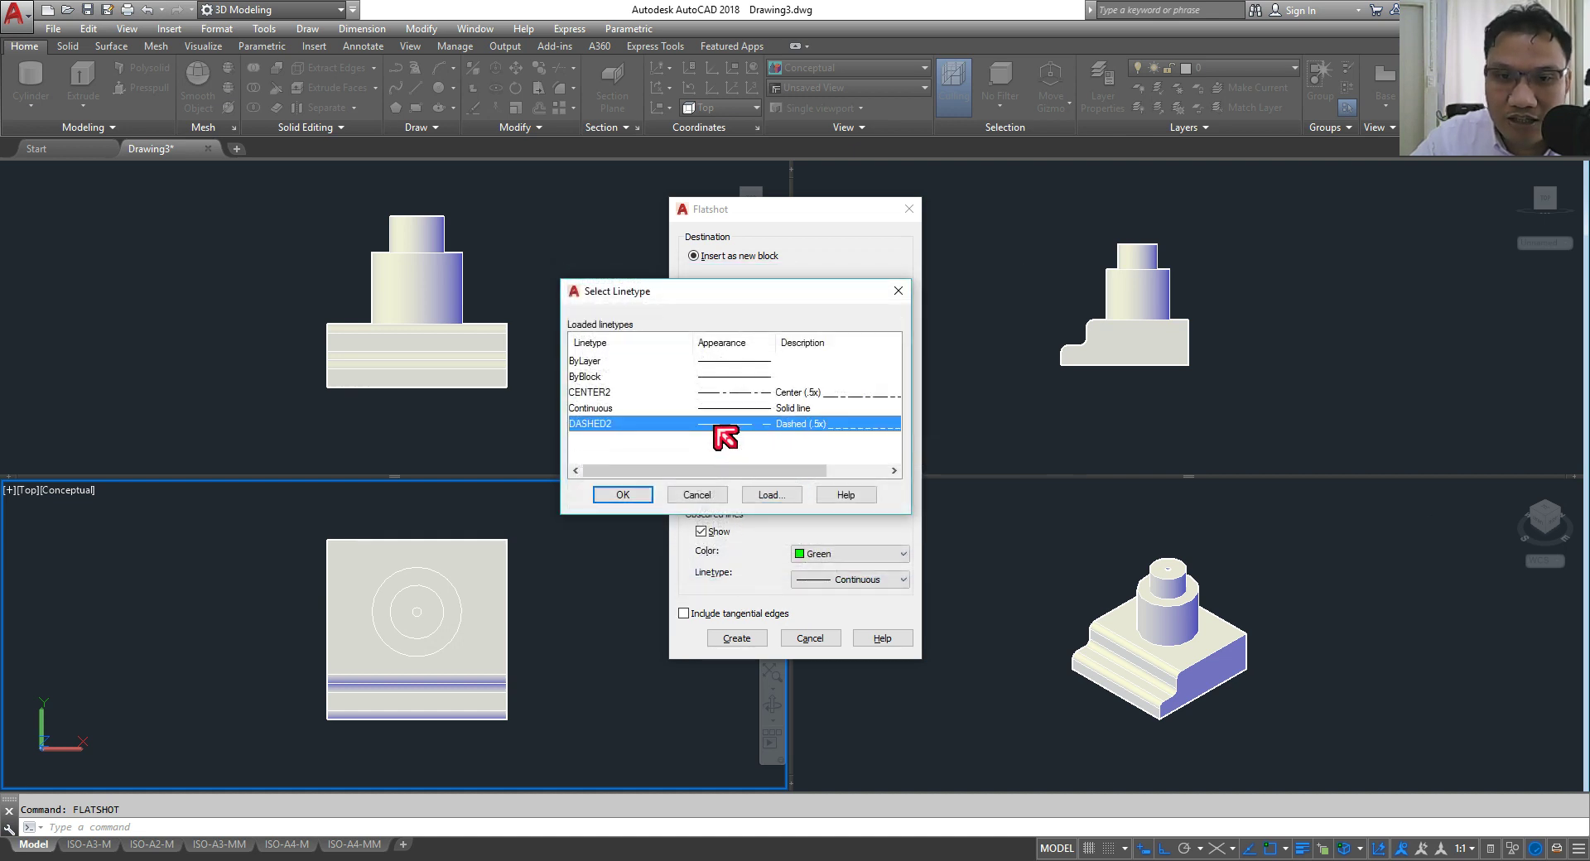
left_click(623, 495)
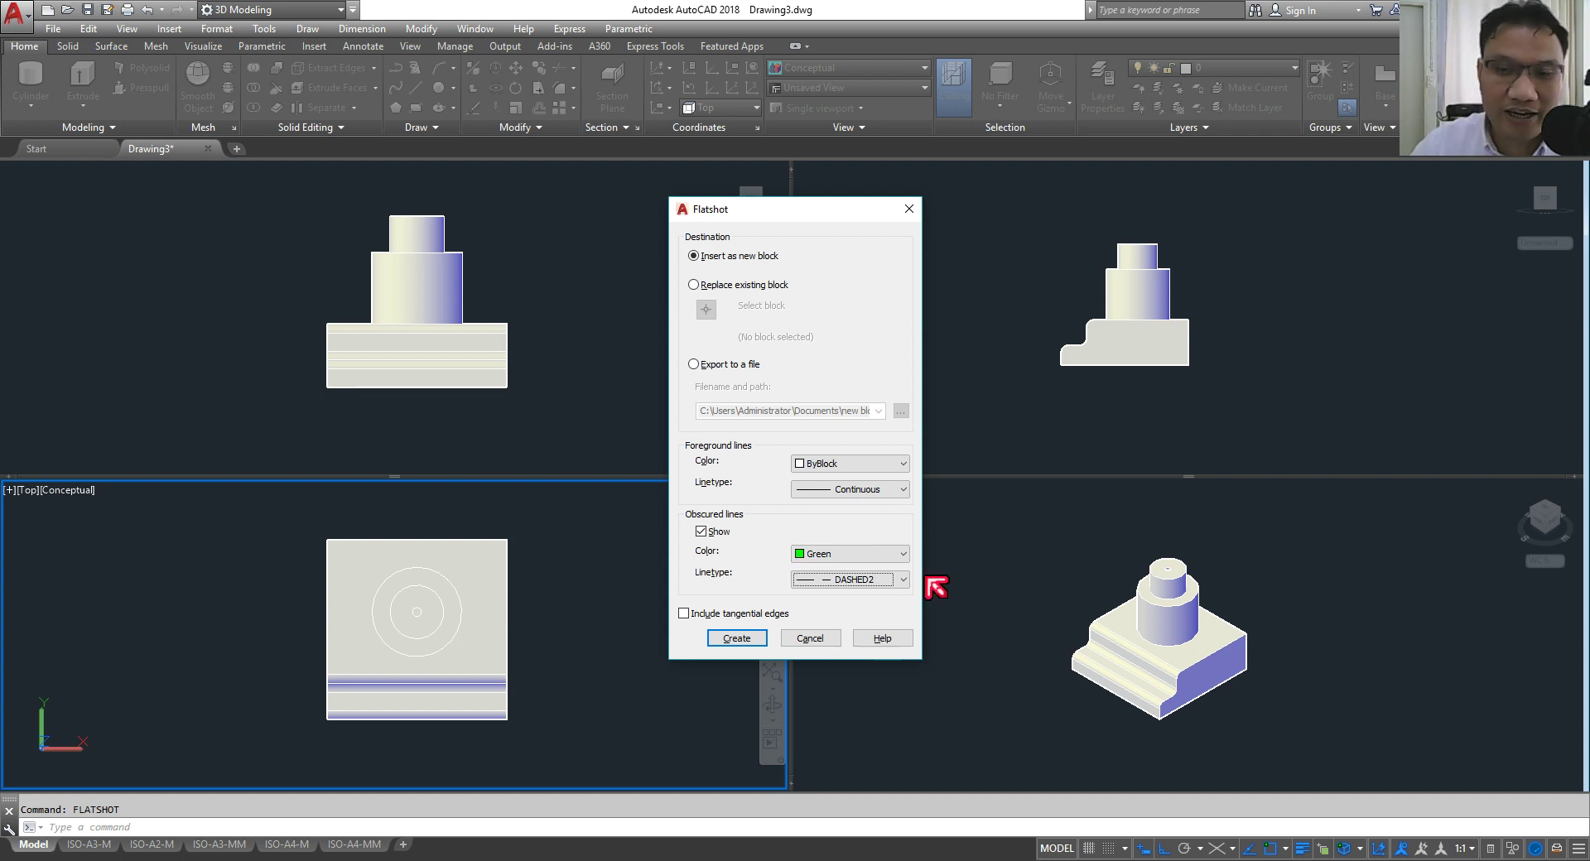
Step: Place a top-view flatshot right of the model at default scale and rotation
left_click(745, 638)
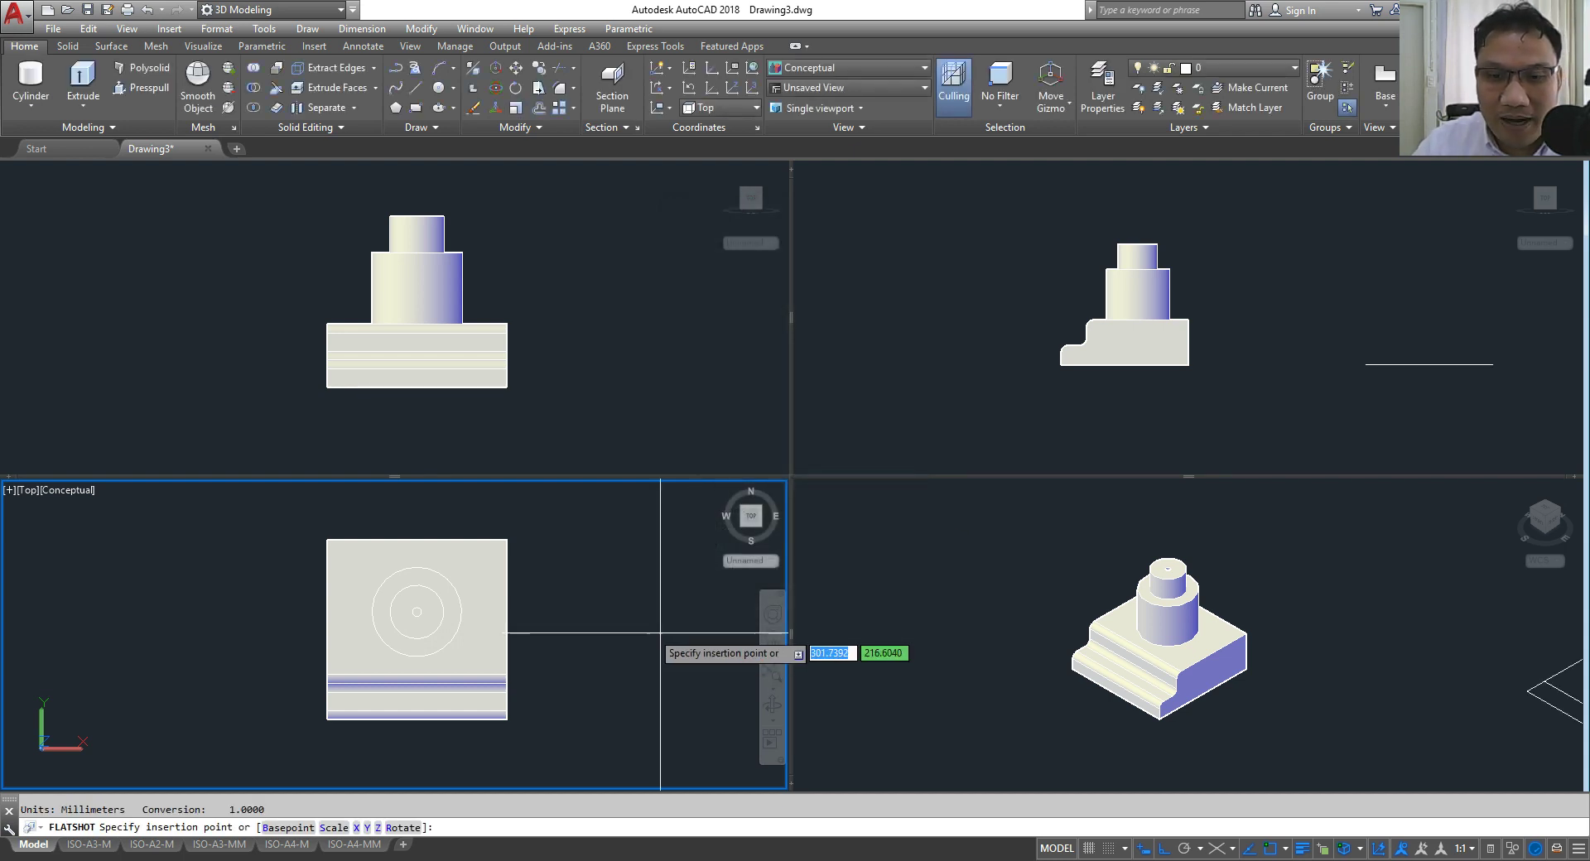
left_click(587, 617)
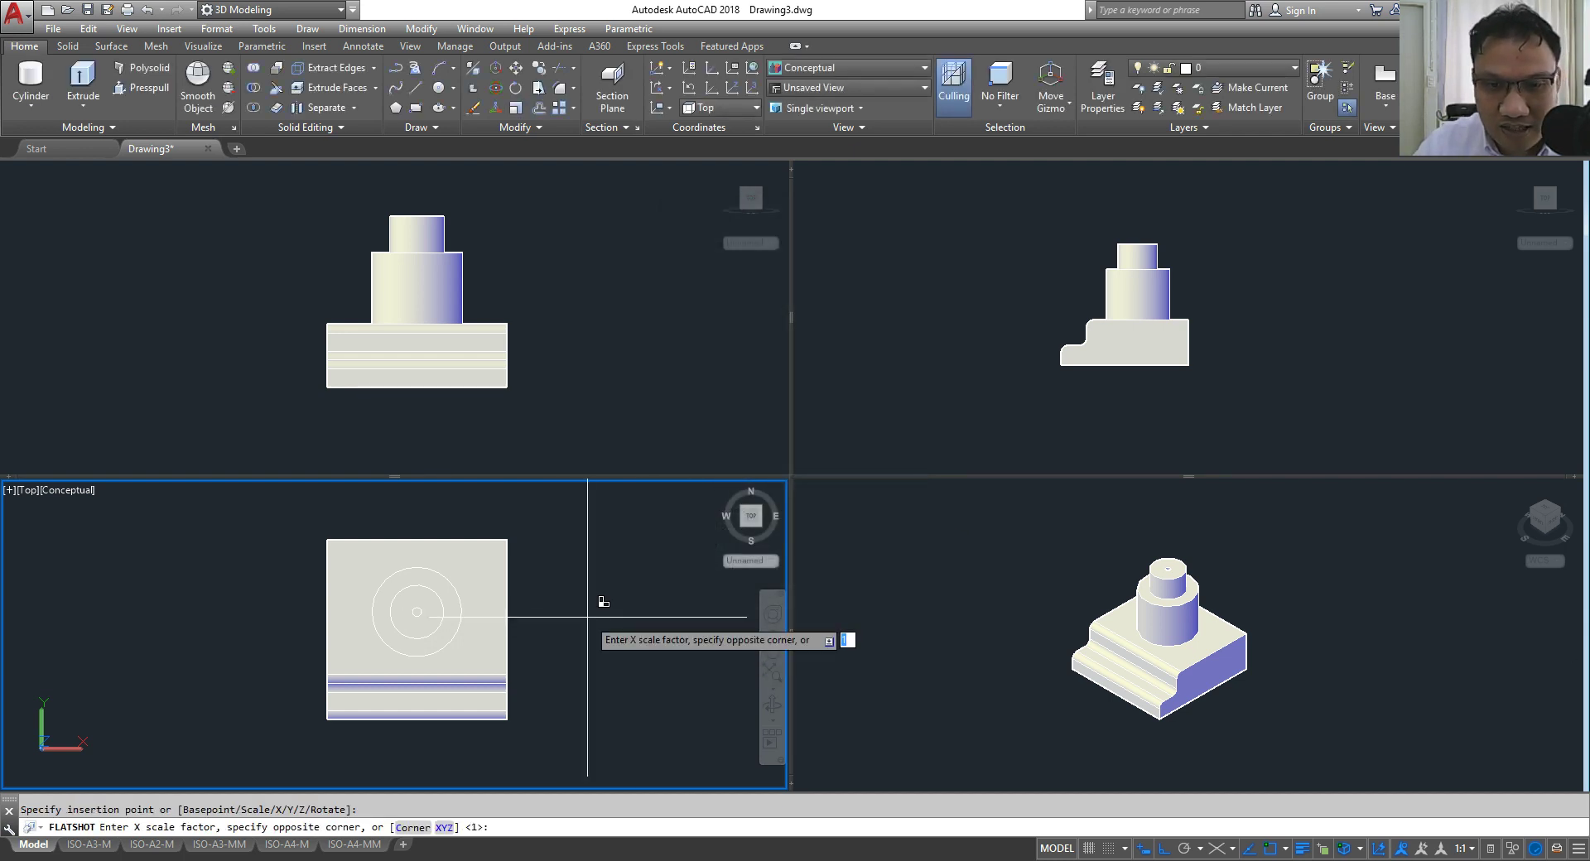
key("Return")
key("Return")
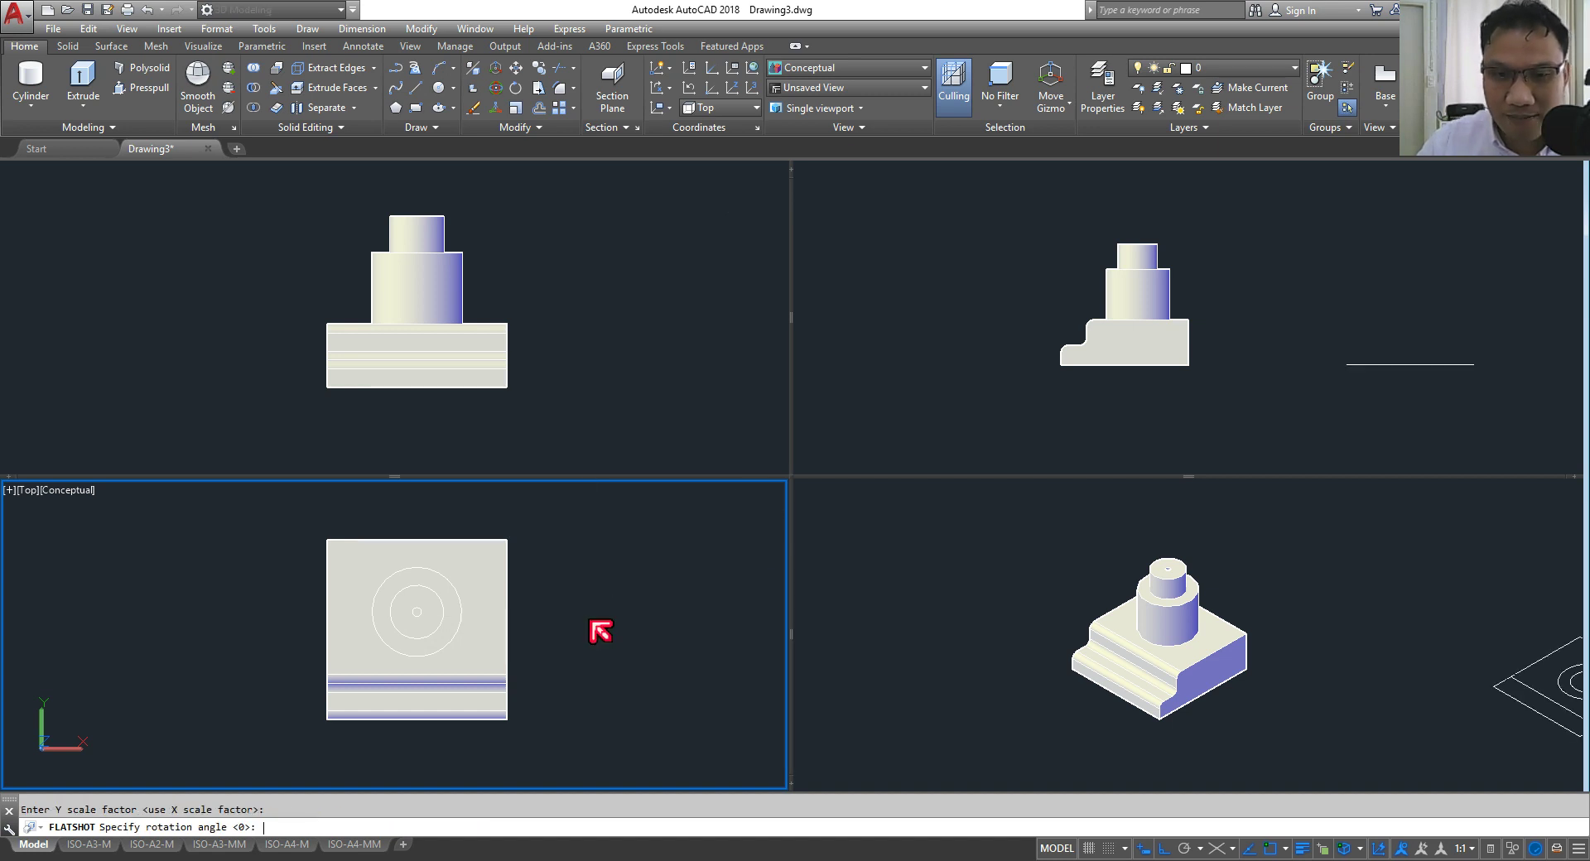
key("Return")
left_click(625, 258)
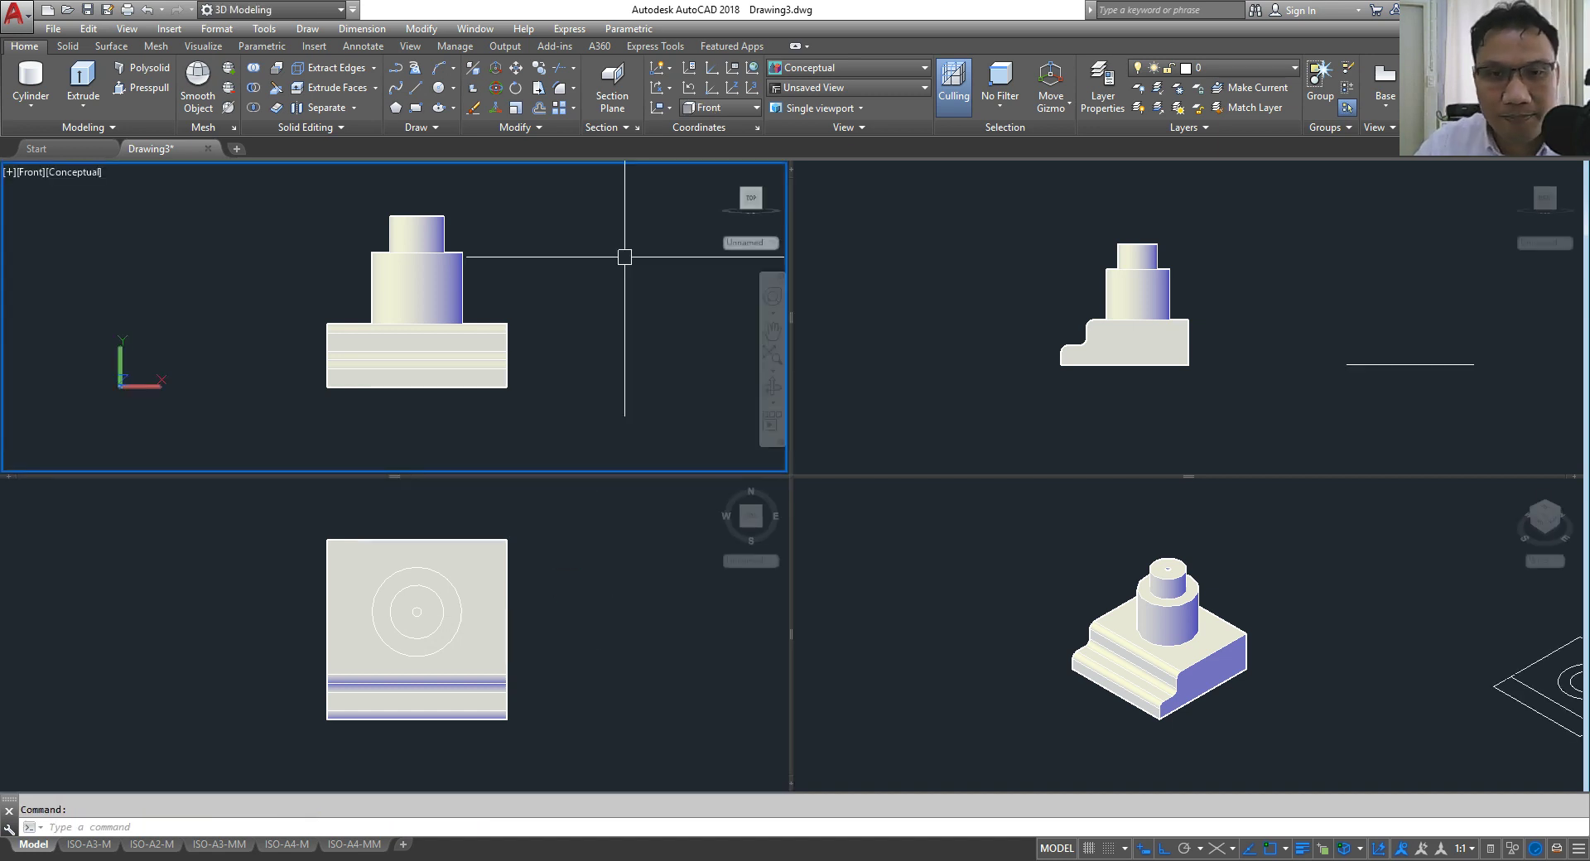
key("Return")
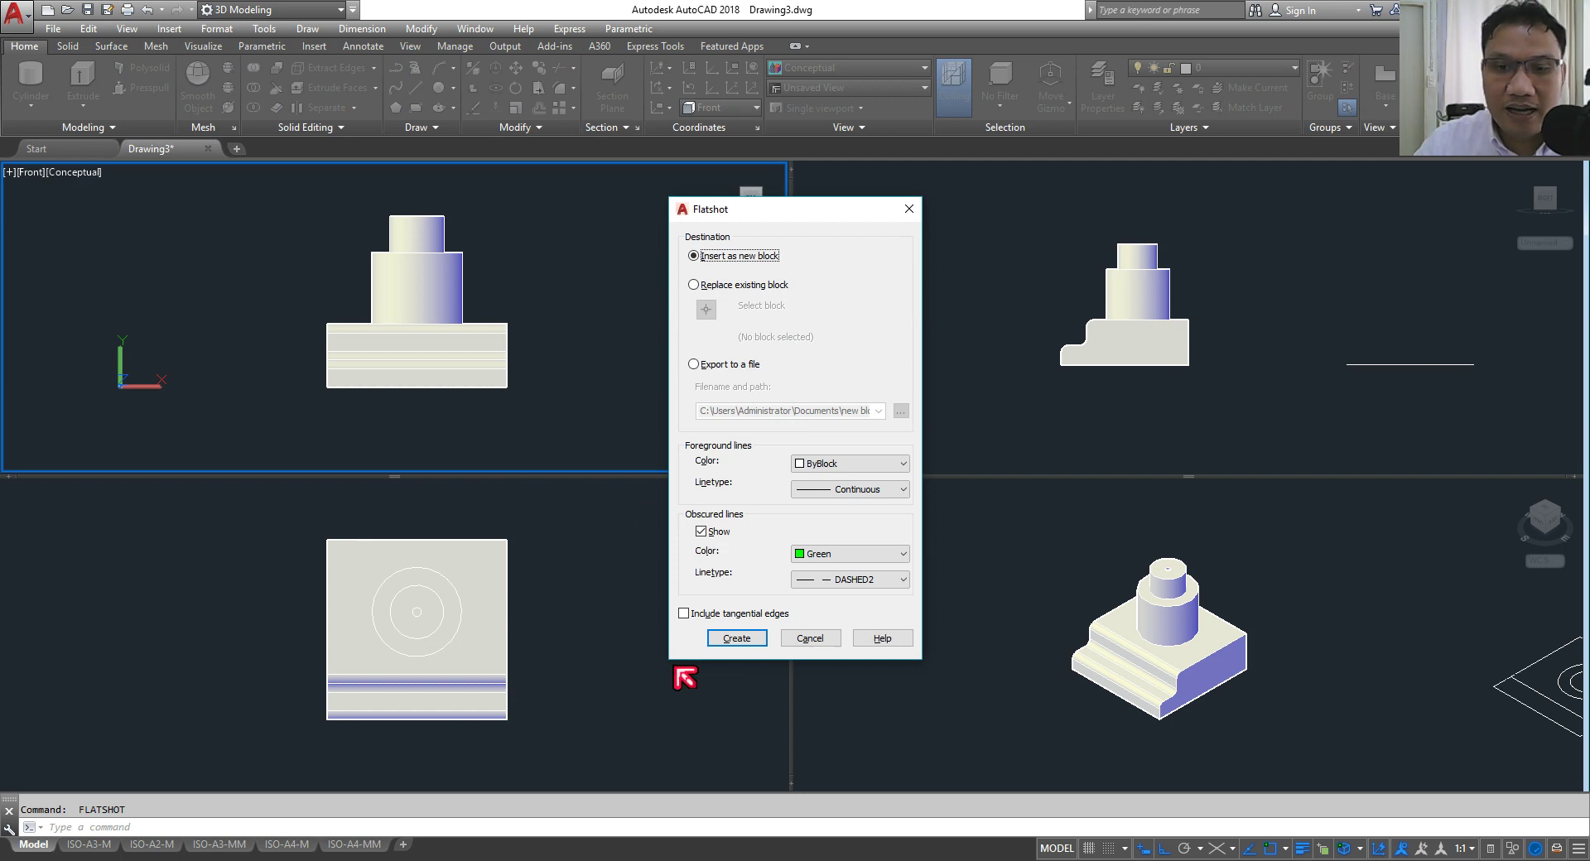
Step: Place a front-view flatshot right of the model at default scale and rotation
left_click(735, 639)
left_click(627, 367)
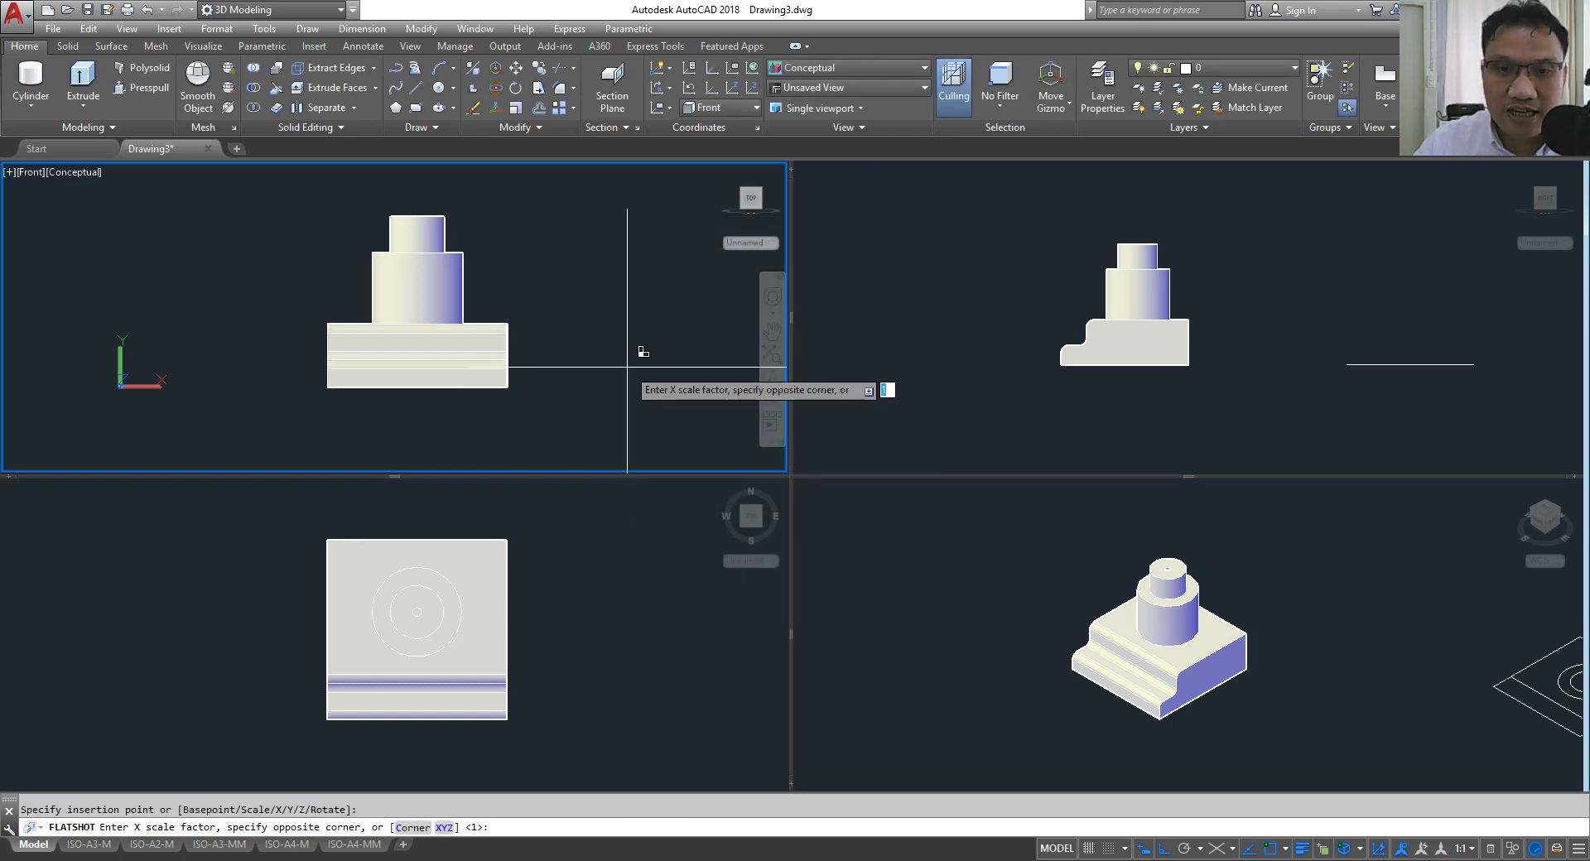
key("Return")
key("Return")
key("Return")
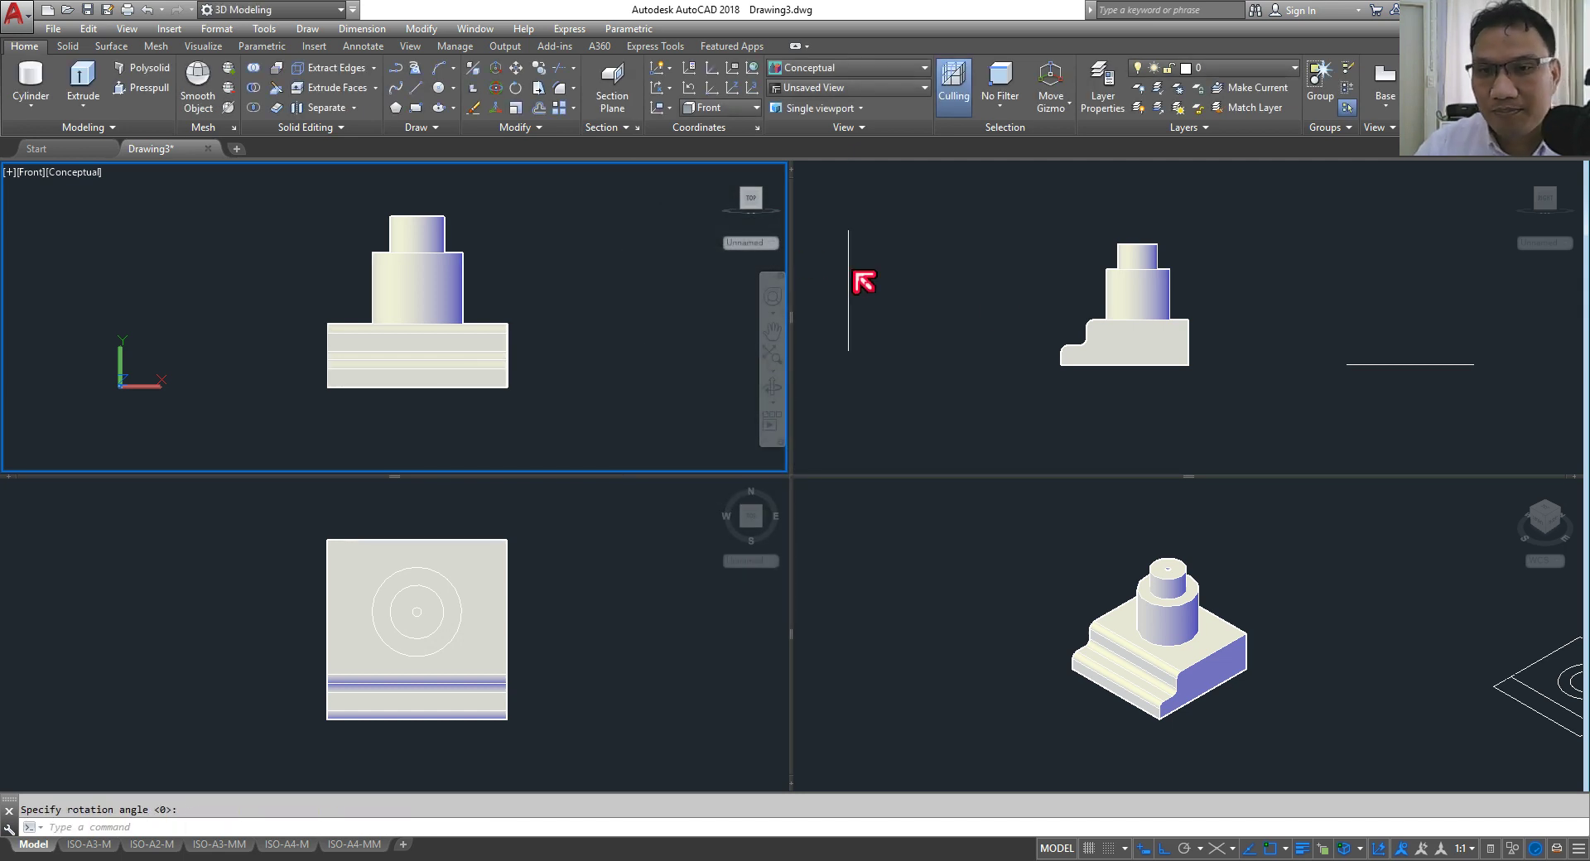
left_click(991, 299)
key("Return")
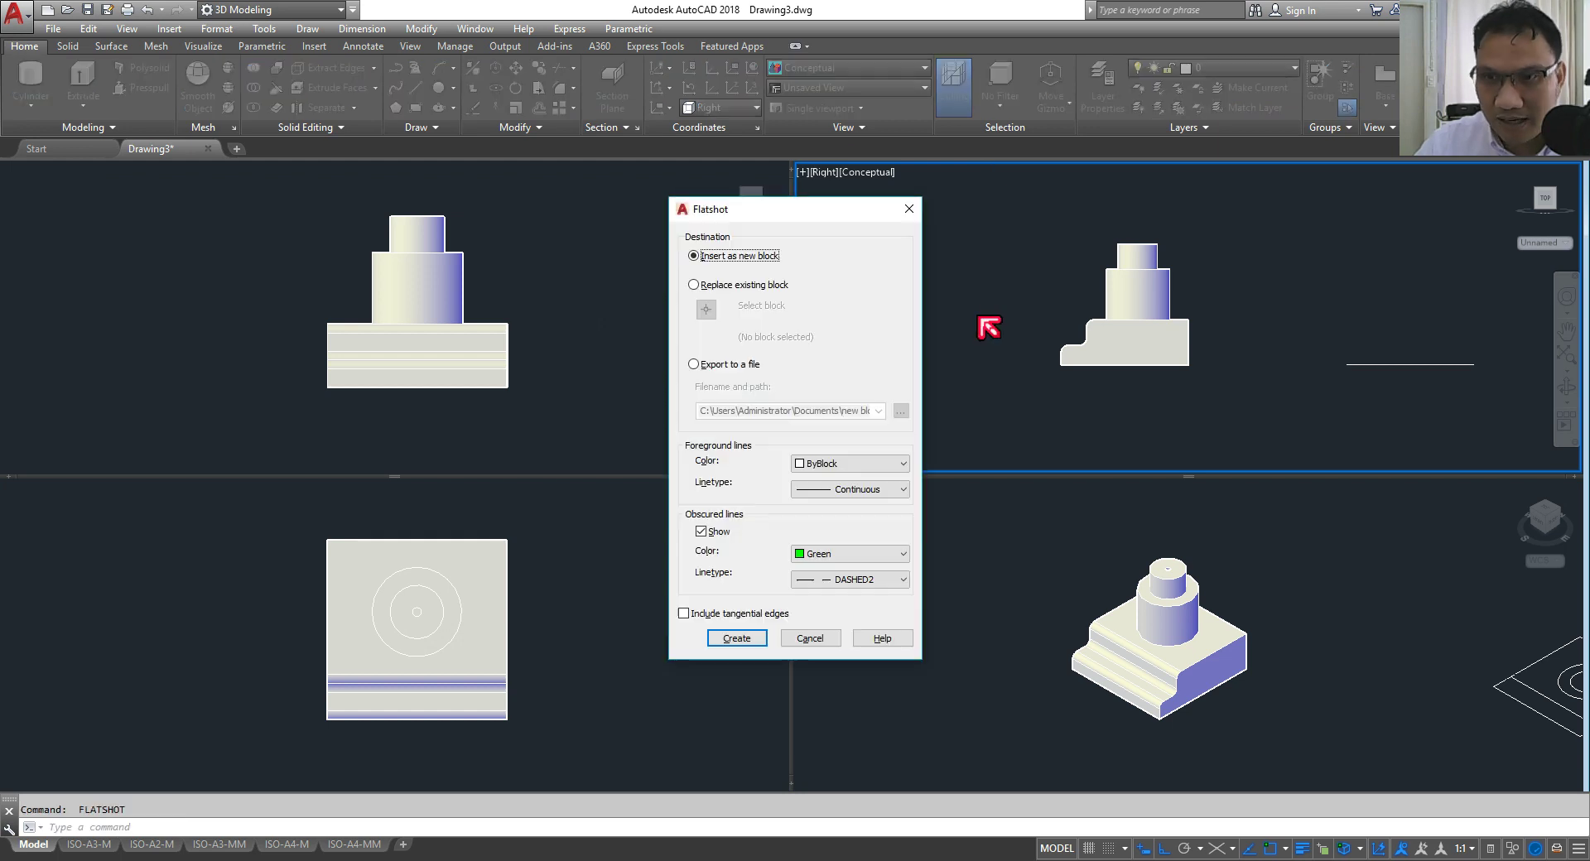
Step: Place a right-view flatshot left of the model at default scale and rotation
left_click(744, 637)
left_click(944, 337)
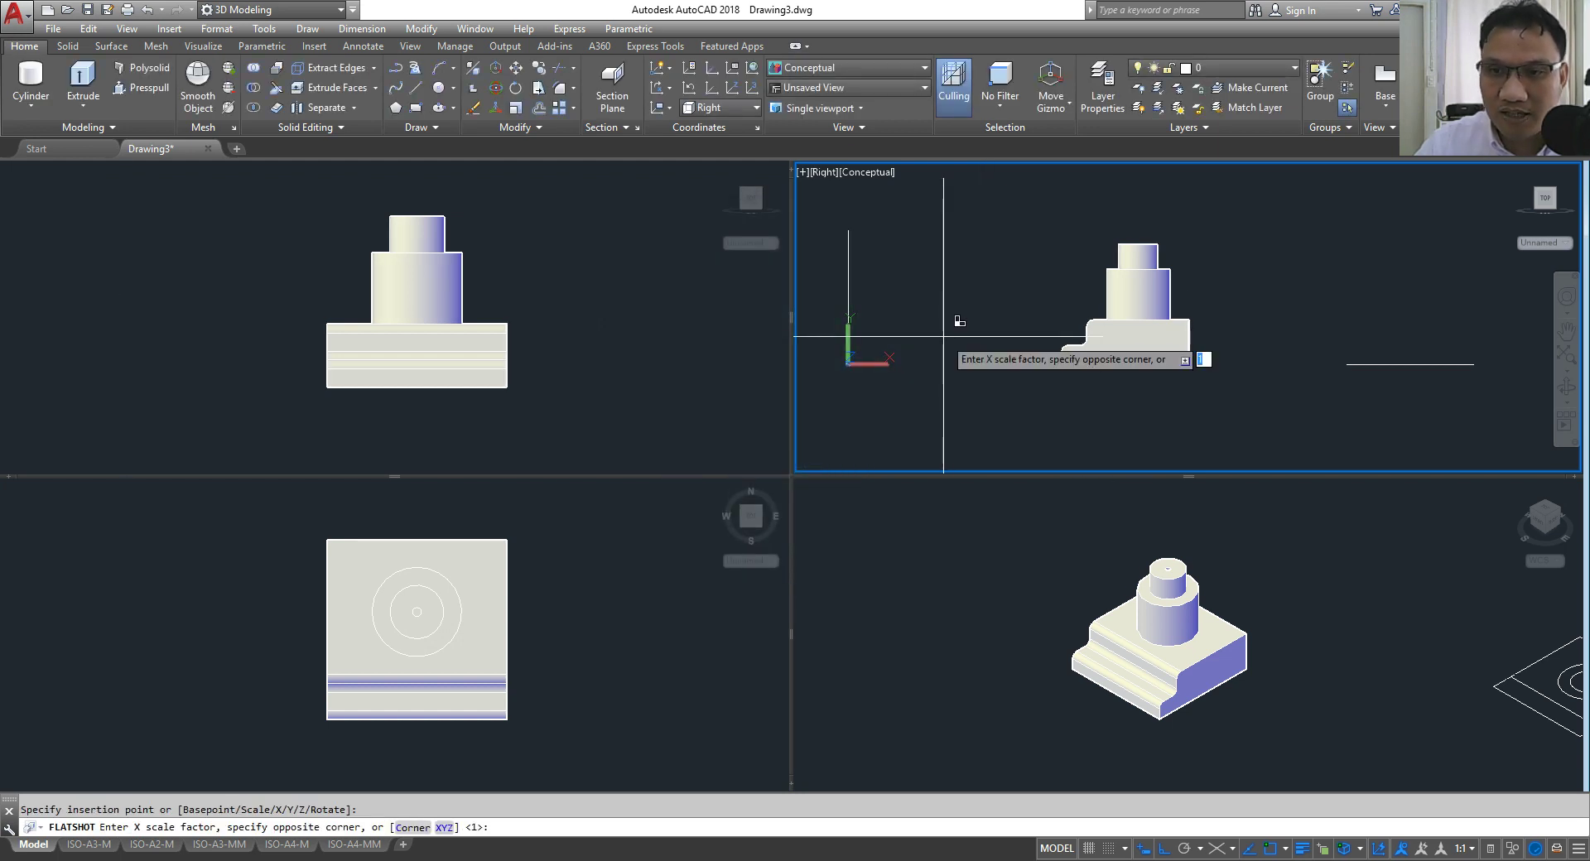
key("Return")
key("Return")
key("Return")
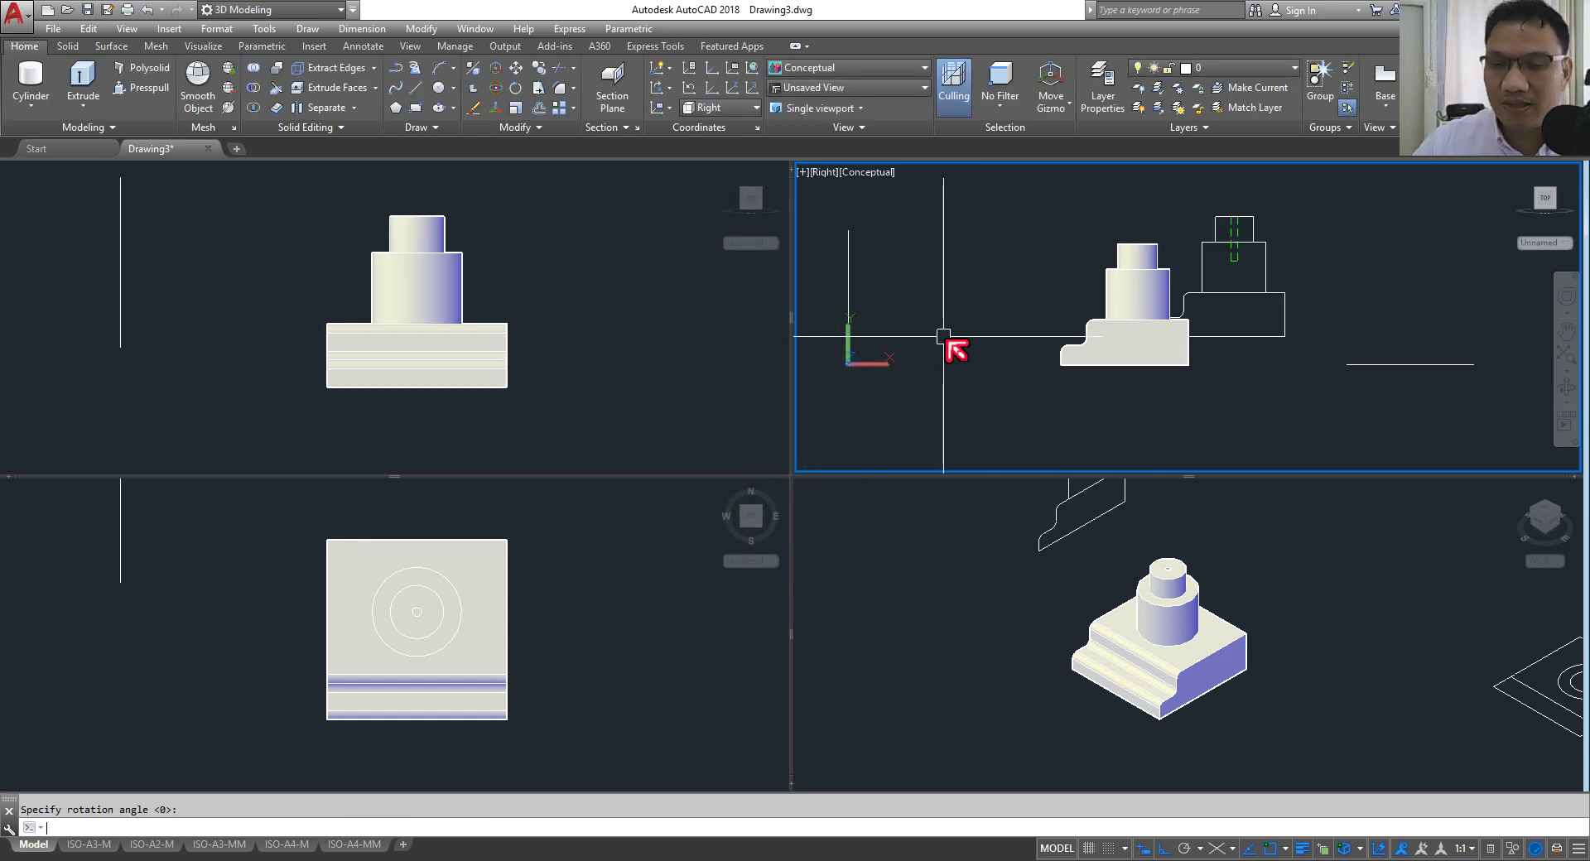
left_click(1018, 613)
key("Return")
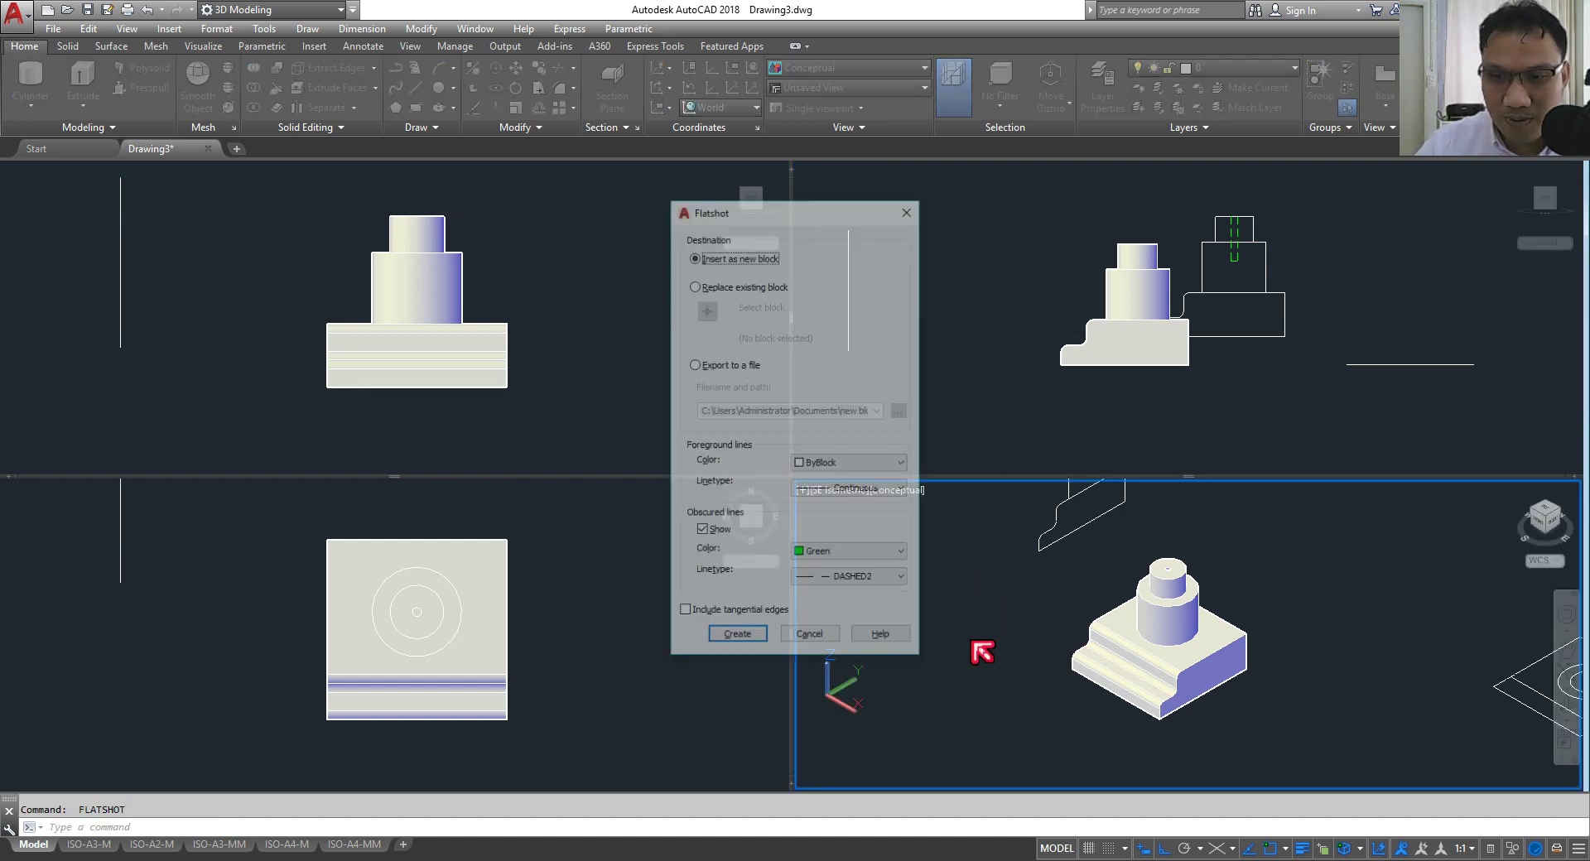
Step: Place an isometric flatshot left of the model at default scale
left_click(736, 638)
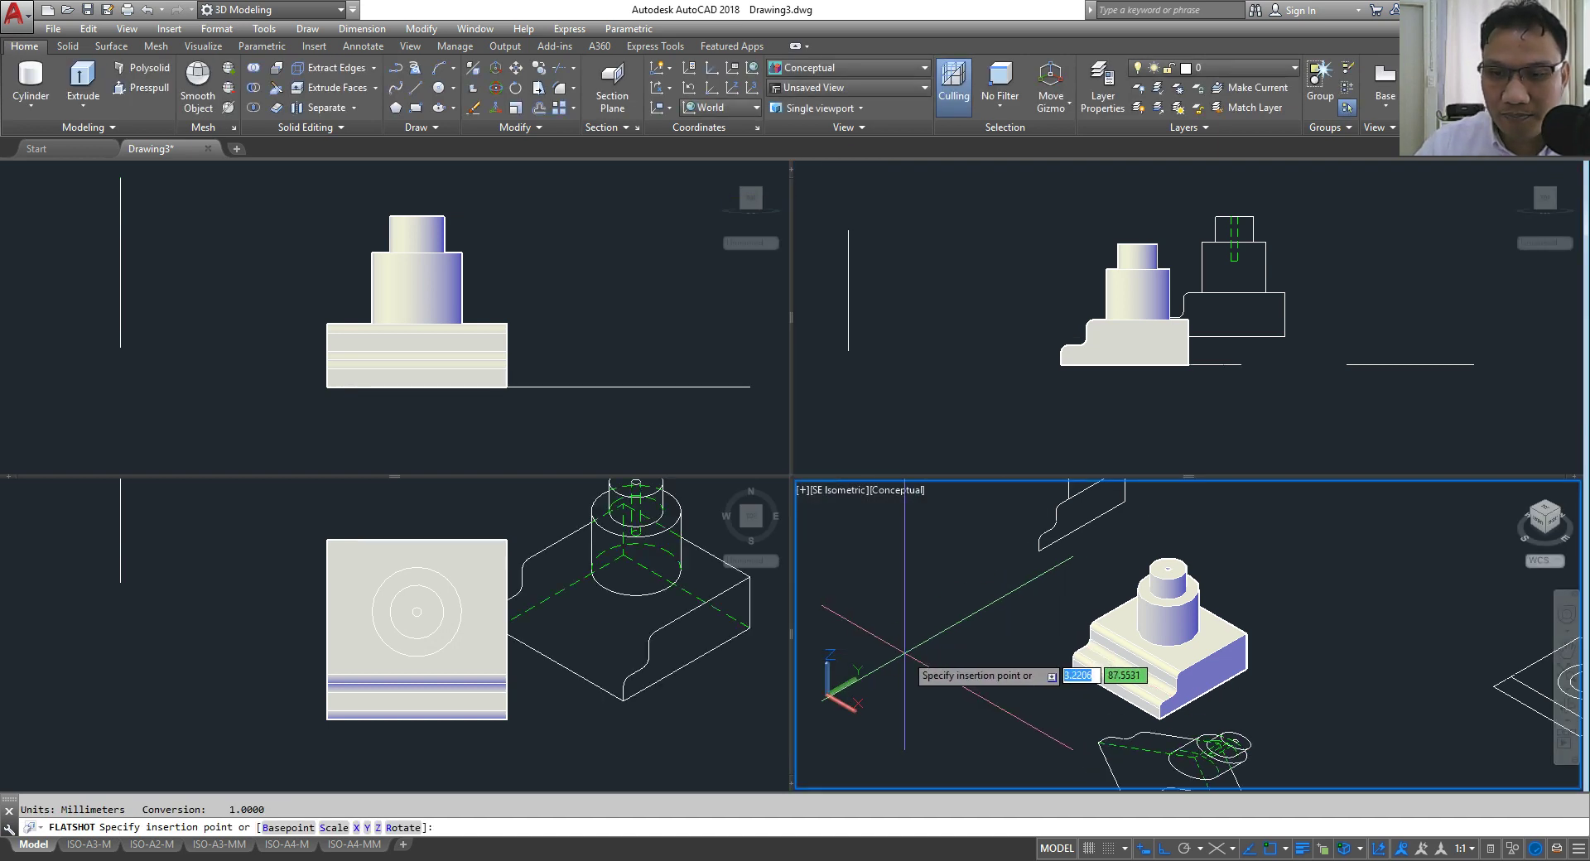
left_click(906, 651)
key("Return")
key("Return")
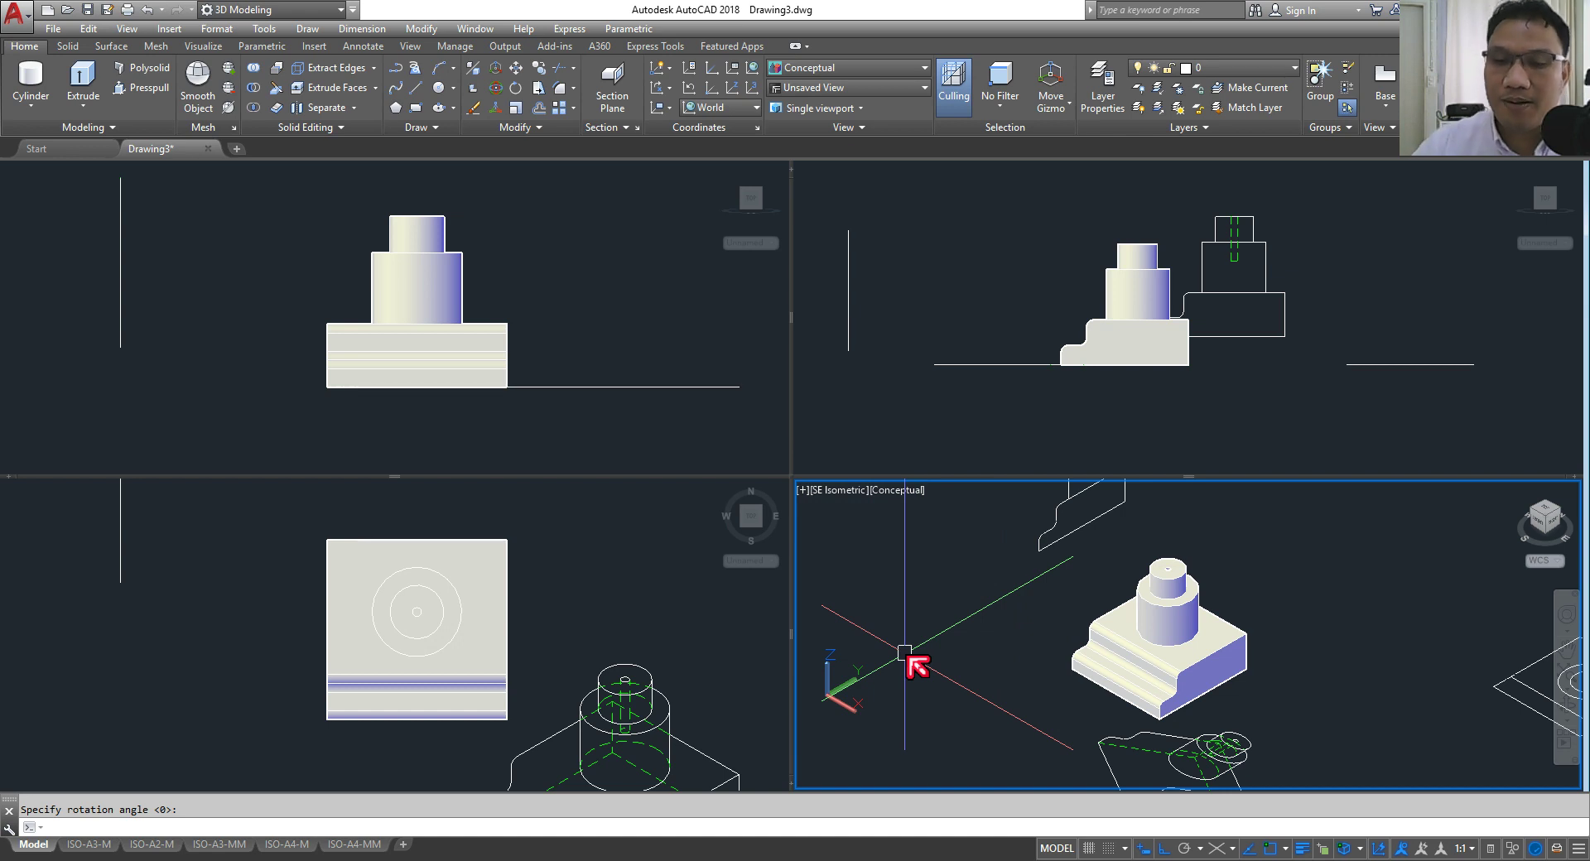
key("Return")
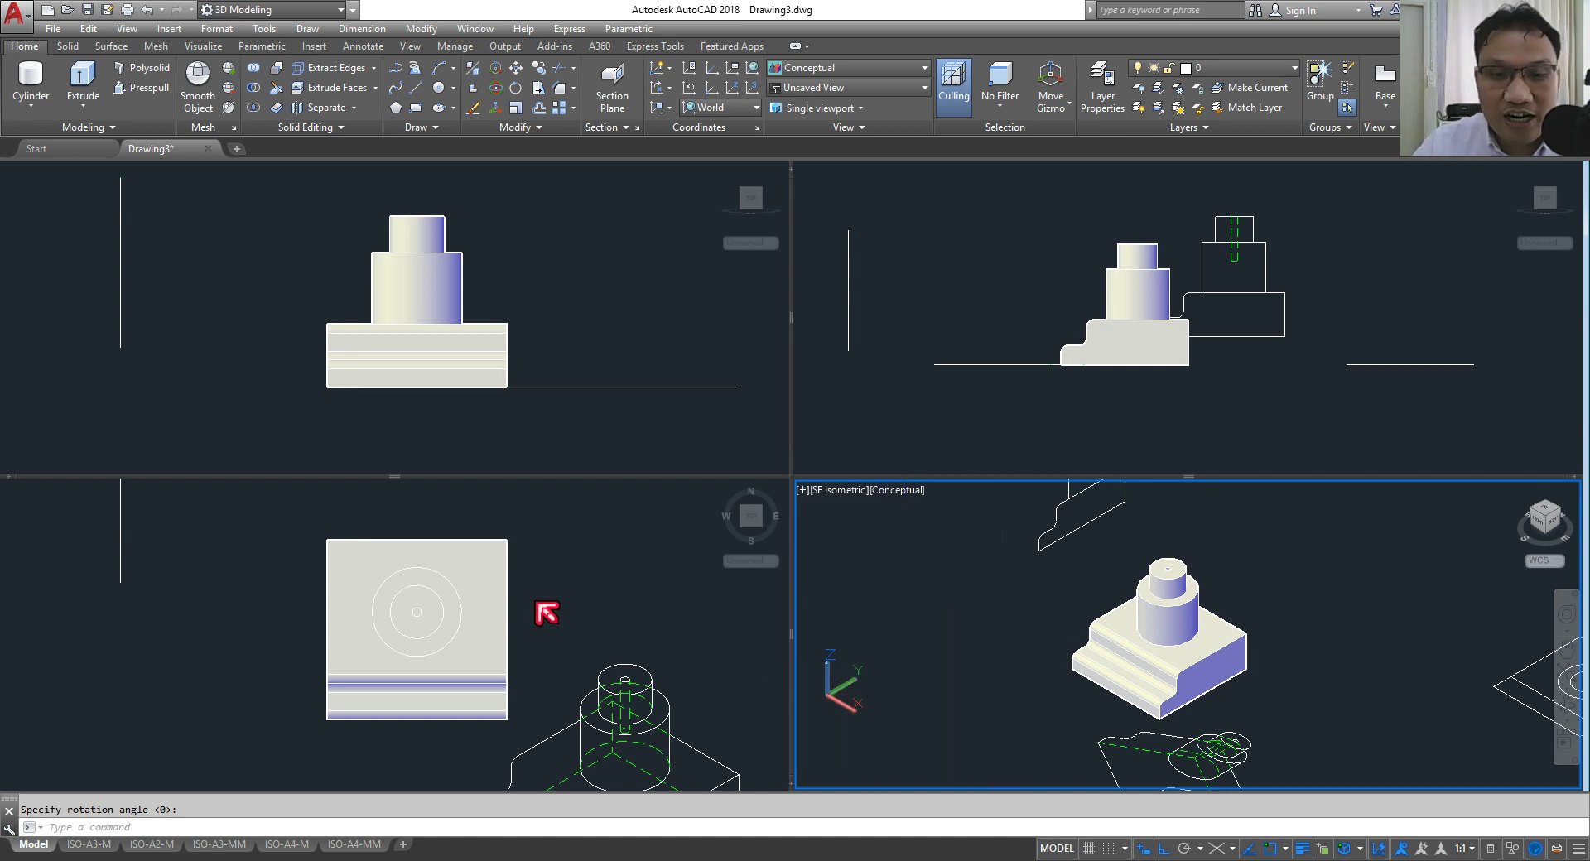
left_click(538, 606)
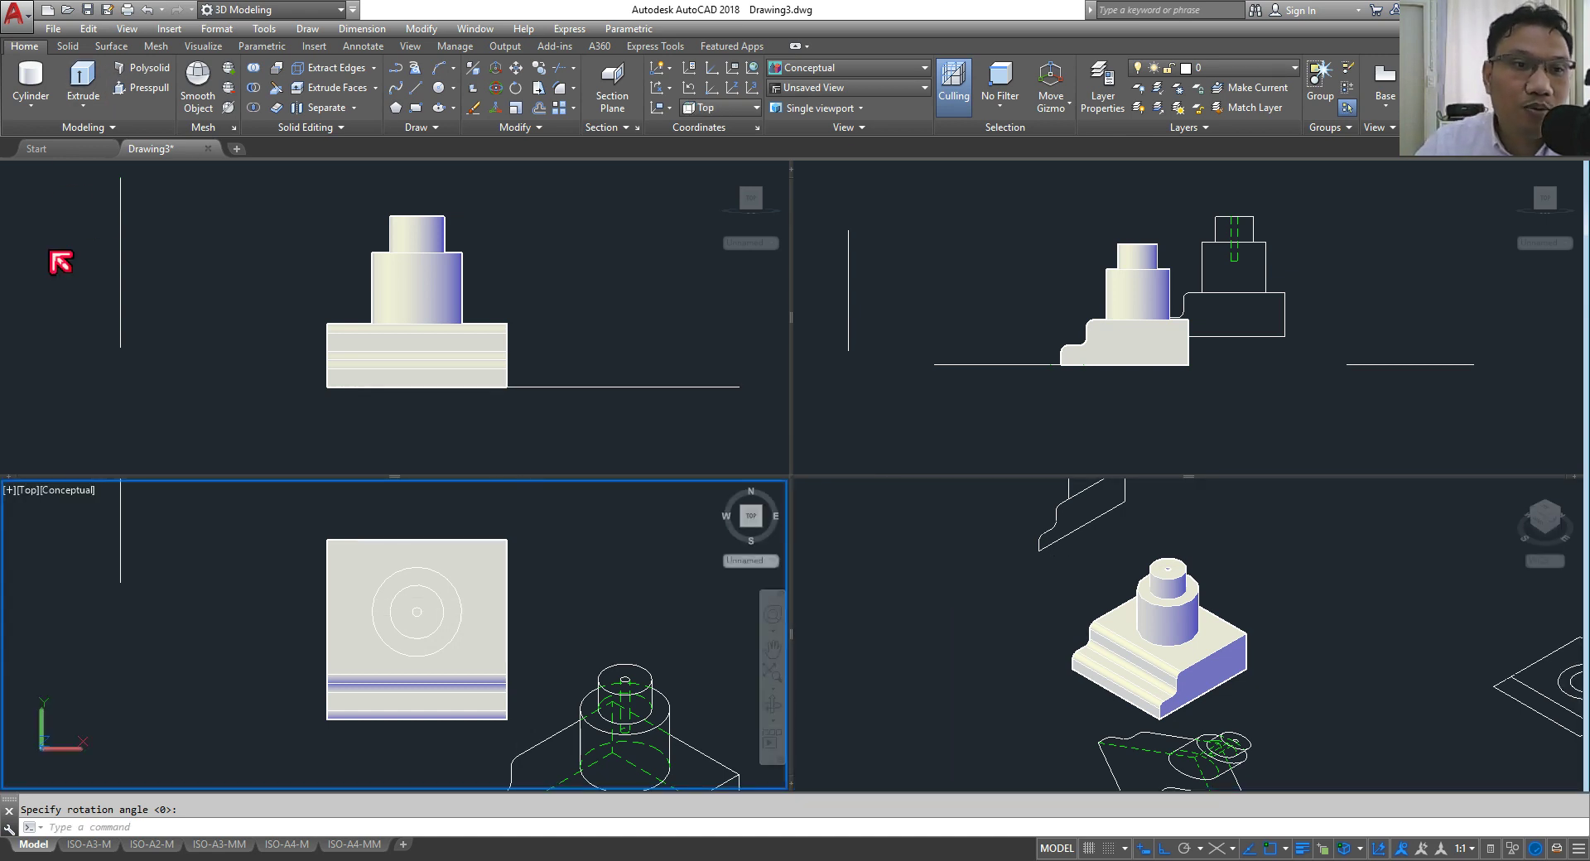
Step: Switch to a single viewport and delete the leftover upper-right solid
left_click(8, 491)
mouse_move(94, 525)
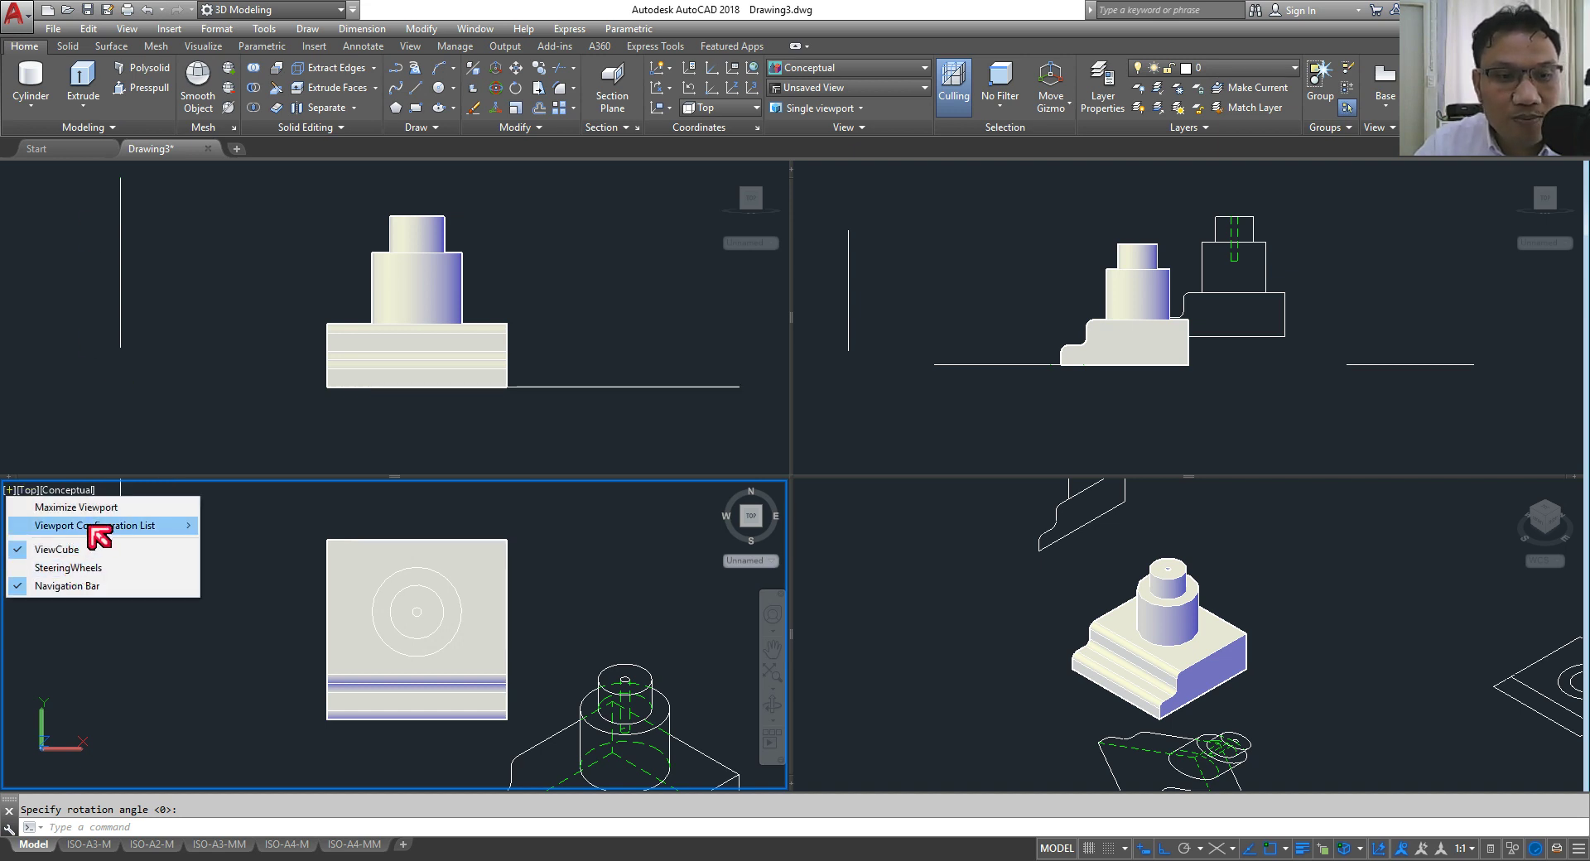
left_click(215, 550)
scroll(827, 415, "down", 4)
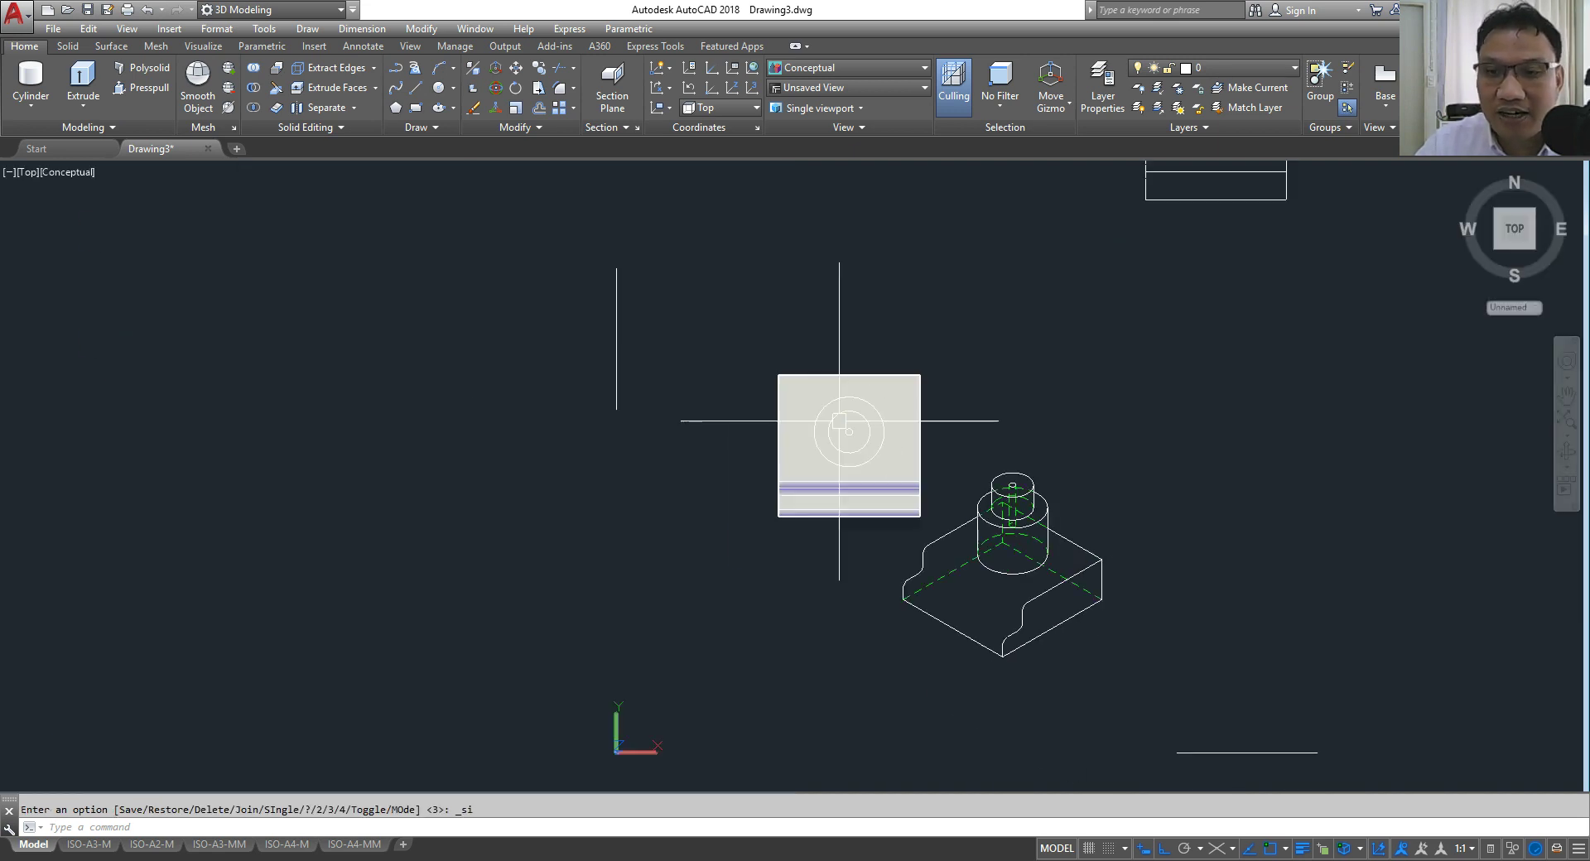
scroll(960, 441, "down", 4)
middle_click_drag(960, 441, 763, 390)
left_click(1019, 219)
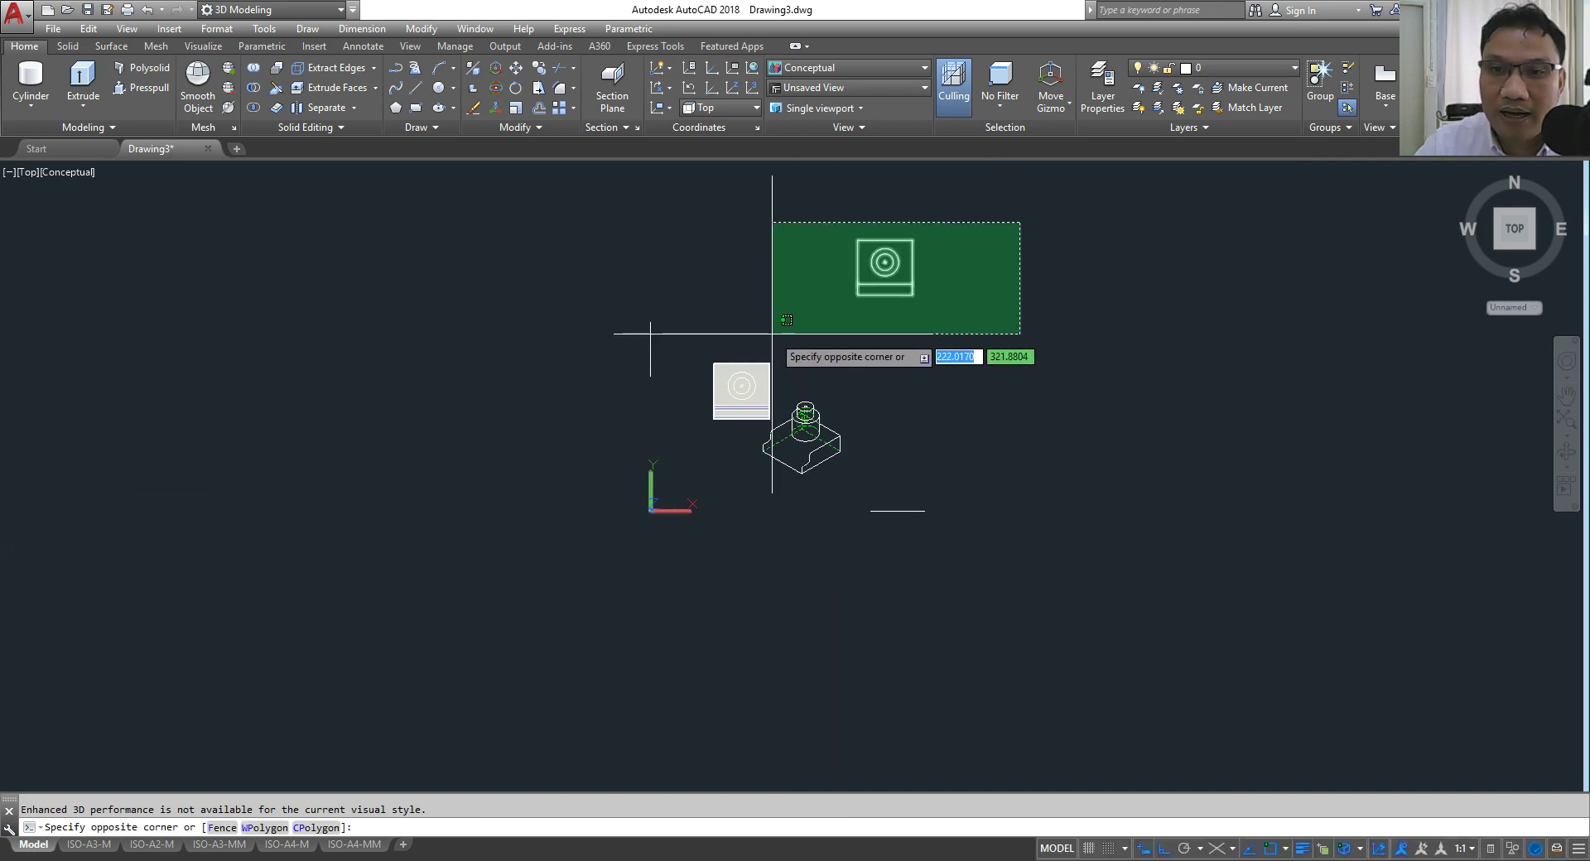
left_click(766, 337)
key("Delete")
Step: Erase the leftover isometric solid, its line and a stray vertical line, then zoom extents
scroll(769, 460, "up", 2)
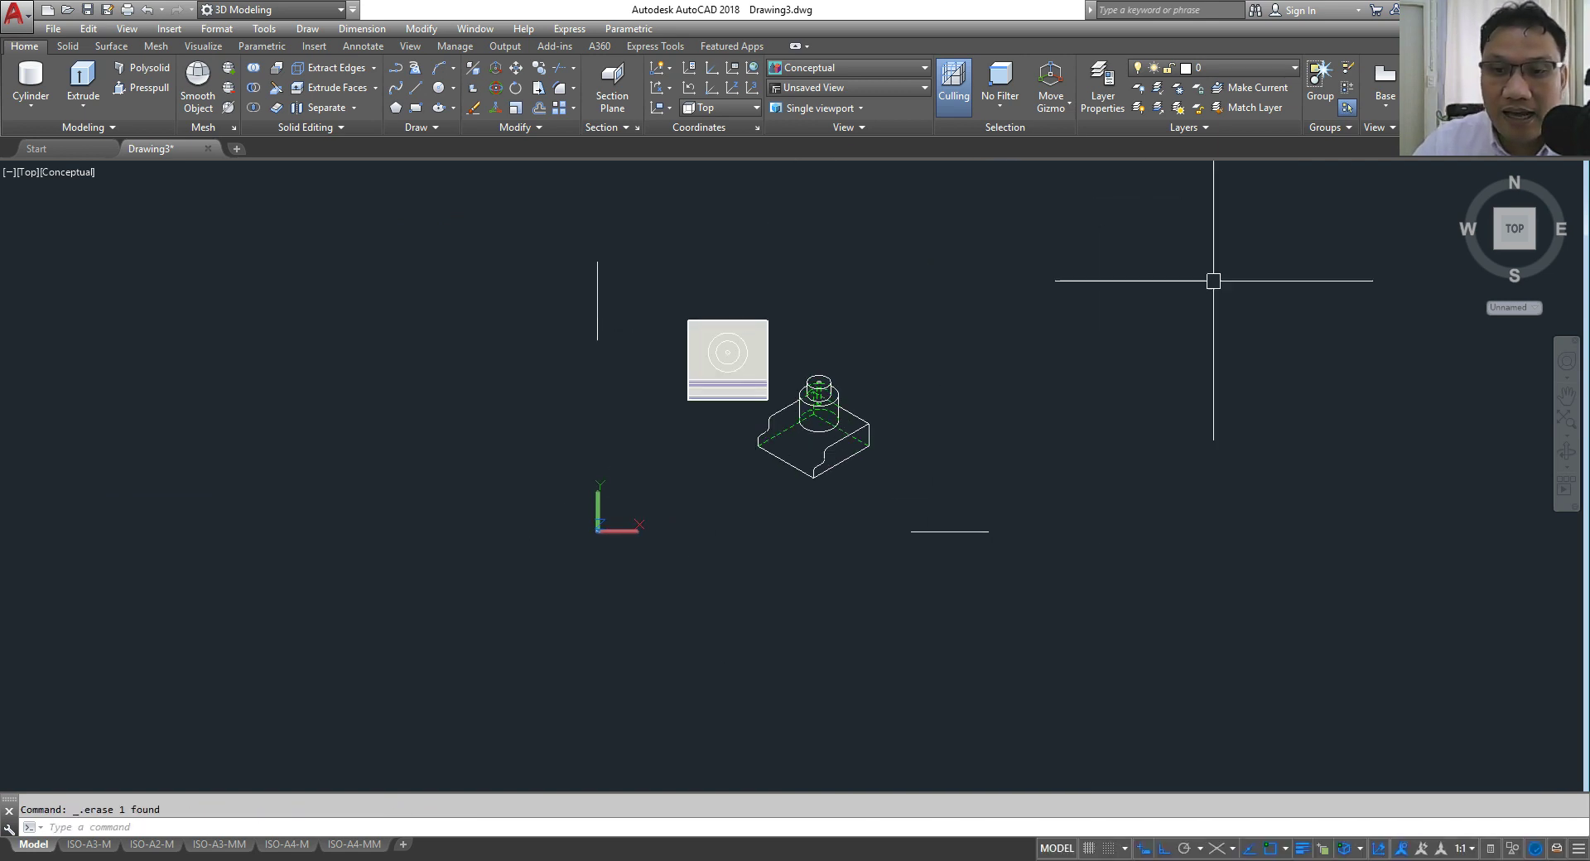
left_click(1214, 280)
left_click(809, 586)
key("Delete")
left_click(628, 227)
left_click(584, 348)
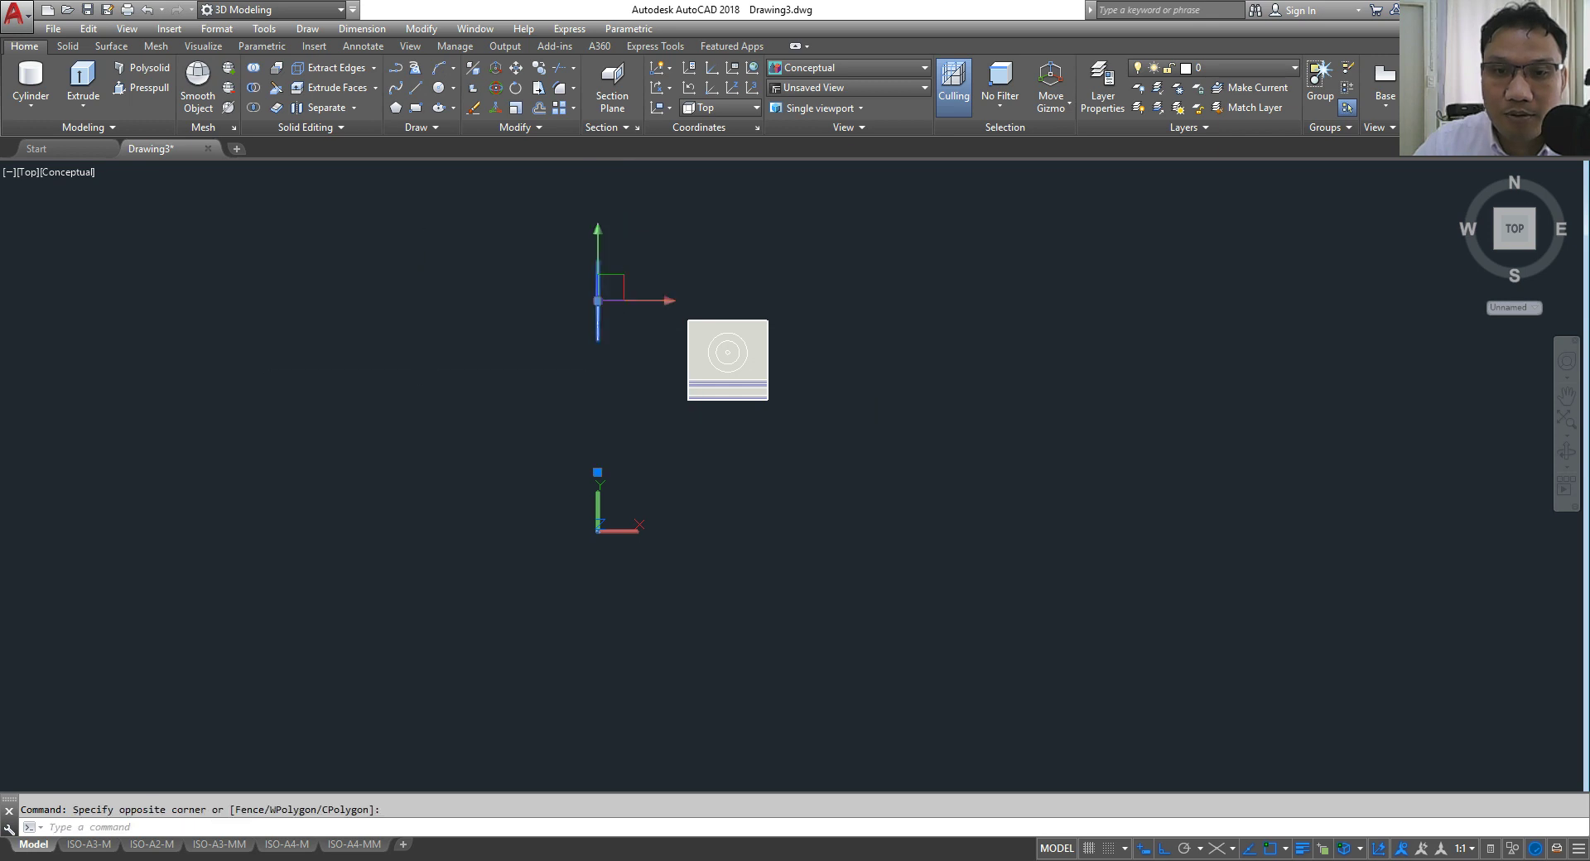
key("Delete")
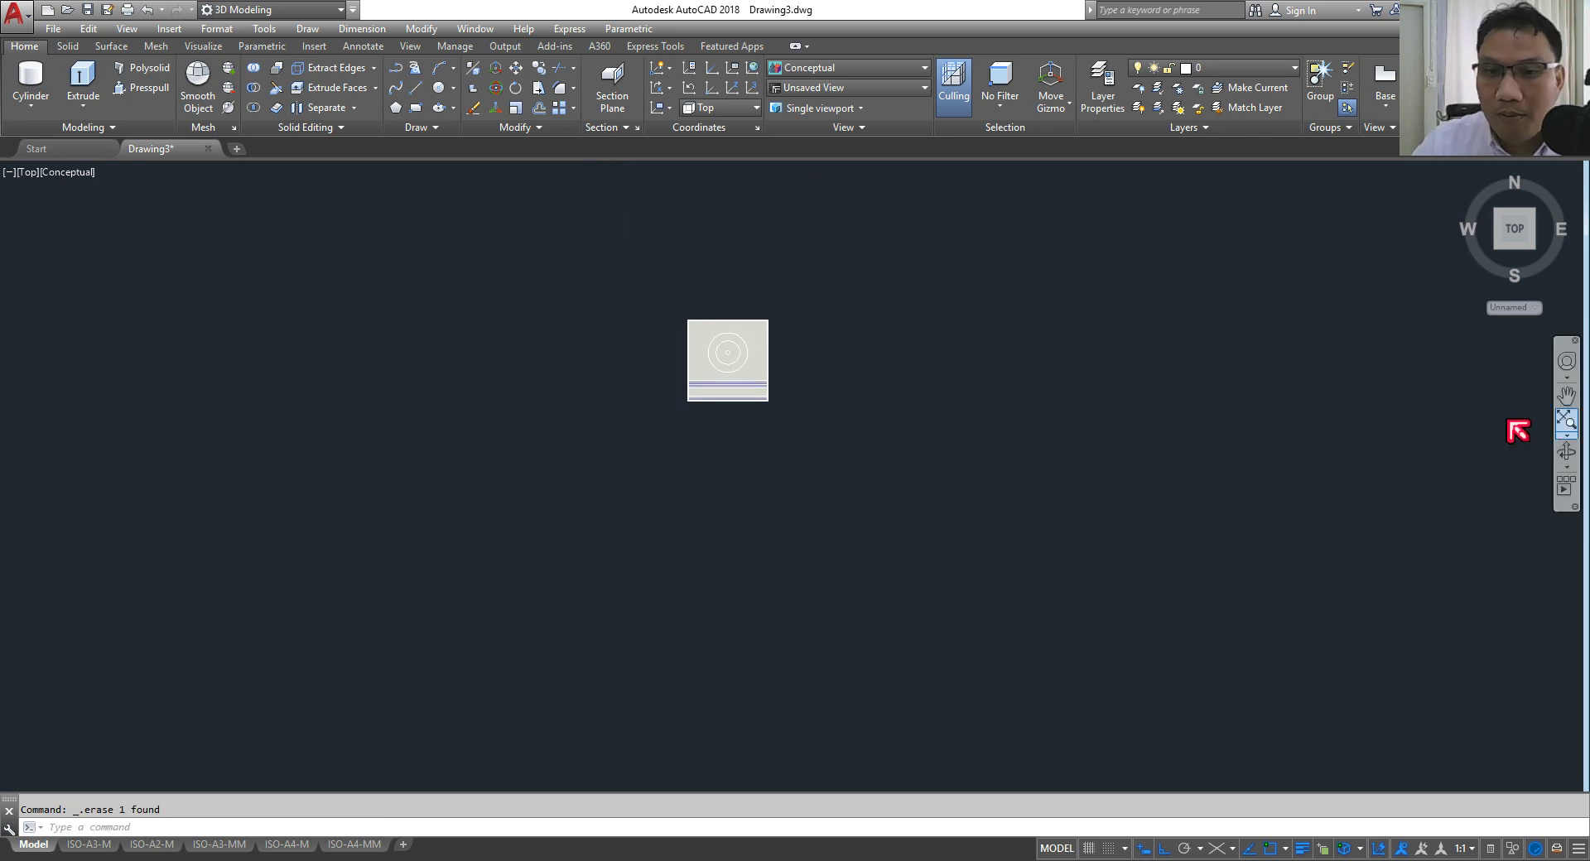
left_click(1567, 421)
scroll(732, 393, "down", 4)
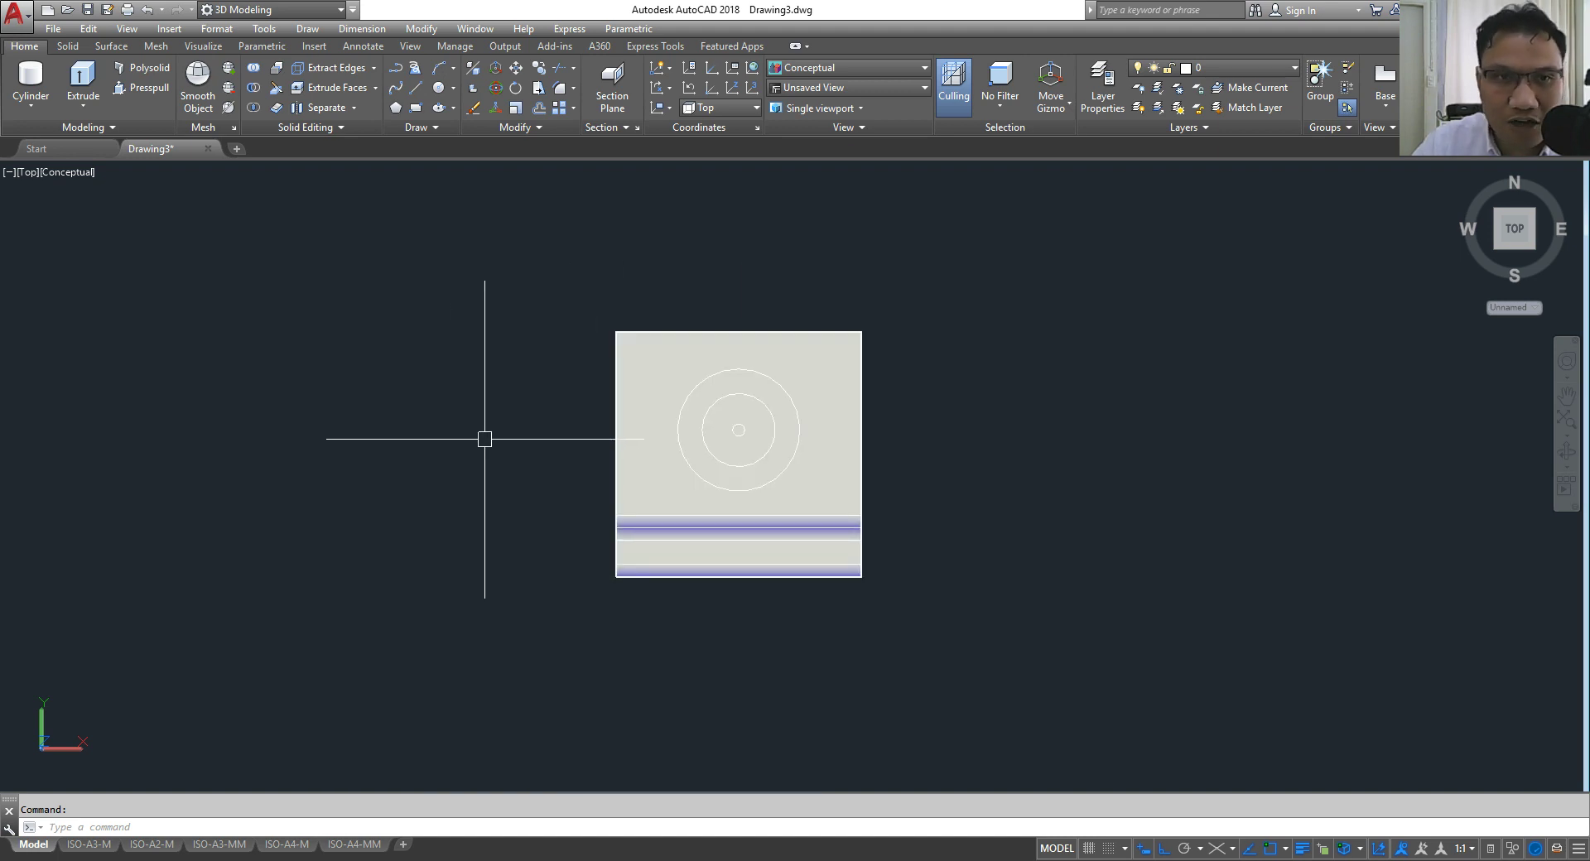
Step: Browse the saved blocks in the Insert tab's block gallery, closing it without inserting
left_click(321, 47)
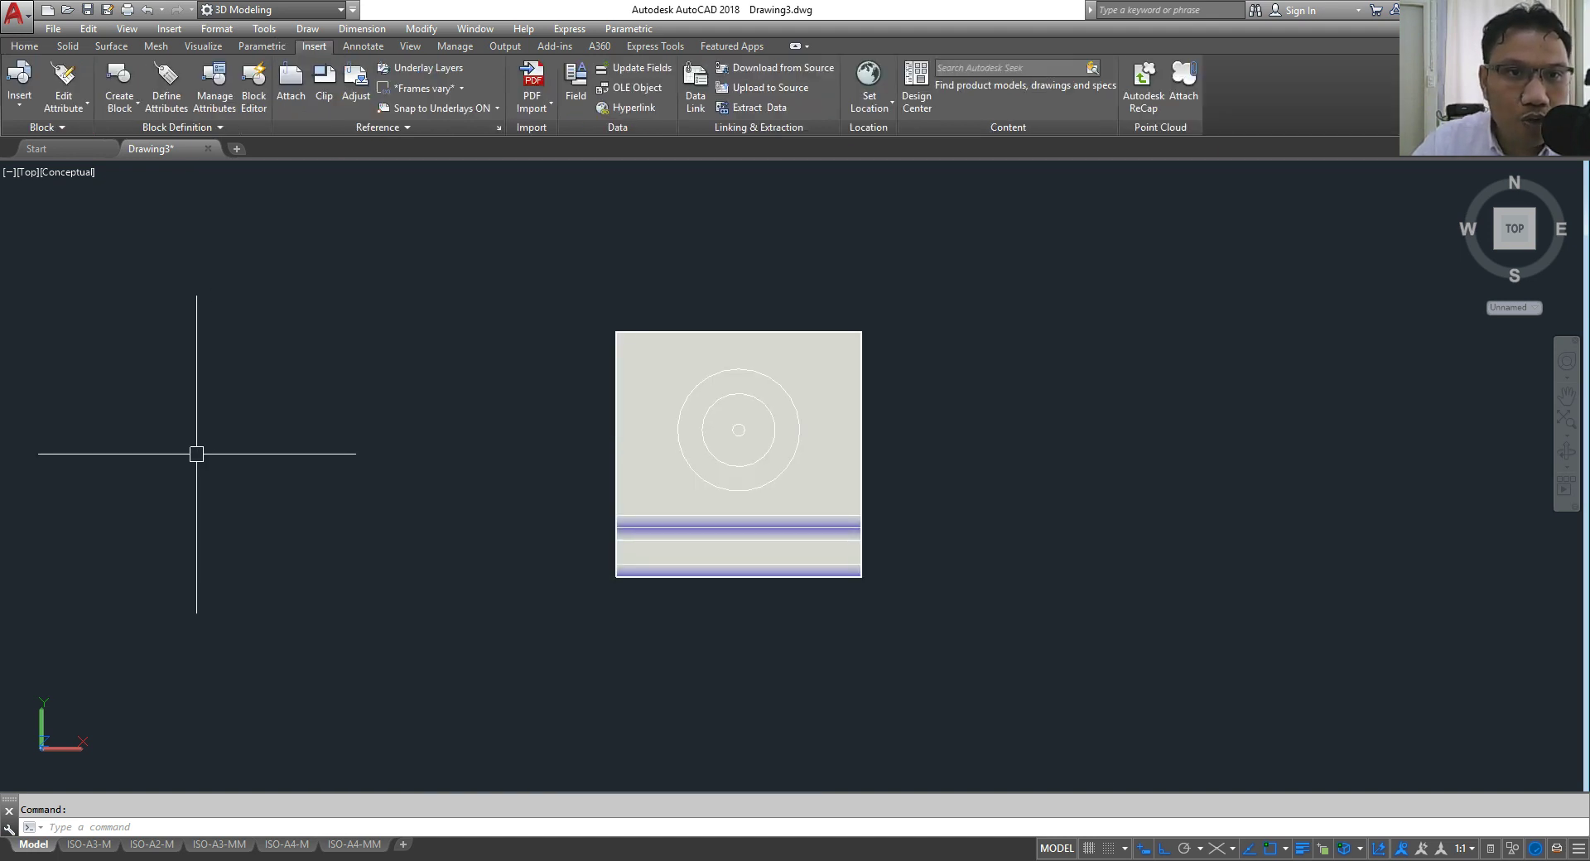
left_click(20, 103)
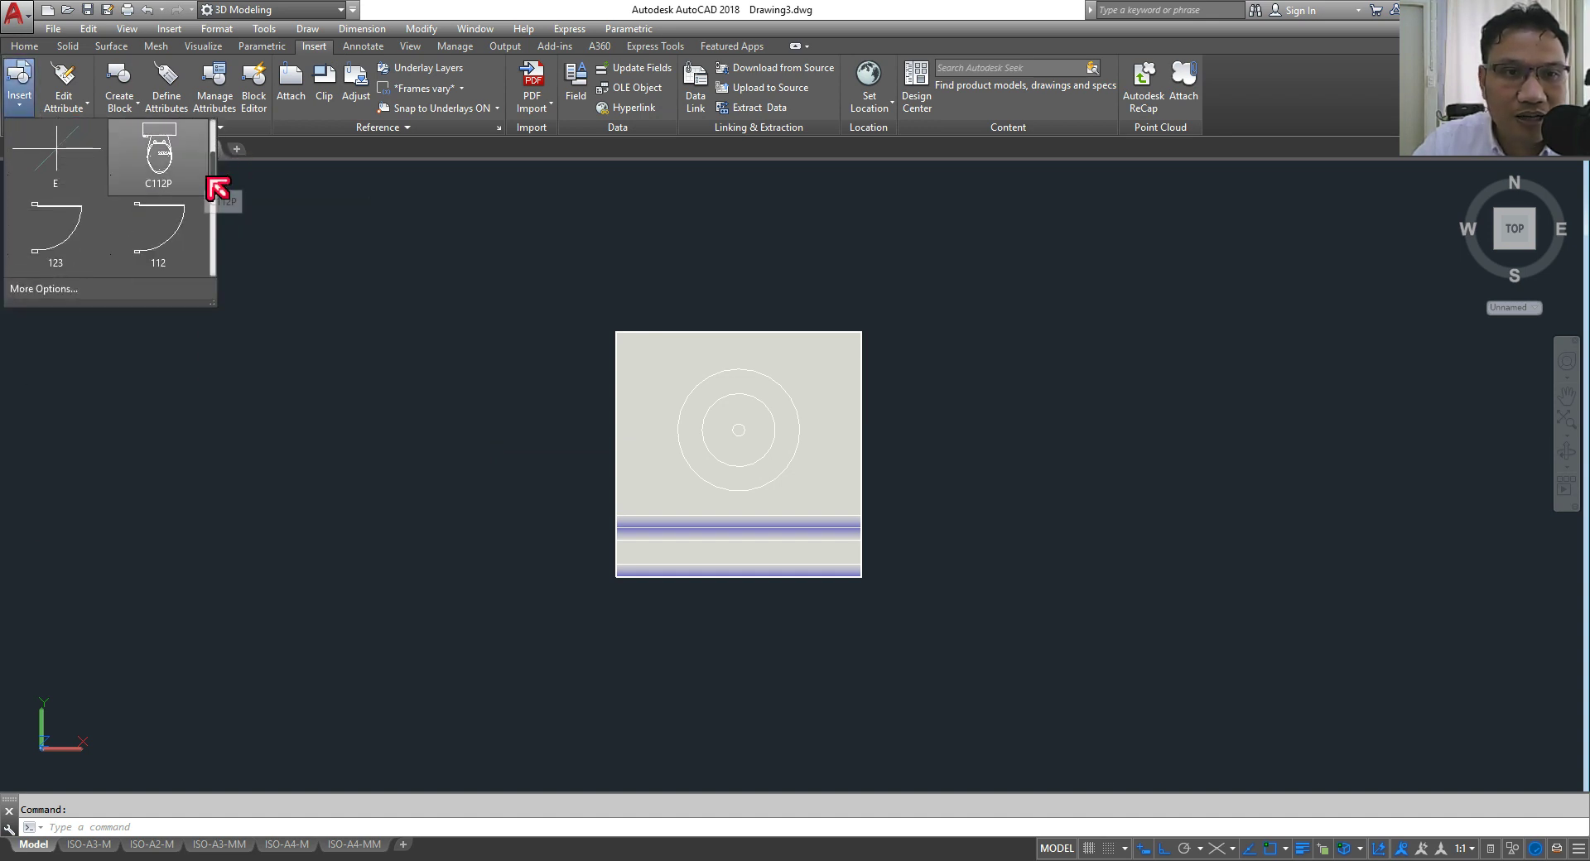
left_click(213, 267)
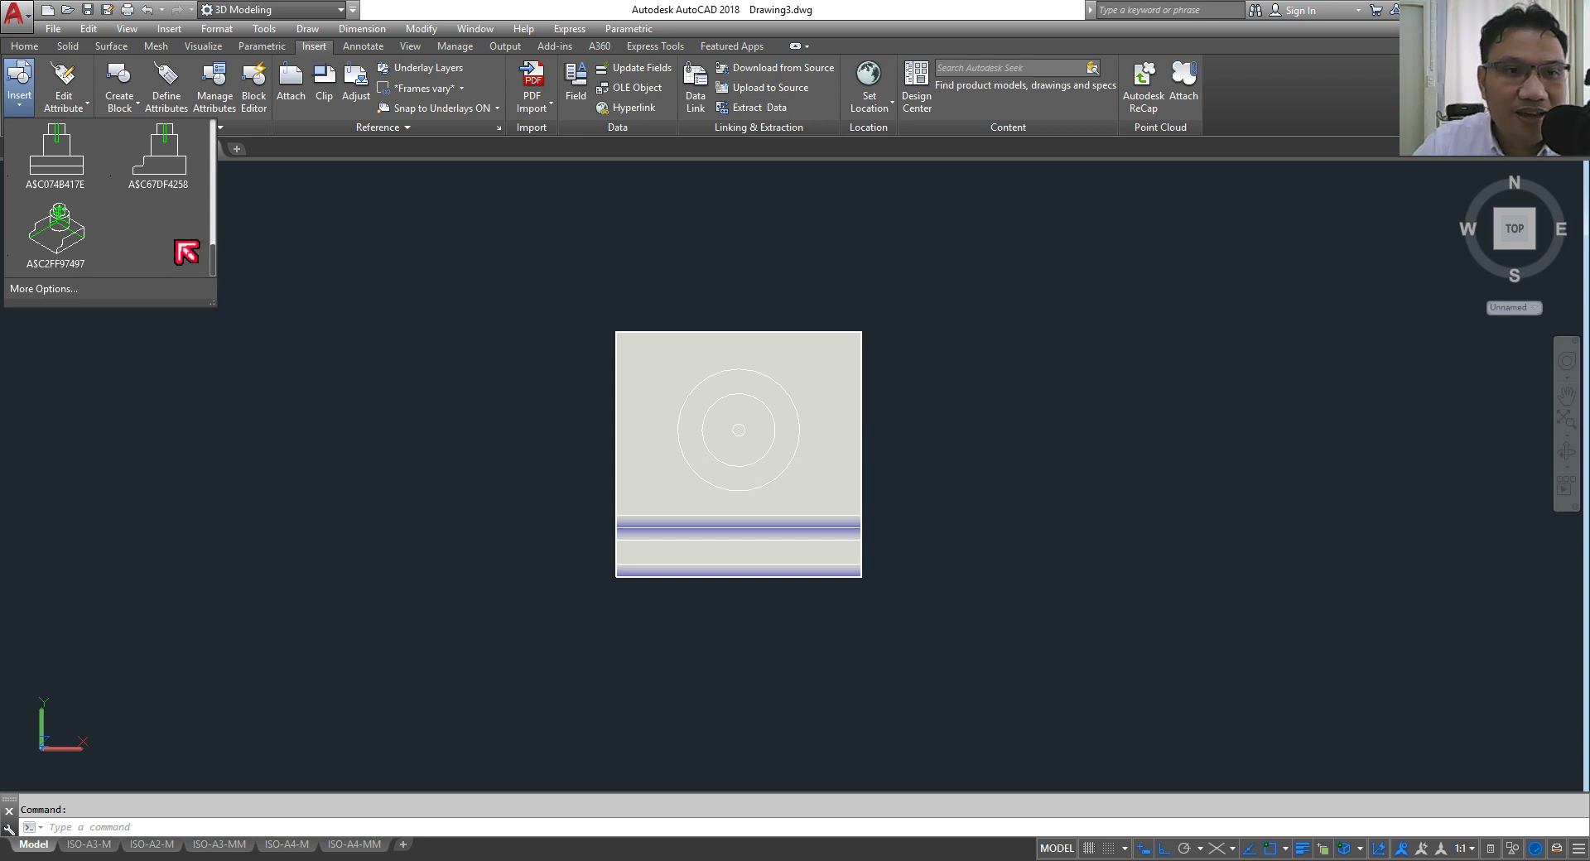
scroll(187, 253, "up", 1)
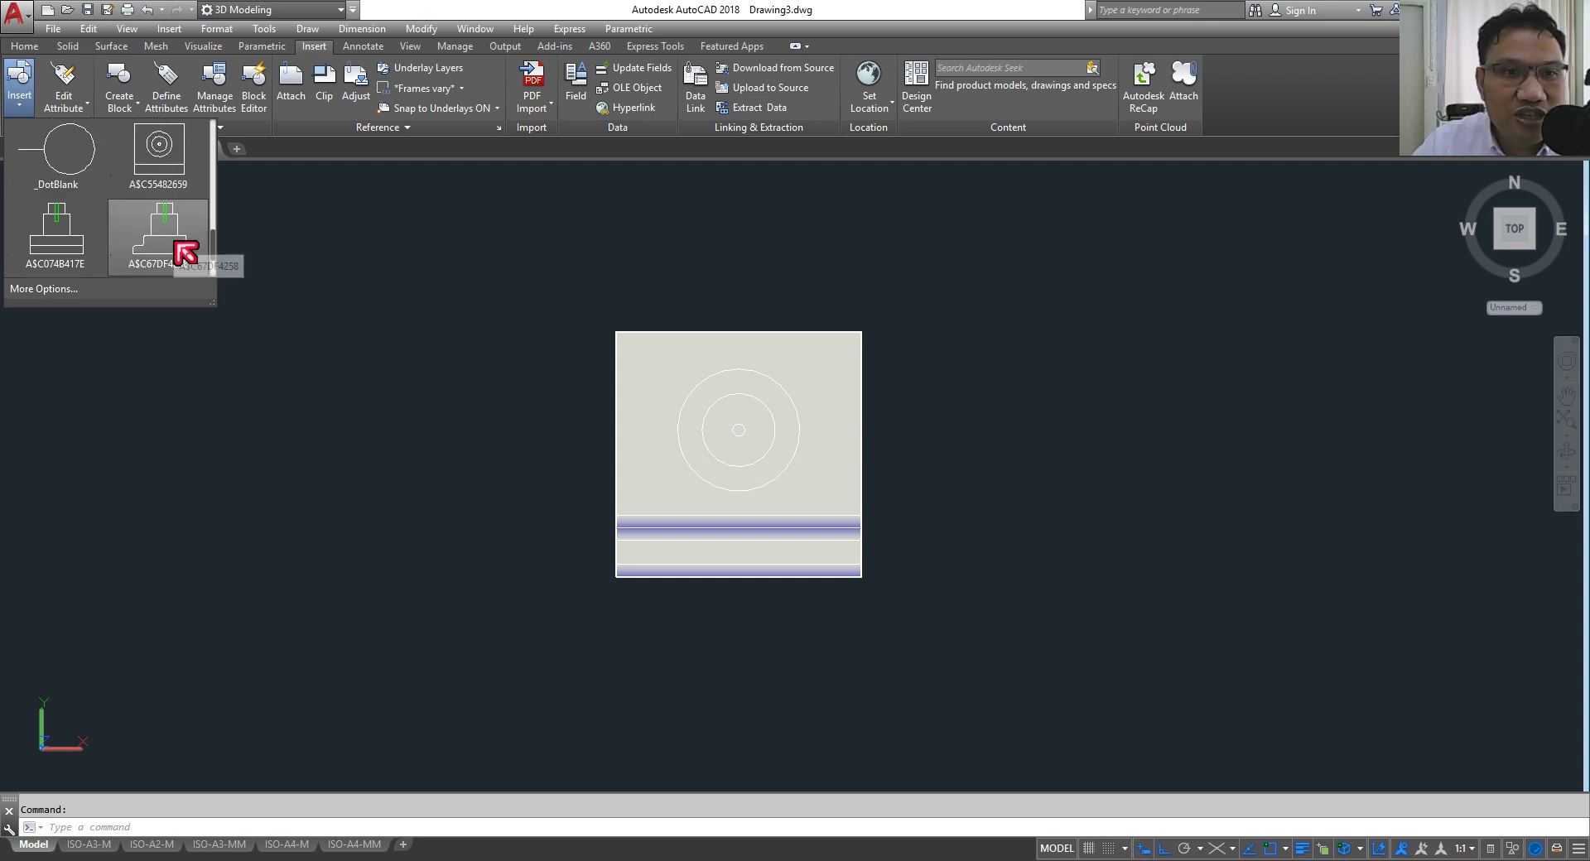
left_click(710, 584)
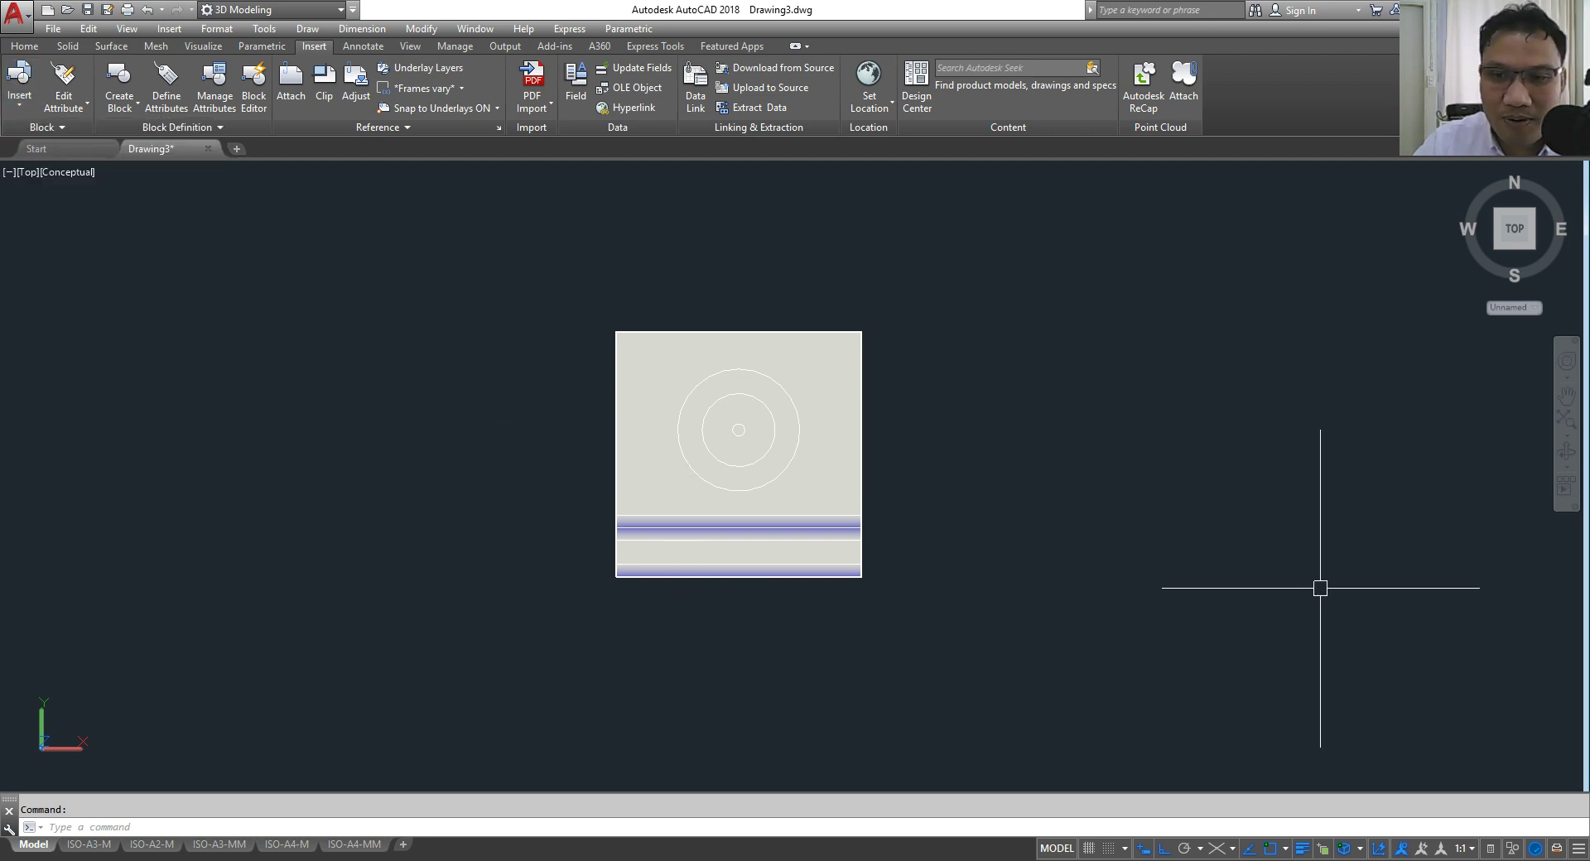
Step: Move the flattened top-view block far to the right
scroll(610, 461, "down", 4)
middle_click_drag(589, 450, 545, 483)
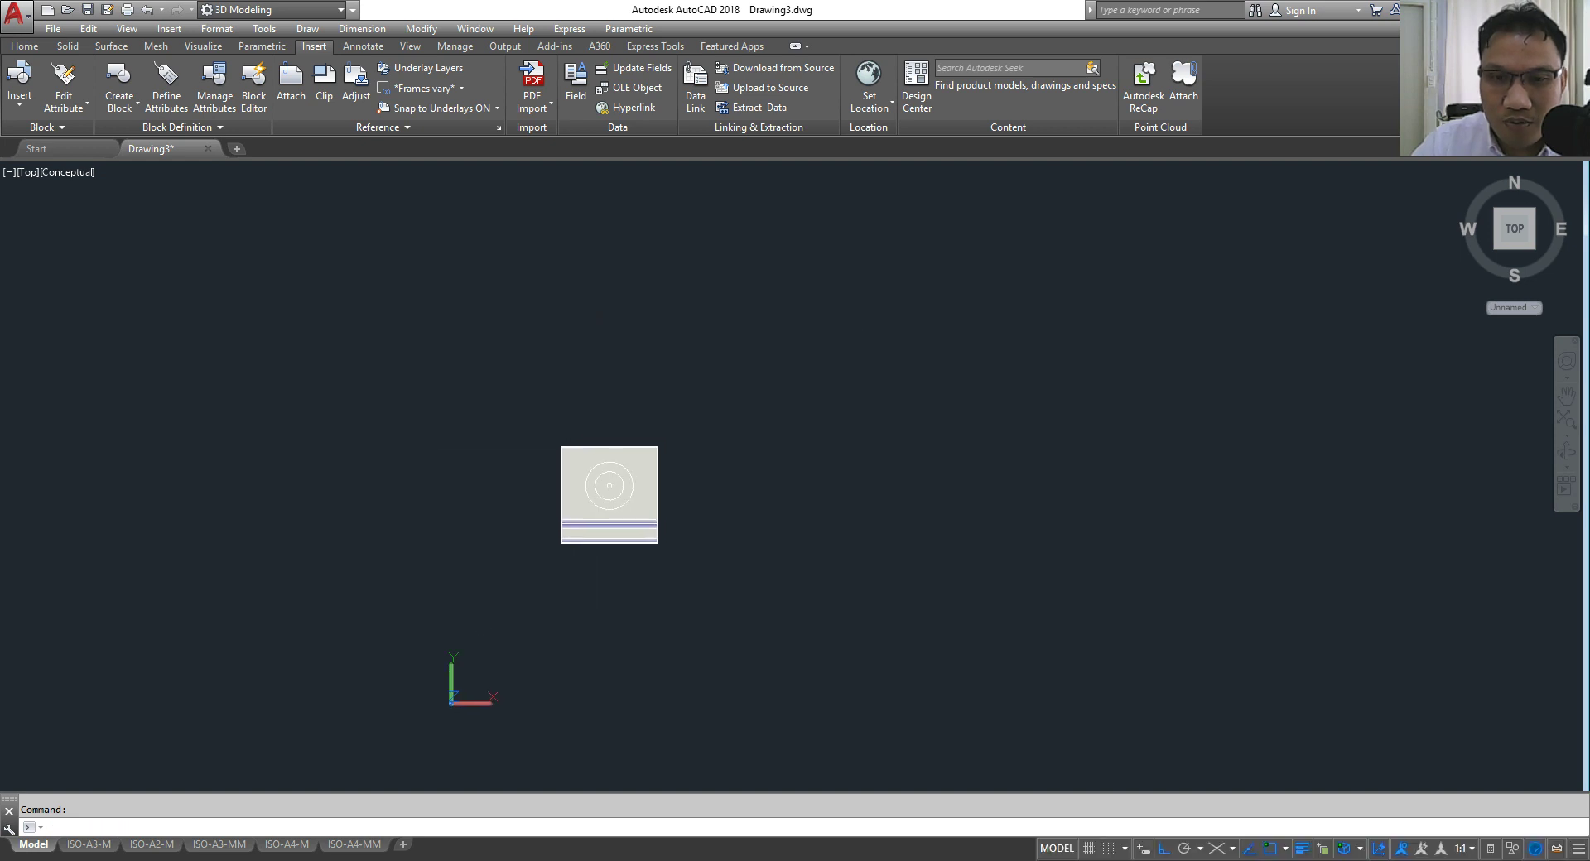
scroll(569, 514, "up", 2)
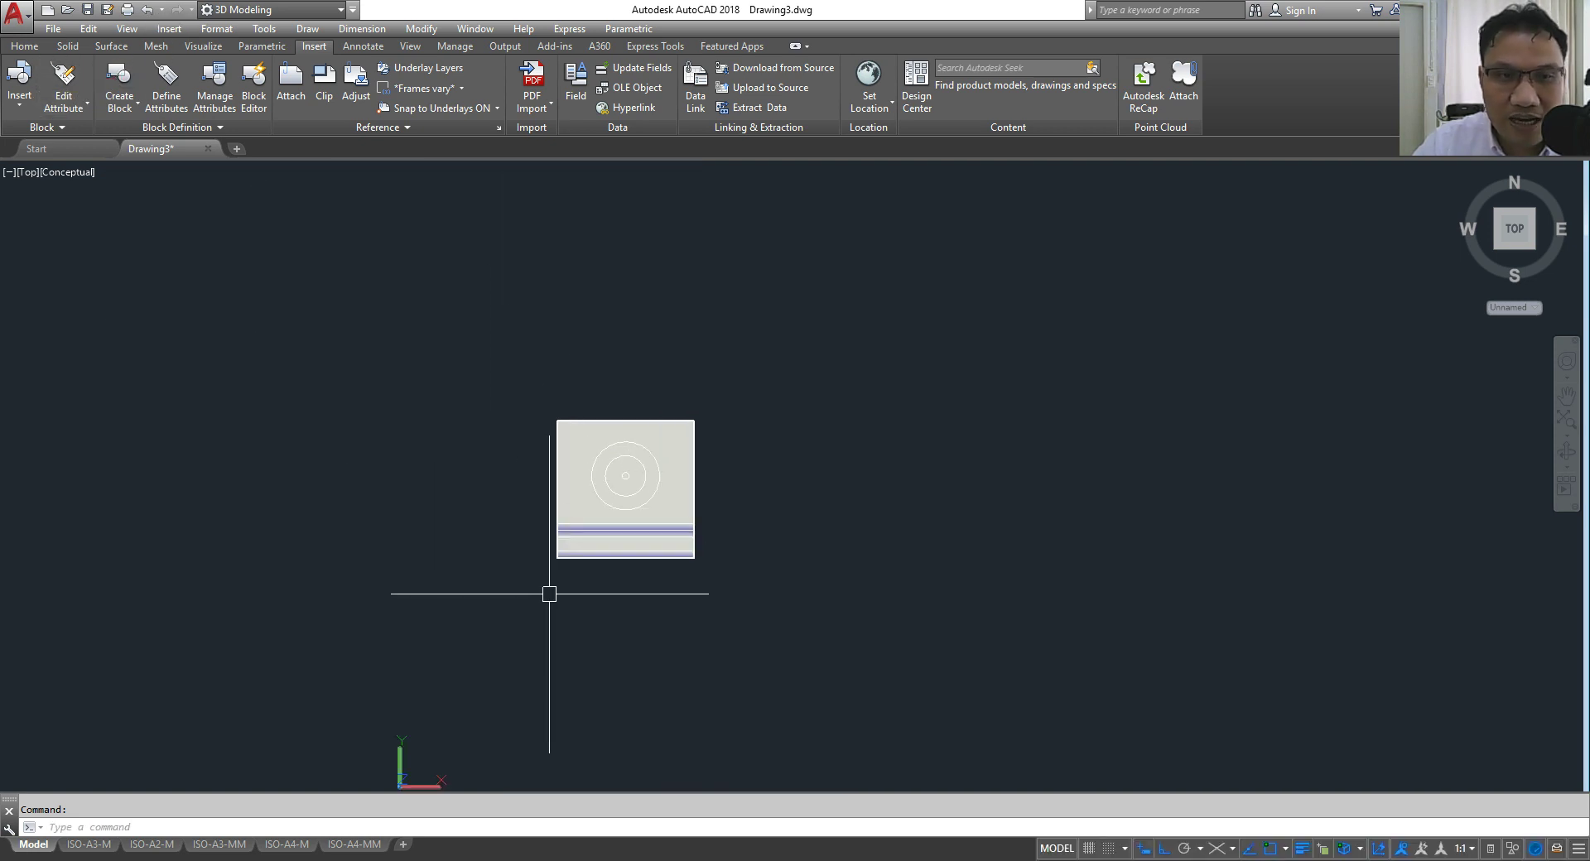
left_click(26, 47)
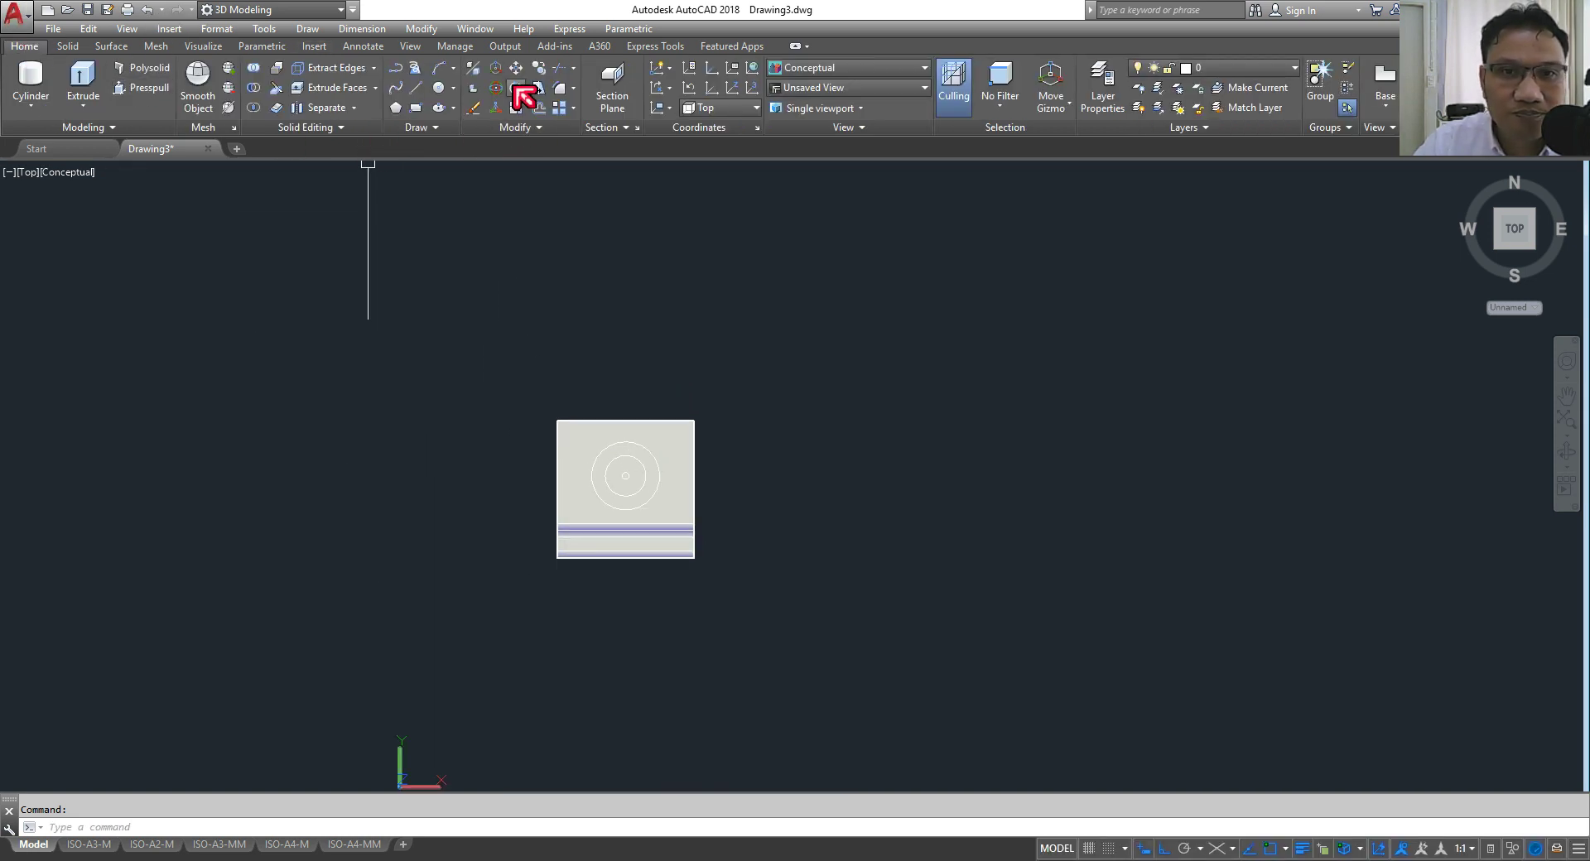
left_click(852, 326)
left_click(381, 579)
key("Return")
left_click(343, 603)
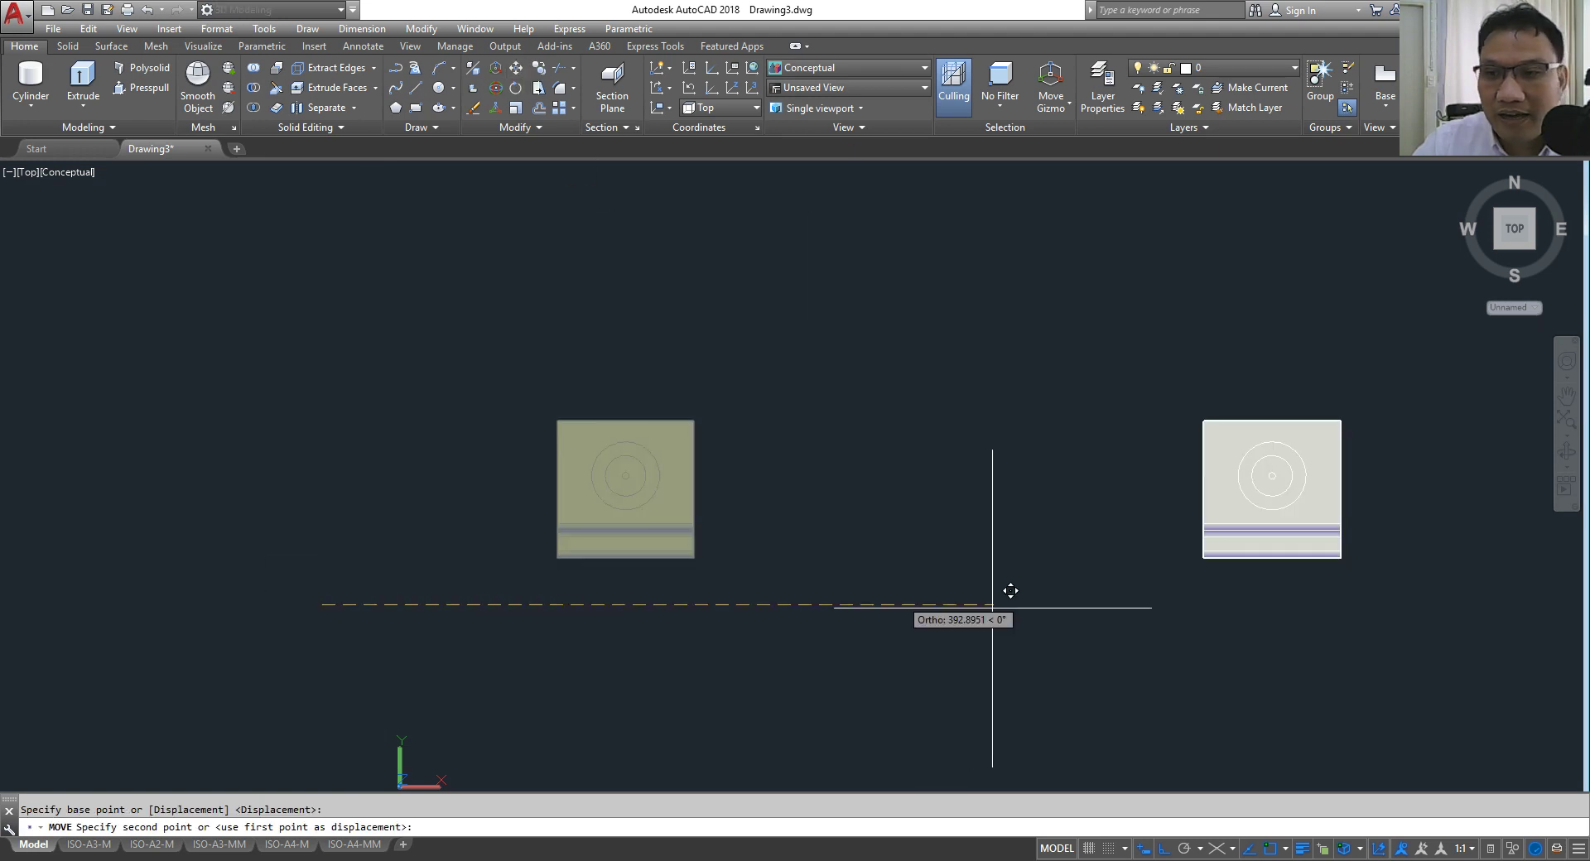
scroll(819, 600, "down", 2)
left_click(1259, 590)
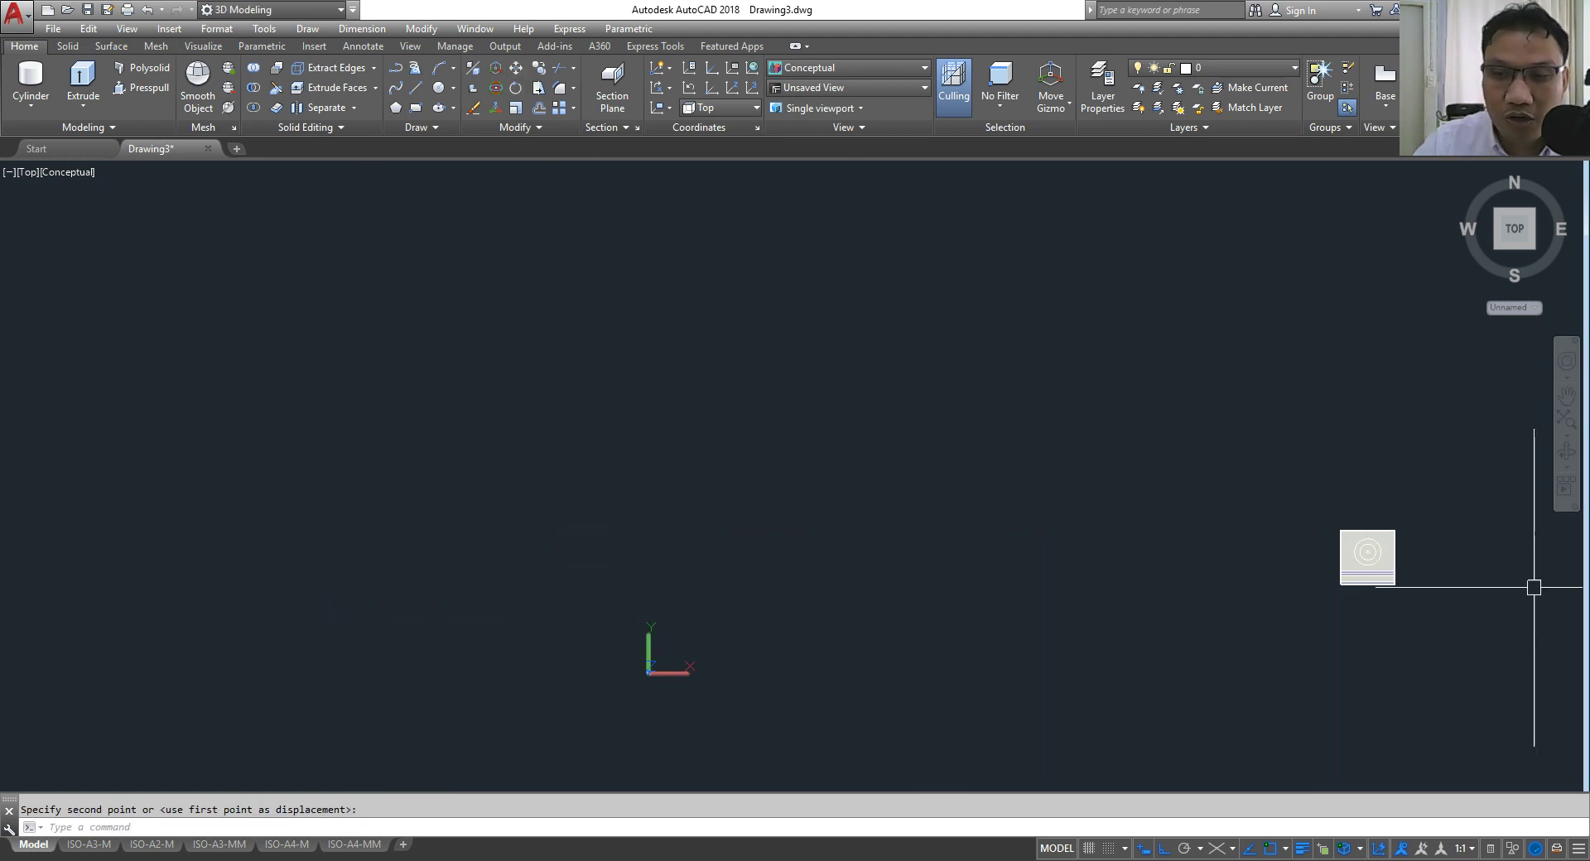
key("Escape")
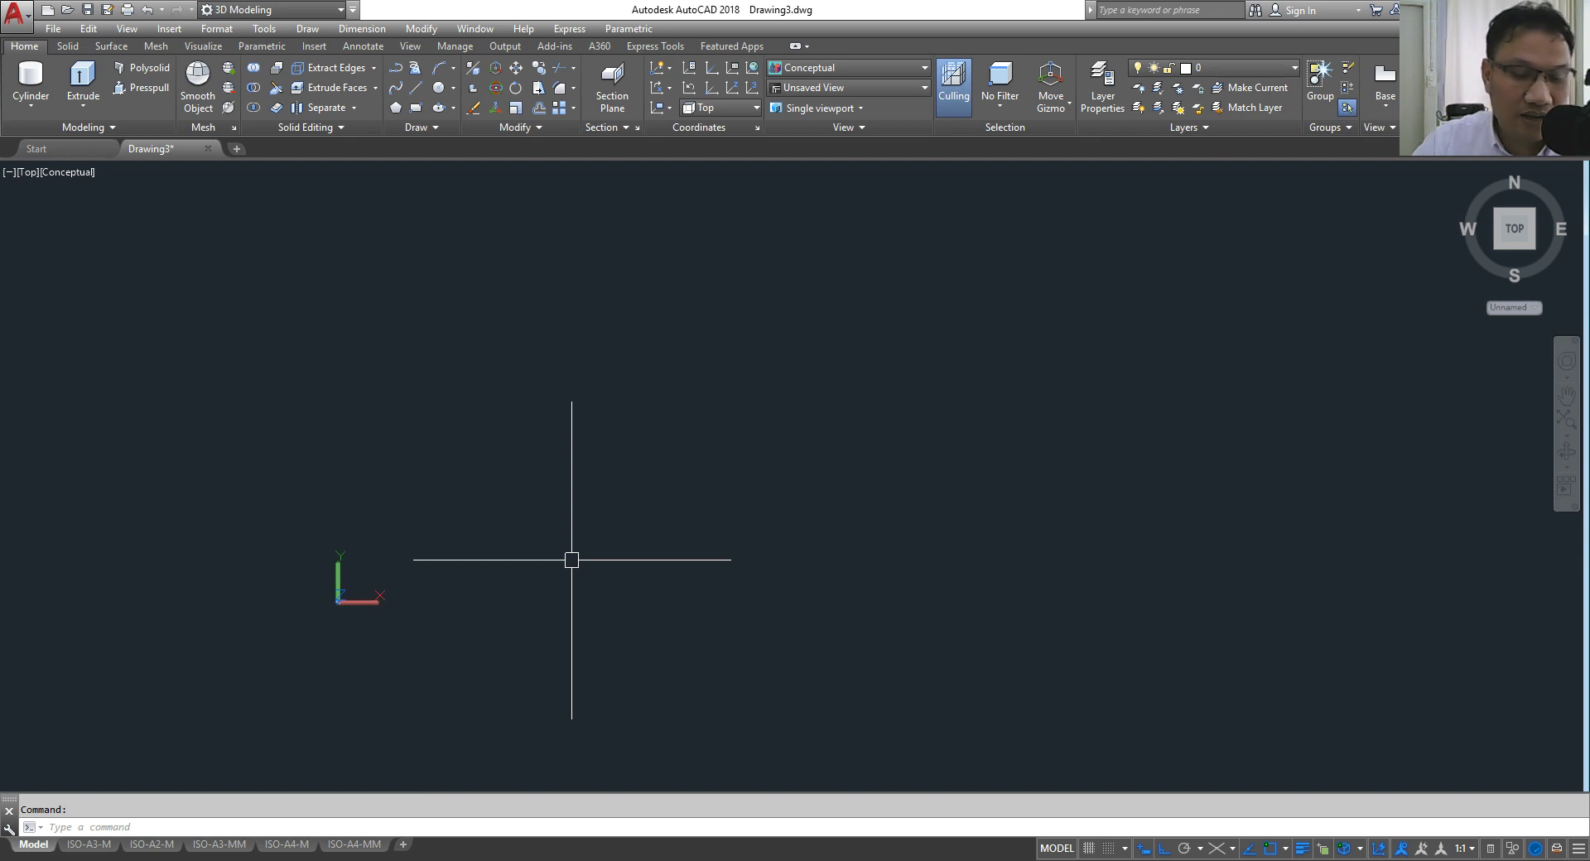
Step: Set the viewport visual style to 2D Wireframe
middle_click_drag(415, 577, 428, 582)
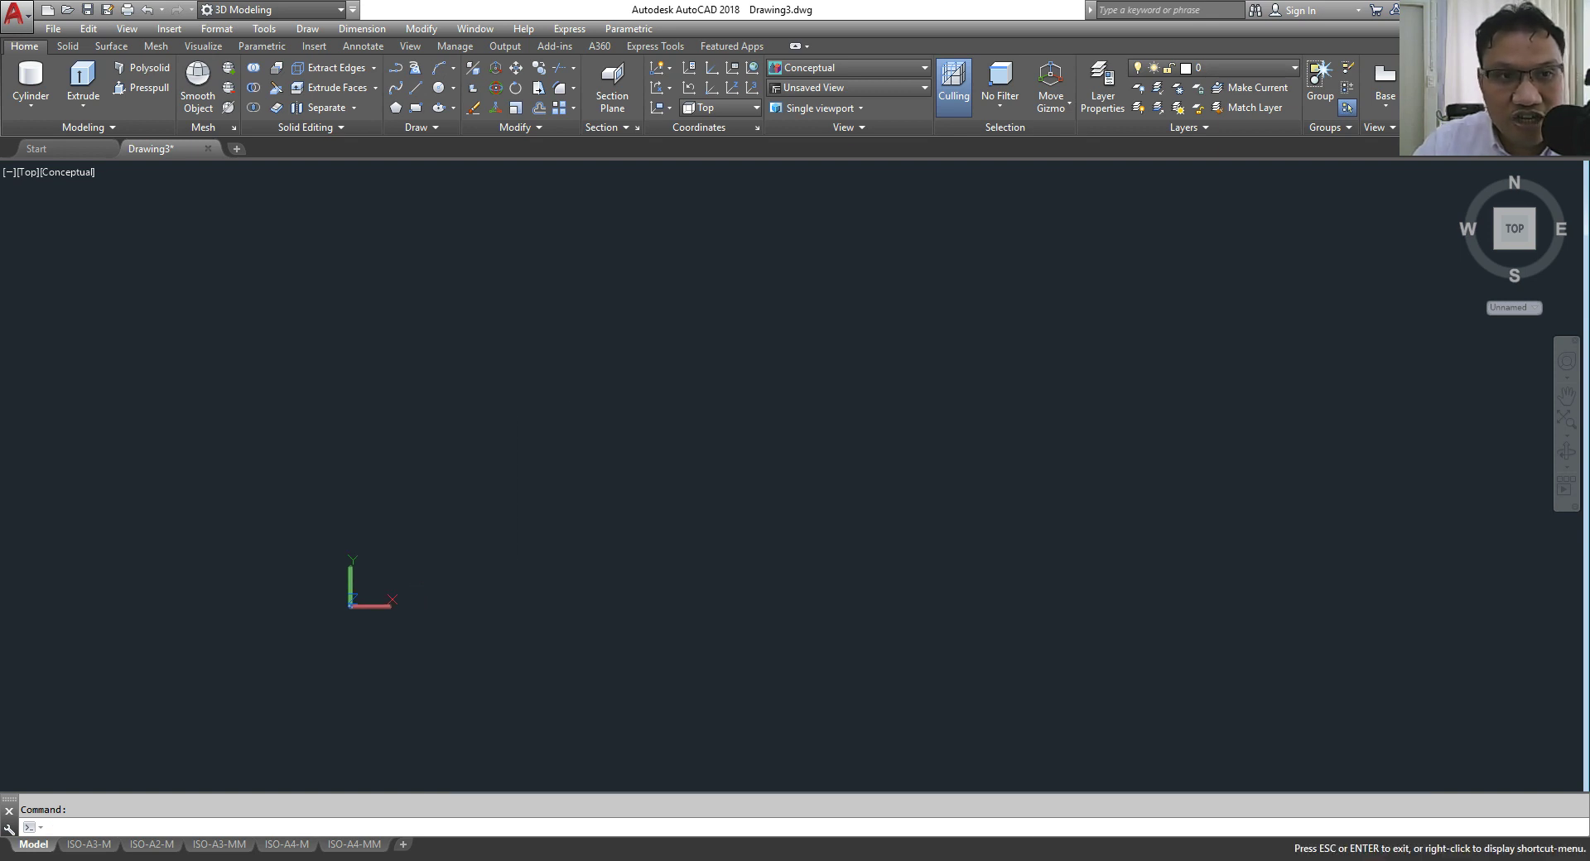
left_click(66, 174)
left_click(109, 200)
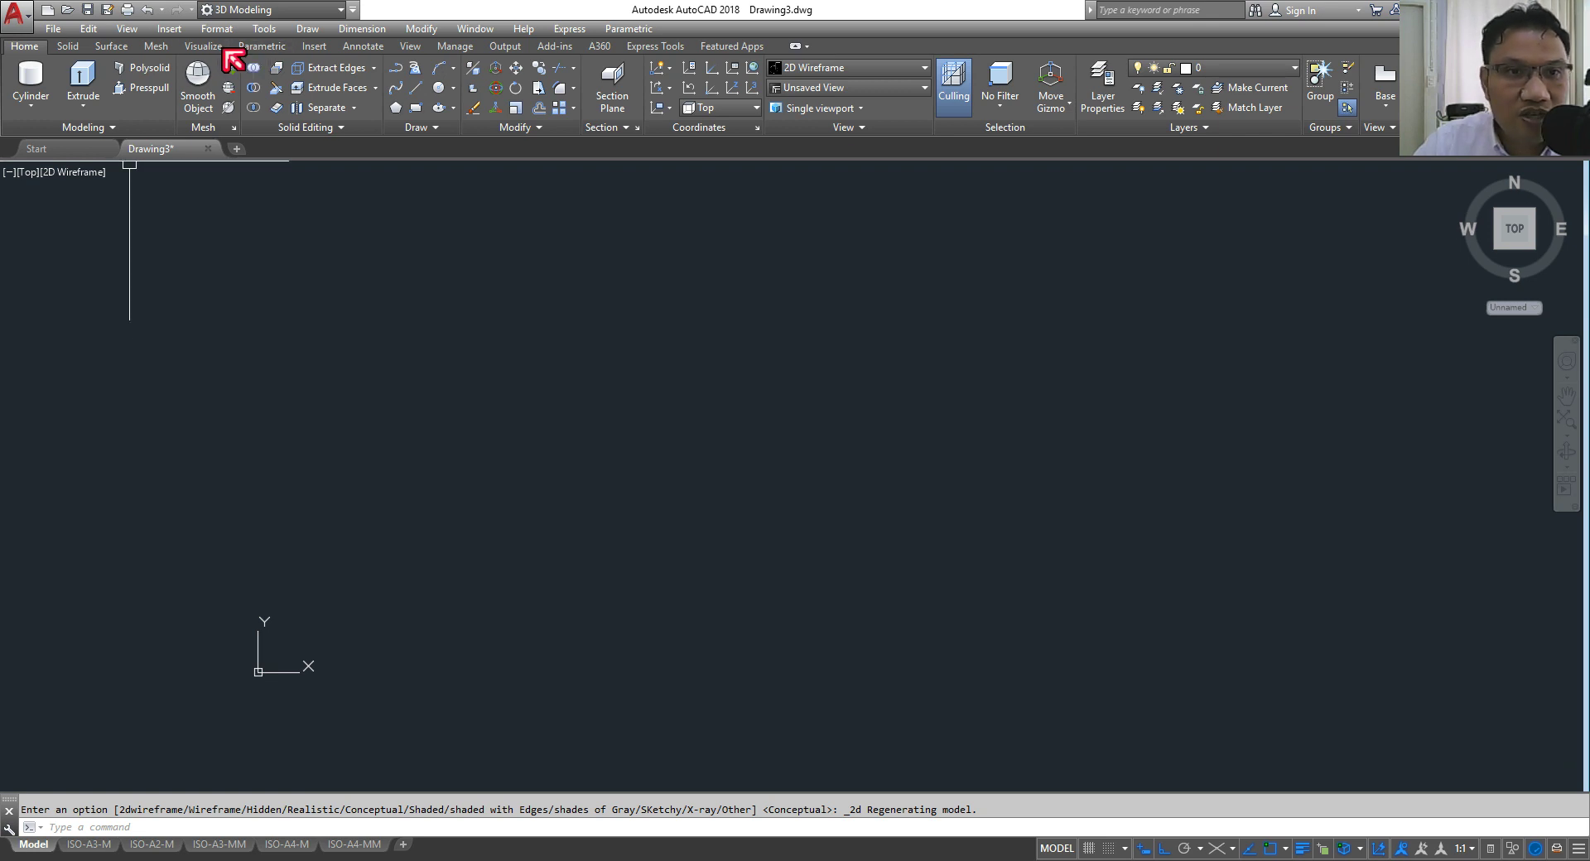
left_click(314, 47)
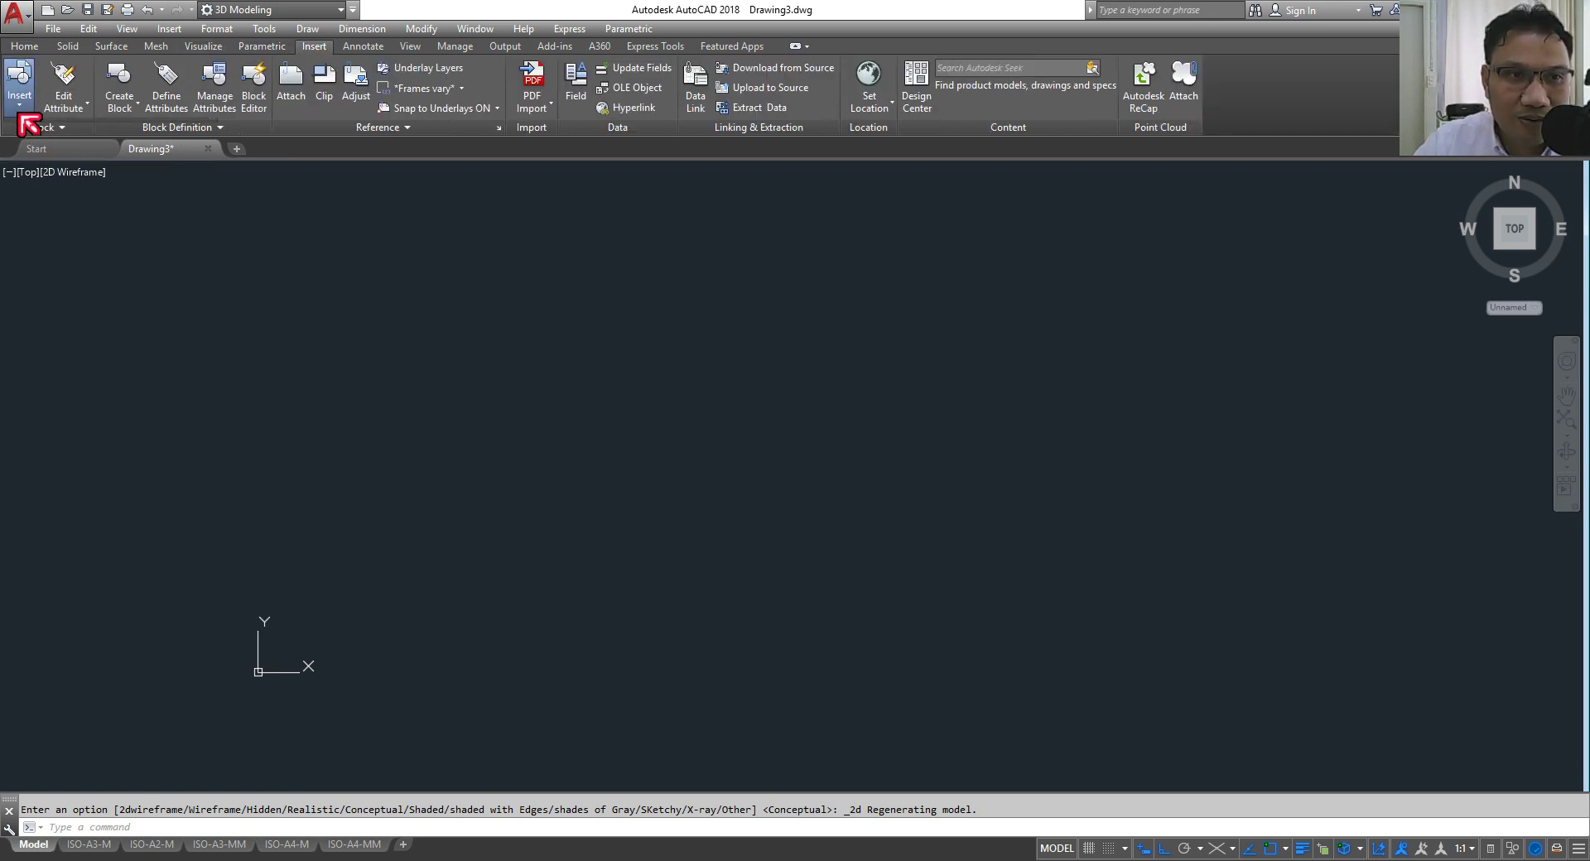
Step: Insert the top-view block from the saved block gallery
left_click(21, 114)
left_click(159, 145)
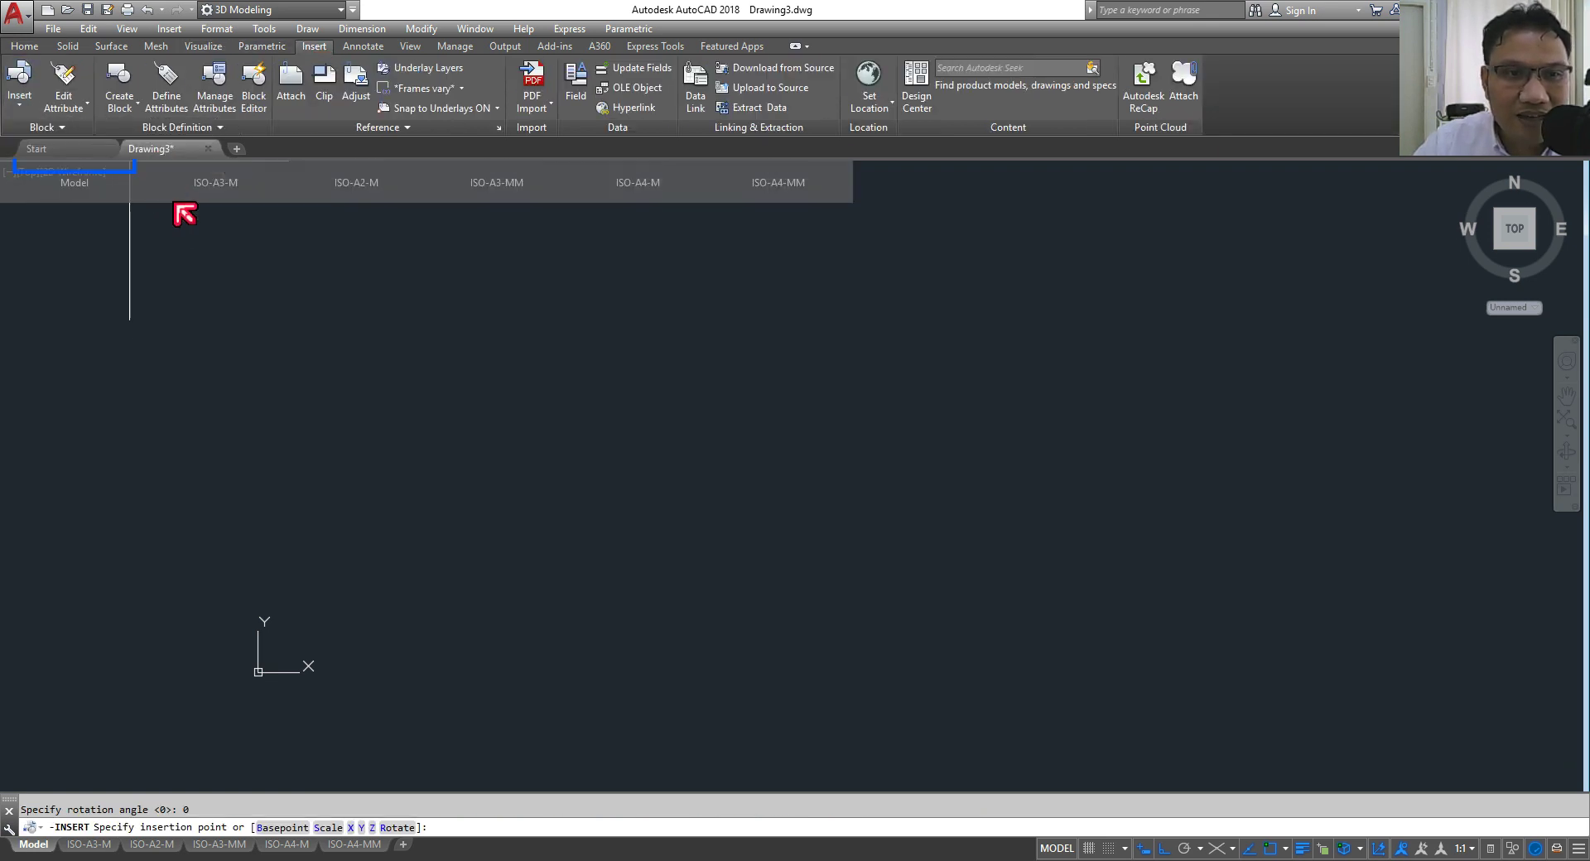
scroll(533, 525, "down", 3)
scroll(572, 586, "up", 3)
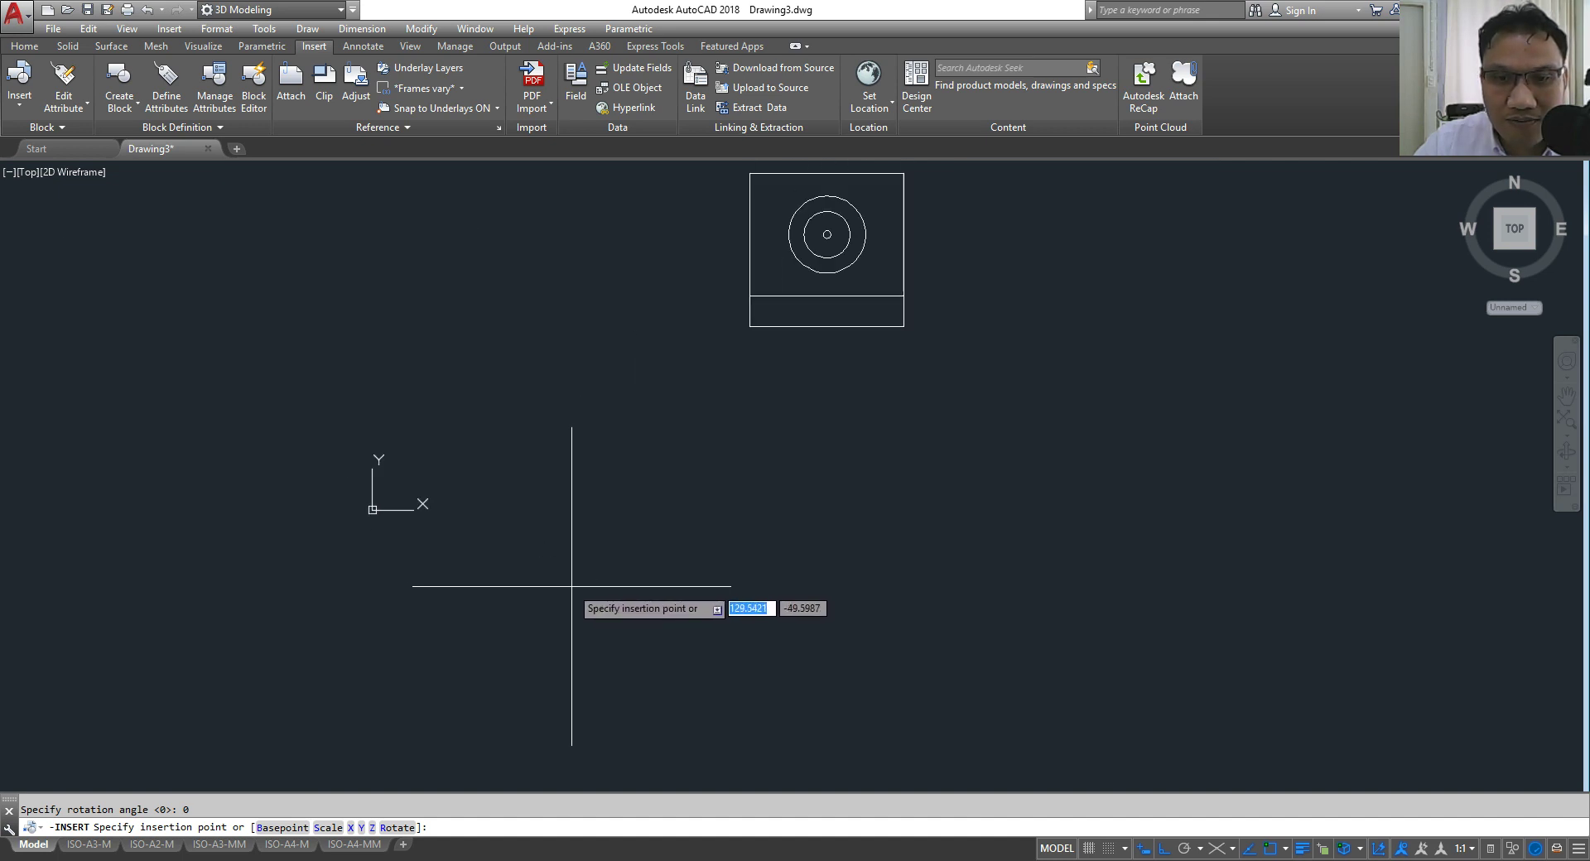
middle_click_drag(572, 587, 220, 673)
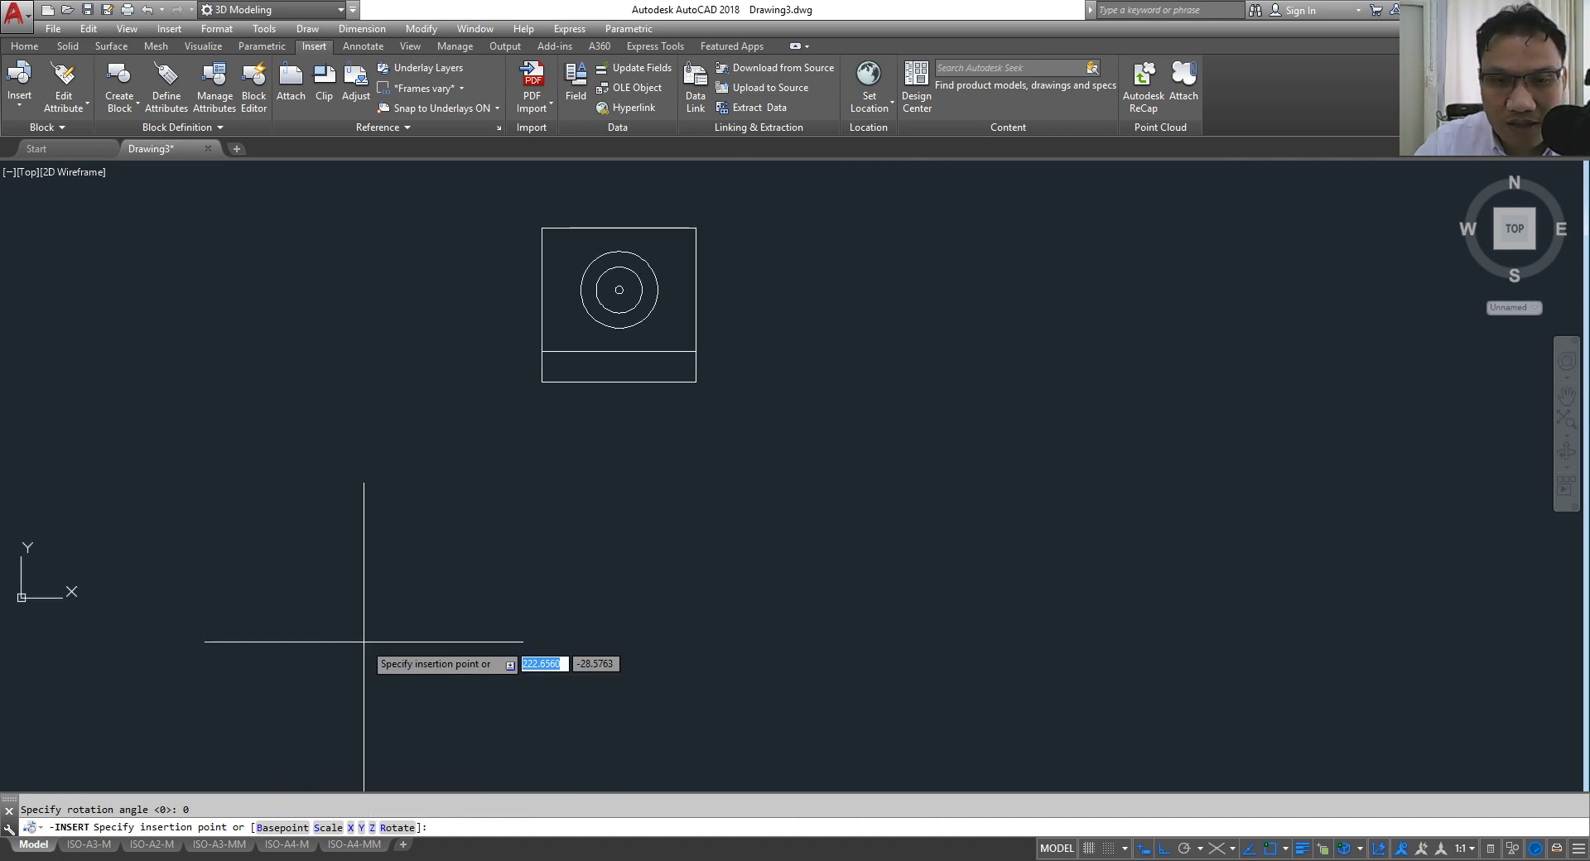
left_click(305, 700)
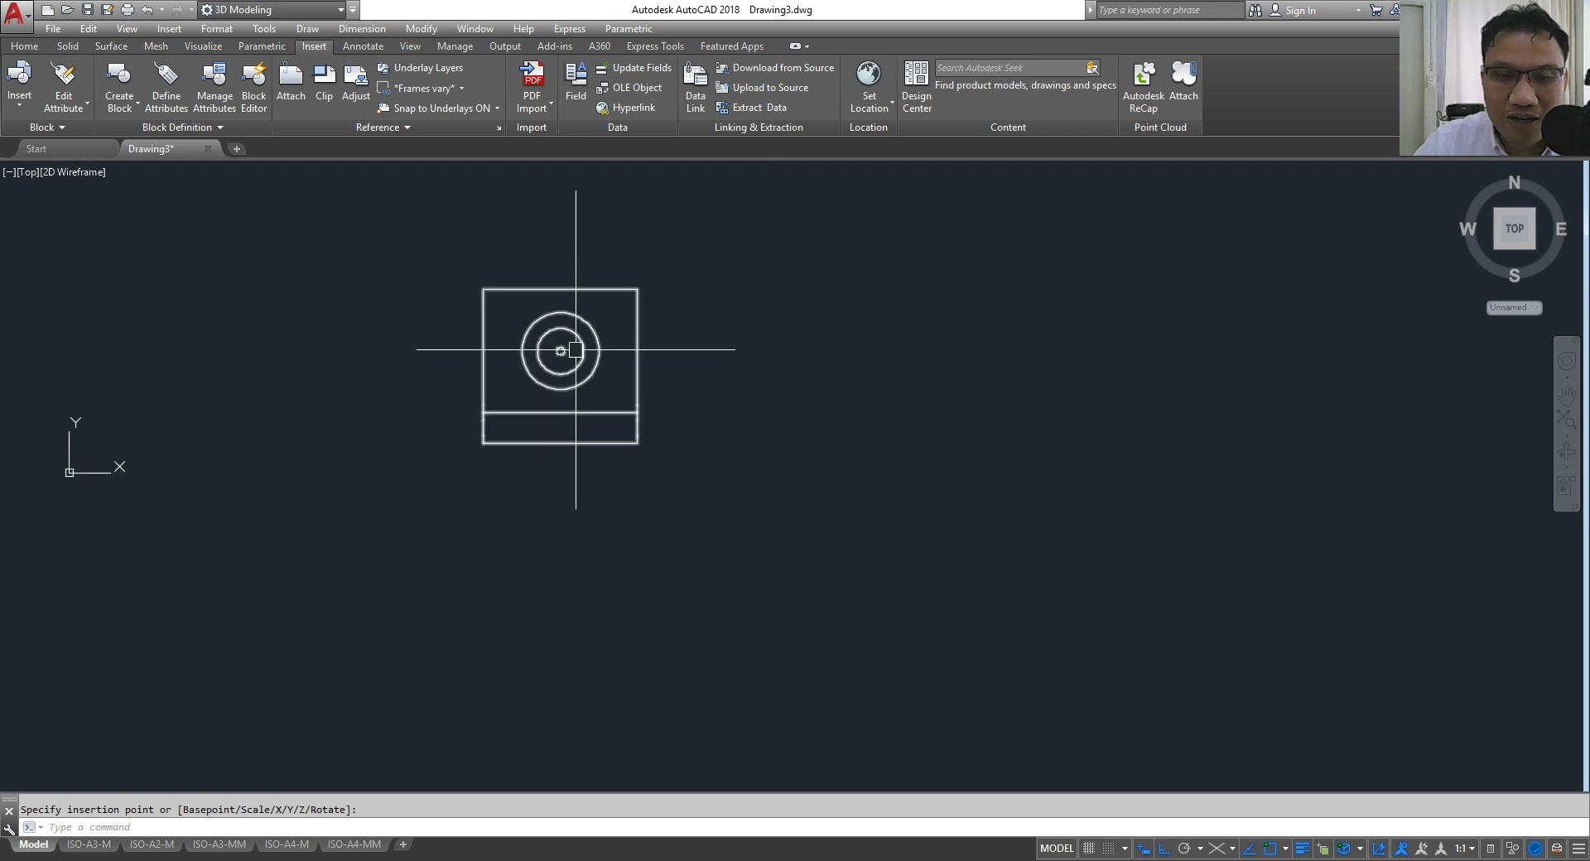
scroll(576, 350, "up", 4)
middle_click_drag(248, 186, 266, 276)
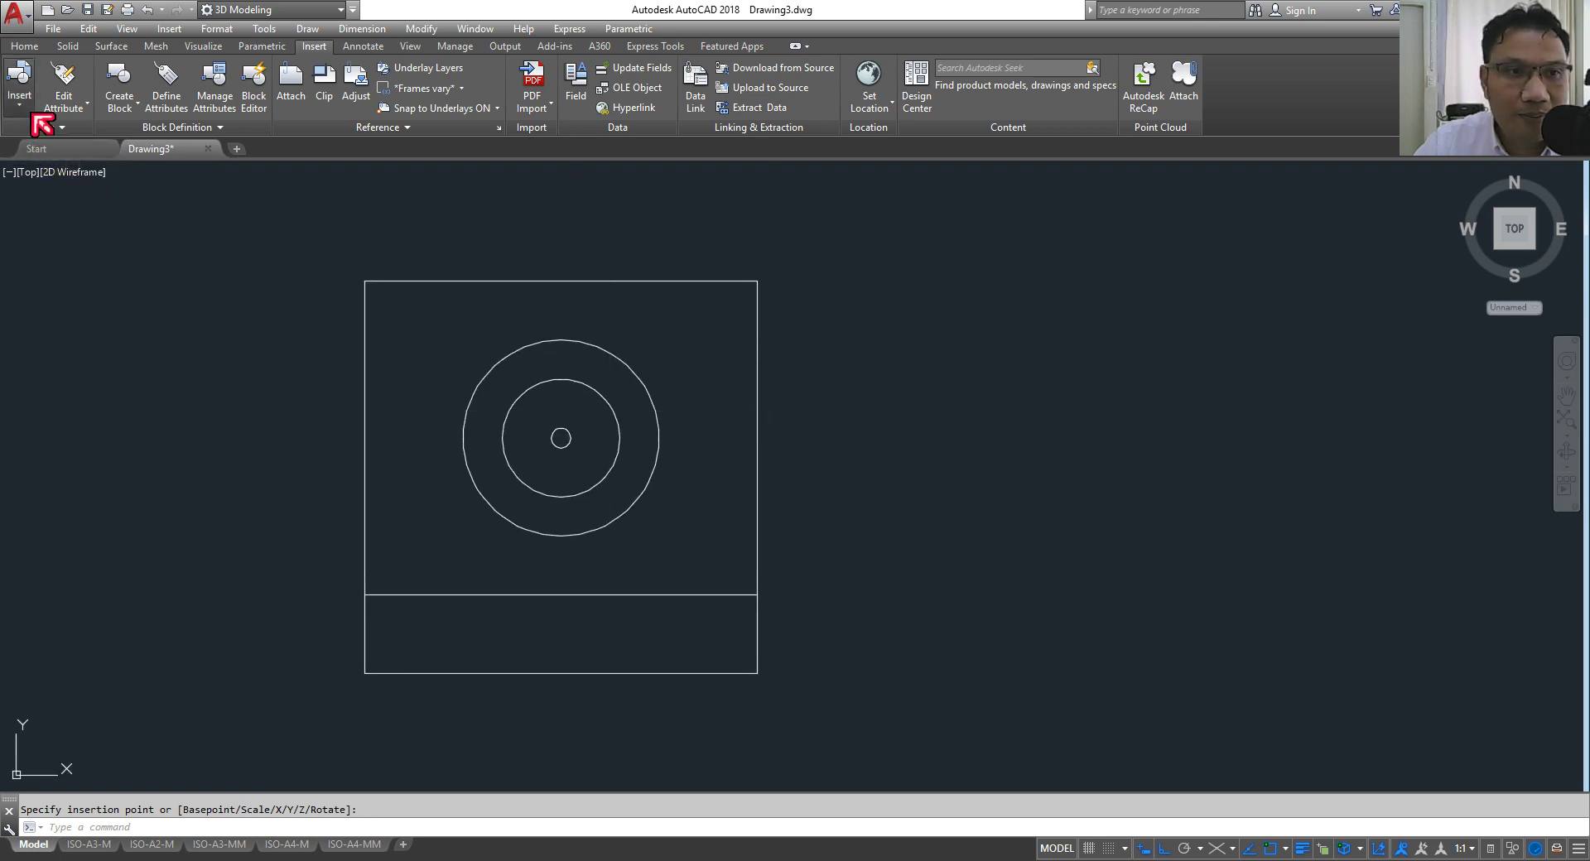
Step: Insert the front-view block directly above the top view
left_click(22, 110)
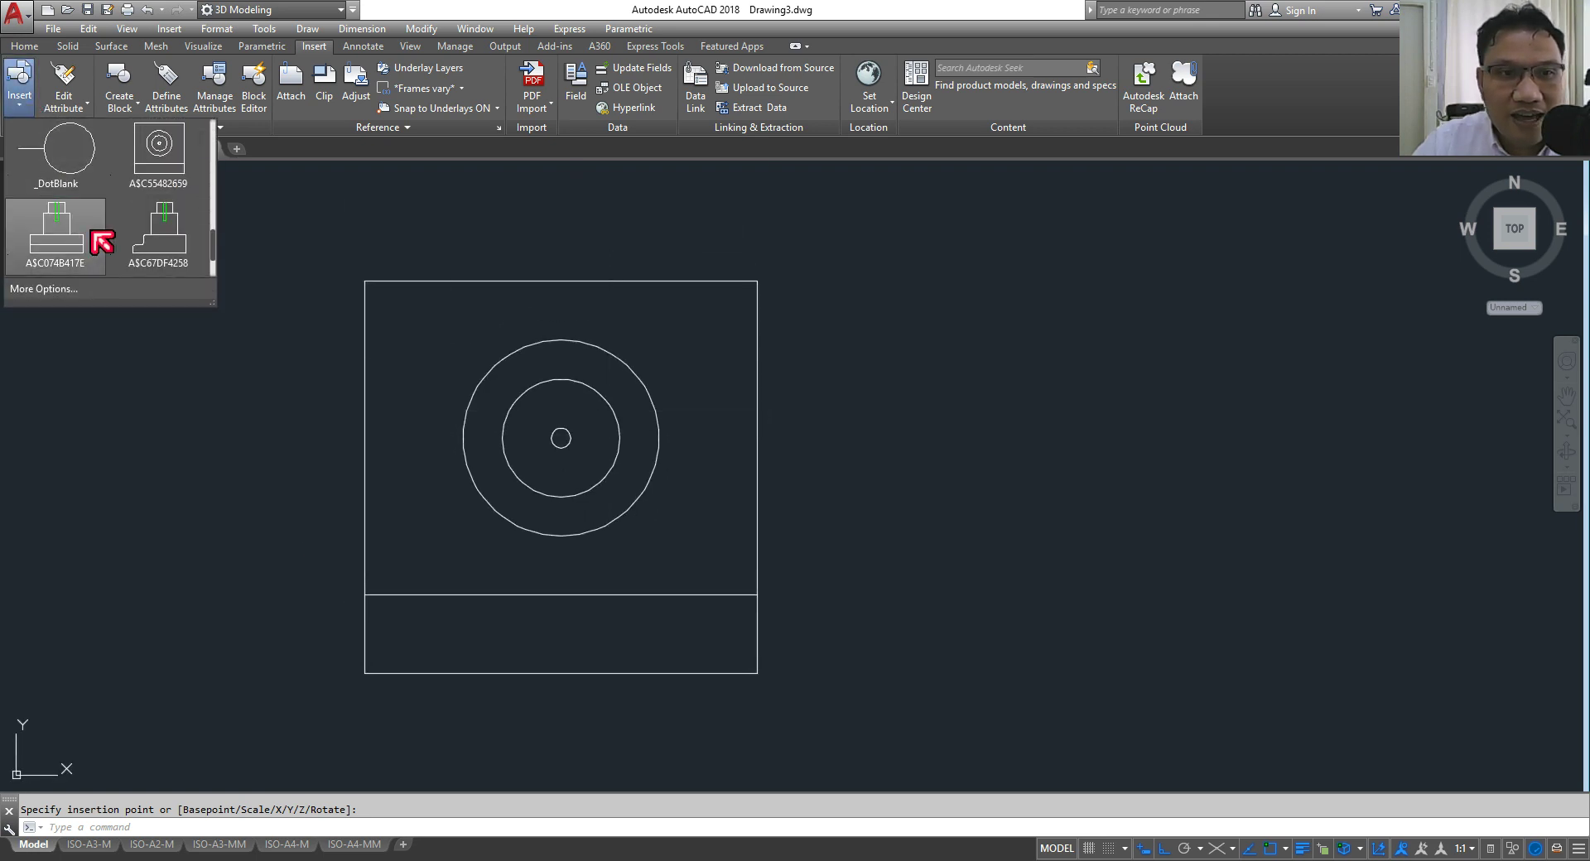
left_click(73, 246)
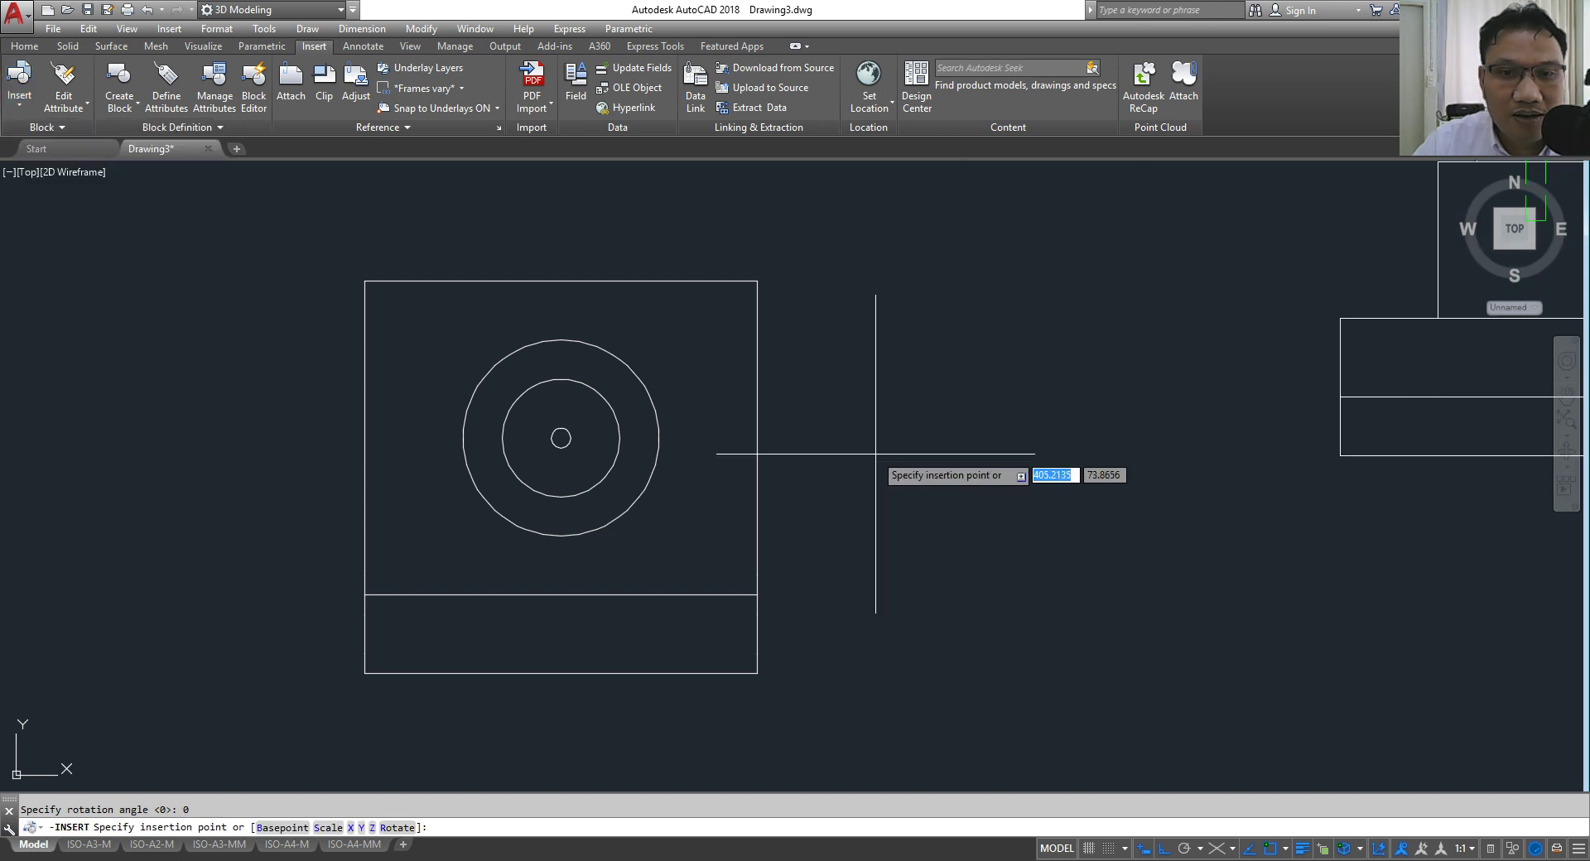
middle_click_drag(877, 461, 838, 752)
scroll(841, 754, "down", 3)
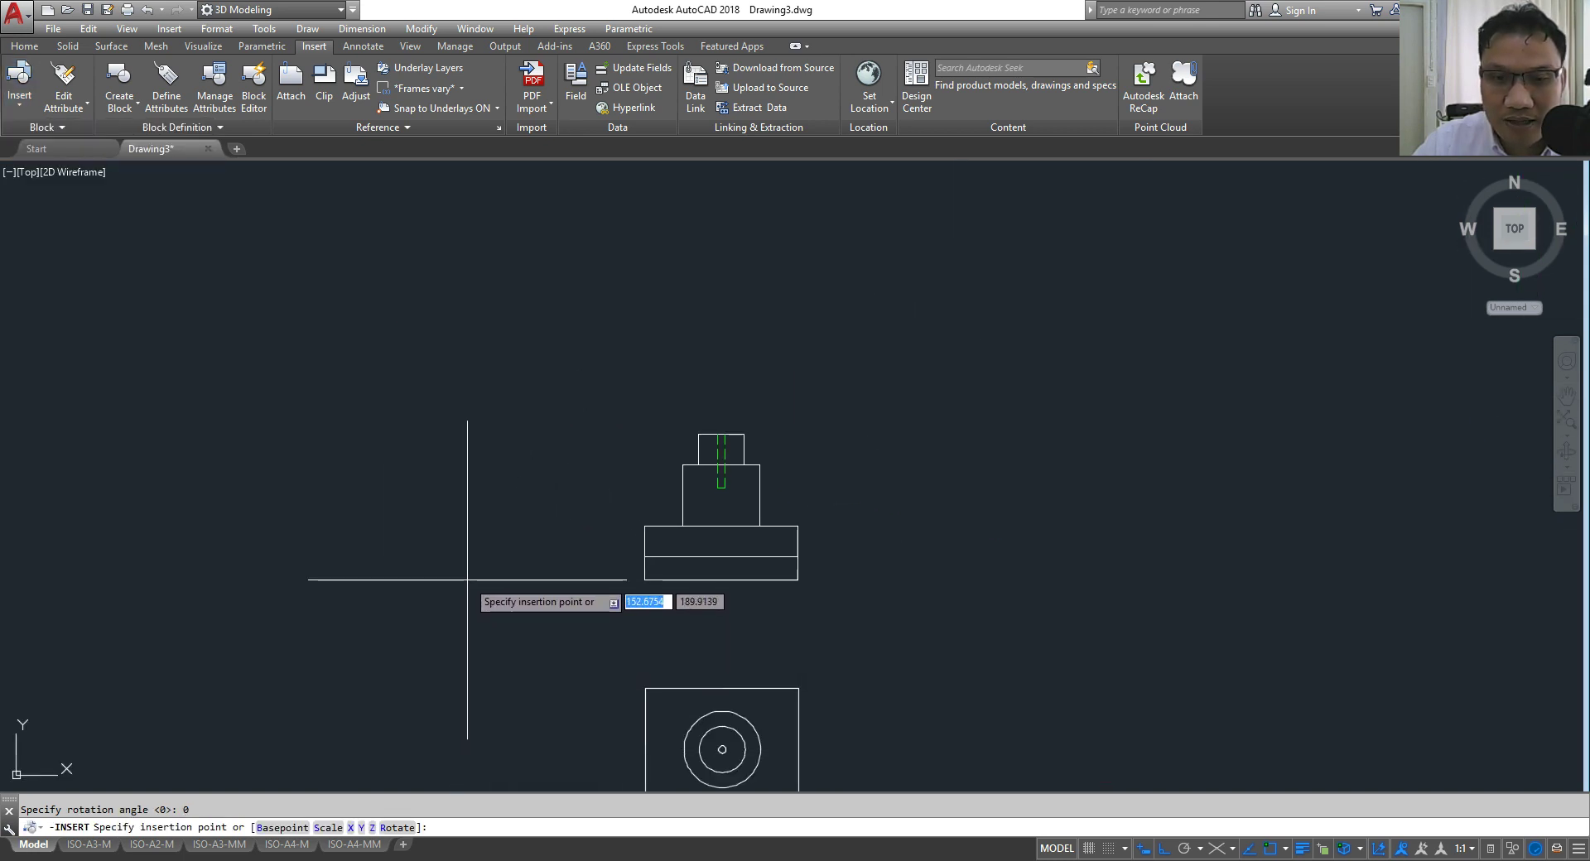
left_click(468, 613)
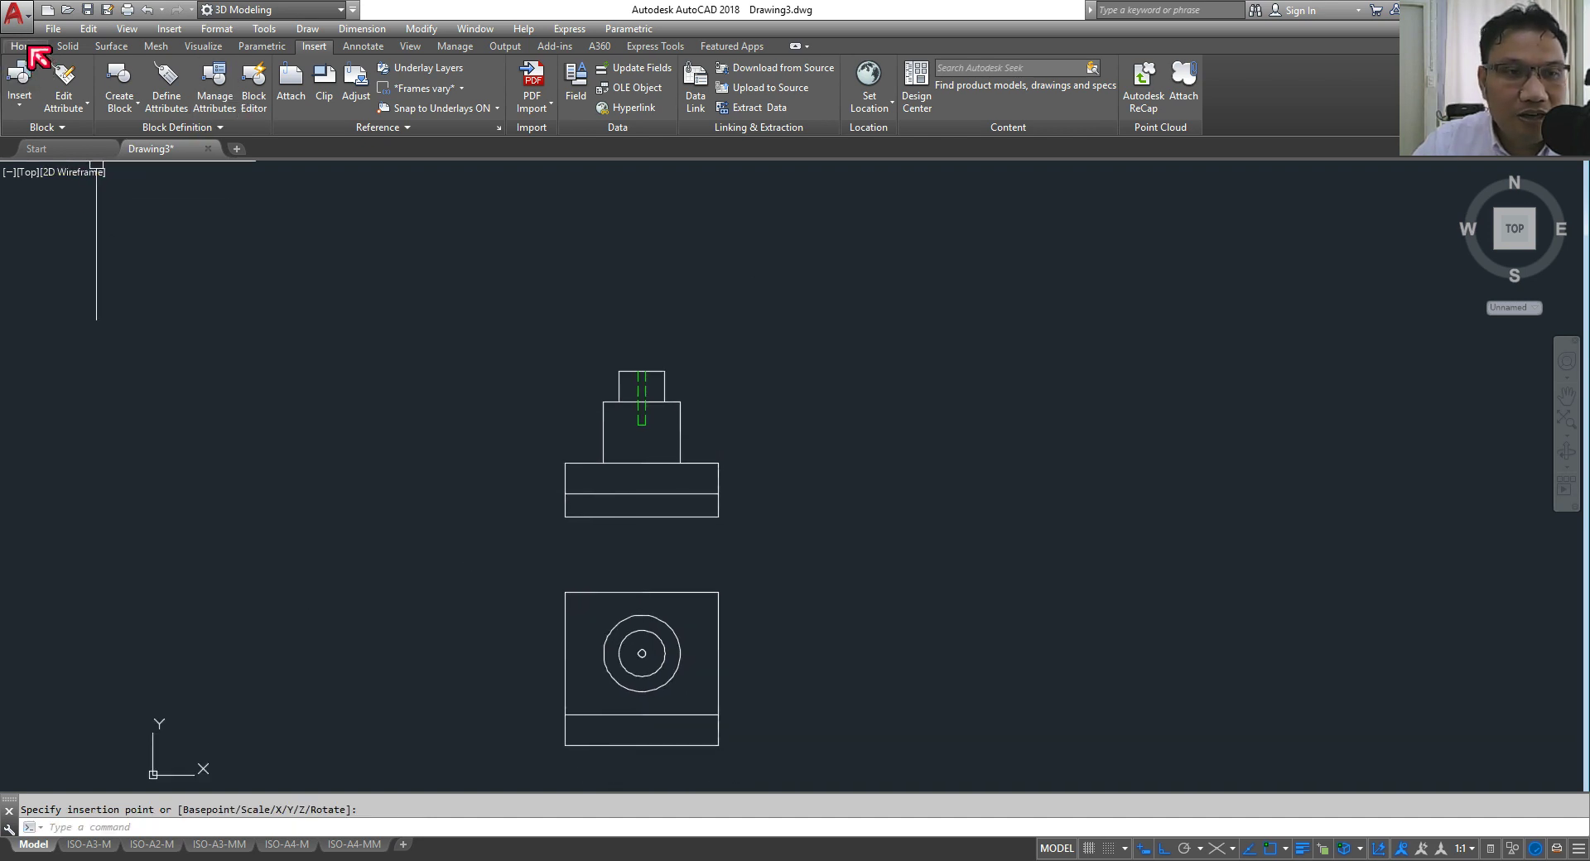
Step: Insert the side-view block to the right of the front view
left_click(23, 106)
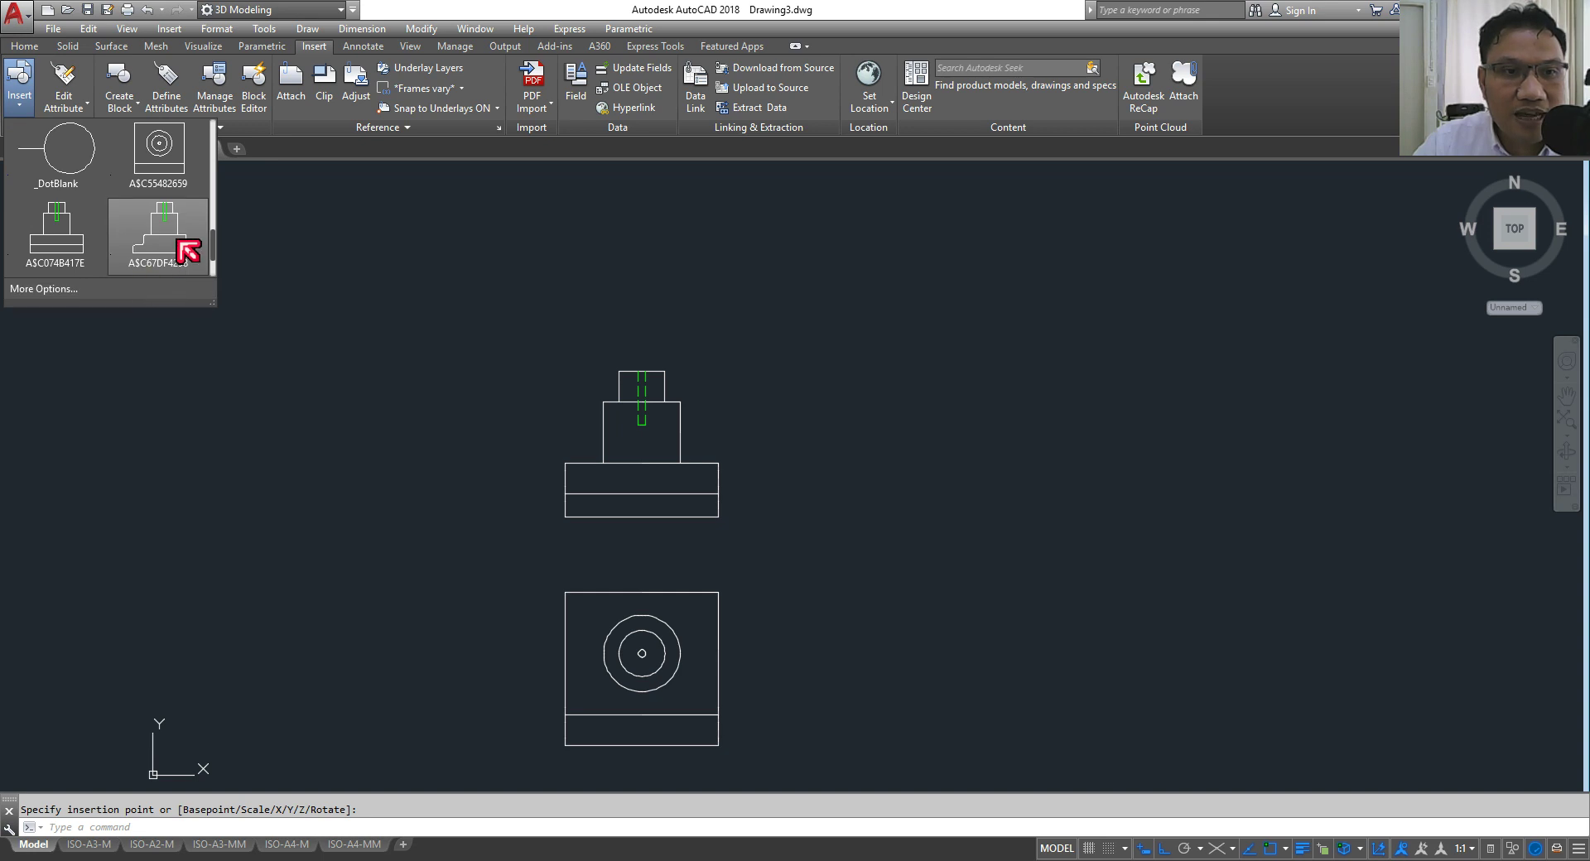
left_click(179, 249)
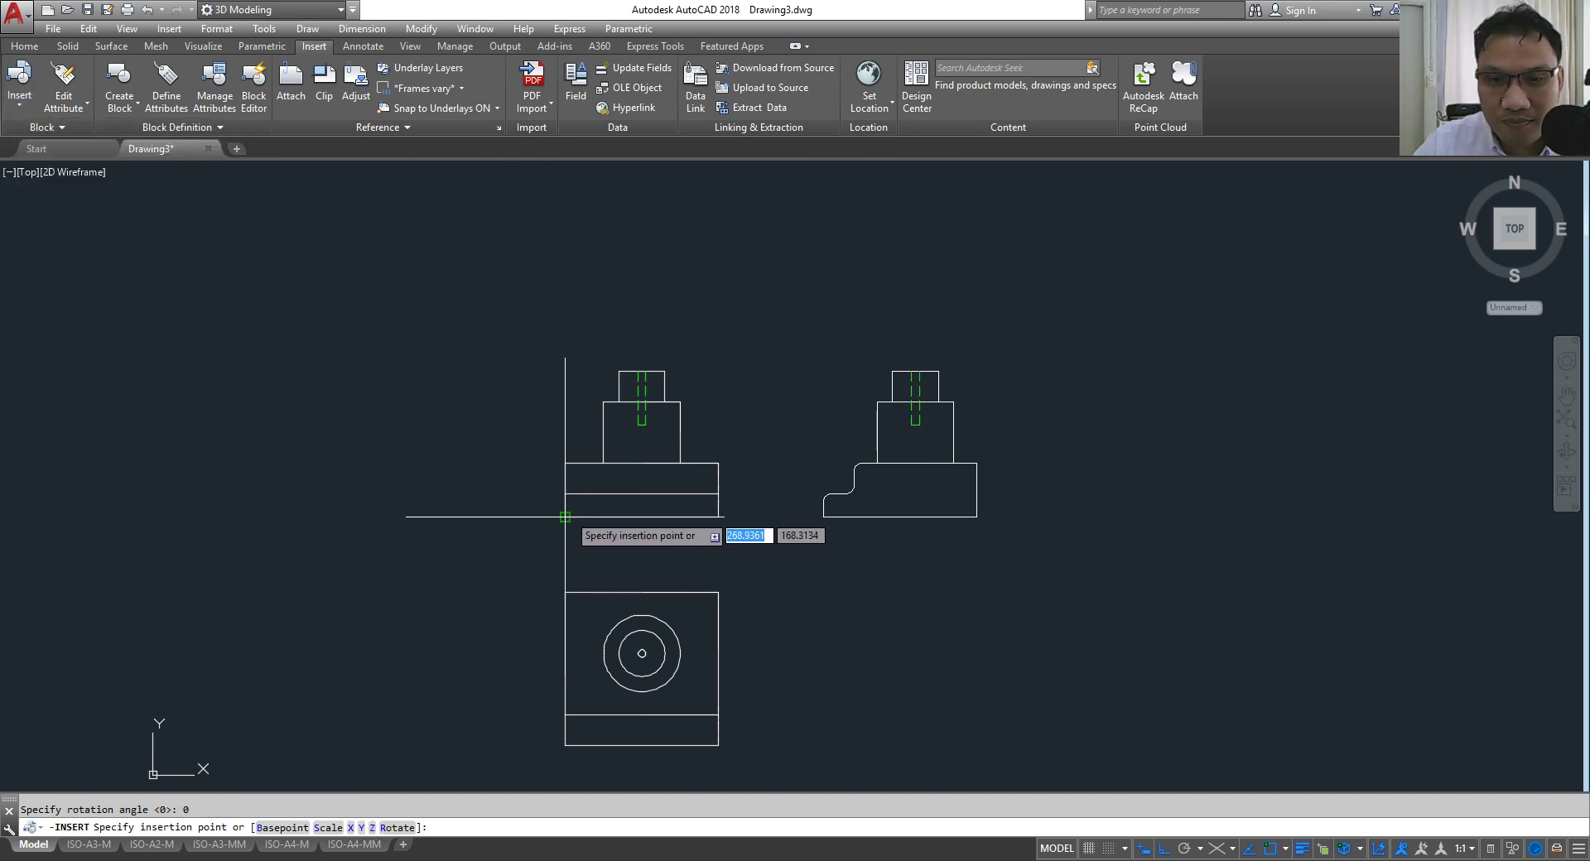
left_click(612, 530)
middle_click_drag(958, 576, 904, 470)
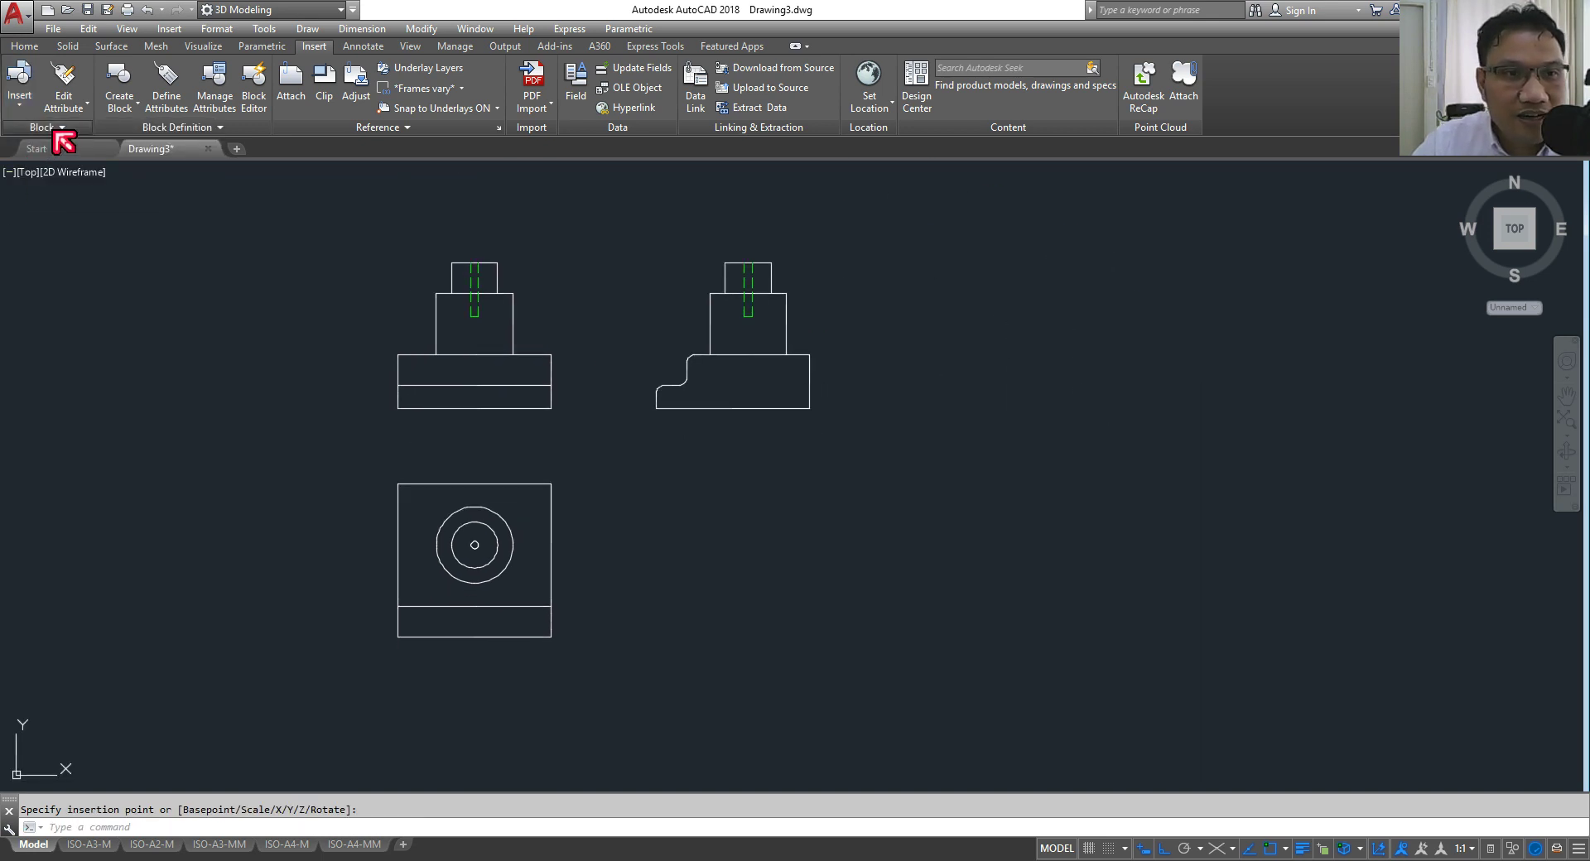
Step: Insert the isometric-view block to the right of the top view
left_click(25, 106)
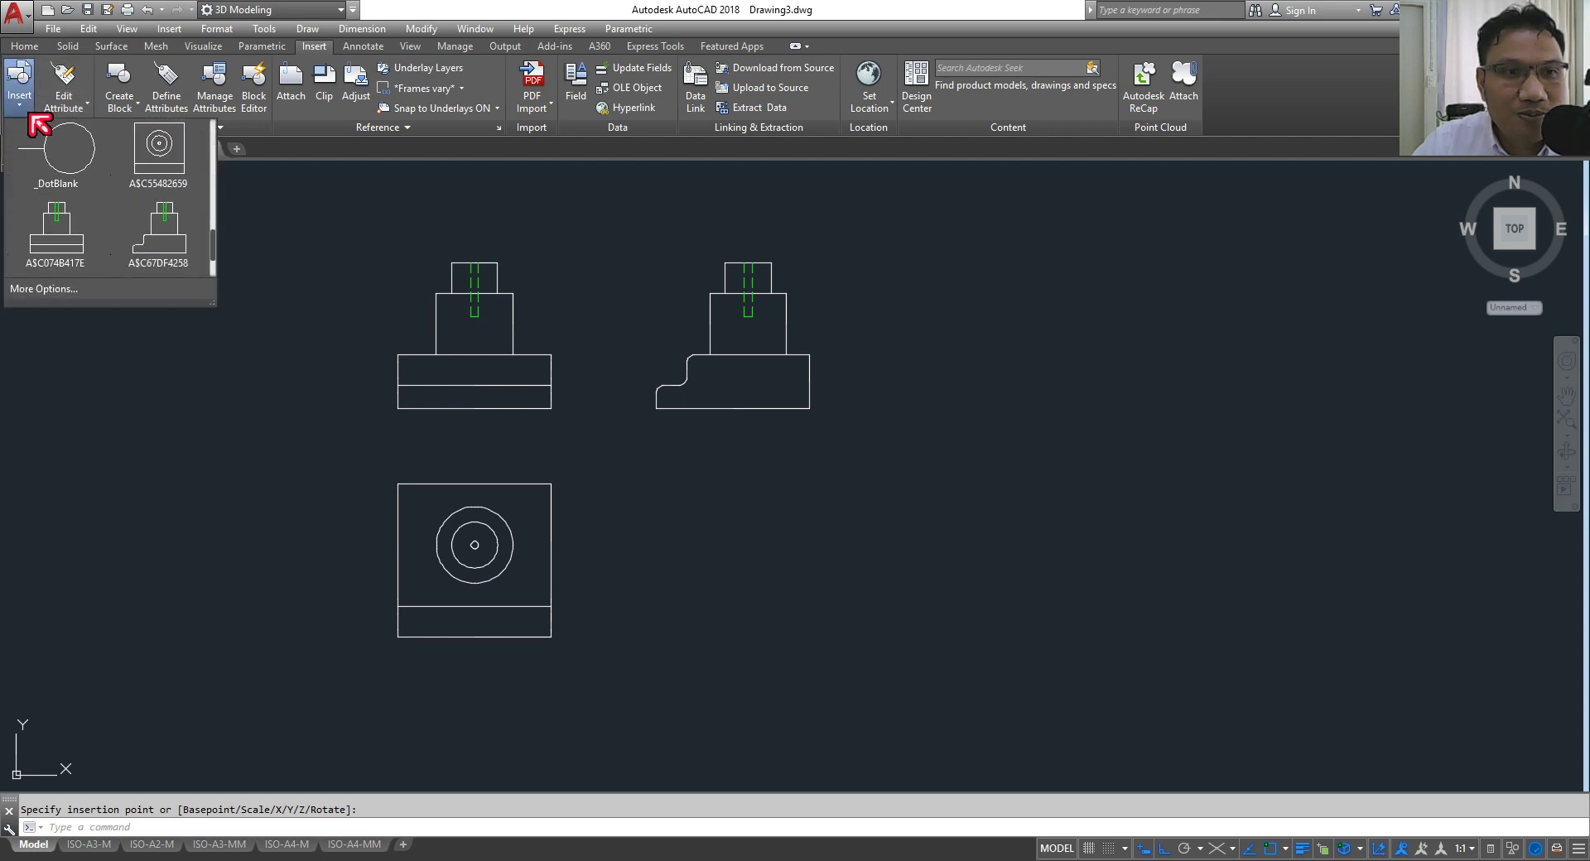
left_click(46, 241)
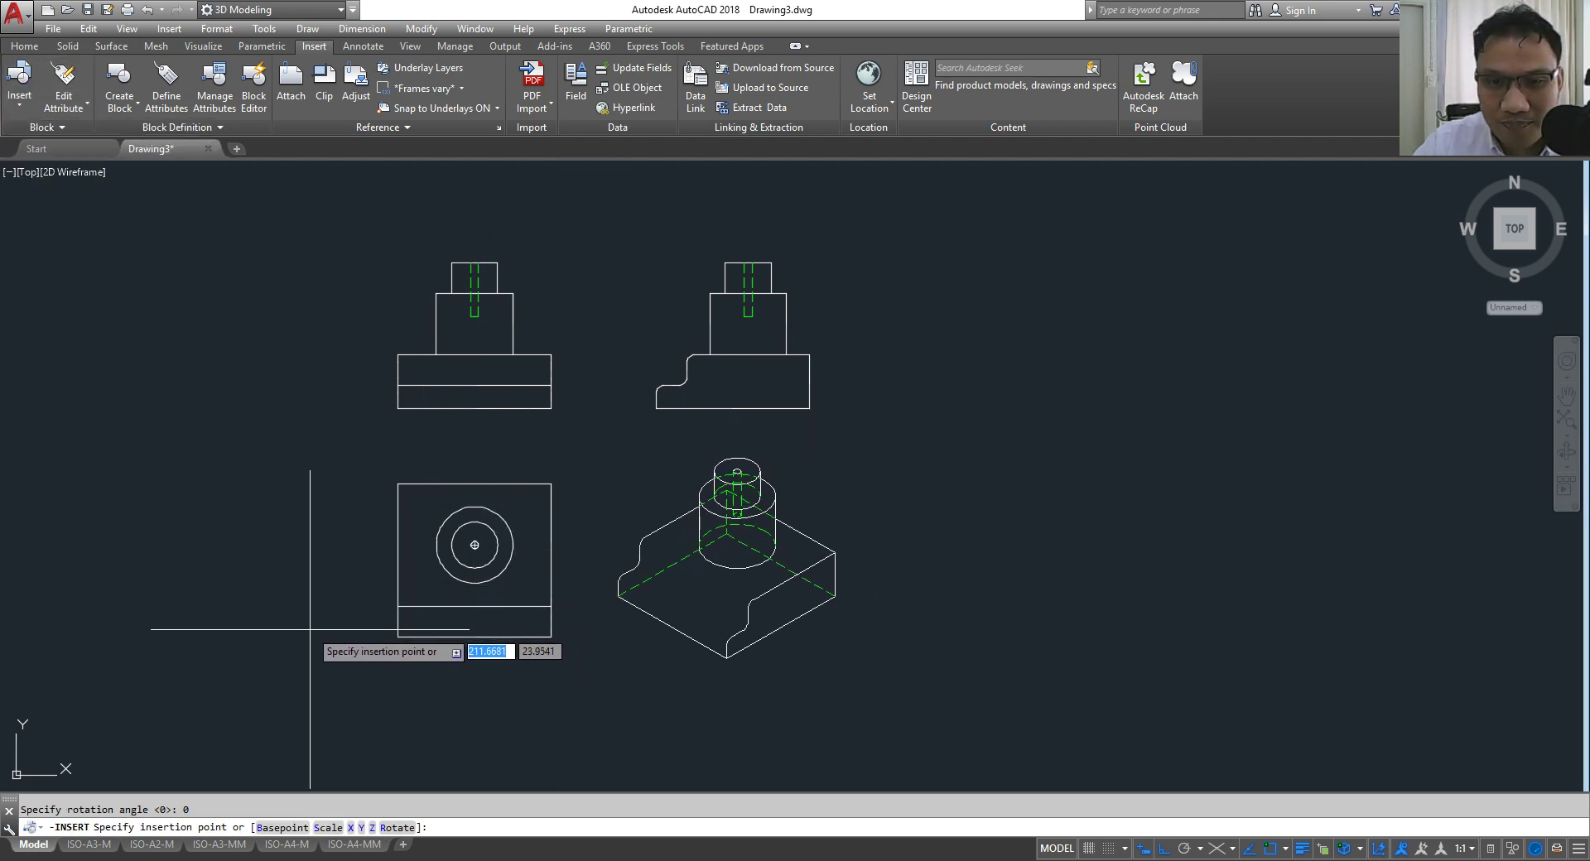
left_click(310, 630)
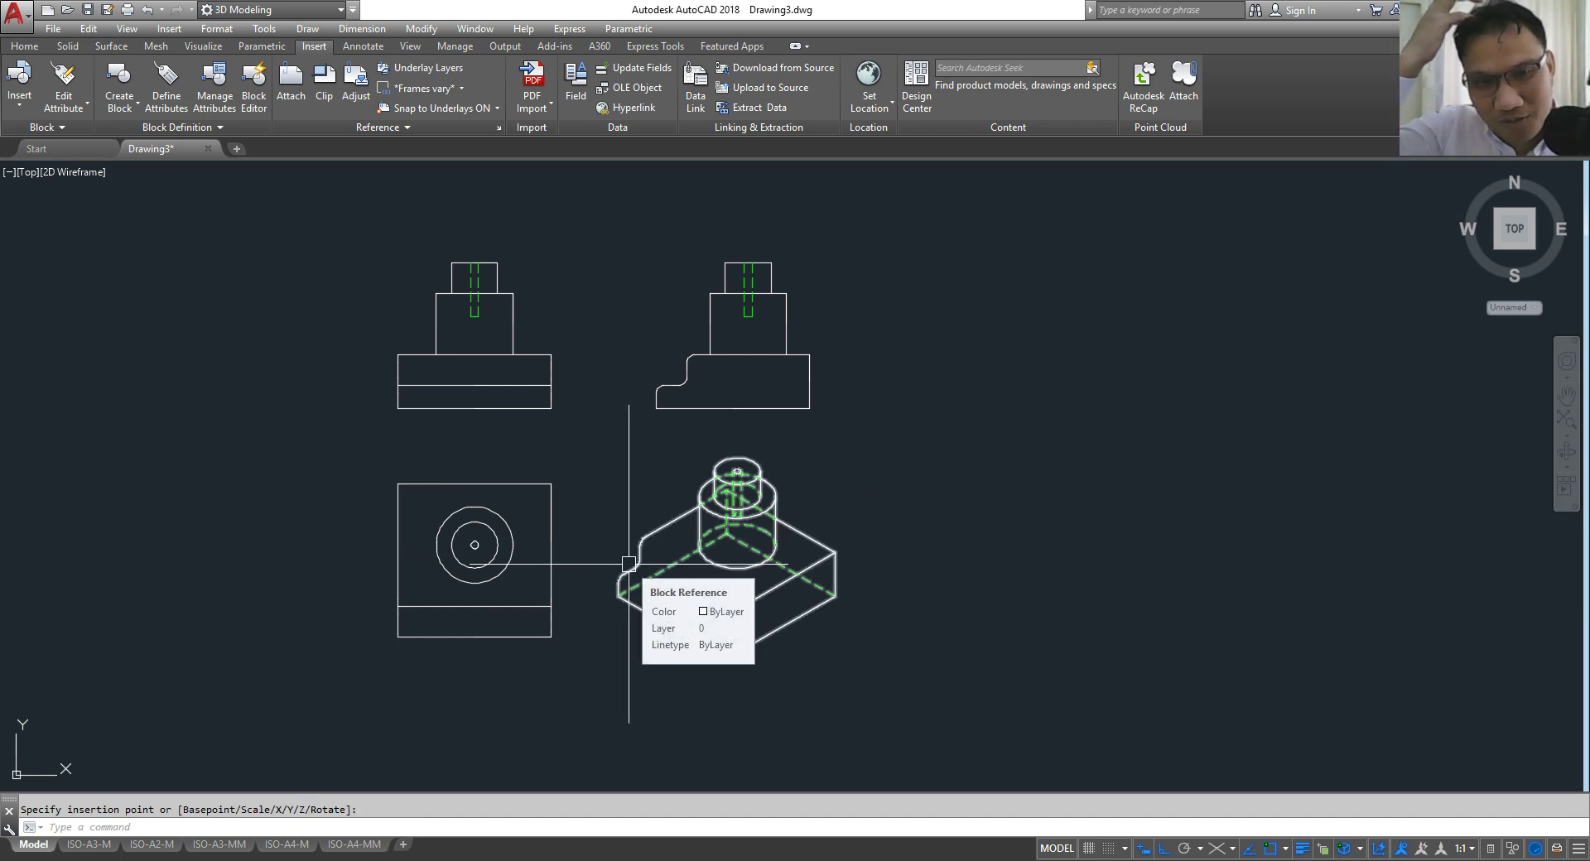
scroll(748, 589, "up", 2)
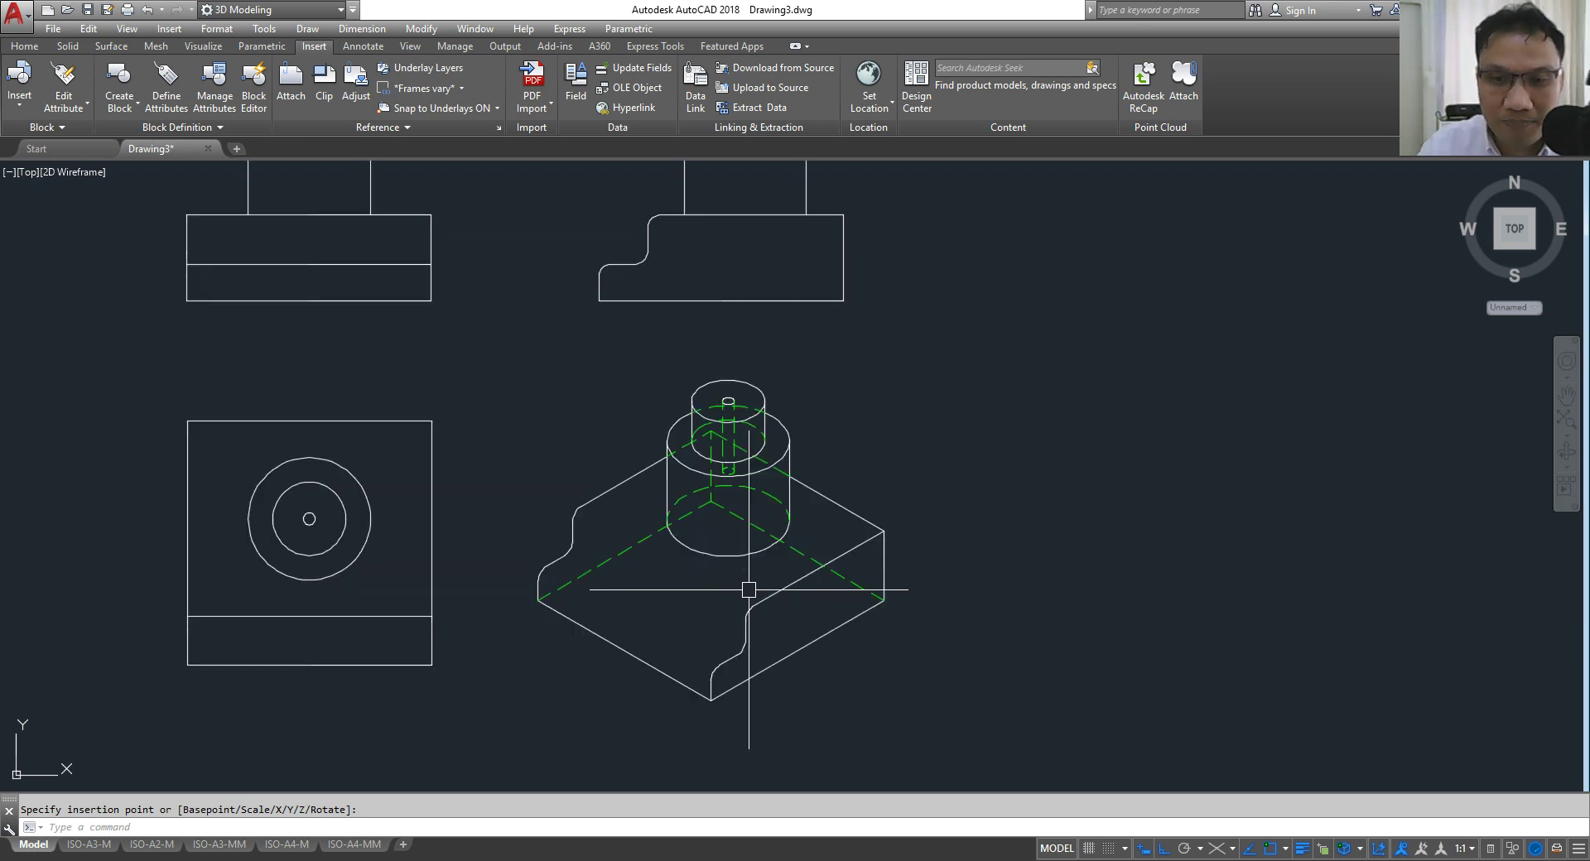
scroll(749, 590, "up", 1)
scroll(824, 557, "up", 1)
scroll(909, 358, "down", 2)
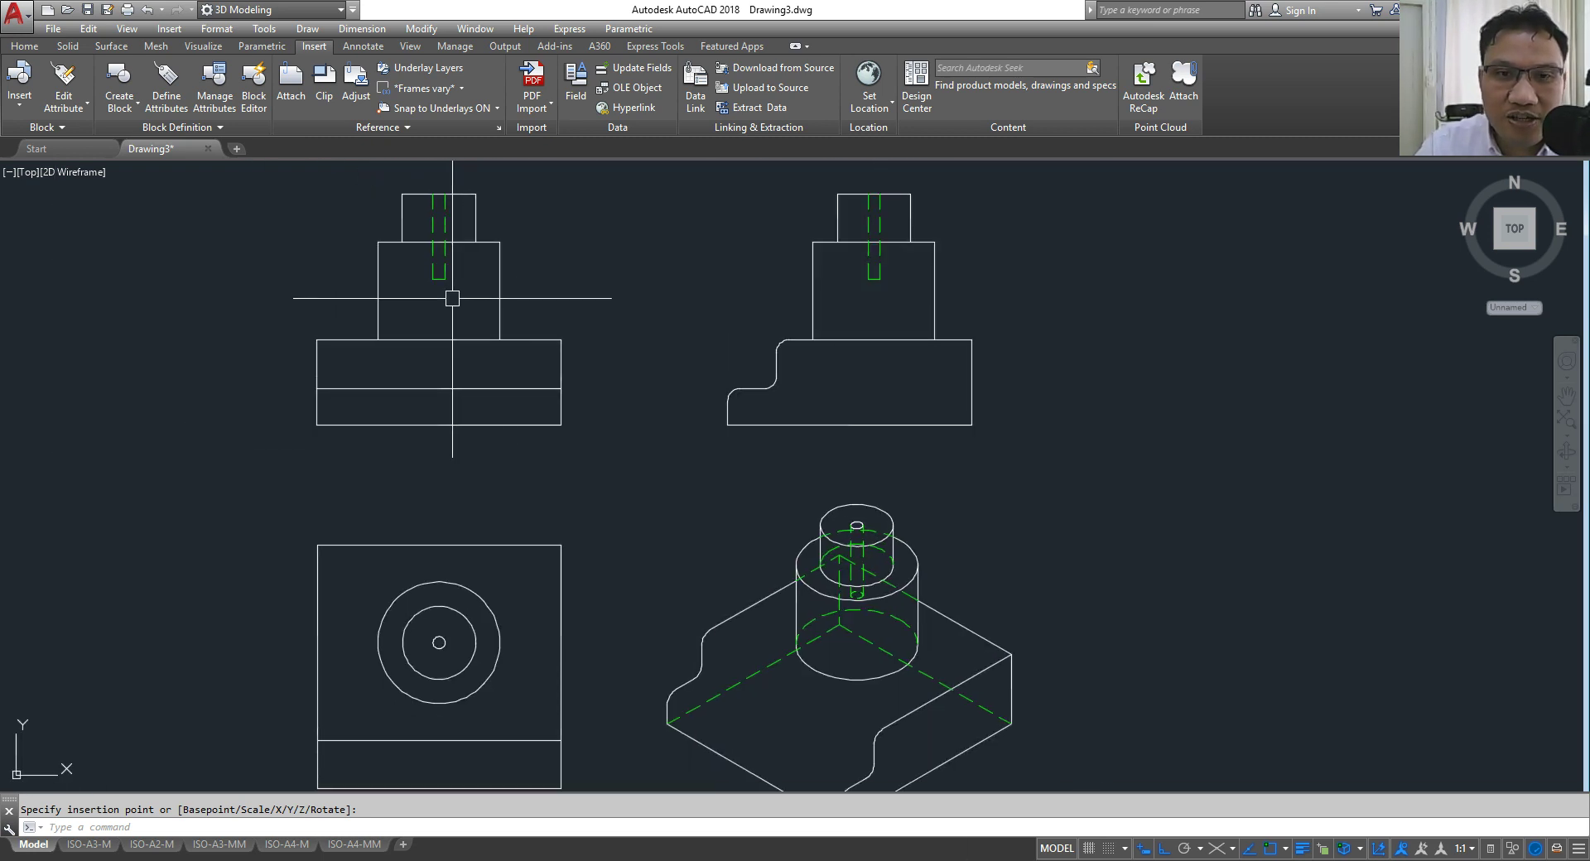
Step: Set the linetype scale (LTSCALE) to 0.5 for denser hidden-line dashes
scroll(795, 450, "down", 2)
scroll(853, 572, "up", 2)
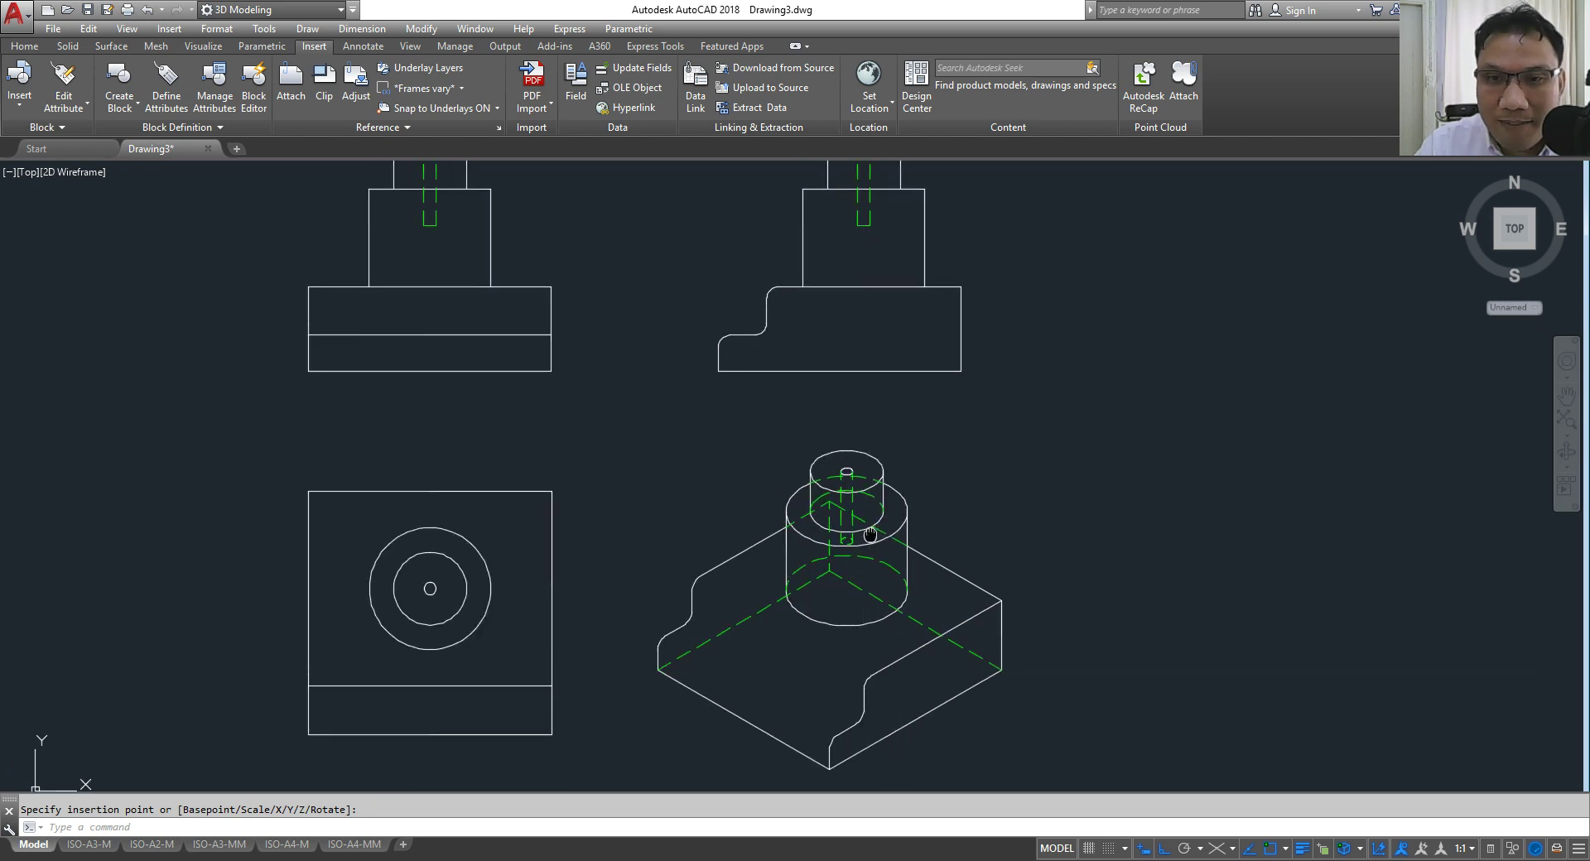
scroll(854, 527, "down", 2)
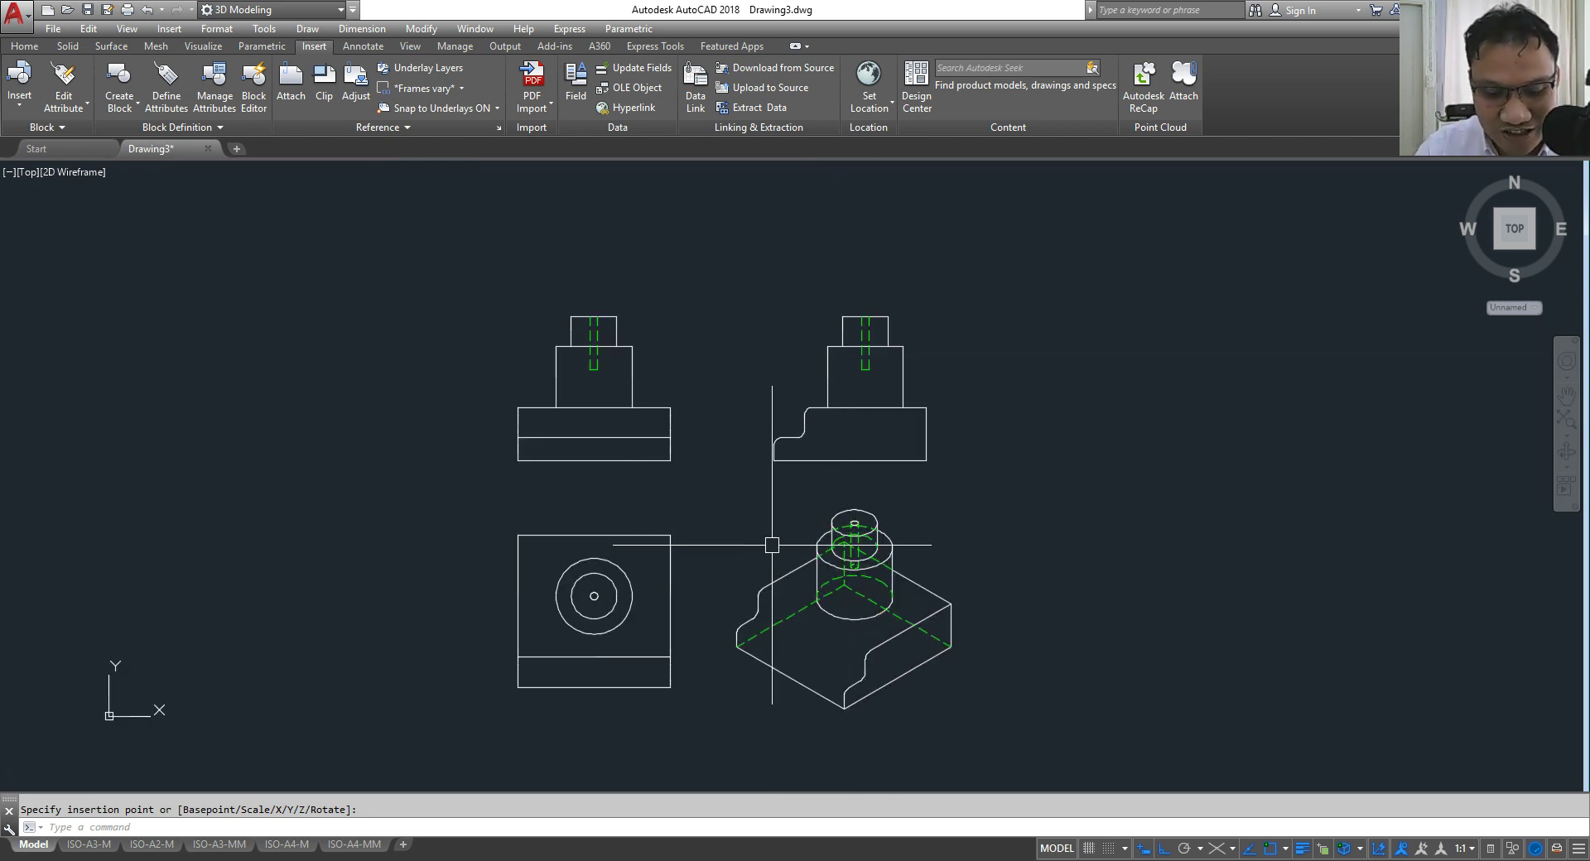
type("l")
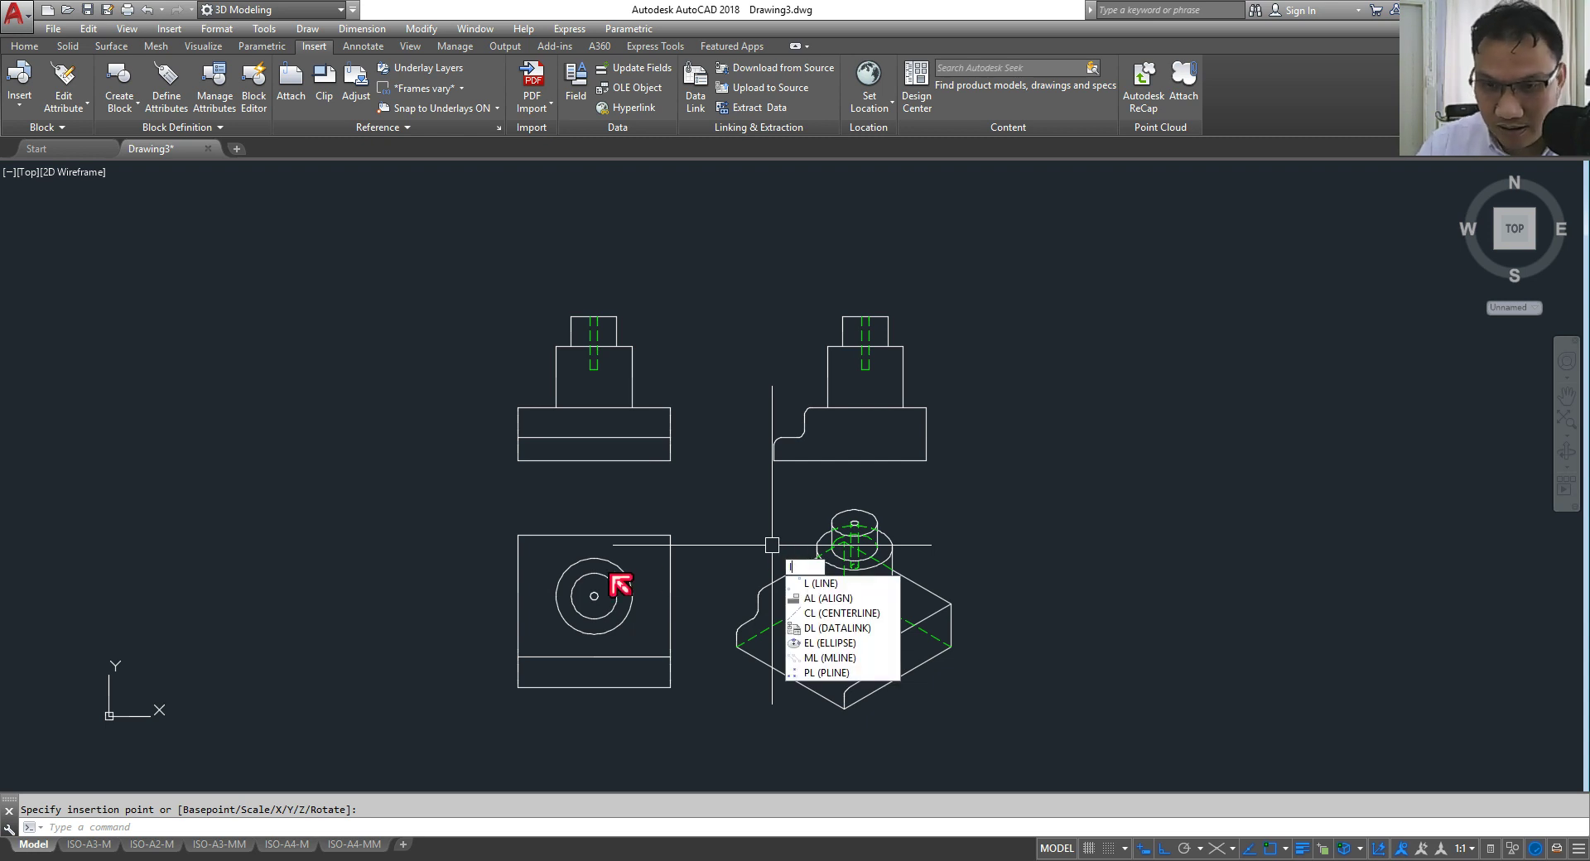
type("t")
key("Return")
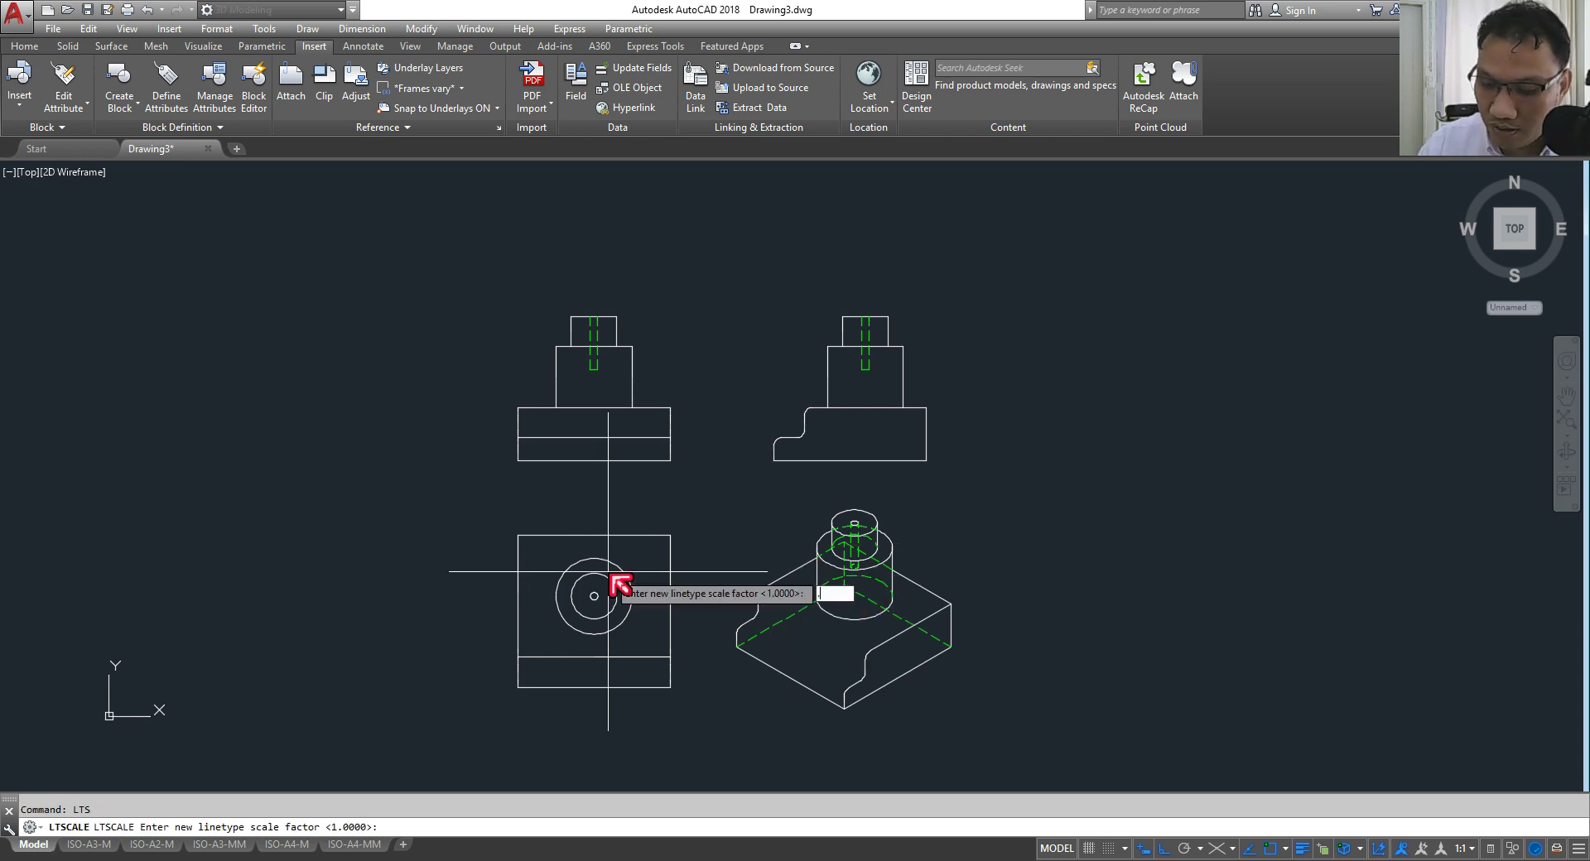
type(".5")
key("Return")
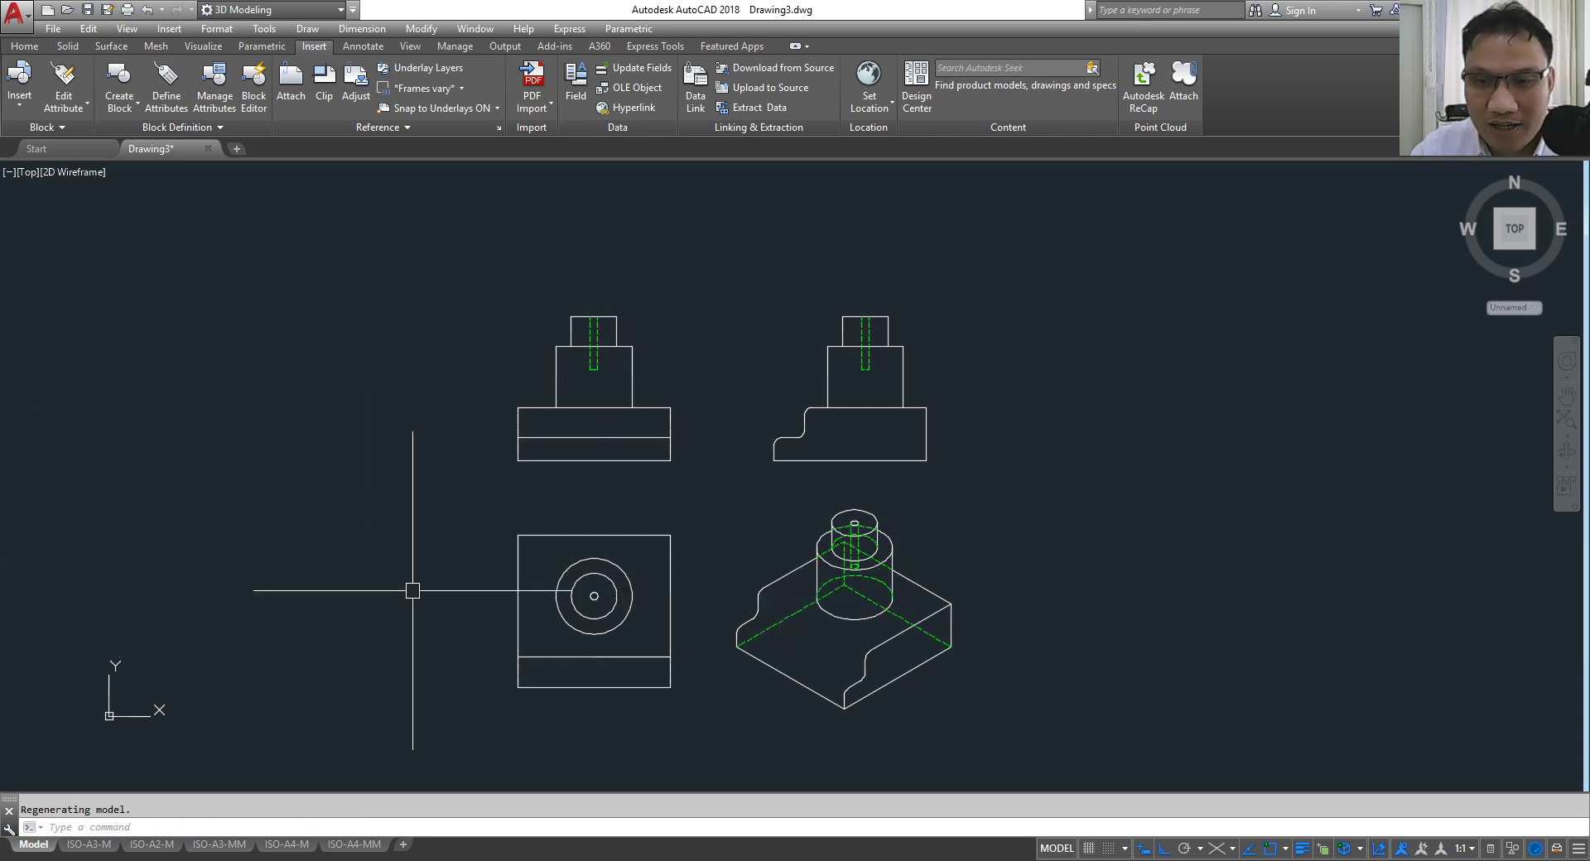
Step: Zoom and pan to recentre the four flattened views
scroll(881, 632, "up", 4)
scroll(884, 564, "up", 3)
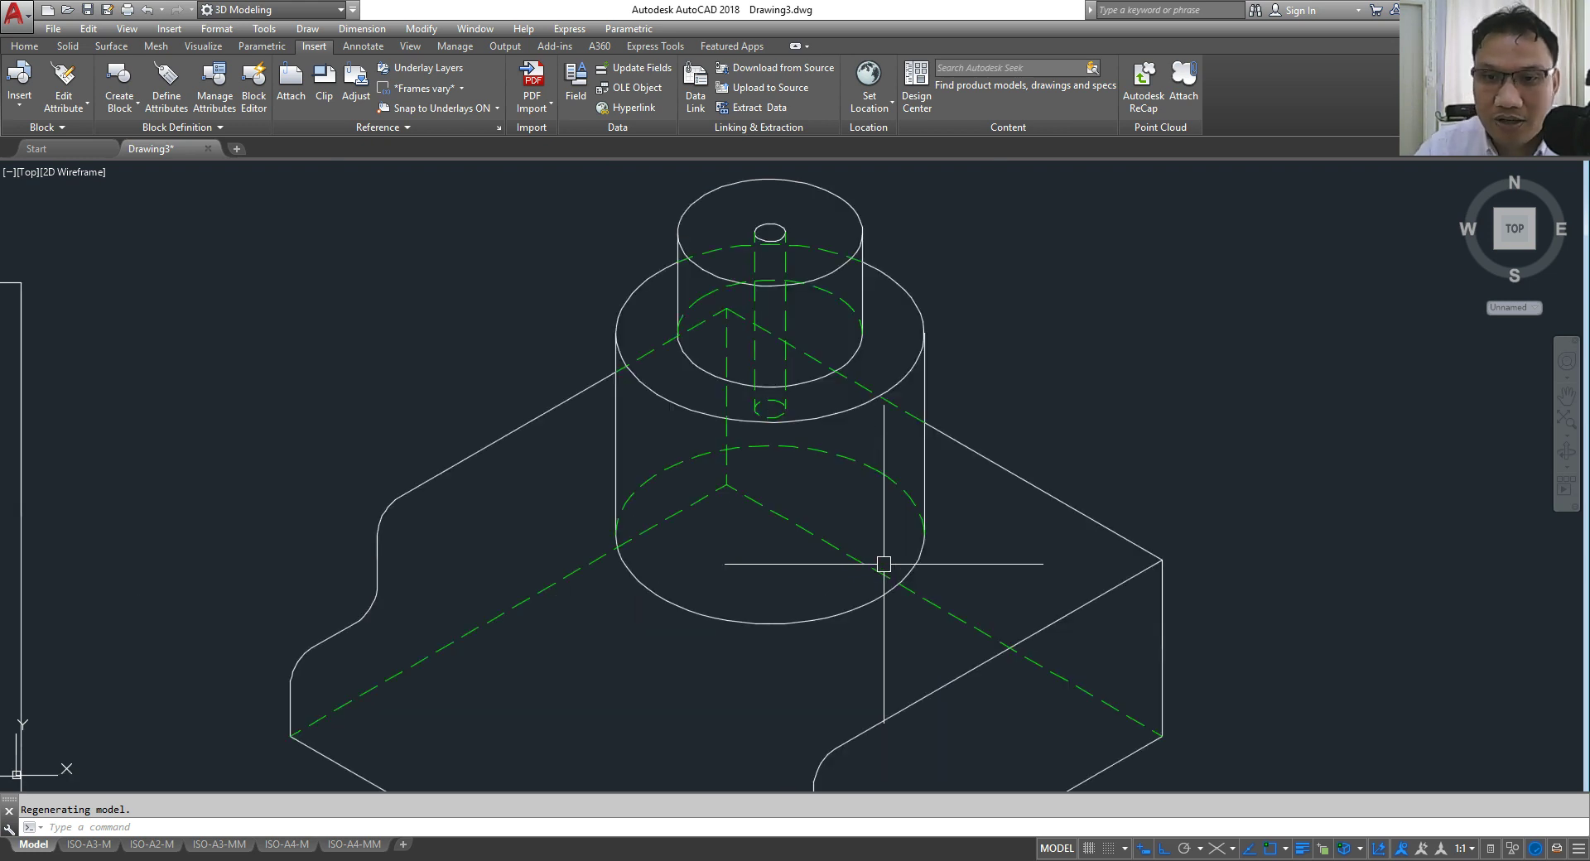
scroll(953, 273, "down", 3)
scroll(932, 298, "down", 2)
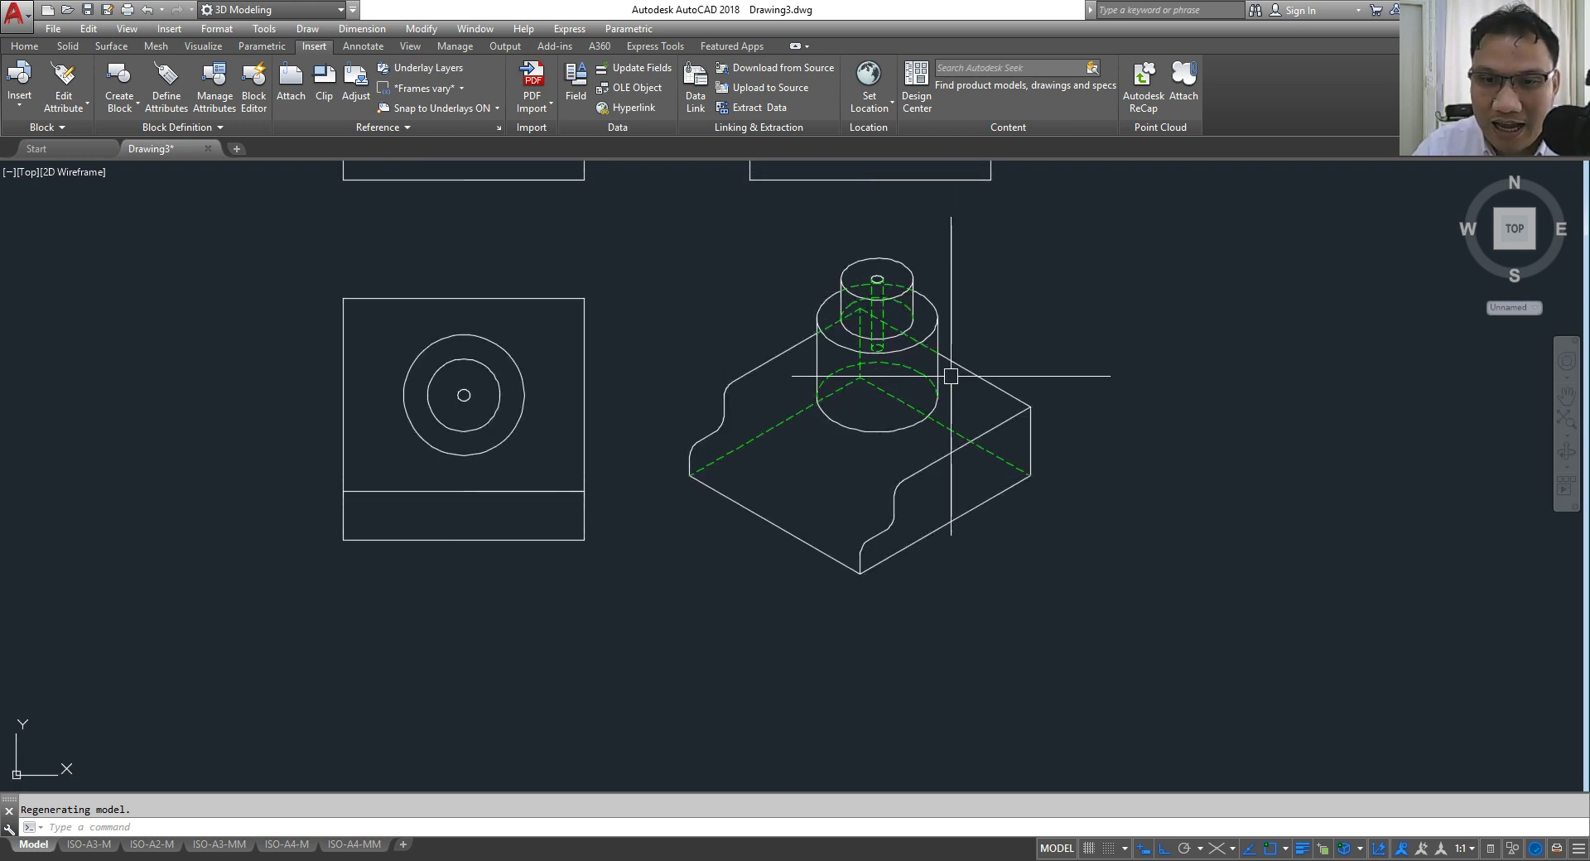
scroll(820, 352, "down", 4)
scroll(828, 332, "up", 1)
scroll(837, 341, "up", 2)
middle_click_drag(837, 341, 877, 418)
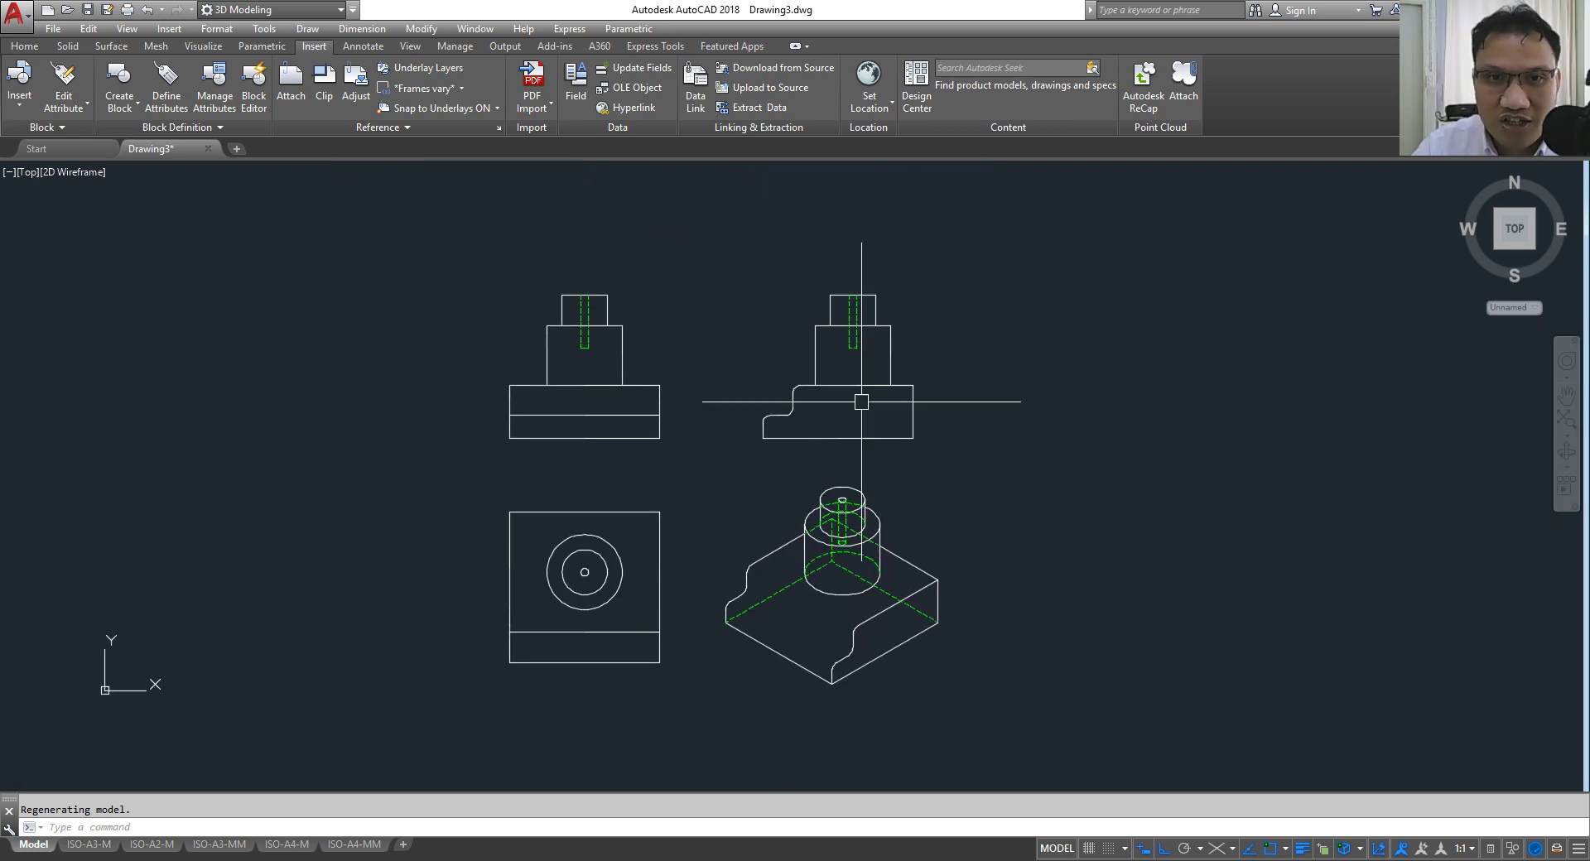
Step: Show the Home tools, check the layer list keeping layer 0, and inspect the side-view block
left_click(27, 46)
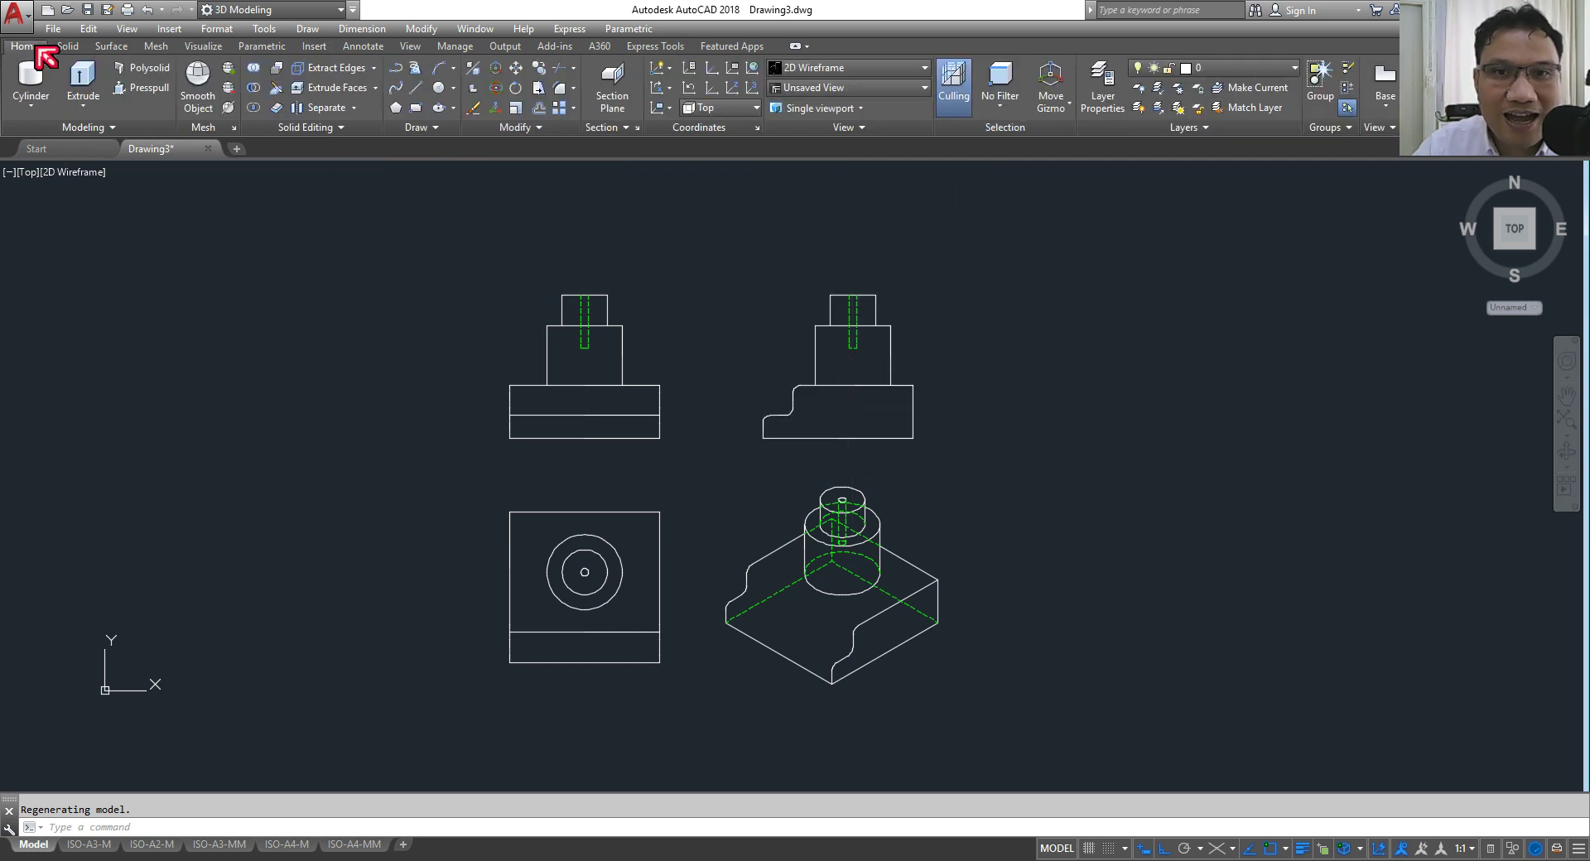
left_click(1249, 70)
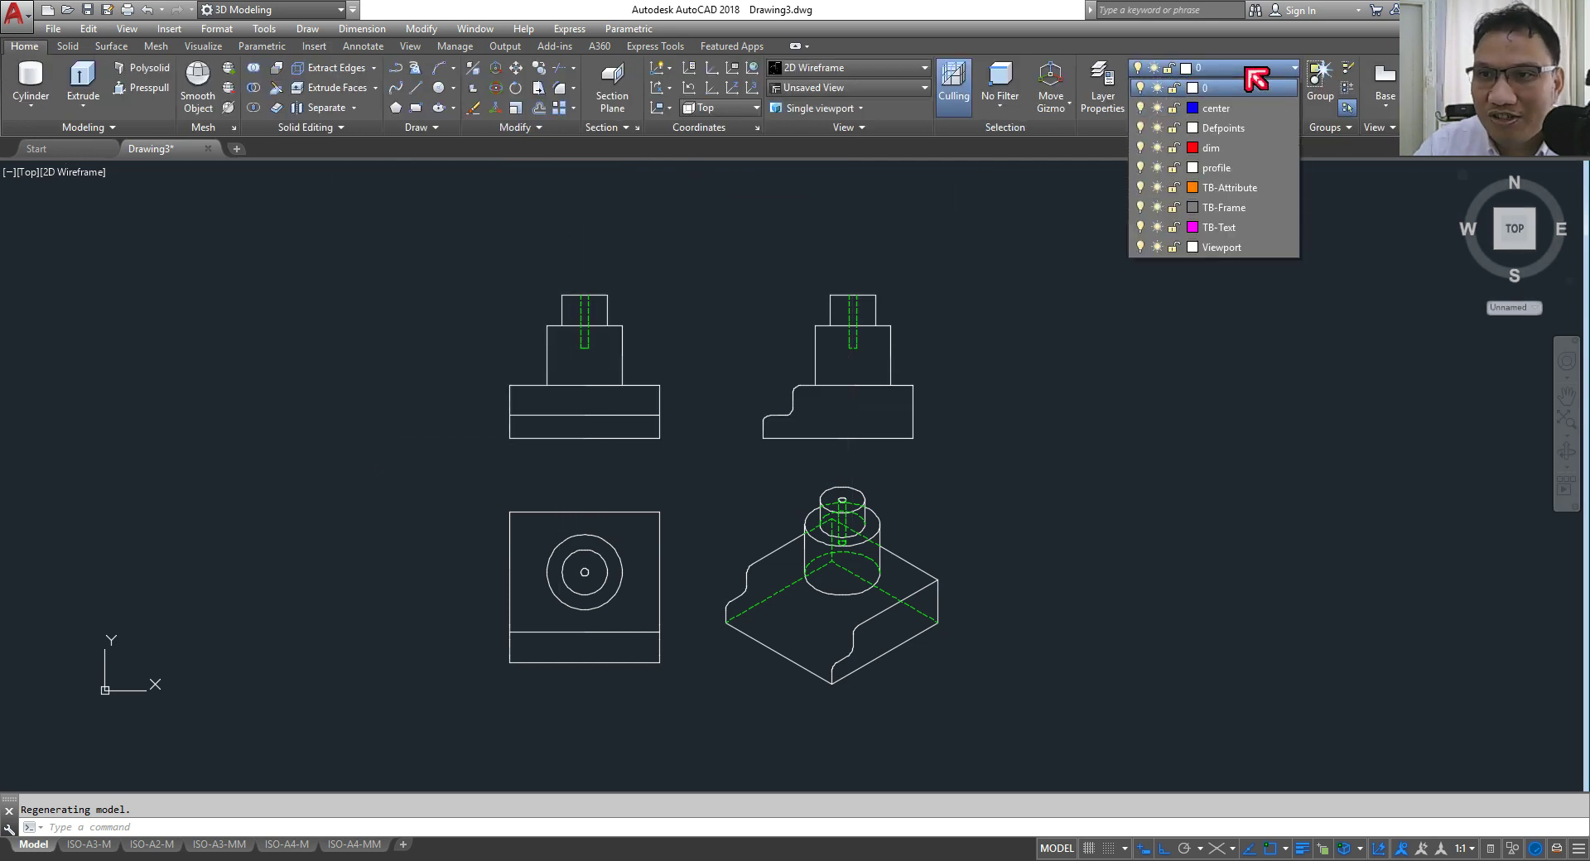
left_click(1193, 351)
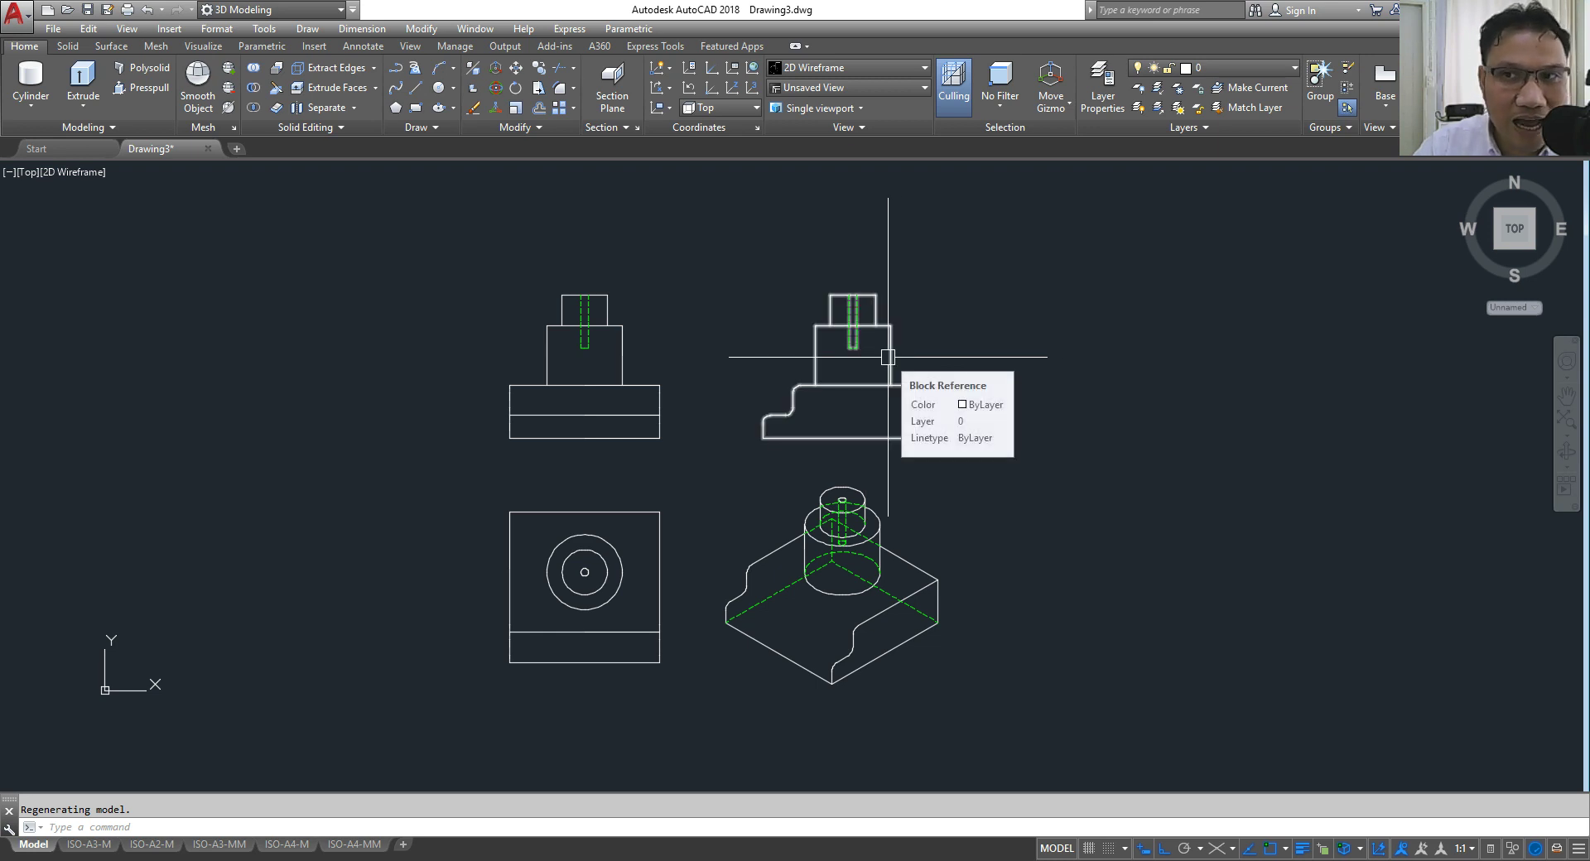
left_click(888, 357)
key("Escape")
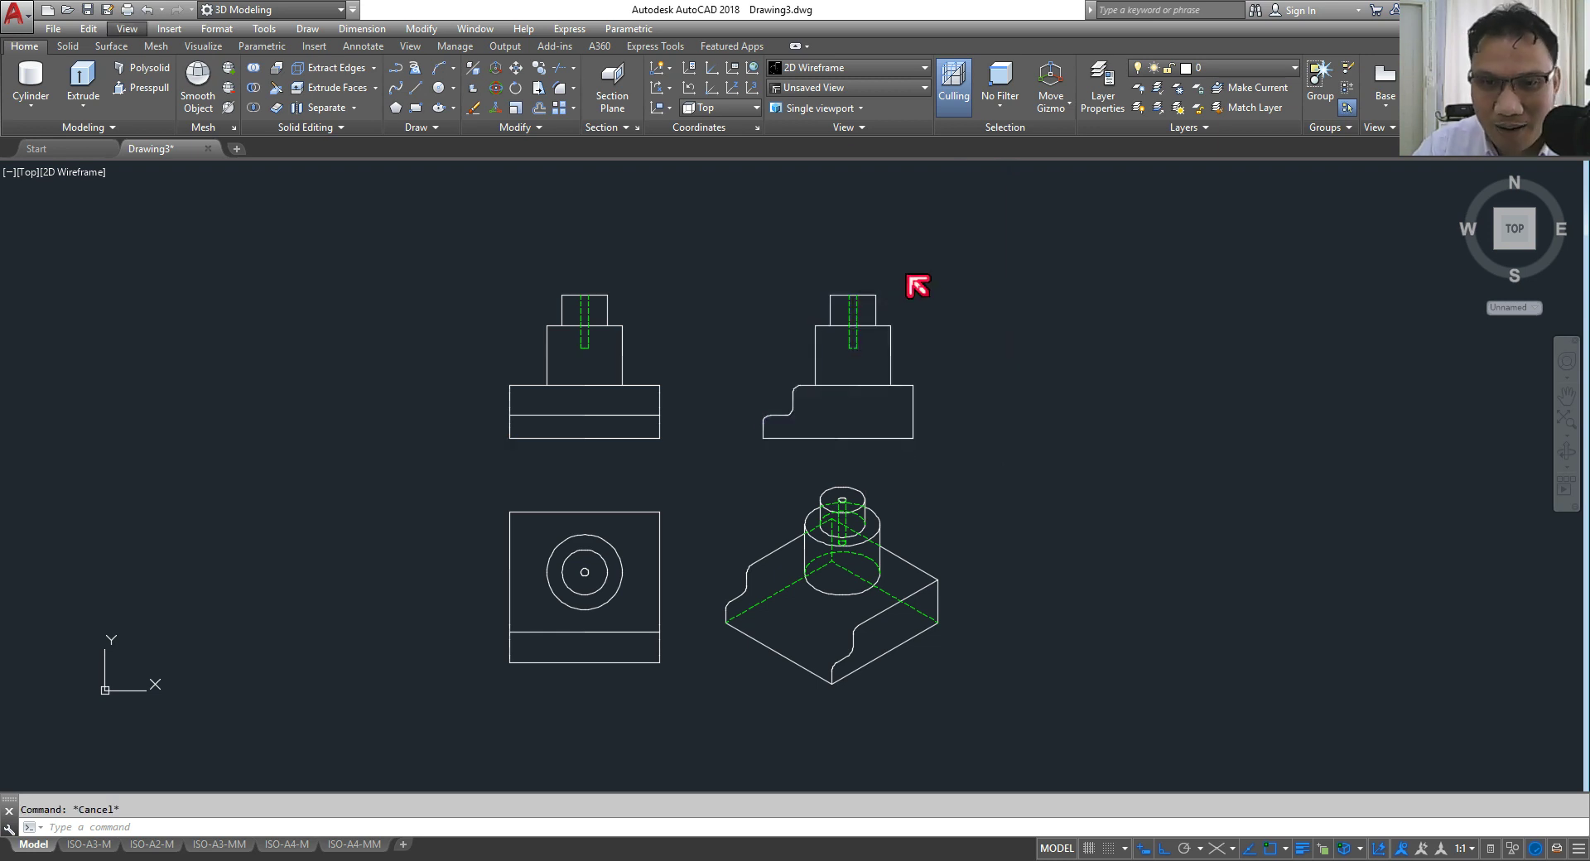
scroll(905, 271, "down", 2)
scroll(987, 335, "up", 2)
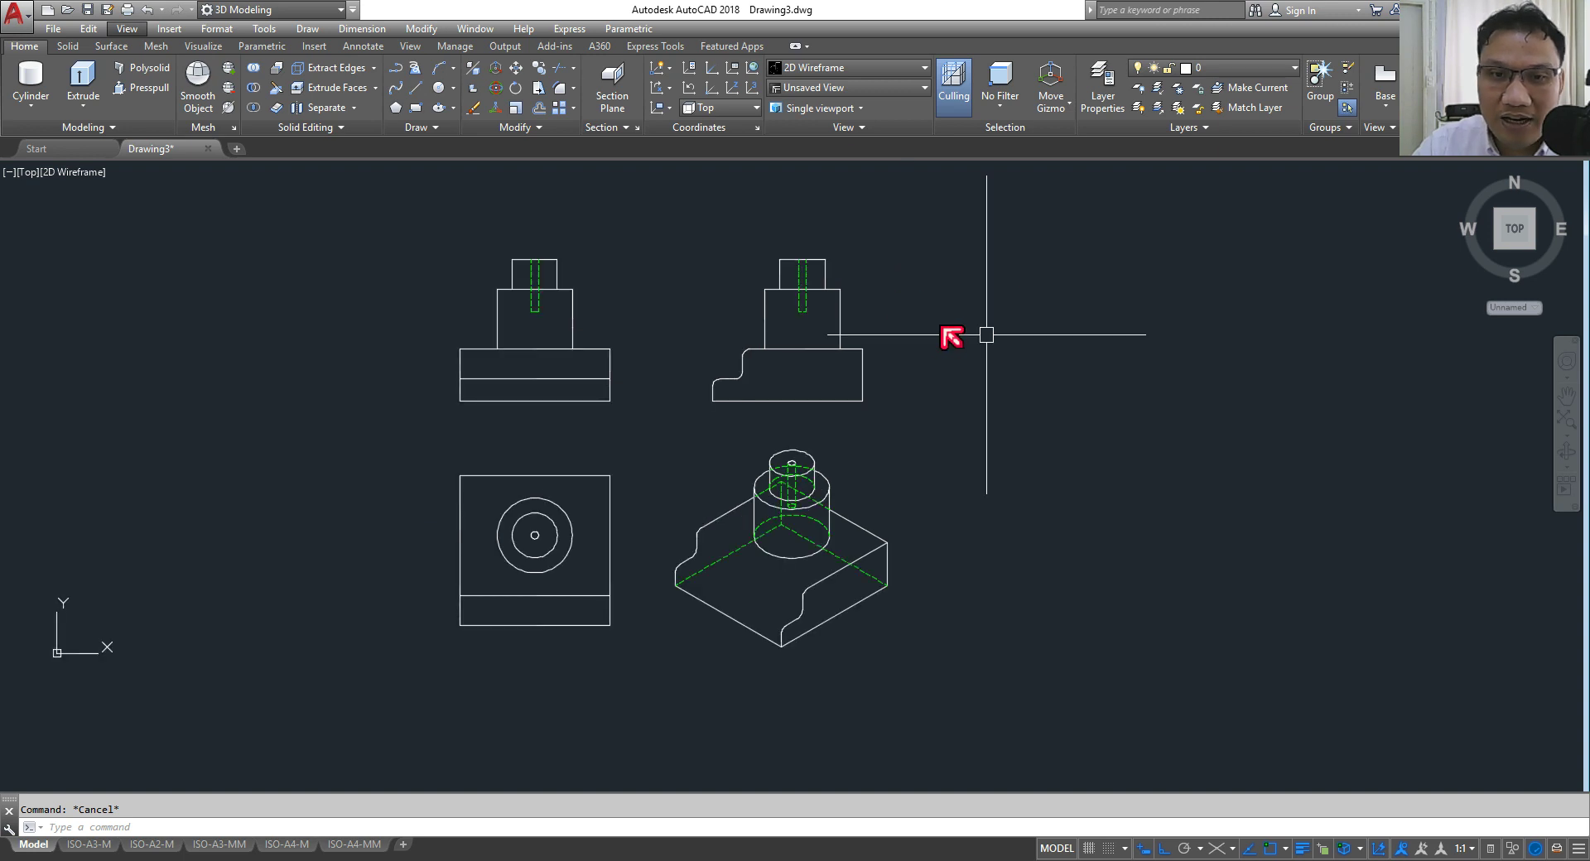
left_click_drag(1009, 257, 1030, 306)
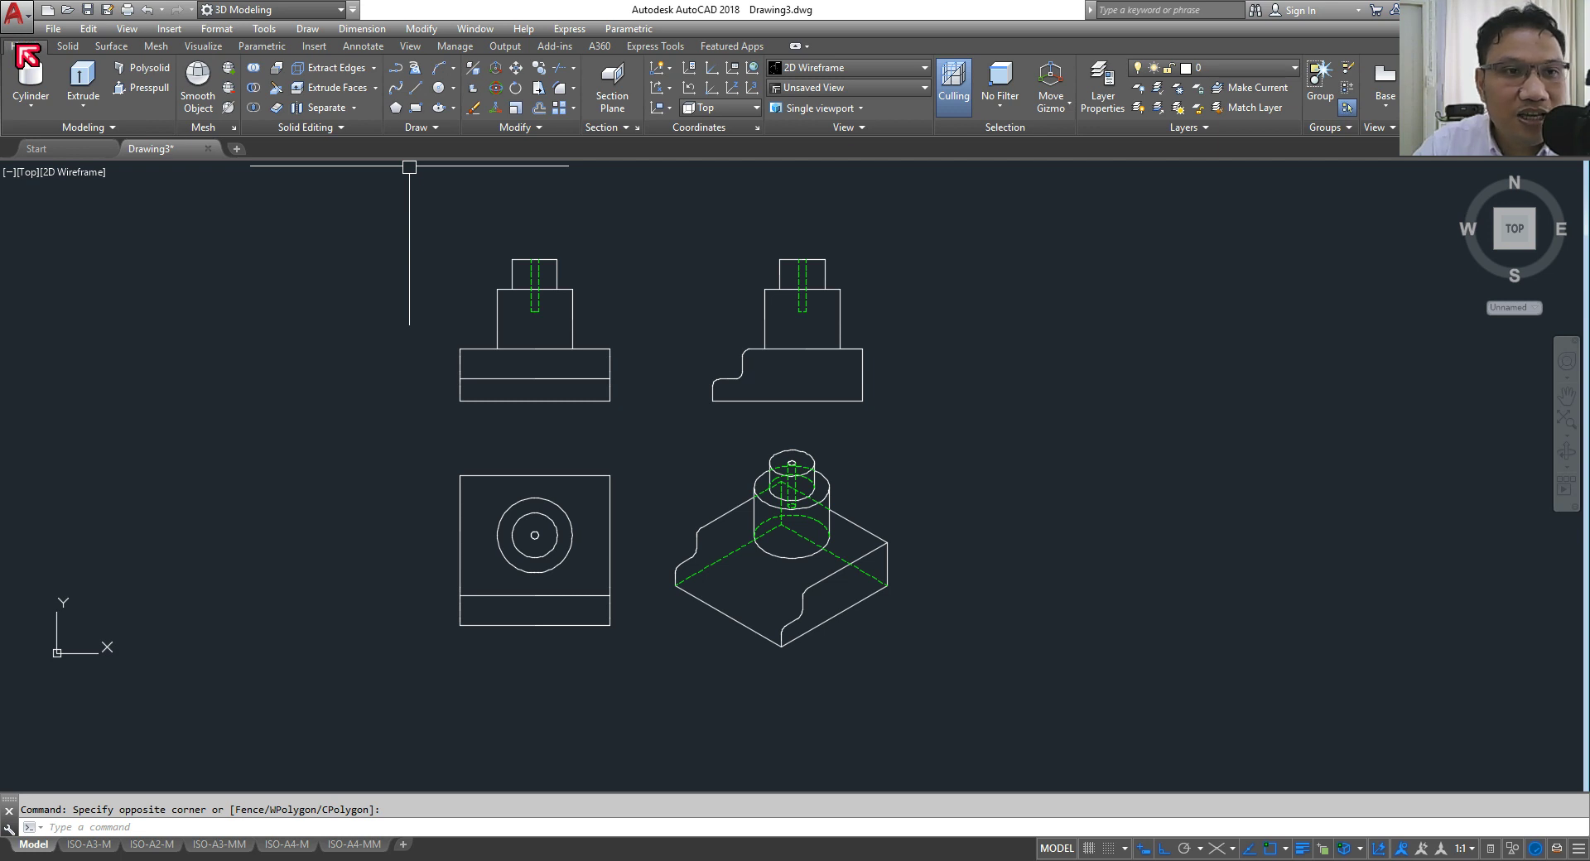
Step: Change the workspace from 3D Modeling to Drafting & Annotation
left_click(343, 10)
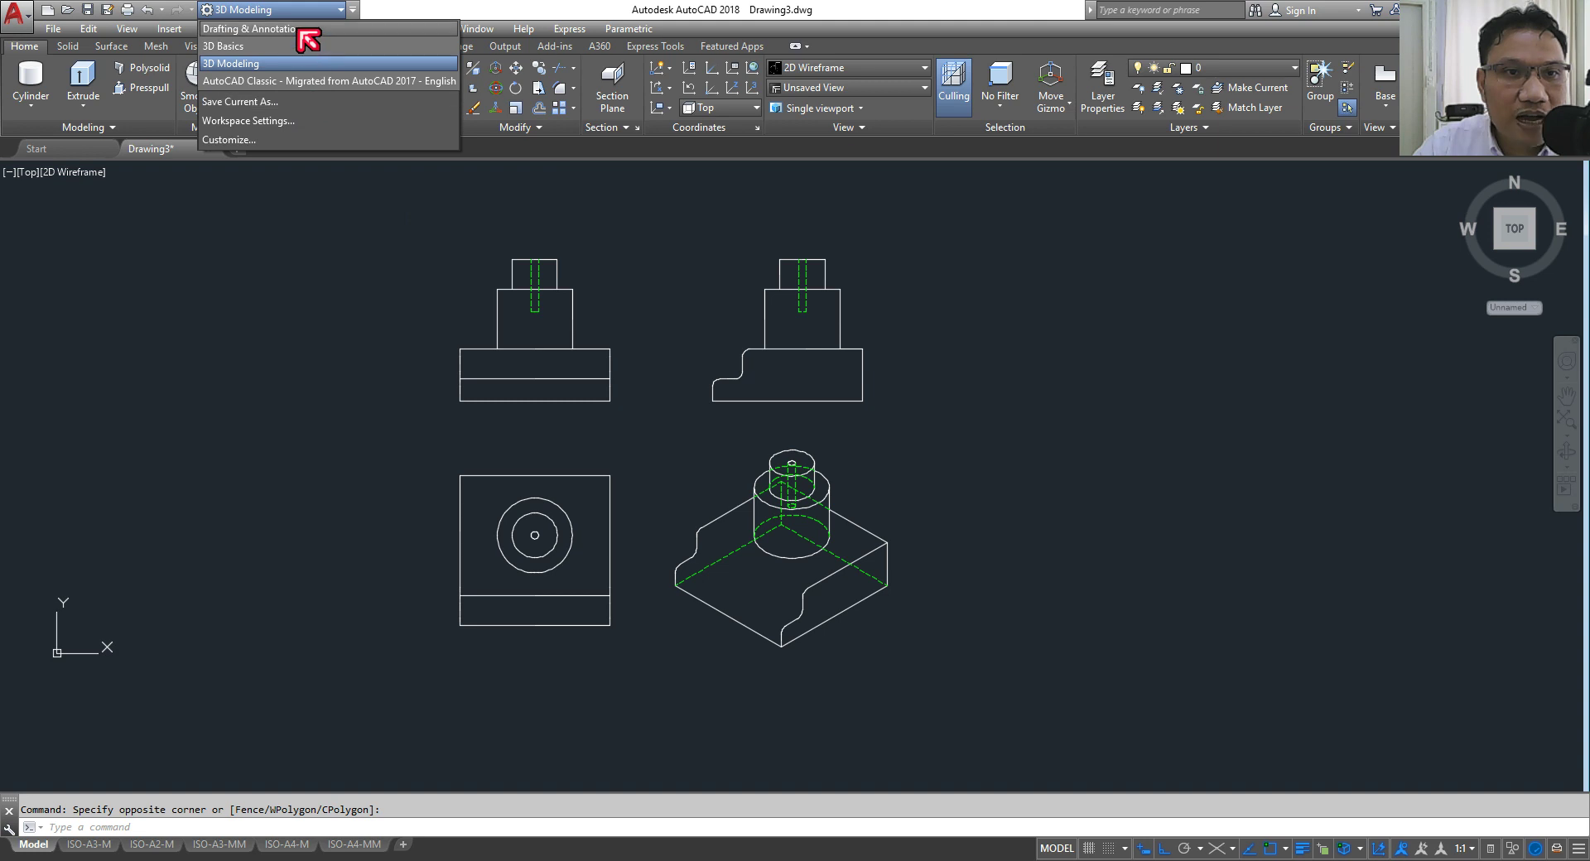
left_click(309, 35)
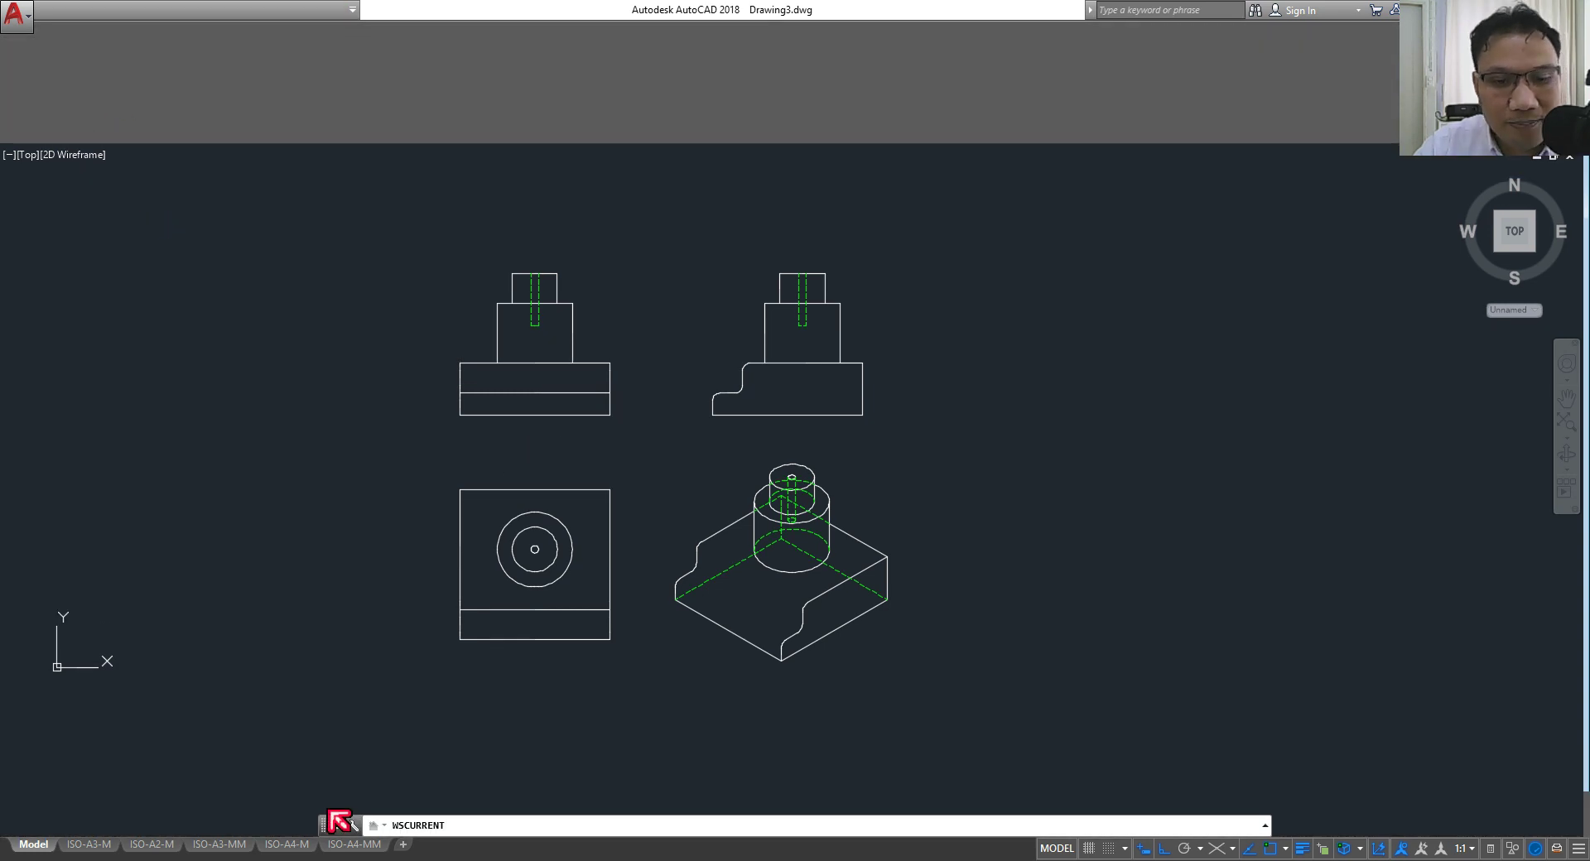
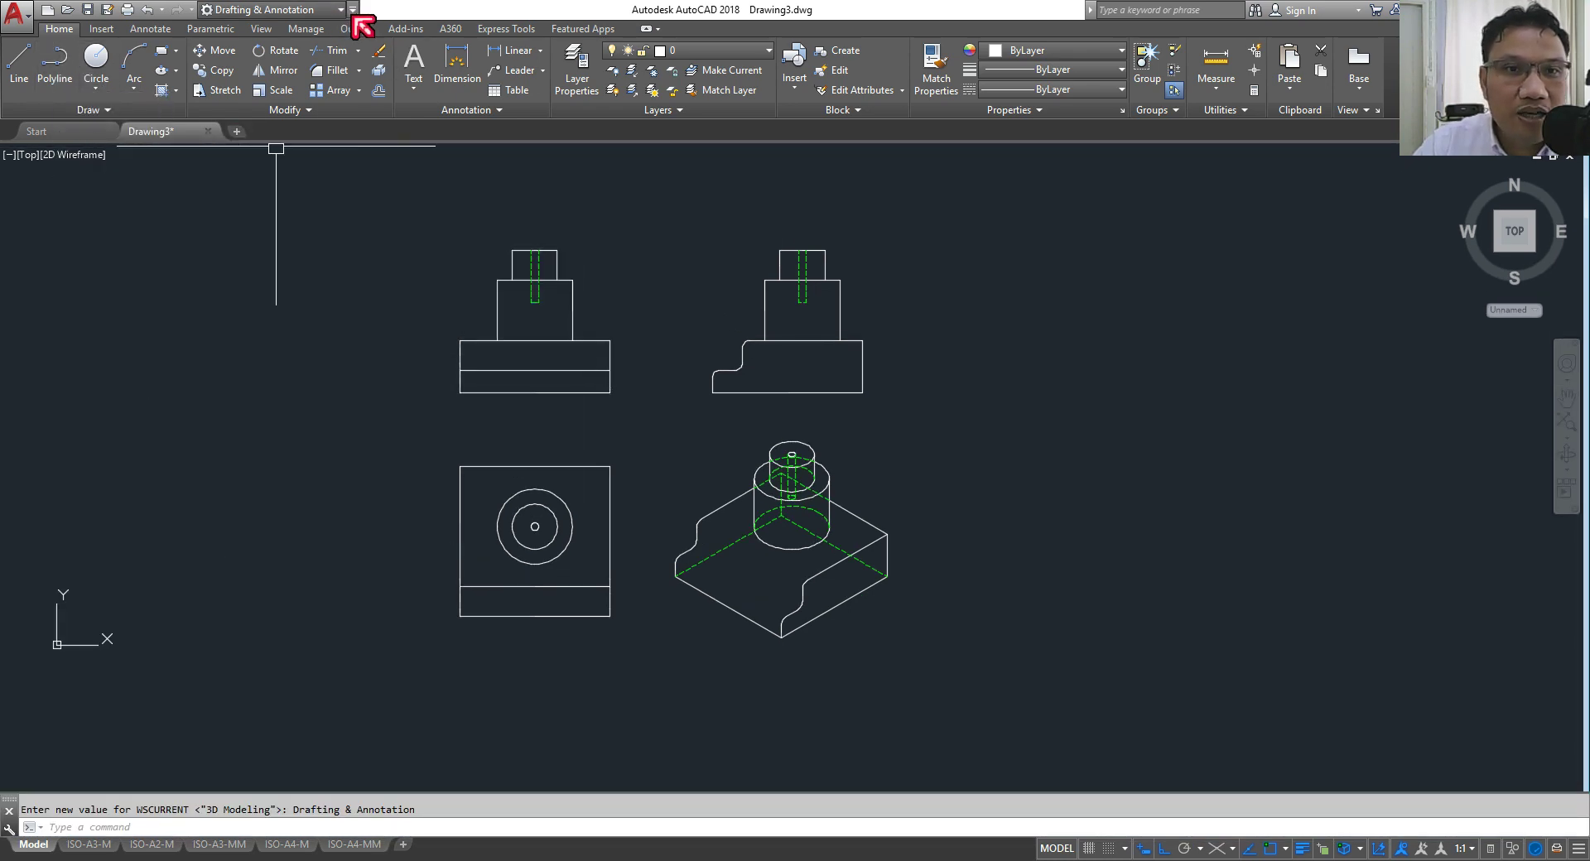
Step: Show the classic menu bar and make the center layer current
left_click(355, 13)
left_click(389, 464)
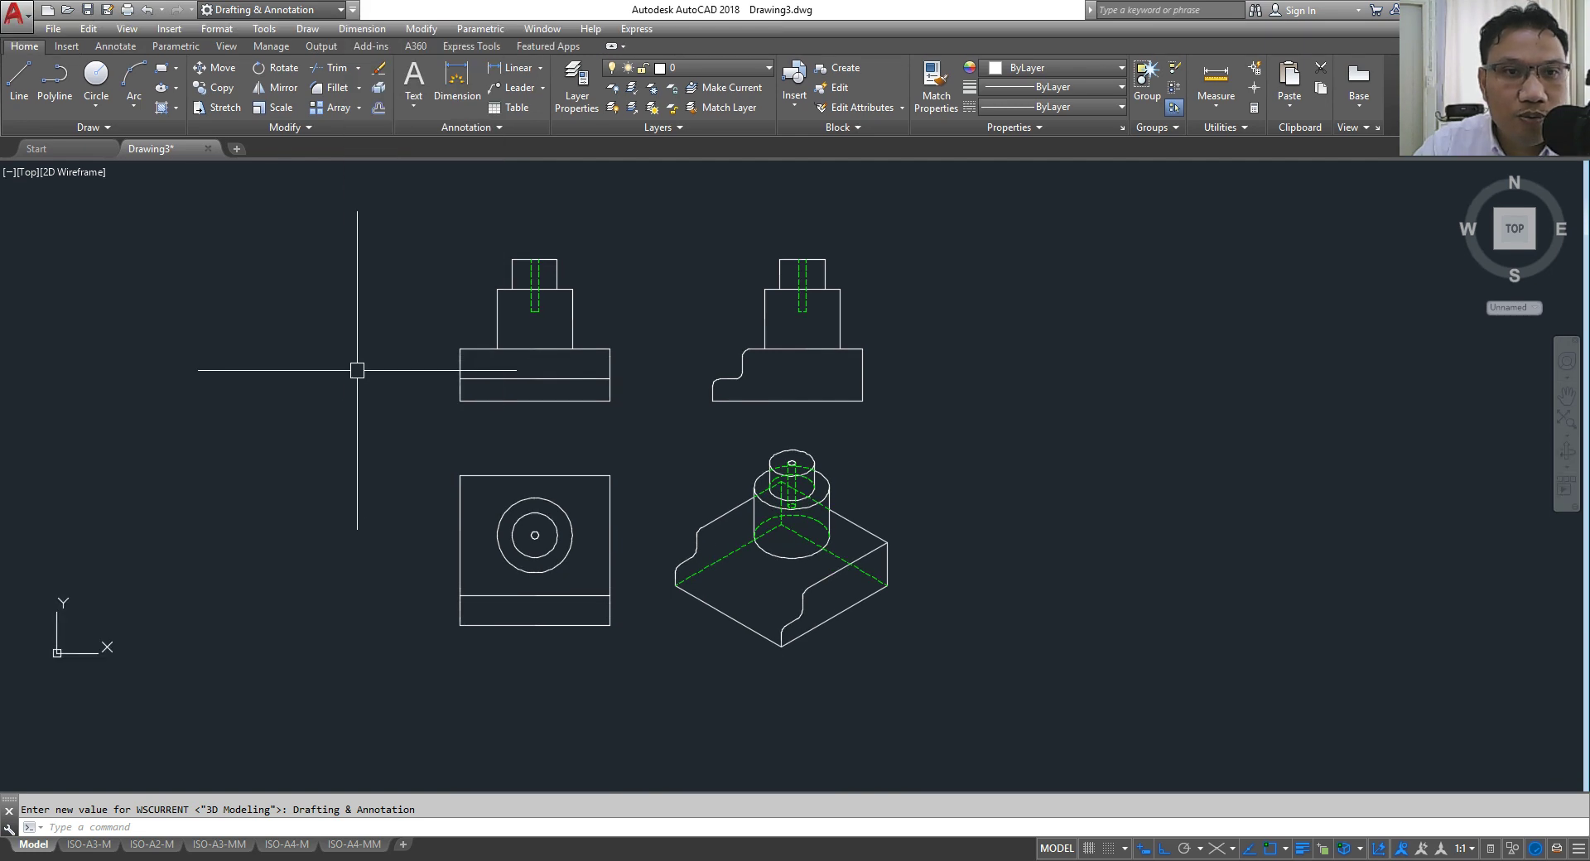
left_click(738, 70)
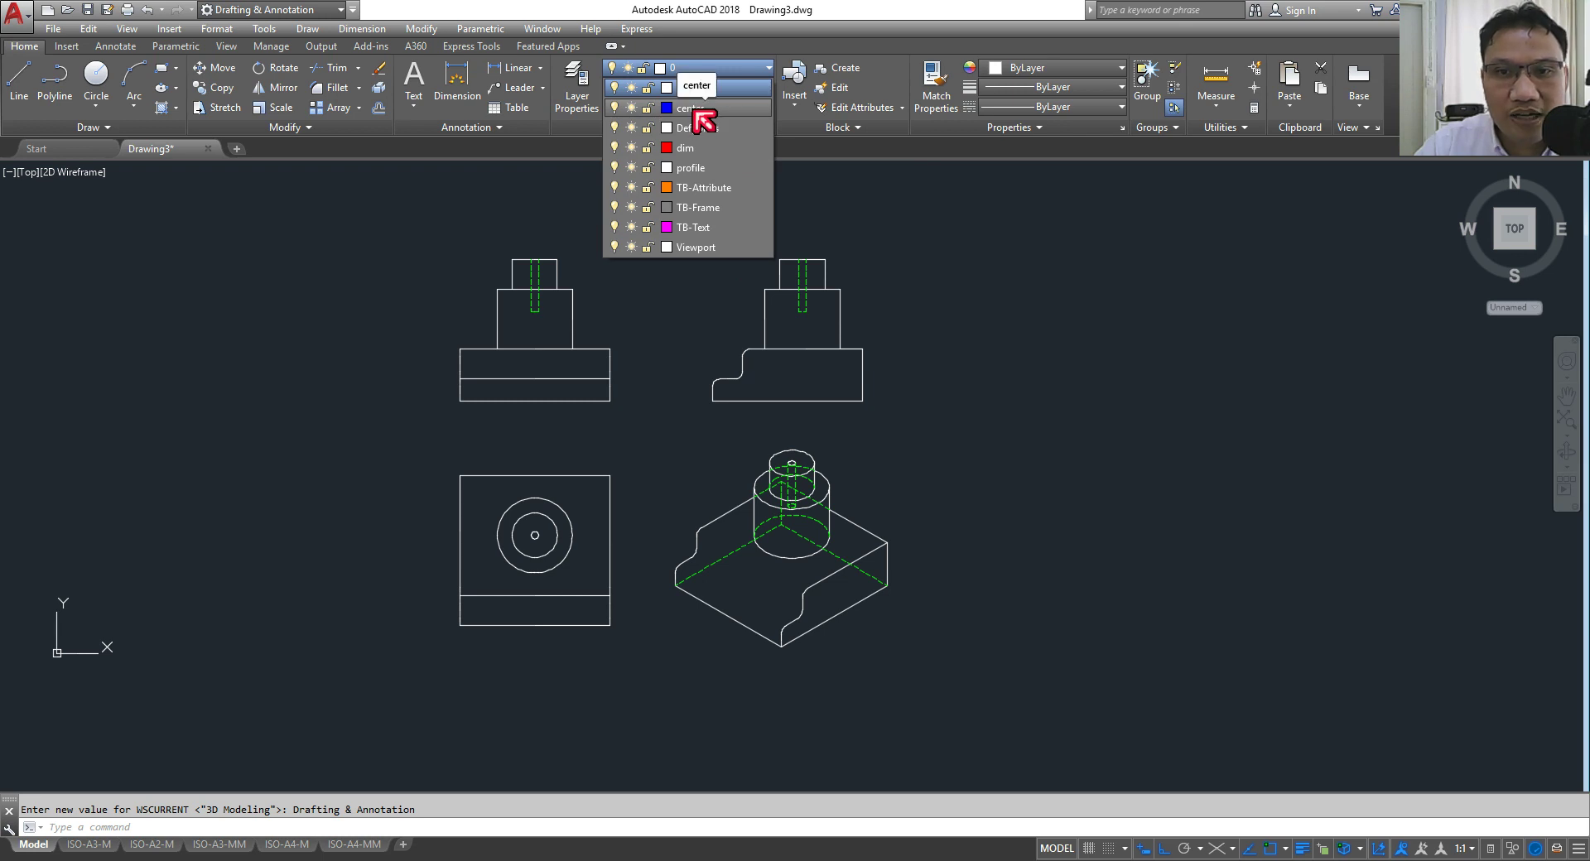
left_click(704, 108)
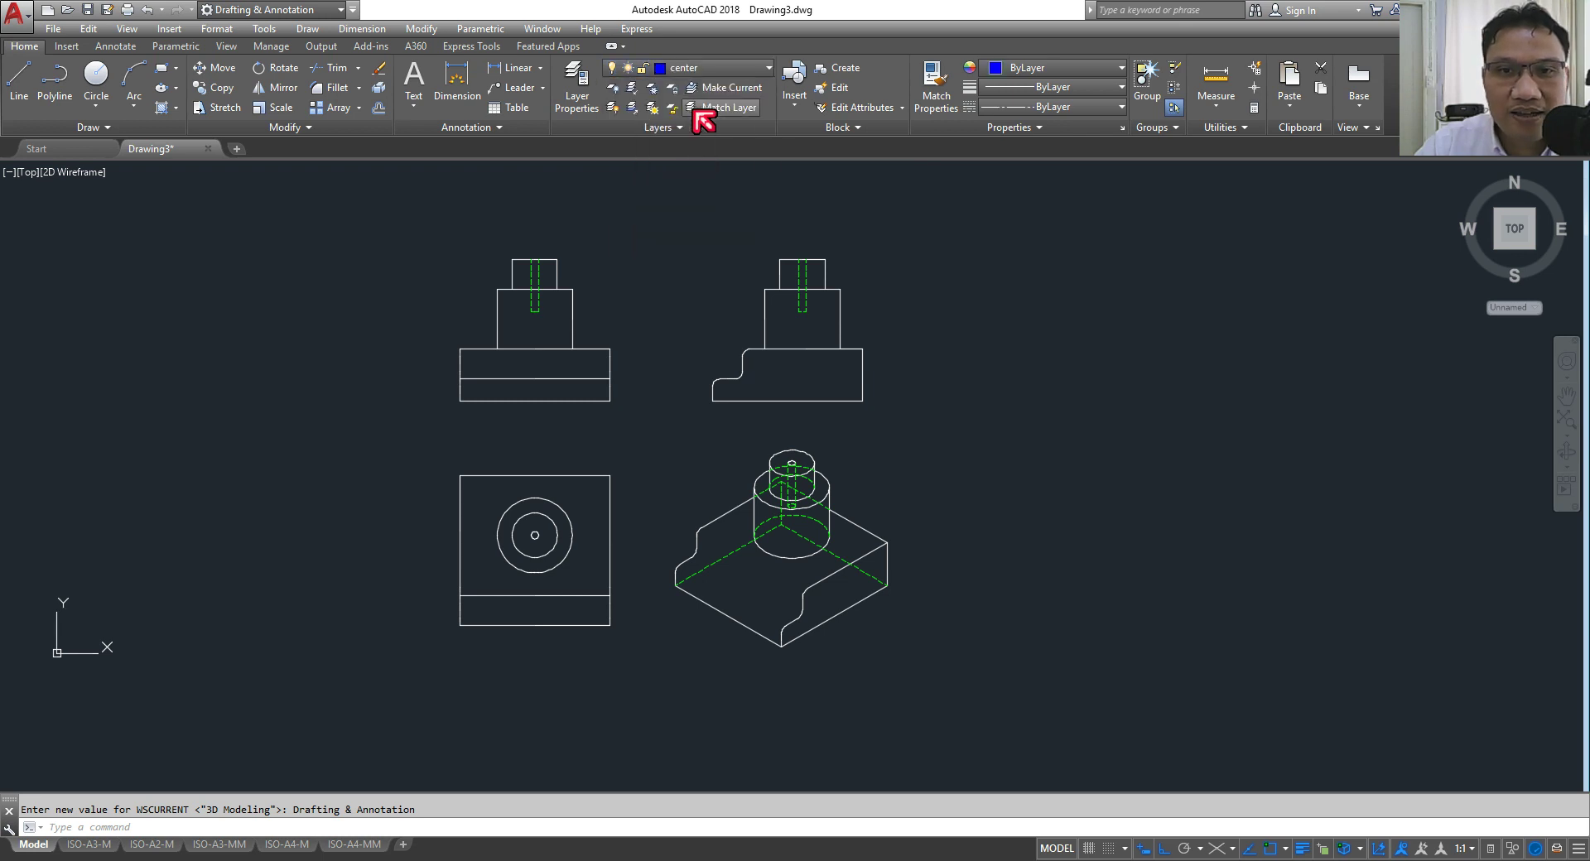
Step: Draw a vertical centre line through the top and front views, then move it down about 102 units
left_click(34, 95)
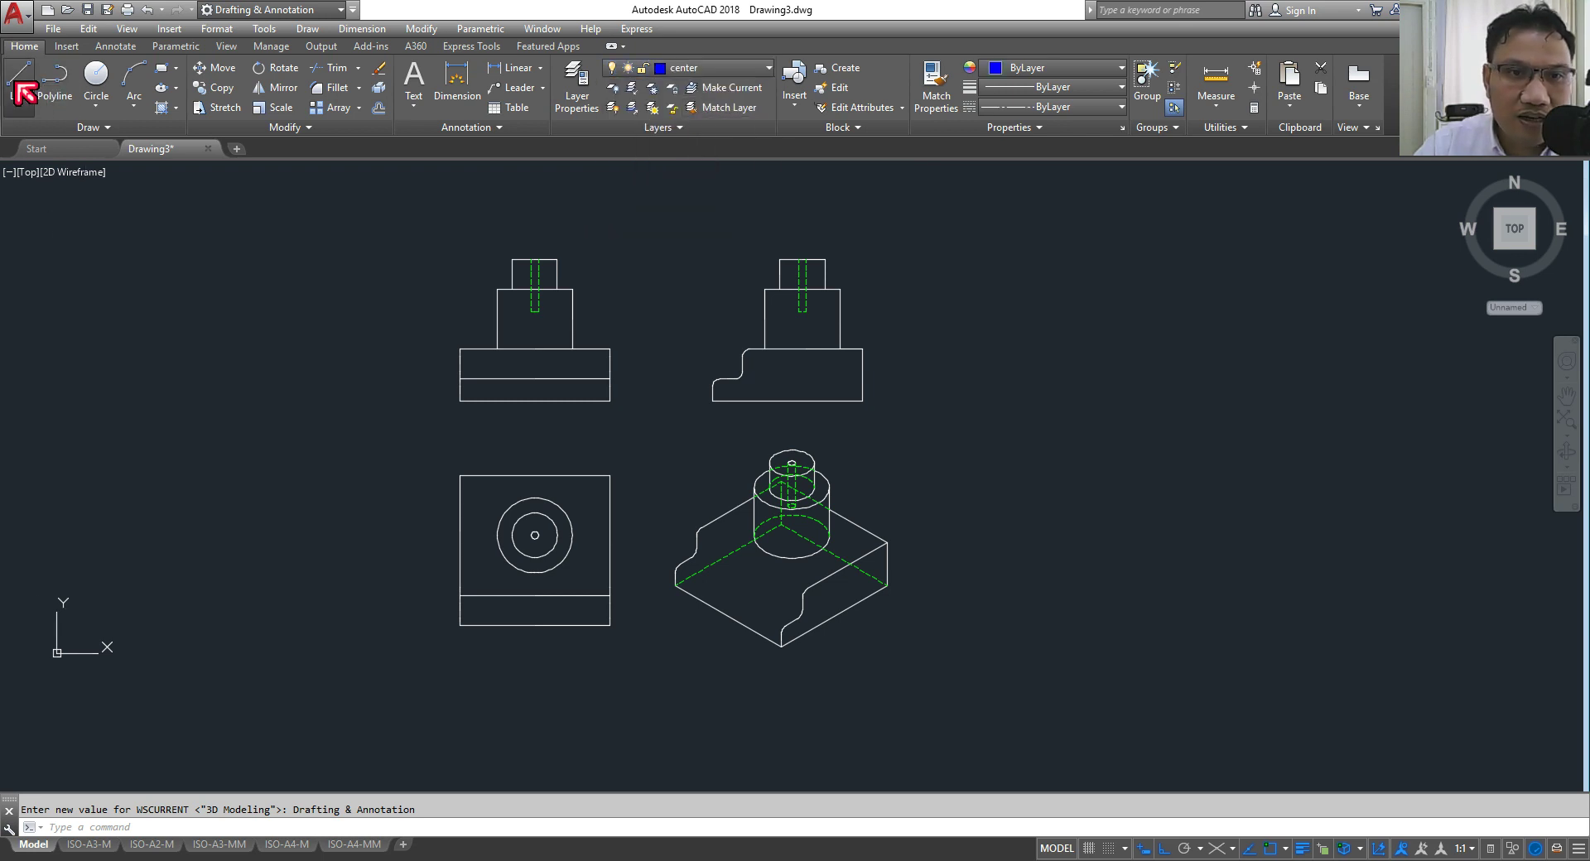
left_click(534, 625)
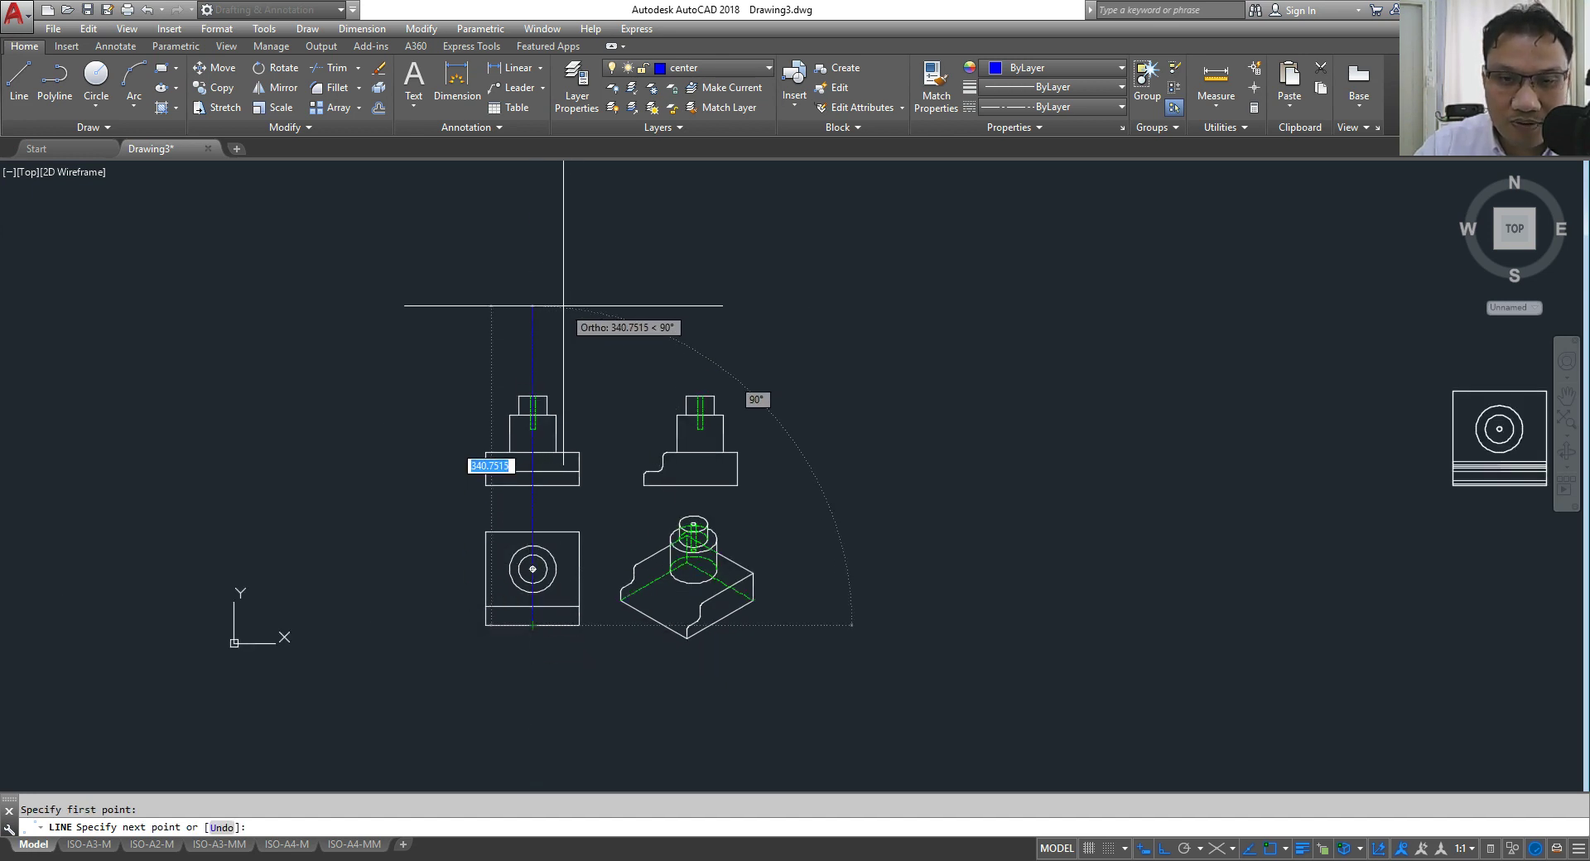
left_click(532, 191)
key("Return")
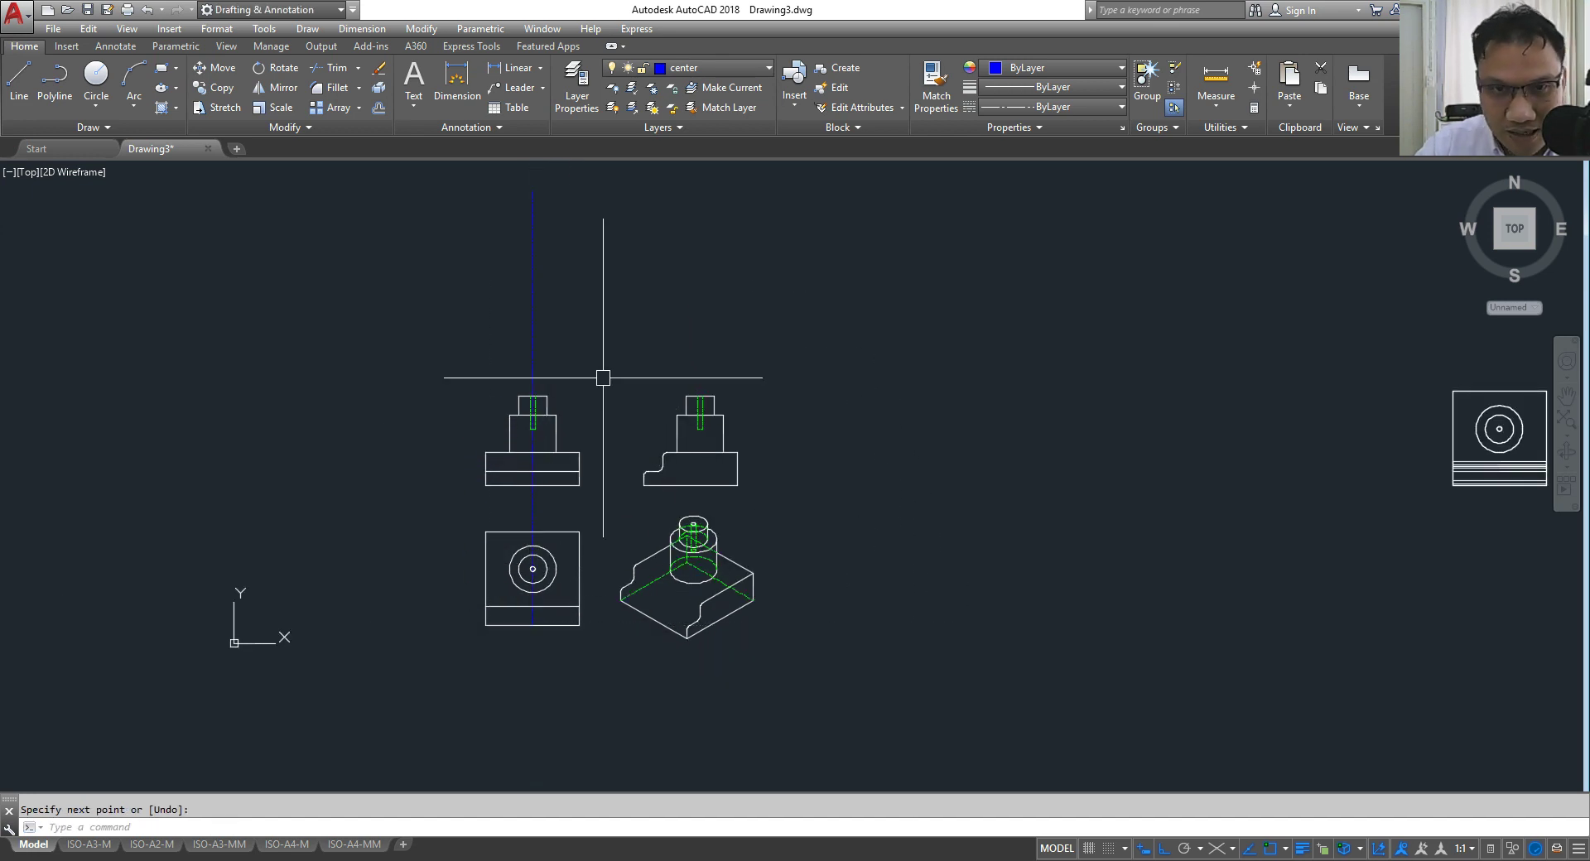
left_click(643, 256)
left_click(341, 202)
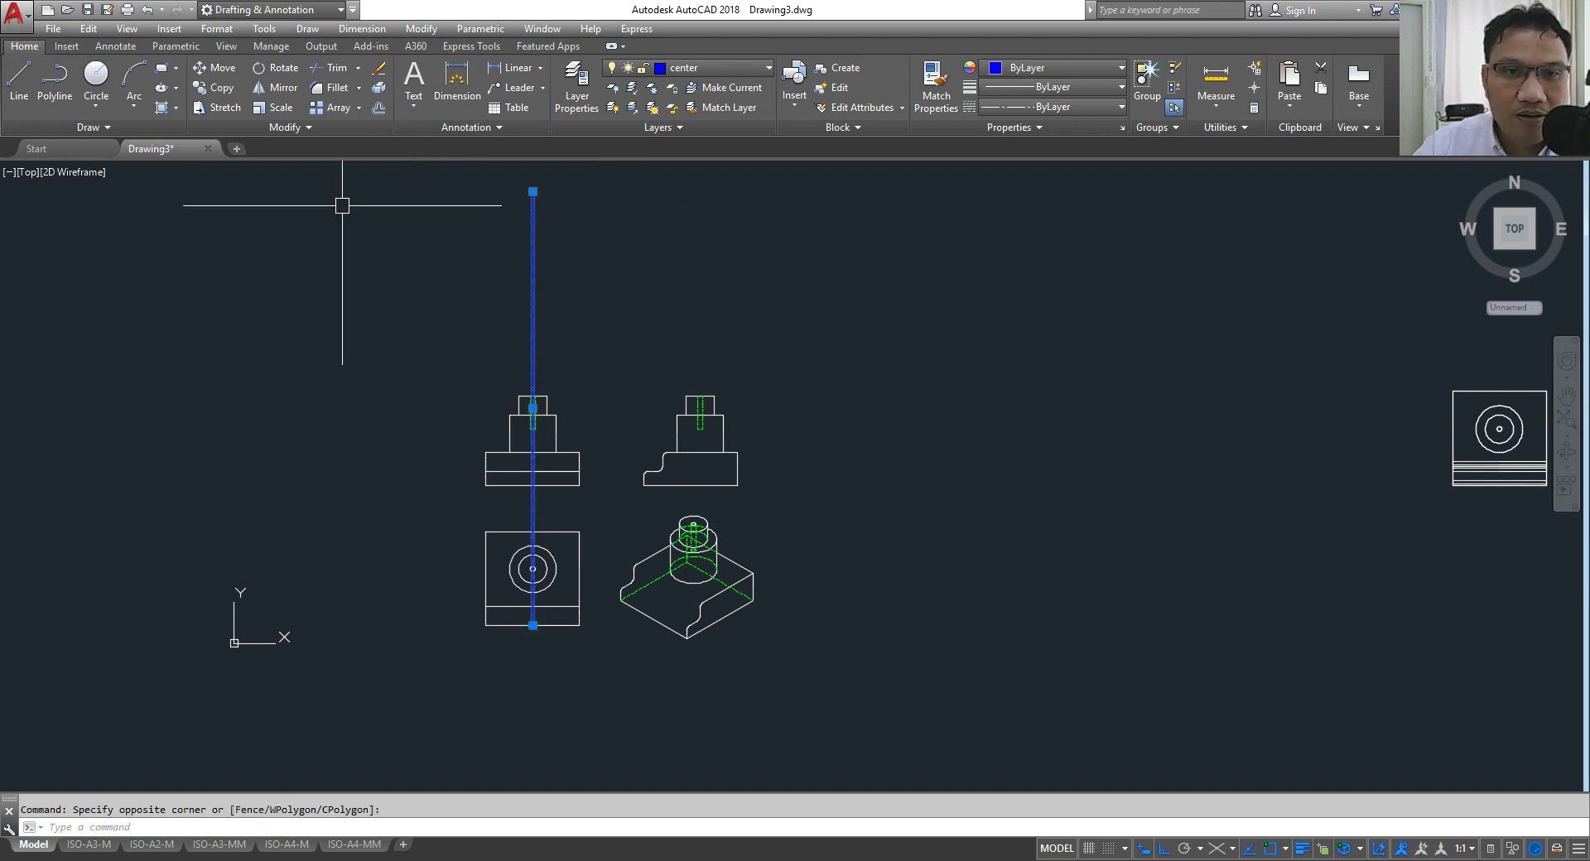
left_click(214, 68)
left_click(241, 301)
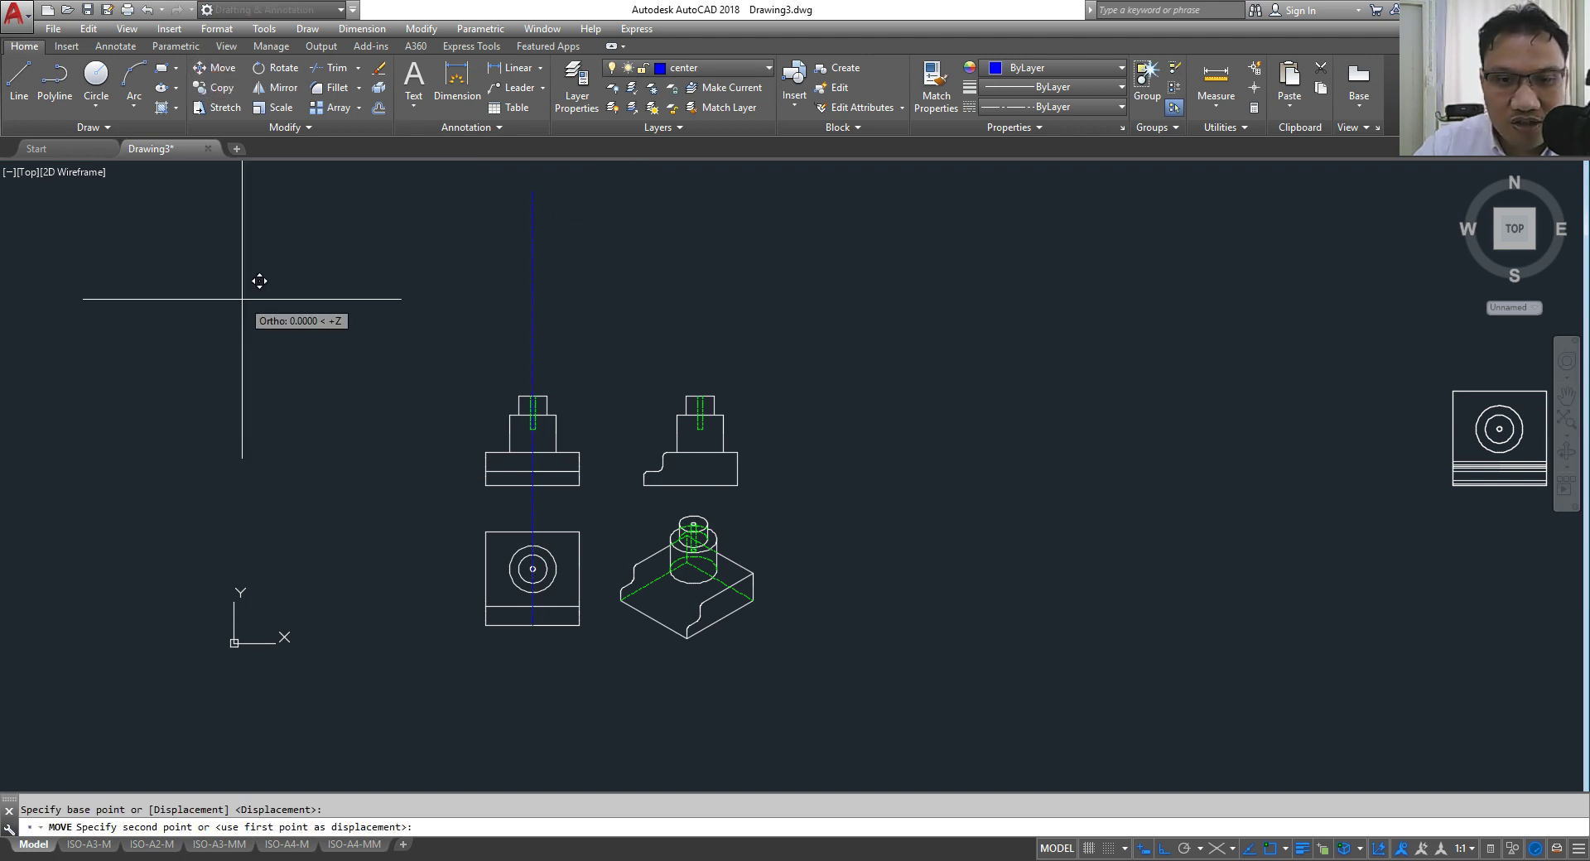
left_click(241, 395)
key("Return")
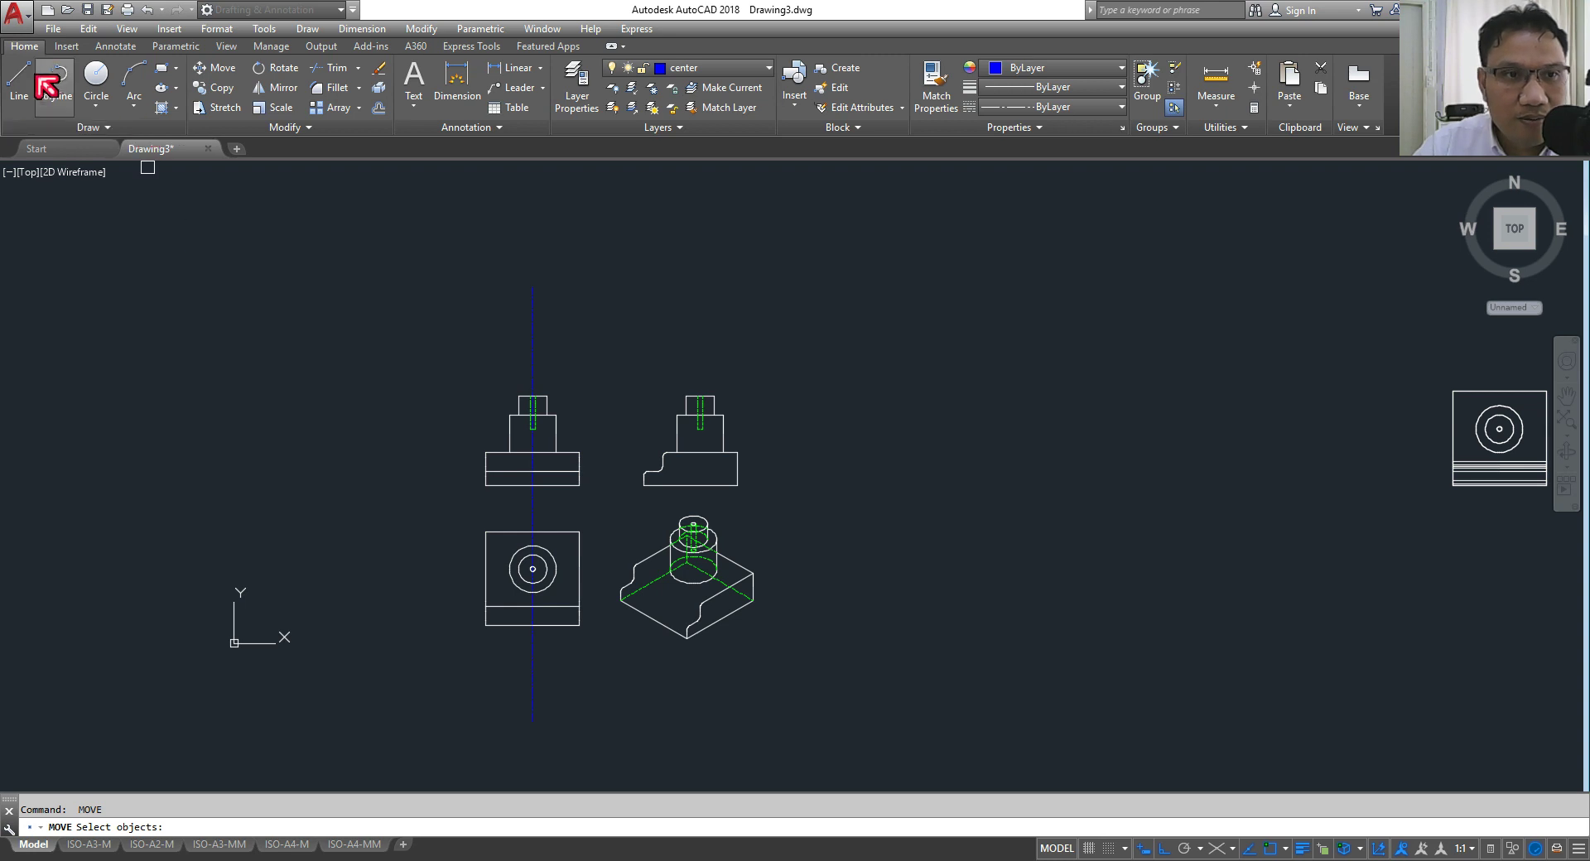
Step: Draw a horizontal centre line from the front view's left edge past the side view
left_click(18, 79)
scroll(606, 540, "up", 5)
middle_click_drag(224, 313, 517, 444)
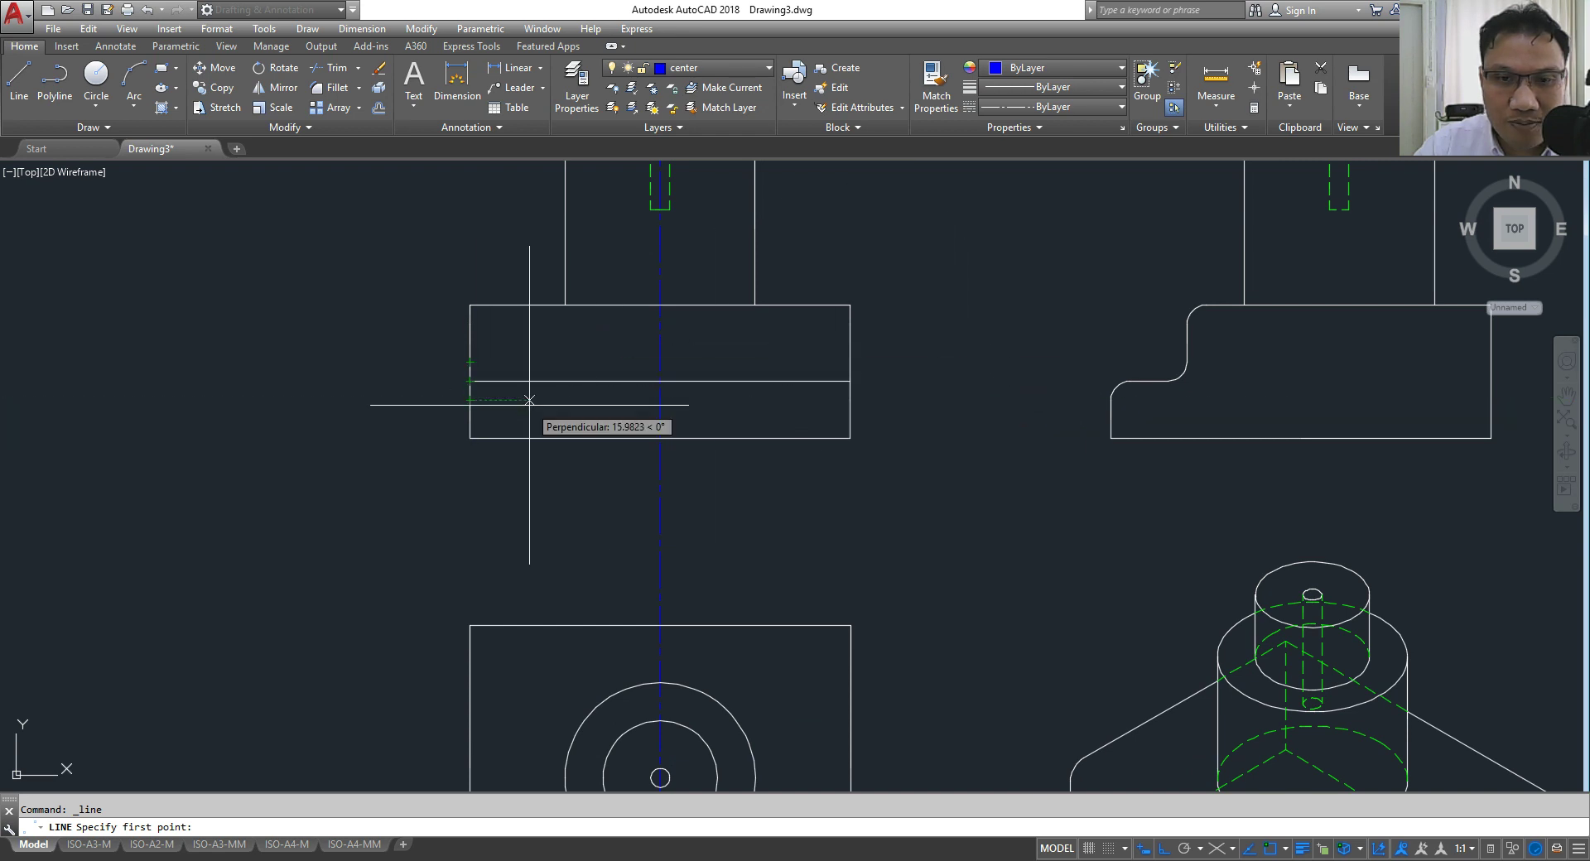
scroll(531, 397, "up", 4)
middle_click_drag(426, 253, 461, 267)
scroll(521, 281, "down", 2)
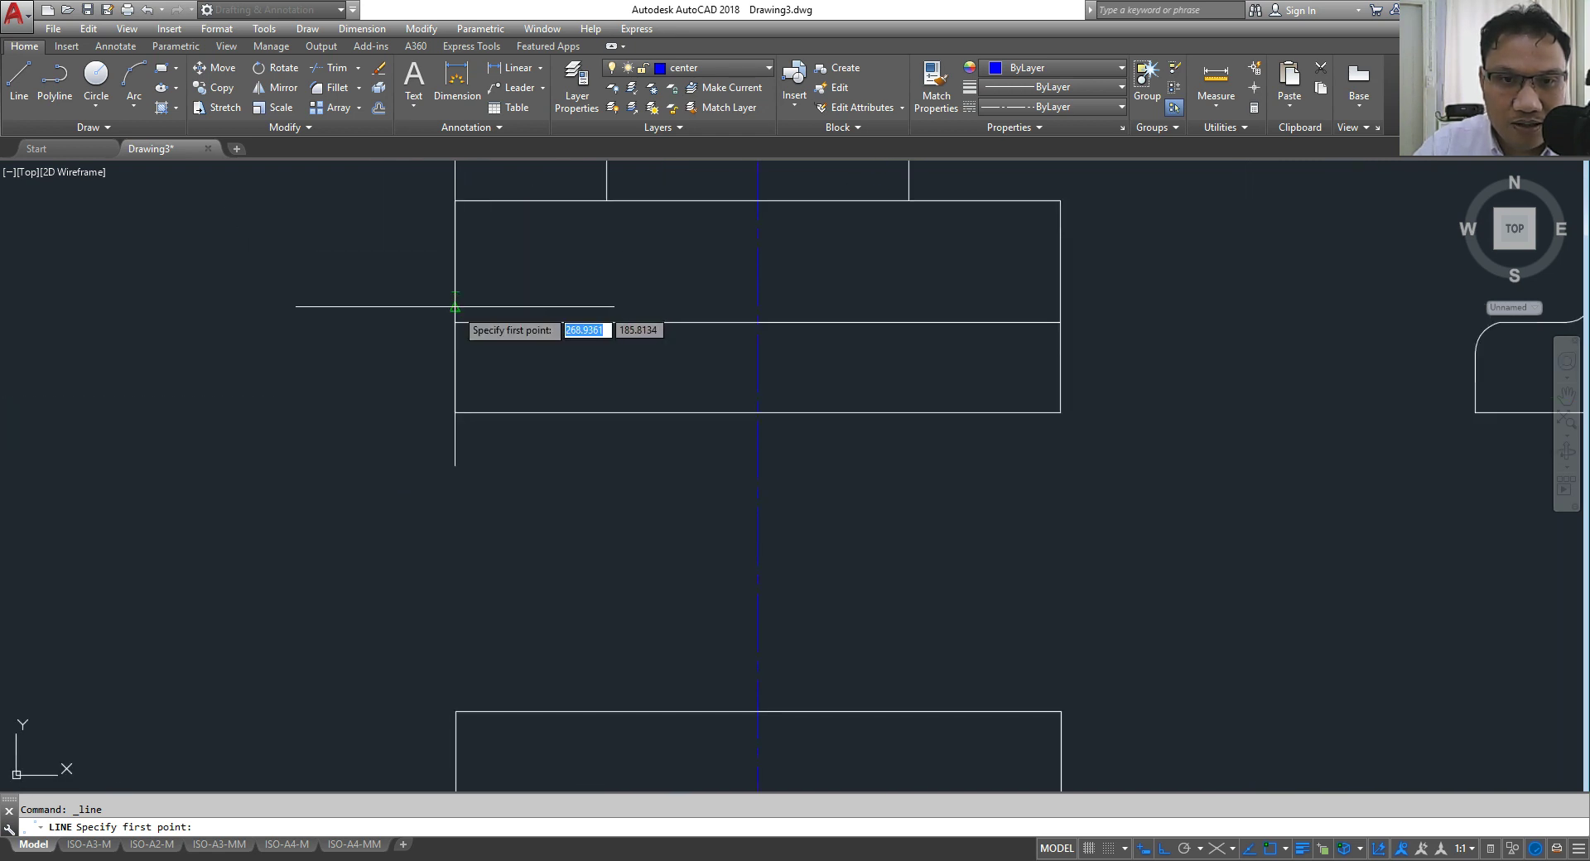
left_click(455, 306)
scroll(452, 309, "down", 6)
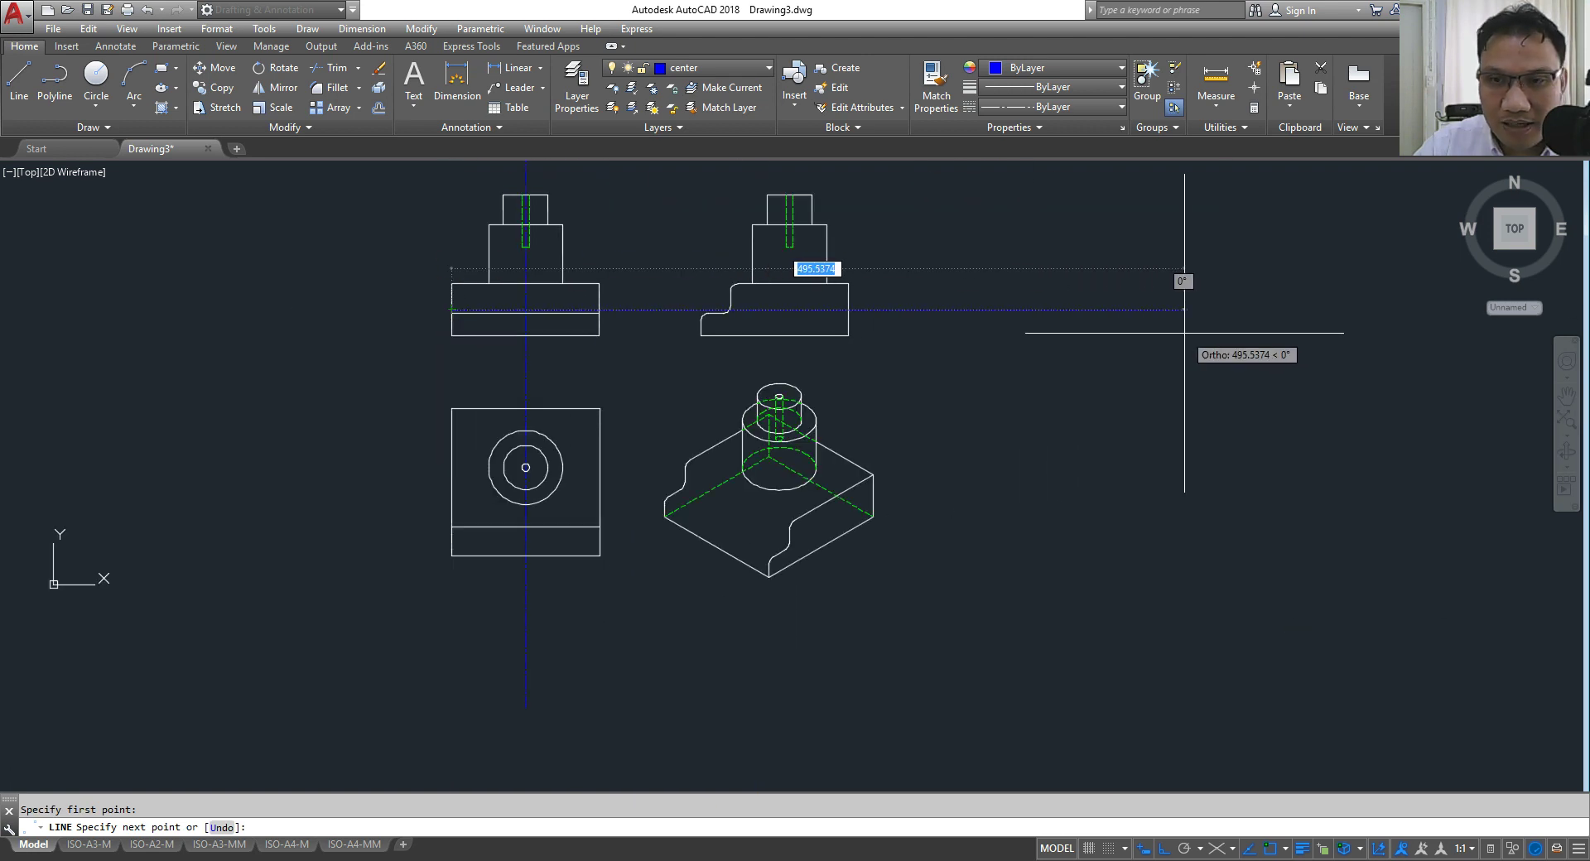
left_click(1096, 310)
key("Return")
Step: Move the horizontal centre line to the left into position
left_click_drag(1129, 331, 654, 299)
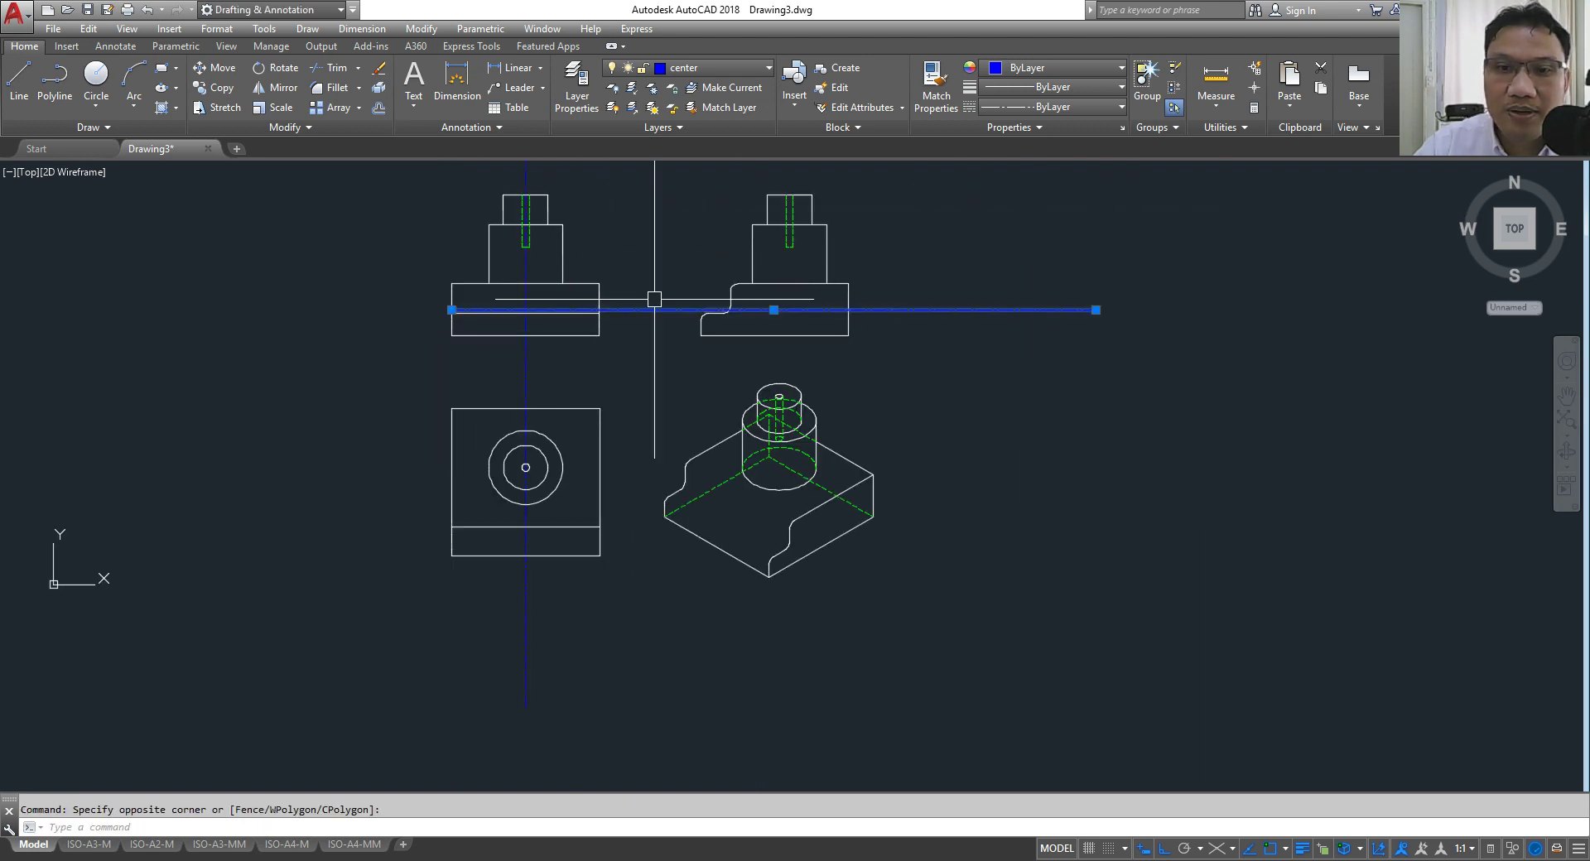
left_click(214, 68)
left_click(219, 354)
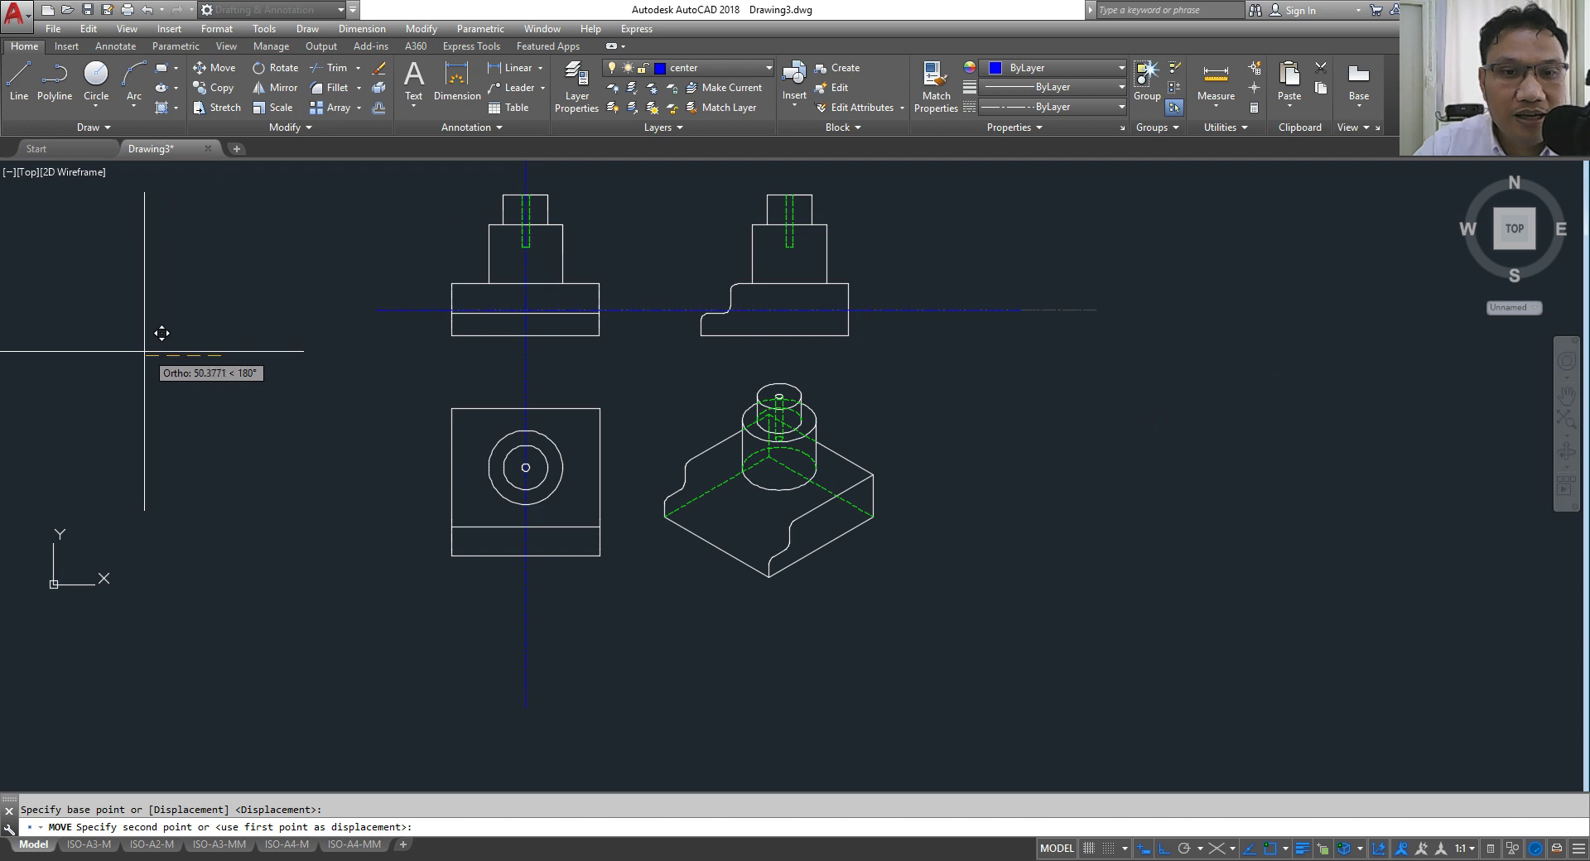
left_click(129, 352)
scroll(994, 439, "down", 2)
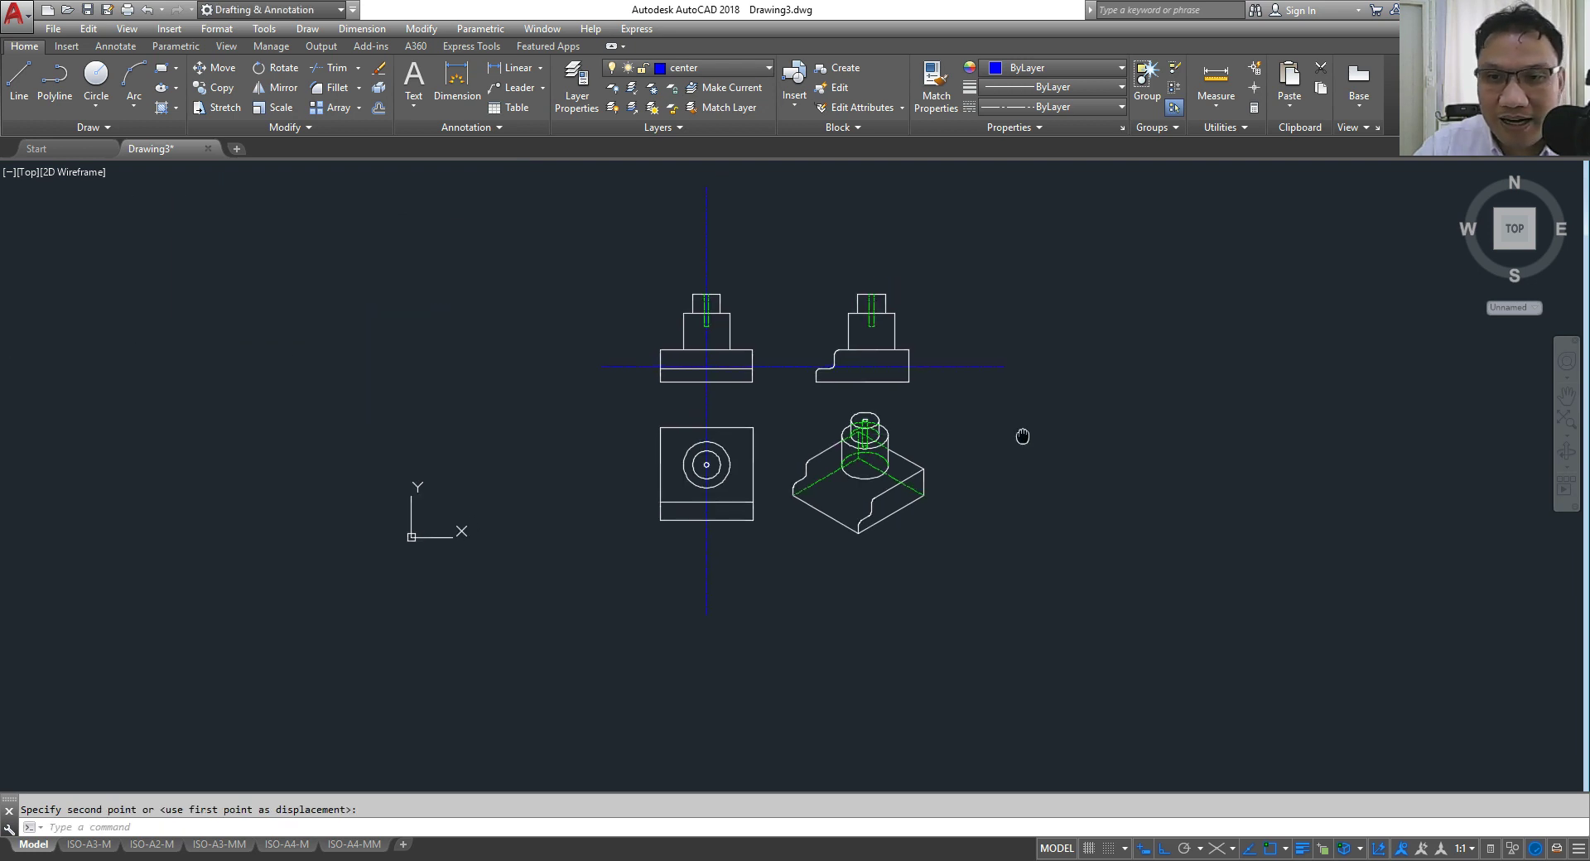
scroll(841, 408, "up", 2)
scroll(768, 405, "up", 2)
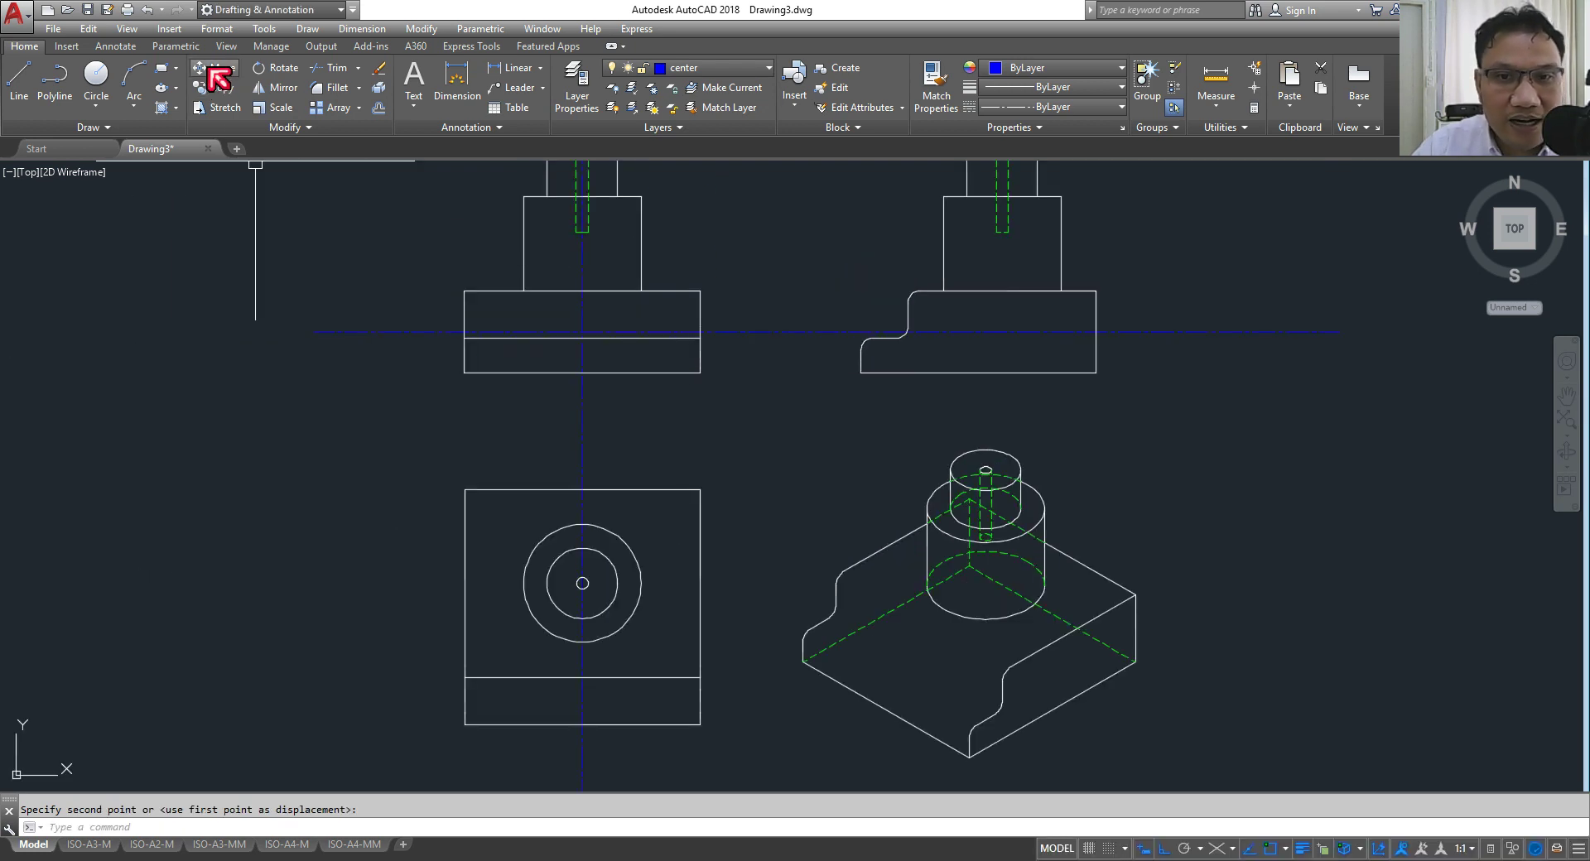
Step: Select the front view to move, using its bottom-edge midpoint as base point
left_click(215, 73)
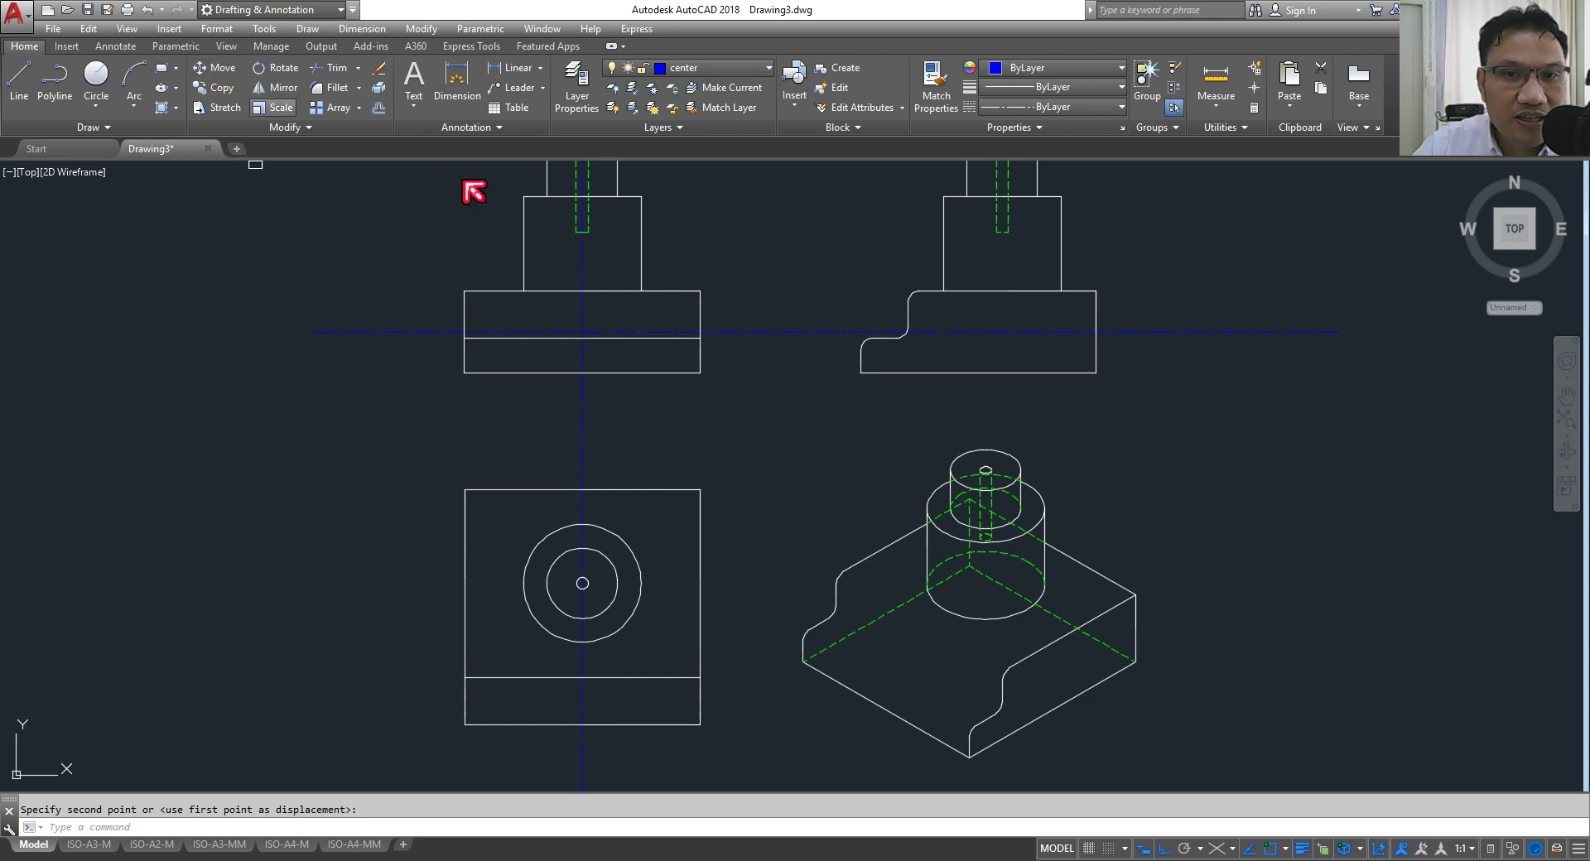
left_click(641, 259)
key("Return")
scroll(557, 231, "up", 5)
scroll(662, 290, "up", 3)
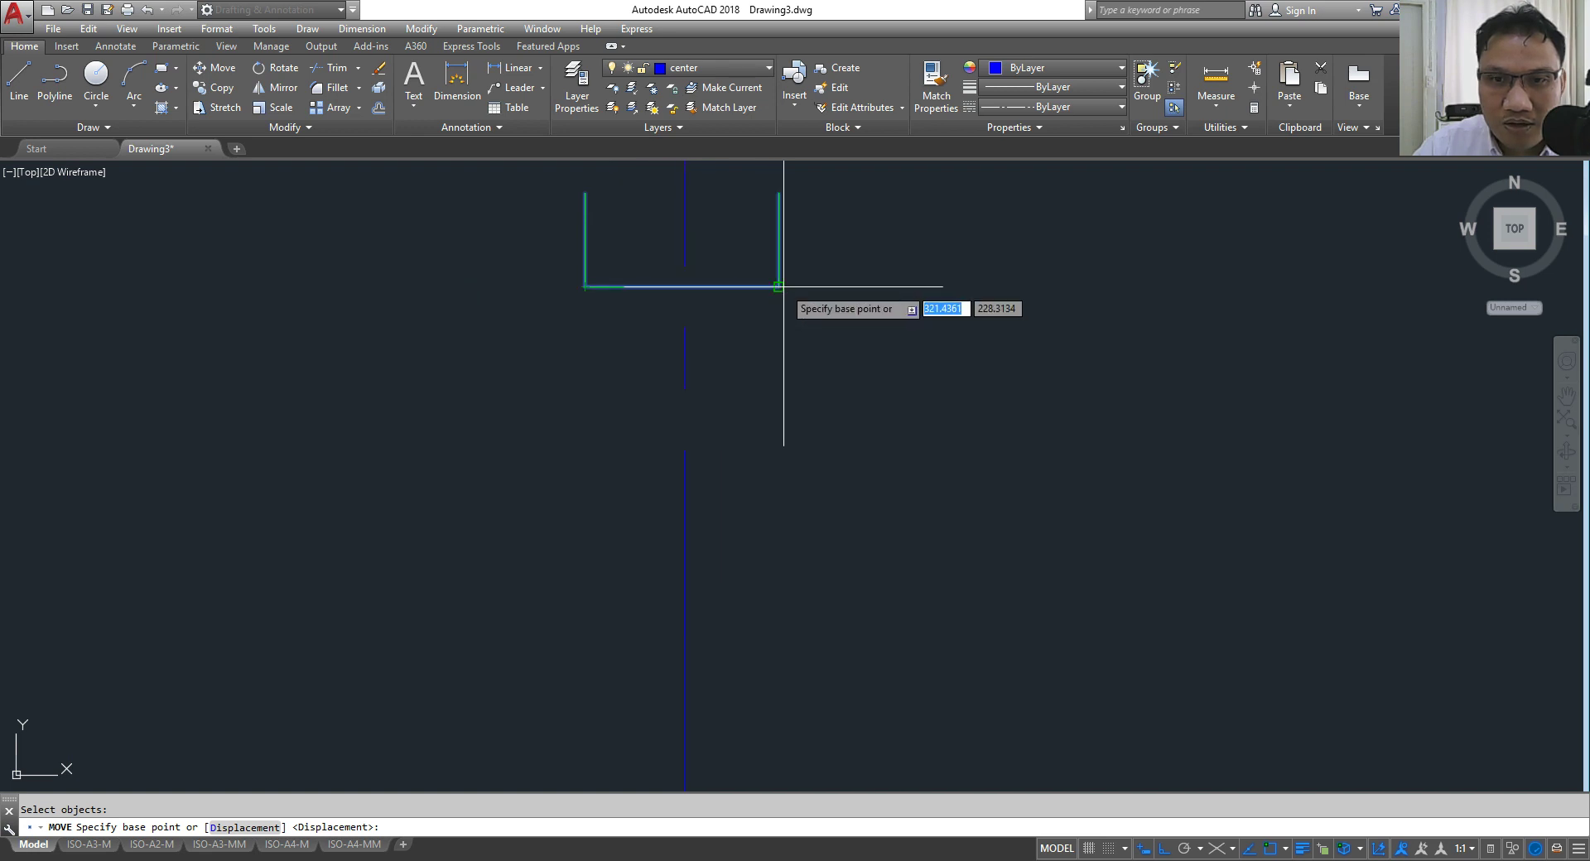
scroll(681, 287, "down", 8)
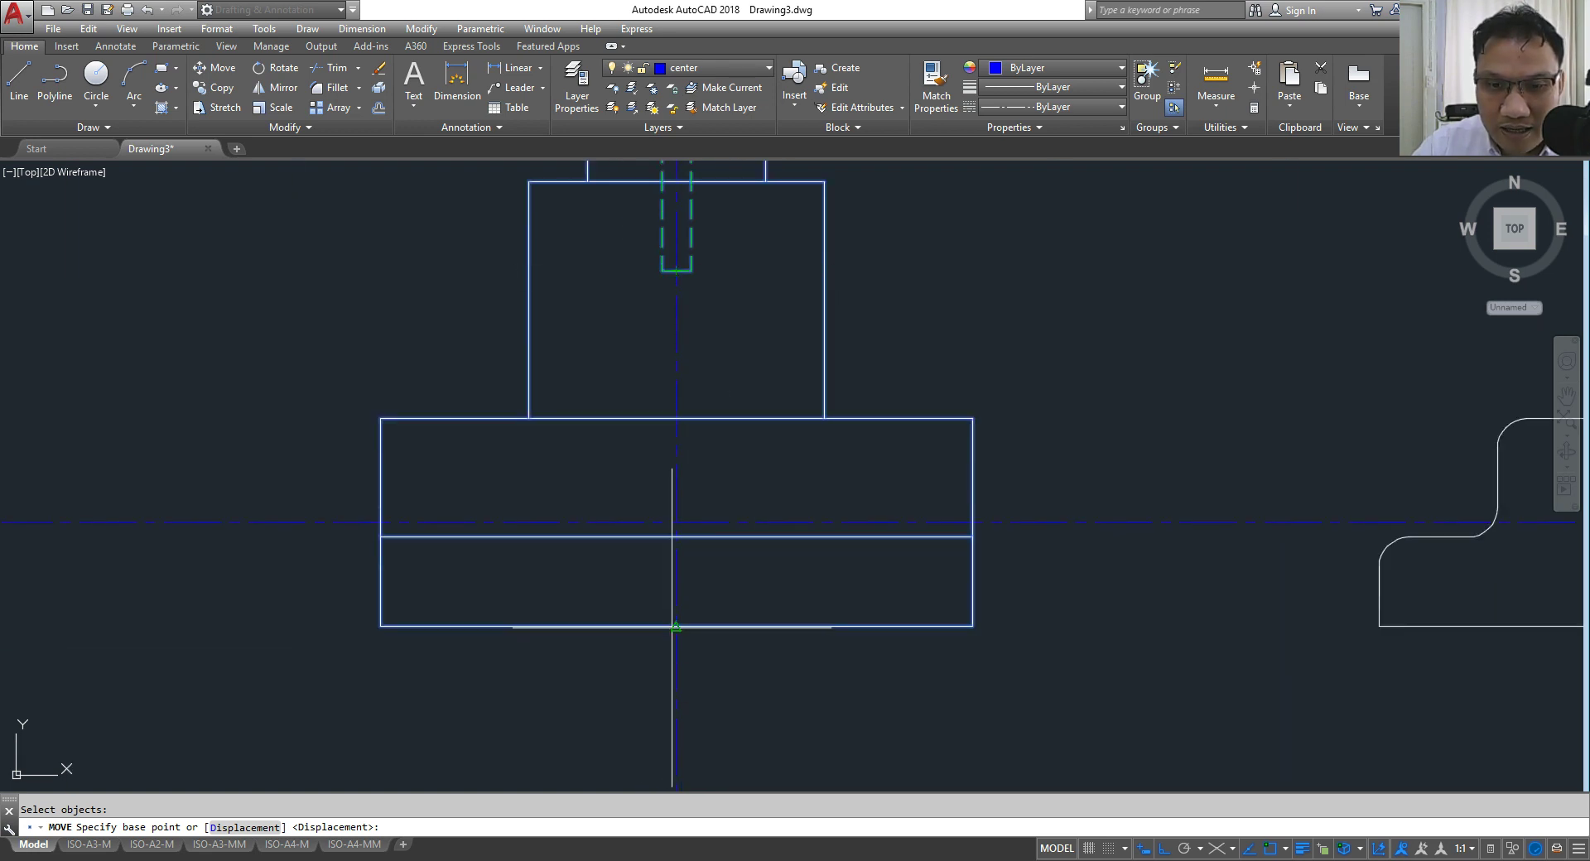
scroll(676, 627, "up", 5)
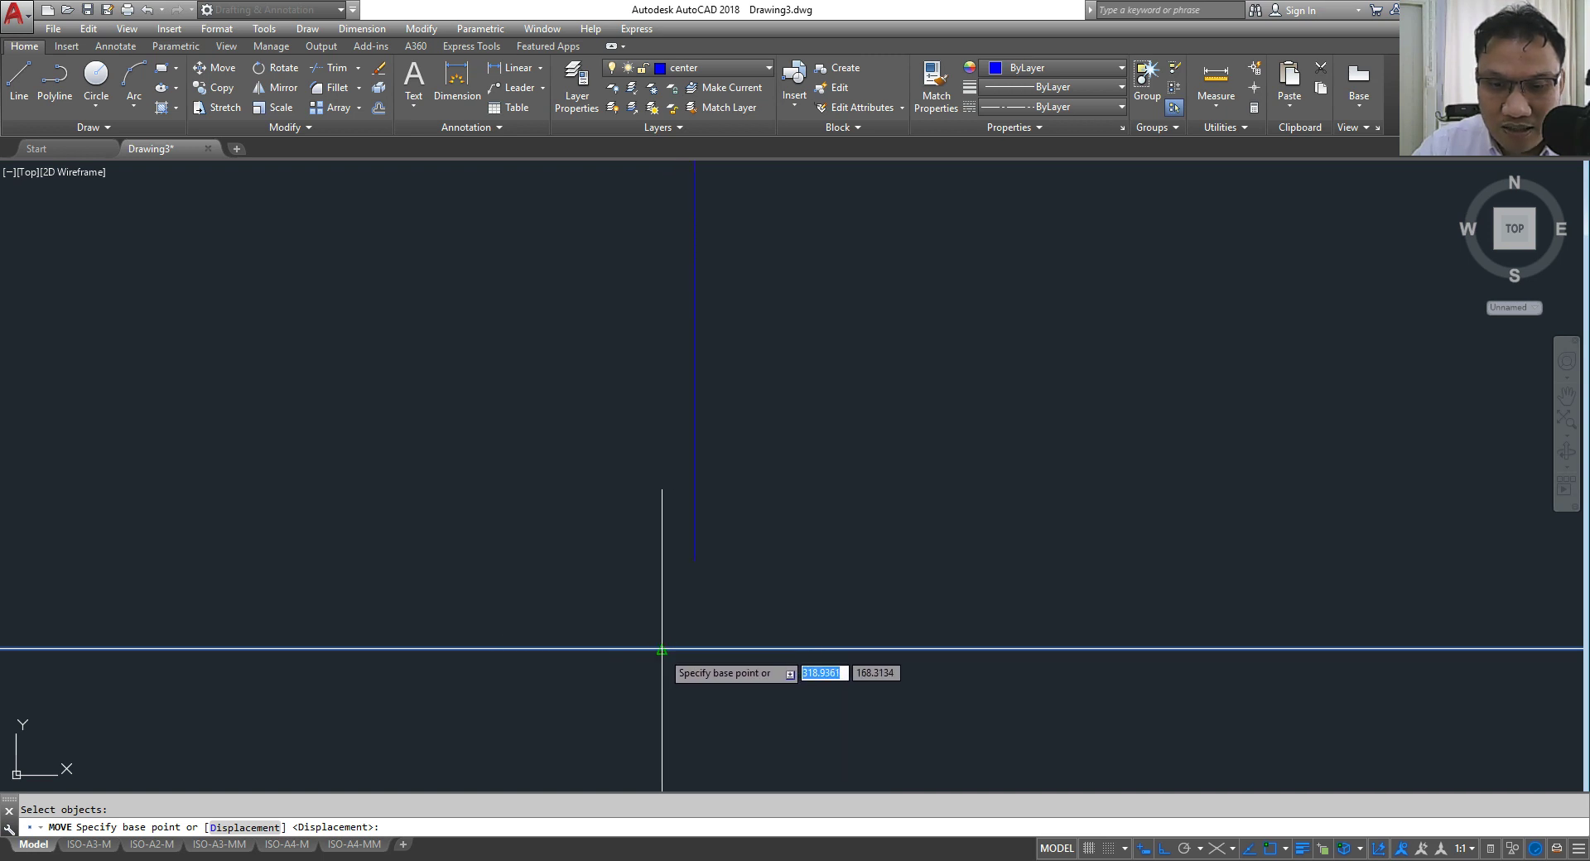
left_click(662, 649)
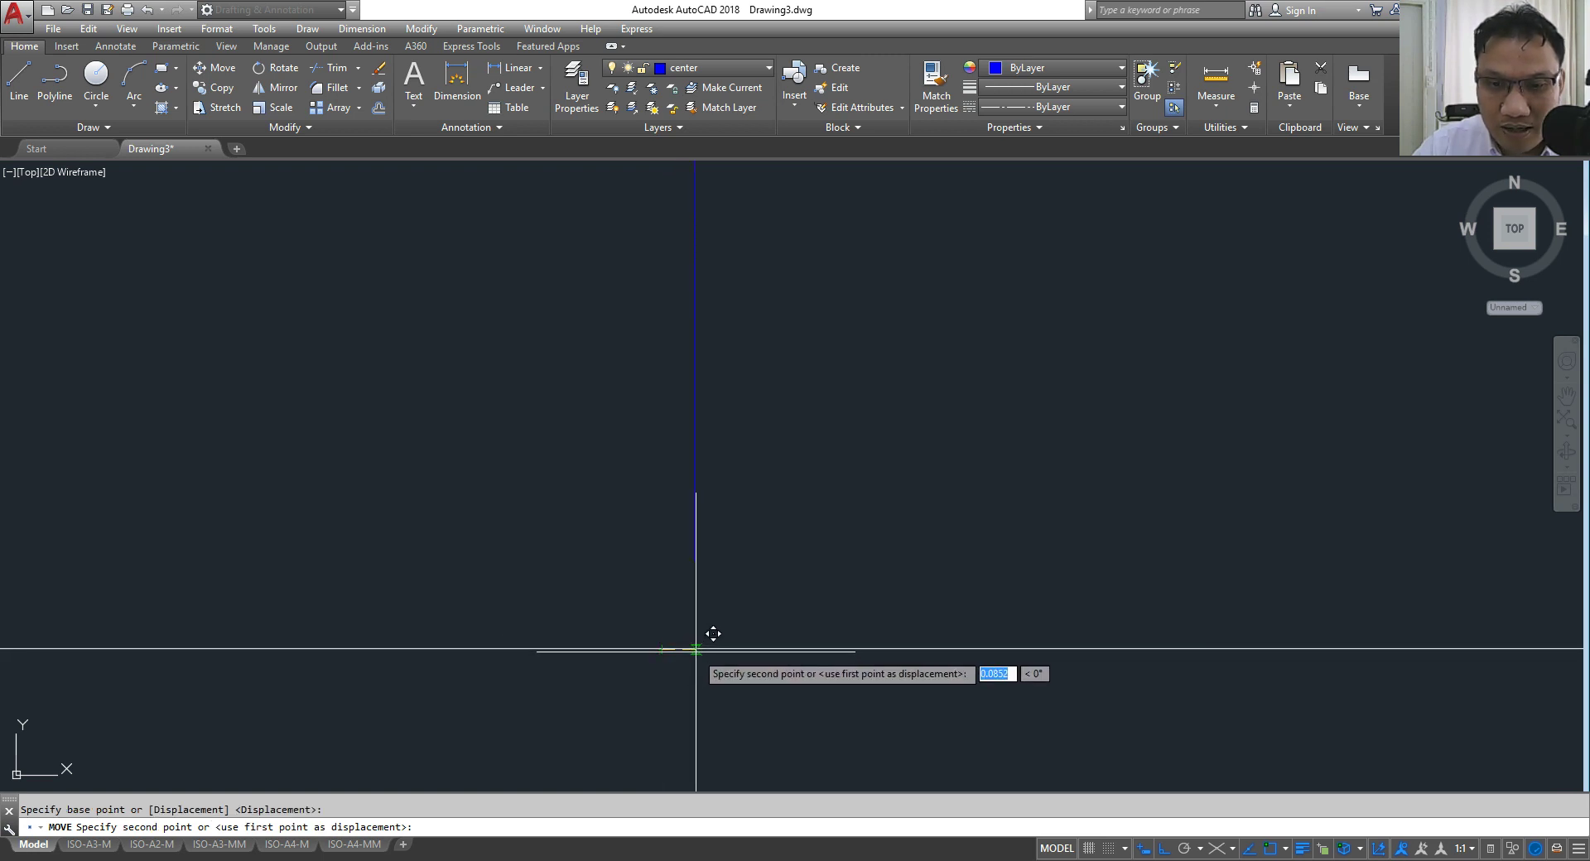
Step: Place the front view onto the vertical centre line and end the move
scroll(712, 633, "down", 2)
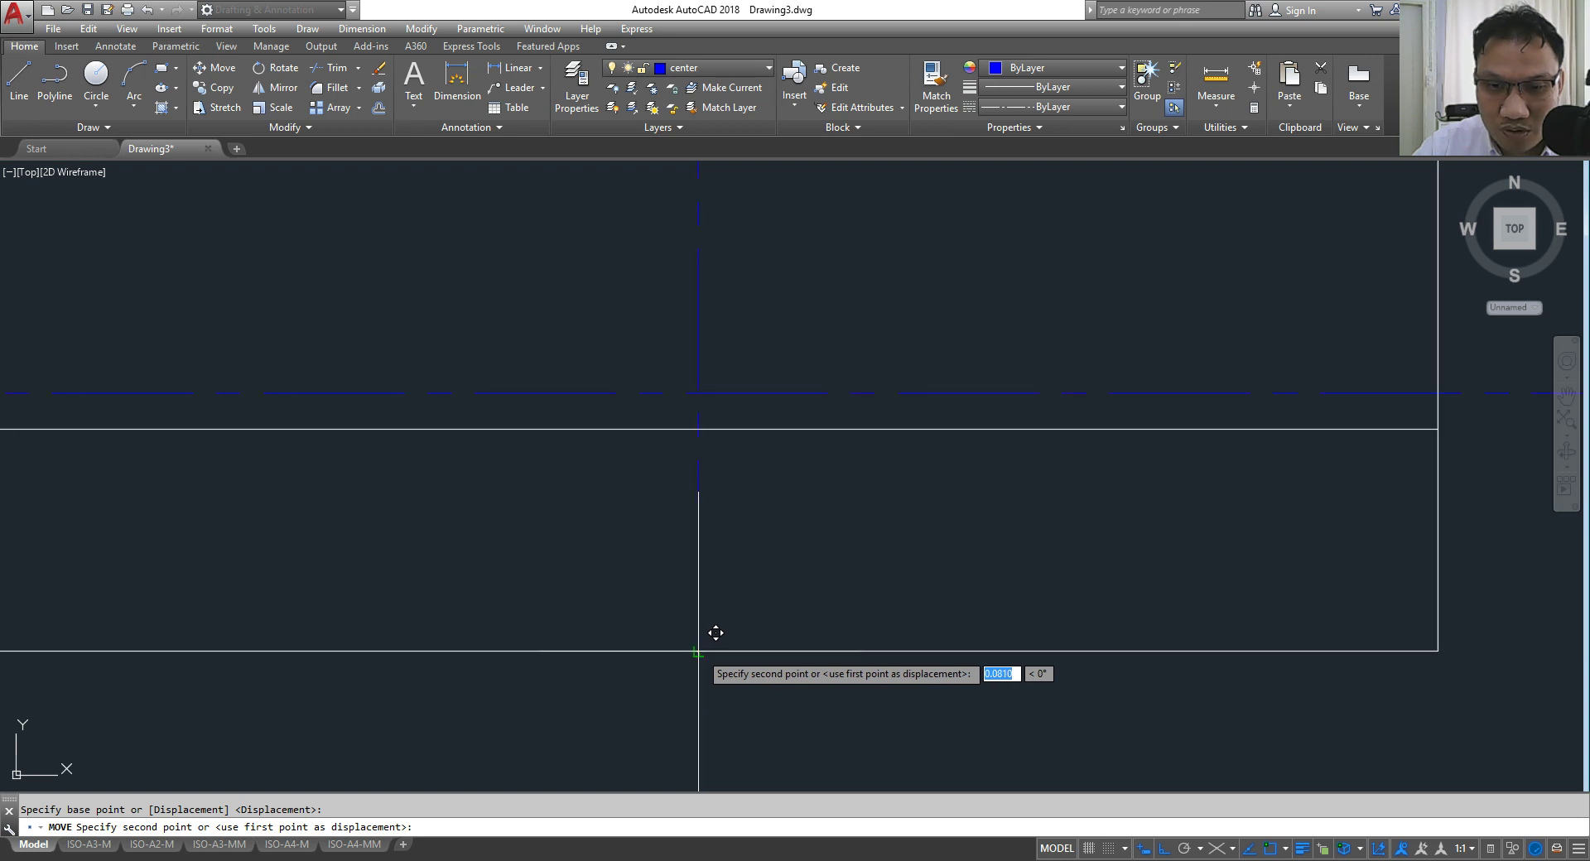
scroll(716, 633, "down", 2)
scroll(699, 597, "down", 2)
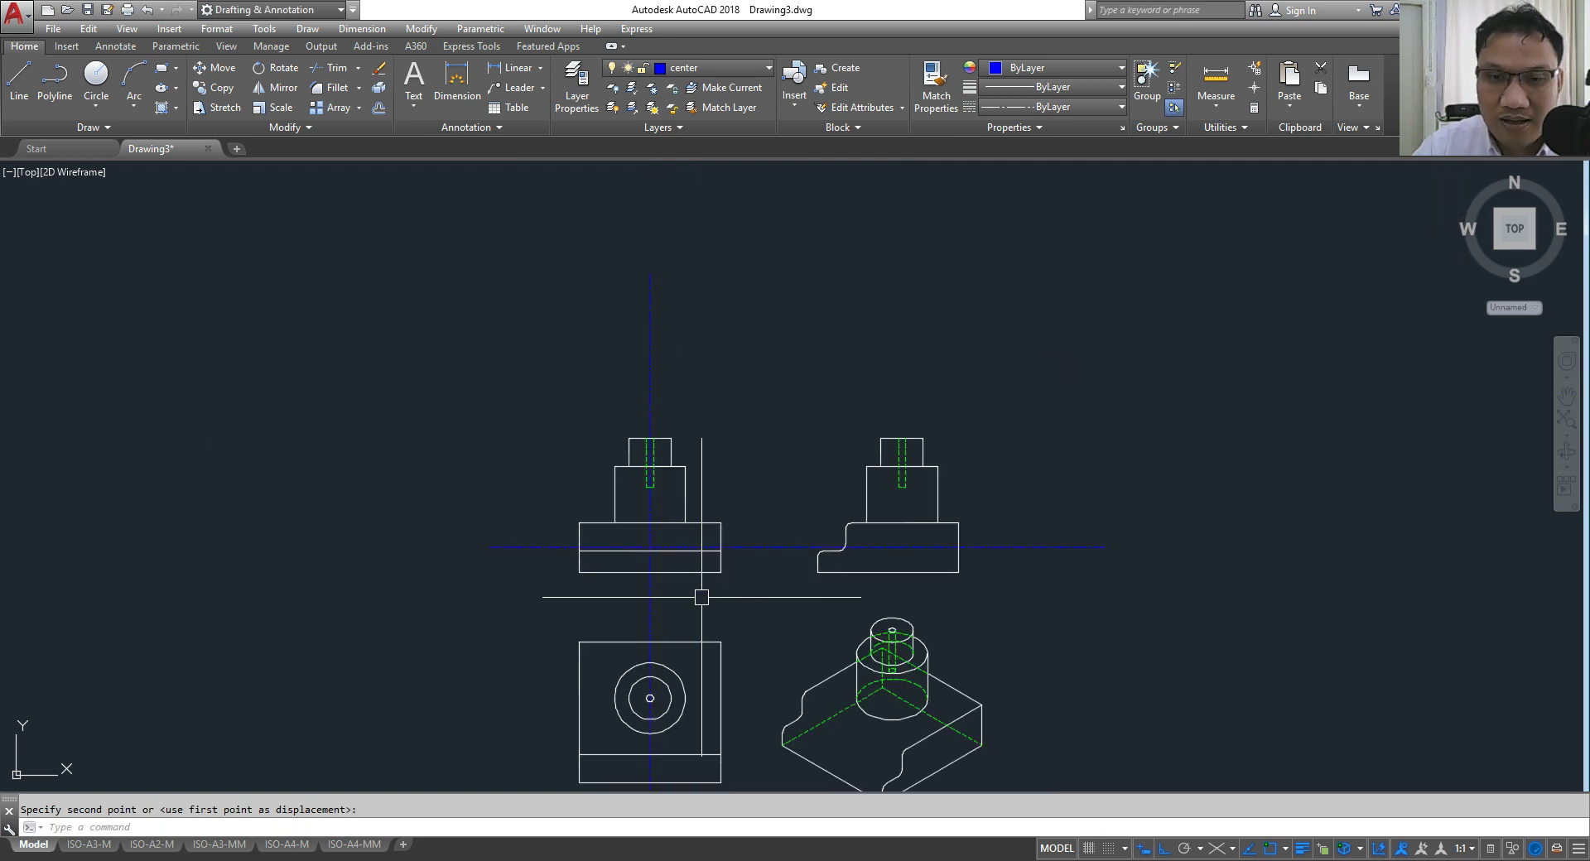
left_click(731, 401)
scroll(621, 313, "up", 2)
scroll(621, 313, "down", 2)
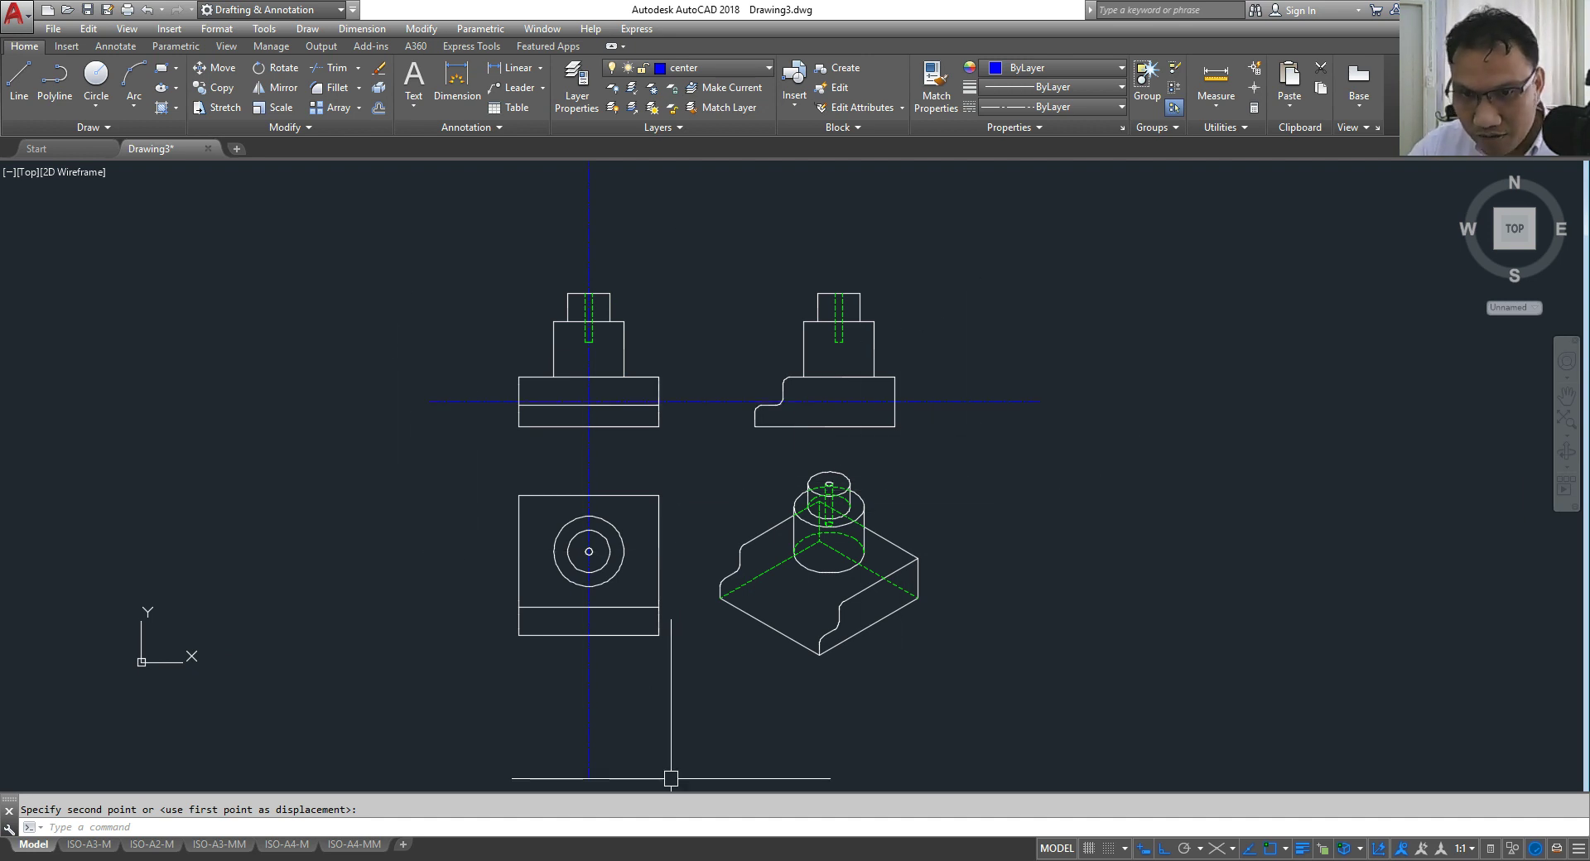
scroll(919, 530, "up", 2)
scroll(802, 484, "down", 2)
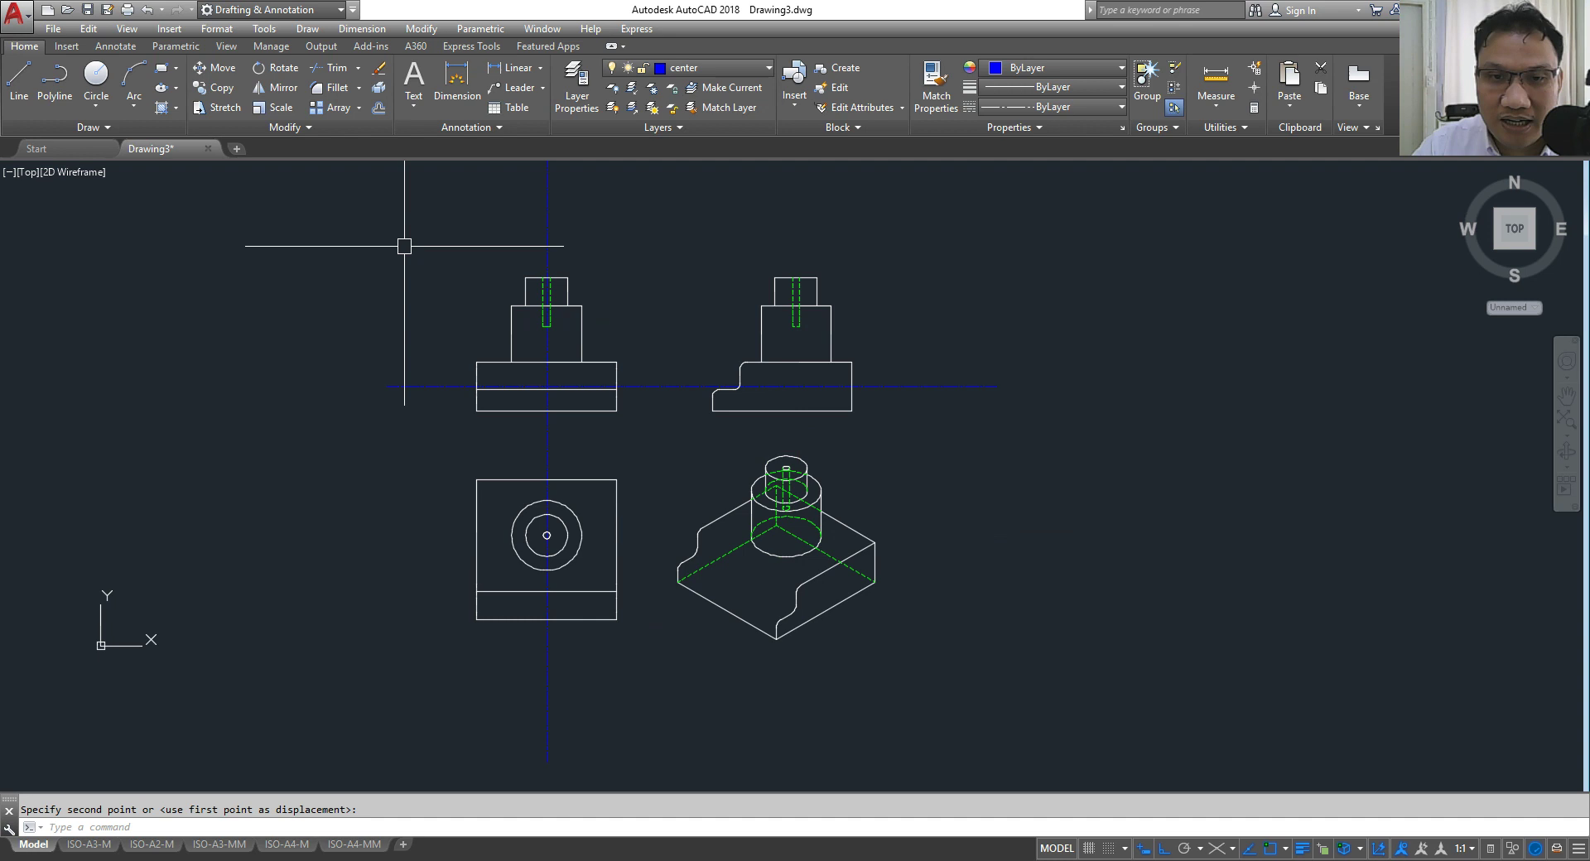
key("Escape")
left_click(448, 221)
left_click(1021, 713)
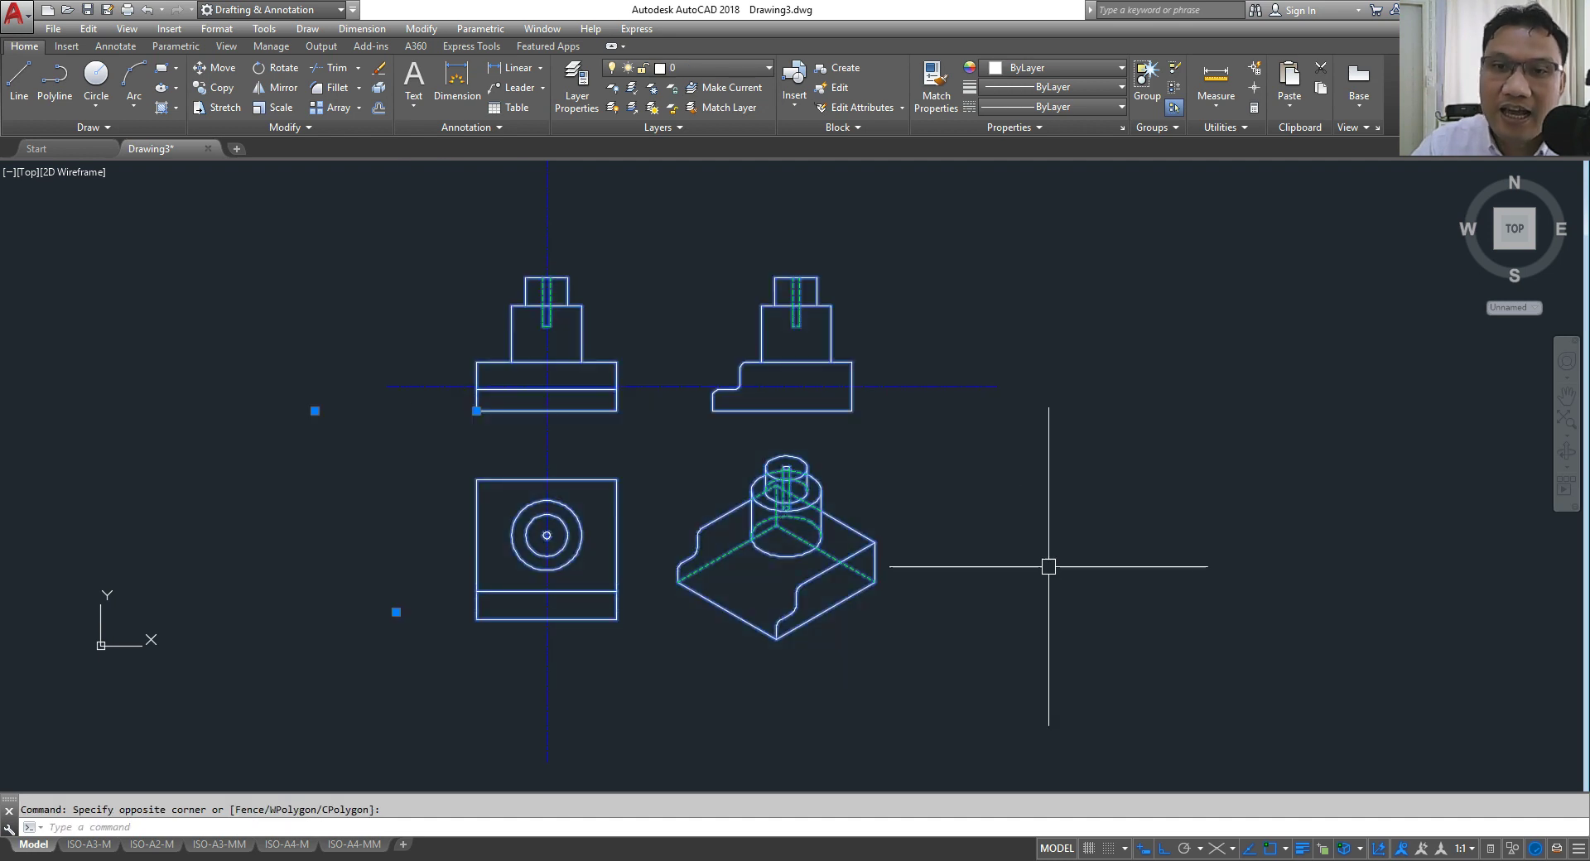
left_click(384, 91)
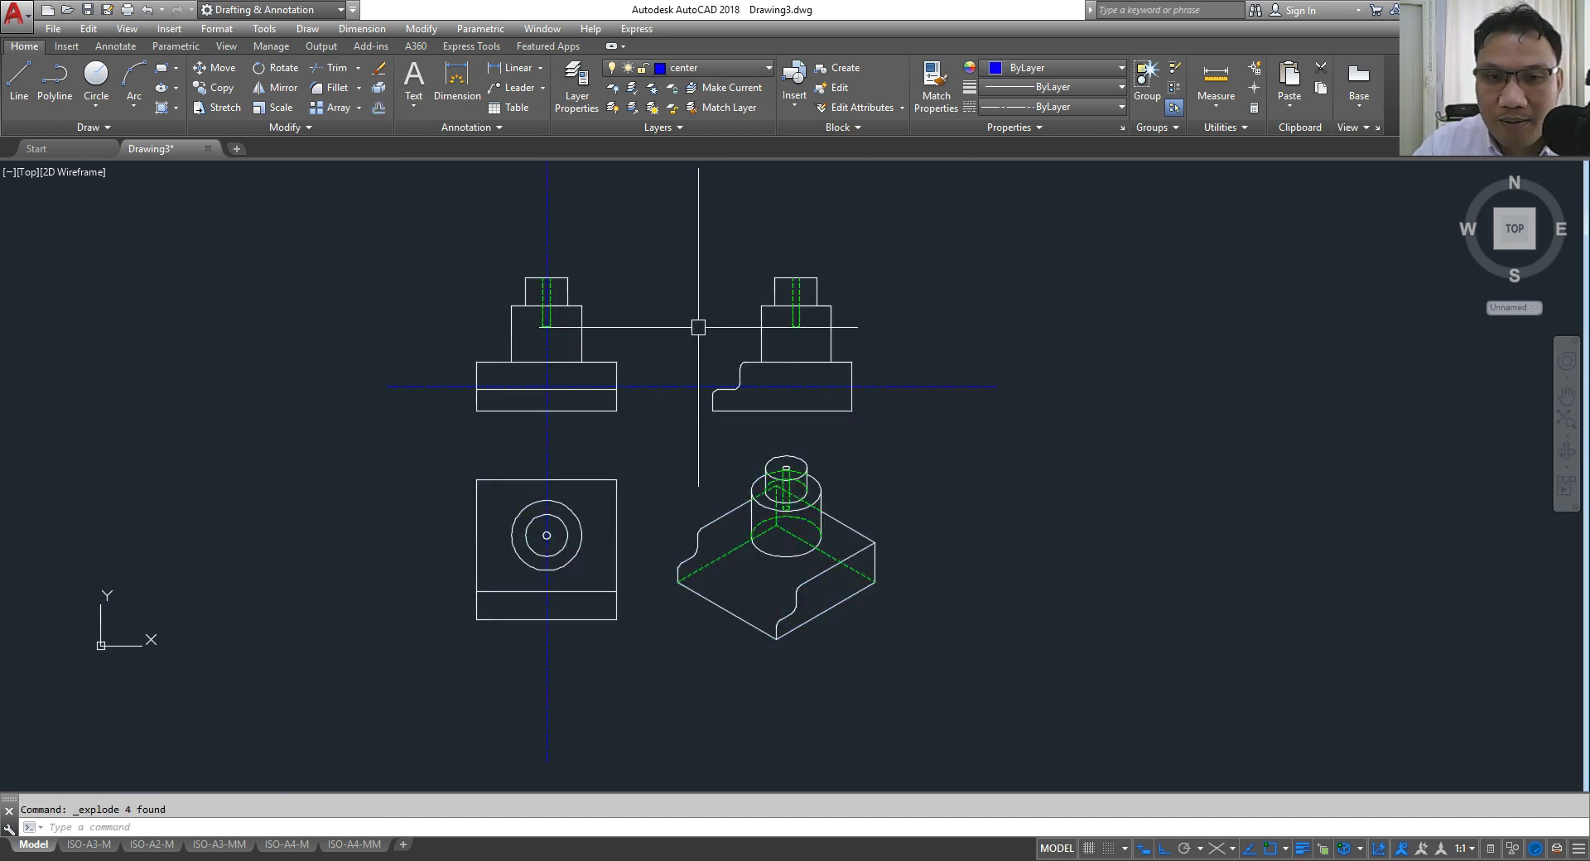
left_click(764, 71)
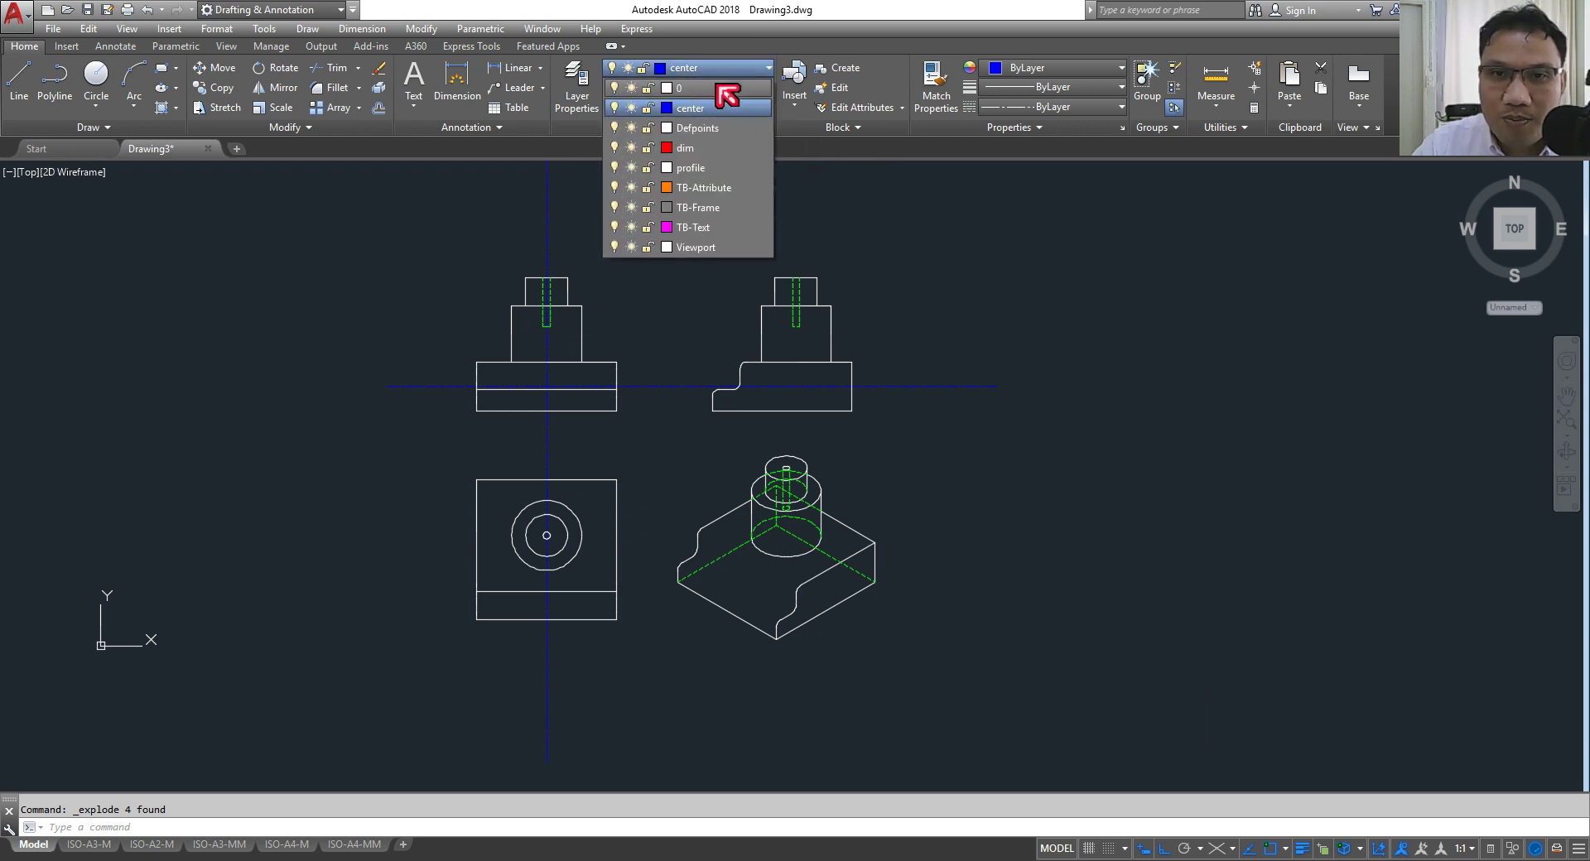
left_click(717, 87)
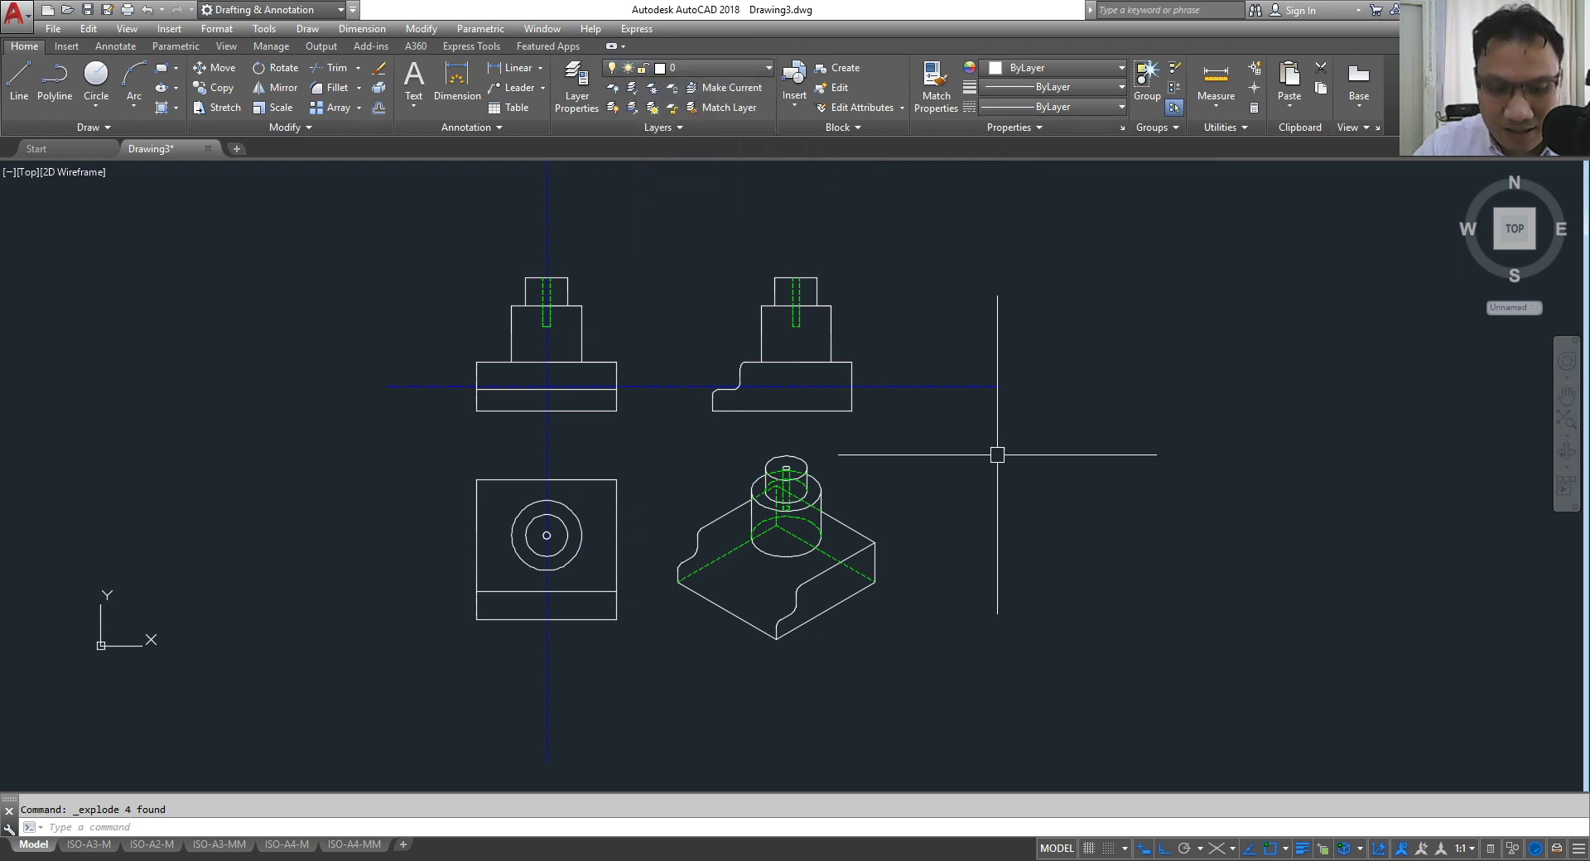
left_click(577, 91)
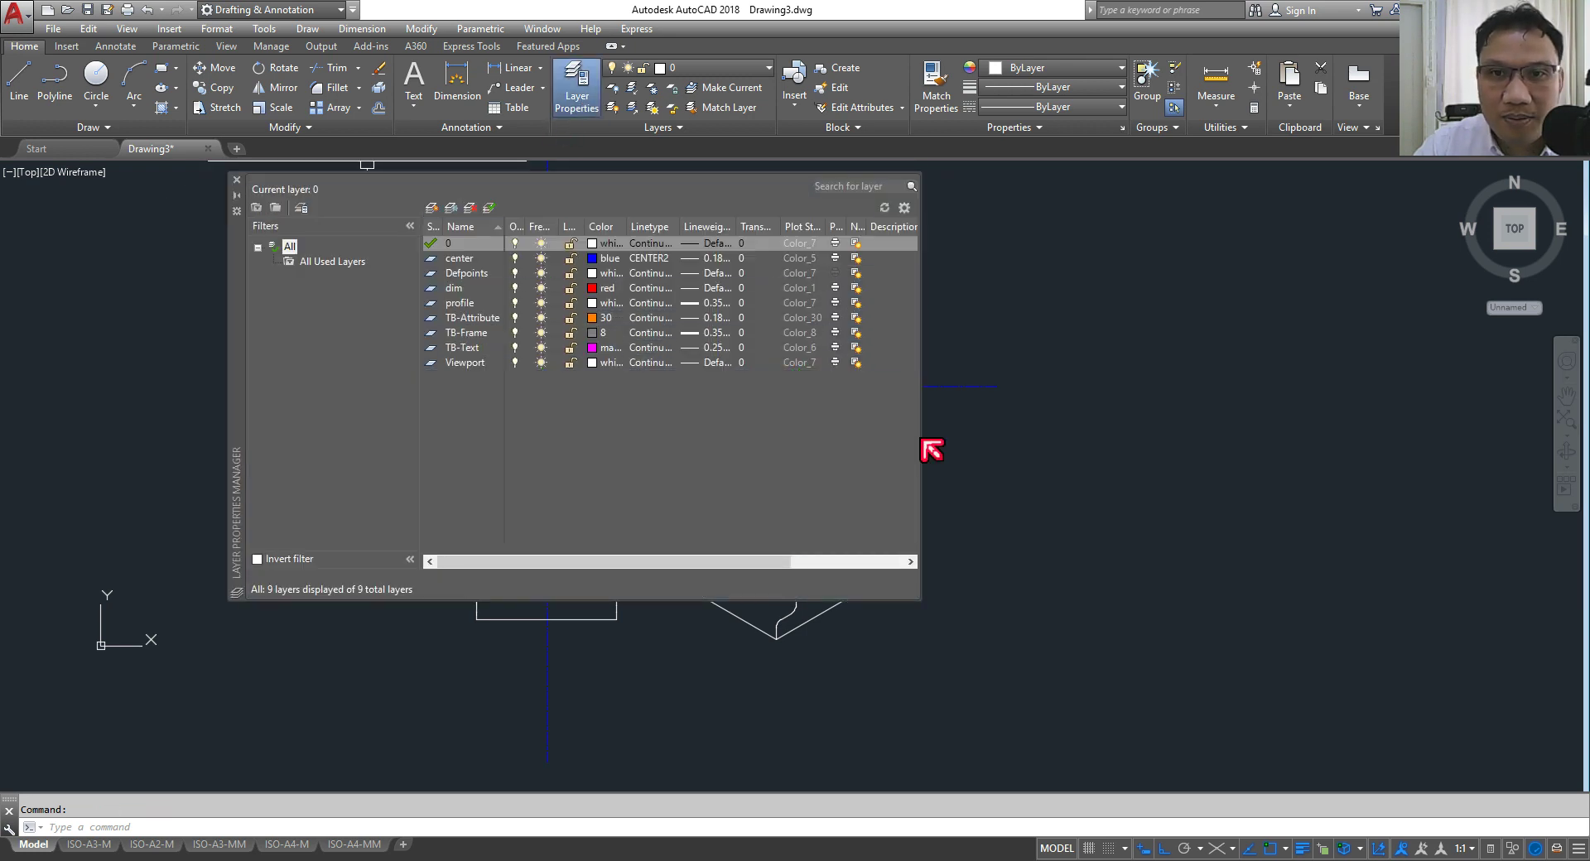
left_click(665, 258)
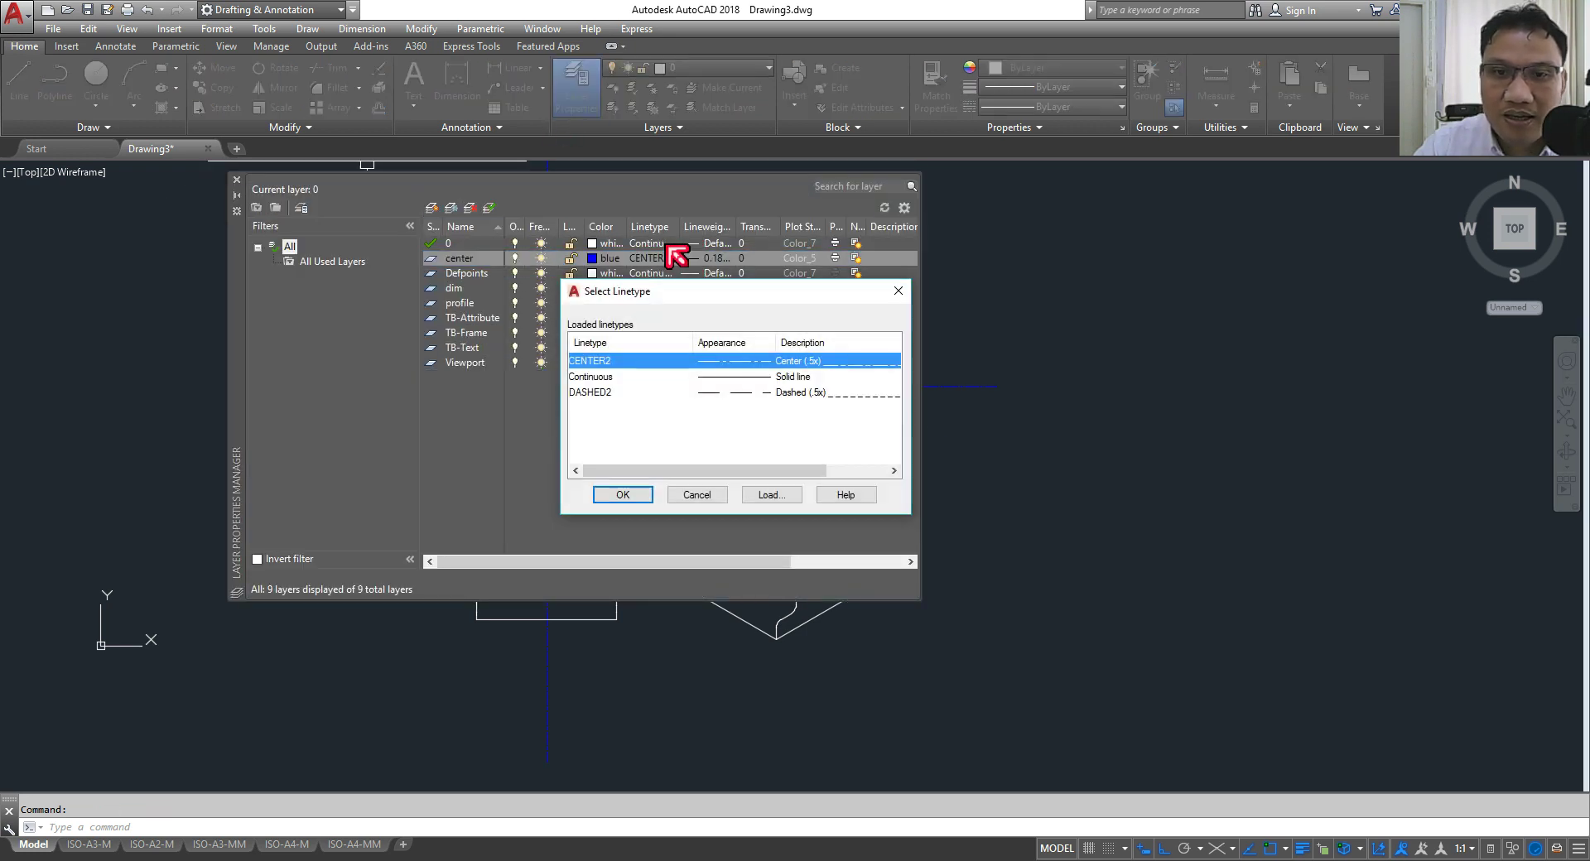
left_click(899, 290)
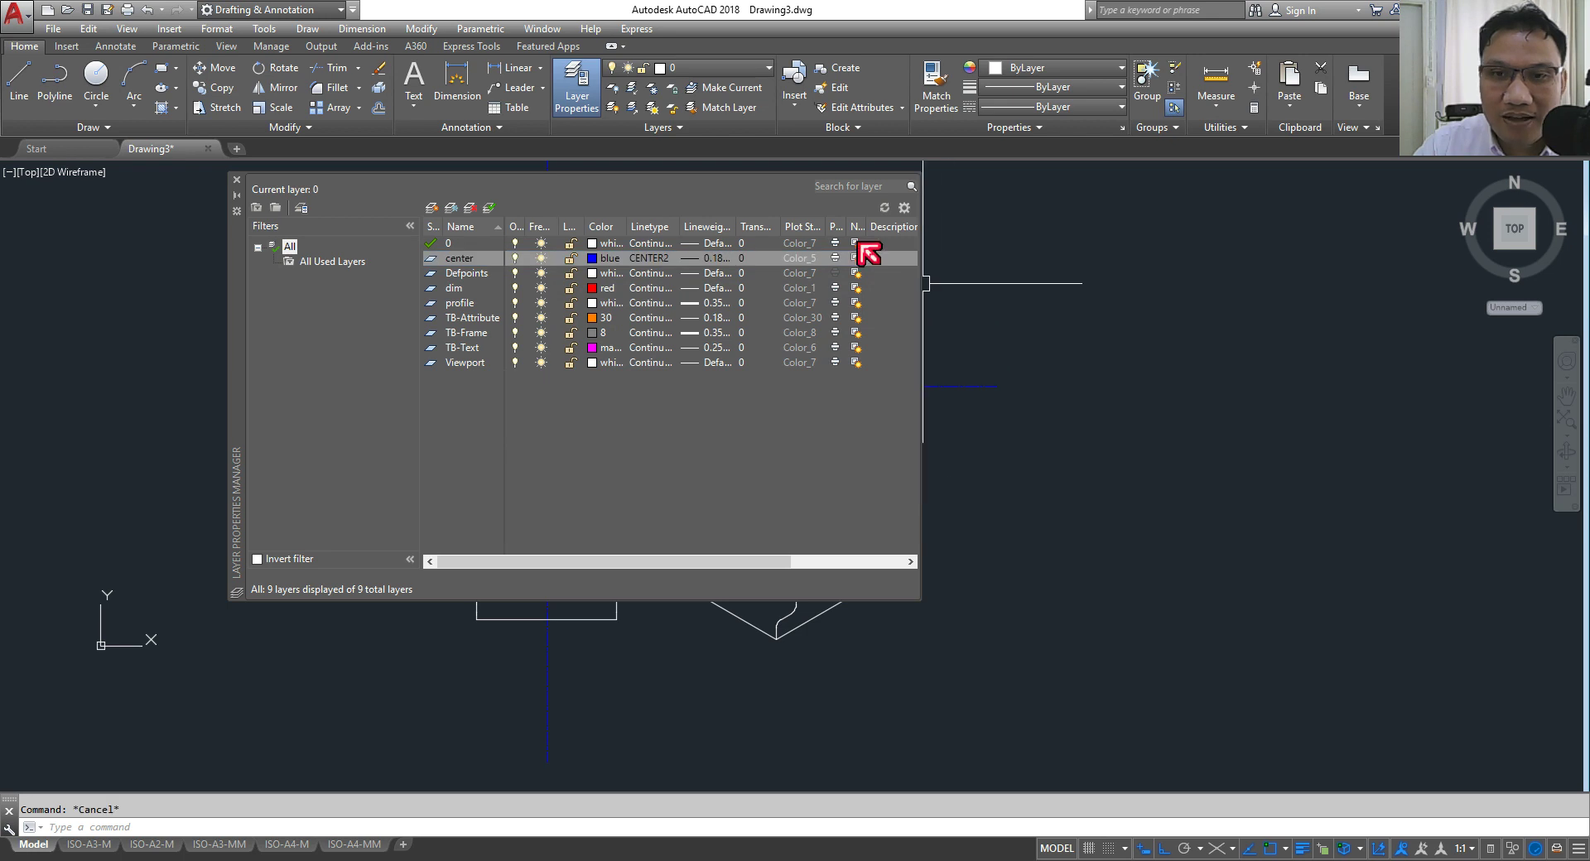
left_click(237, 179)
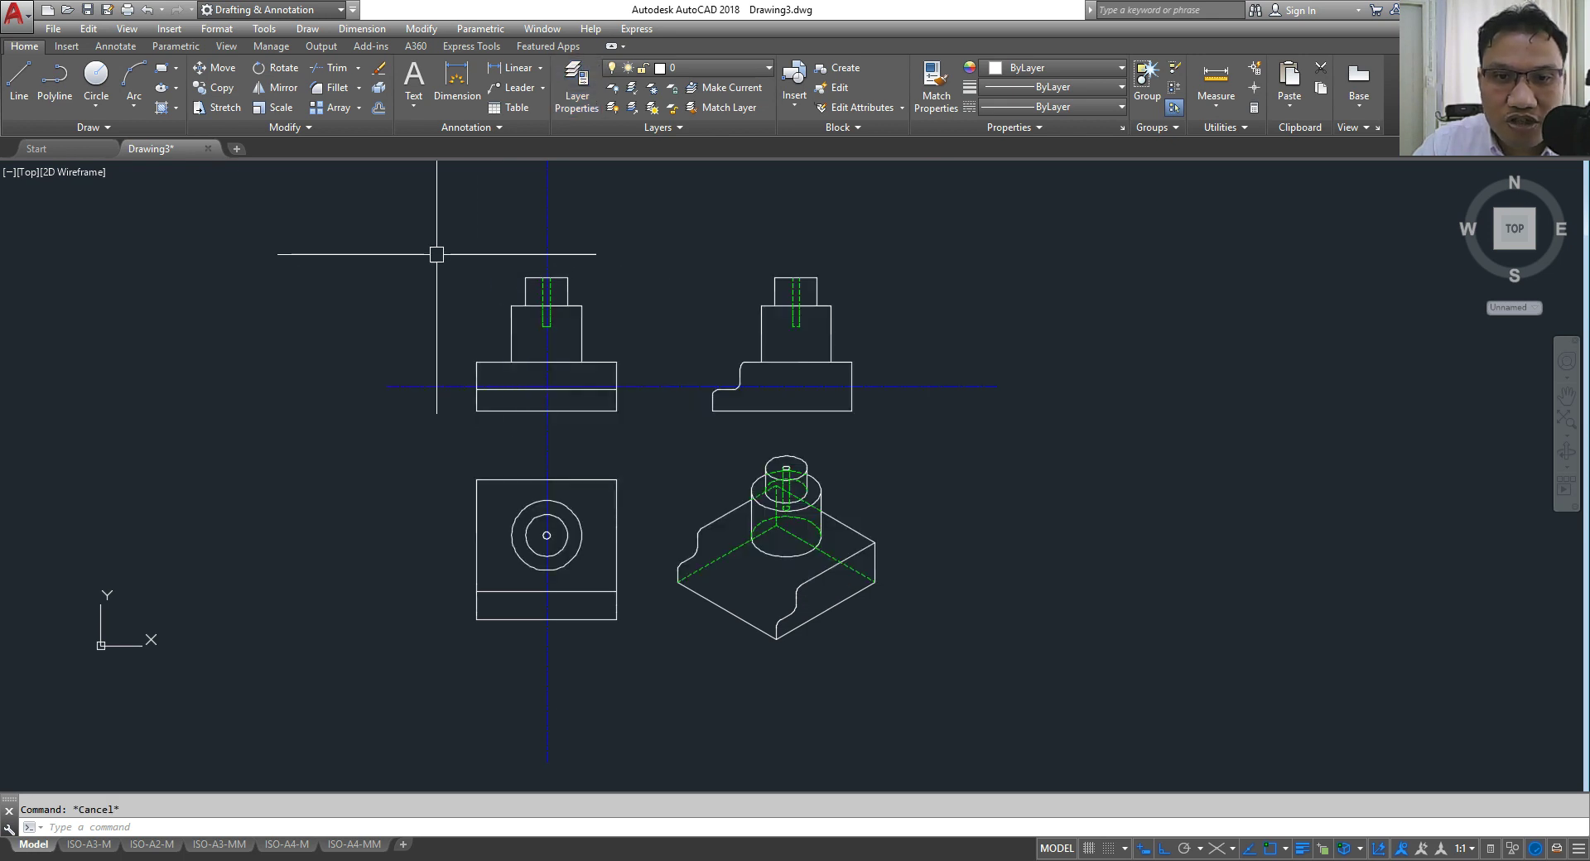
left_click(419, 218)
left_click(1029, 660)
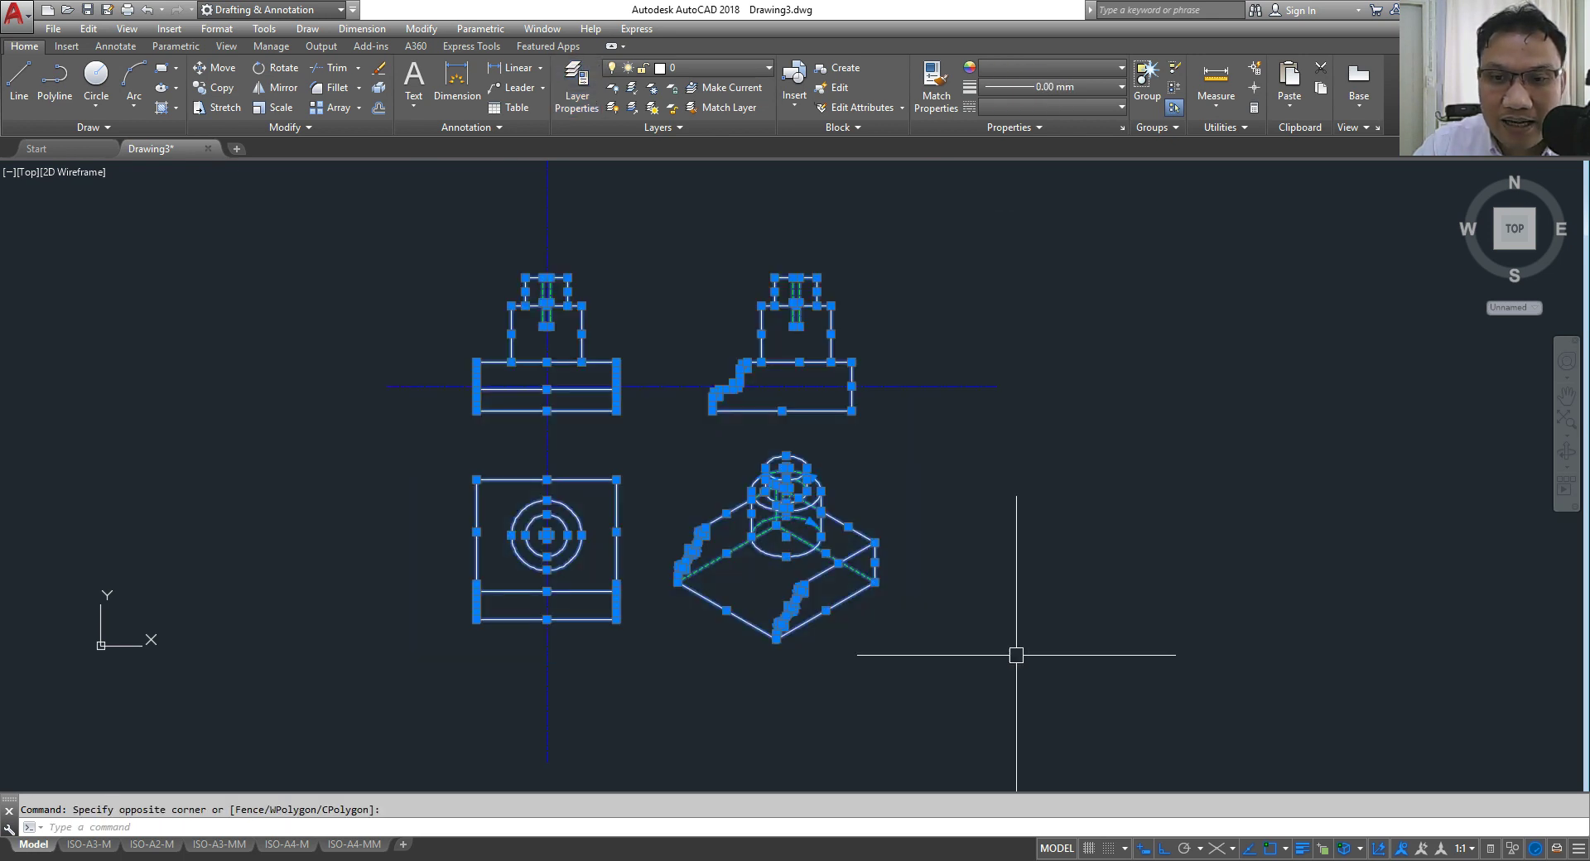
left_click(1101, 70)
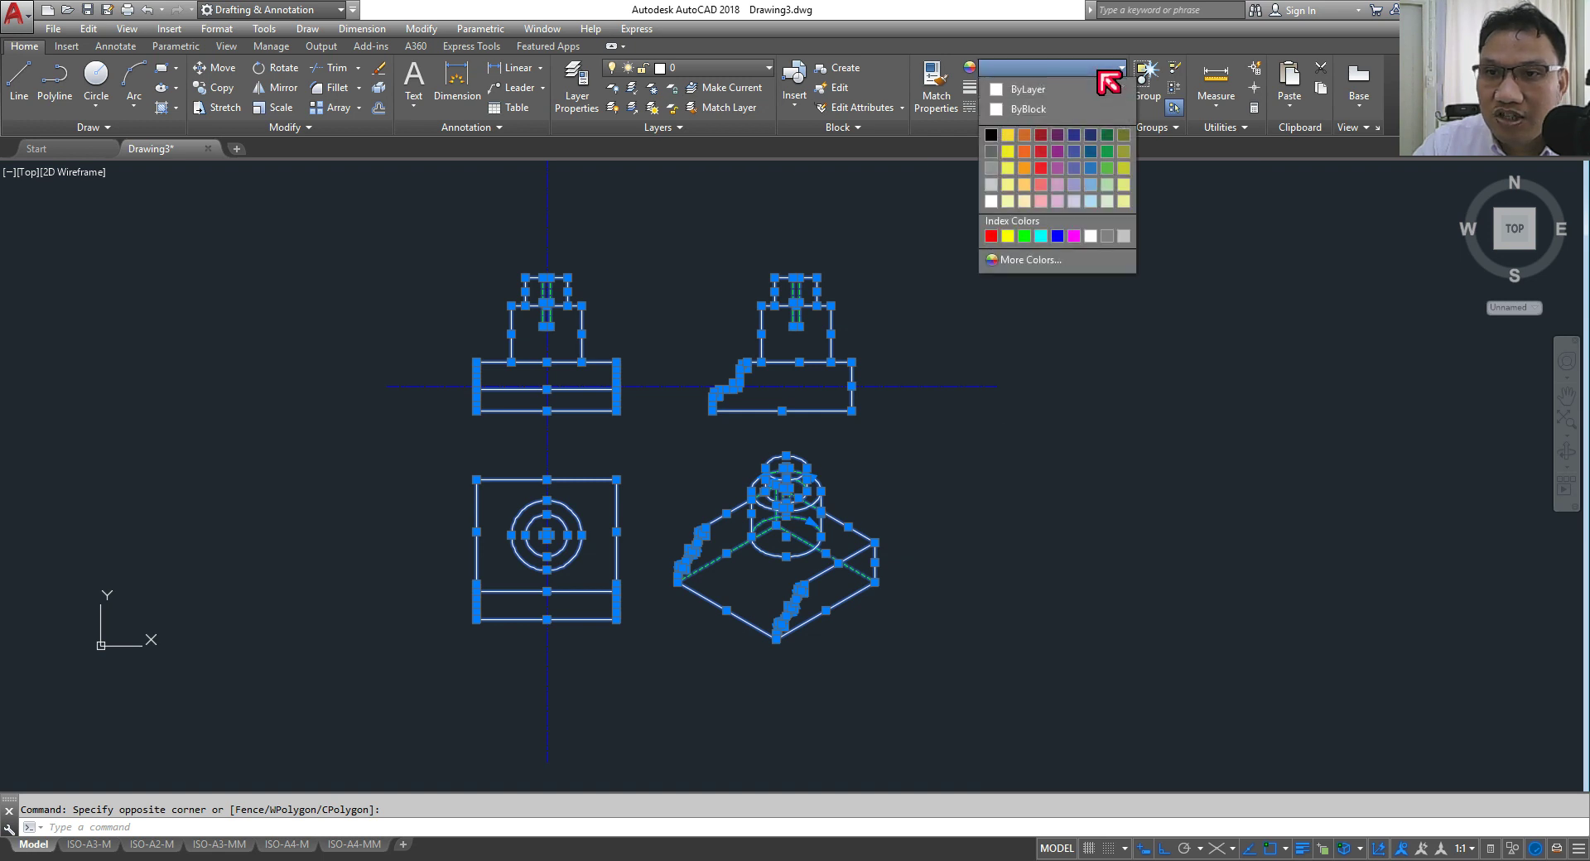
key("Escape")
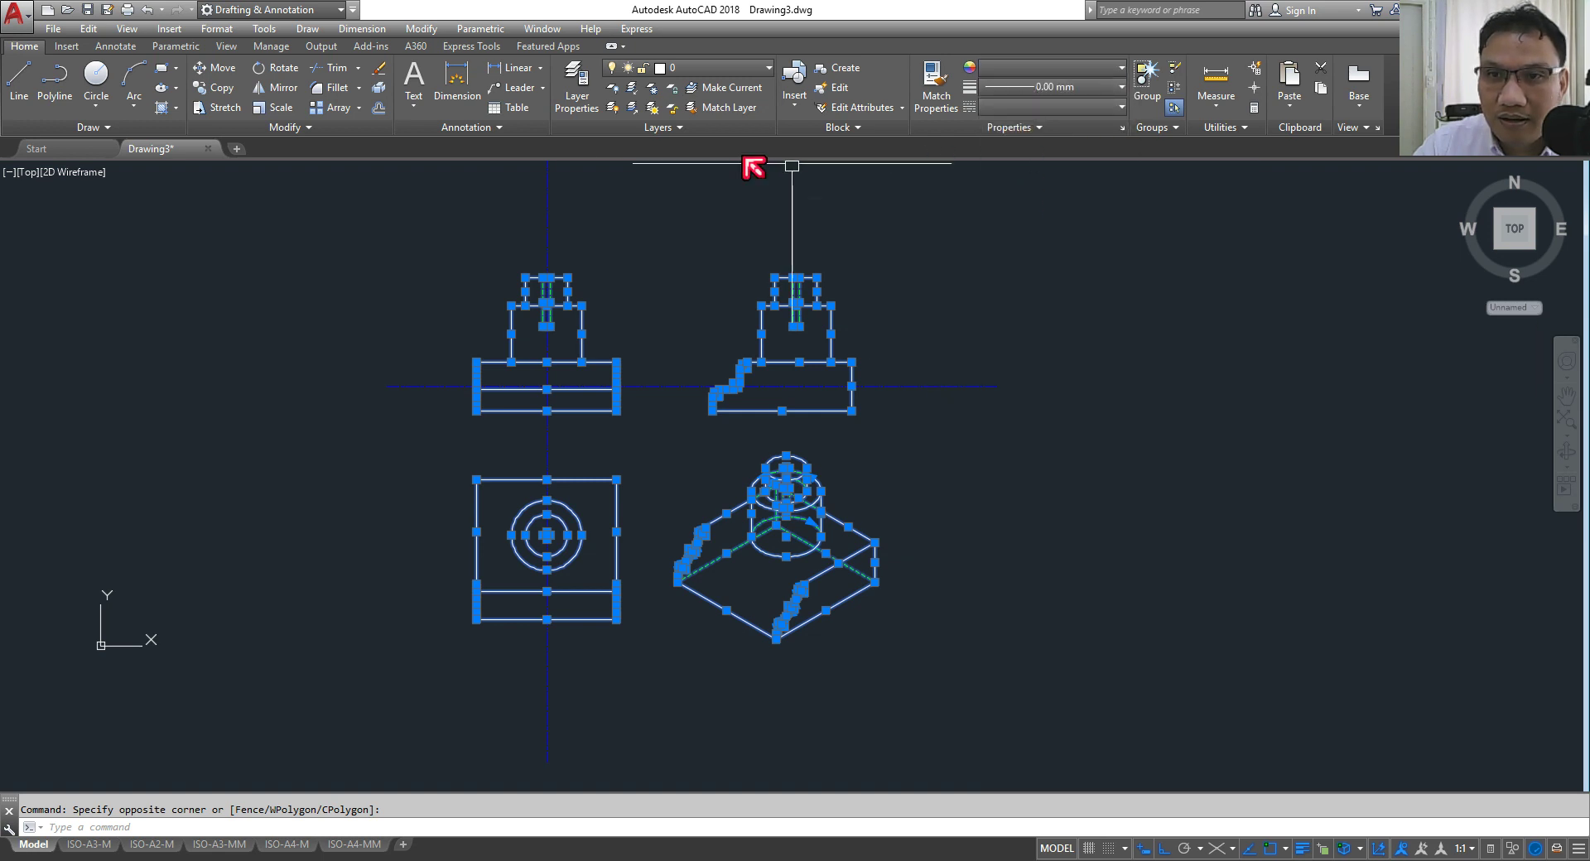
left_click(717, 73)
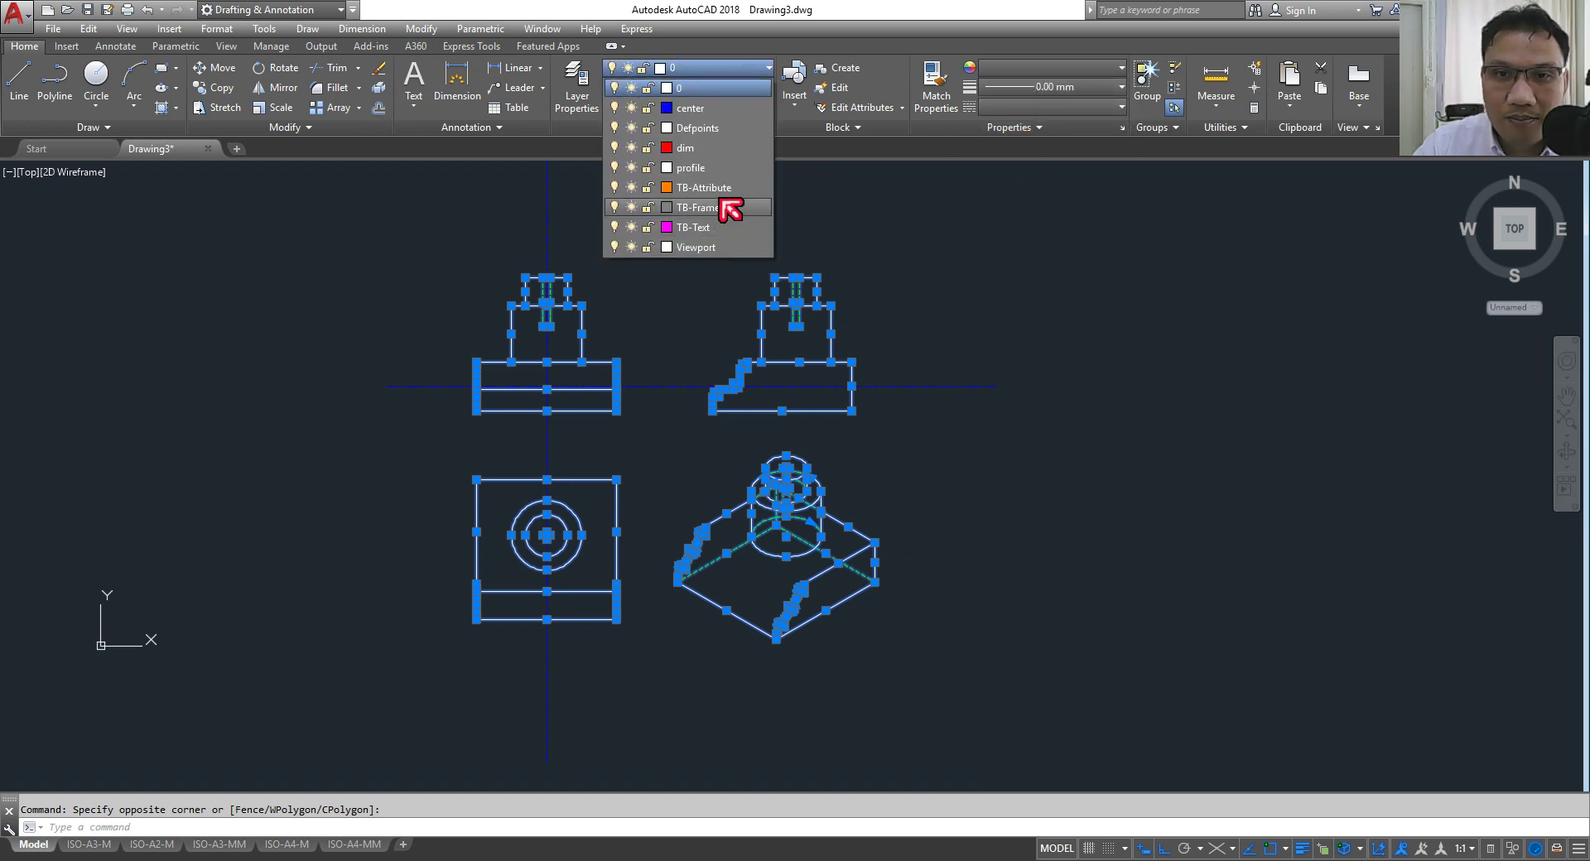
left_click(727, 224)
key("Escape")
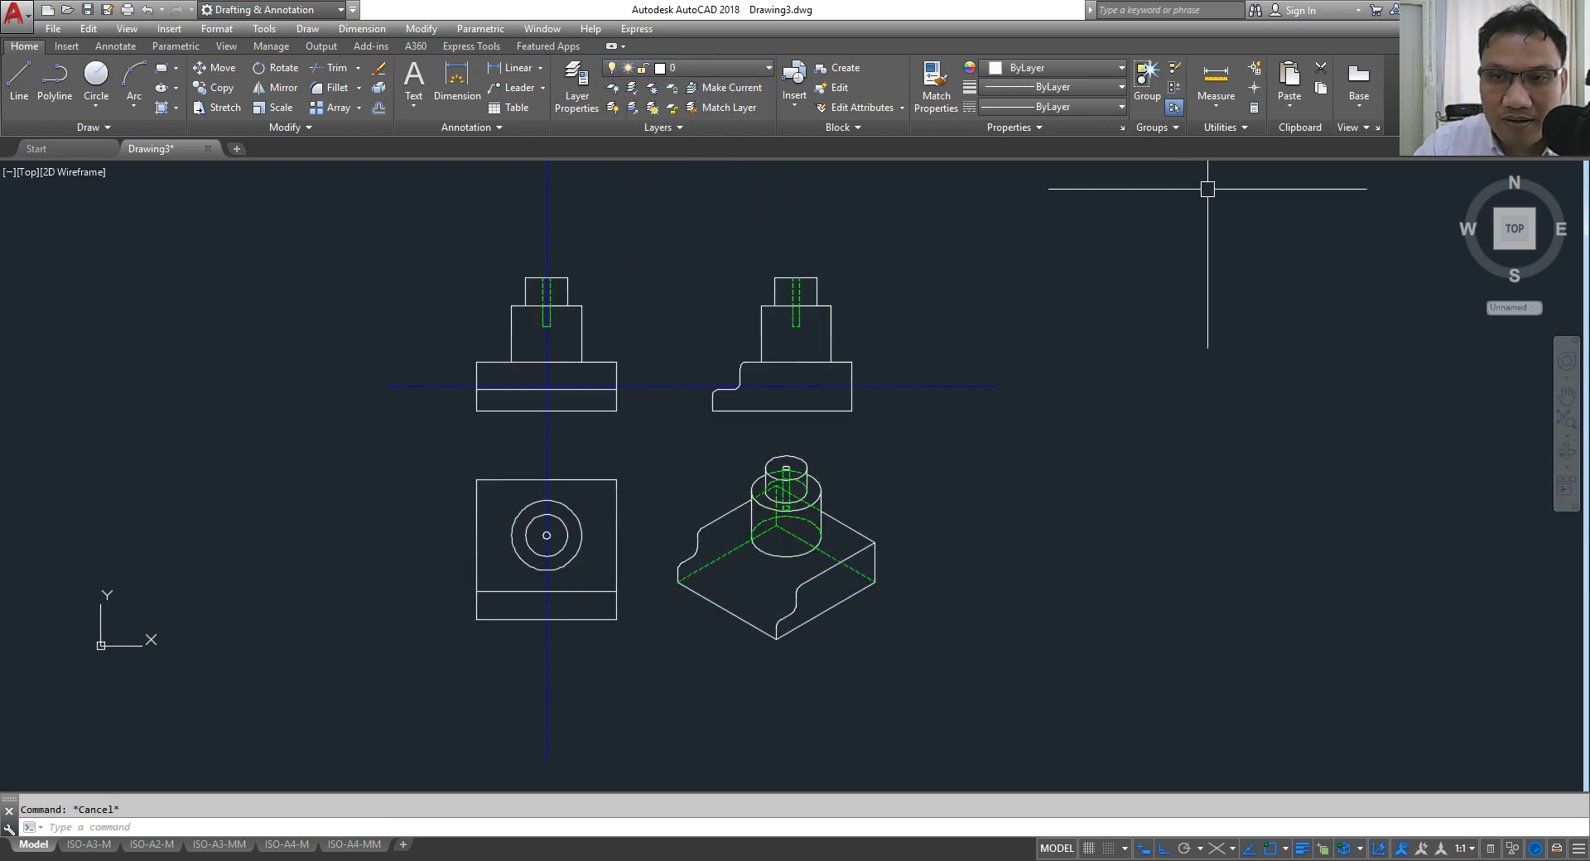
left_click(601, 365)
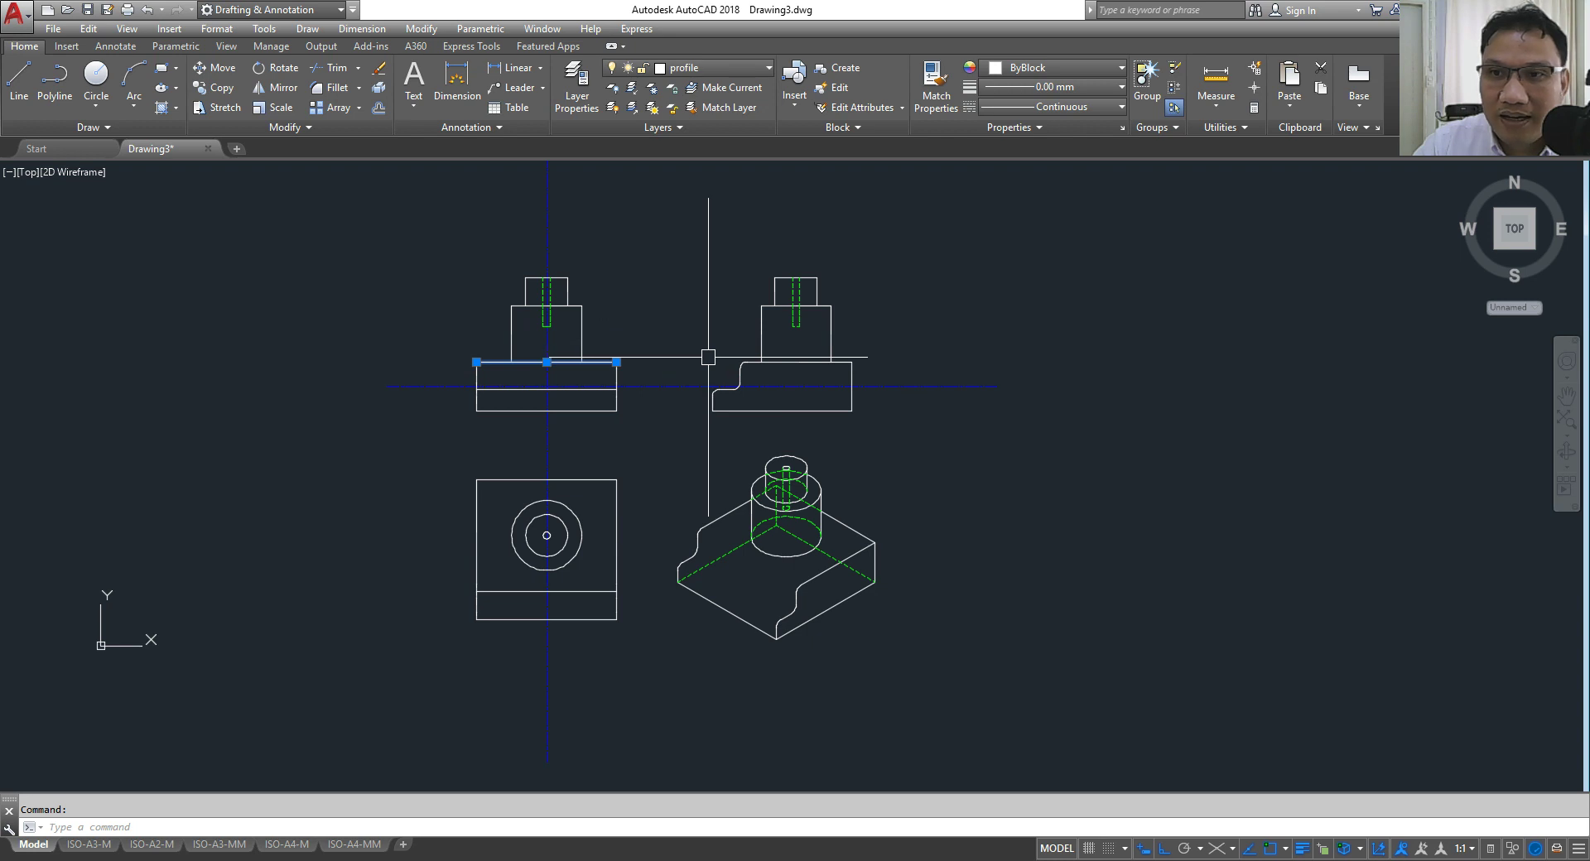
key("Escape")
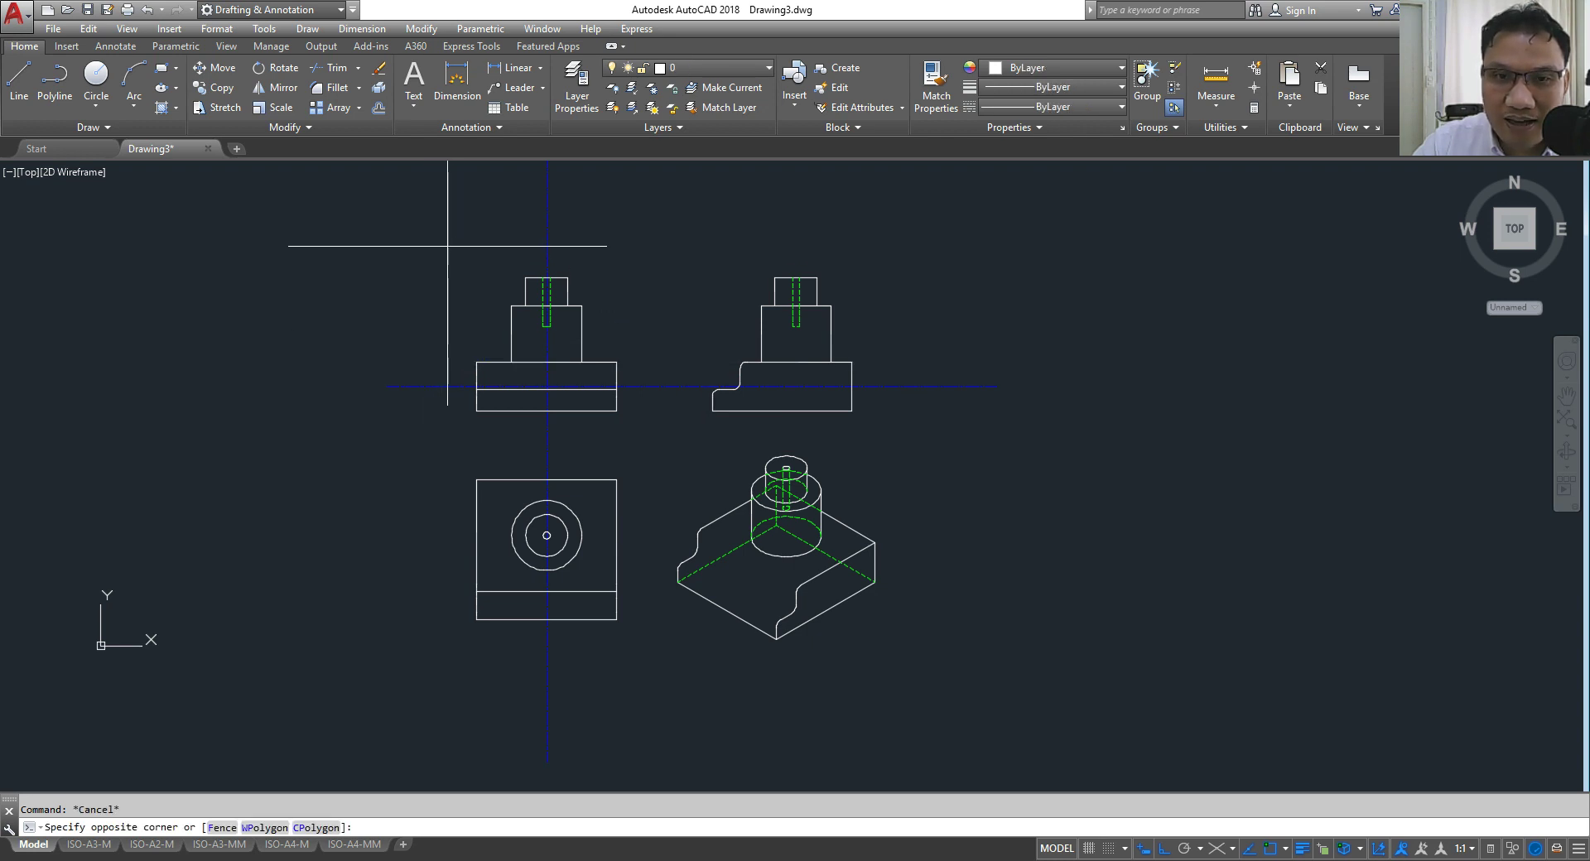
left_click(489, 356)
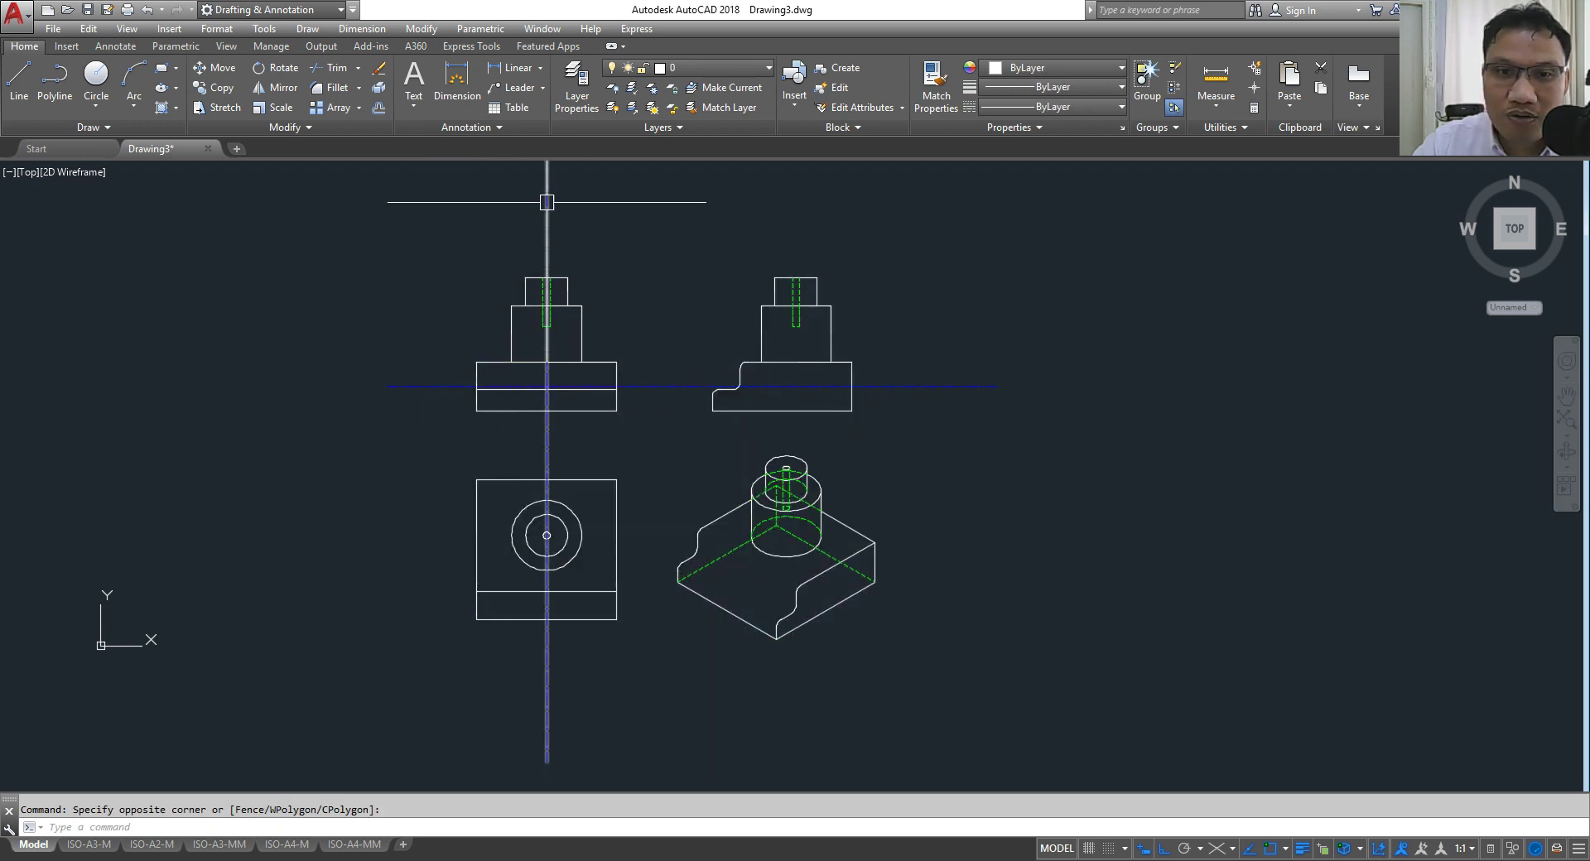
left_click(546, 202)
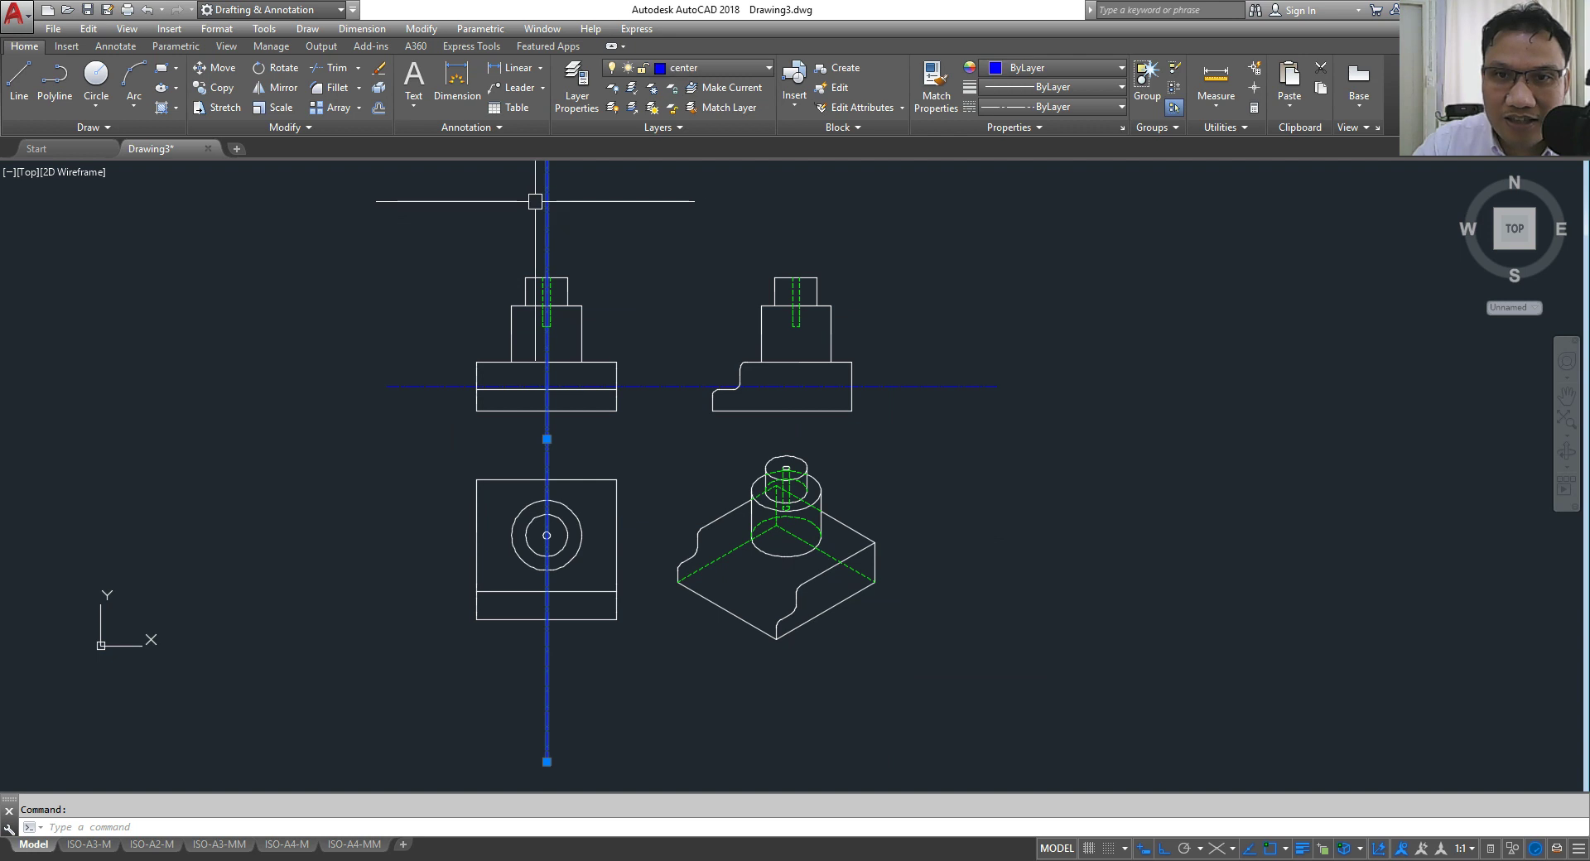
left_click(727, 68)
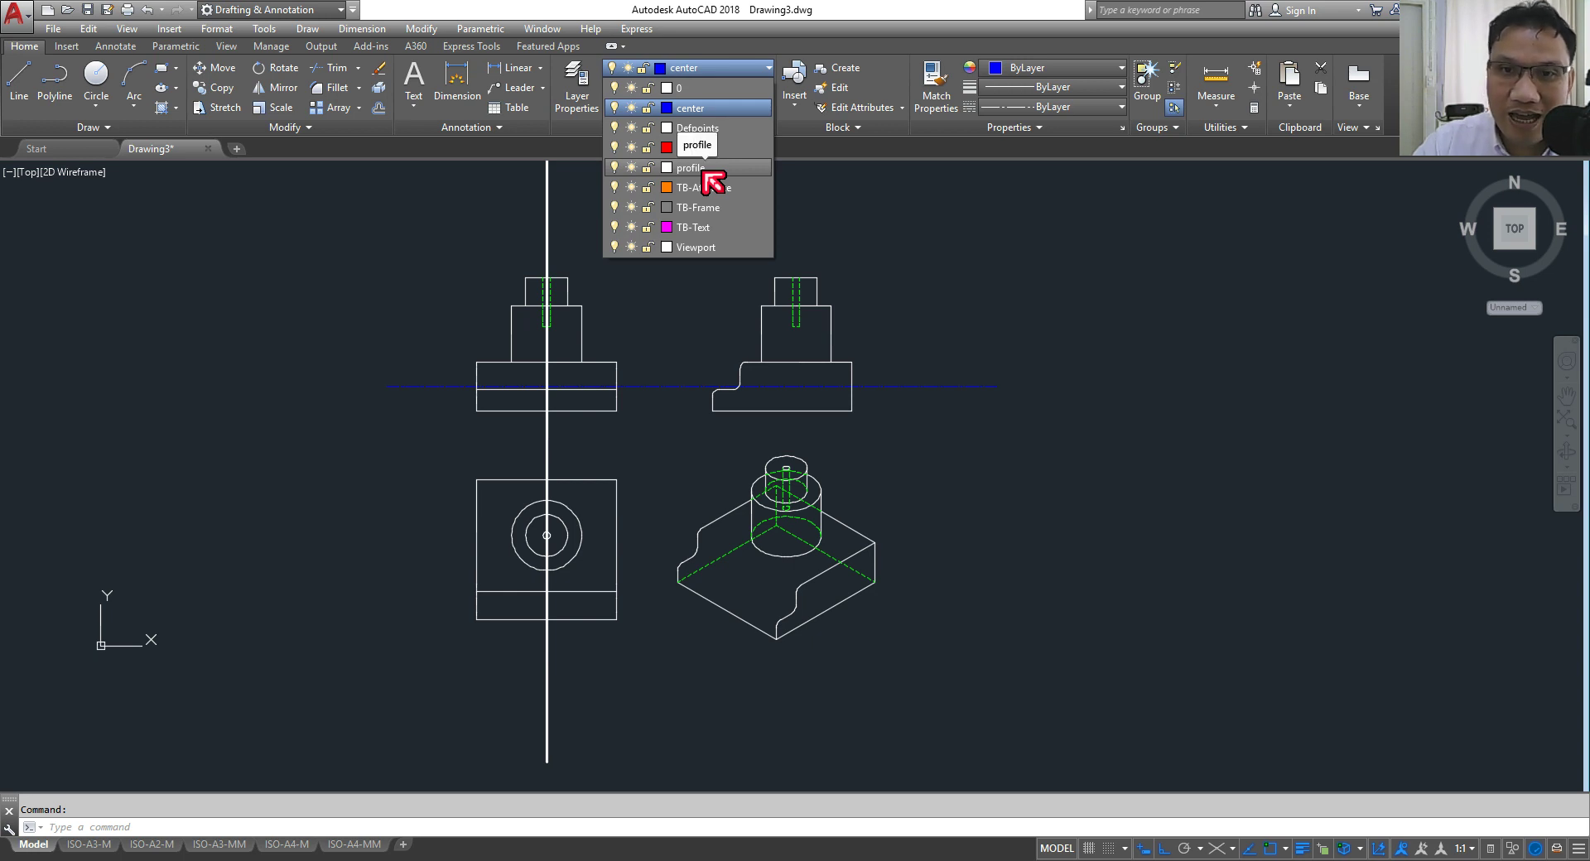
key("Escape")
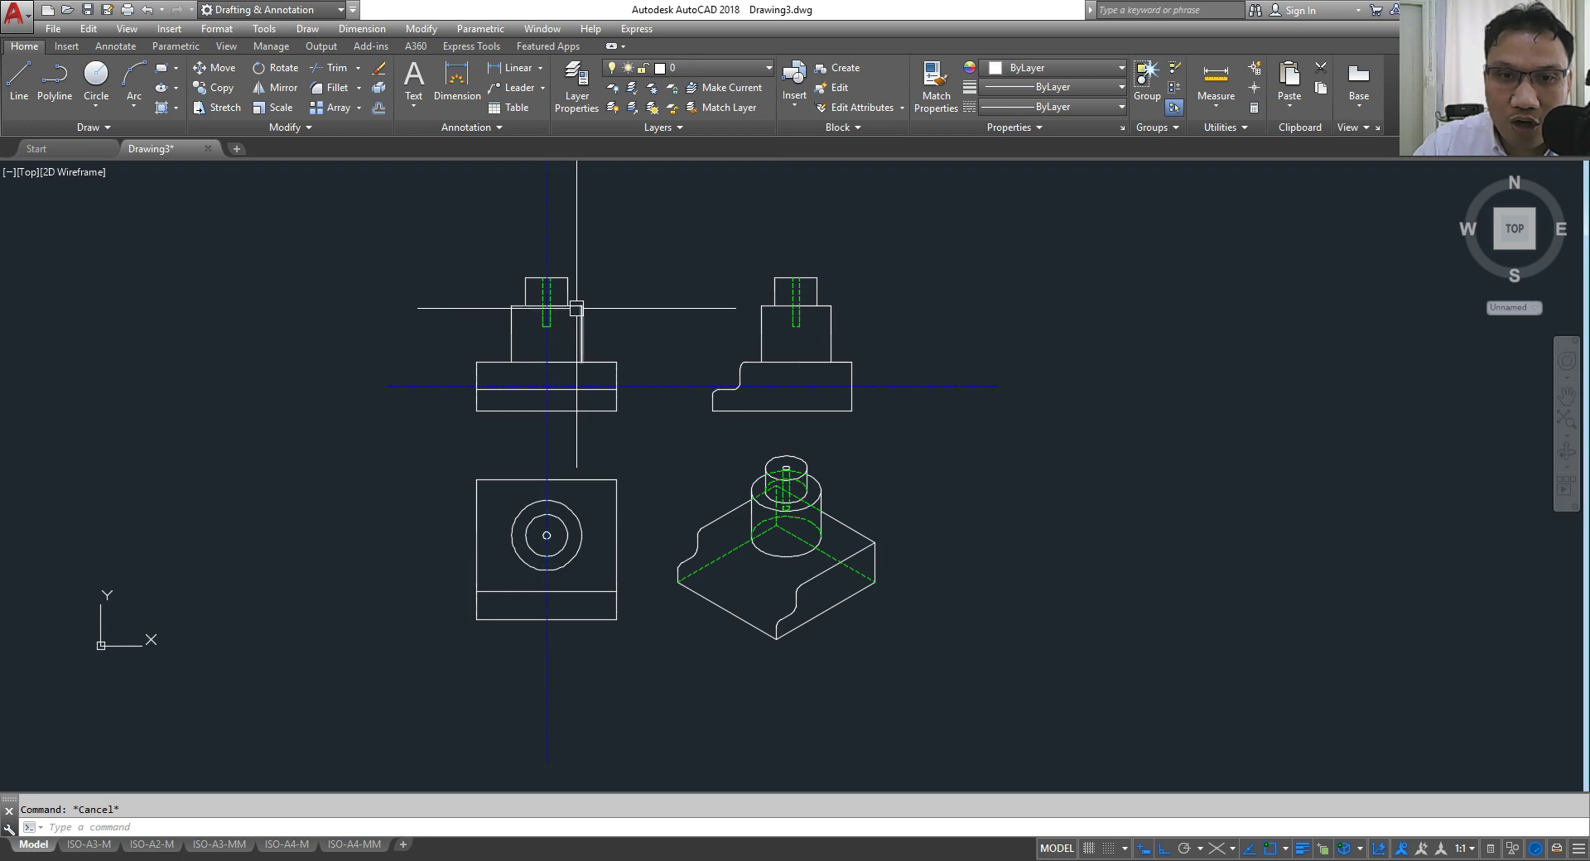
left_click(581, 331)
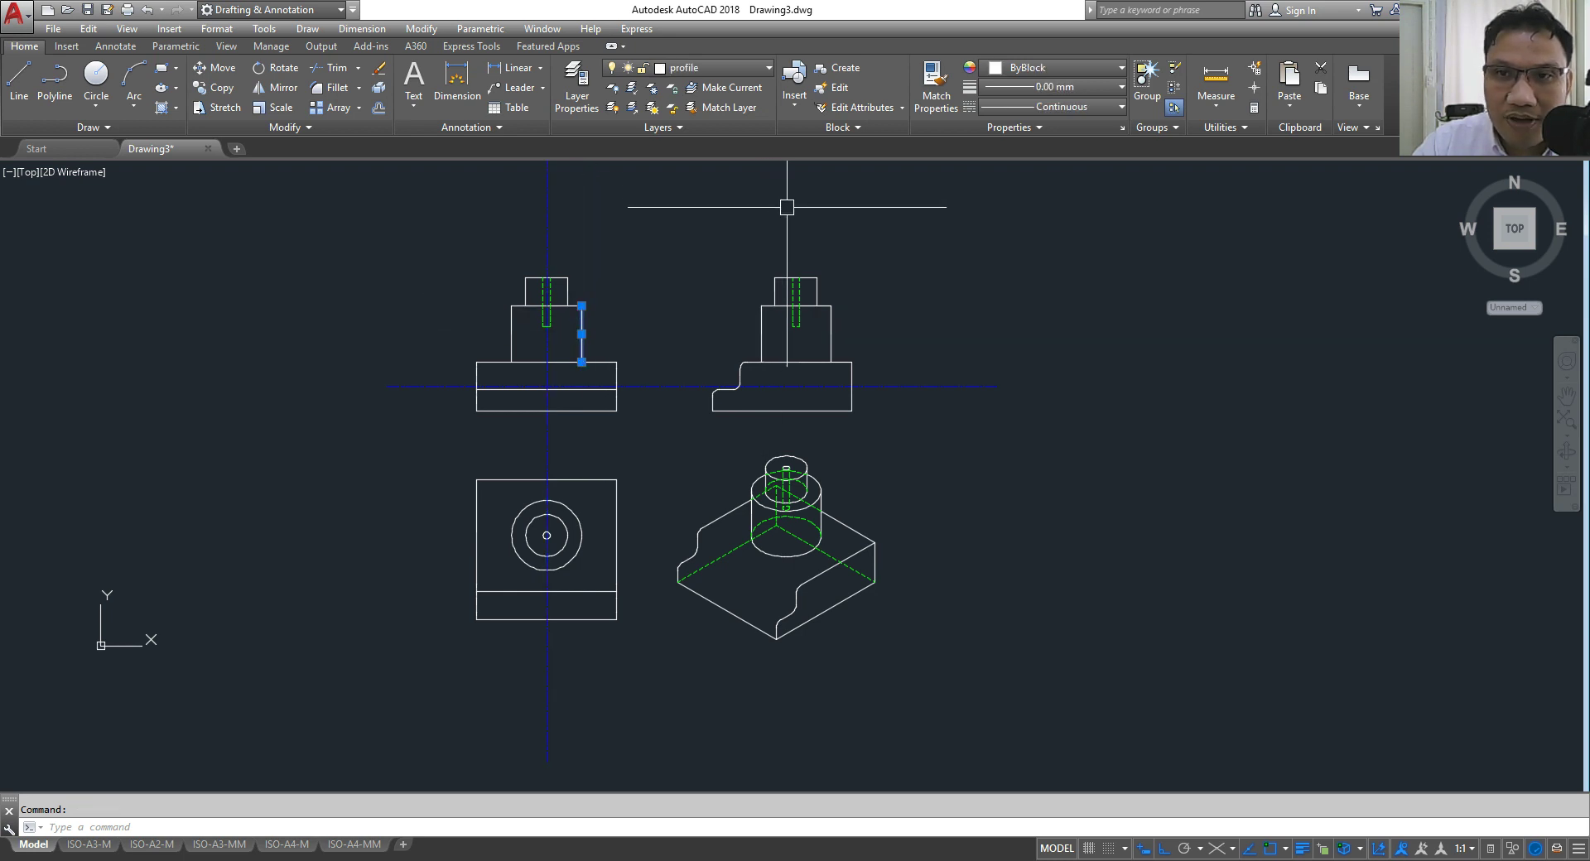
left_click(760, 71)
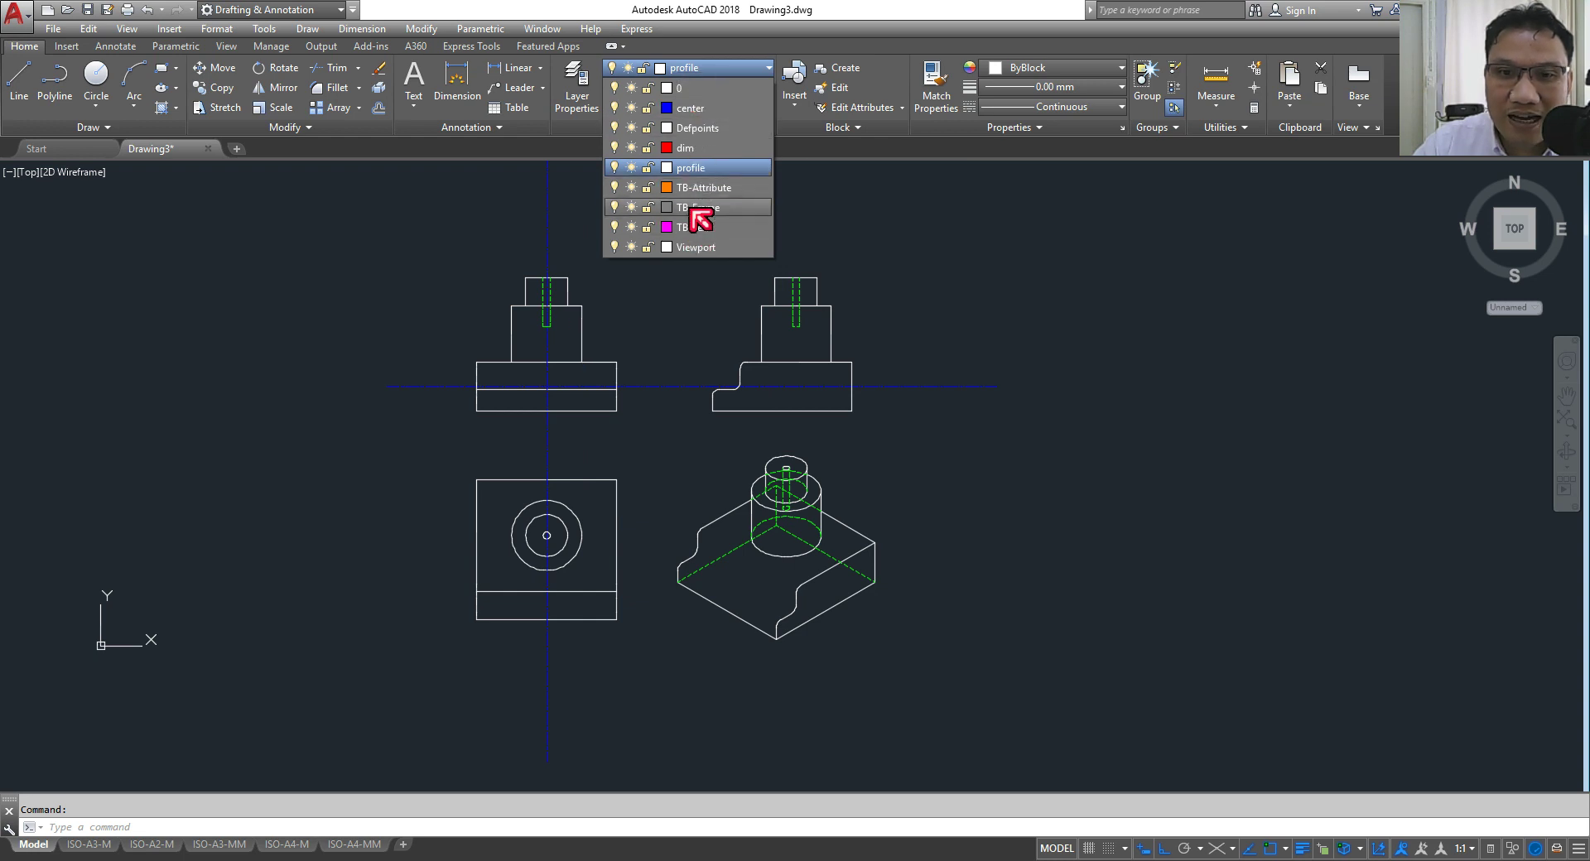
left_click(664, 313)
key("Escape")
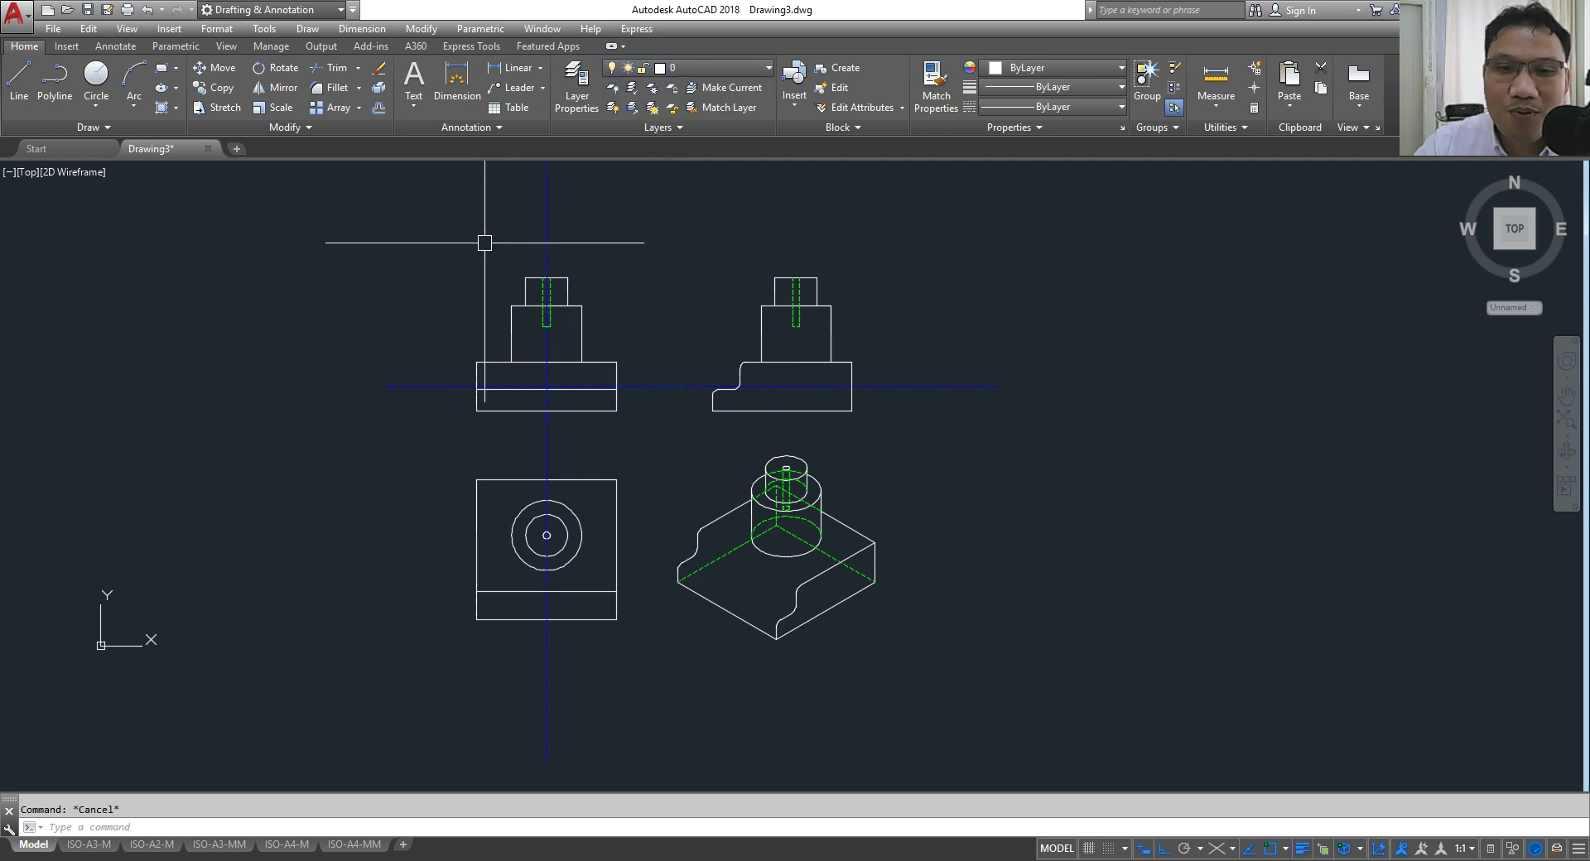
left_click(451, 248)
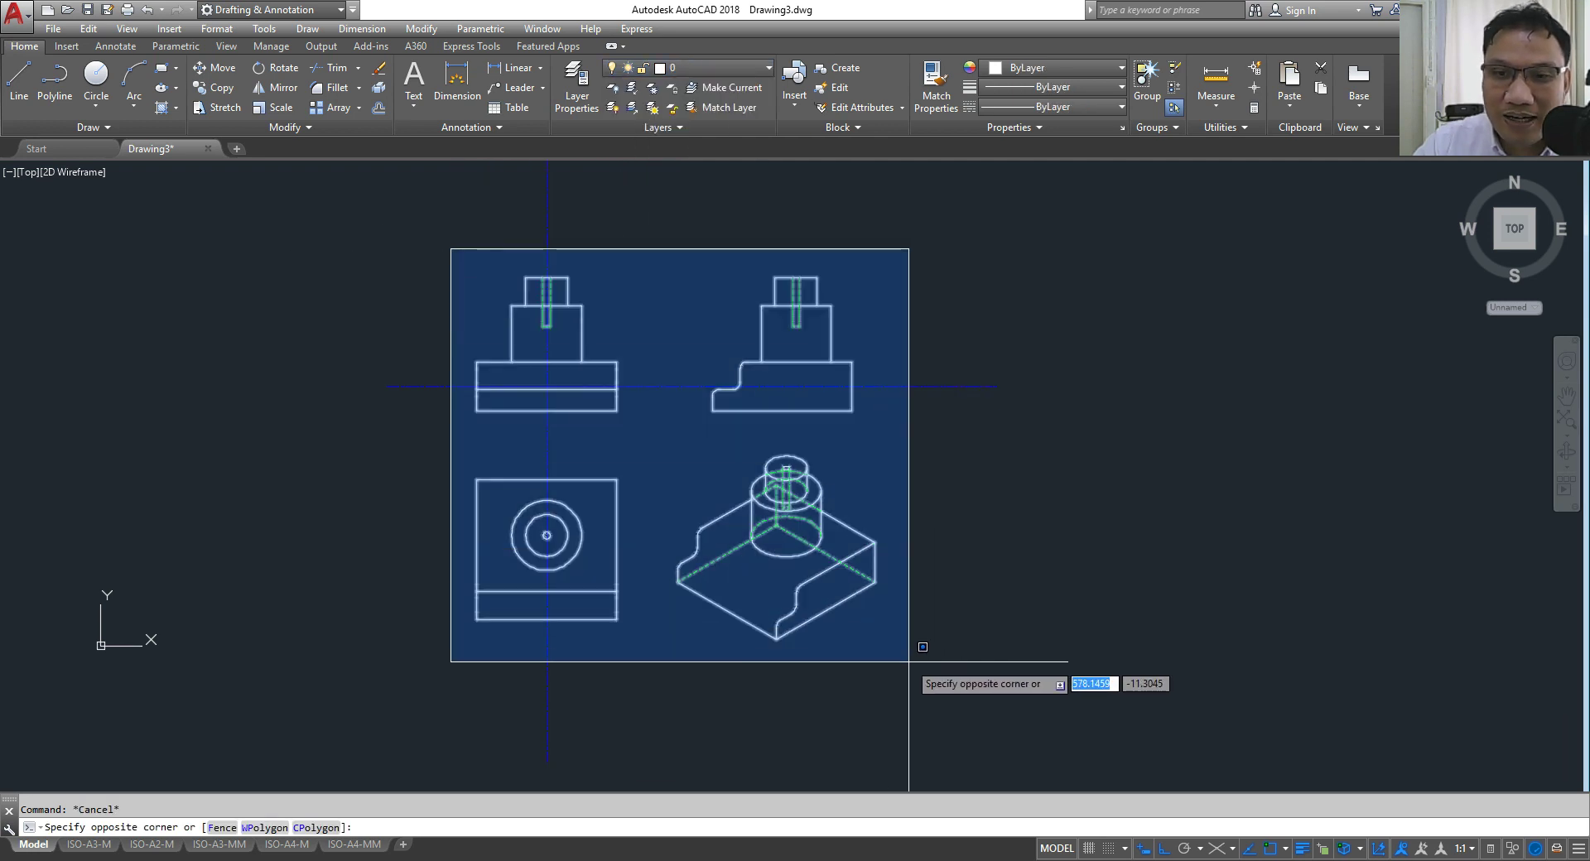
Step: Window-select all four views and set their lineweight to 0.35 mm
left_click(908, 661)
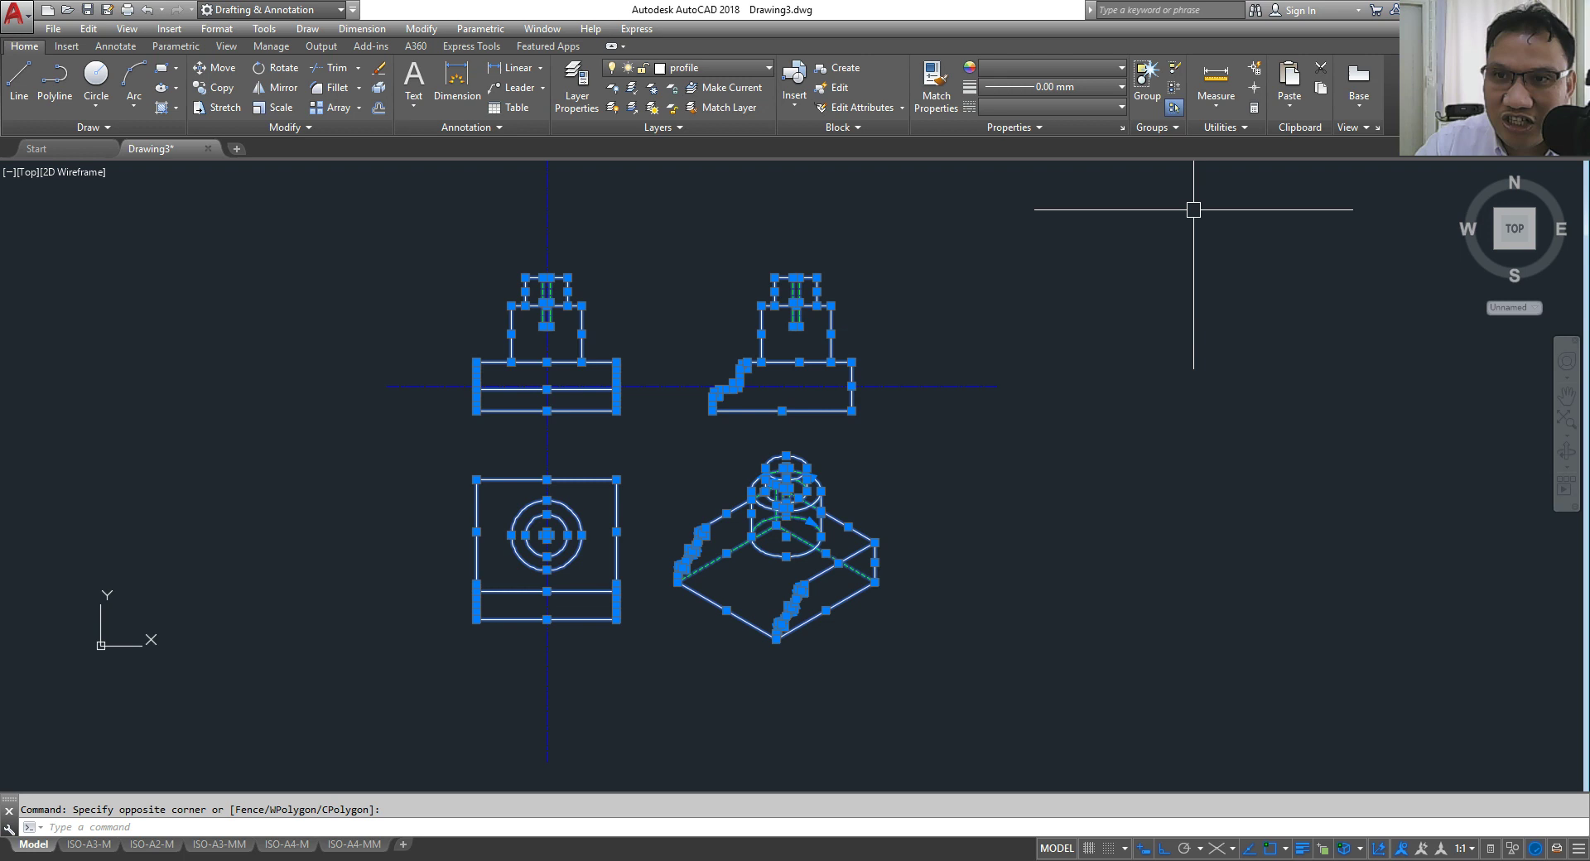
left_click(1117, 86)
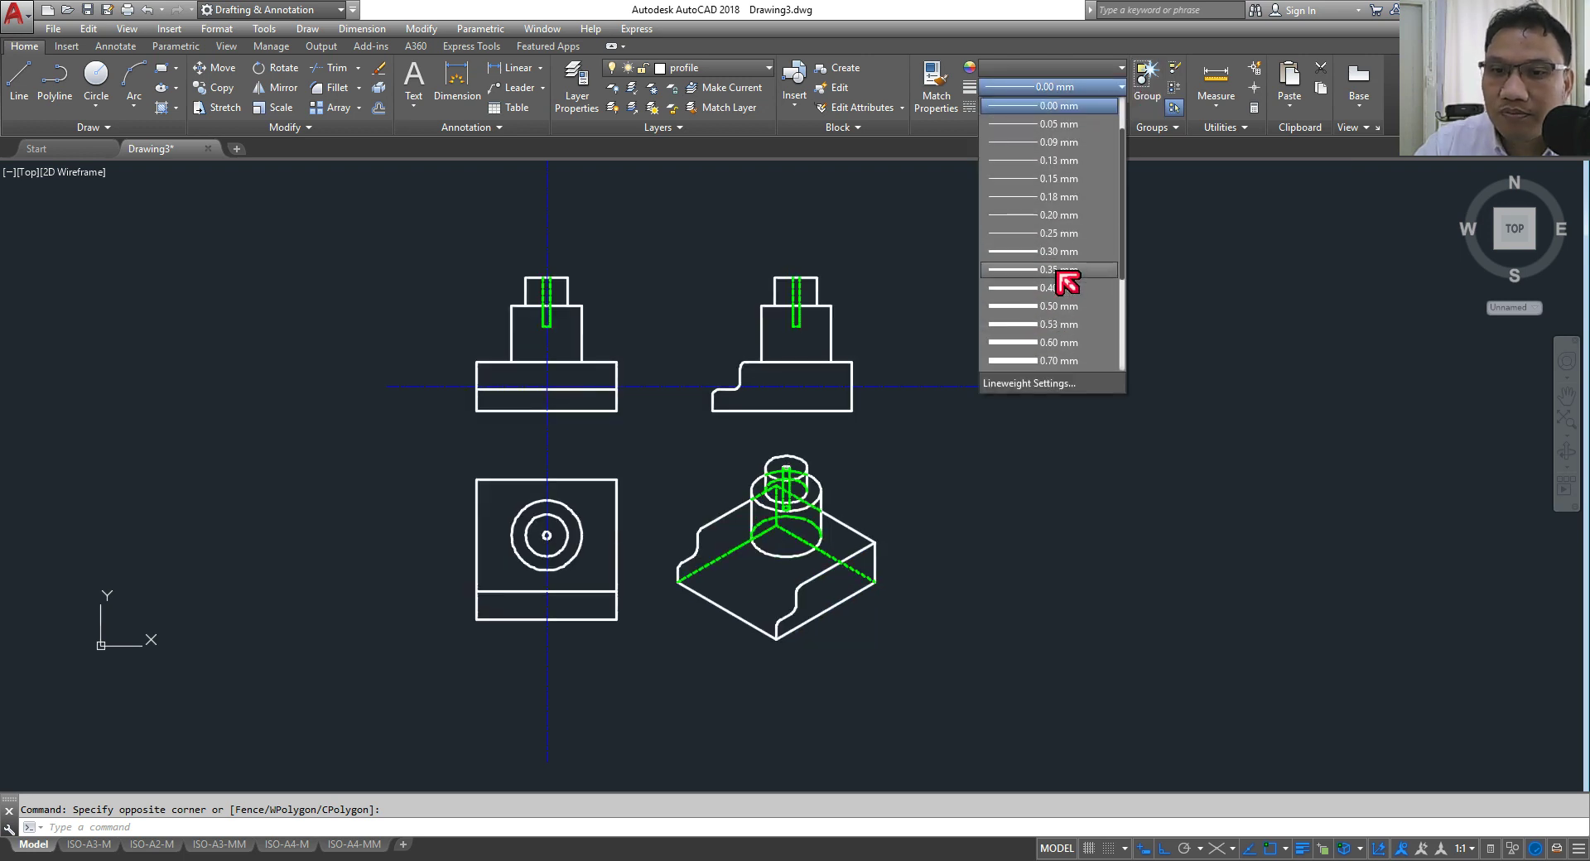
left_click(1060, 272)
key("Escape")
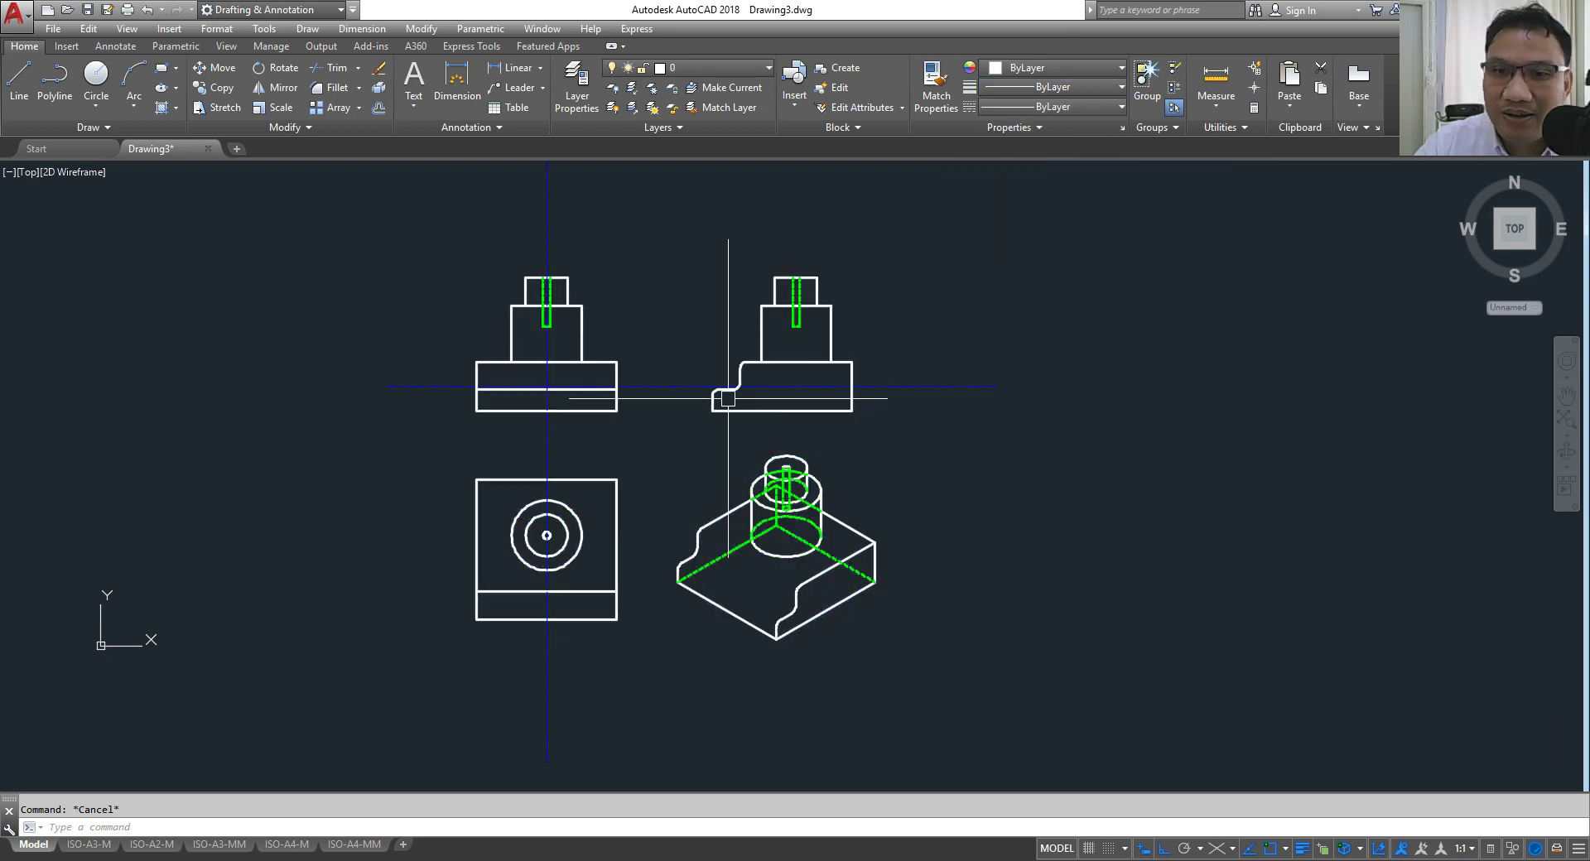
Step: Check the colour list, then zoom and pan until the isometric view fills the screen
left_click(590, 329)
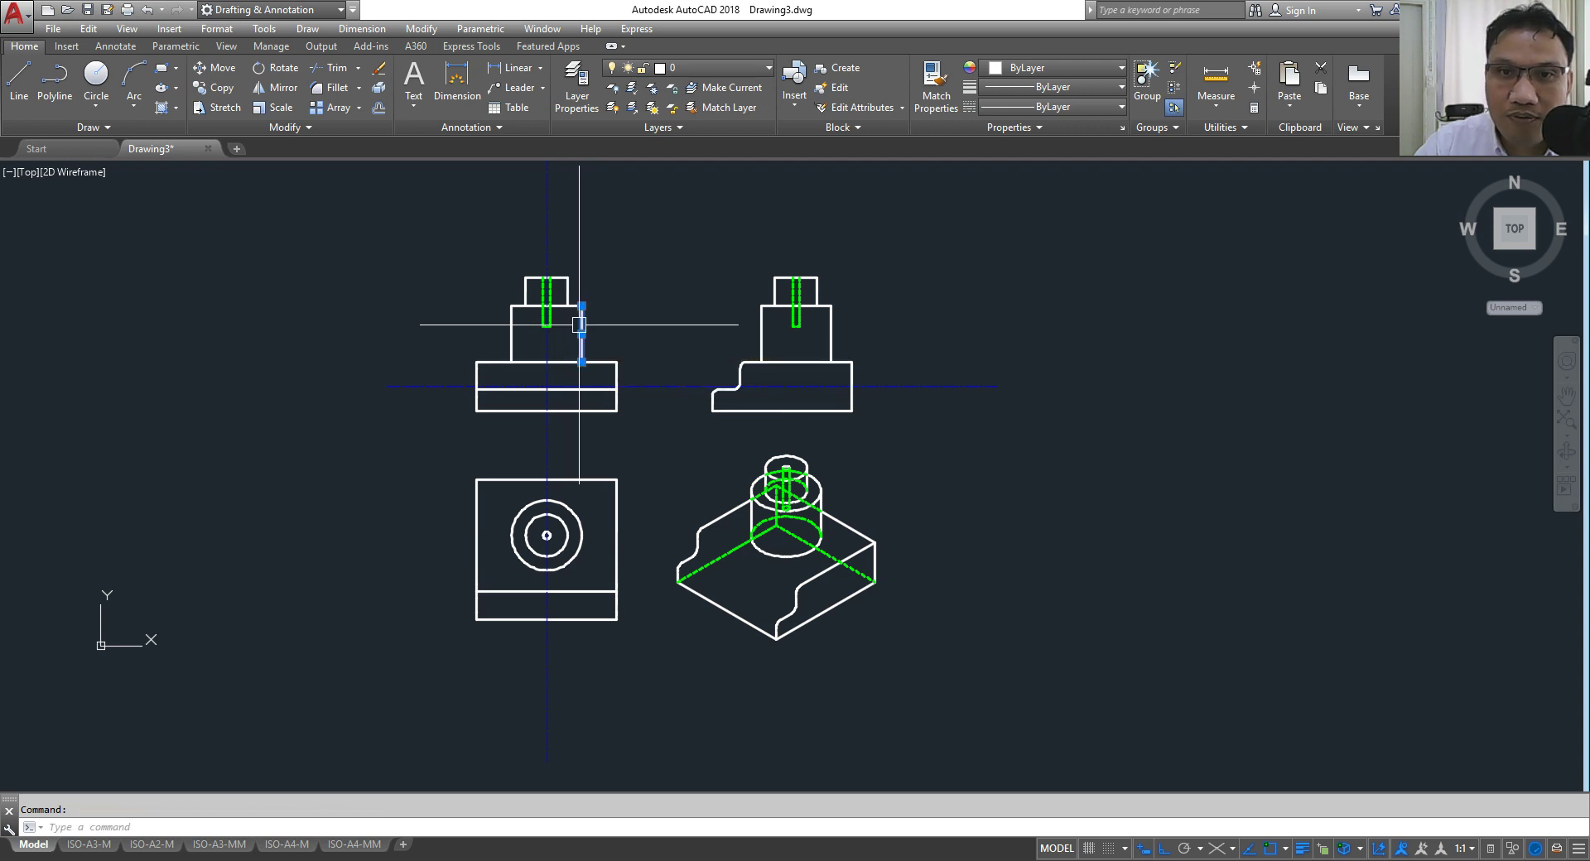
left_click(1076, 68)
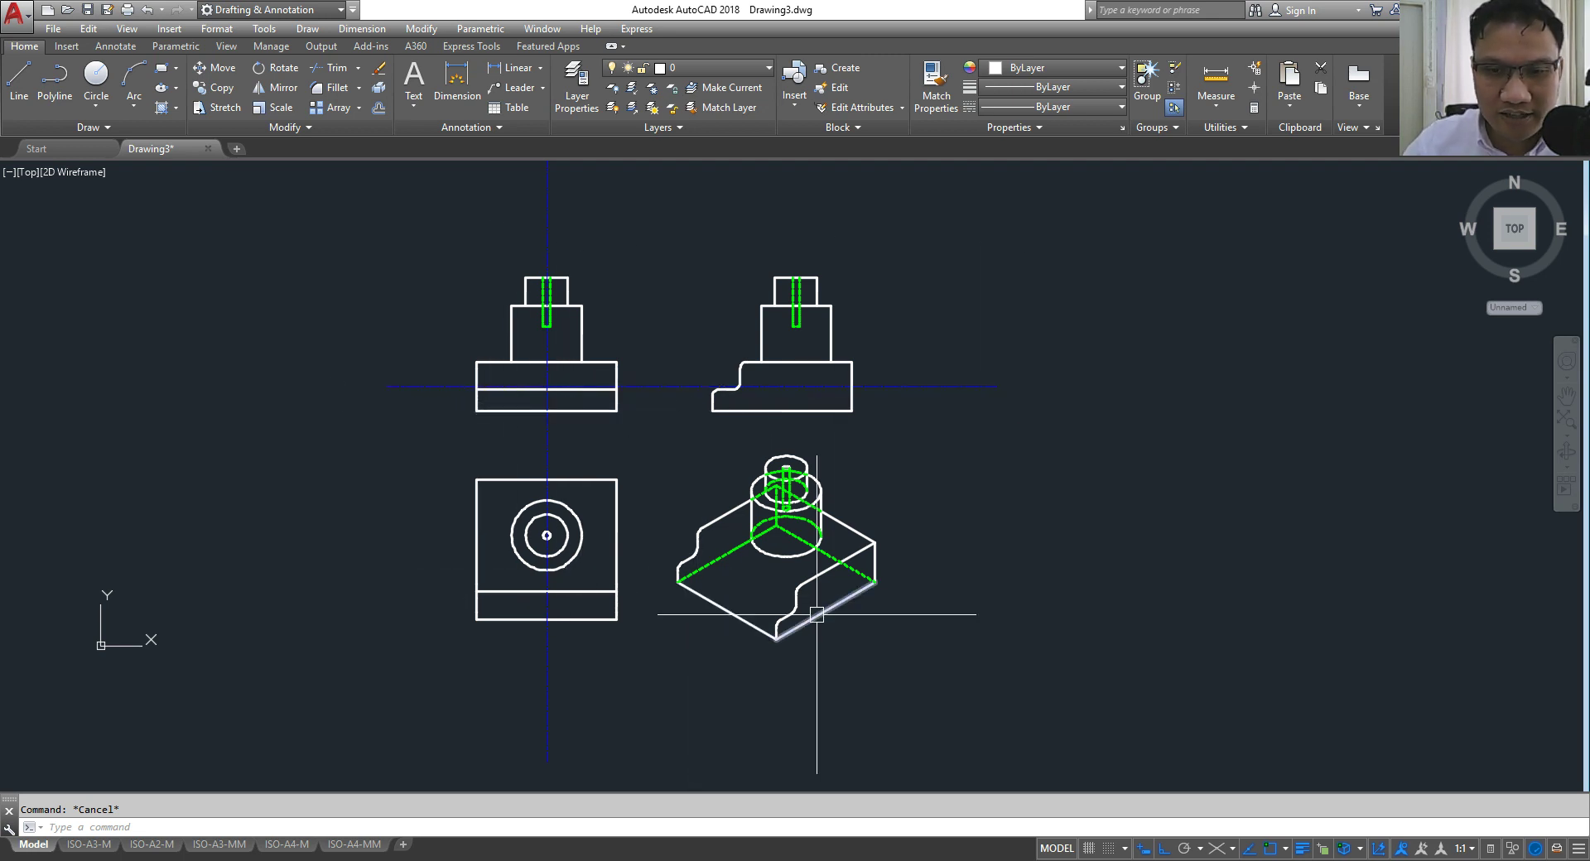
scroll(816, 614, "up", 2)
middle_click_drag(660, 579, 702, 556)
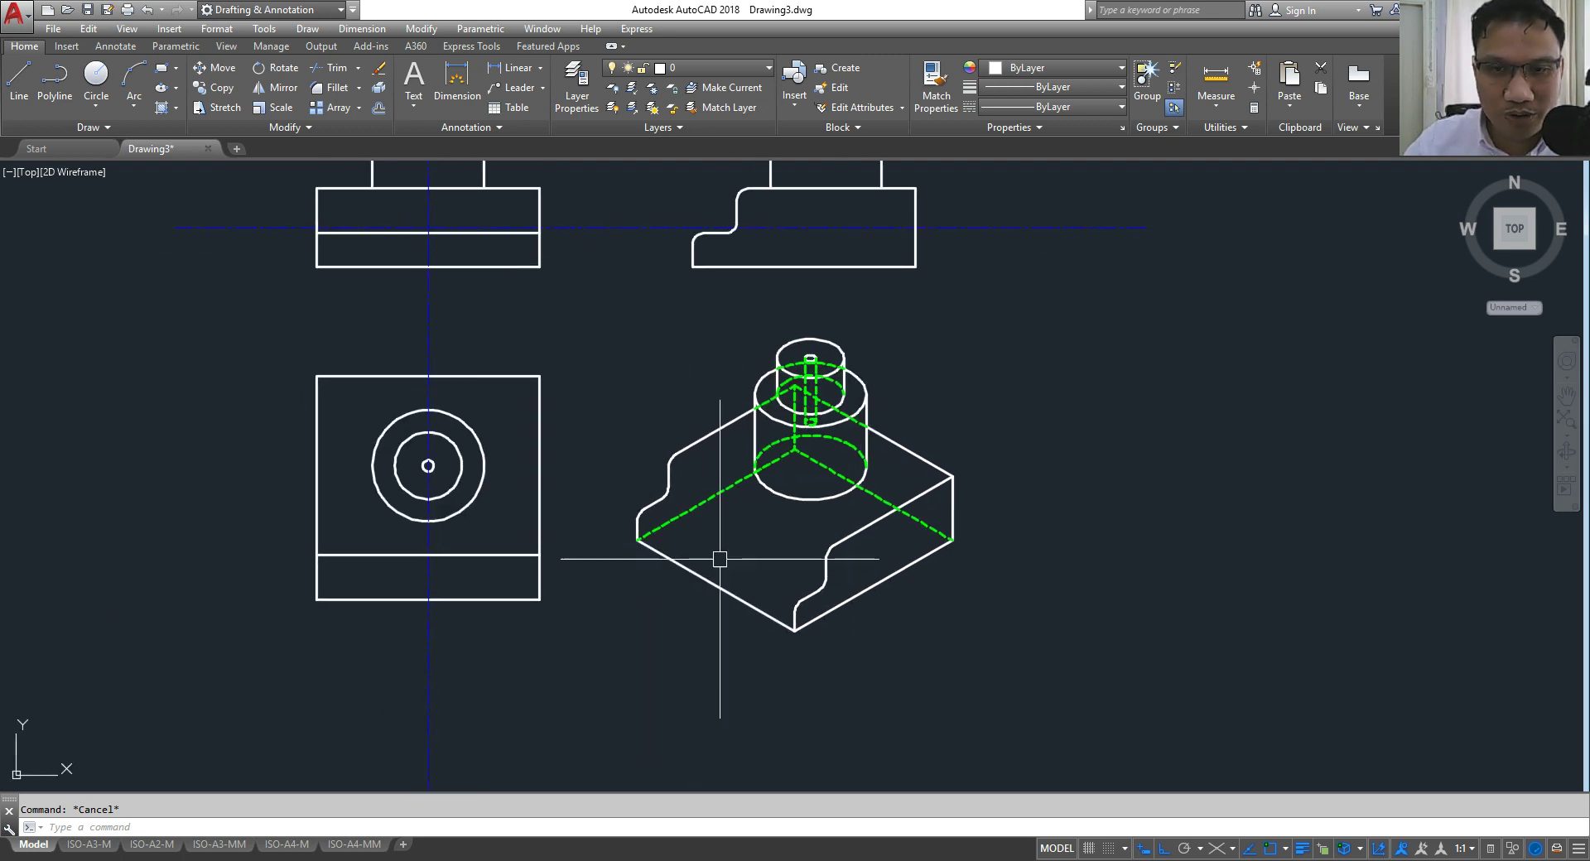
scroll(731, 528, "up", 2)
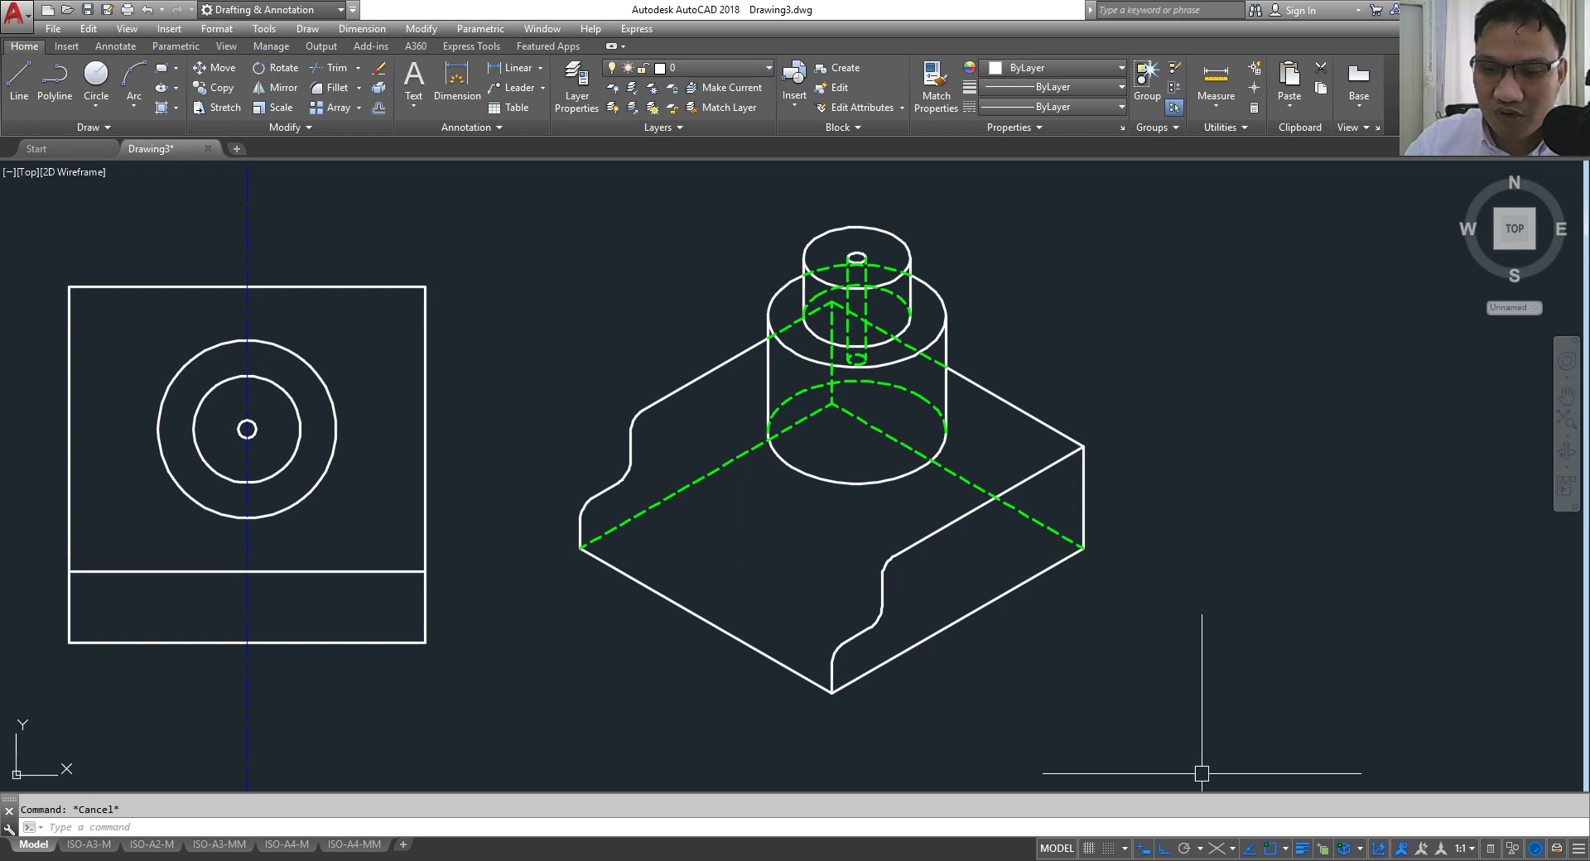
Step: Turn on isometric drafting with Isoplane Top and make the profile layer current
left_click(1225, 852)
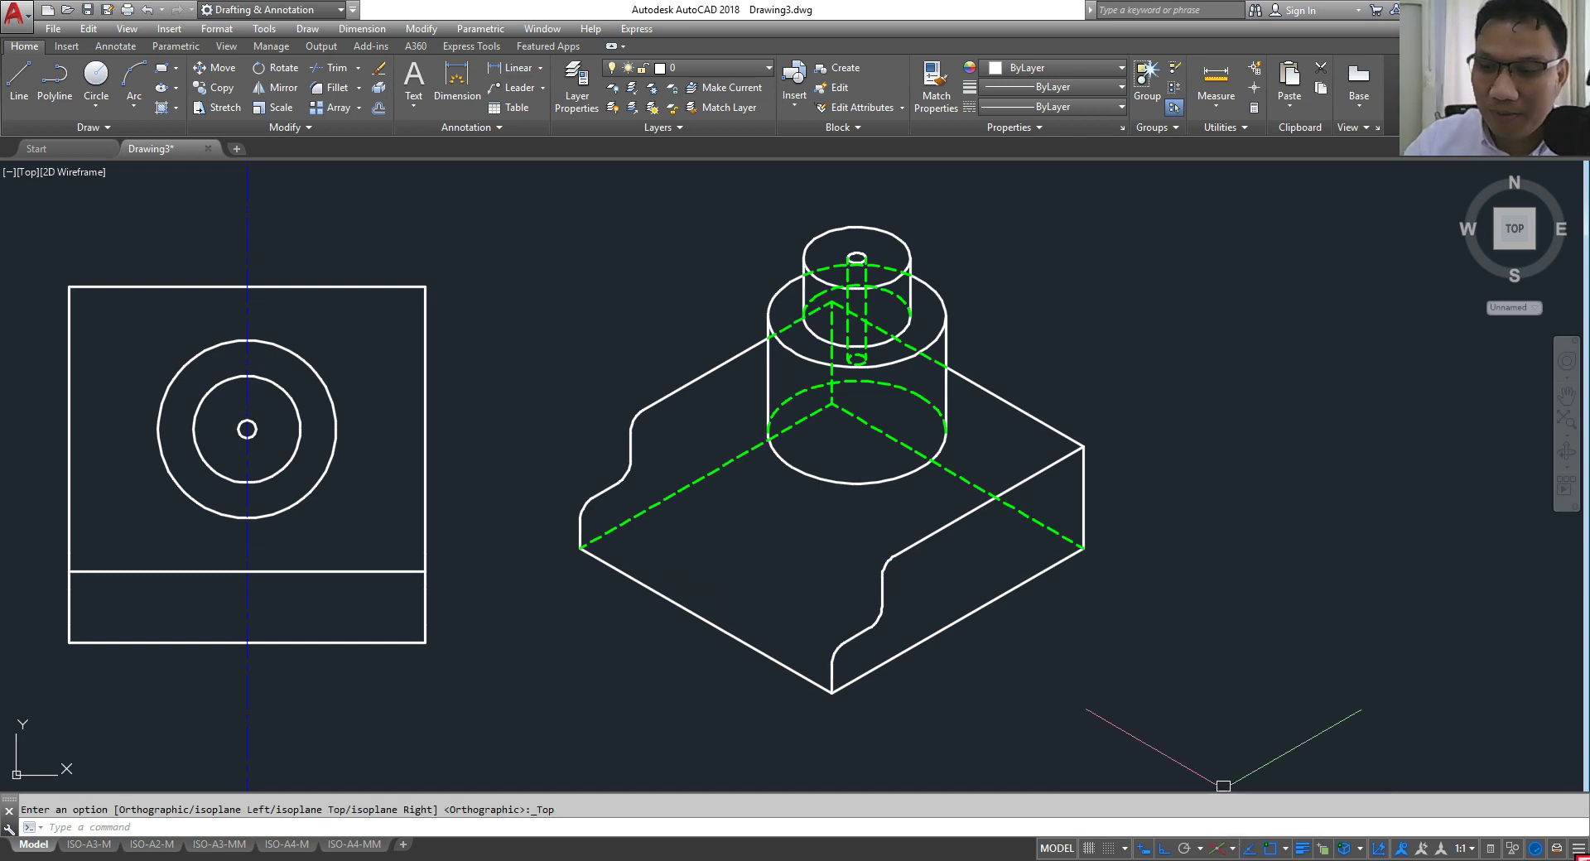
left_click(1582, 851)
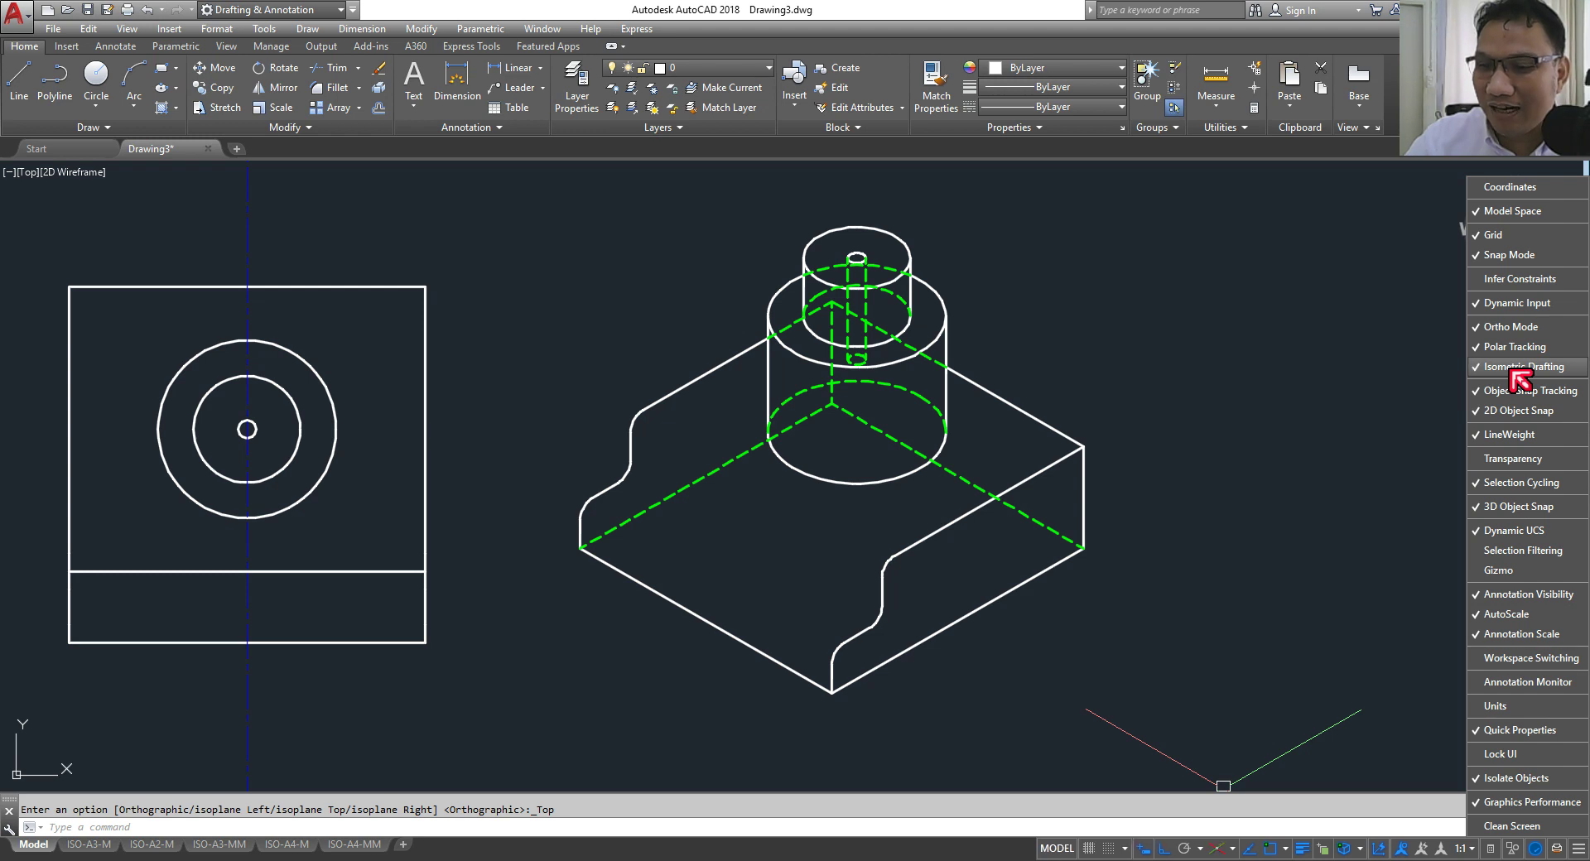
left_click(1222, 849)
left_click(1223, 850)
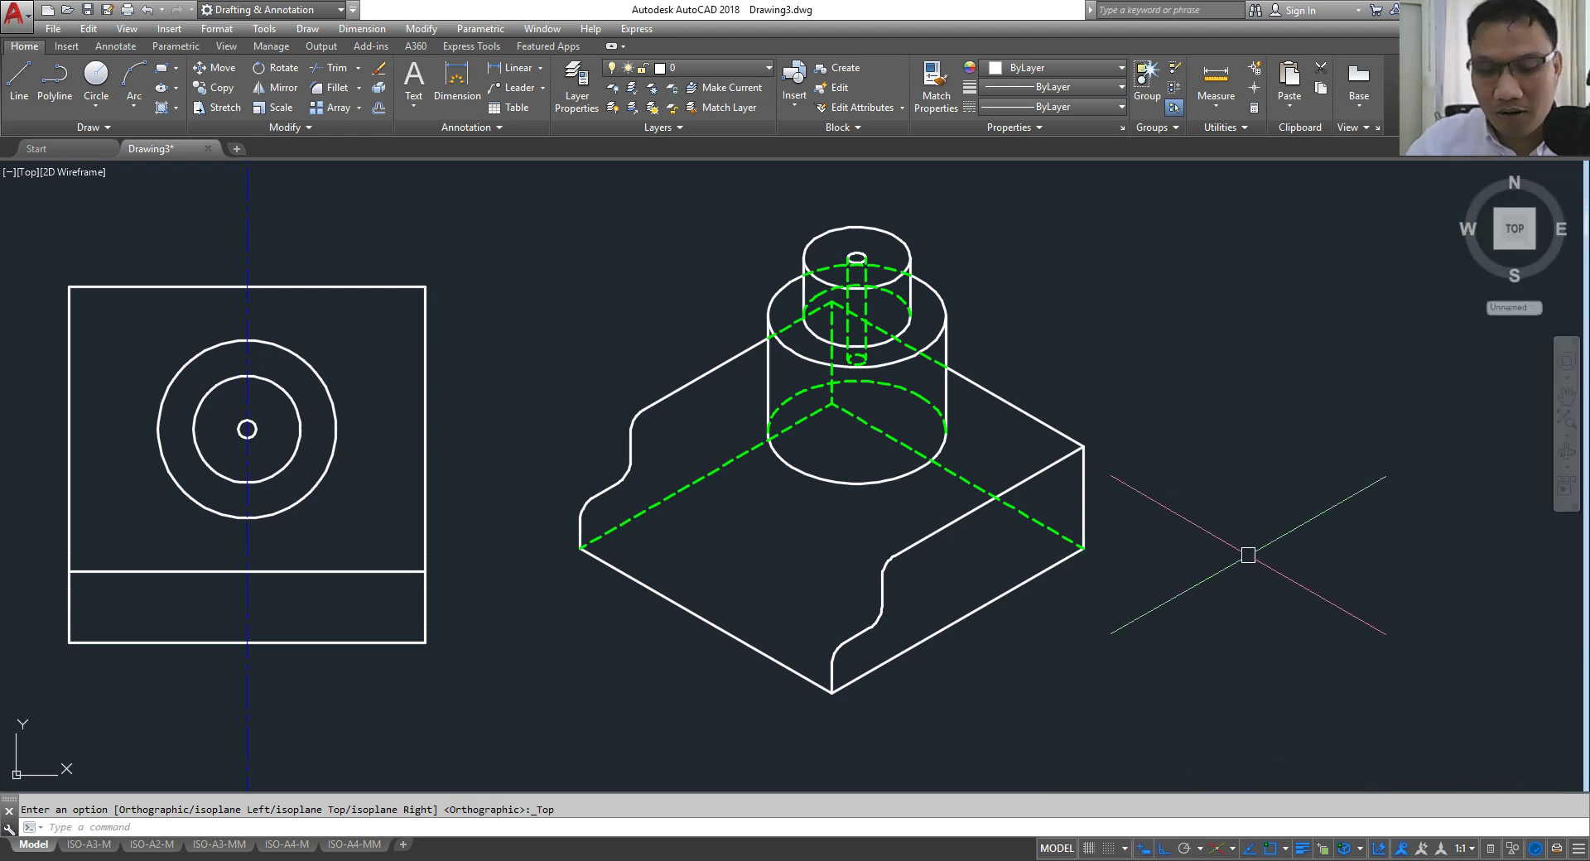
key("F5")
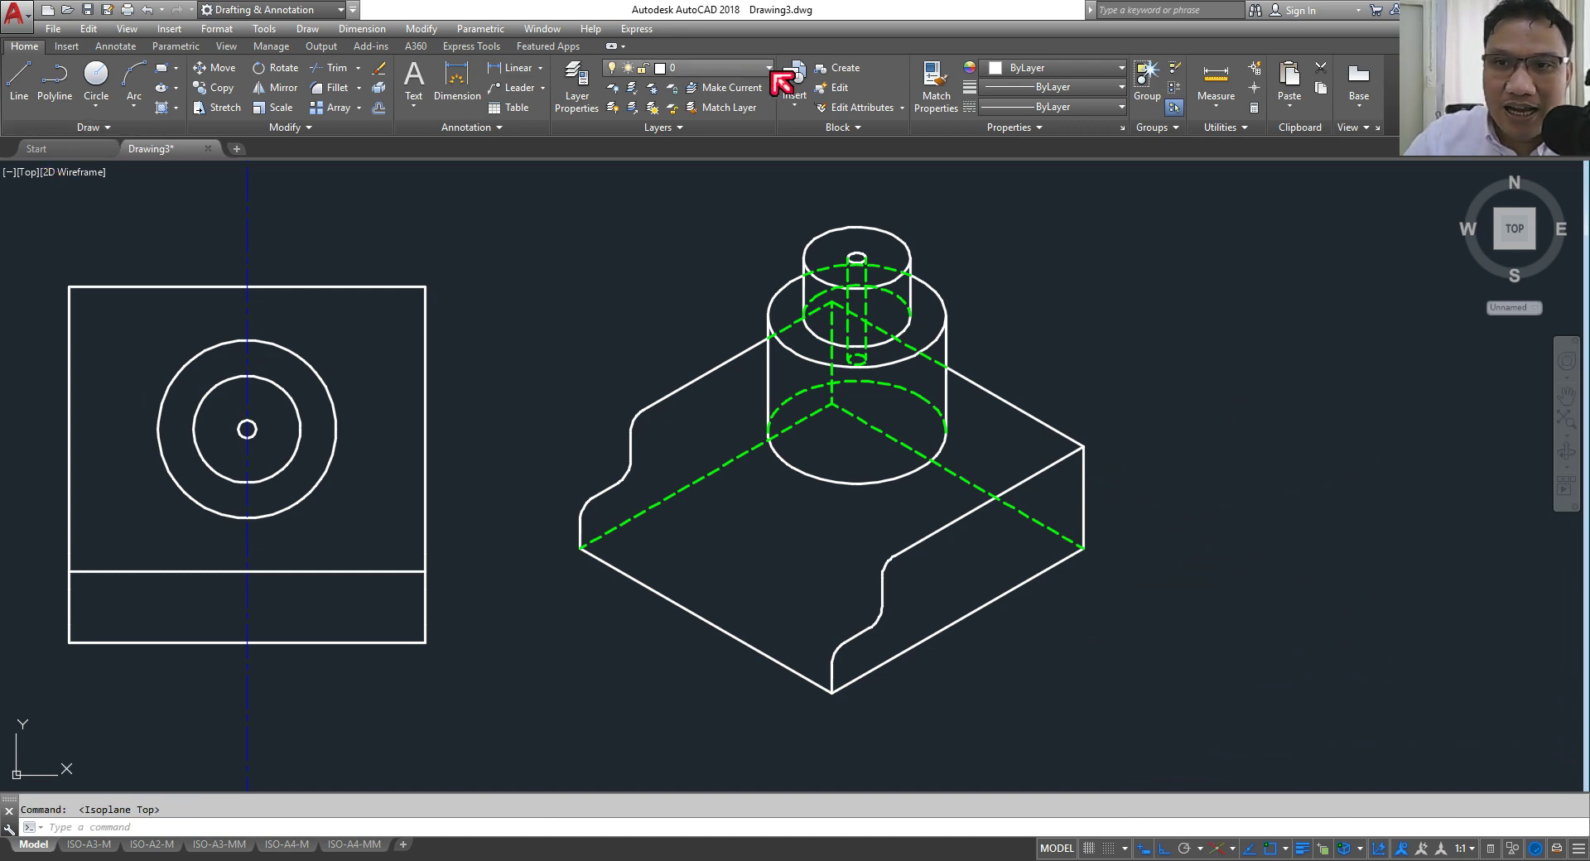
left_click(744, 71)
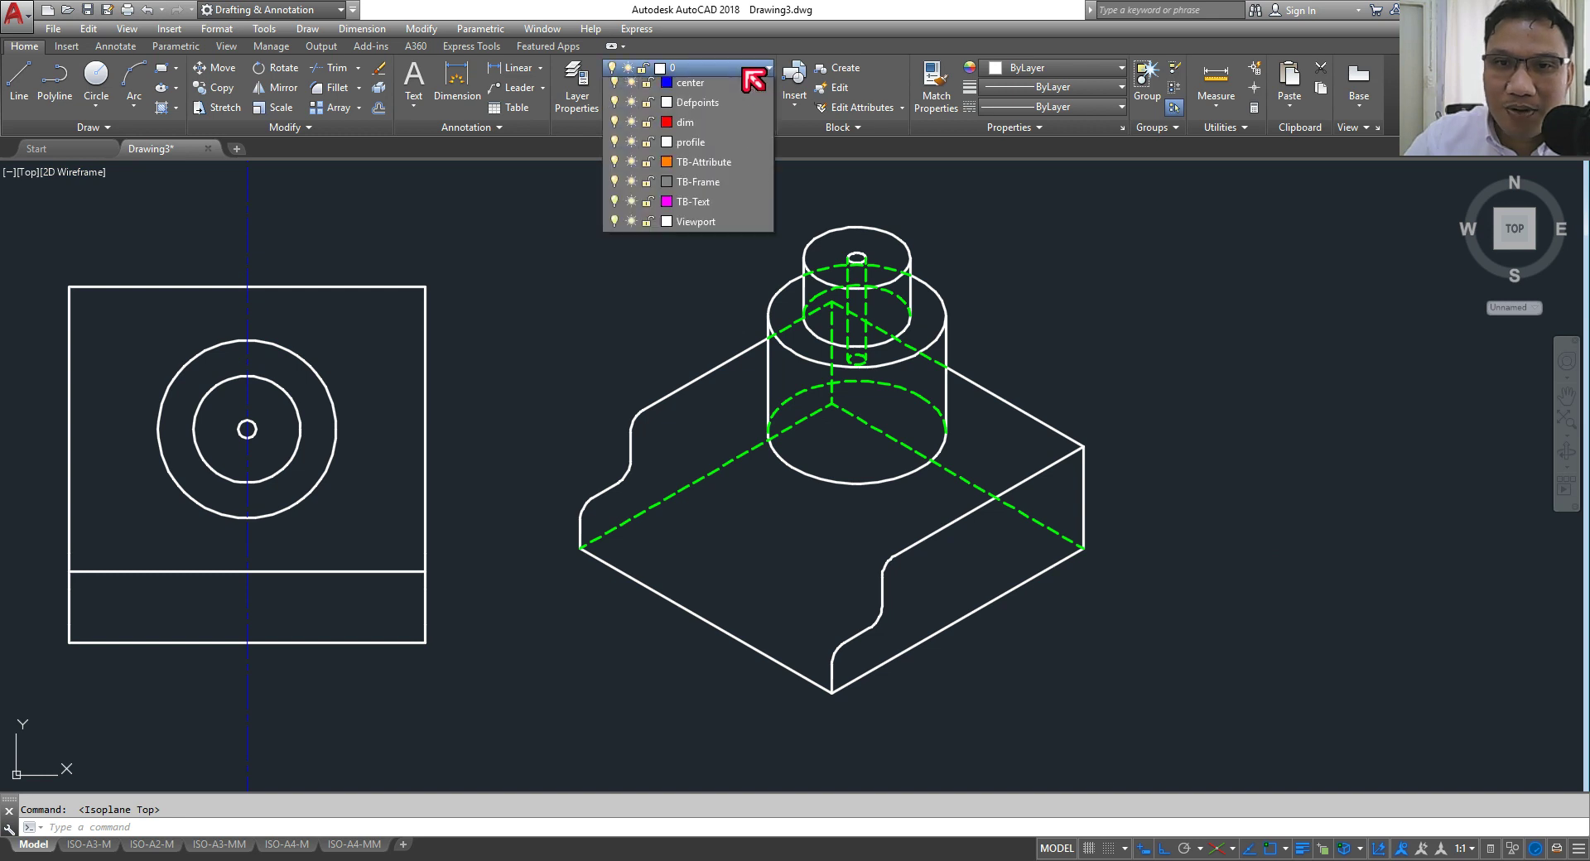
left_click(706, 167)
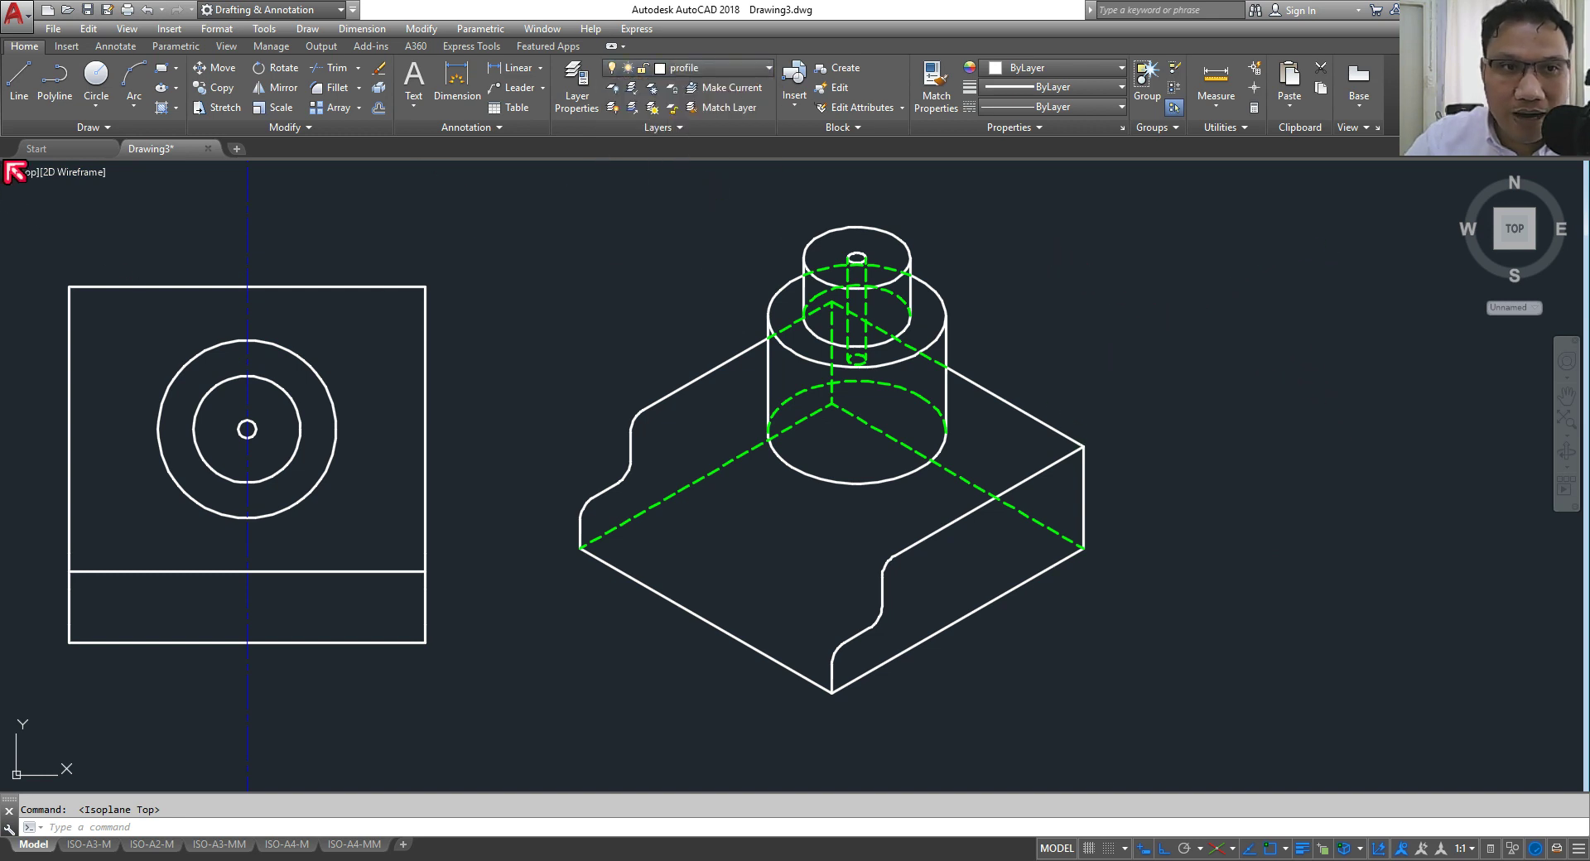
Step: Draw two tangent lines between matching fillet endpoints on the isometric block's lower step
left_click(38, 86)
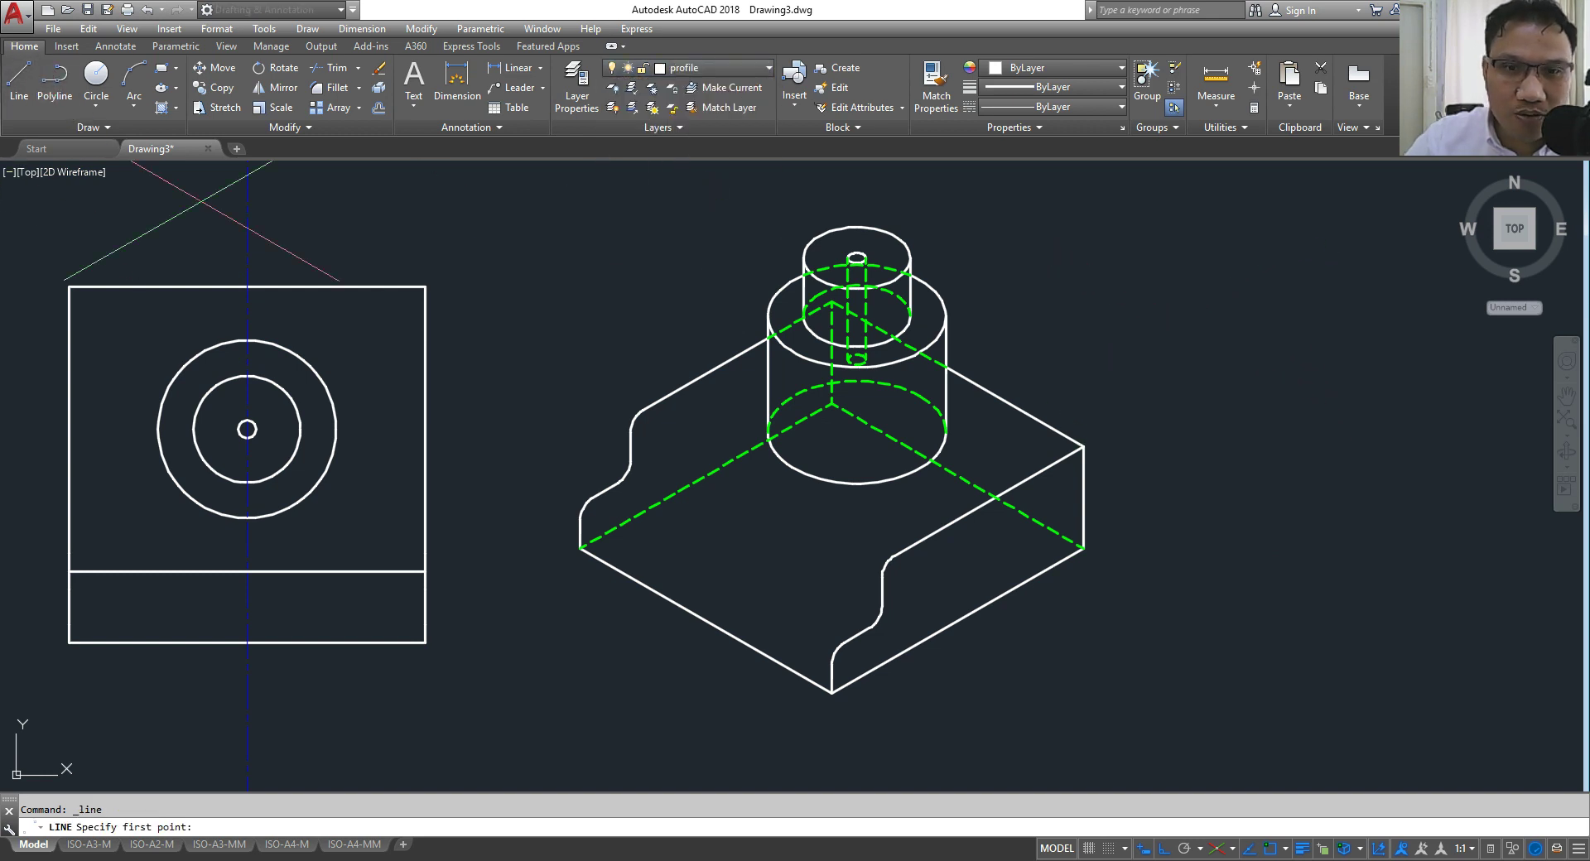
left_click(648, 408)
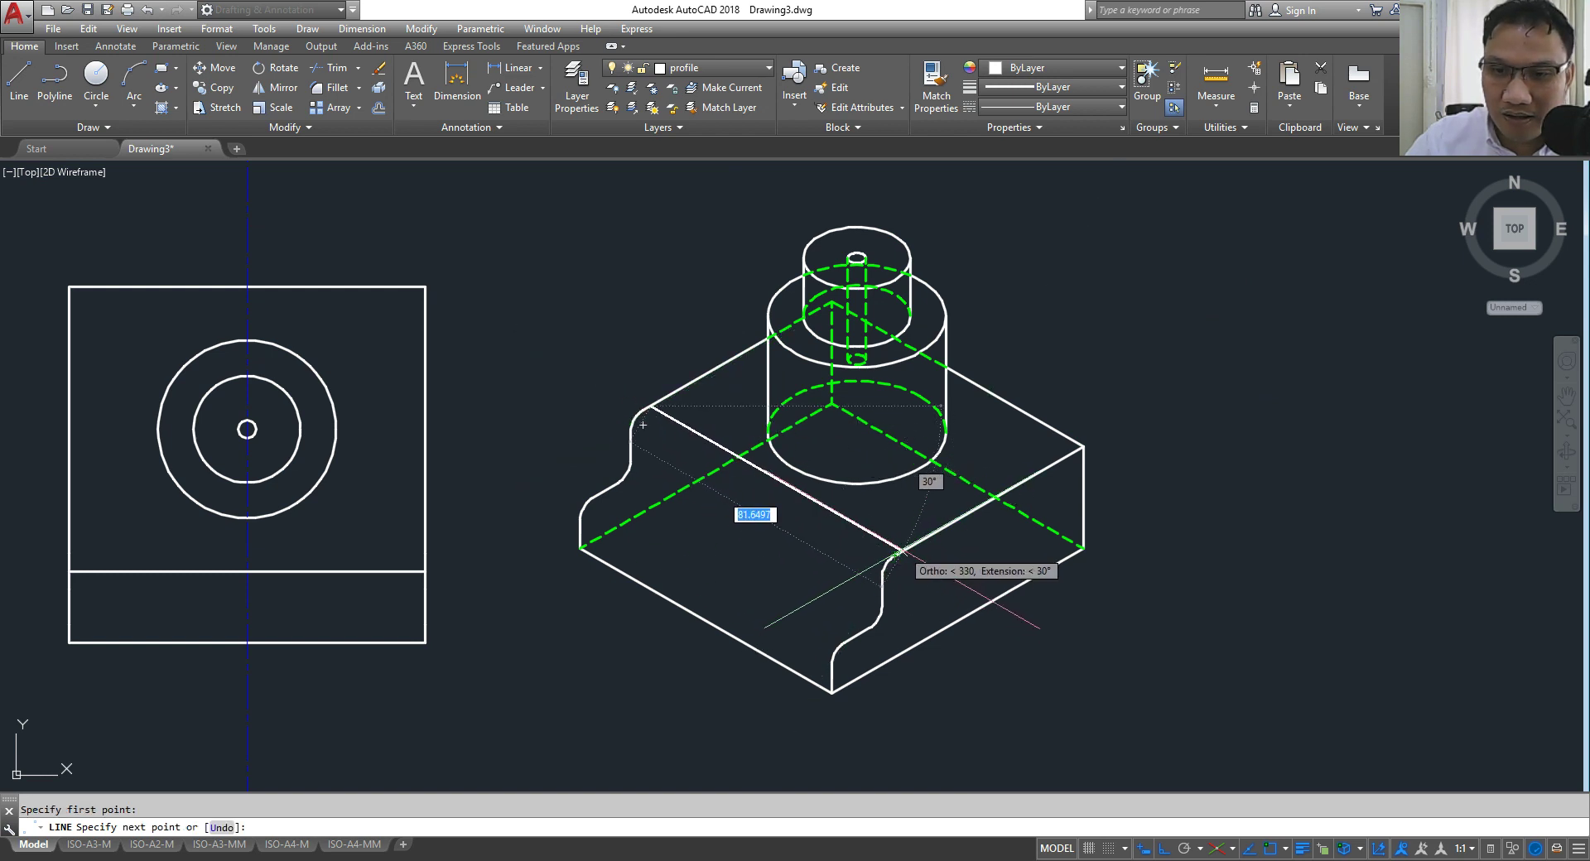
scroll(901, 549, "up", 5)
scroll(927, 530, "up", 2)
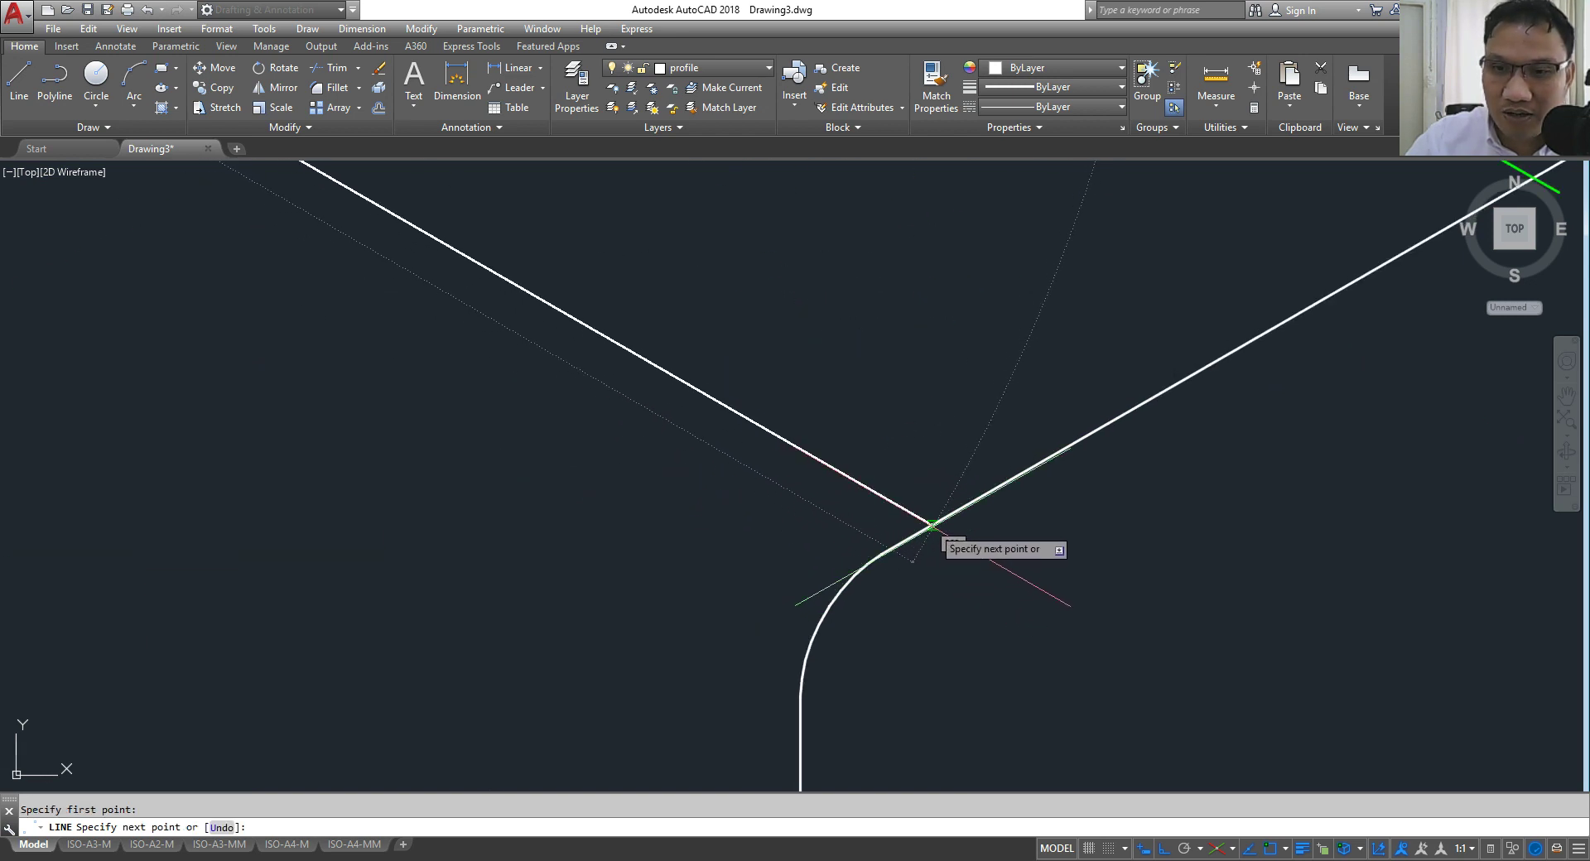
scroll(936, 530, "down", 3)
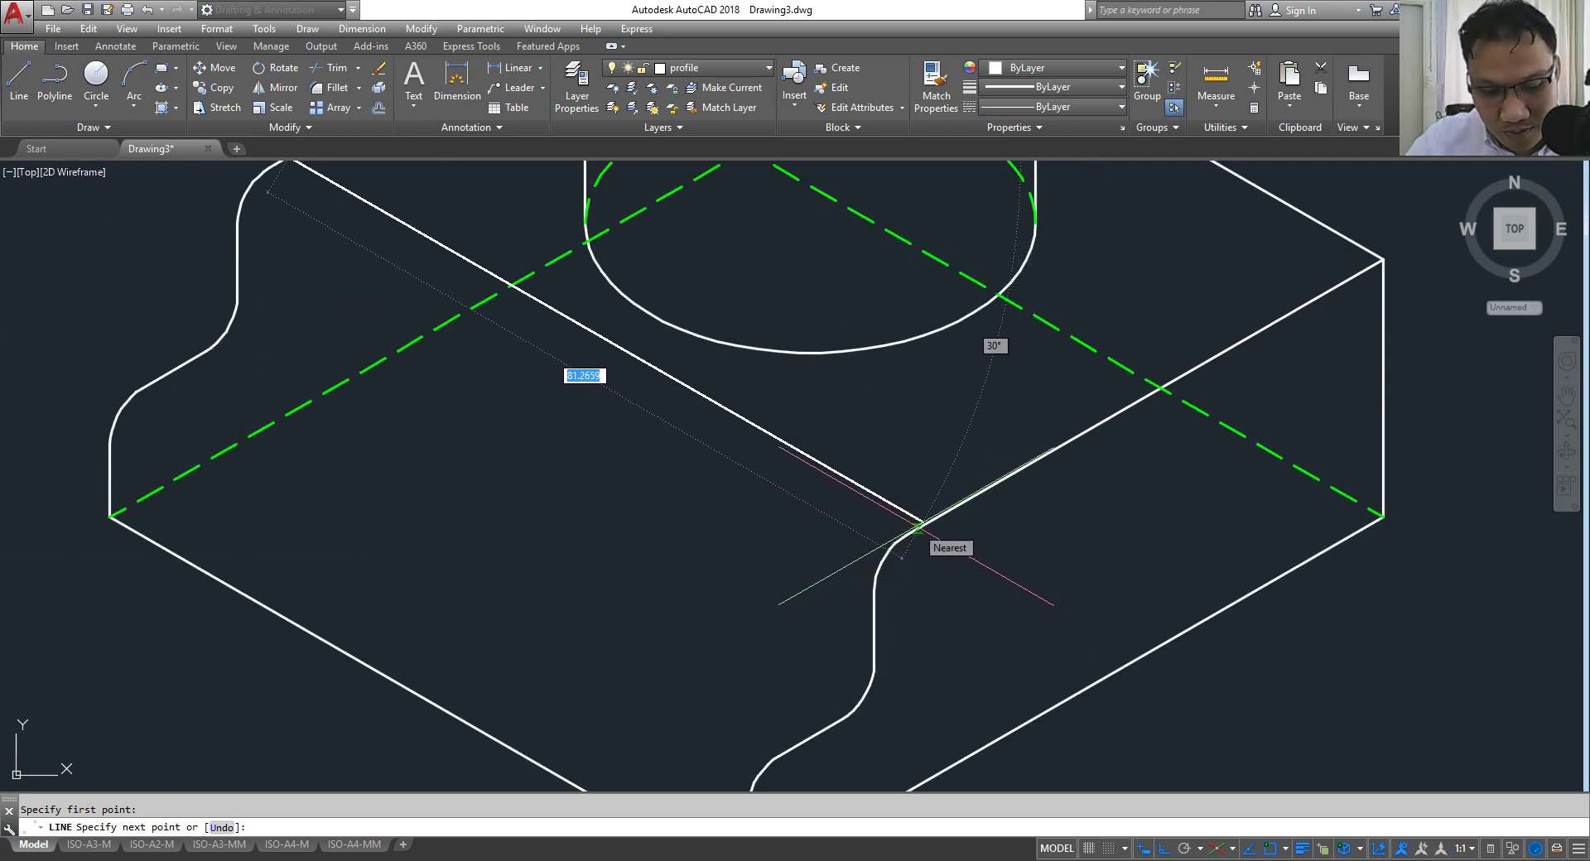
key("Escape")
key("Return")
mouse_move(502, 433)
middle_mouse_down()
mouse_move(546, 527)
mouse_move(541, 556)
middle_mouse_up()
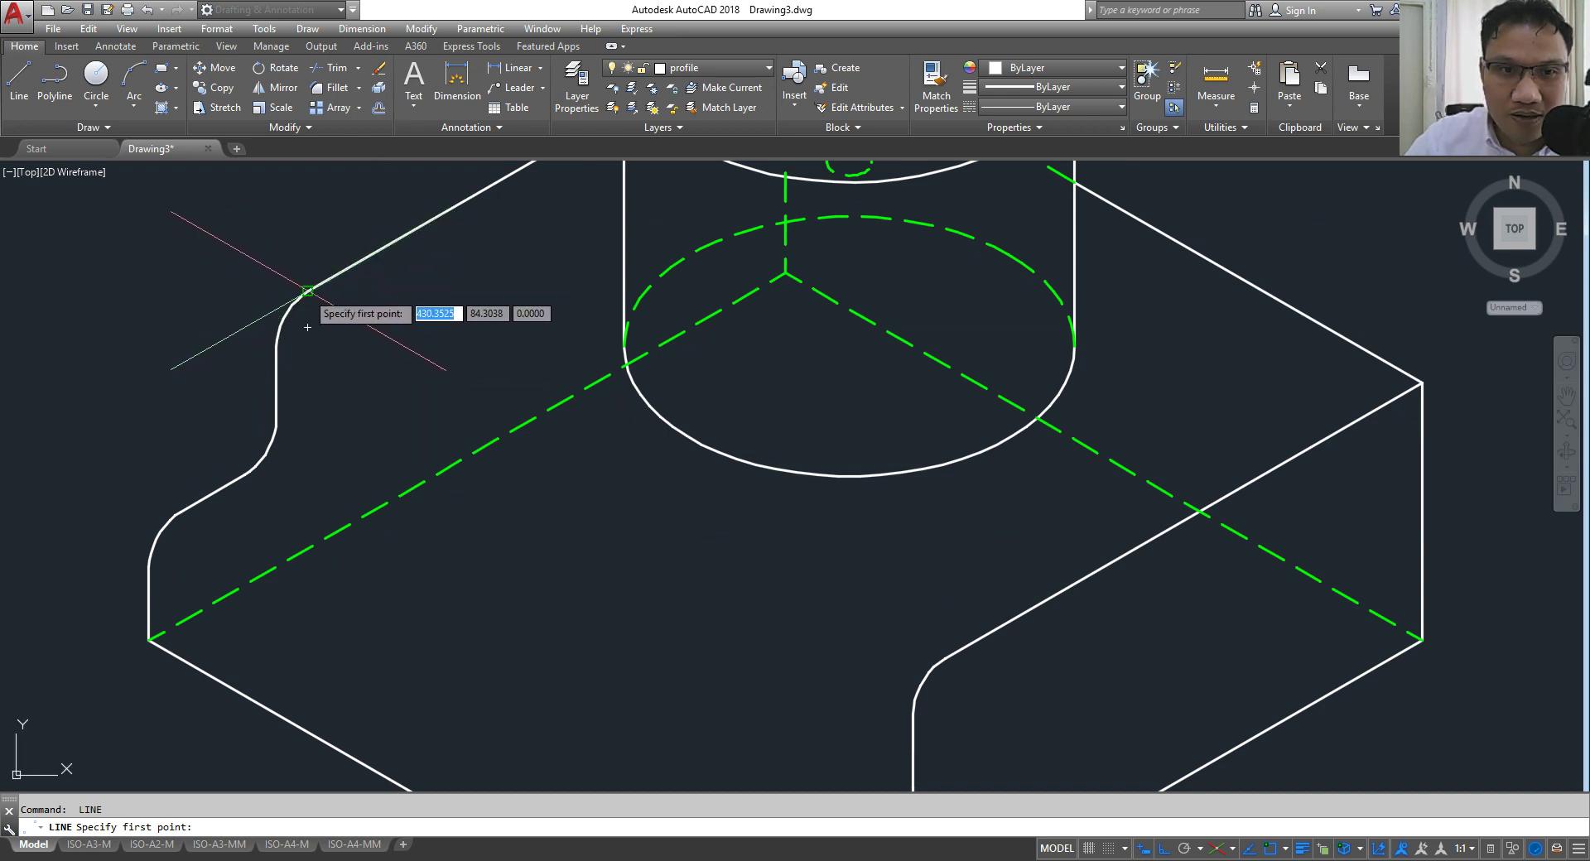
left_click(307, 290)
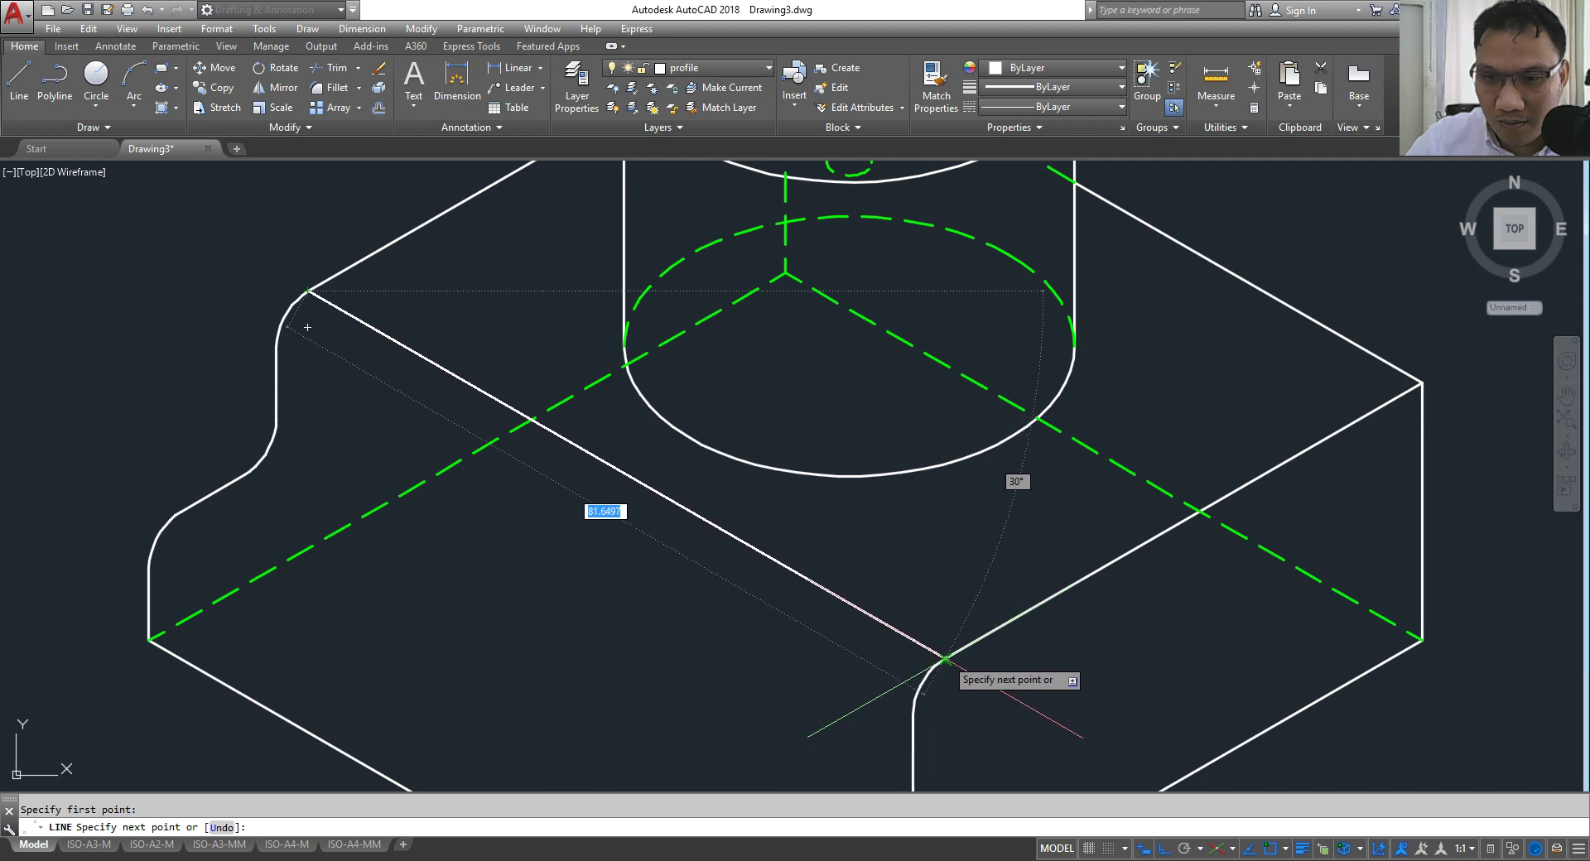
left_click(942, 657)
key("Return")
key("Return")
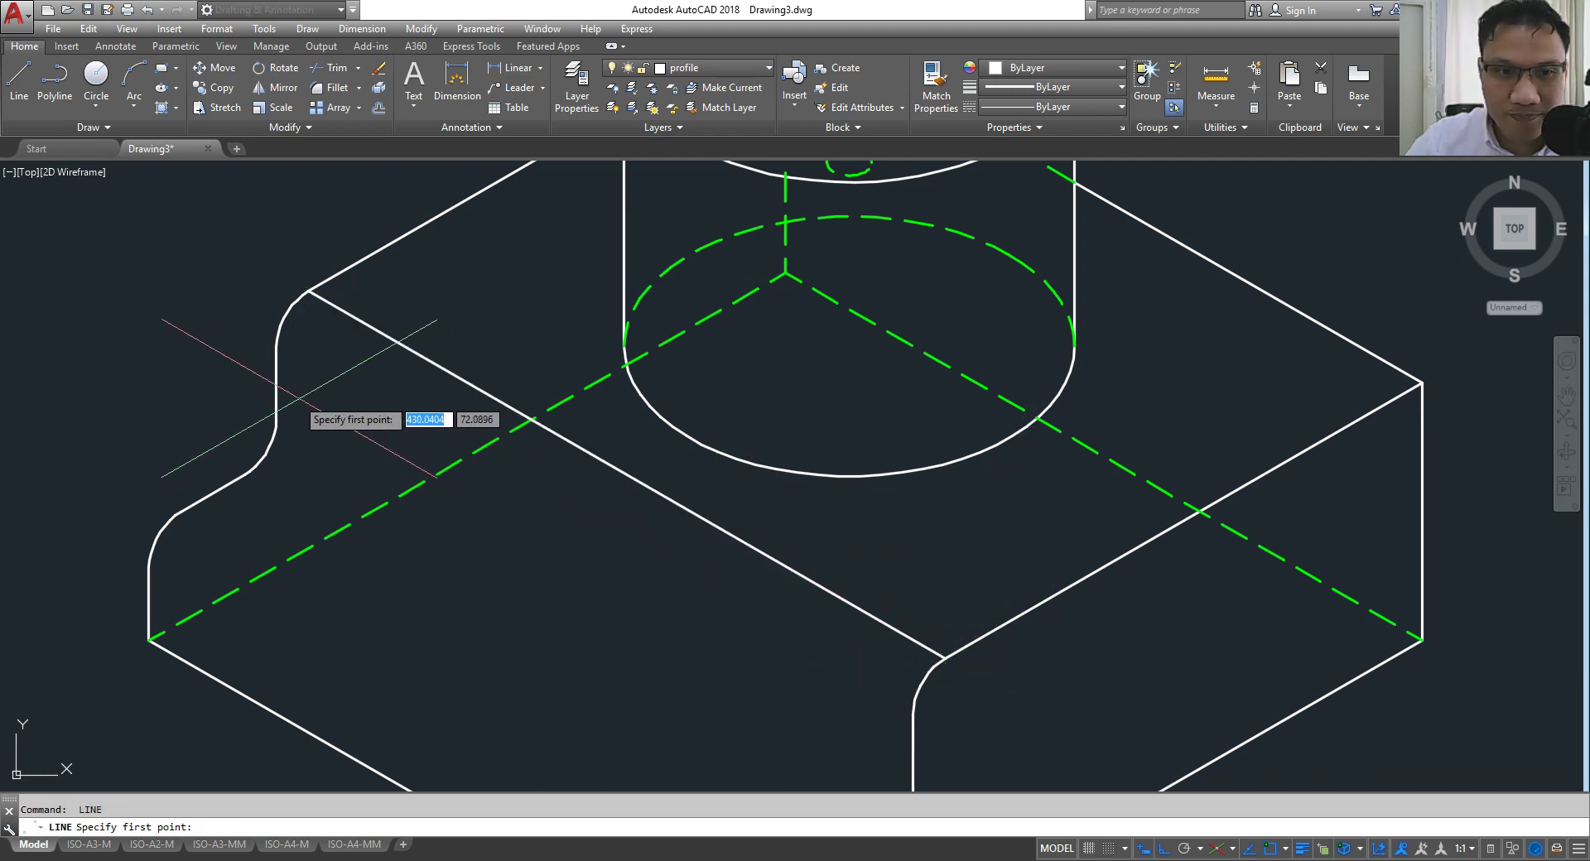
scroll(342, 313, "down", 2)
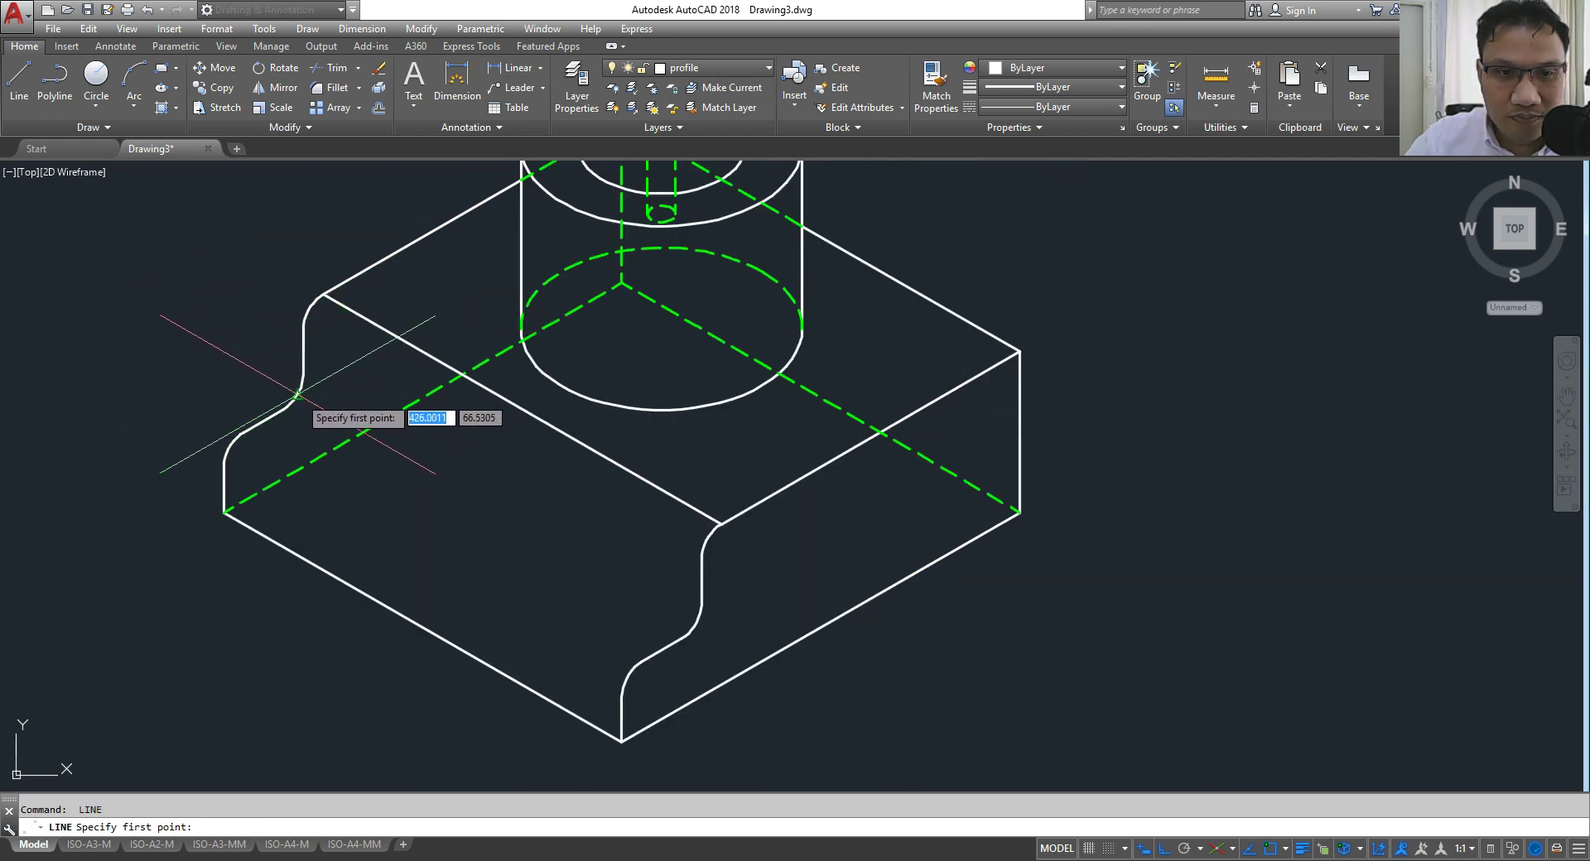
scroll(315, 365, "up", 3)
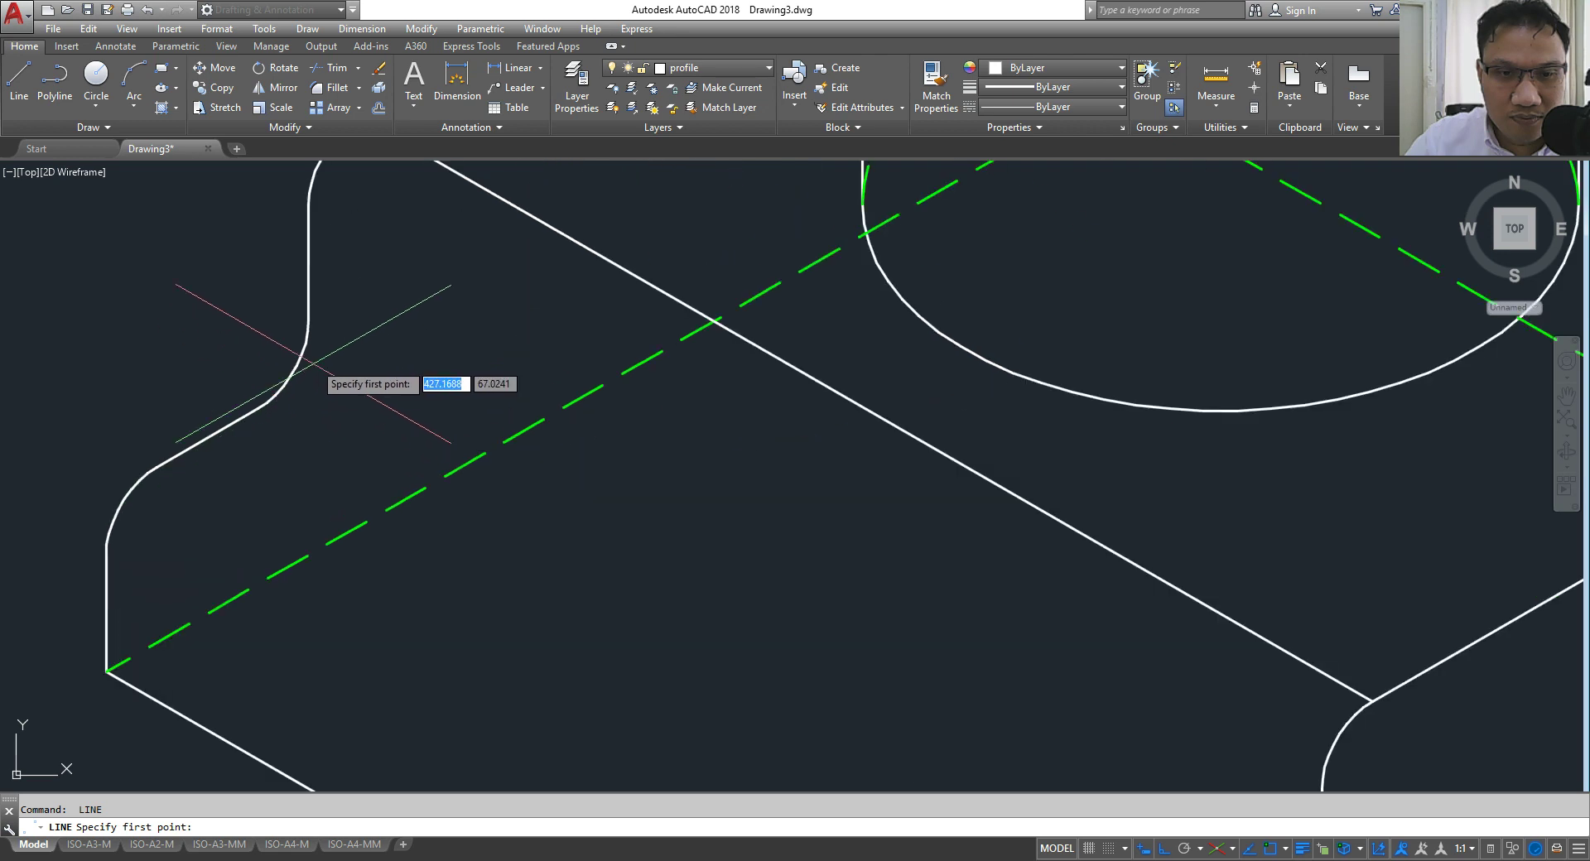
left_click(308, 320)
scroll(525, 500, "down", 3)
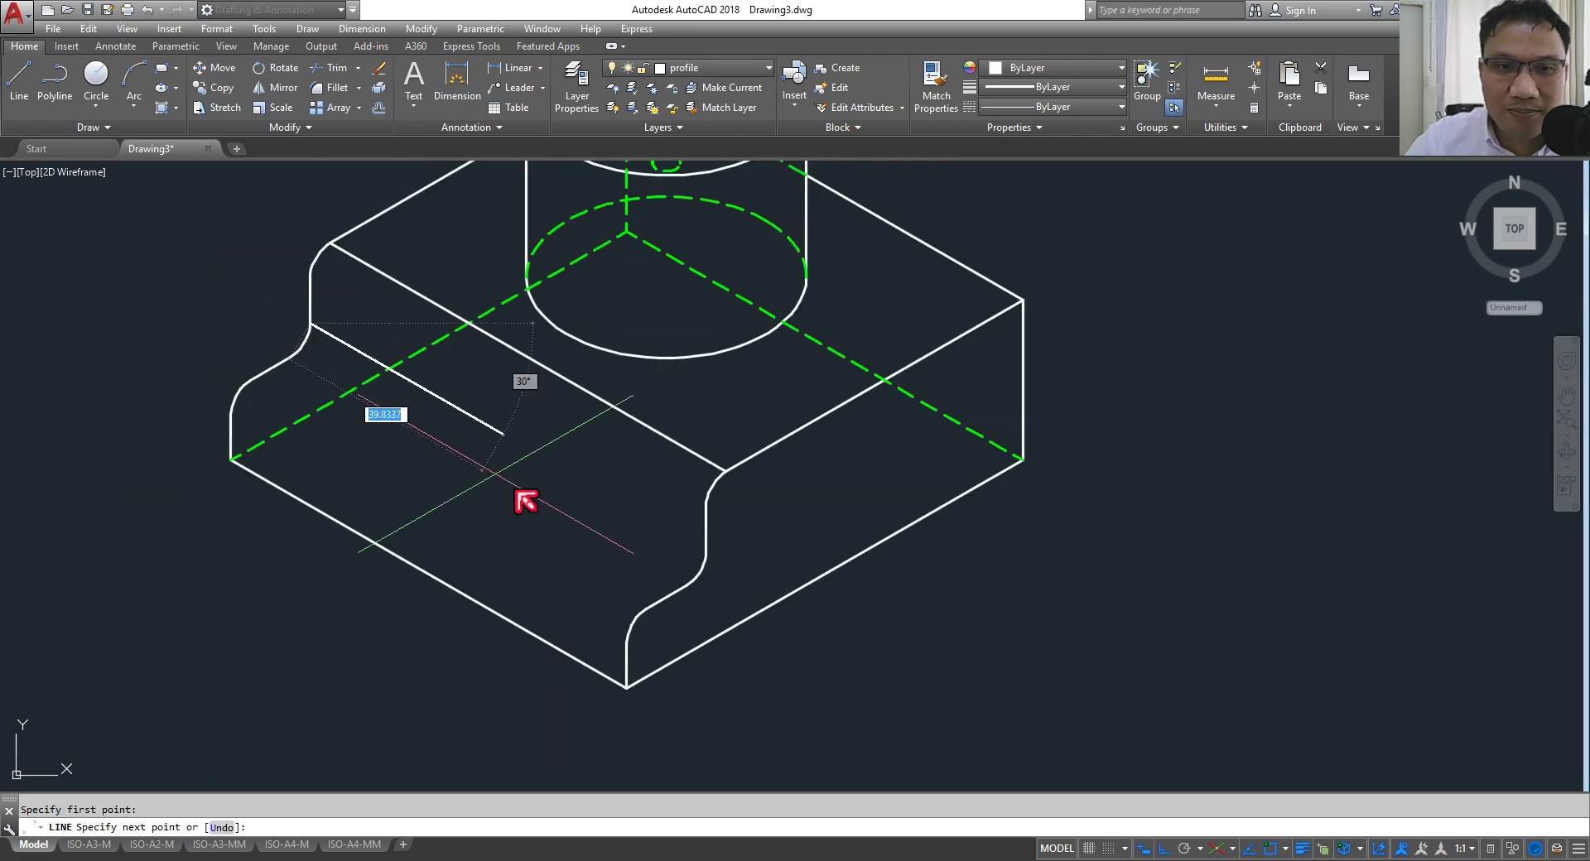
scroll(704, 649, "up", 3)
left_click(710, 550)
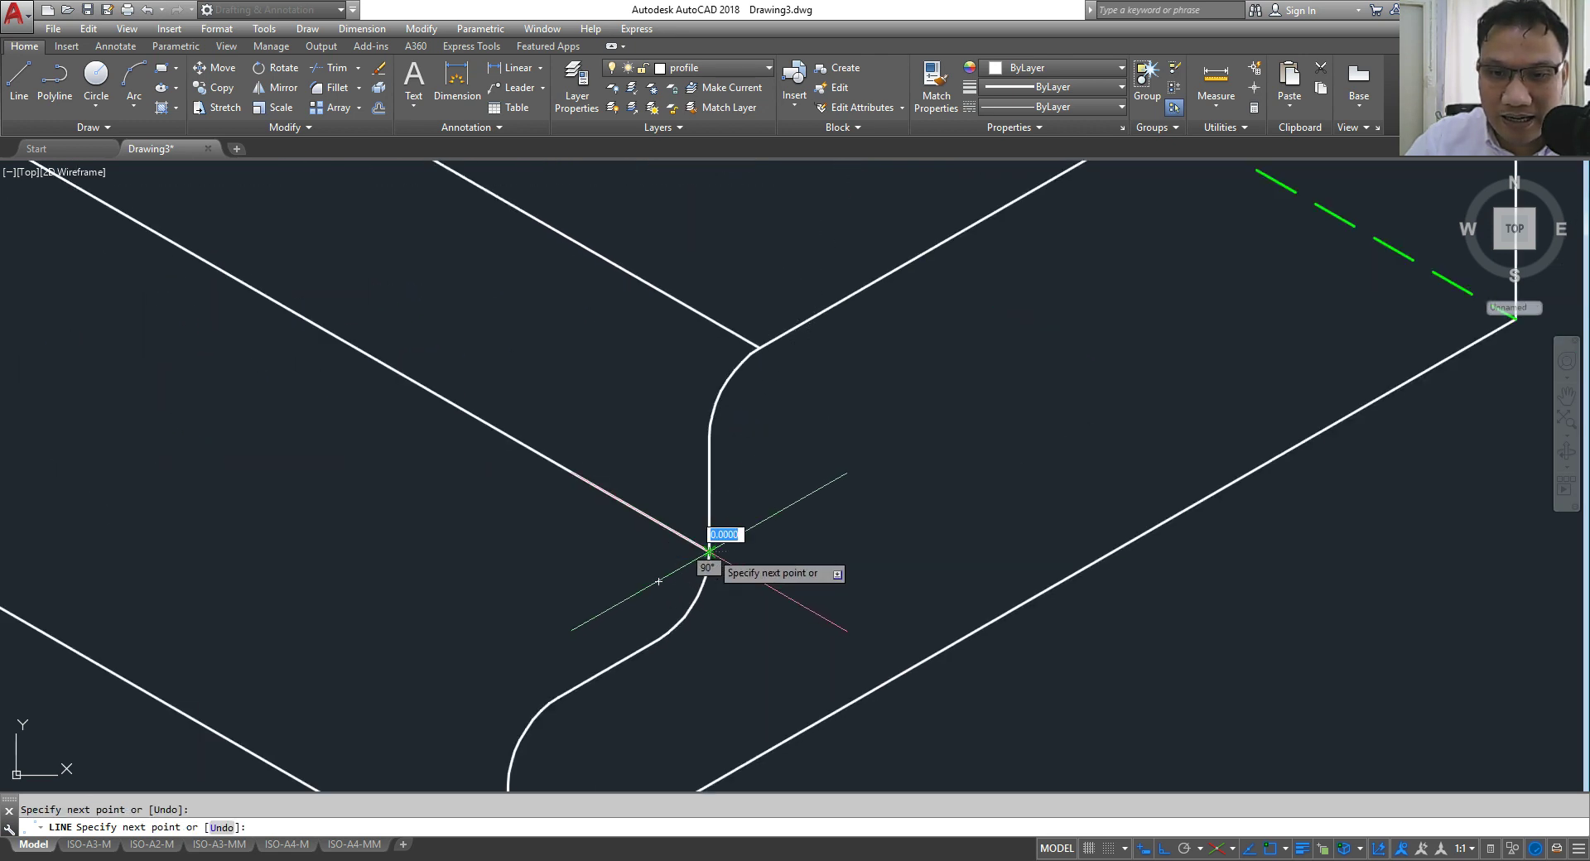
key("Return")
key("Return")
scroll(799, 599, "down", 3)
scroll(770, 617, "up", 2)
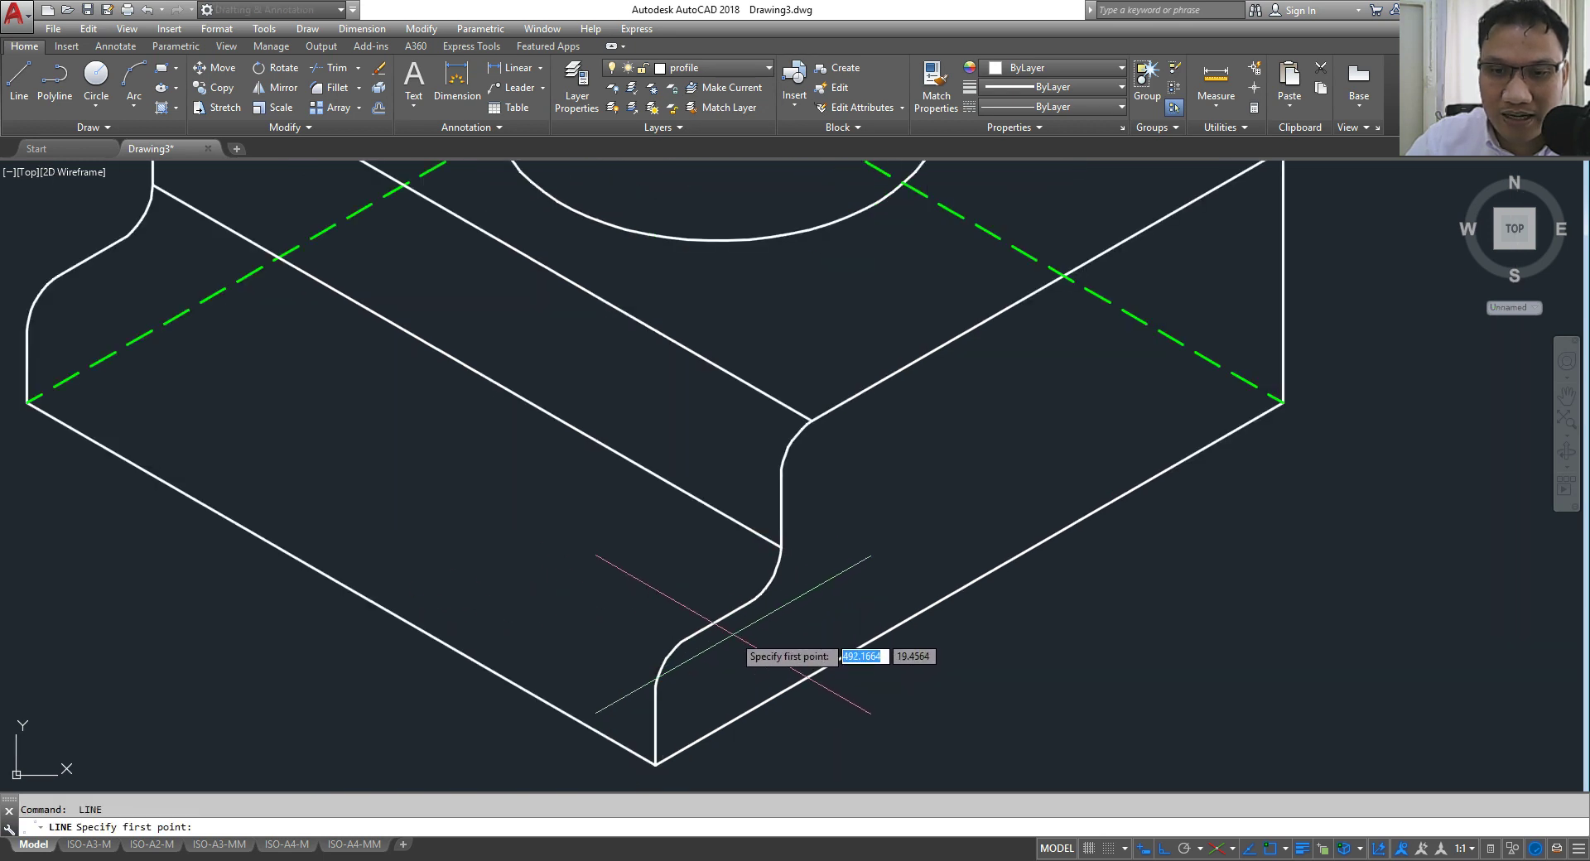
scroll(734, 580, "up", 2)
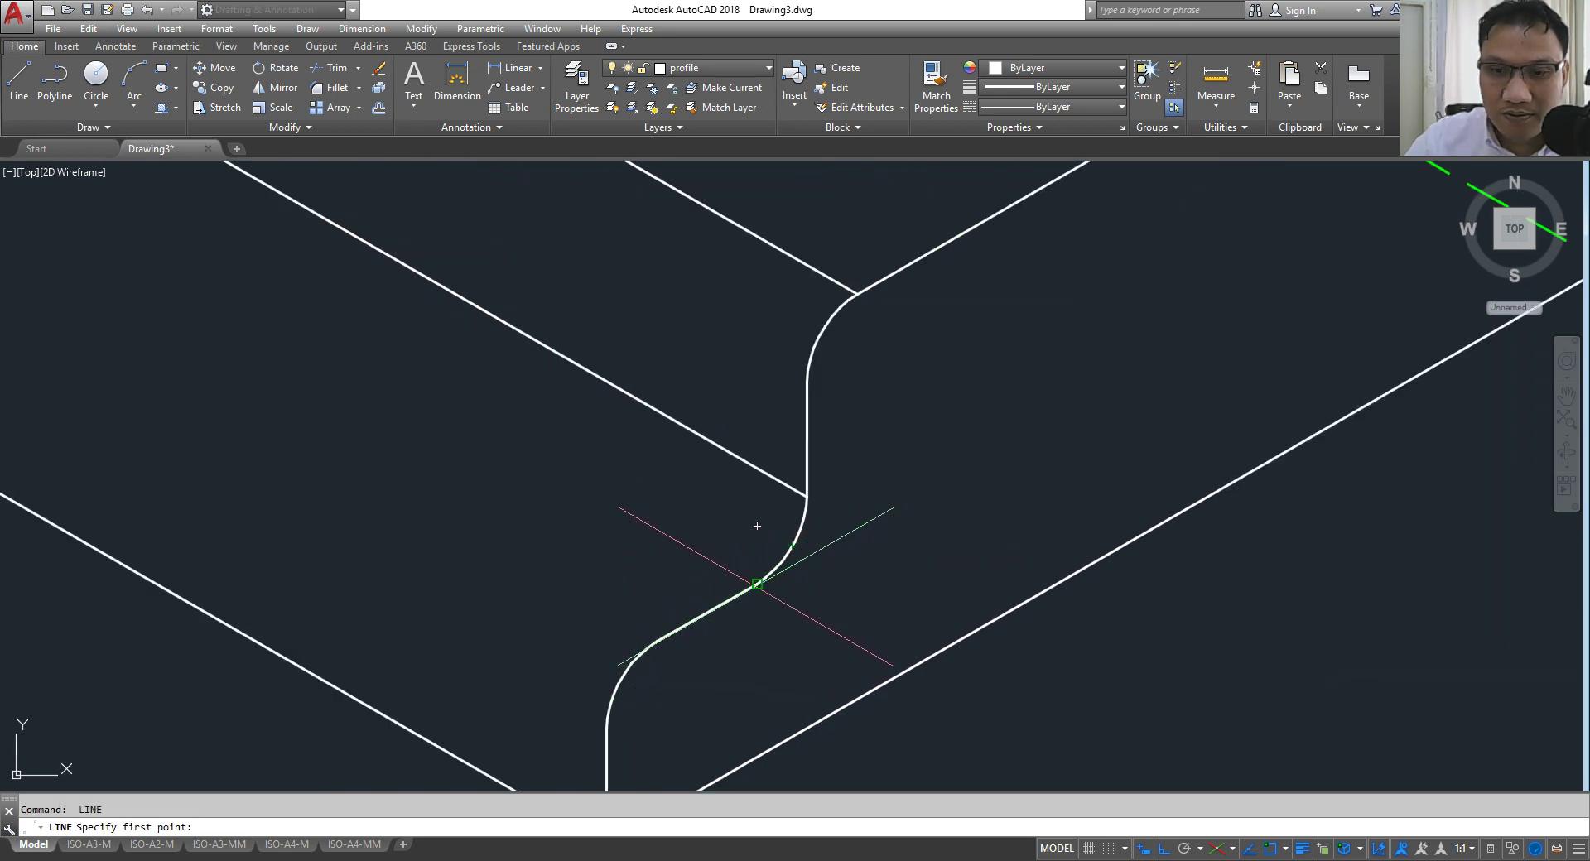
Step: Add three more tangent lines joining opposite fillet ends across the curved step face
left_click(757, 585)
scroll(757, 585, "down", 3)
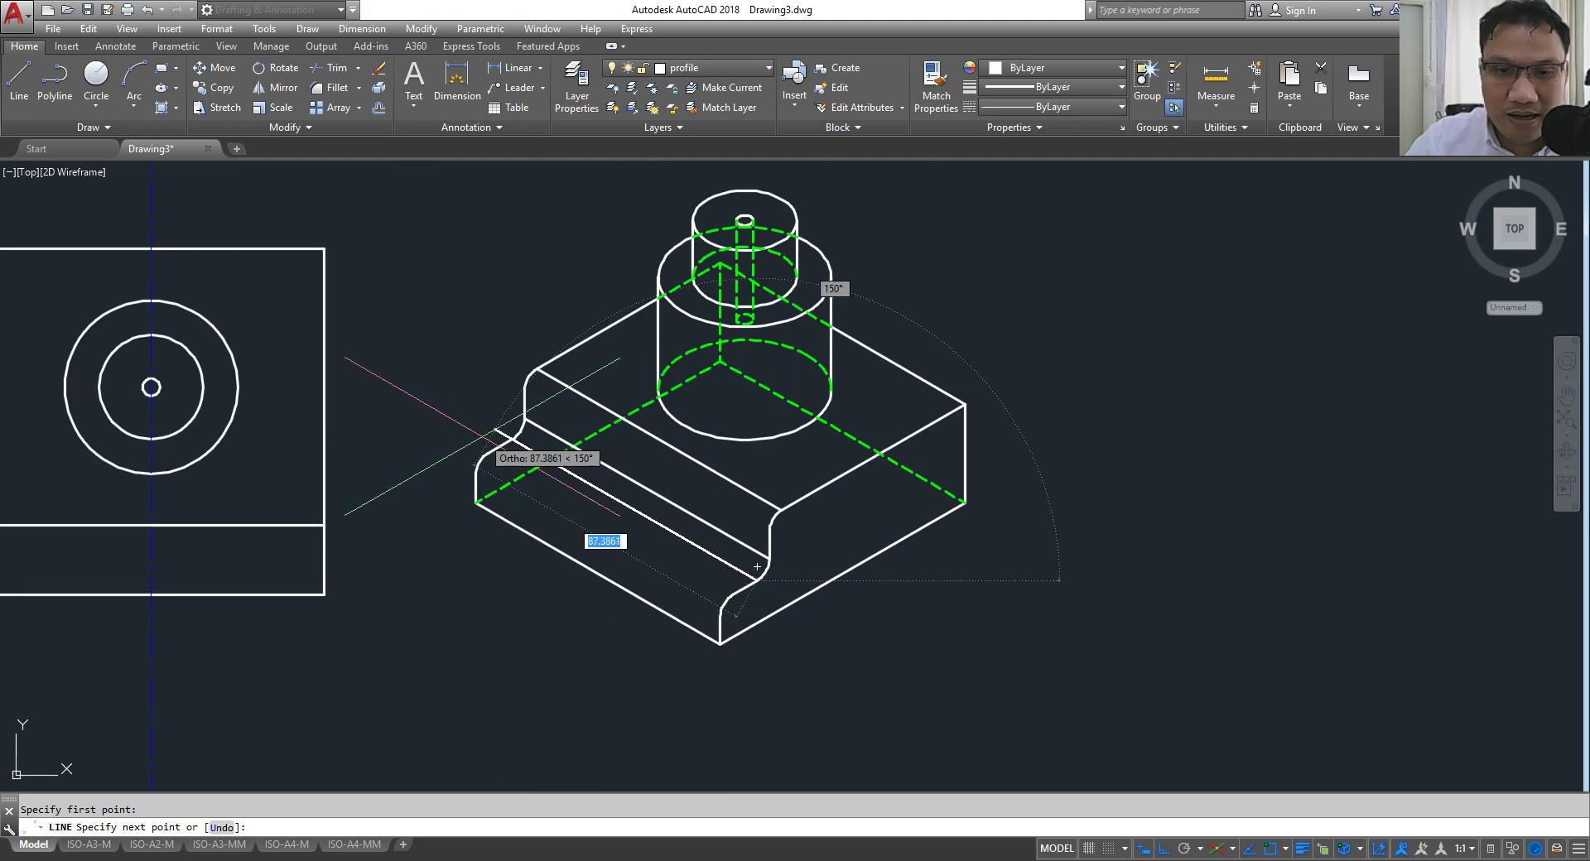
scroll(530, 448, "up", 3)
key("Escape")
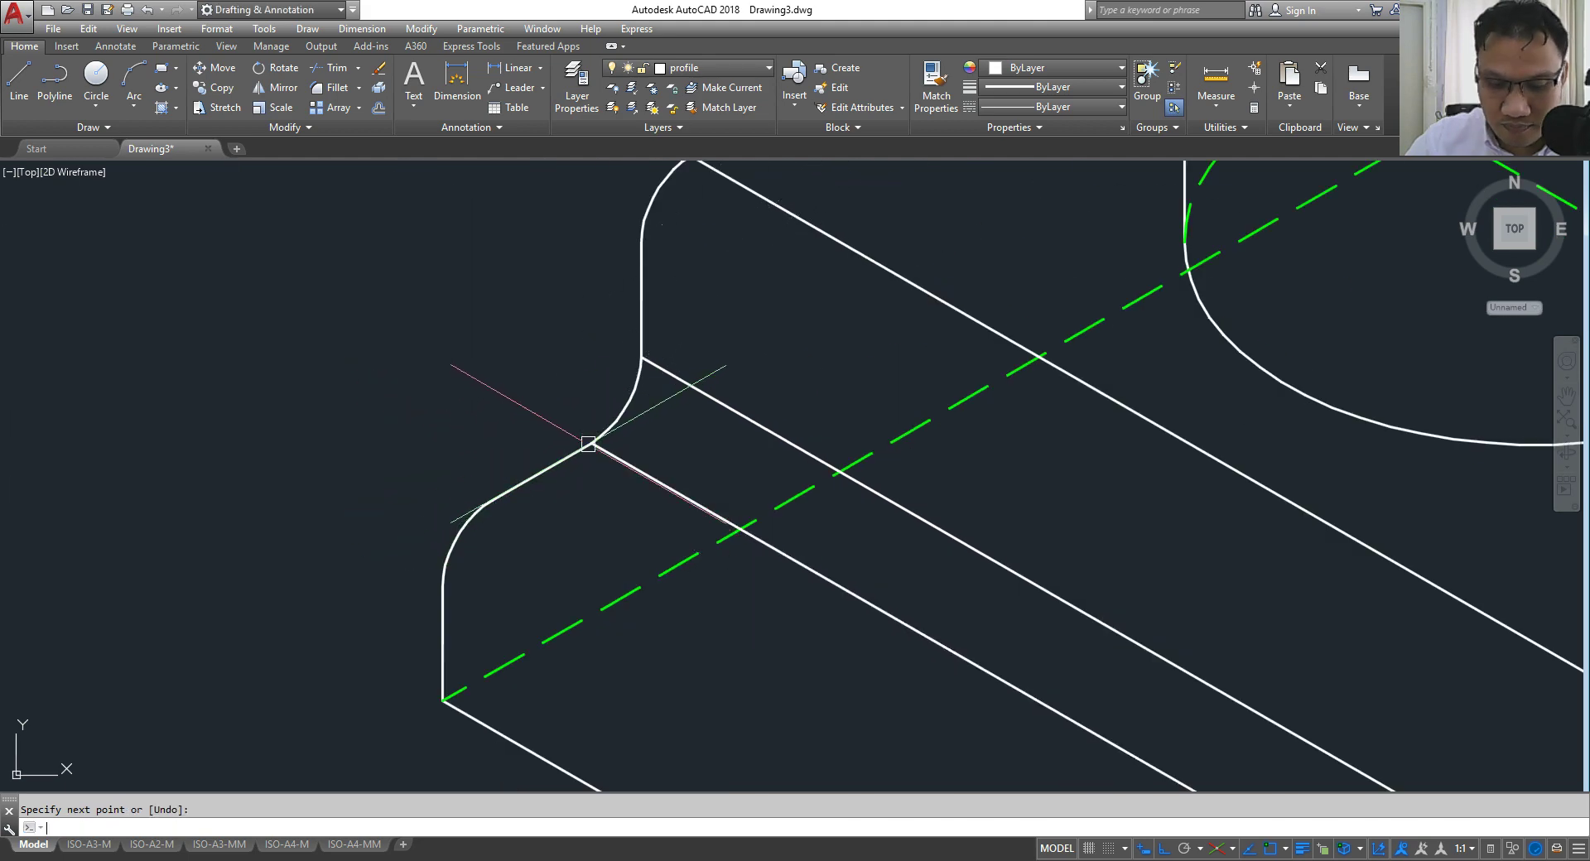
scroll(586, 444, "down", 3)
scroll(596, 444, "up", 3)
key("Return")
scroll(599, 382, "up", 1)
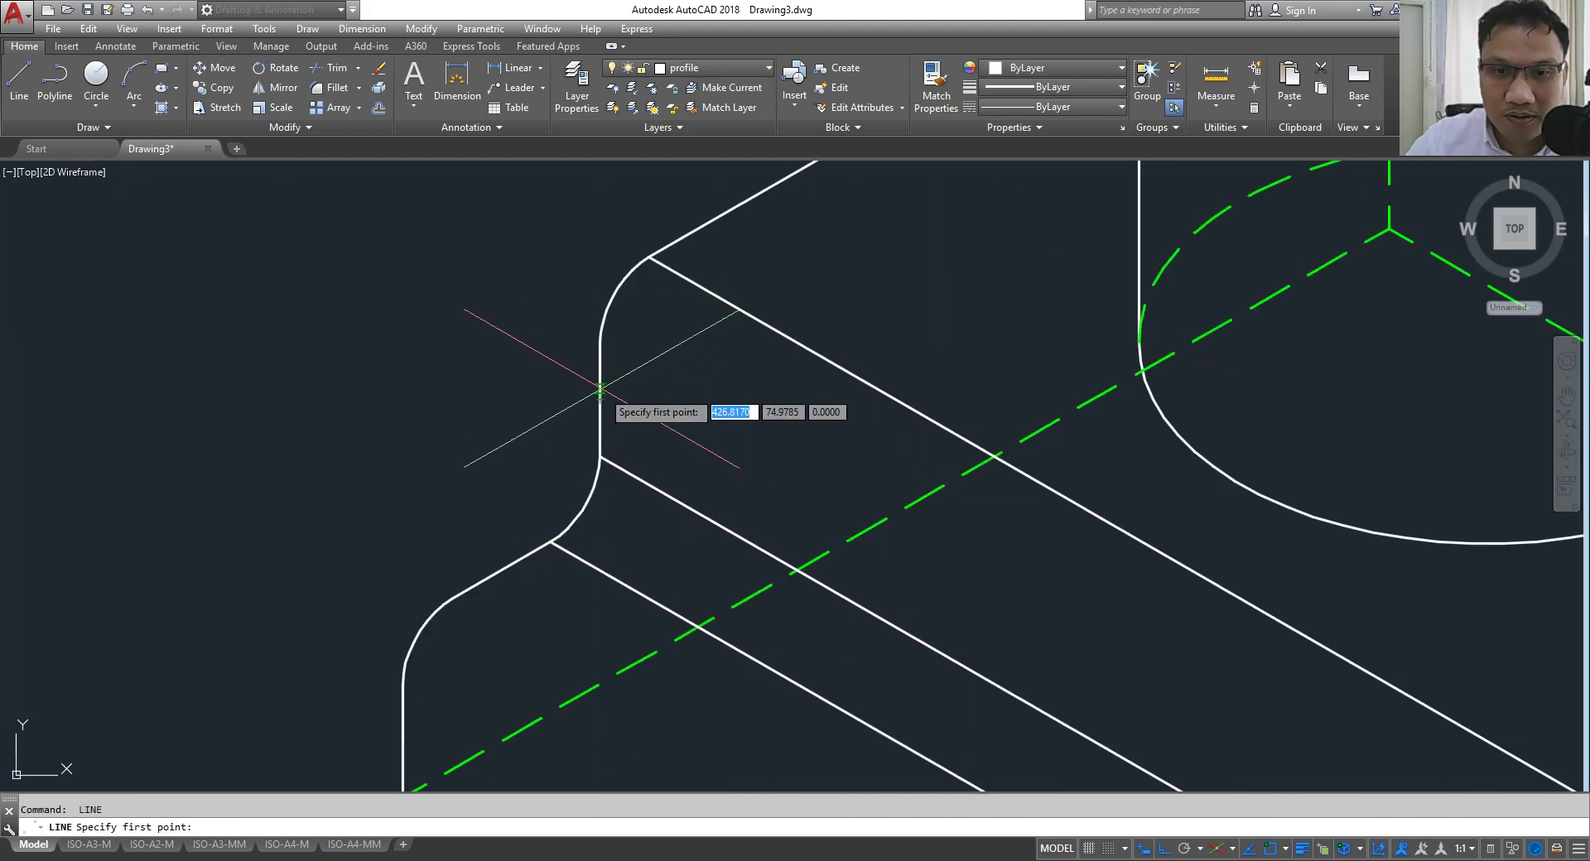
left_click(599, 342)
scroll(600, 342, "down", 3)
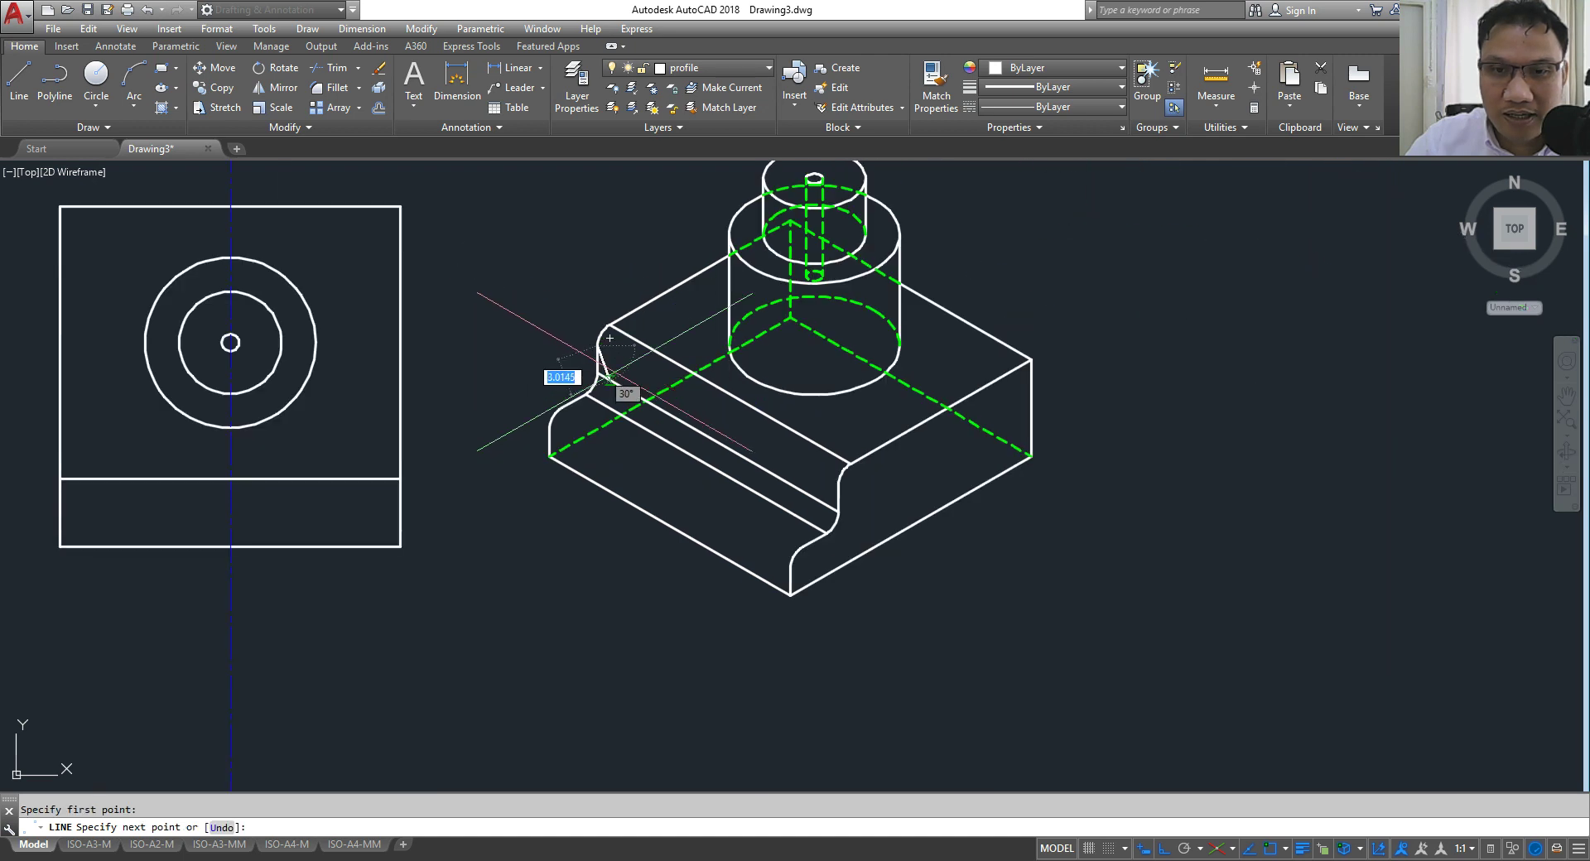
scroll(611, 384, "up", 5)
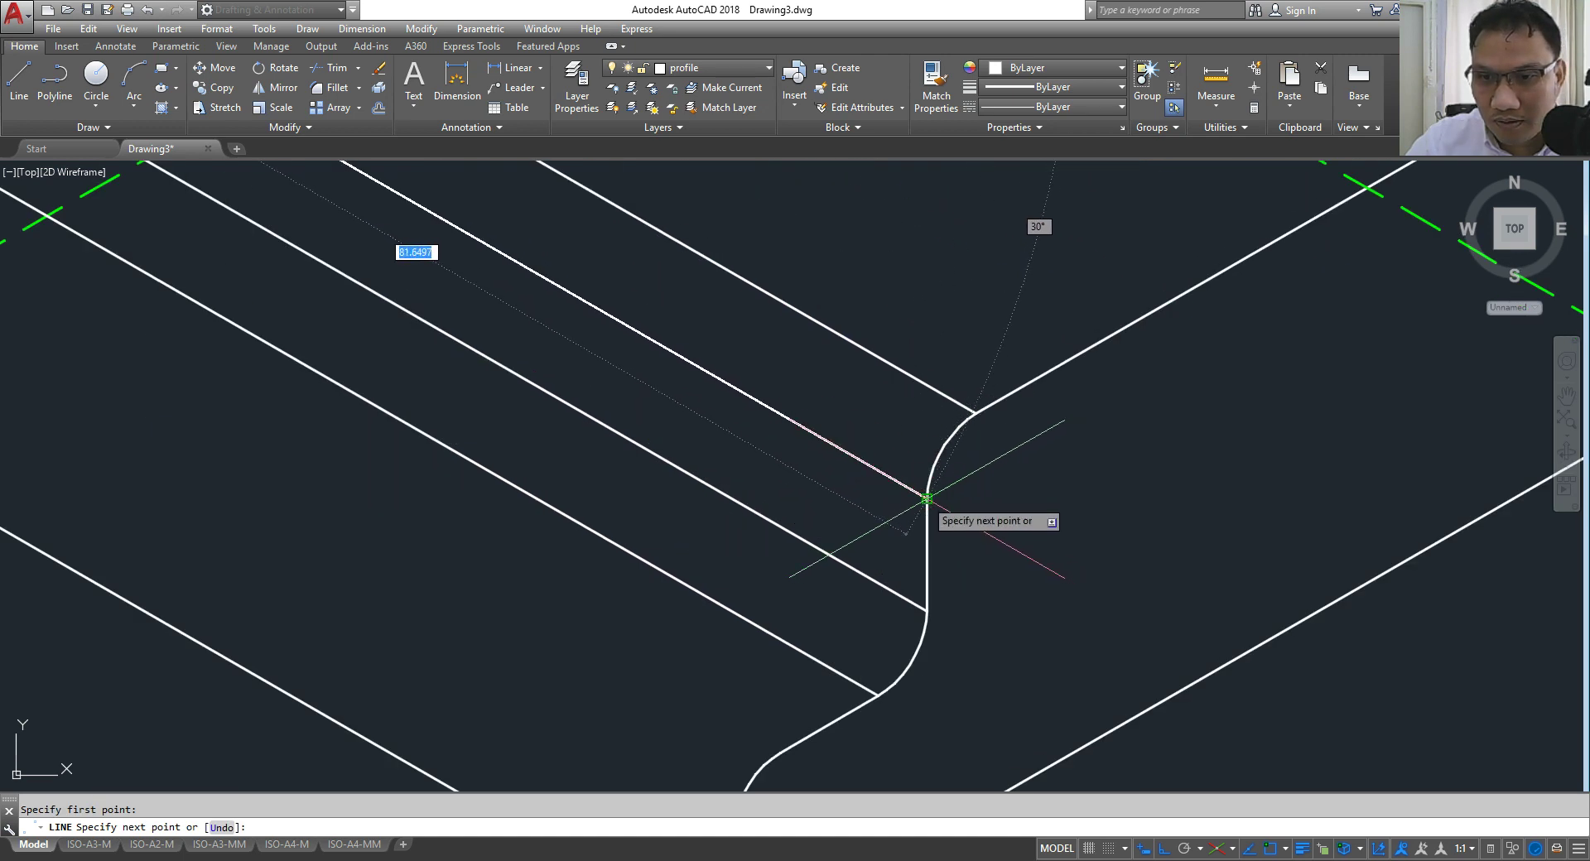
scroll(834, 462, "down", 5)
left_click(833, 461)
key("Return")
key("Return")
scroll(833, 462, "up", 3)
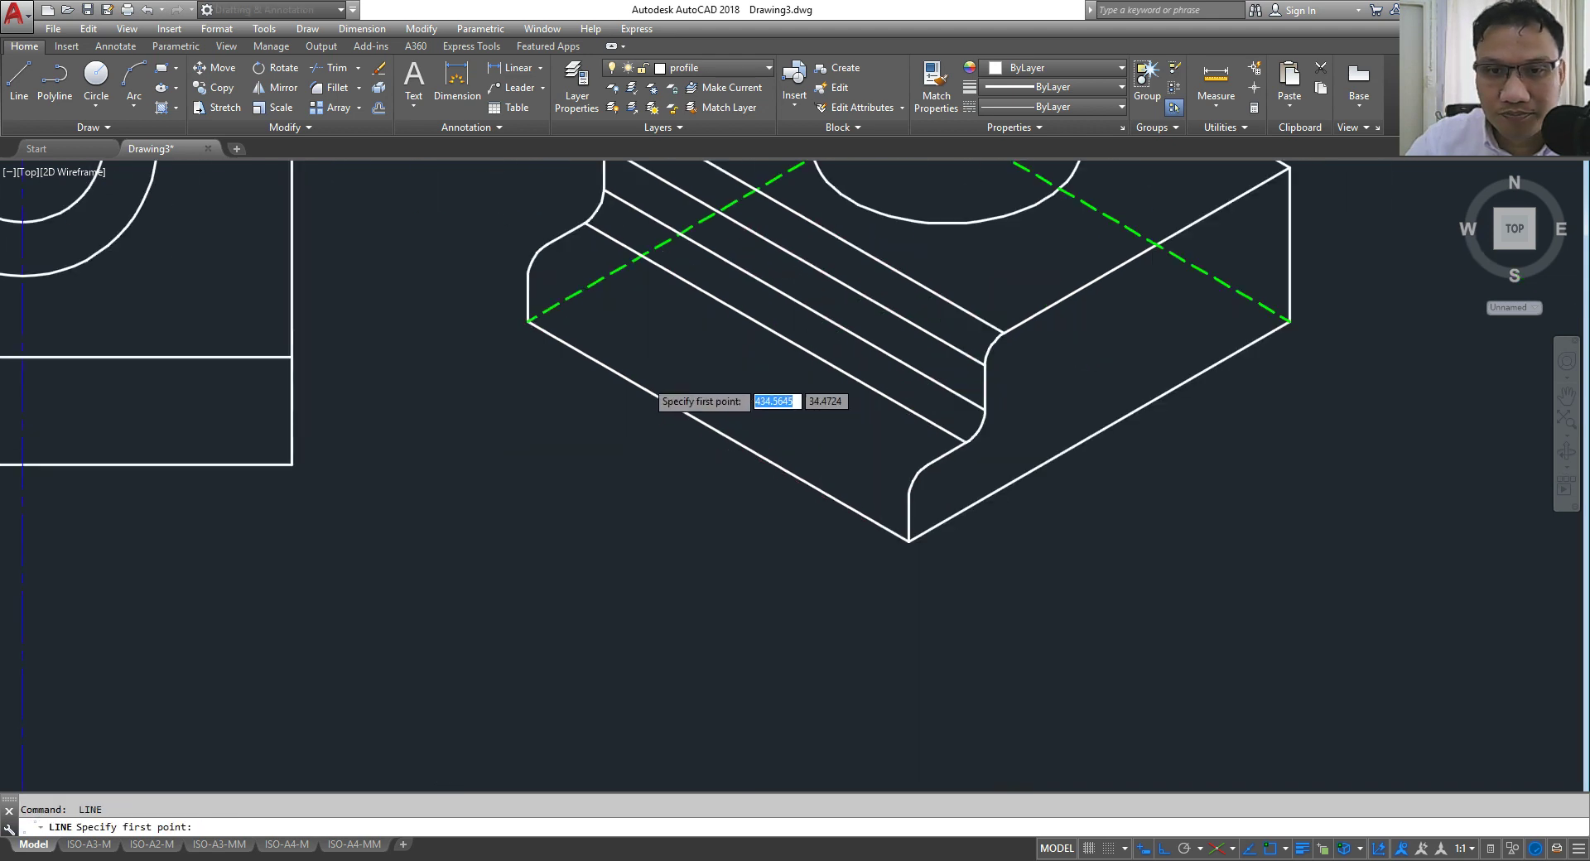
scroll(497, 282, "up", 3)
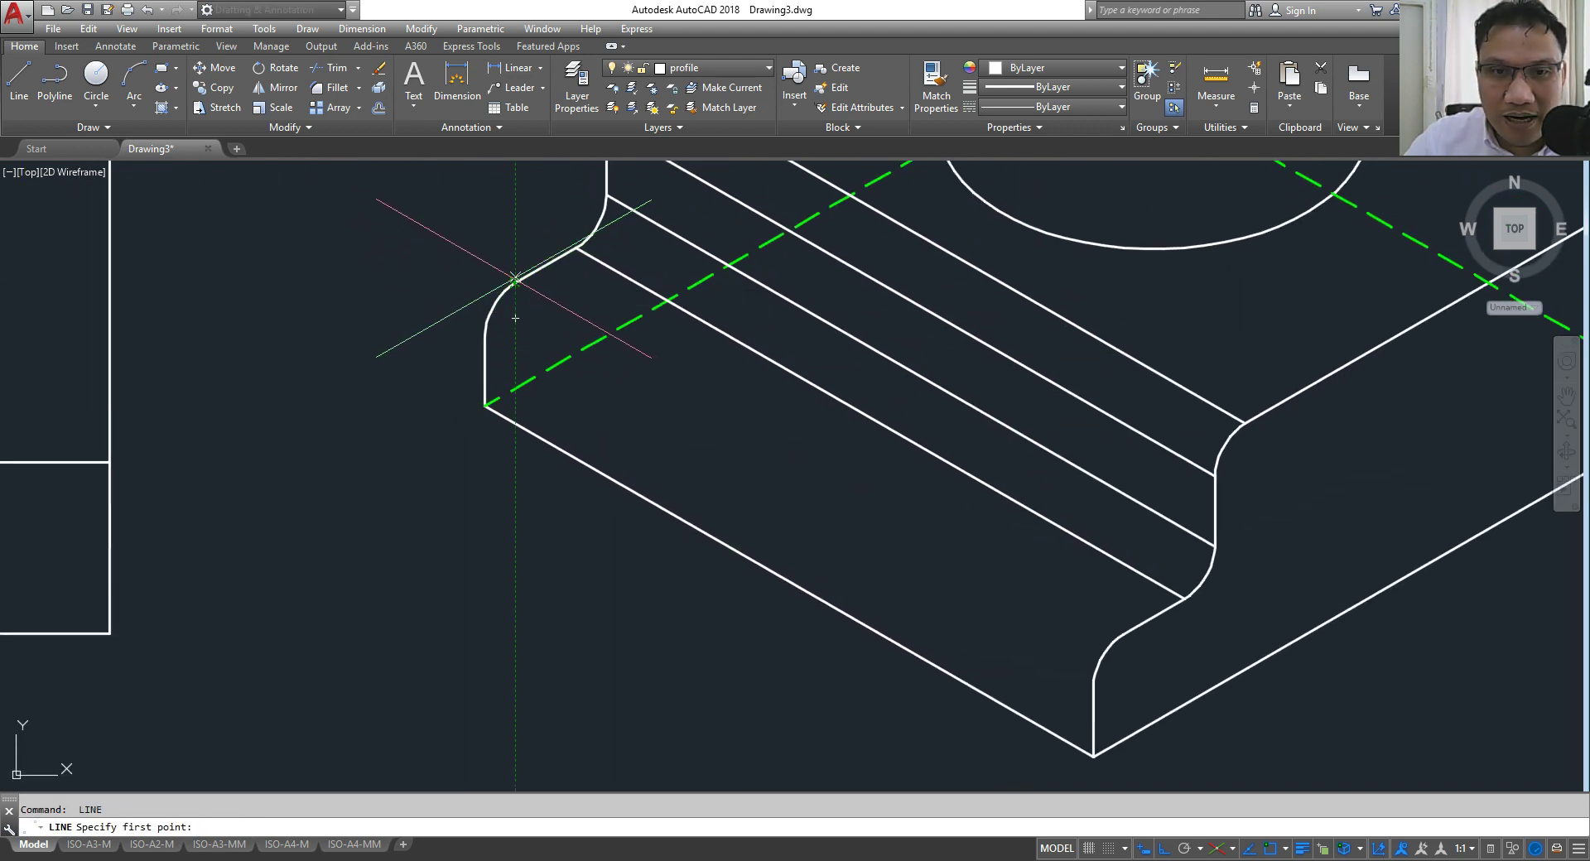
left_click(515, 282)
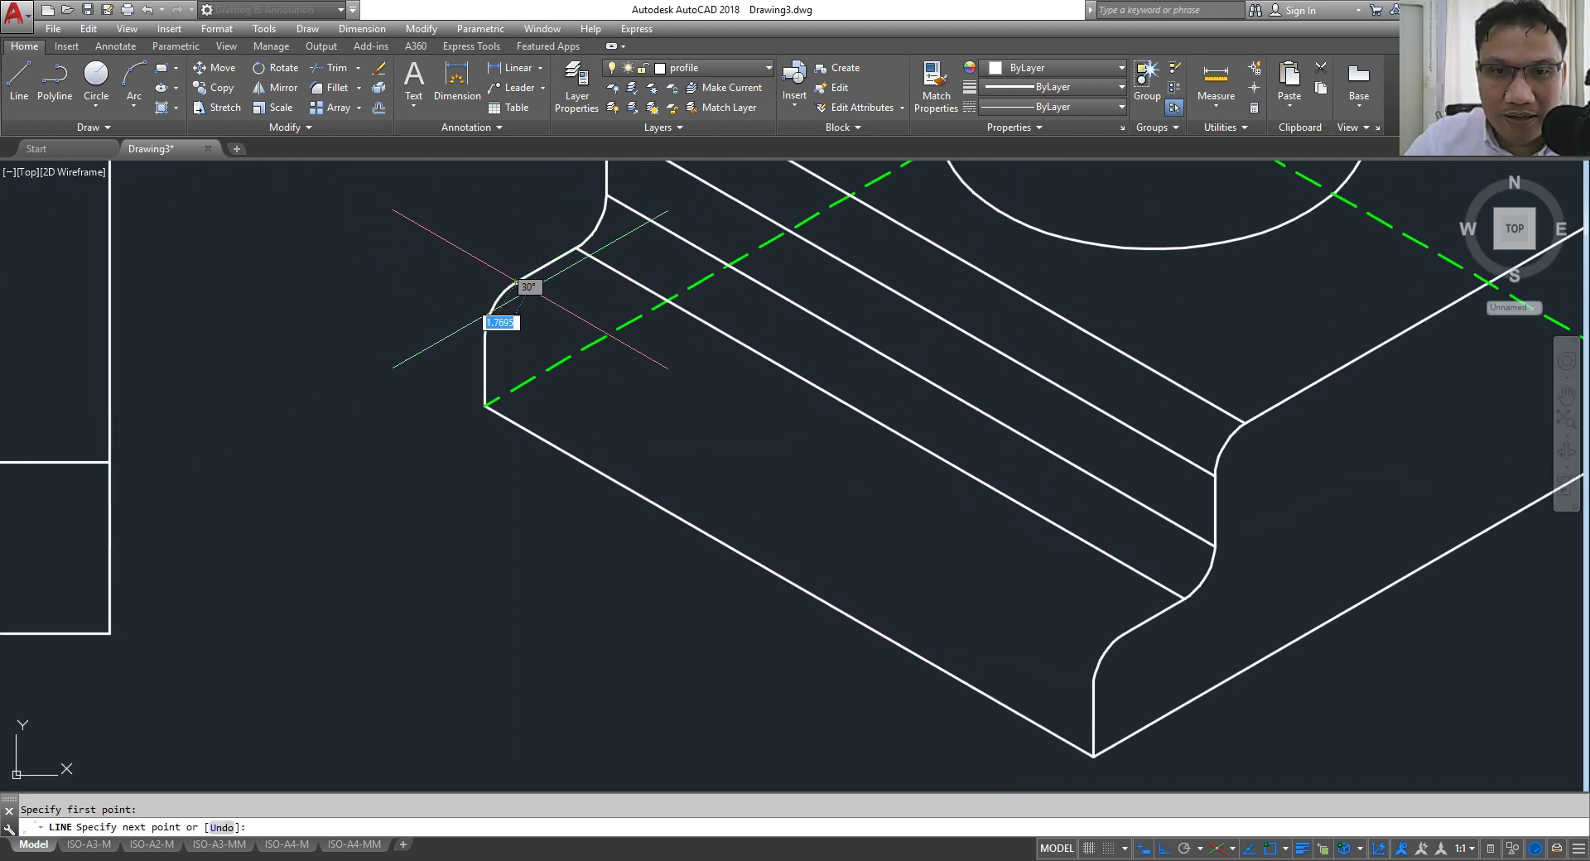
left_click(1113, 640)
key("Return")
key("Return")
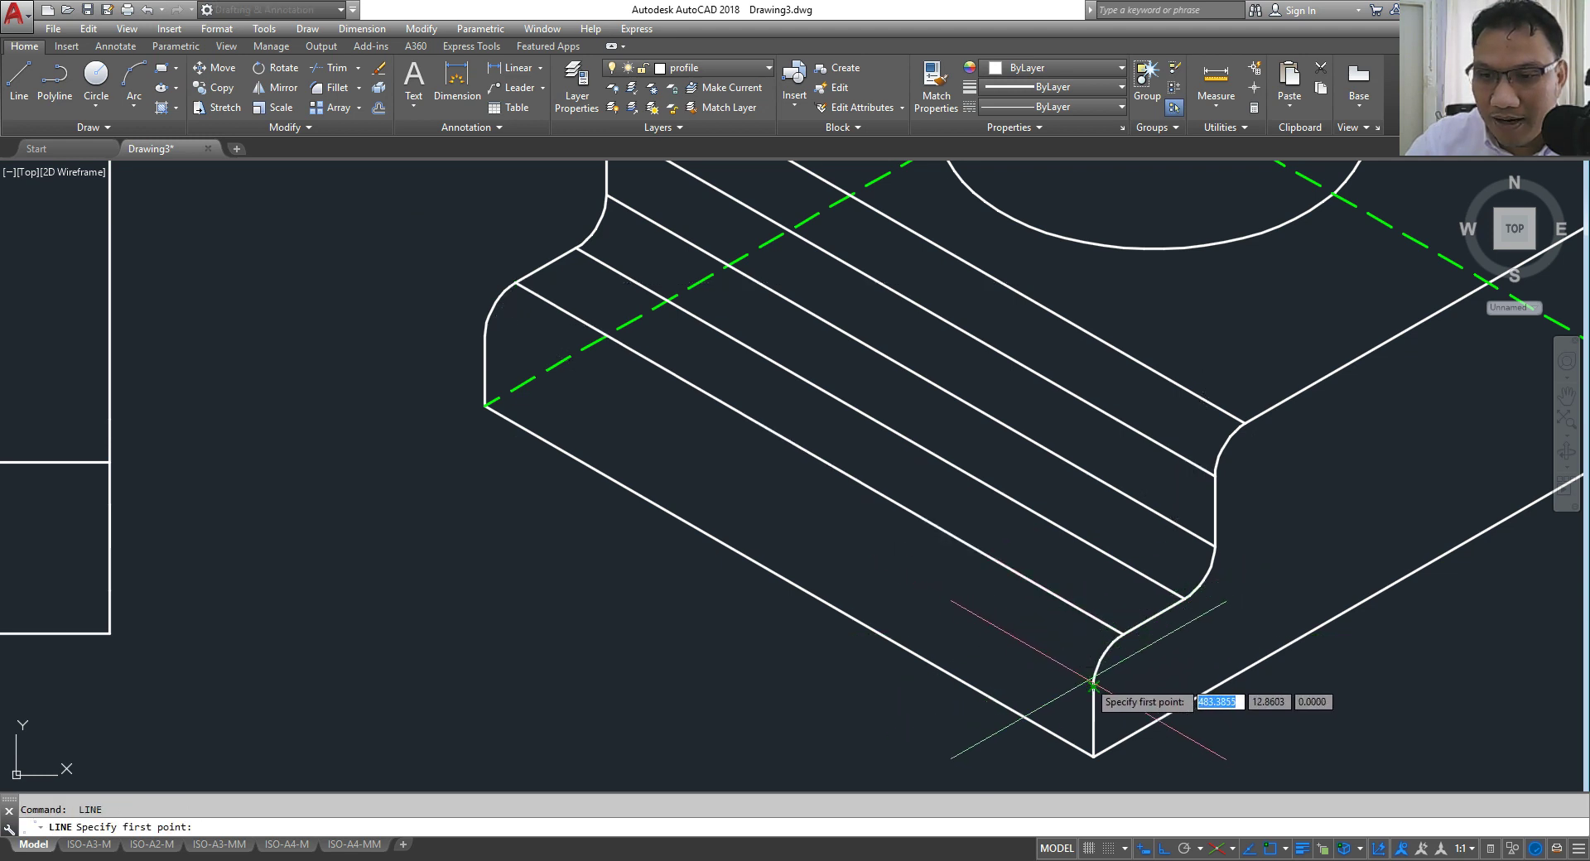
left_click(1094, 684)
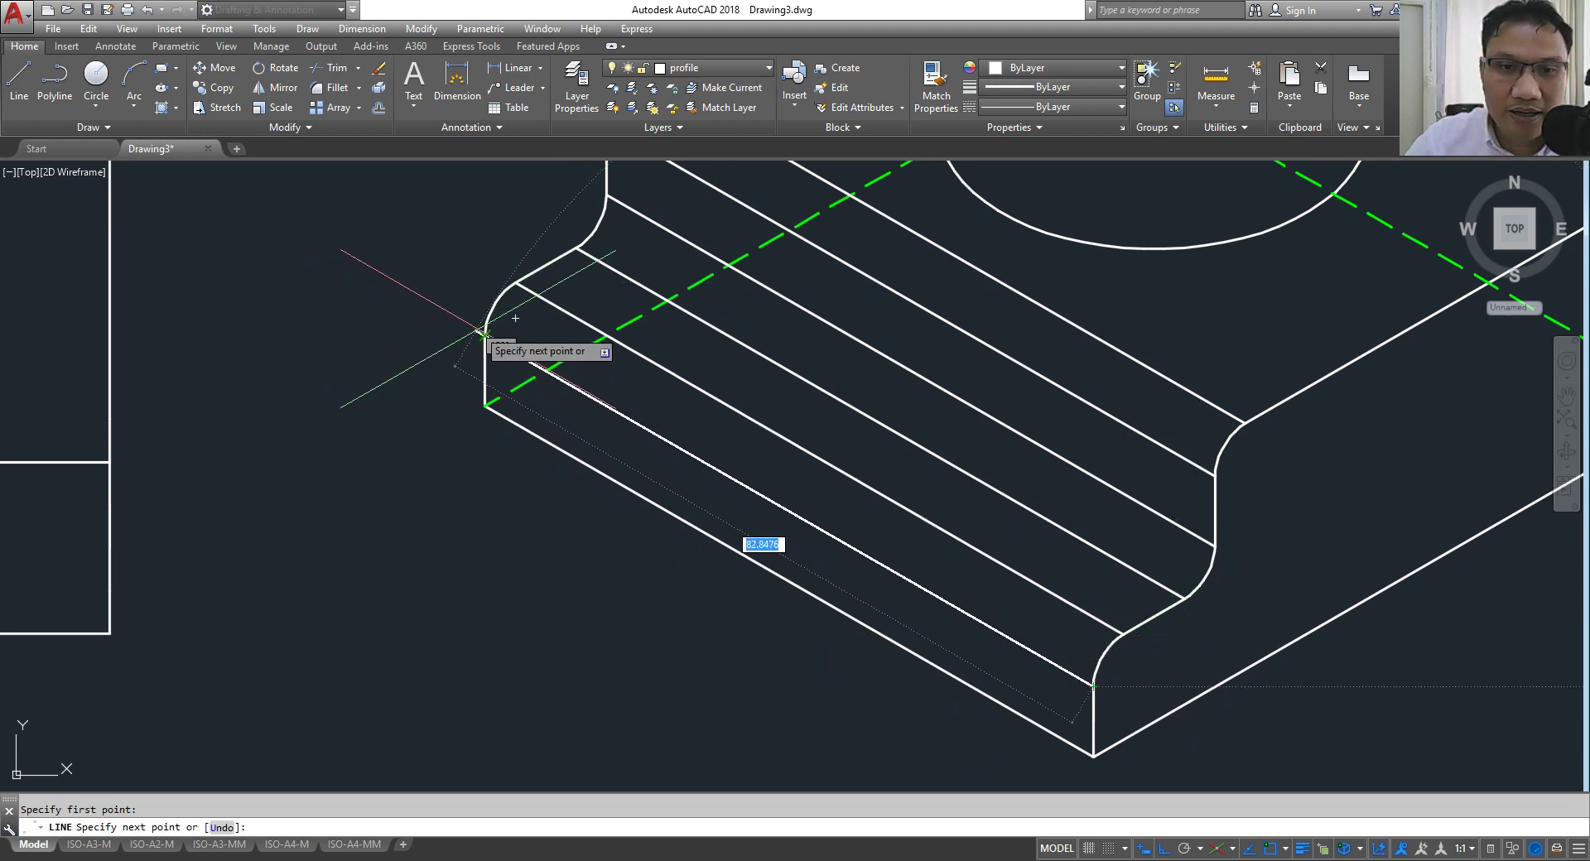
left_click(484, 334)
key("Return")
scroll(488, 344, "down", 2)
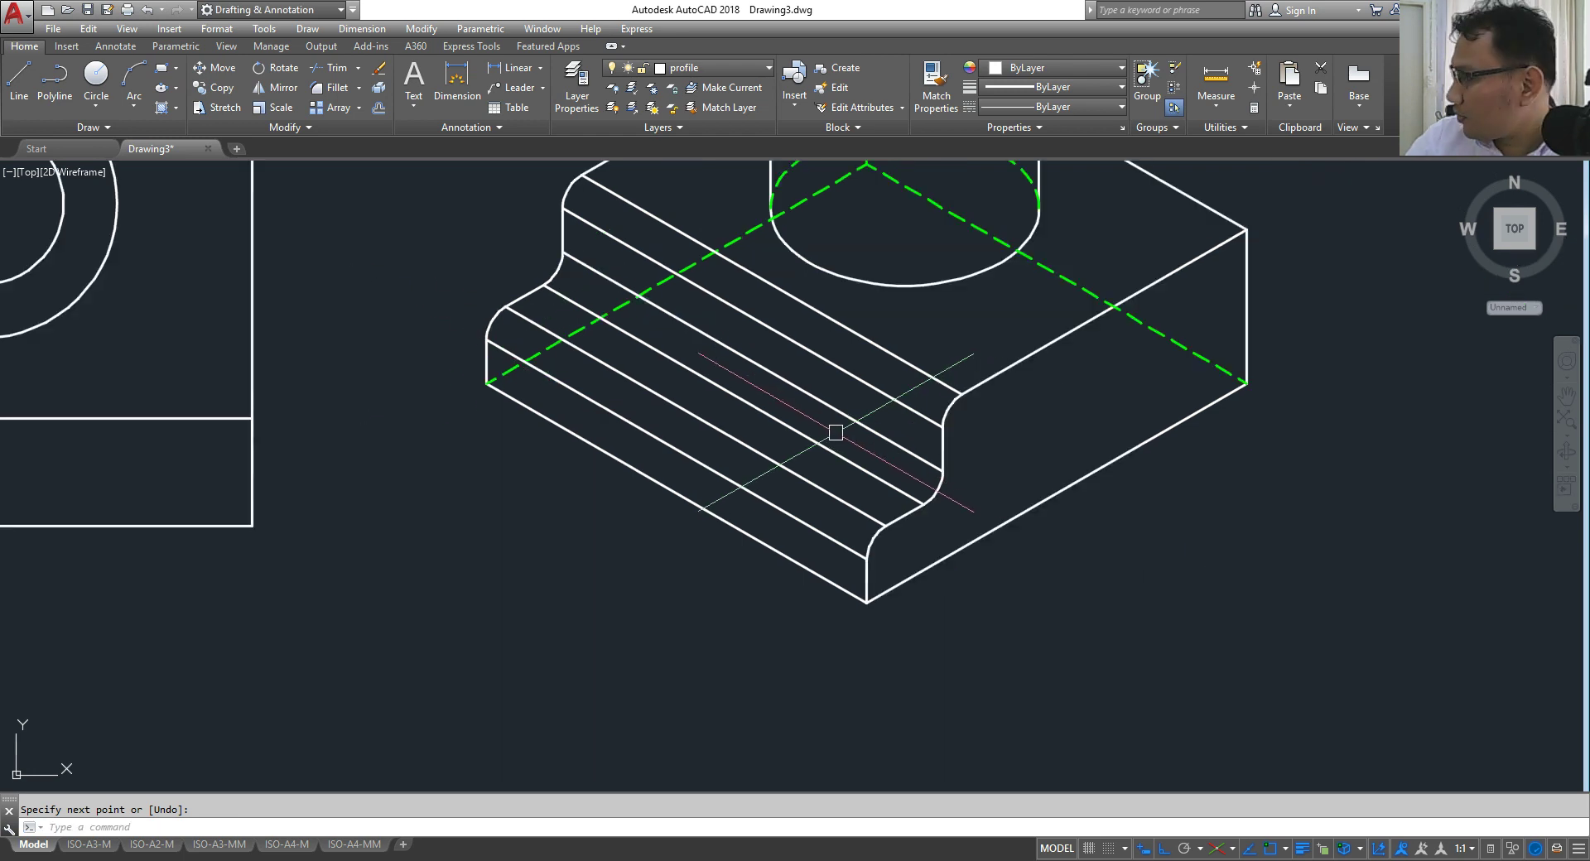
scroll(793, 375, "down", 3)
mouse_move(794, 375)
middle_mouse_down()
mouse_move(720, 414)
mouse_move(710, 398)
mouse_move(775, 430)
middle_mouse_up()
scroll(809, 344, "up", 2)
scroll(675, 398, "up", 2)
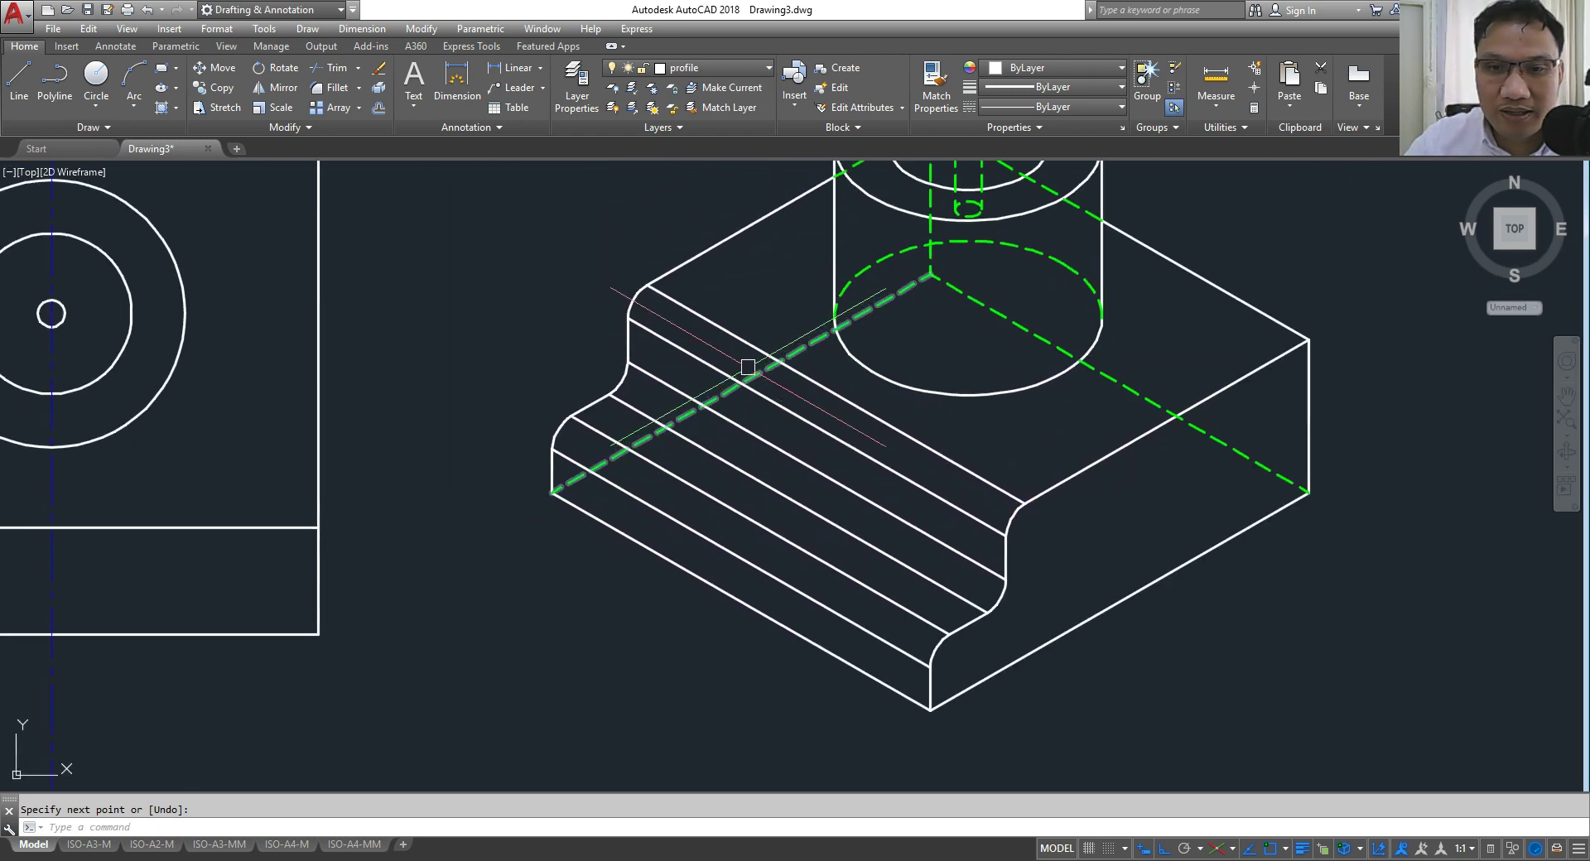
scroll(910, 475, "down", 2)
Step: Return to orthographic drafting from the status-bar toggle and set the 'dim' layer current
scroll(909, 474, "down", 2)
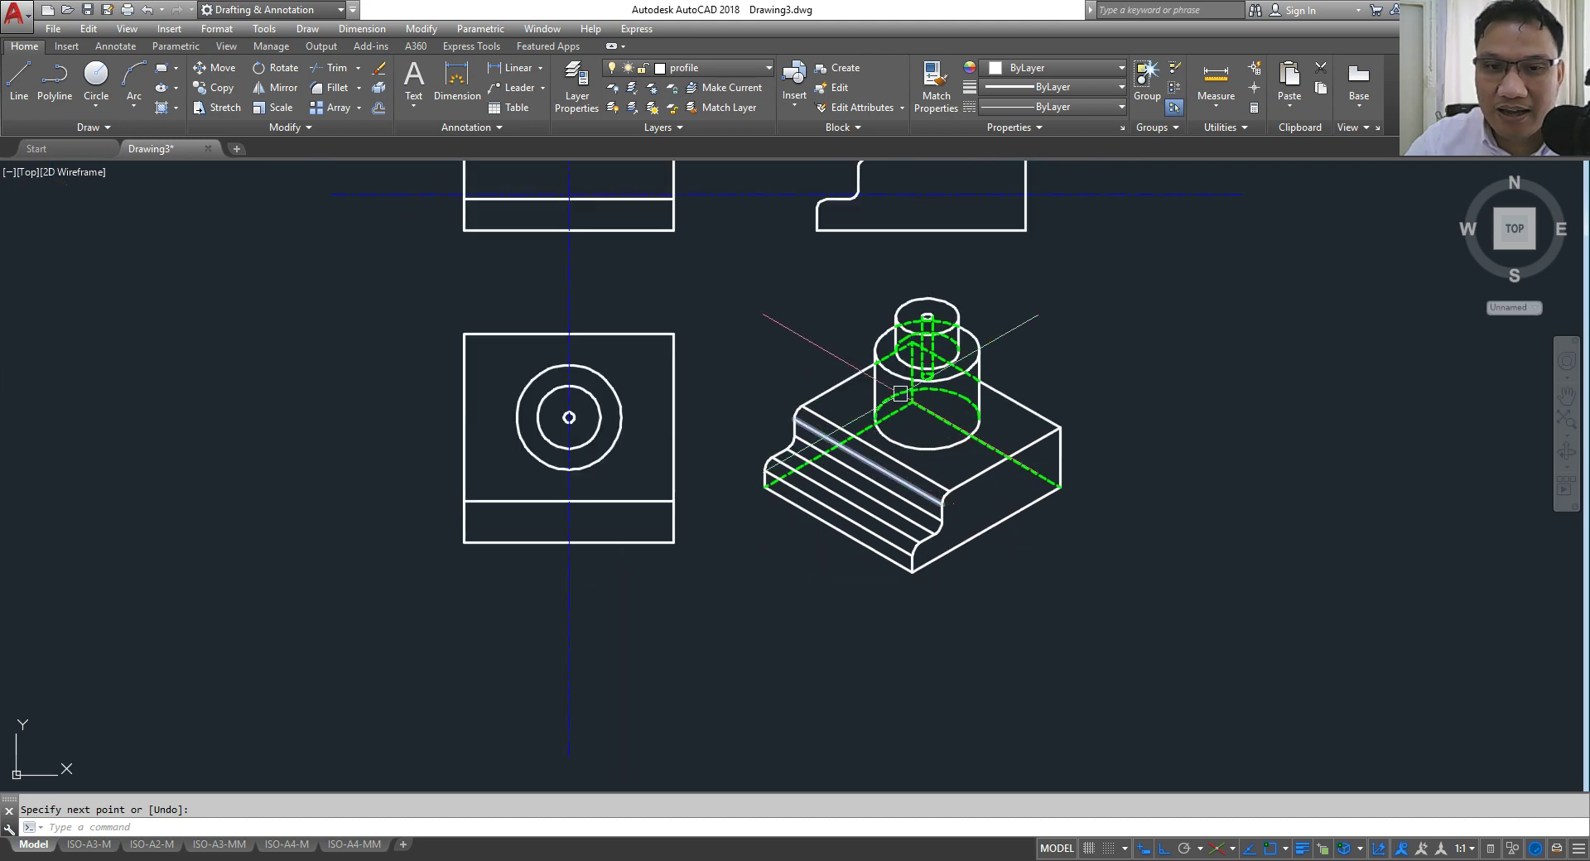
middle_click_drag(862, 249, 788, 497)
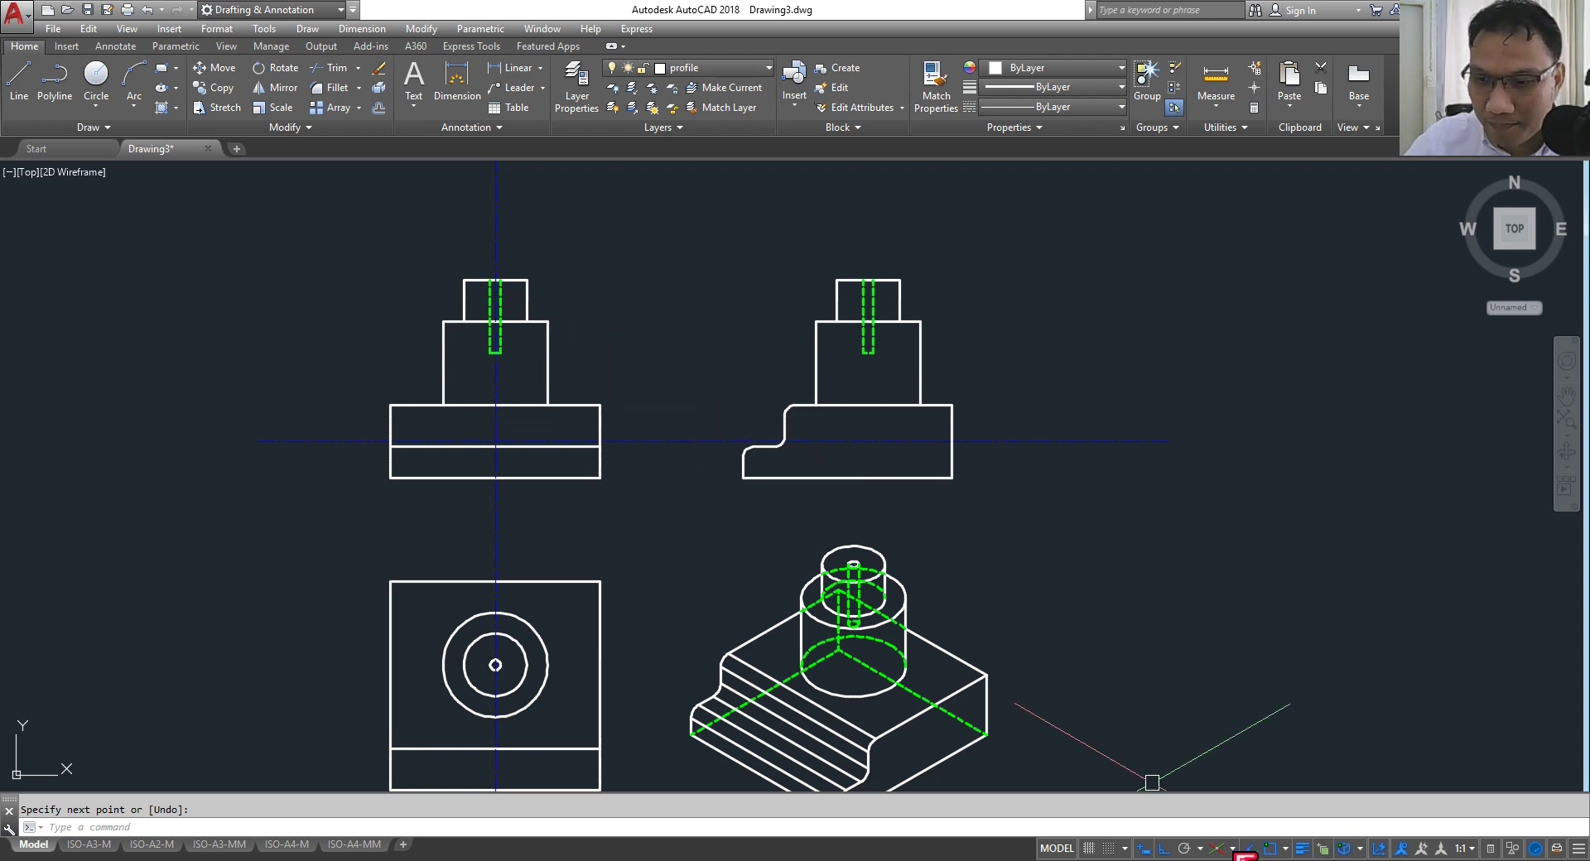
left_click(1217, 848)
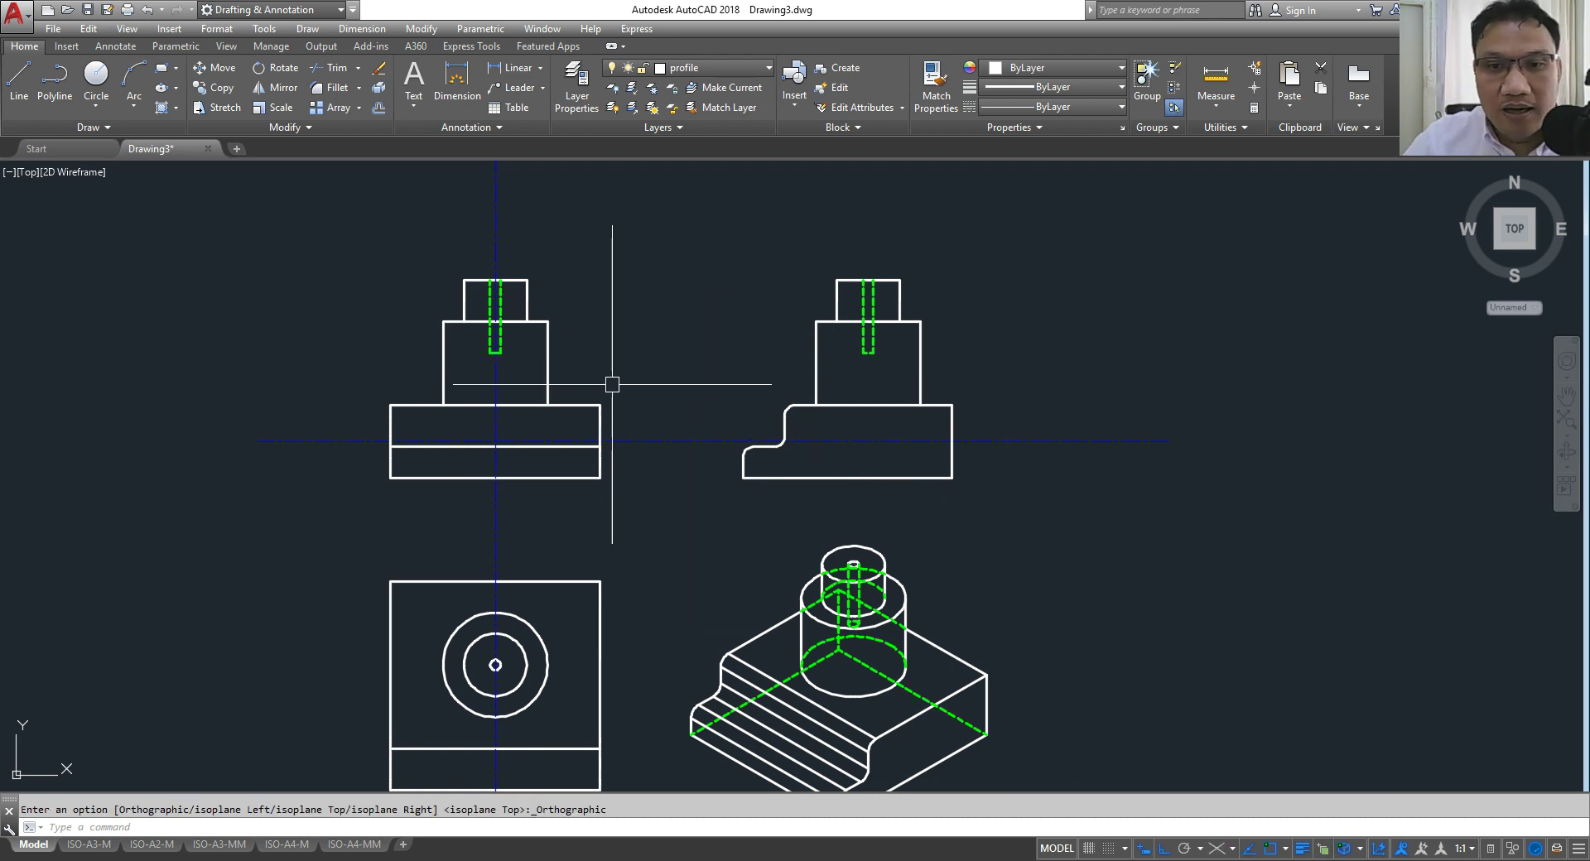
middle_click_drag(600, 339, 660, 356)
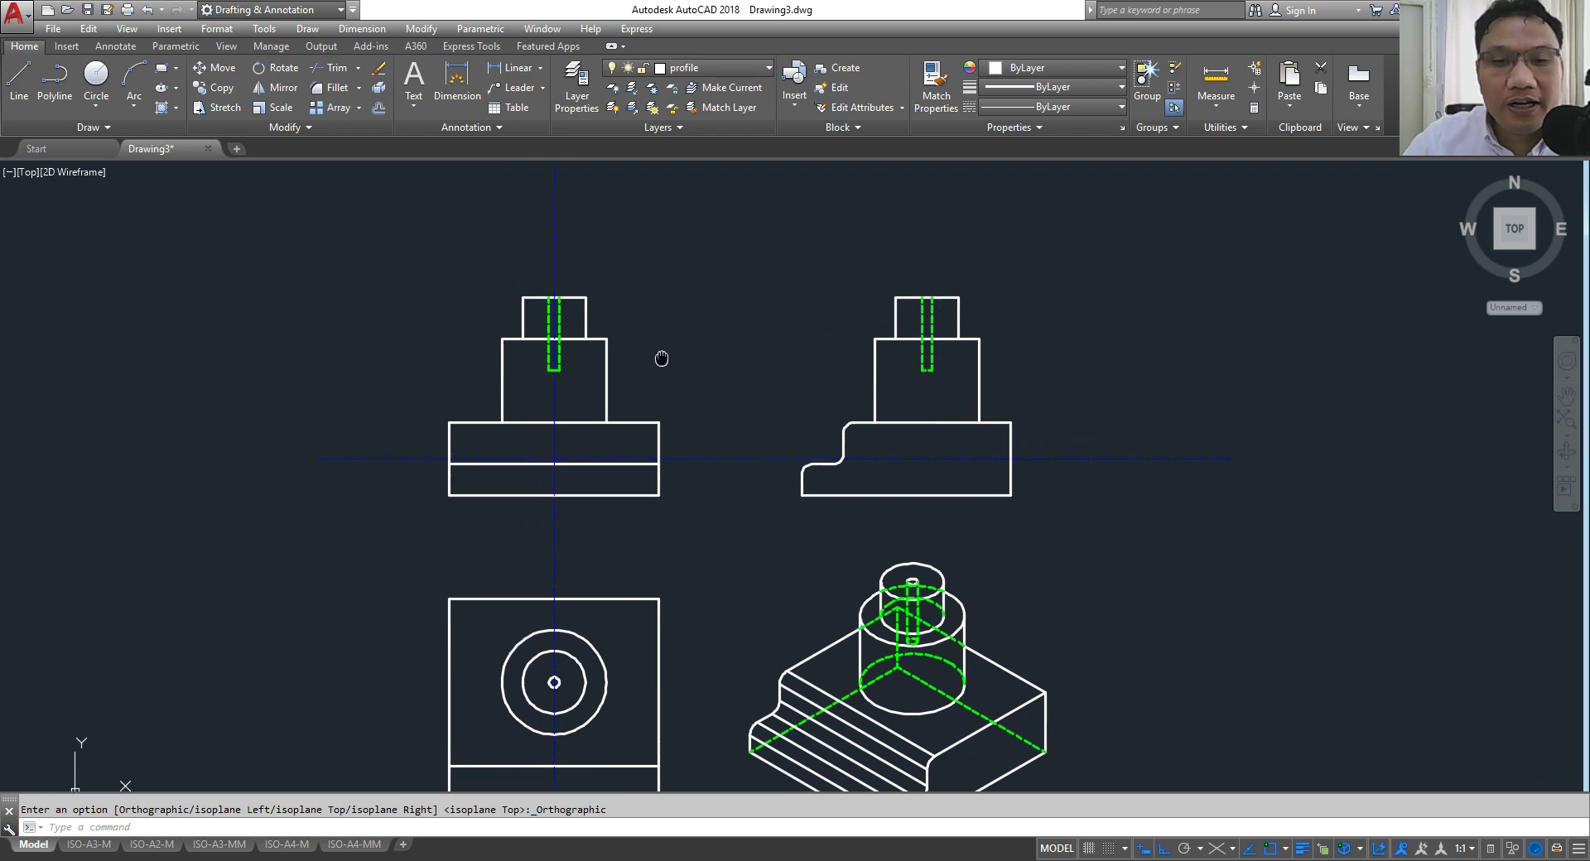
left_click(737, 67)
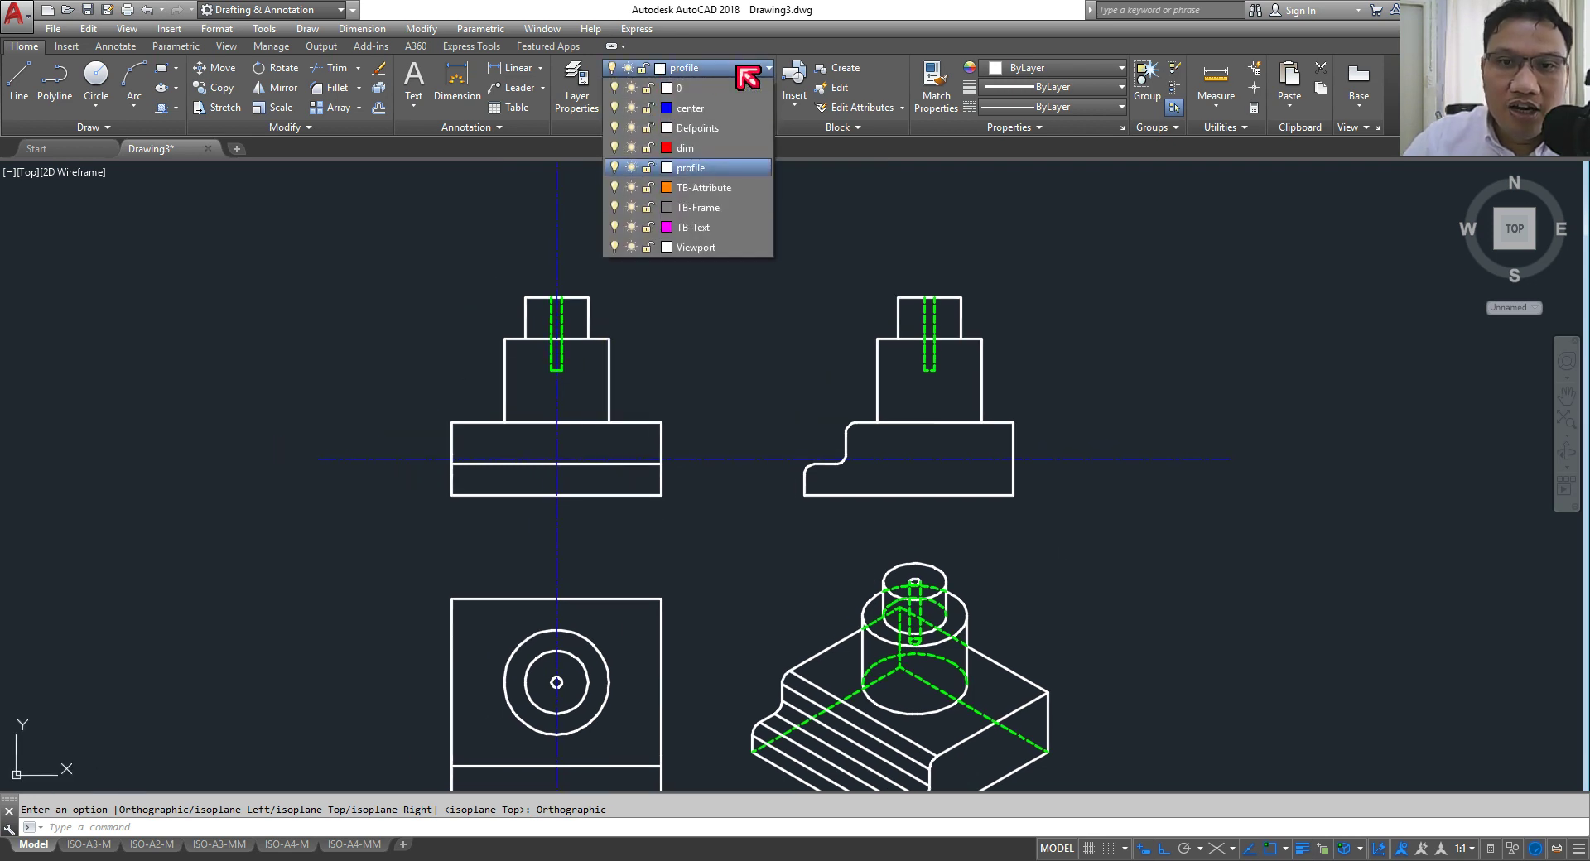
left_click(698, 154)
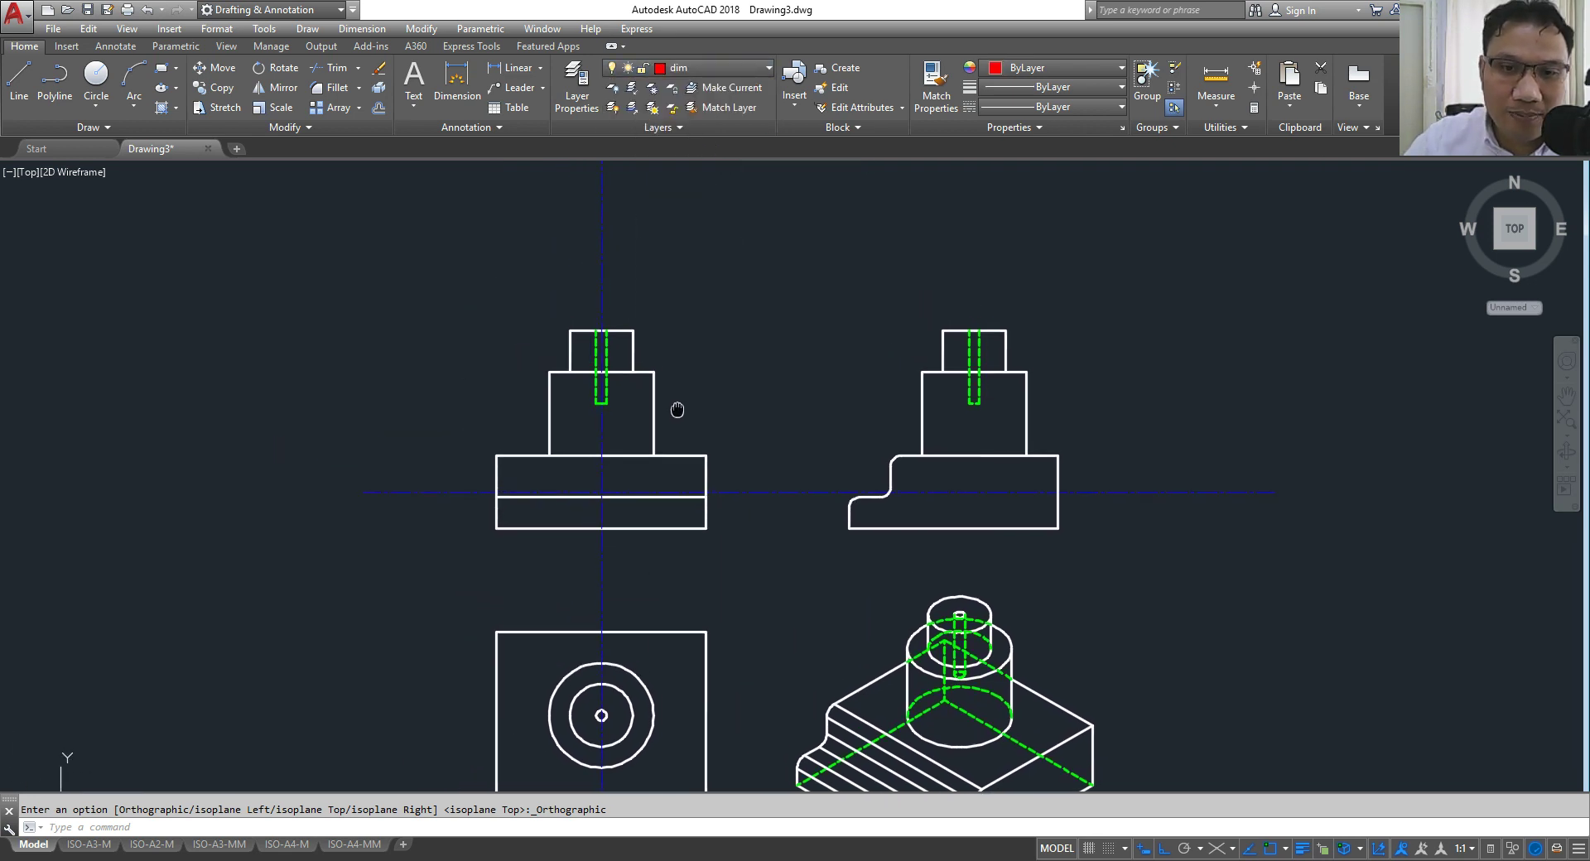
Step: Zoom in on the front and side views and open the Dimension Style Manager
scroll(674, 408, "up", 2)
middle_click_drag(731, 394, 732, 499)
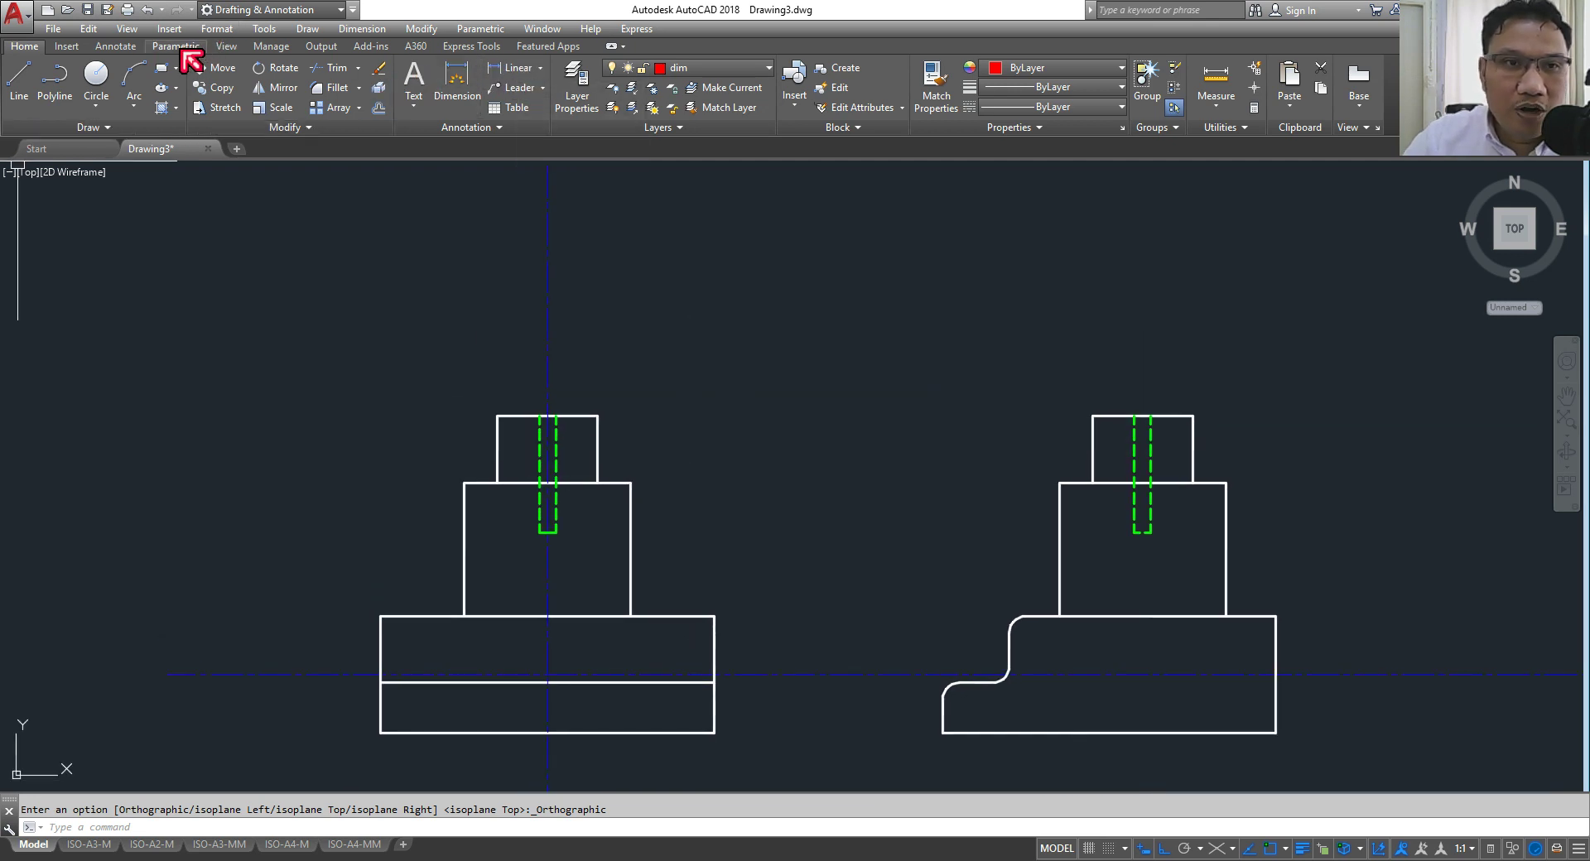
left_click(116, 46)
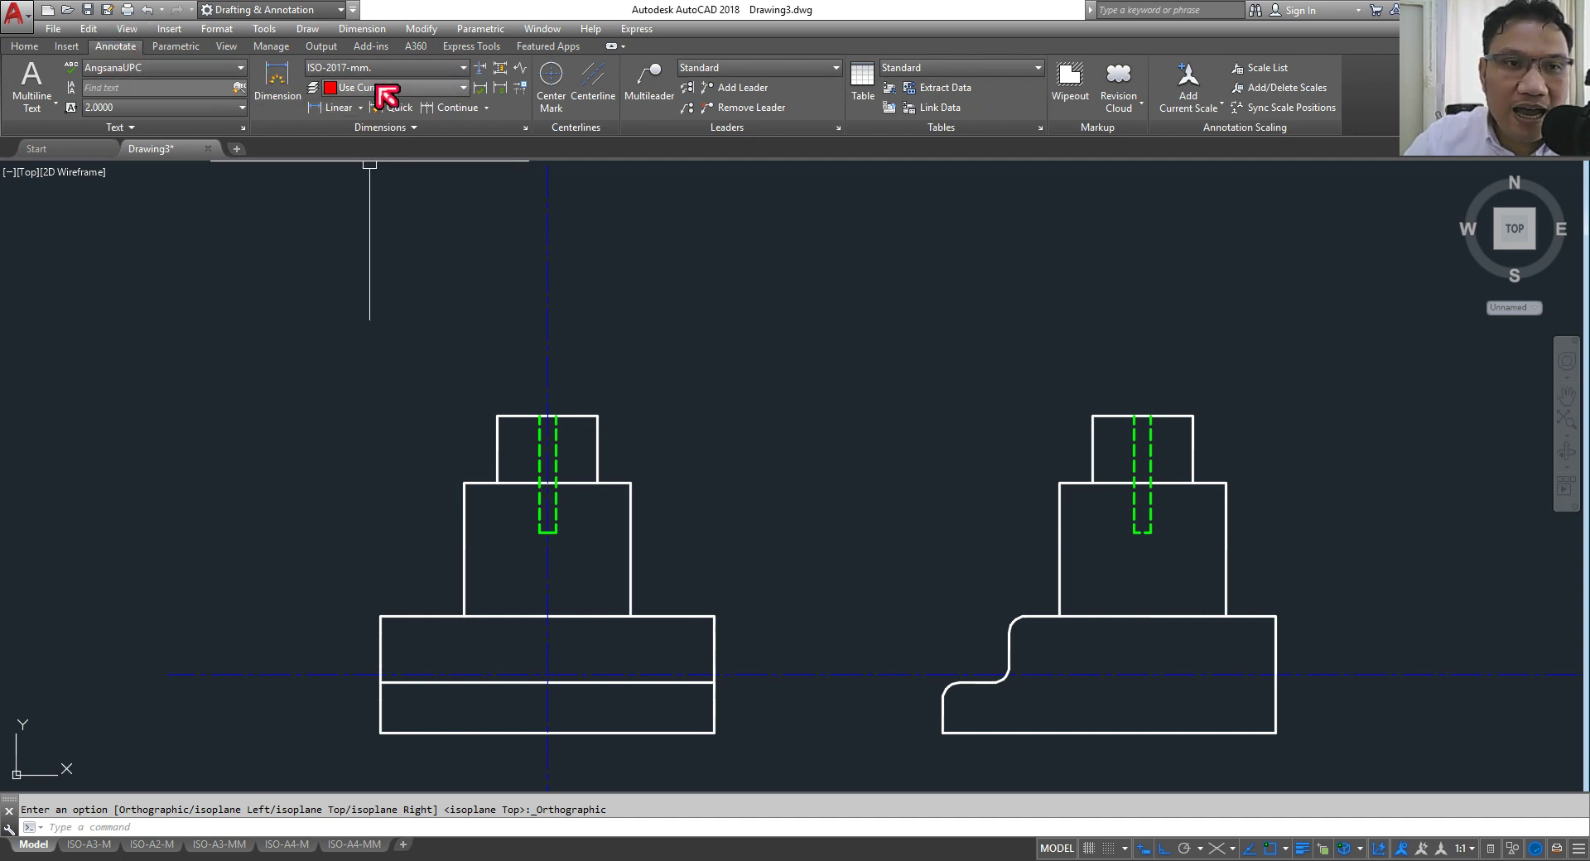
left_click(526, 127)
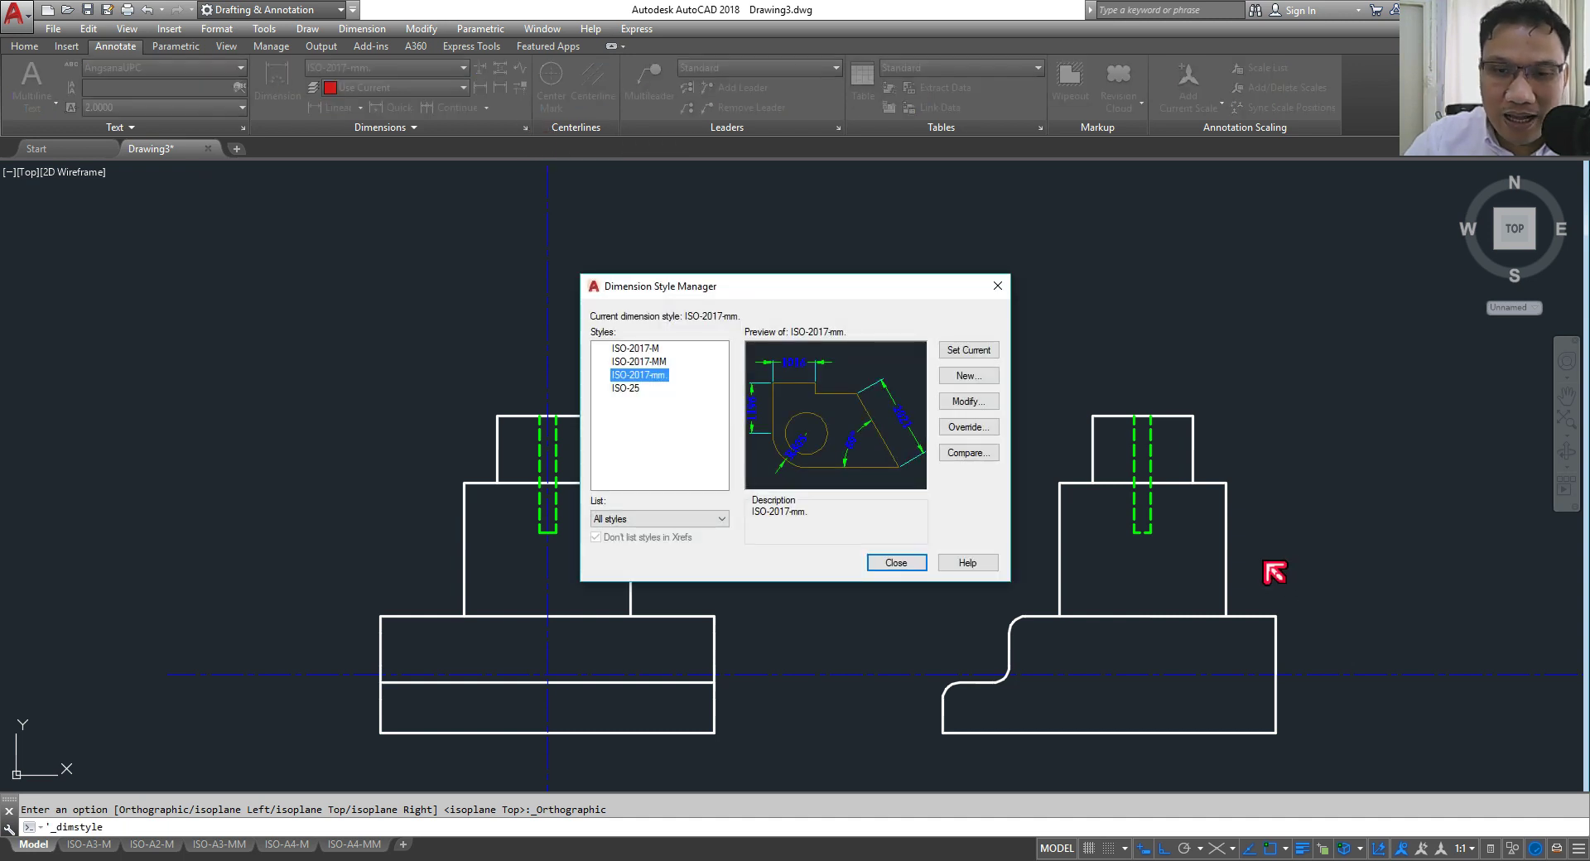
Step: Preview the ISO-2017 dimension styles, then select ISO-25 for editing
left_click(641, 389)
left_click(635, 364)
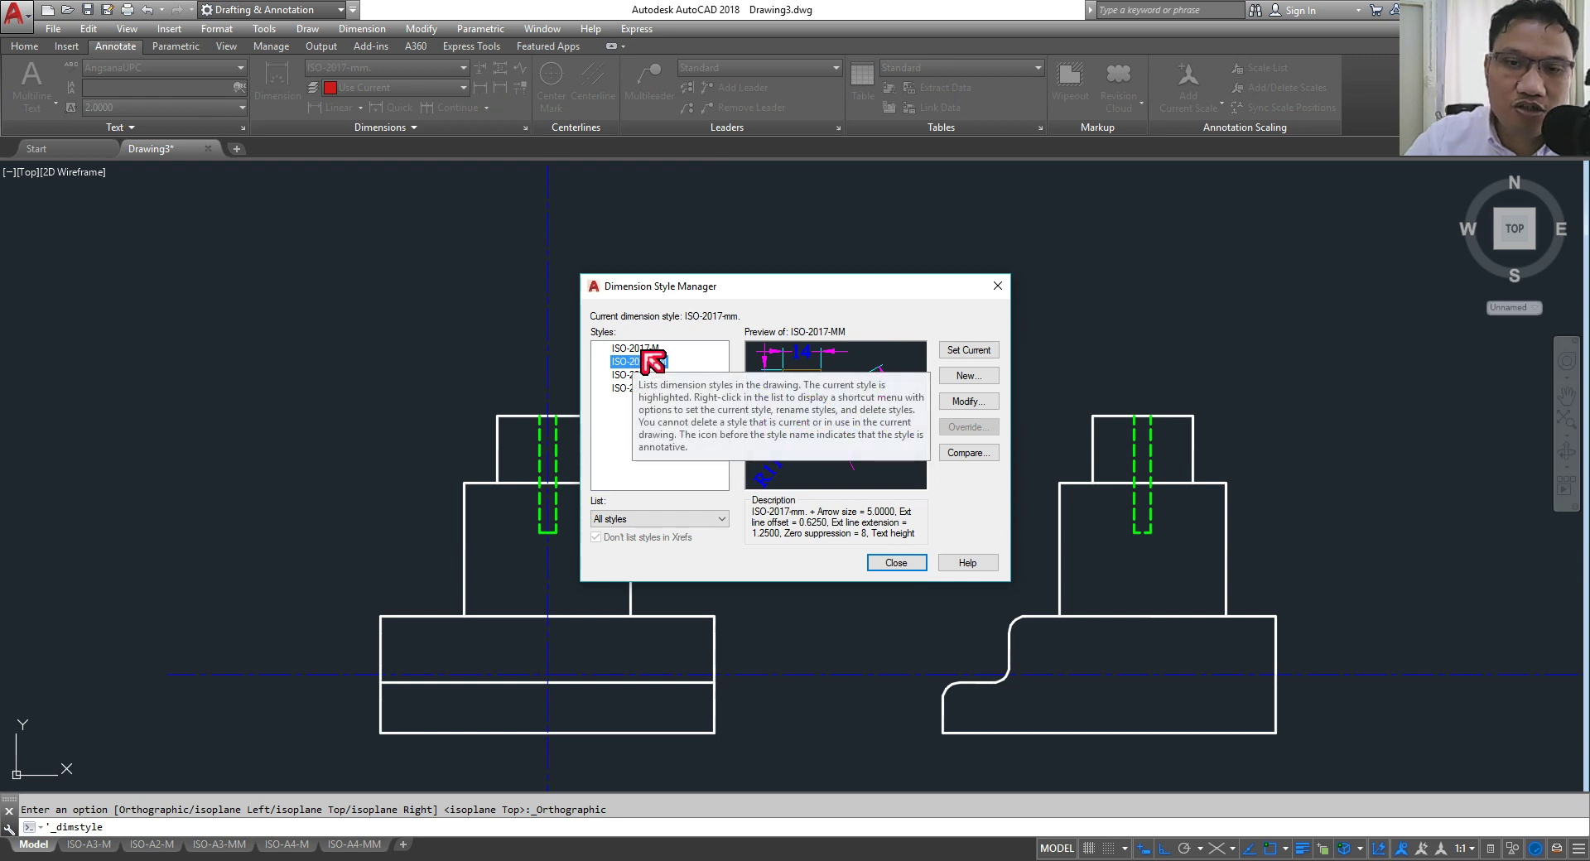
left_click(644, 349)
left_click(645, 360)
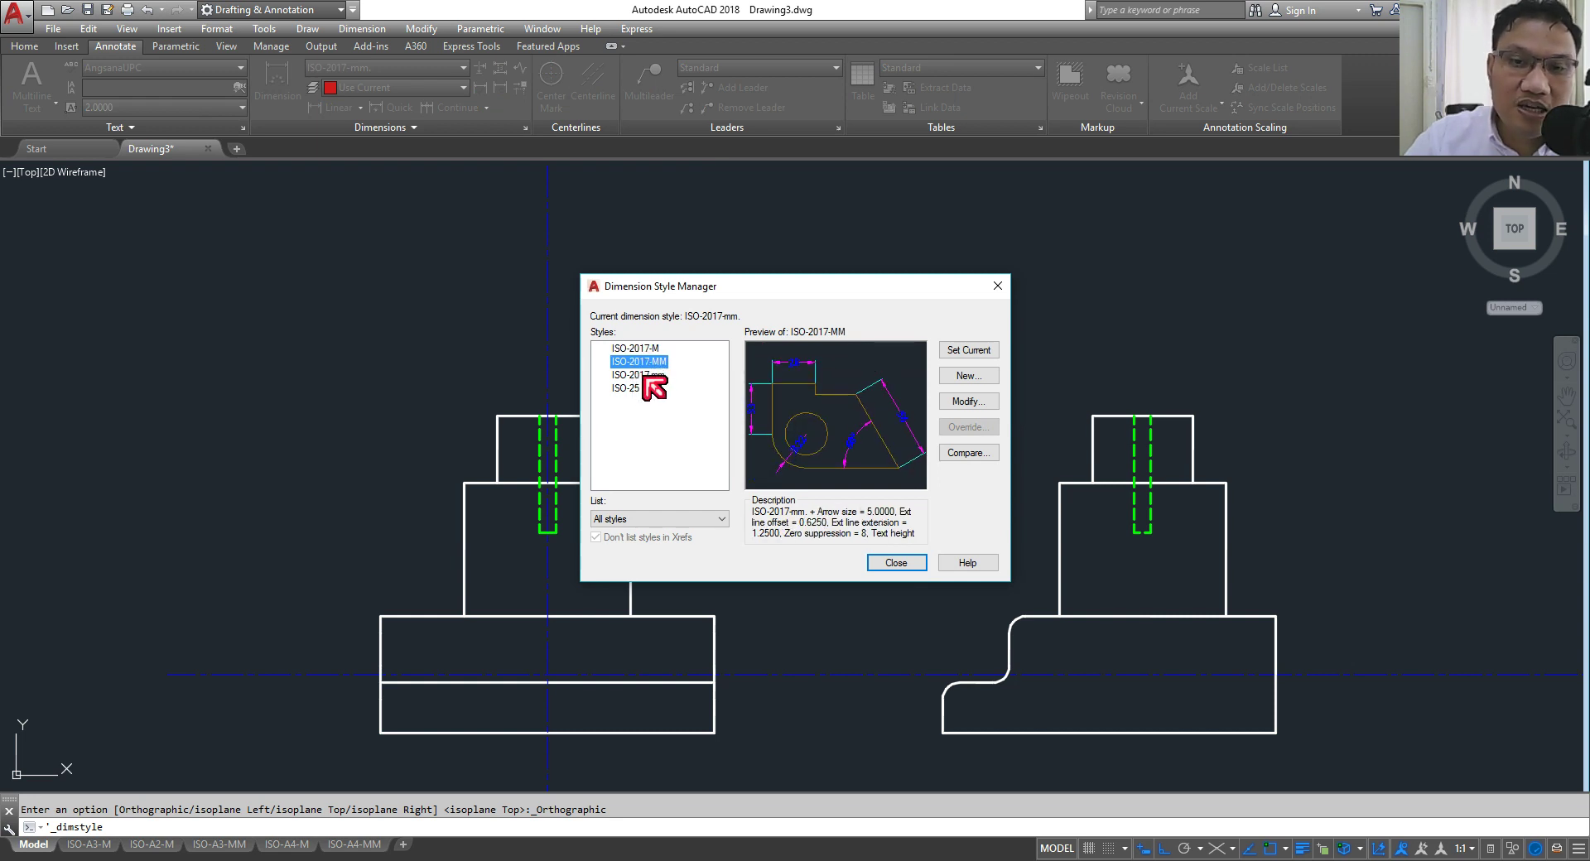
left_click(629, 387)
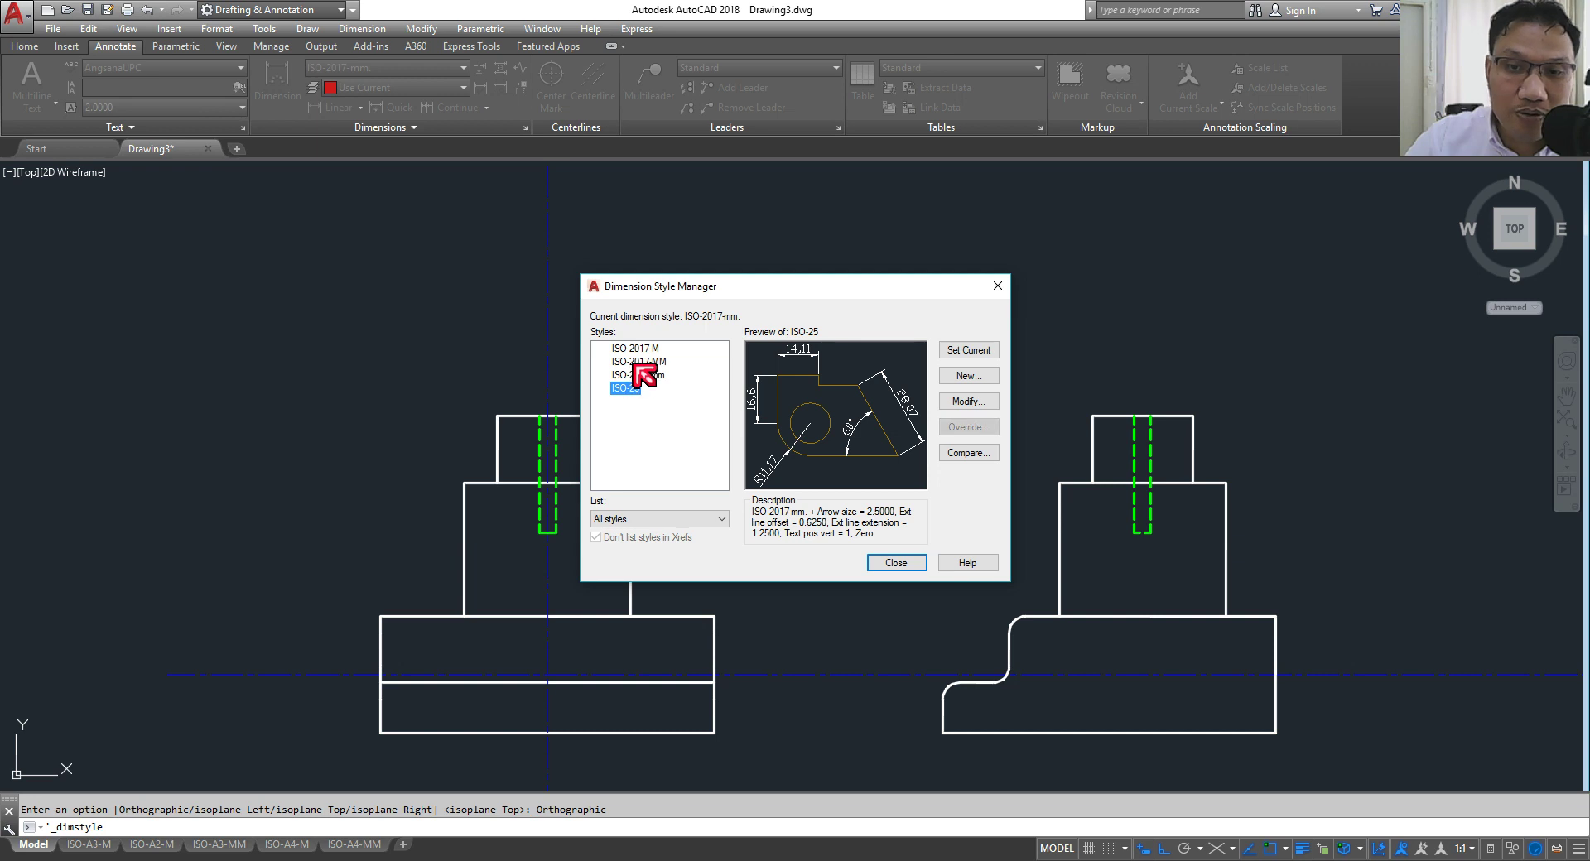
key("Up")
key("Up")
key("Up")
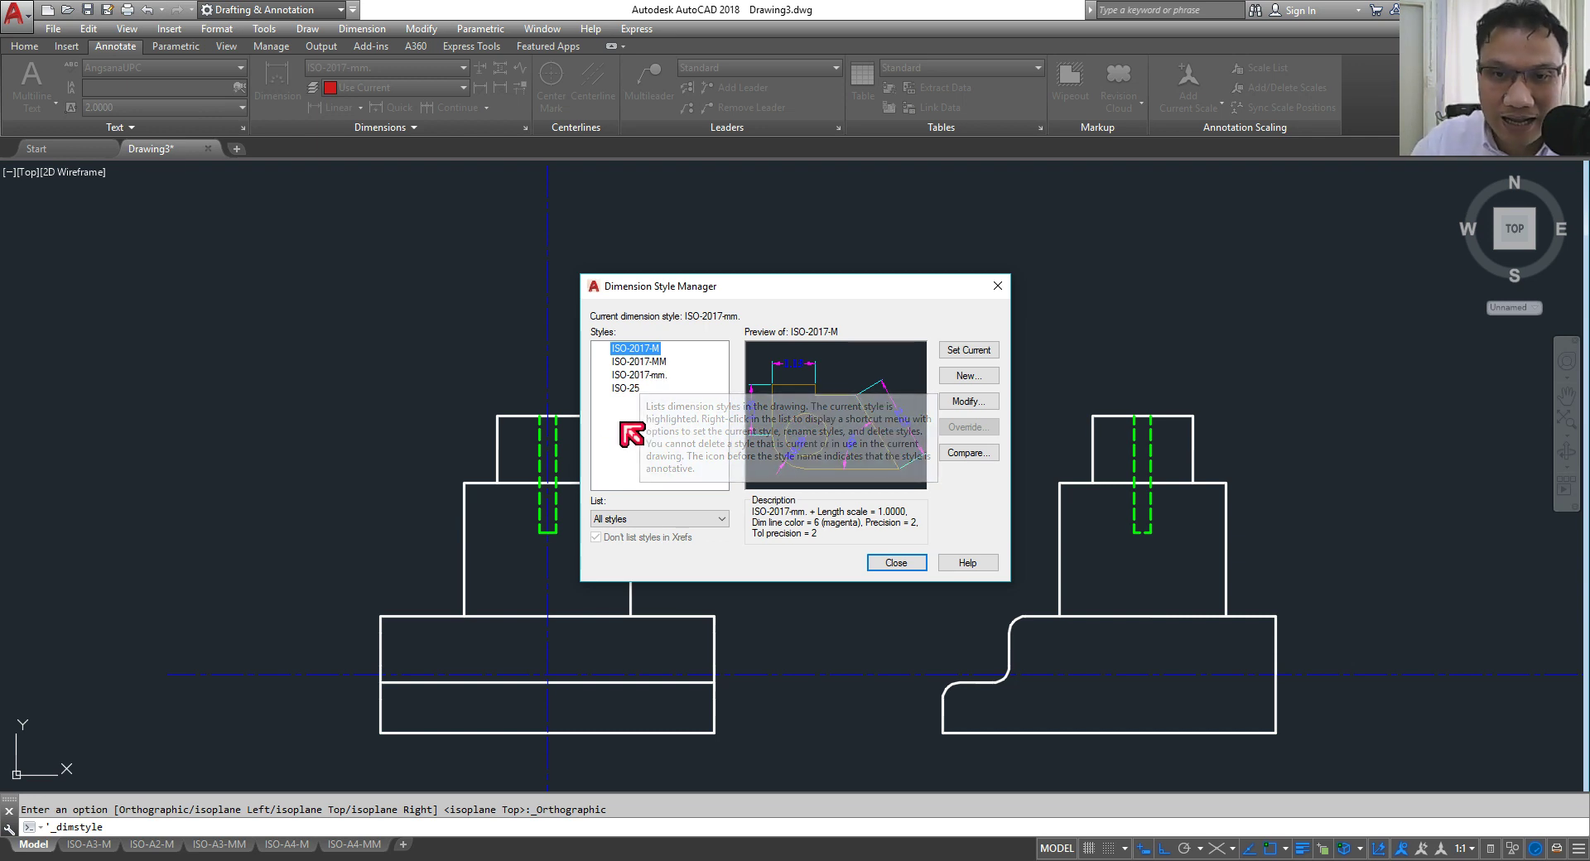
left_click(655, 362)
left_click(651, 375)
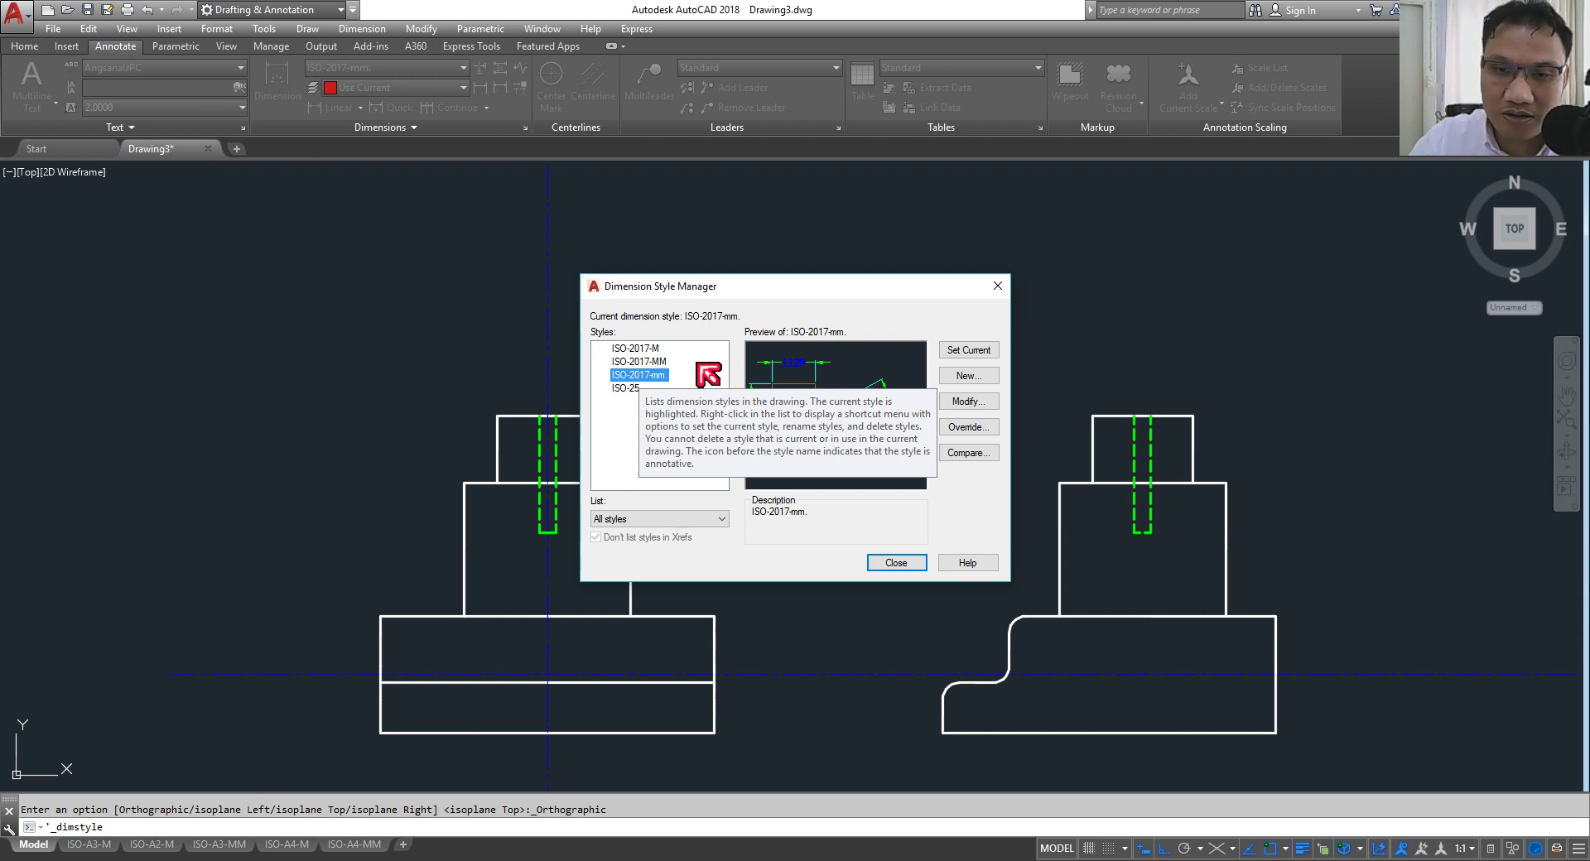
left_click(656, 363)
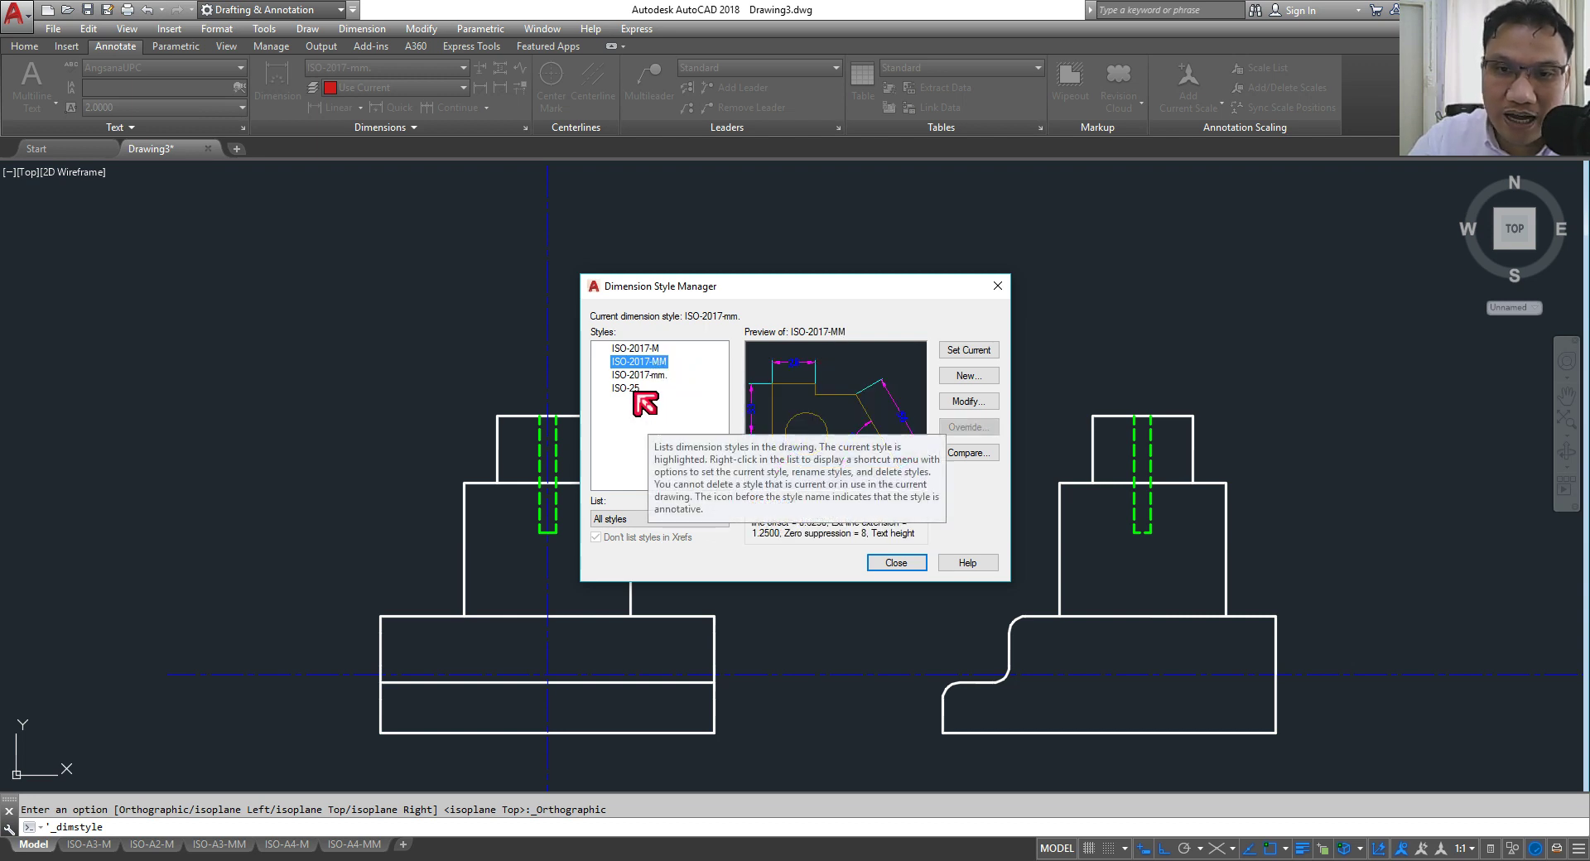
left_click(634, 388)
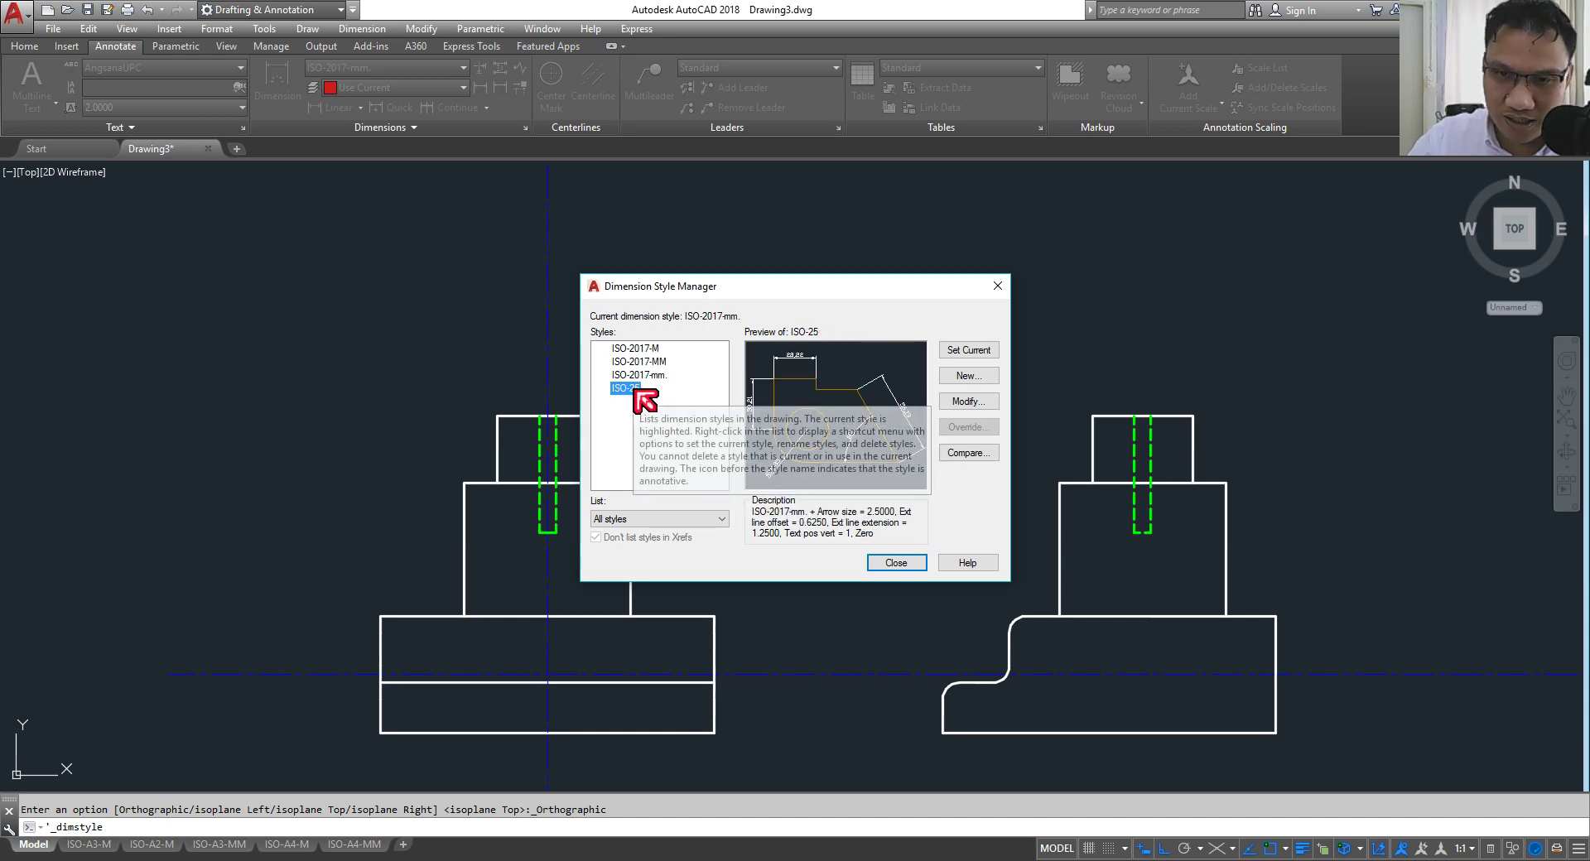
Step: Make the ISO-25 style's dimension lines Magenta and extension lines Cyan
left_click(976, 401)
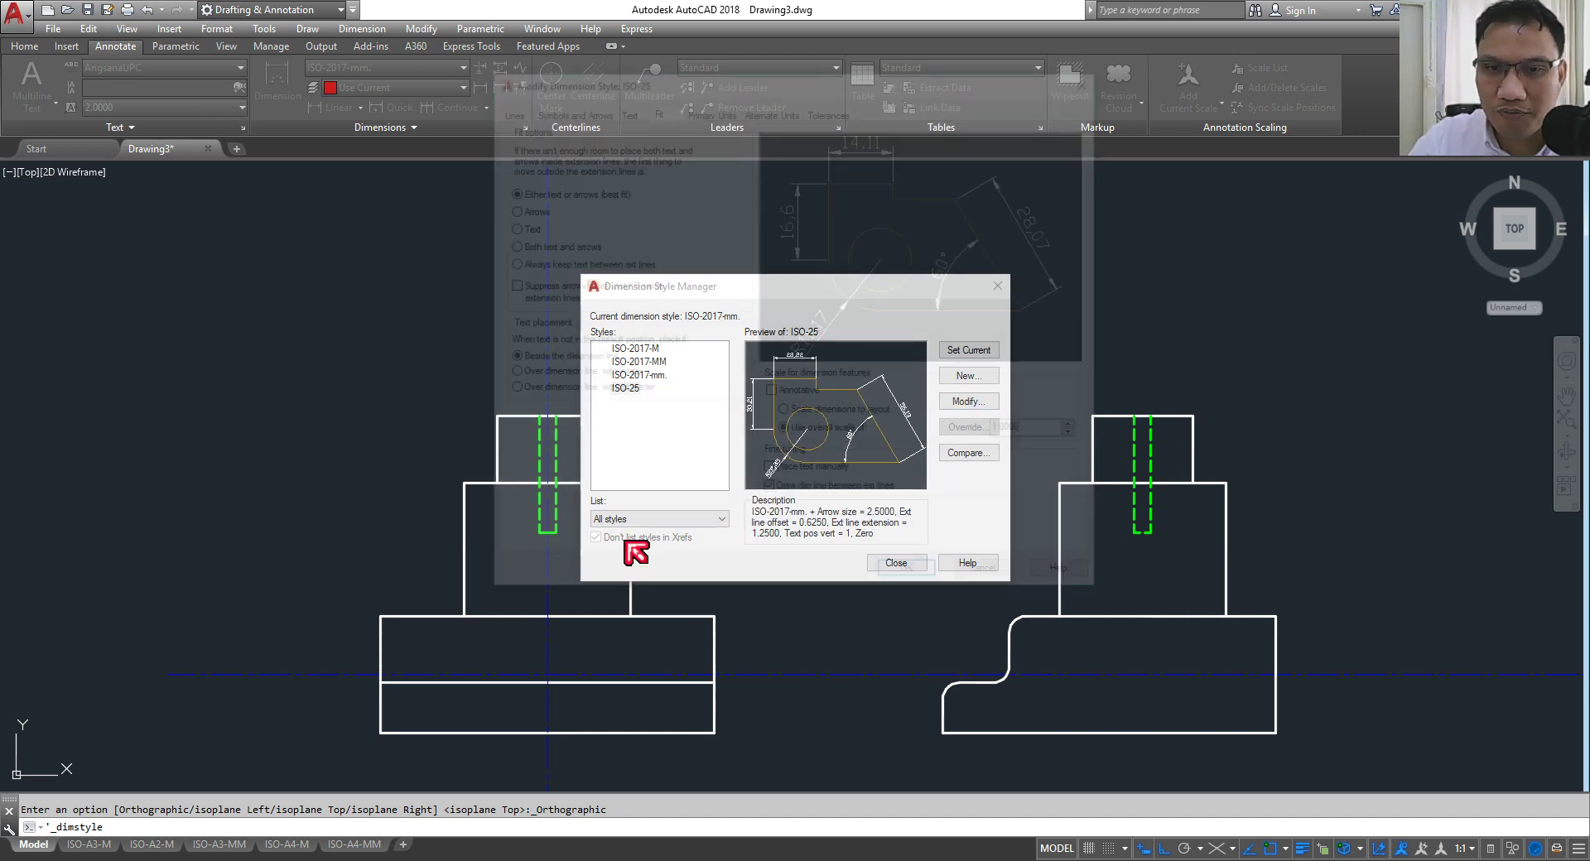
left_click(505, 107)
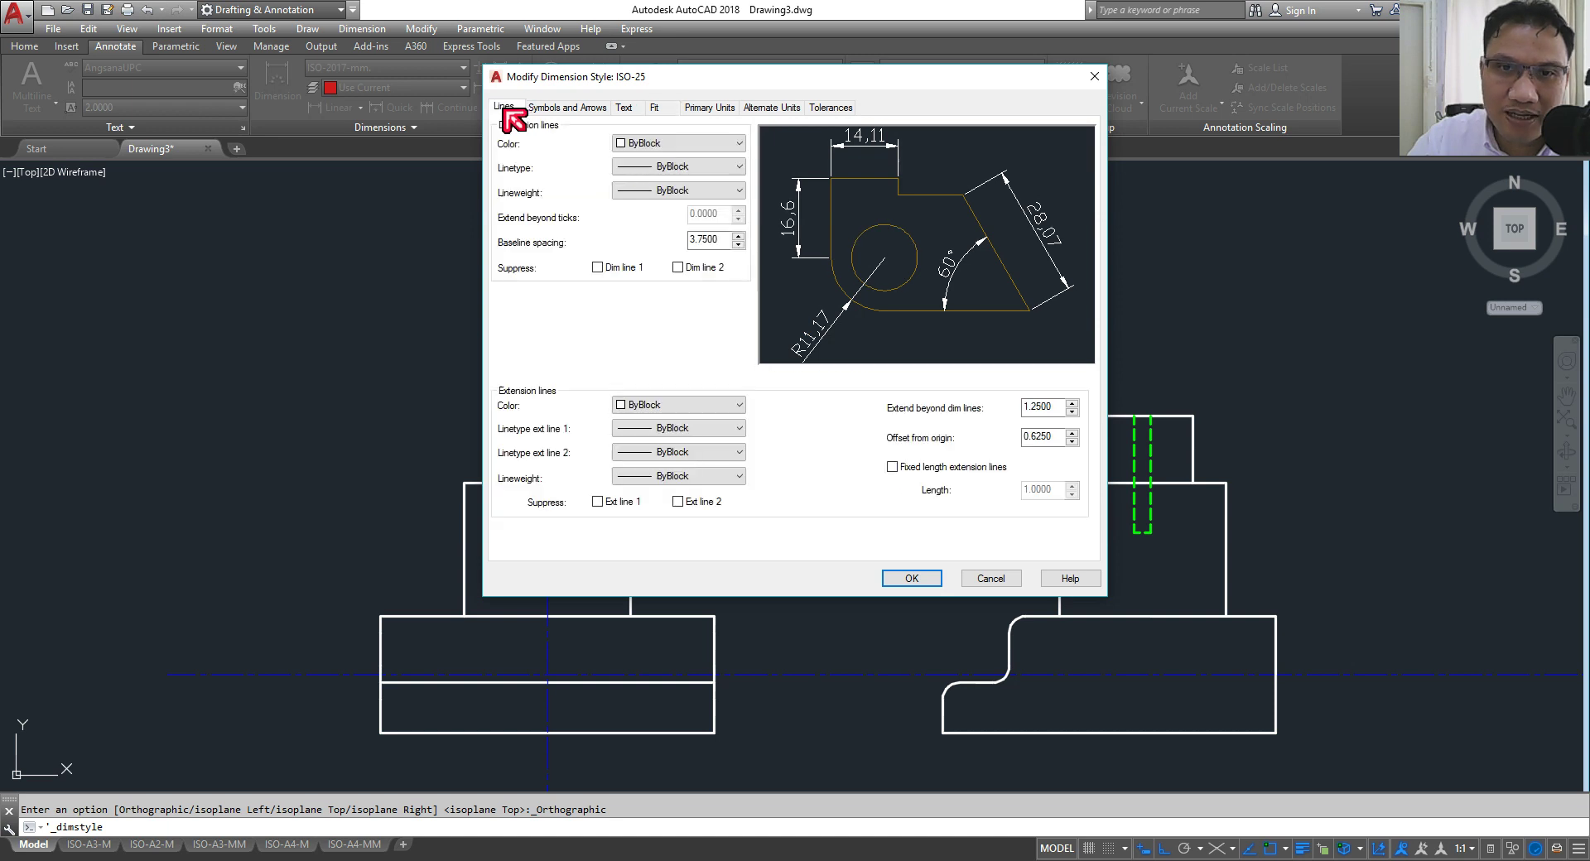
left_click(719, 145)
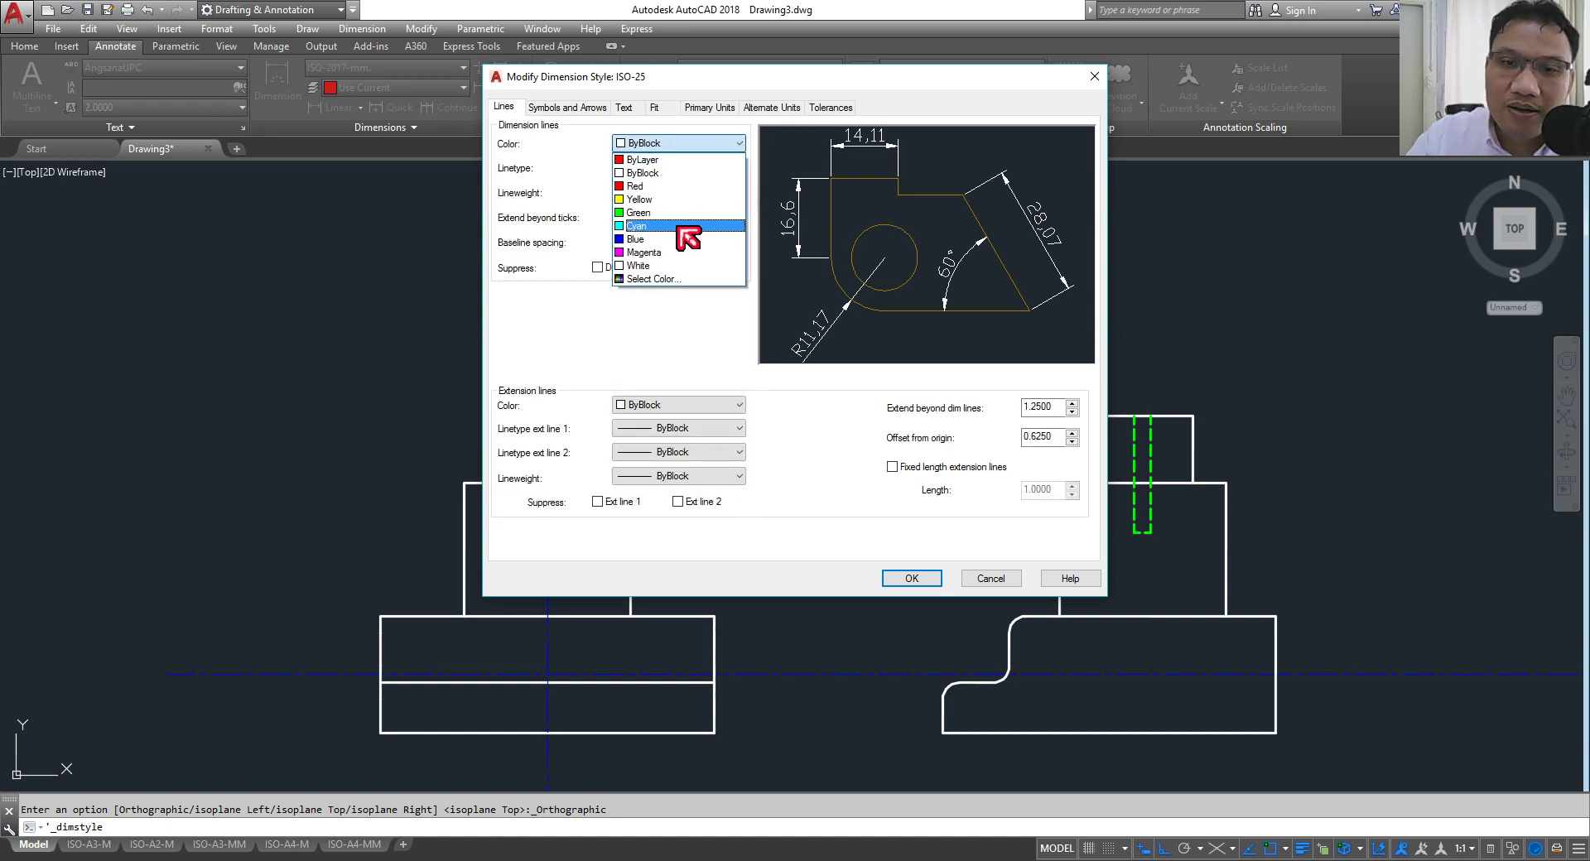
left_click(698, 252)
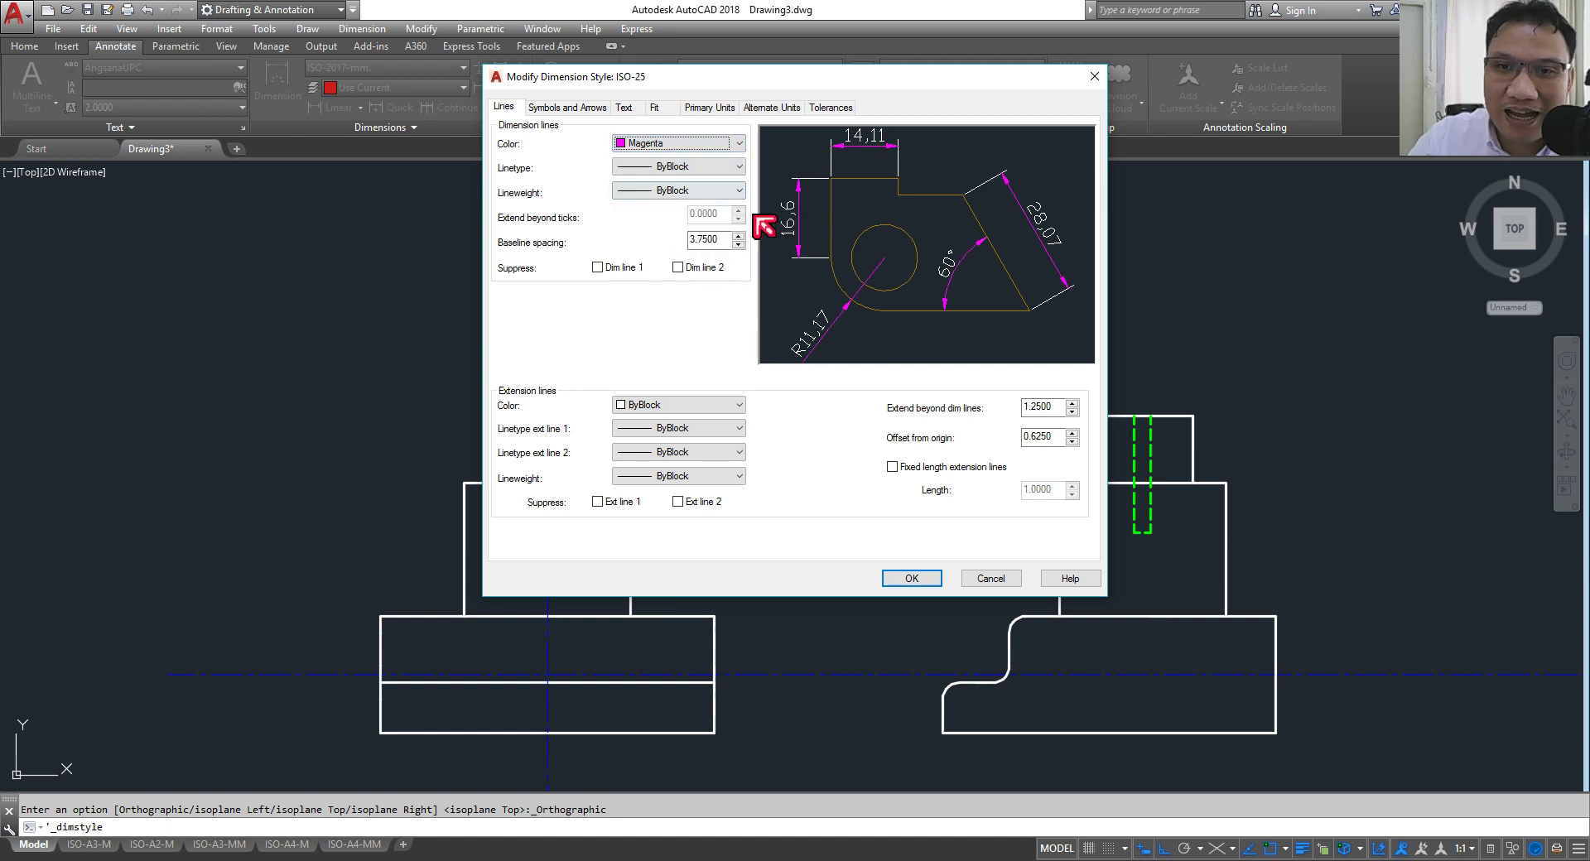
left_click(667, 405)
left_click(654, 489)
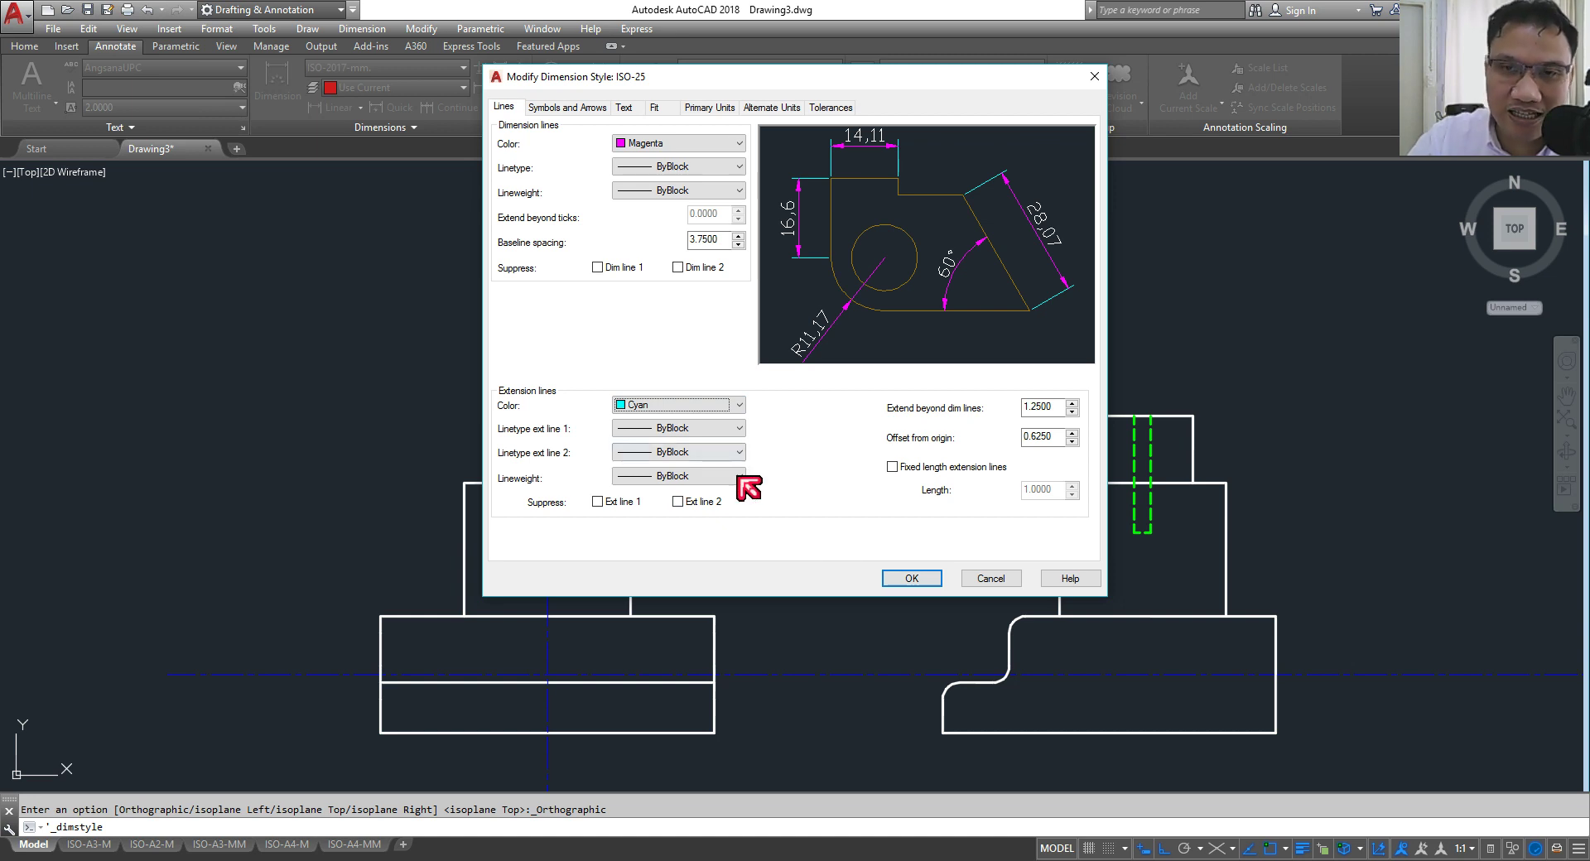
Step: Check the Symbols and Arrows settings: closed filled arrows of size 2.5
left_click(565, 107)
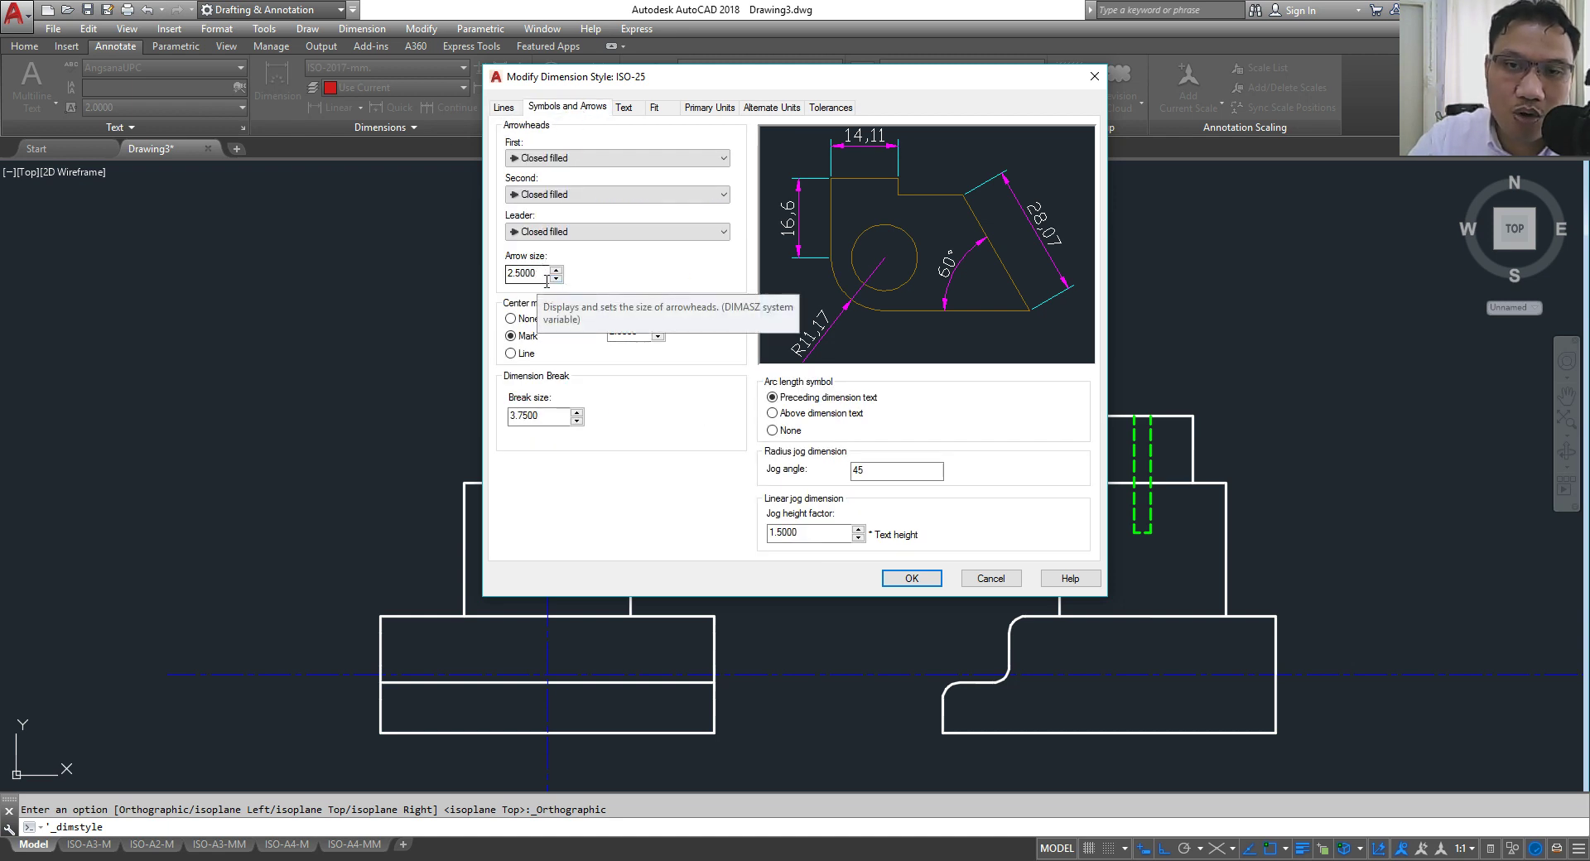
left_click(504, 107)
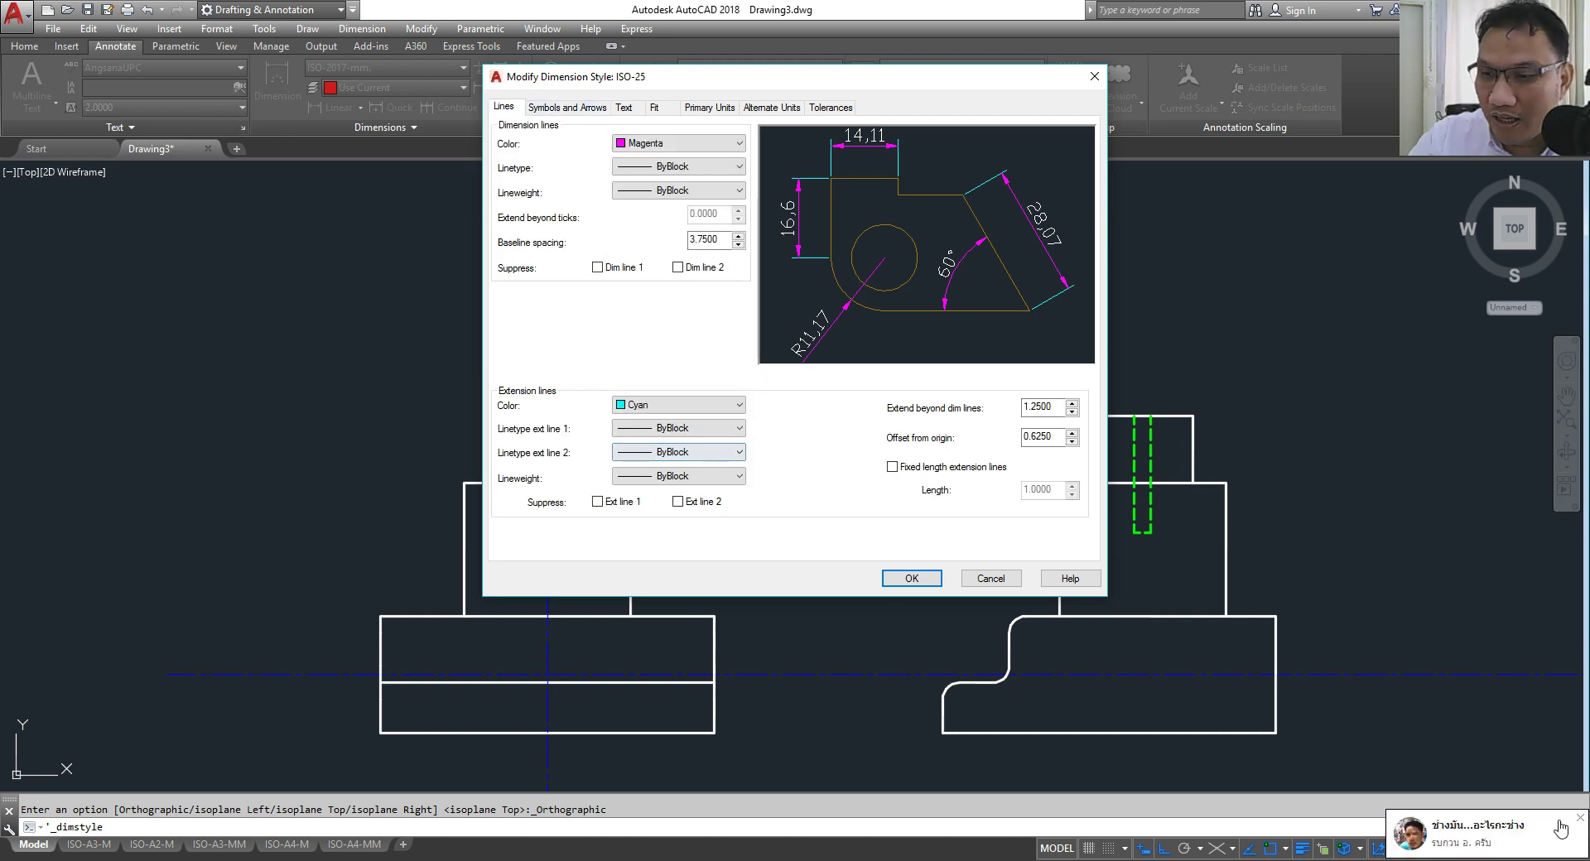
left_click(1579, 820)
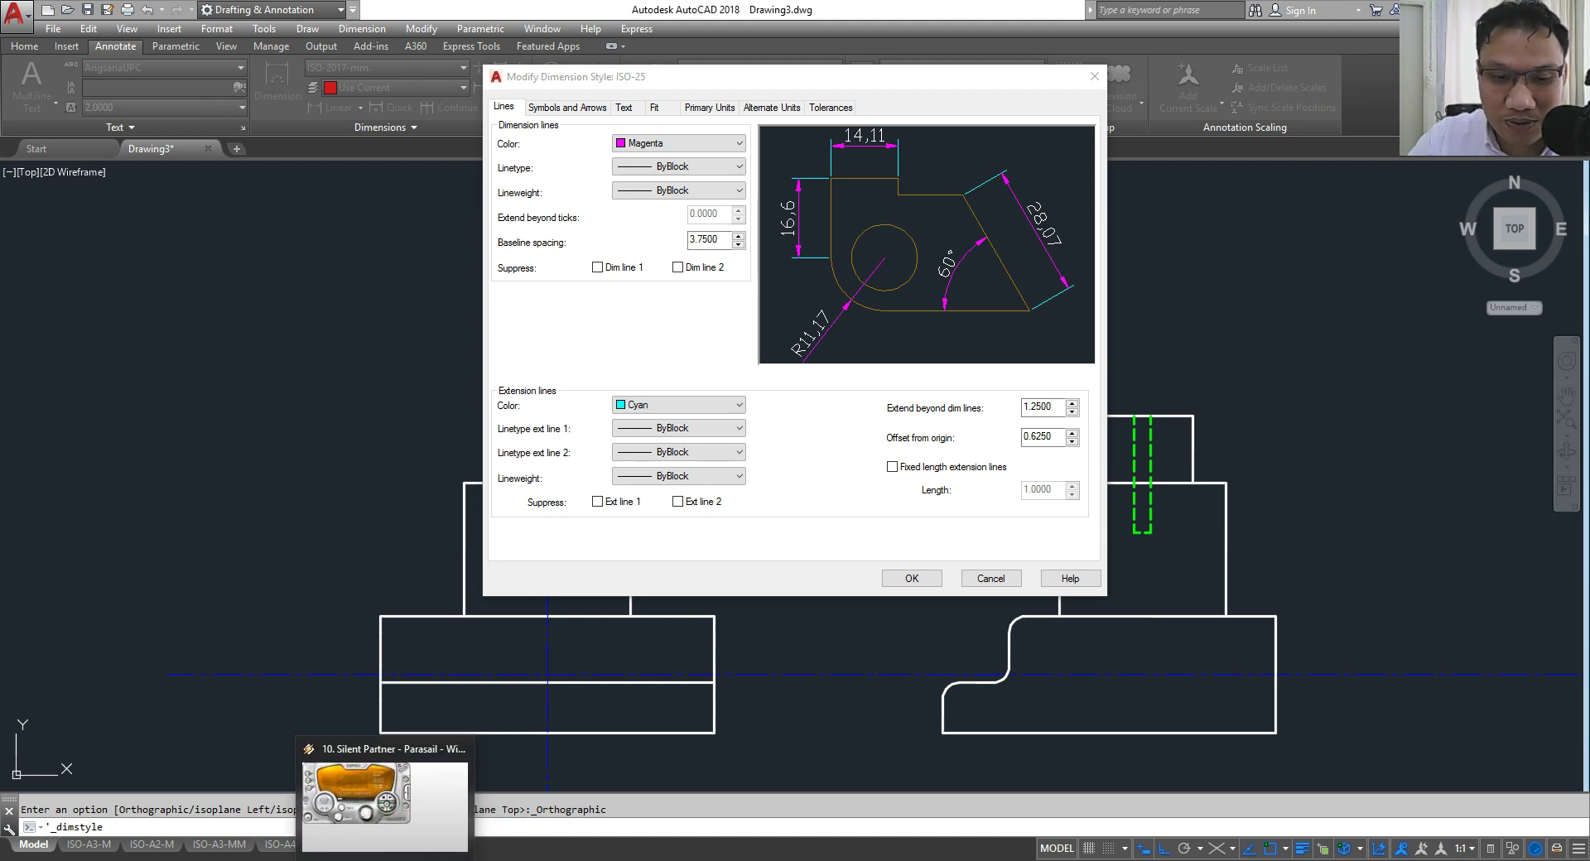
left_click(451, 329)
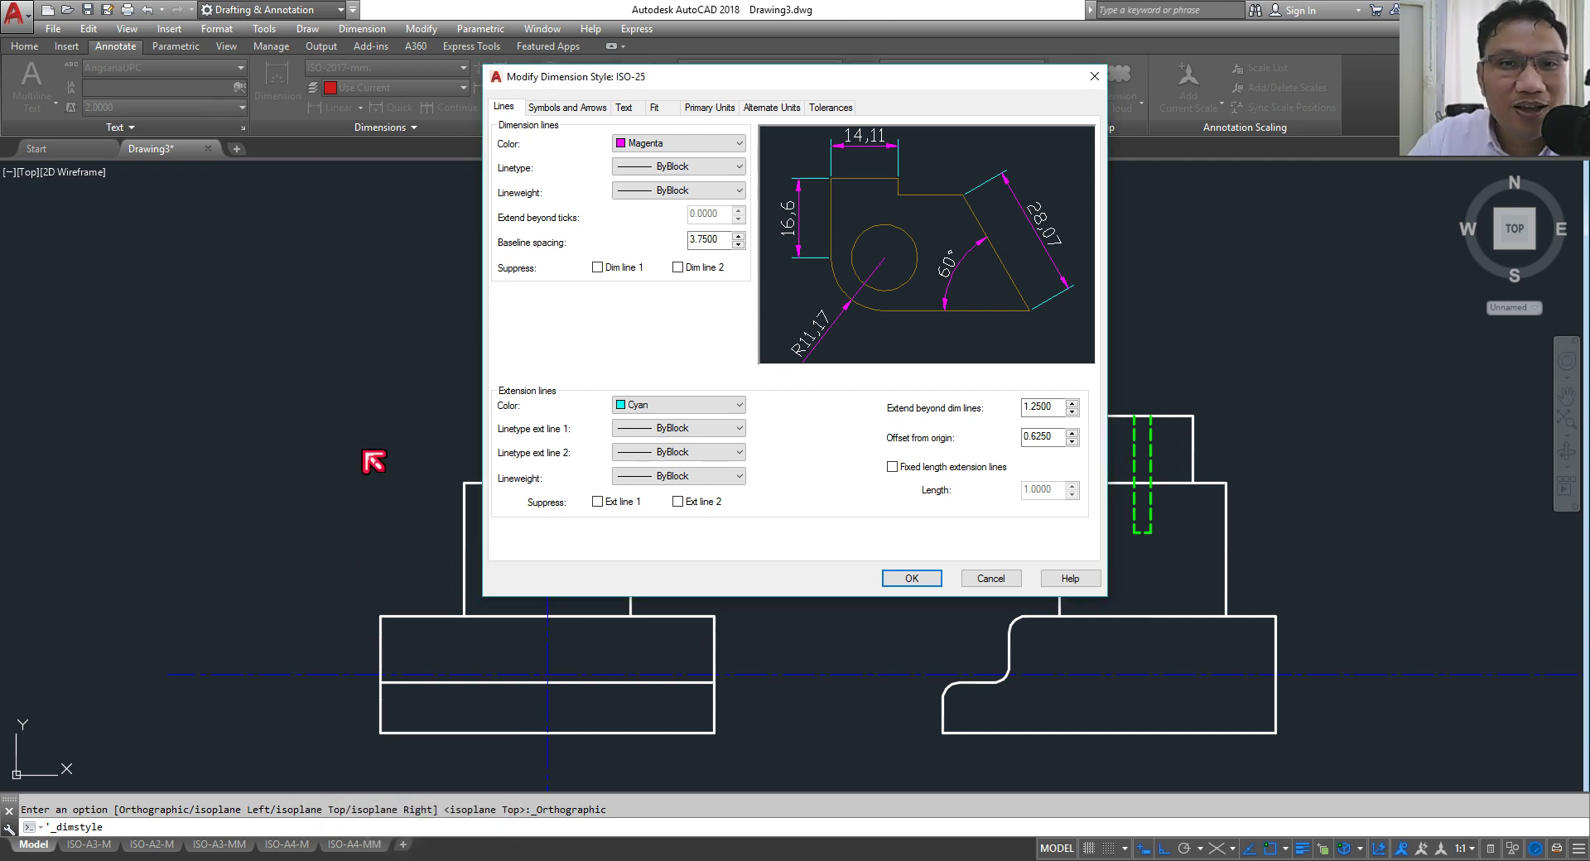
left_click(574, 109)
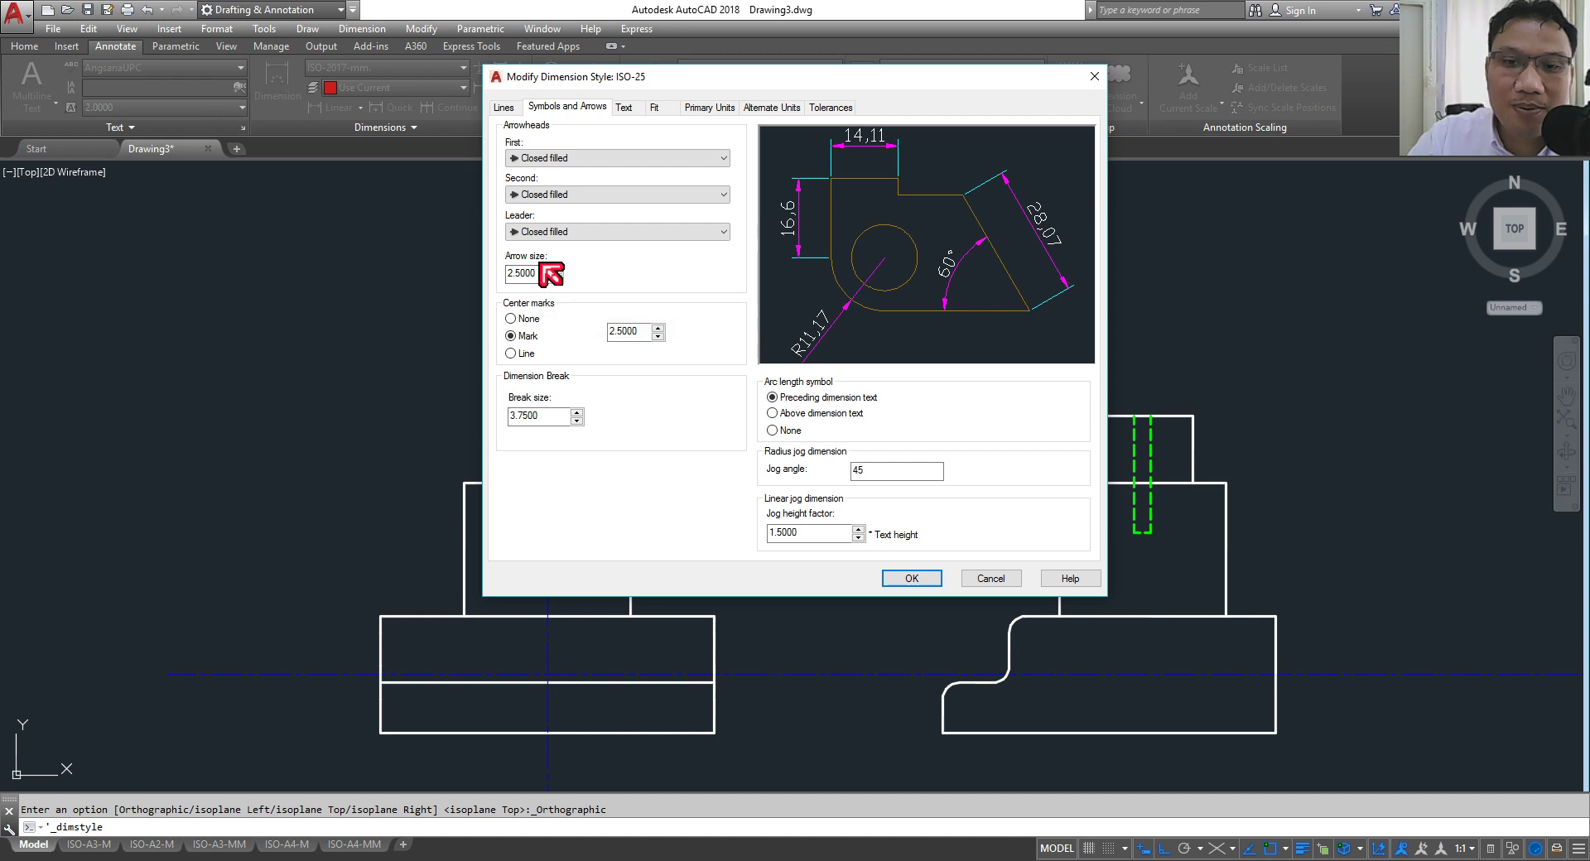
left_click(505, 108)
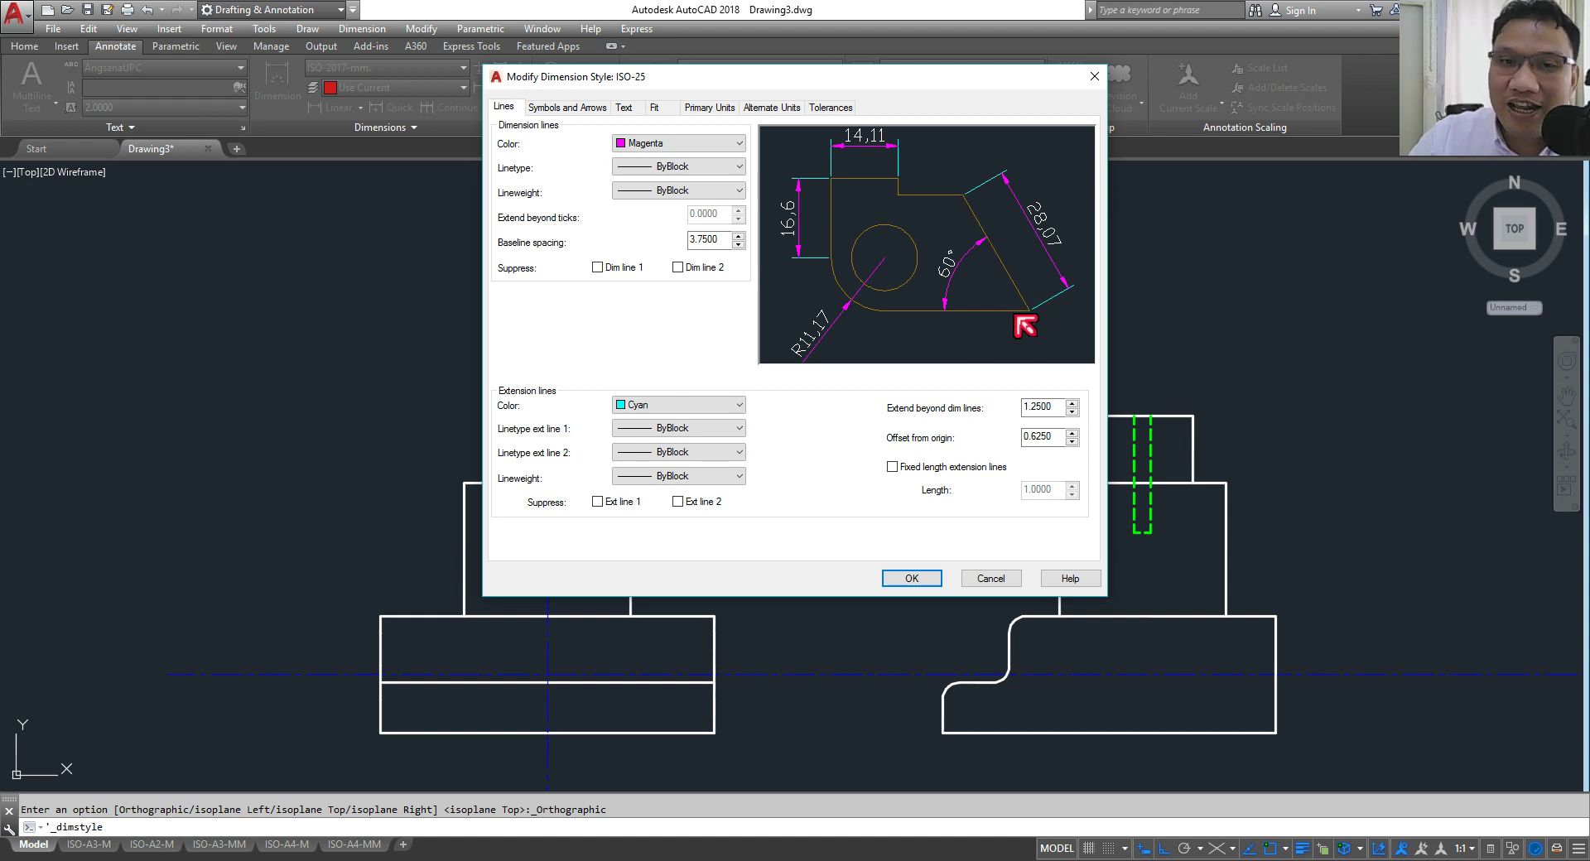
left_click(569, 110)
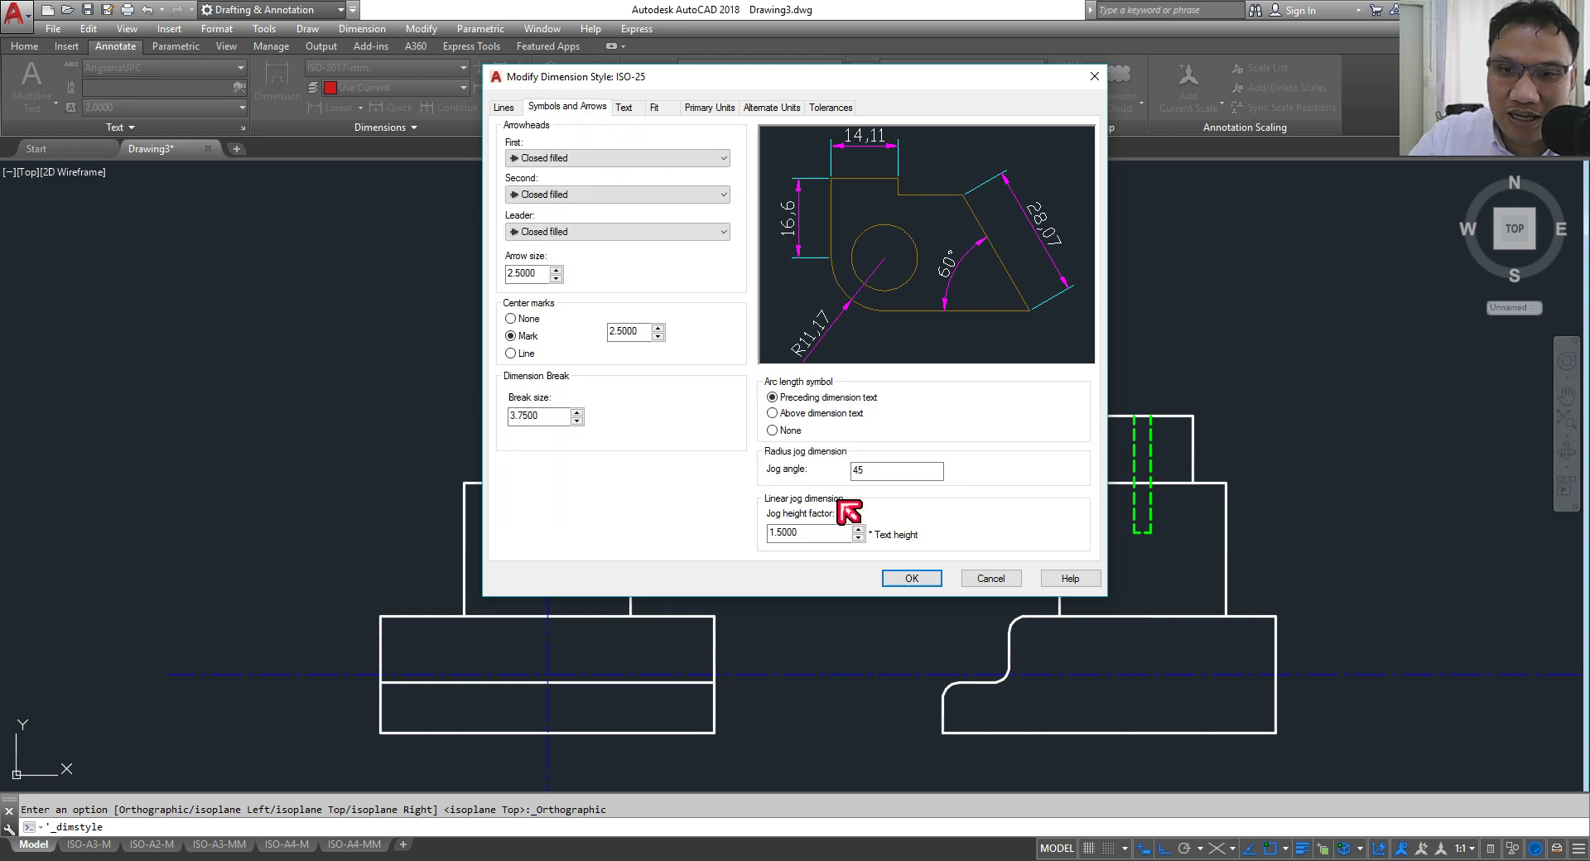
Step: Set the ISO-25 dimension text style to AngsanaUPC and its colour to Blue
left_click(627, 111)
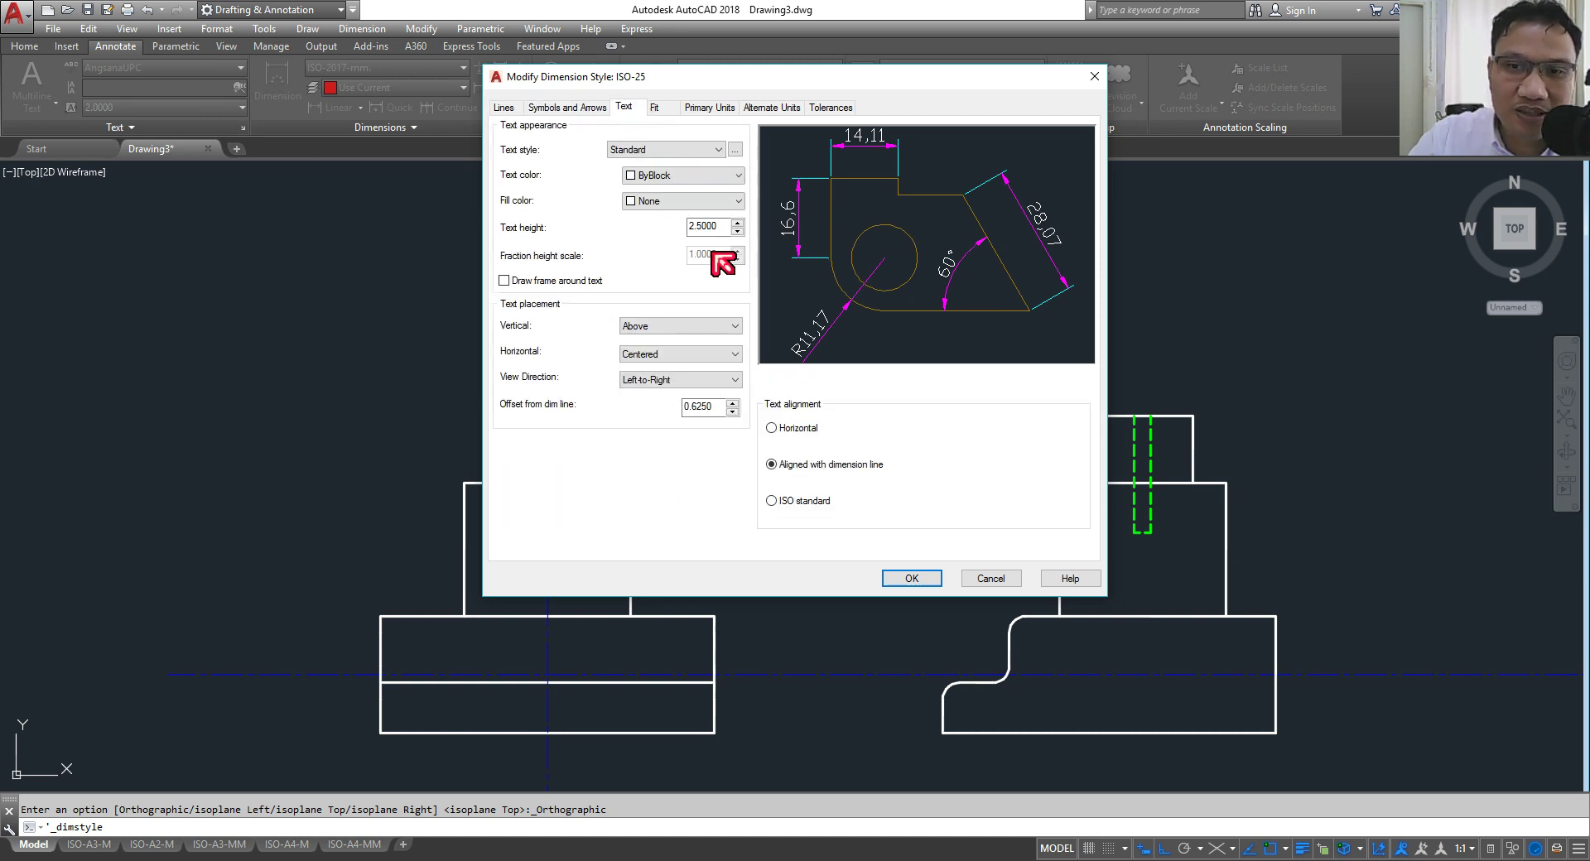
left_click(699, 152)
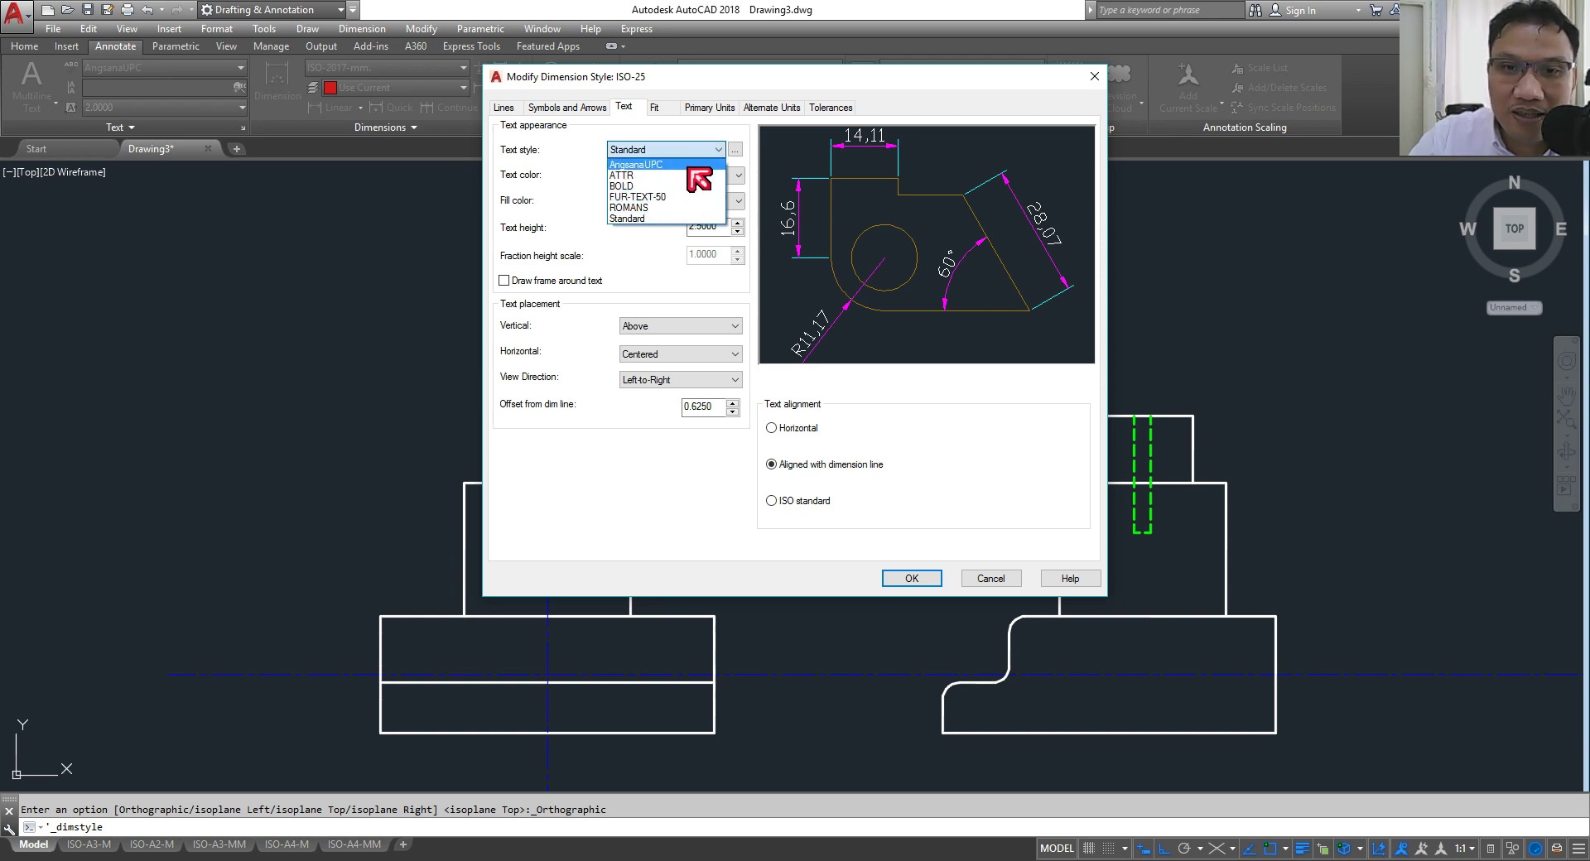
left_click(689, 166)
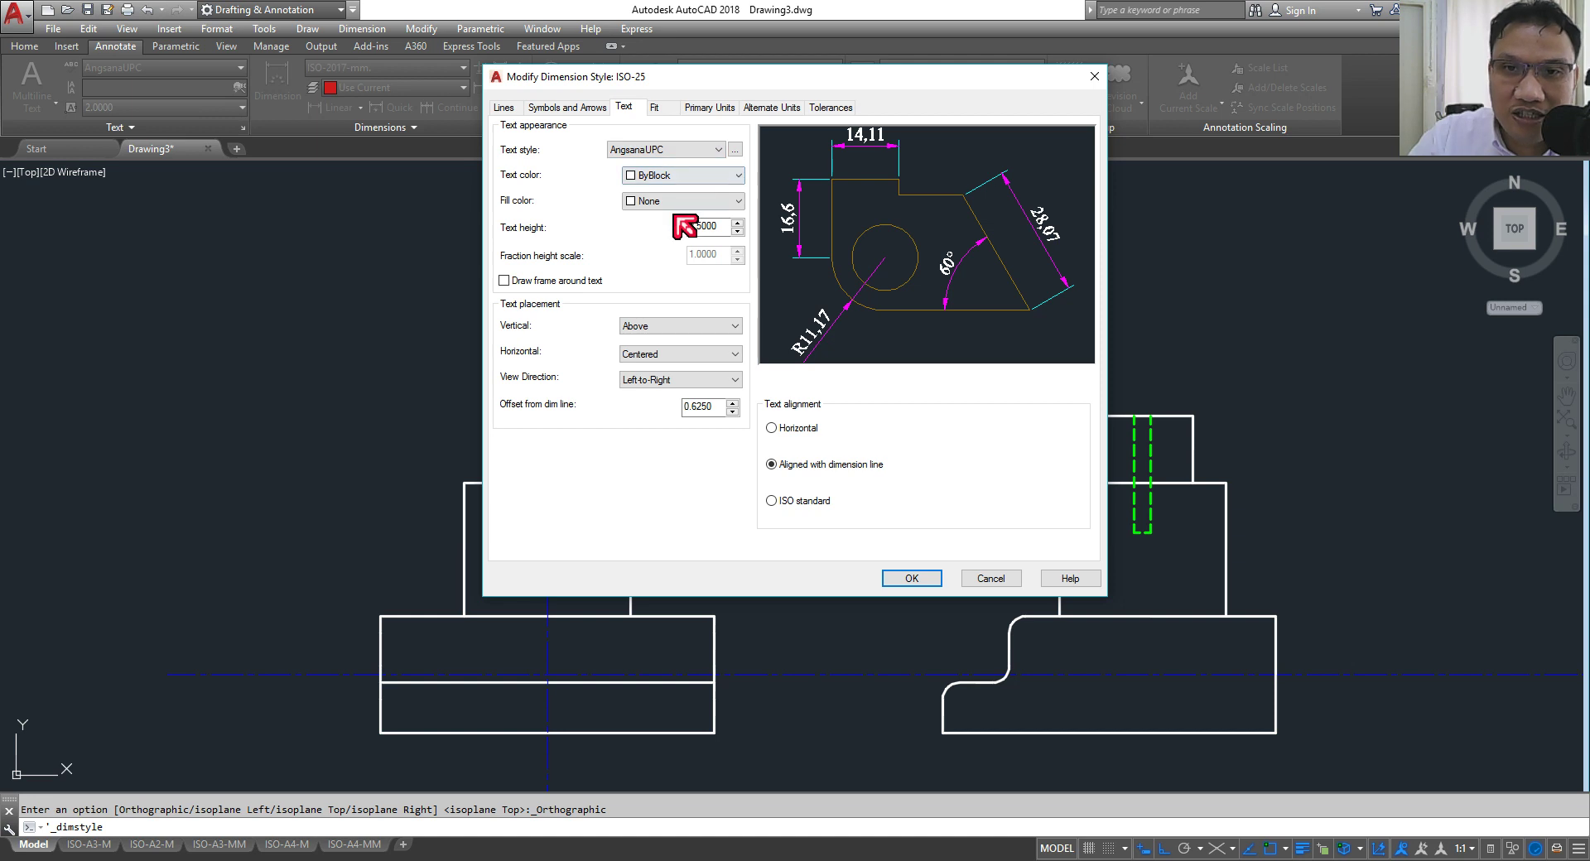
left_click(680, 155)
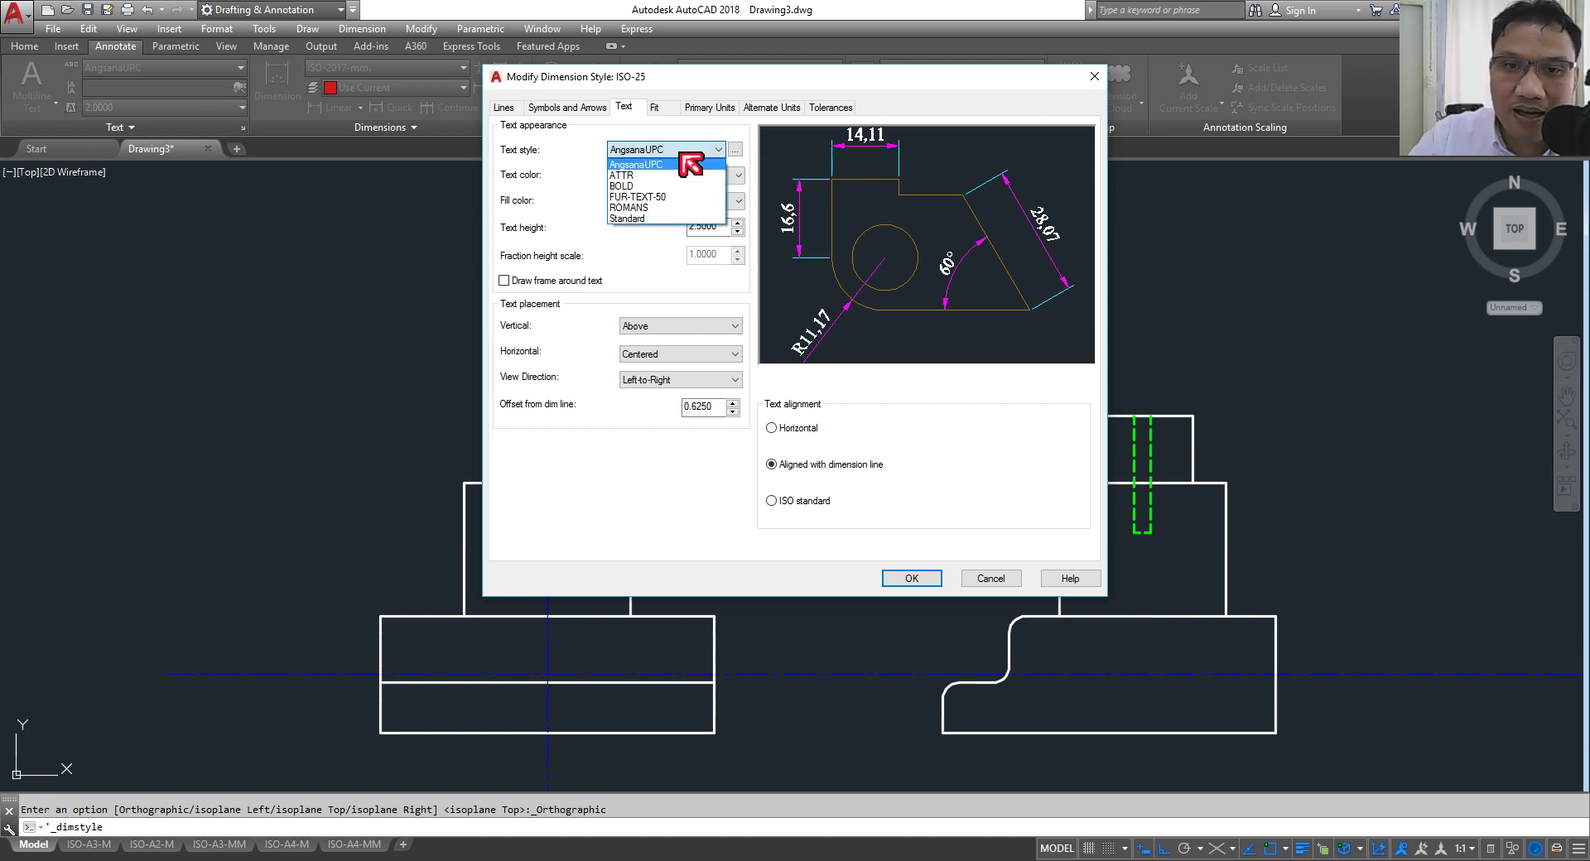
left_click(689, 164)
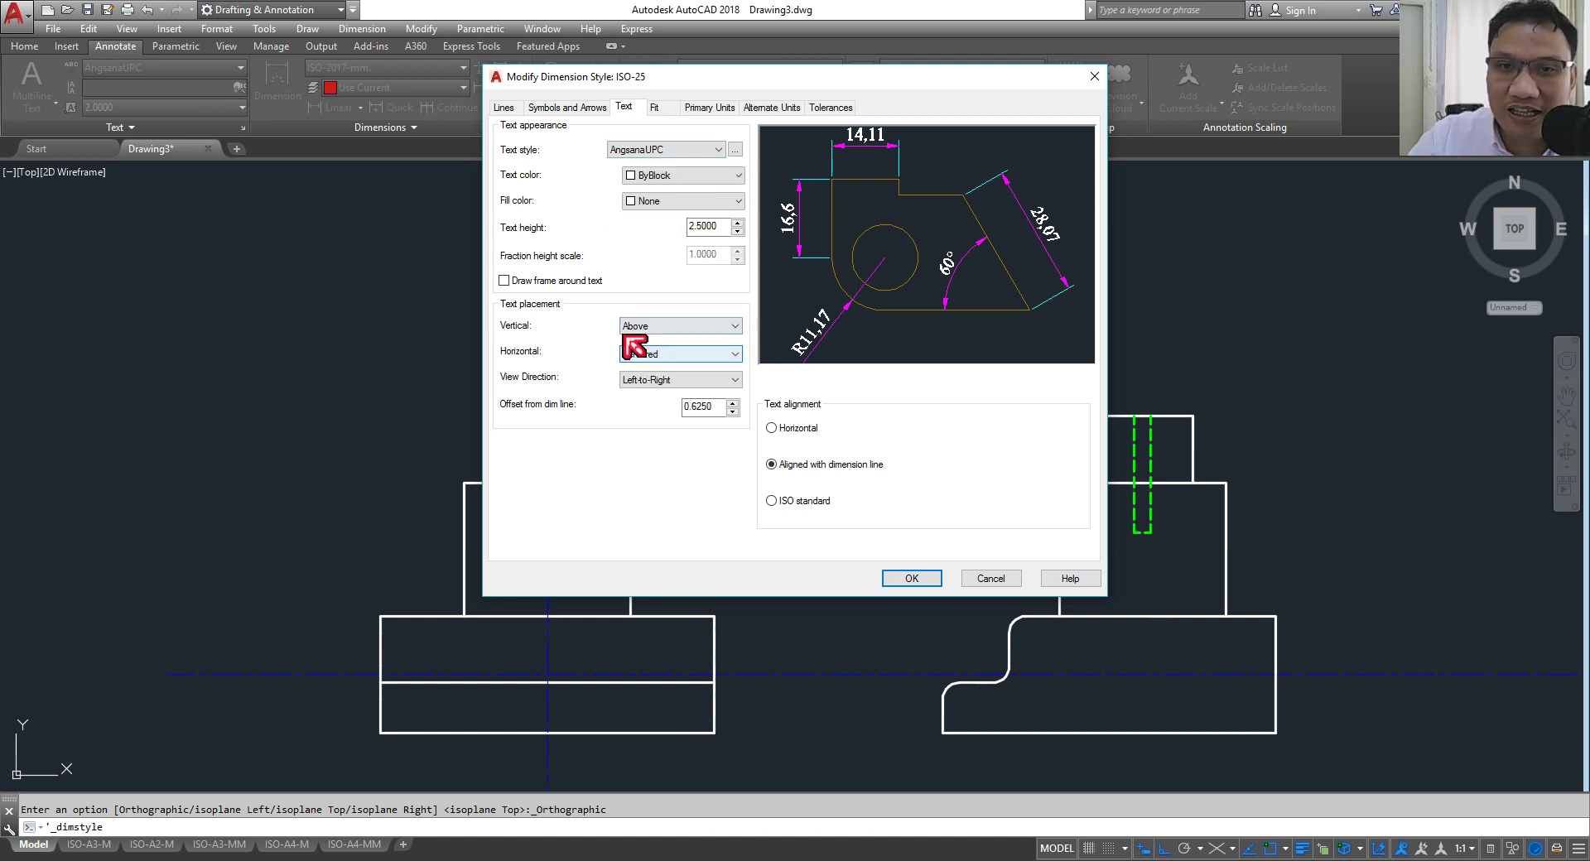
left_click(709, 175)
left_click(670, 271)
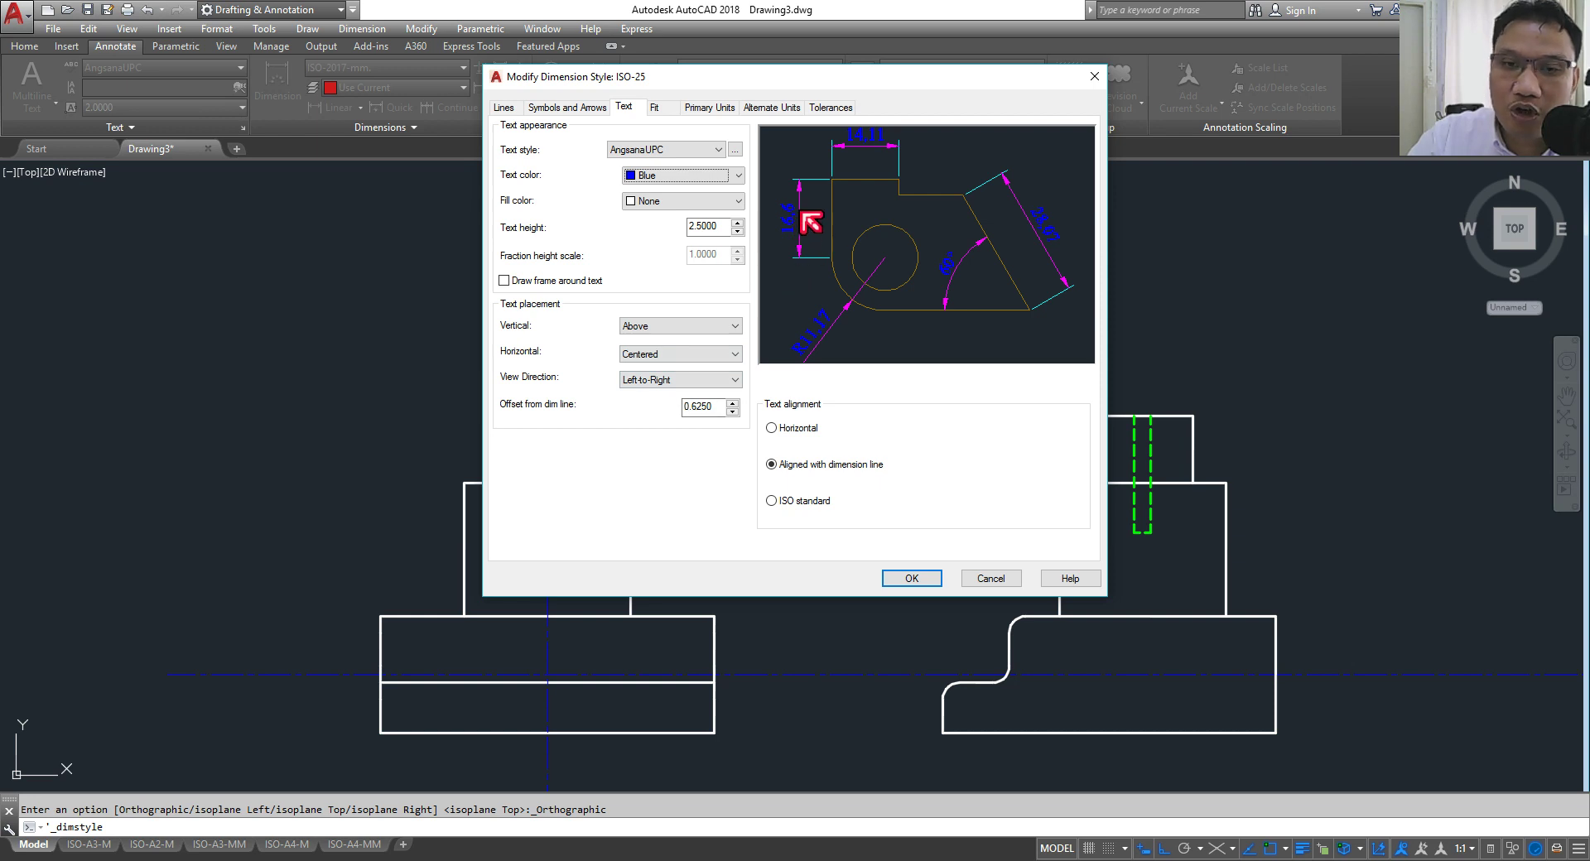
Step: Centre the text vertically on the dimension line and allow manual text placement
left_click(720, 324)
left_click(685, 341)
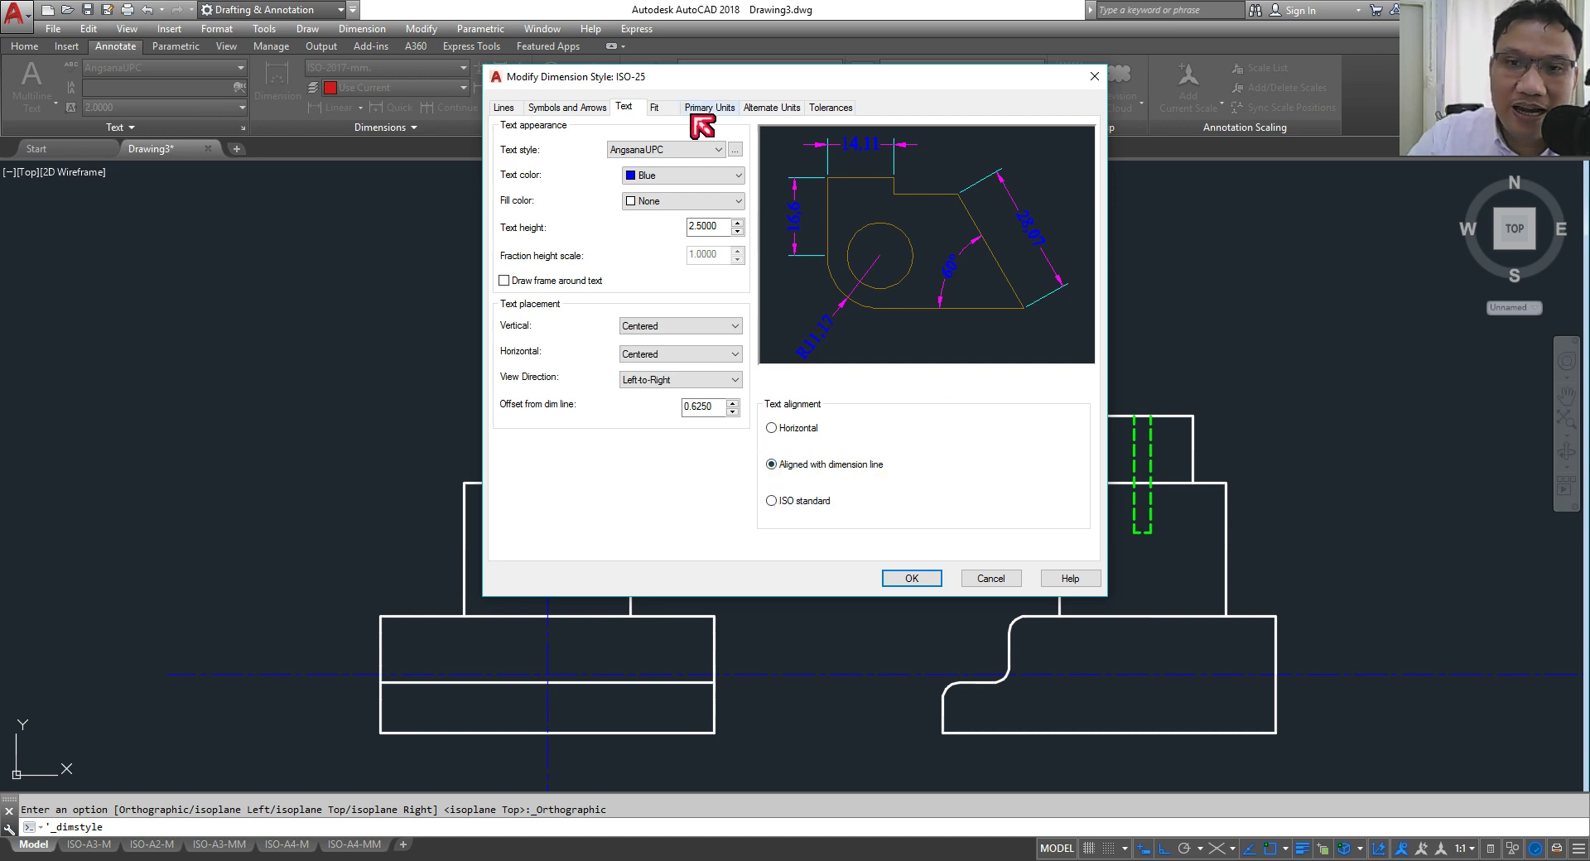
left_click(663, 114)
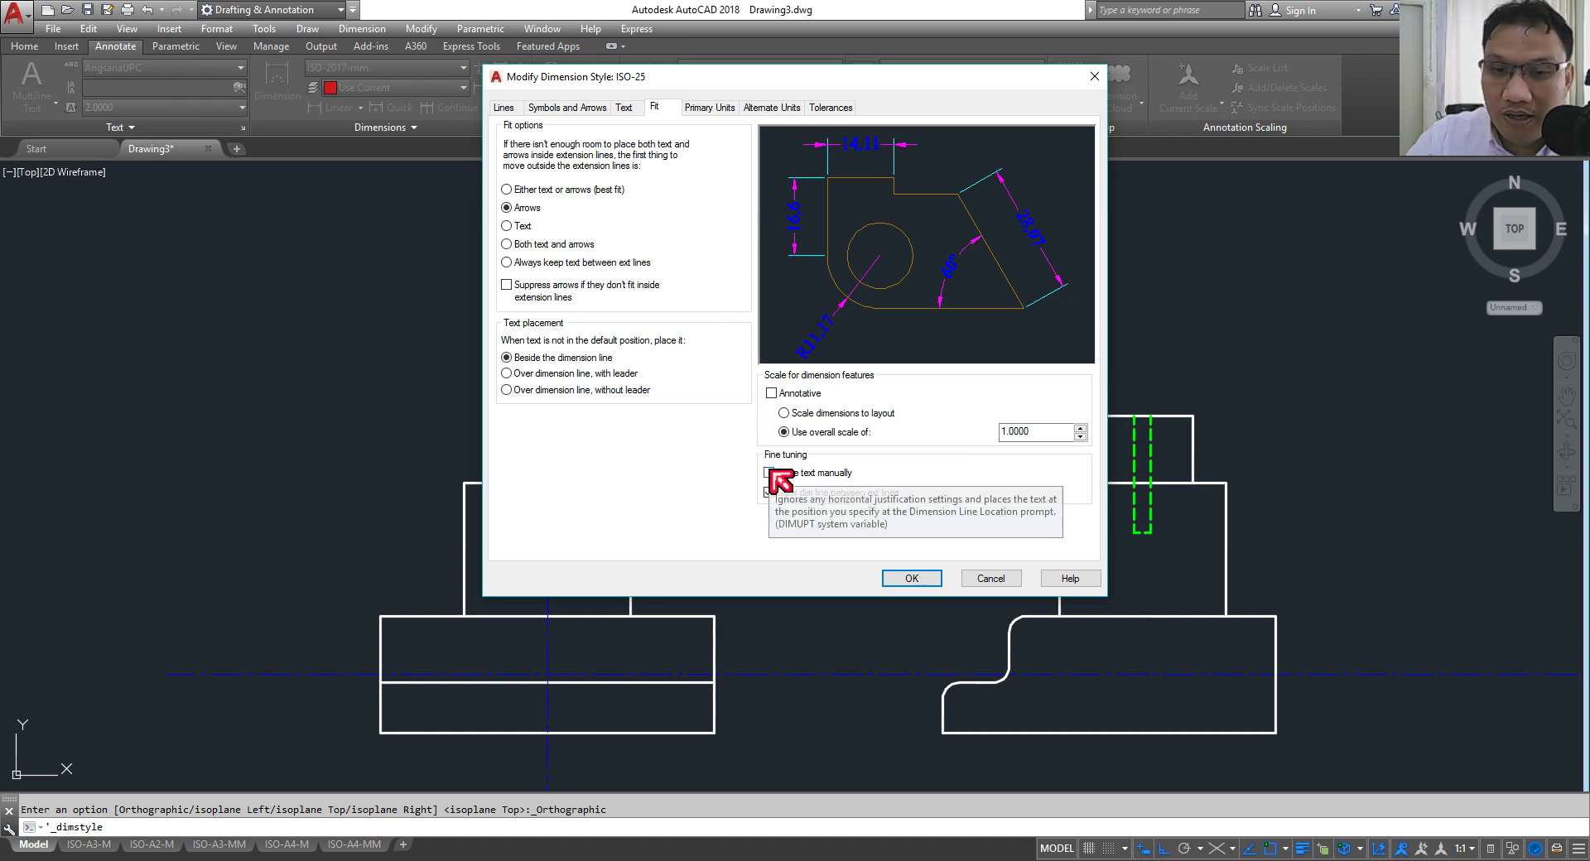
left_click(771, 473)
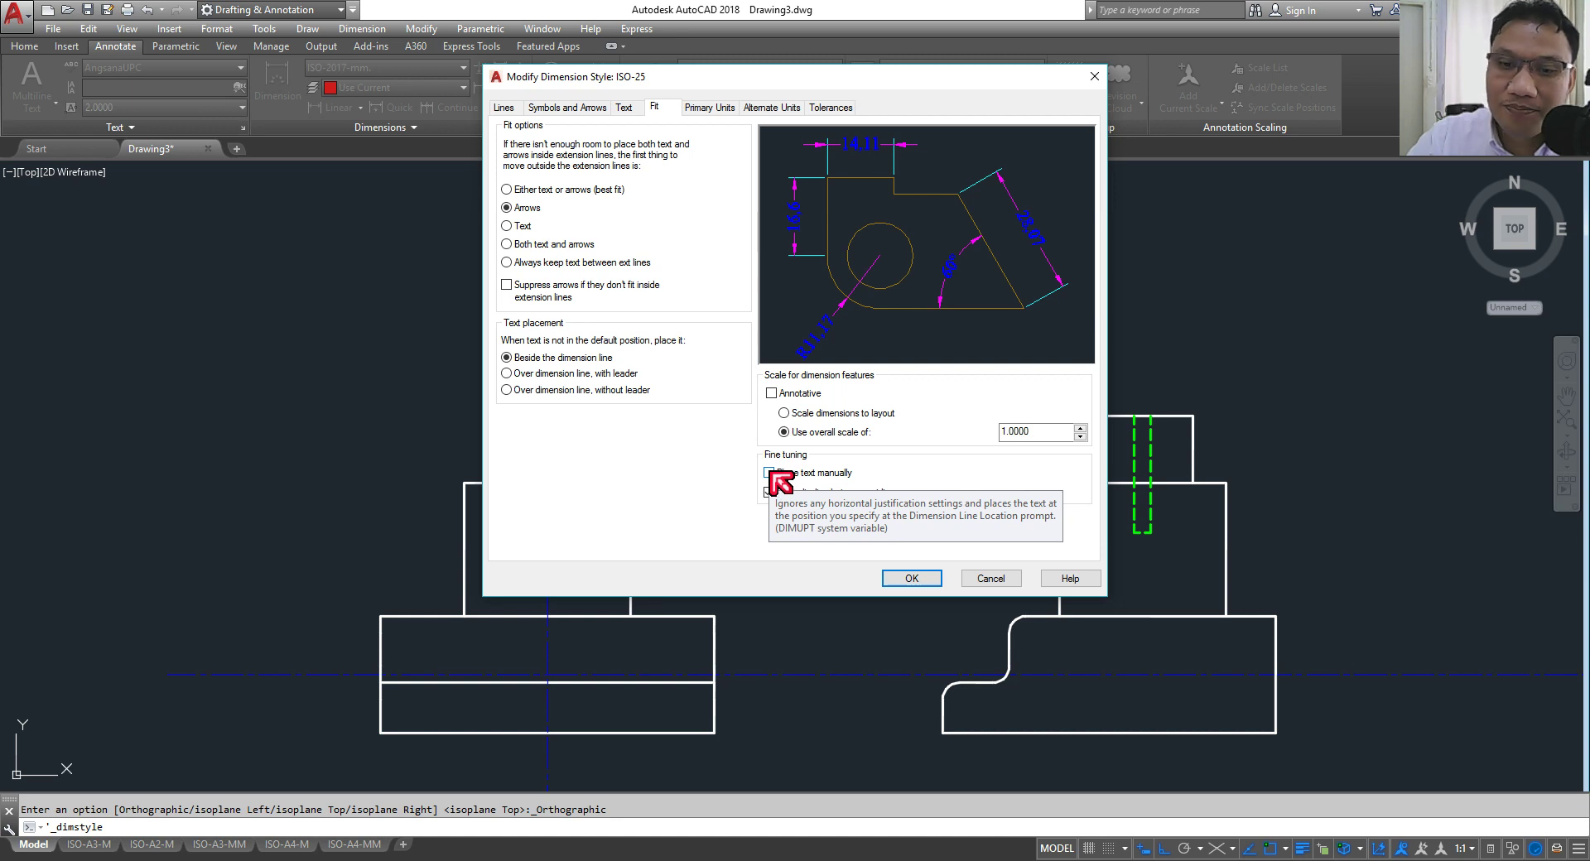
Step: Set ISO-25 primary units to a Period decimal separator with 0 precision
left_click(710, 105)
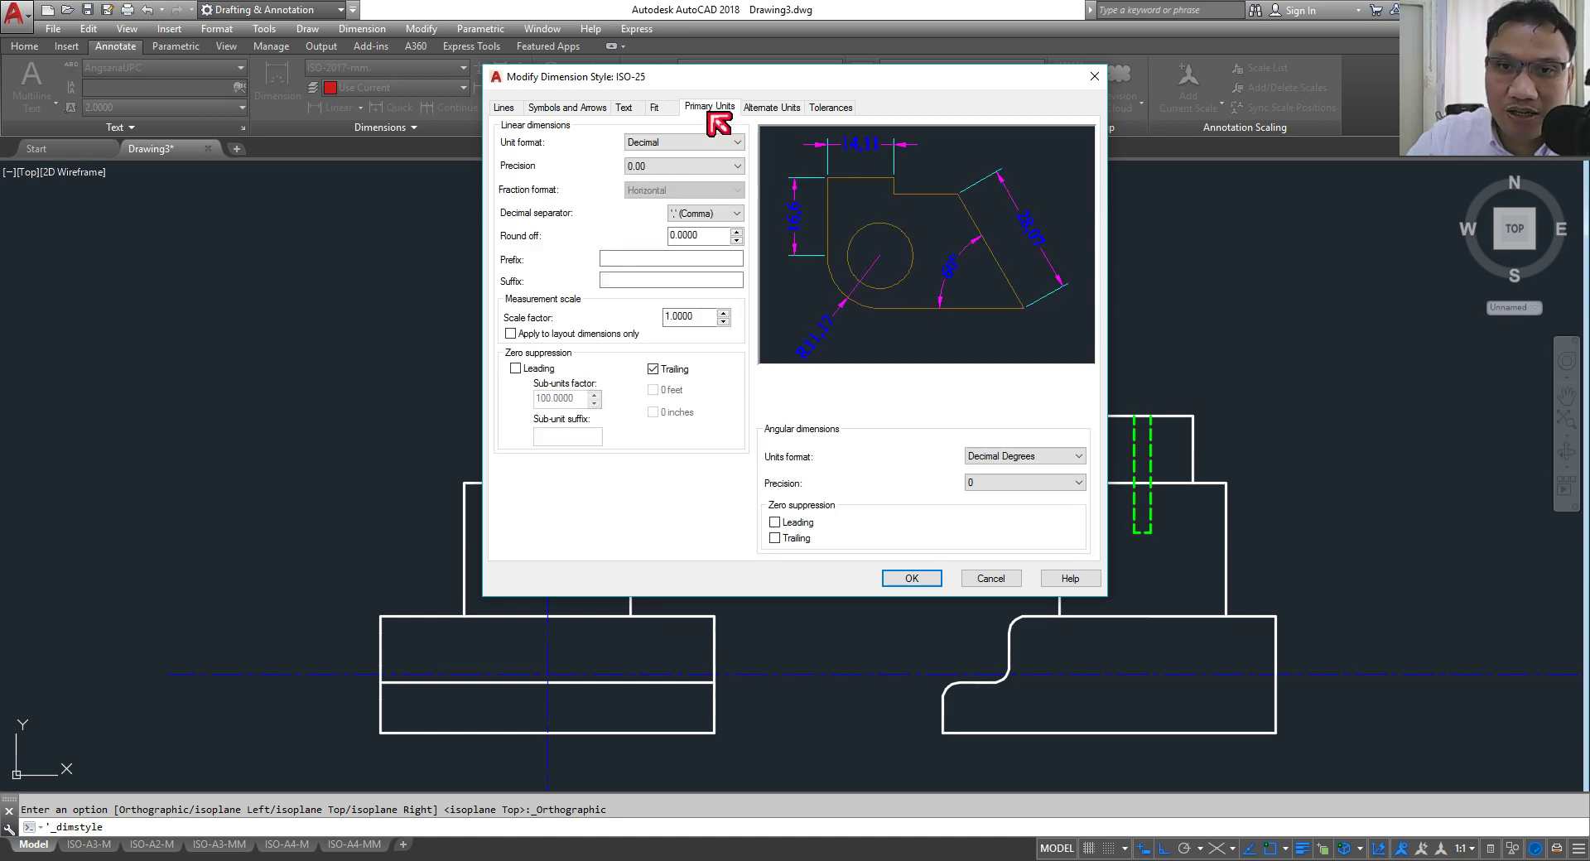
left_click(736, 214)
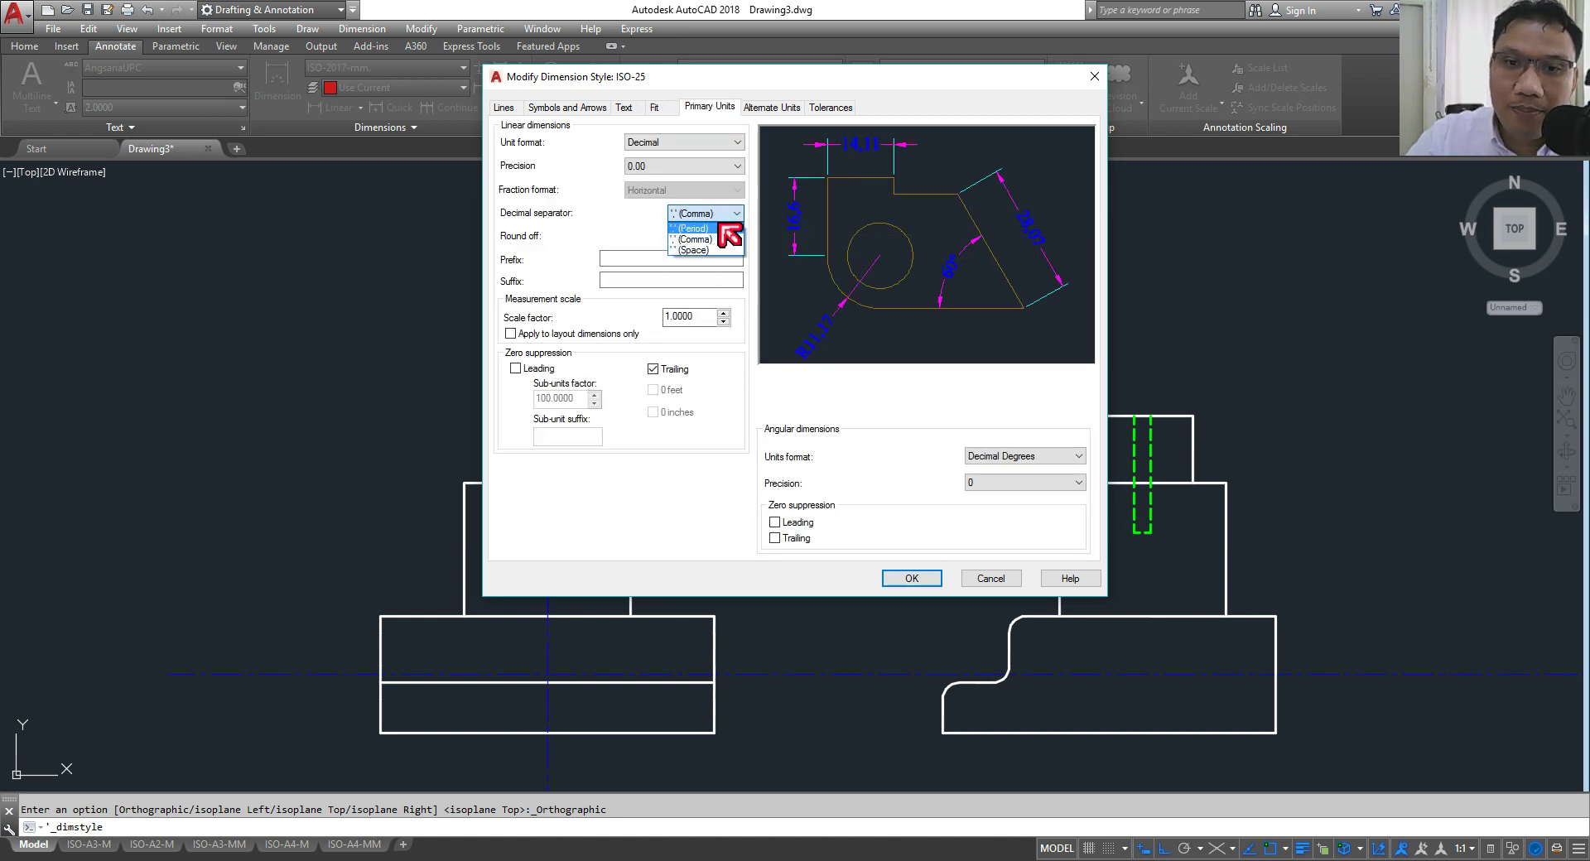
left_click(717, 238)
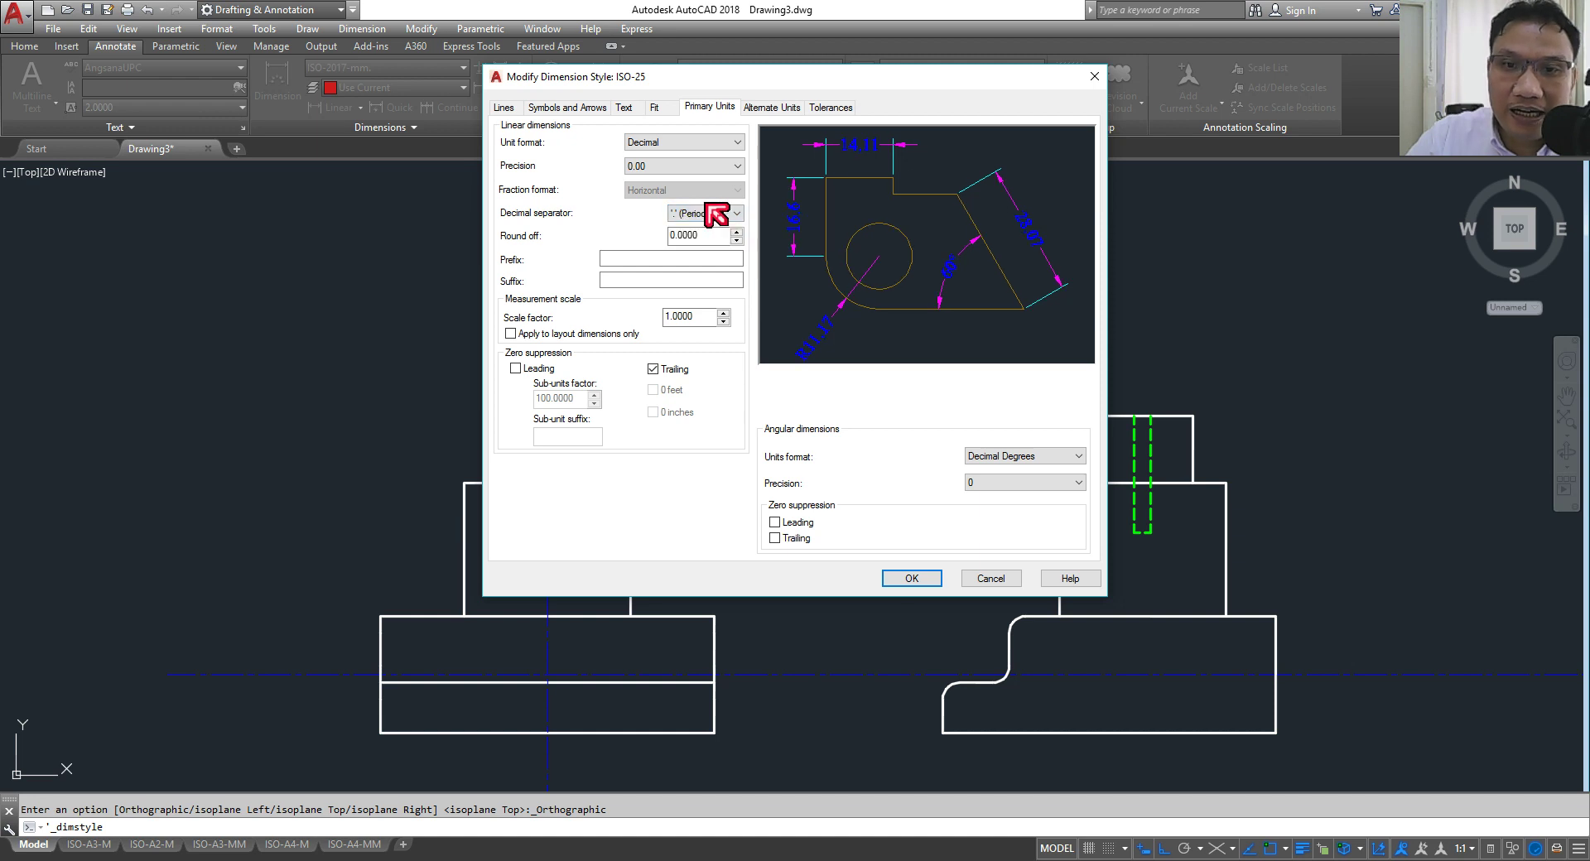
left_click(675, 165)
left_click(667, 182)
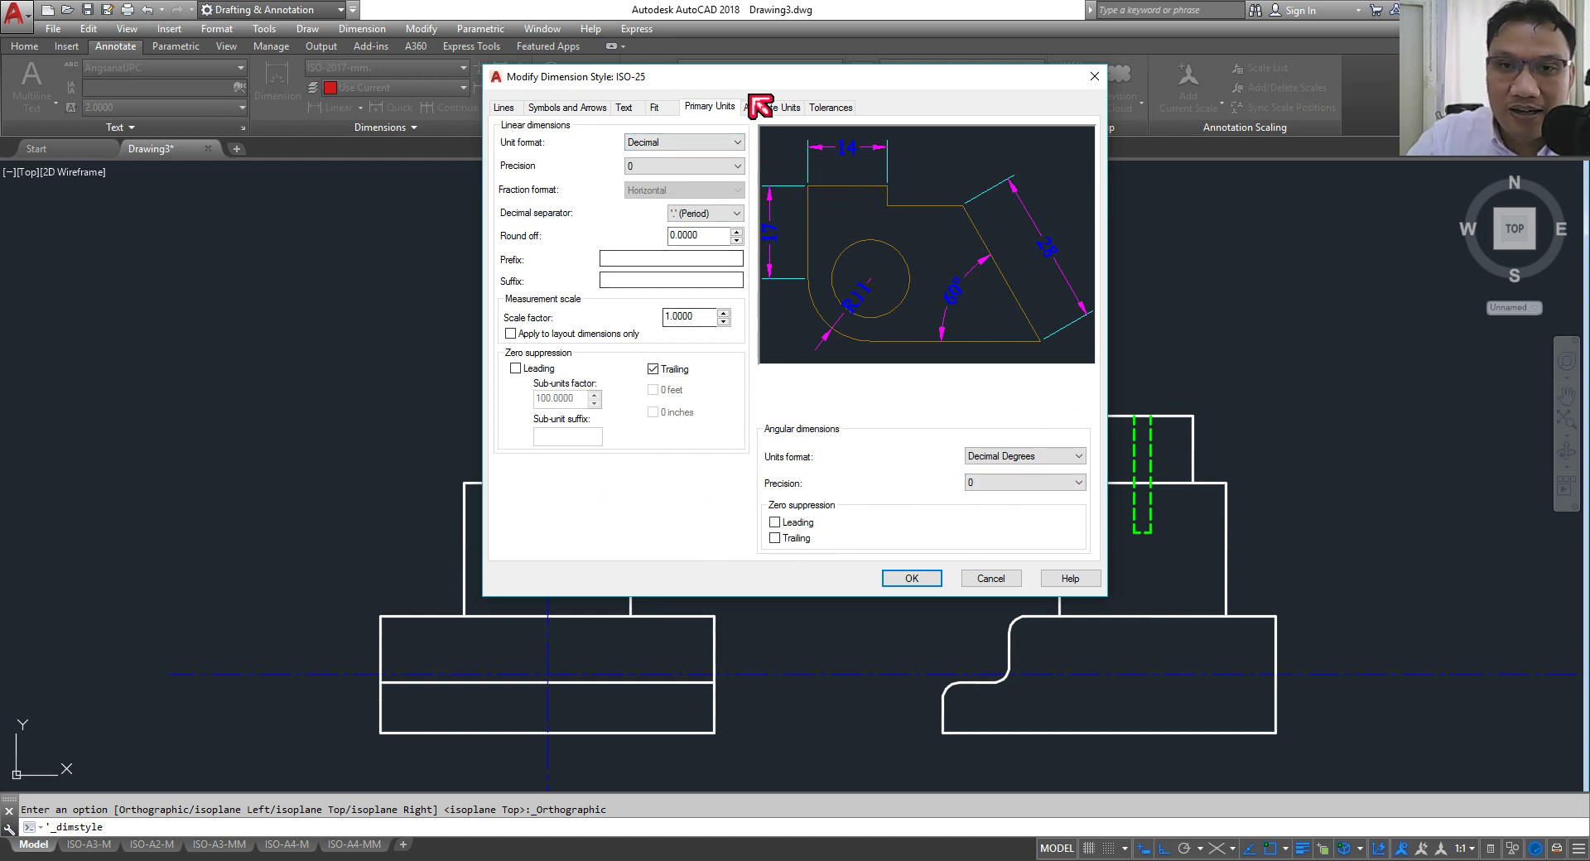
left_click(911, 579)
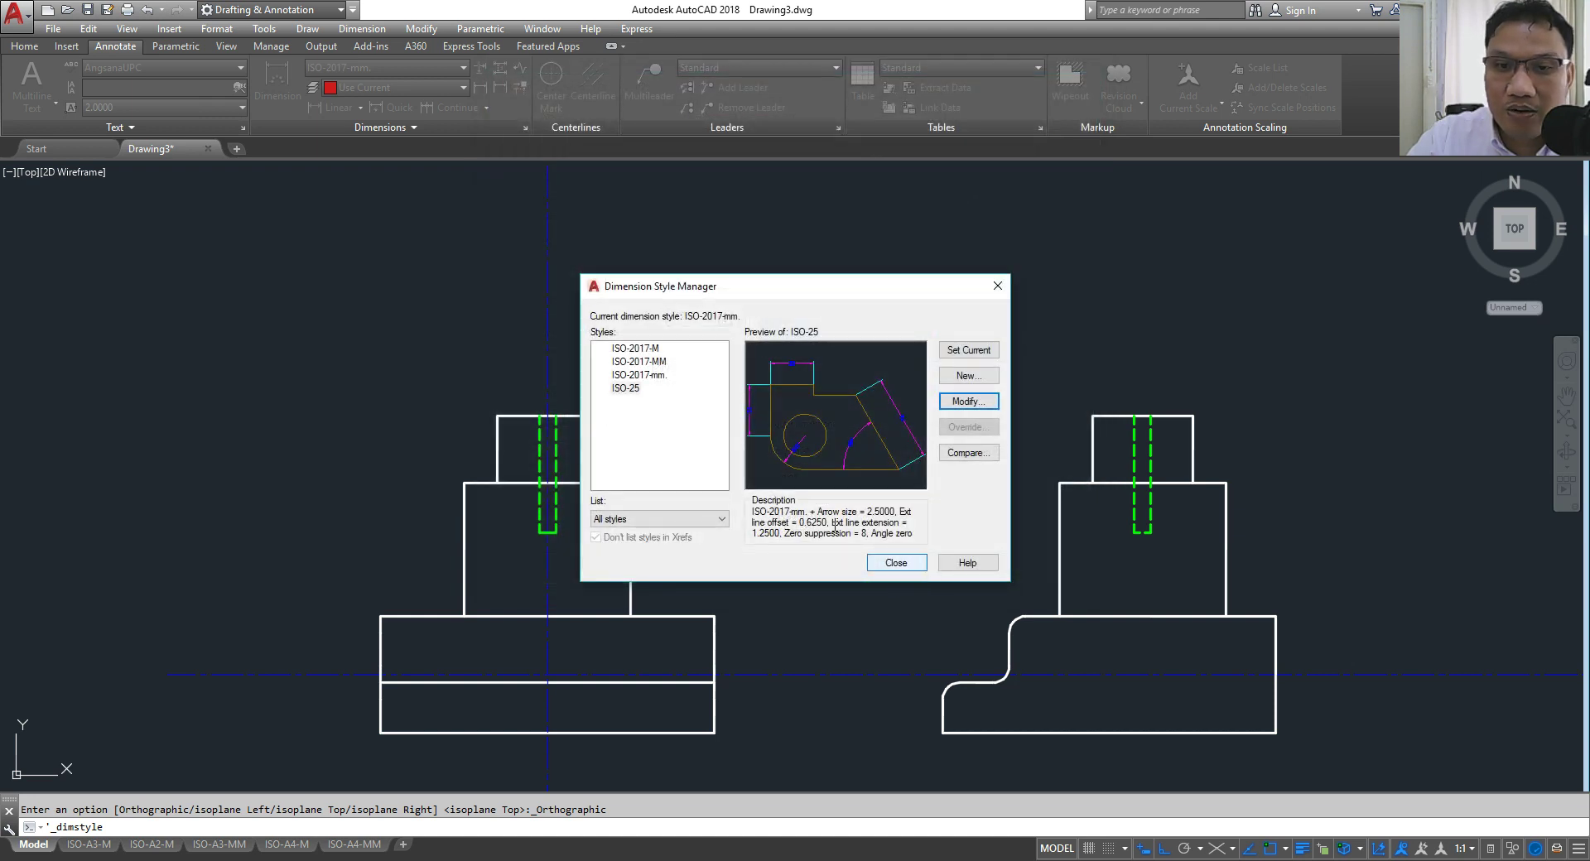
Step: Make ISO-25 the current dimension style and close the style manager
left_click(625, 389)
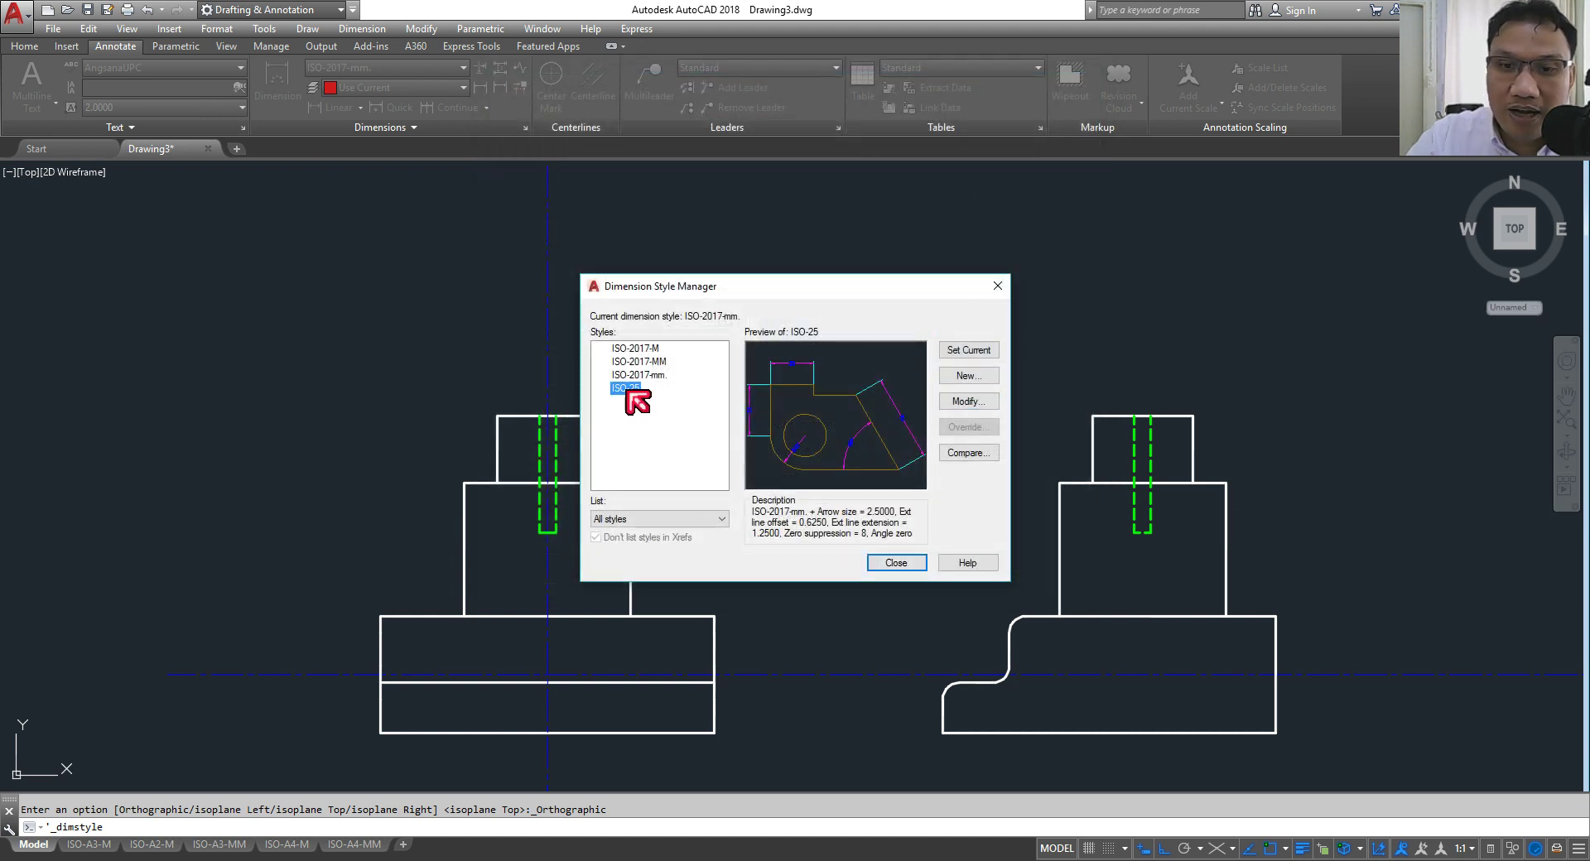
left_click(968, 349)
left_click(898, 564)
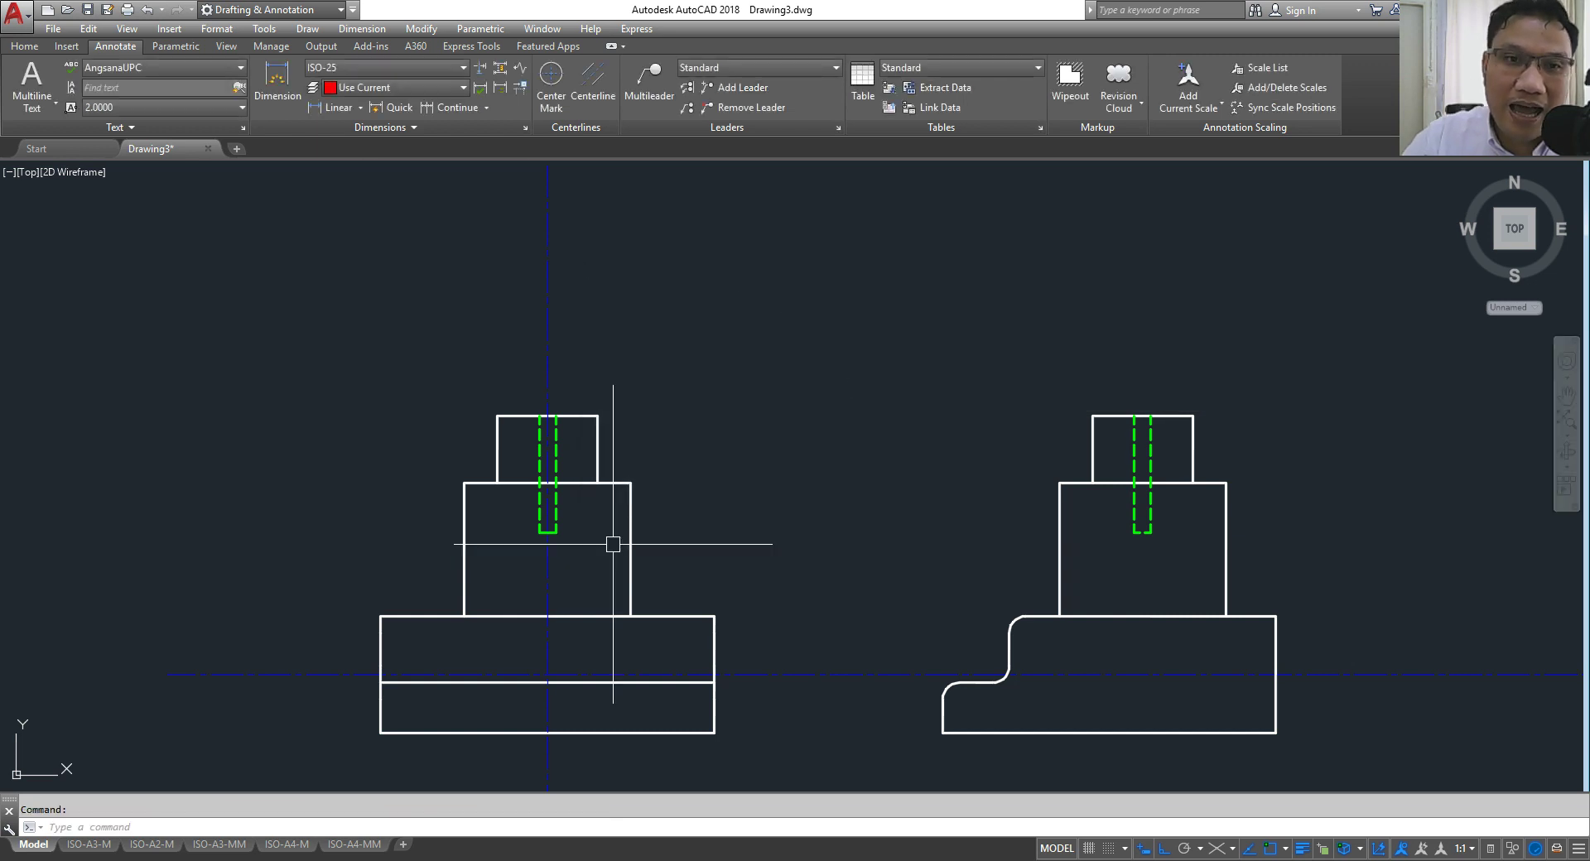
Step: Dimension the front view's base width as 100, placed above the view
left_click(33, 48)
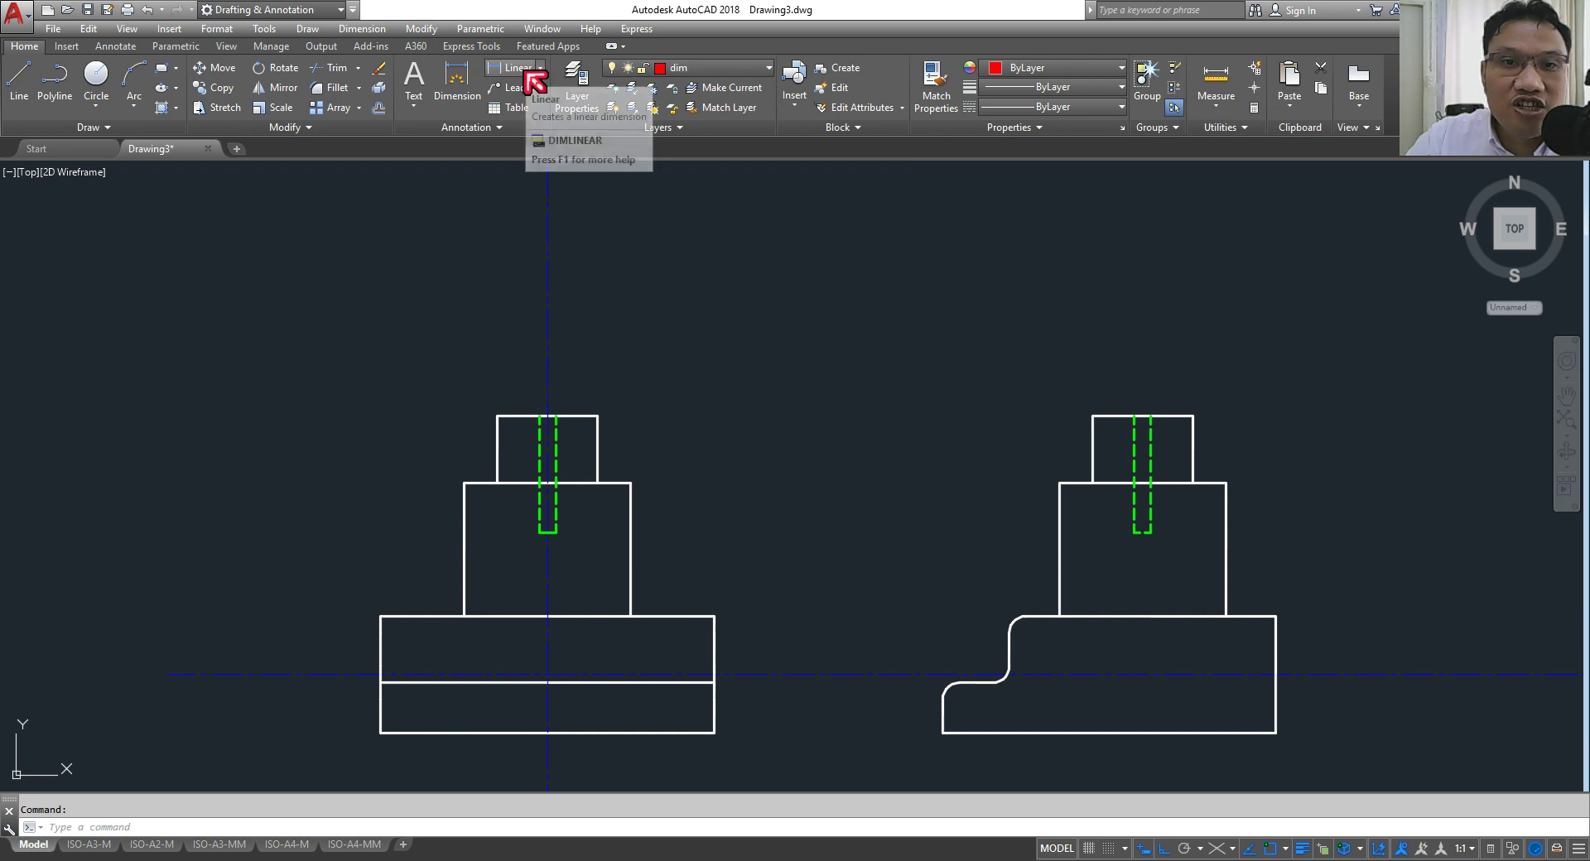
left_click(375, 35)
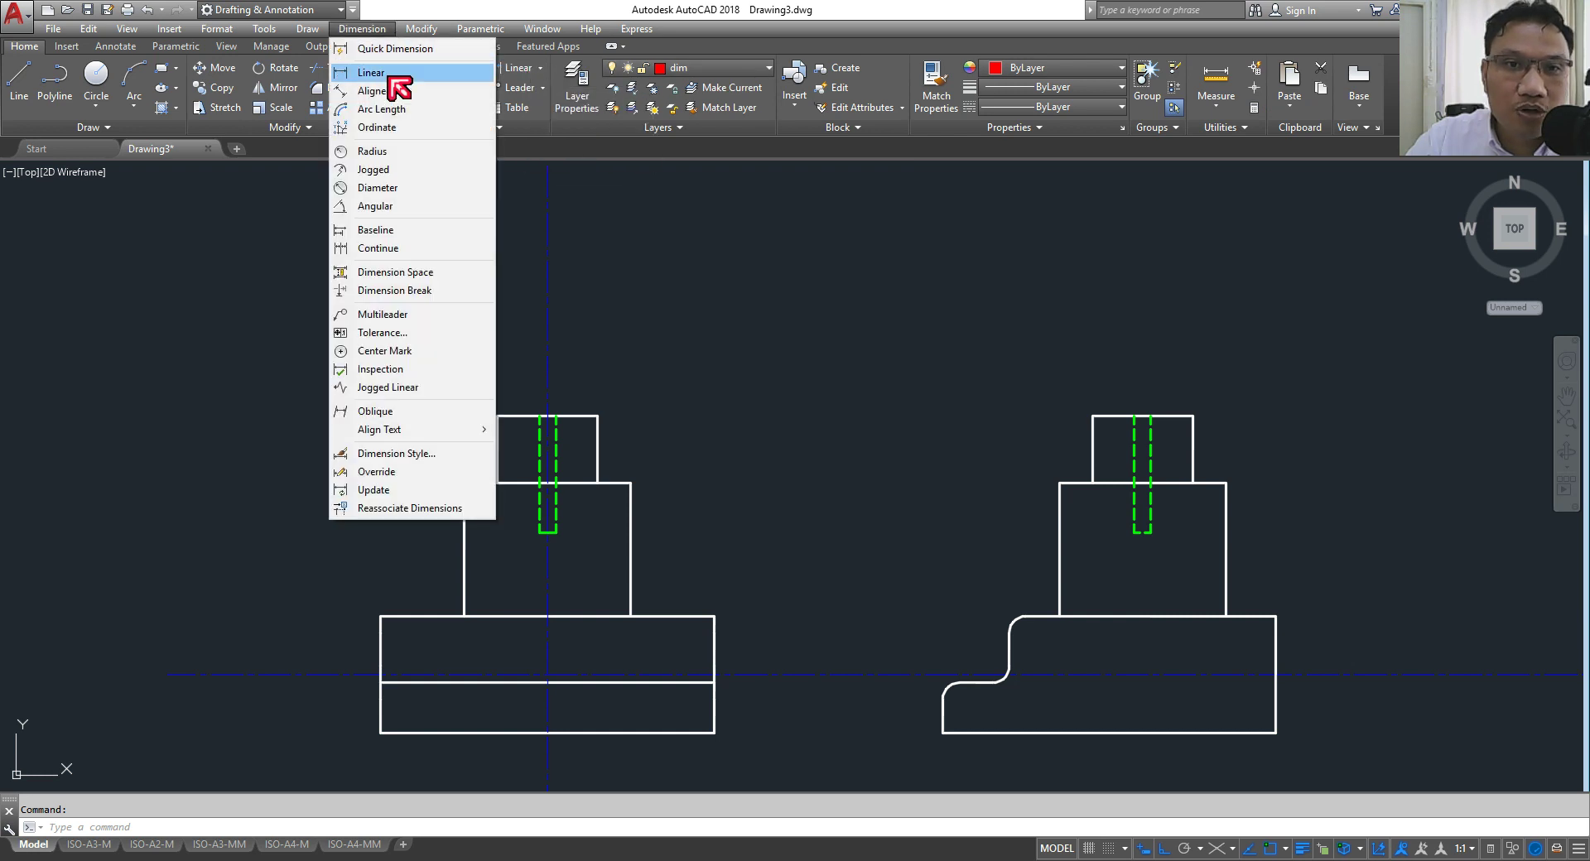
left_click(391, 73)
left_click(380, 617)
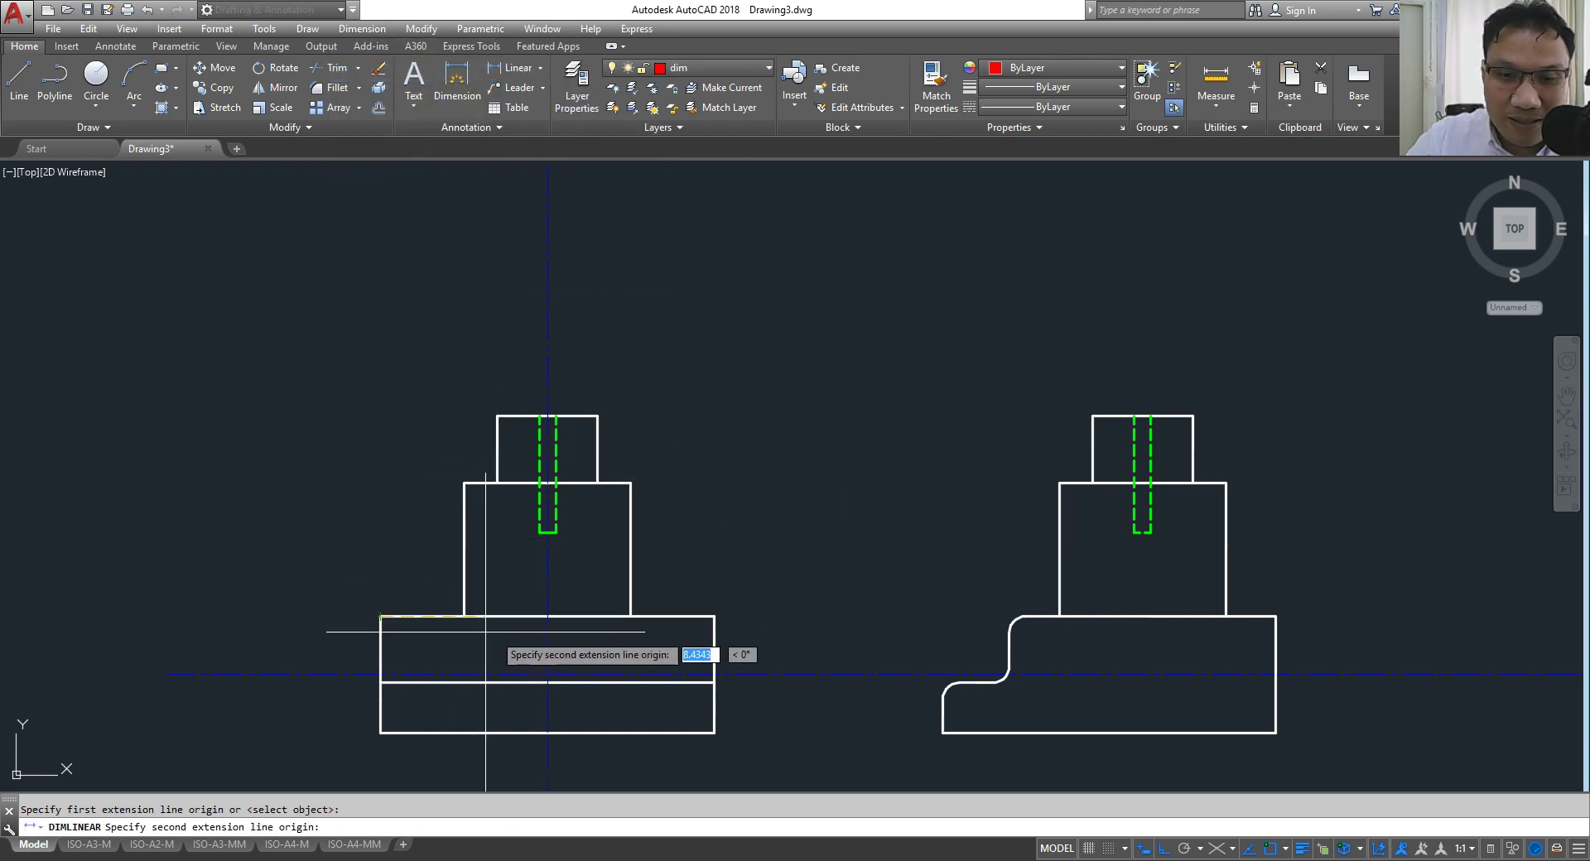
left_click(714, 617)
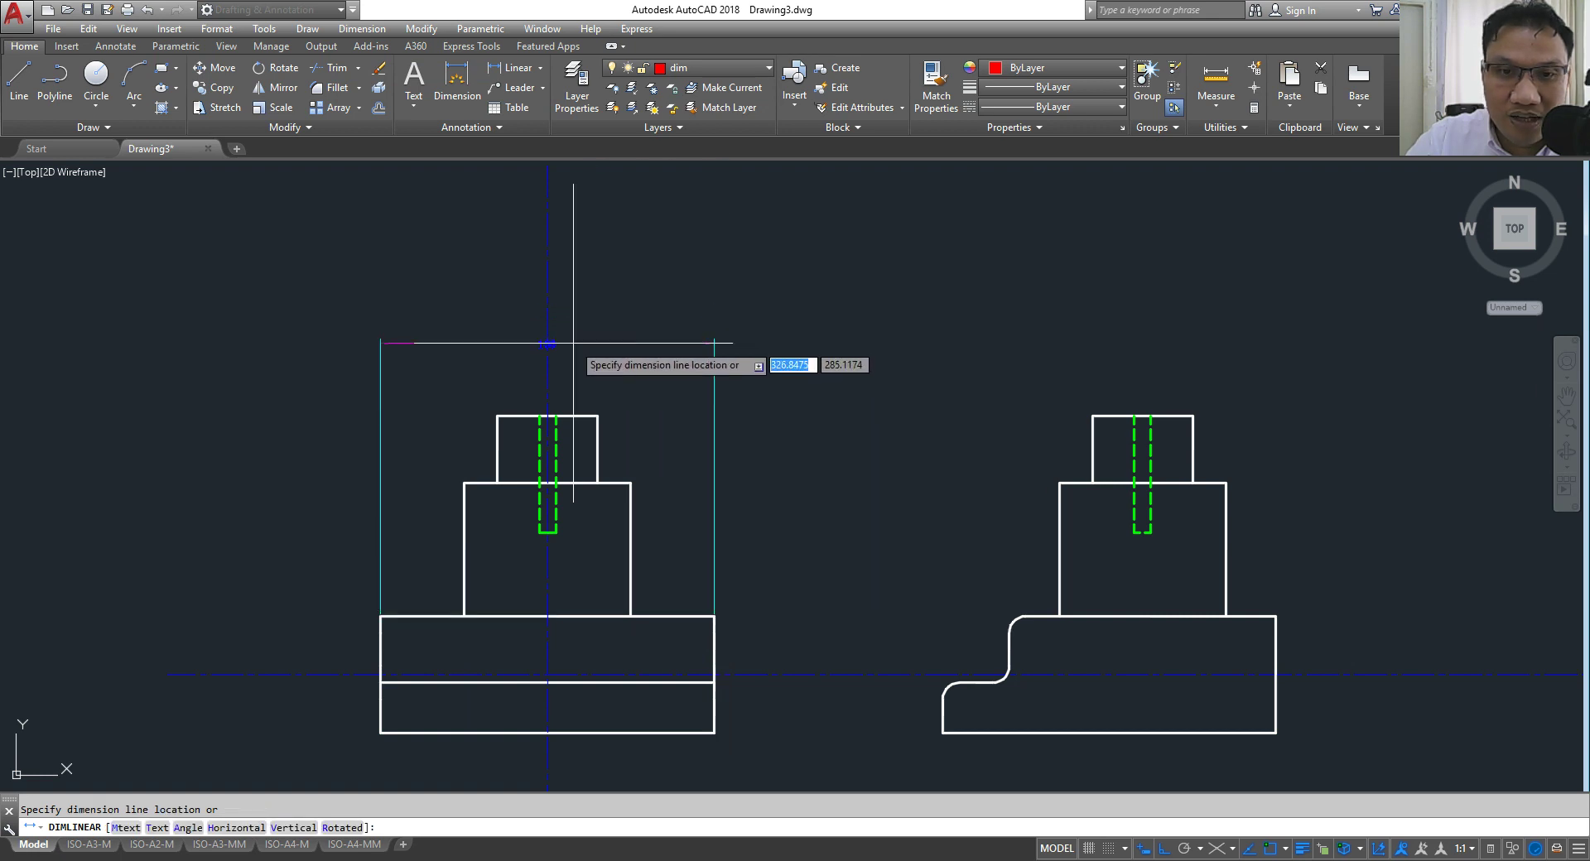
scroll(646, 323, "up", 2)
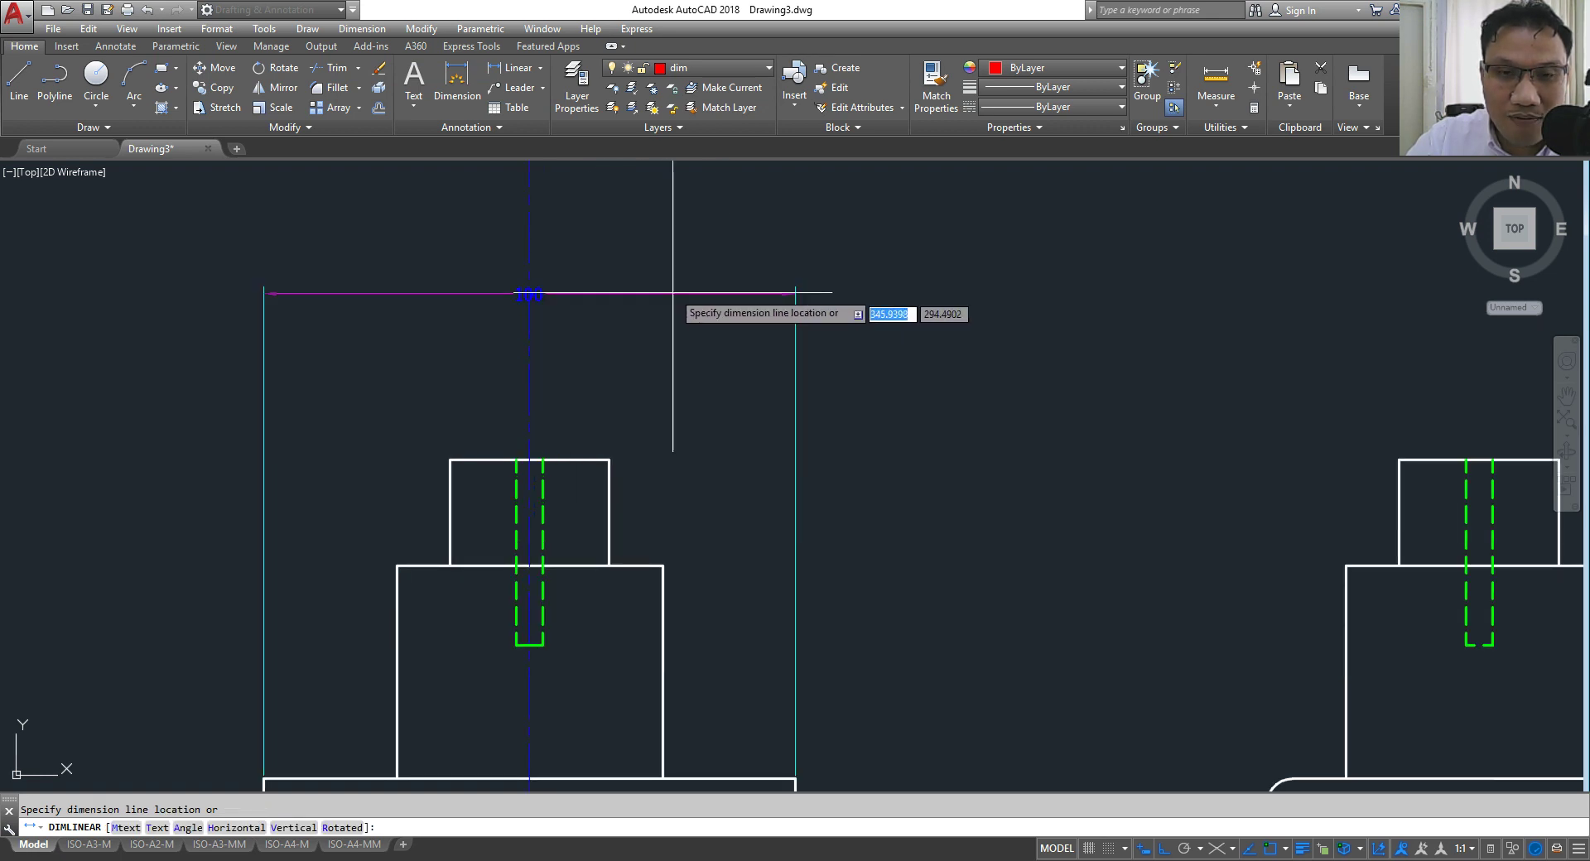
left_click(666, 249)
Step: Add the 50 middle-block width dimension below the 100 one
key("Return")
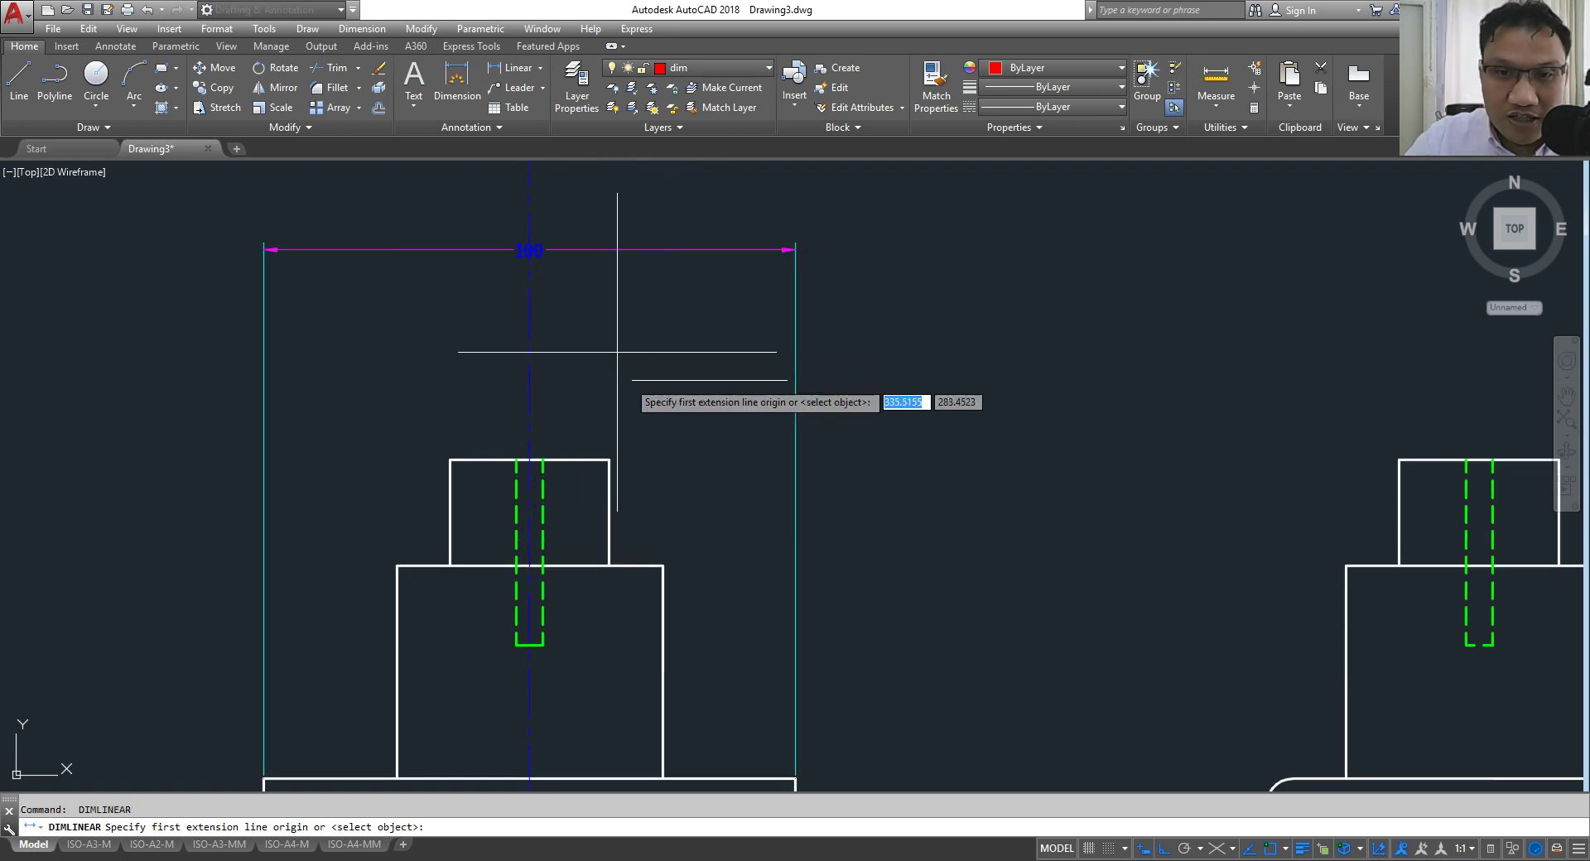
middle_click_drag(377, 493, 420, 380)
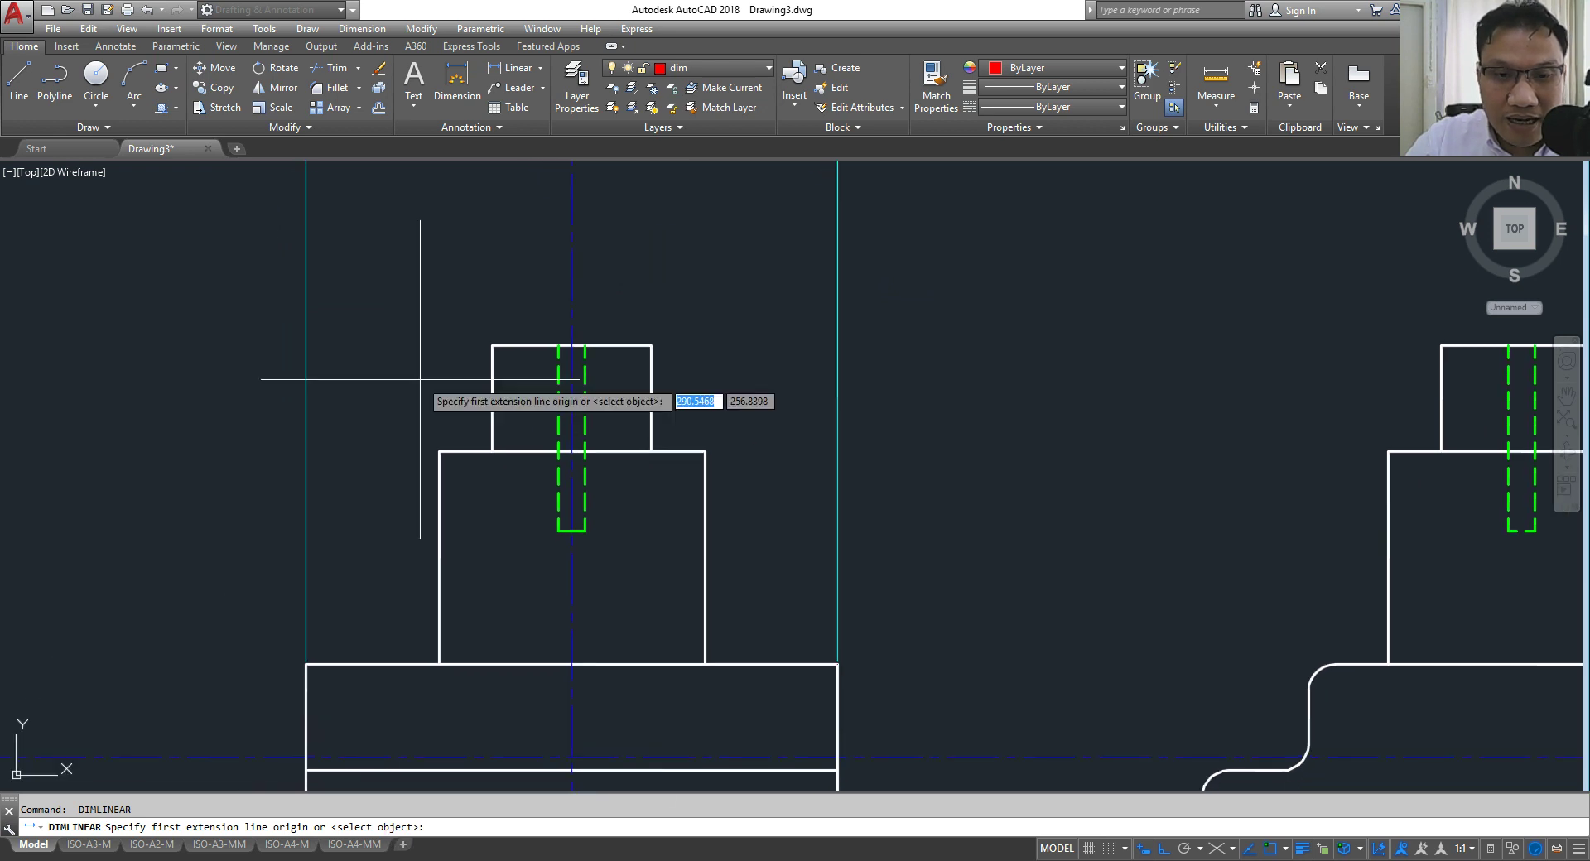
left_click(439, 451)
left_click(705, 451)
middle_click_drag(703, 406, 727, 588)
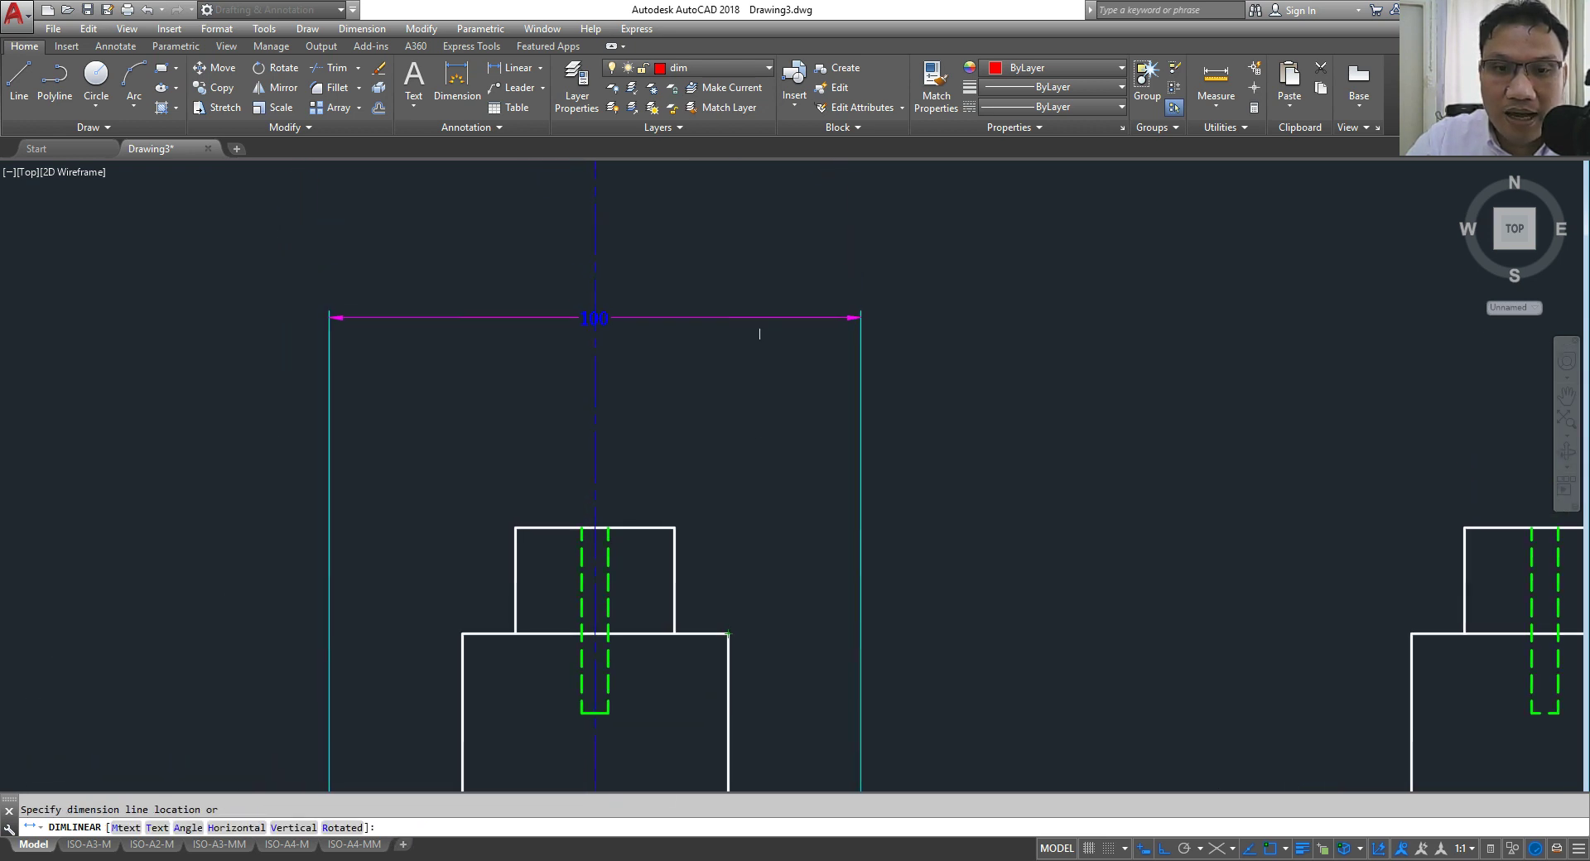
left_click(763, 372)
Step: Add the 30 top-boss width dimension below the 50 one
key("Return")
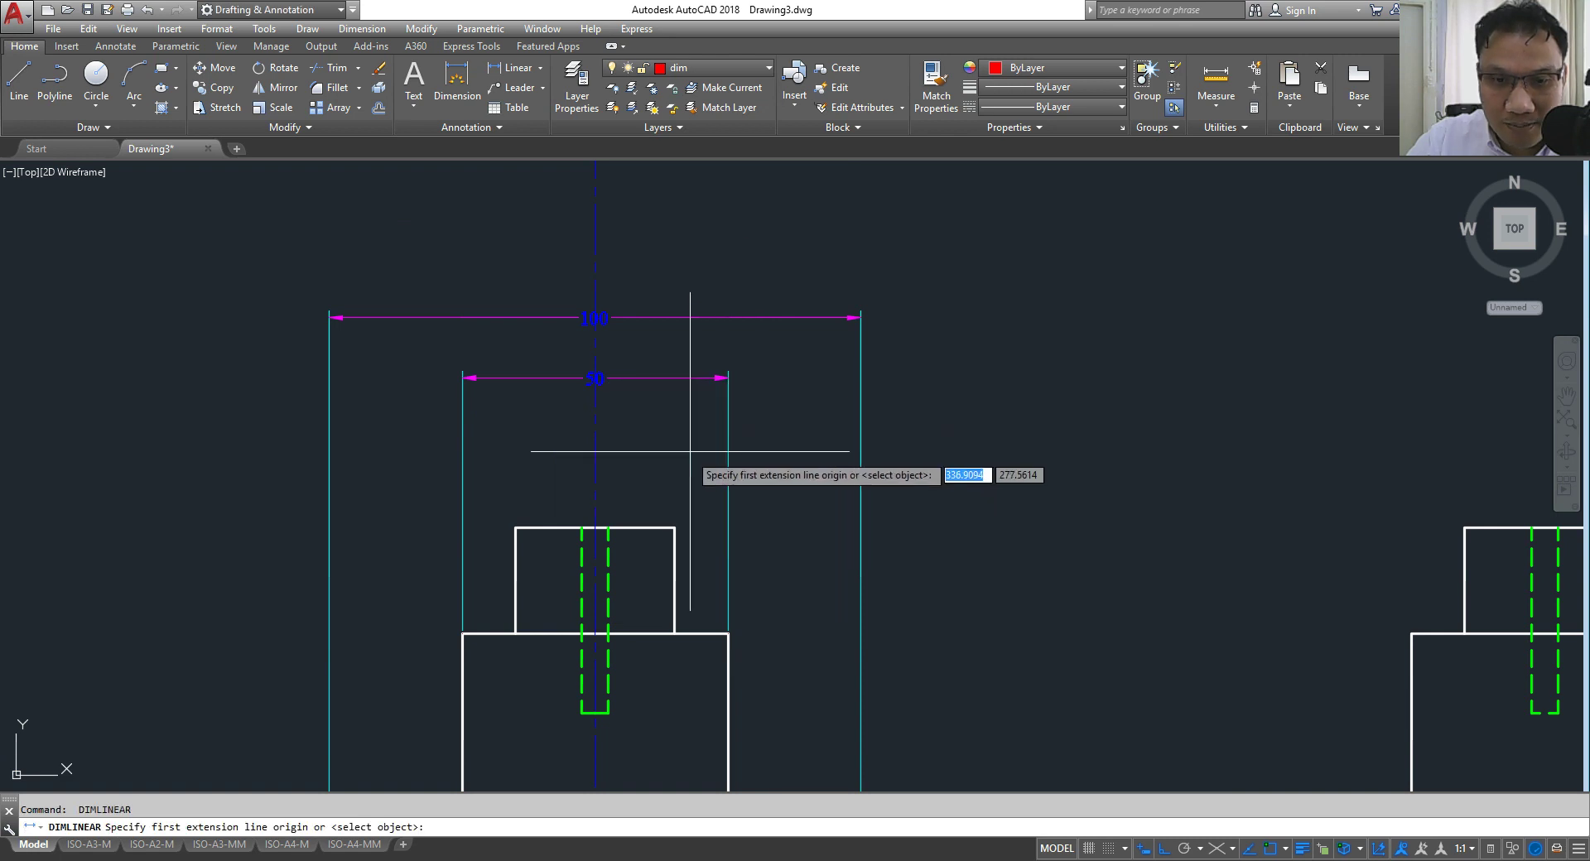
scroll(650, 397, "down", 2)
scroll(648, 523, "up", 2)
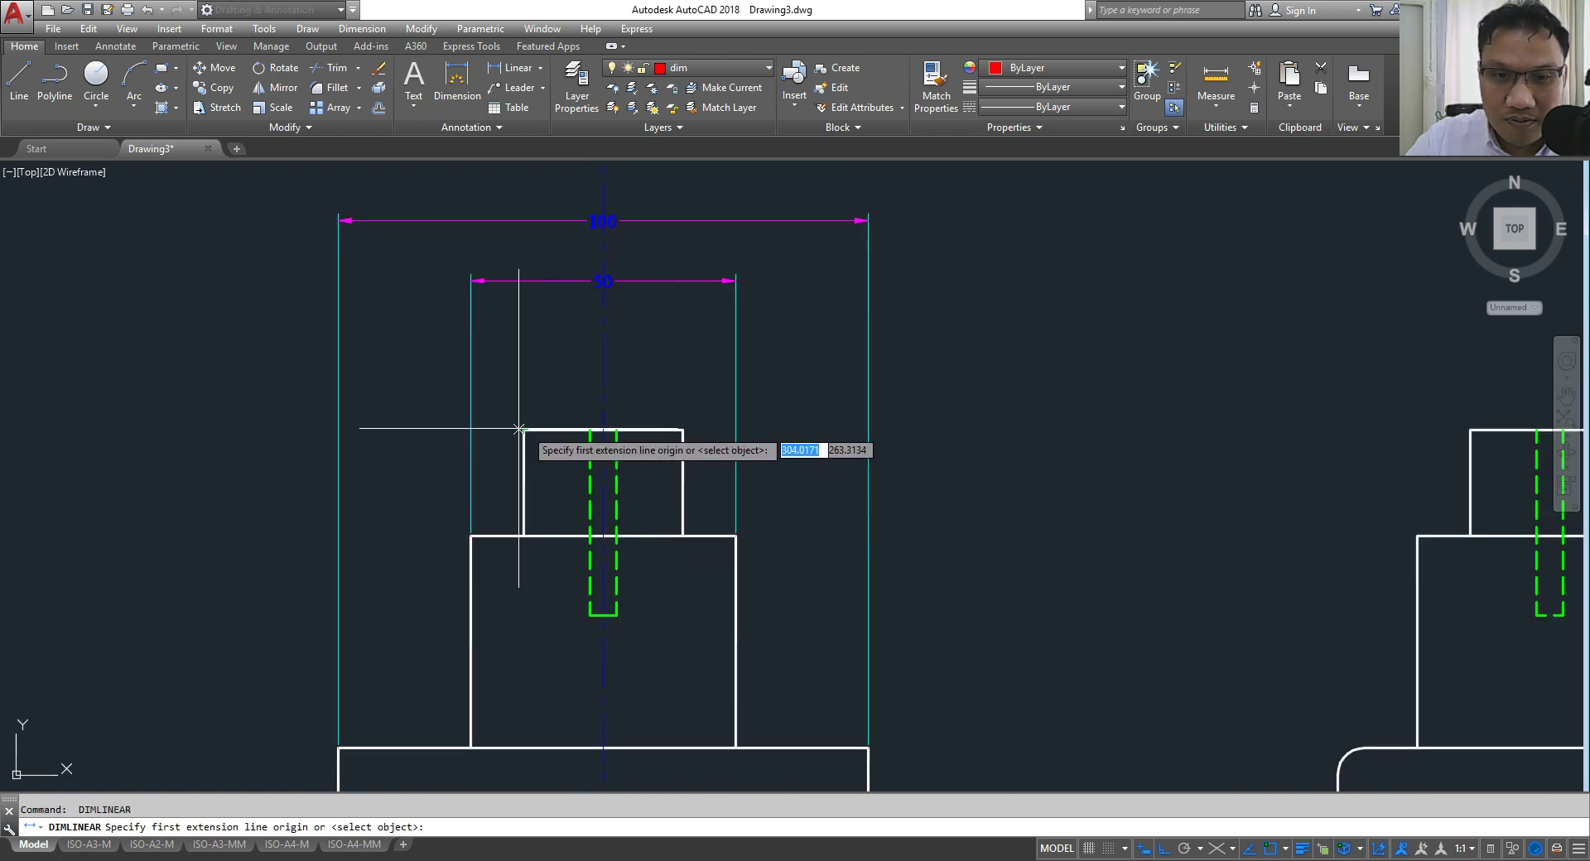
left_click(638, 429)
left_click(682, 429)
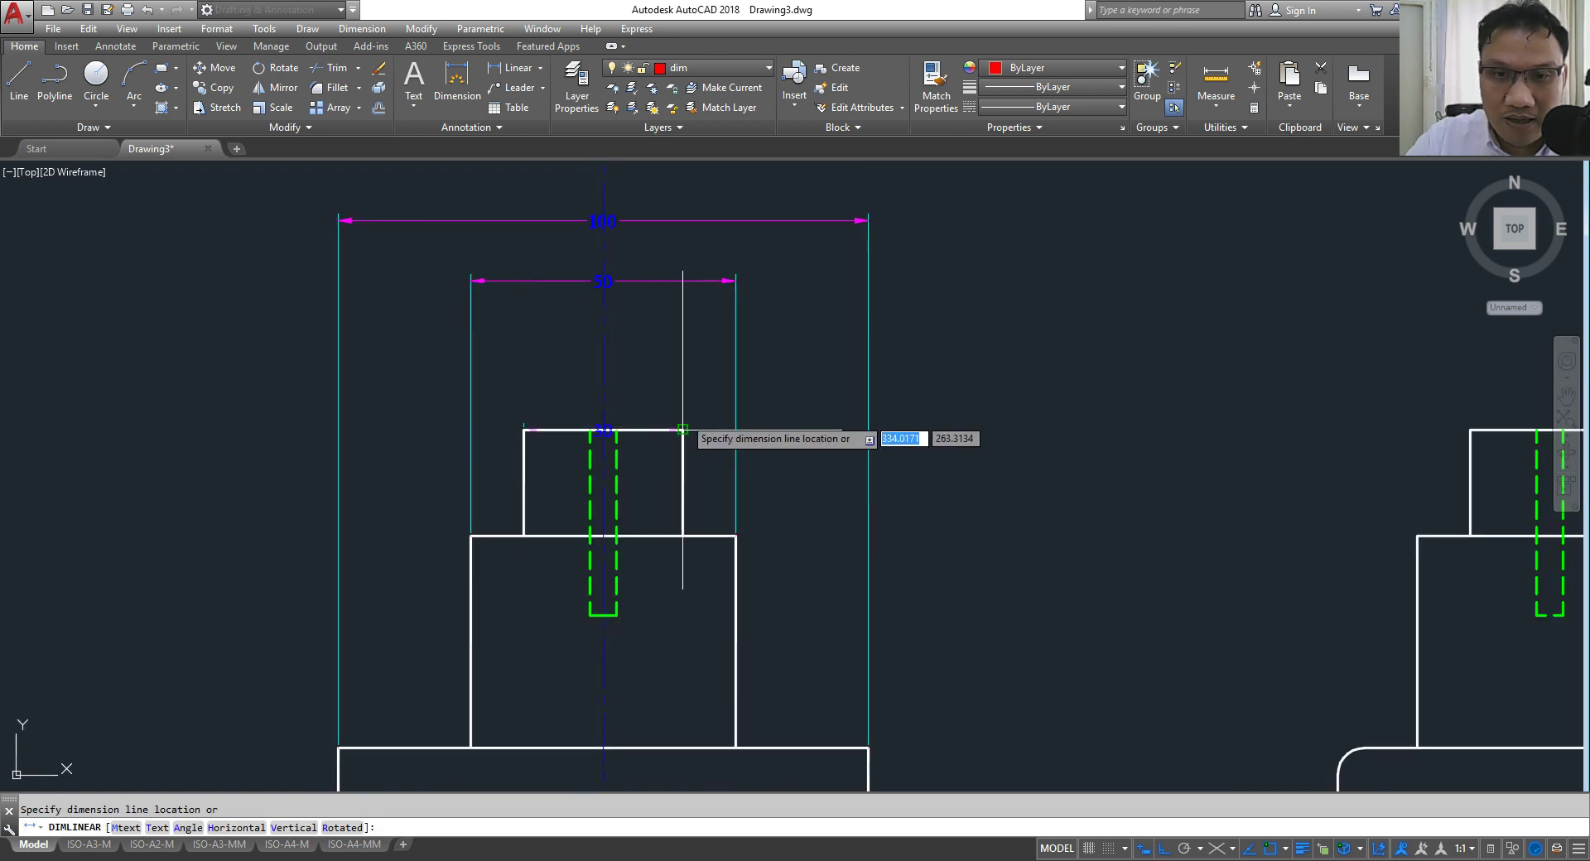
left_click(694, 383)
scroll(721, 246, "down", 2)
scroll(745, 309, "down", 1)
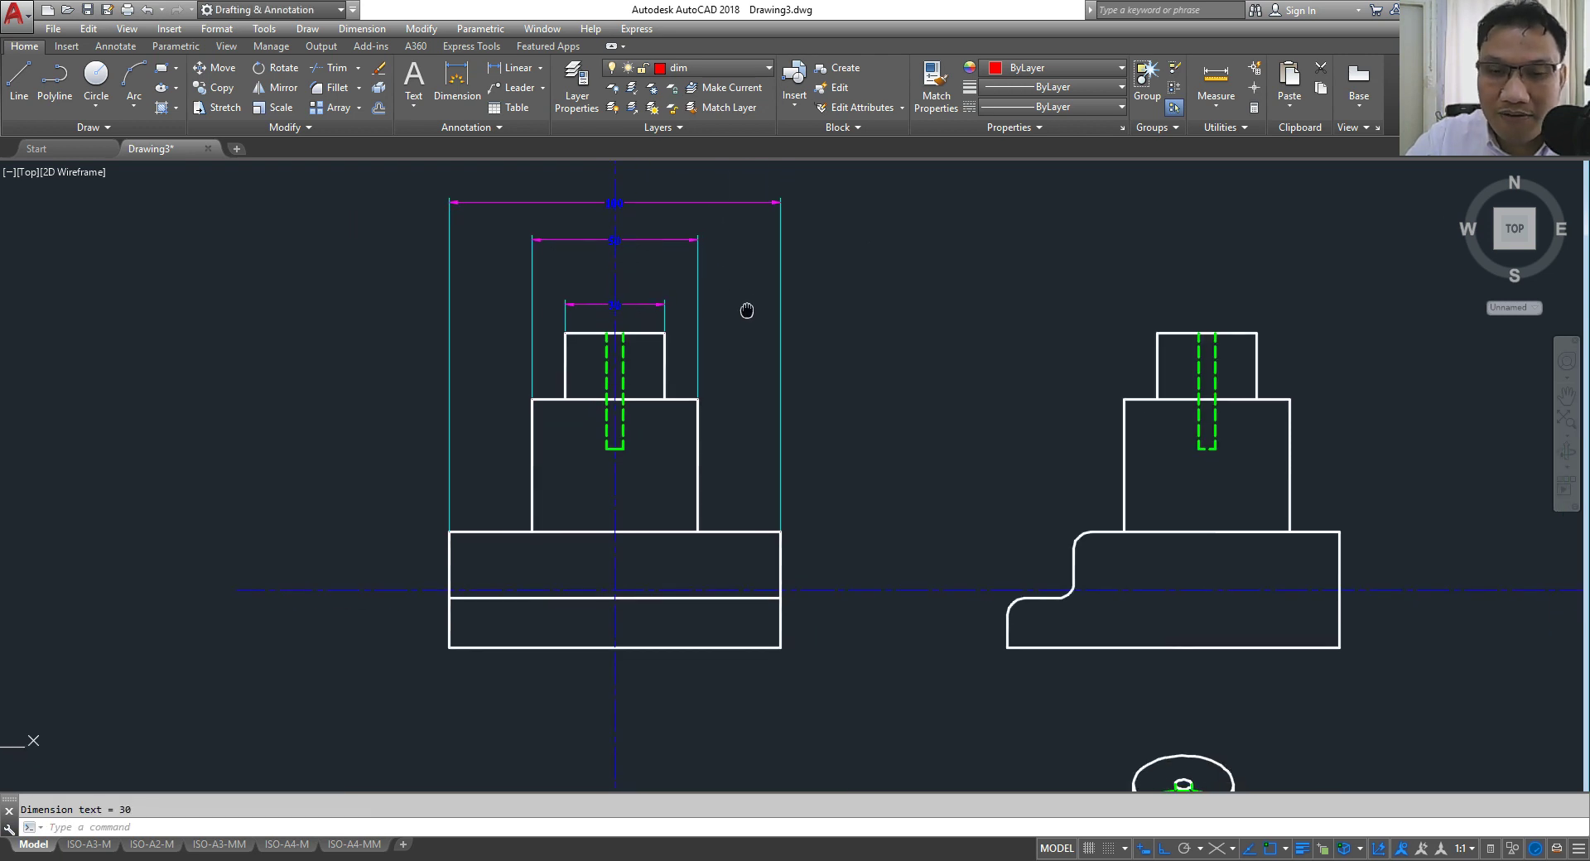
scroll(944, 301, "down", 2)
Step: Add the overall-height and 74 middle-step vertical dimensions left of the front view
key("Return")
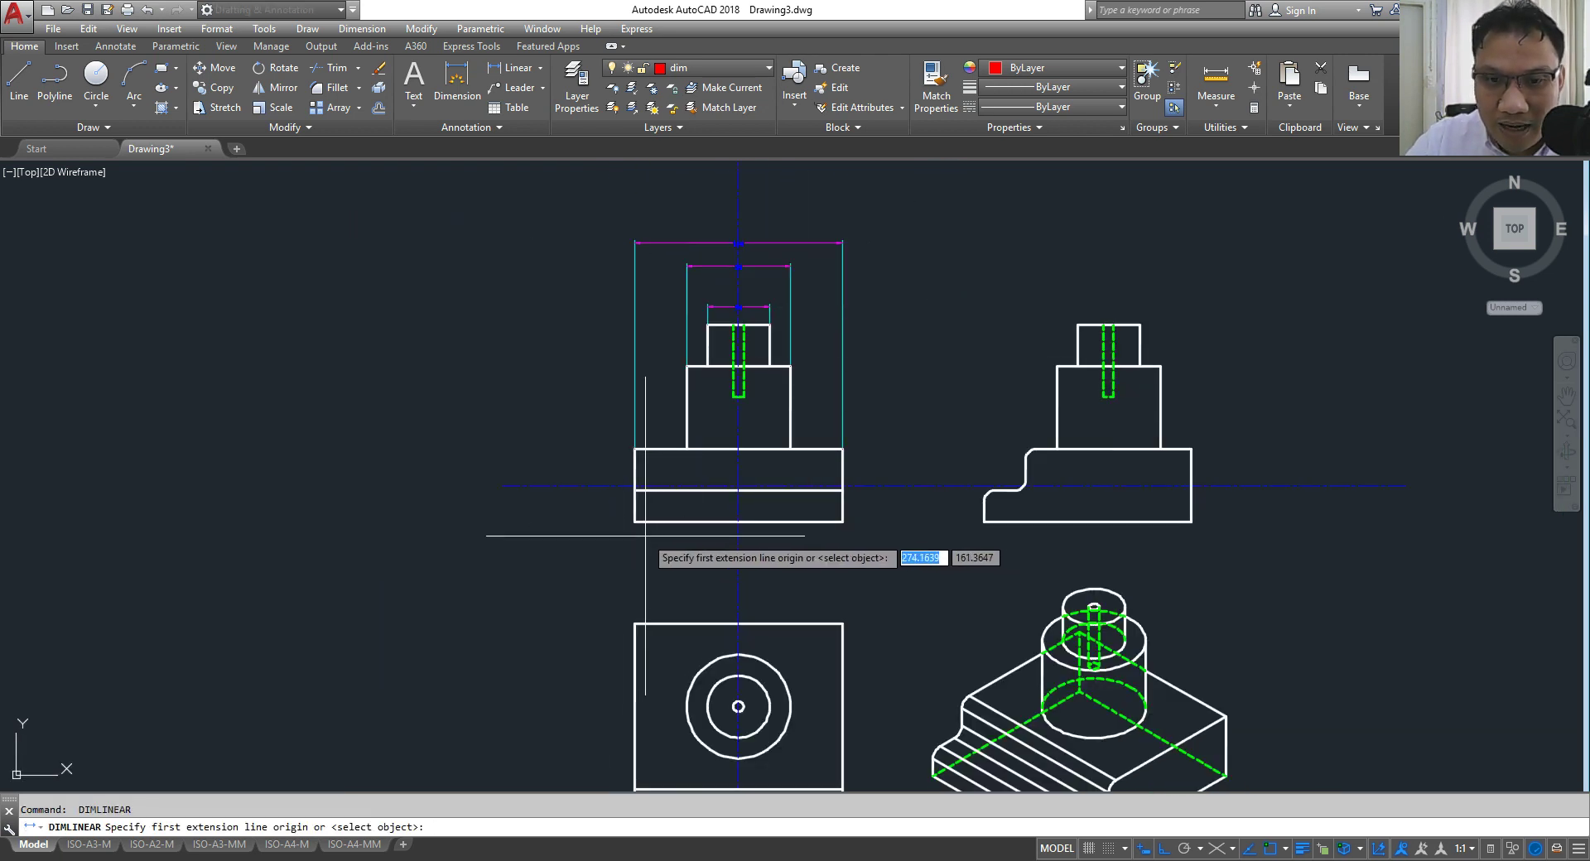
left_click(634, 521)
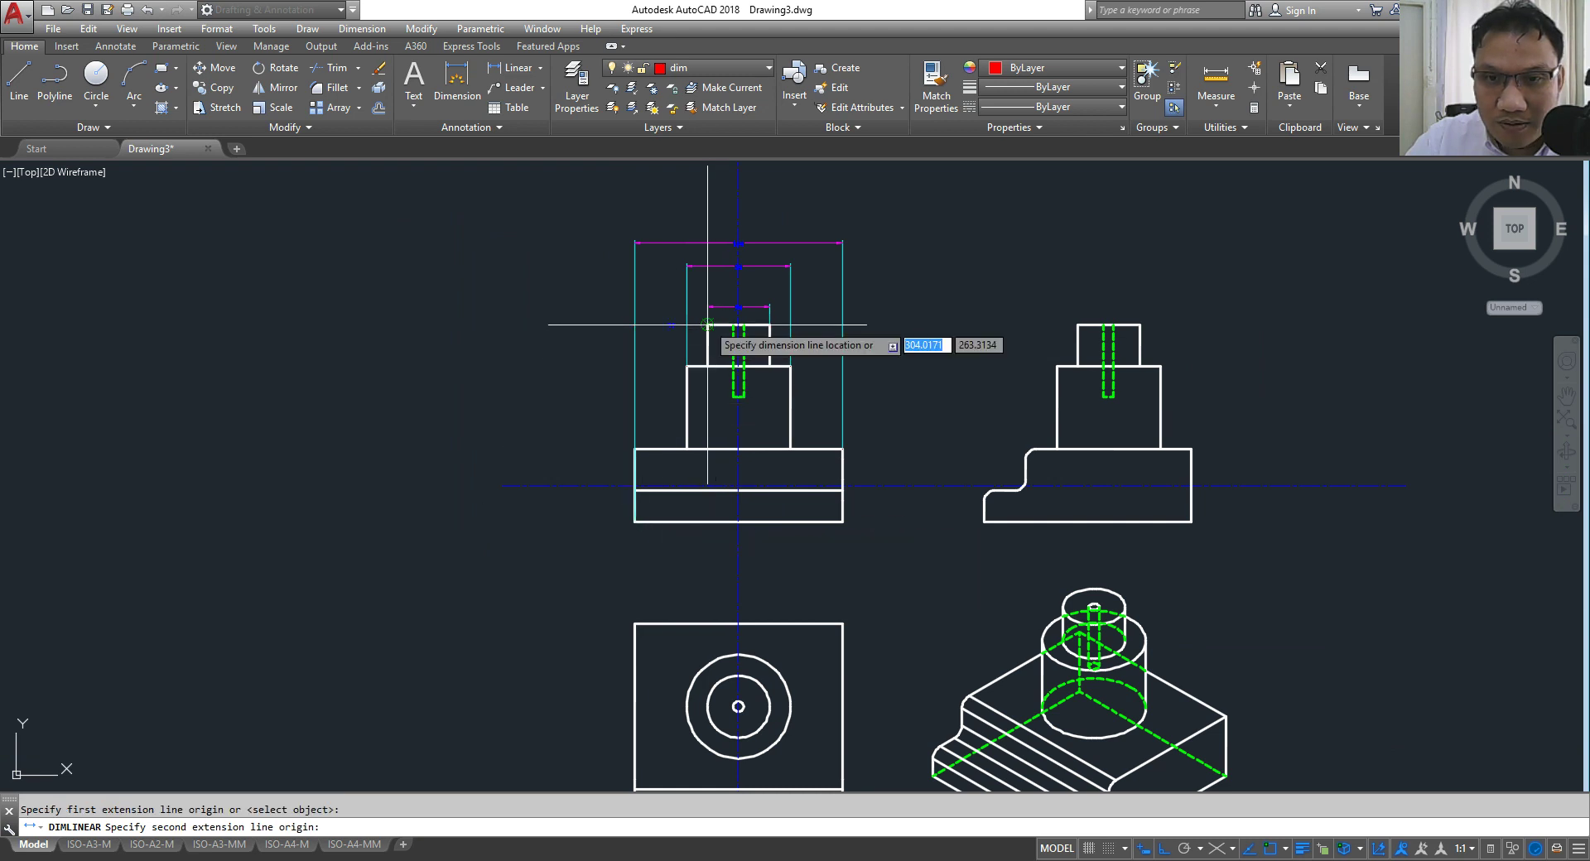
left_click(707, 325)
scroll(549, 405, "up", 4)
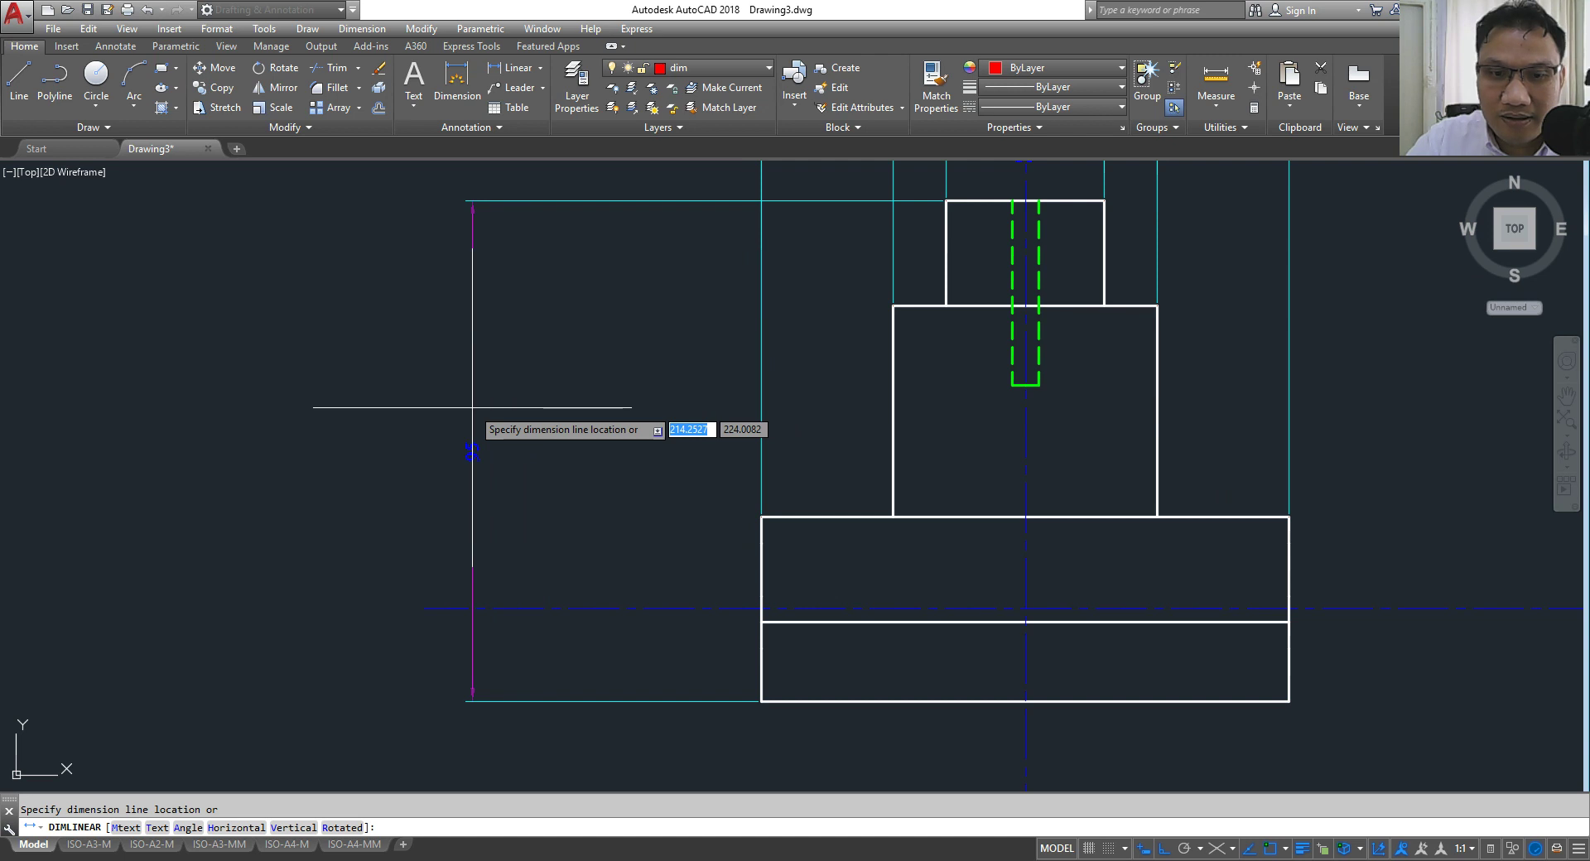
left_click(472, 406)
key("Return")
left_click(761, 702)
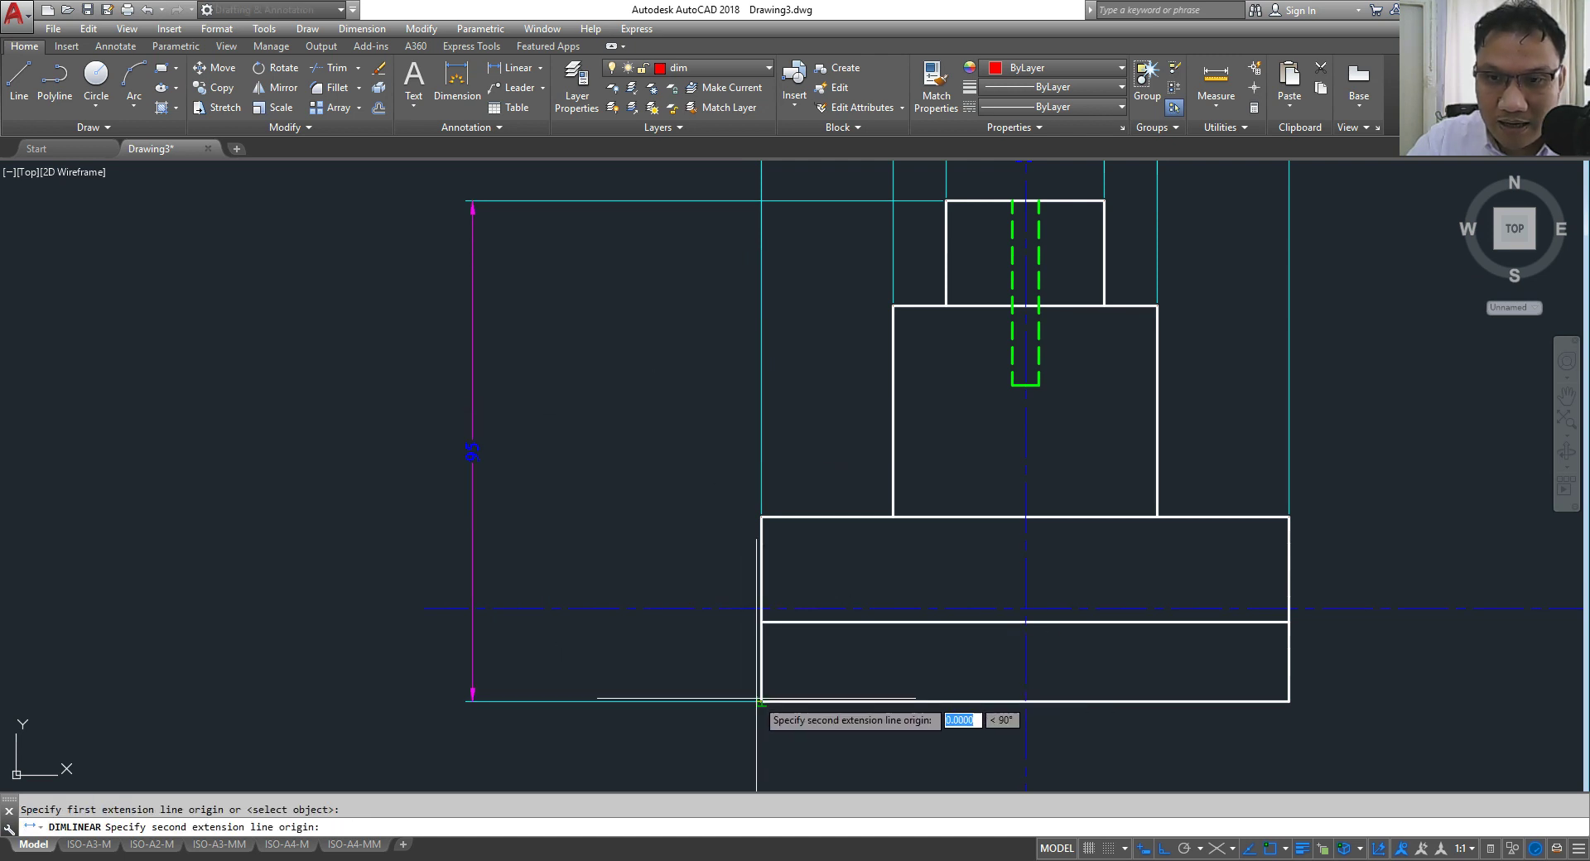
left_click(894, 306)
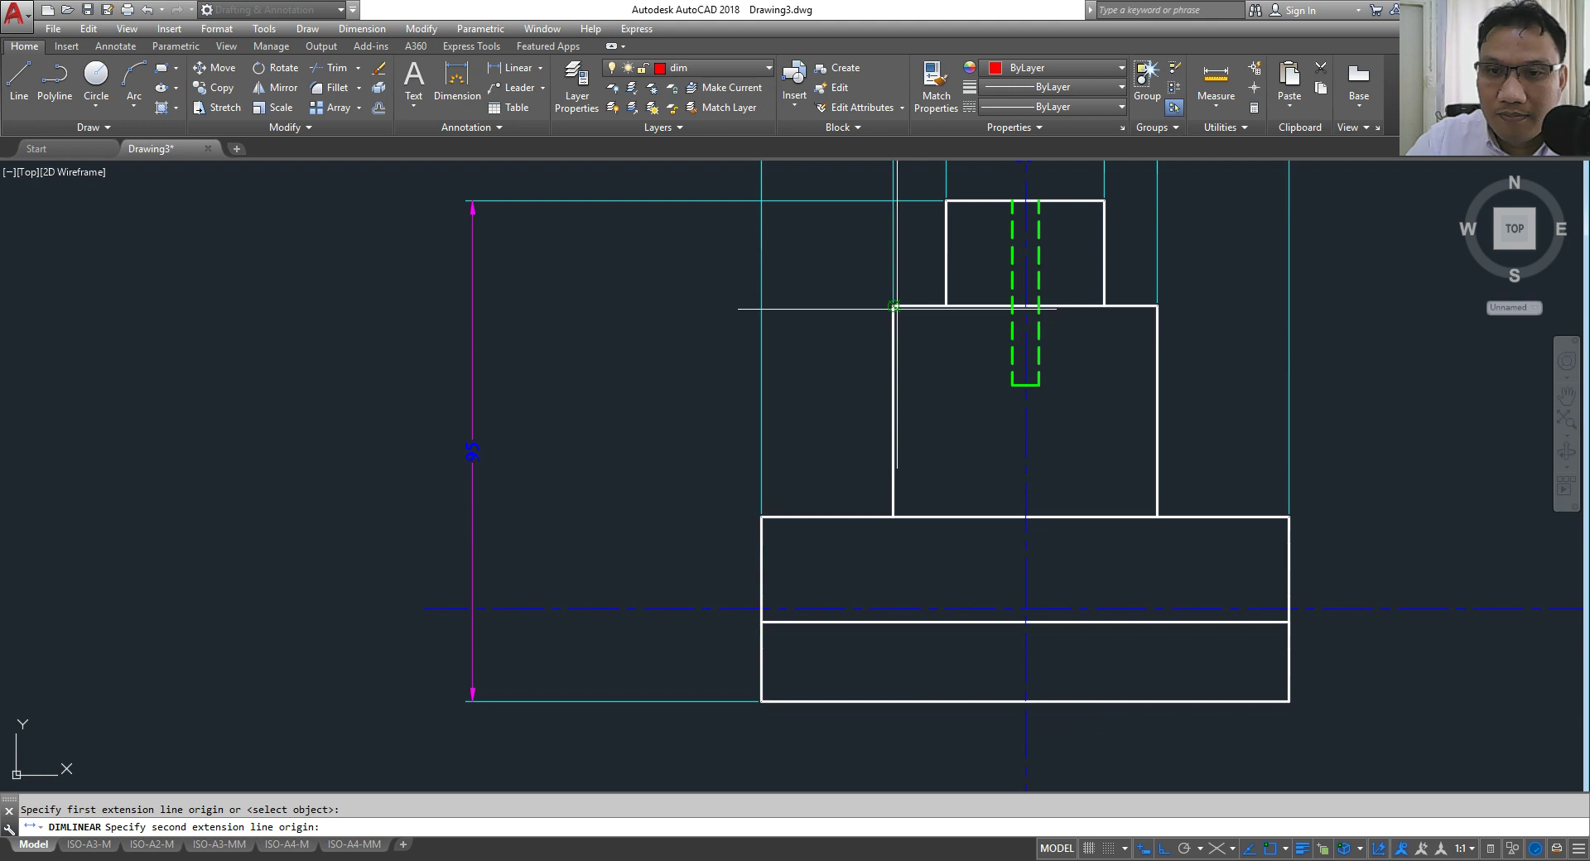
left_click(535, 309)
Step: Add the 60 hole-bottom and 35 base-height vertical dimensions
key("Return")
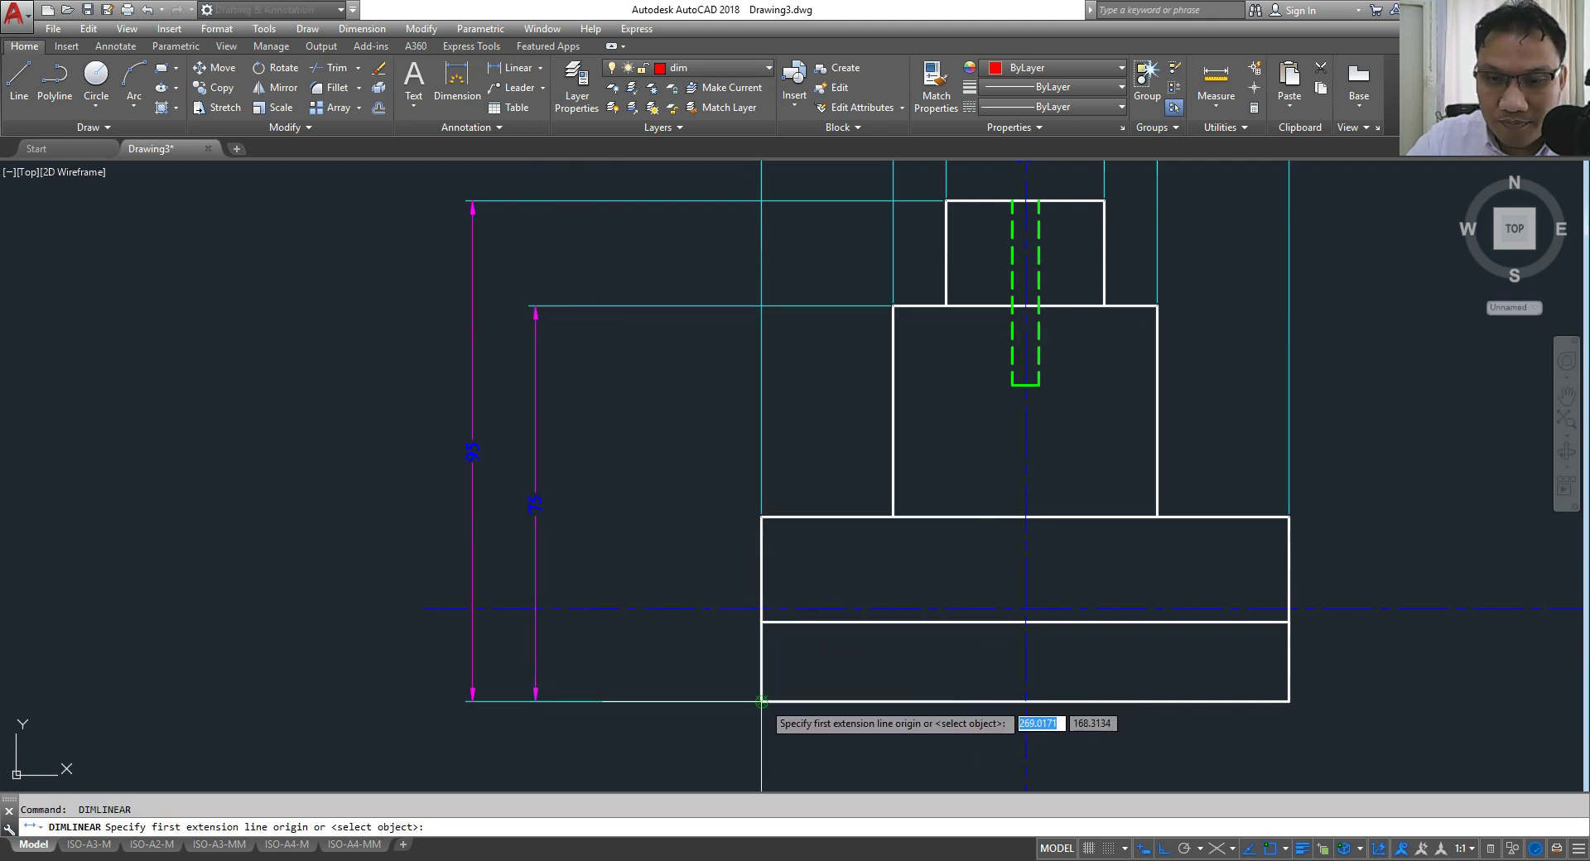
left_click(761, 701)
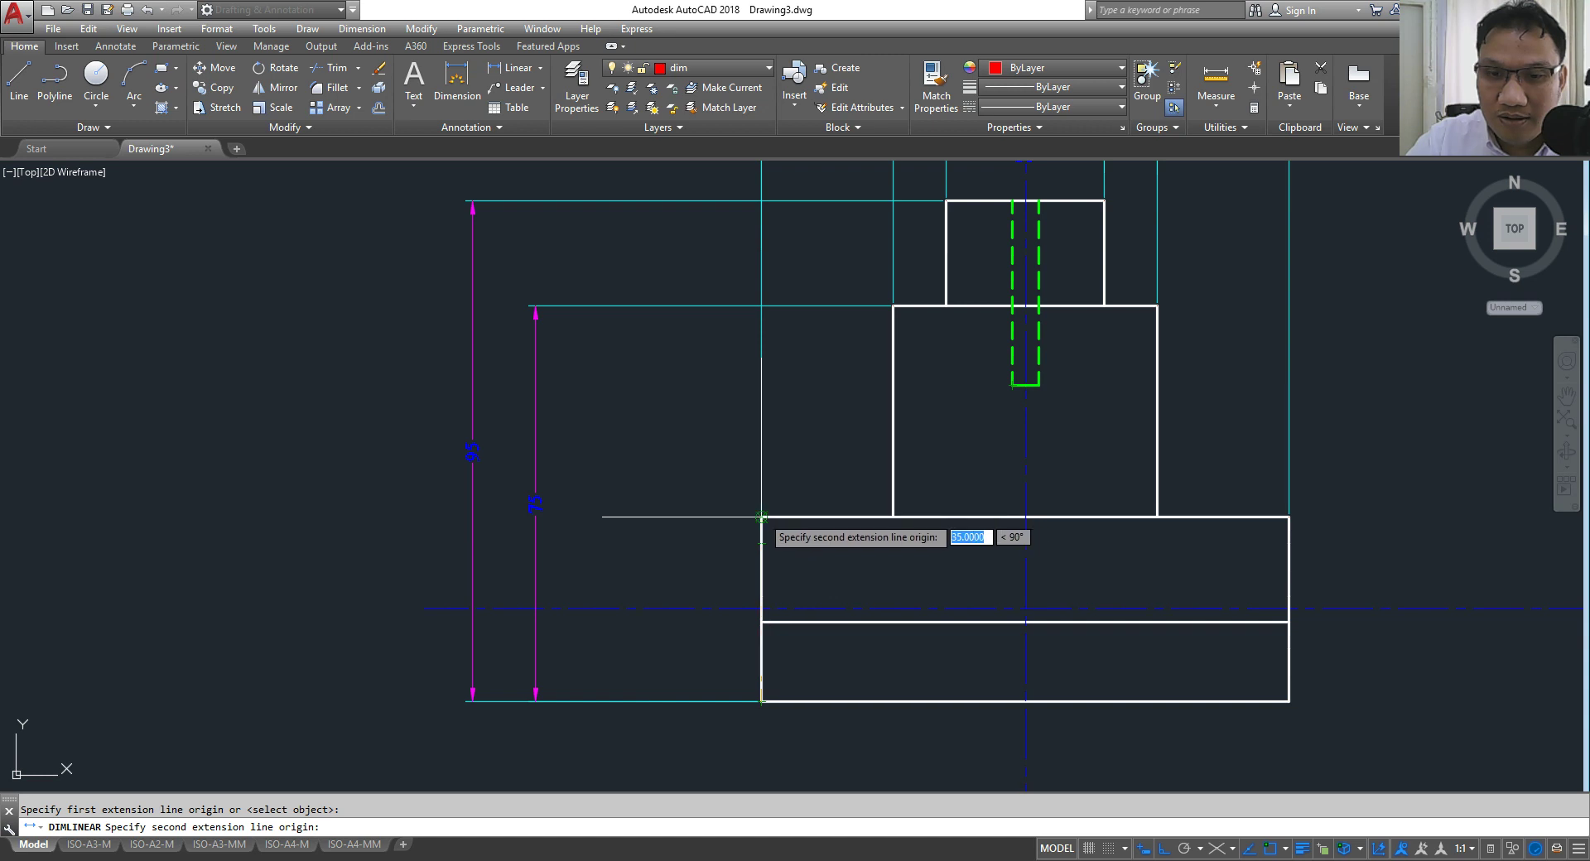
left_click(1012, 385)
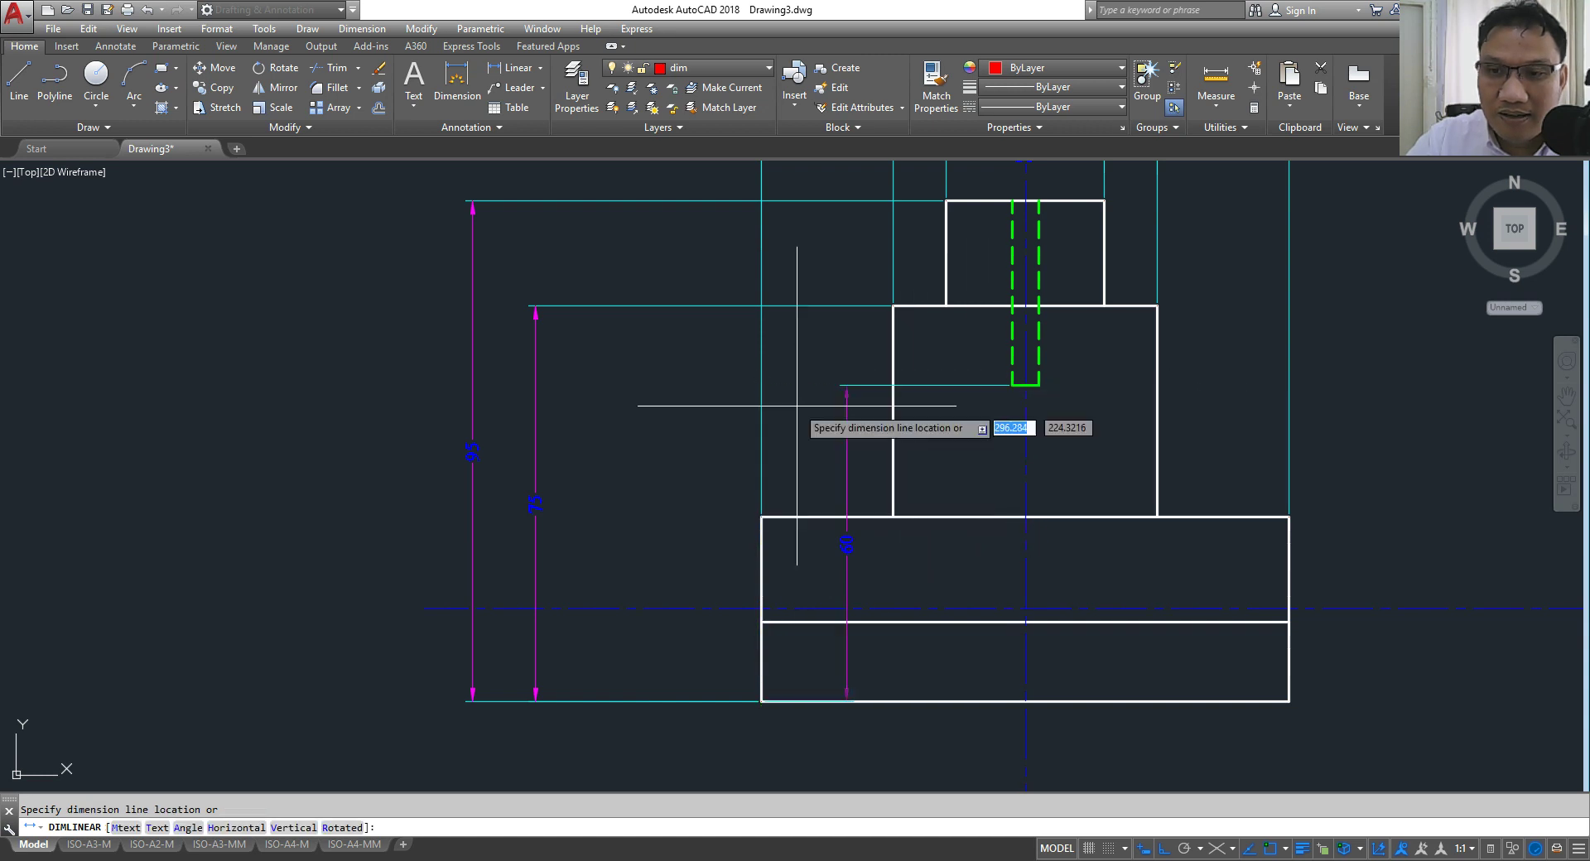
left_click(593, 422)
key("Return")
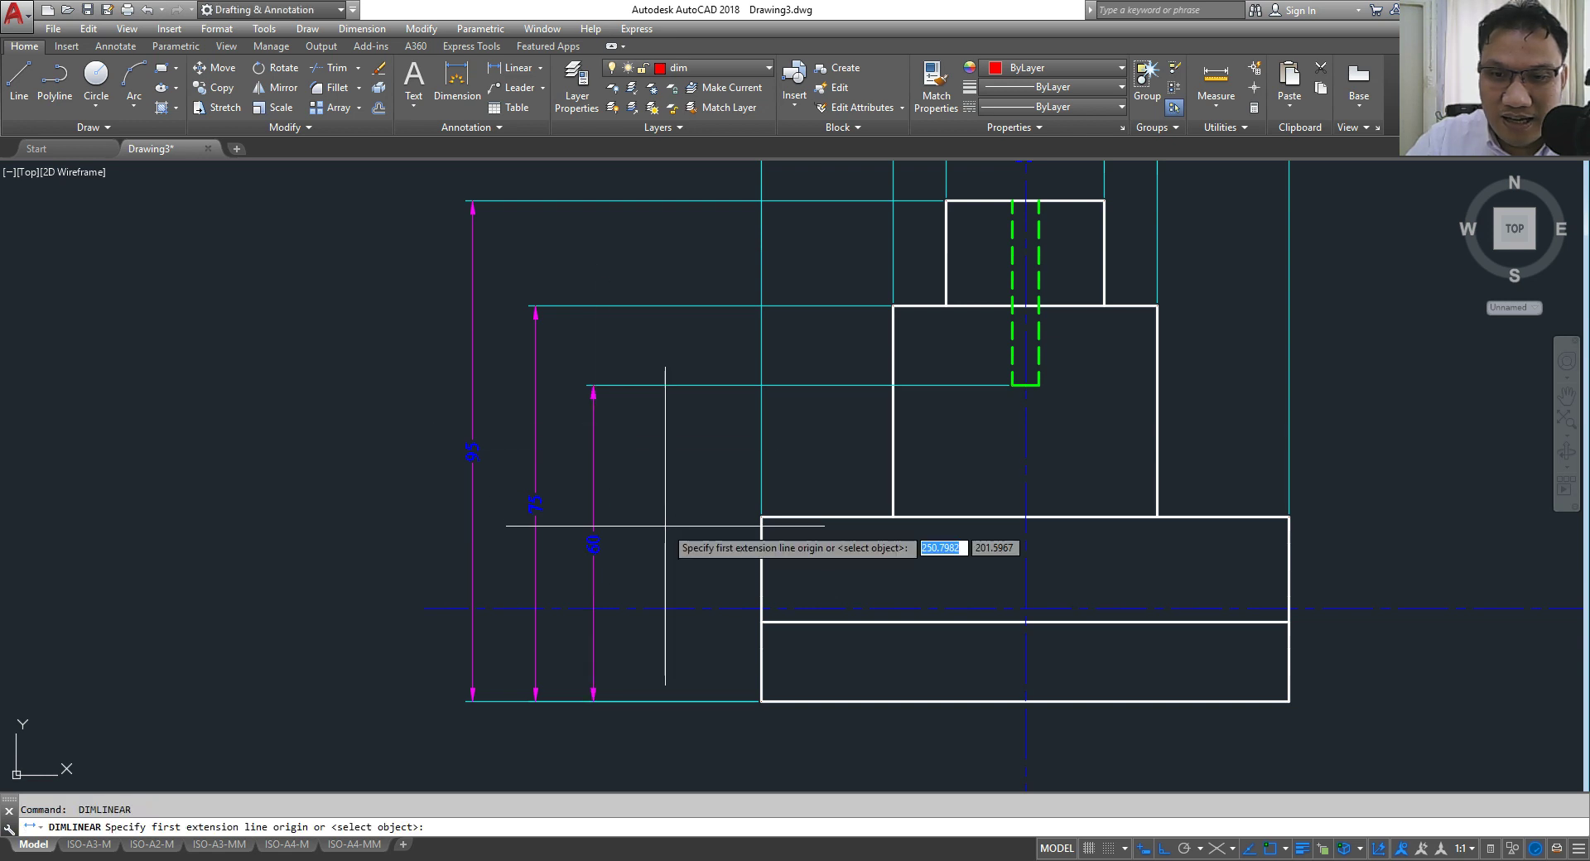
left_click(761, 701)
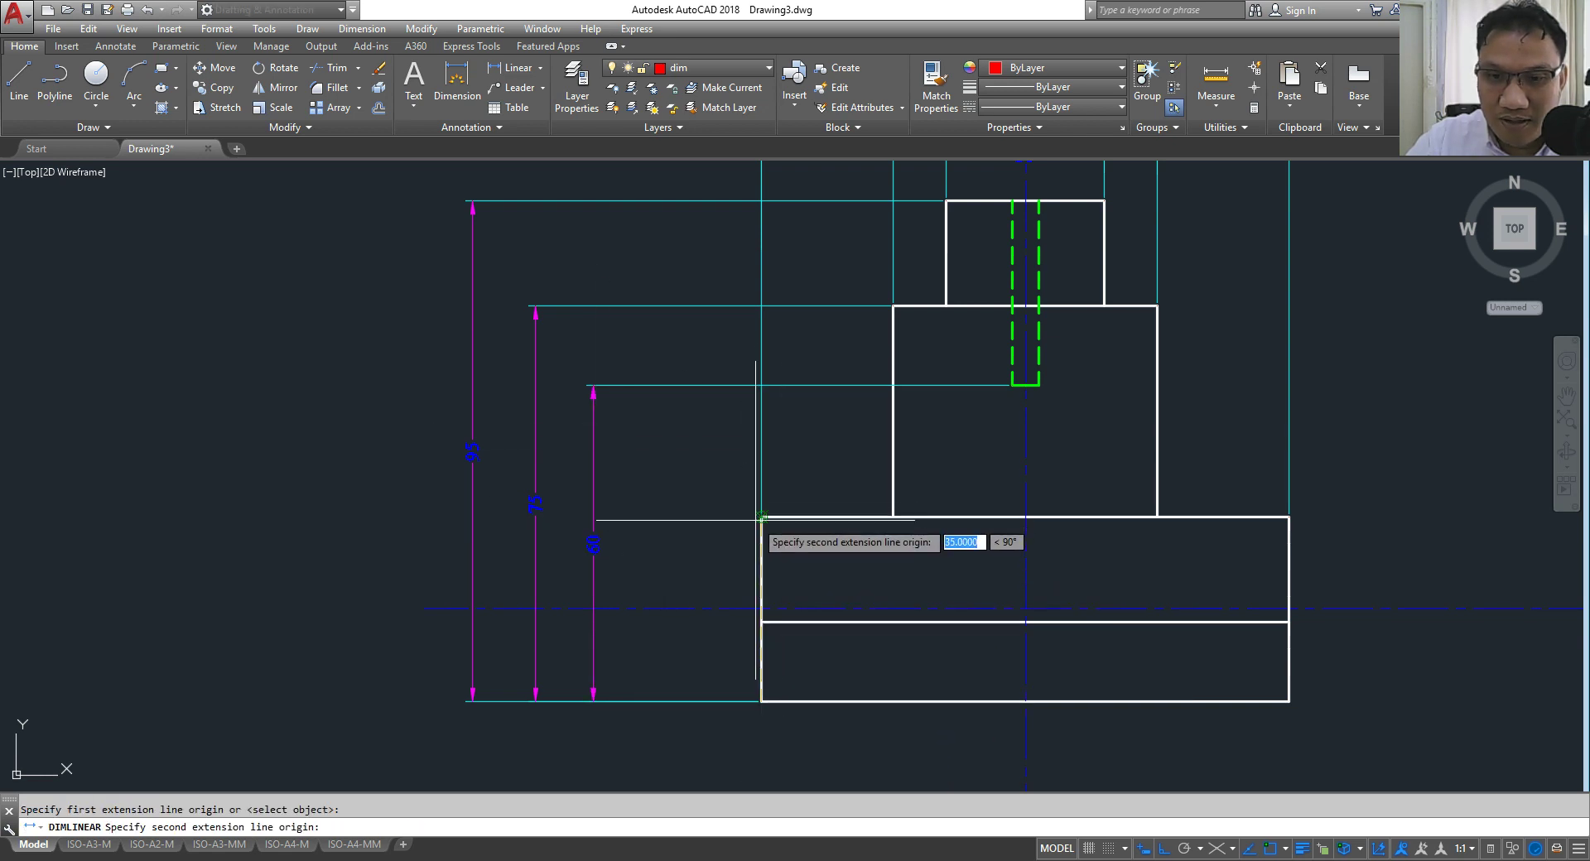
left_click(761, 517)
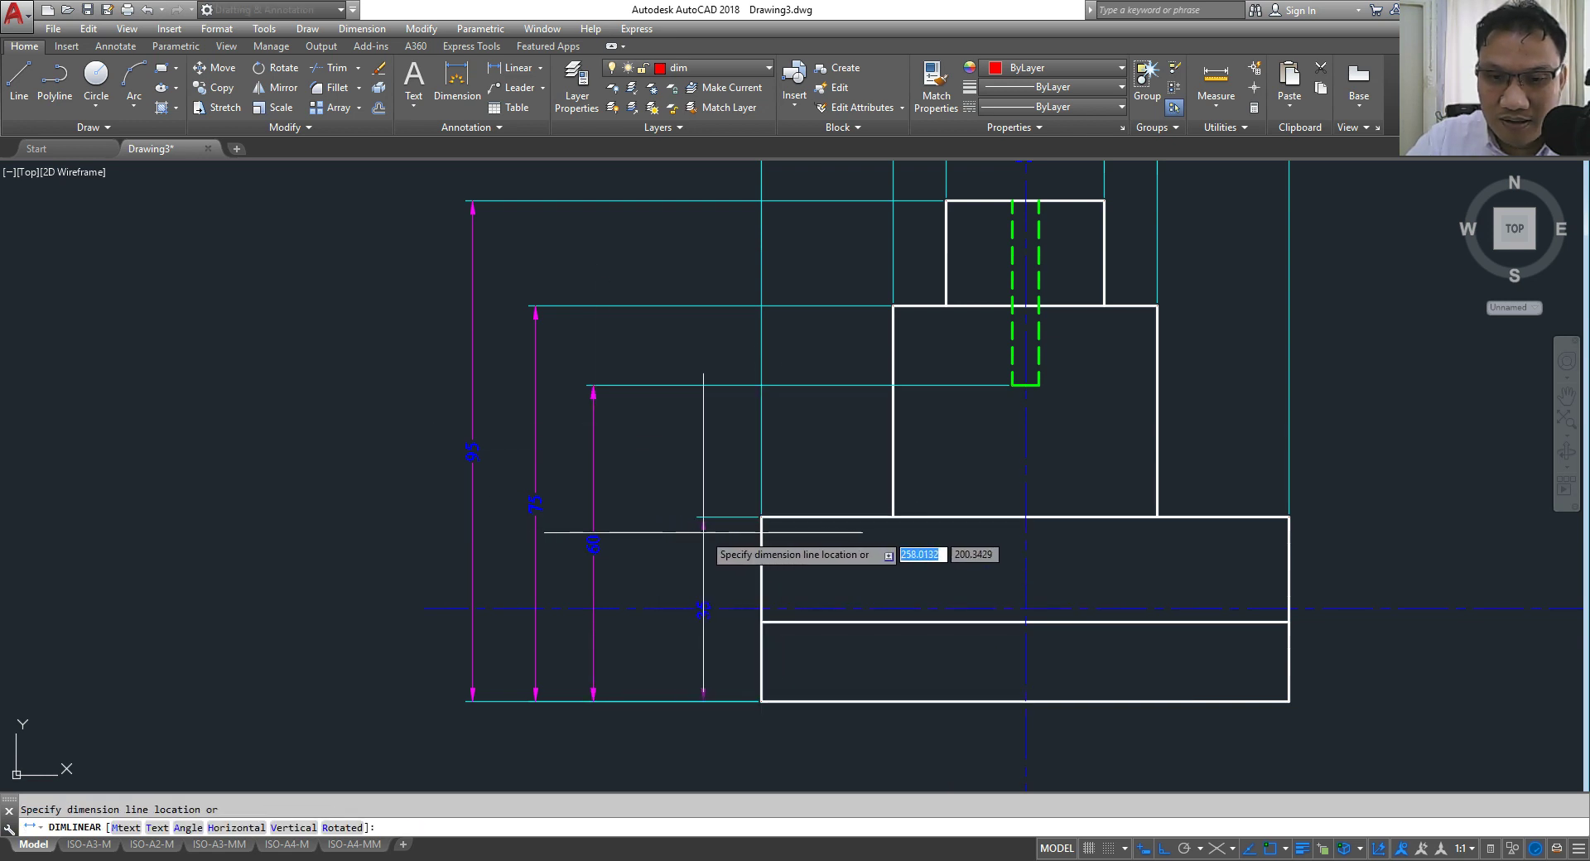
left_click(703, 536)
scroll(608, 456, "down", 4)
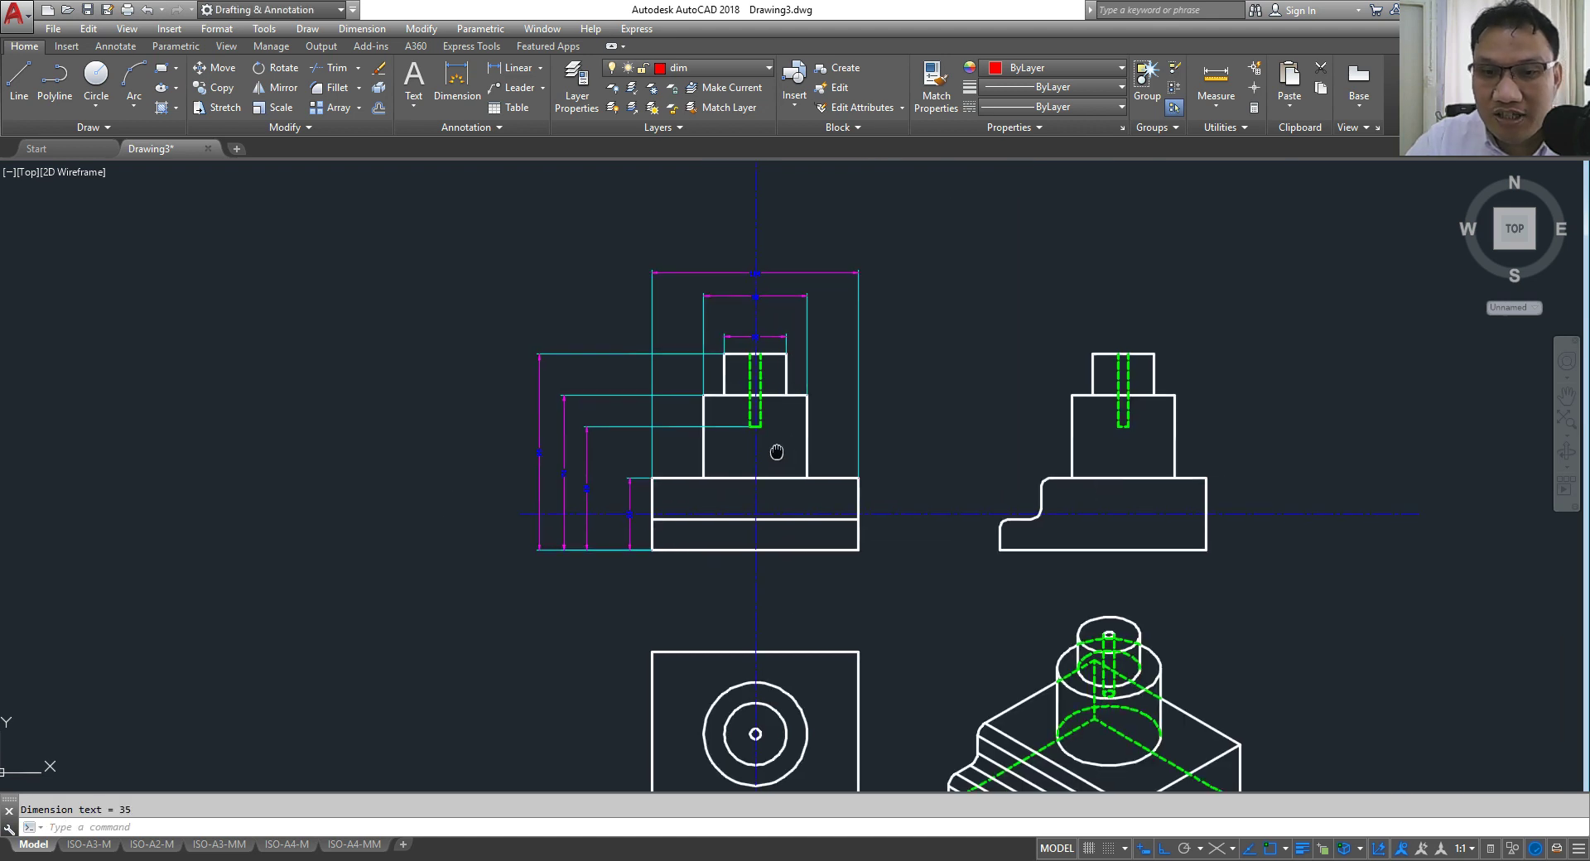
scroll(508, 360, "up", 2)
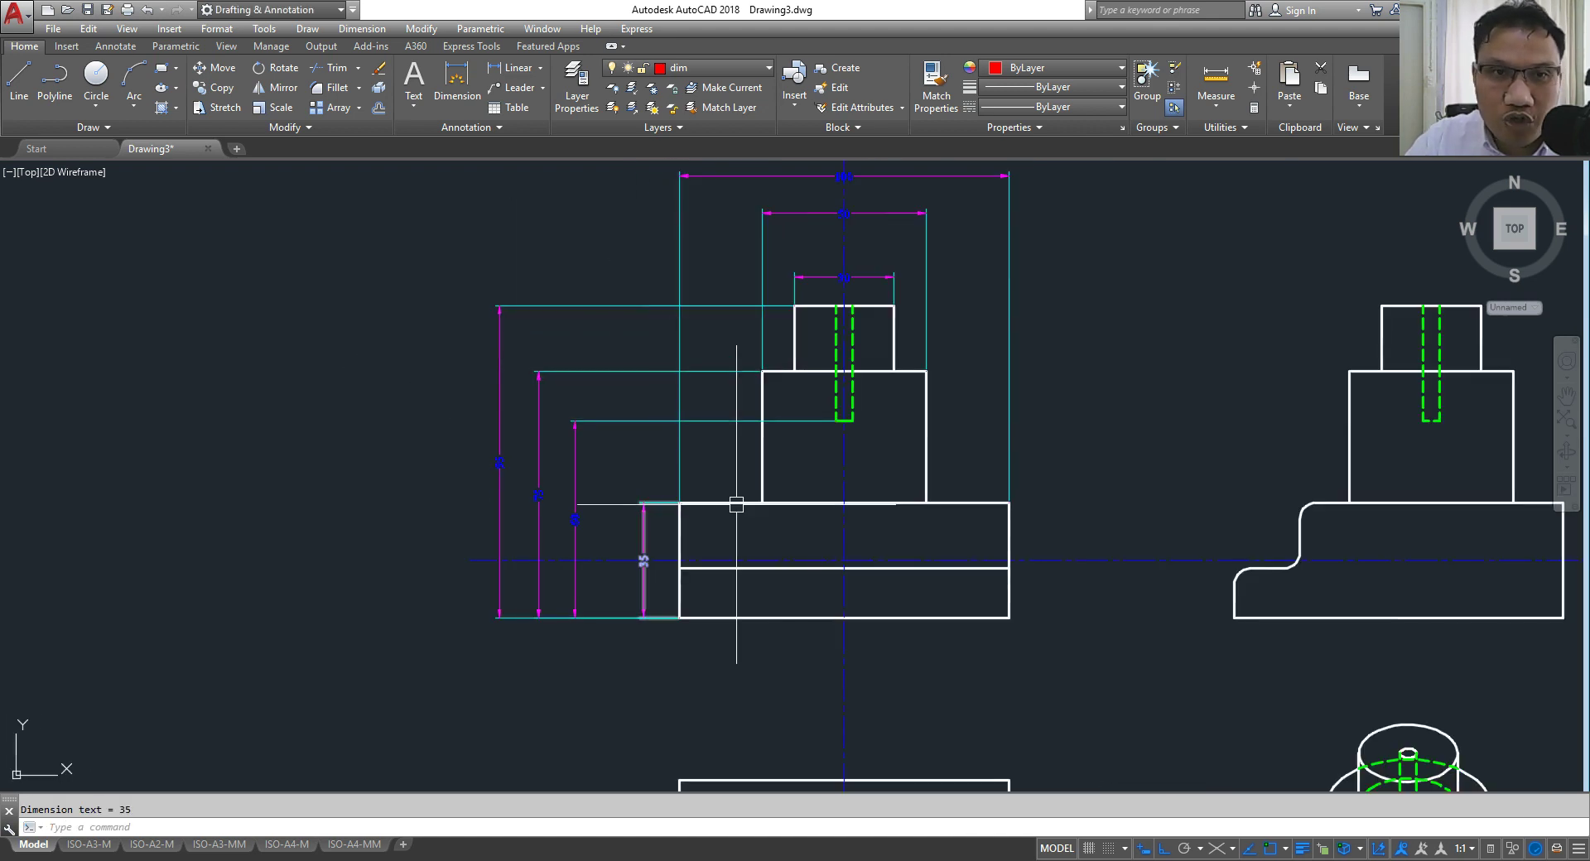
Step: Space the 50 and 100 dimensions 20 apart from the 30 base dimension
left_click(361, 28)
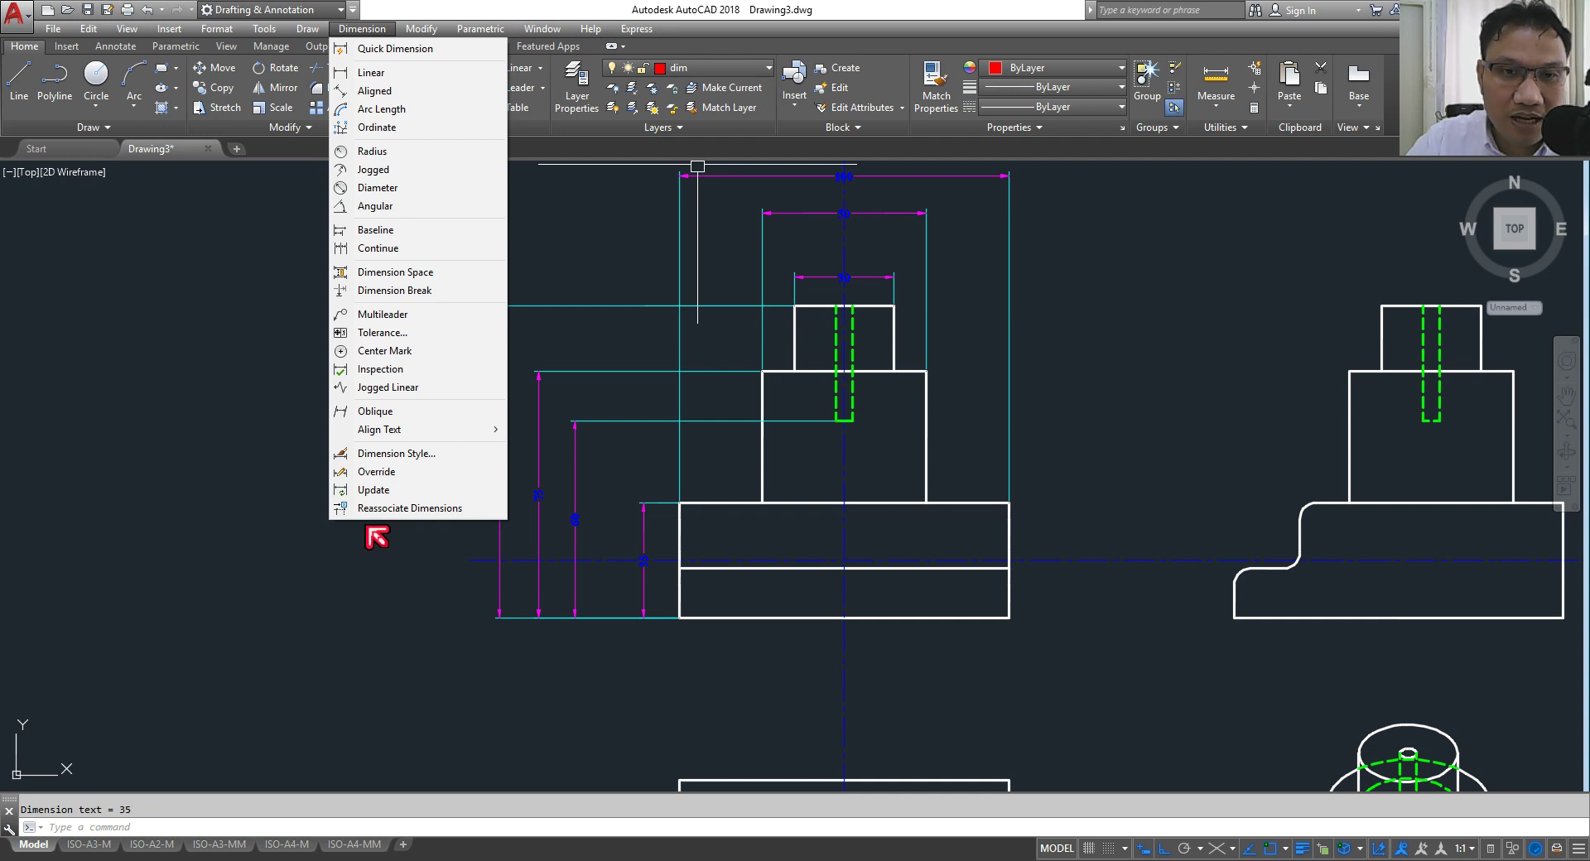
left_click(398, 273)
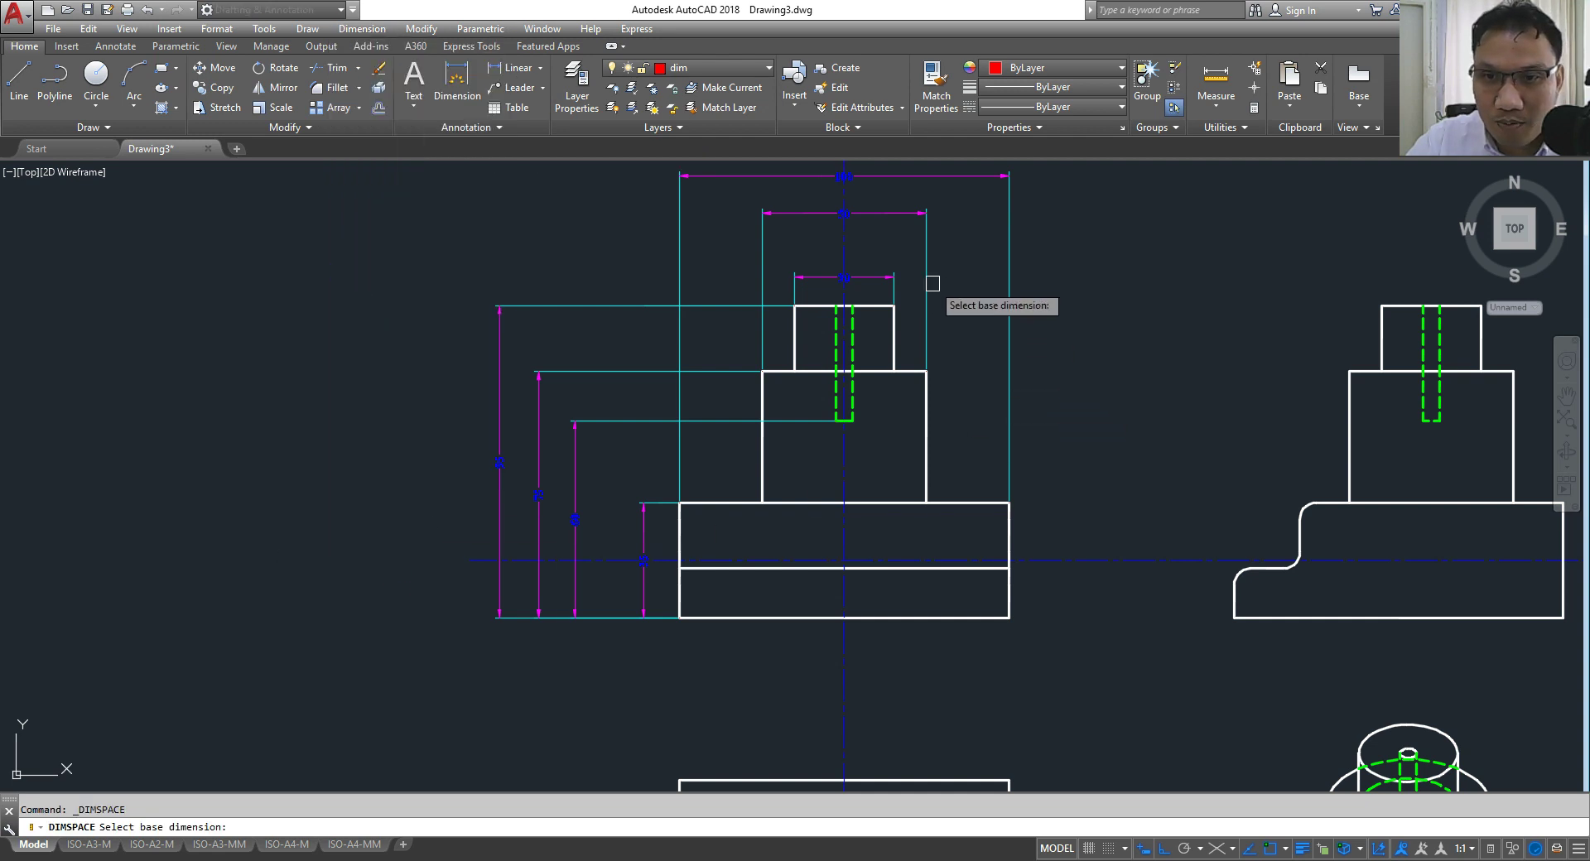
left_click(892, 277)
left_click(898, 214)
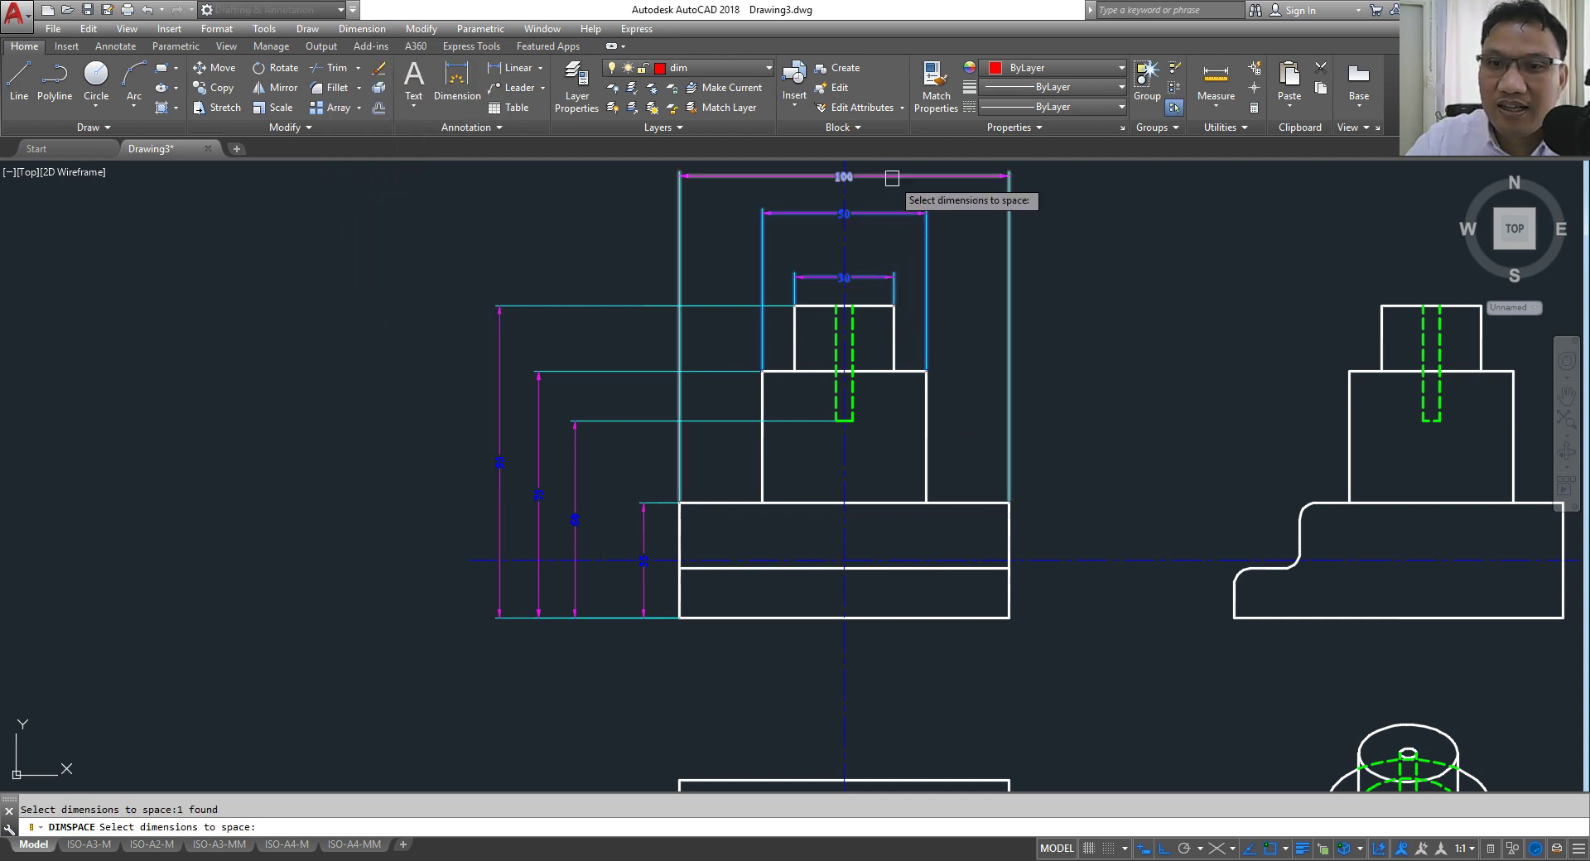
left_click(892, 176)
key("Return")
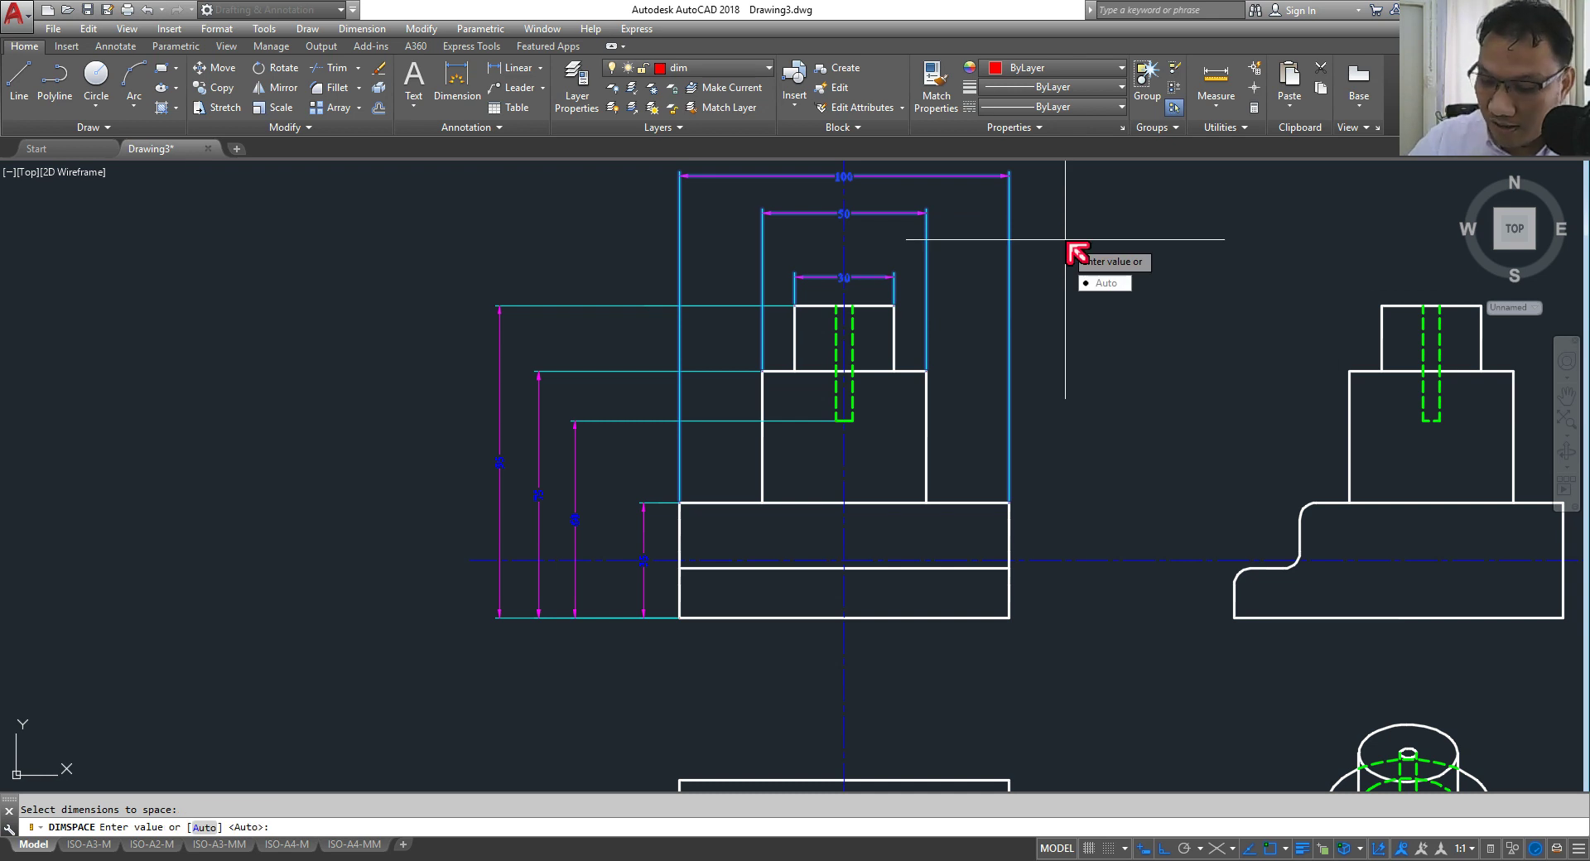
type("20")
key("Return")
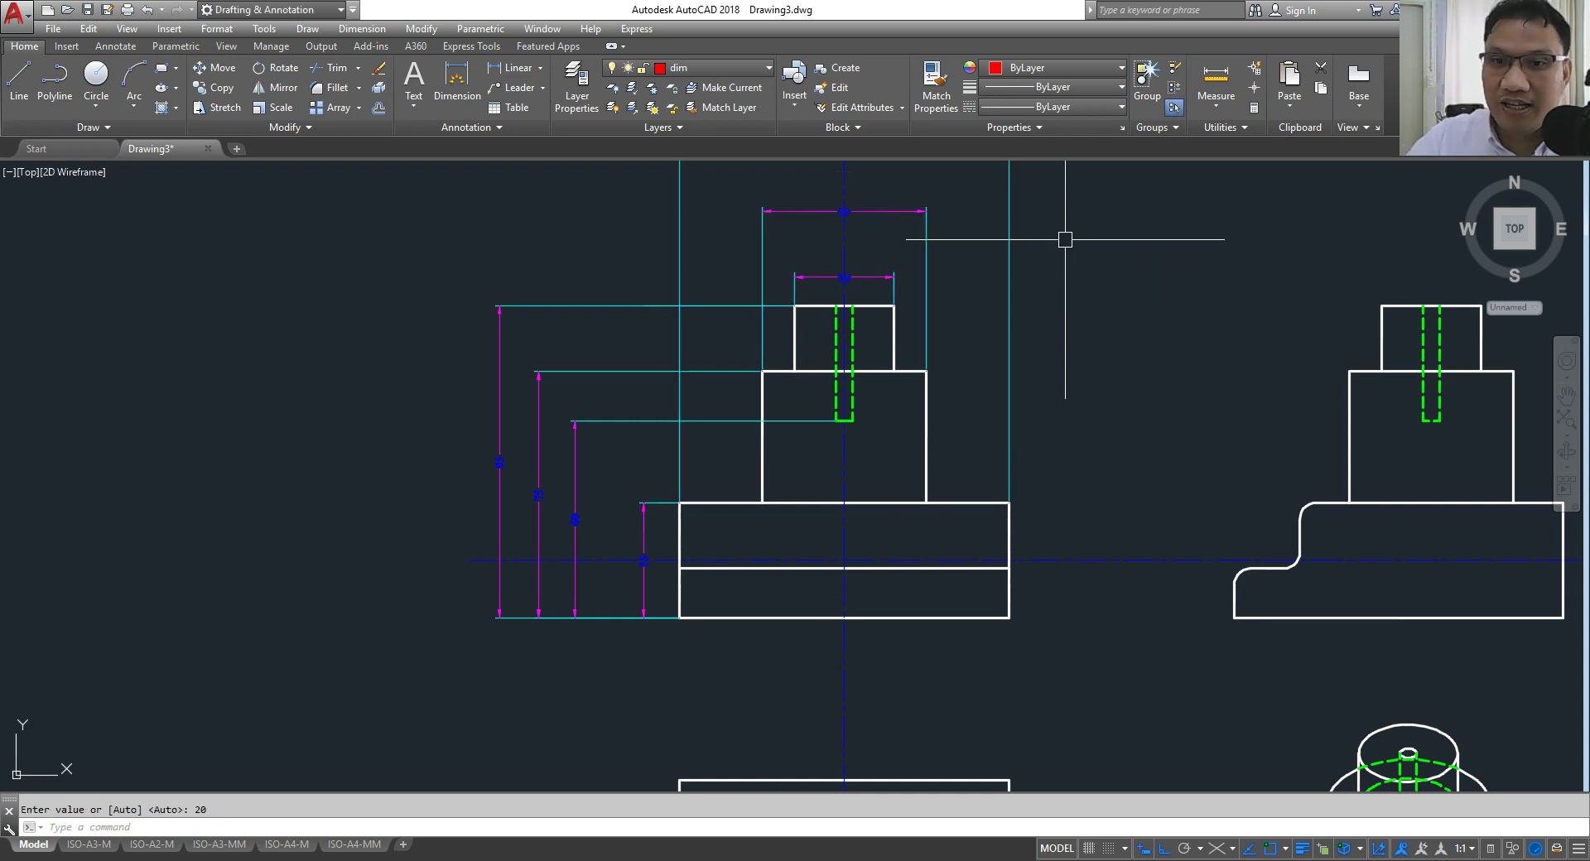
scroll(905, 291, "down", 1)
scroll(827, 308, "up", 3)
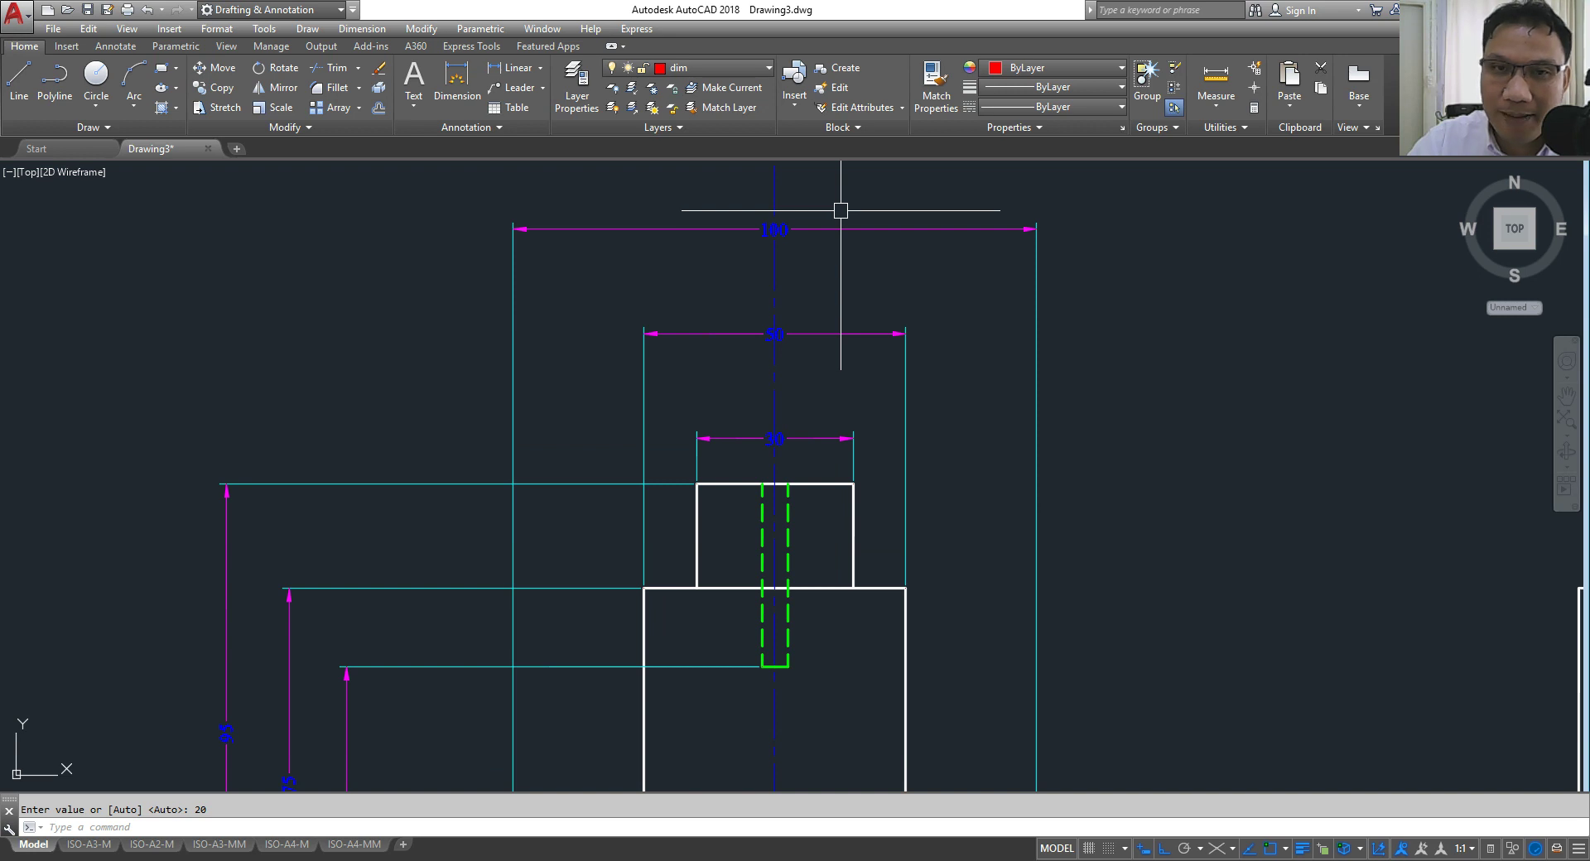
Step: Try a tighter 5-unit spacing on the width dimensions, then undo it
left_click(361, 30)
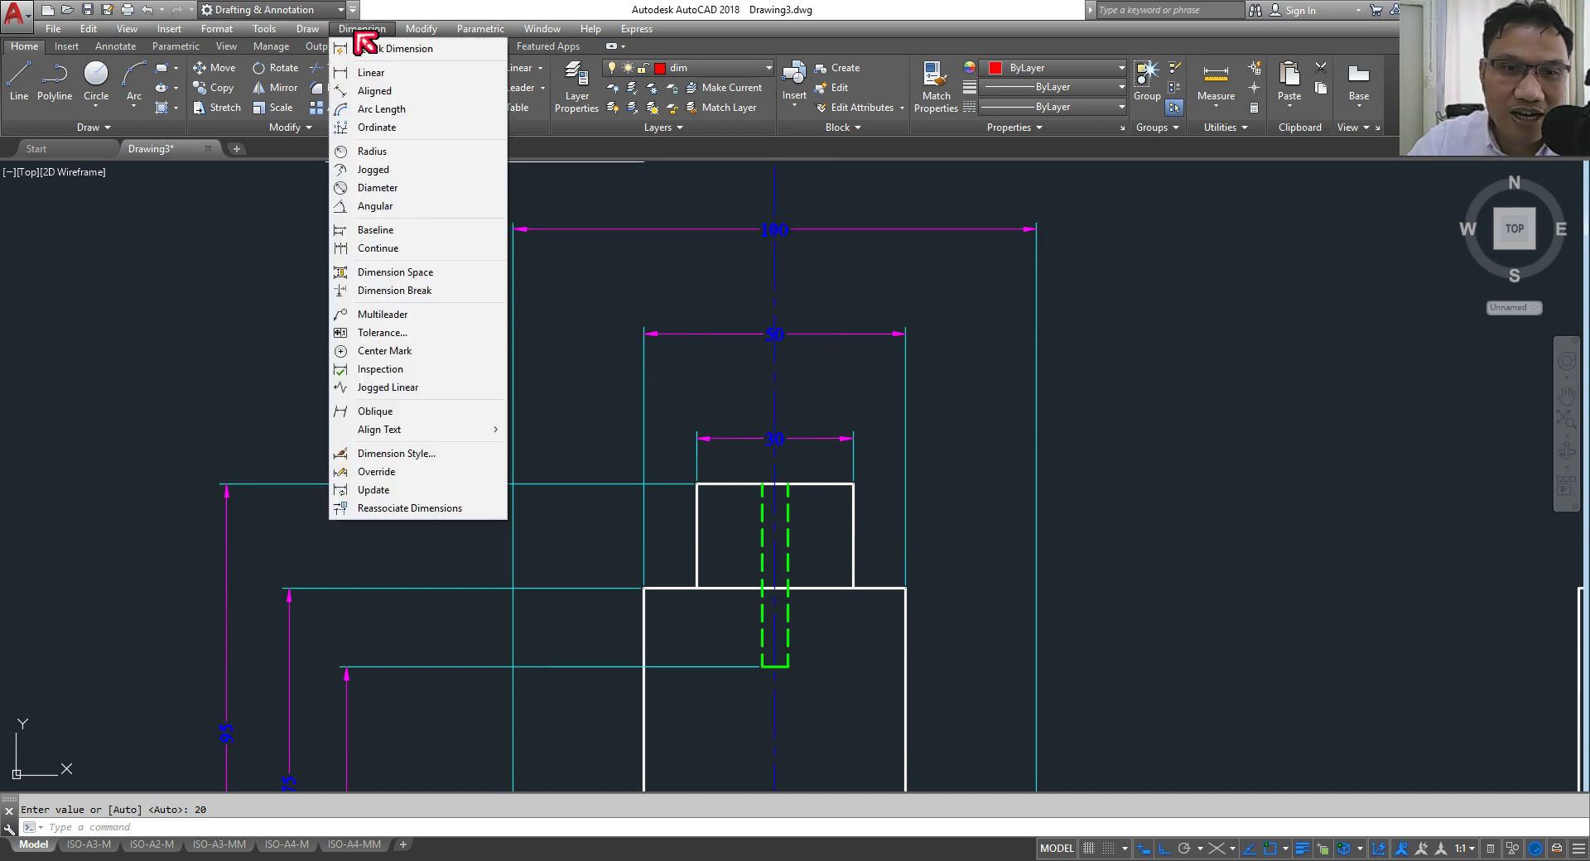
left_click(406, 276)
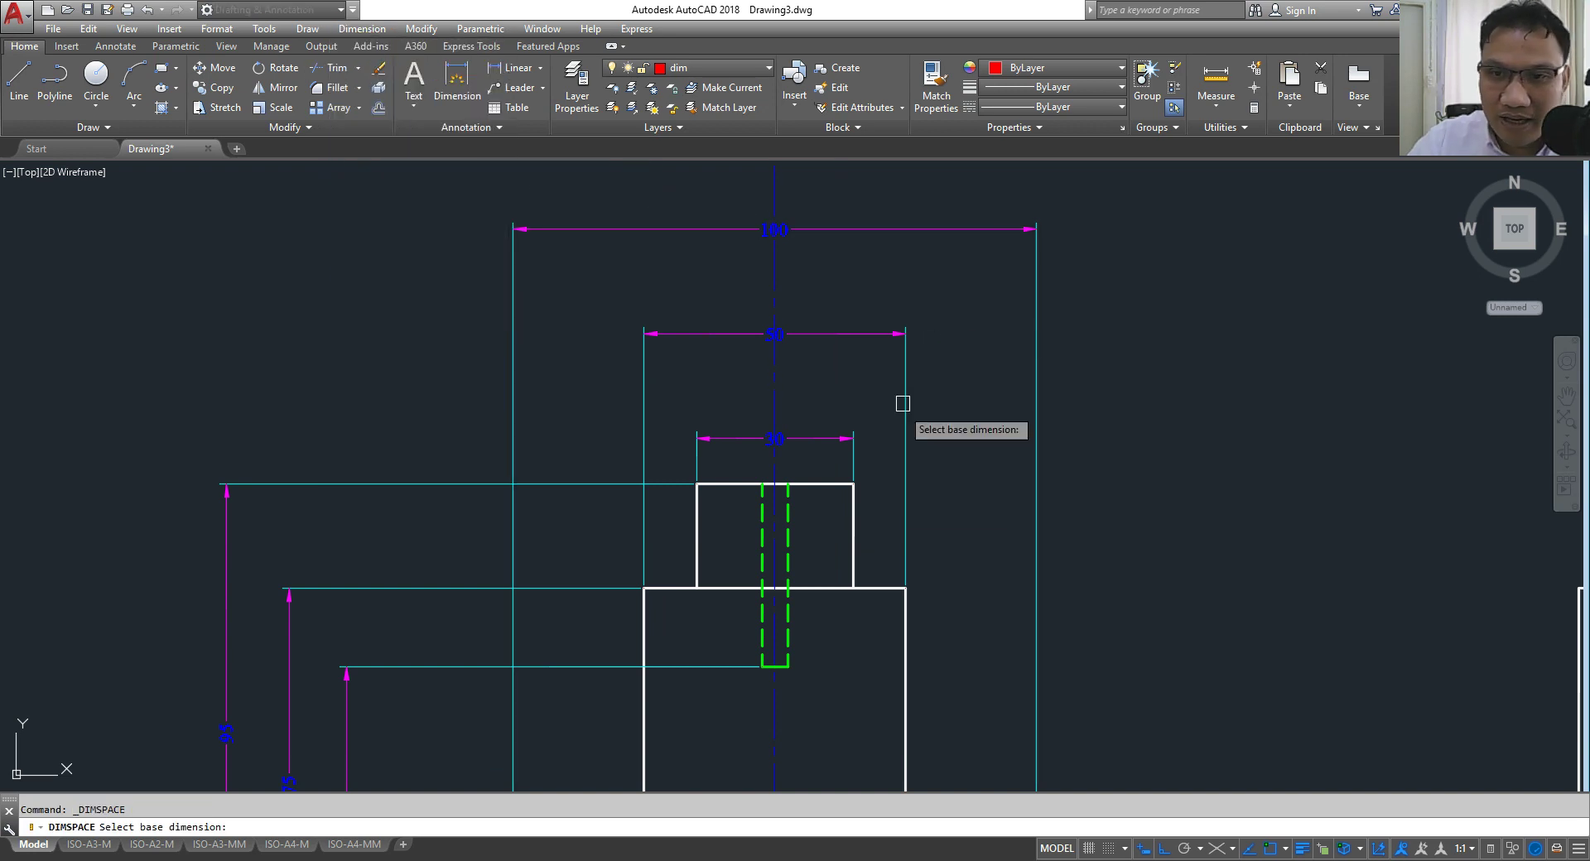
left_click(833, 438)
left_click(868, 336)
left_click(897, 230)
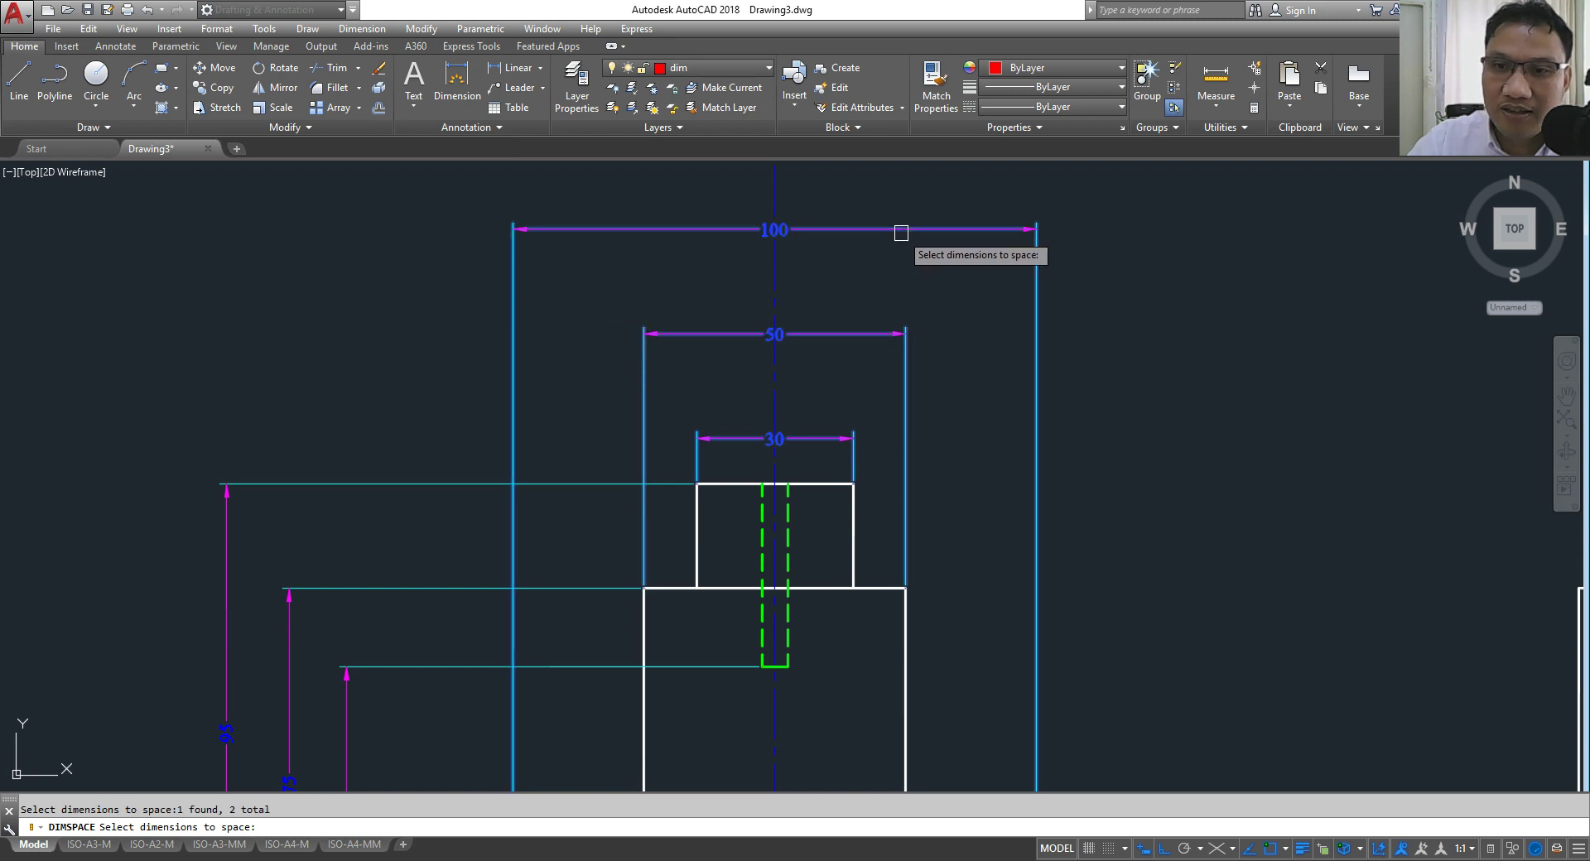
key("Return")
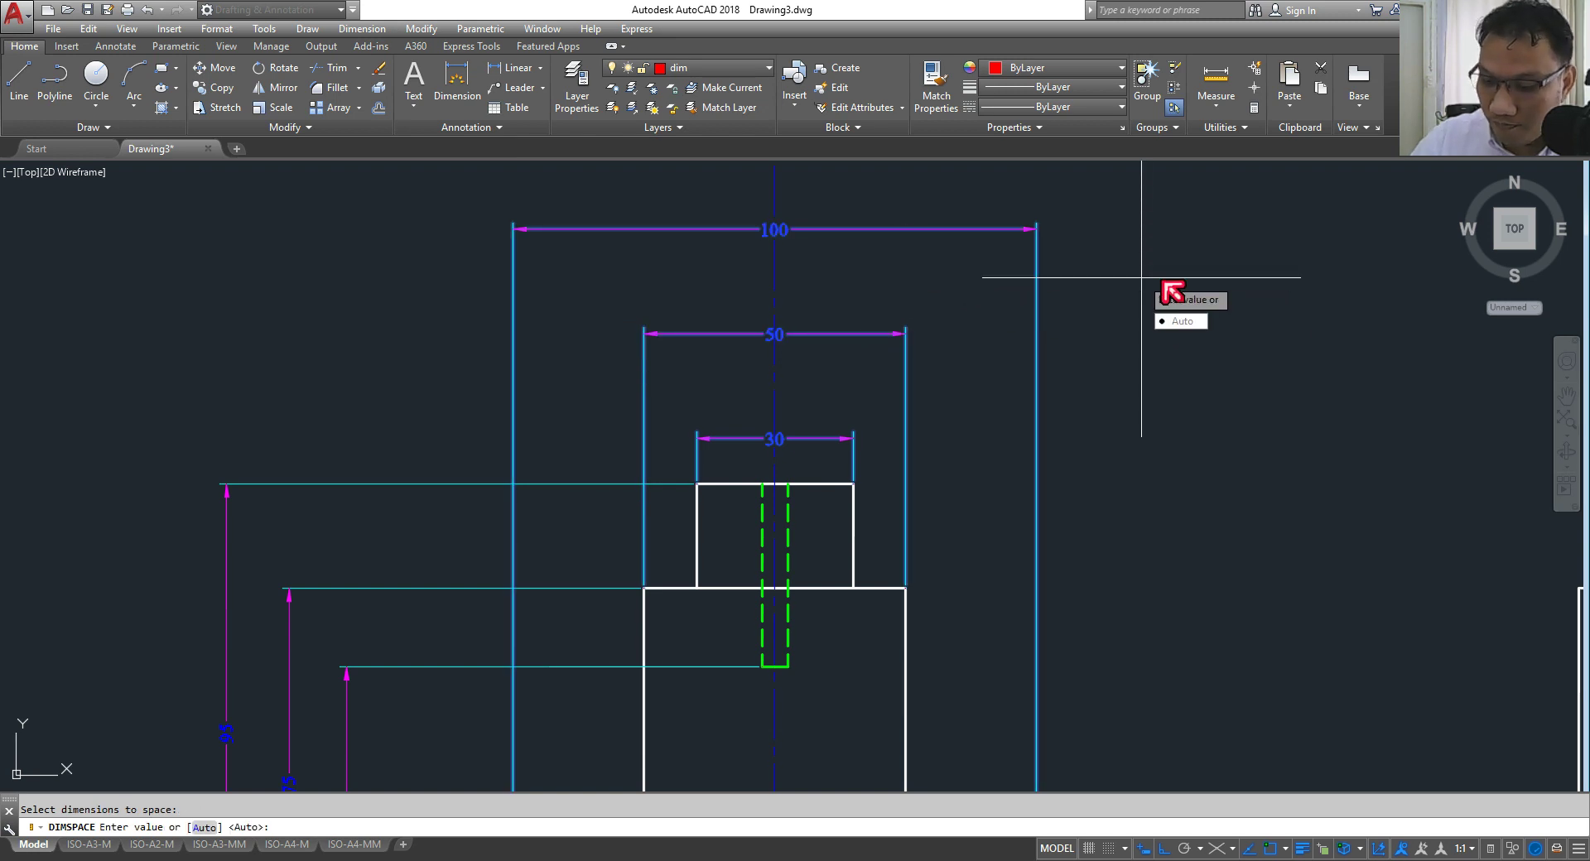
type("5")
key("Return")
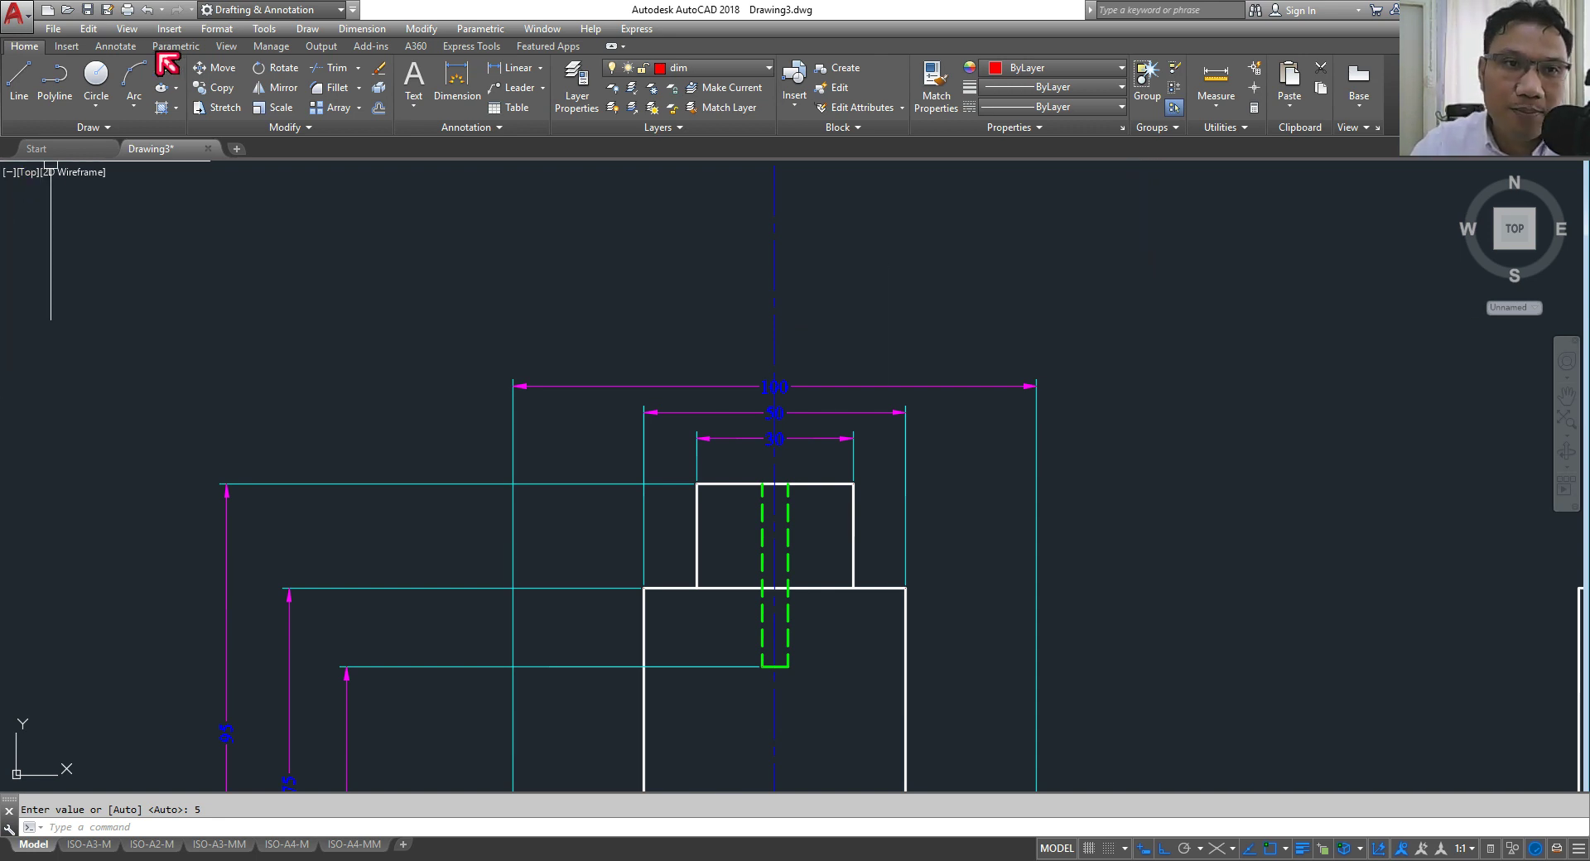
left_click(154, 5)
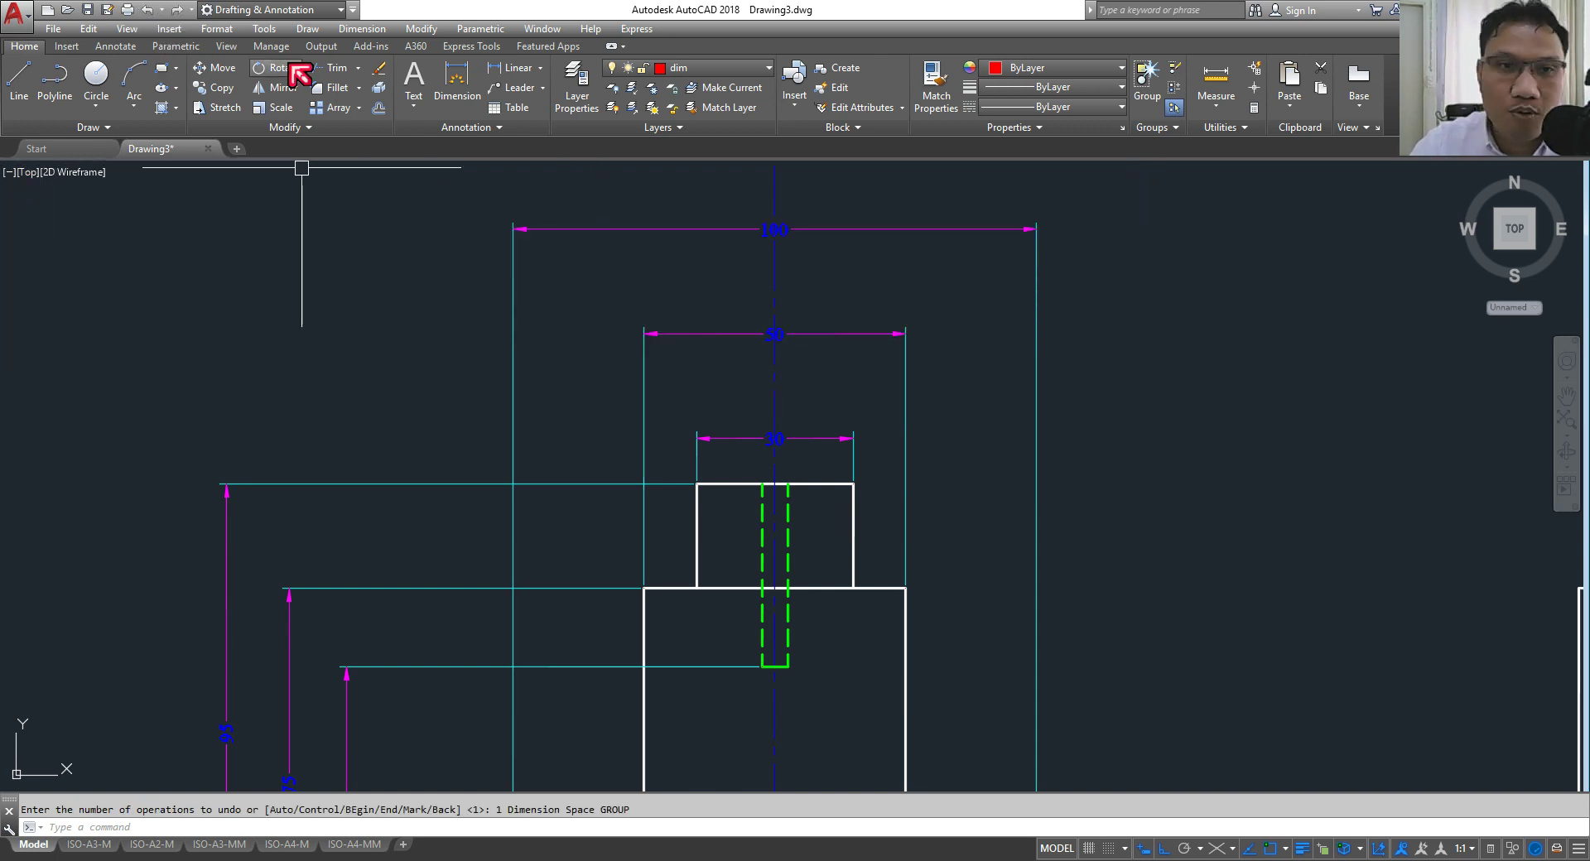
Step: Respace the 30, 50 and 100 width dimensions 10 units apart
left_click(373, 32)
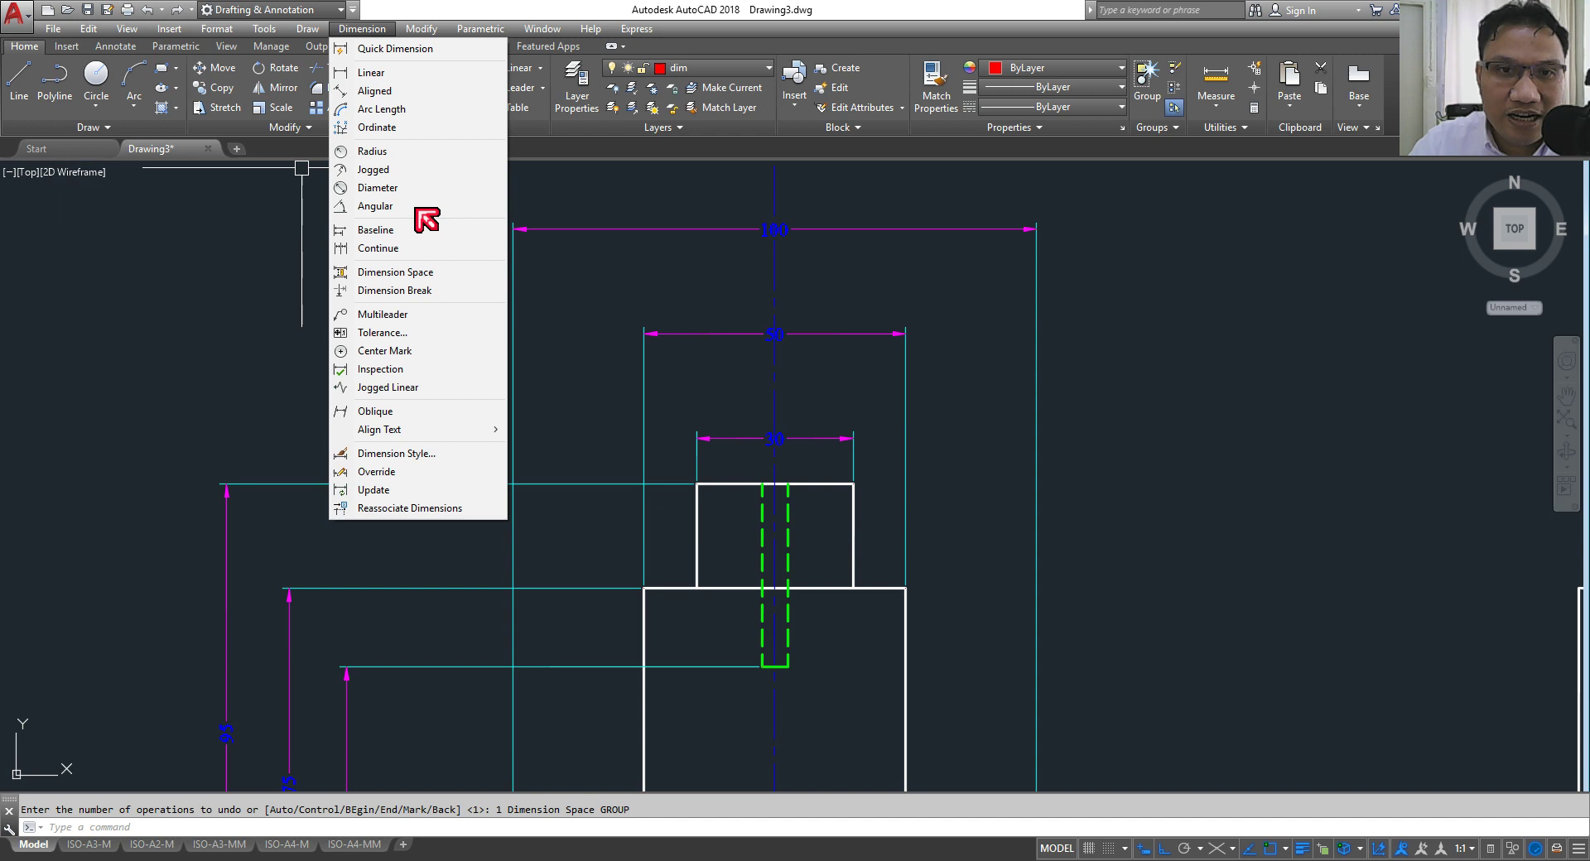
left_click(418, 272)
left_click(818, 437)
left_click(859, 334)
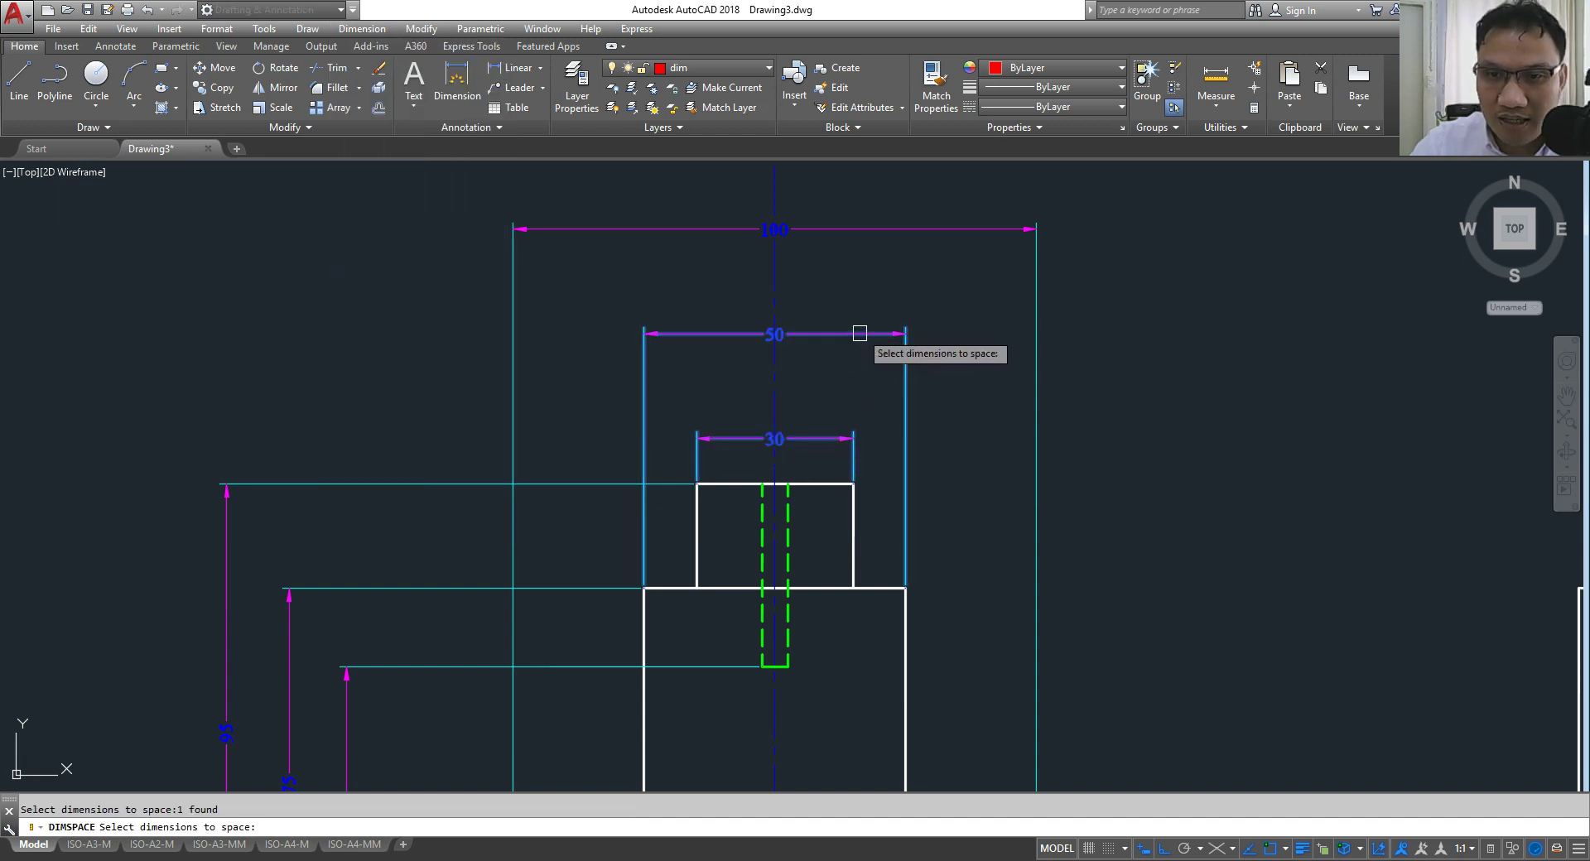
left_click(874, 229)
right_click(1159, 245)
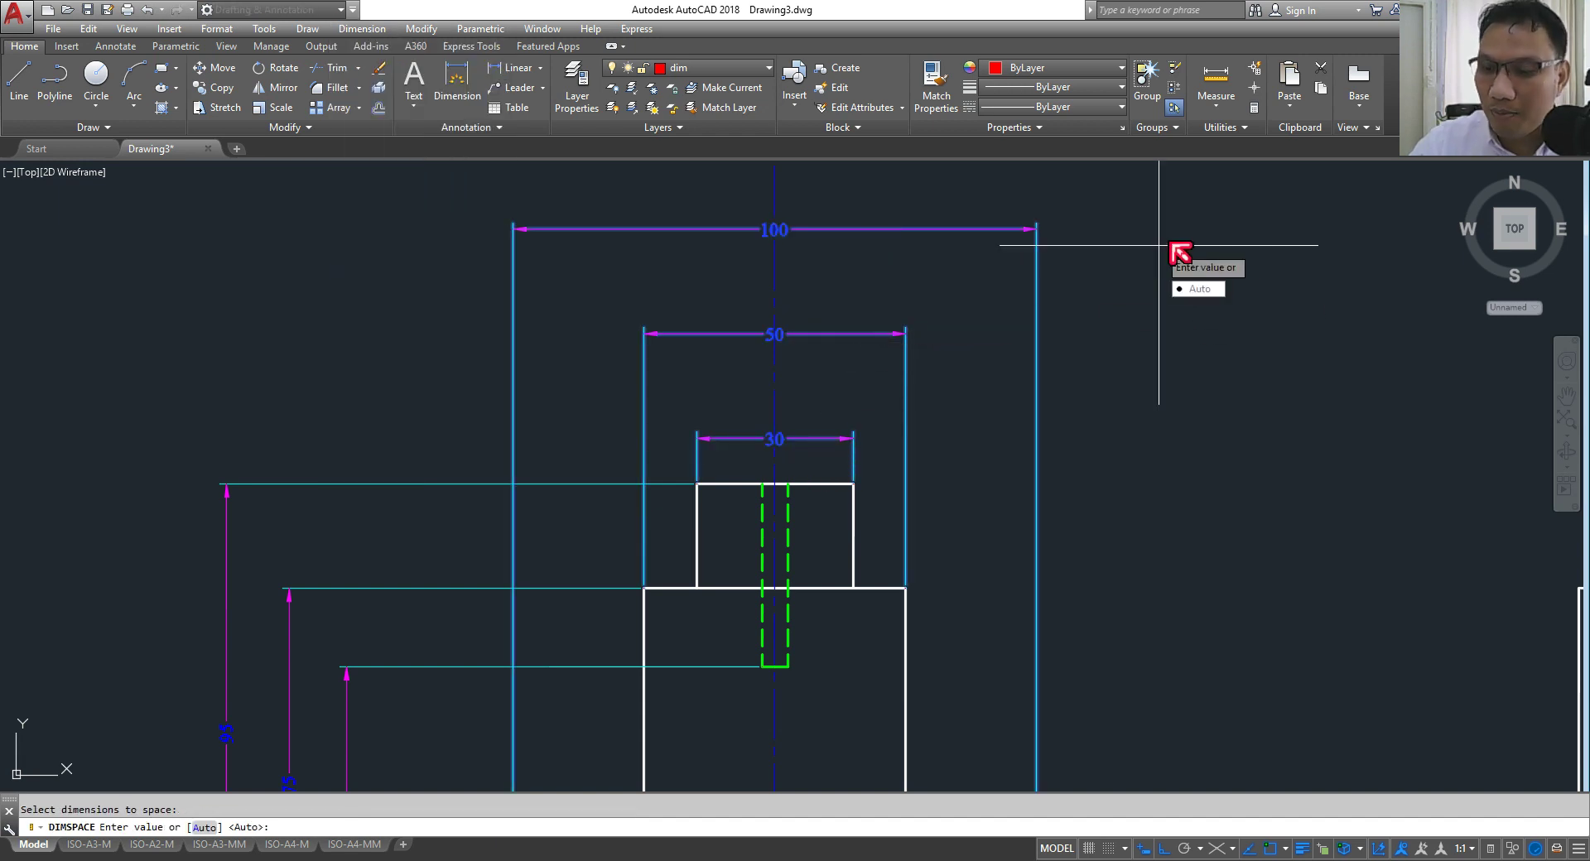
type("10")
key("Return")
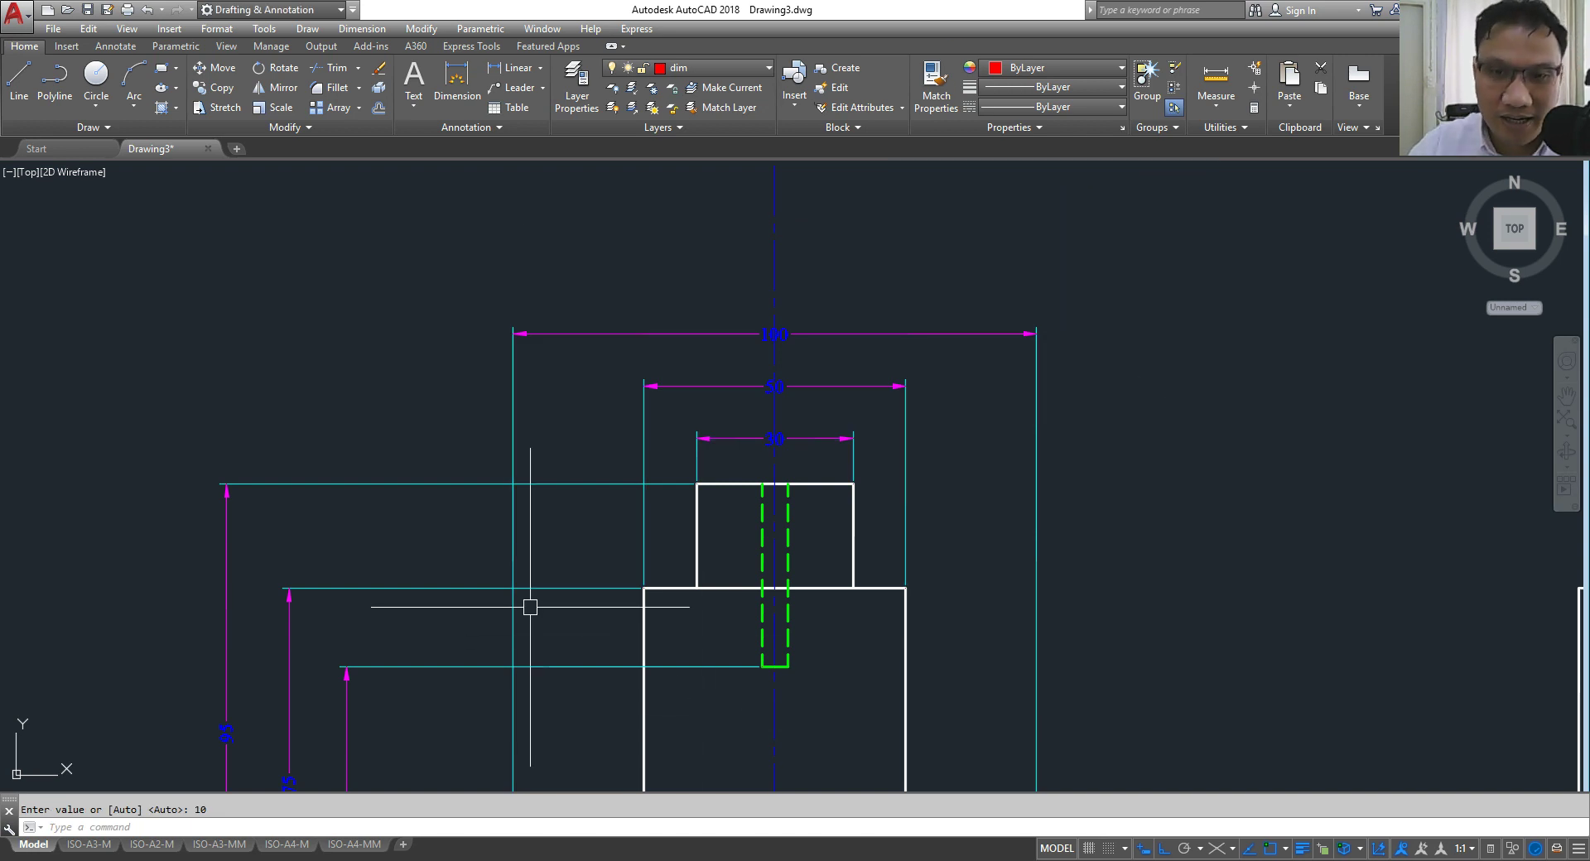
scroll(525, 608, "down", 2)
middle_click_drag(525, 608, 558, 370)
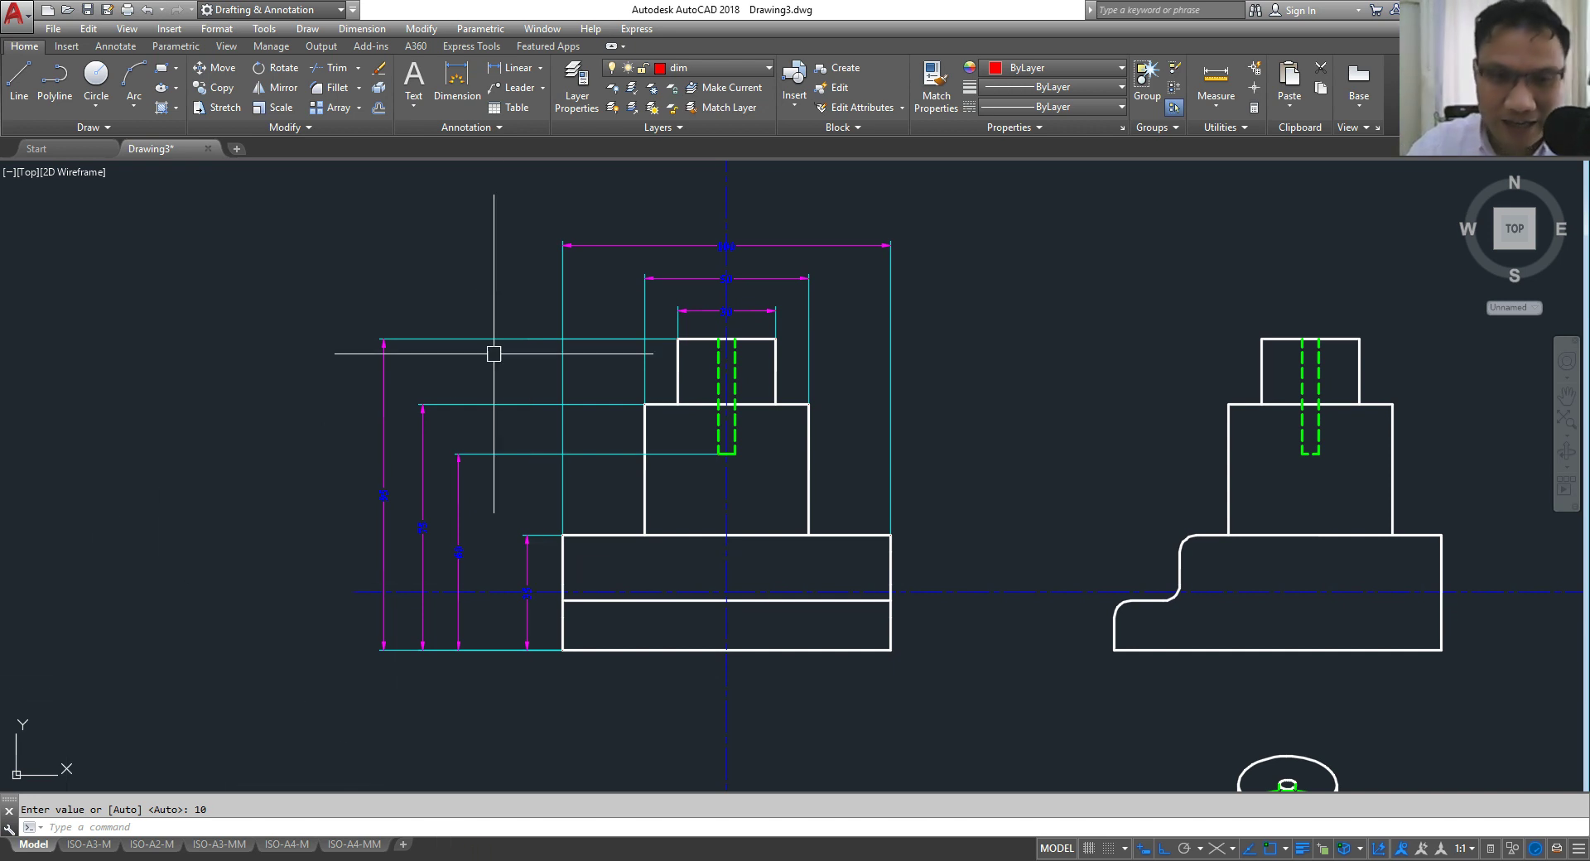
Step: Space the 40, 75 and 95 height dimensions from the 20 base dimension
key("Return")
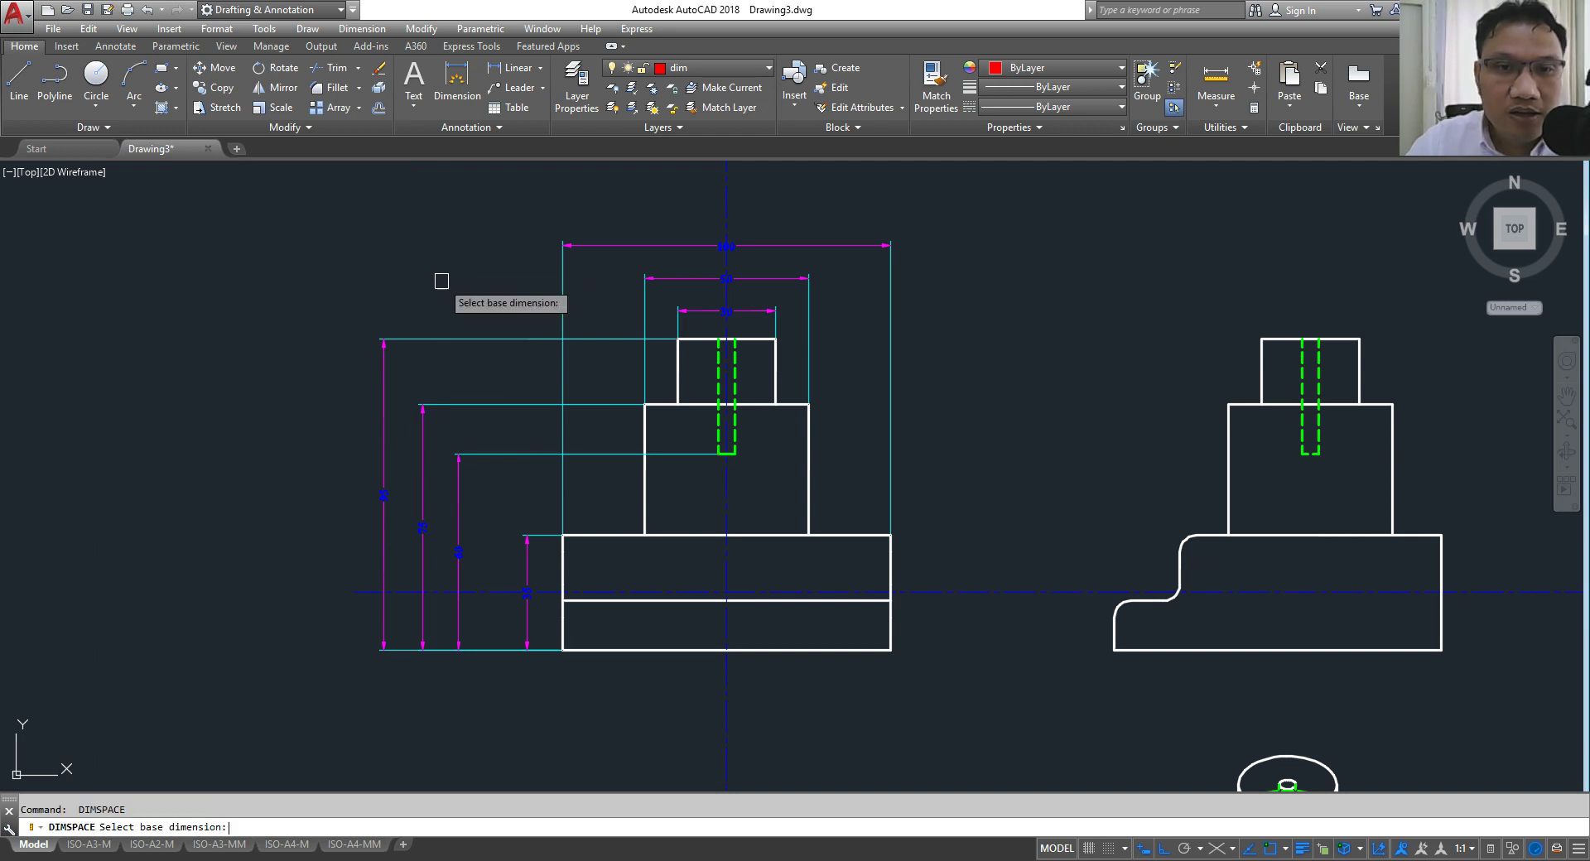
left_click(527, 561)
left_click(458, 537)
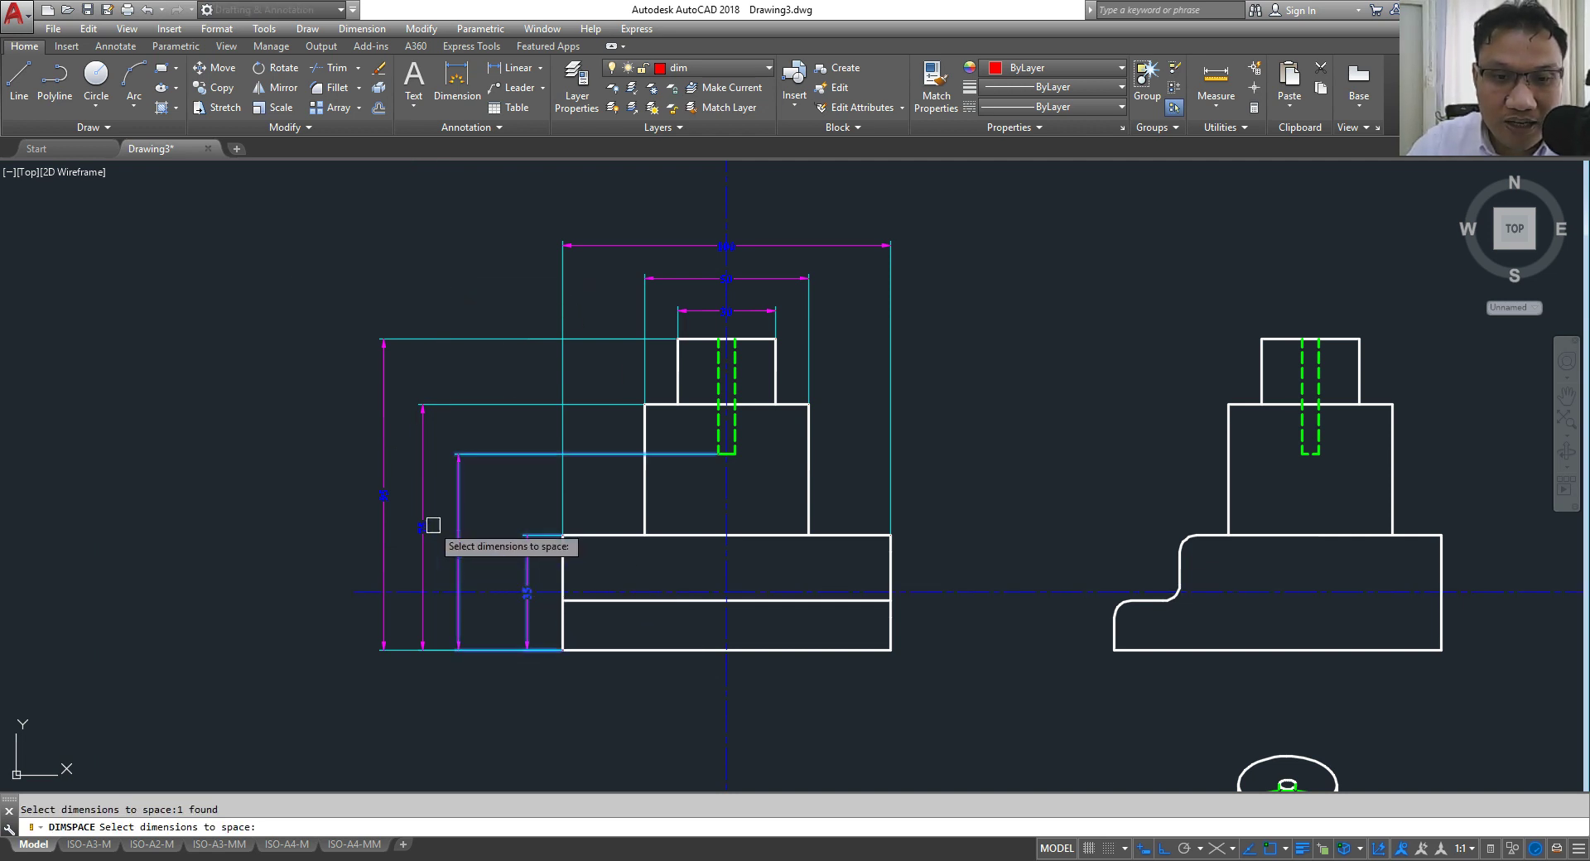
left_click(422, 526)
left_click(384, 505)
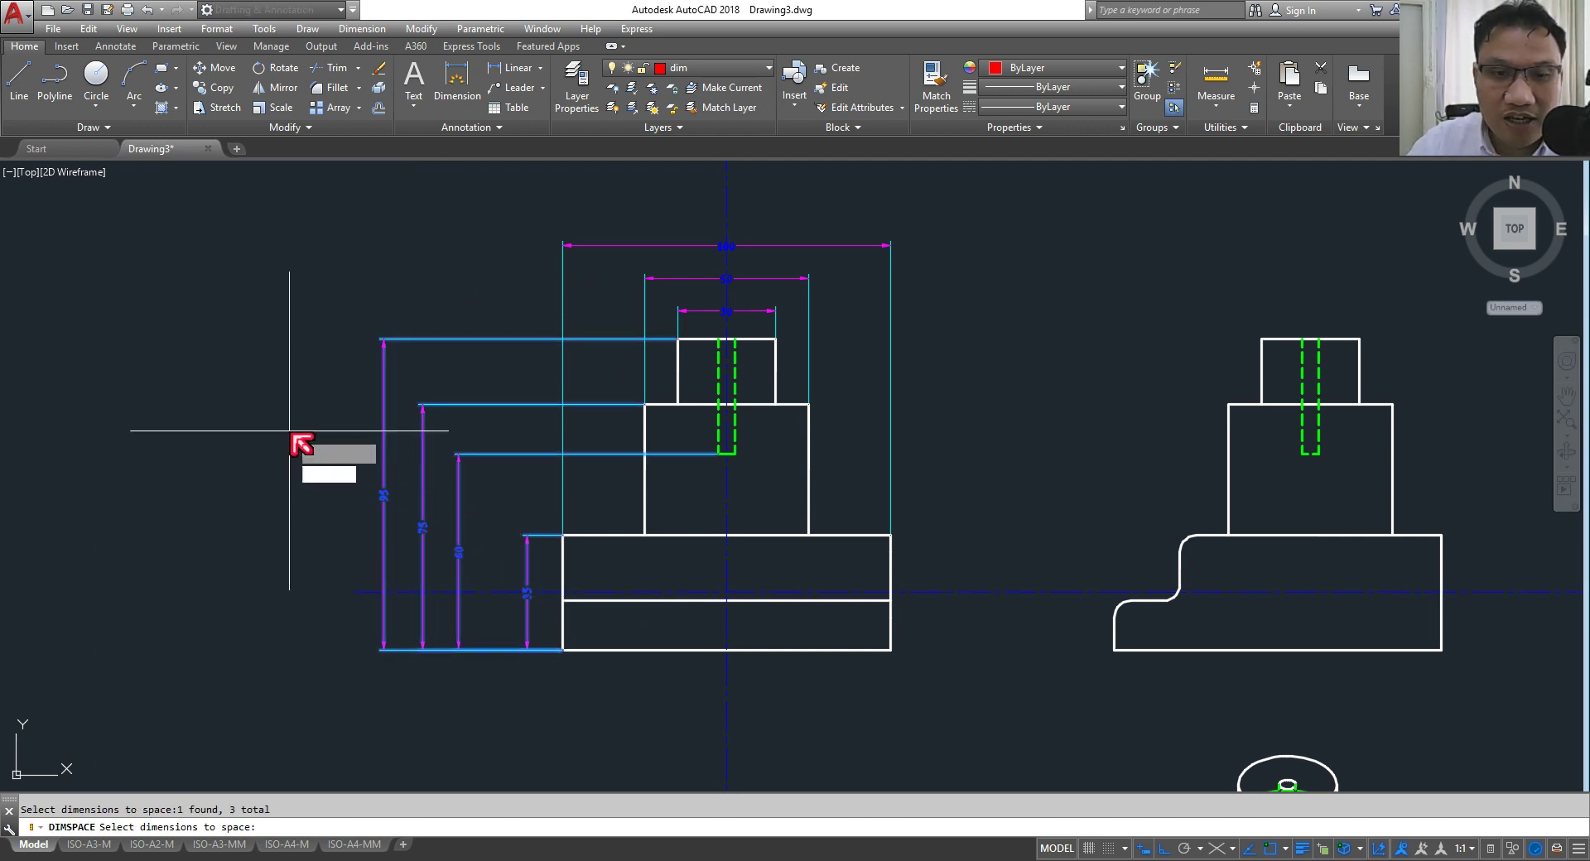
key("Return")
key("Return")
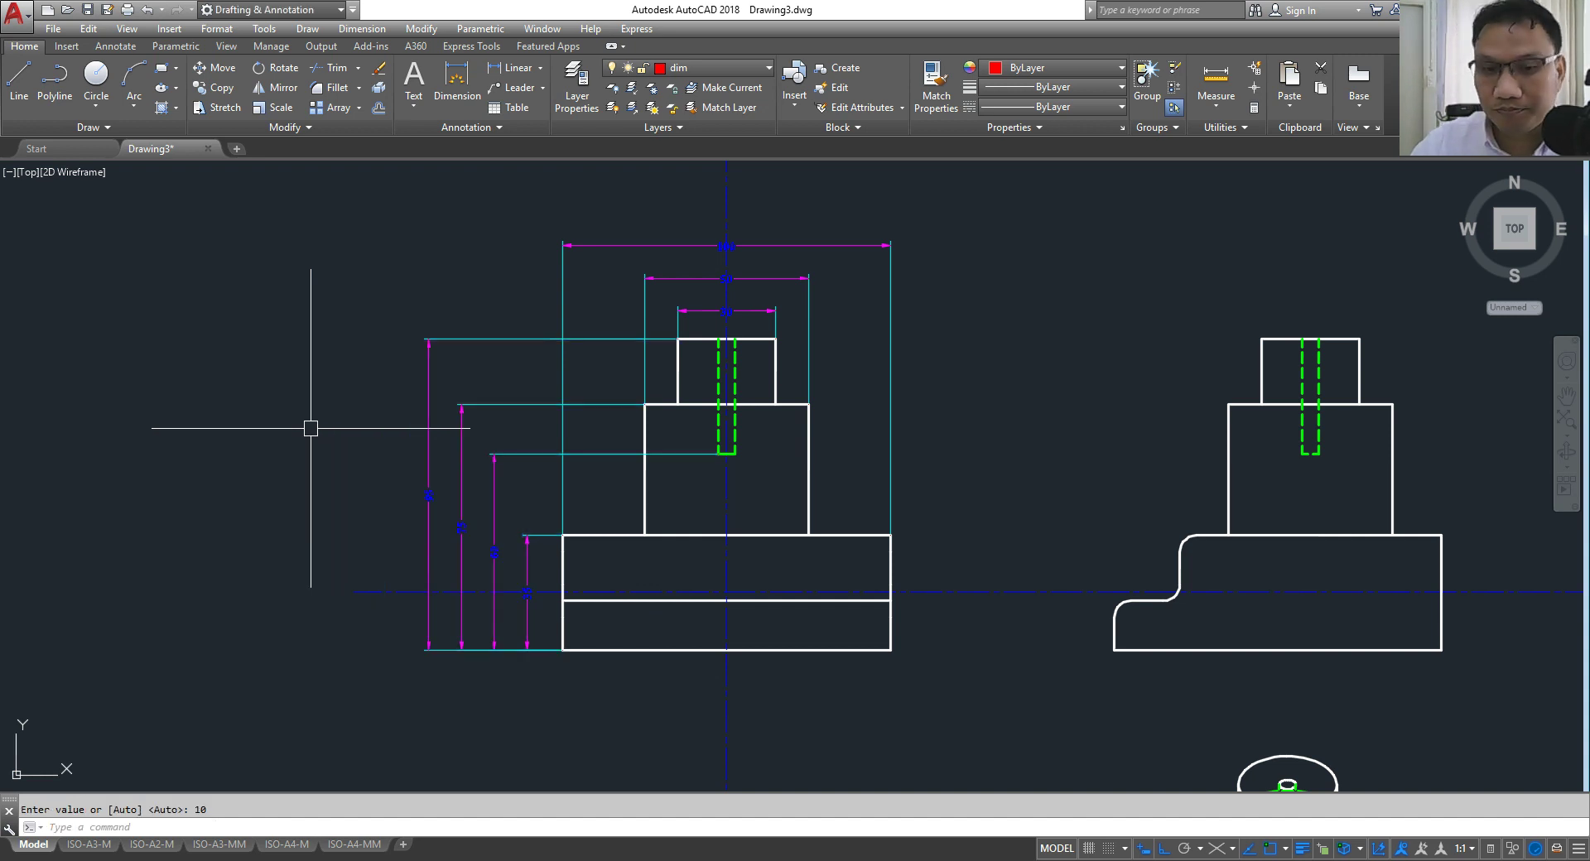
Step: Dimension the top view's overall depth as 100 along its left side
scroll(614, 402, "down", 3)
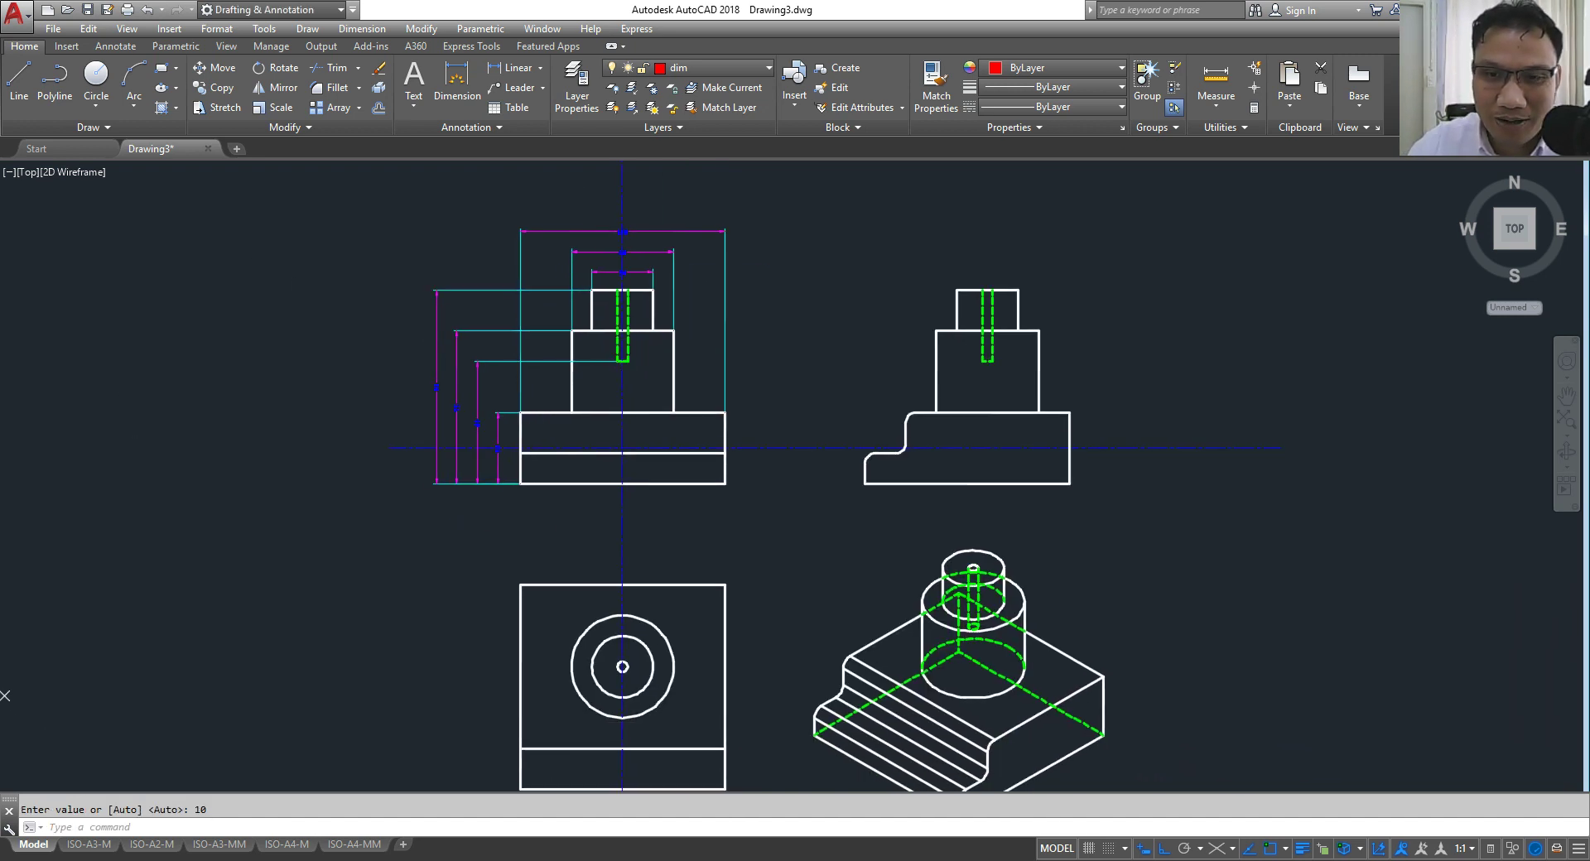
scroll(848, 423, "up", 2)
scroll(763, 376, "up", 2)
scroll(592, 383, "down", 2)
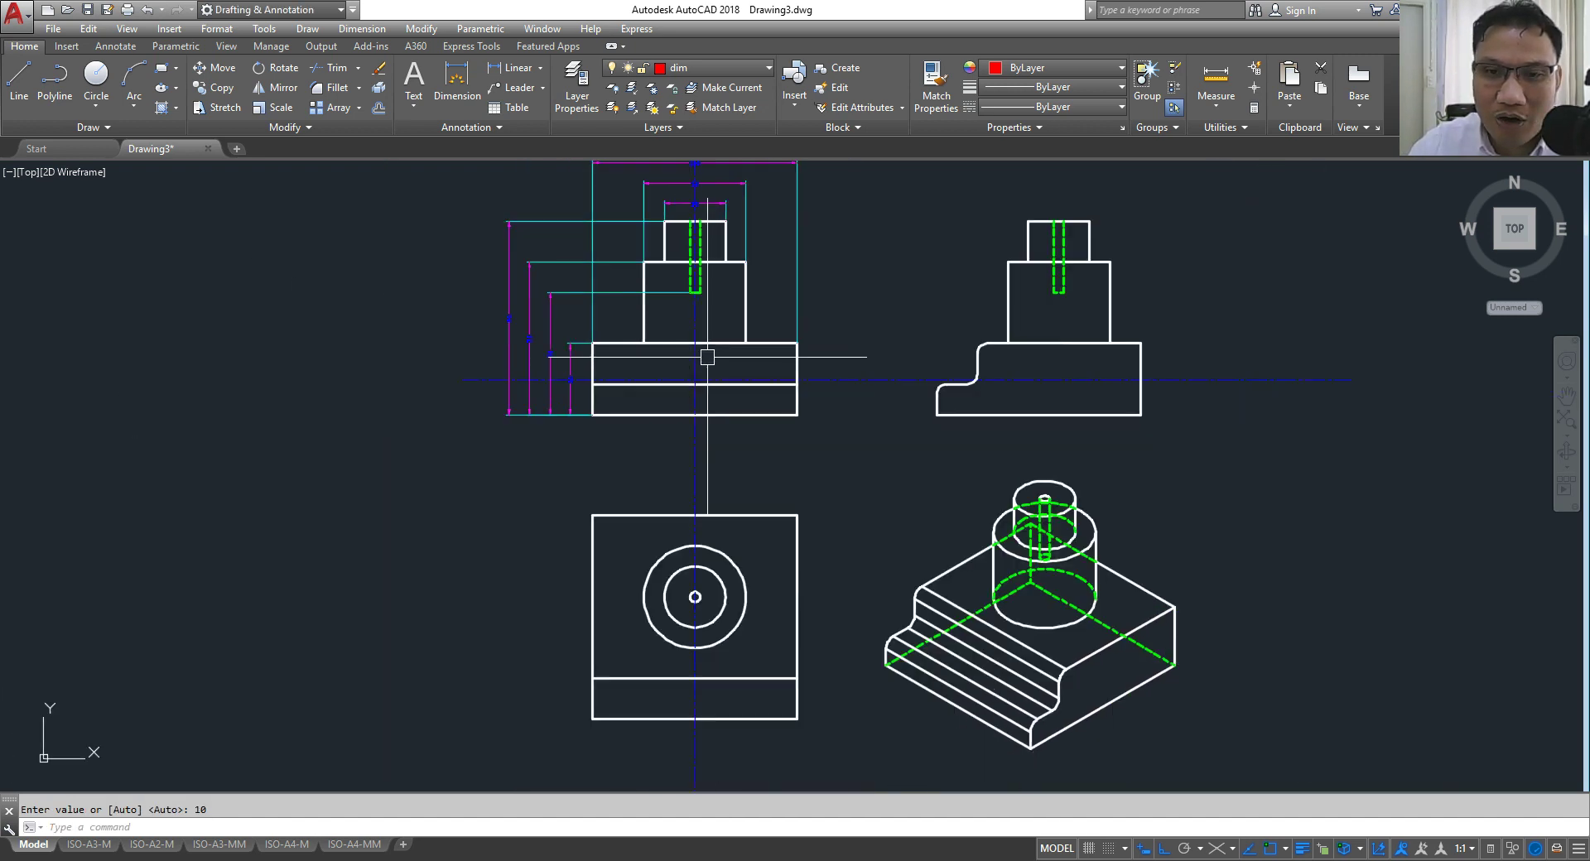
scroll(706, 351, "down", 2)
scroll(660, 522, "up", 2)
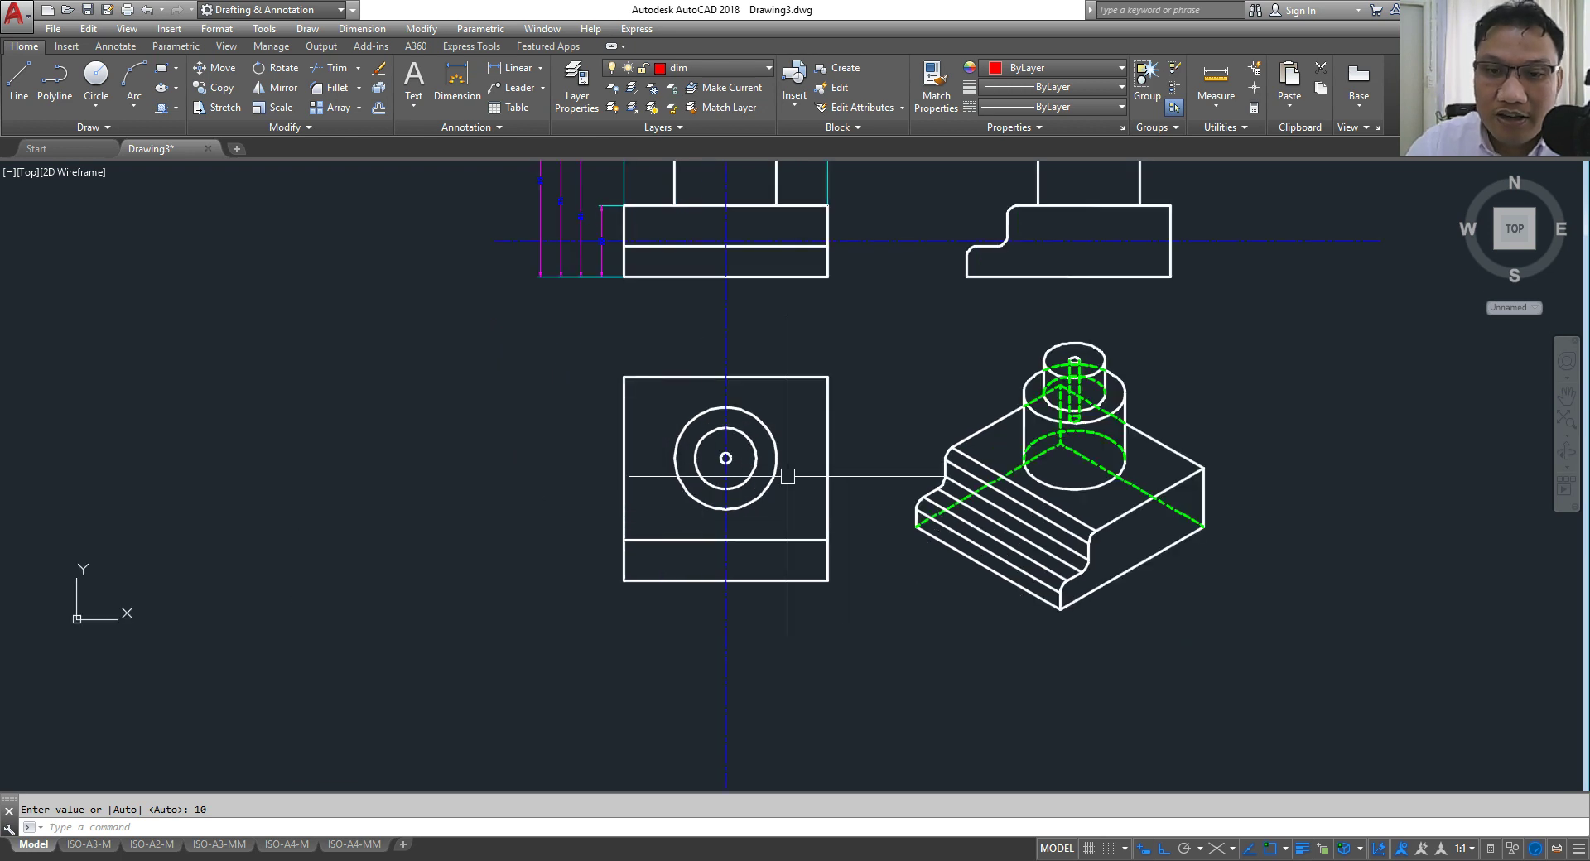
scroll(774, 488, "up", 2)
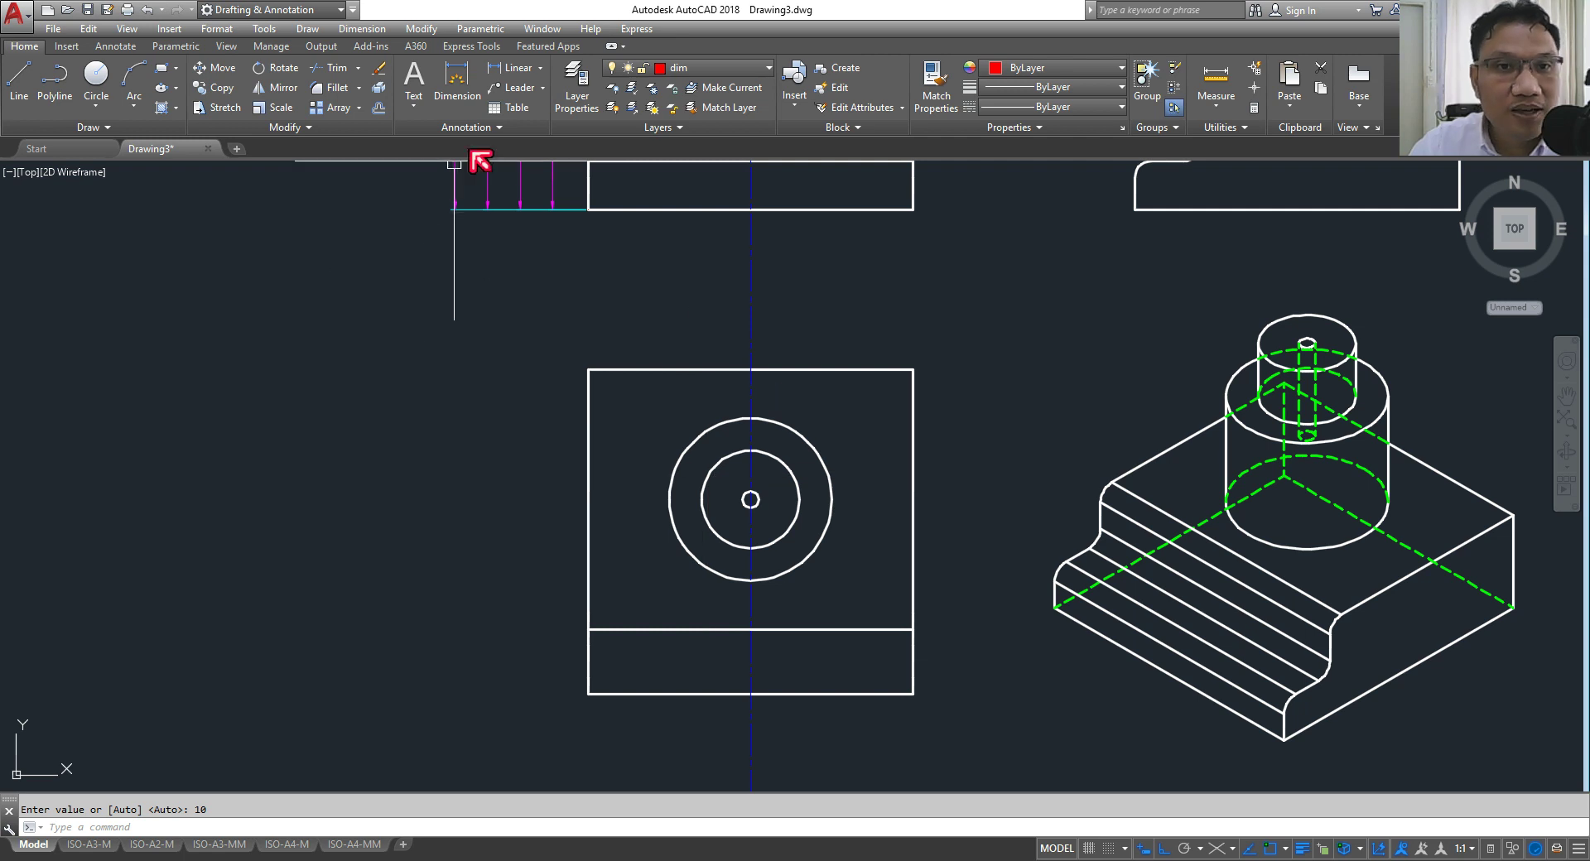
left_click(381, 33)
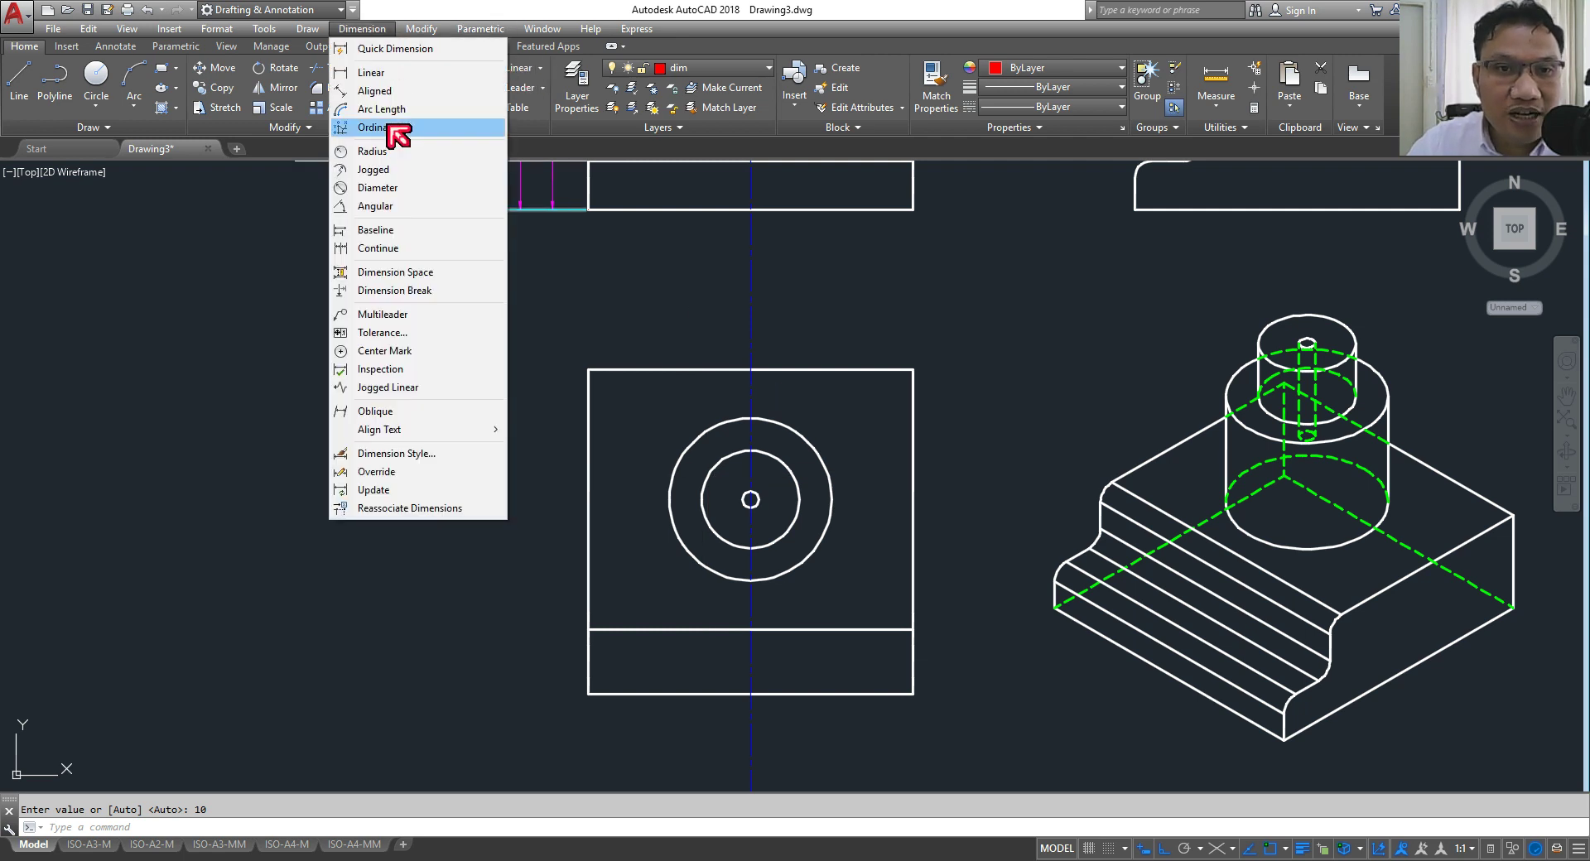
left_click(389, 67)
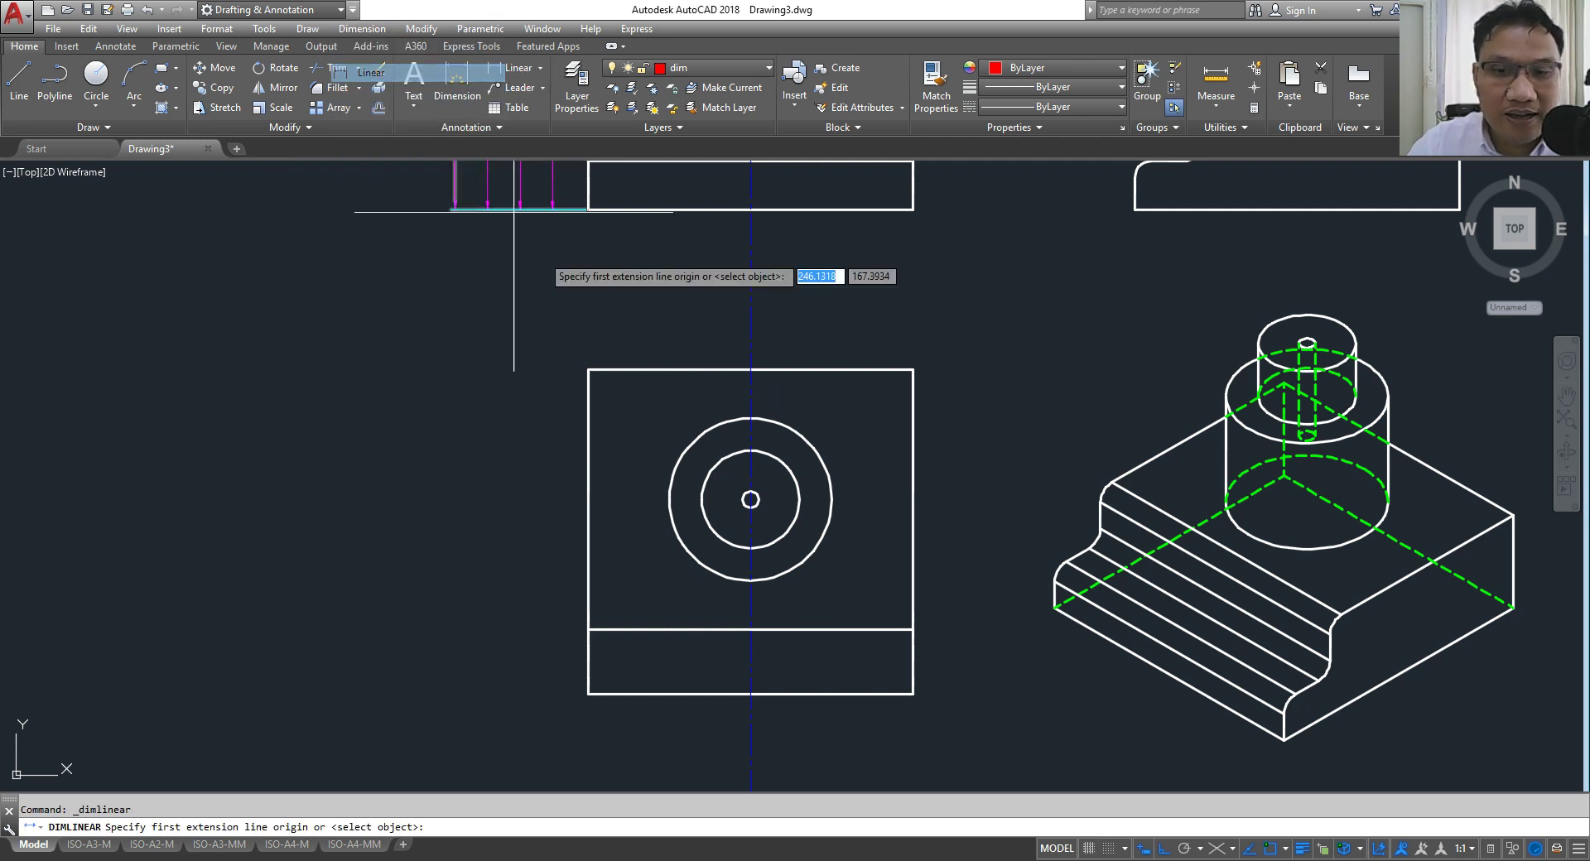
left_click(598, 371)
left_click(588, 694)
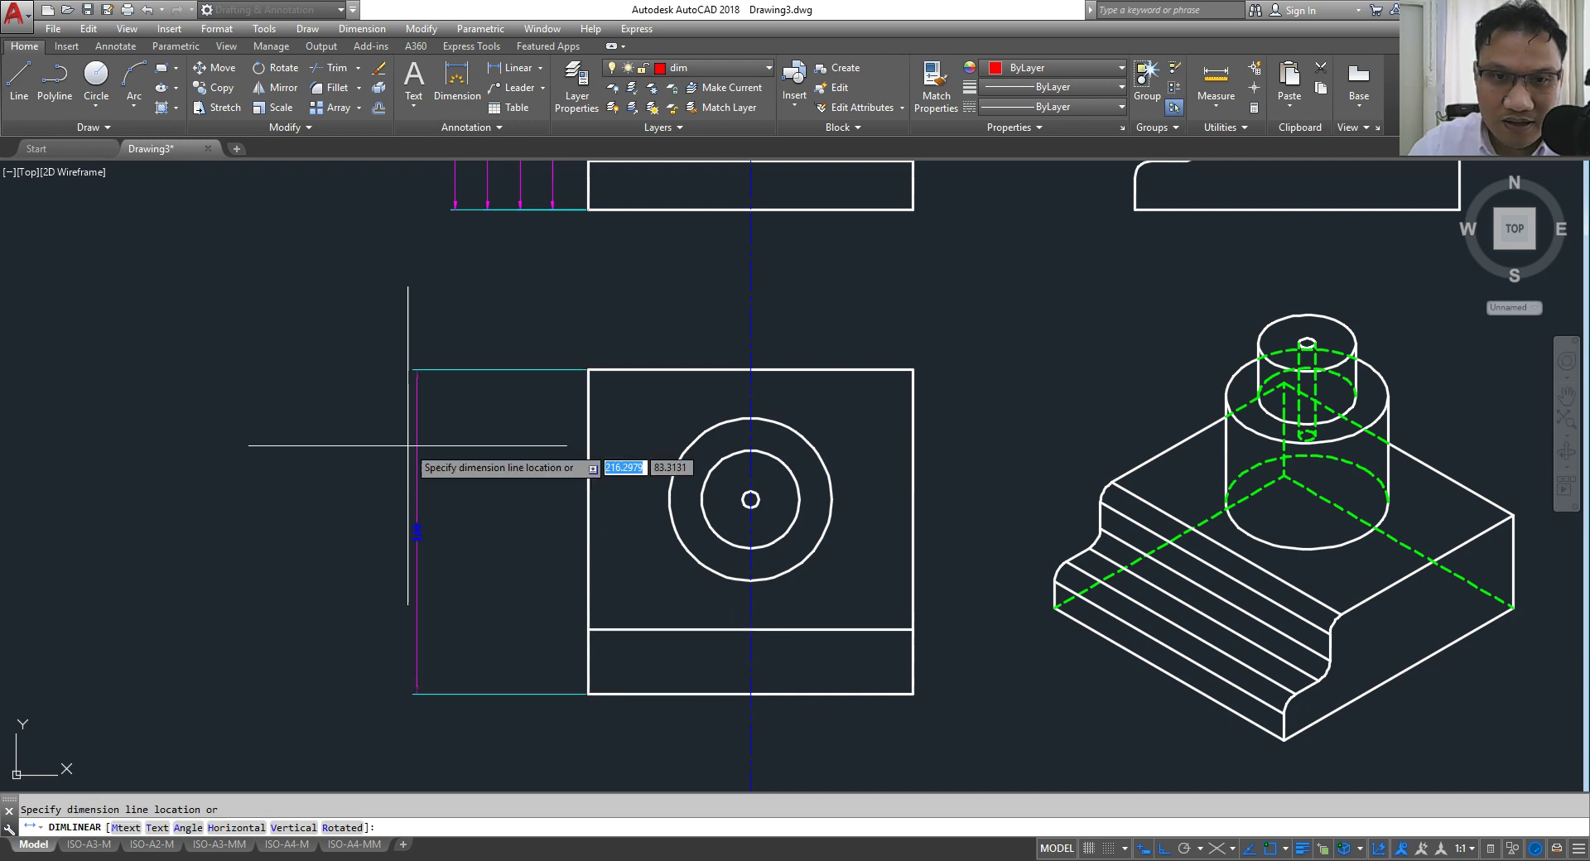
left_click(455, 209)
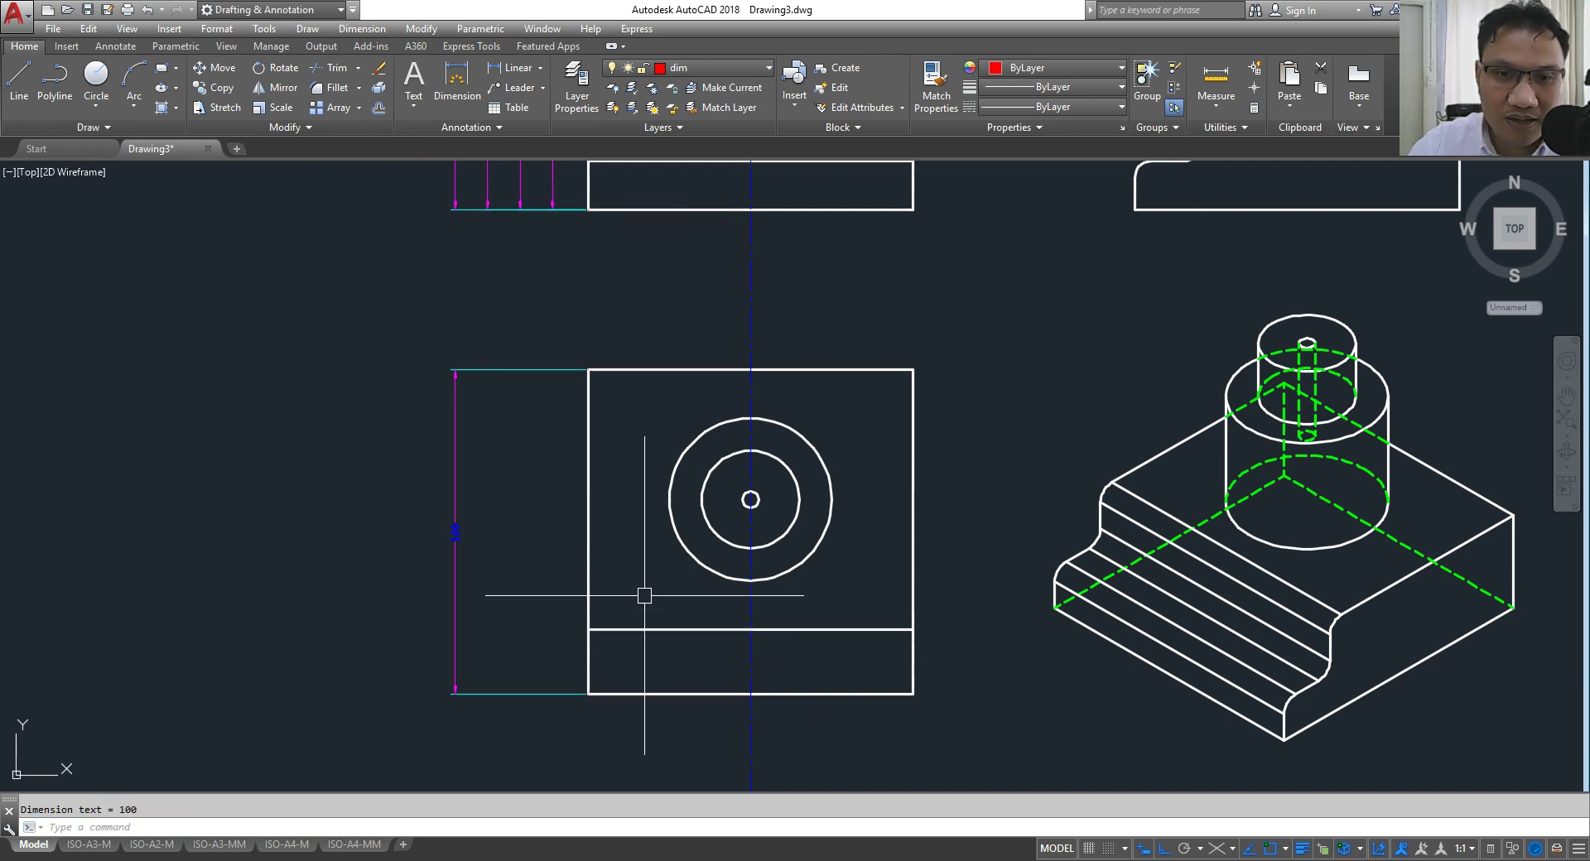
Step: Add the hole-centre position and 20 lower-strip dimensions beside the 100 one
key("Return")
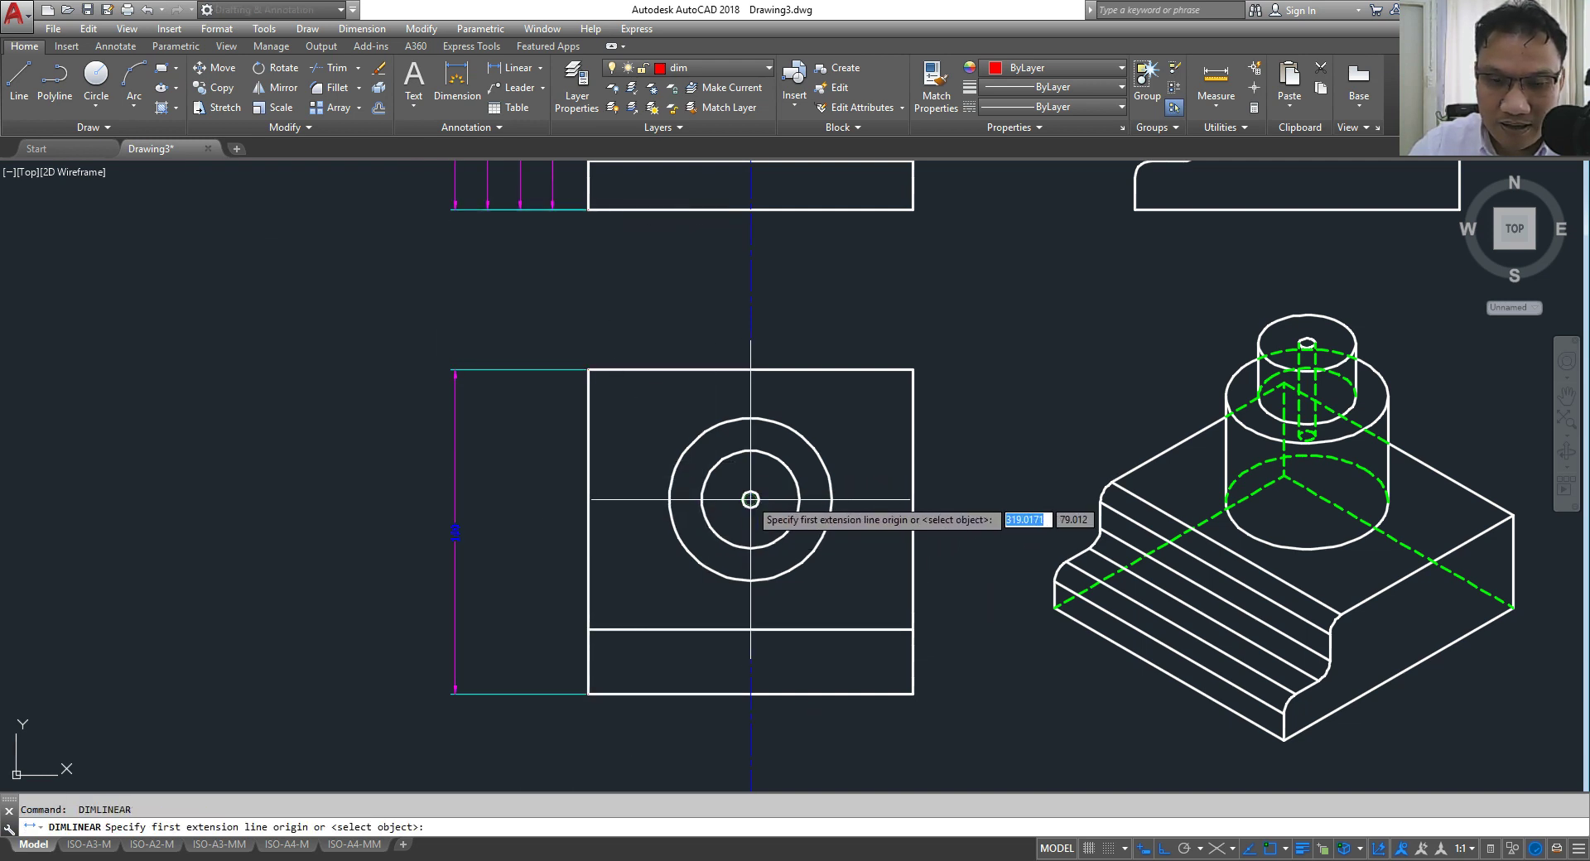
left_click(750, 499)
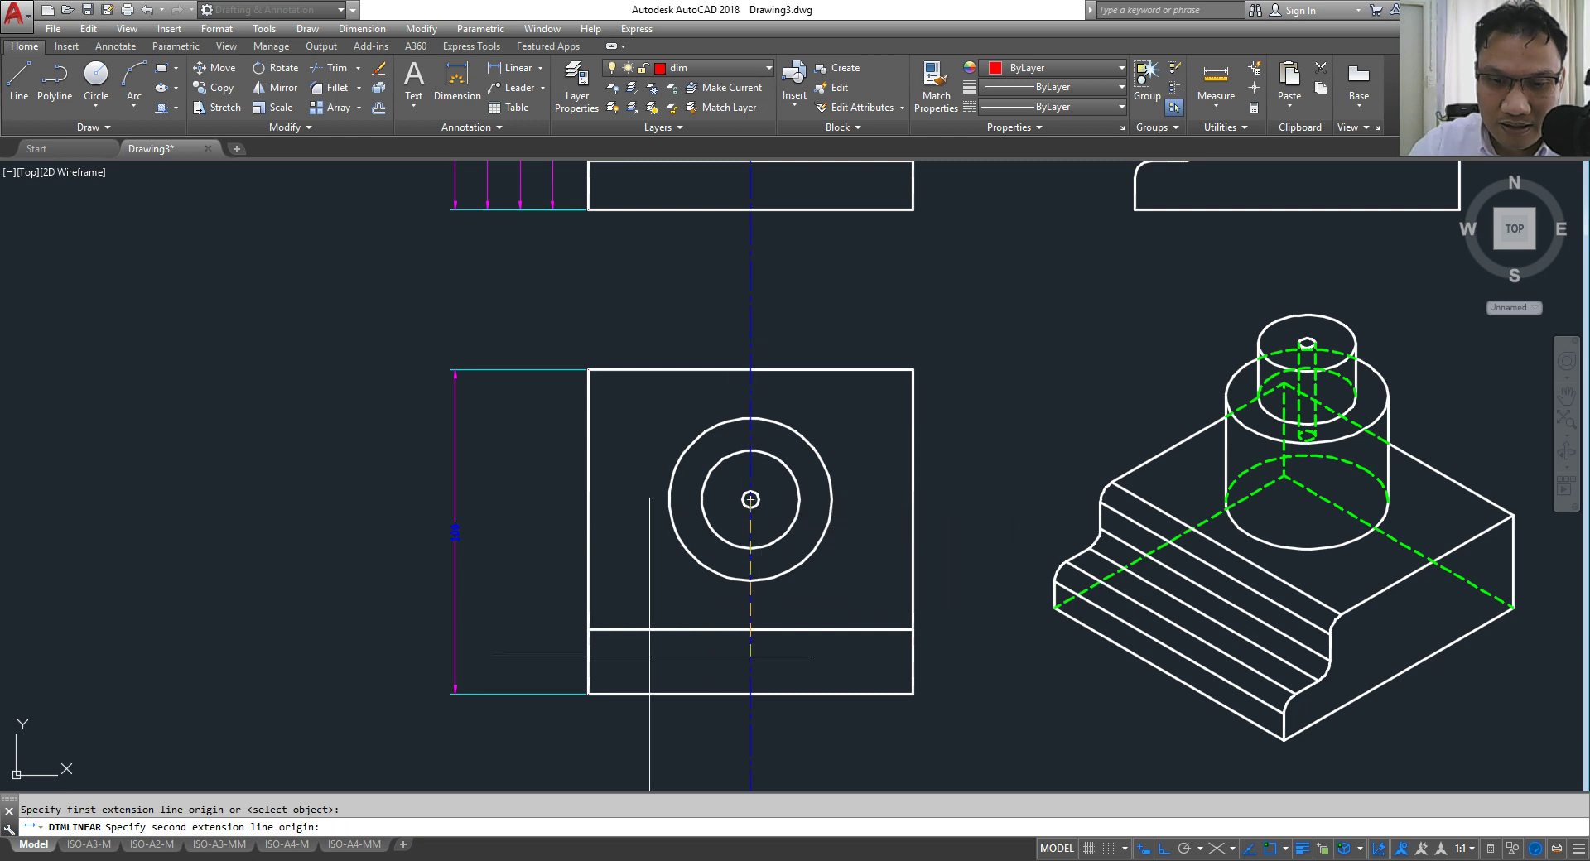
left_click(588, 694)
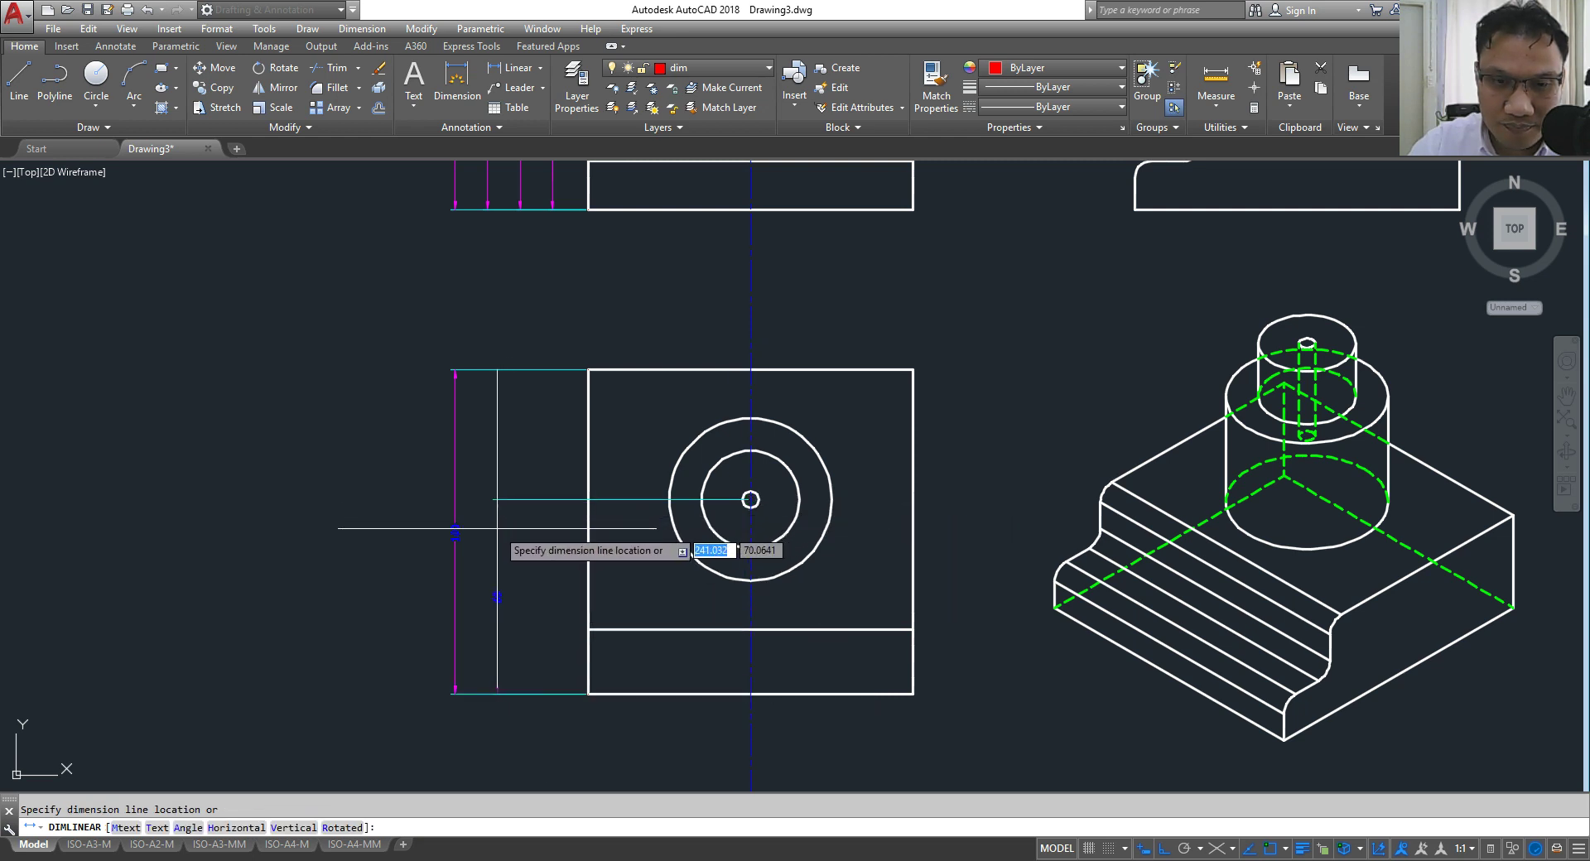
left_click(487, 209)
key("Return")
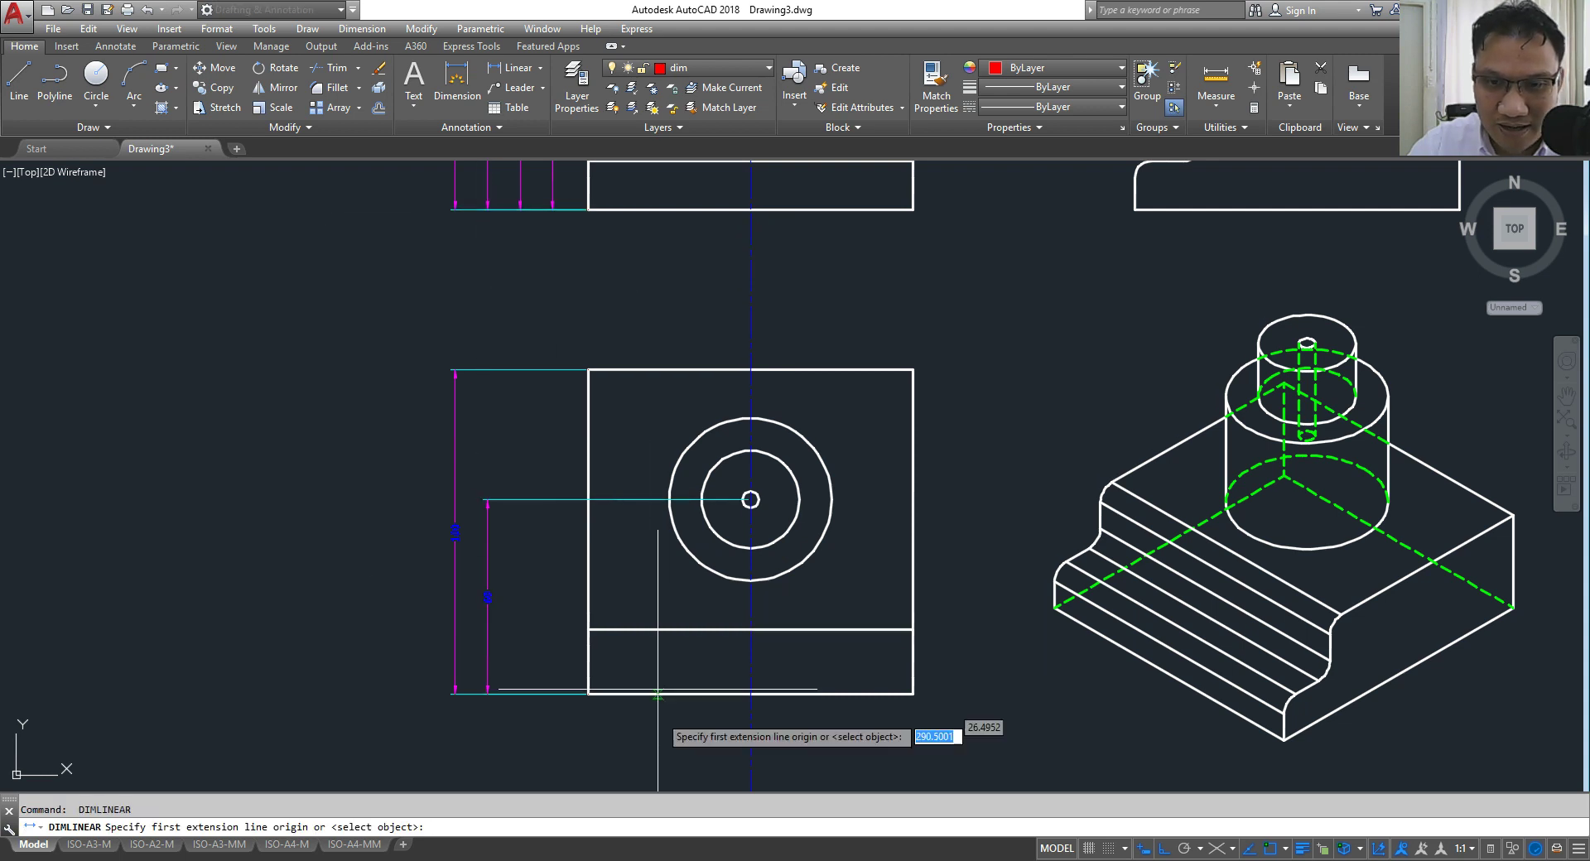
left_click(588, 694)
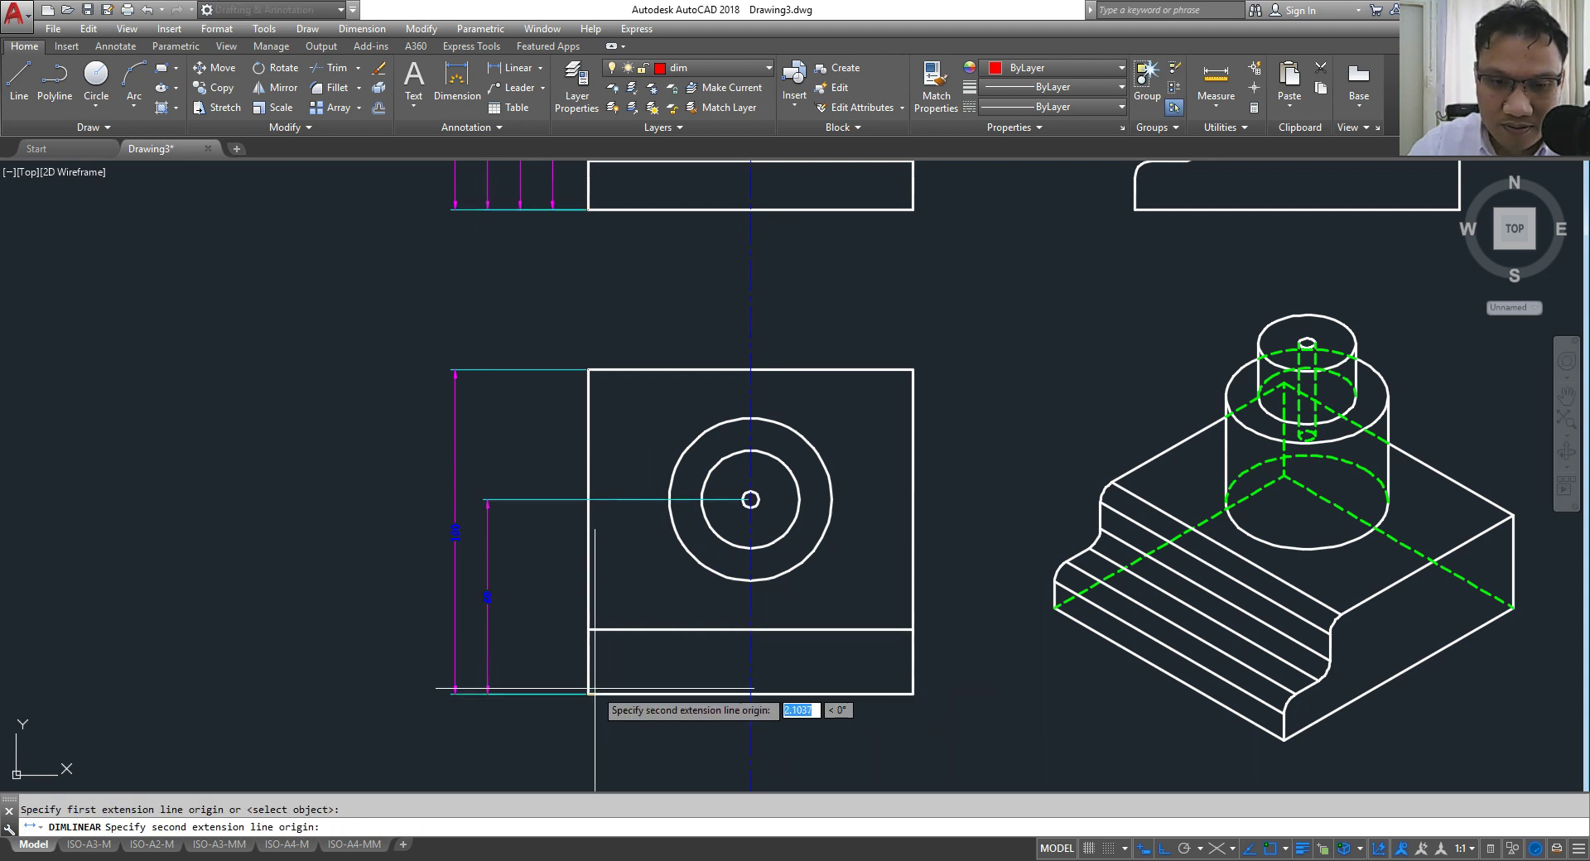
left_click(588, 629)
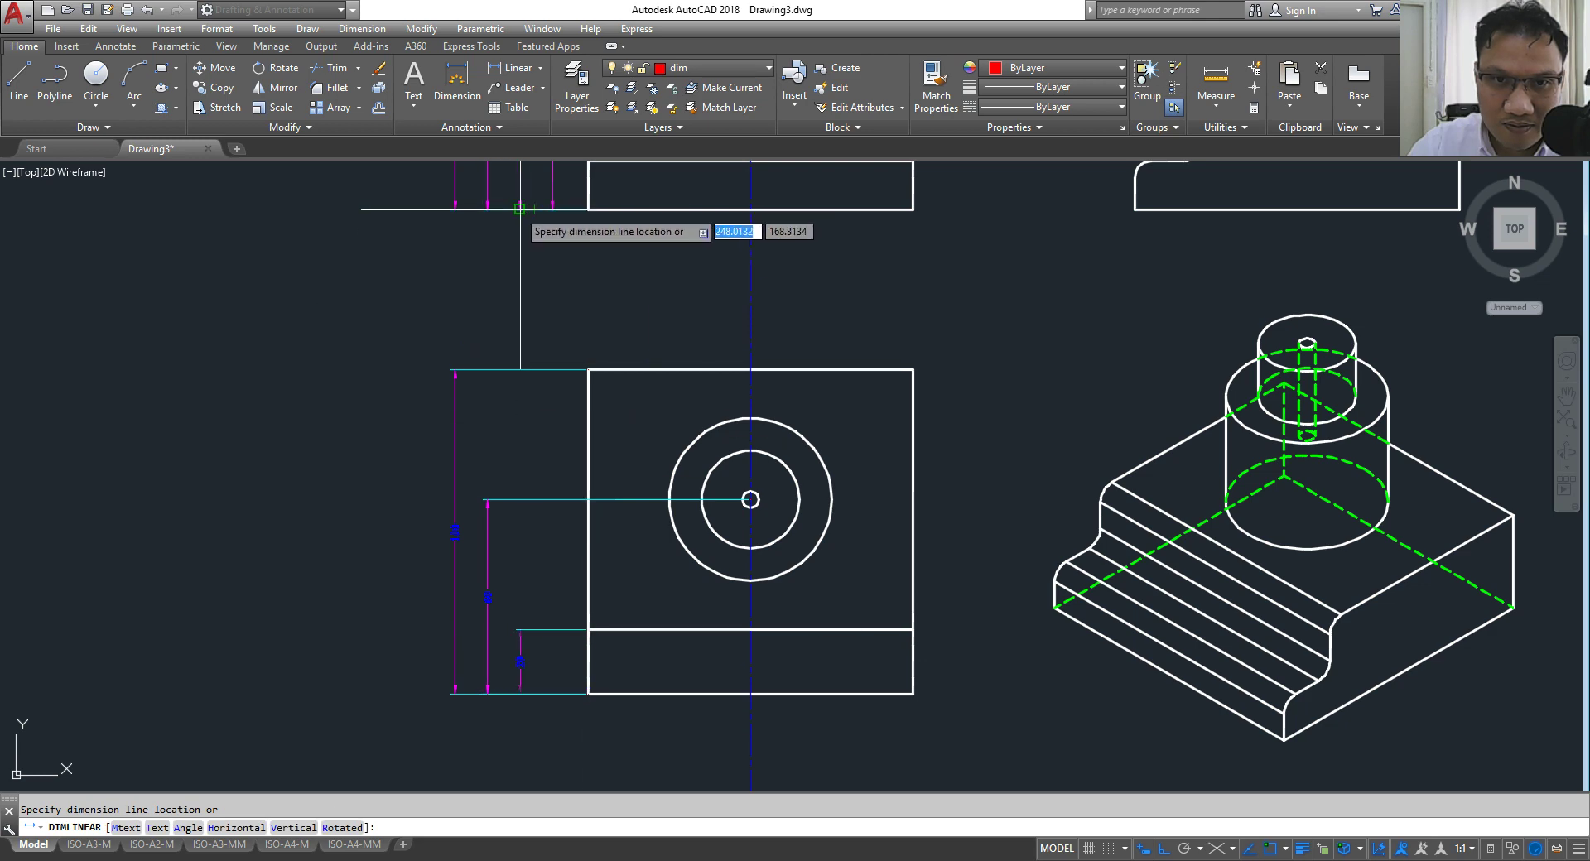
scroll(506, 174, "up", 5)
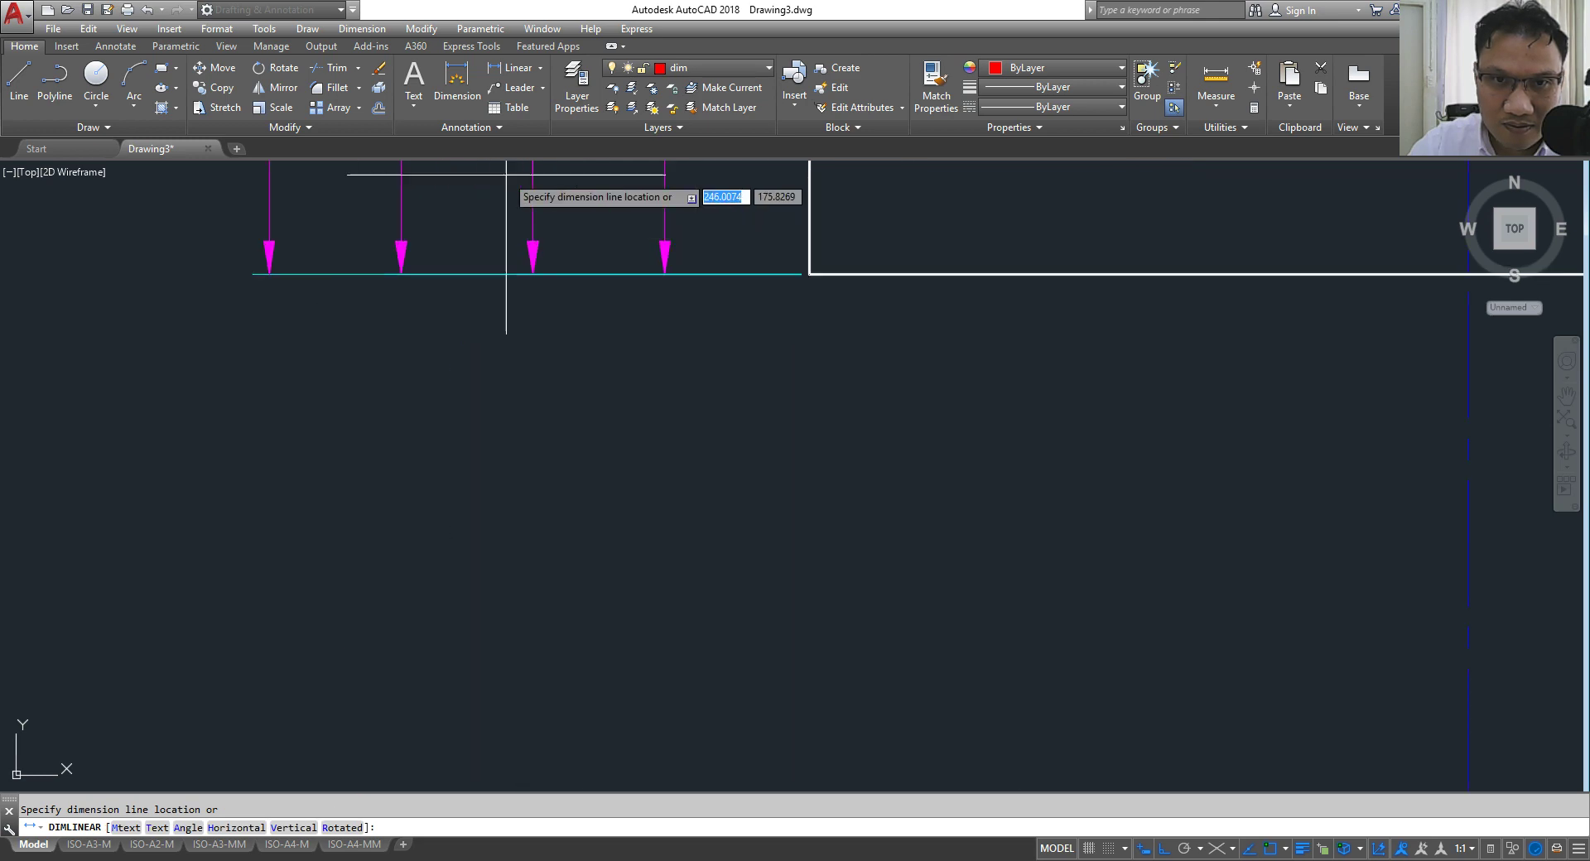
left_click(532, 261)
scroll(505, 445, "down", 5)
scroll(538, 530, "up", 2)
scroll(512, 468, "down", 2)
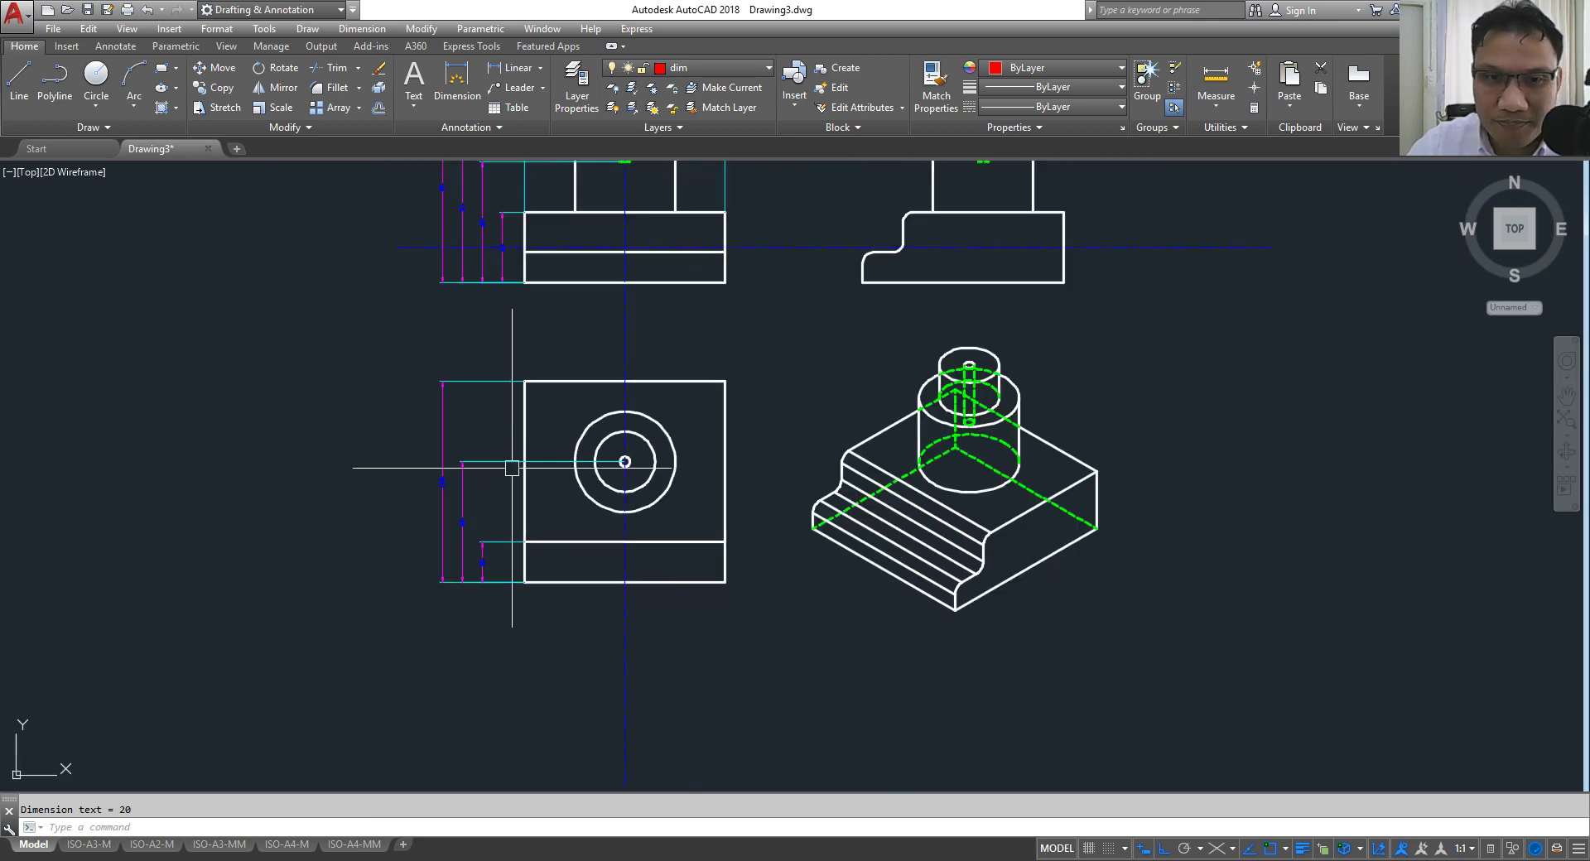
scroll(495, 506, "up", 2)
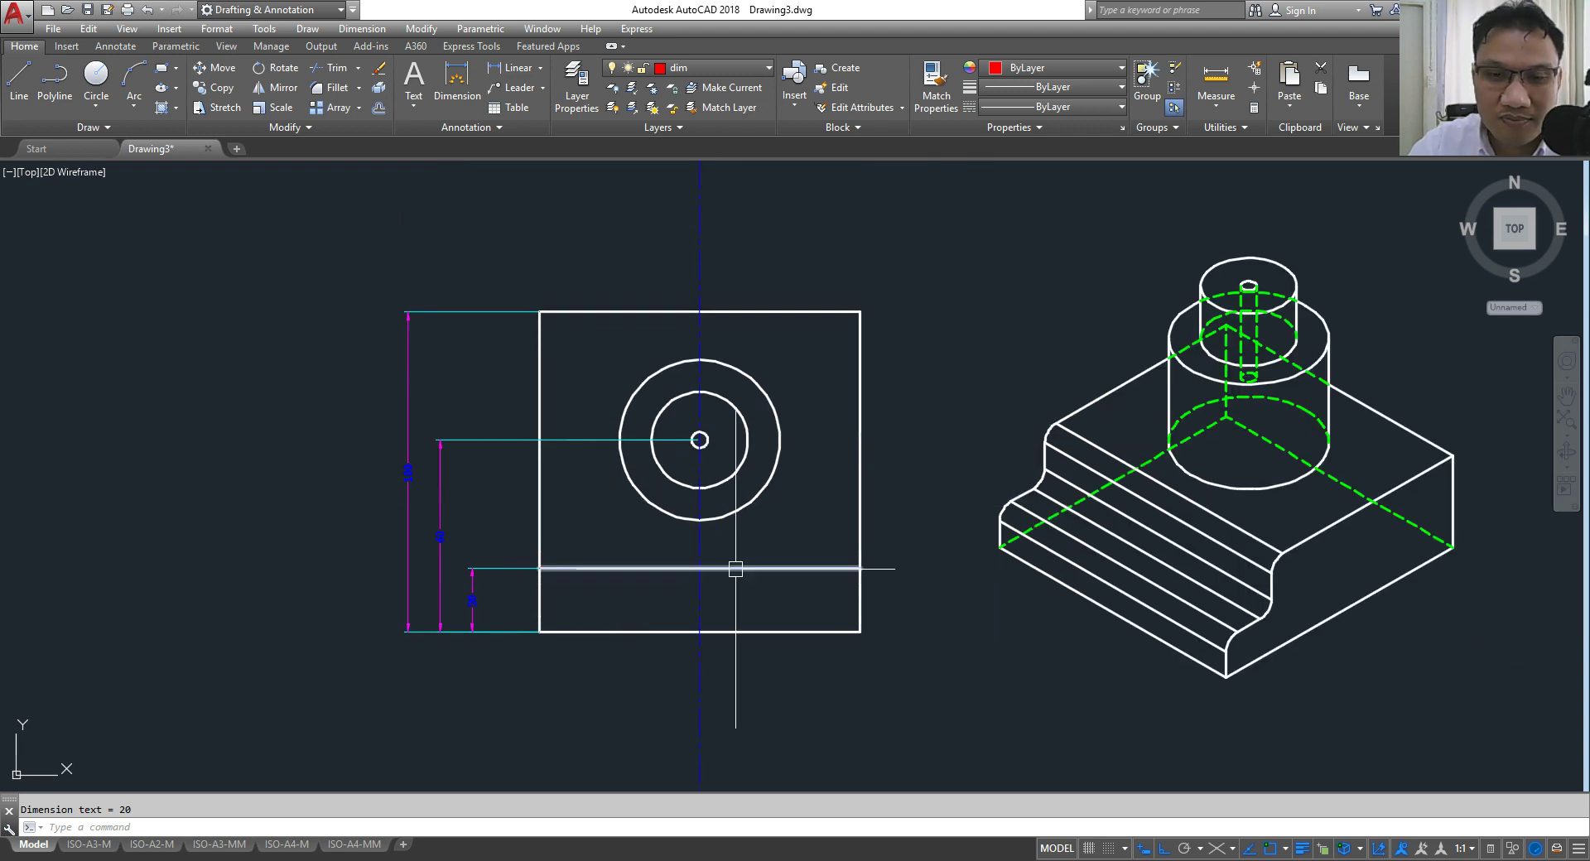
scroll(824, 468, "down", 3)
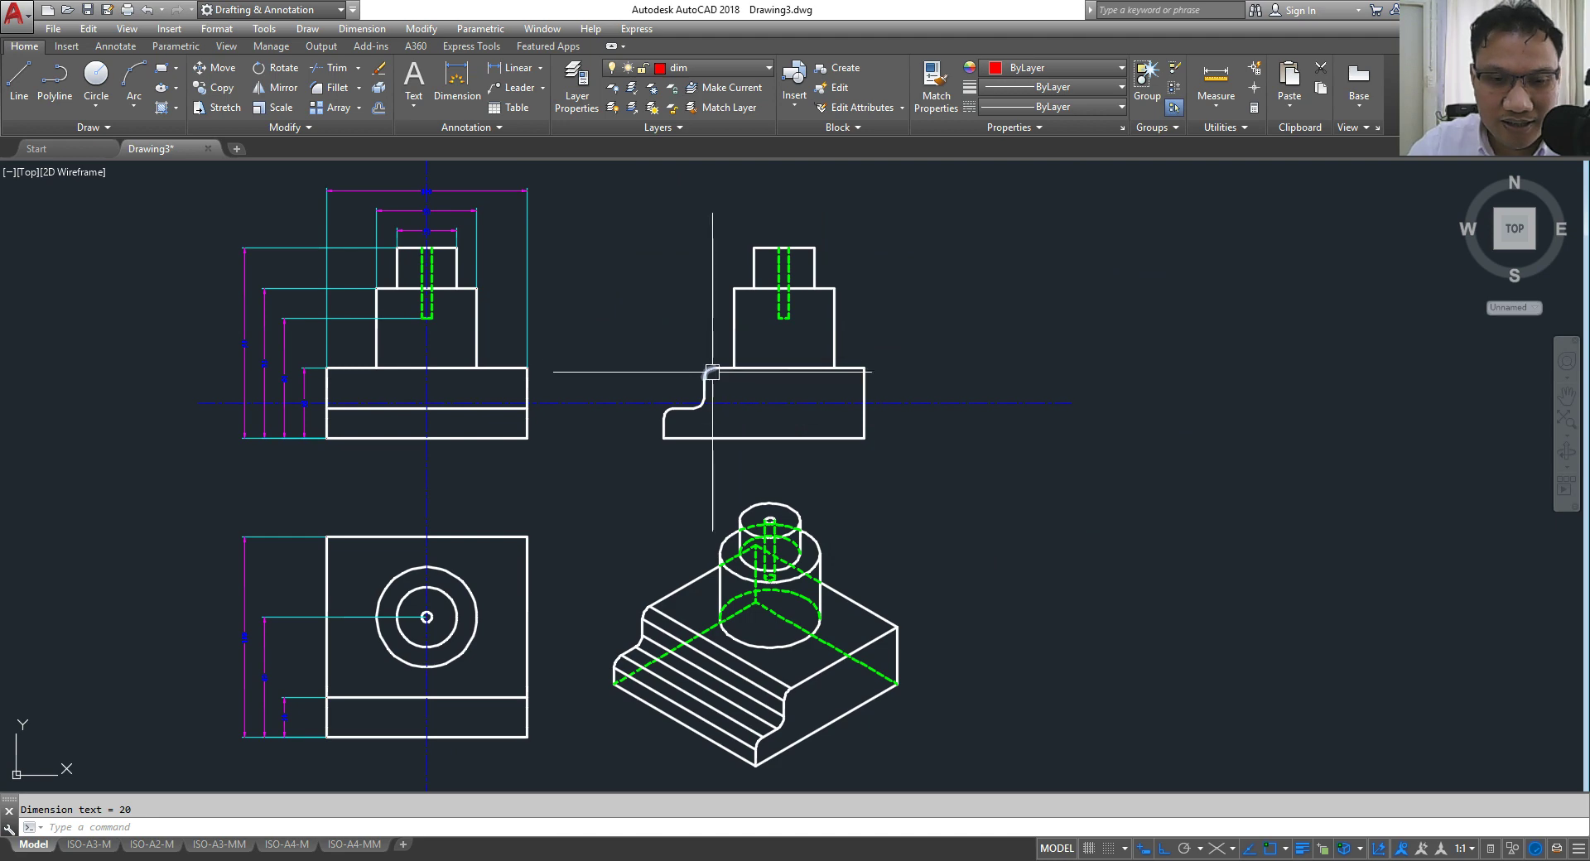
scroll(679, 398, "up", 2)
scroll(668, 461, "down", 2)
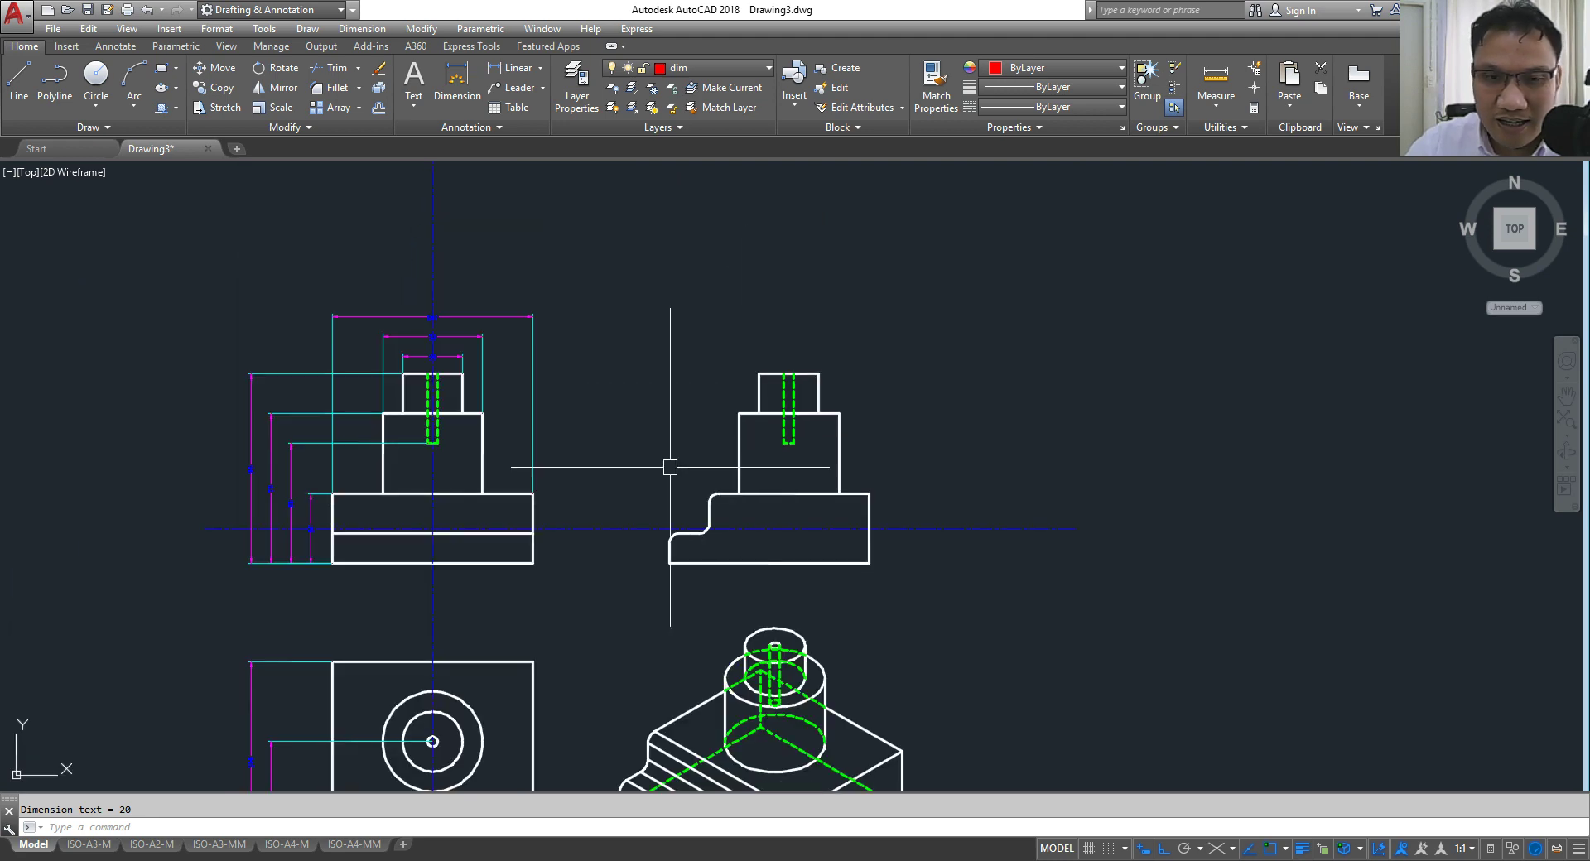
scroll(773, 444, "up", 2)
scroll(816, 373, "down", 2)
scroll(660, 512, "down", 2)
scroll(620, 584, "up", 4)
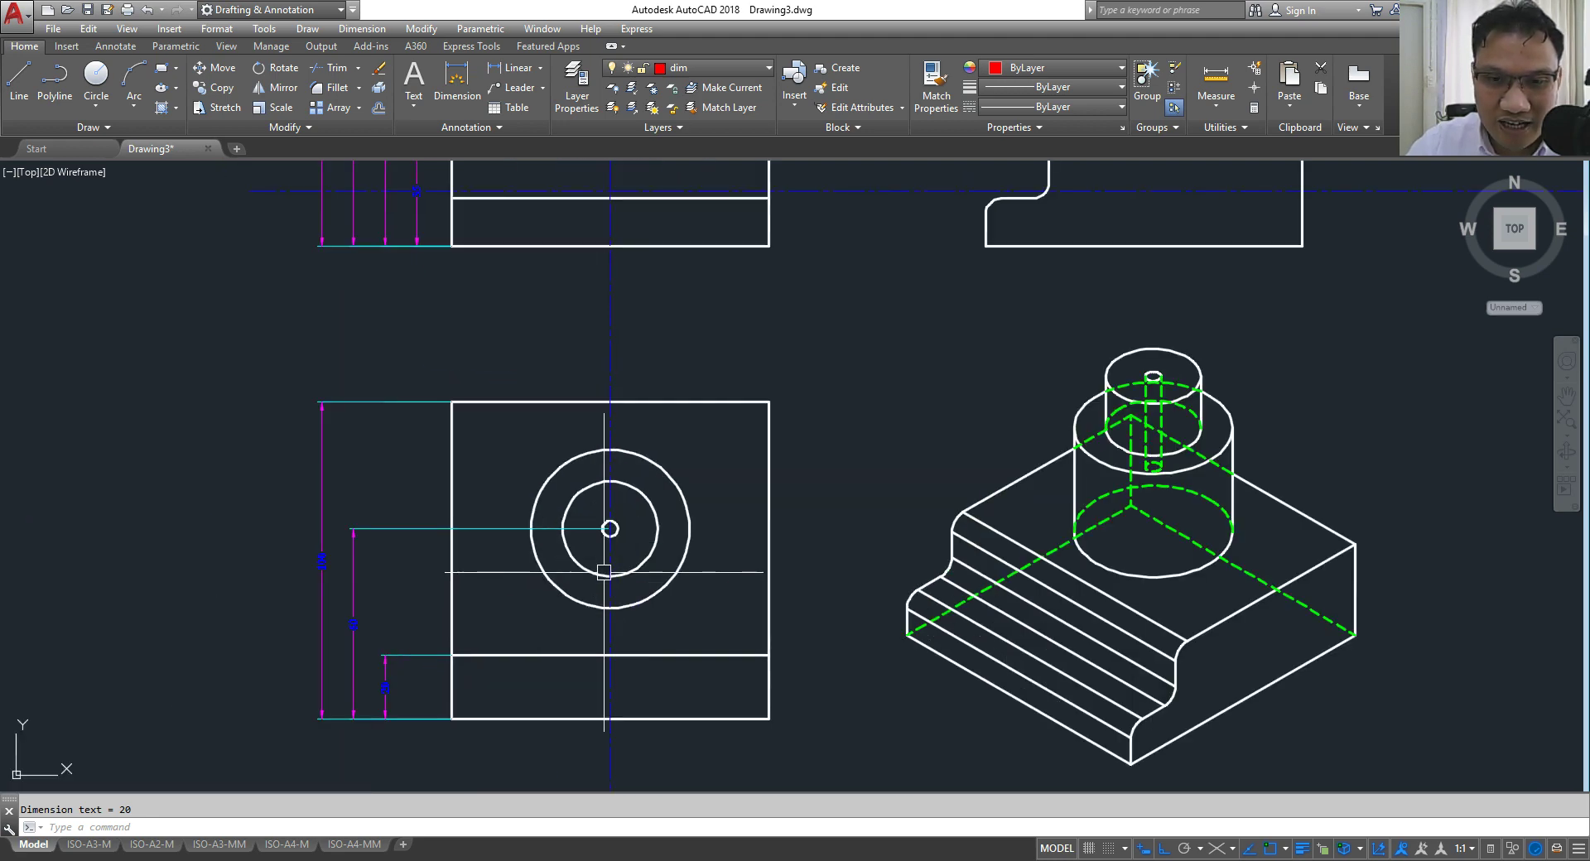
left_click(362, 29)
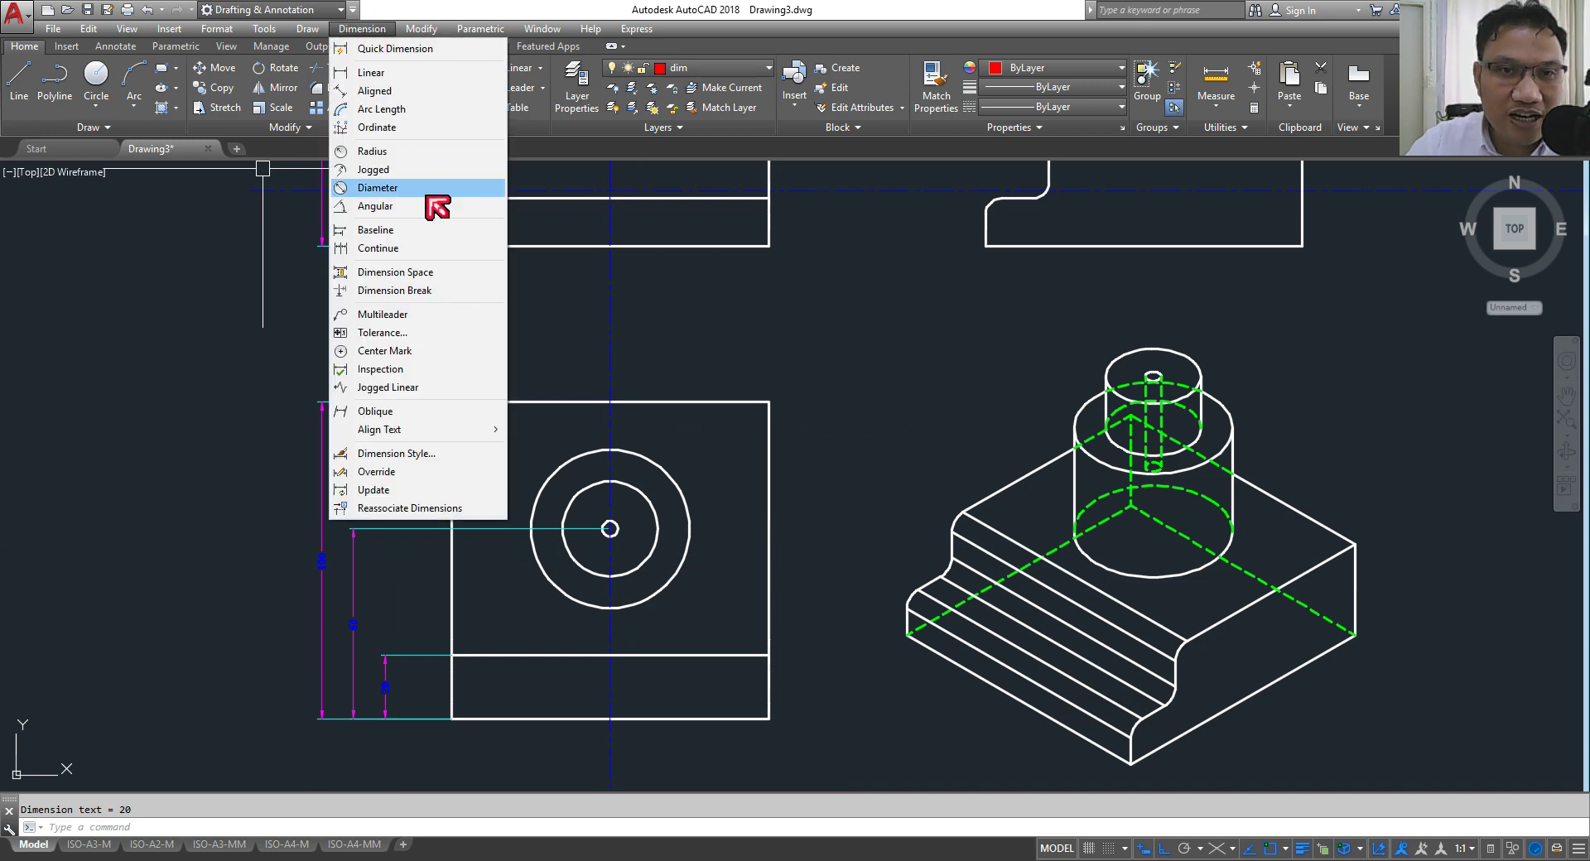
left_click(396, 188)
scroll(700, 522, "up", 4)
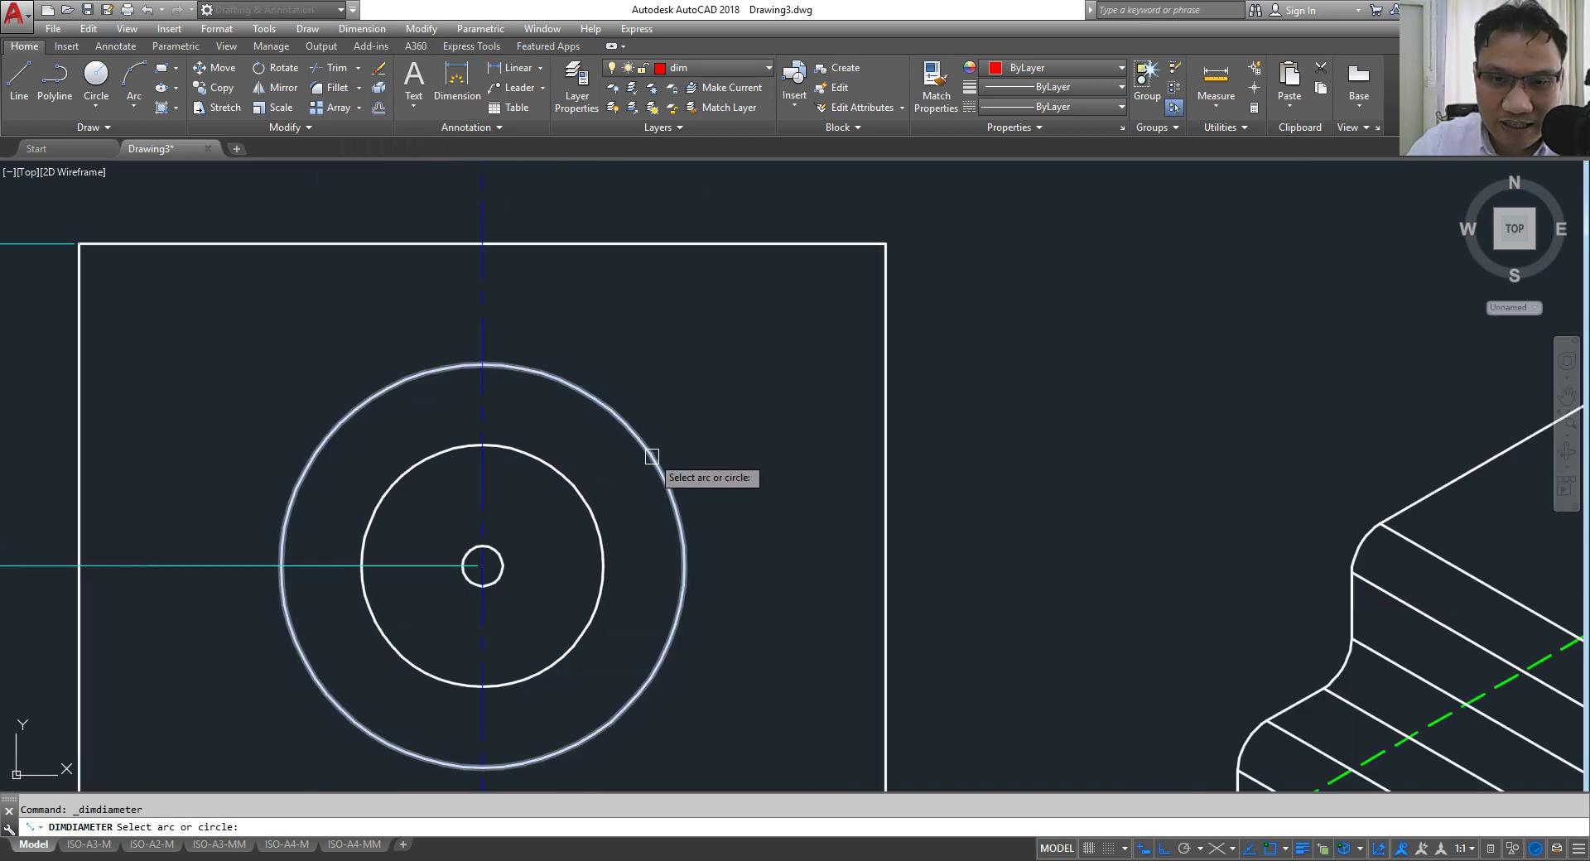
scroll(655, 457, "down", 2)
scroll(652, 452, "down", 2)
left_click(654, 469)
scroll(632, 327, "up", 6)
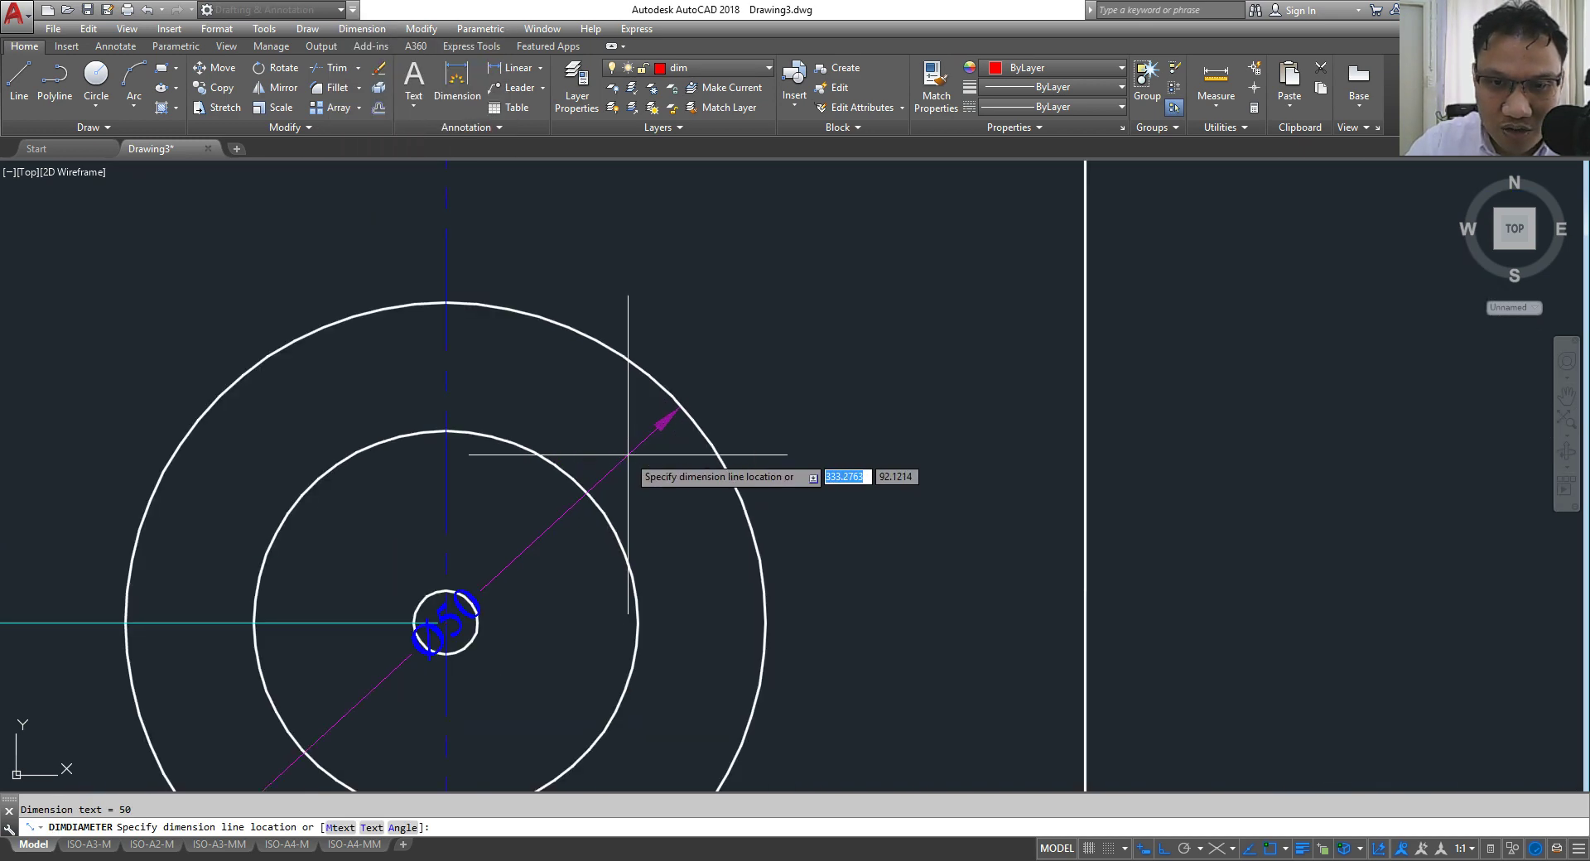
scroll(685, 324, "down", 3)
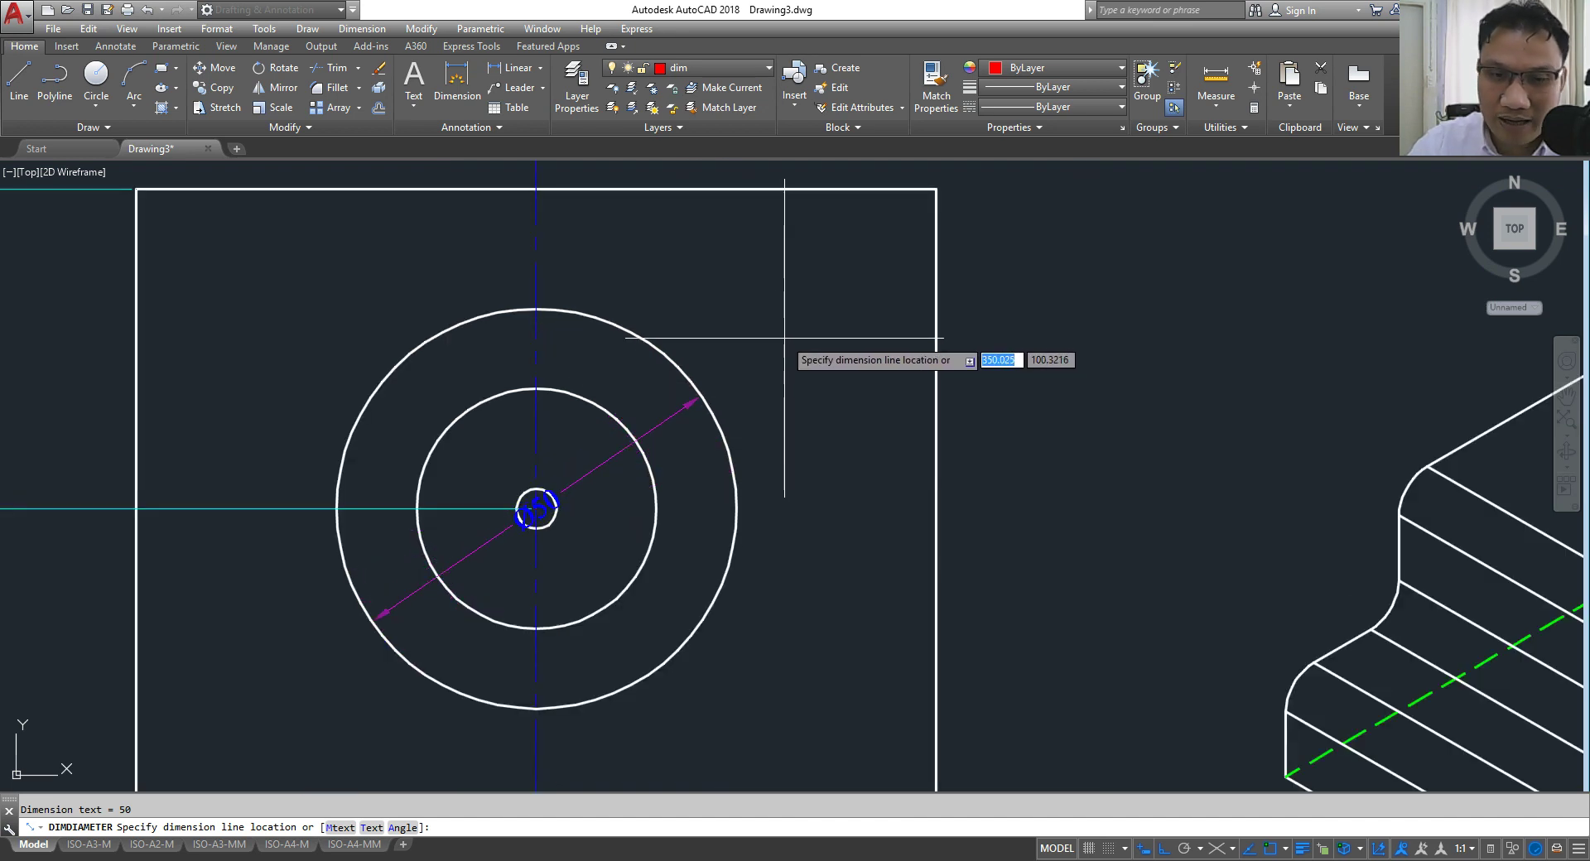
key("Escape")
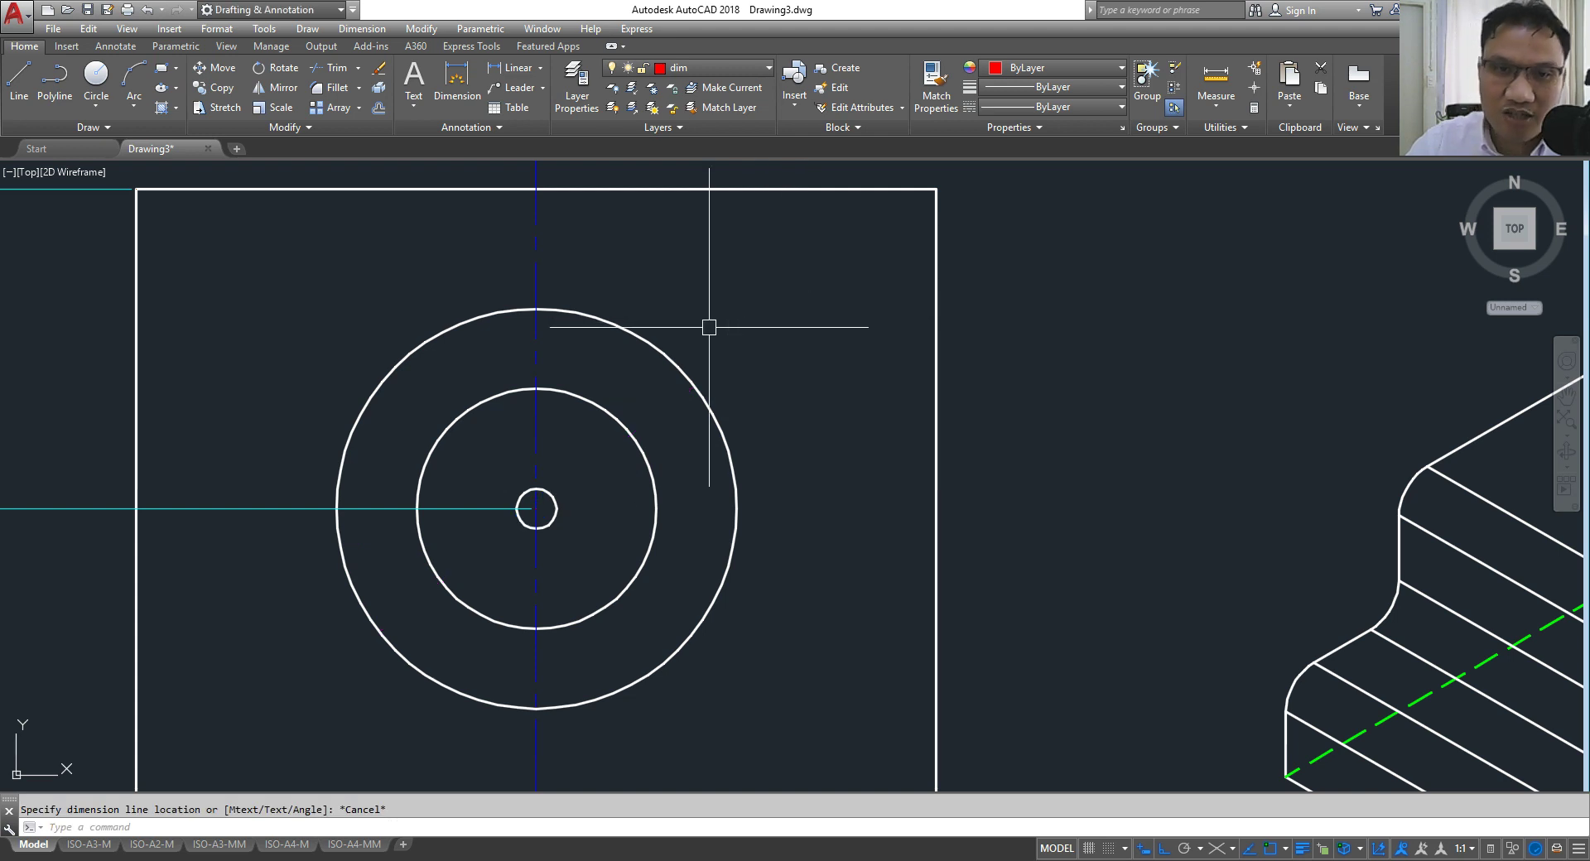
Step: Turn on 'Place text manually' in the ISO-25 style's Fit settings and save it
left_click(117, 47)
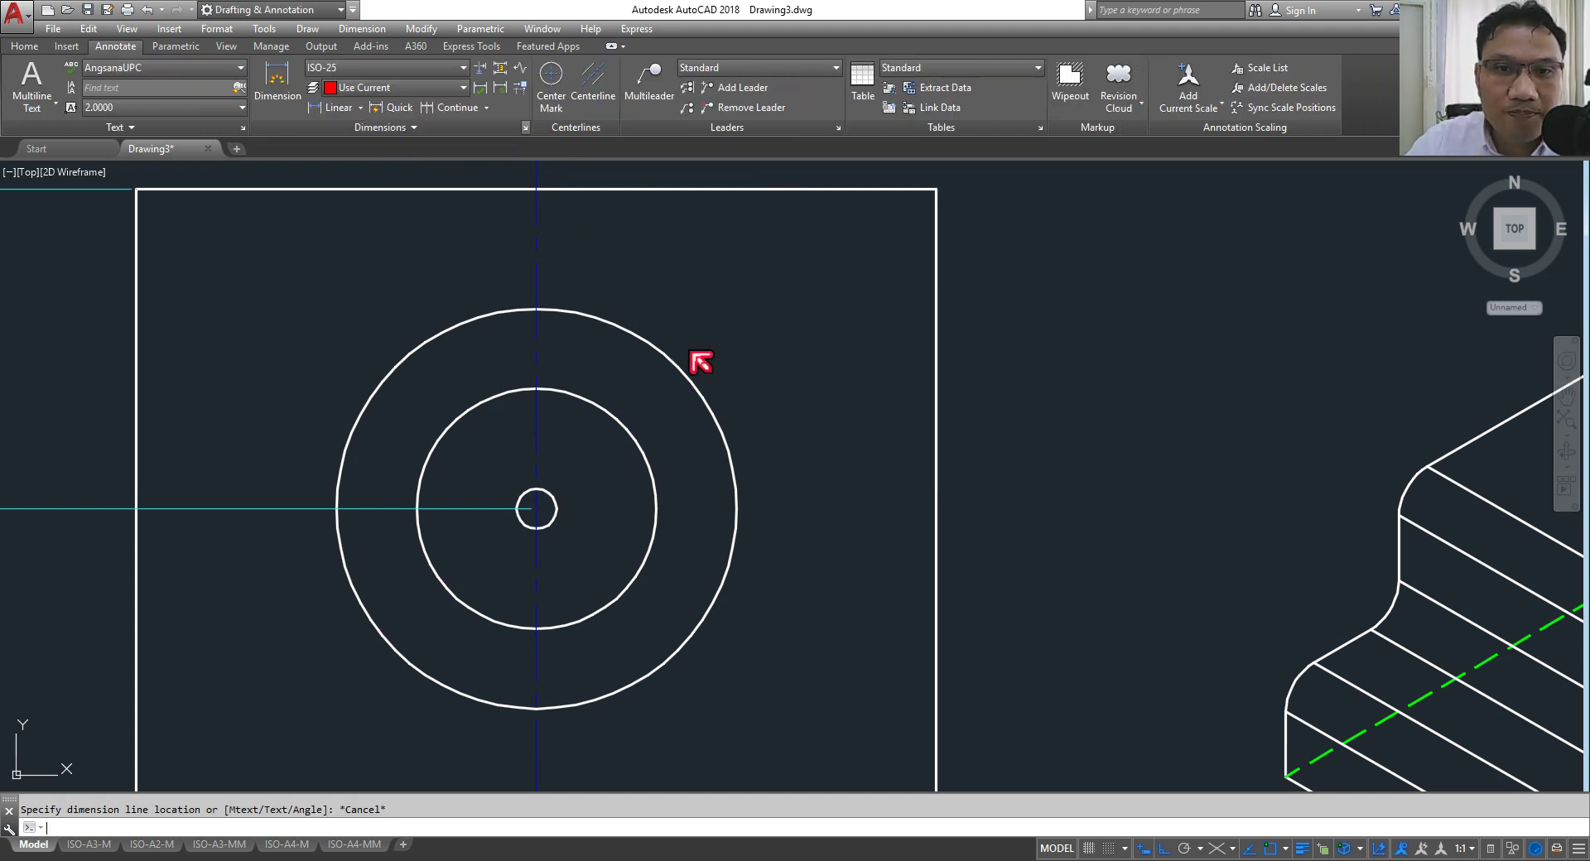
left_click(525, 127)
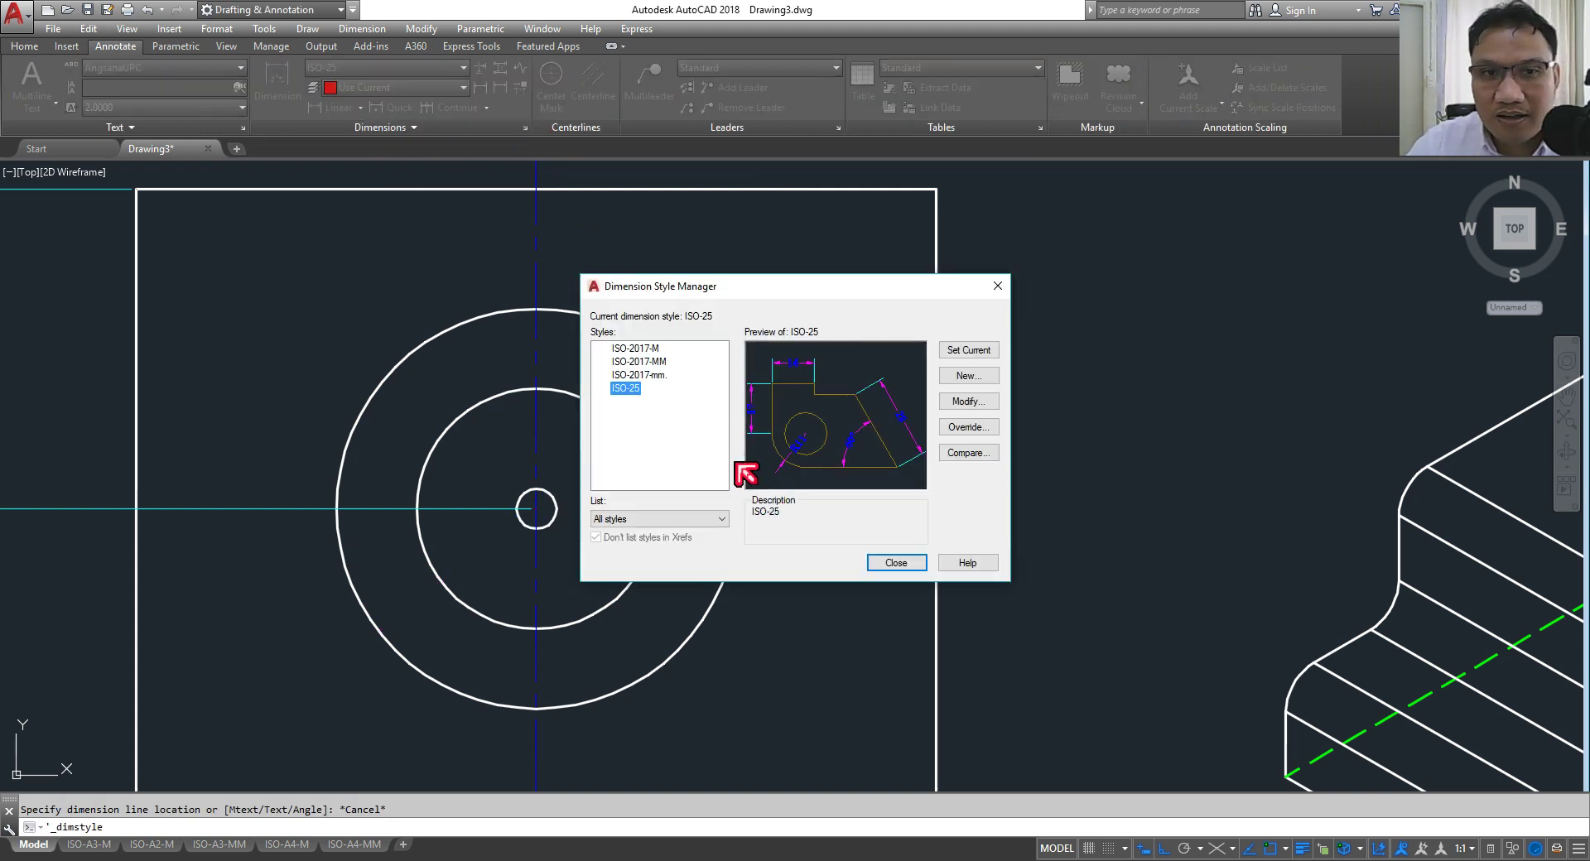
left_click(969, 402)
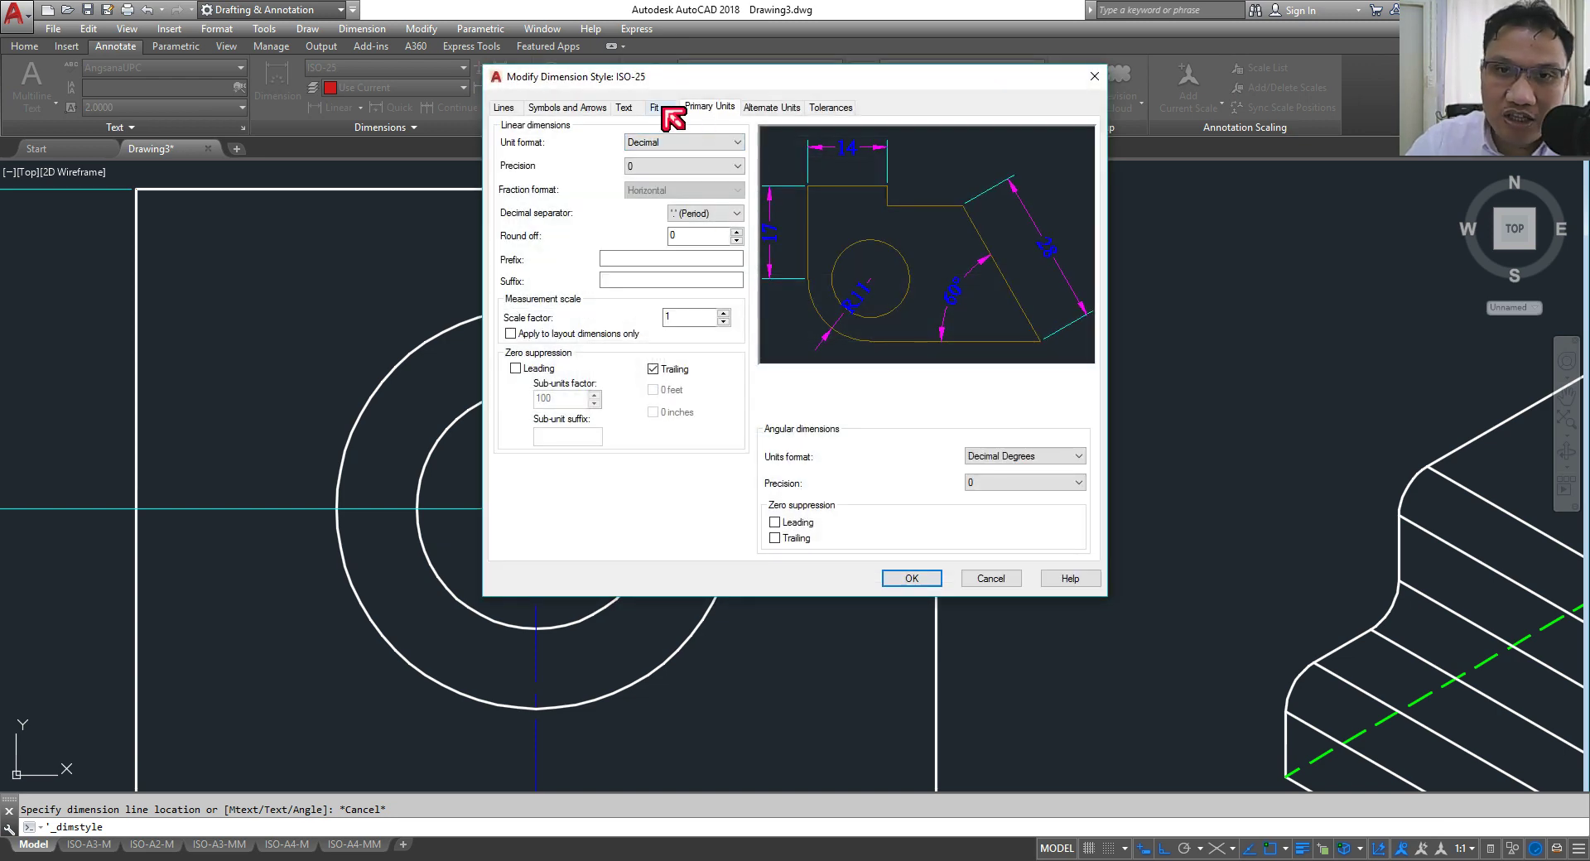
left_click(658, 108)
left_click(772, 473)
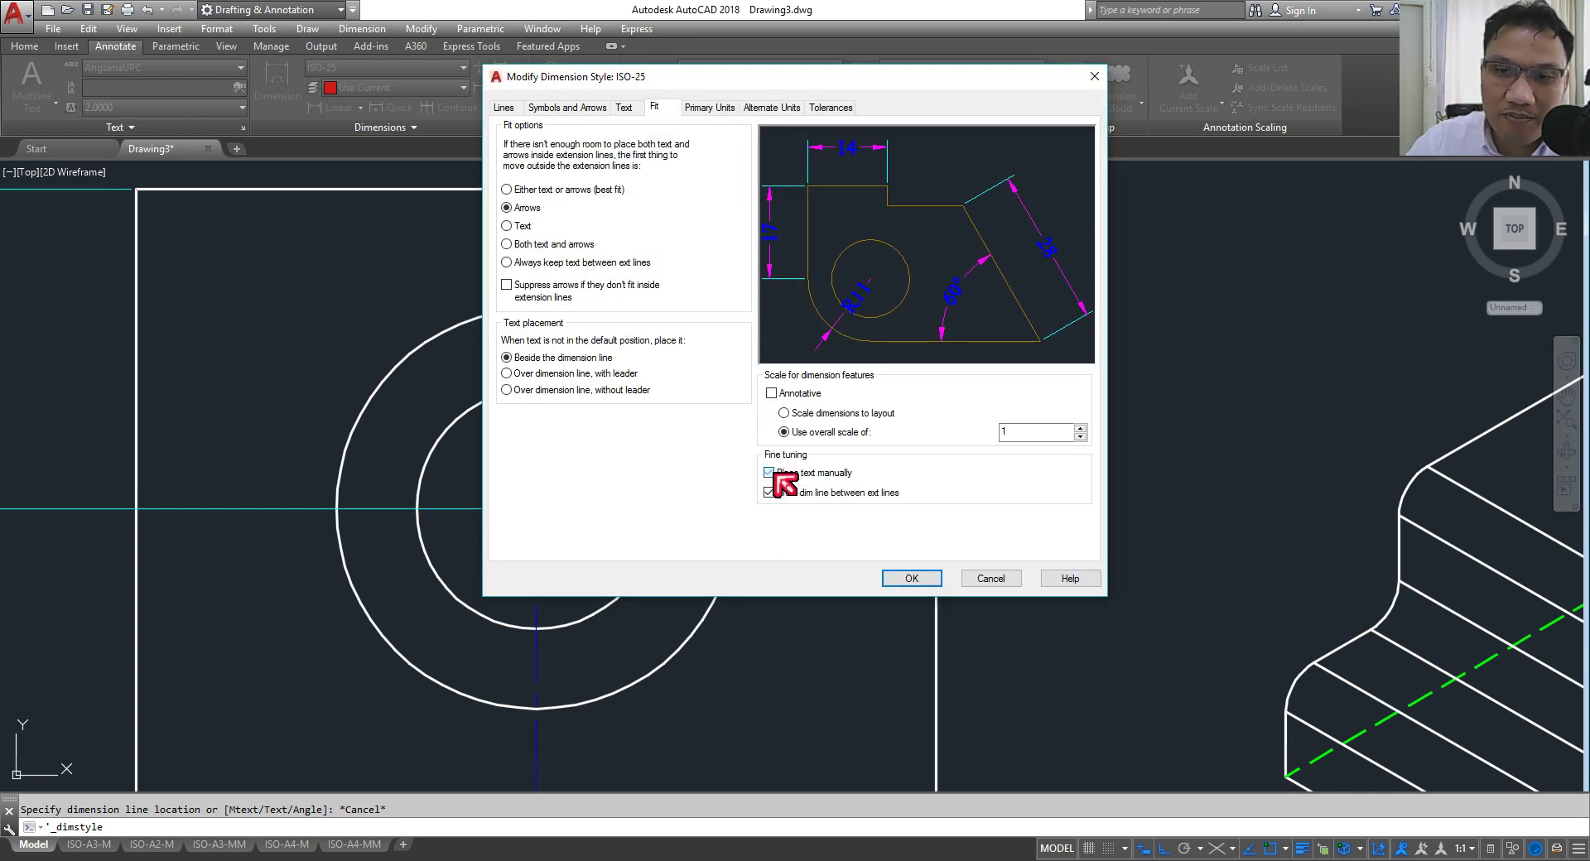
left_click(912, 578)
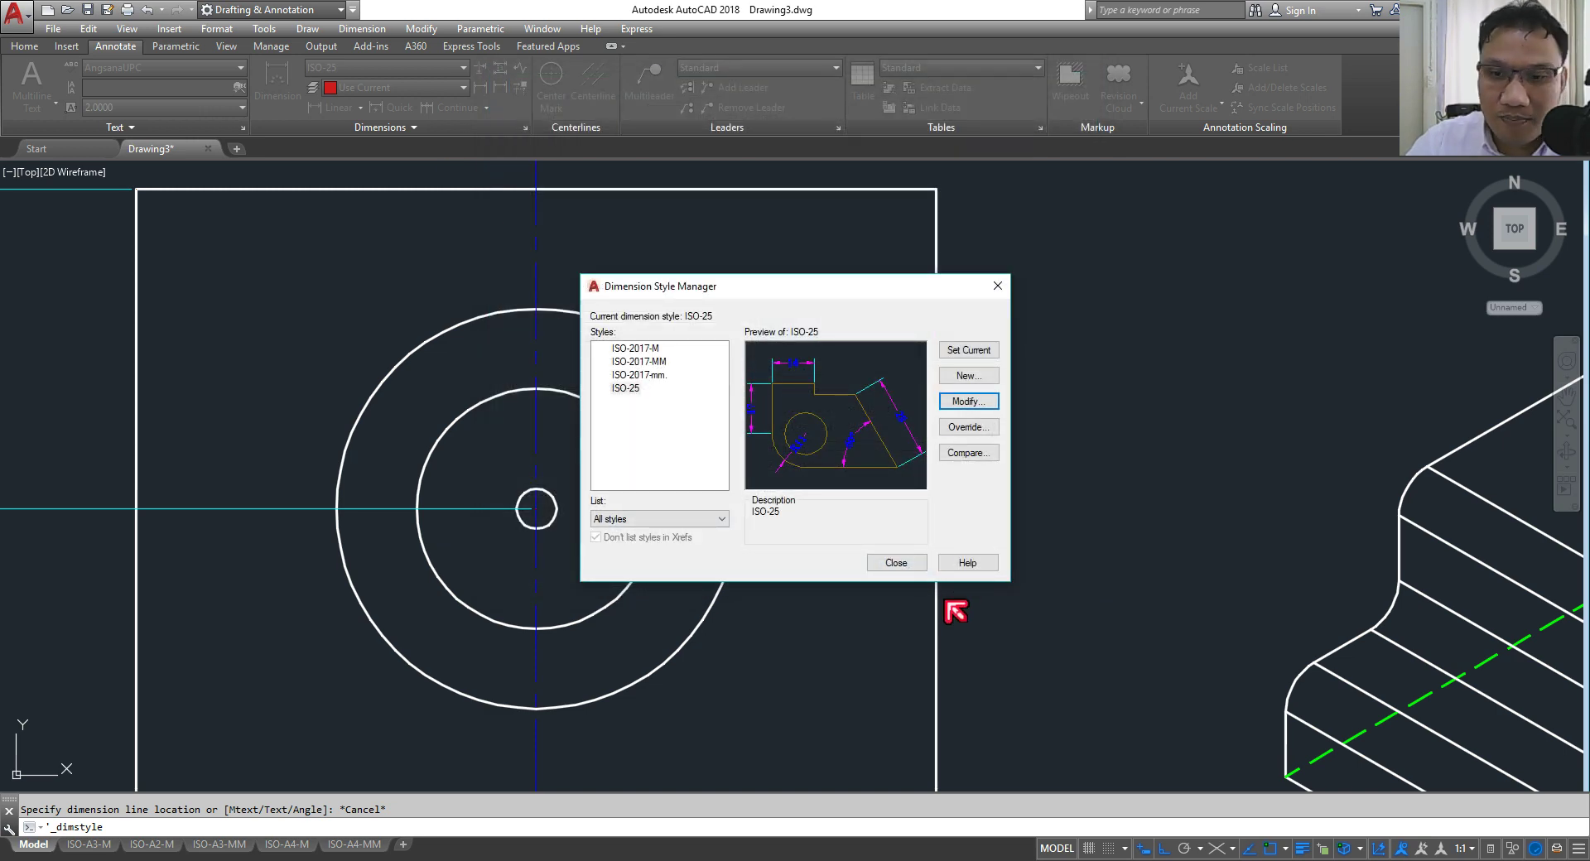
left_click(902, 563)
Step: Dimension the plan view's outer and inner circles as Ø50 and Ø30, placed up and right
left_click(364, 31)
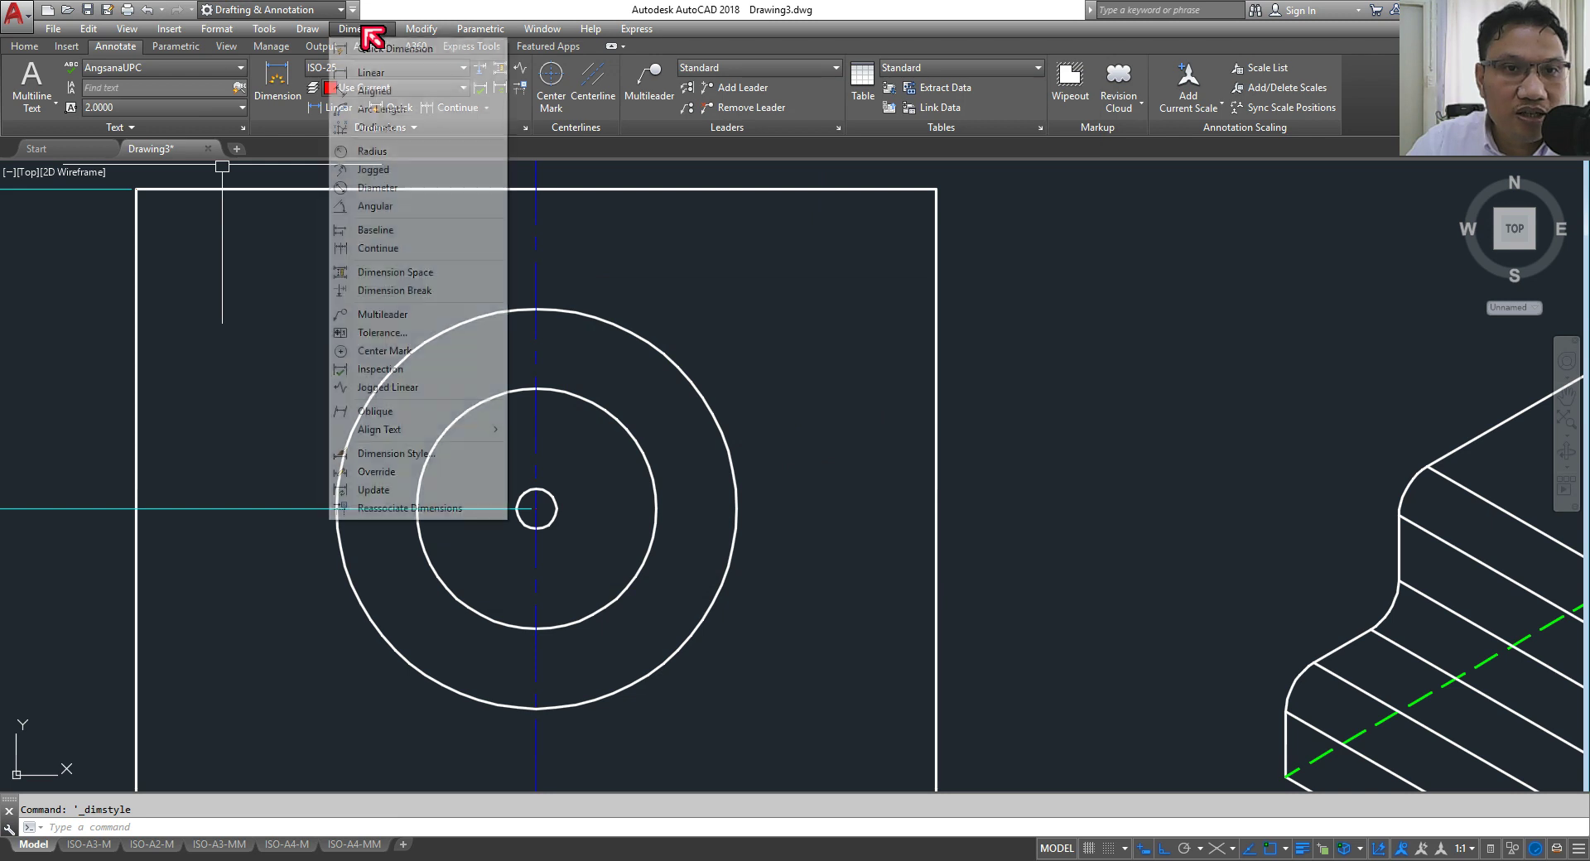
left_click(431, 188)
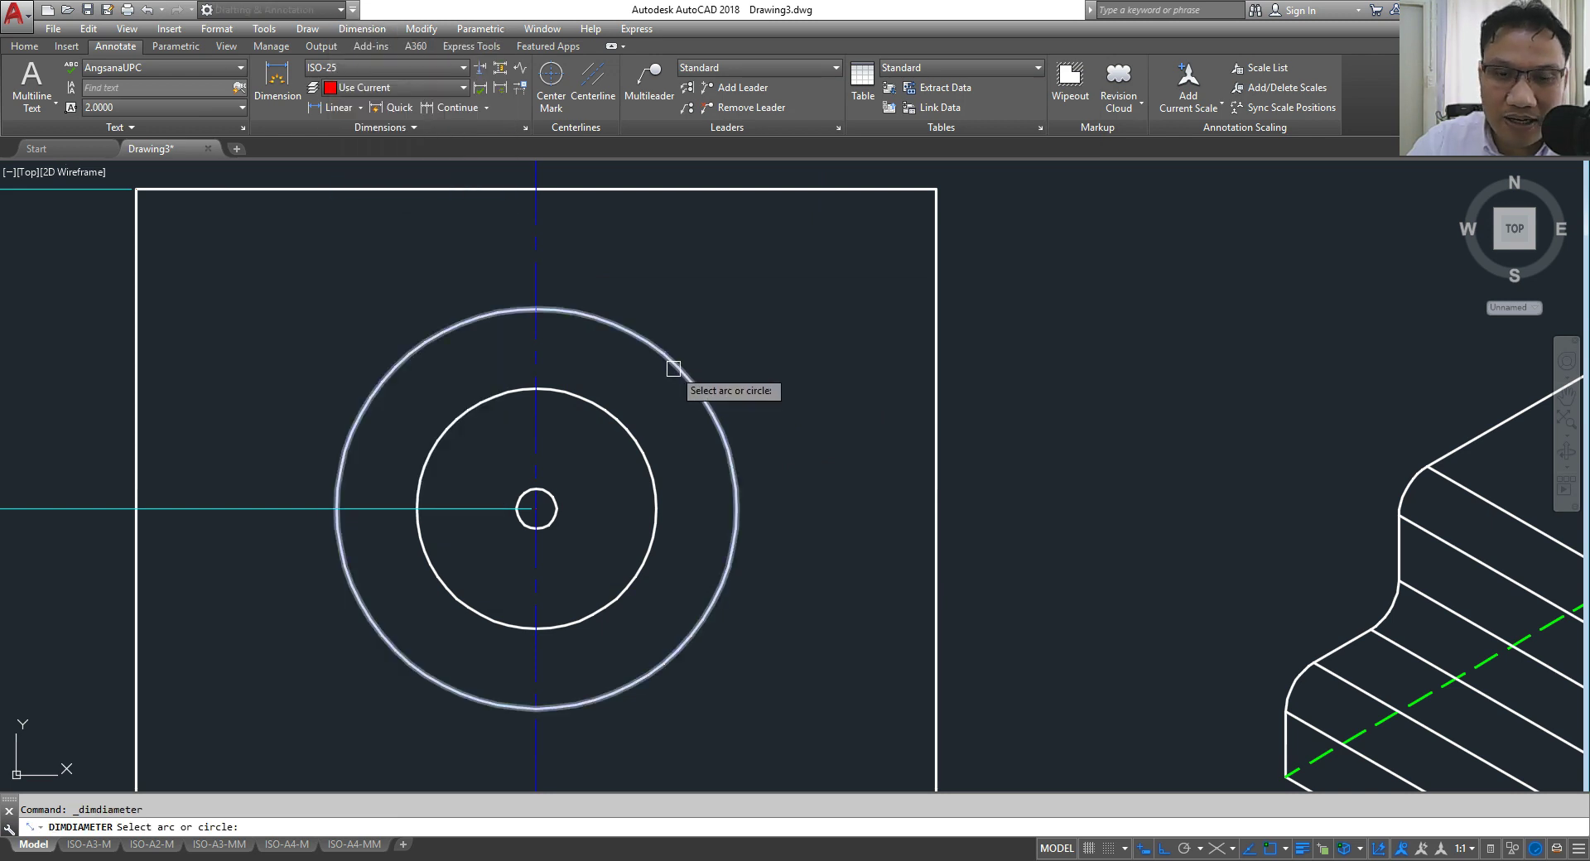
left_click(673, 369)
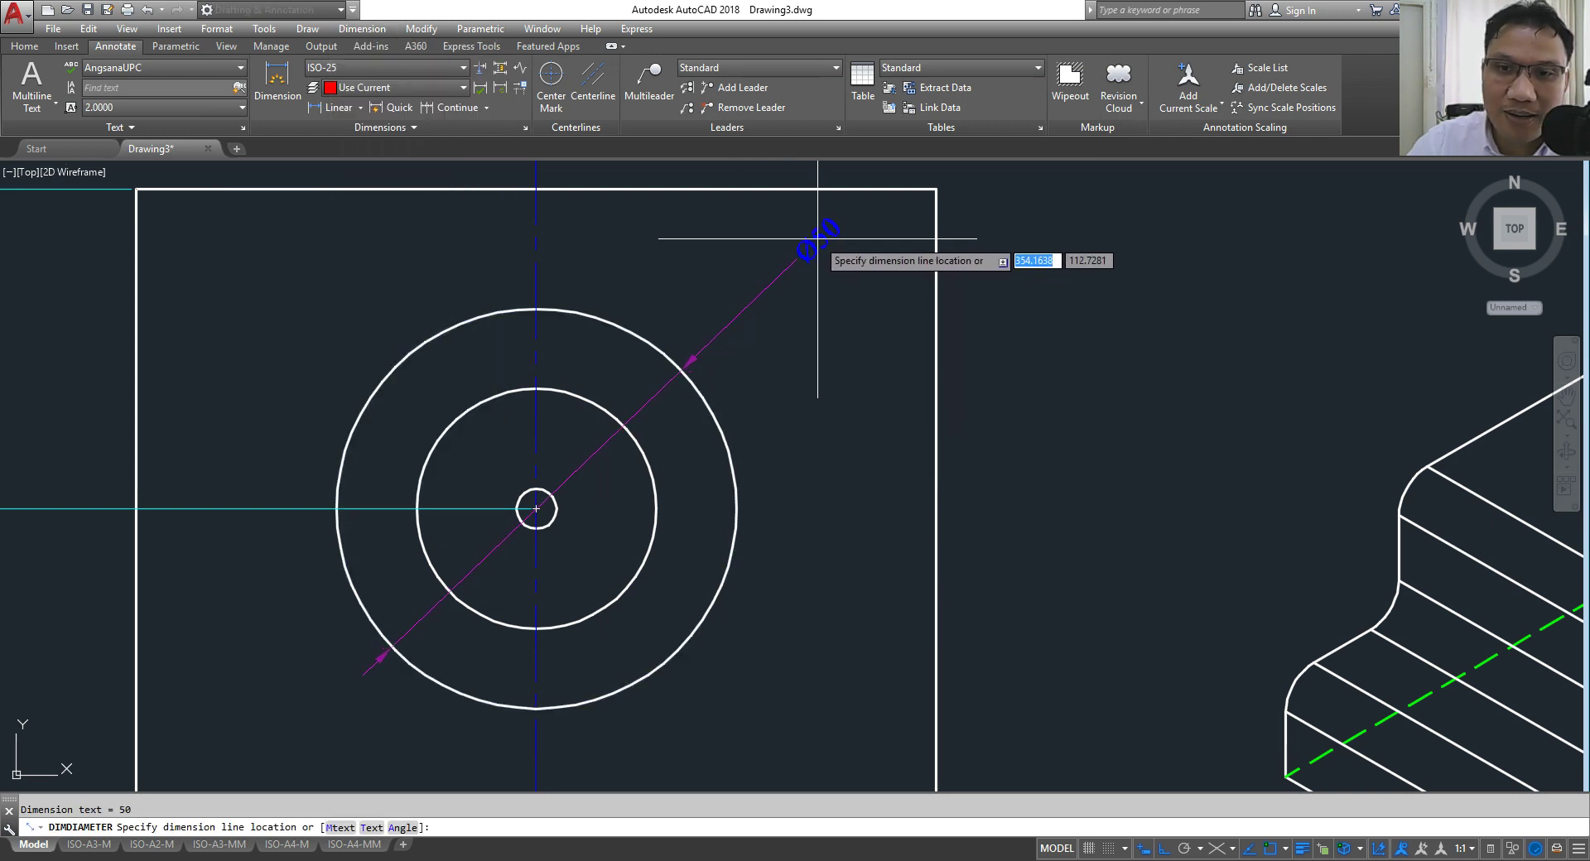
left_click(817, 239)
key("Return")
left_click(650, 476)
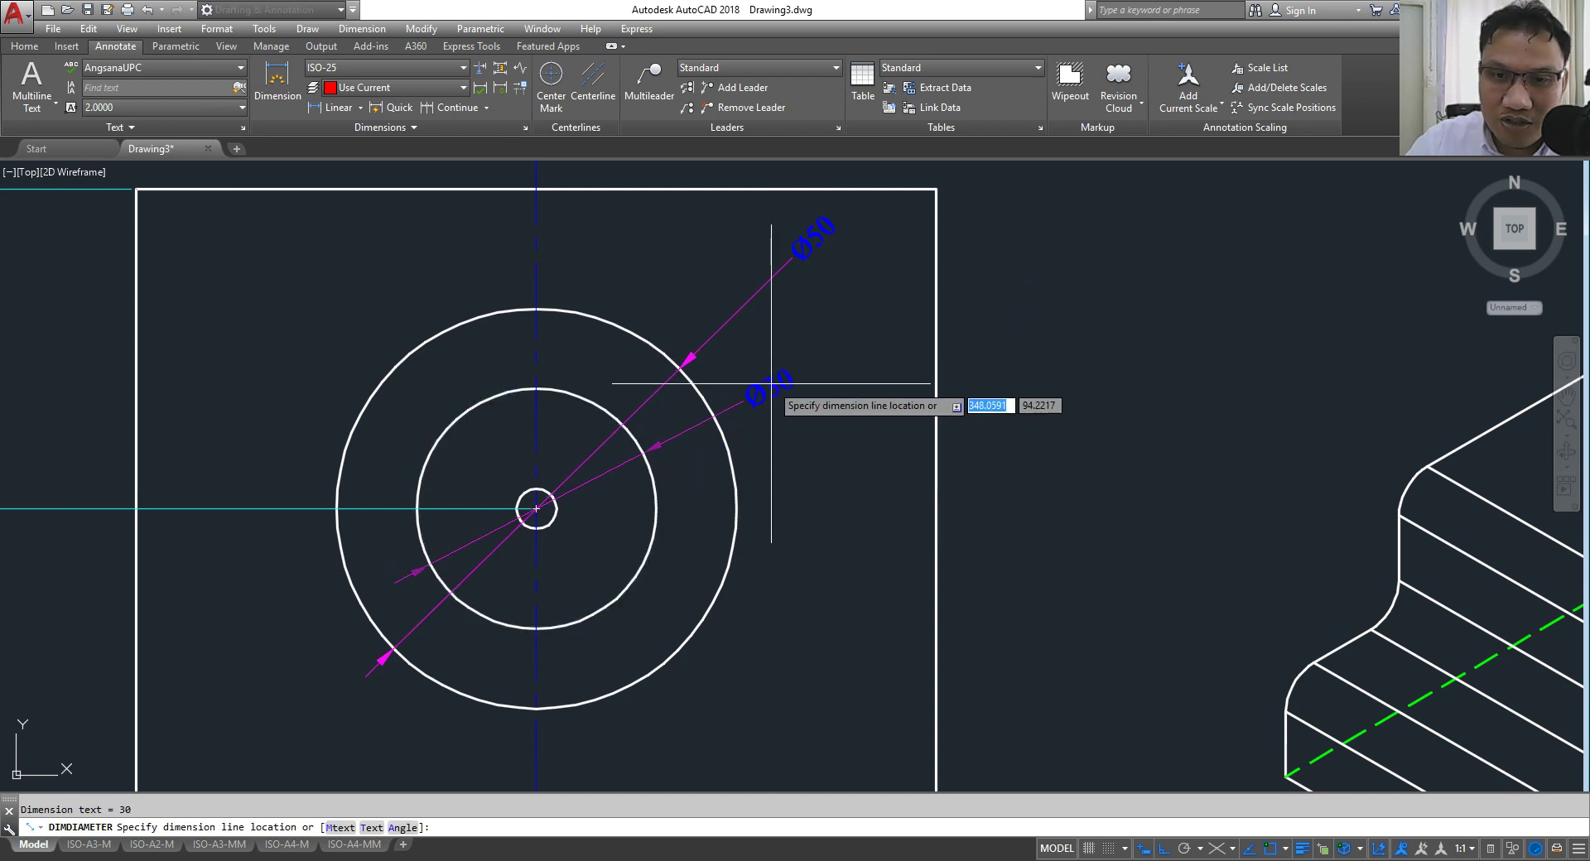
left_click(787, 332)
Step: Add the Ø5 diameter dimension to the small centre circle
key("Return")
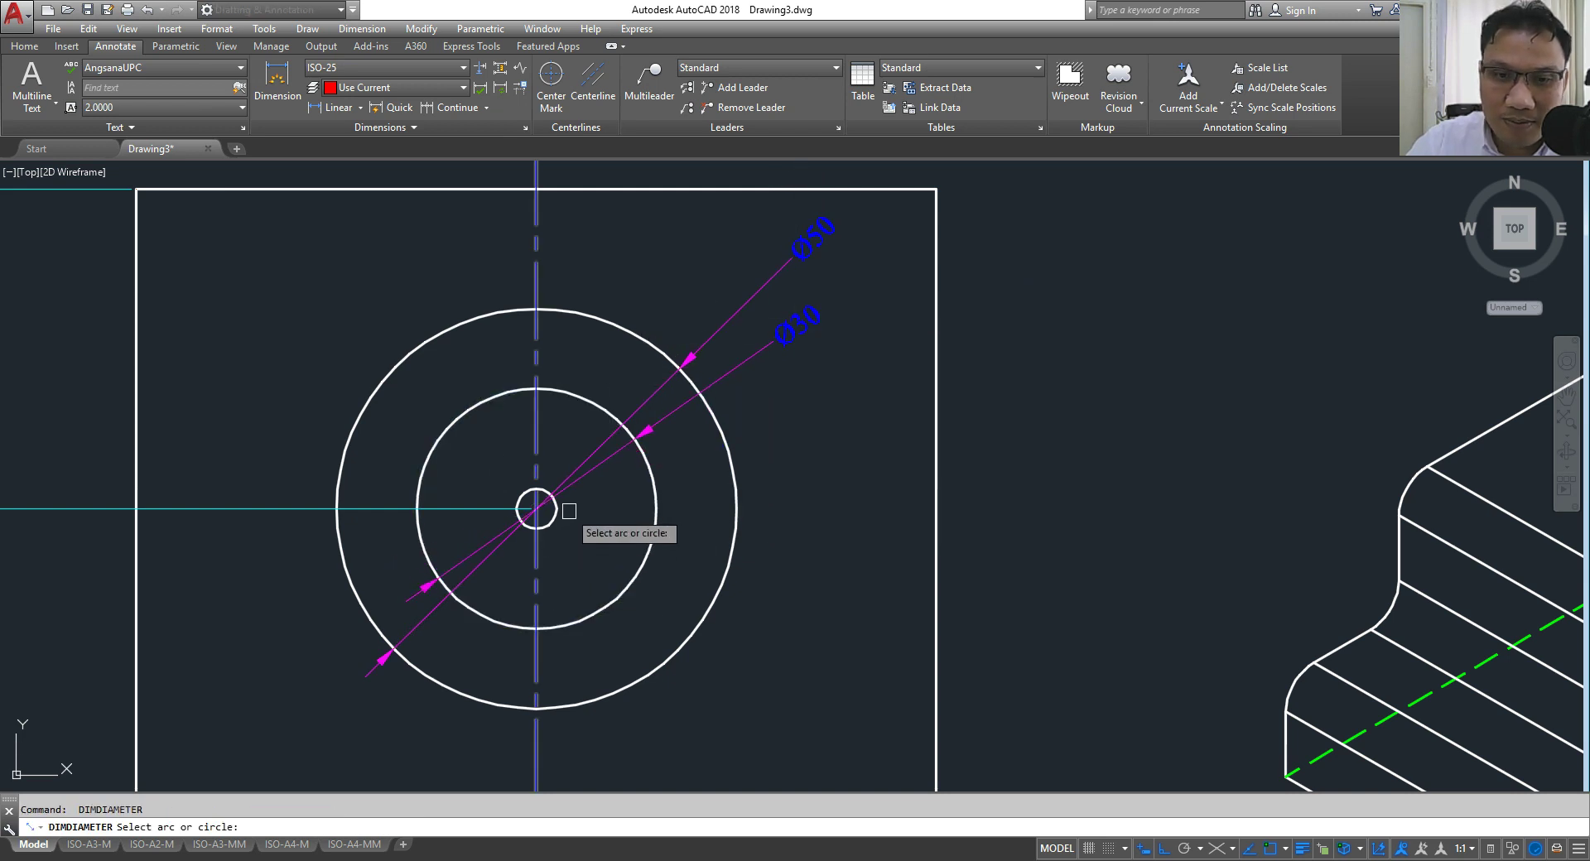
left_click(558, 506)
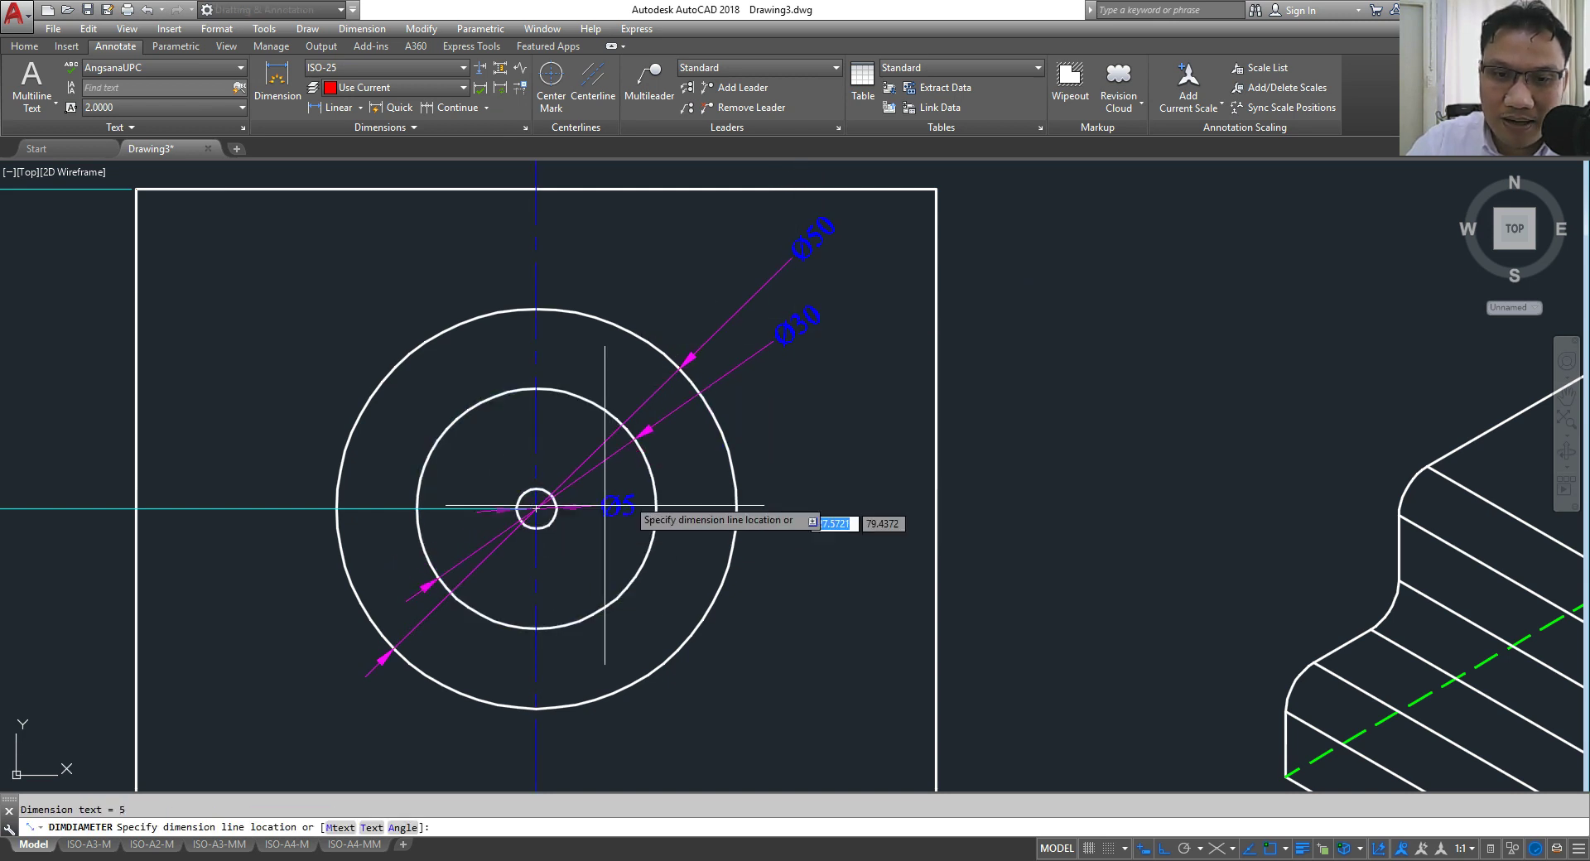
left_click(766, 406)
scroll(637, 424, "down", 4)
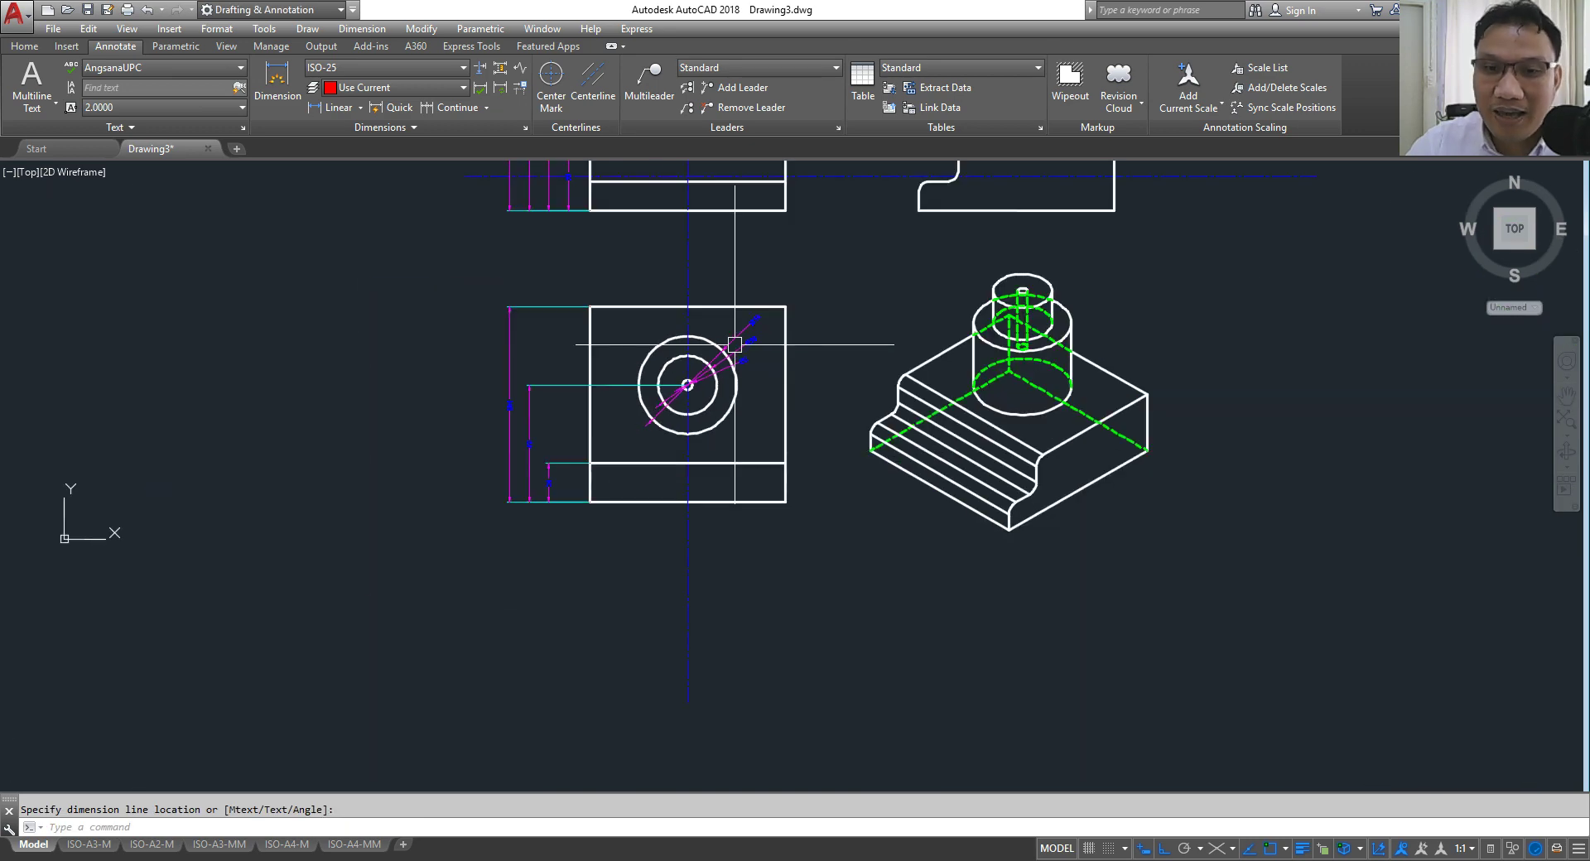
left_click(637, 423)
scroll(621, 521, "down", 4)
scroll(777, 358, "up", 5)
key("Return")
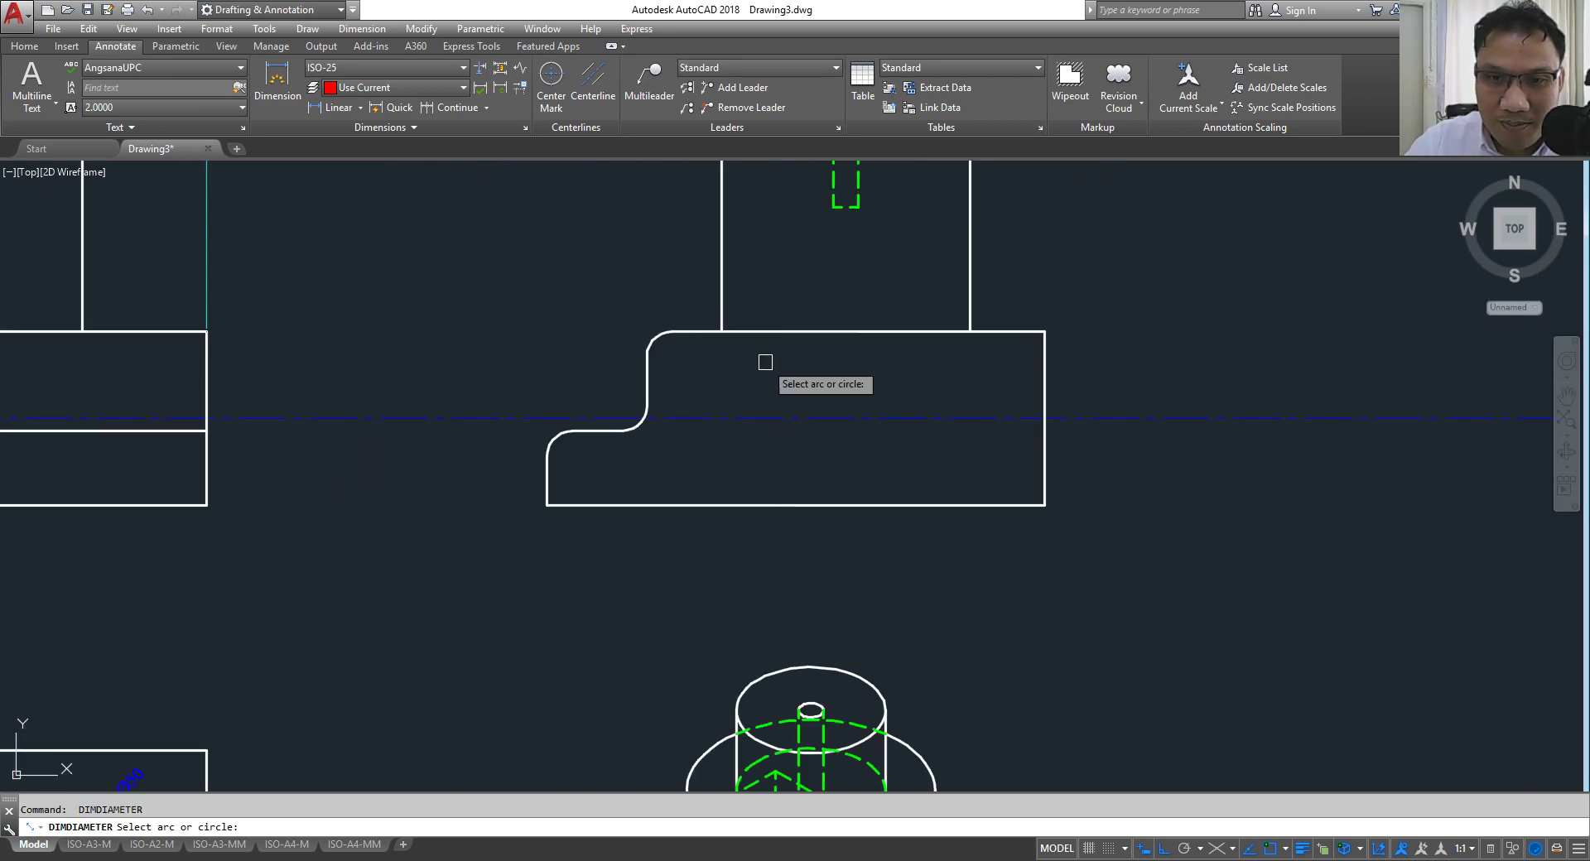
Step: Dimension the side view's upper fillet arc as R5, placed up and left
left_click(358, 30)
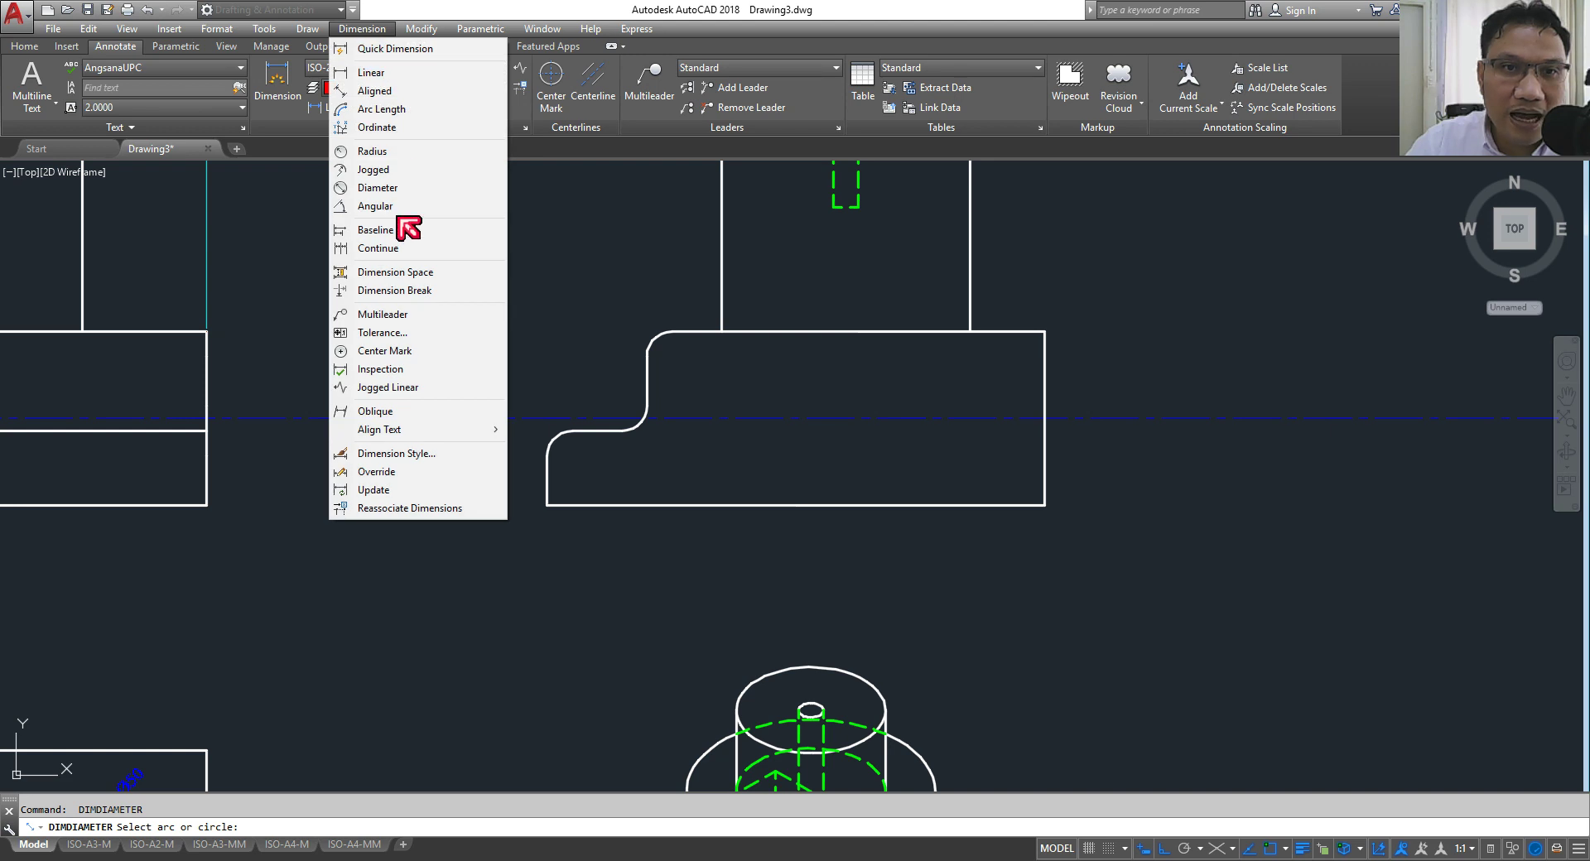
left_click(395, 157)
scroll(660, 294, "up", 2)
scroll(650, 332, "up", 2)
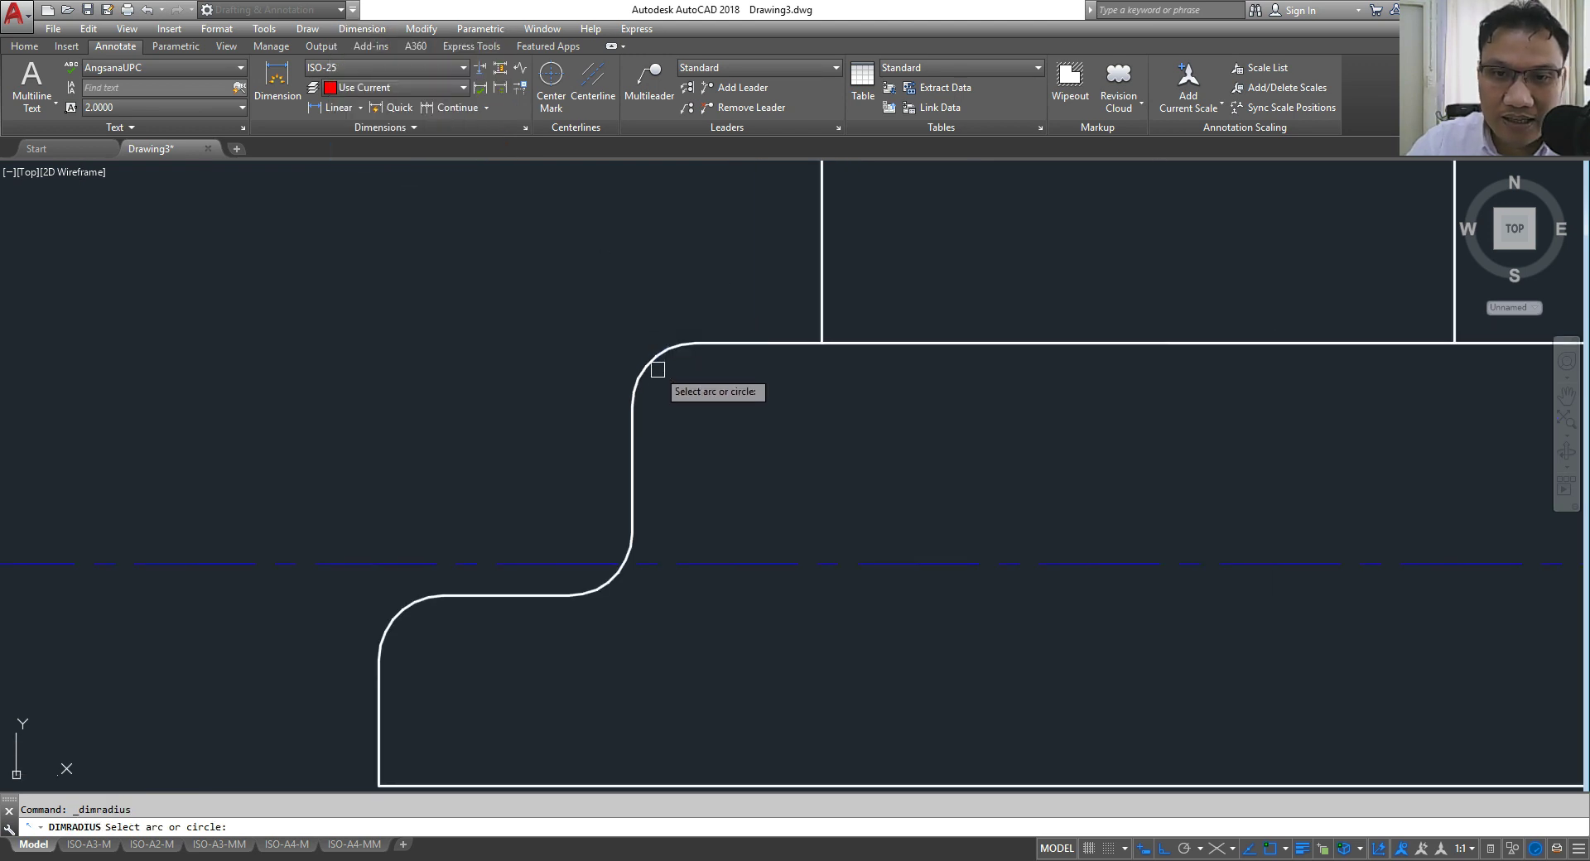
left_click(658, 356)
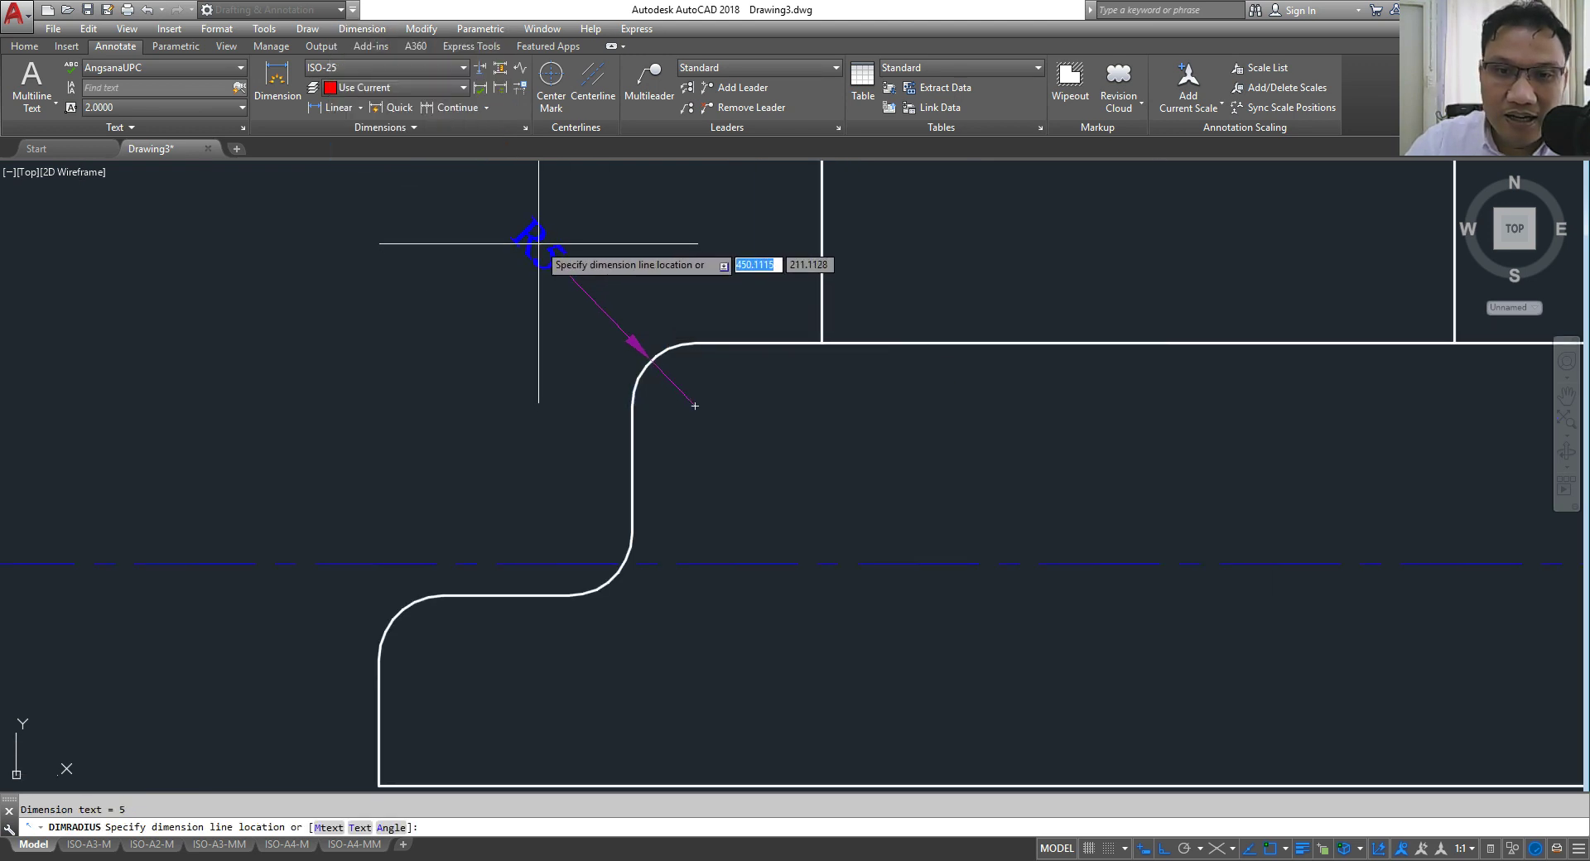
left_click(497, 184)
Step: Add R5 radius dimensions to the lower-left and middle fillet arcs
key("Return")
left_click(397, 616)
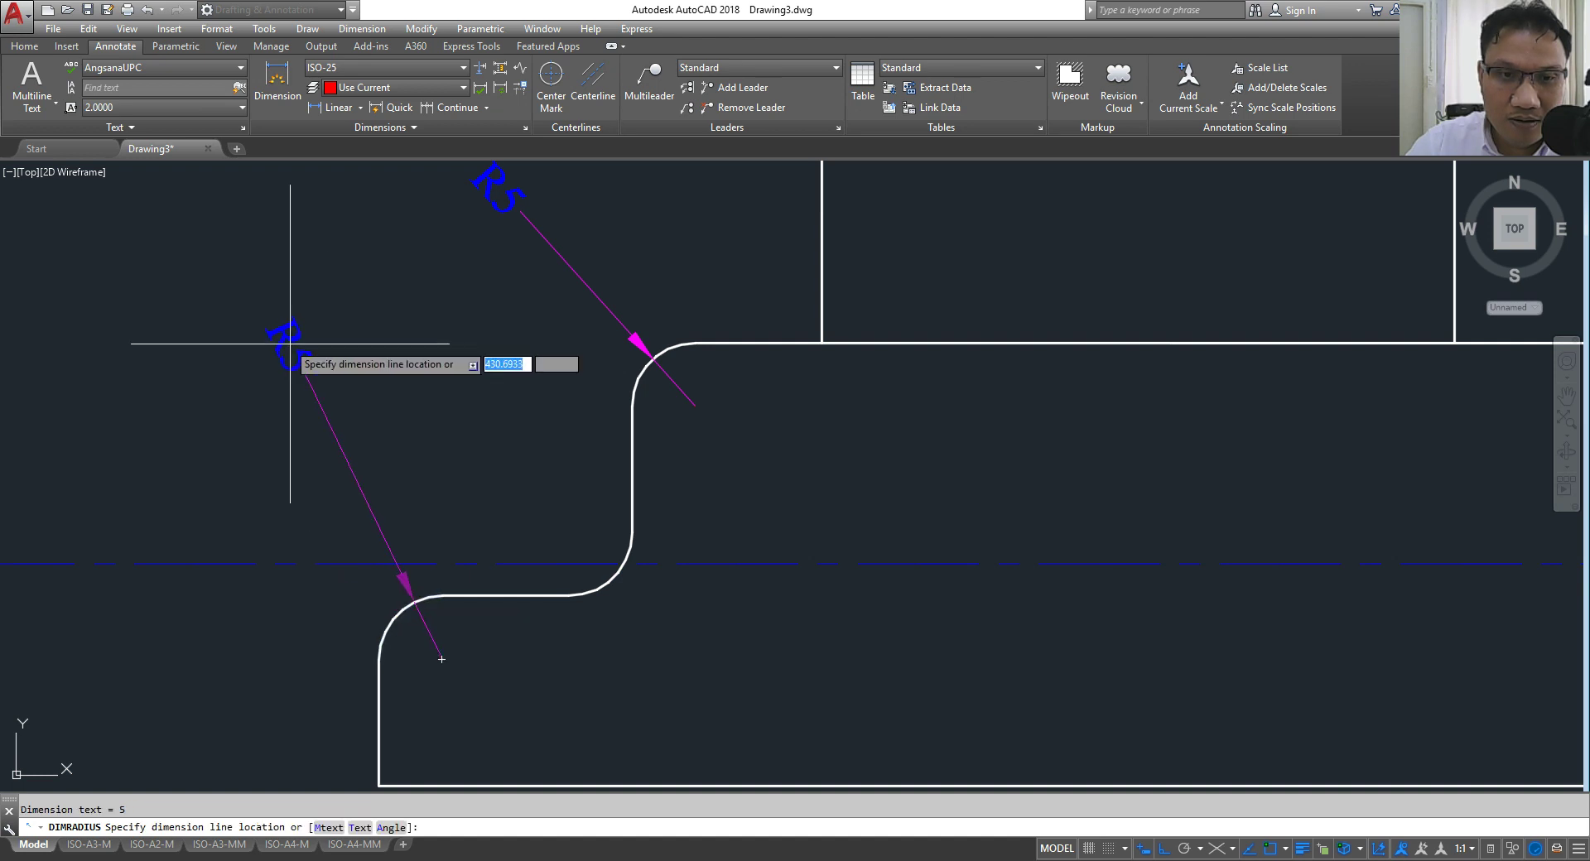
left_click(227, 371)
key("Return")
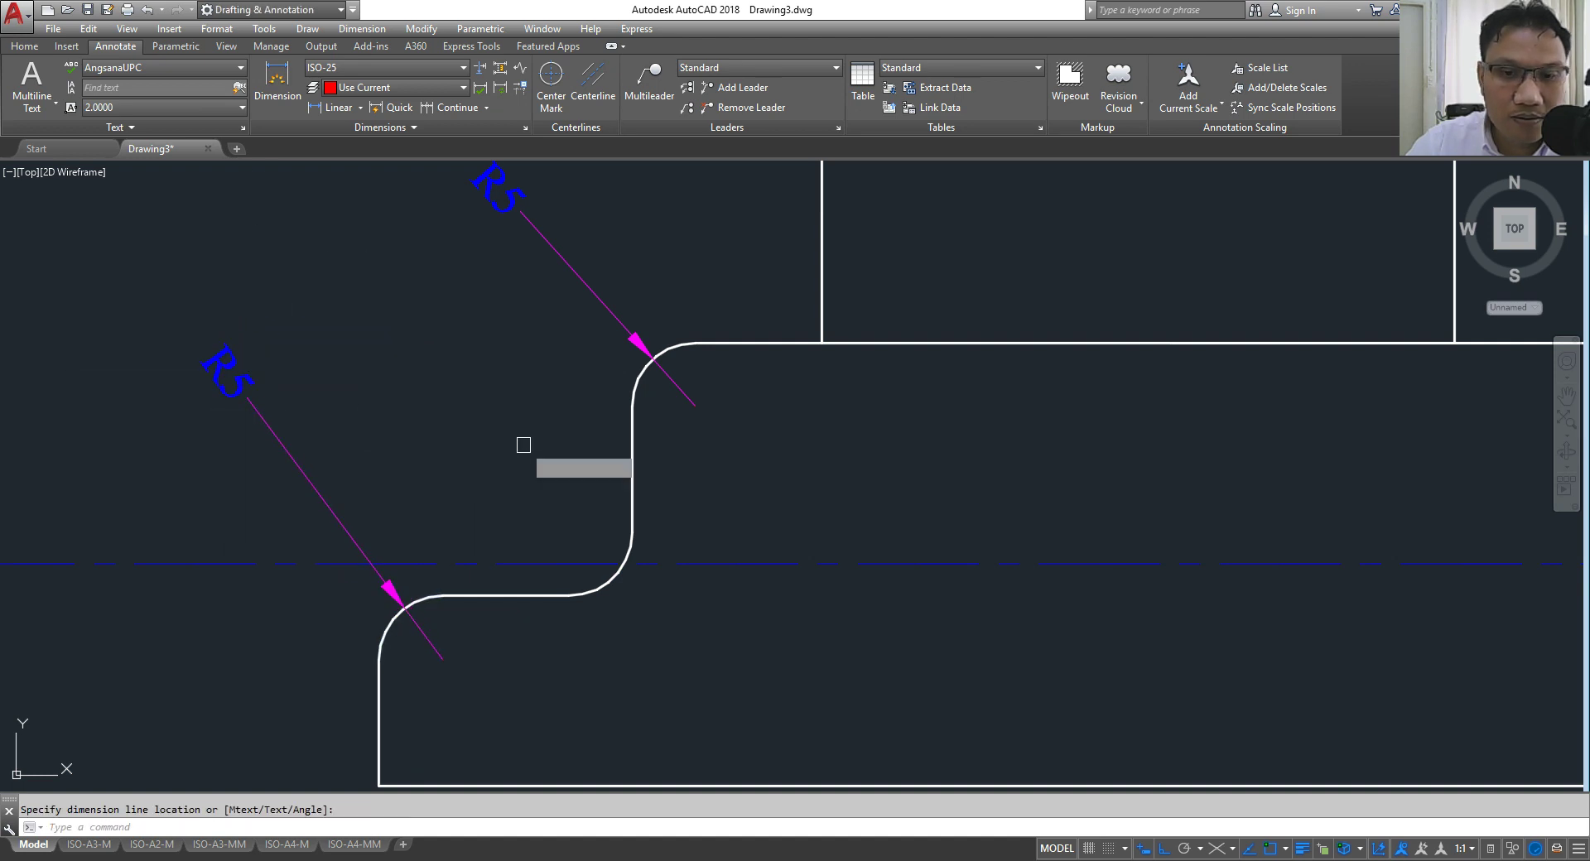
left_click(613, 577)
scroll(568, 533, "down", 5)
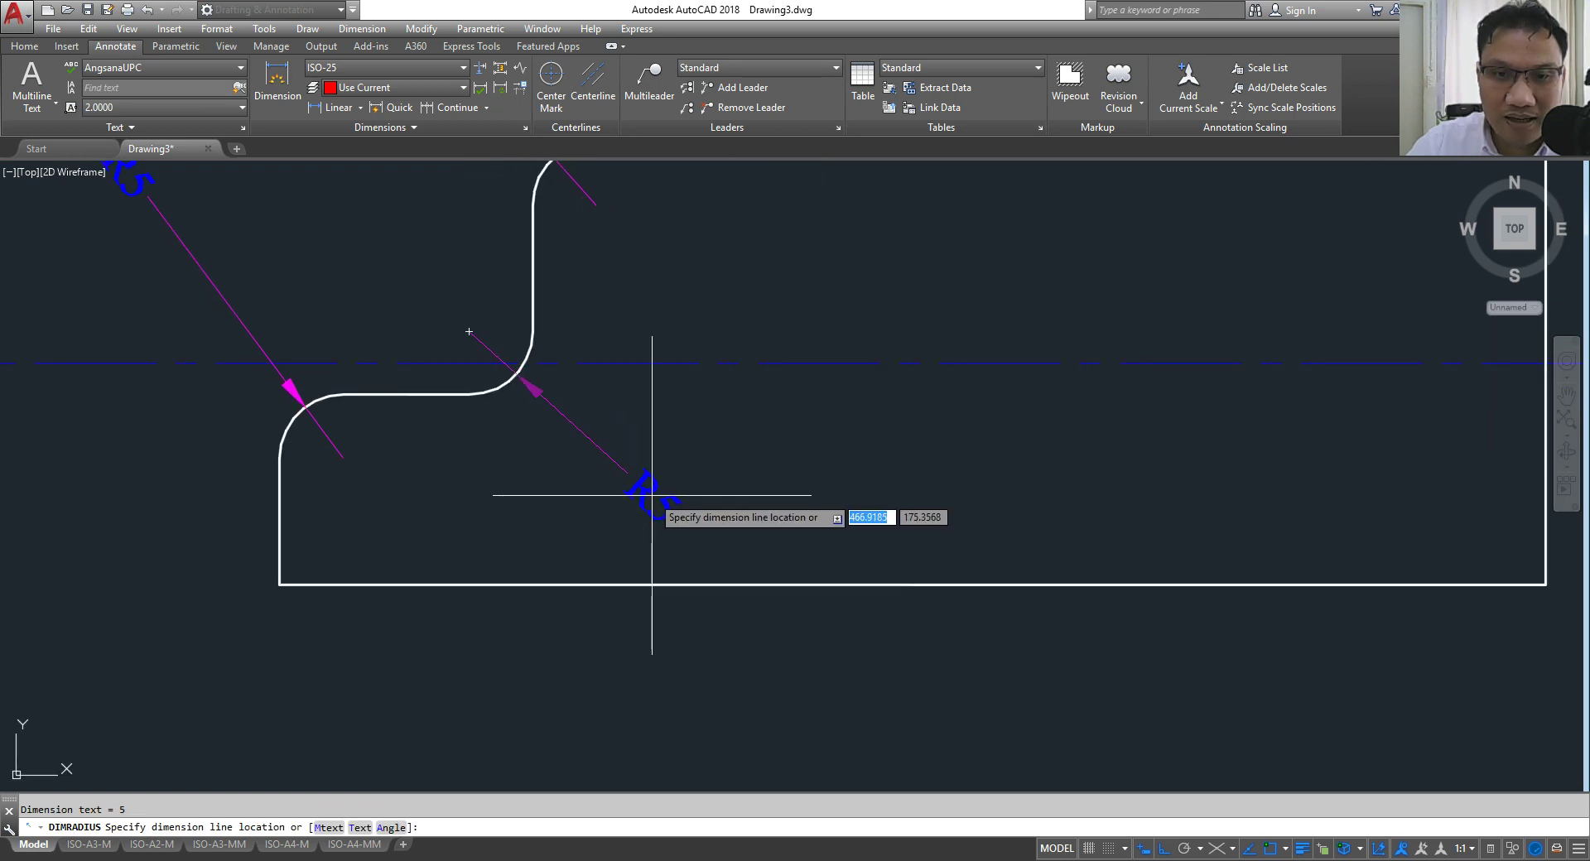
left_click(654, 487)
Step: Pan and zoom out until the front, side, top and isometric views all fit on screen
middle_click_drag(666, 482, 710, 425)
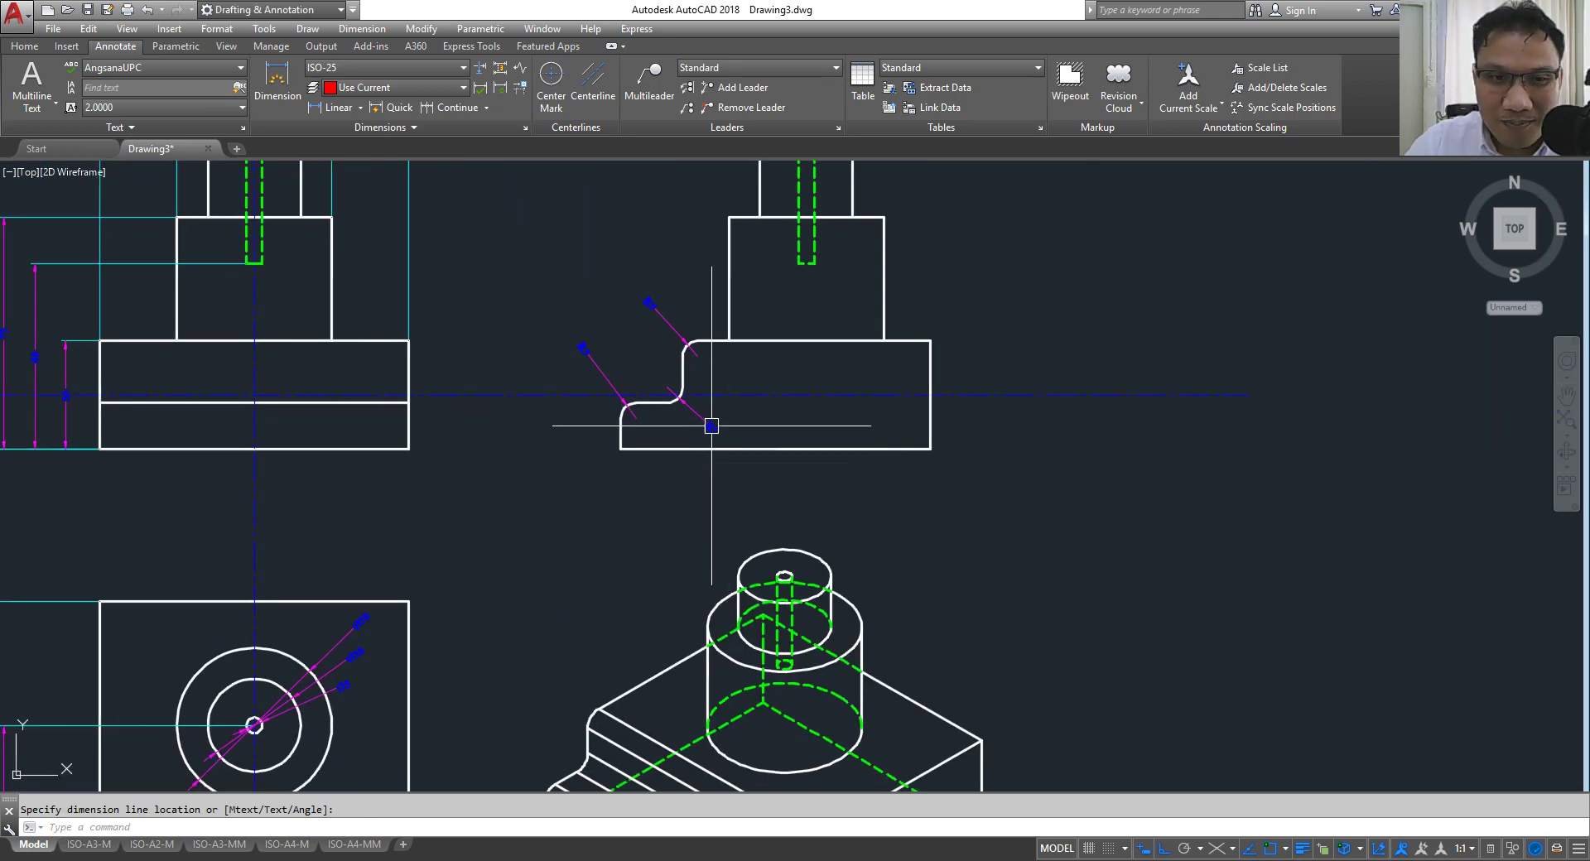
scroll(721, 422, "down", 3)
scroll(735, 418, "up", 3)
scroll(736, 418, "down", 3)
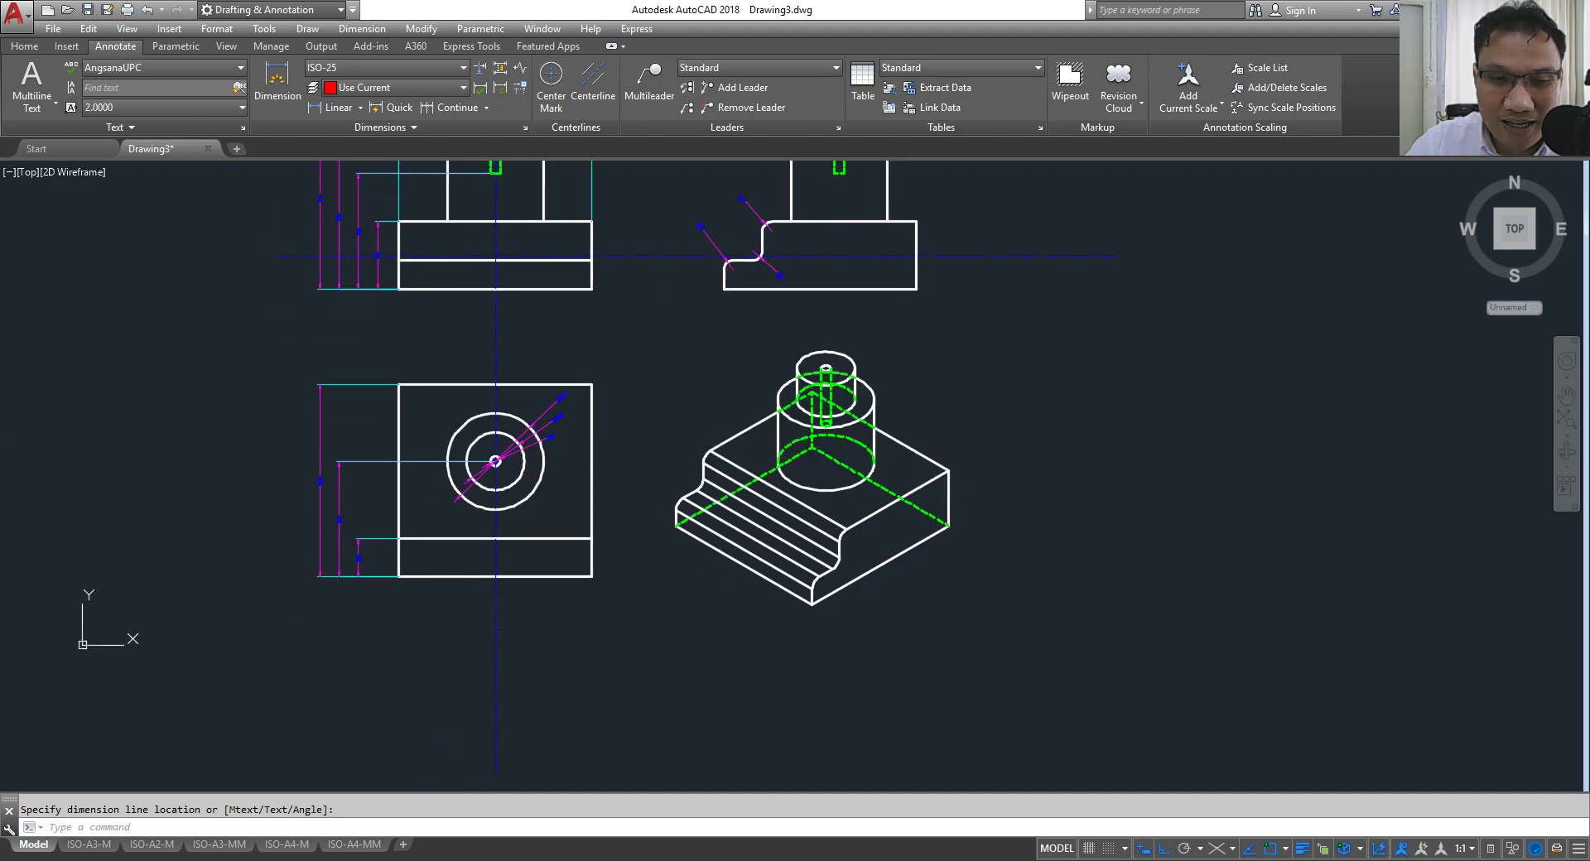
mouse_move(657, 468)
middle_mouse_down()
mouse_move(675, 468)
mouse_move(667, 593)
middle_mouse_up()
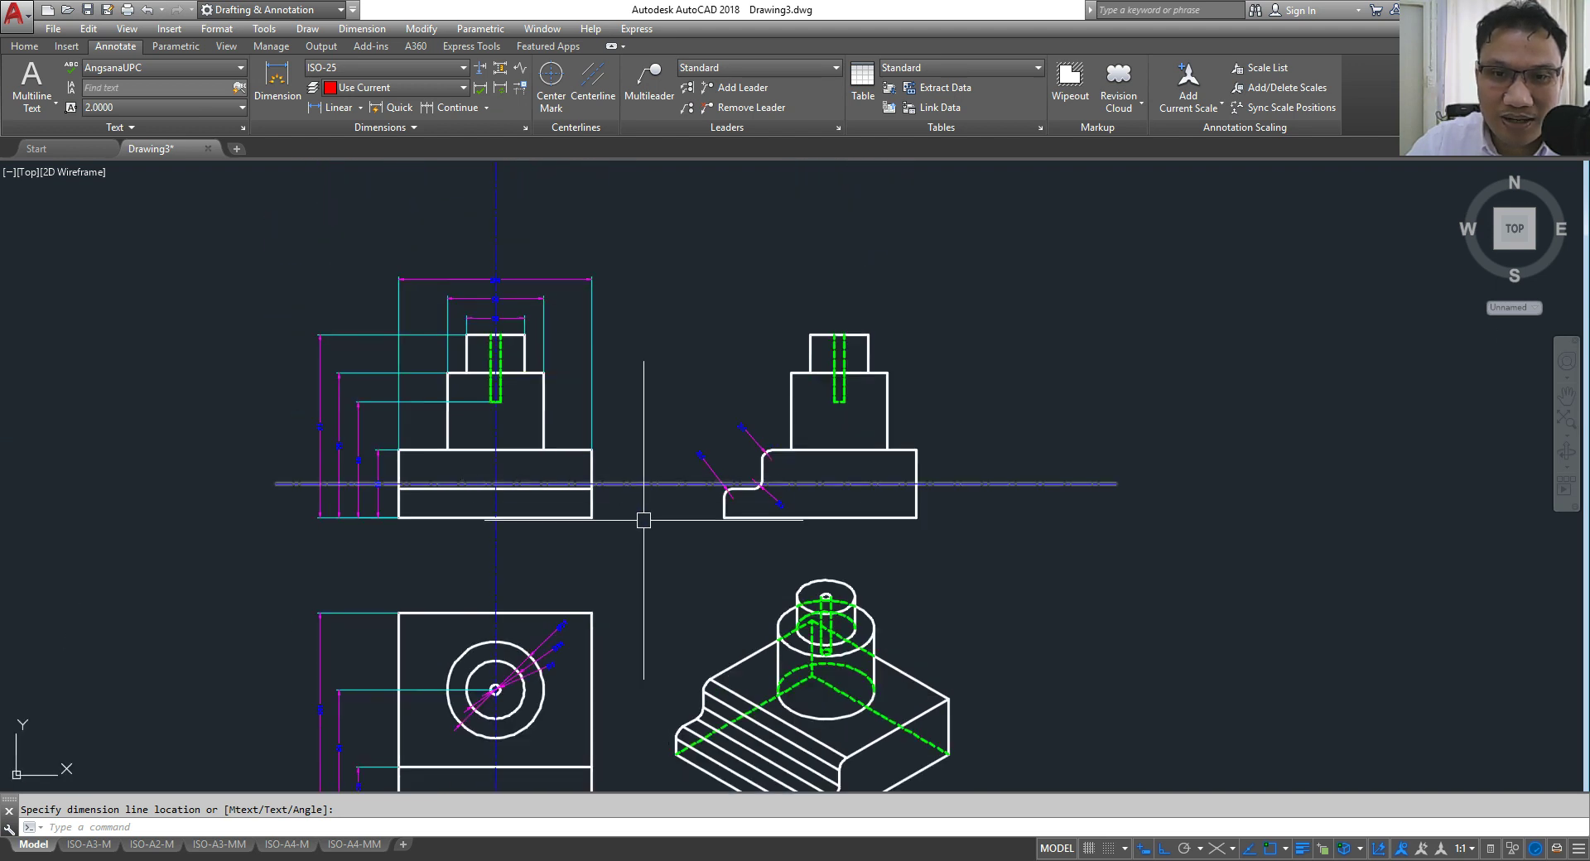
middle_click_drag(643, 518, 842, 408)
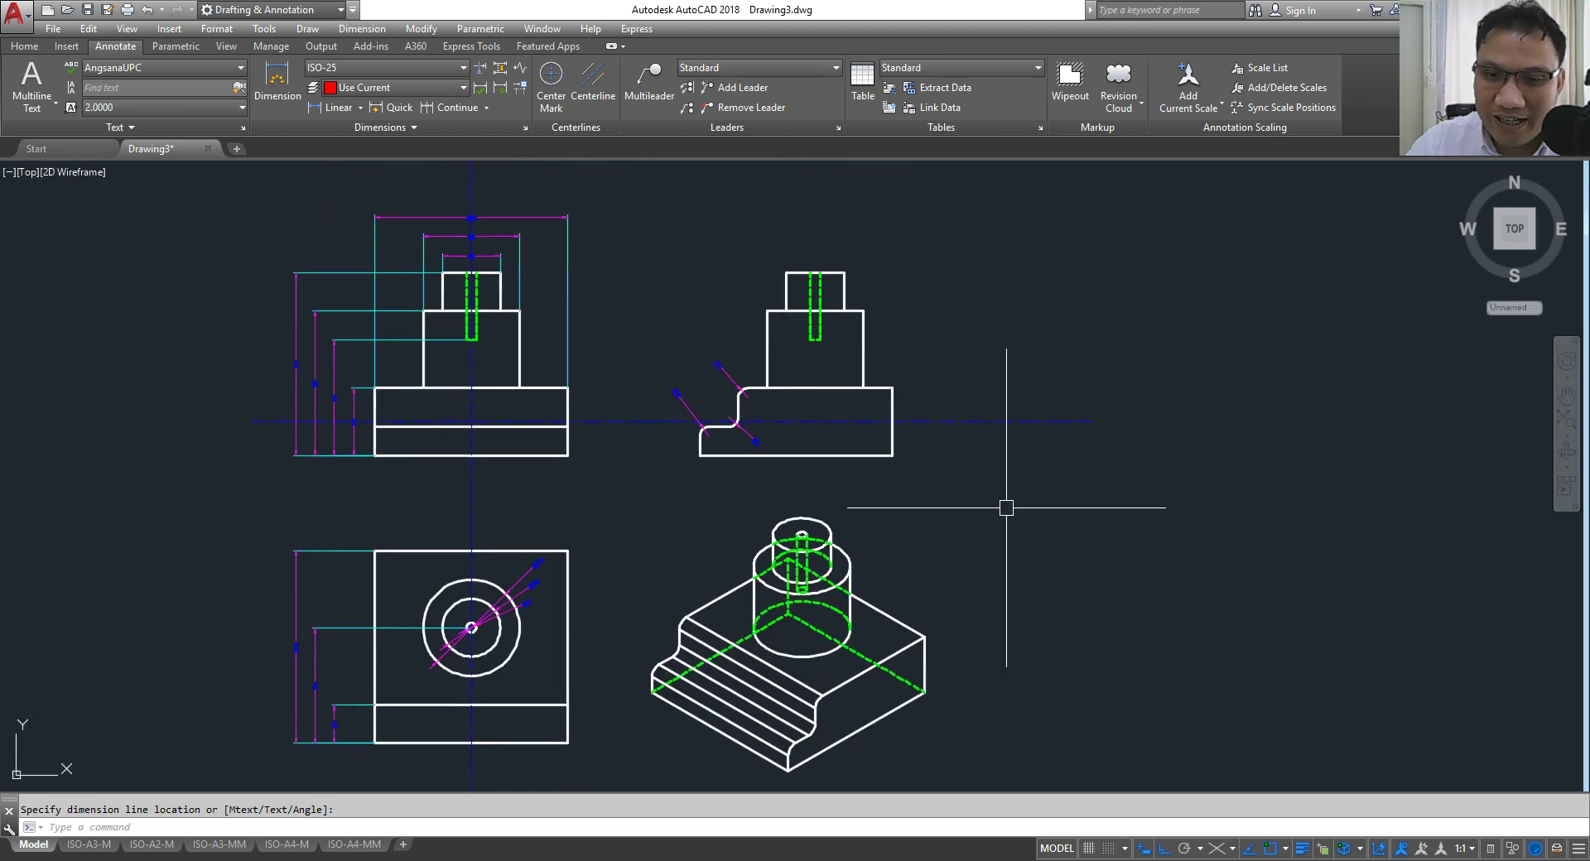
middle_click_drag(1006, 508, 720, 312)
scroll(828, 356, "down", 1)
scroll(891, 384, "down", 1)
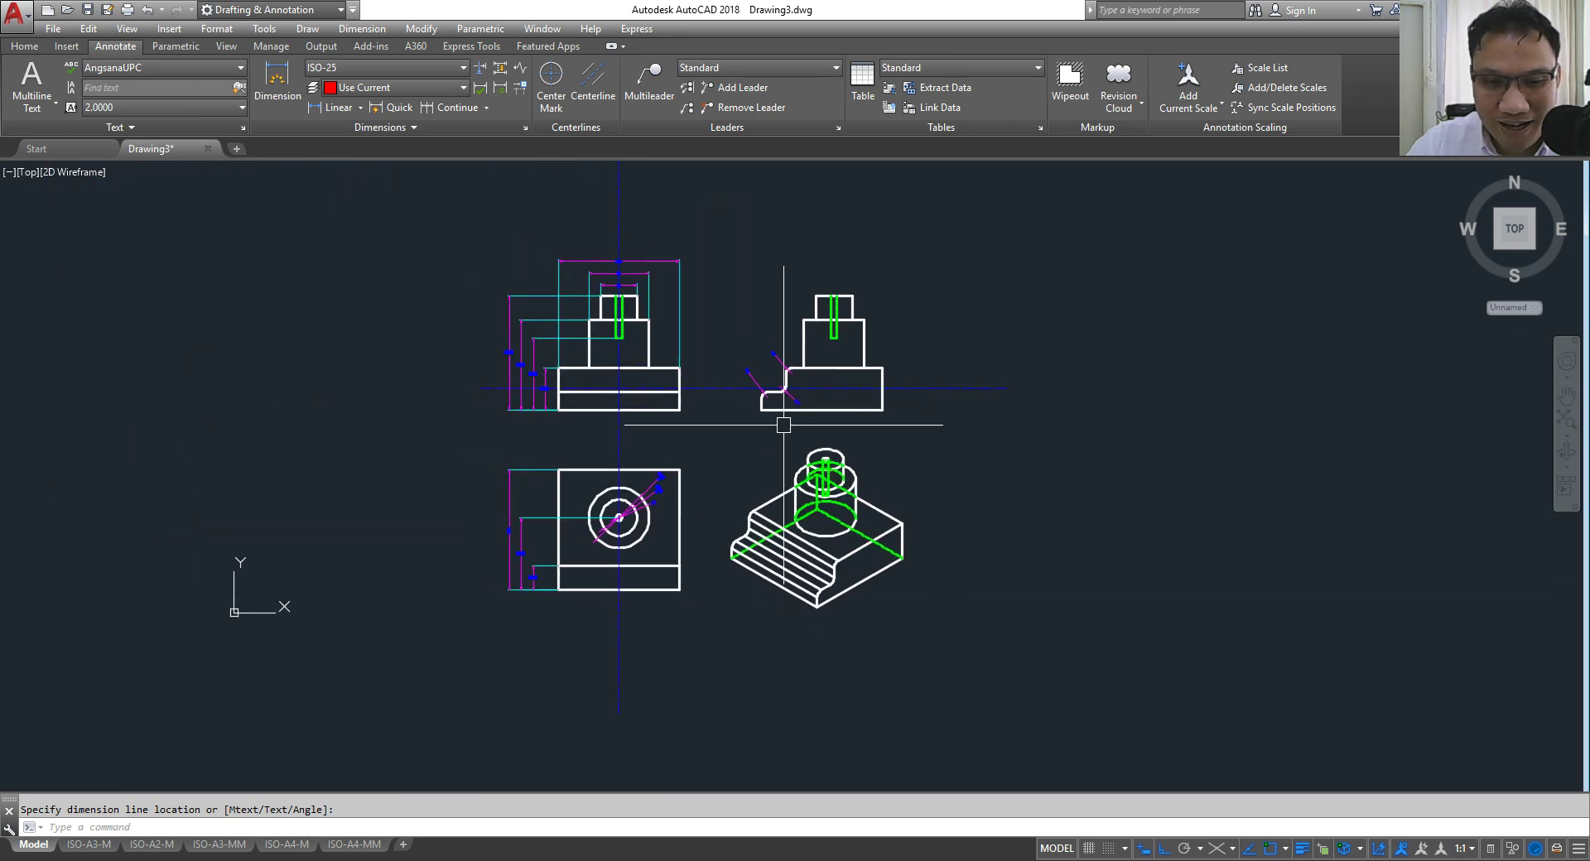
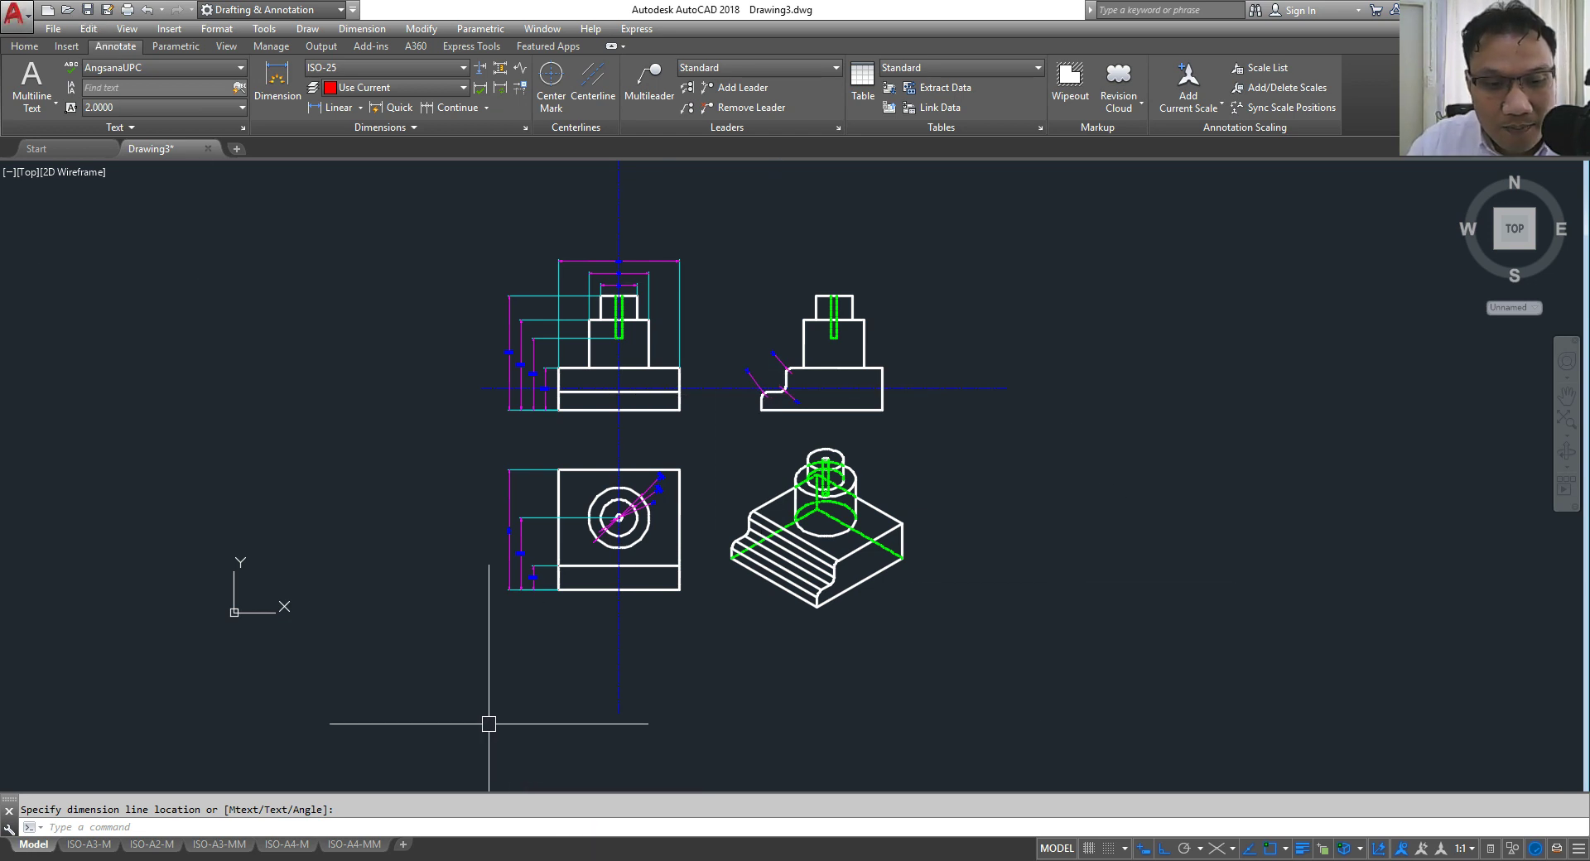
Step: Delete the ISO-A3-M and ISO-A2-M layouts, confirming each deletion
left_click(358, 846)
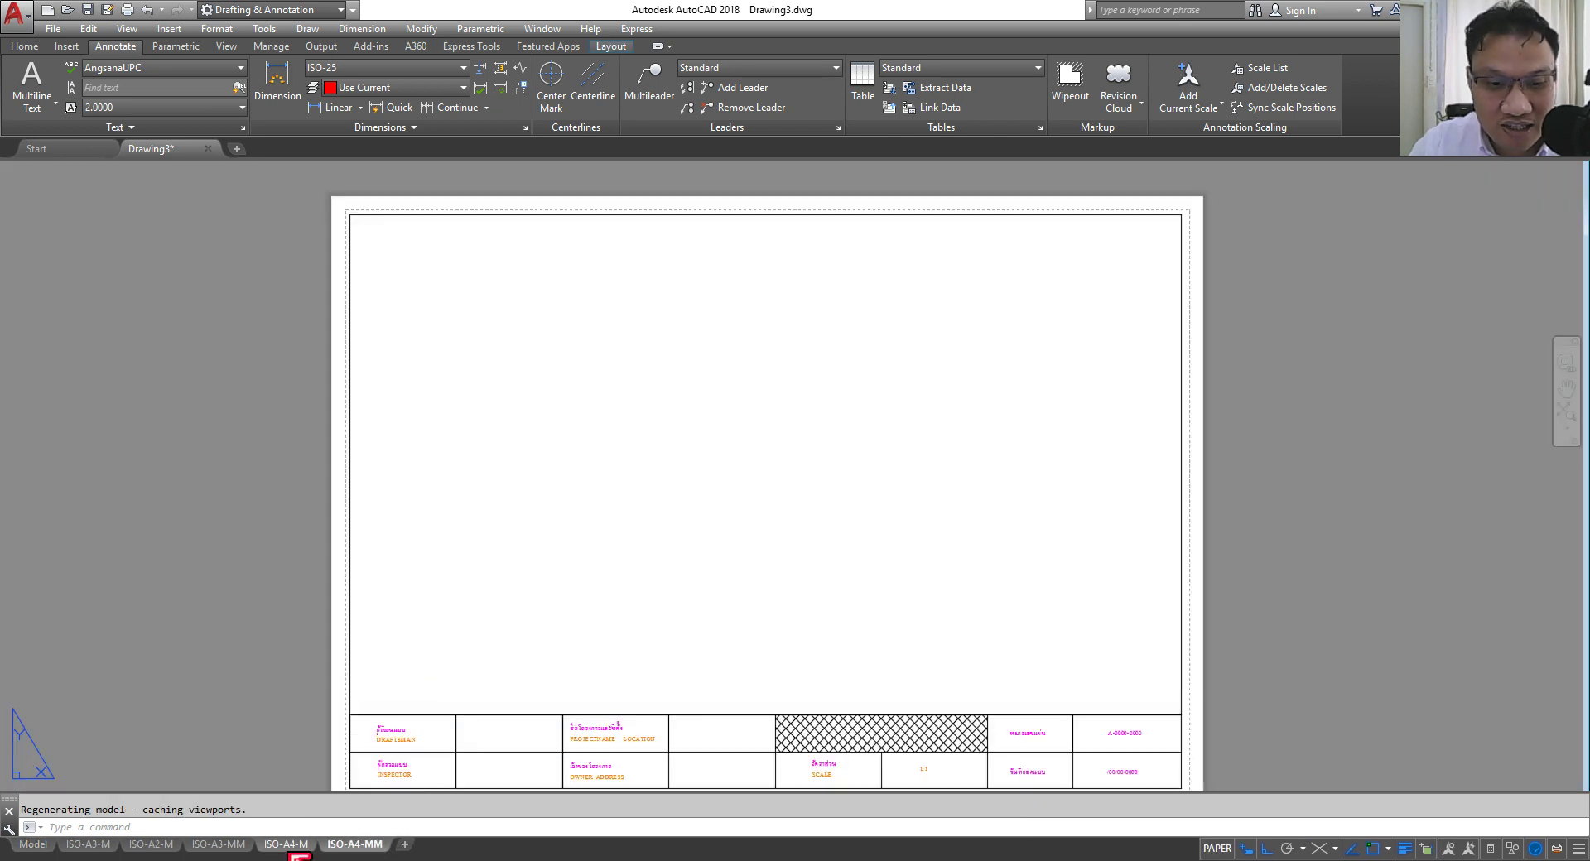
left_click(93, 845)
right_click(93, 849)
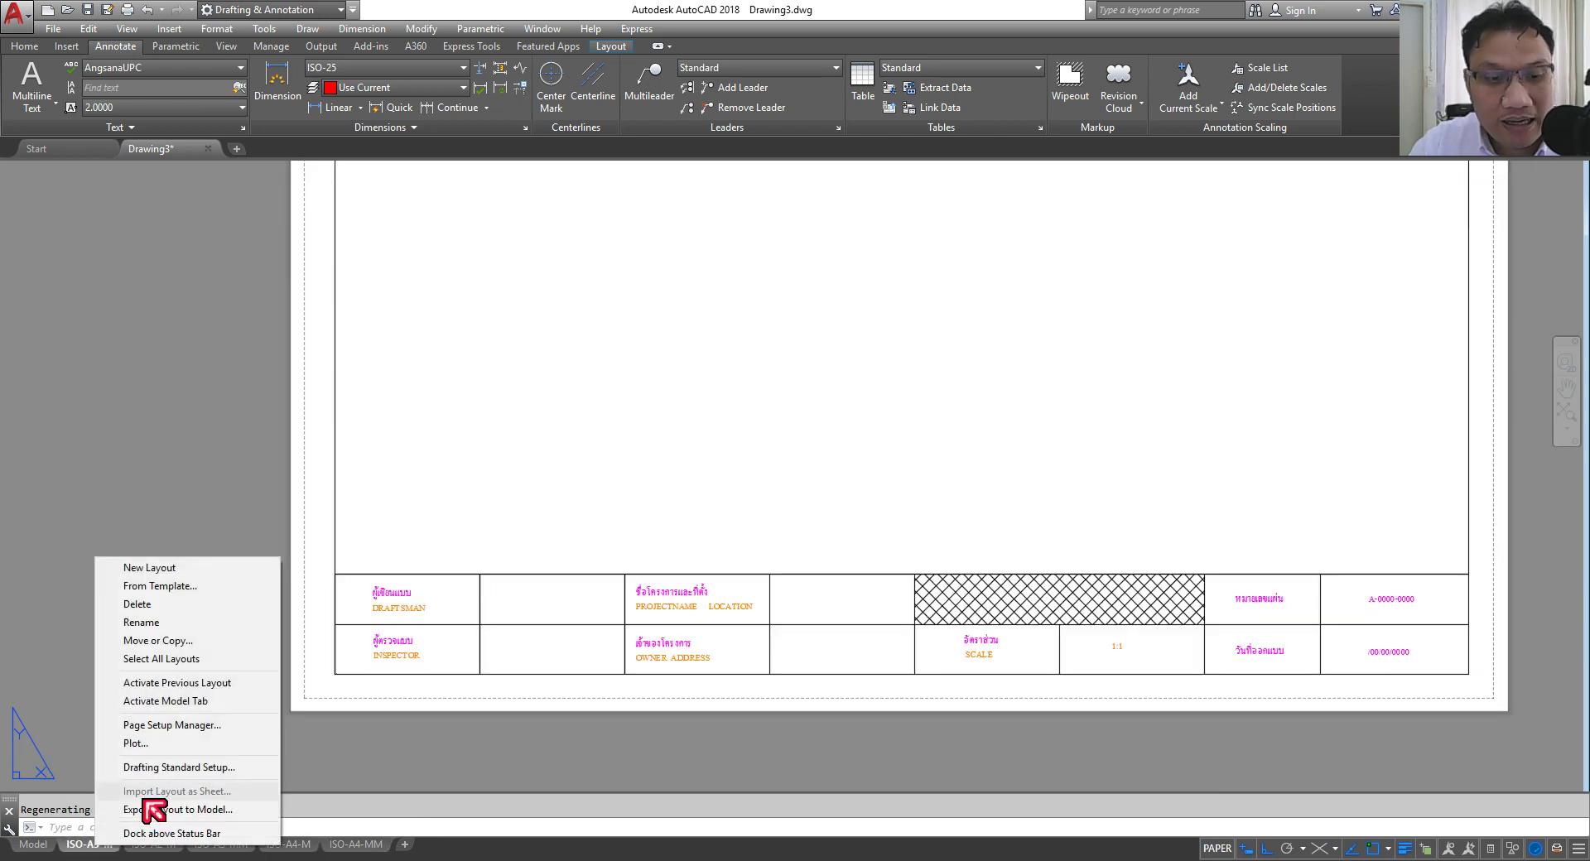
left_click(214, 604)
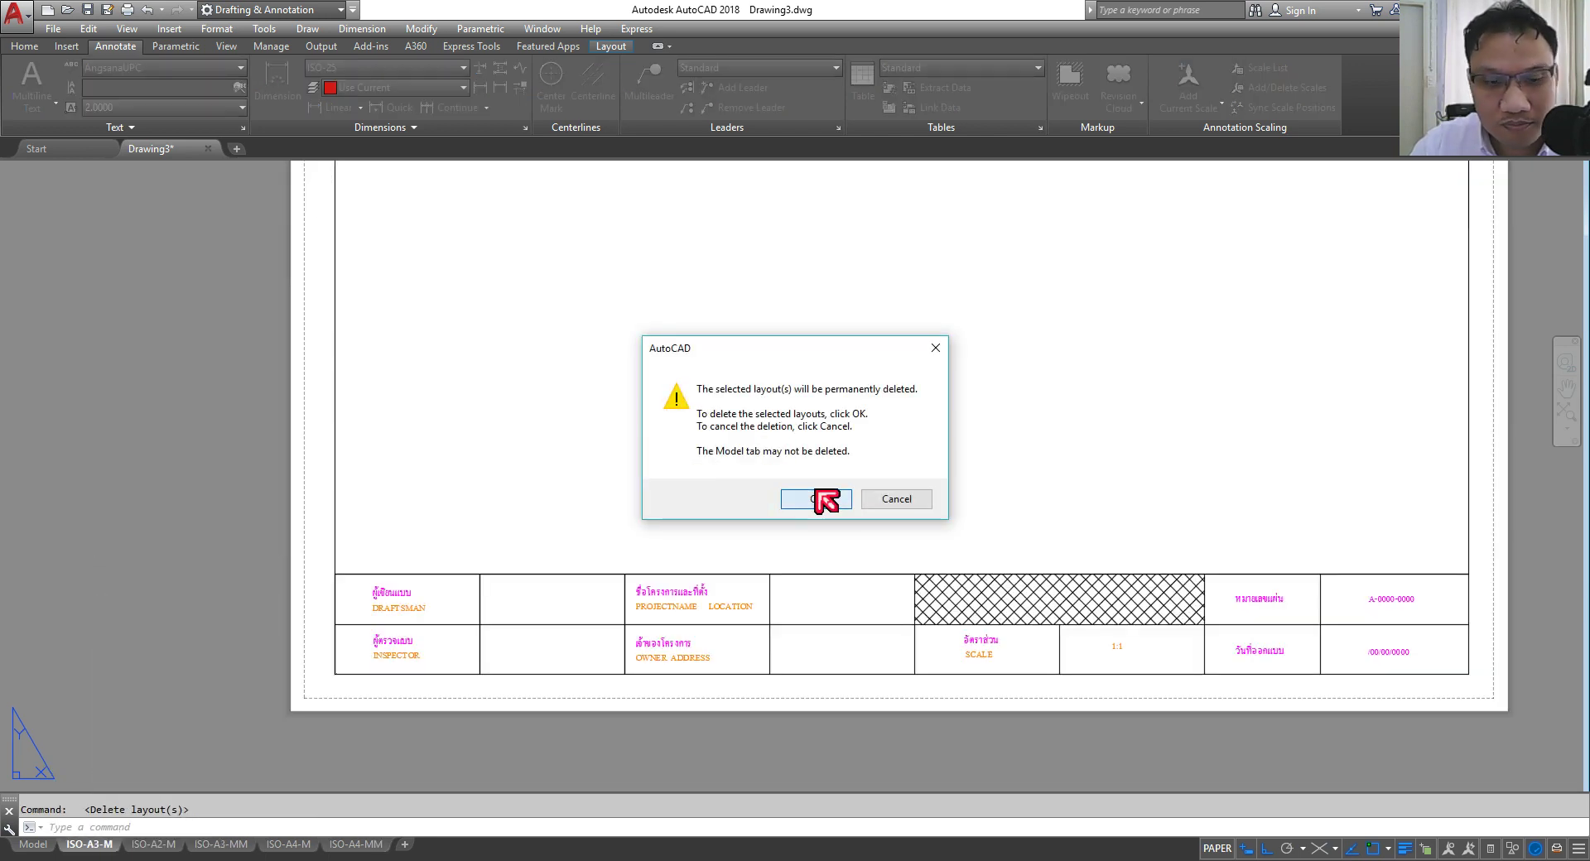
left_click(816, 497)
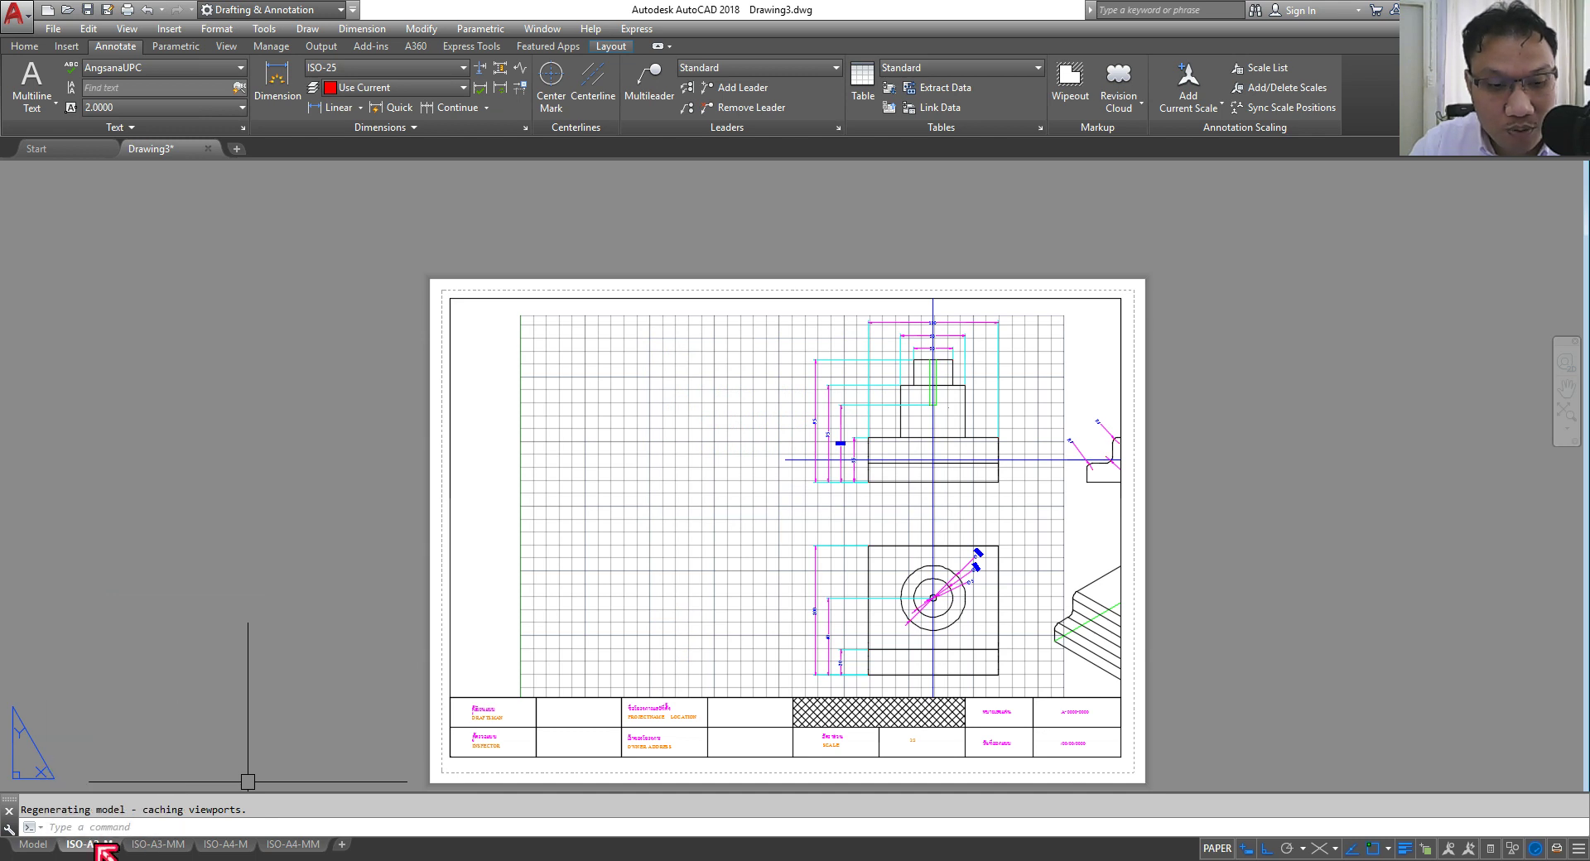
right_click(93, 849)
left_click(178, 605)
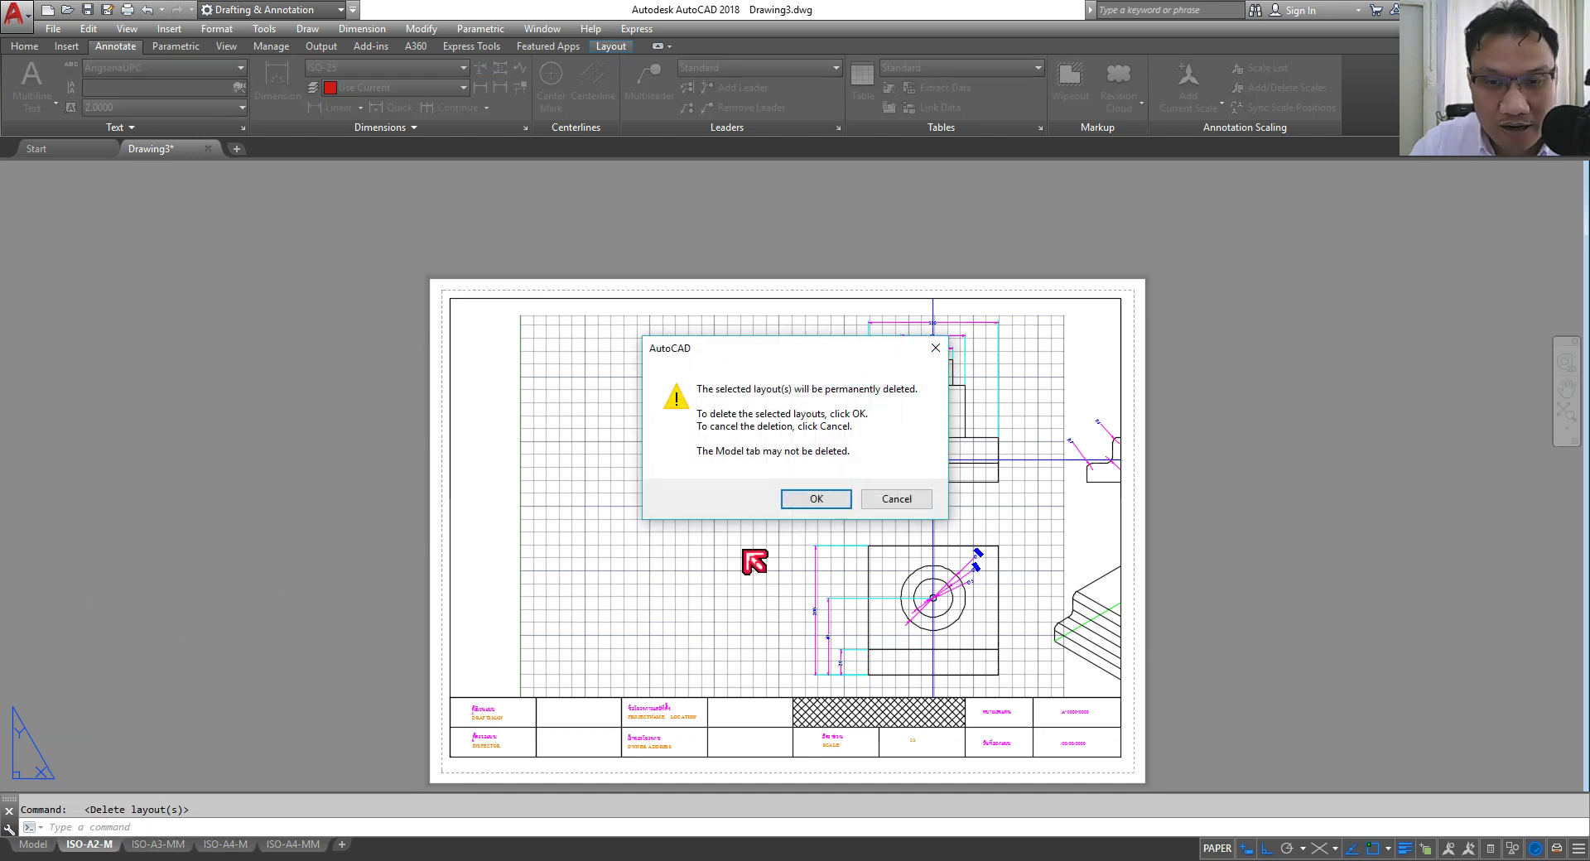
left_click(831, 501)
Step: Delete the ISO-A4-M layout, leaving ISO-A3-MM and ISO-A4-MM
left_click(170, 846)
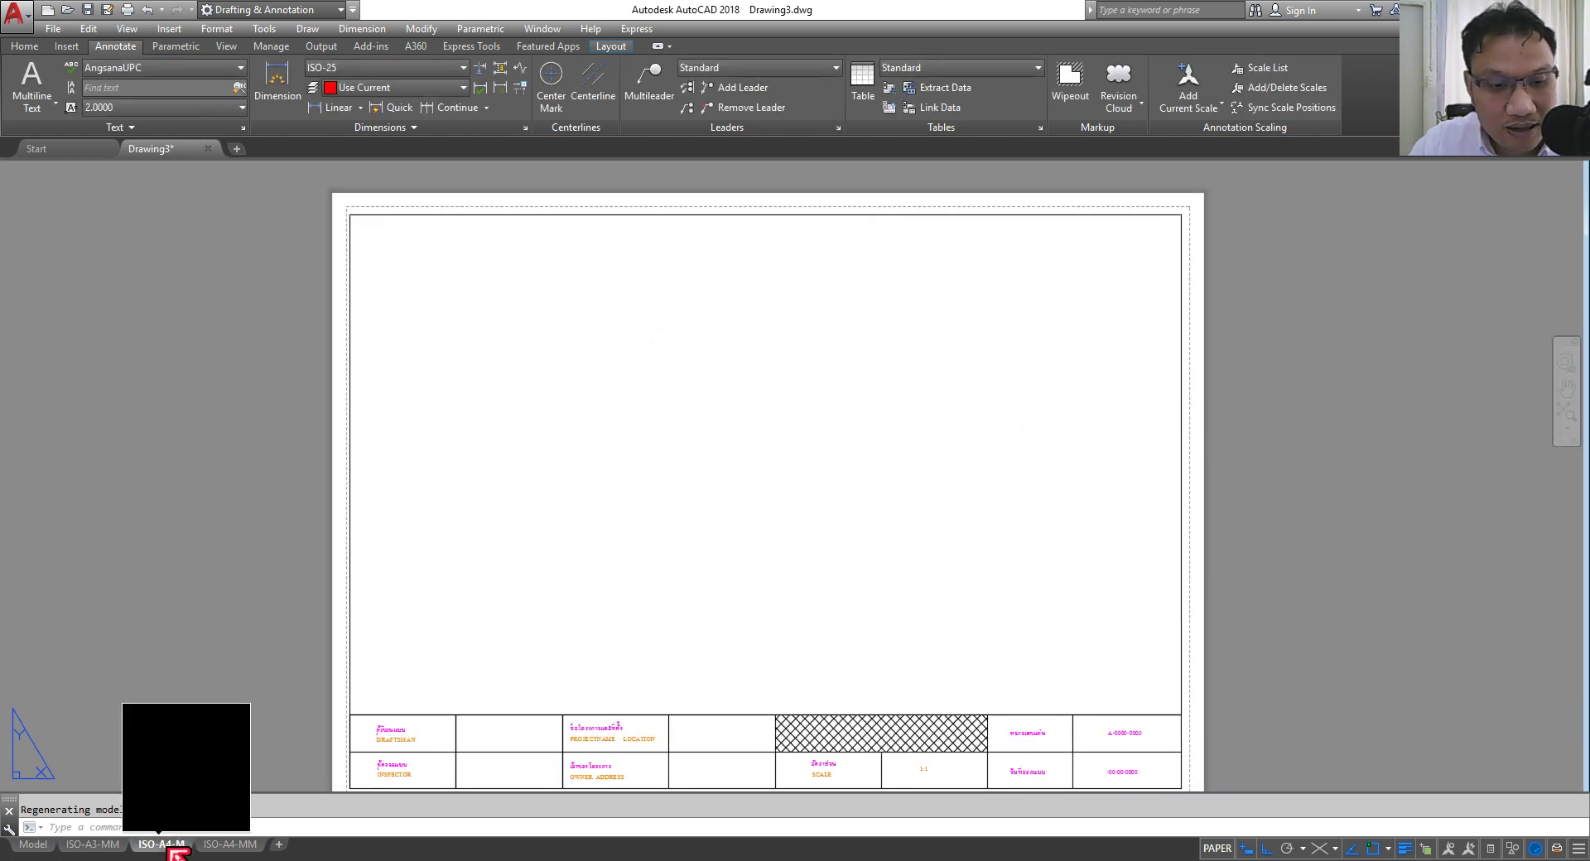
right_click(169, 846)
left_click(248, 599)
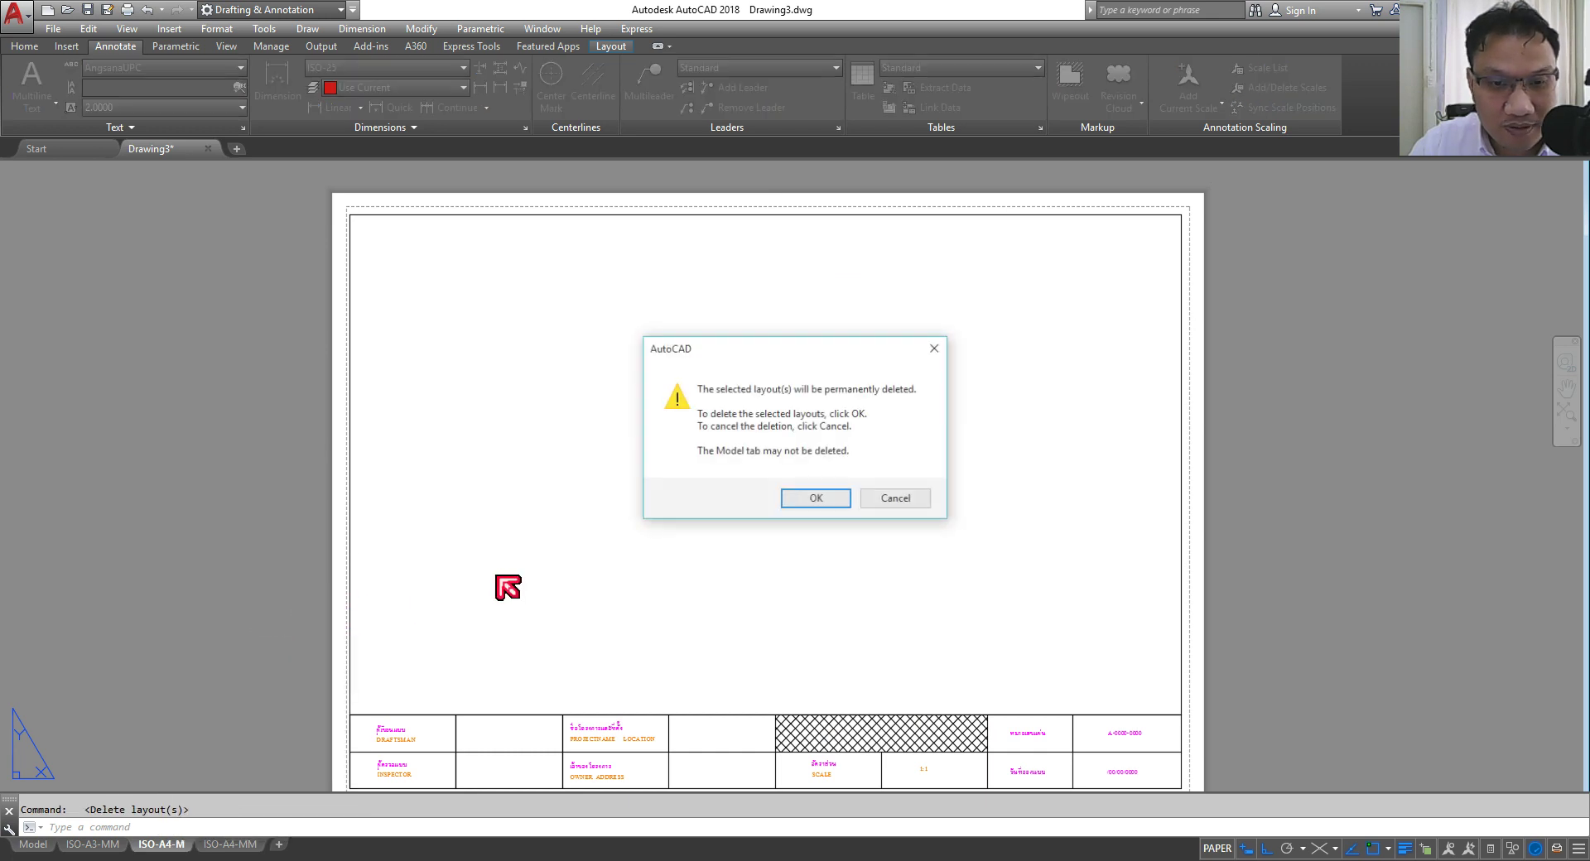
left_click(801, 505)
left_click(106, 843)
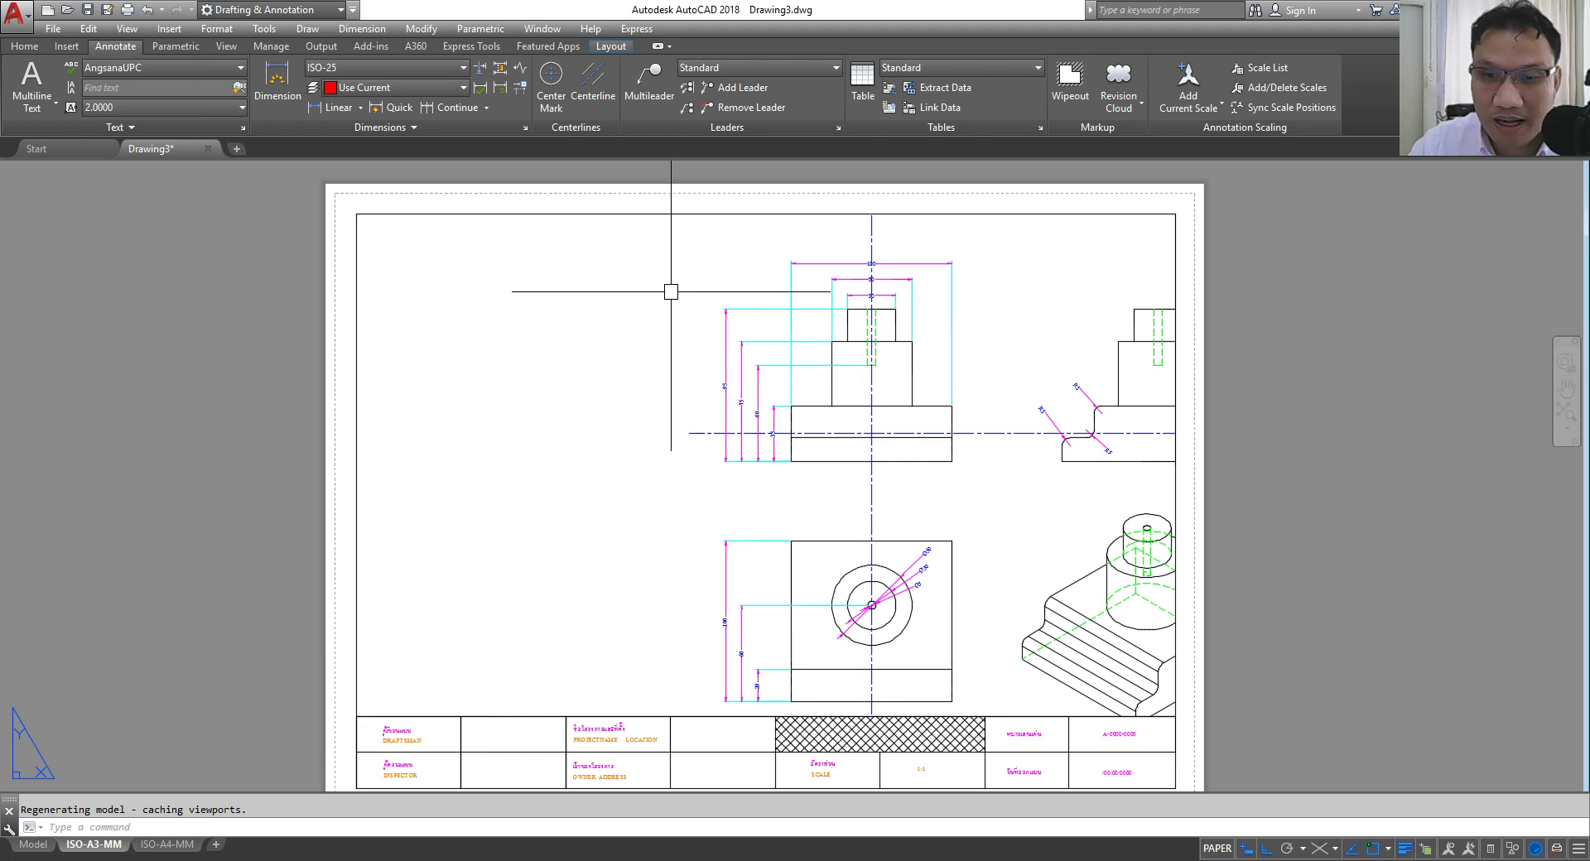
Step: Enter the ISO-A3-MM viewport and zoom to extents to show all views
scroll(675, 295, "down", 1)
scroll(695, 305, "up", 1)
scroll(711, 312, "down", 2)
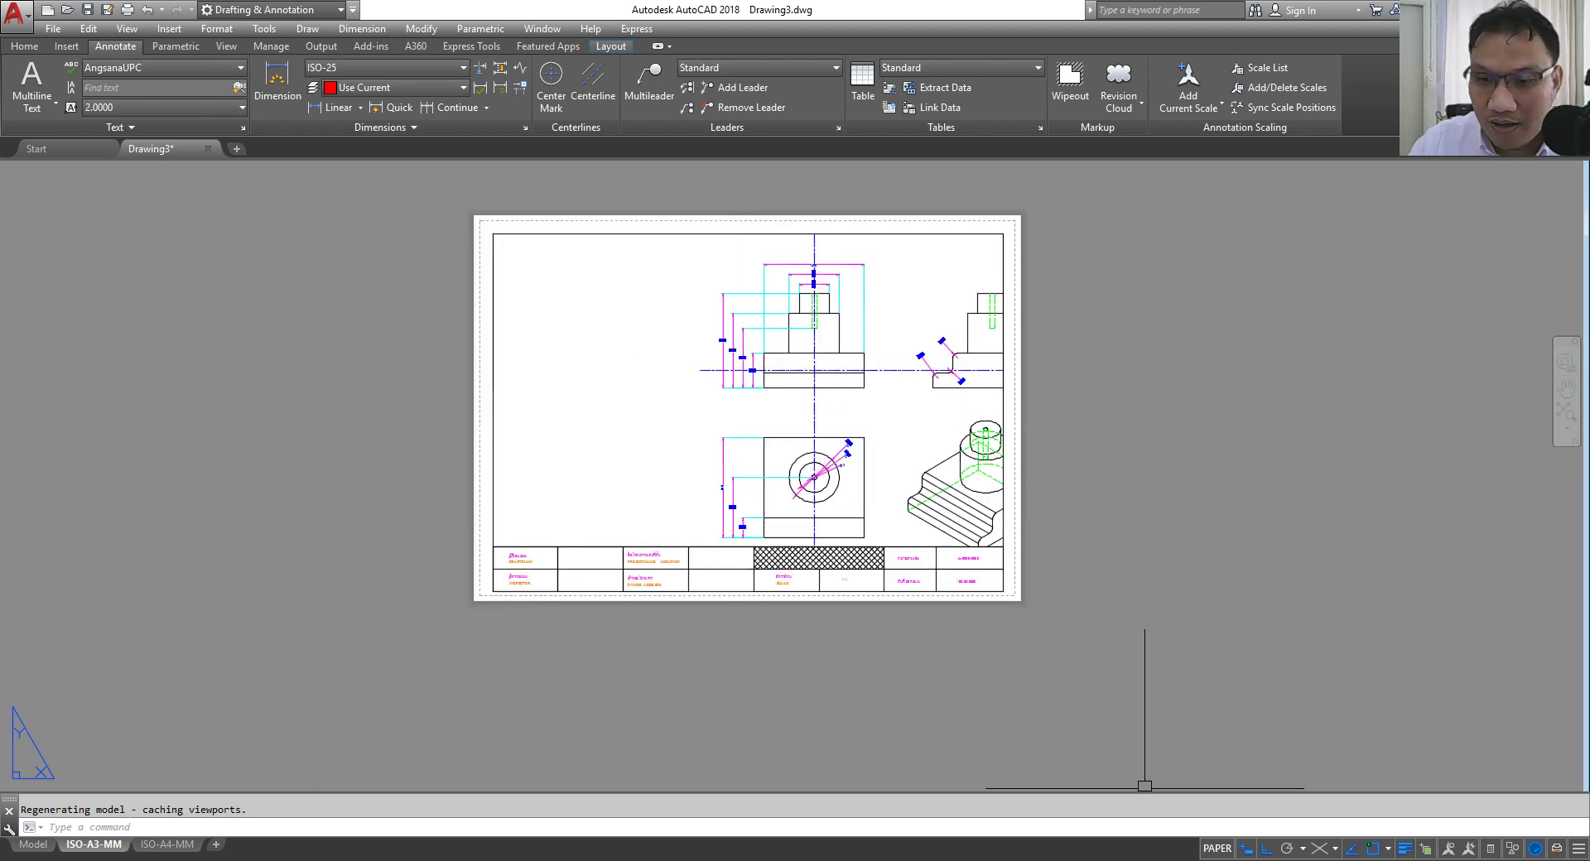
left_click(1232, 847)
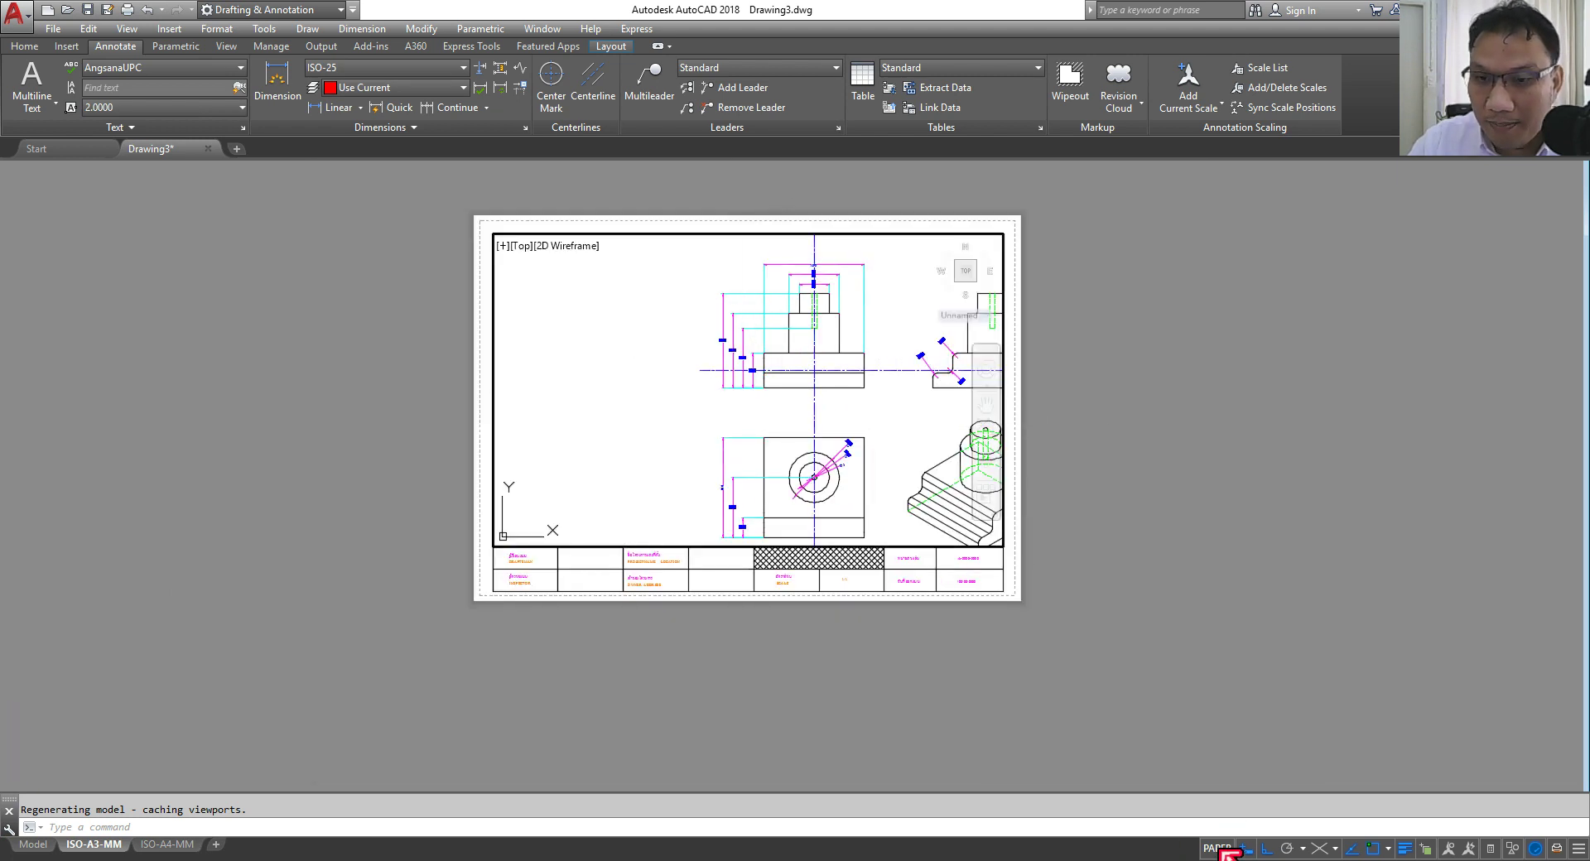
left_click(985, 429)
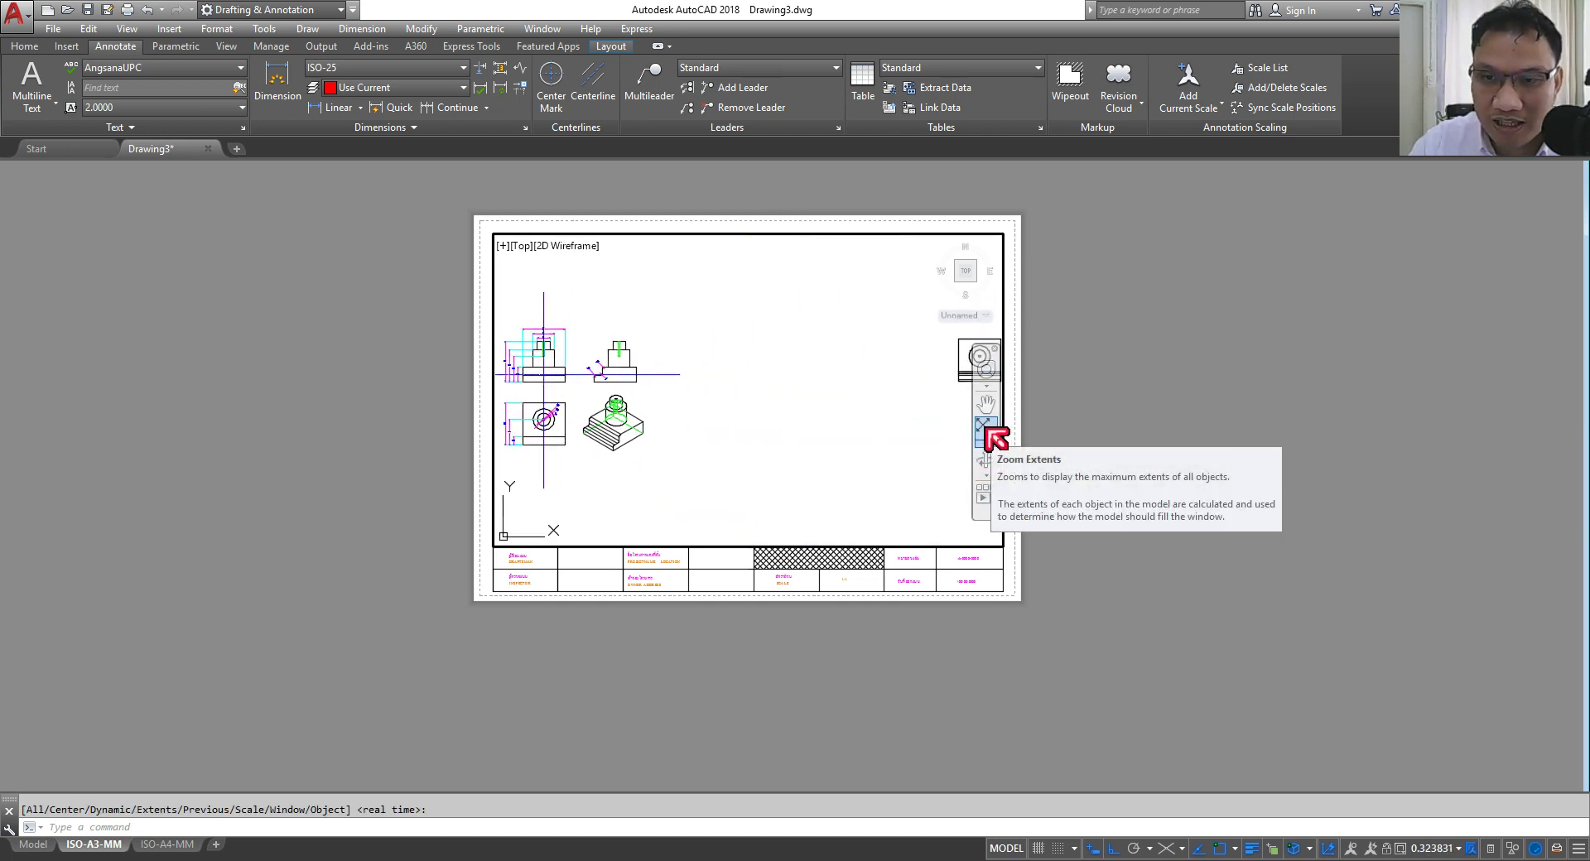
Step: Erase the layout viewport from paper space, then undo the deletion
left_click(1006, 850)
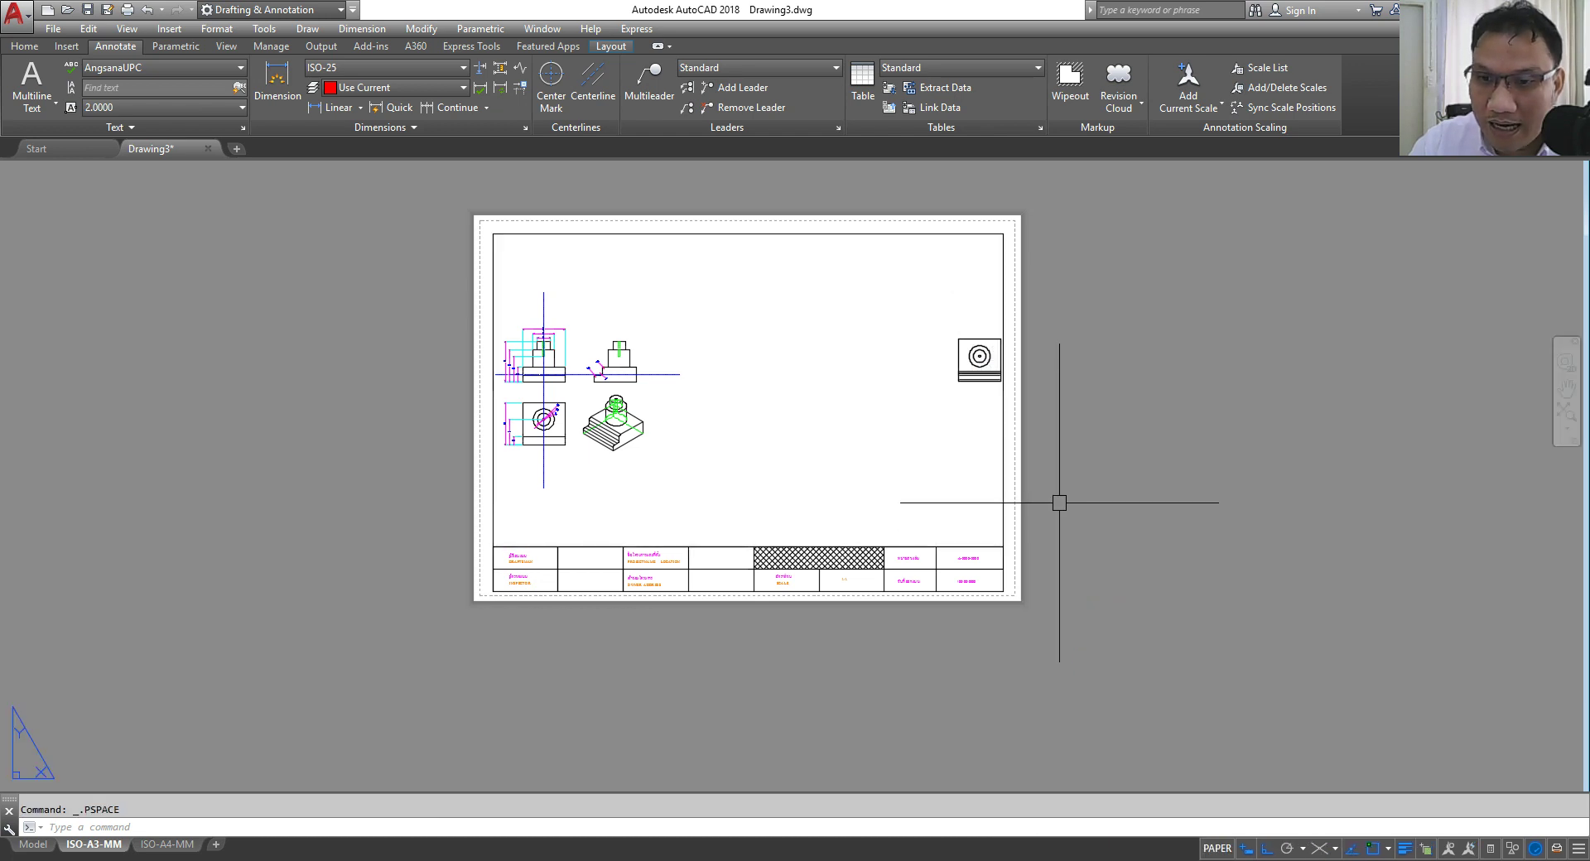
left_click(1002, 282)
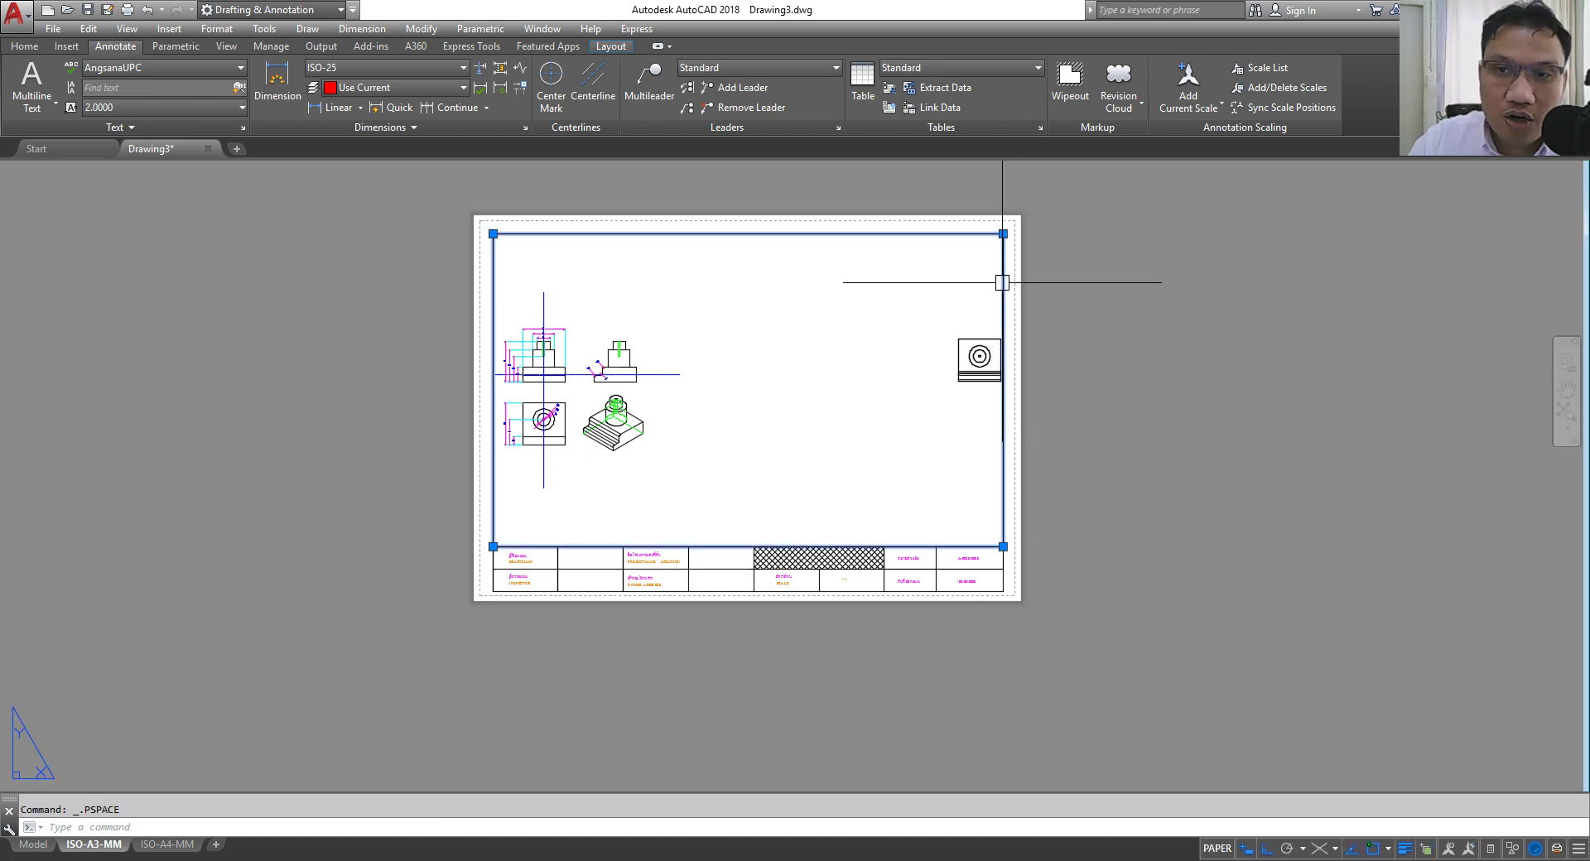
key("Delete")
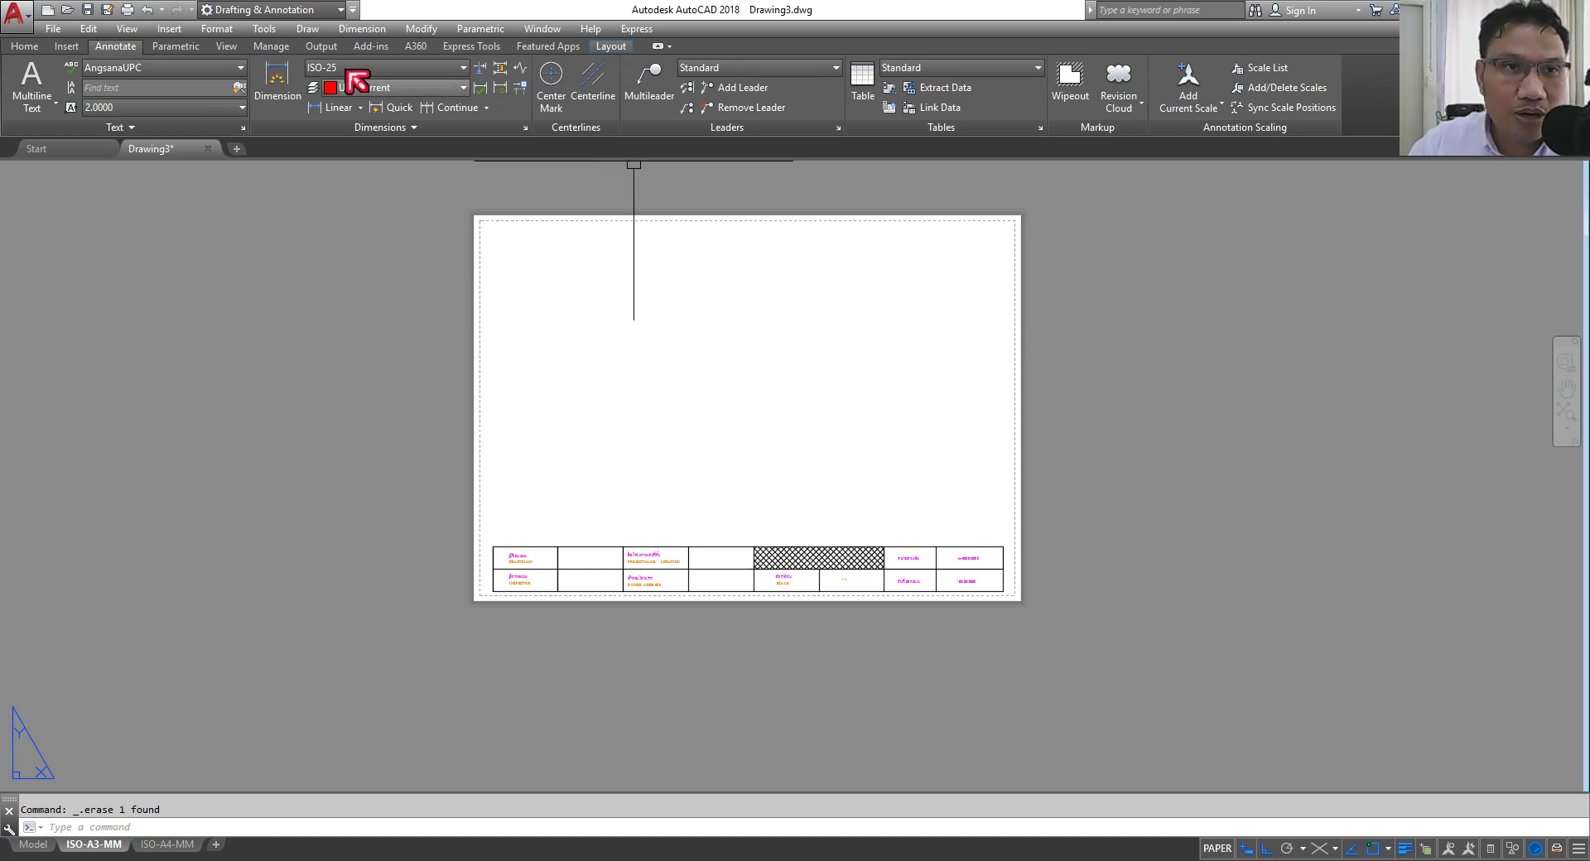
left_click(148, 12)
Step: Re-enter the viewport and zoom and pan the views toward its centre
left_click(1217, 849)
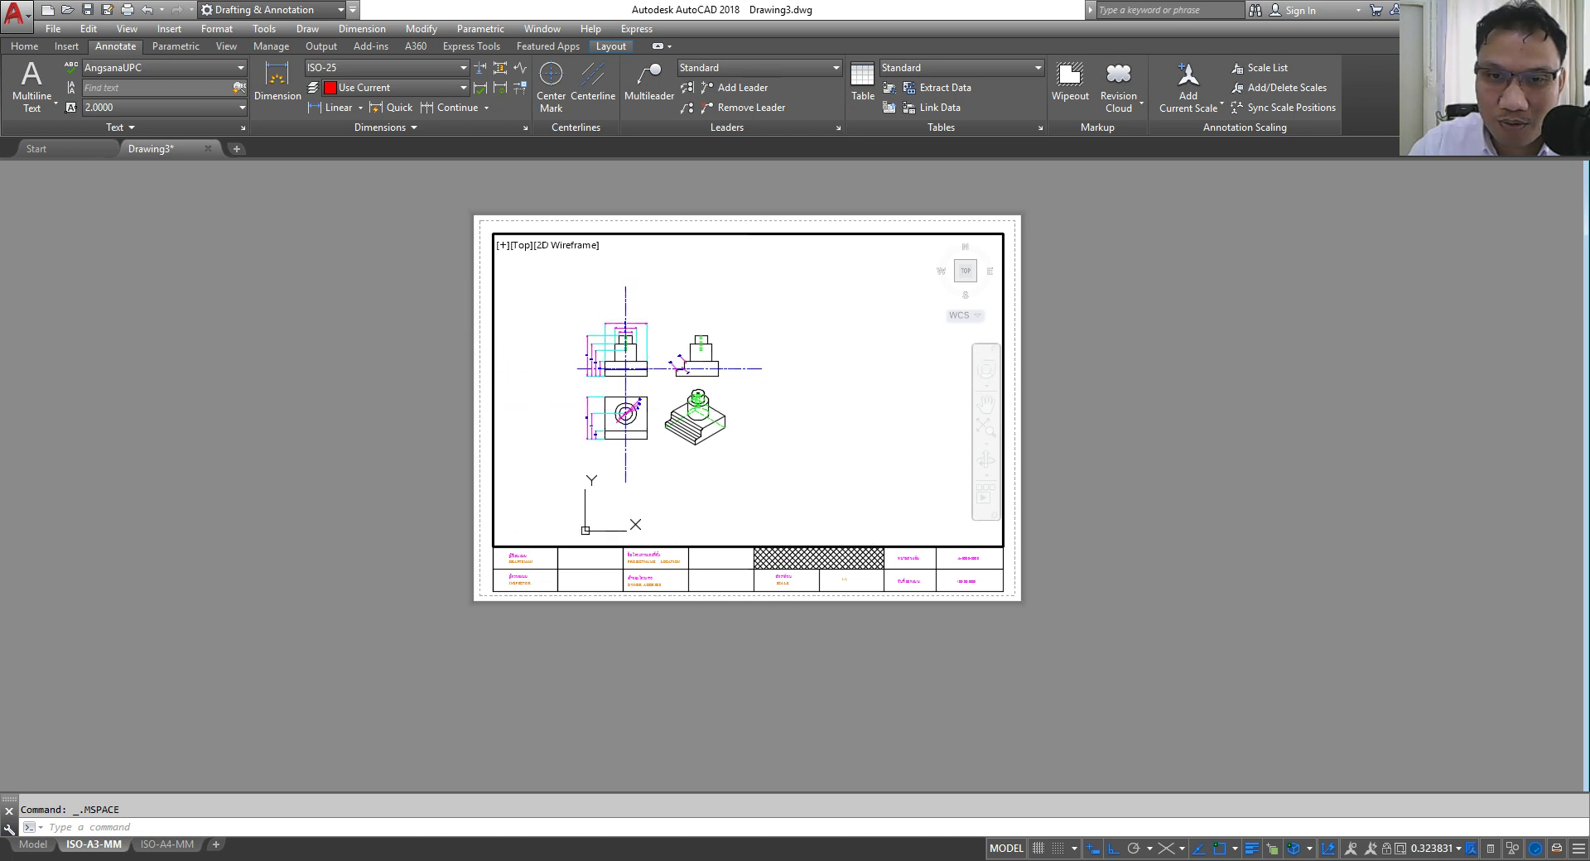
scroll(728, 421, "up", 1)
scroll(721, 410, "up", 1)
scroll(714, 403, "down", 1)
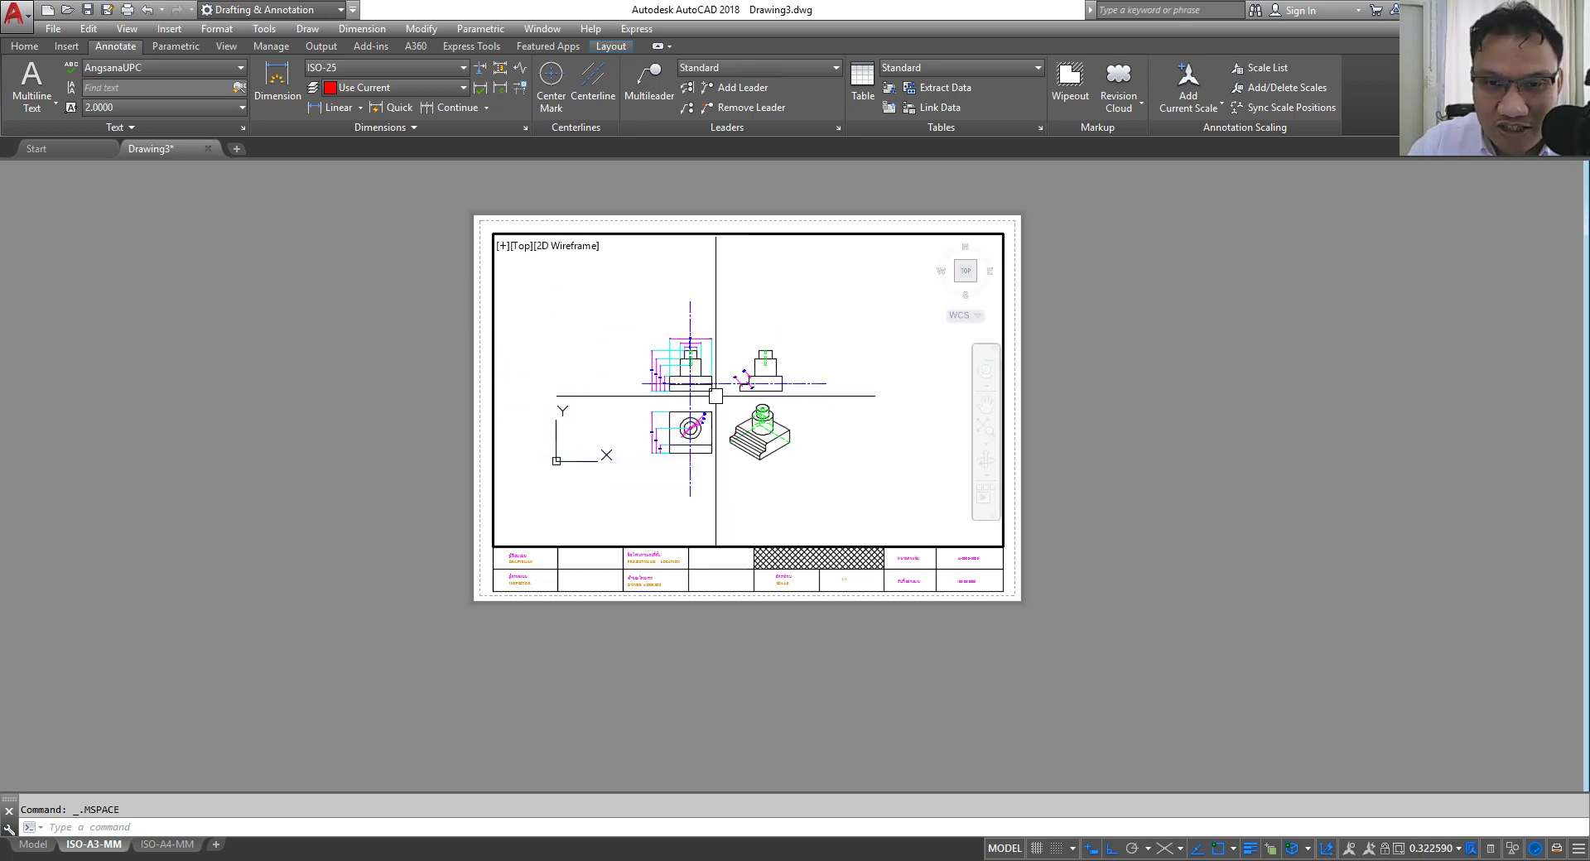
scroll(714, 403, "up", 1)
middle_click_drag(714, 397, 748, 389)
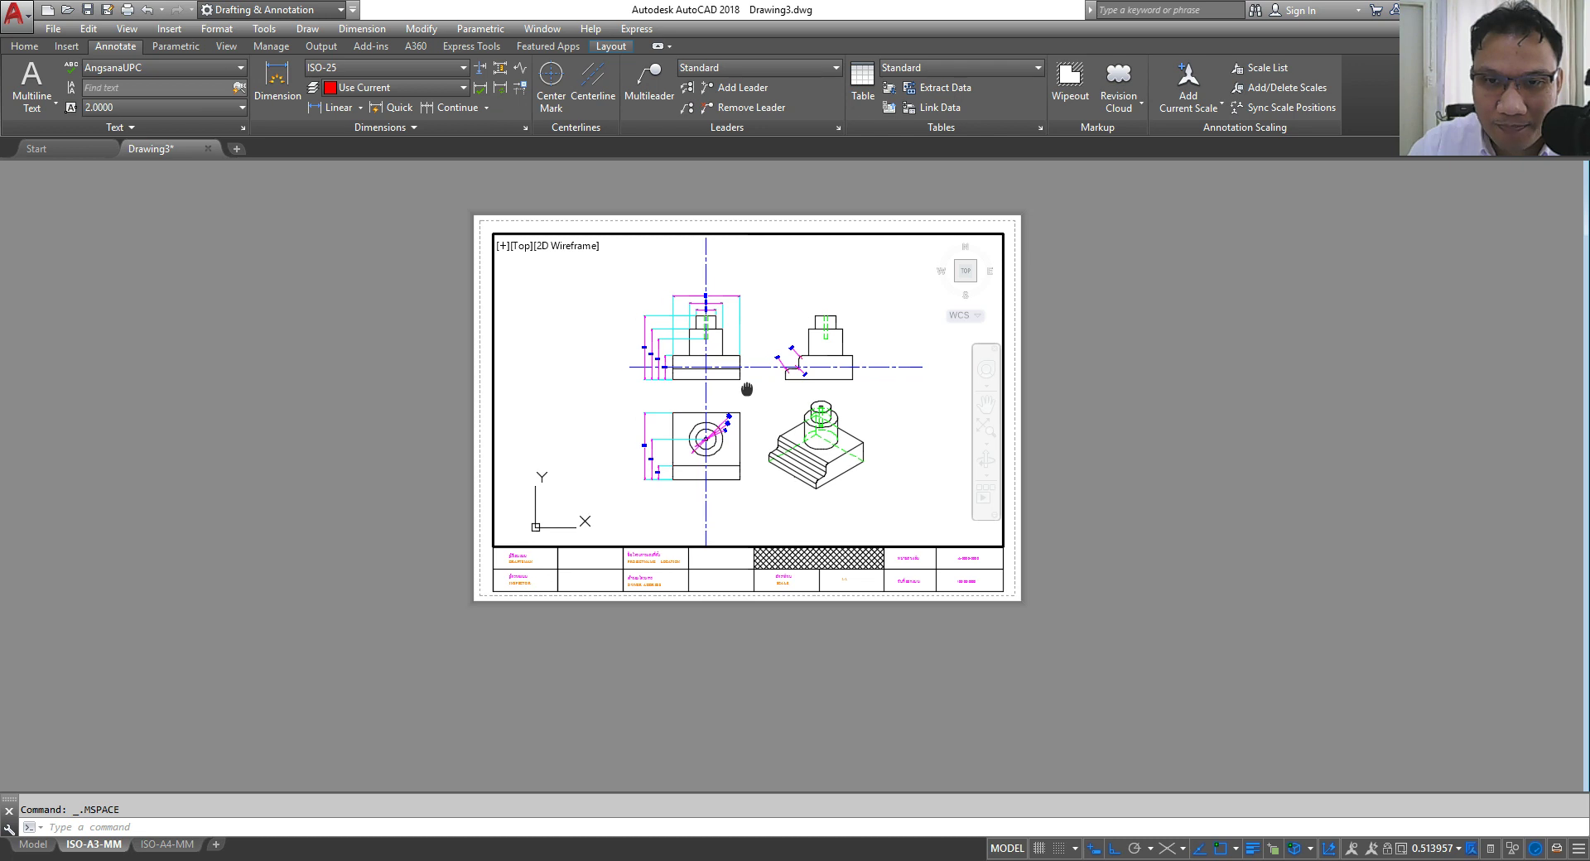
Step: Set the viewport scale to 1:2 and shift the views left into place
left_click(1469, 849)
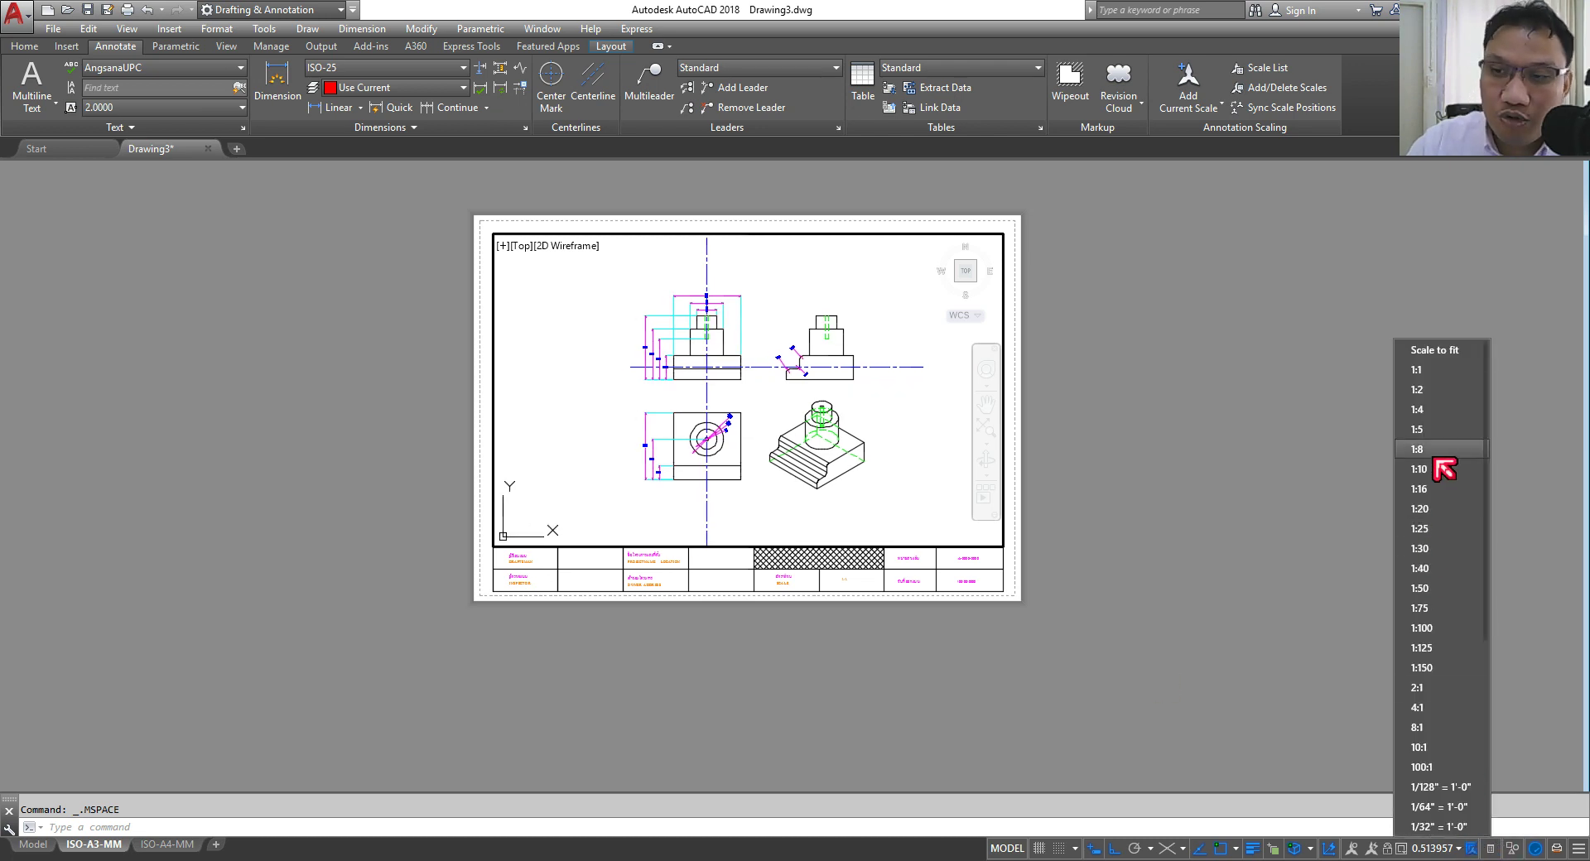
left_click(1435, 394)
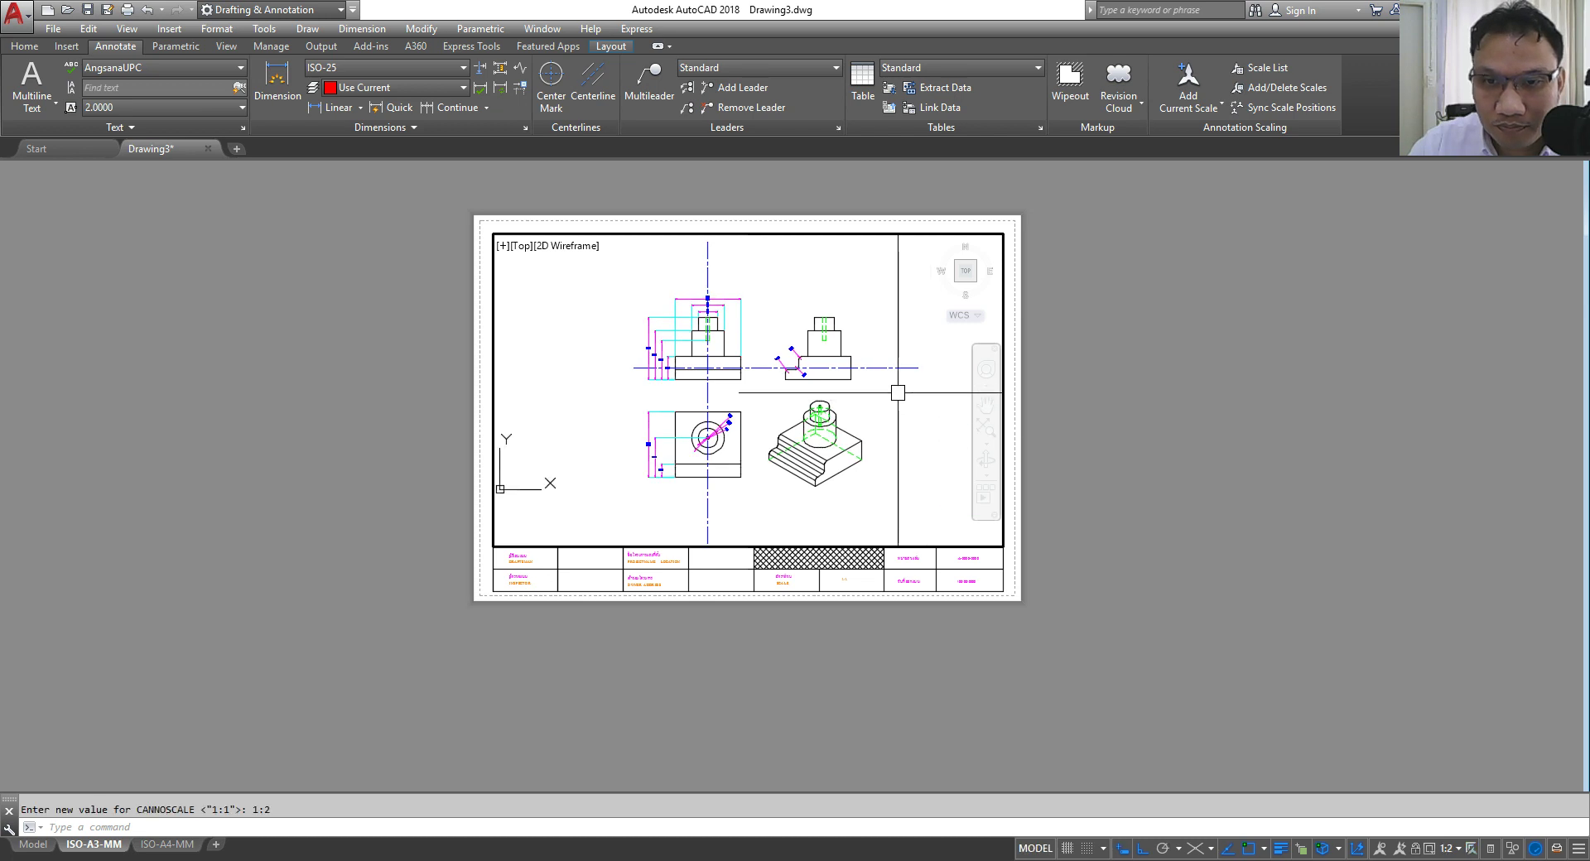
mouse_move(858, 395)
middle_mouse_down()
mouse_move(765, 401)
mouse_move(772, 385)
middle_mouse_up()
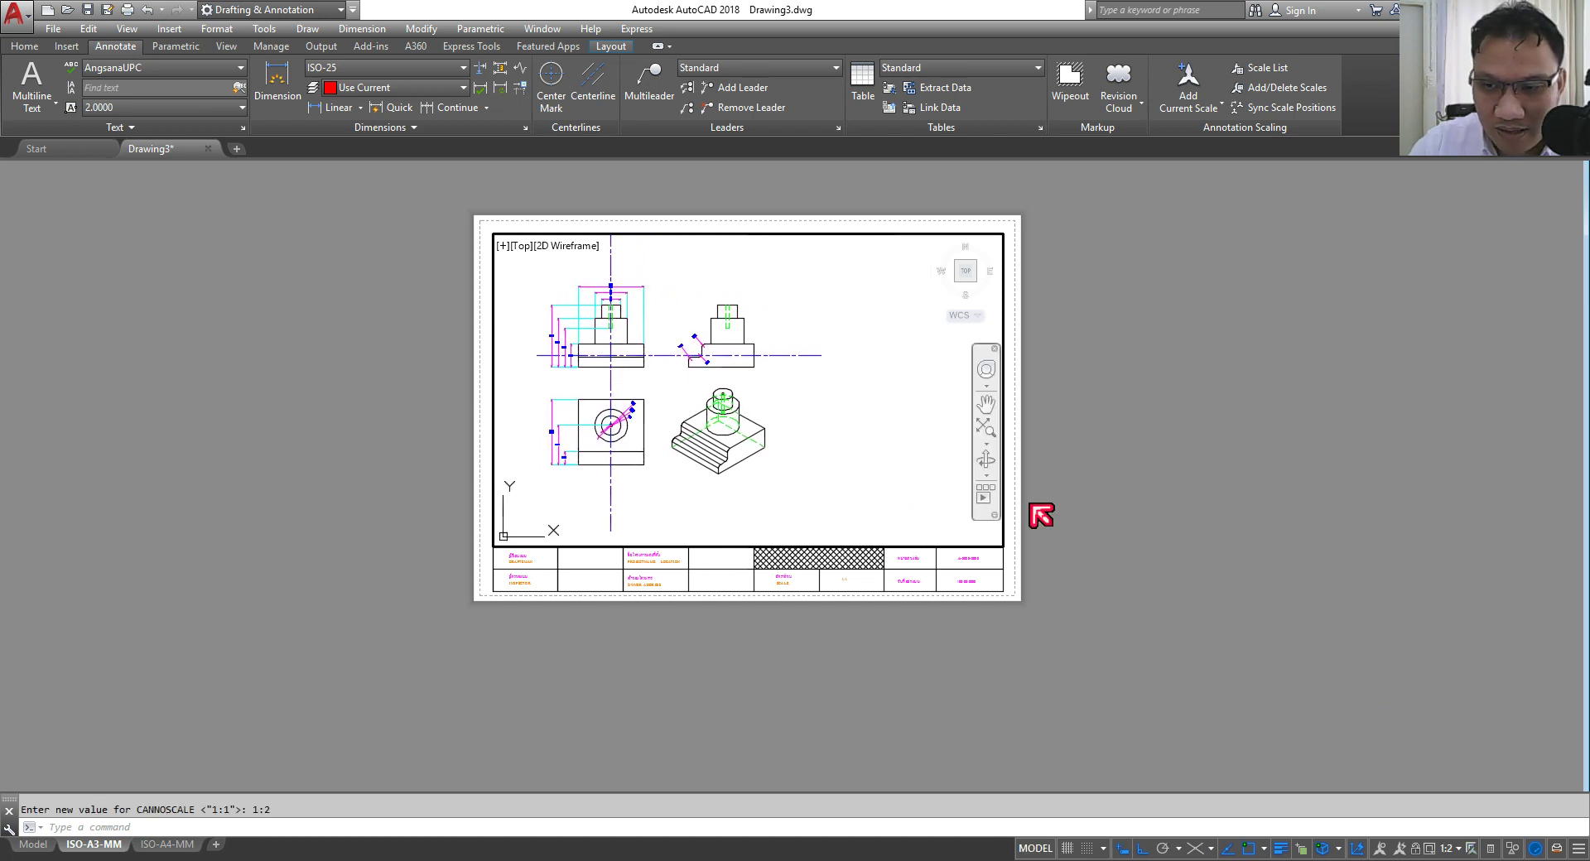
Step: Return to paper space and pan and zoom to frame the four views
left_click(1035, 848)
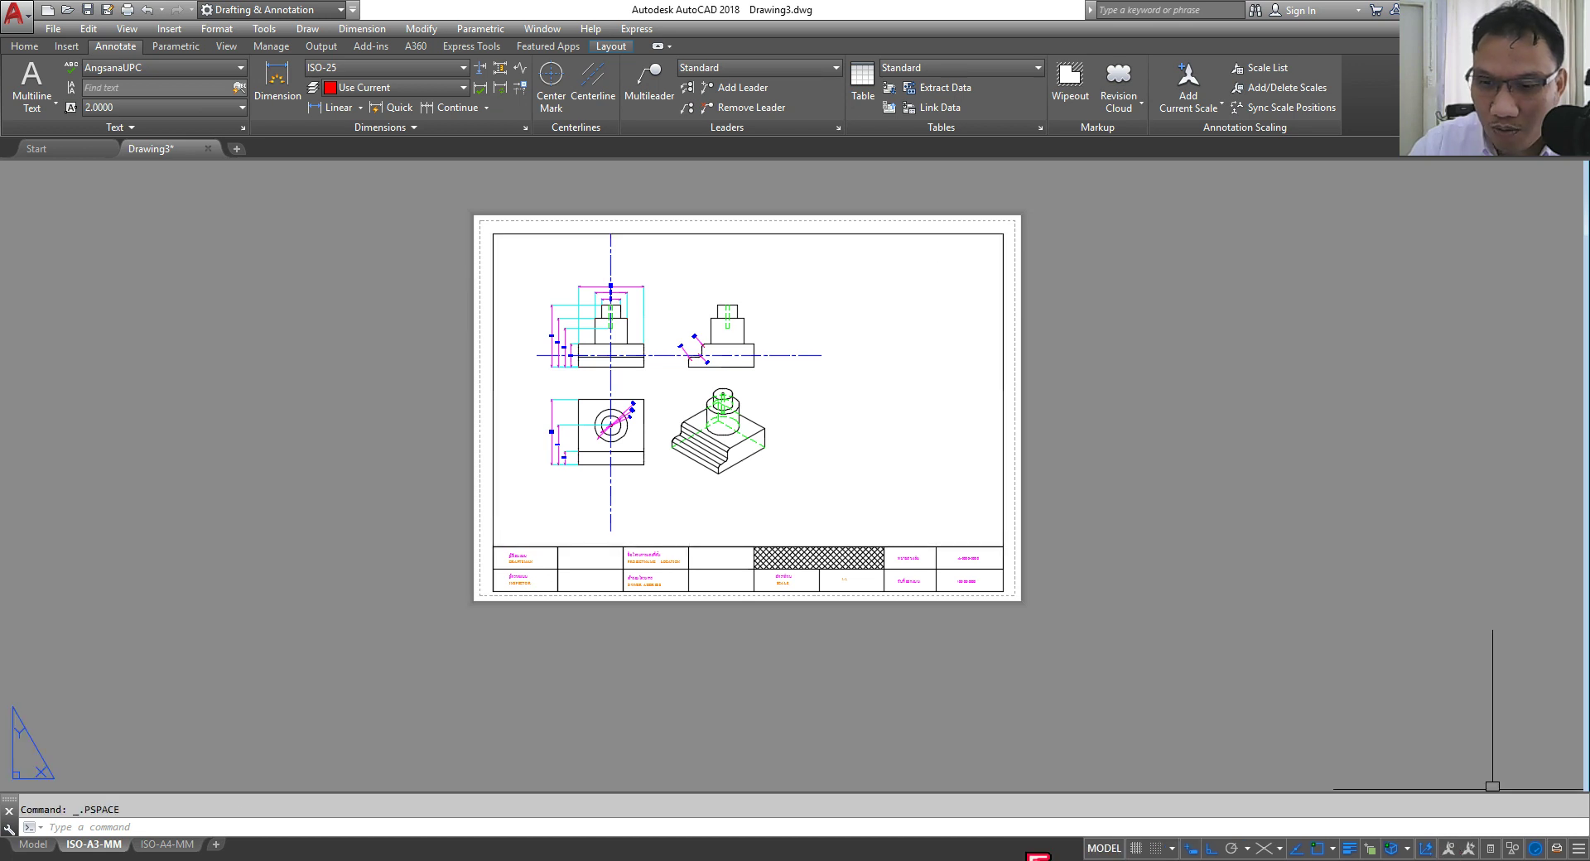
scroll(723, 309, "up", 2)
scroll(1018, 450, "down", 2)
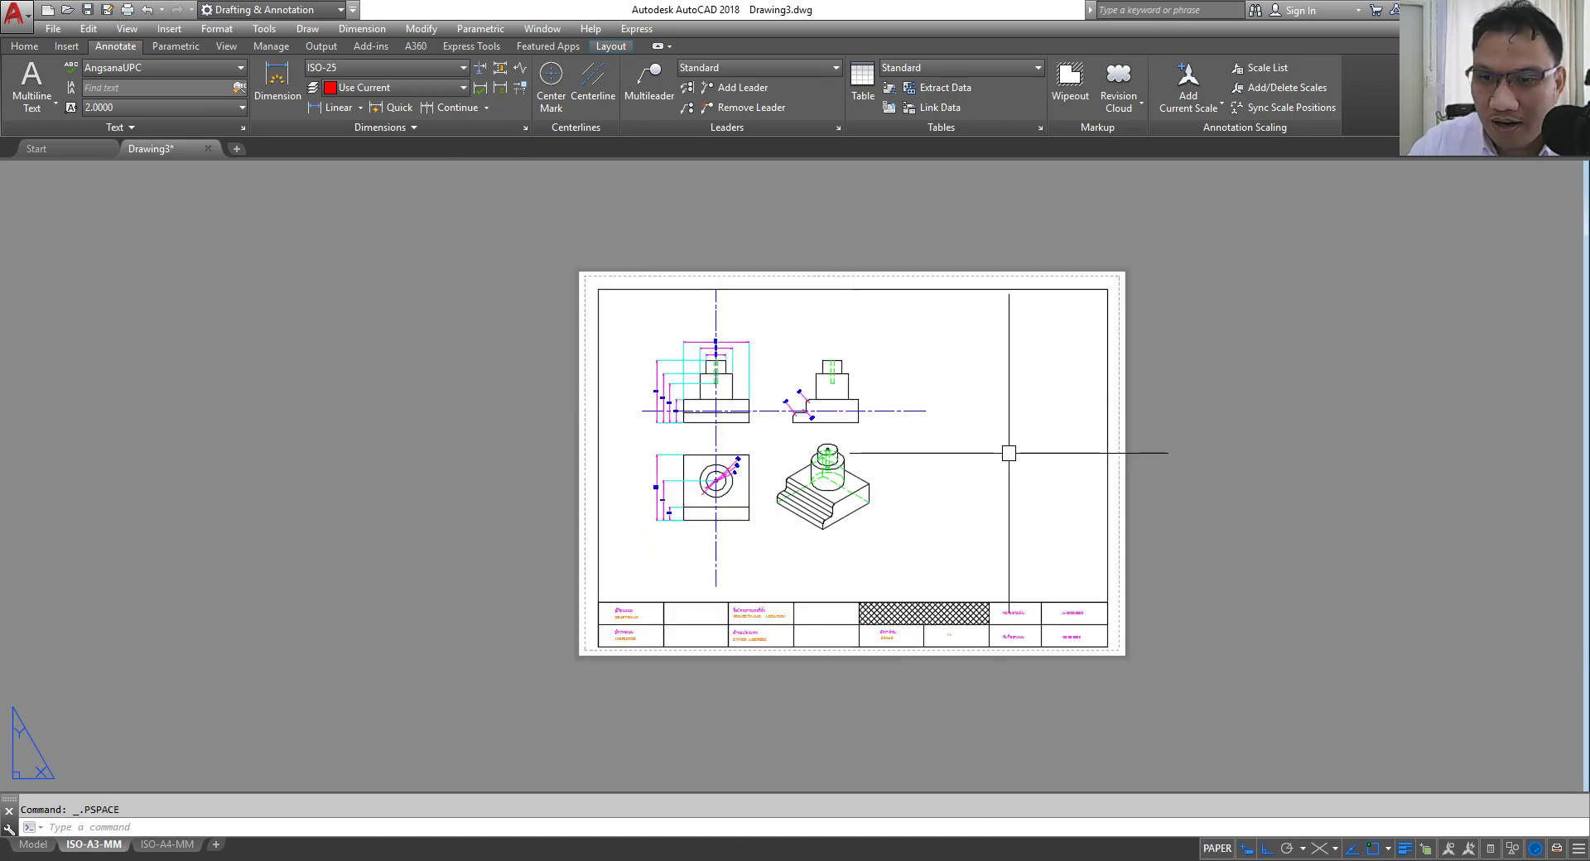
middle_click_drag(1012, 451, 984, 448)
middle_click_drag(1308, 486, 1282, 482)
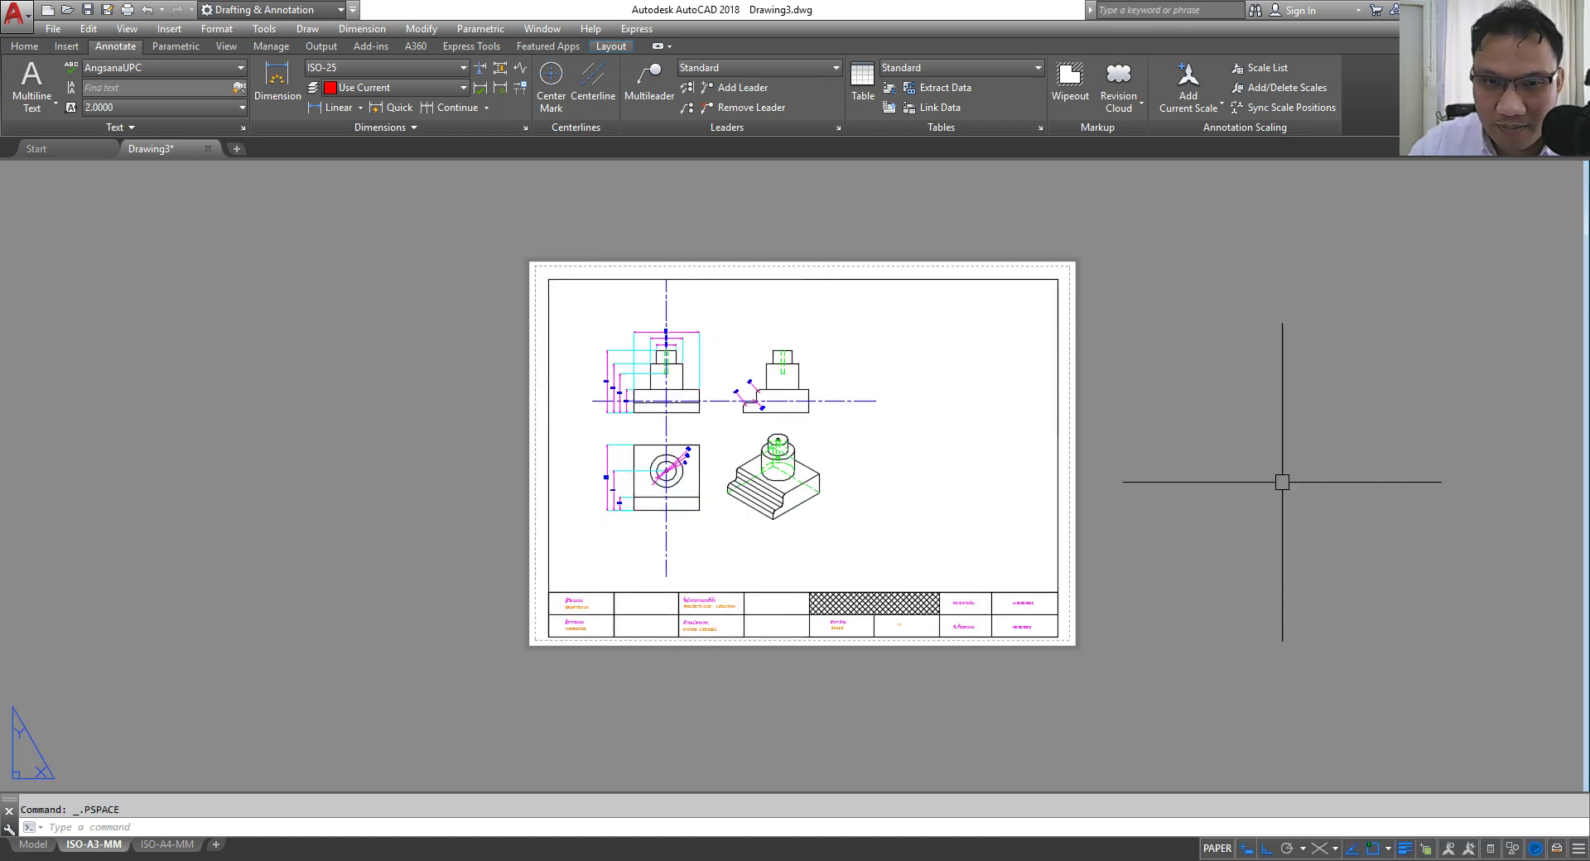
scroll(932, 400, "up", 2)
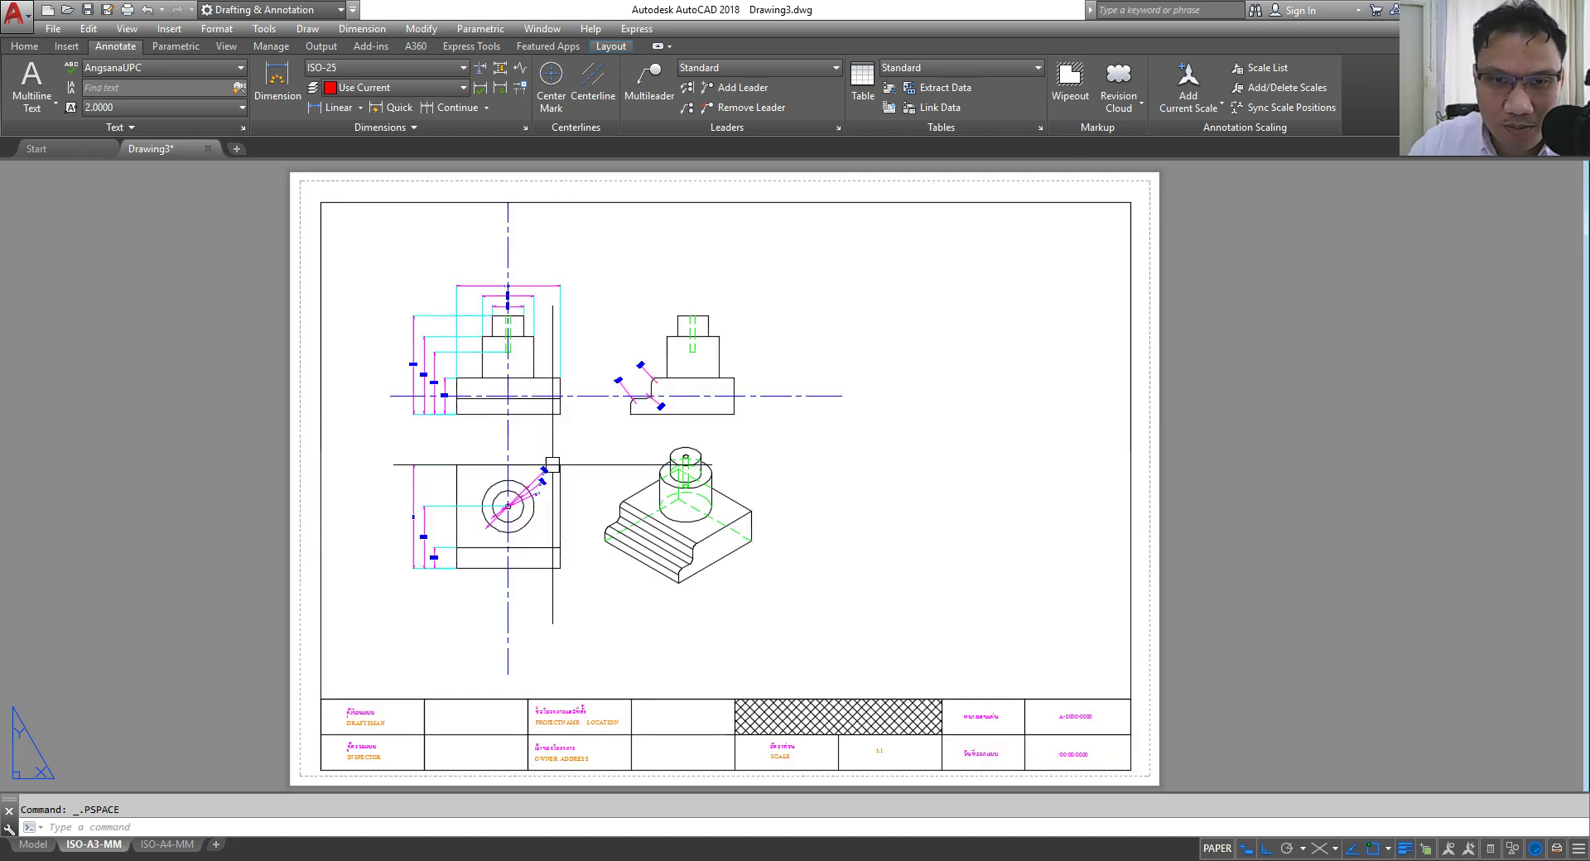
scroll(491, 362, "up", 5)
scroll(331, 247, "down", 3)
middle_click_drag(653, 297, 713, 326)
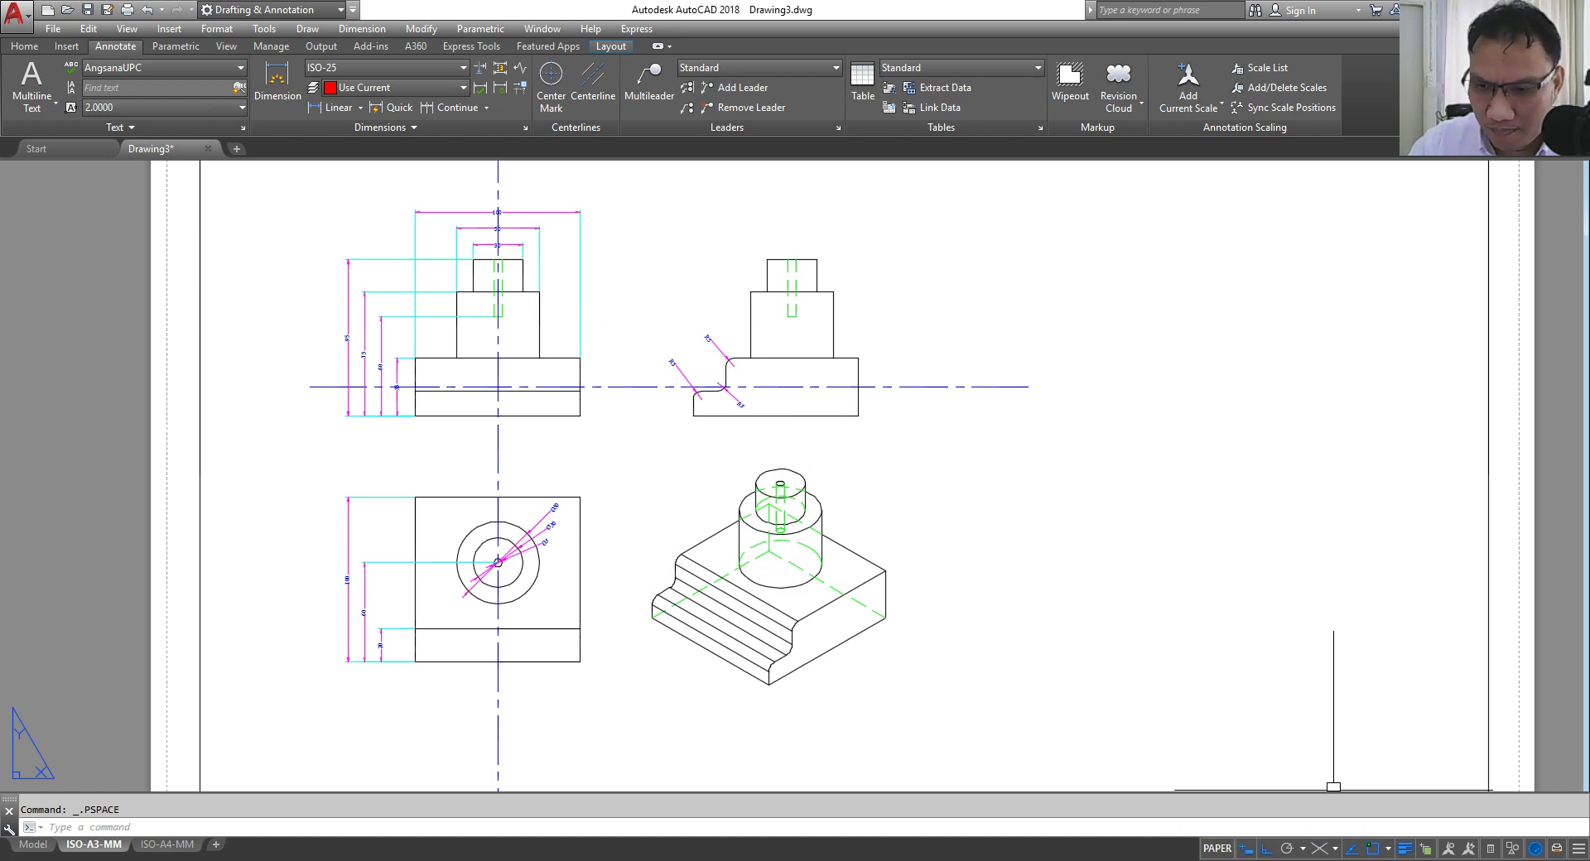
Step: Change the linetype scale with LTS so hidden and center lines appear dashed
left_click(1218, 848)
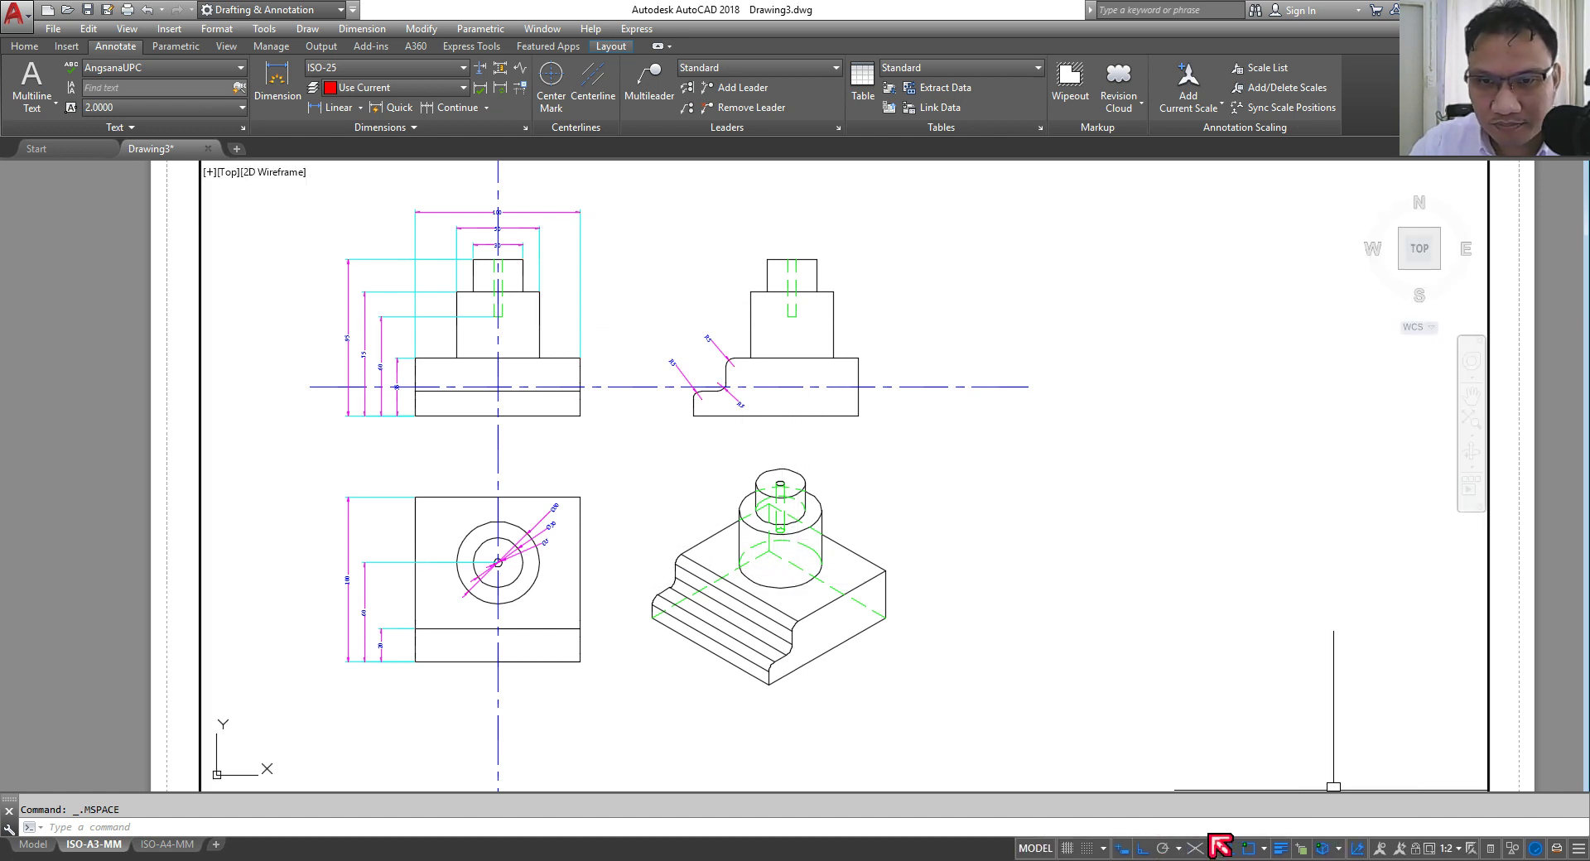
type("lt")
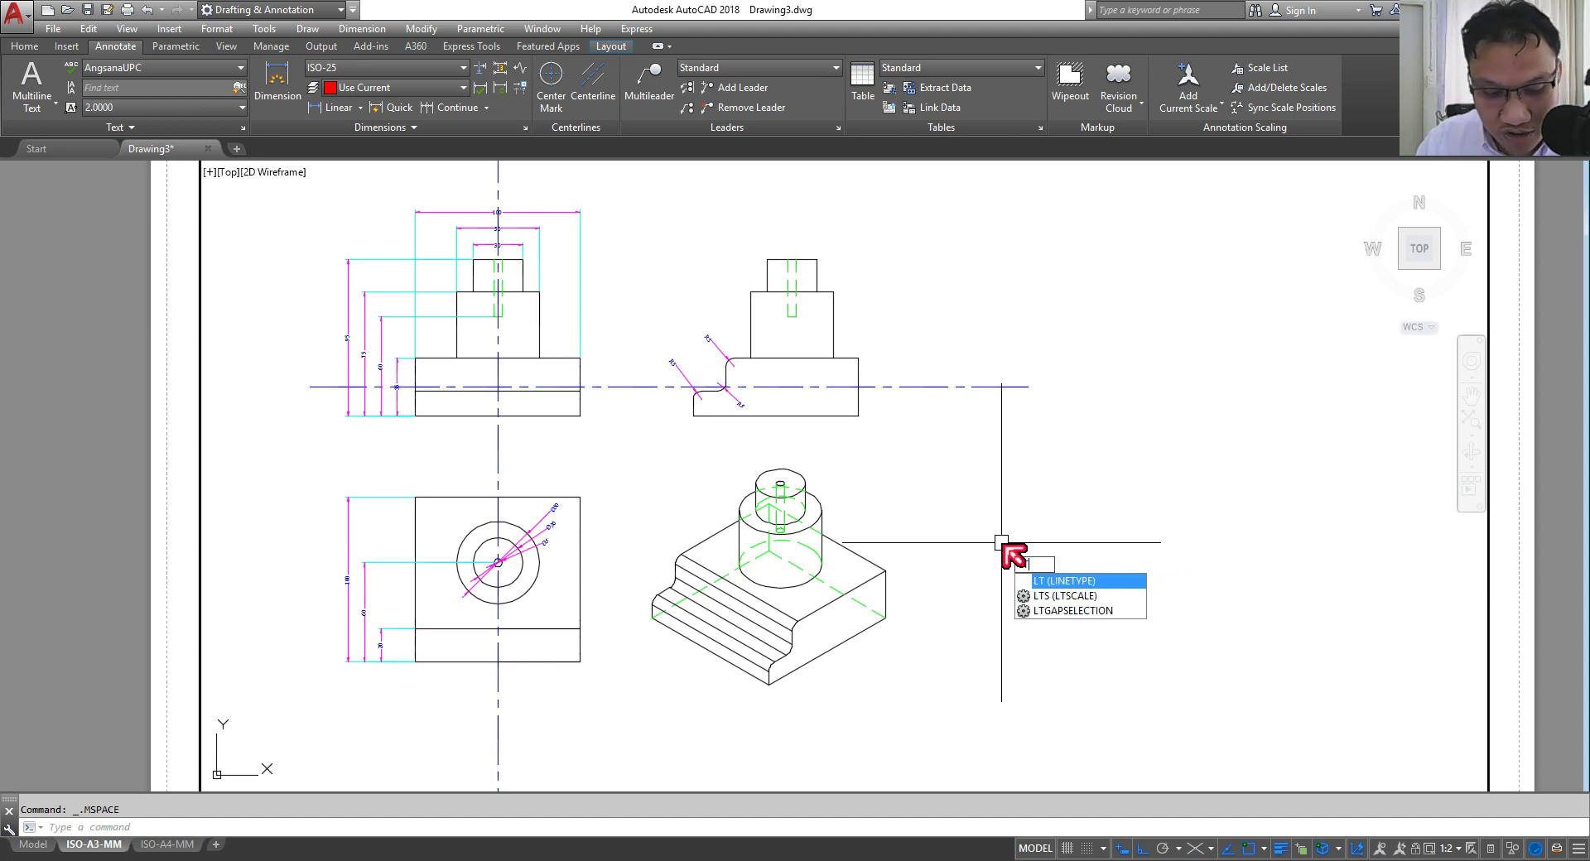
type("s")
key("Return")
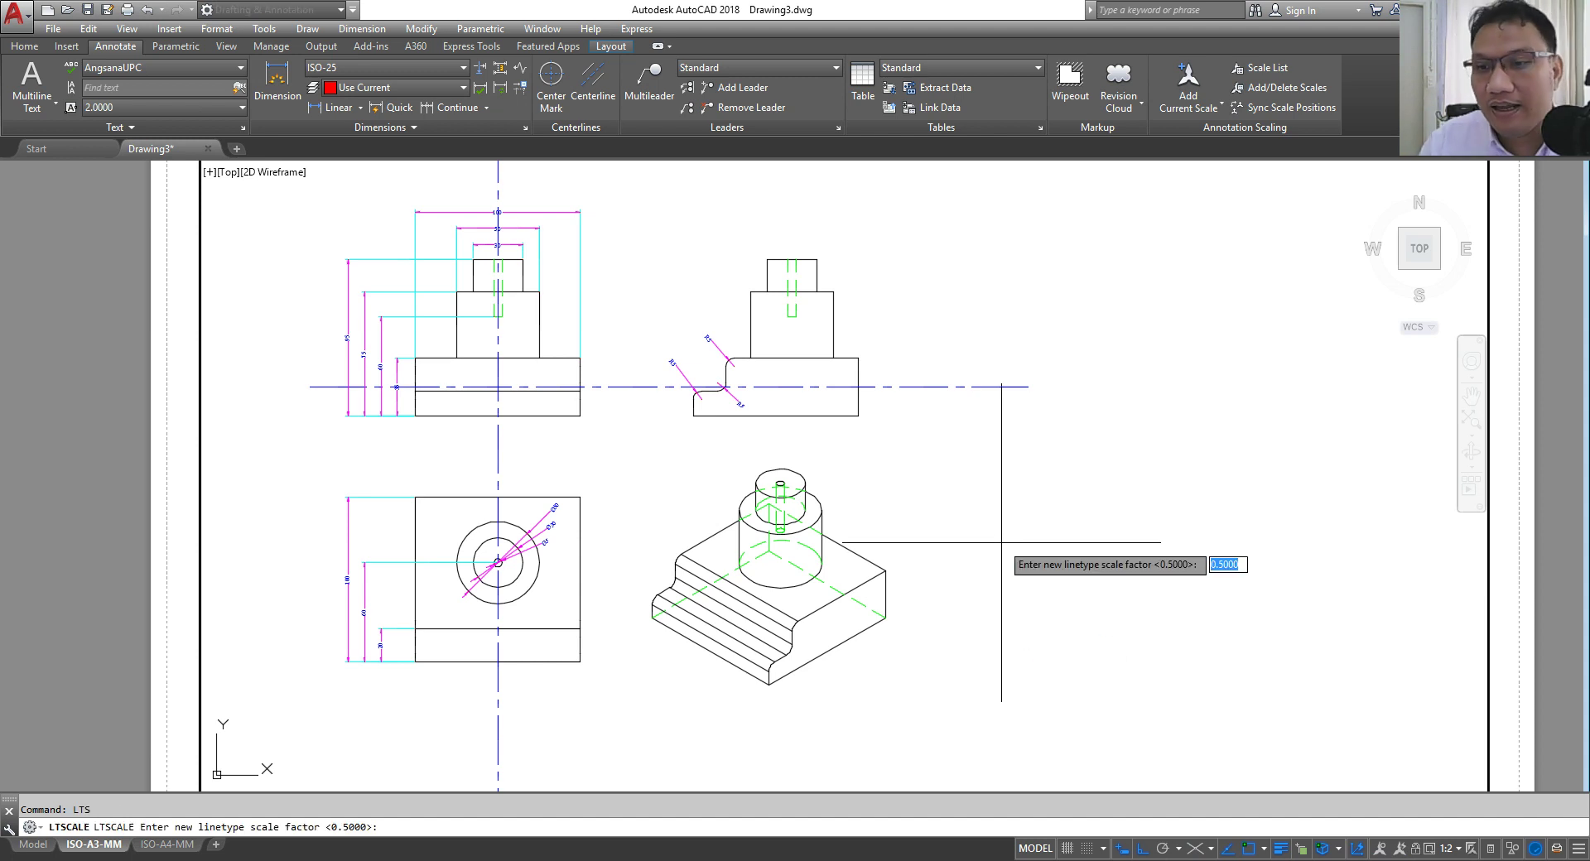
key("Return")
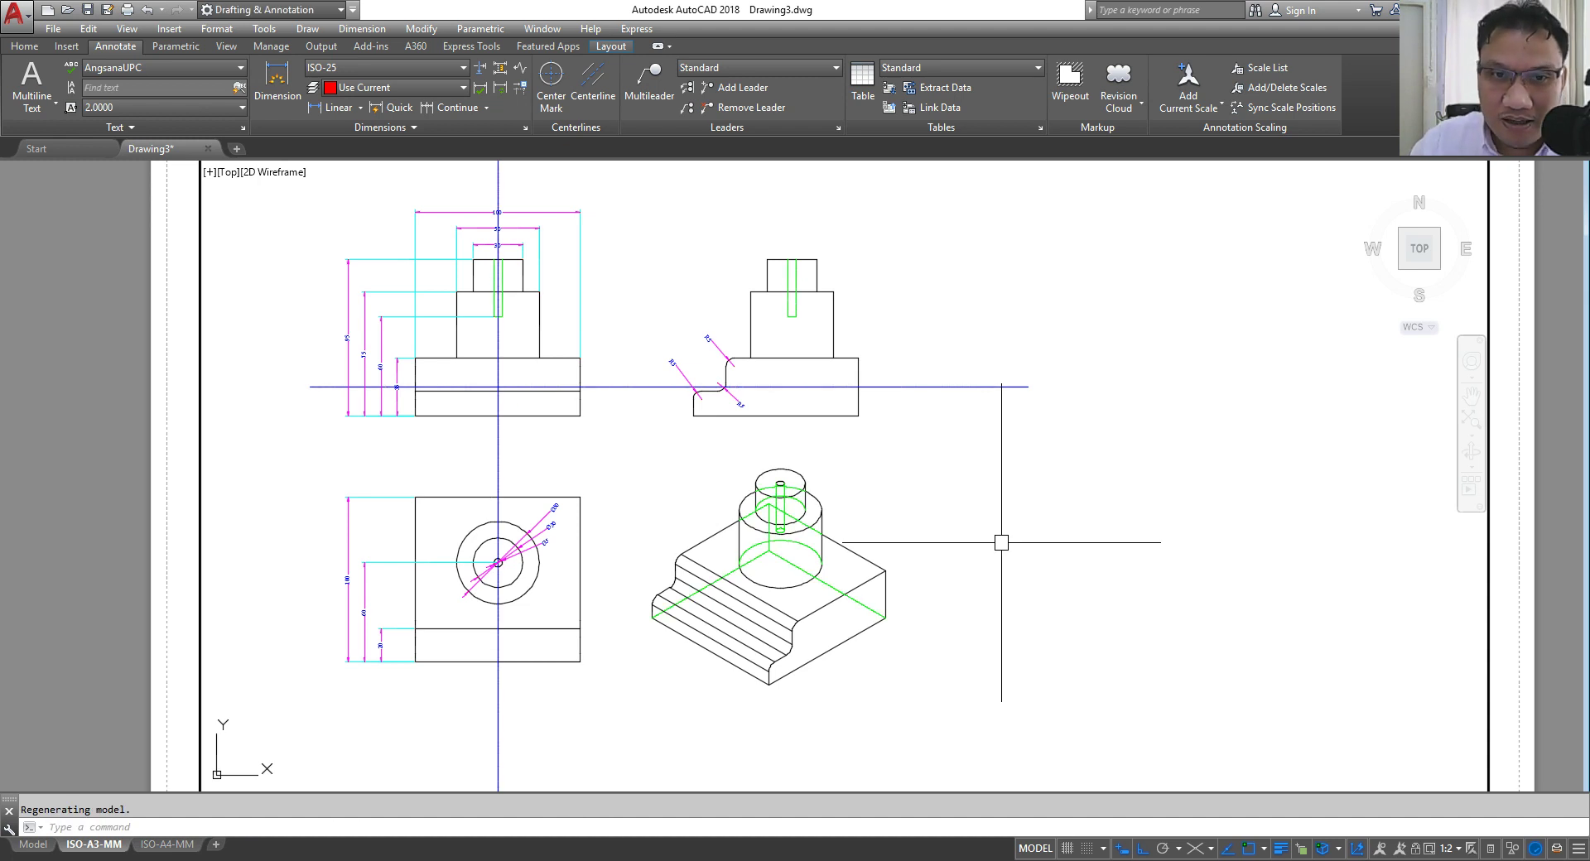
key("Return")
type(".2")
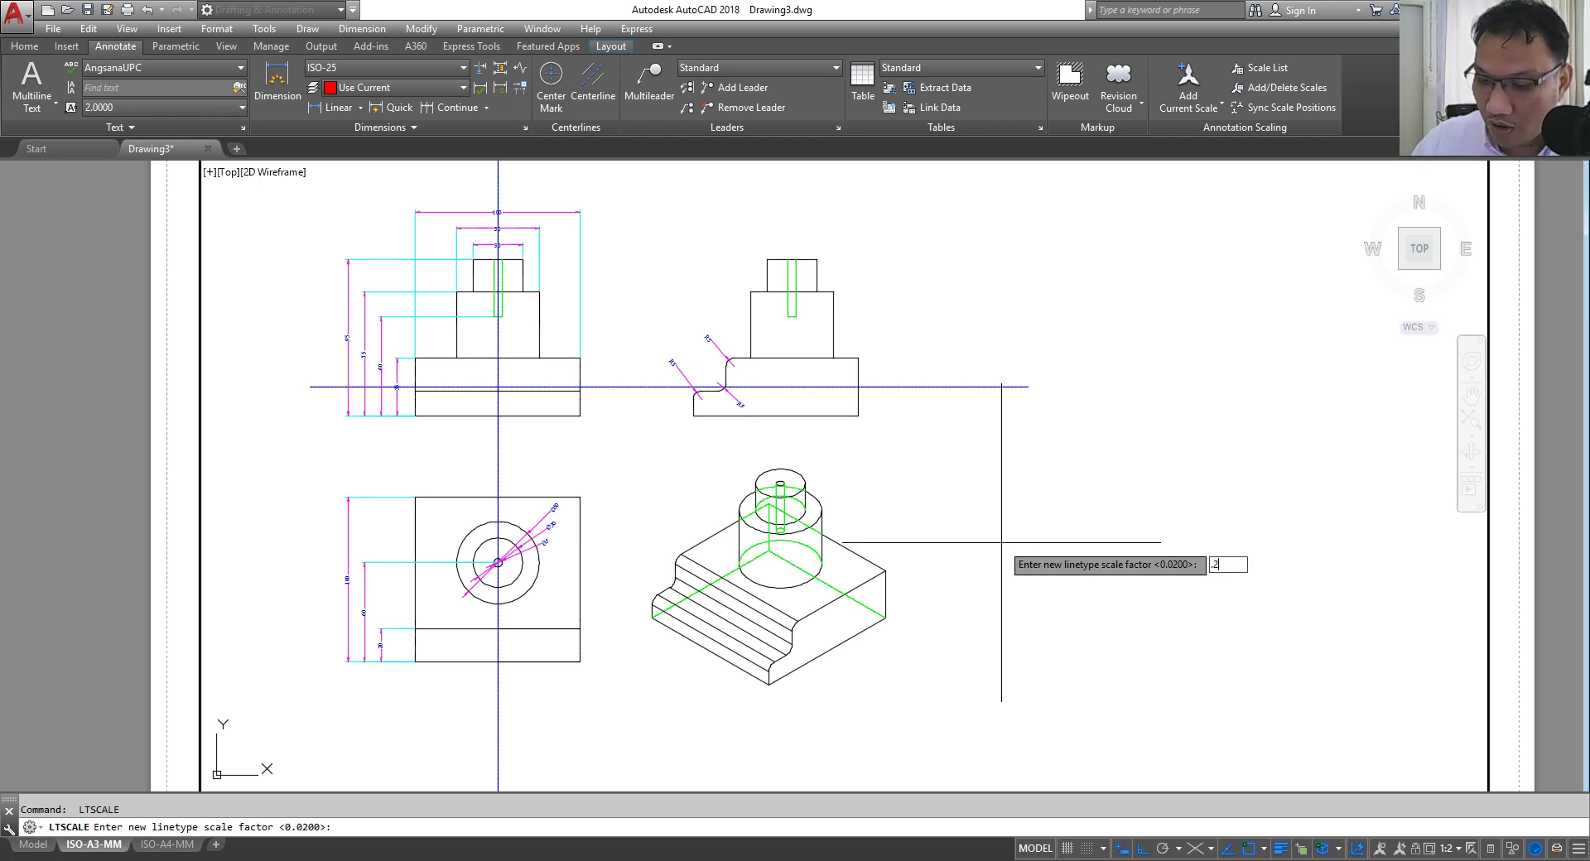
key("Return")
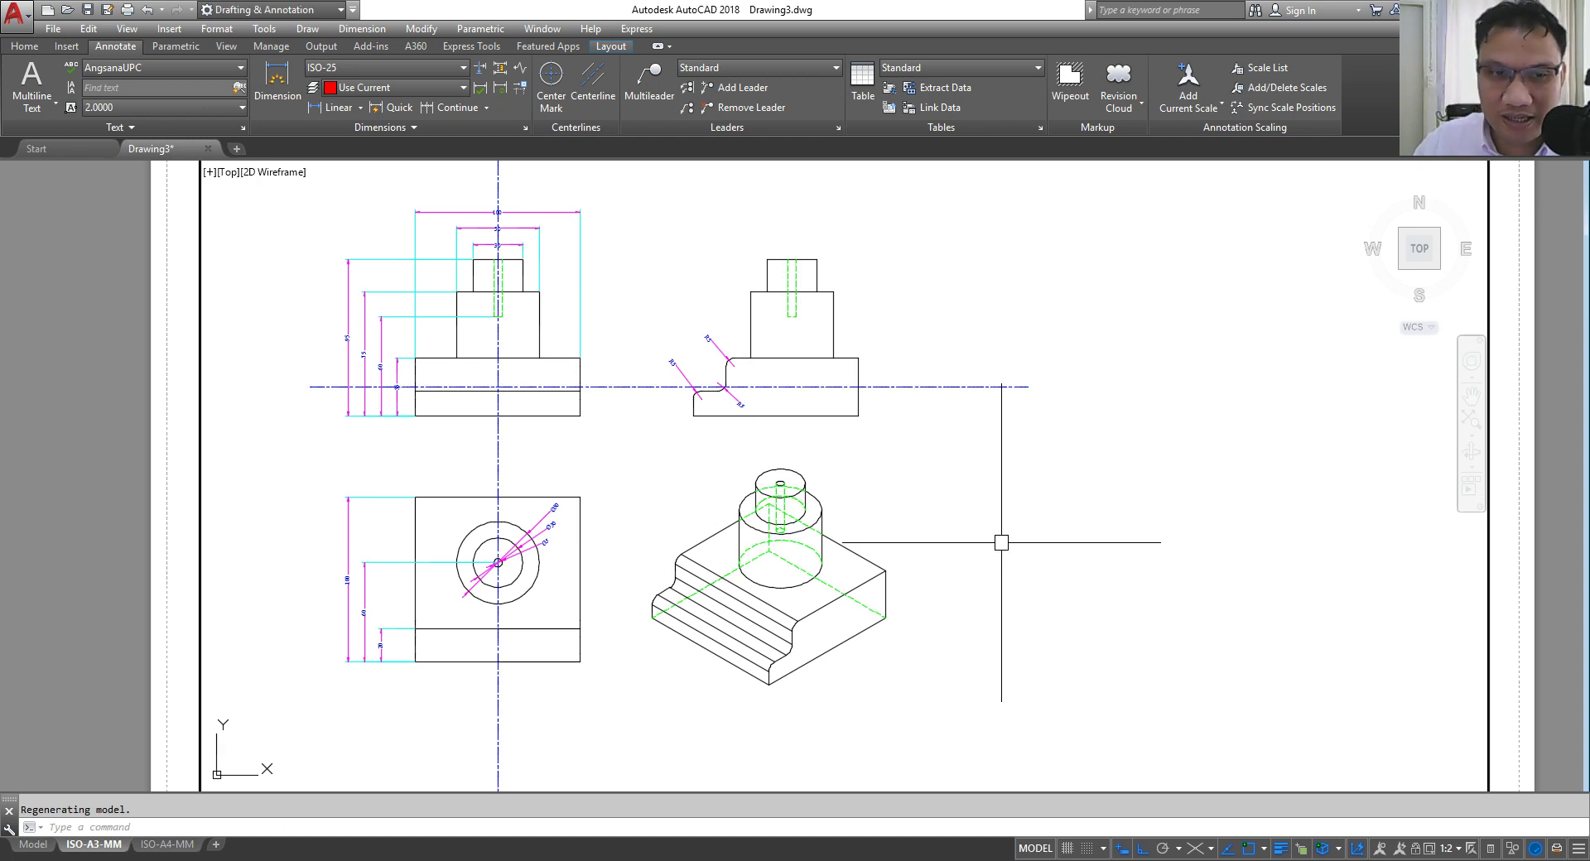
left_click(1024, 848)
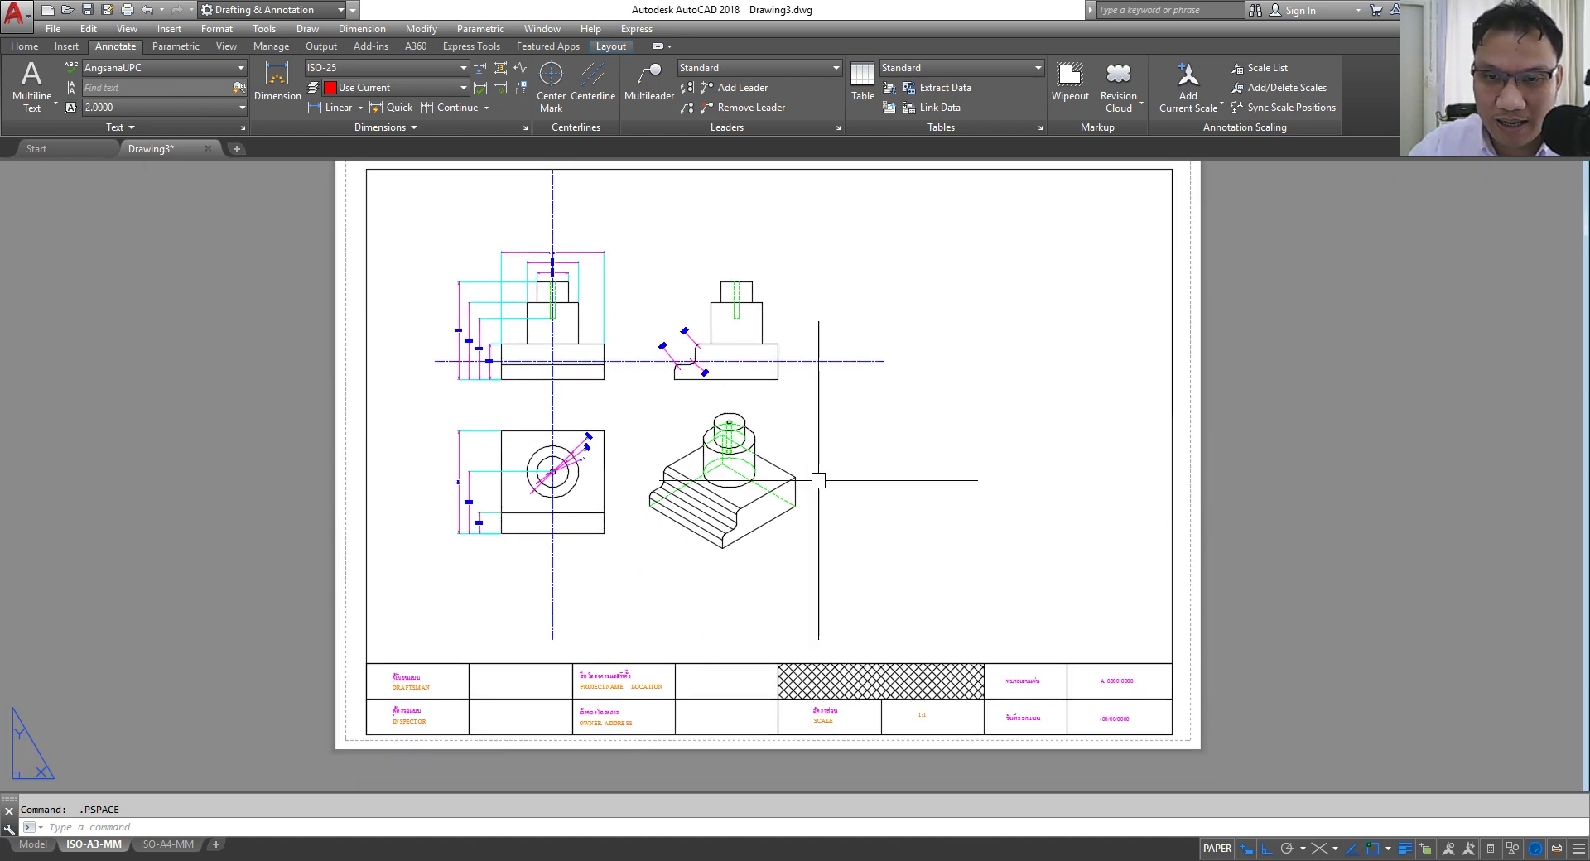
middle_click_drag(818, 480, 781, 497)
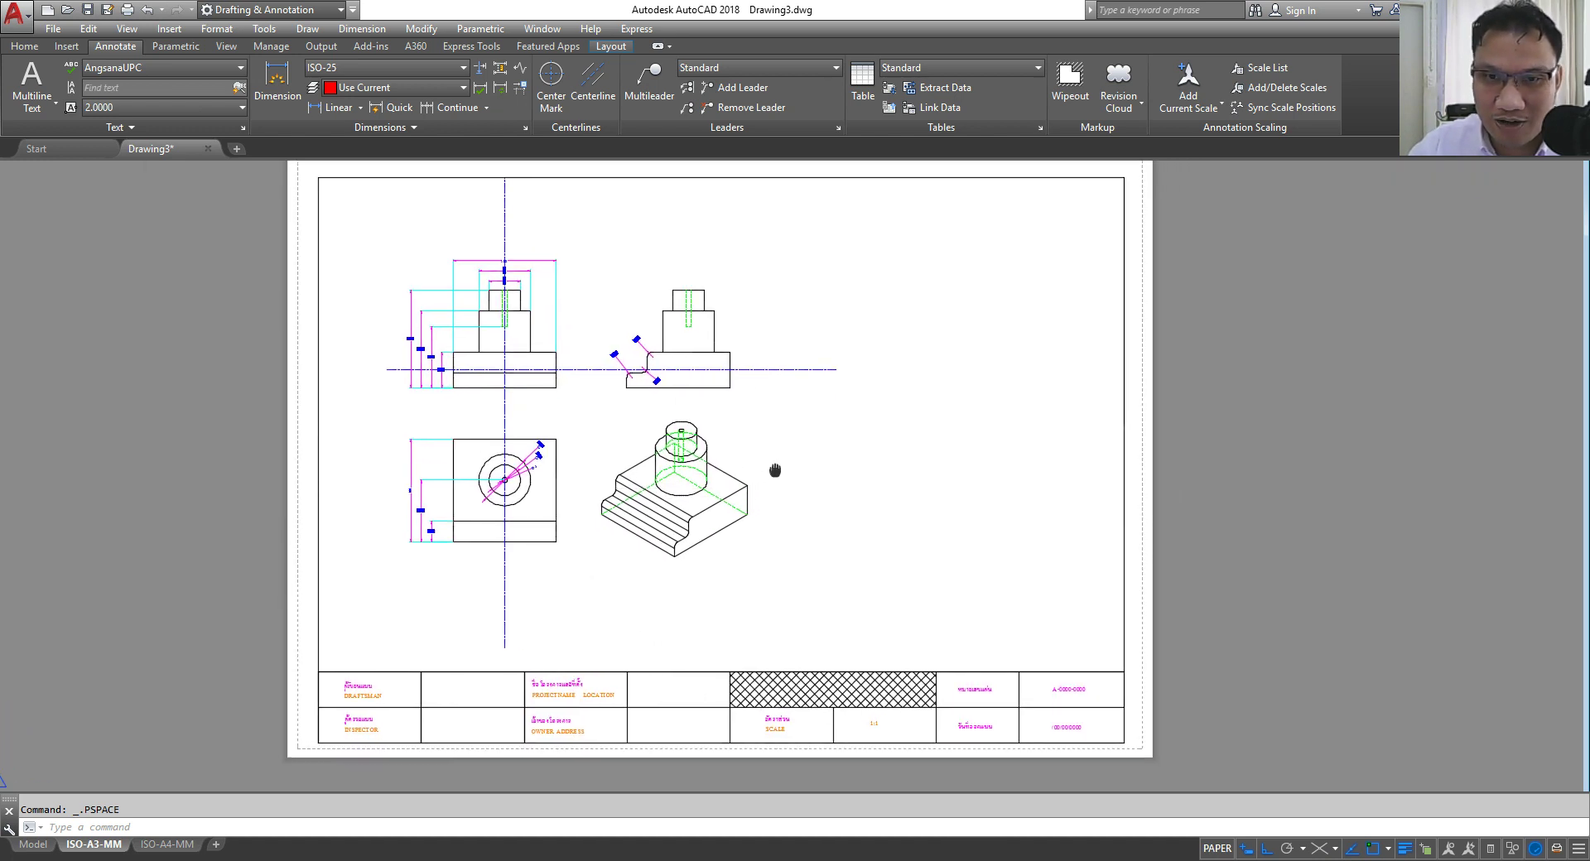
Step: Switch to model space and pan and zoom until all the part's views are visible
left_click(48, 845)
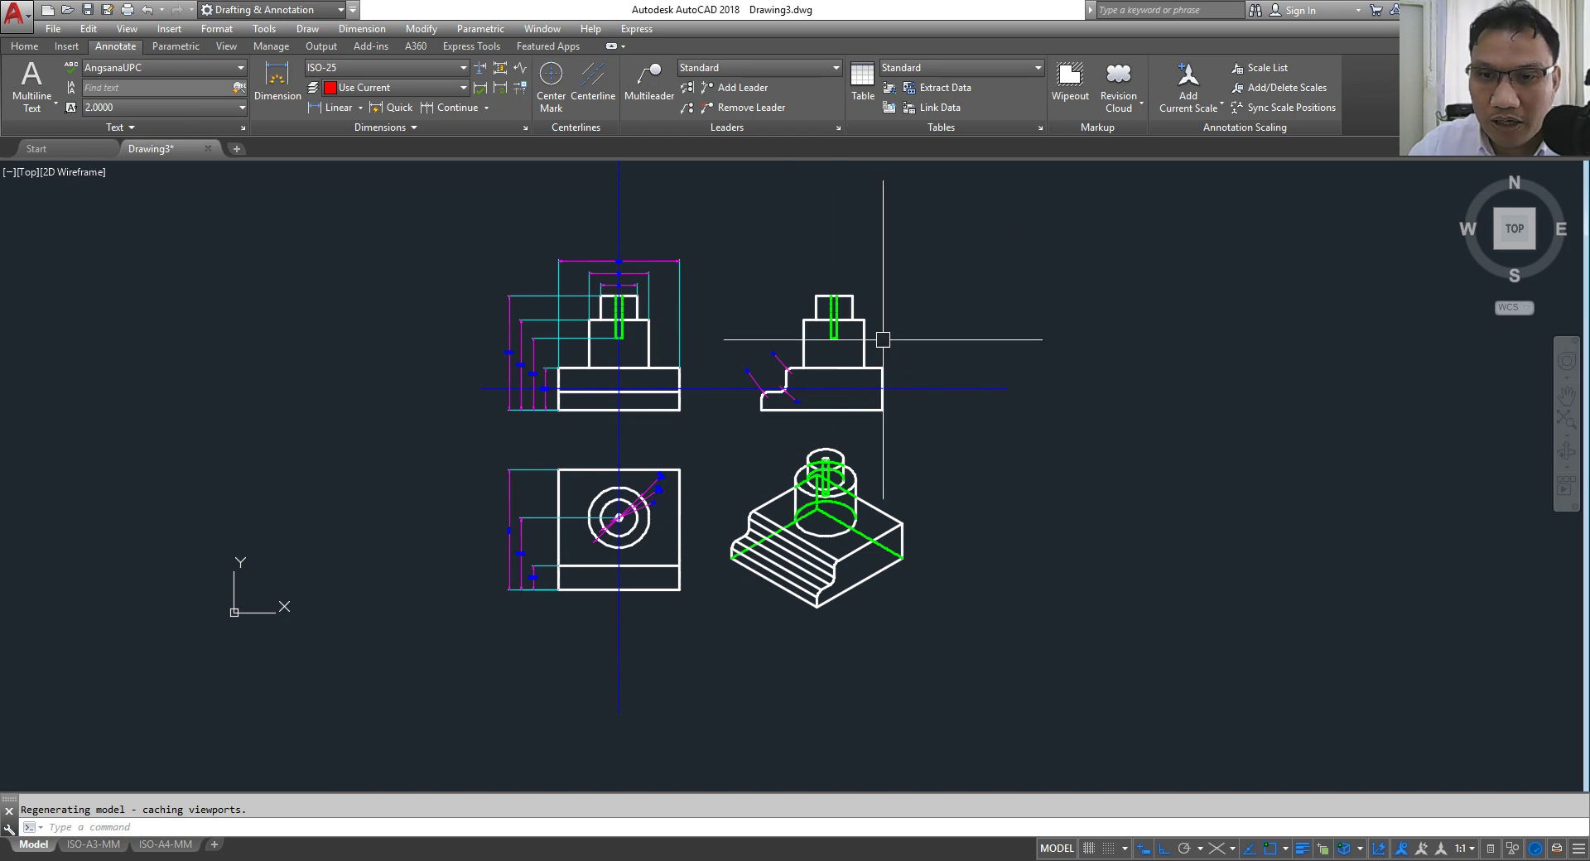
middle_click_drag(1069, 389, 656, 284)
scroll(656, 283, "down", 2)
scroll(1127, 236, "up", 4)
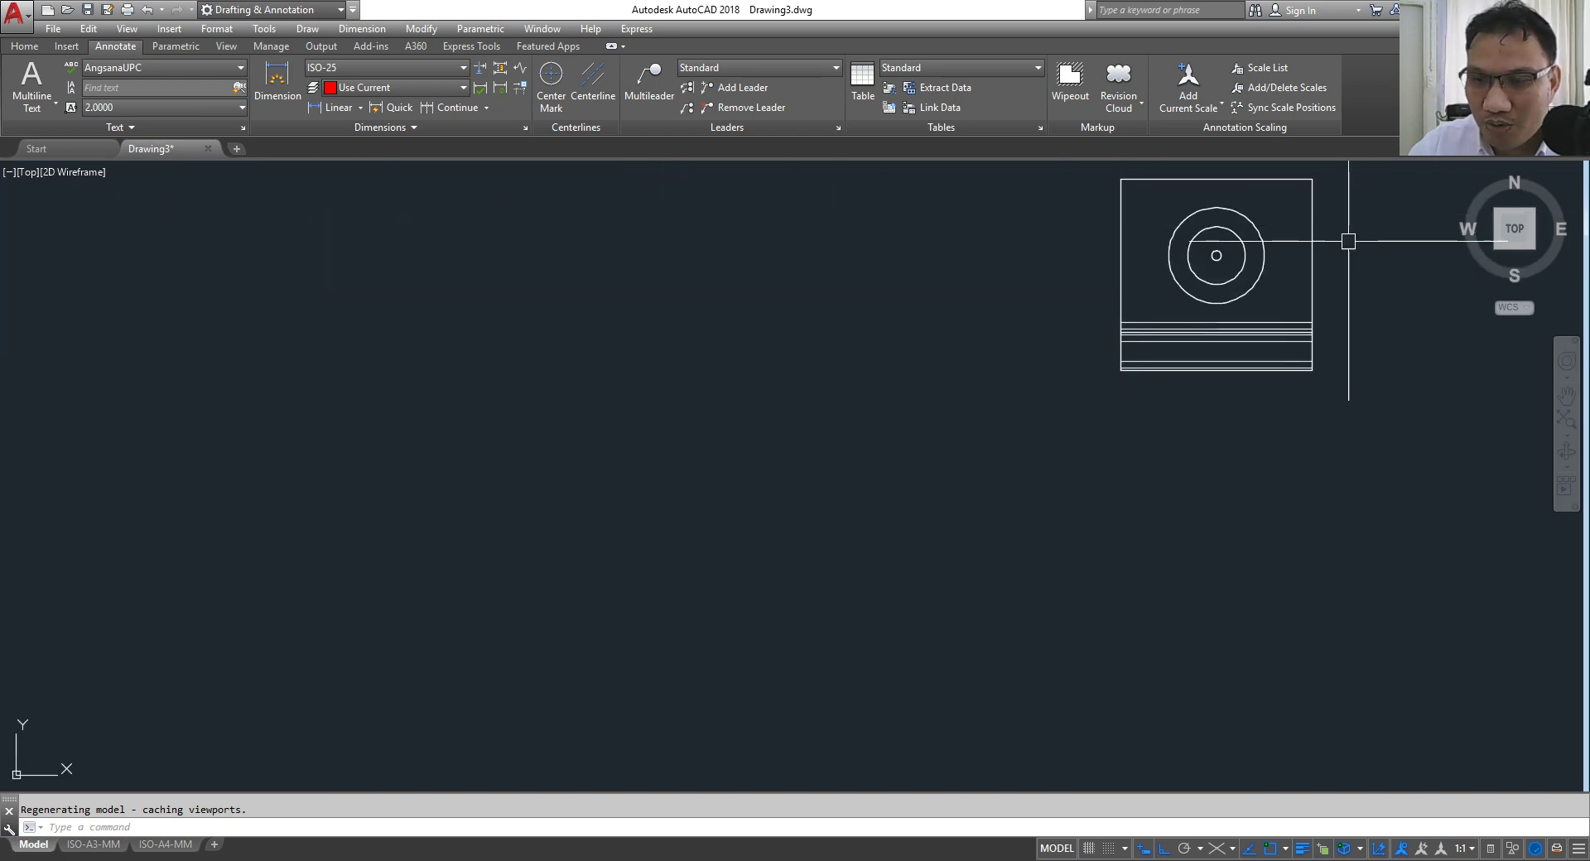
scroll(1349, 241, "down", 2)
scroll(1316, 203, "up", 1)
scroll(1349, 312, "up", 1)
scroll(1320, 301, "down", 3)
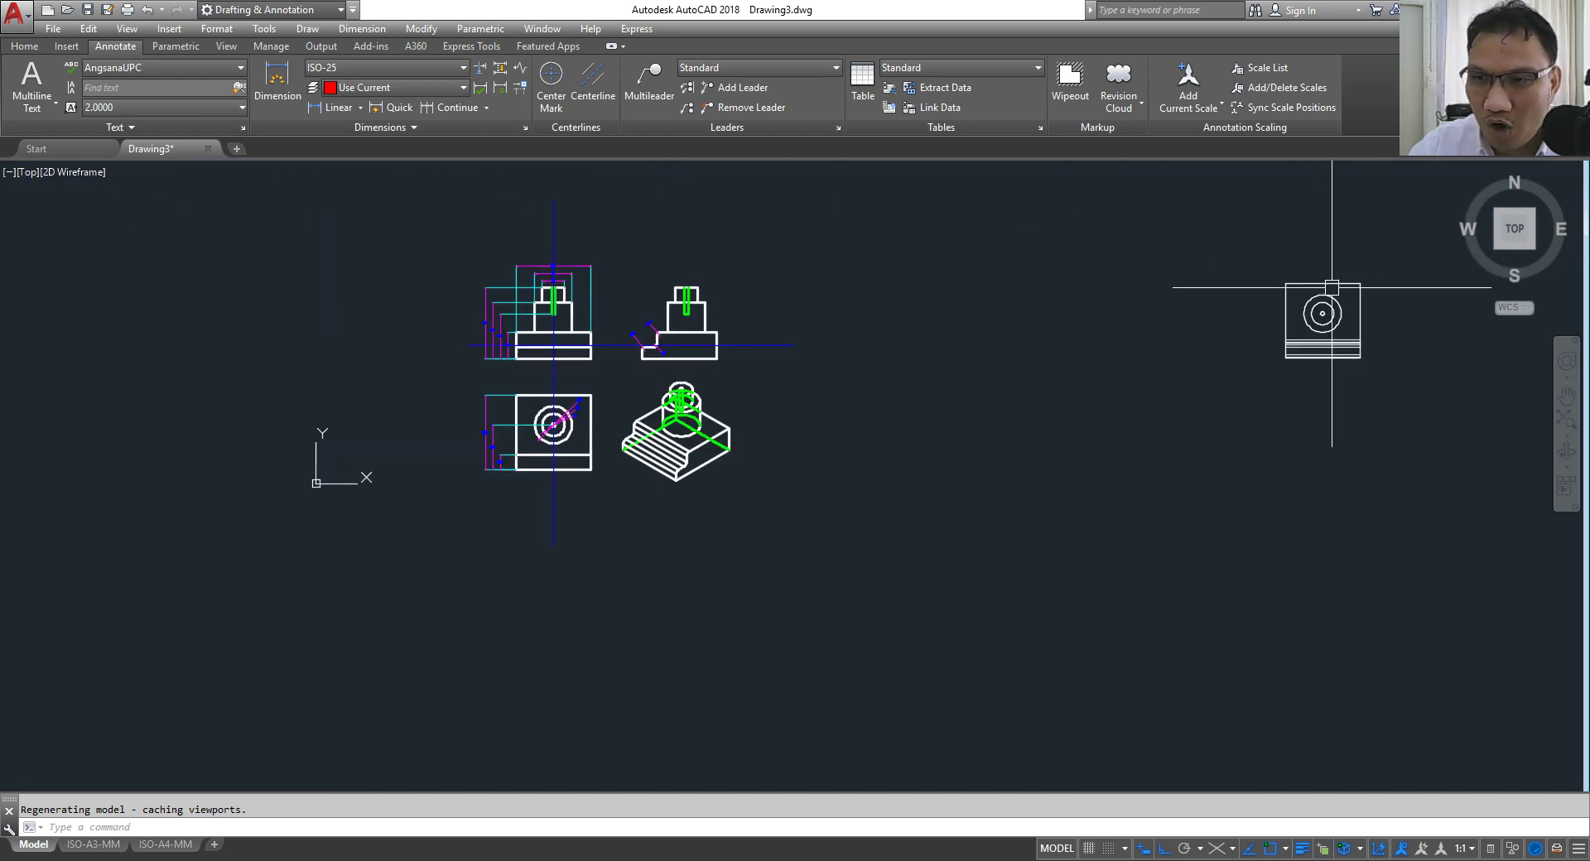
scroll(1321, 327, "up", 1)
scroll(1325, 323, "up", 1)
scroll(1334, 394, "down", 3)
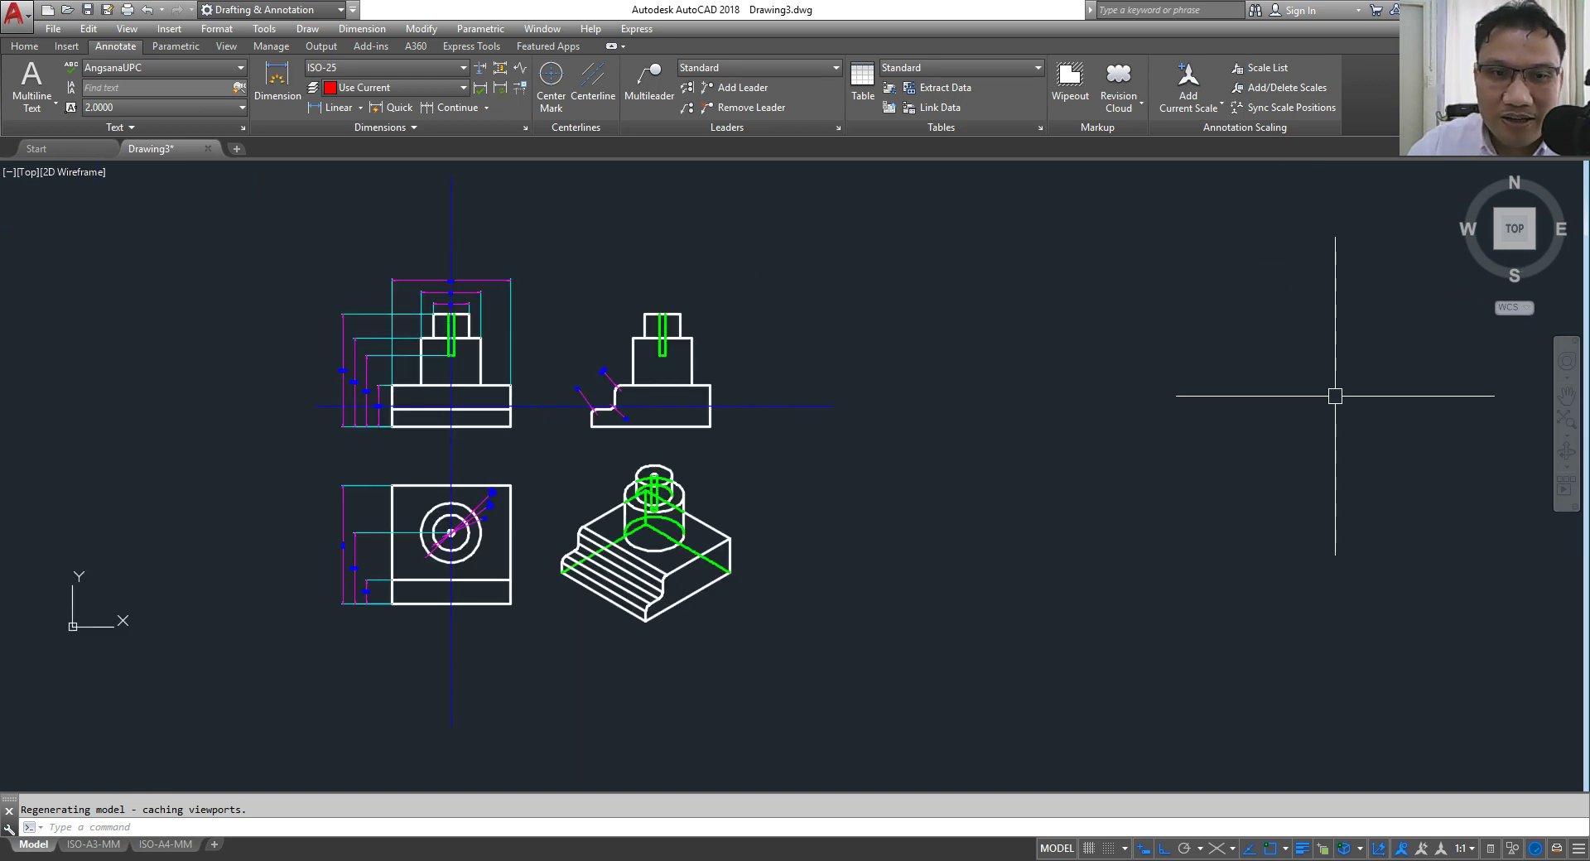
scroll(700, 358, "up", 2)
left_click(443, 207)
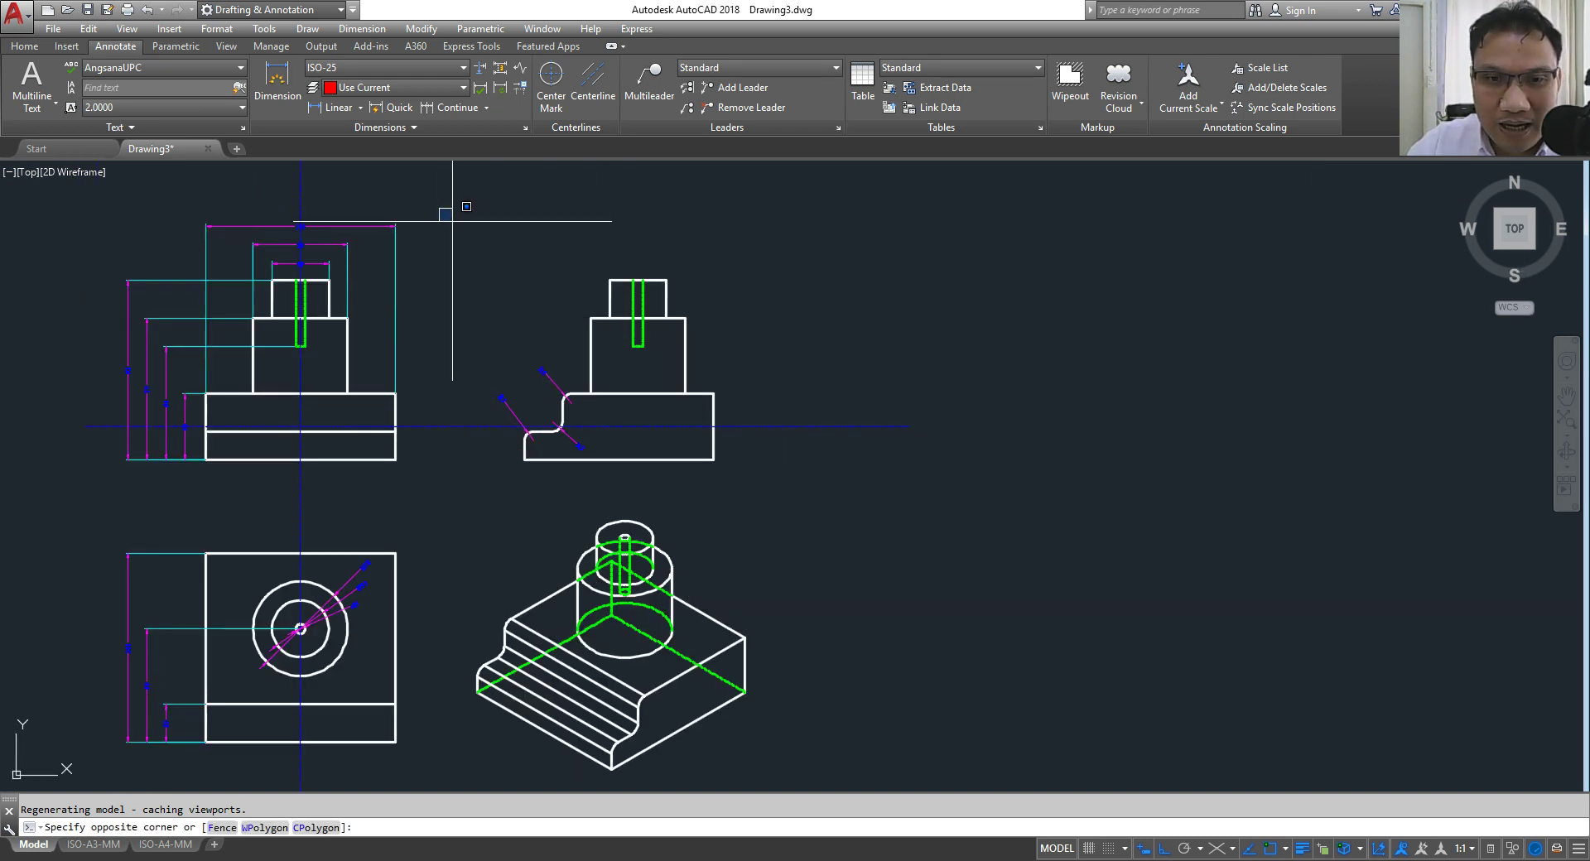
Step: Copy the right-hand stepped front view to the left of the separate top view
left_click(807, 489)
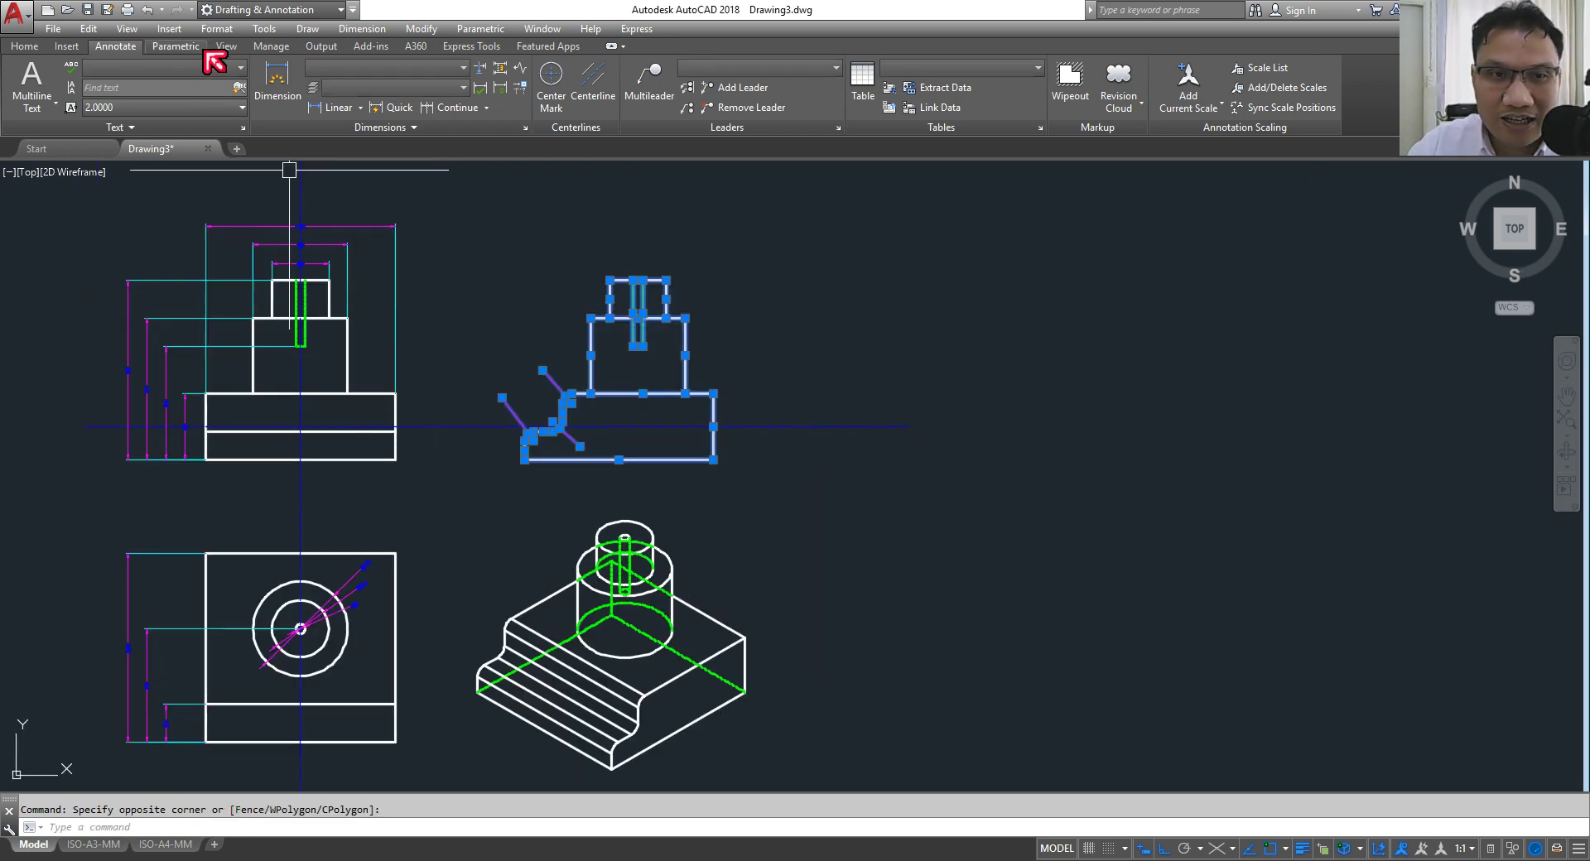
left_click(24, 47)
left_click(222, 89)
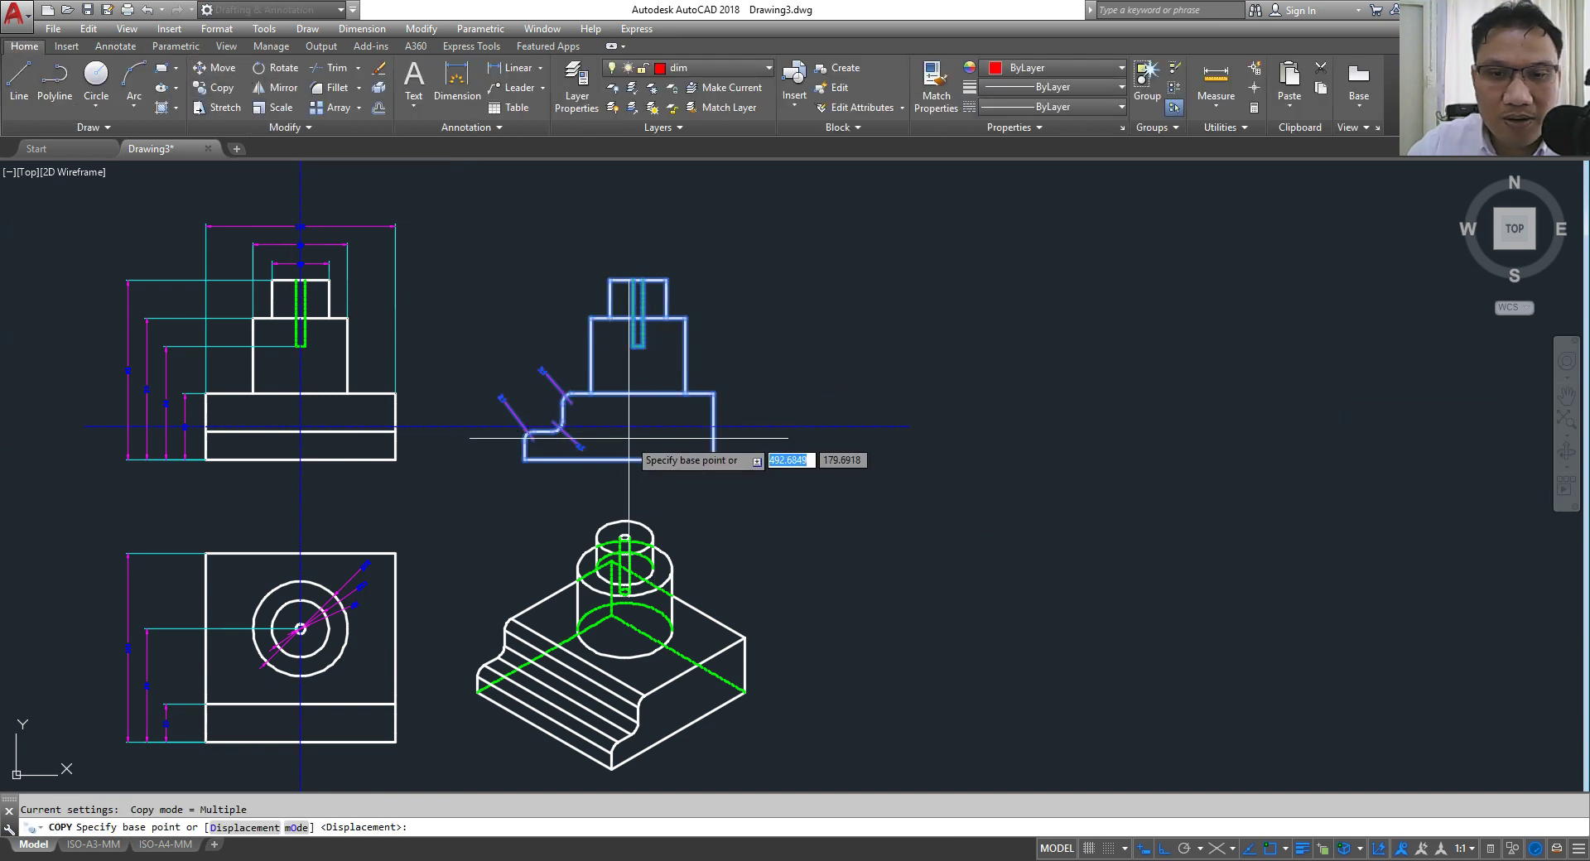
left_click(609, 443)
scroll(506, 401, "down", 4)
scroll(1031, 419, "up", 5)
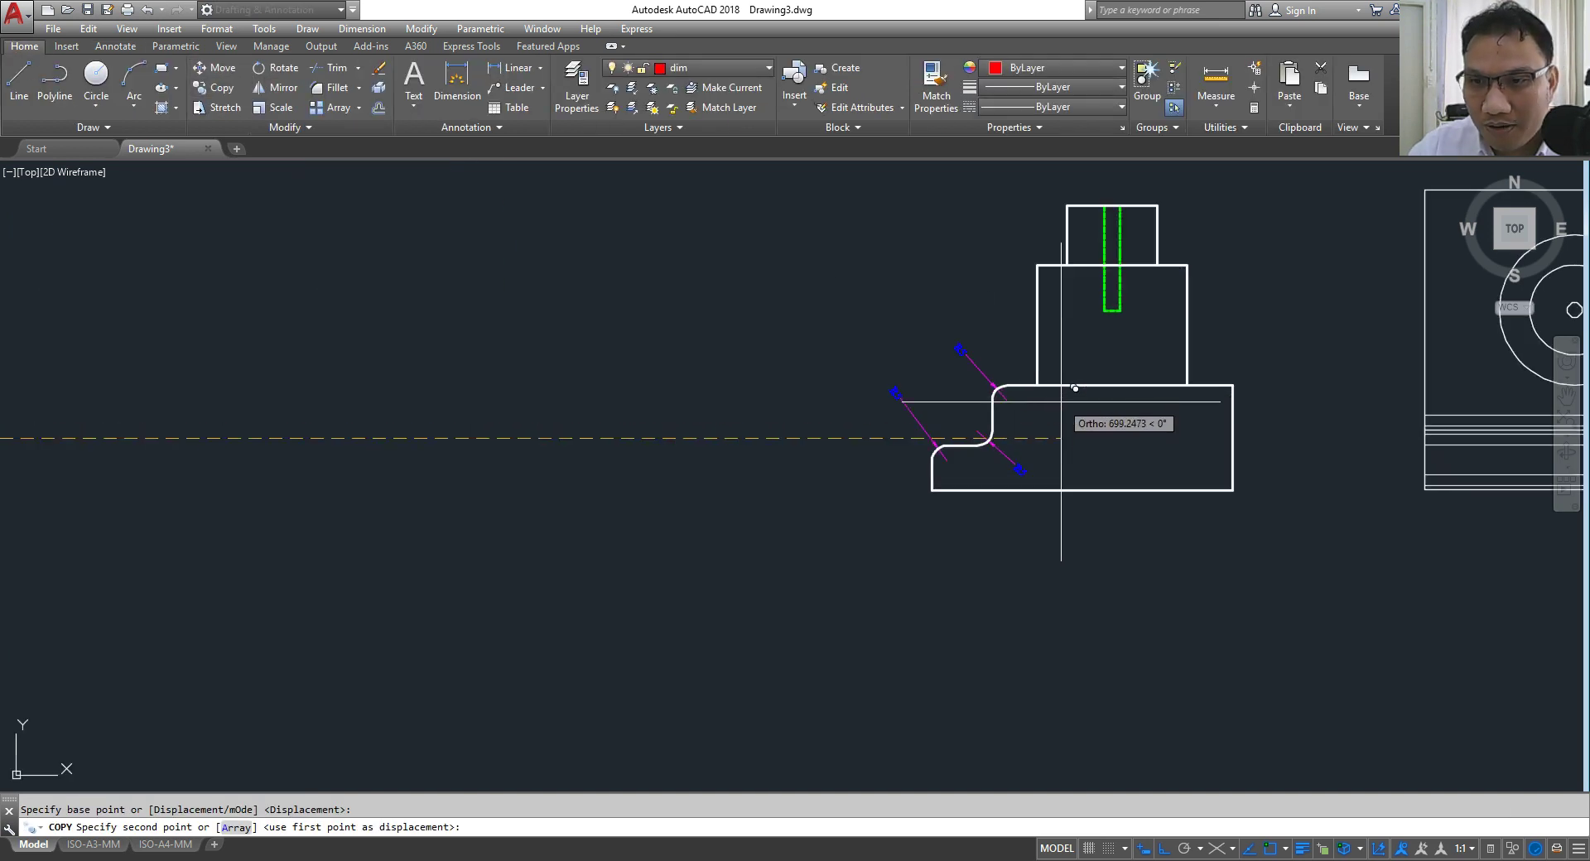
scroll(870, 419, "down", 5)
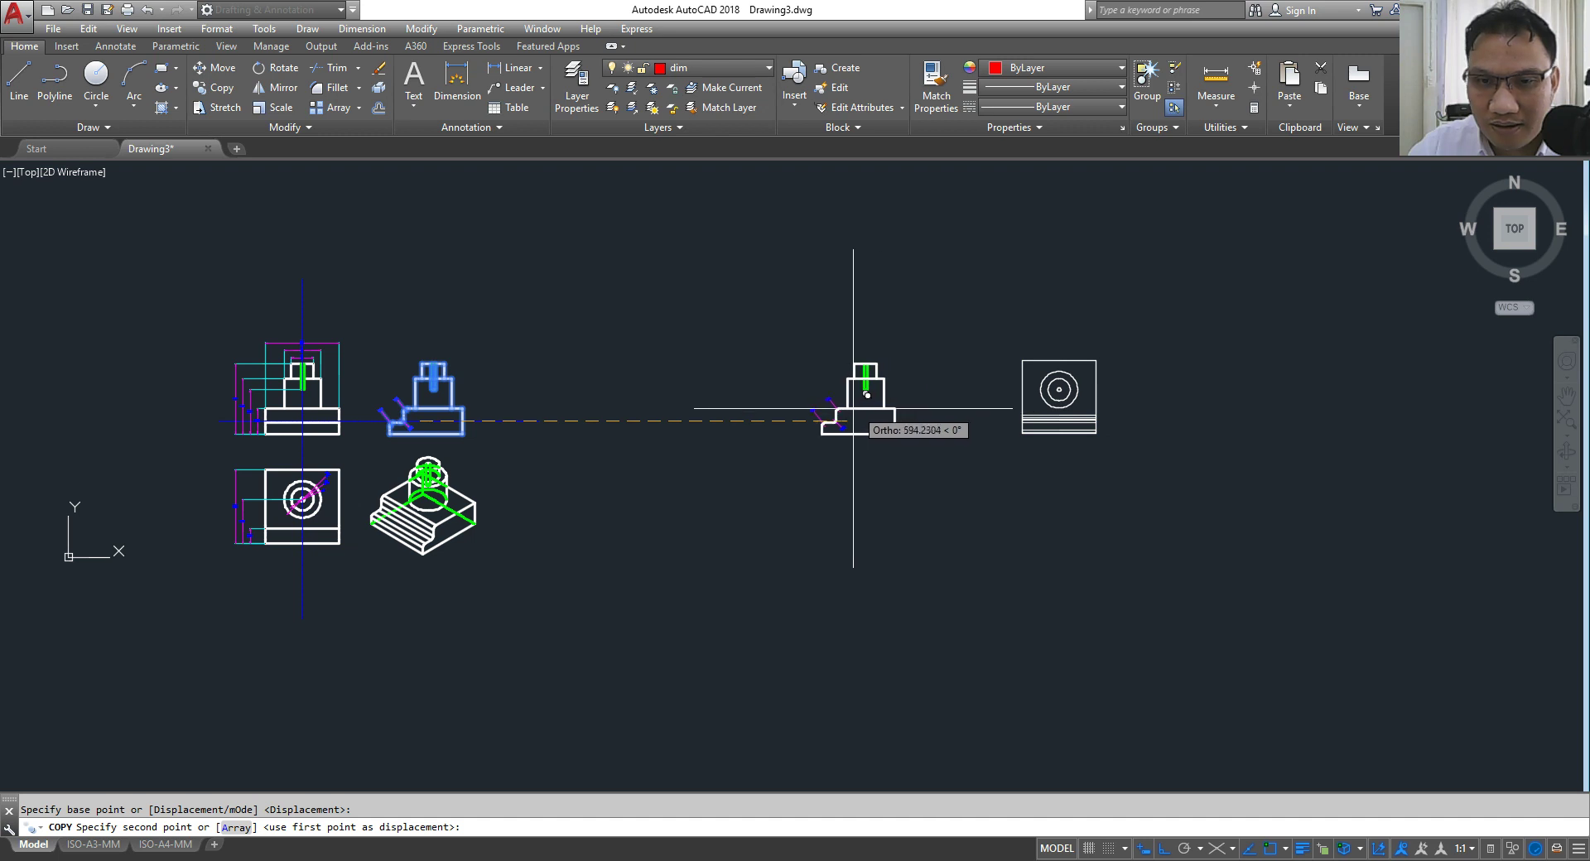
left_click(822, 415)
key("Escape")
scroll(878, 390, "up", 5)
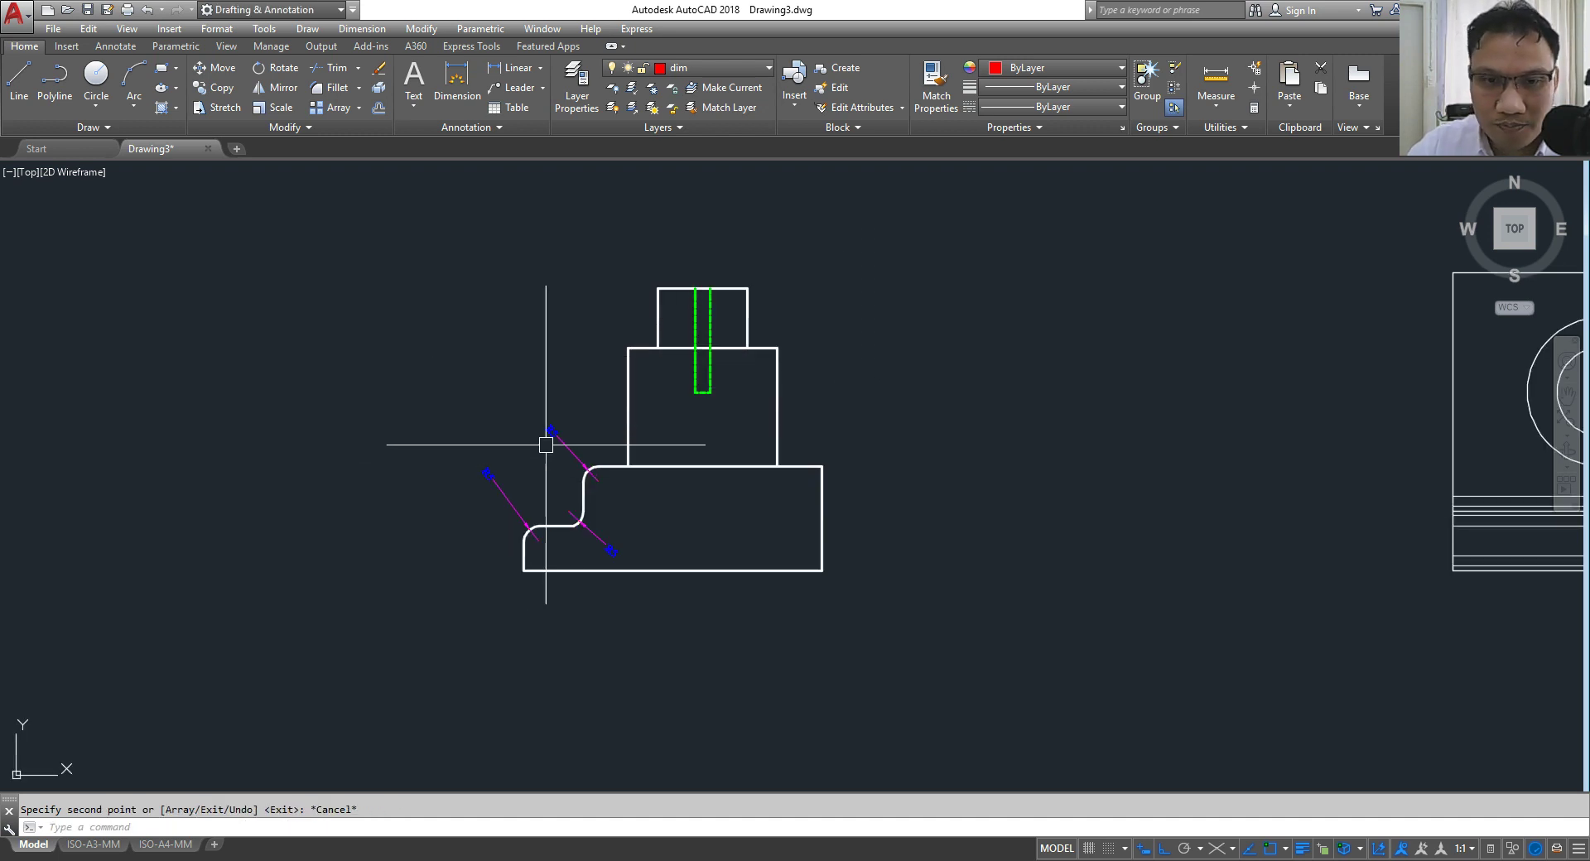
scroll(543, 440, "up", 4)
left_click(563, 421)
Step: Delete the three R5 radius dimensions from the copied view
left_click(396, 538)
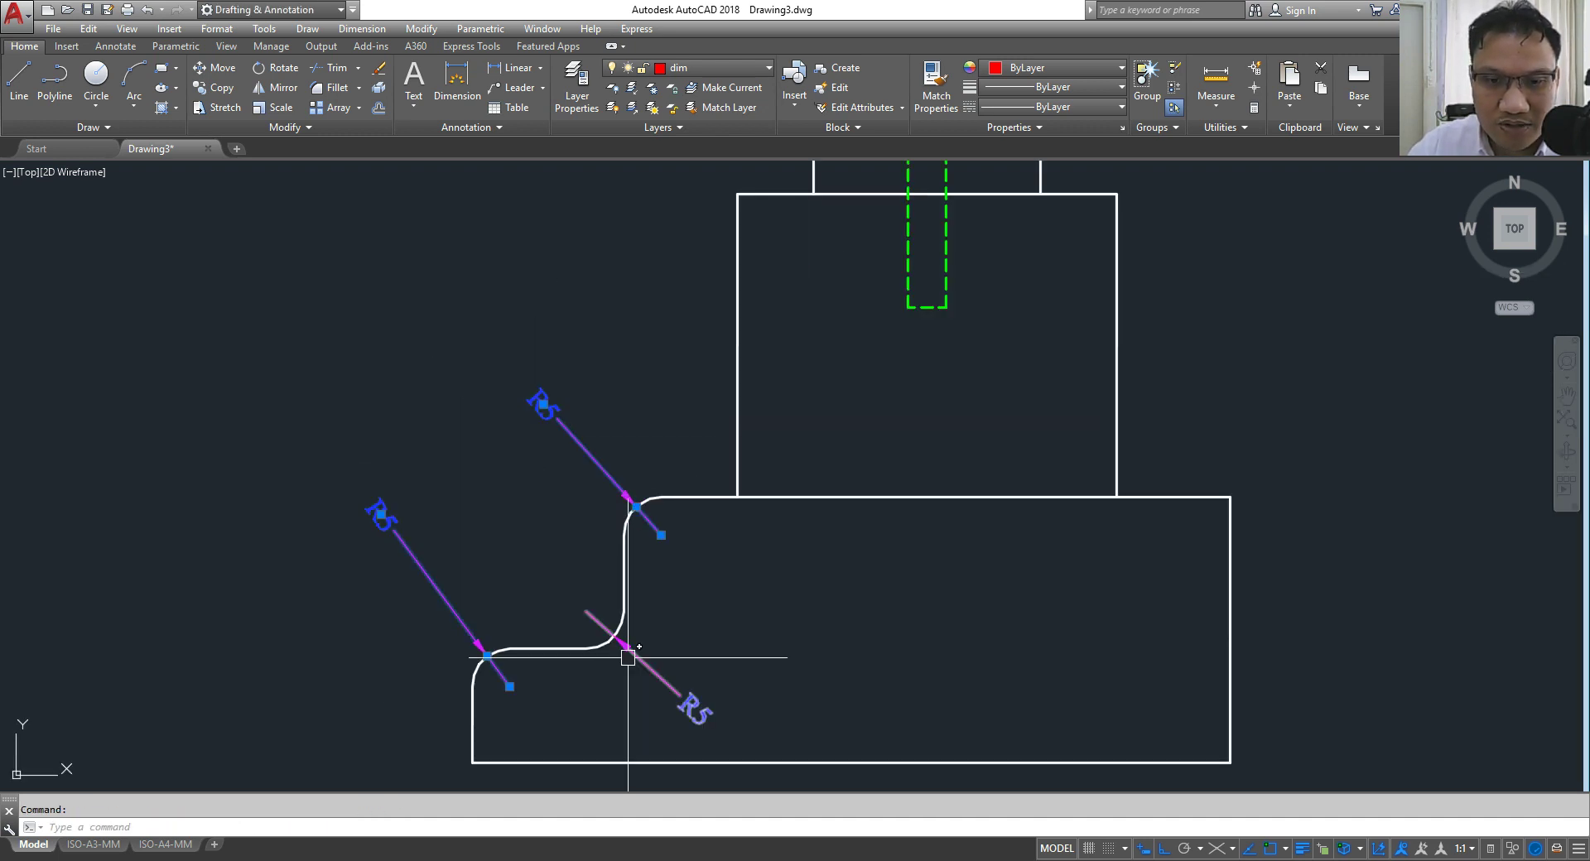
left_click(629, 652)
key("Delete")
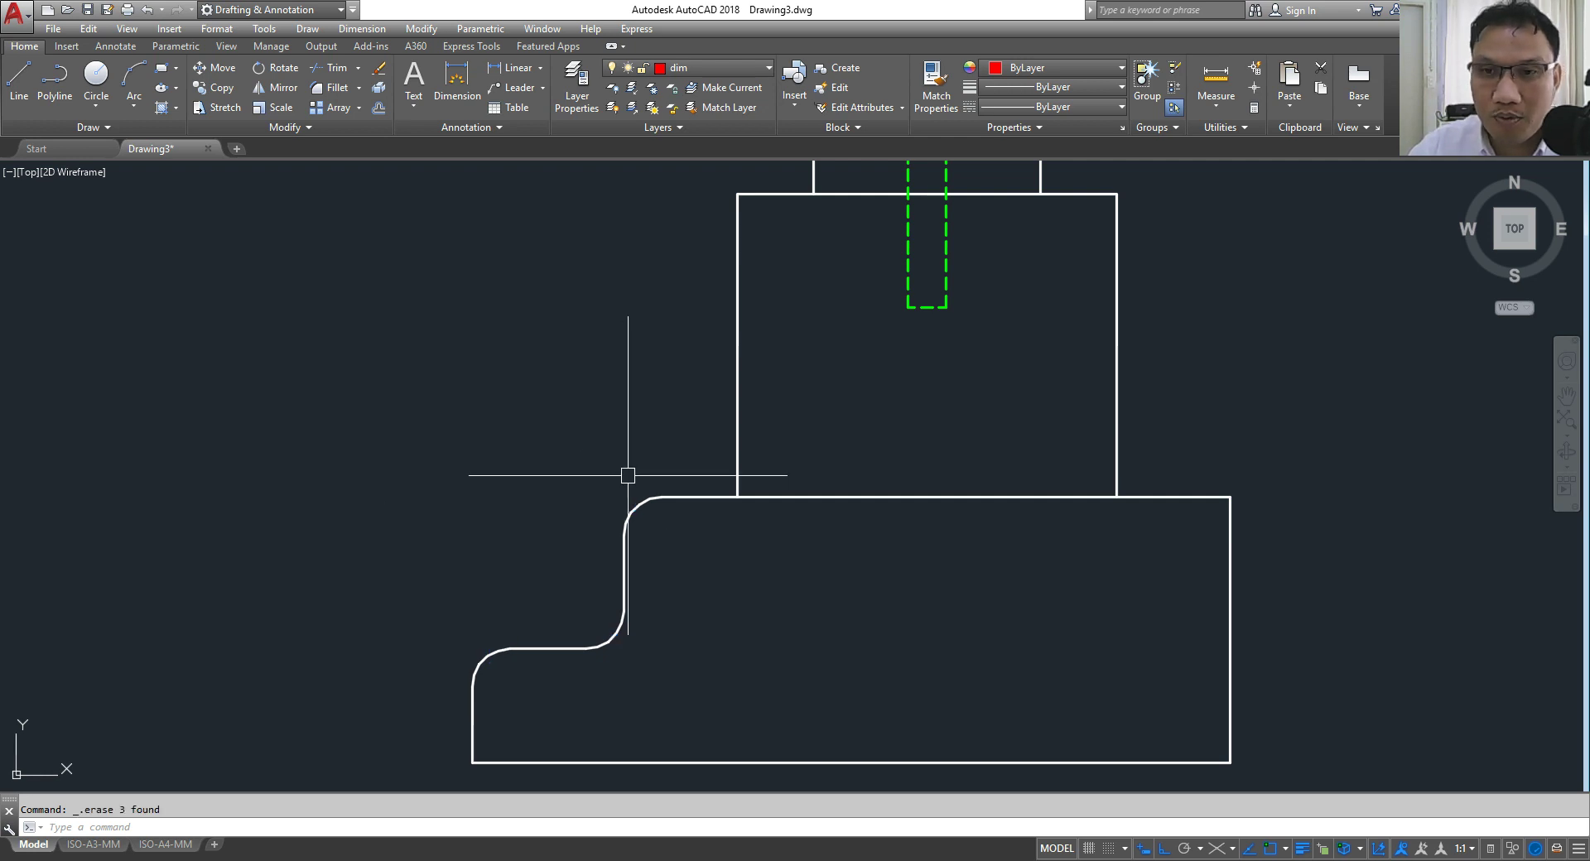
scroll(600, 490, "down", 2)
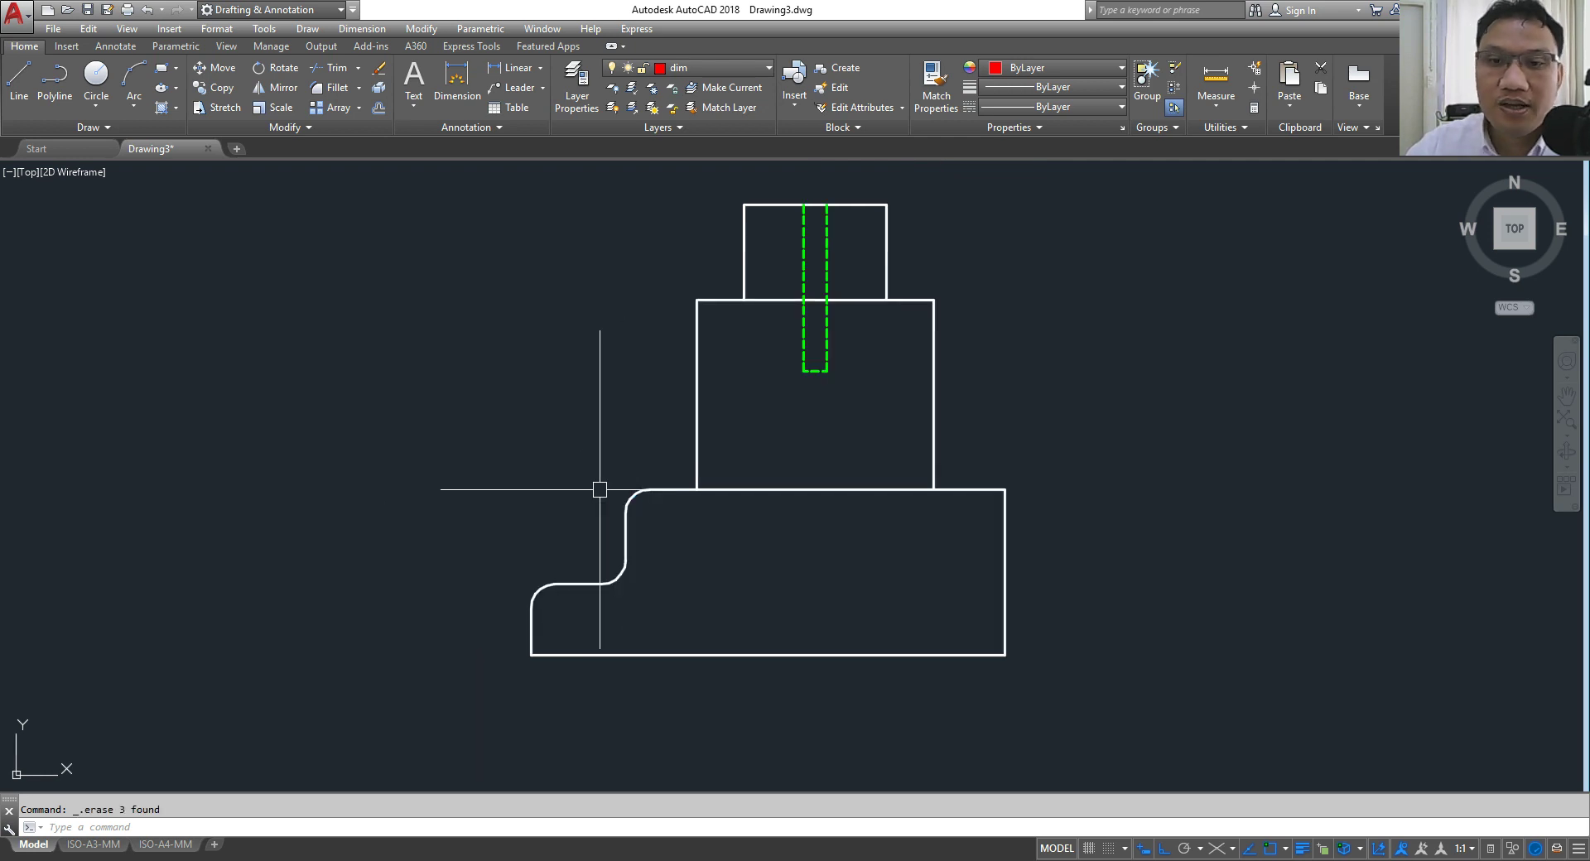
Step: Trim the interior dividing lines from the copied view, using all objects as cutting edges
left_click(330, 78)
key("Return")
scroll(815, 290, "up", 8)
left_click(863, 279)
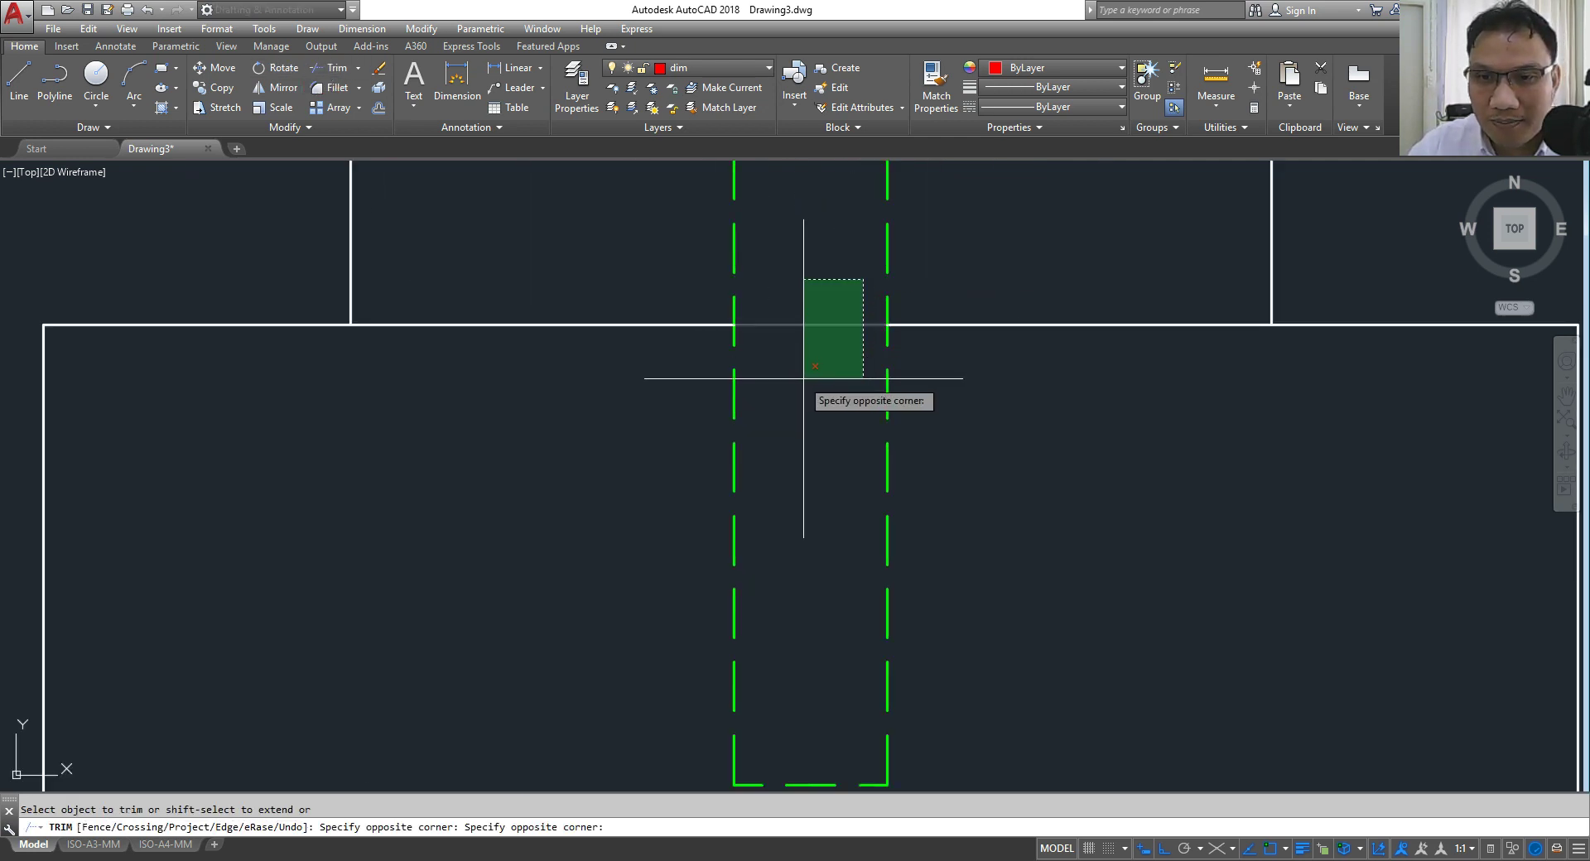
scroll(721, 259, "down", 2)
scroll(722, 259, "down", 4)
scroll(722, 433, "up", 3)
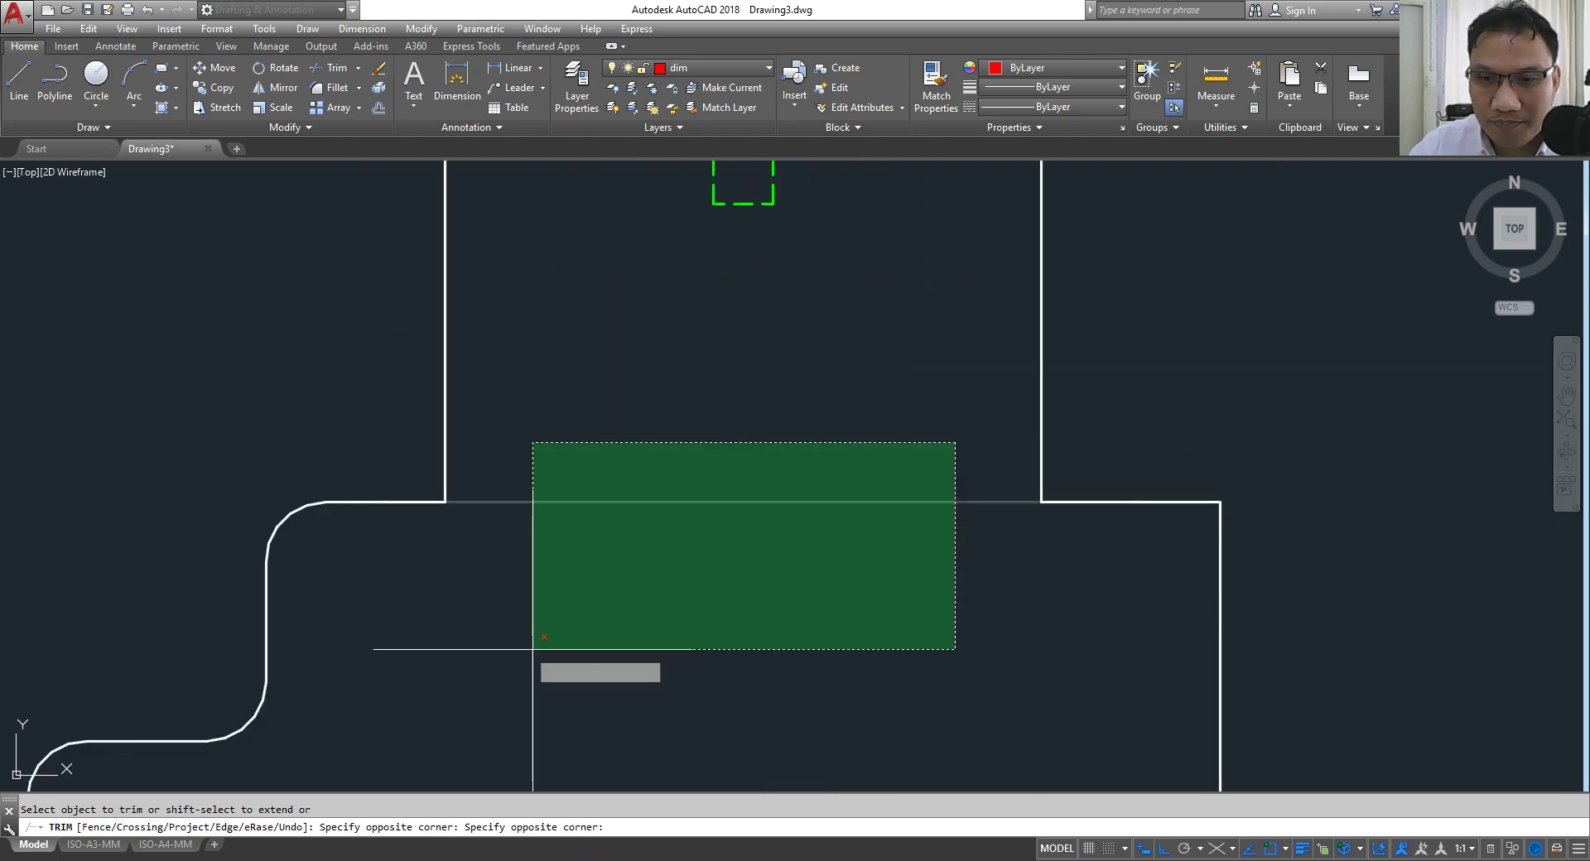
left_click(532, 649)
scroll(823, 458, "down", 5)
right_click(1030, 321)
left_click(1059, 313)
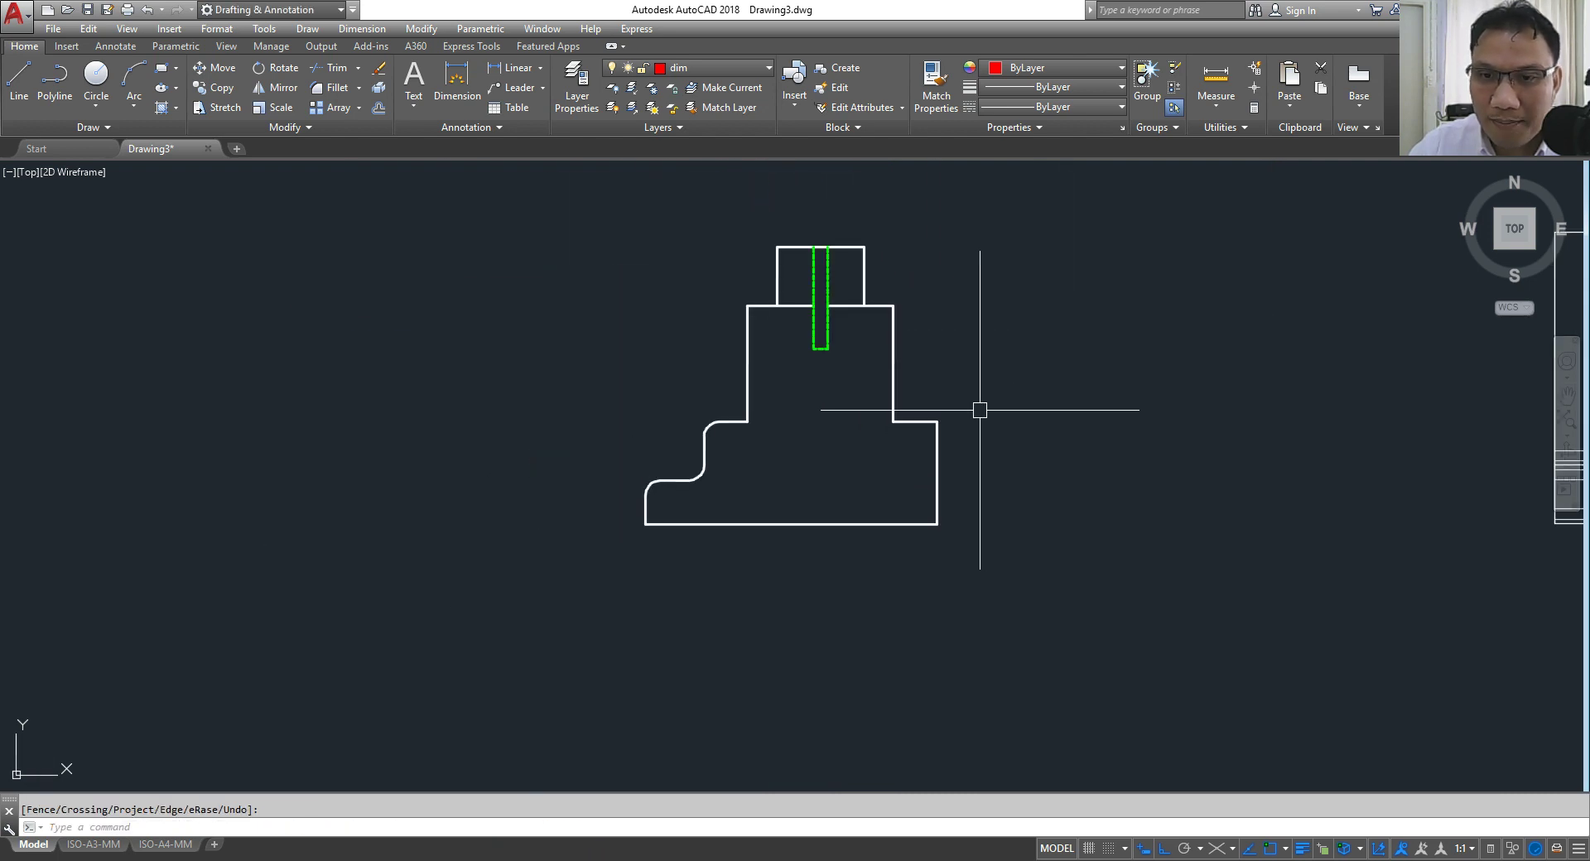
Step: Pan and zoom to review the cleaned-up copied view beside the top view
mouse_move(823, 395)
middle_mouse_down()
mouse_move(823, 458)
mouse_move(720, 455)
middle_mouse_up()
scroll(788, 390, "down", 2)
scroll(724, 444, "up", 2)
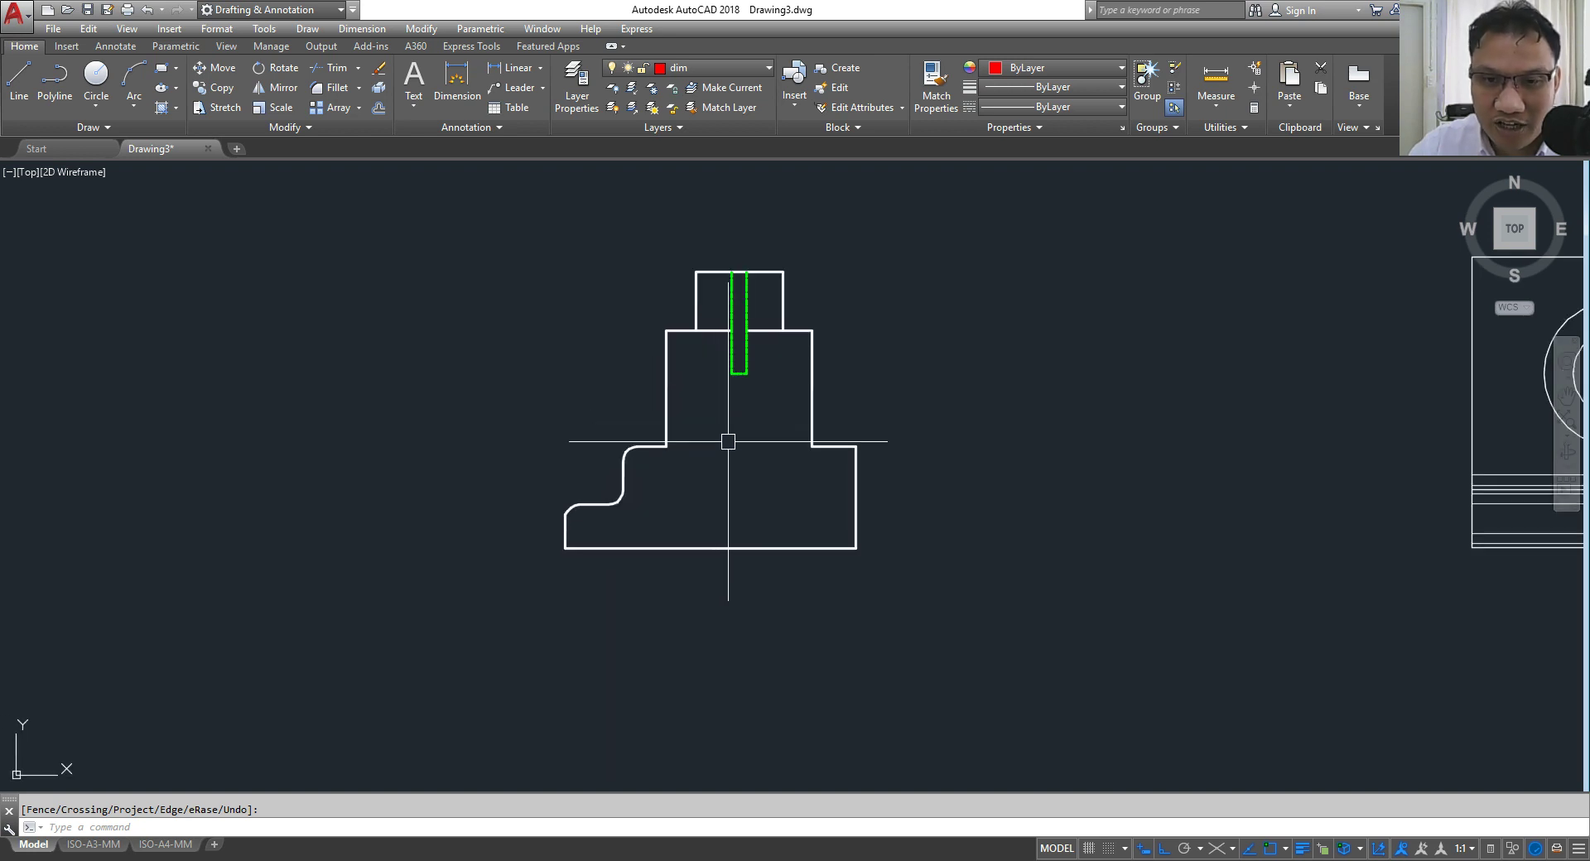
scroll(728, 441, "down", 5)
scroll(250, 465, "up", 2)
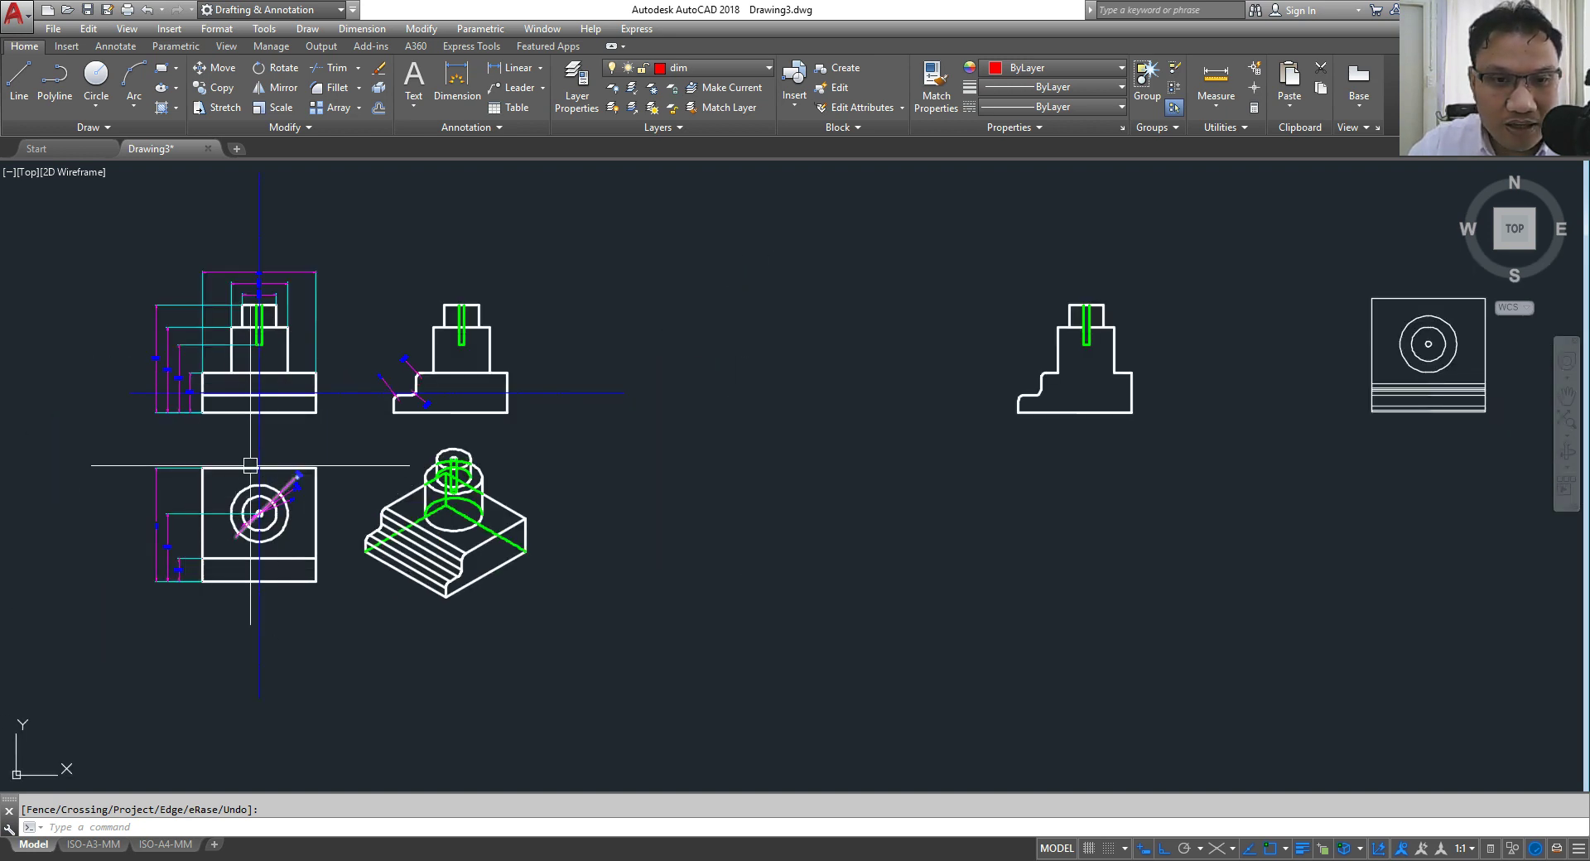
scroll(220, 419, "up", 3)
scroll(165, 408, "down", 5)
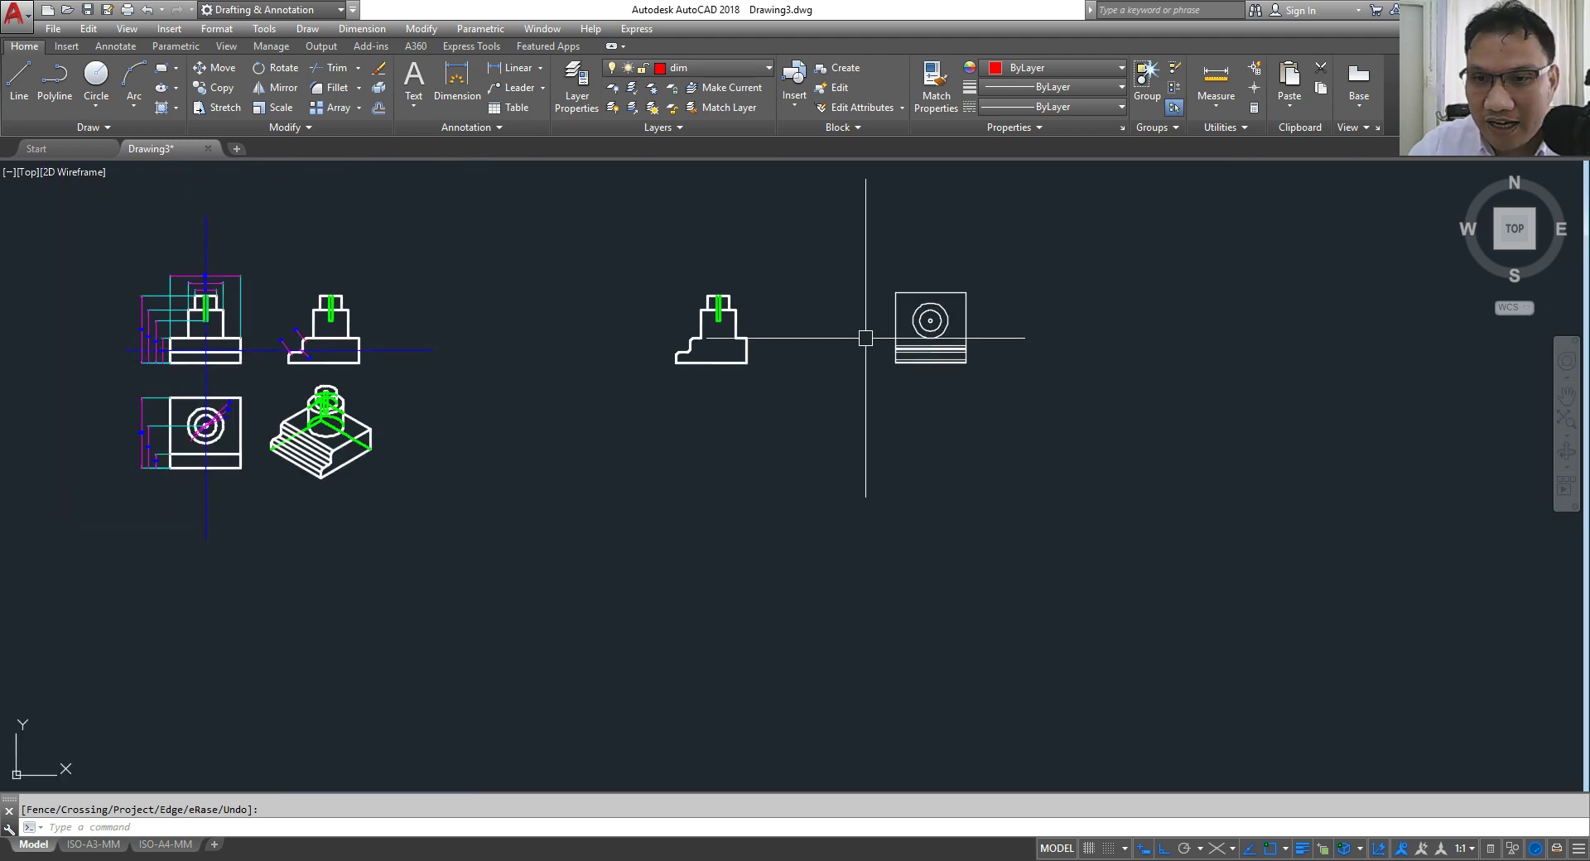
scroll(729, 307, "up", 4)
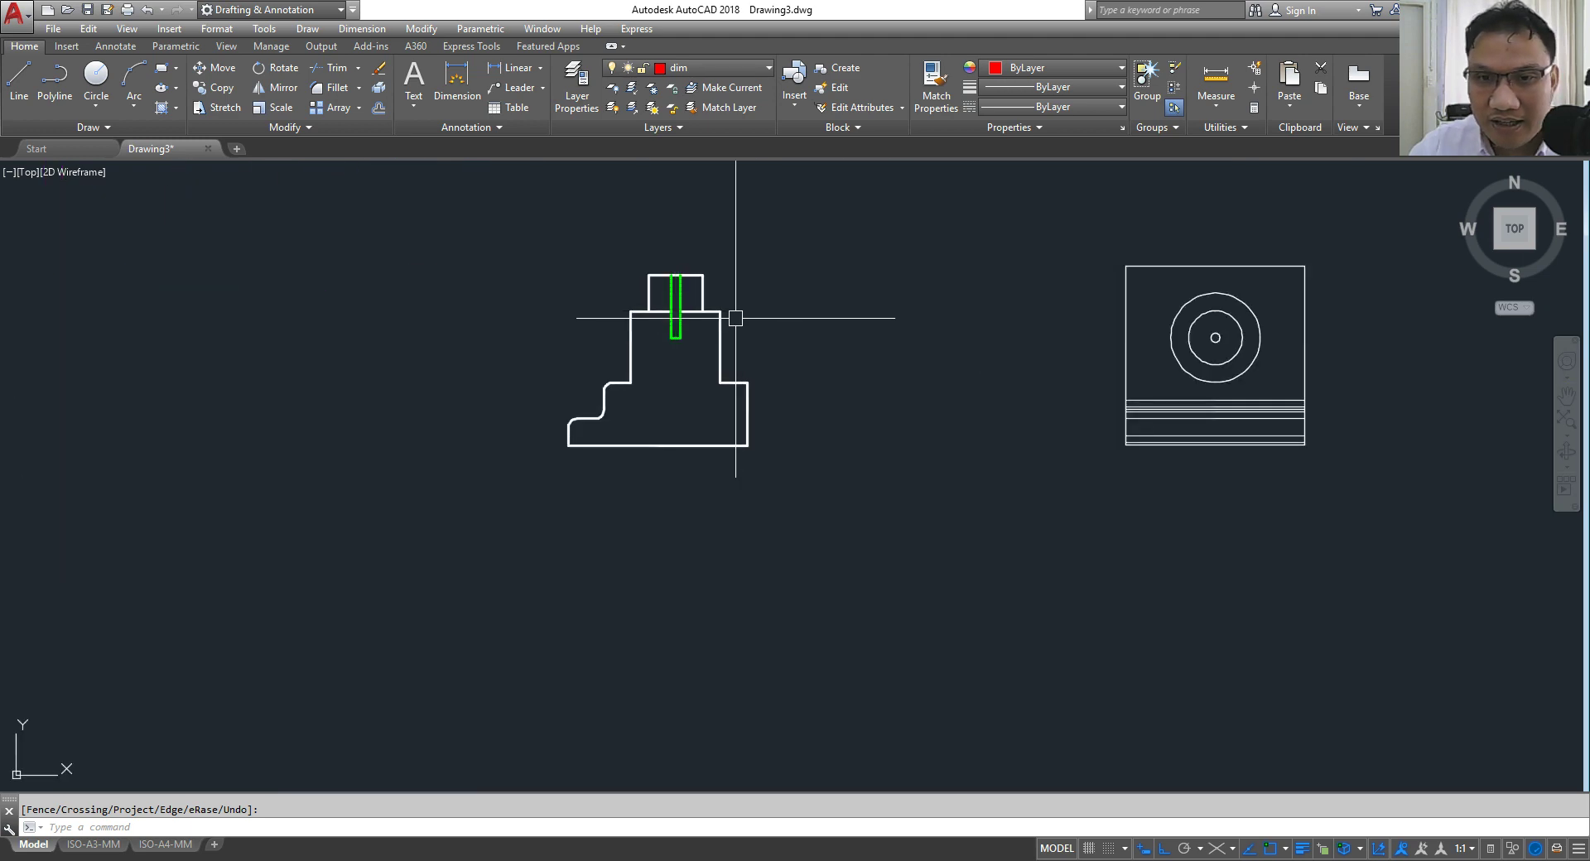
left_click(308, 29)
left_click(327, 400)
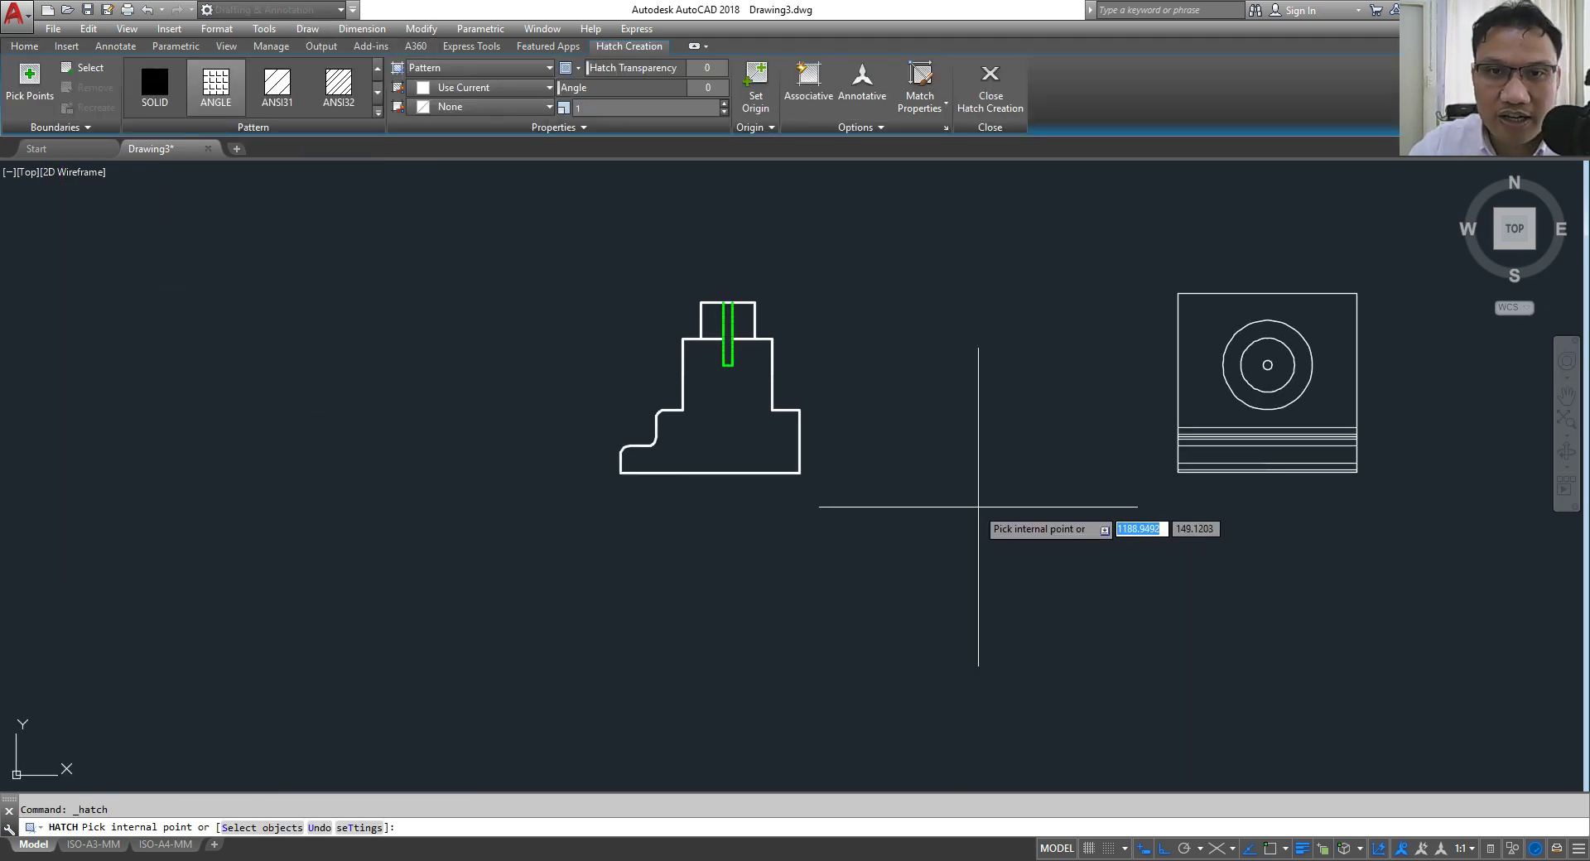
left_click(291, 87)
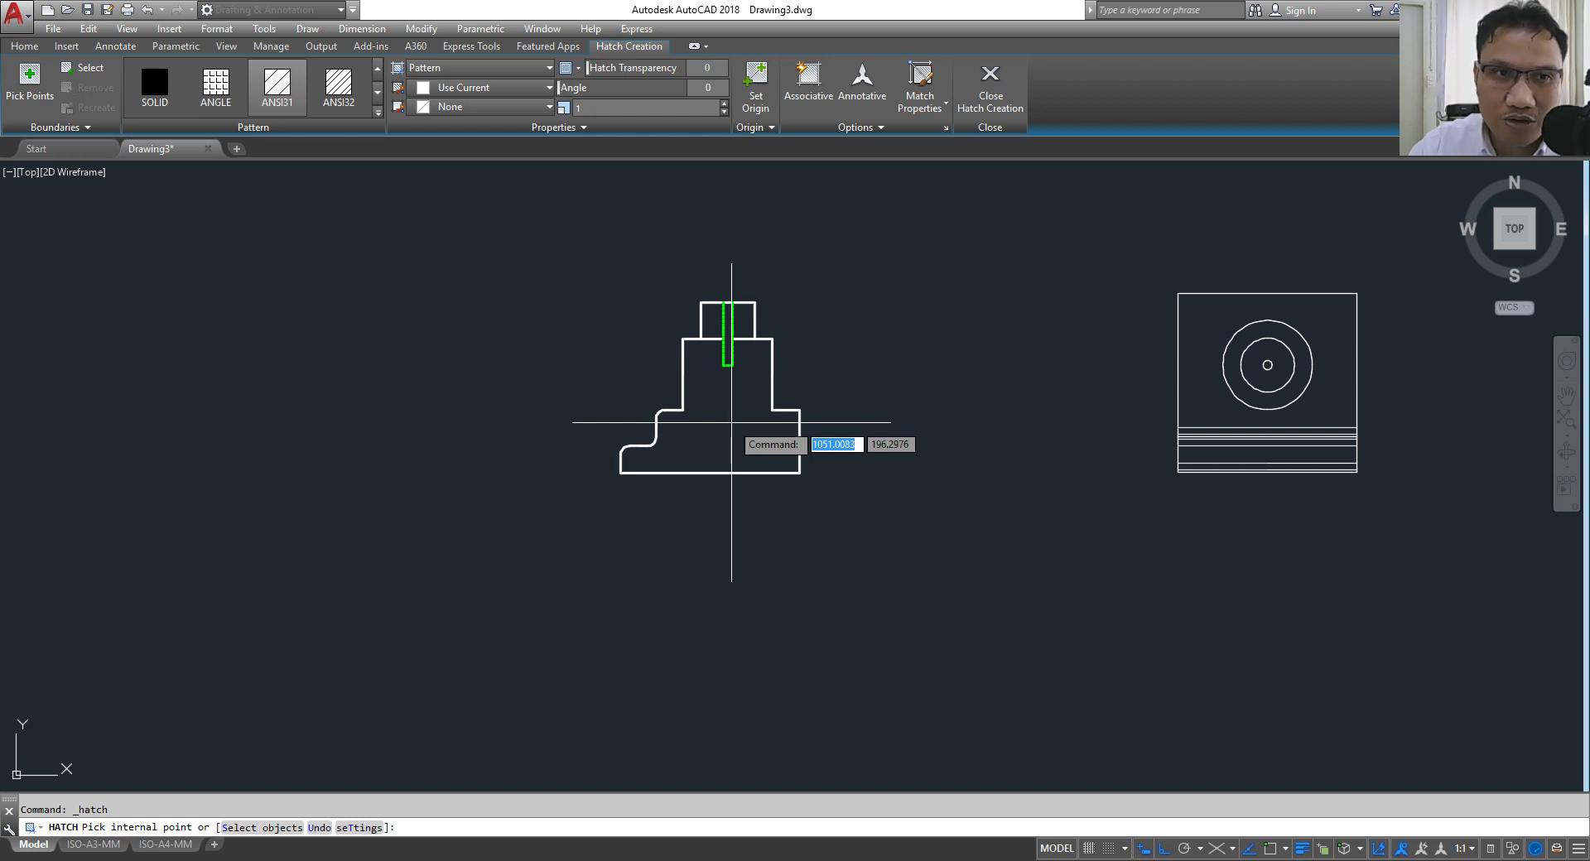
left_click(732, 423)
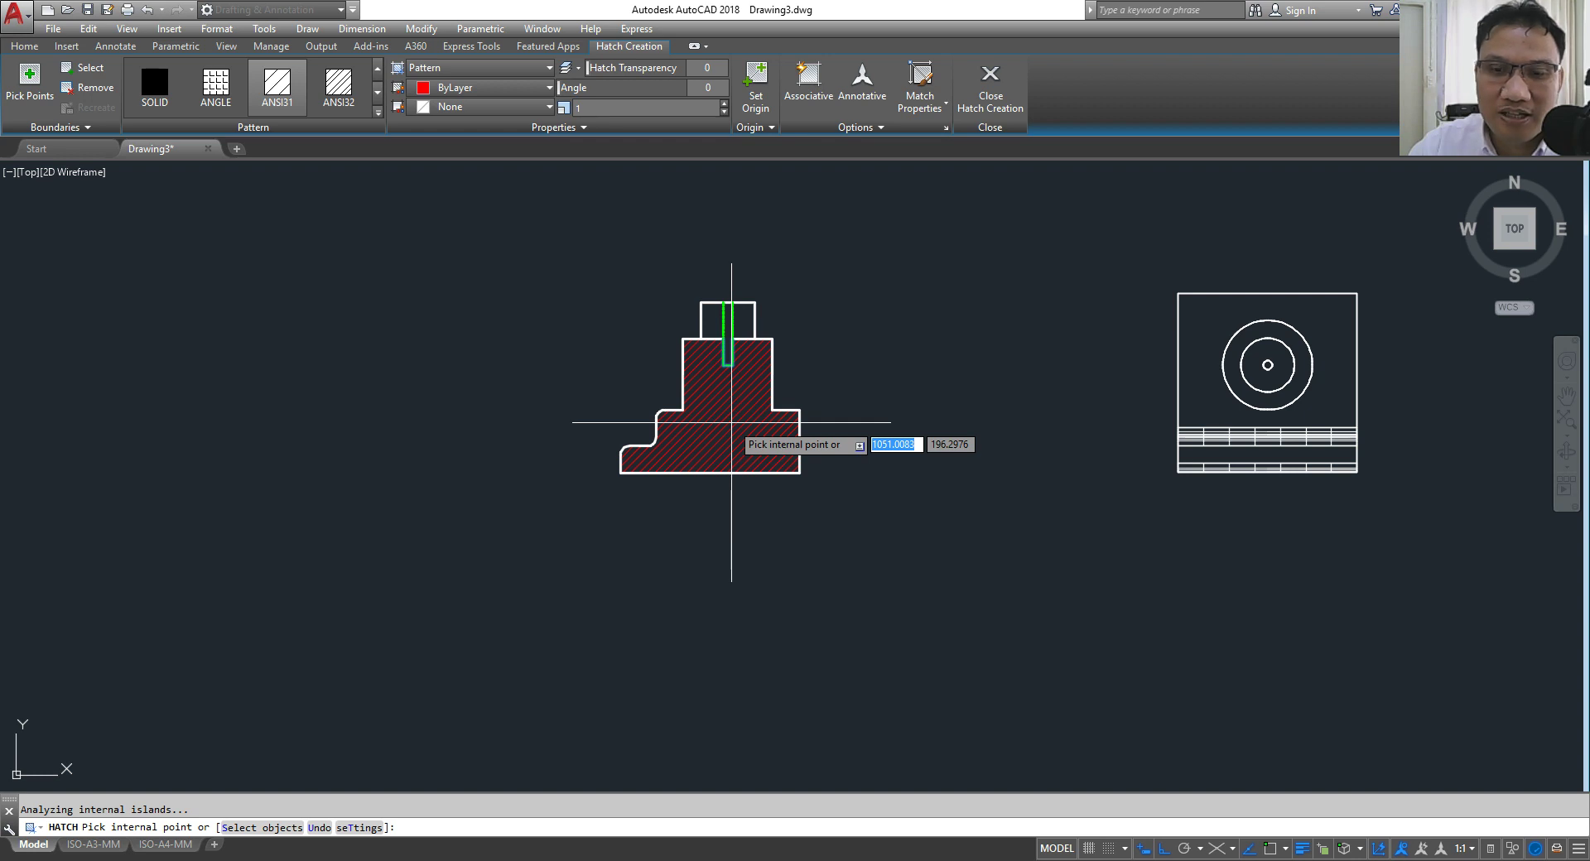
scroll(733, 372, "up", 5)
scroll(714, 332, "up", 2)
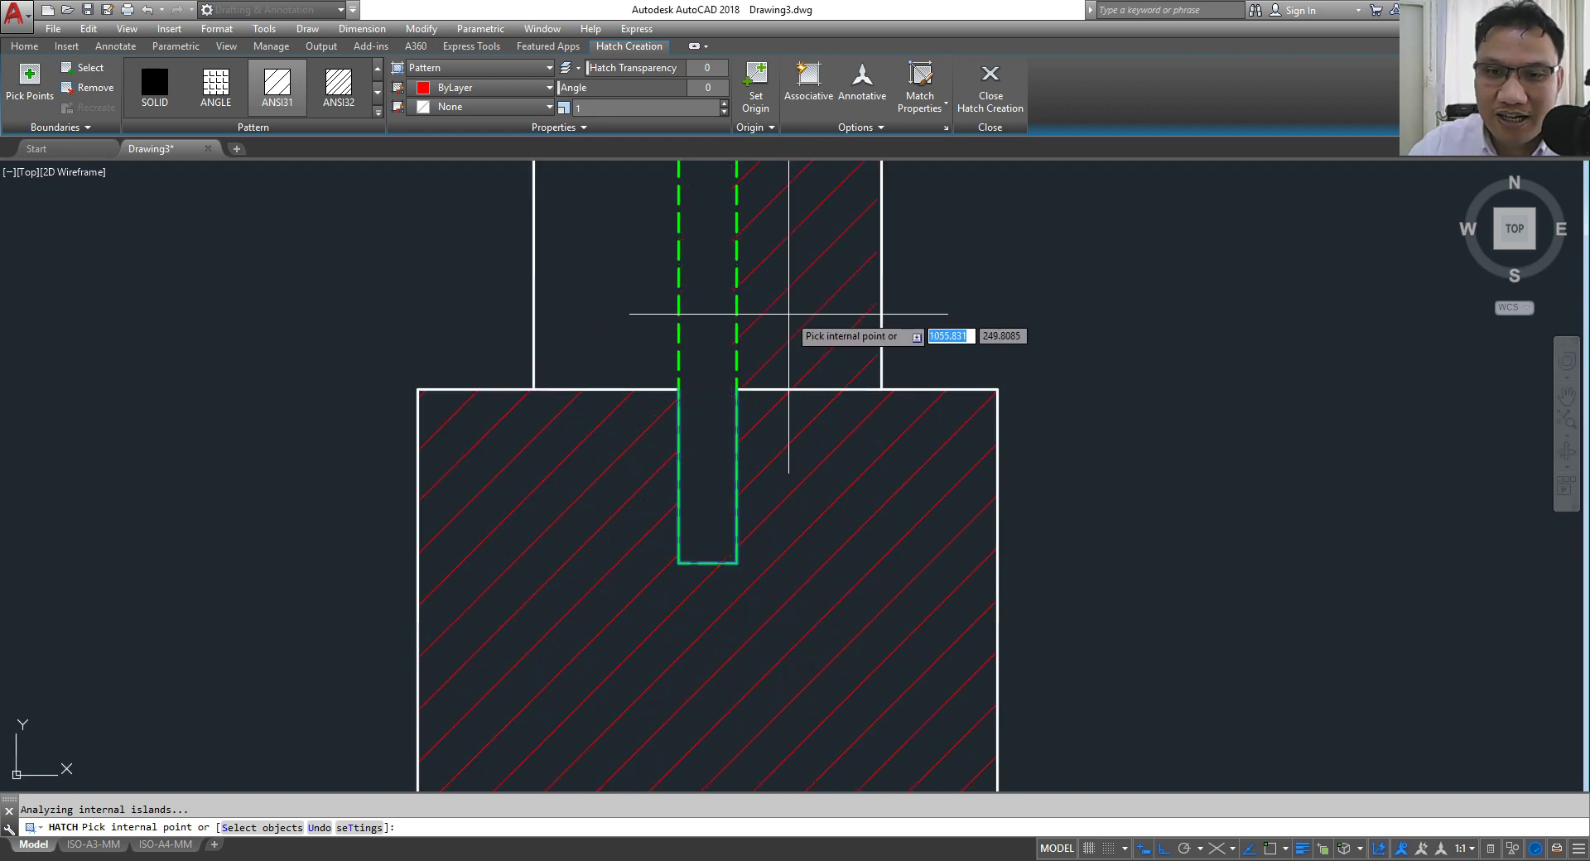
key("Escape")
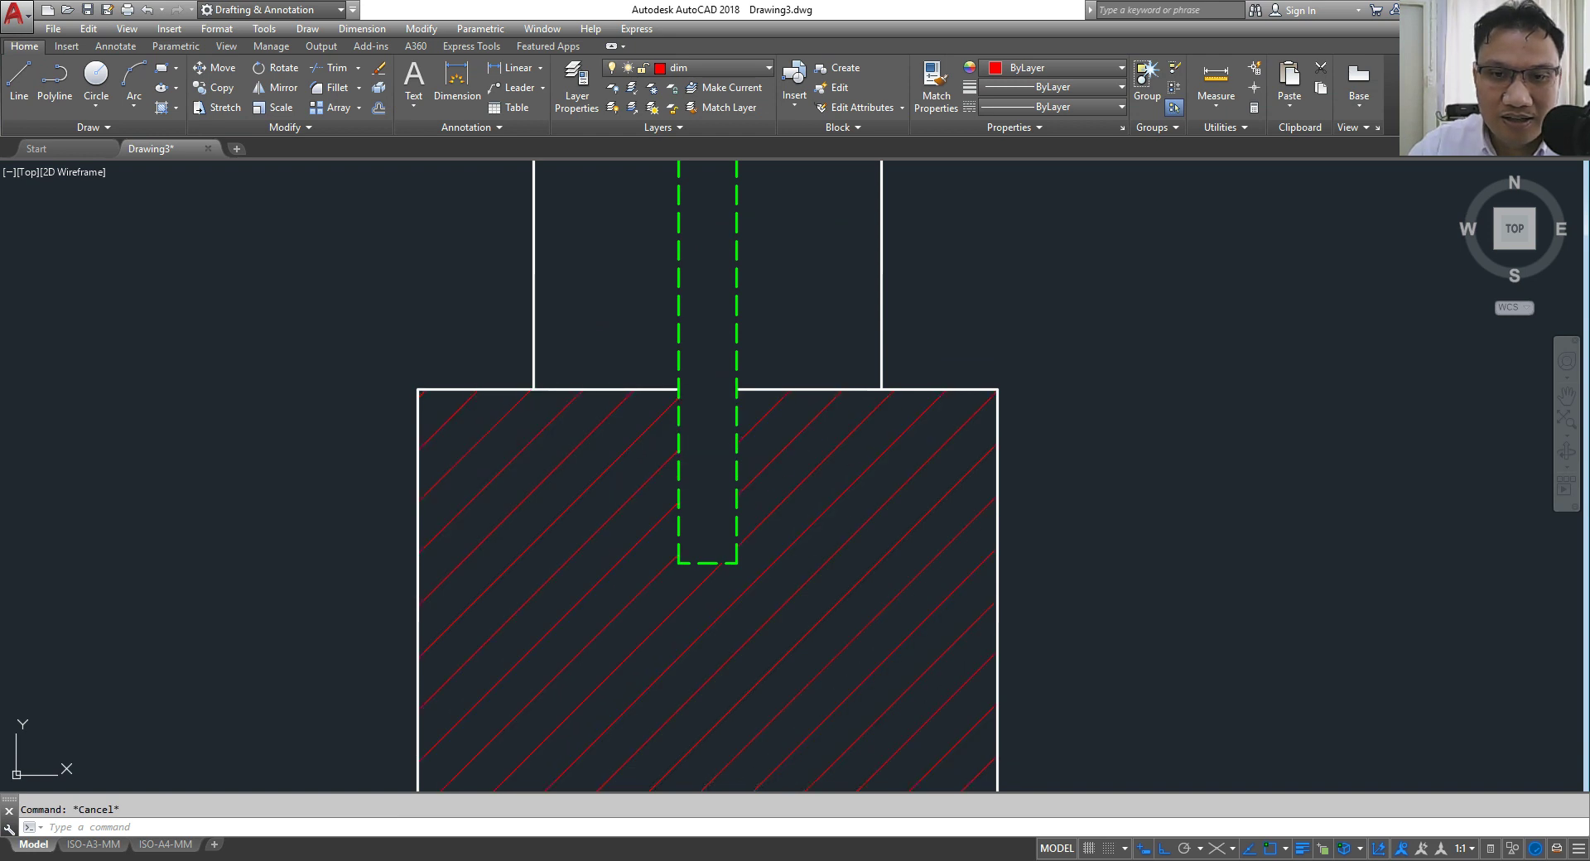
left_click(607, 426)
key("Delete")
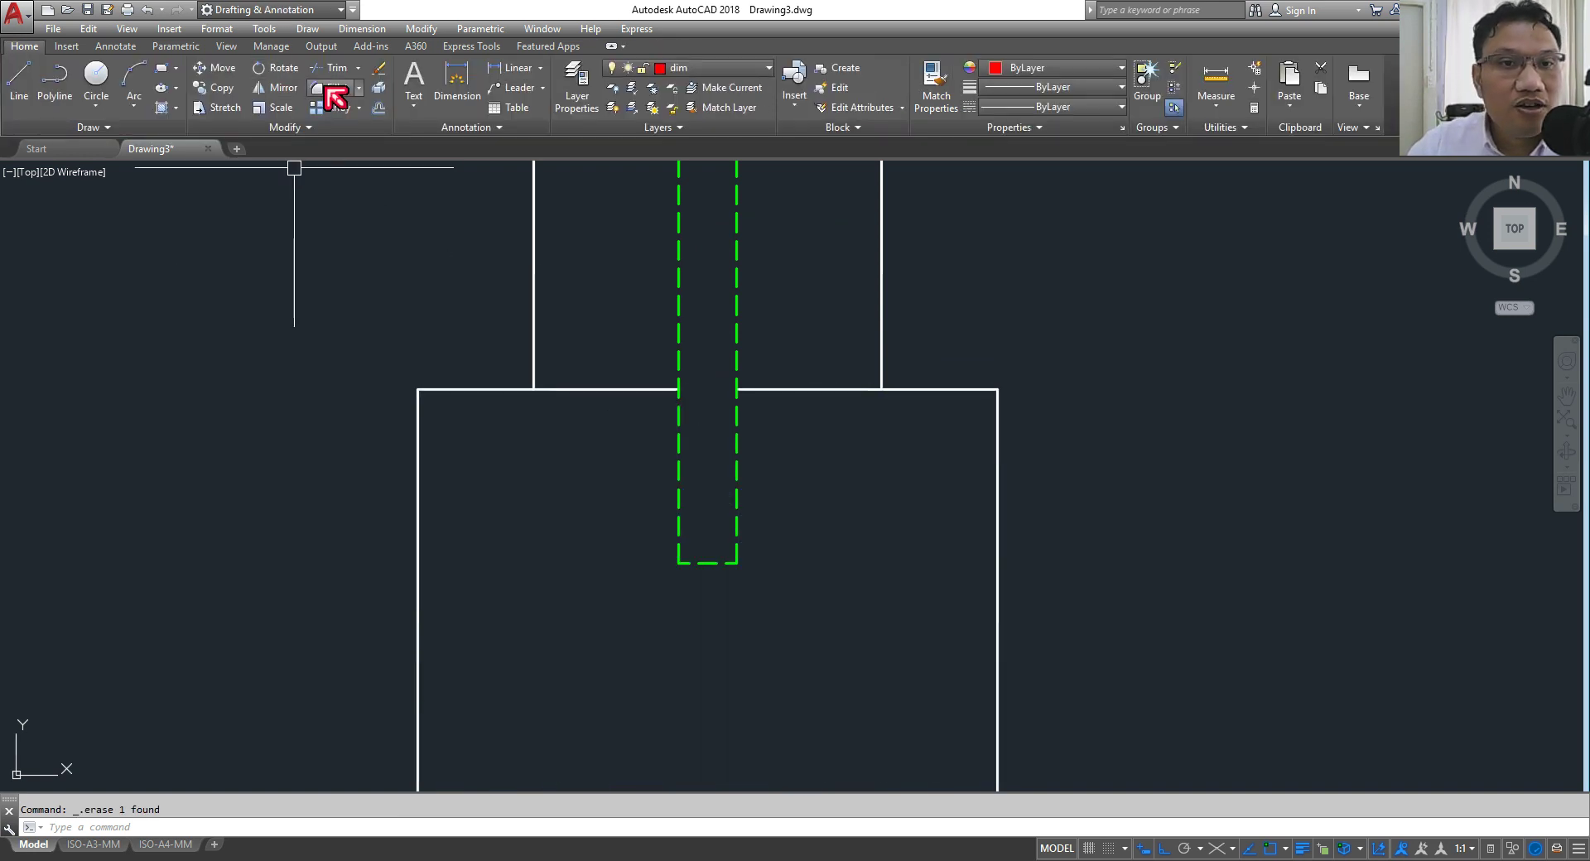
Step: Trim the two extra line segments at the slot of the copied view
right_click(385, 462)
left_click(337, 415)
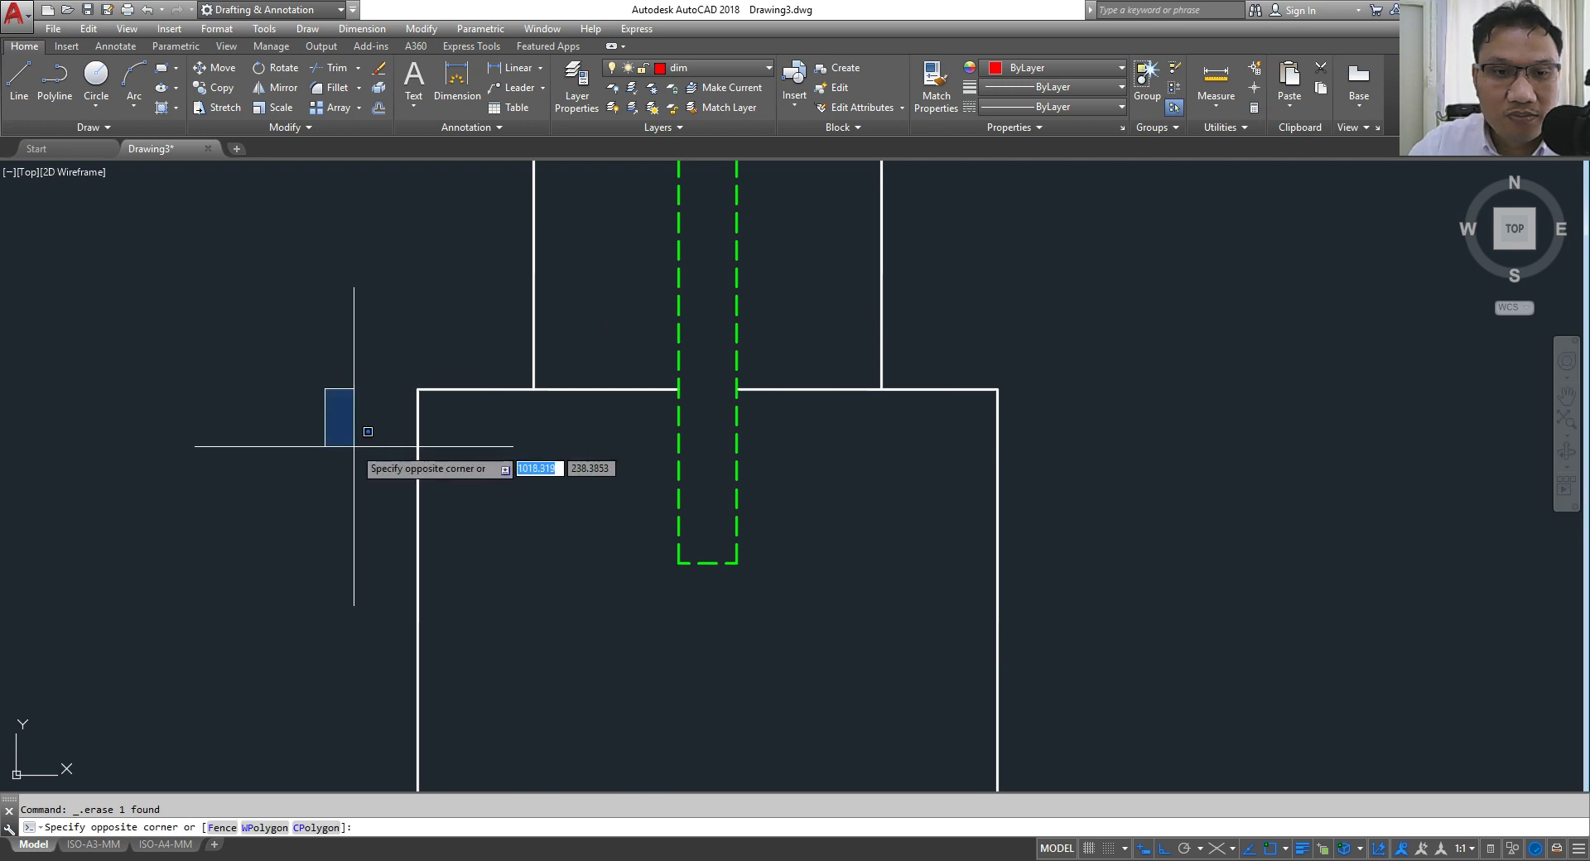
left_click(329, 73)
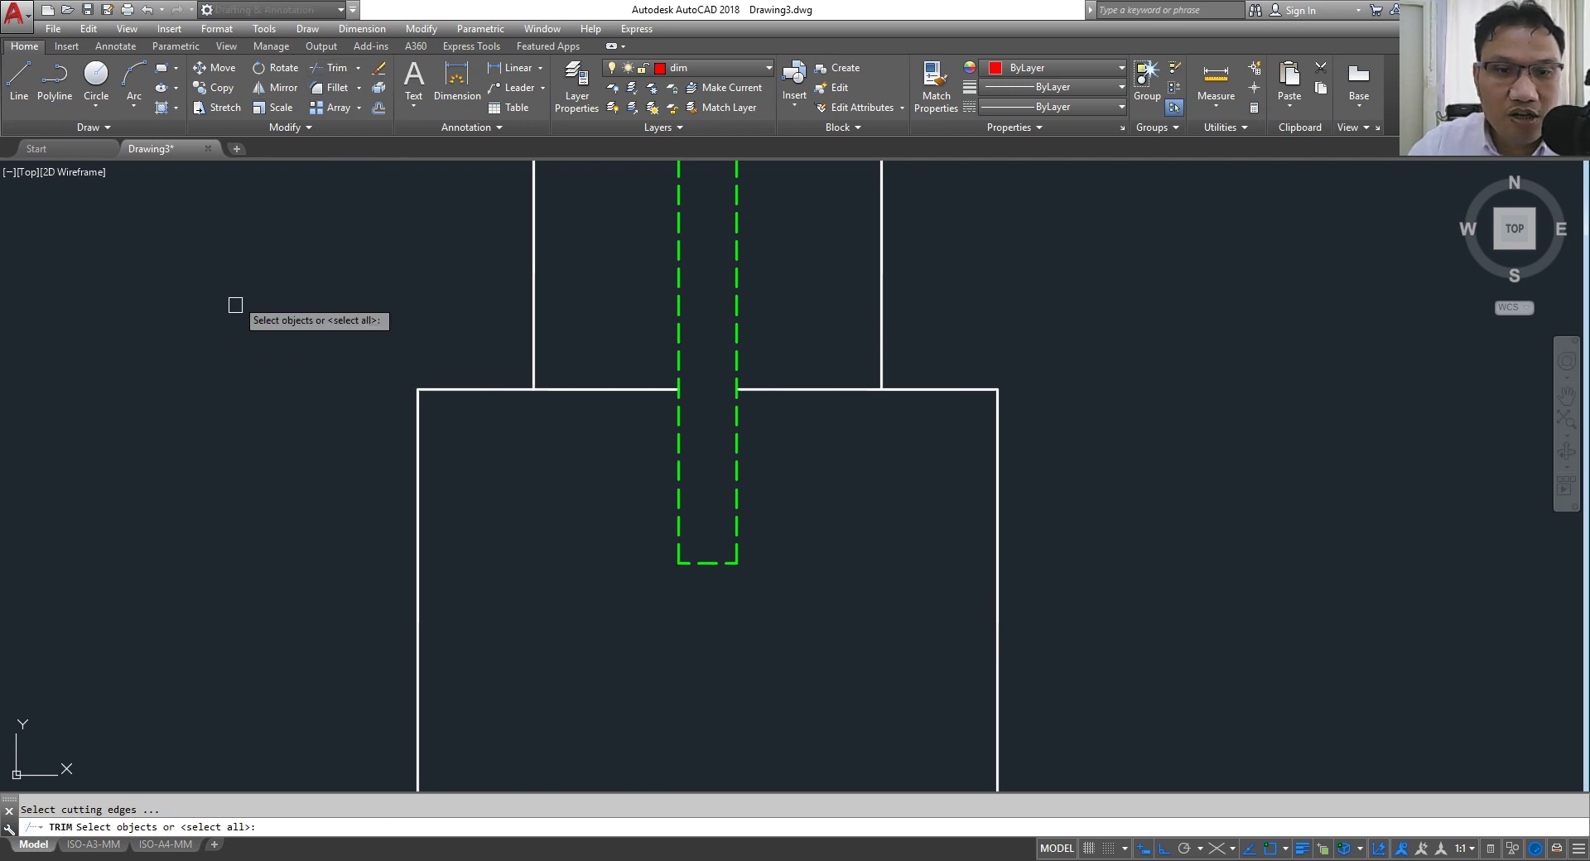
key("Return")
left_click(610, 344)
left_click(584, 451)
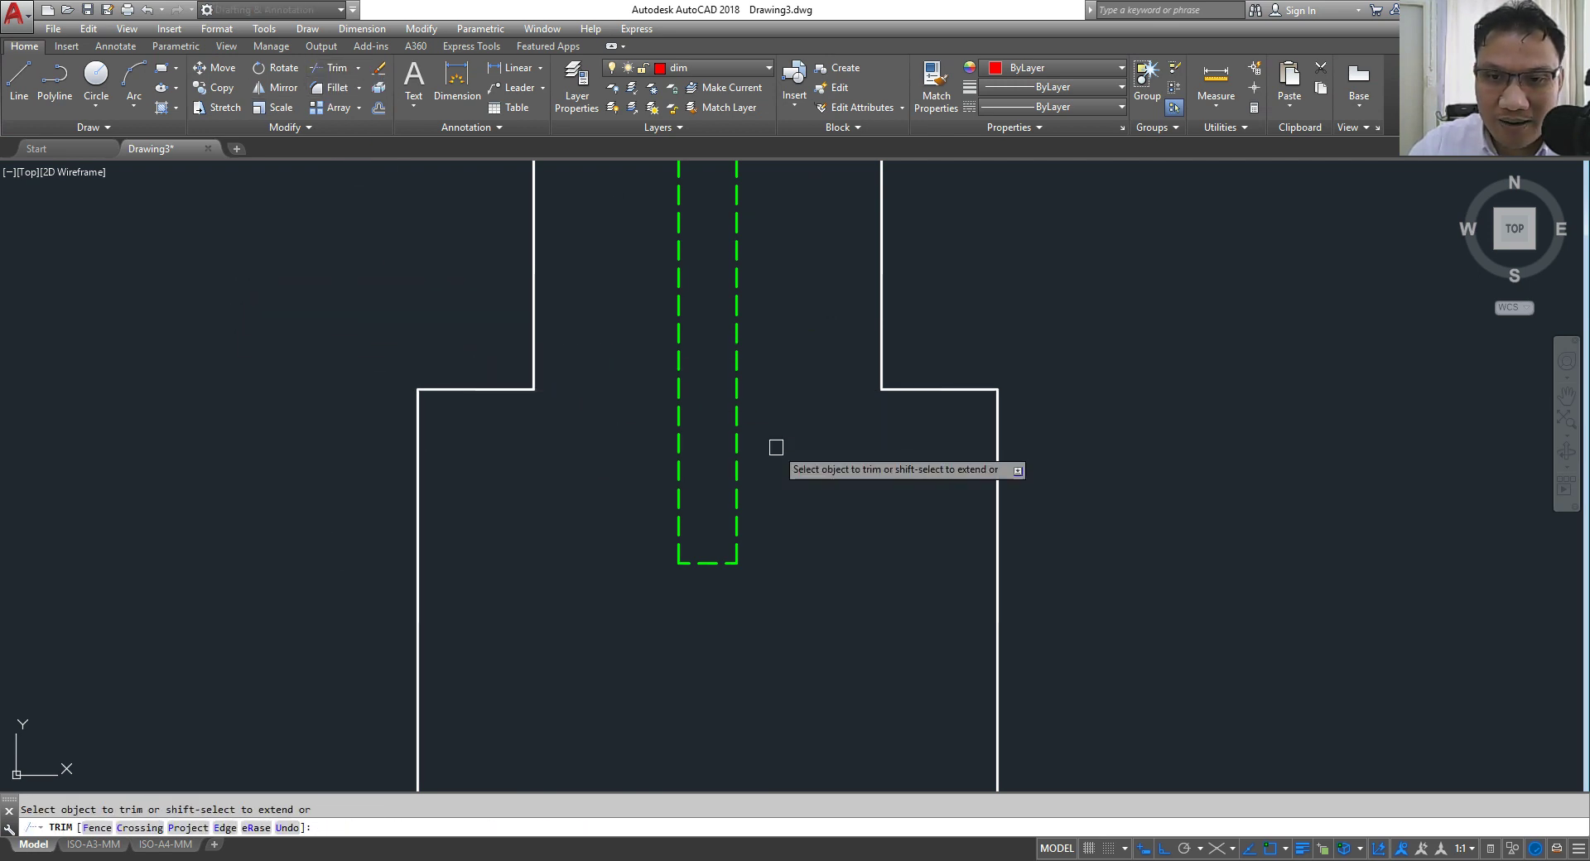
right_click(366, 273)
left_click(397, 290)
Step: Fill the copied profile with ANSI31 section hatching, leaving the central hole unhatched
scroll(453, 379, "down", 2)
scroll(452, 380, "down", 4)
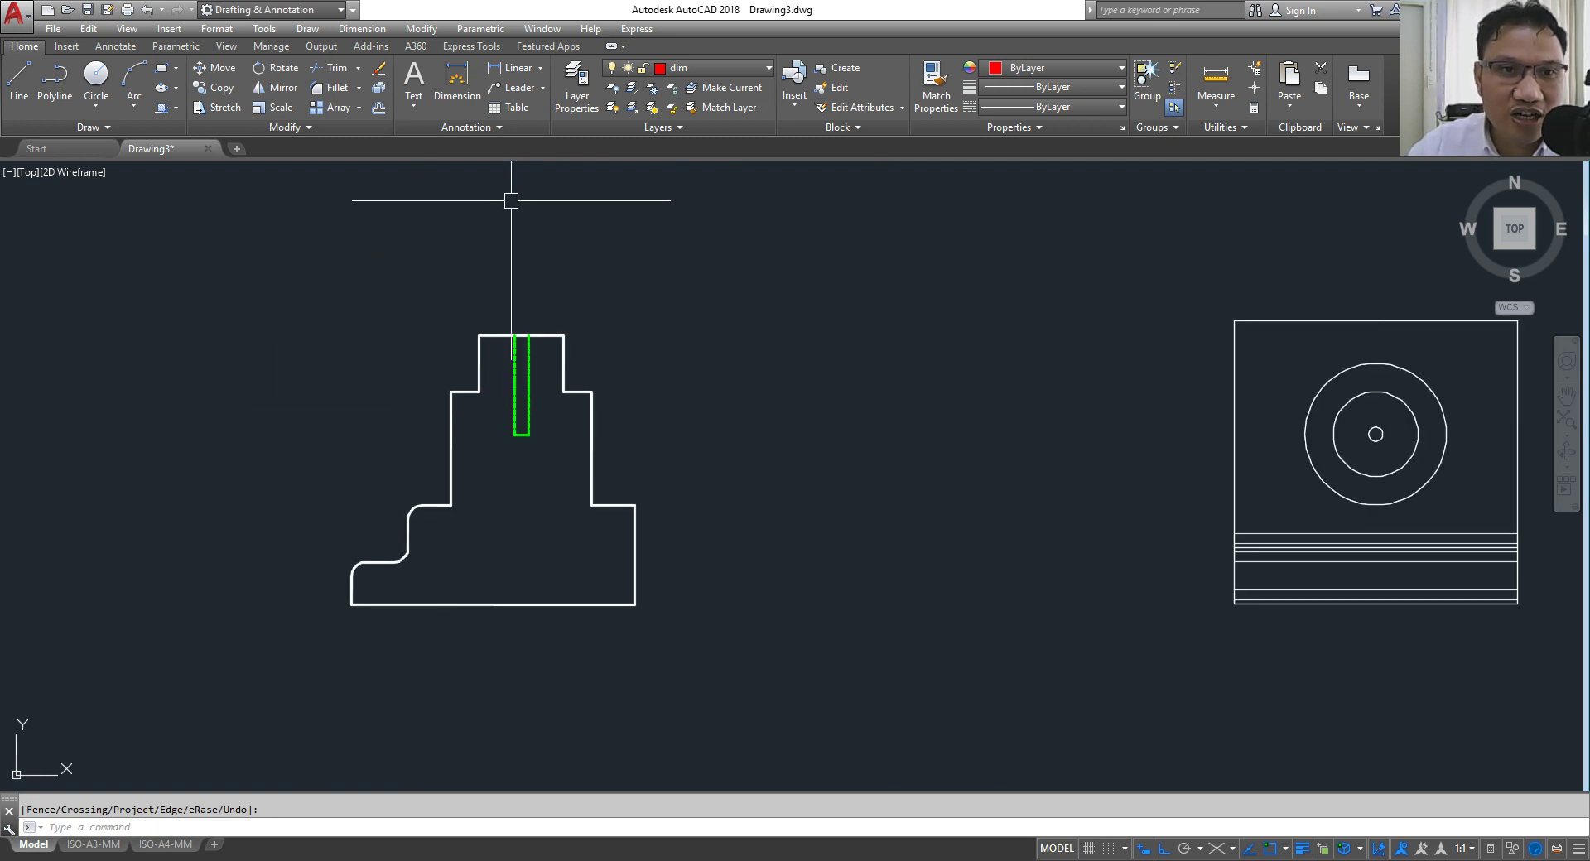
middle_click_drag(515, 195, 595, 172)
left_click(308, 29)
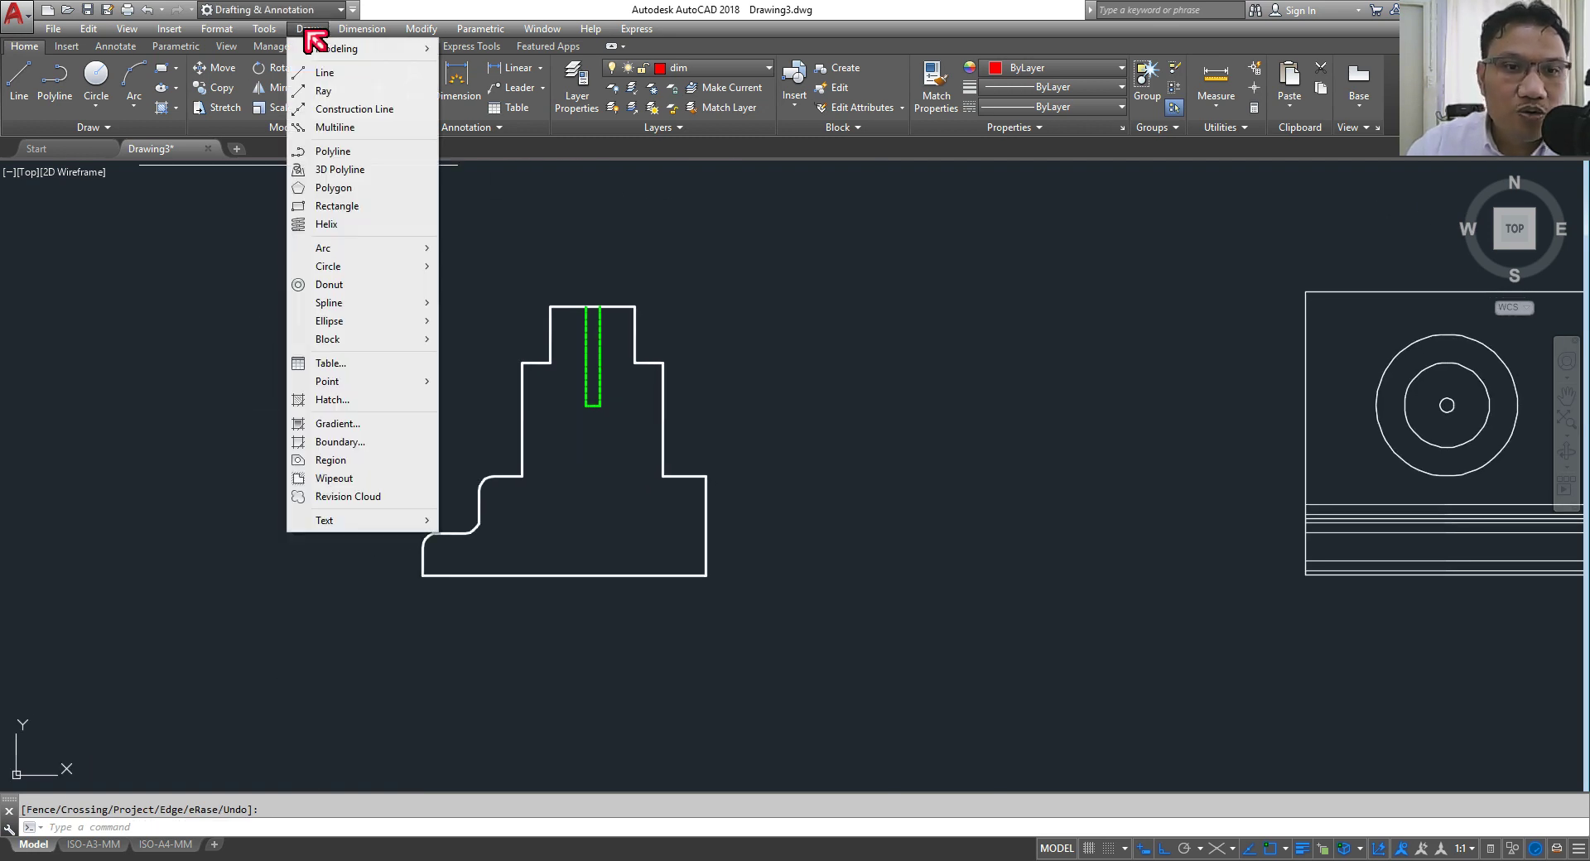
left_click(334, 400)
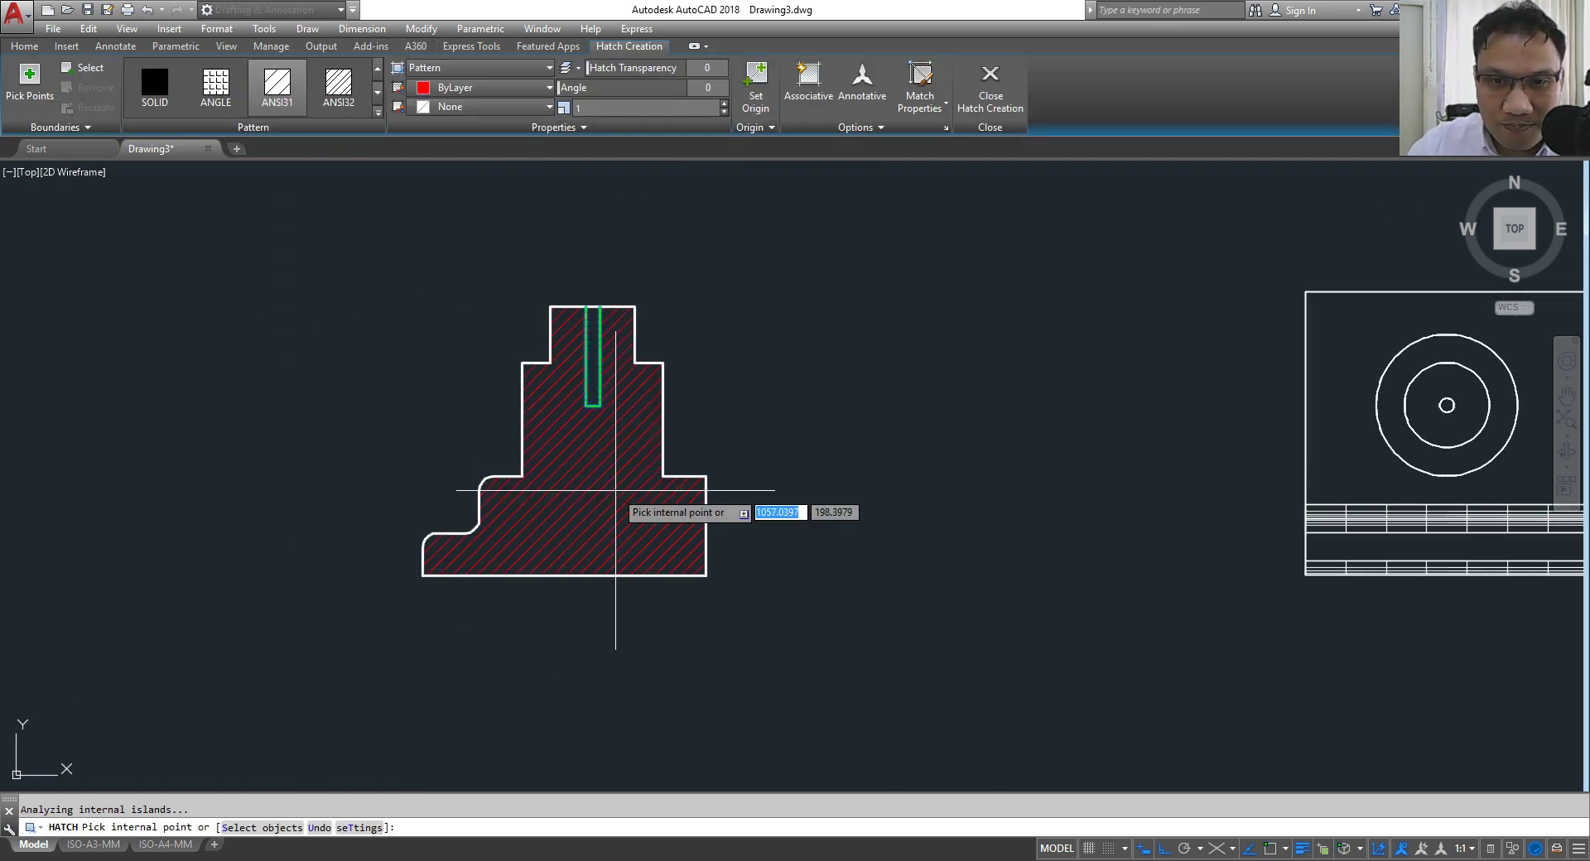
key("Return")
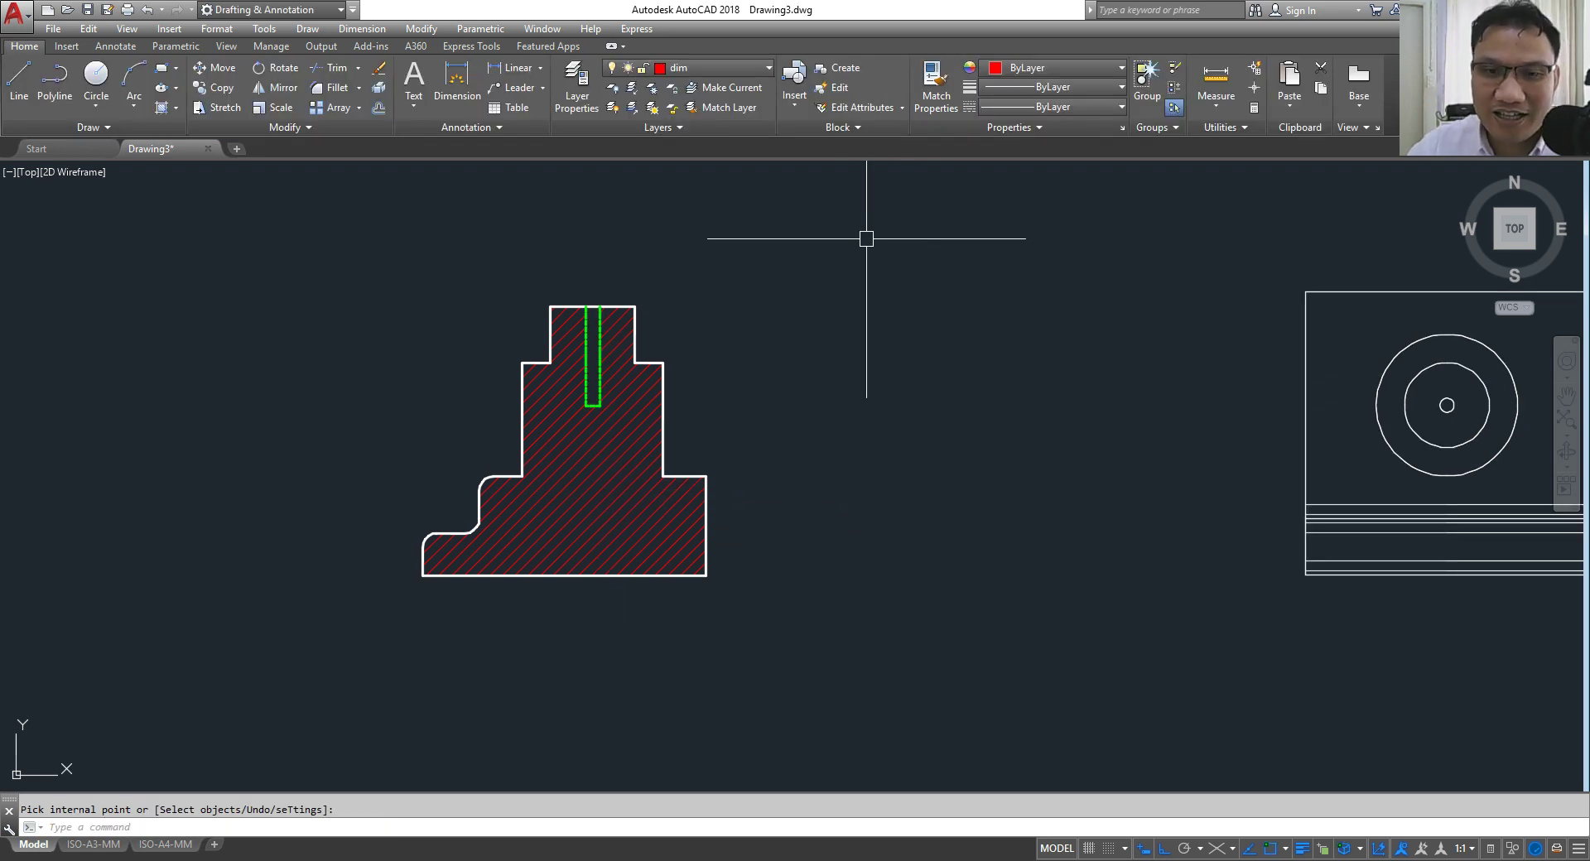
scroll(593, 380, "down", 3)
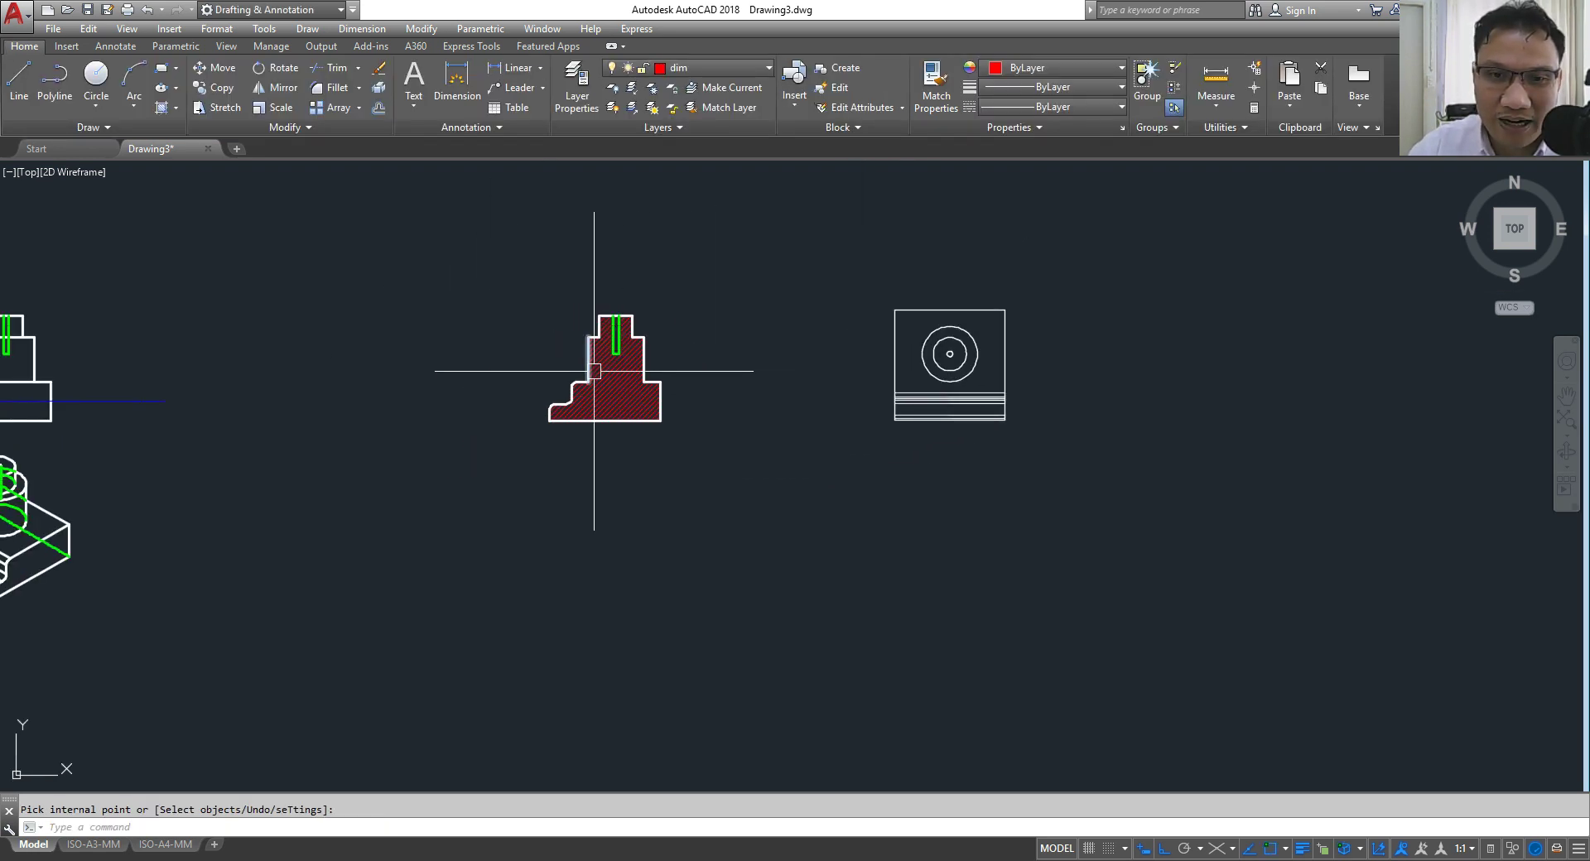
middle_click_drag(206, 532, 459, 502)
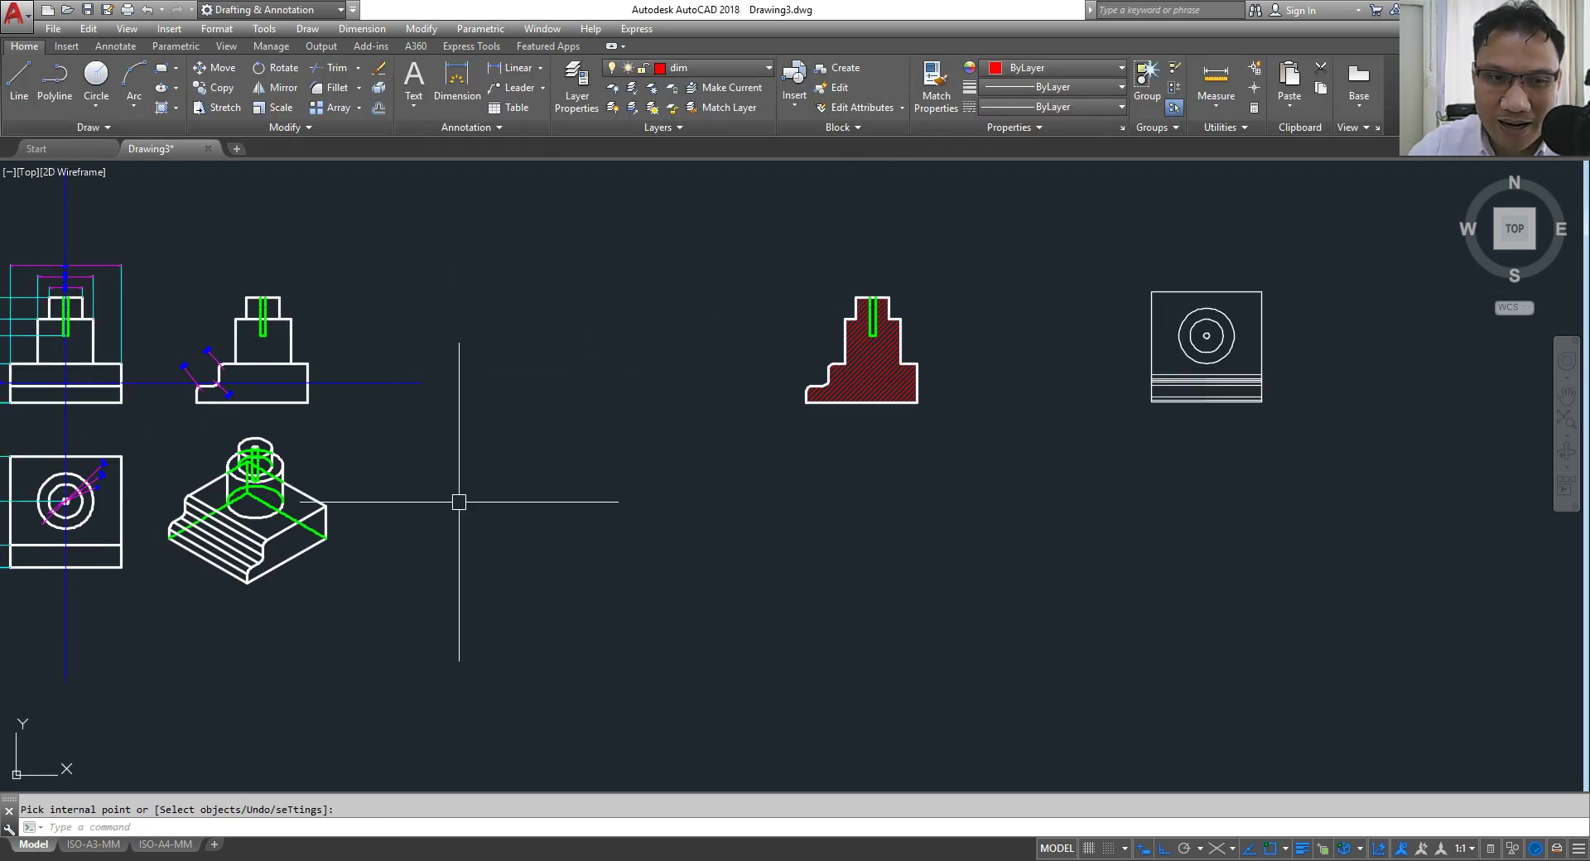
Step: Open the ISO-A3-MM sheet and make Viewport the current layer
left_click(87, 844)
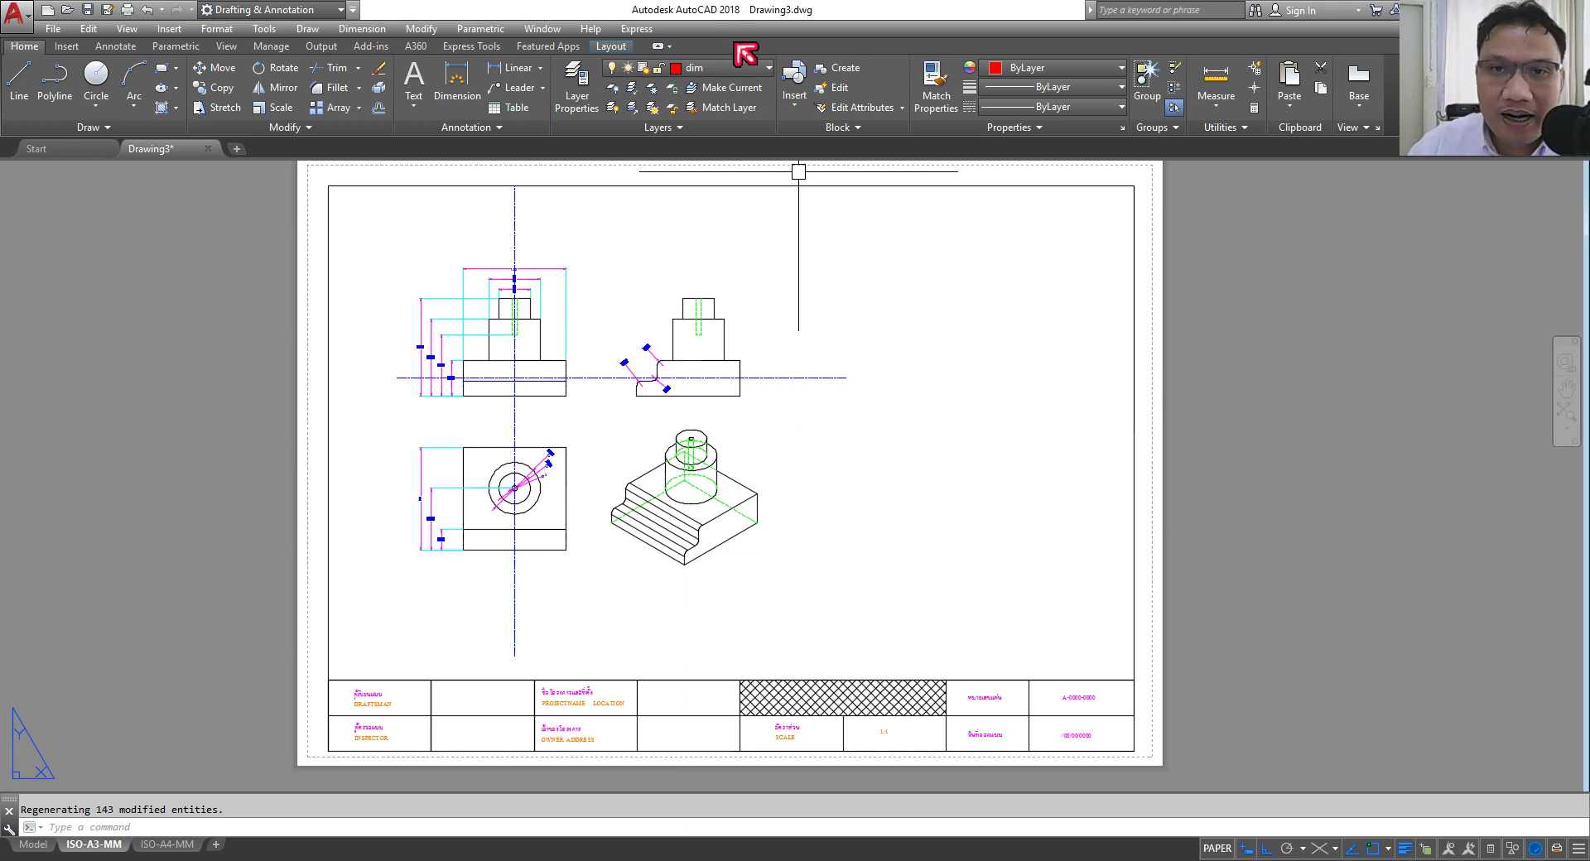
left_click(746, 70)
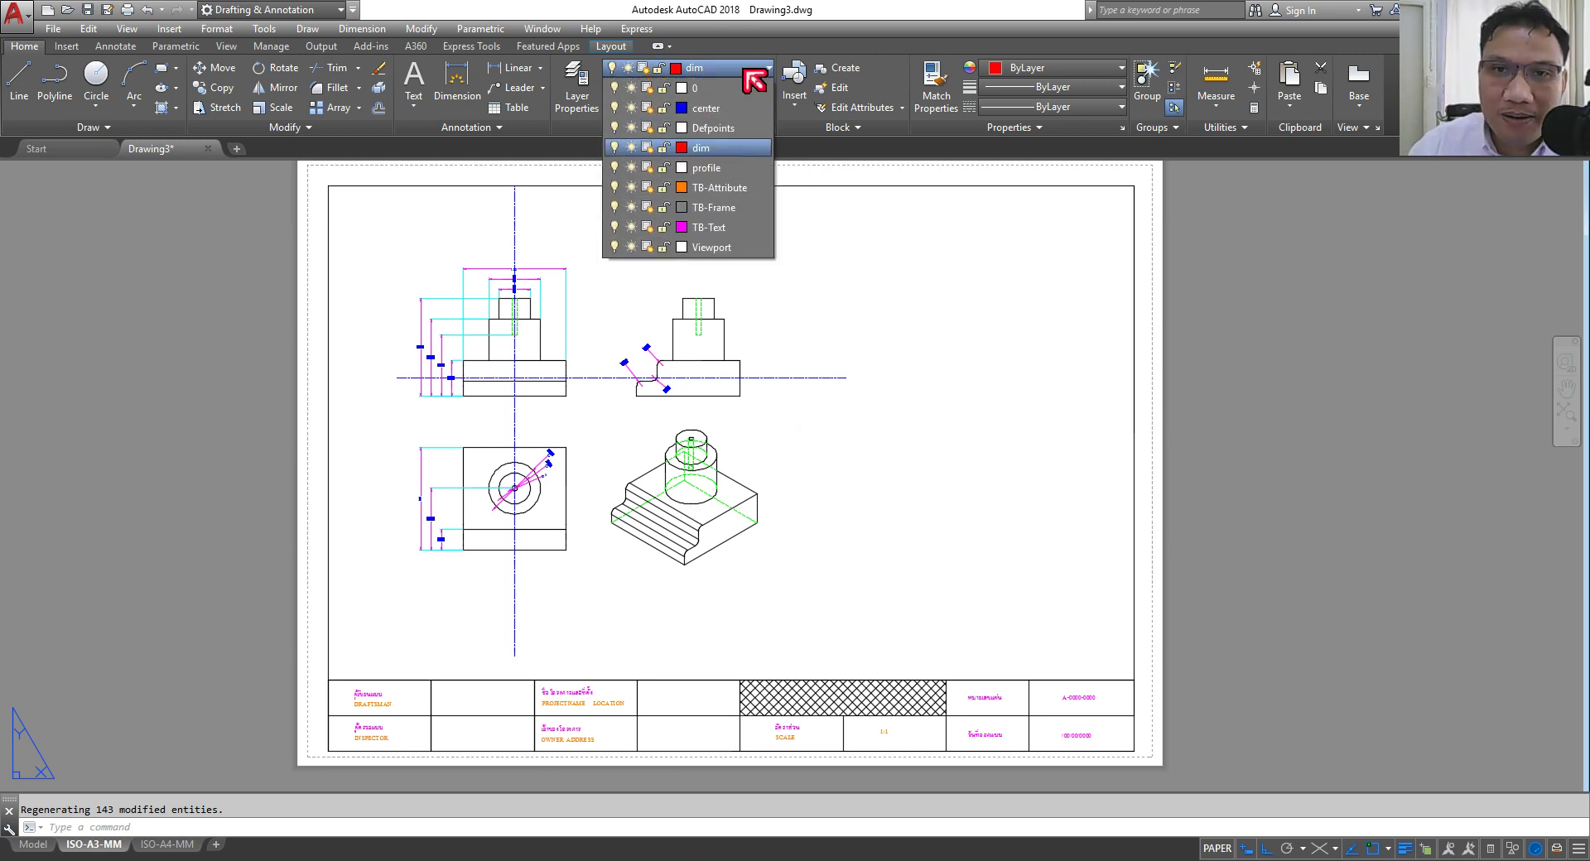
left_click(717, 247)
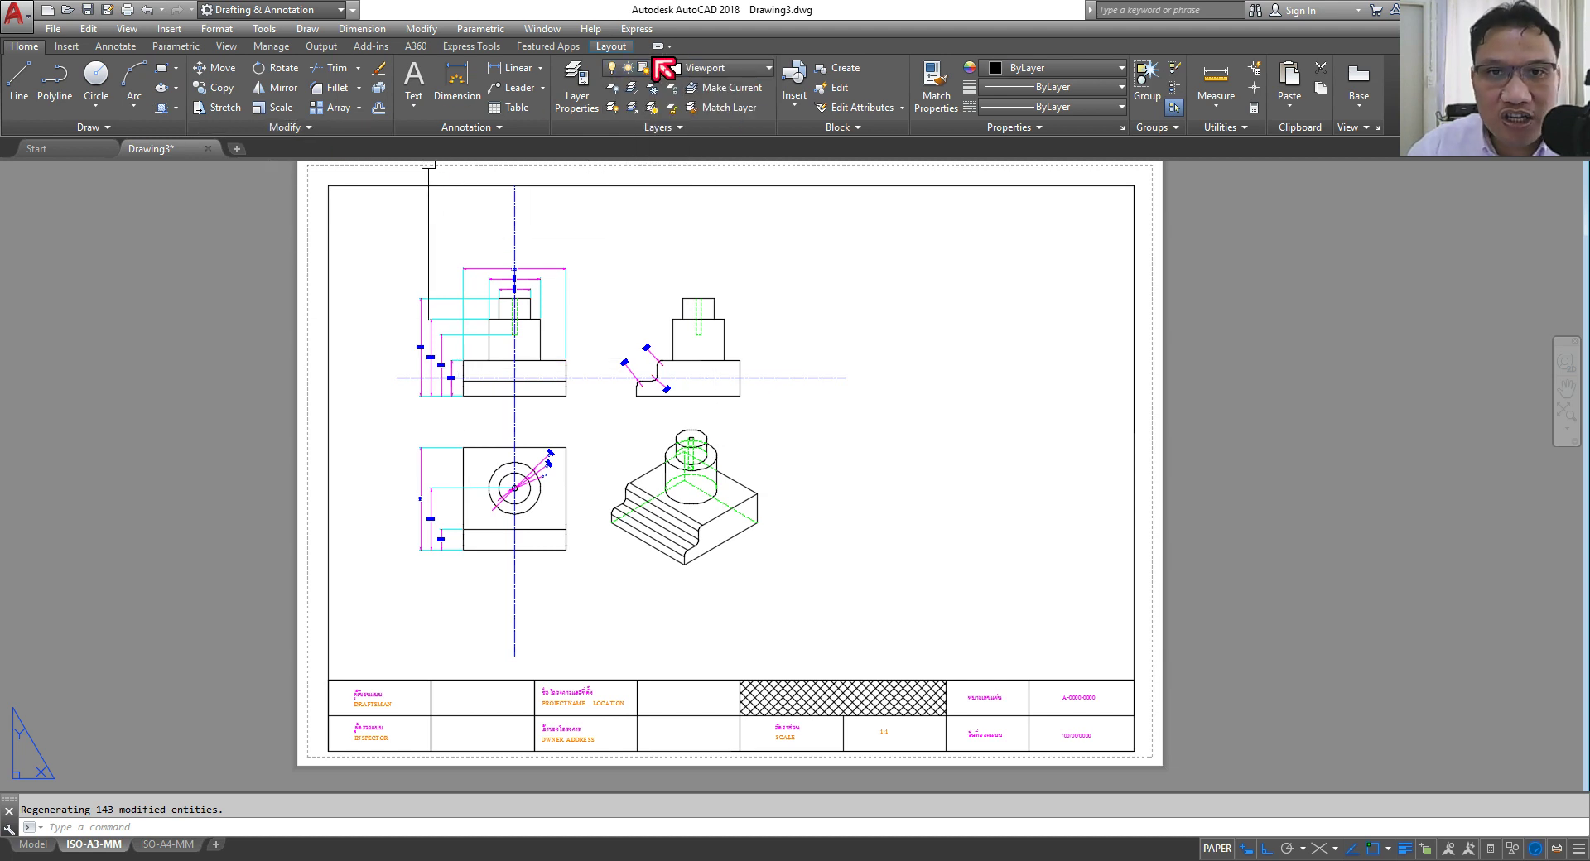
left_click(617, 47)
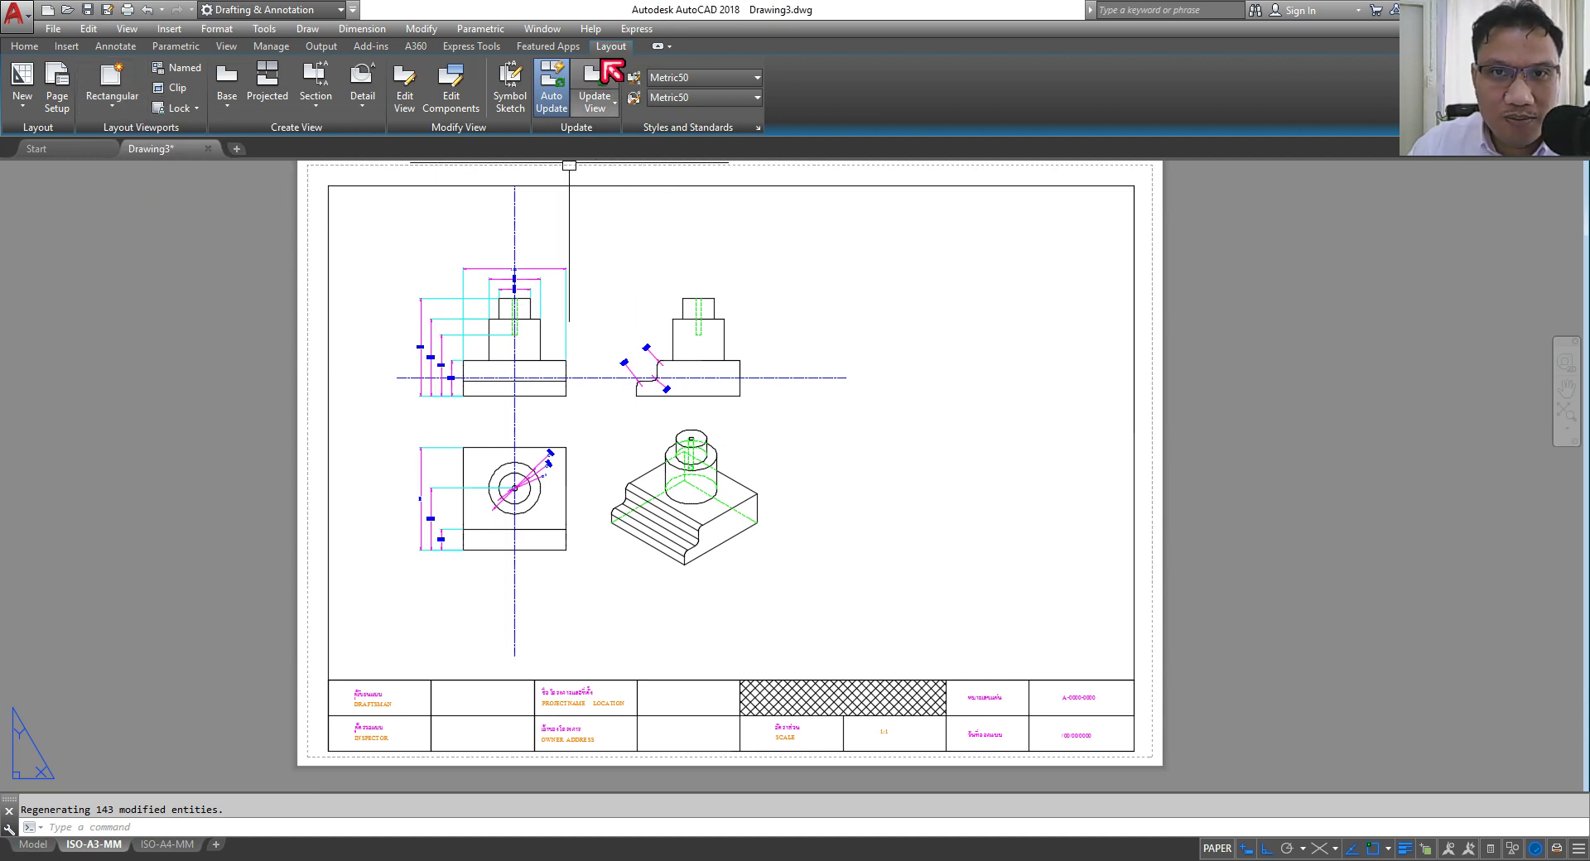
Step: Return from model space to the ISO-A3-MM sheet with the Layout viewport tools showing
left_click(39, 847)
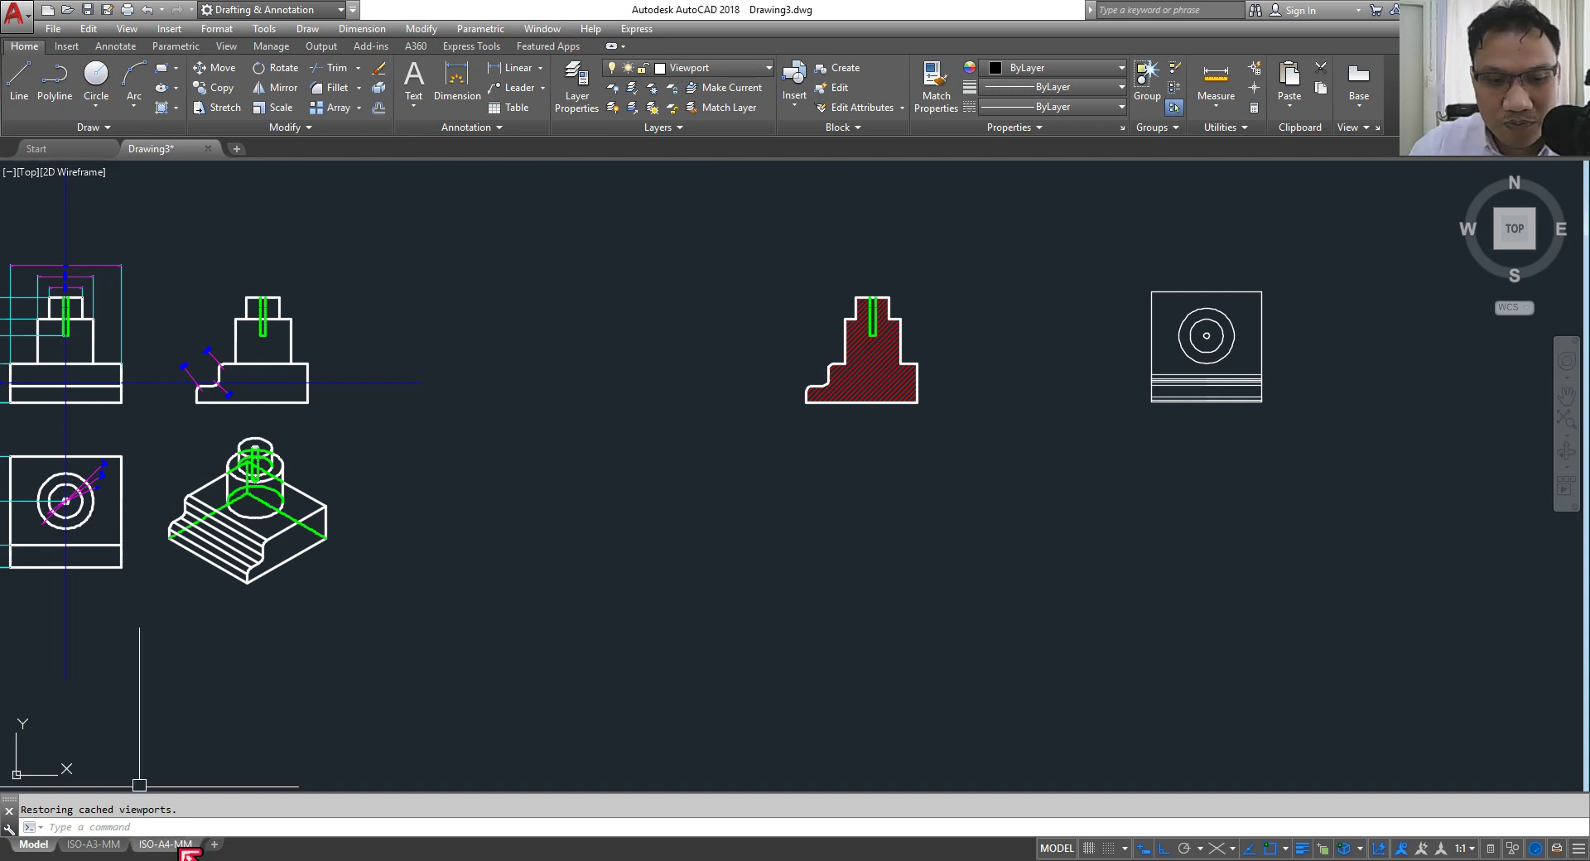
left_click(116, 846)
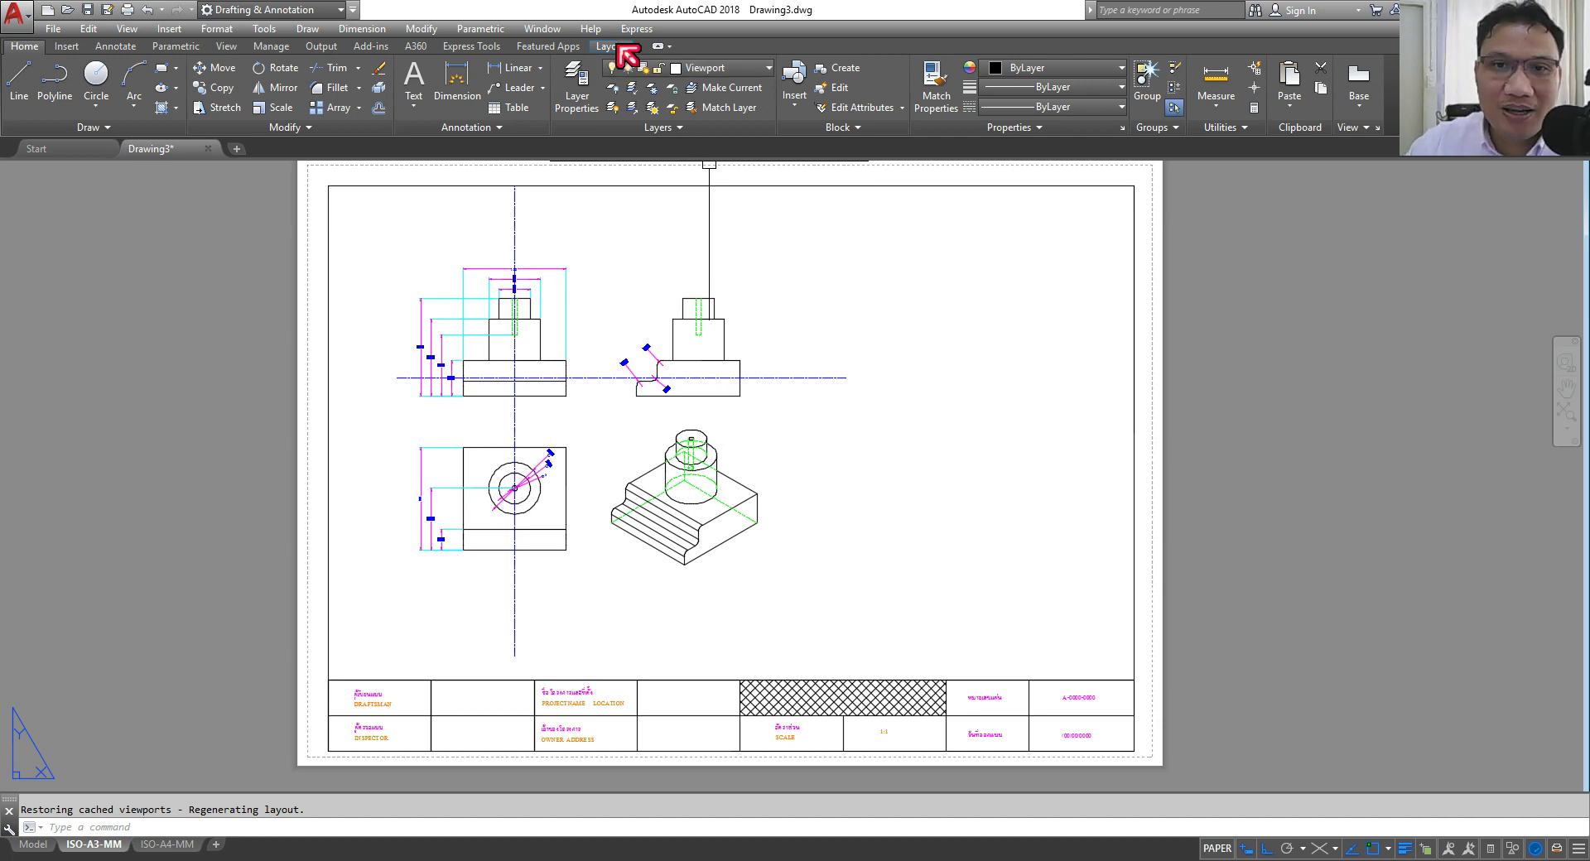
left_click(609, 48)
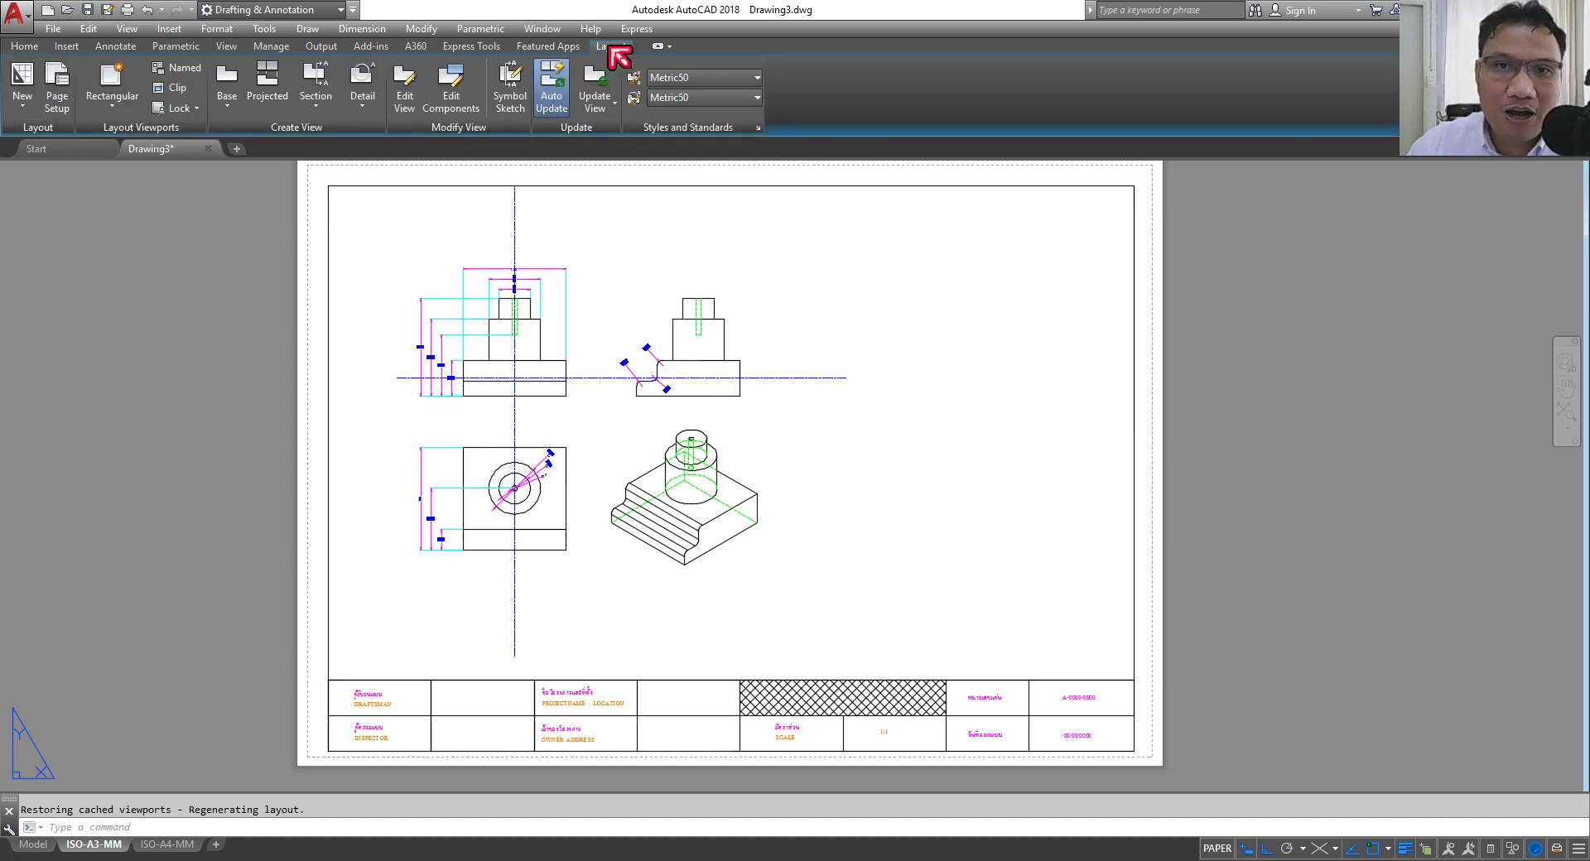
Step: Draw upper and lower rectangular viewports stacked on the sheet's right side, then activate the upper one
left_click(128, 76)
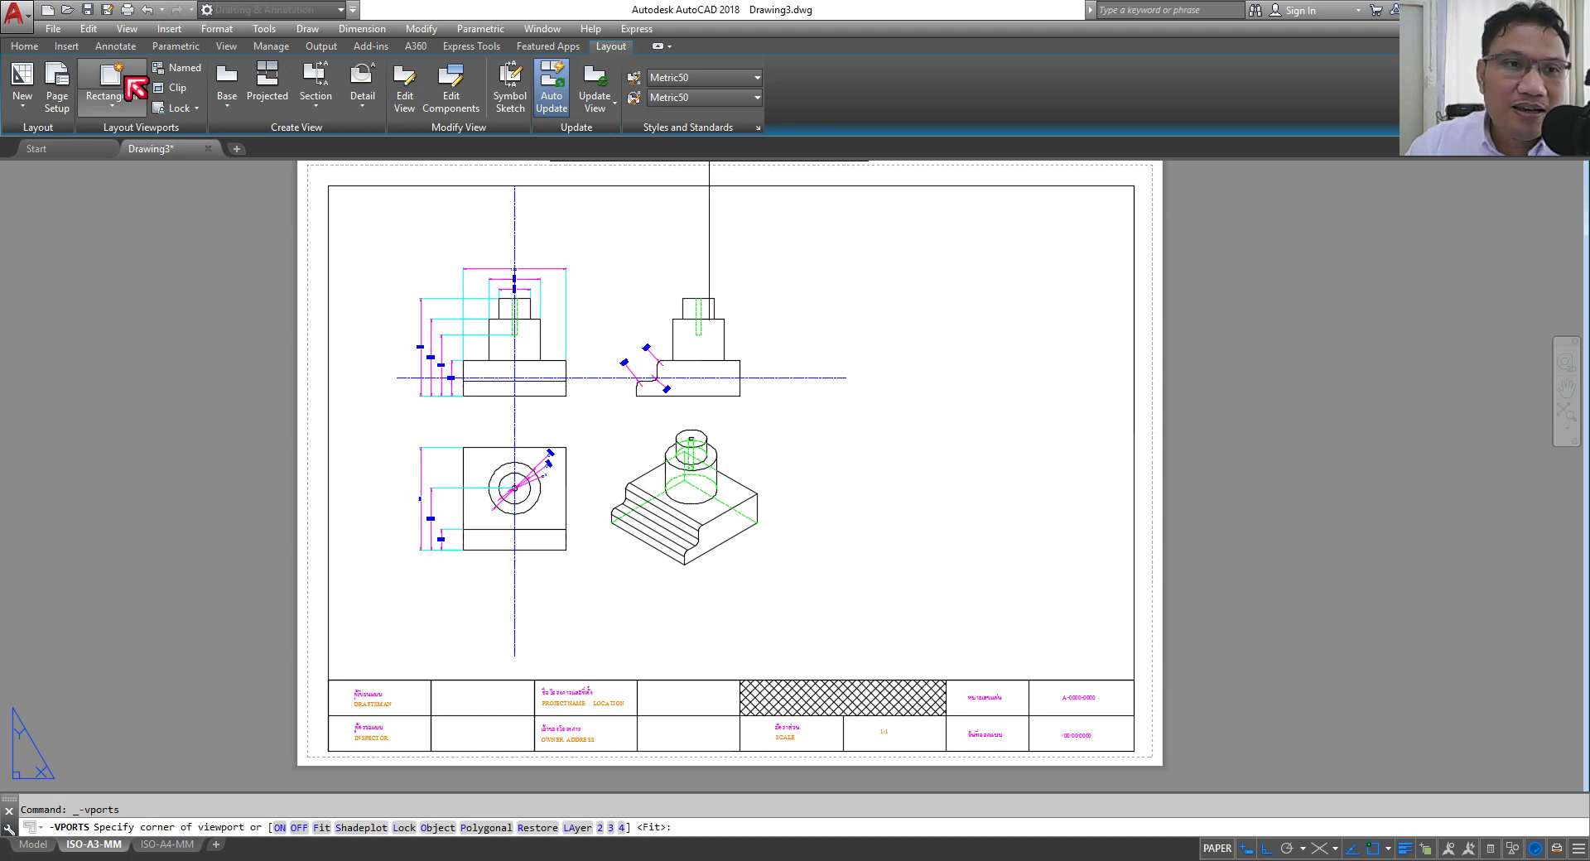
left_click(126, 108)
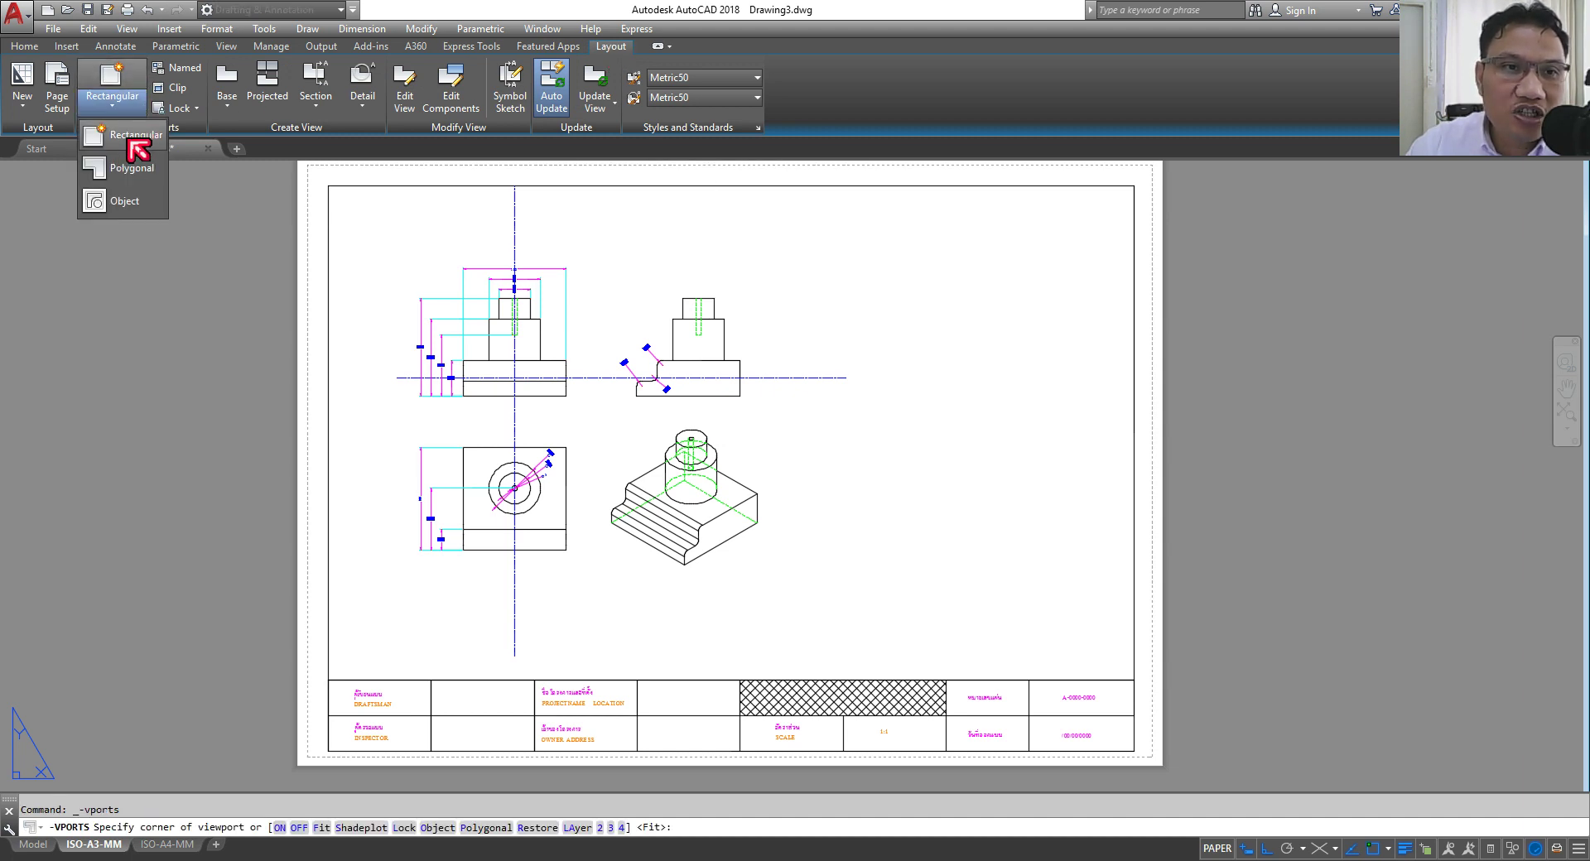
left_click(130, 141)
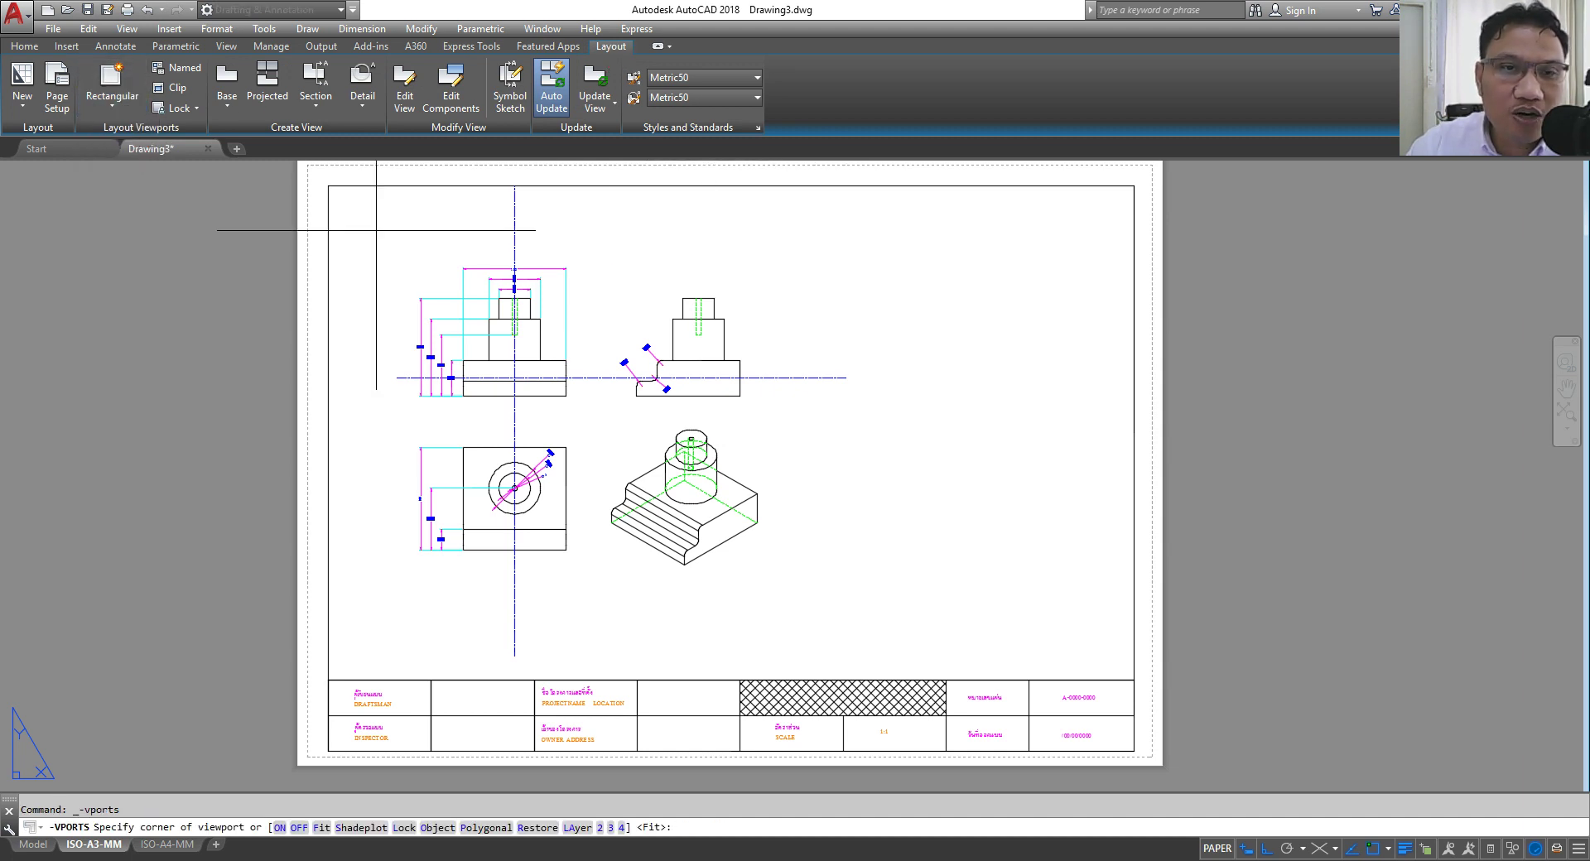
left_click(868, 216)
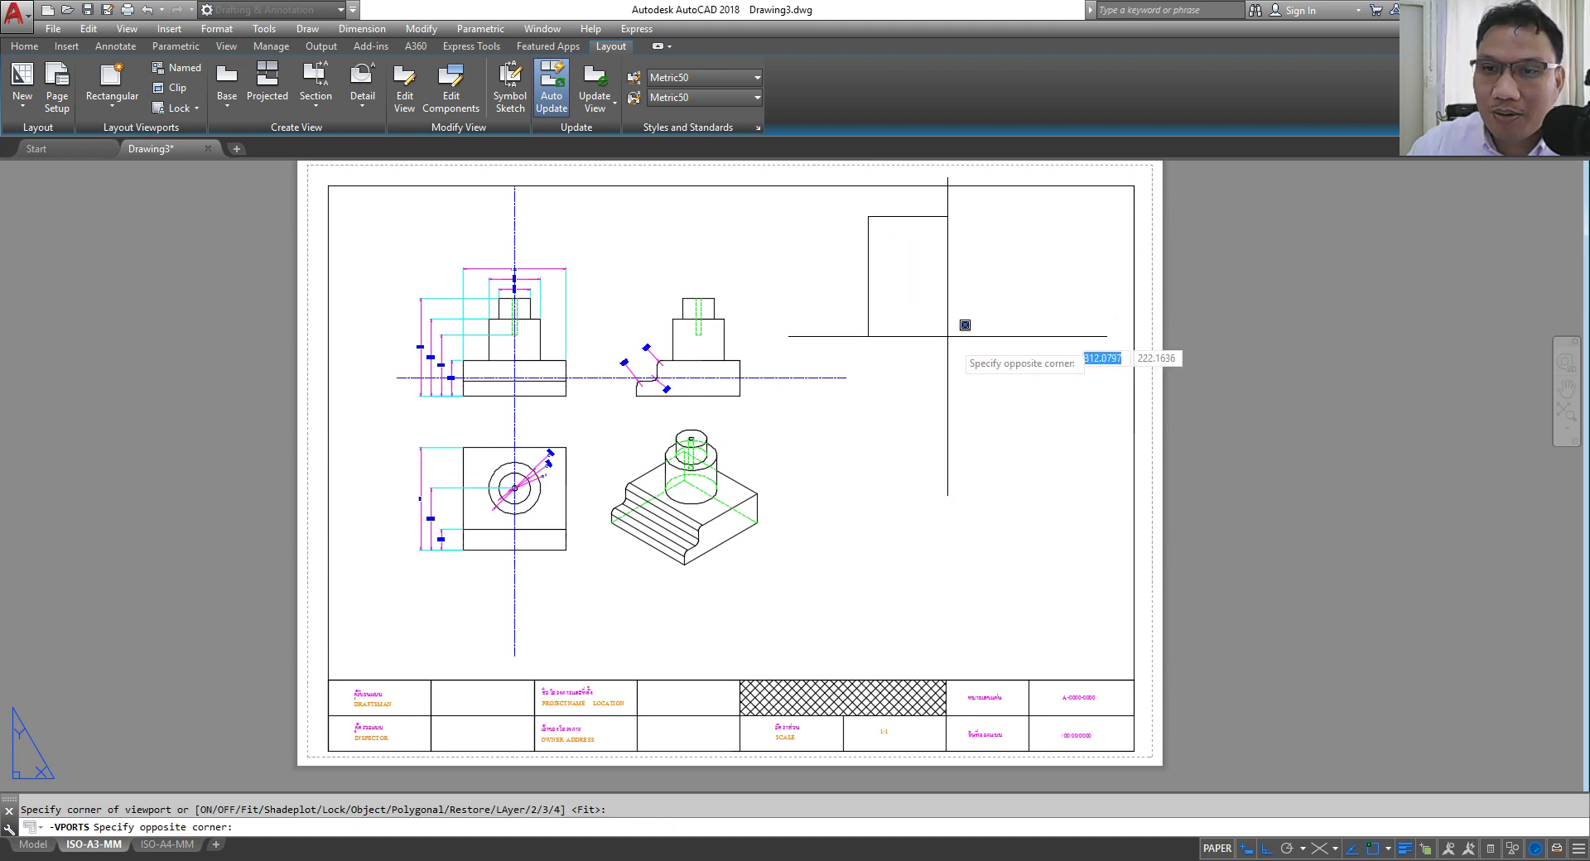
left_click(1110, 418)
key("Return")
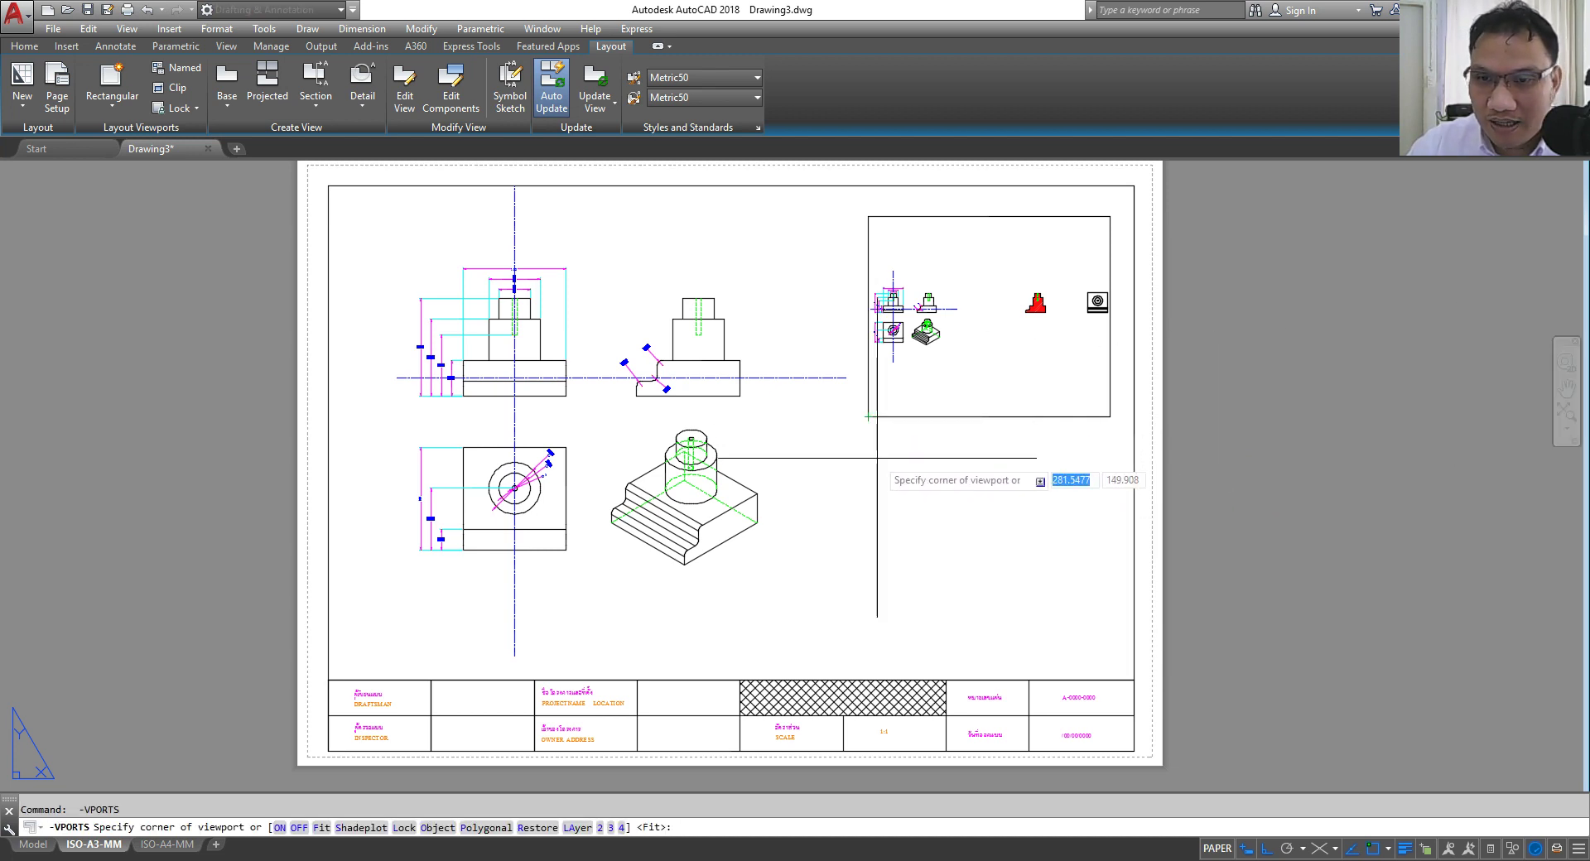
left_click(868, 435)
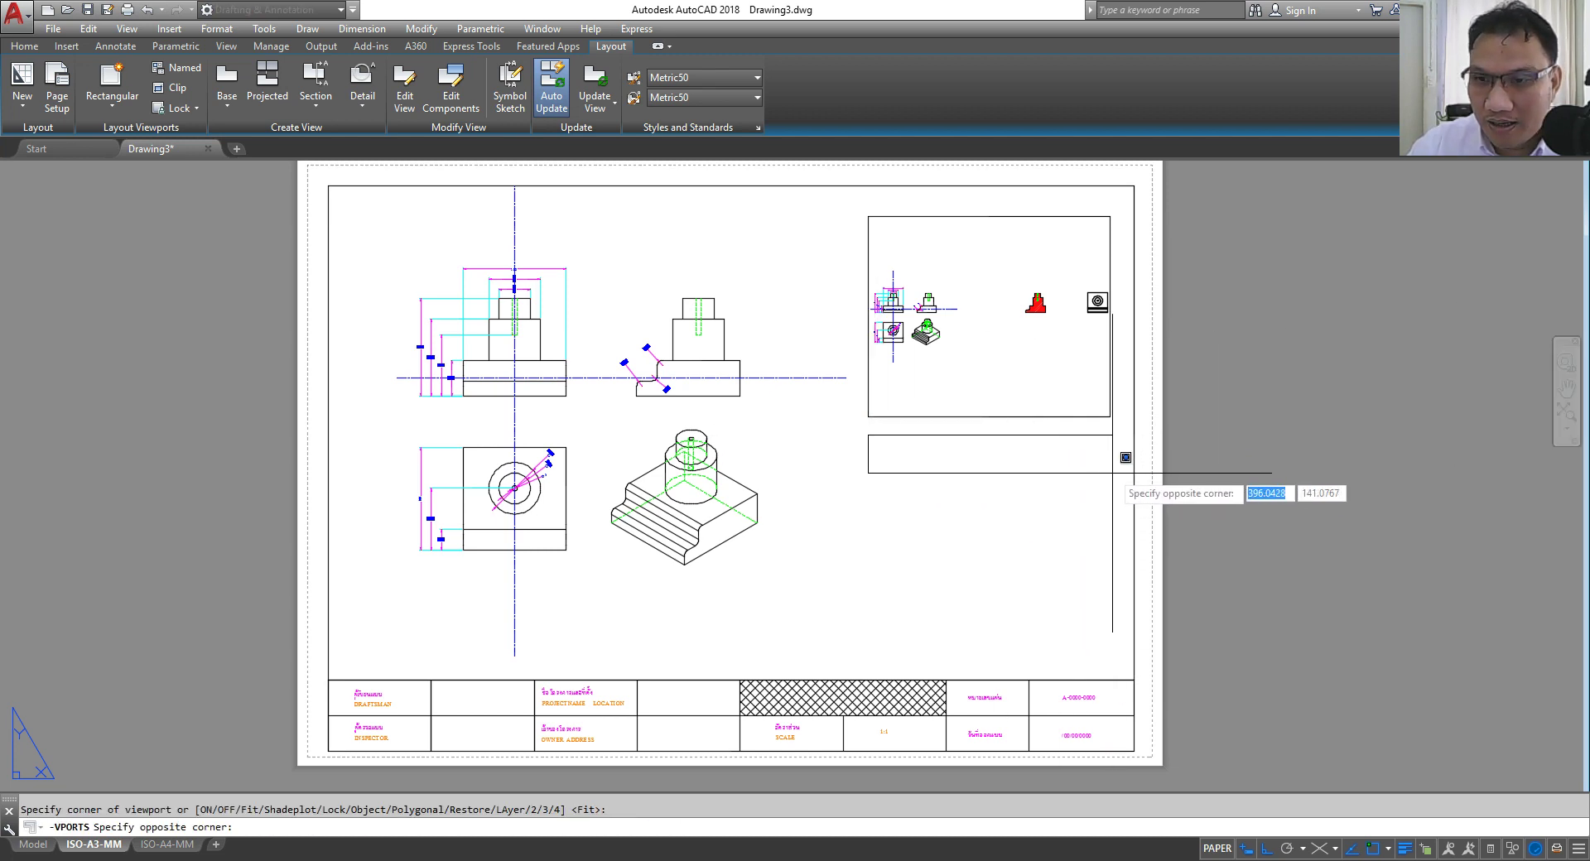
left_click(1111, 653)
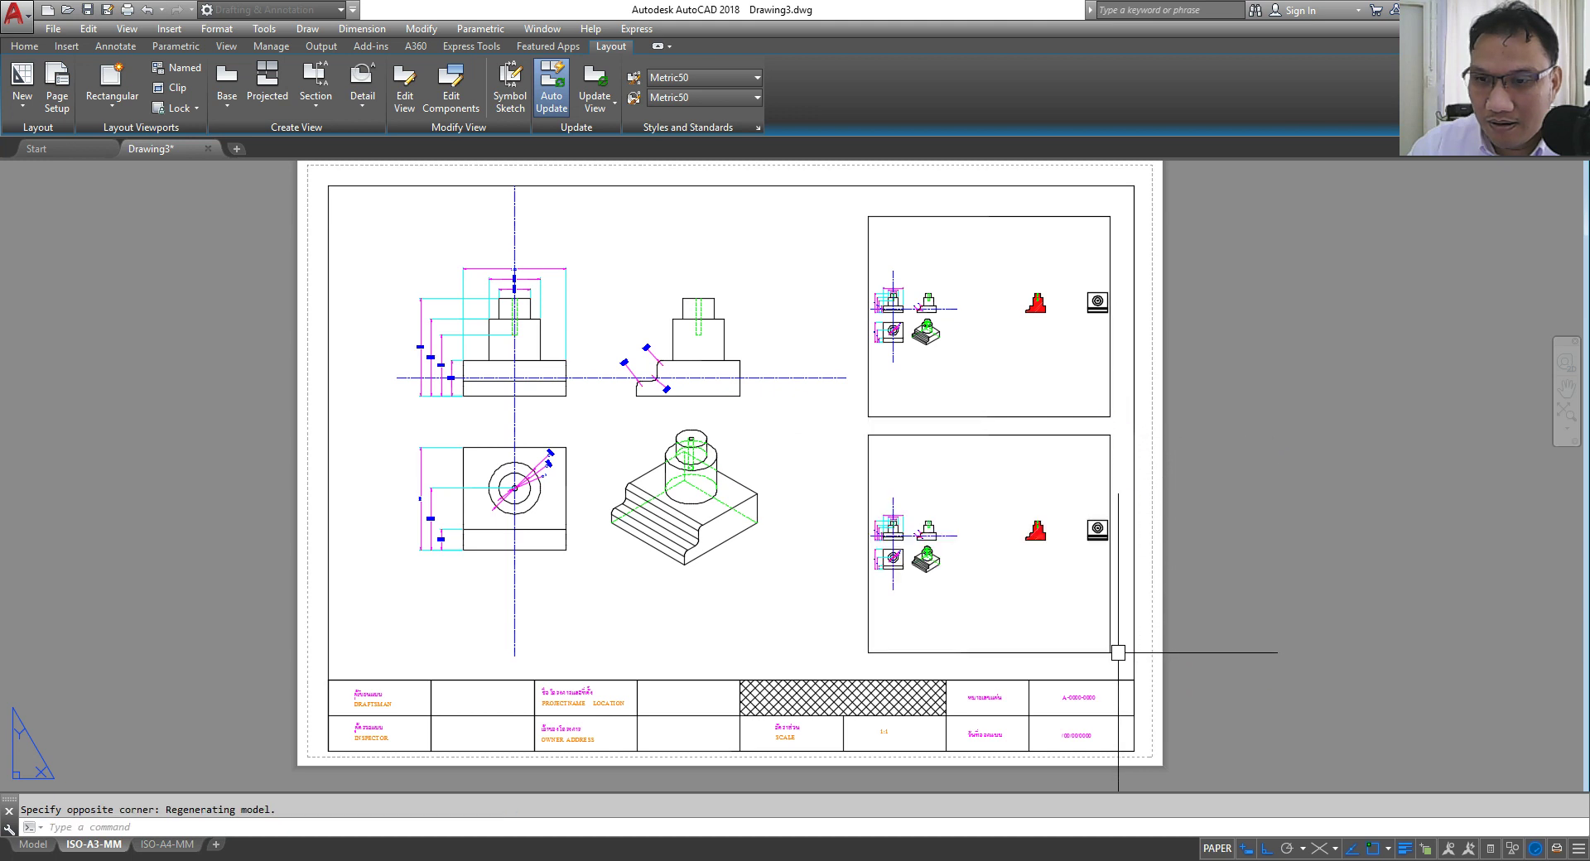
double_click(1018, 341)
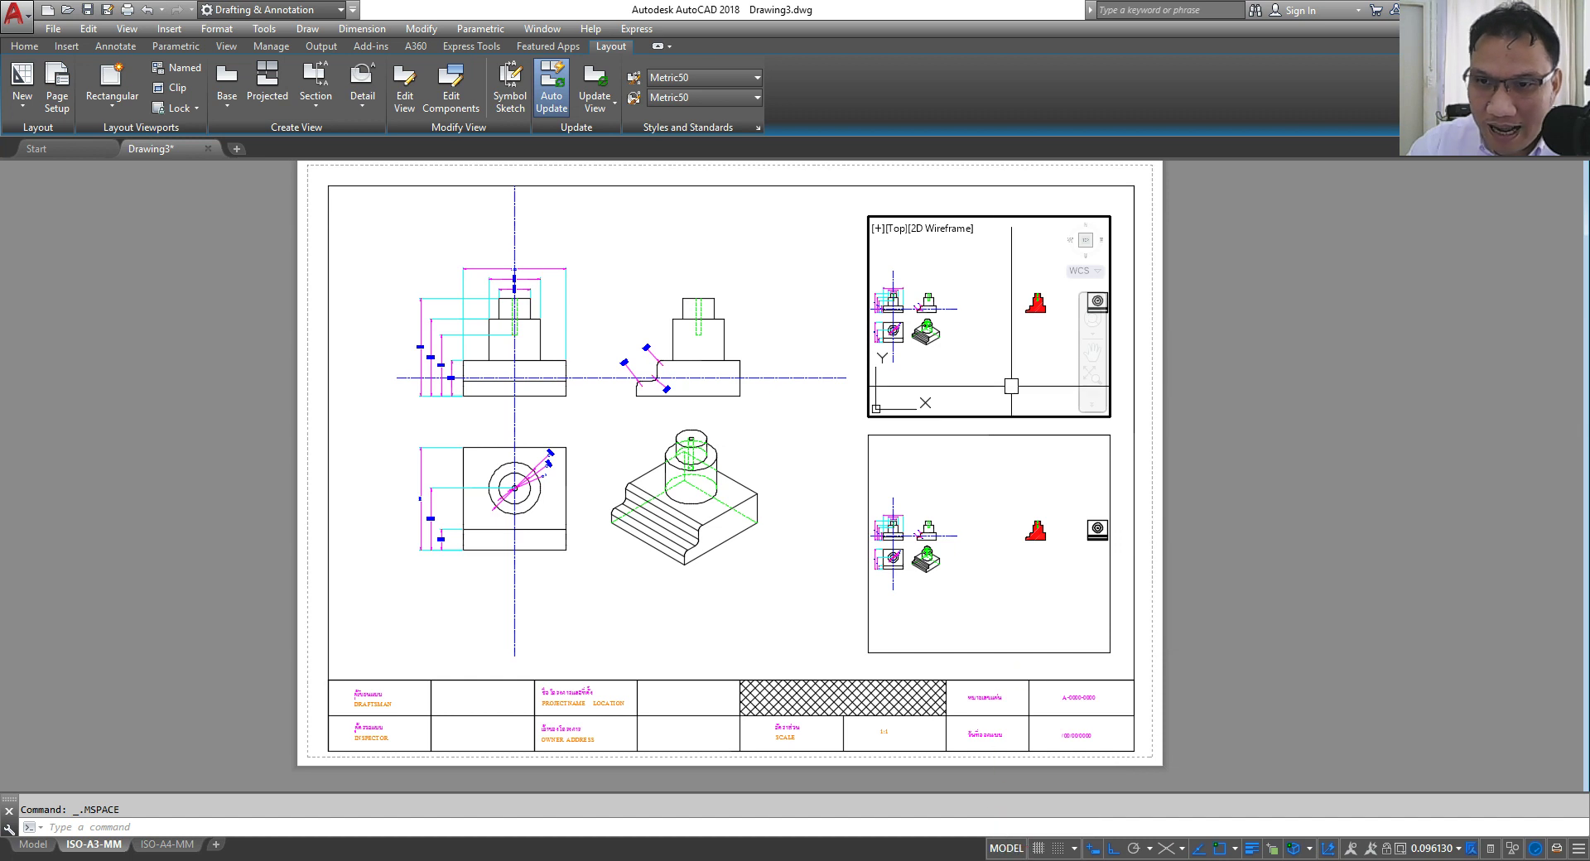
Step: Set the upper viewport scale to 1:1 and centre the hatched section in it
left_click(1020, 351)
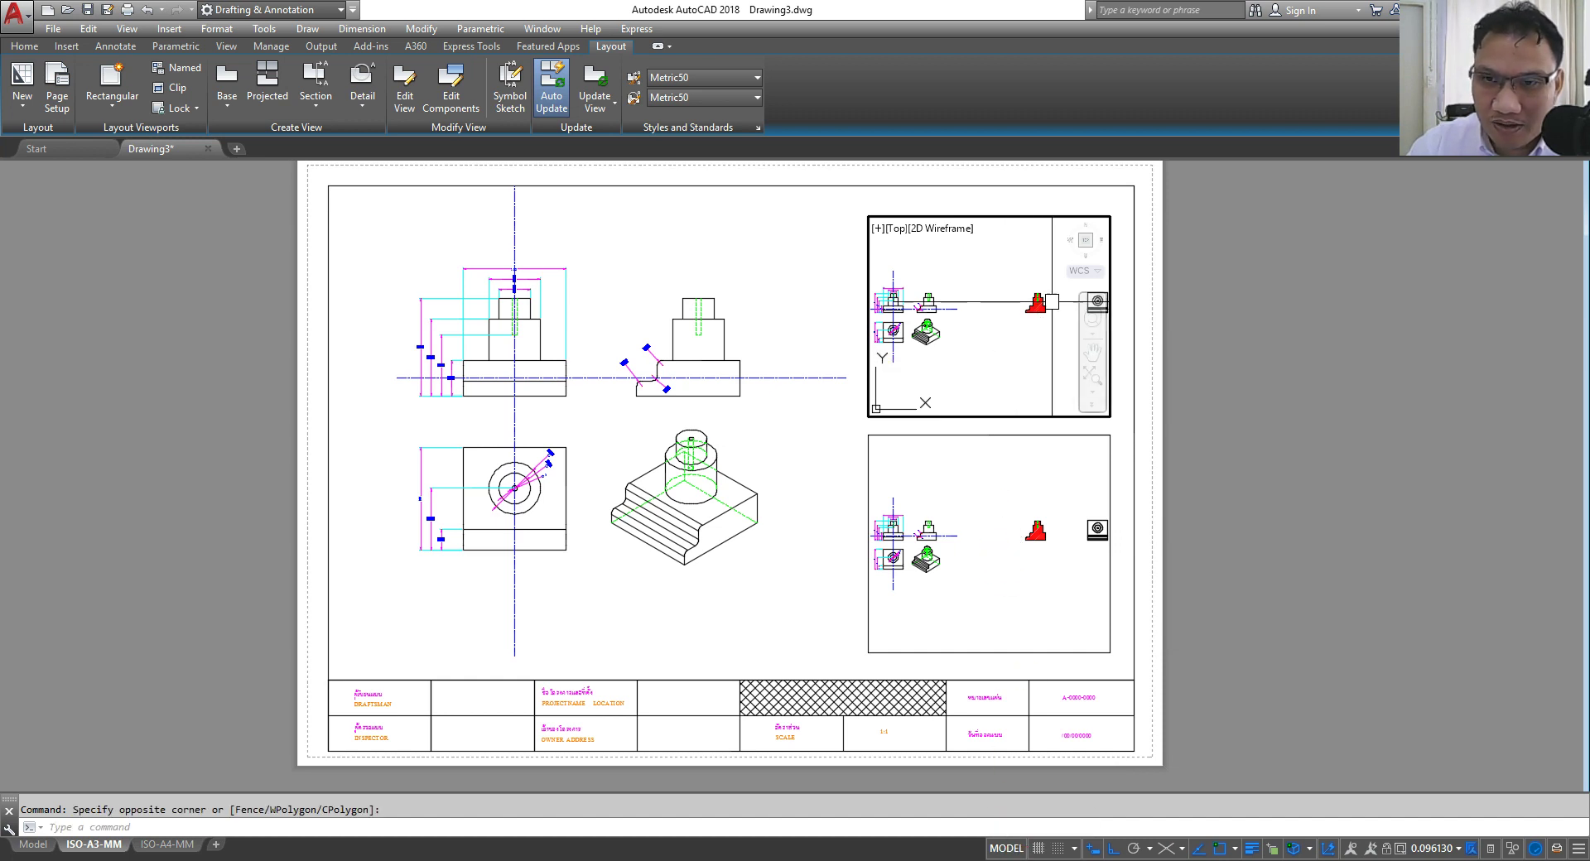
scroll(1035, 303, "up", 4)
scroll(1027, 300, "up", 1)
scroll(1010, 294, "up", 3)
scroll(1001, 293, "up", 1)
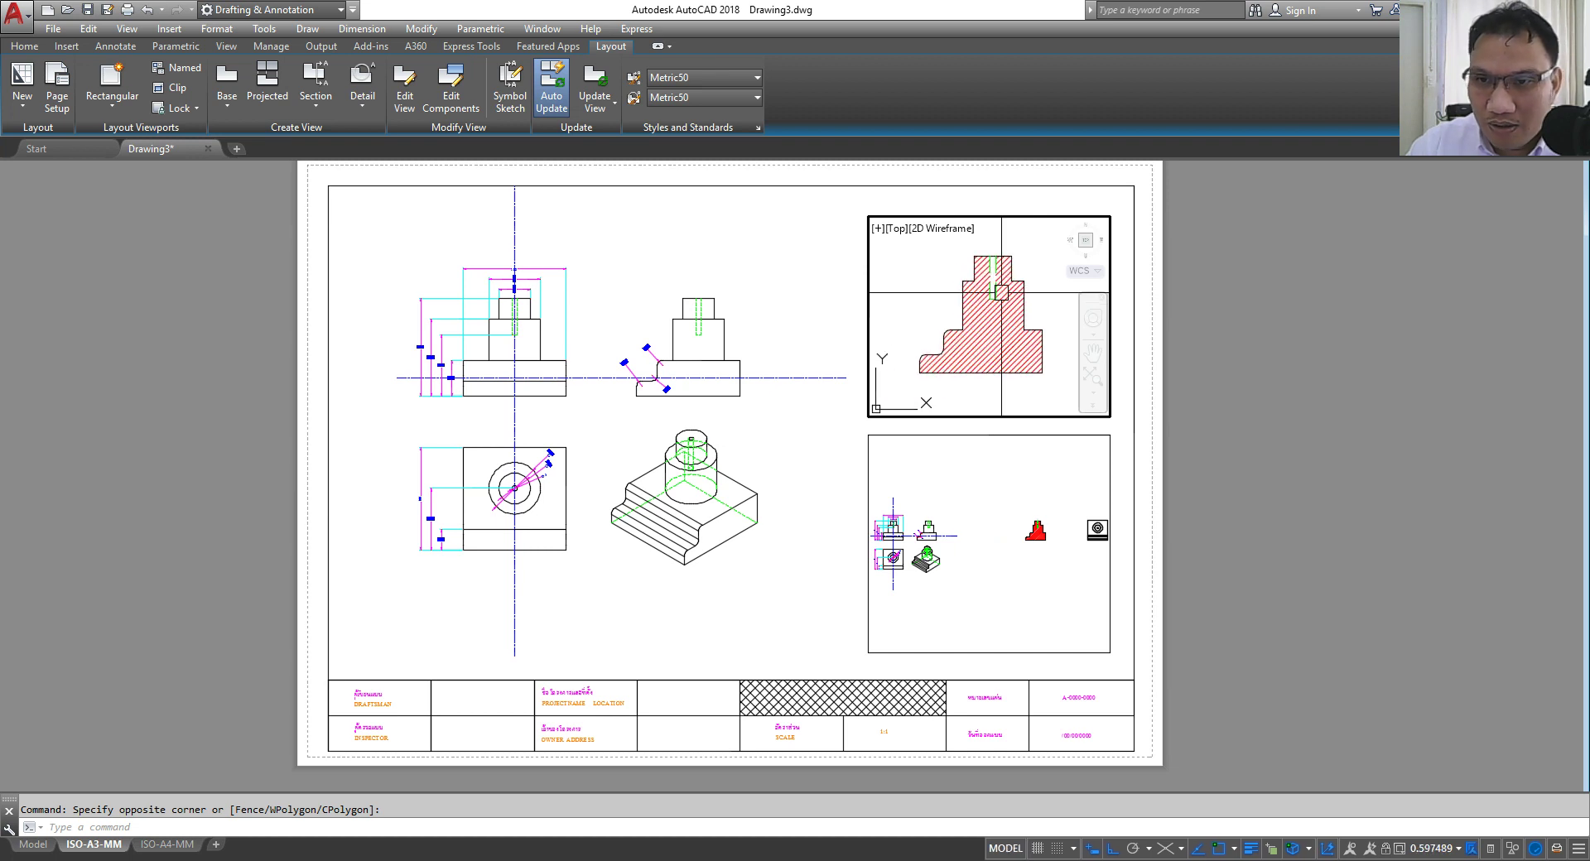
left_click(1465, 849)
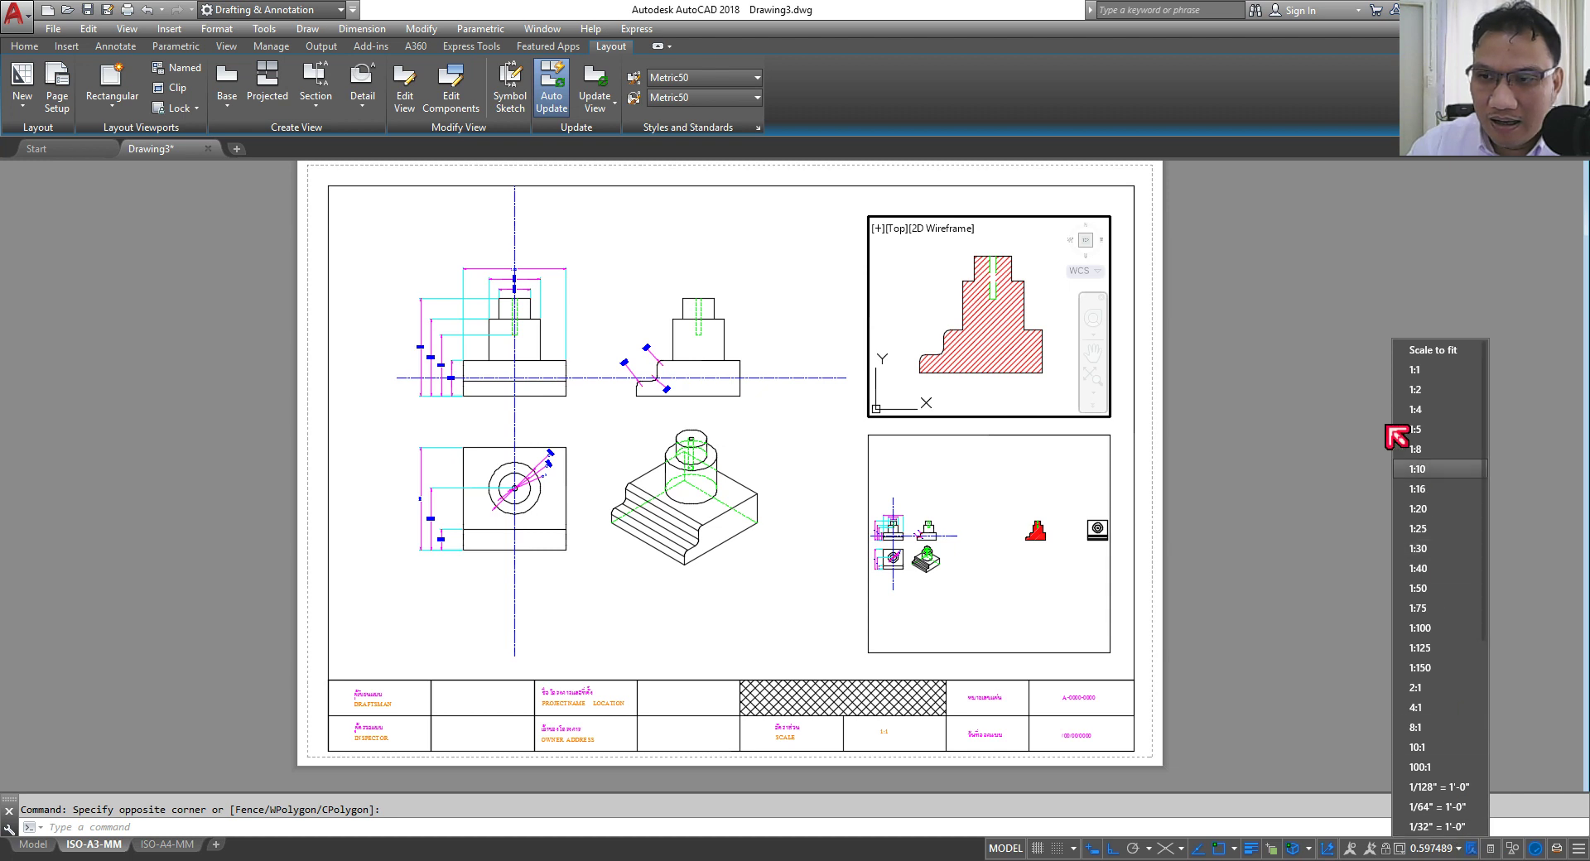
left_click(1436, 393)
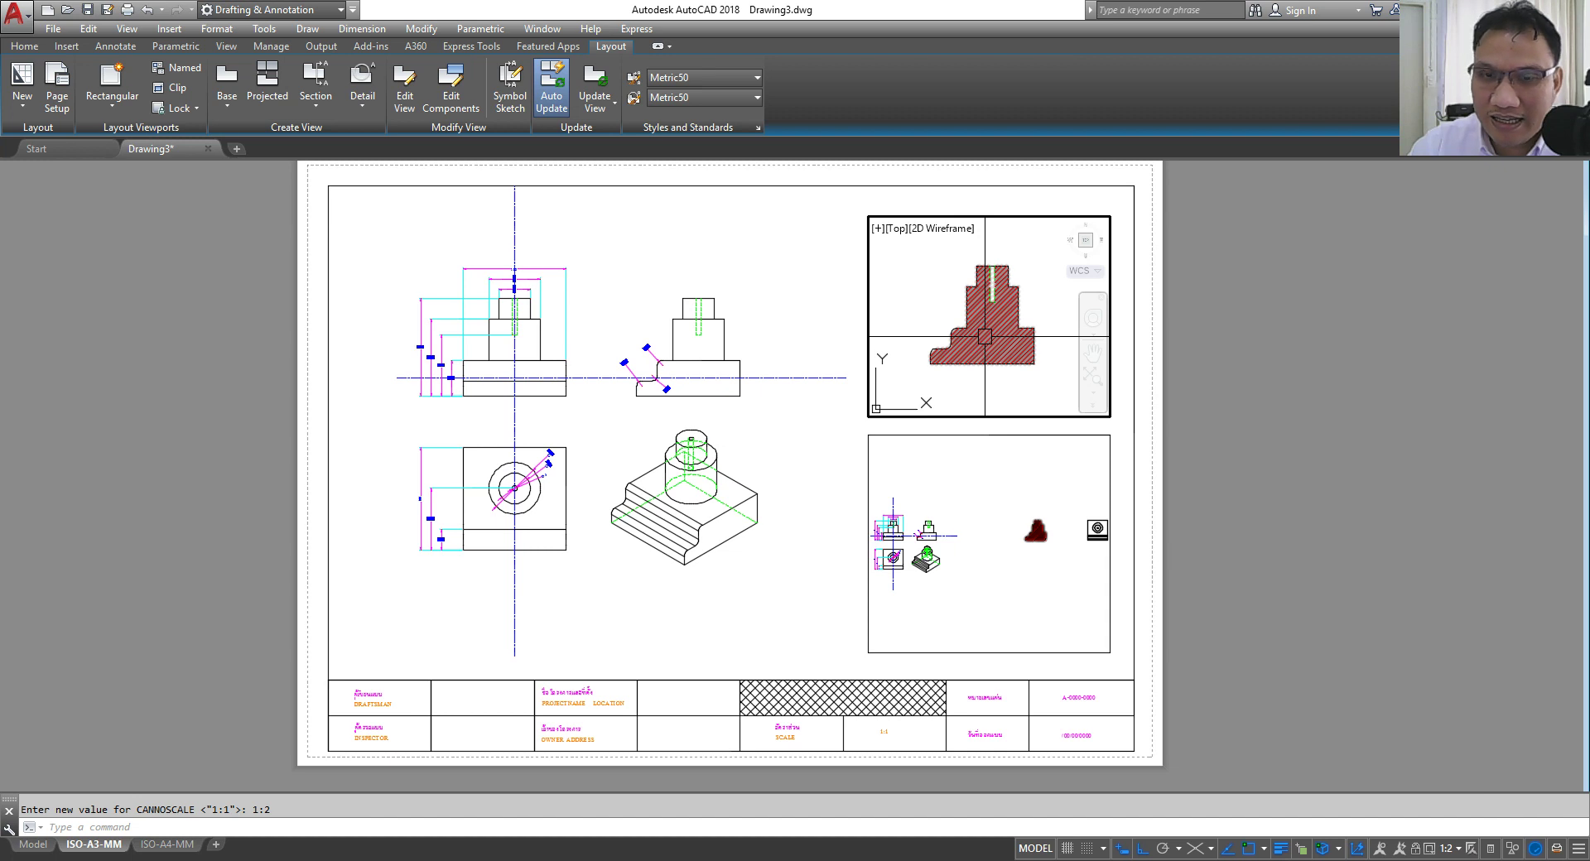
left_click(1460, 848)
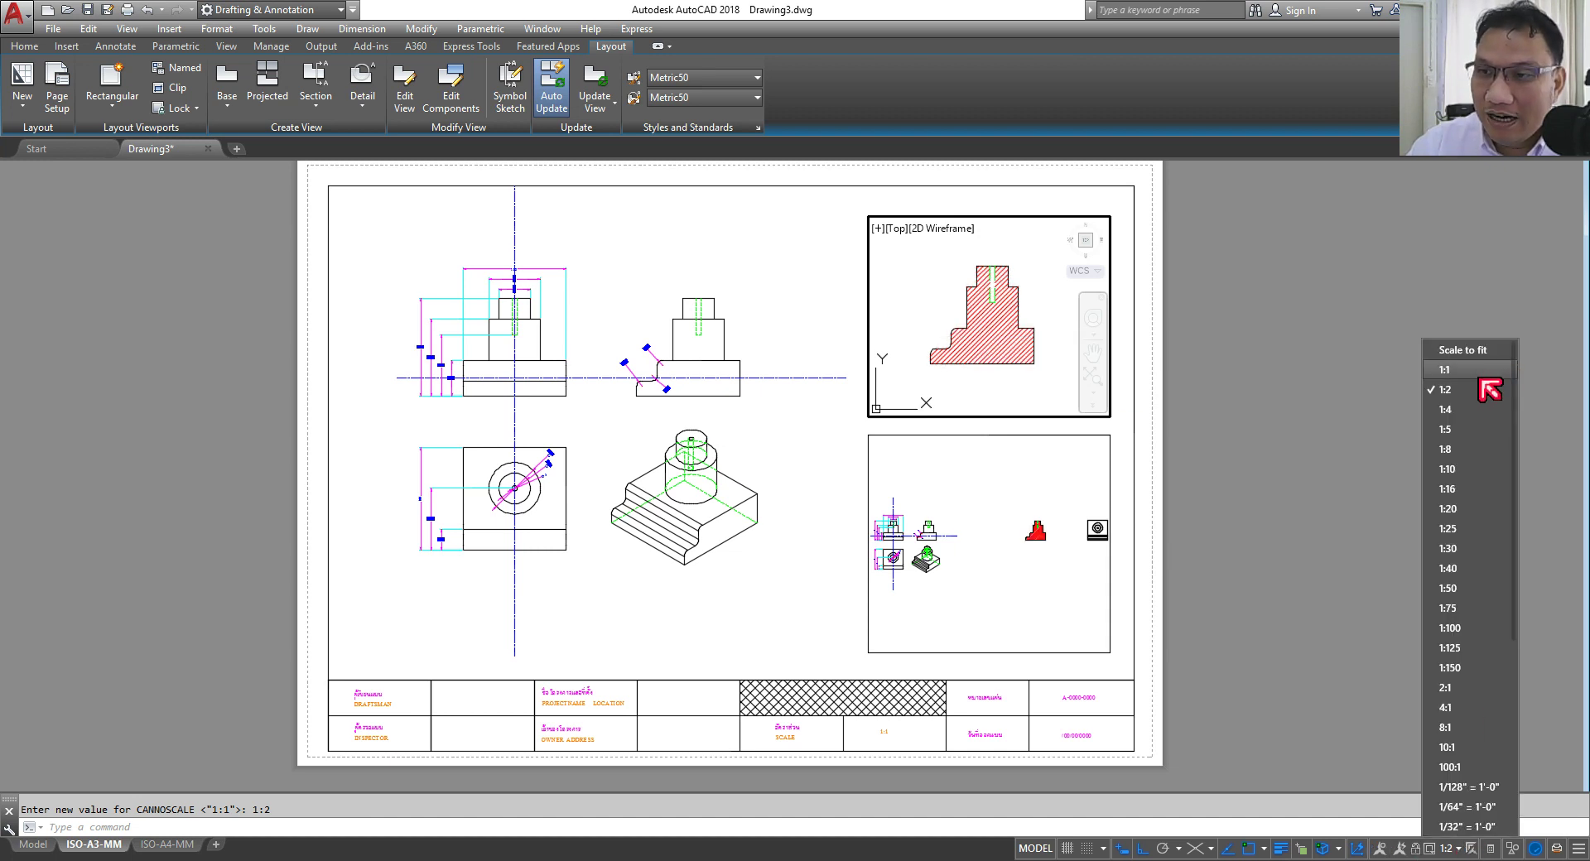
left_click(1489, 485)
double_click(1054, 317)
middle_click_drag(1005, 323, 1016, 331)
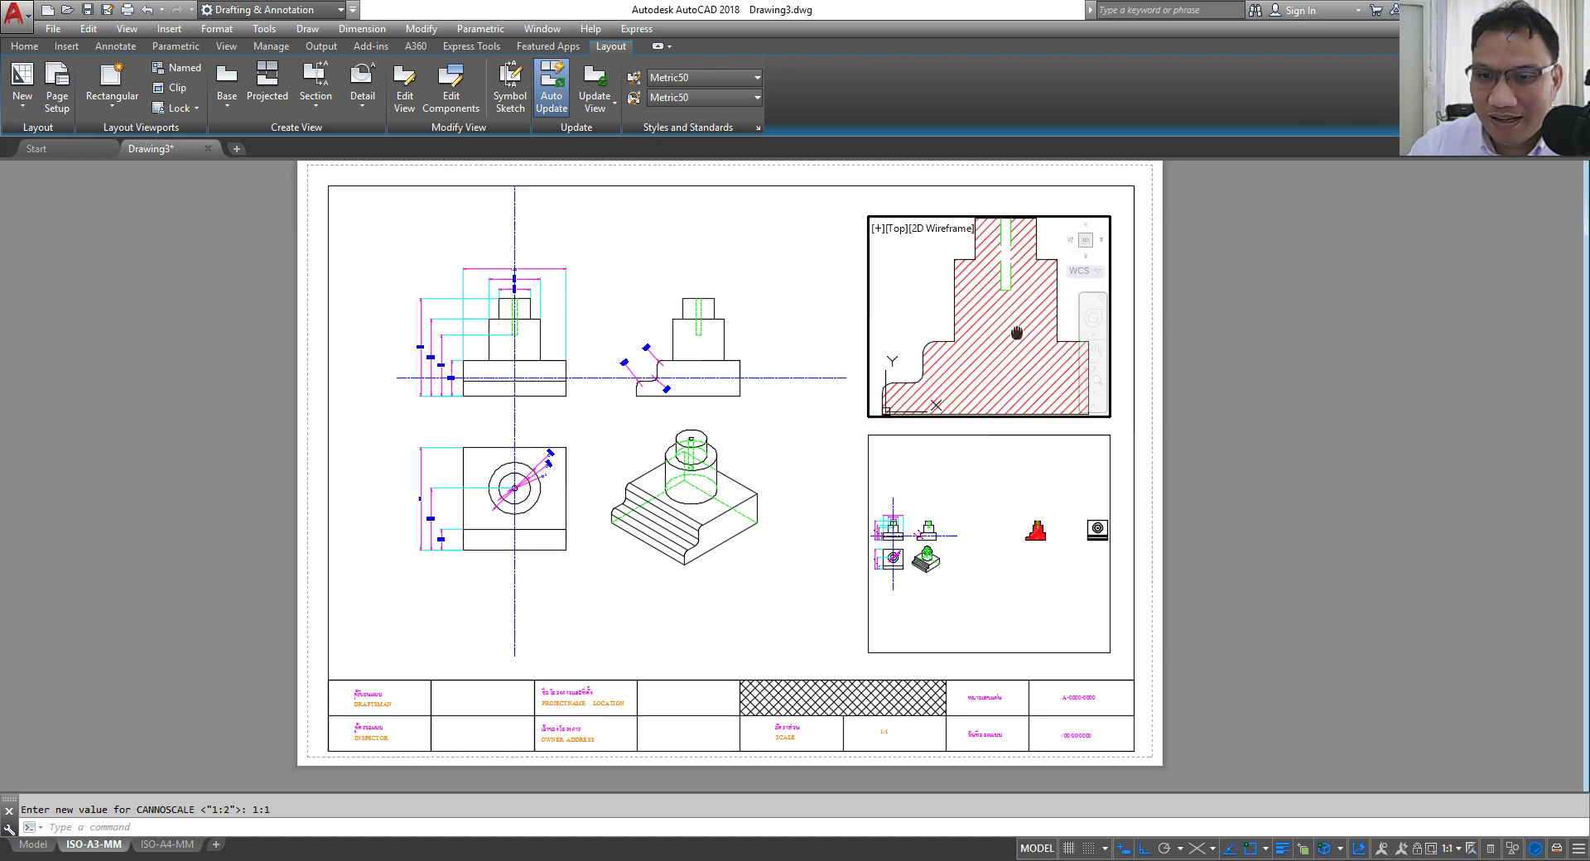
double_click(1276, 408)
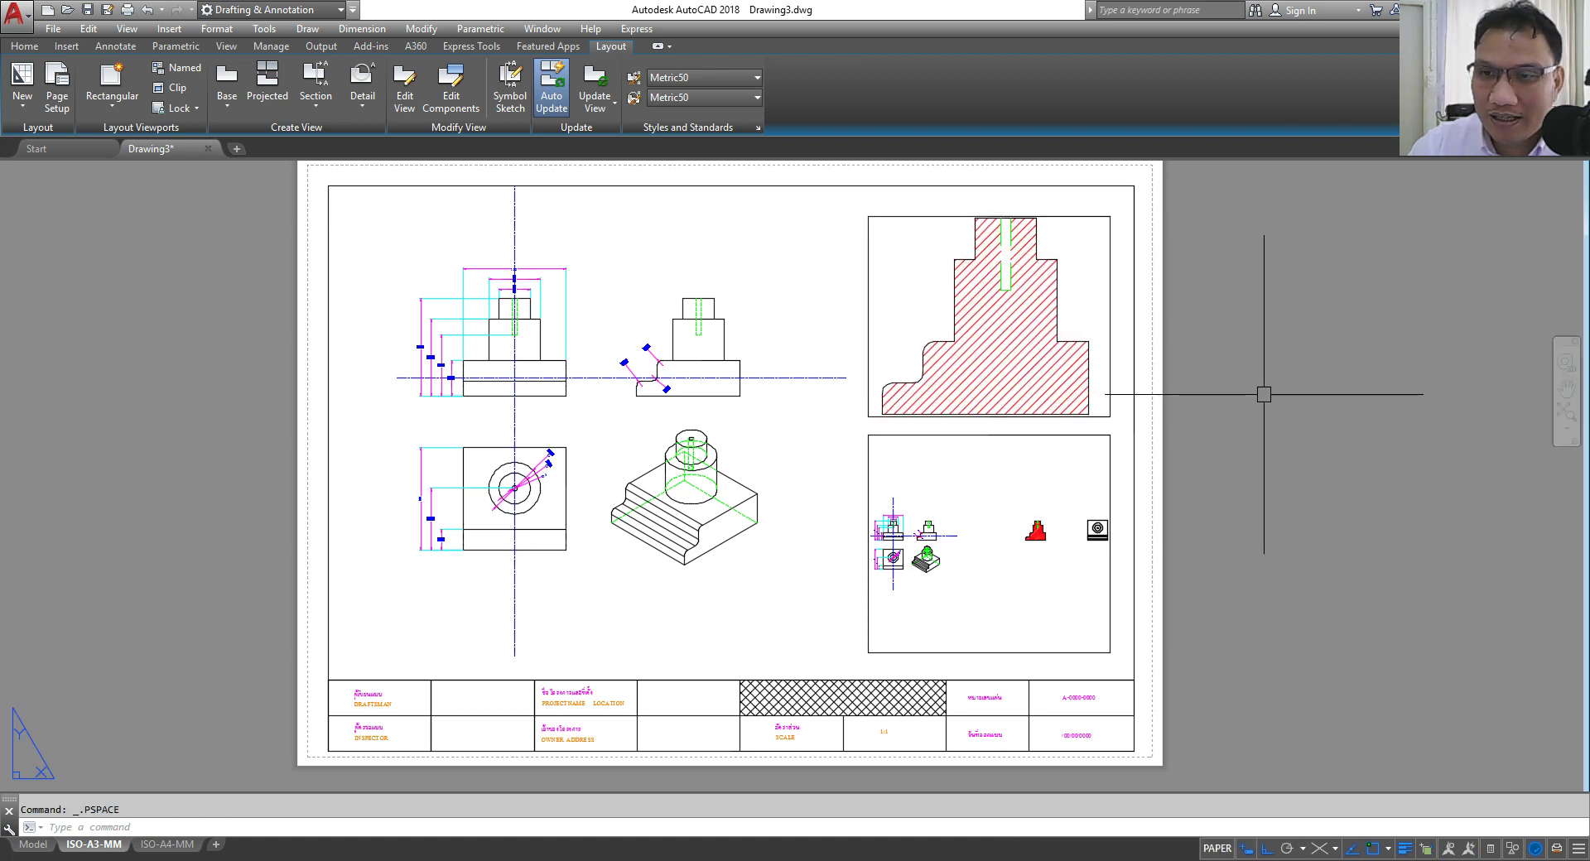
Step: Stretch the upper viewport's top-left corner upward to enlarge it
scroll(1066, 206, "up", 2)
left_click(1056, 229)
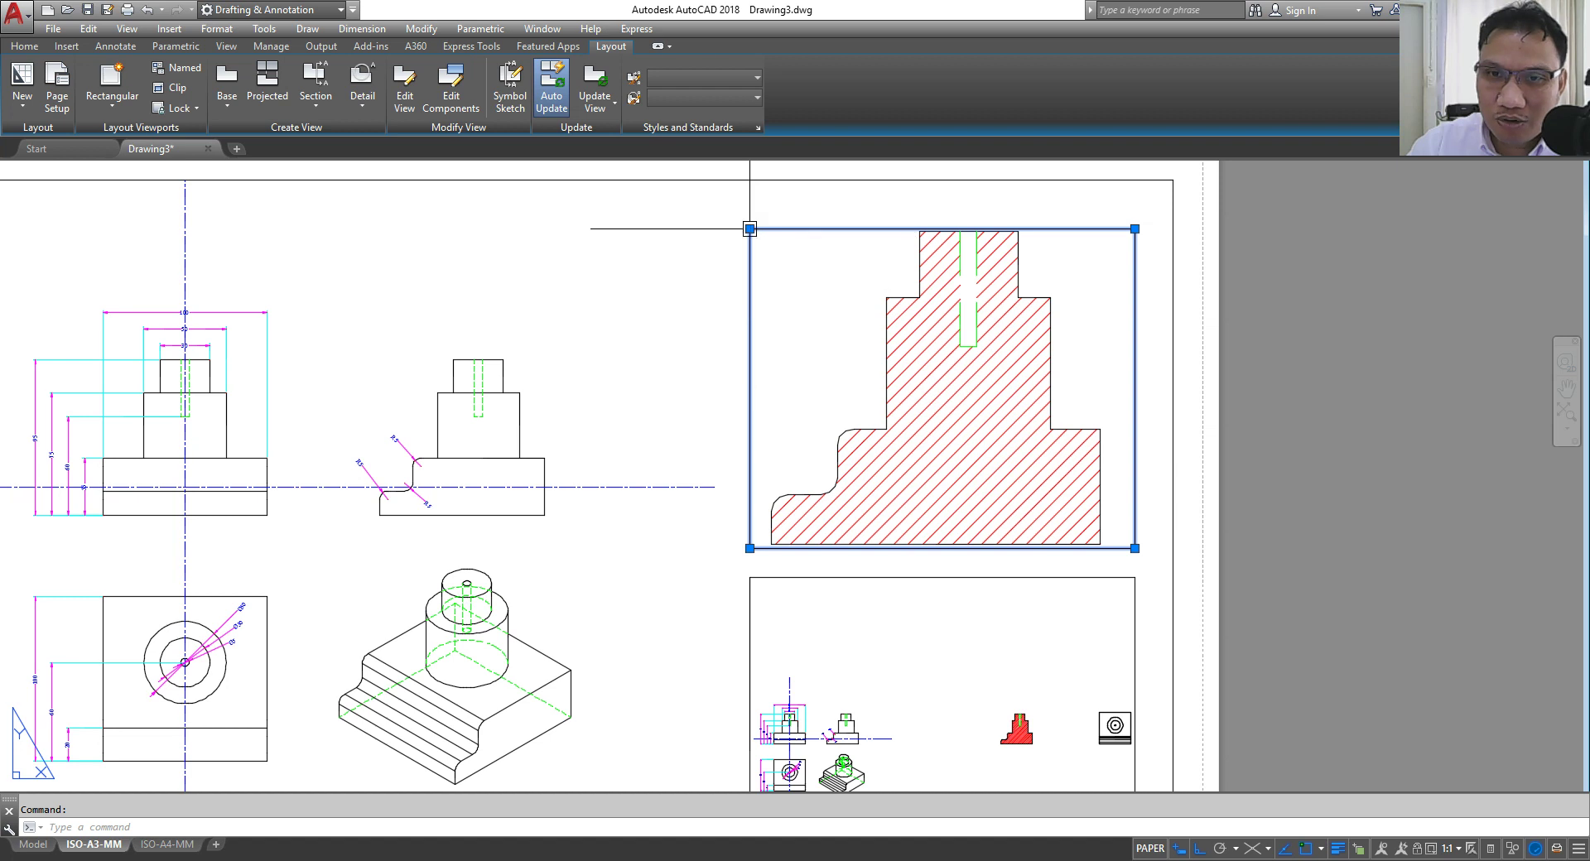
left_click(750, 229)
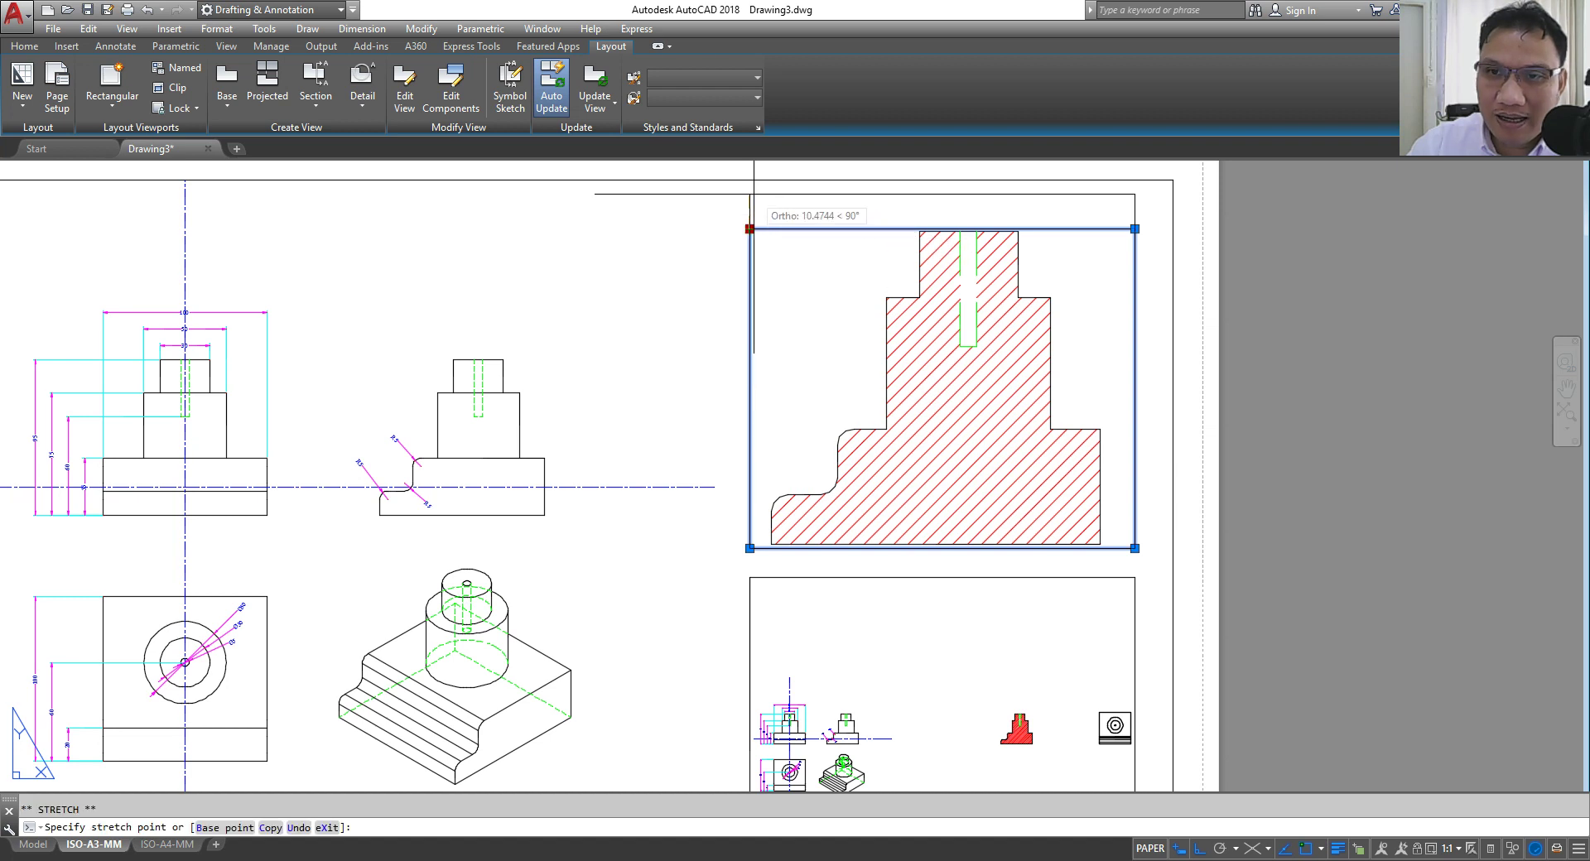
left_click(753, 196)
key("Escape")
Step: Shift the section view up and left inside its viewport
scroll(894, 249, "down", 3)
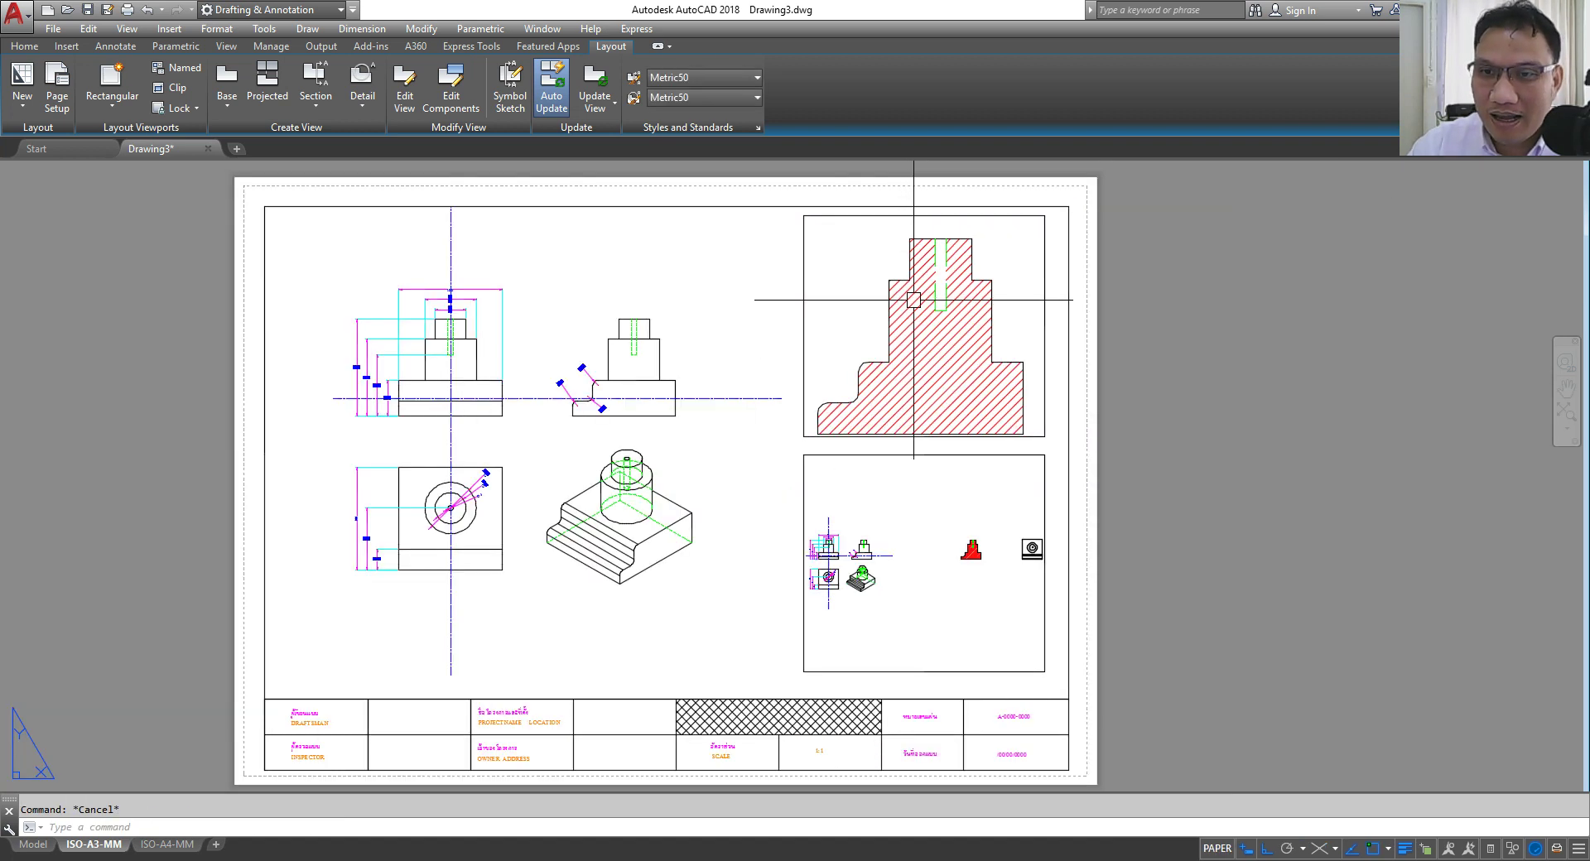
double_click(947, 312)
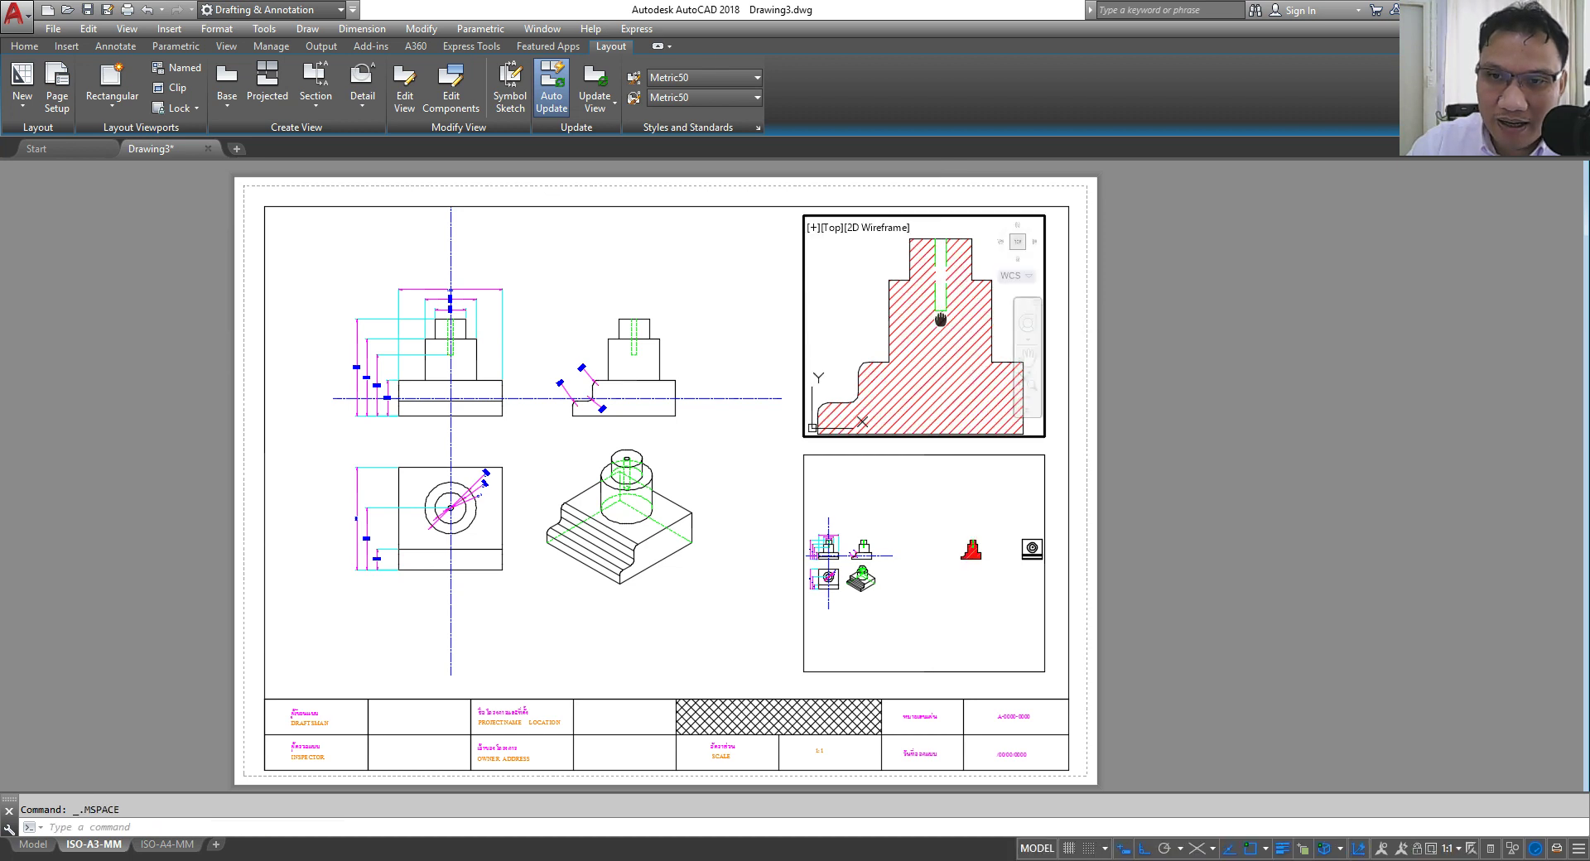
middle_click_drag(947, 313, 944, 307)
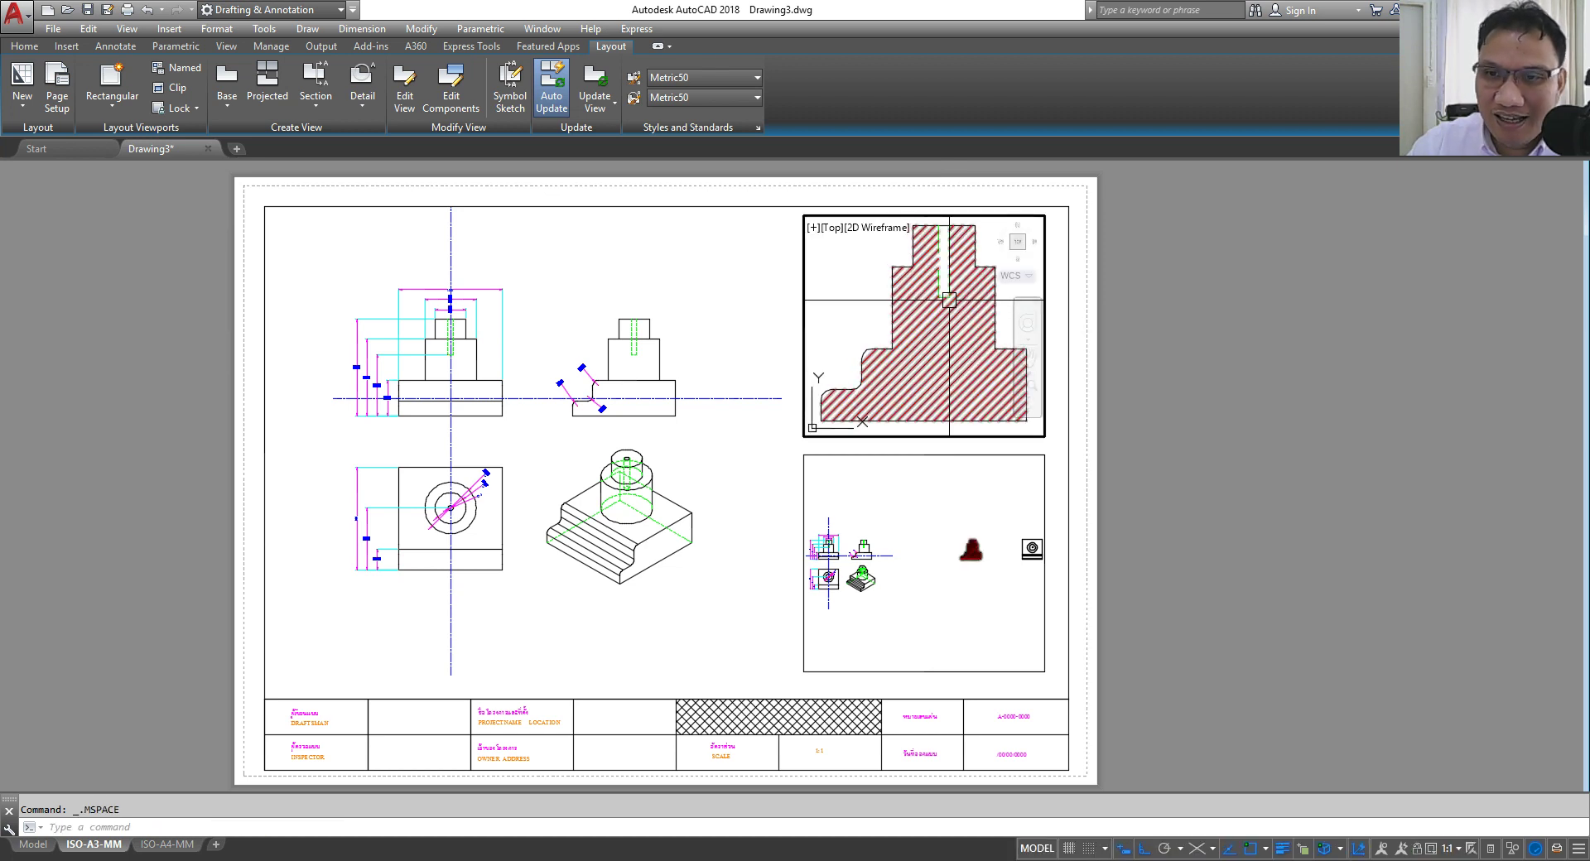
double_click(1276, 358)
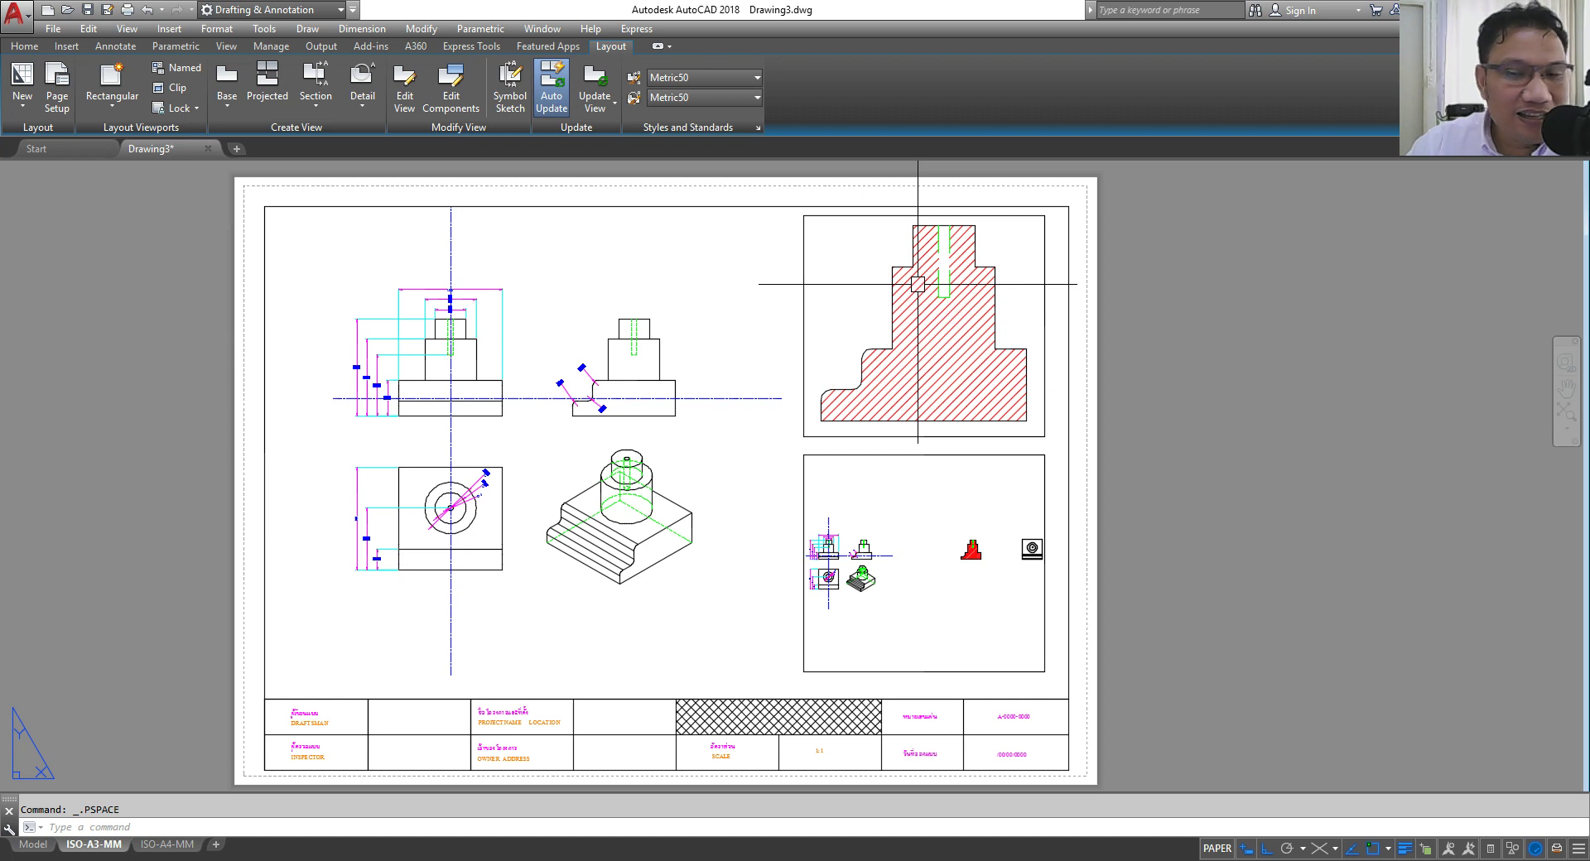
Step: Apply a new linetype scale with LTS in the section viewport, then view the whole A3 sheet
scroll(917, 284, "up", 2)
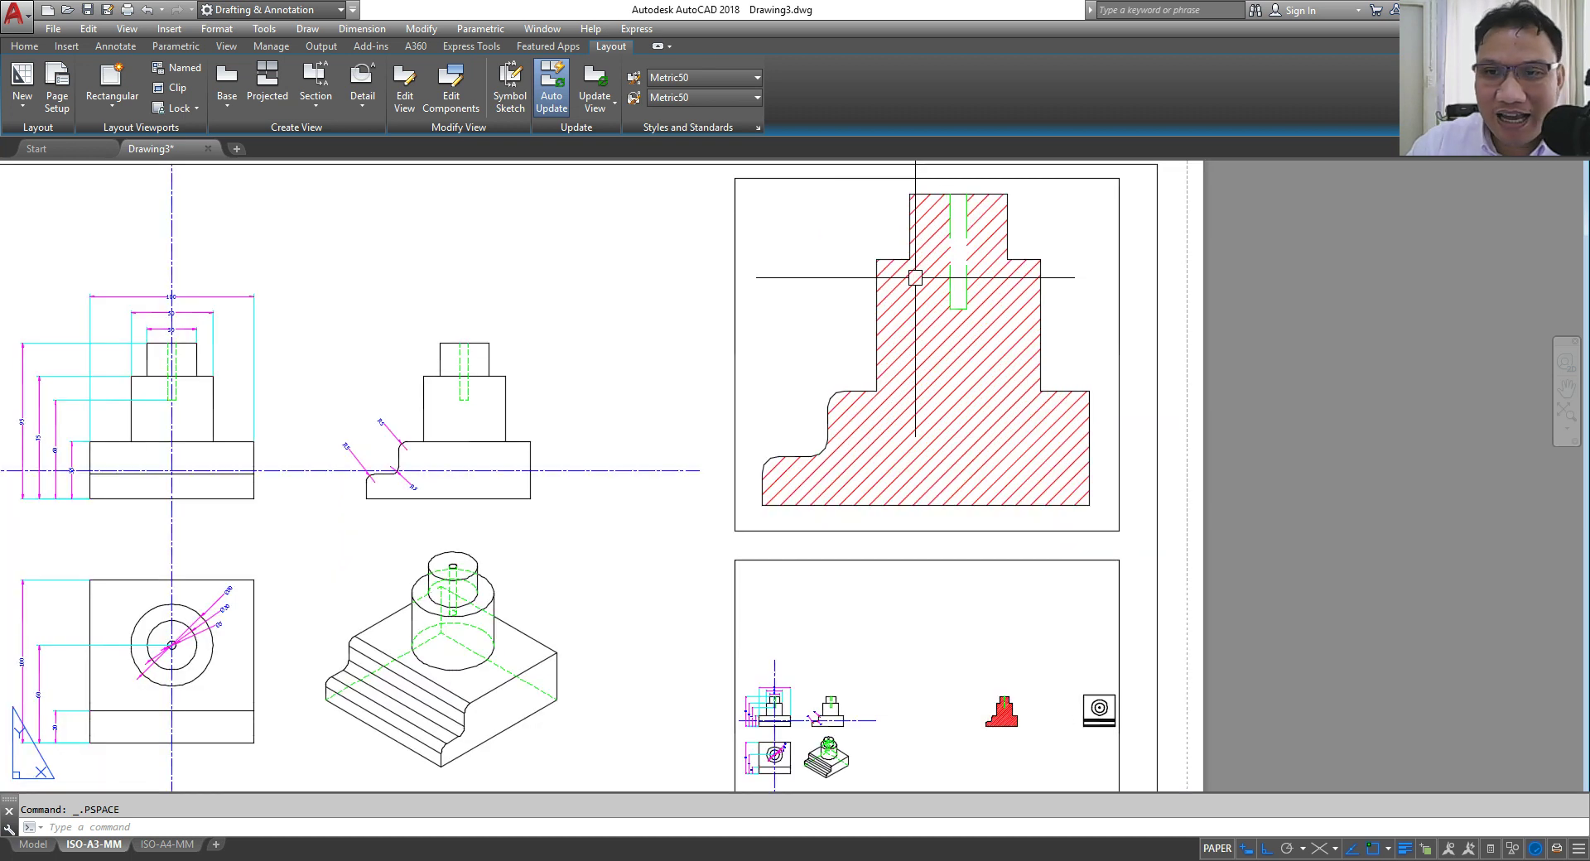
double_click(809, 304)
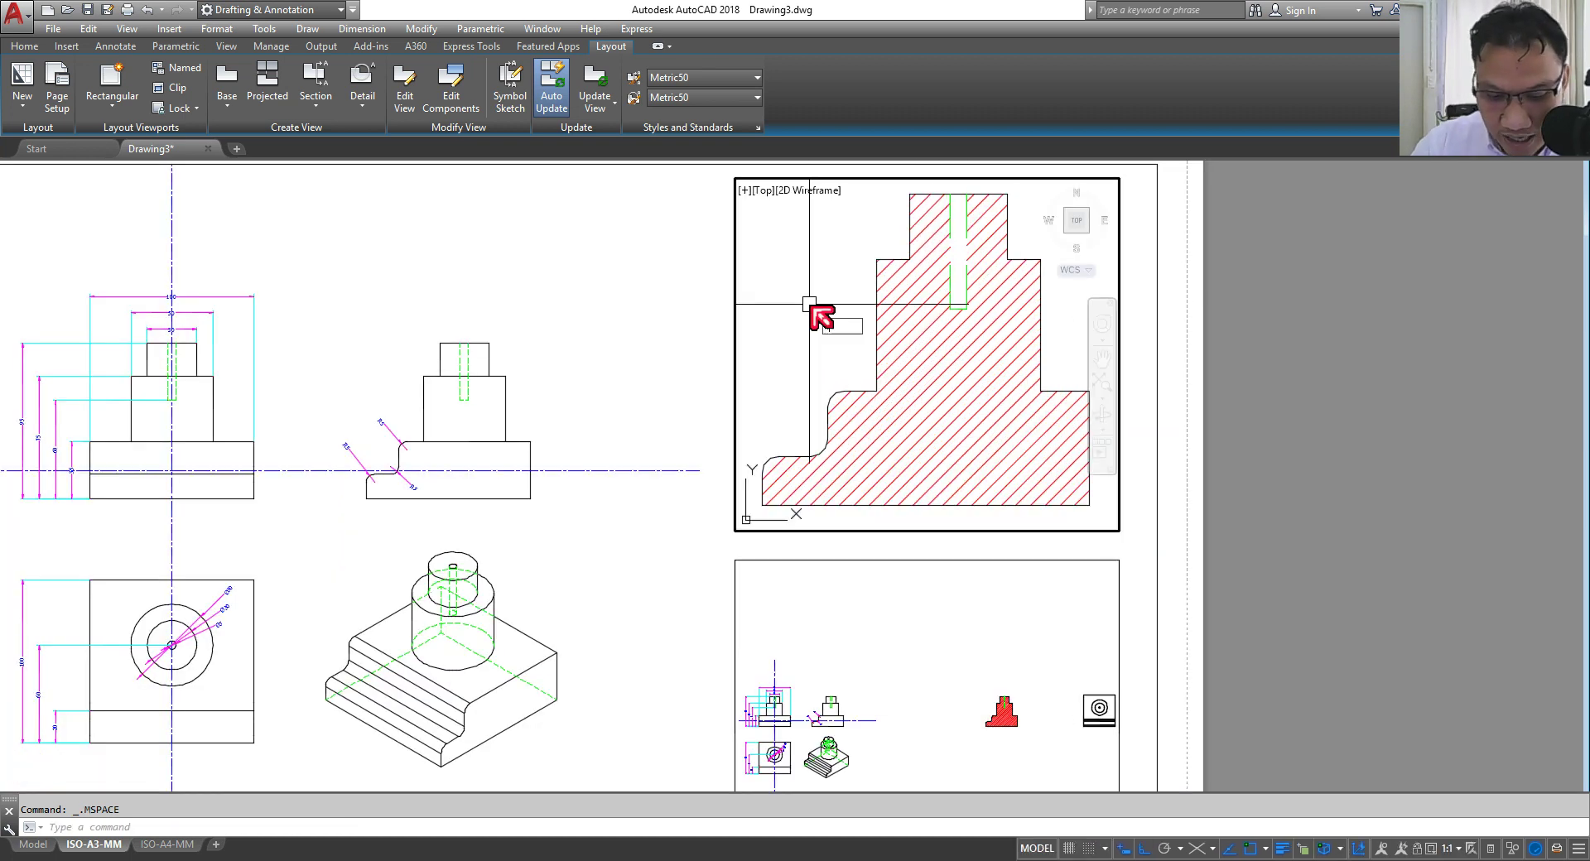
type("lts")
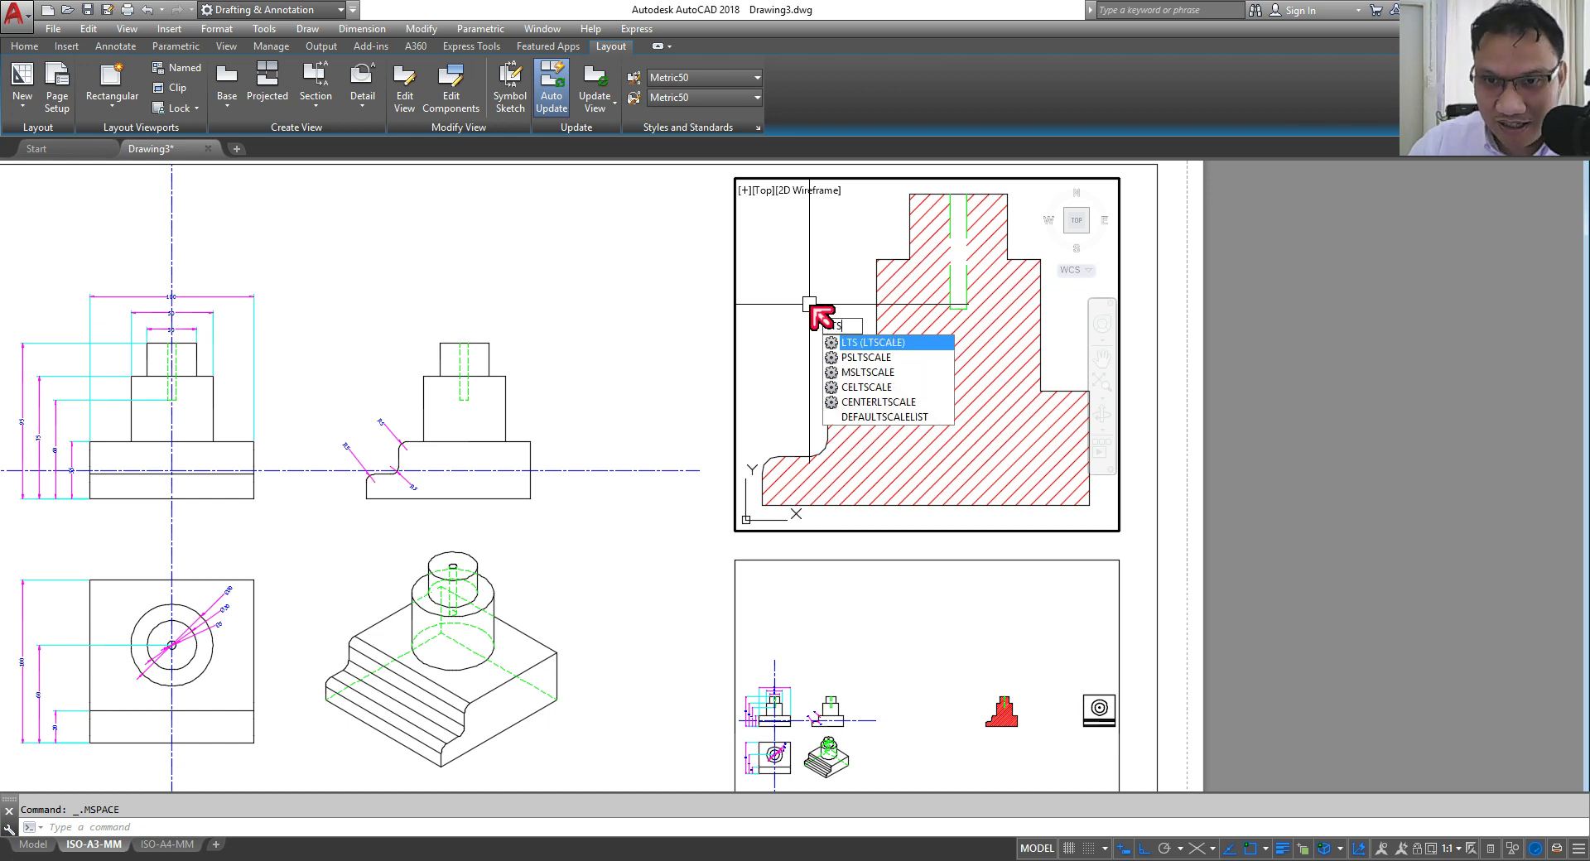
key("Return")
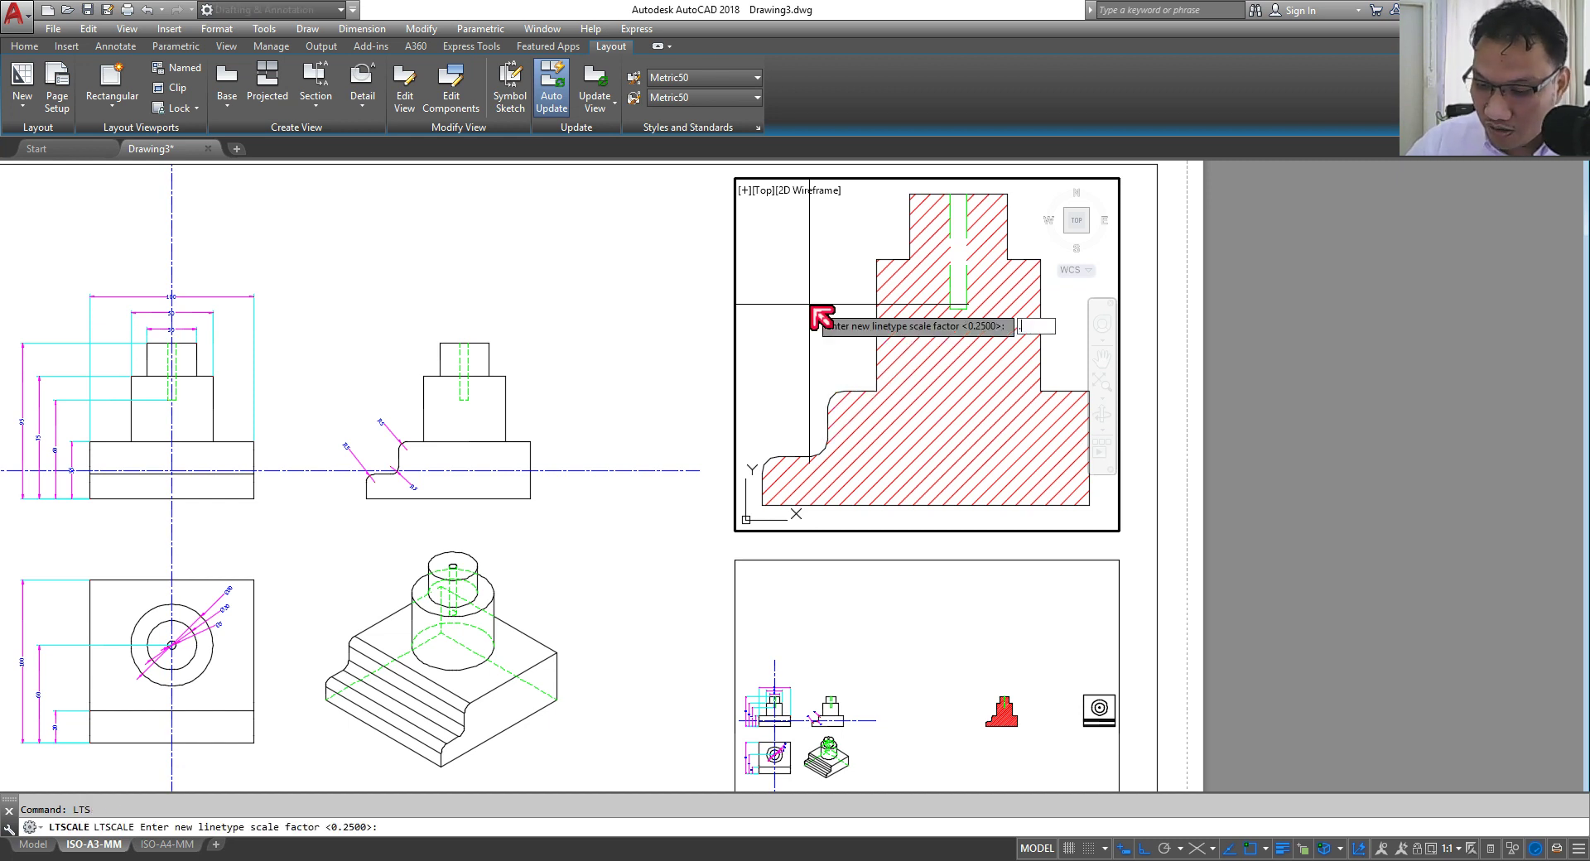
type(".1")
key("Return")
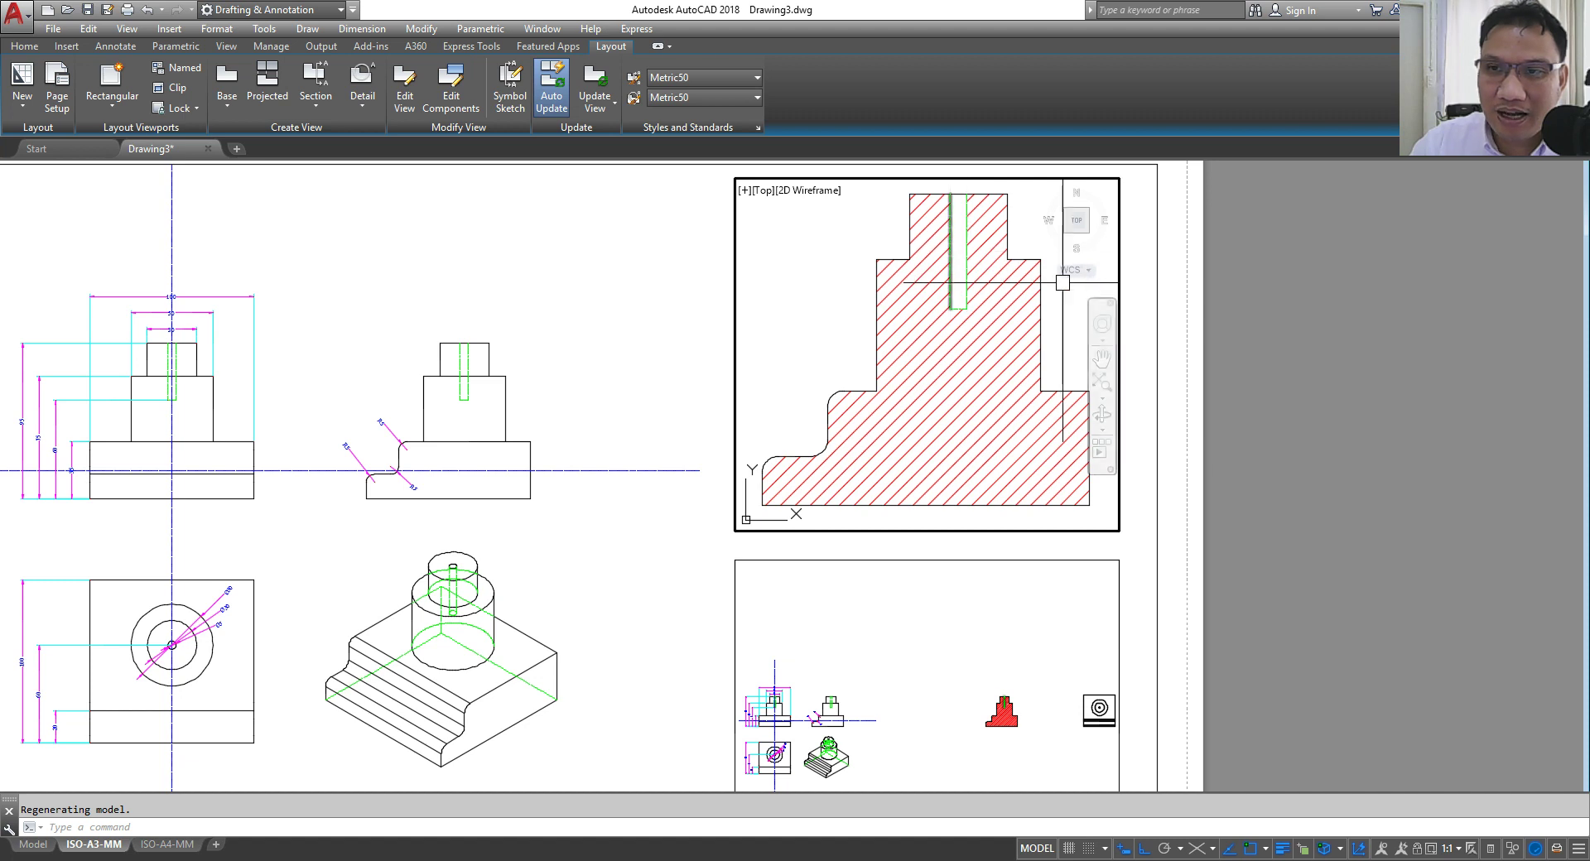
double_click(1265, 379)
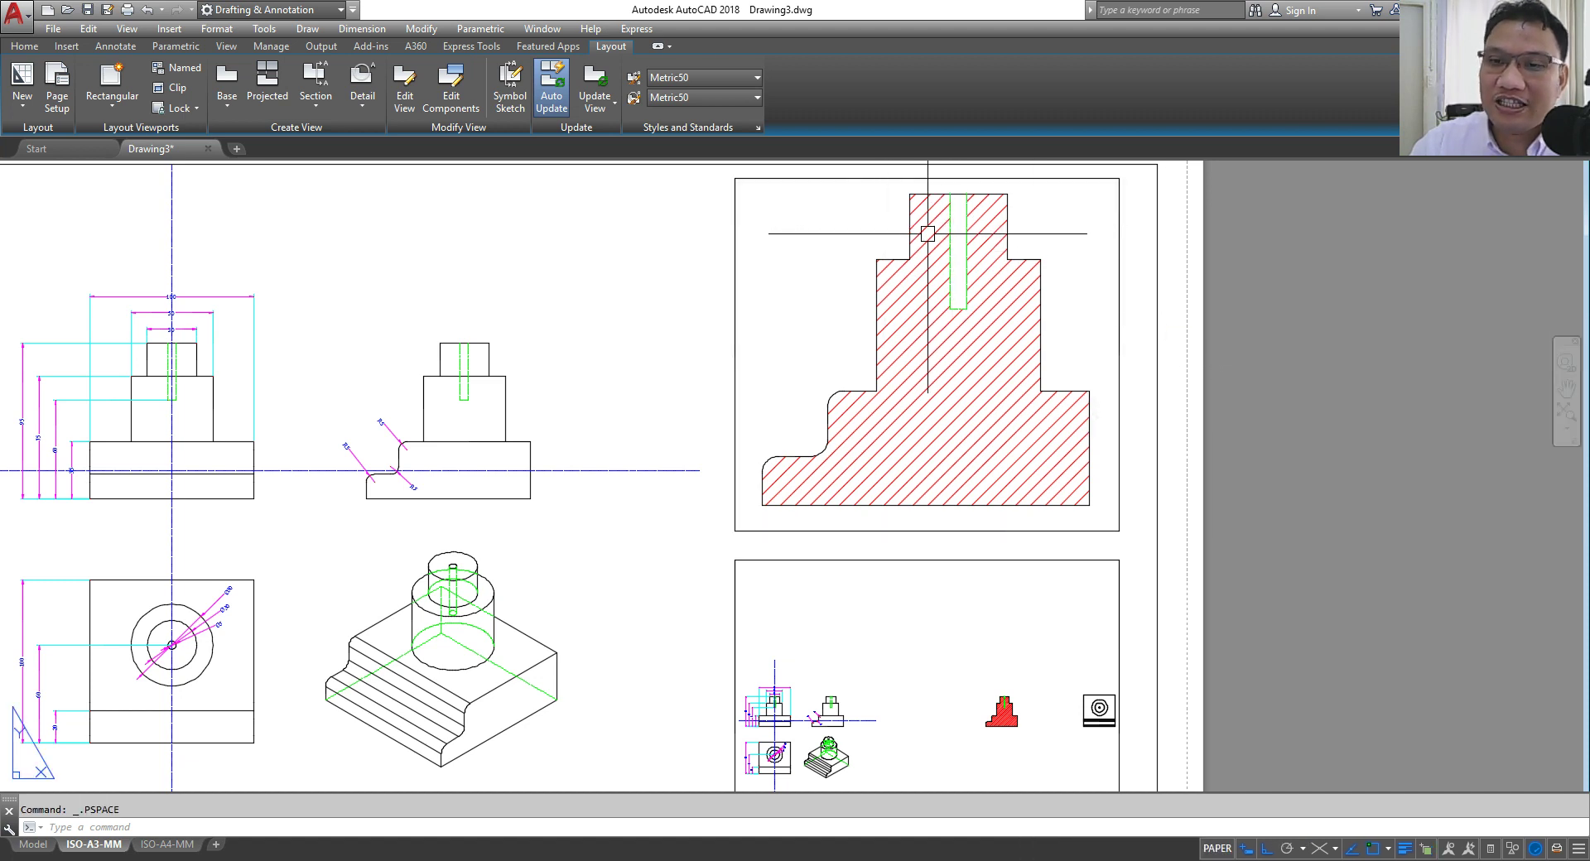
scroll(1004, 311, "down", 2)
middle_click_drag(1014, 342, 918, 286)
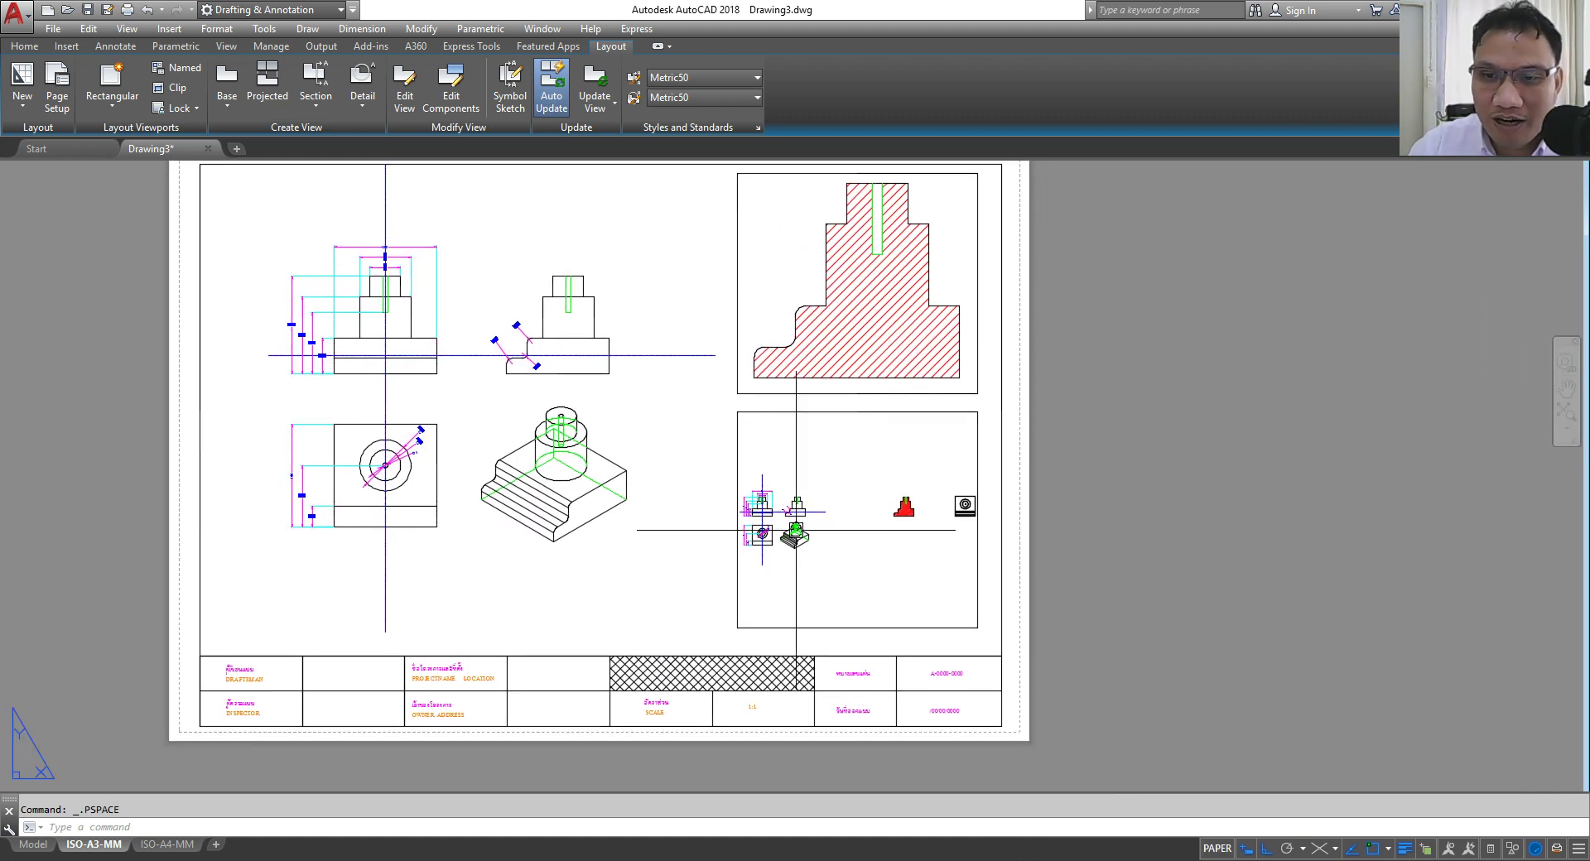
Step: Switch the lower-right viewport to SE Isometric and centre the part in it
double_click(847, 515)
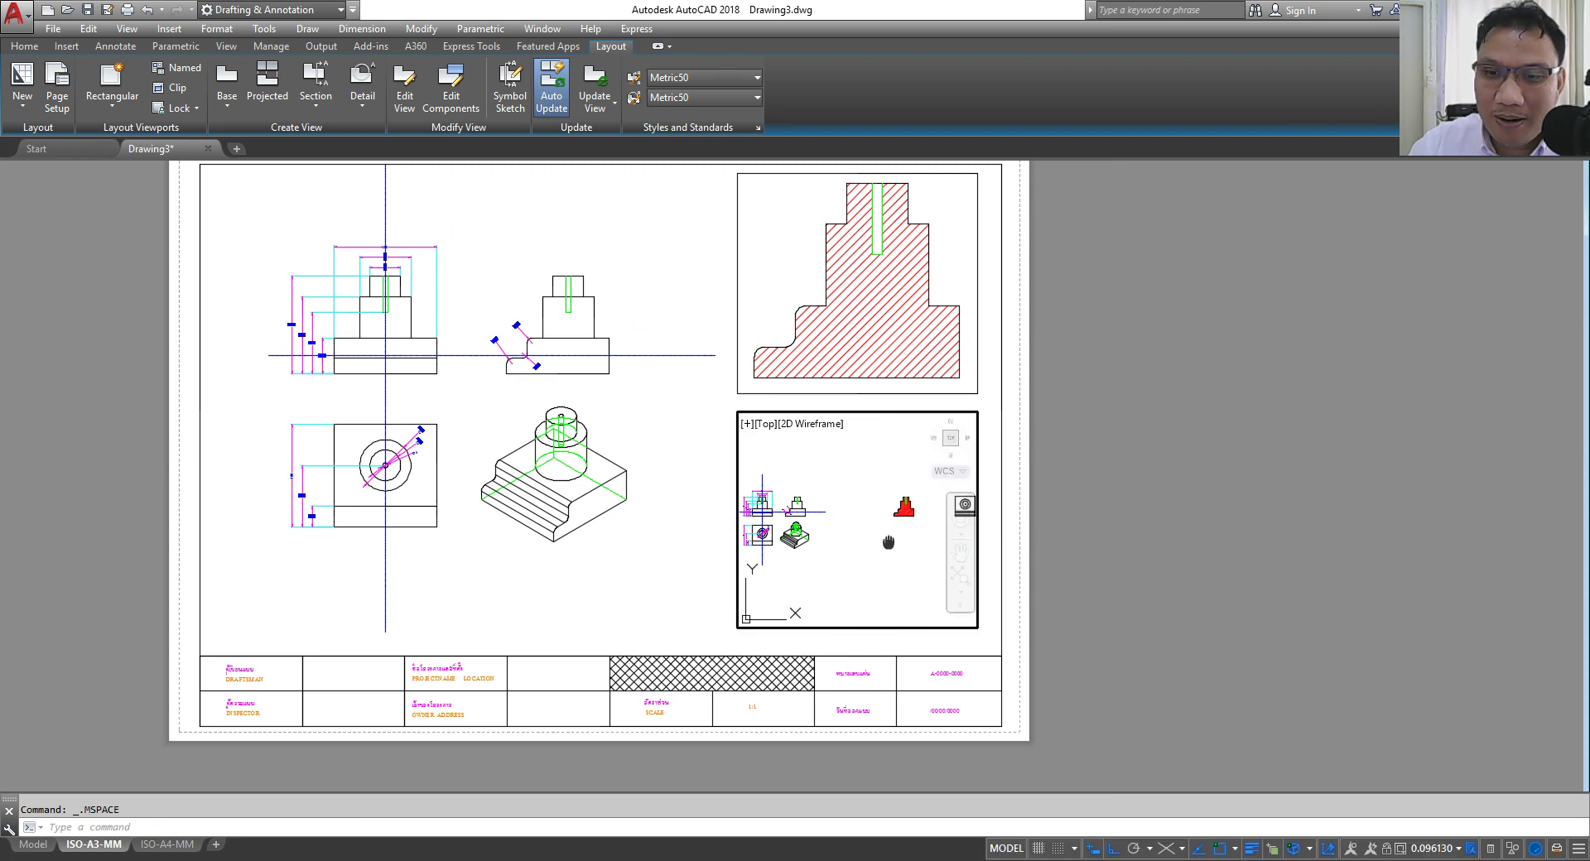
scroll(792, 515, "up", 5)
scroll(792, 515, "up", 2)
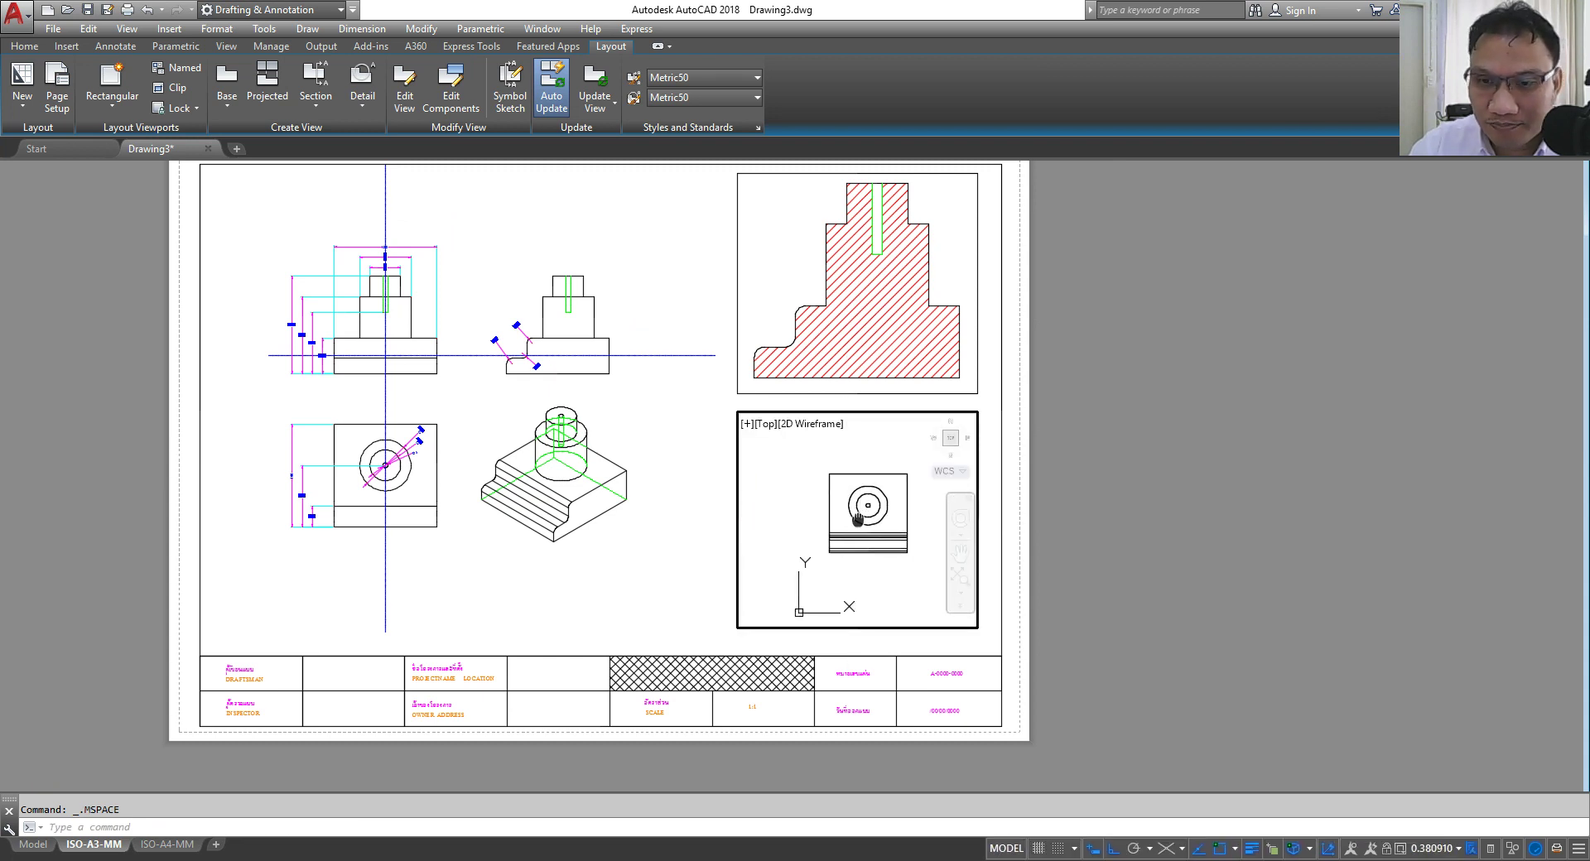
left_click(765, 424)
left_click(823, 593)
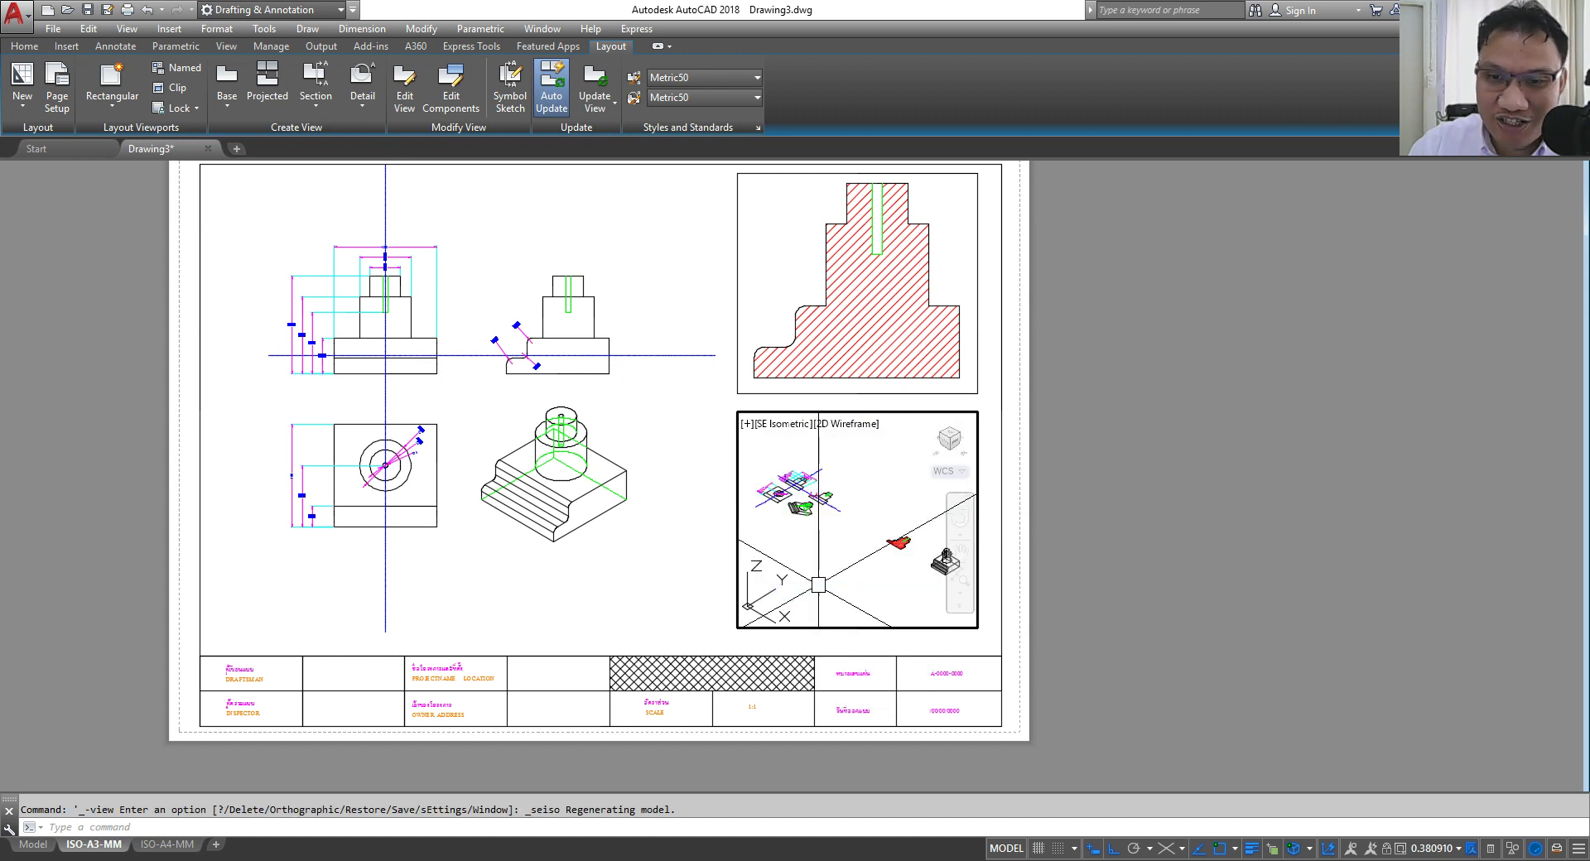
scroll(869, 531, "up", 2)
scroll(868, 530, "up", 2)
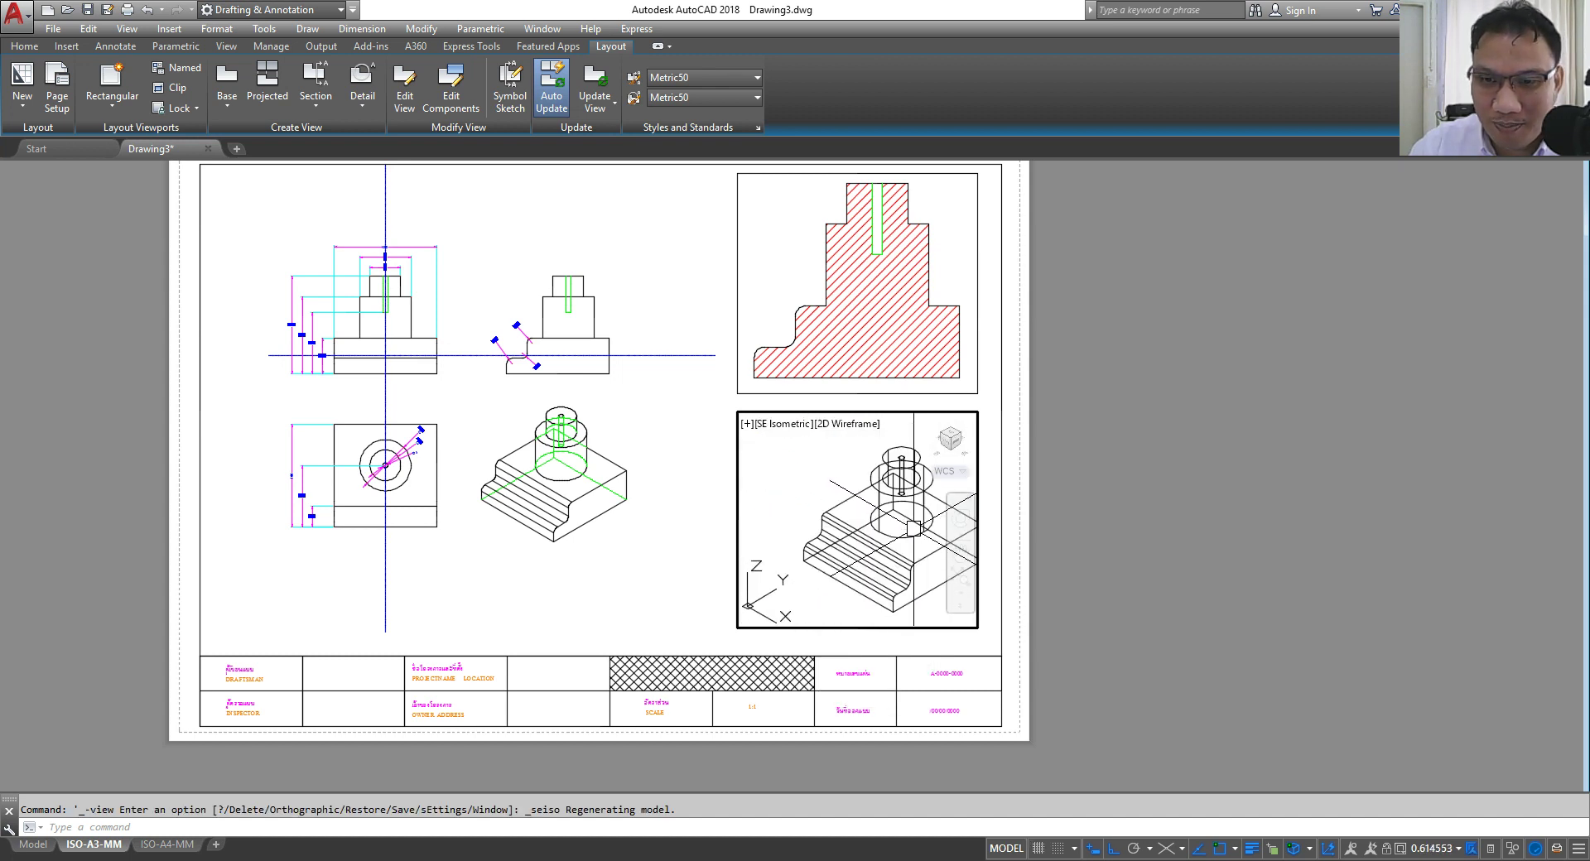
middle_click_drag(899, 530, 861, 521)
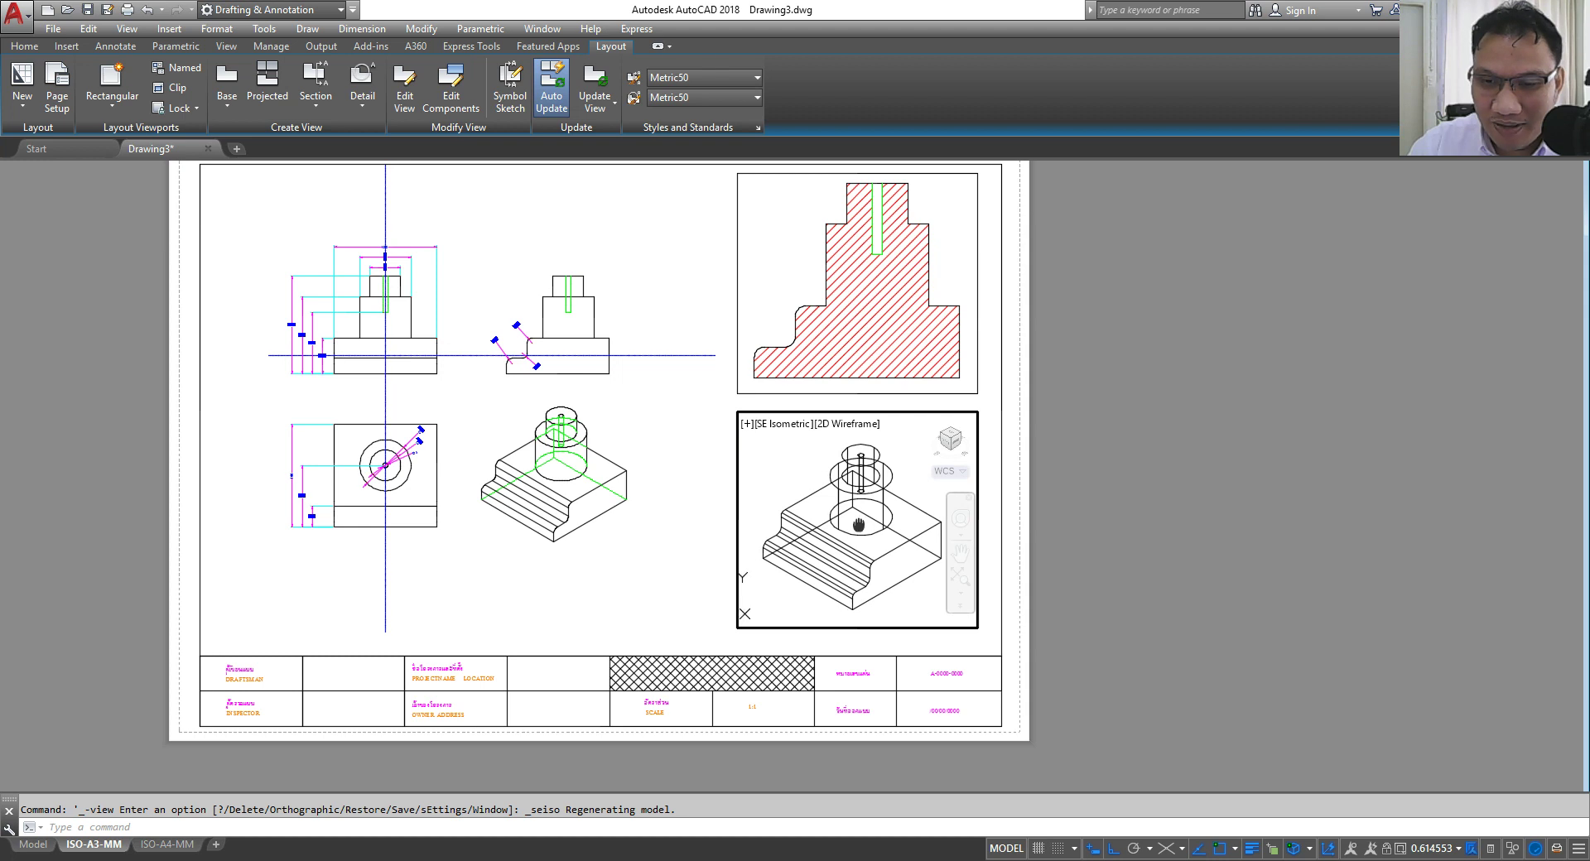
Step: Give the isometric viewport a 1:2 scale and Realistic visual style, then switch to model space
left_click(1459, 853)
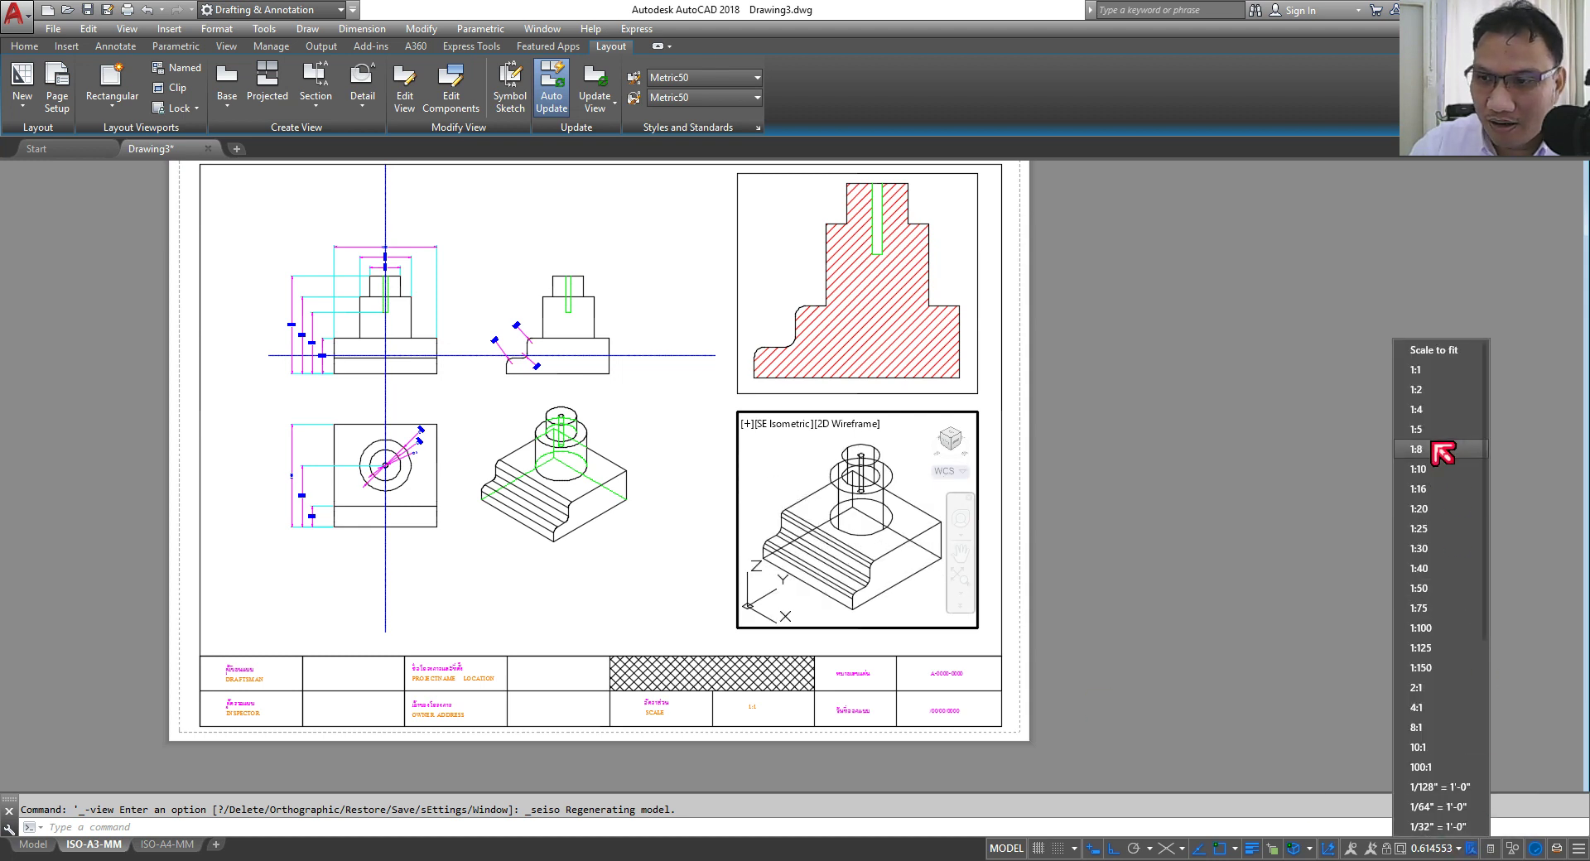
left_click(1435, 395)
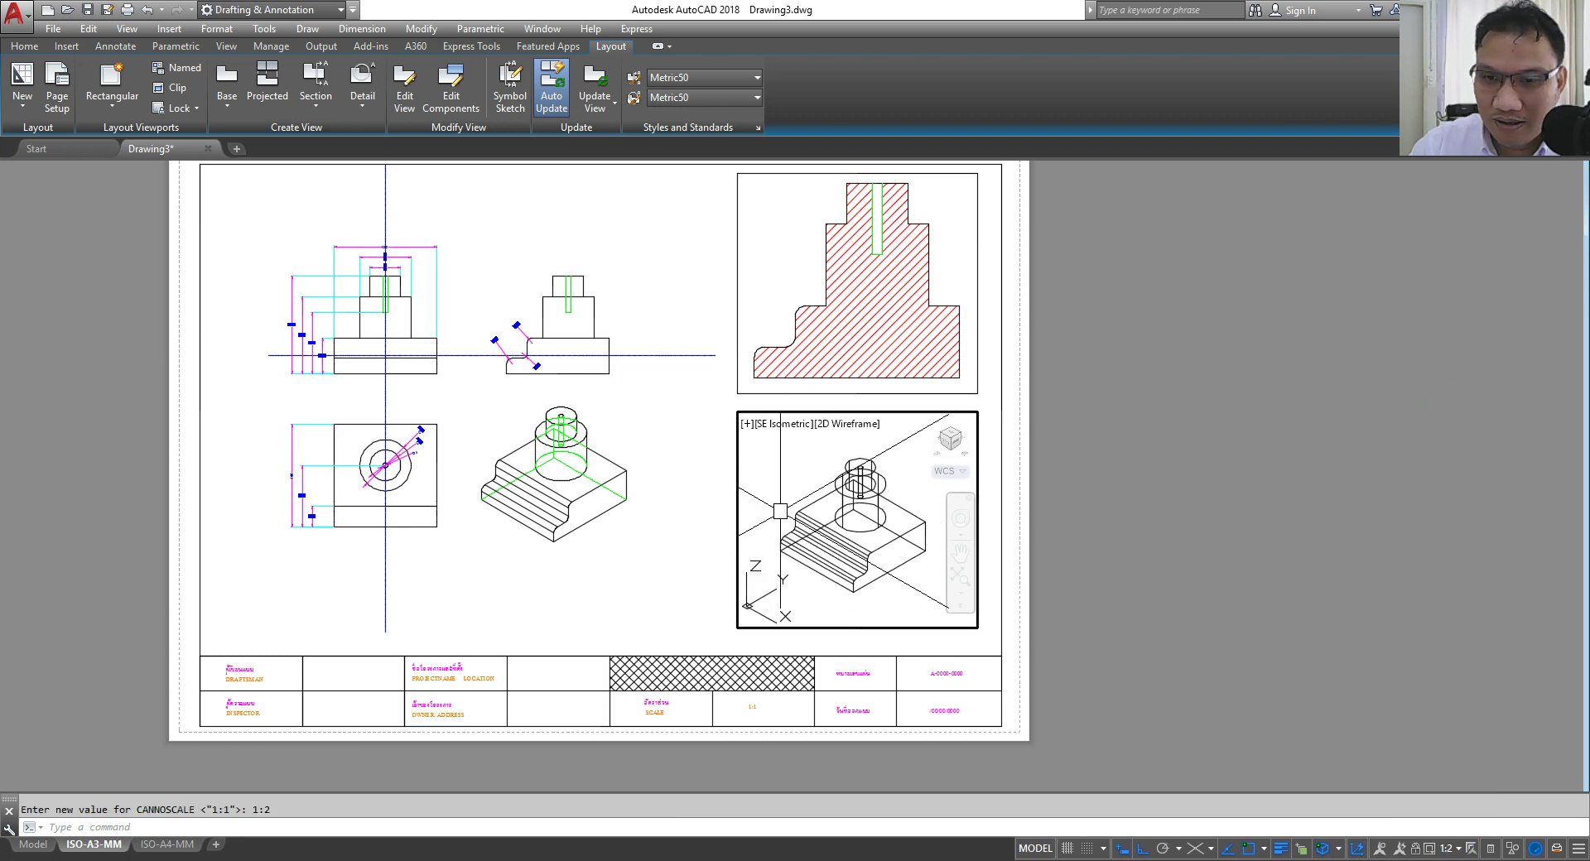
middle_click_drag(780, 511, 861, 443)
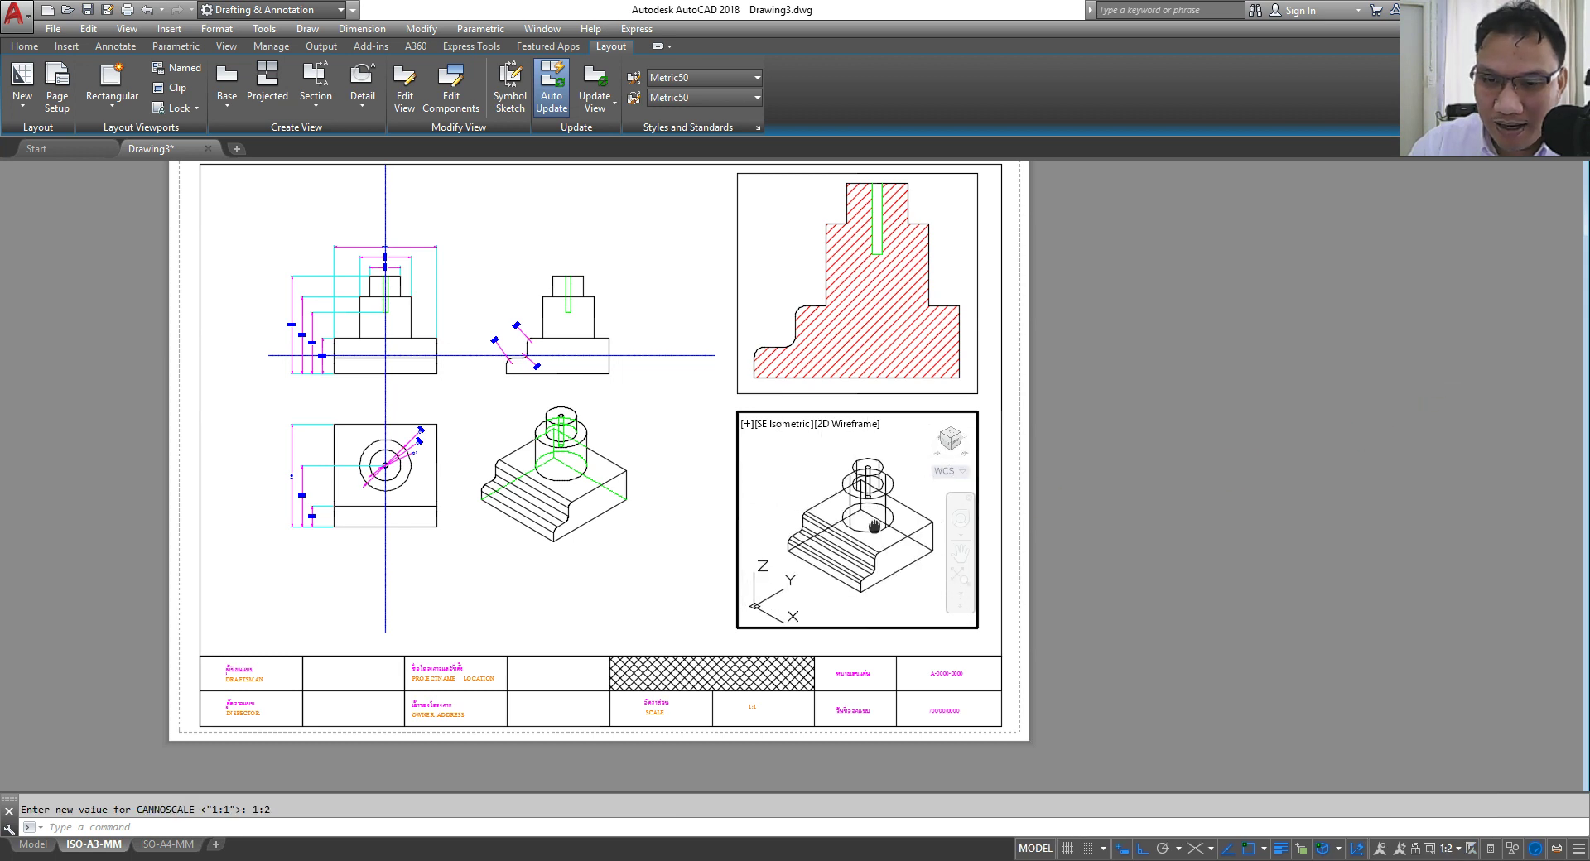
left_click(854, 430)
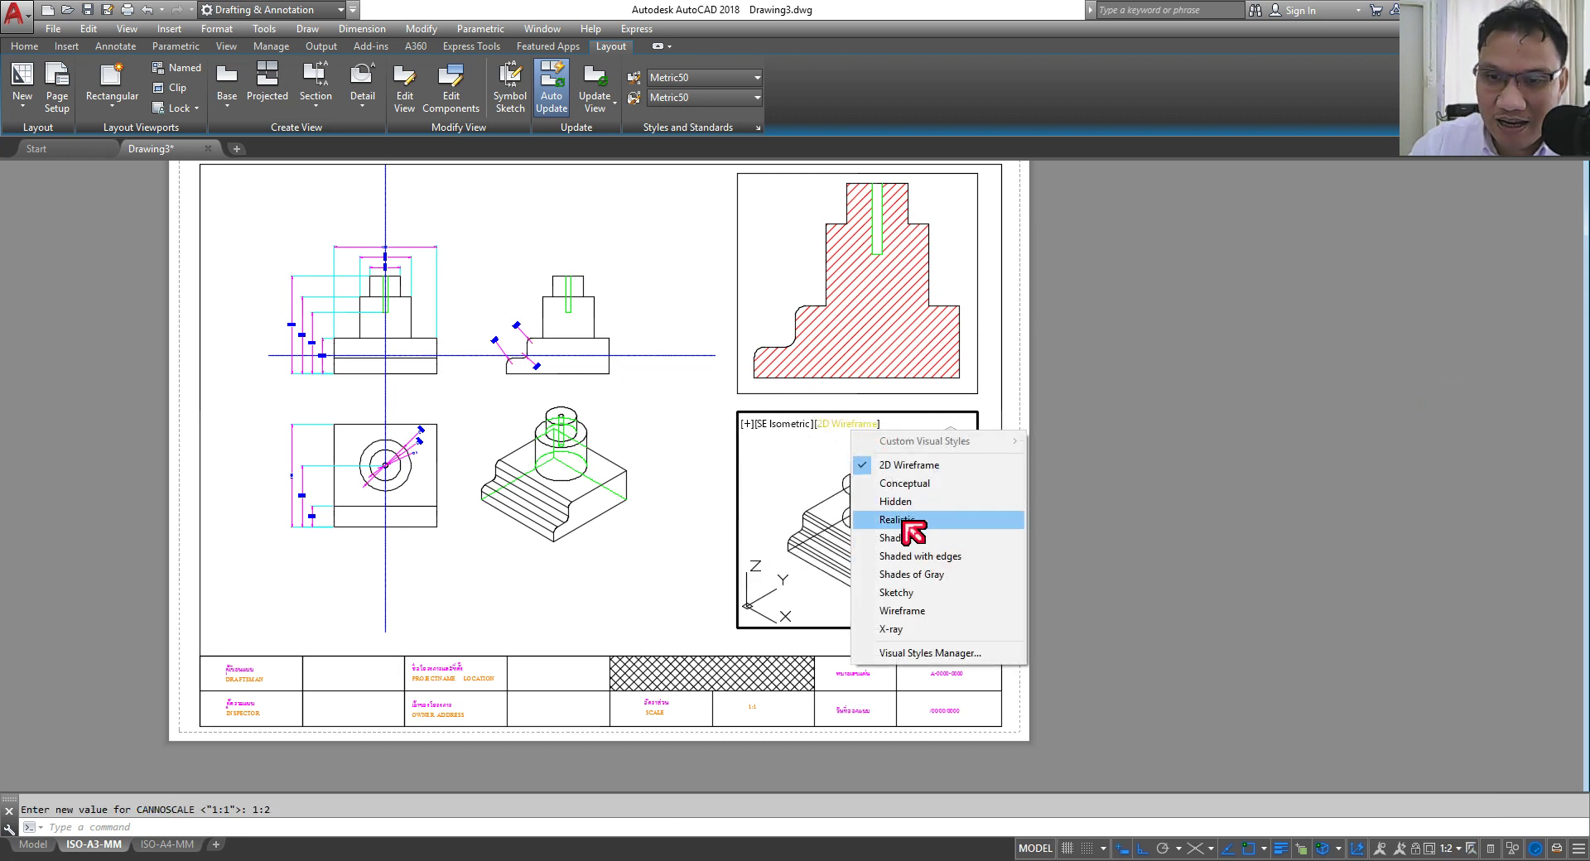
left_click(903, 520)
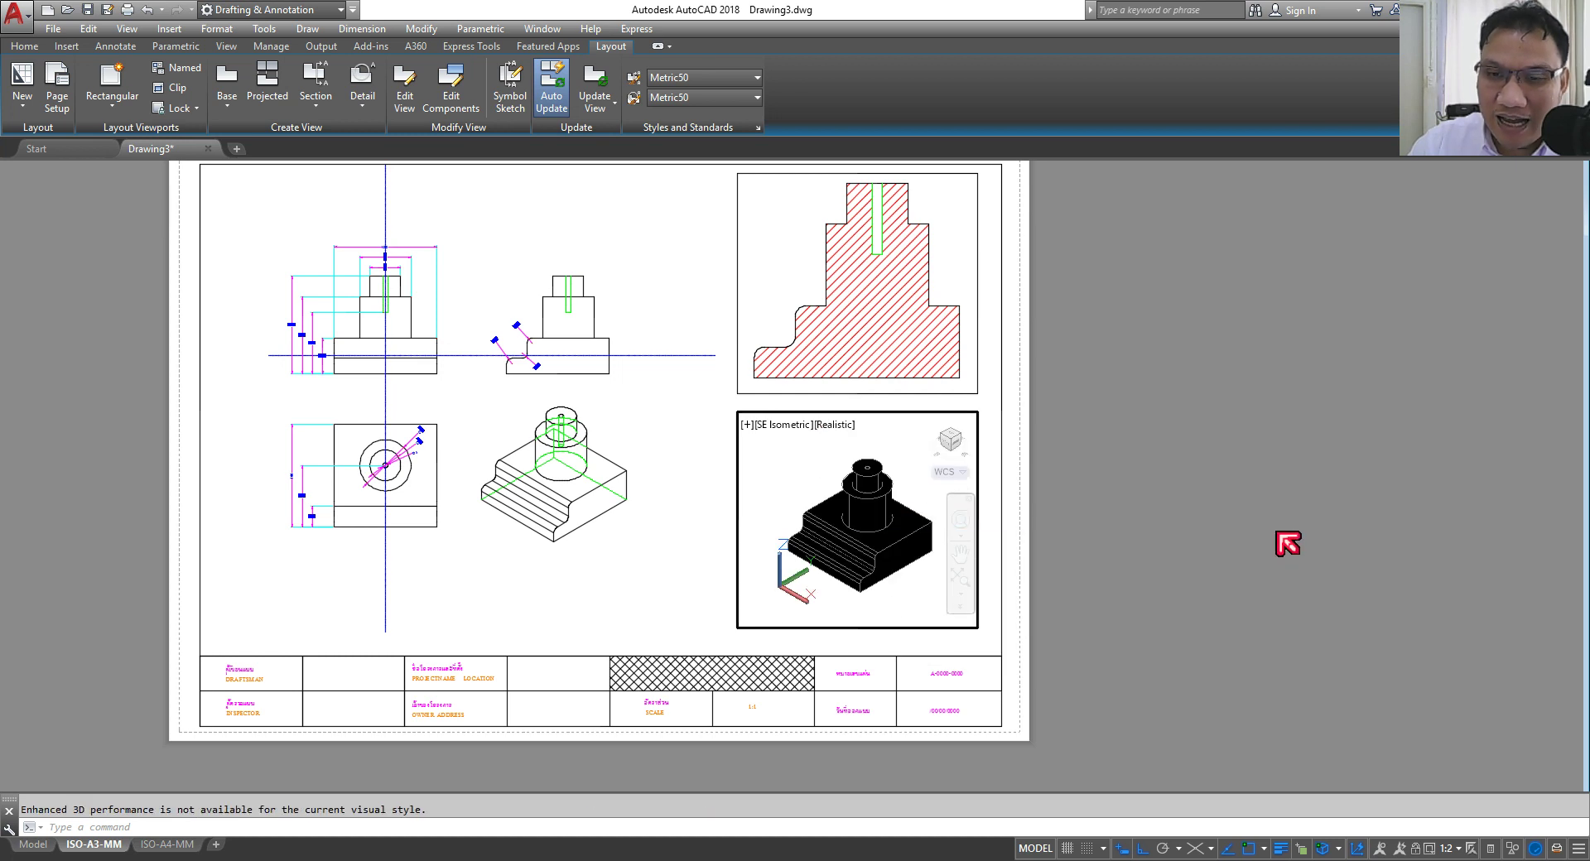
left_click(33, 845)
scroll(883, 624, "down", 4)
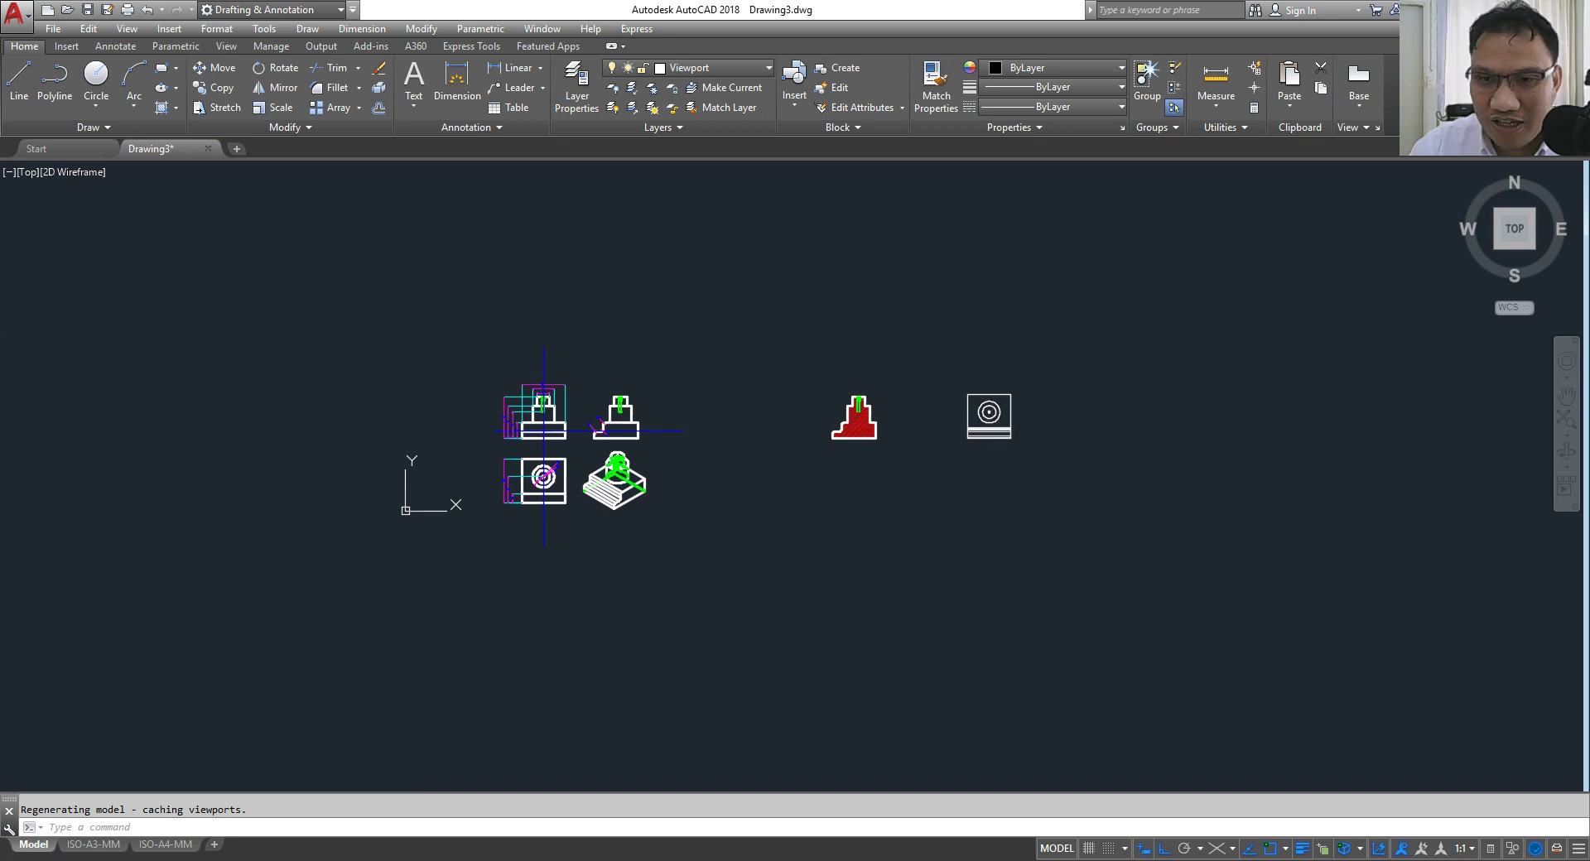
Step: Return to the ISO-A3-MM layout and activate the isometric viewport
scroll(1007, 385, "up", 5)
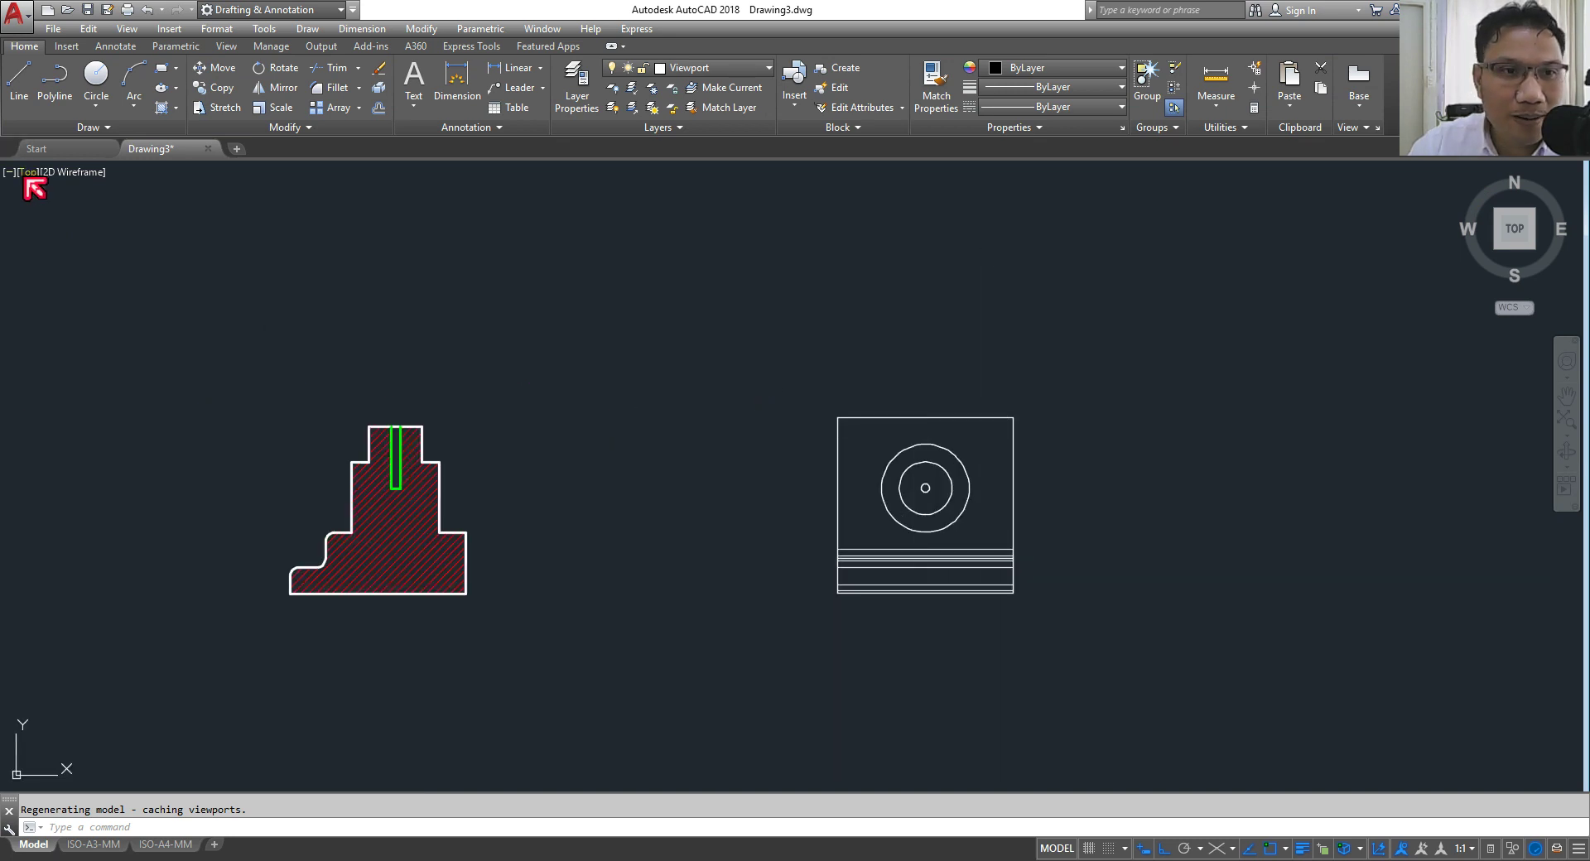
left_click(28, 174)
left_click(215, 348)
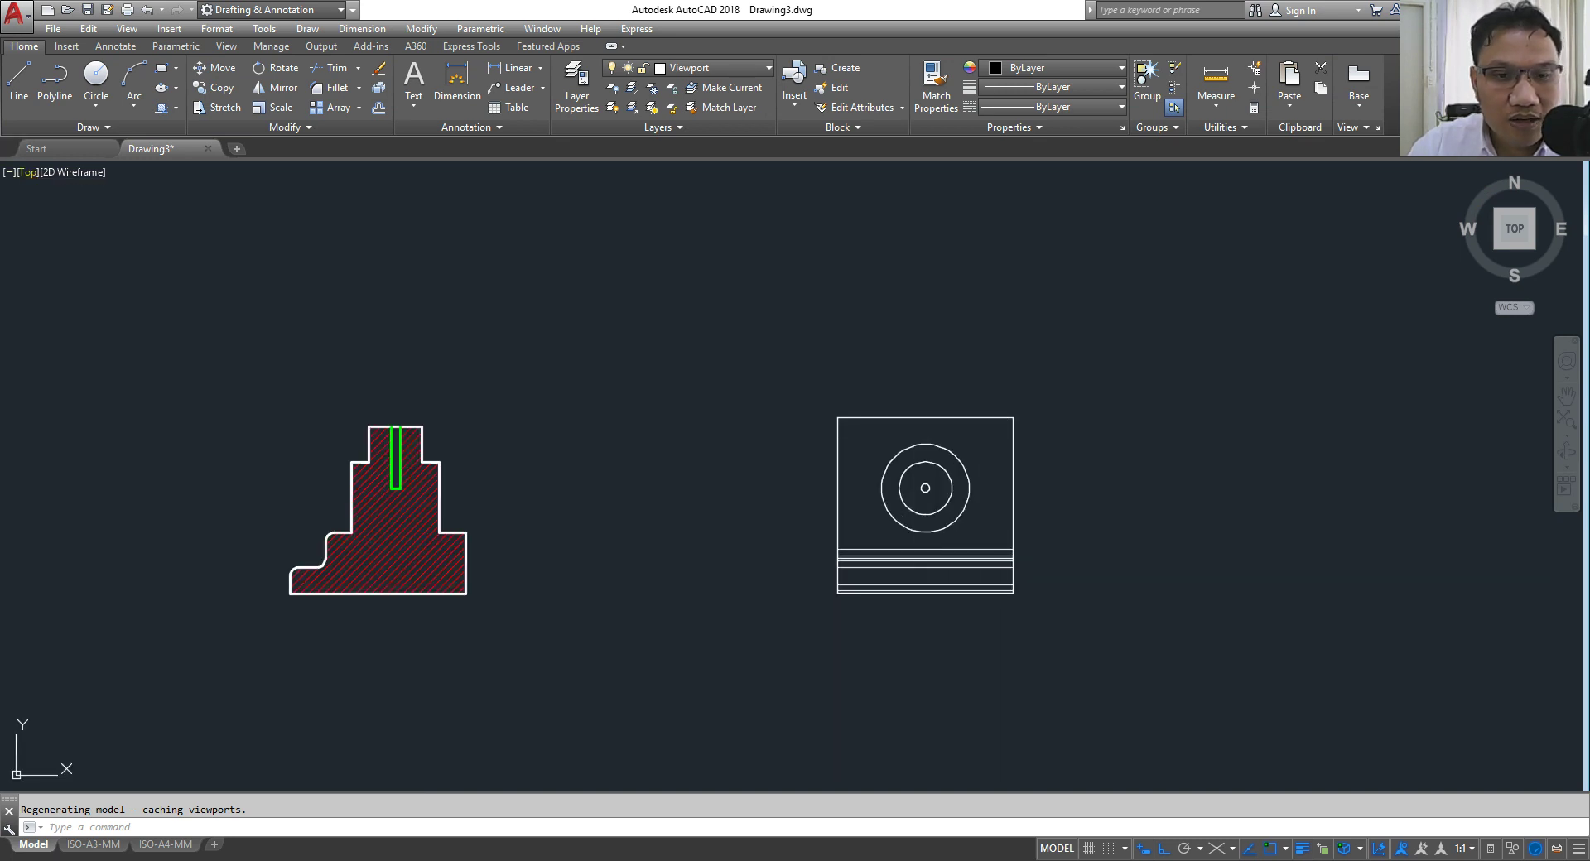
left_click(95, 845)
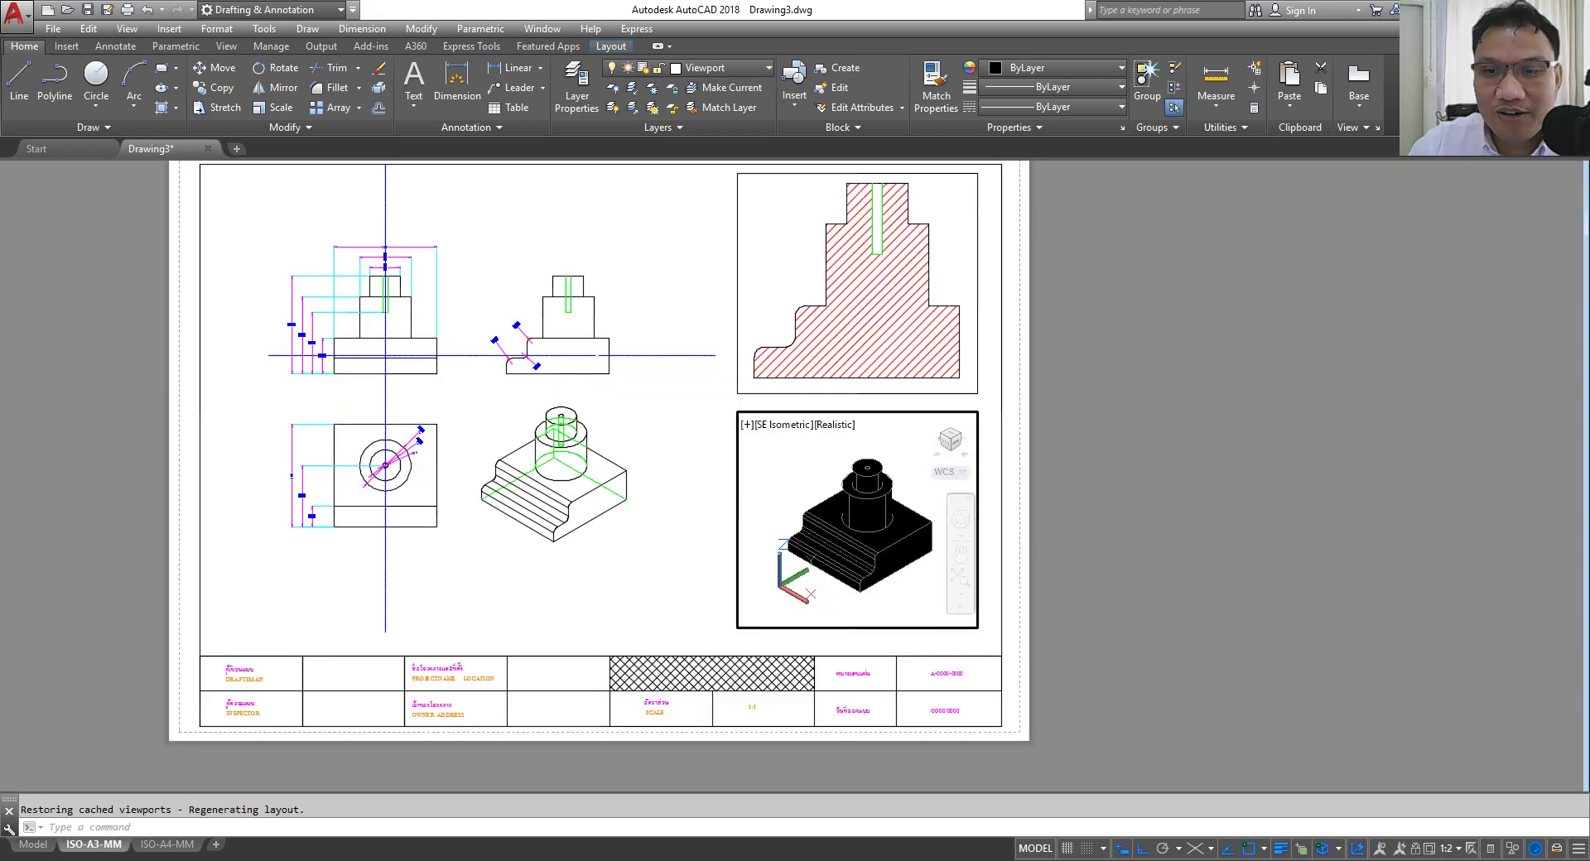
double_click(1106, 588)
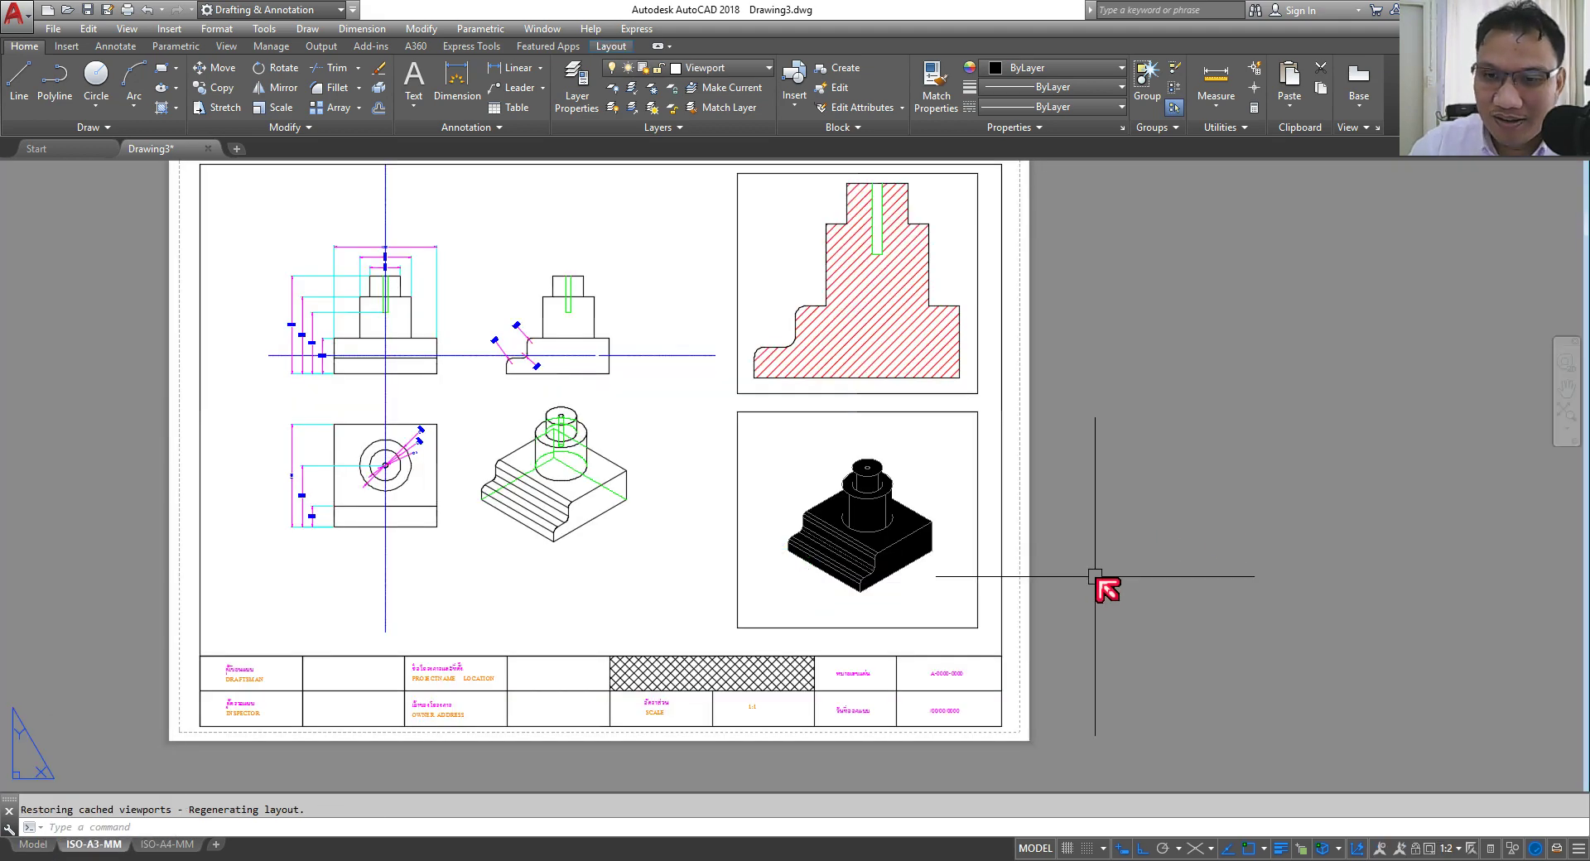
scroll(1012, 568, "up", 7)
scroll(856, 513, "down", 3)
scroll(856, 513, "down", 2)
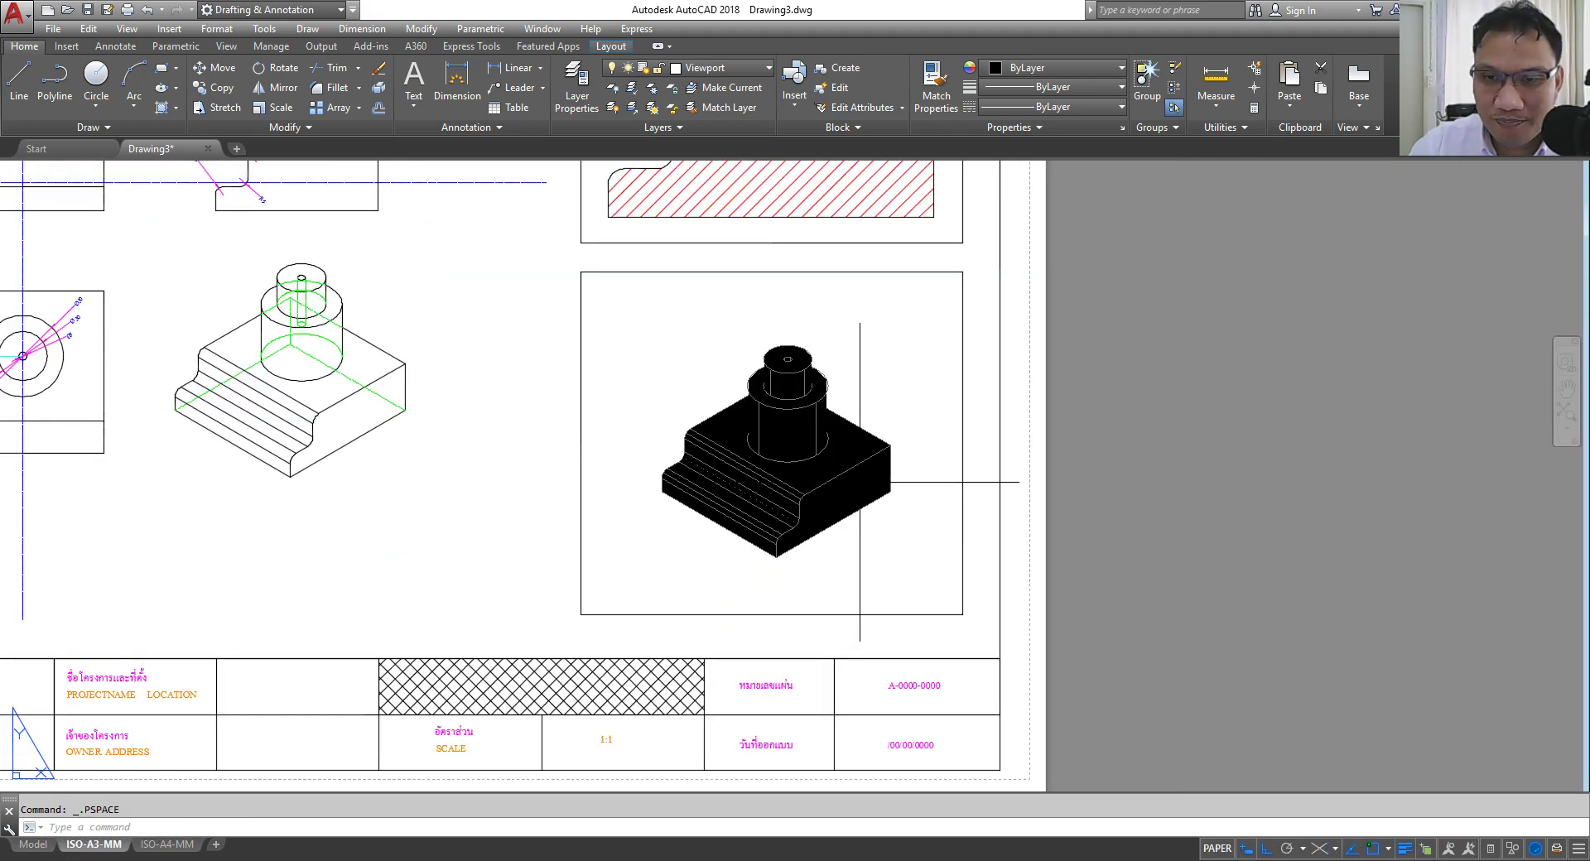
left_click(857, 551)
left_click(857, 551)
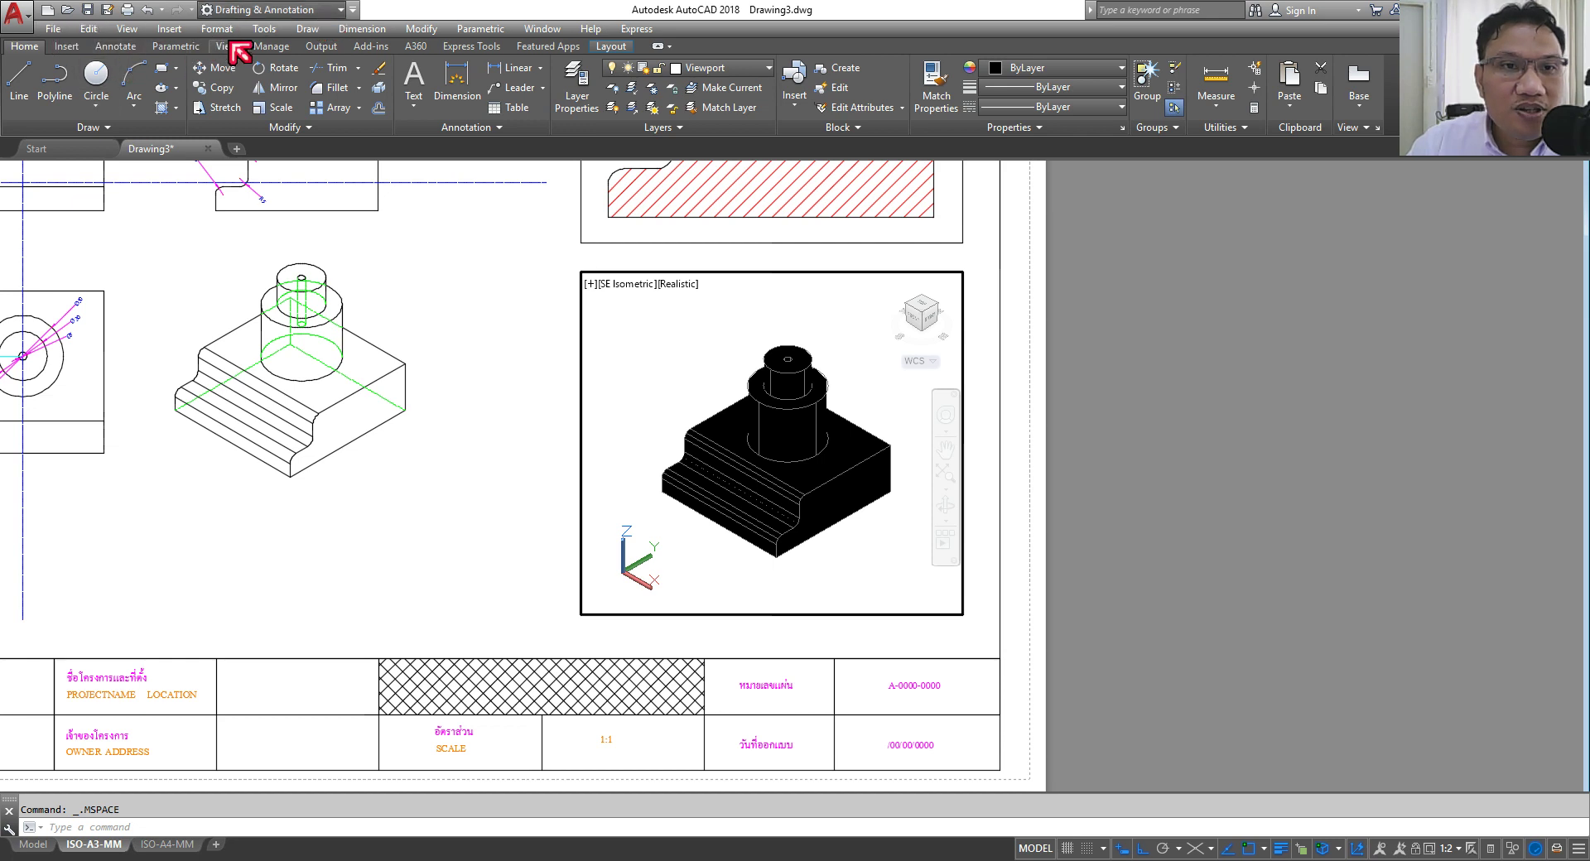
Step: Look through the View and Annotate ribbon tabs, then bring up the workspace list
left_click(226, 47)
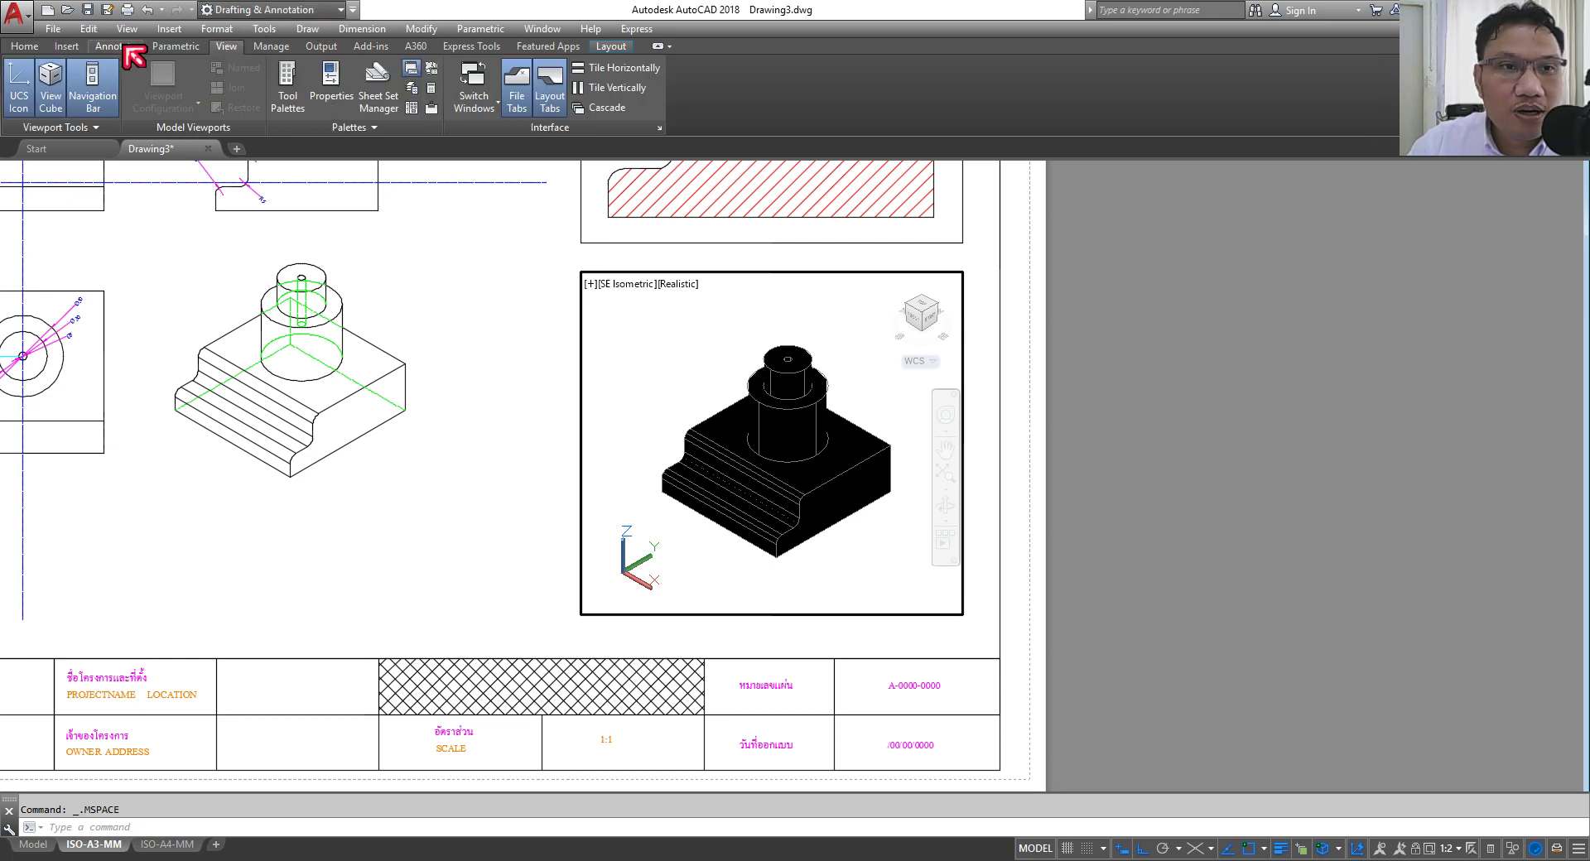
left_click(120, 47)
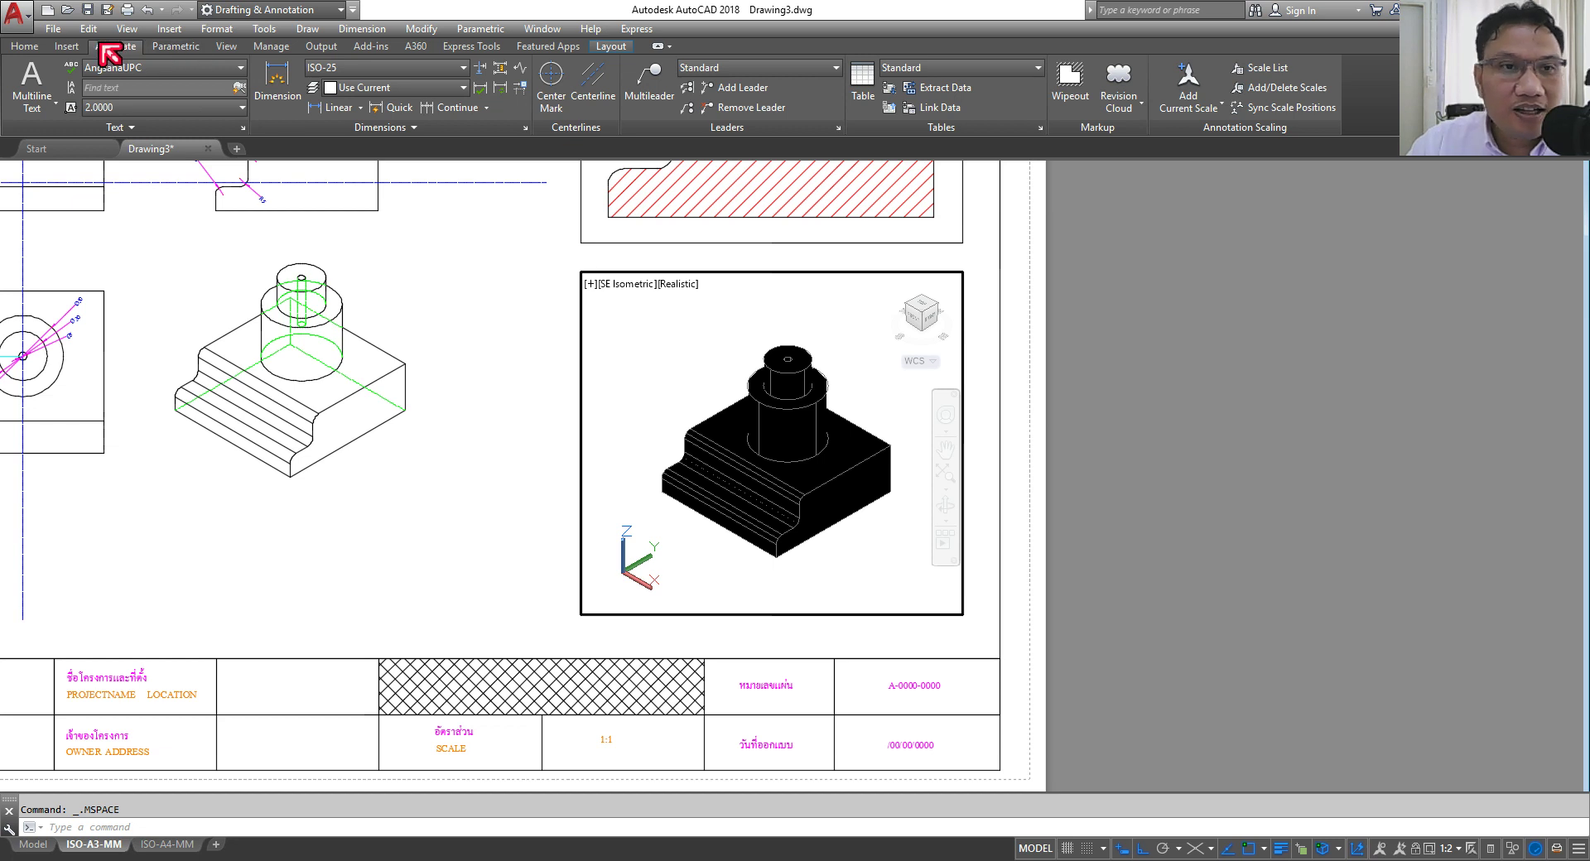
left_click(31, 48)
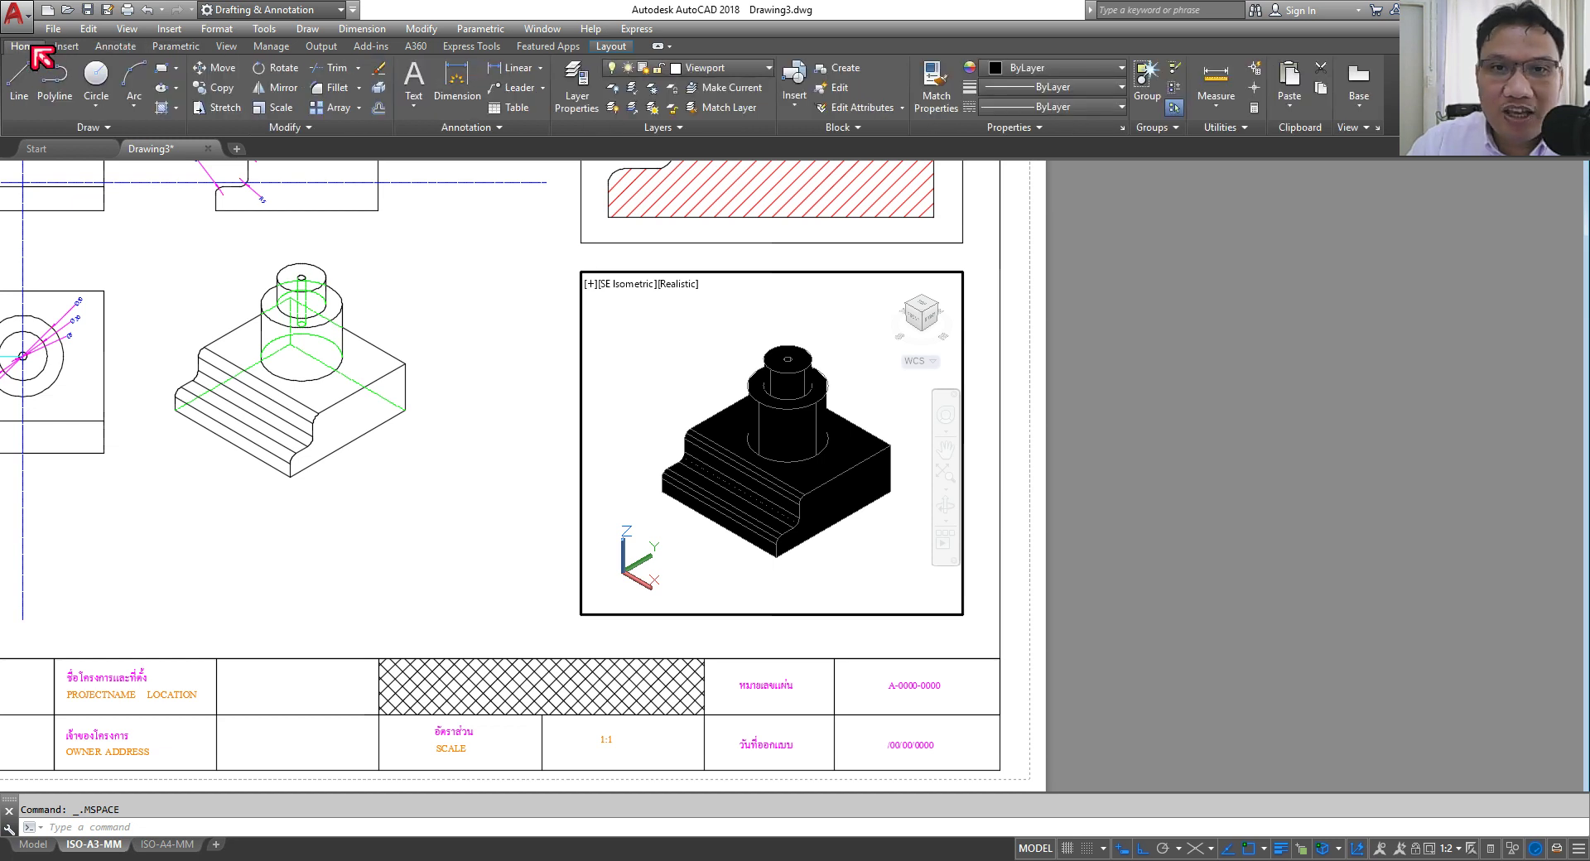
left_click(116, 46)
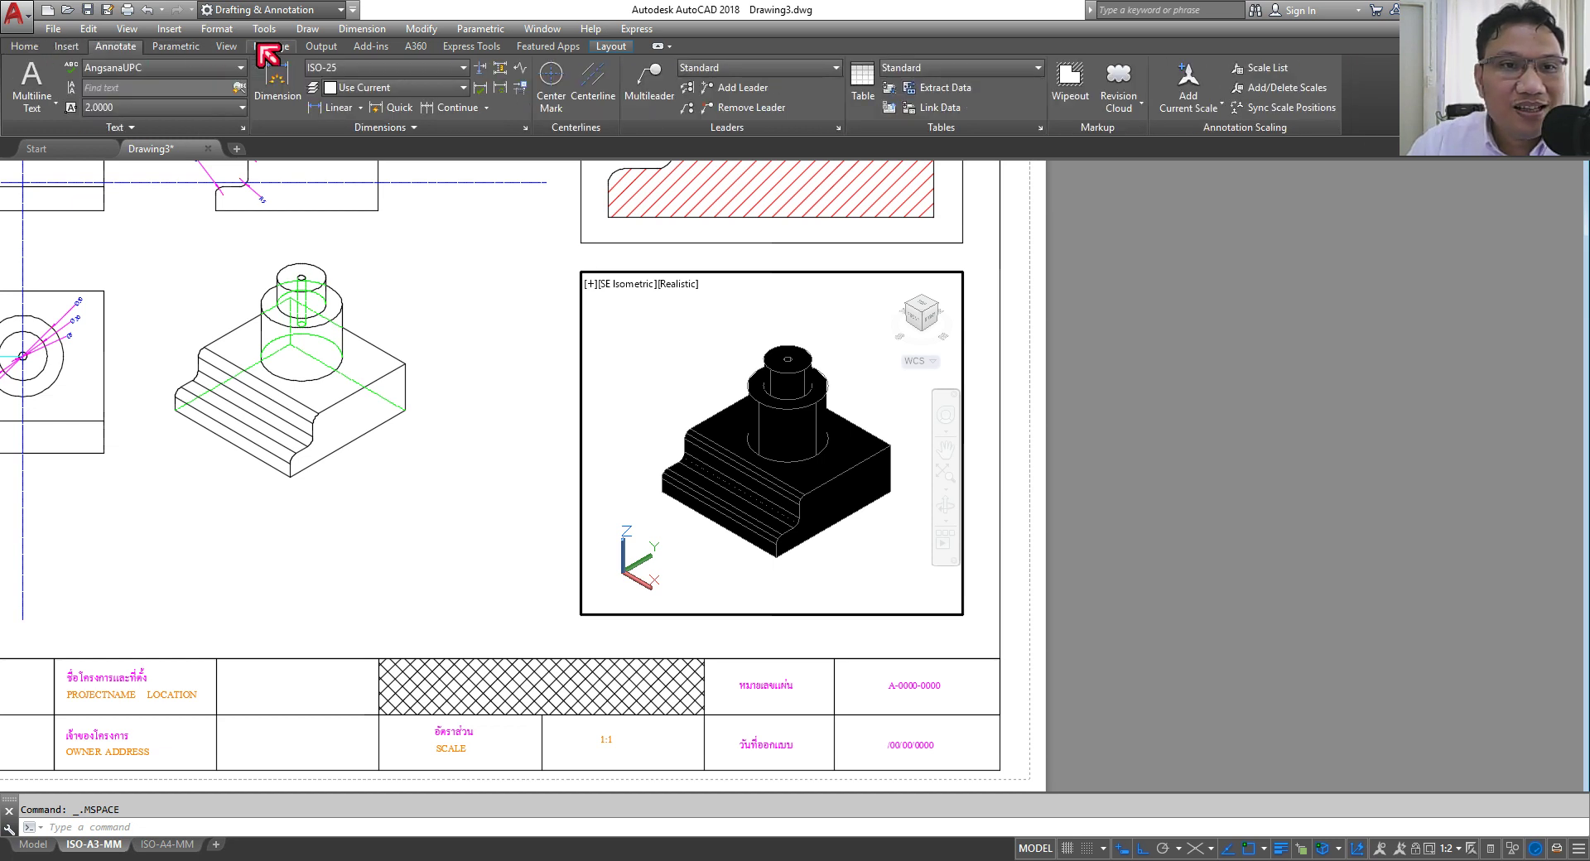
left_click(231, 47)
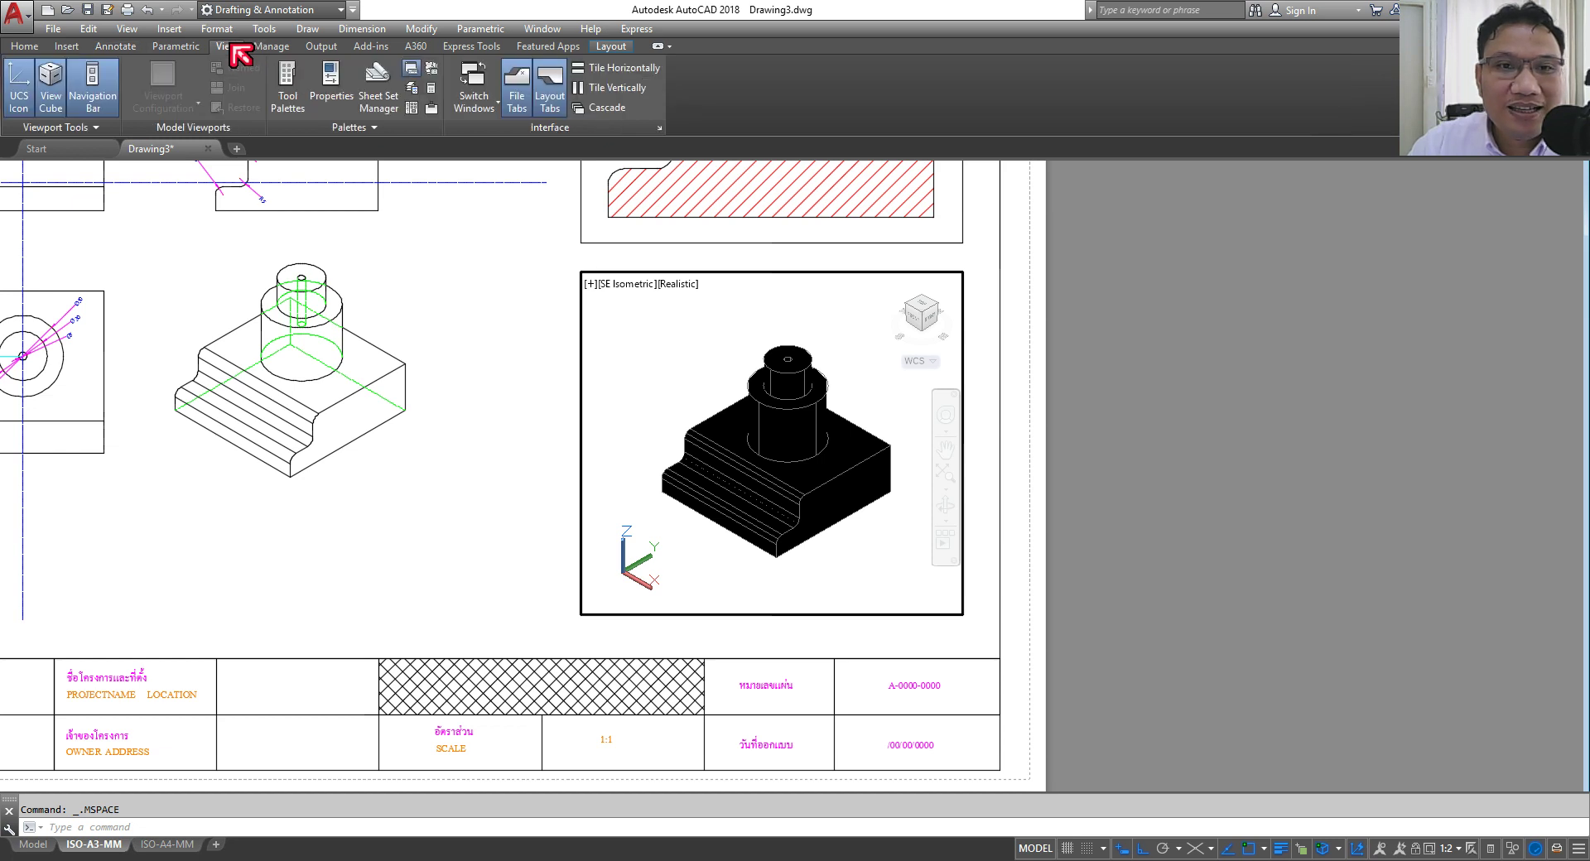
left_click(341, 10)
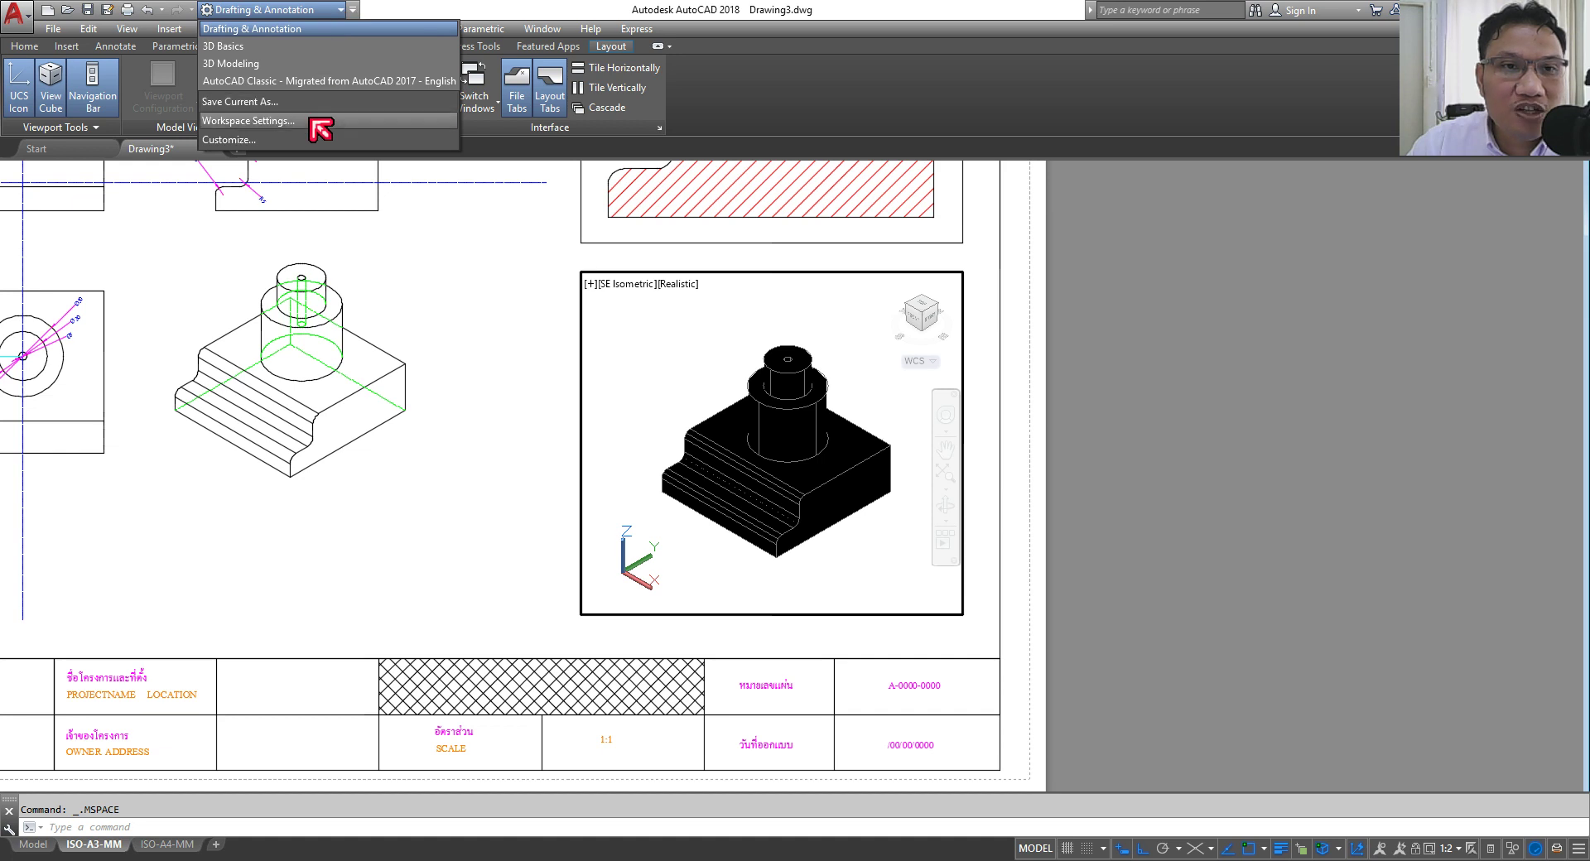
Step: Switch to 3D Modeling and apply the Metal library's Plate material to the solid
left_click(318, 64)
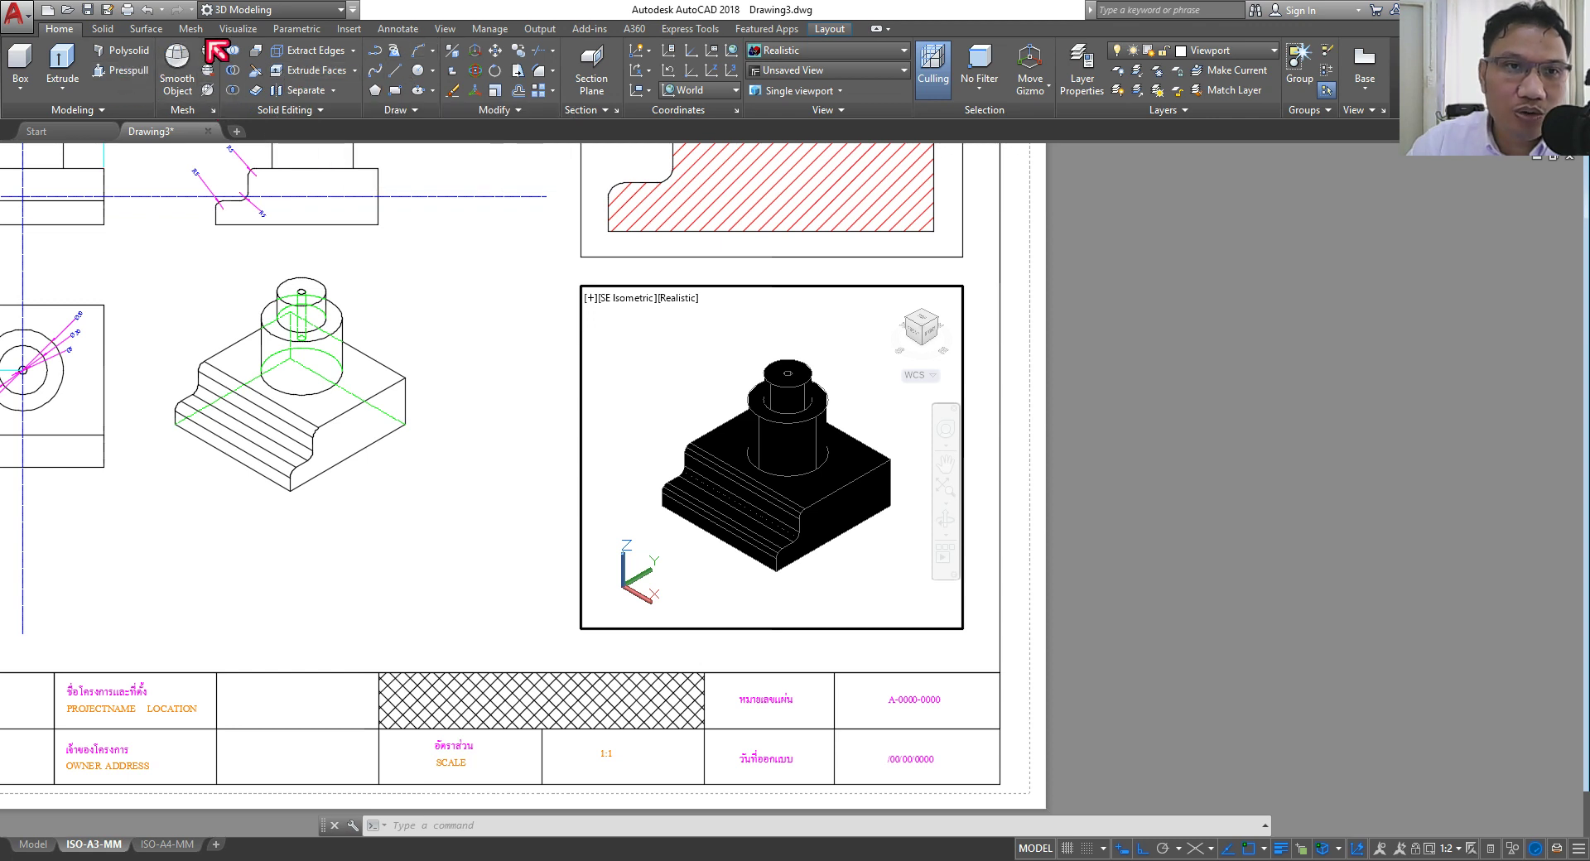
left_click(241, 31)
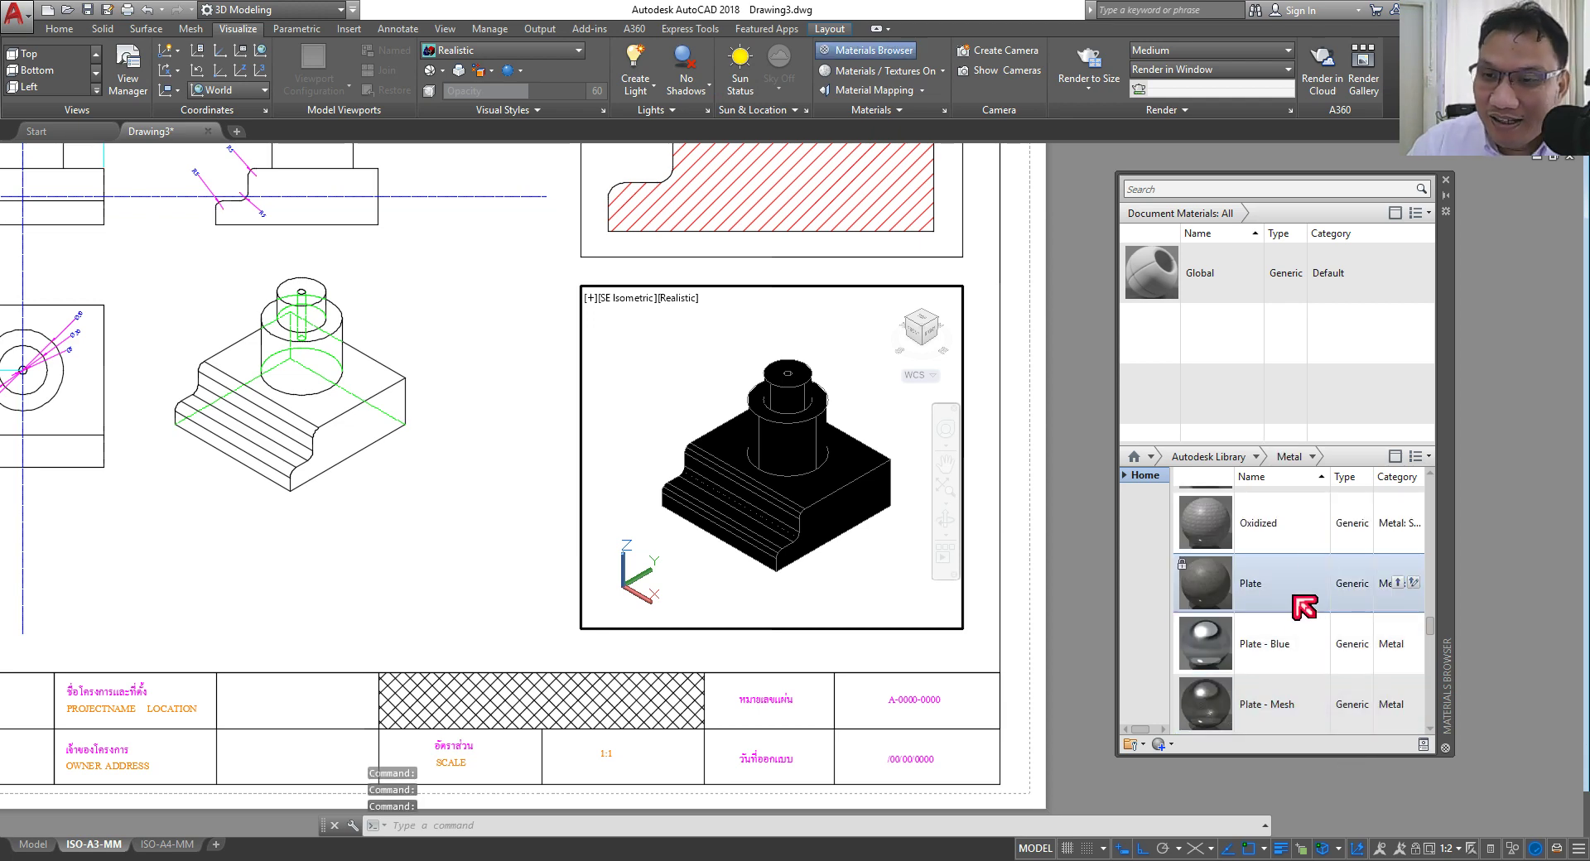
left_click(1314, 456)
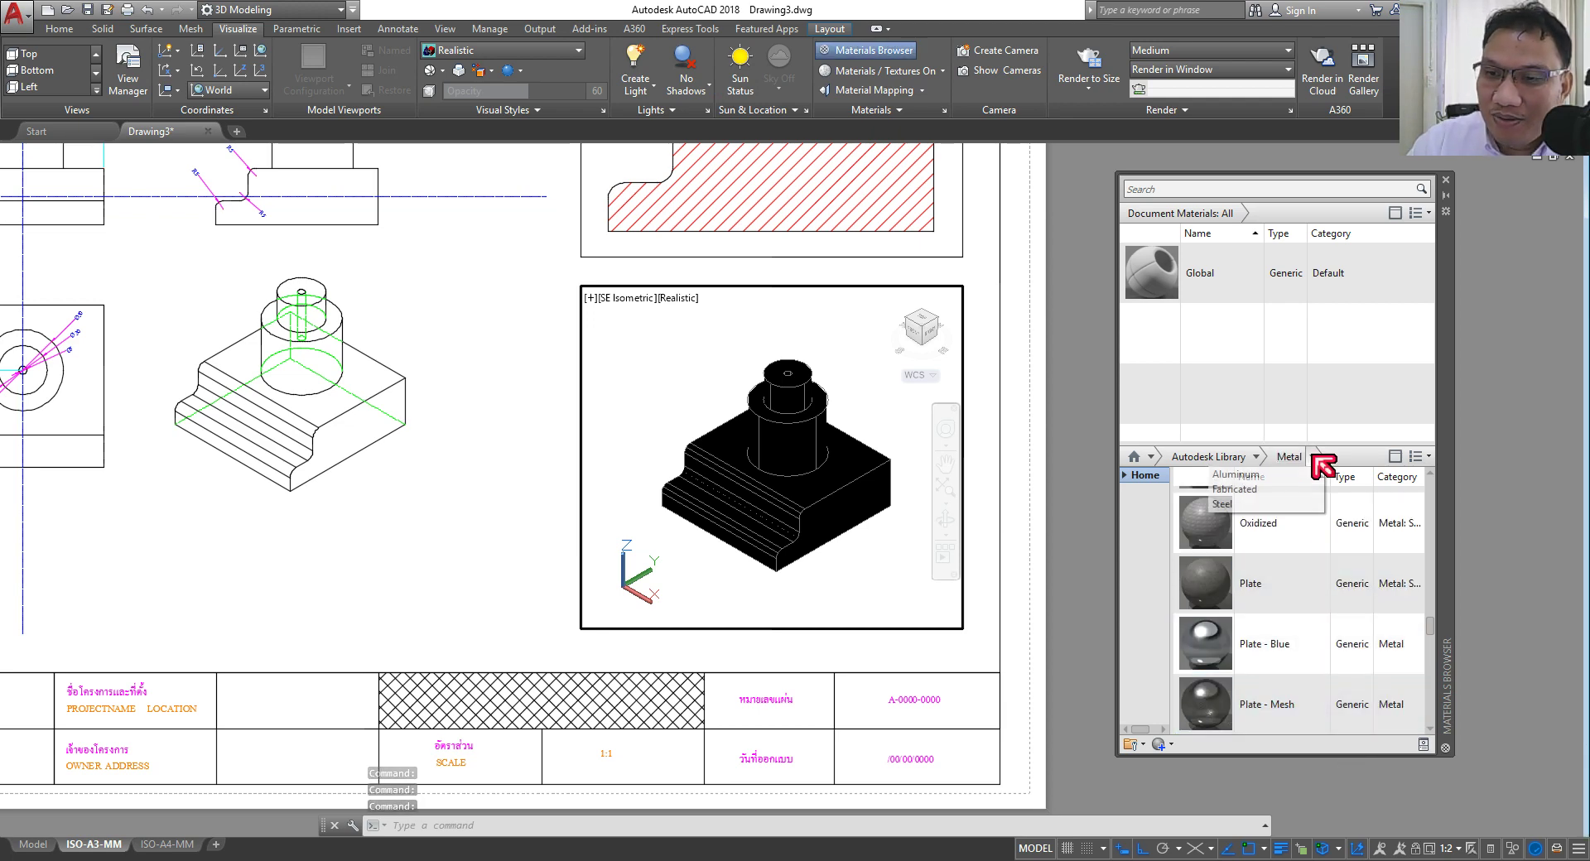
left_click(1256, 457)
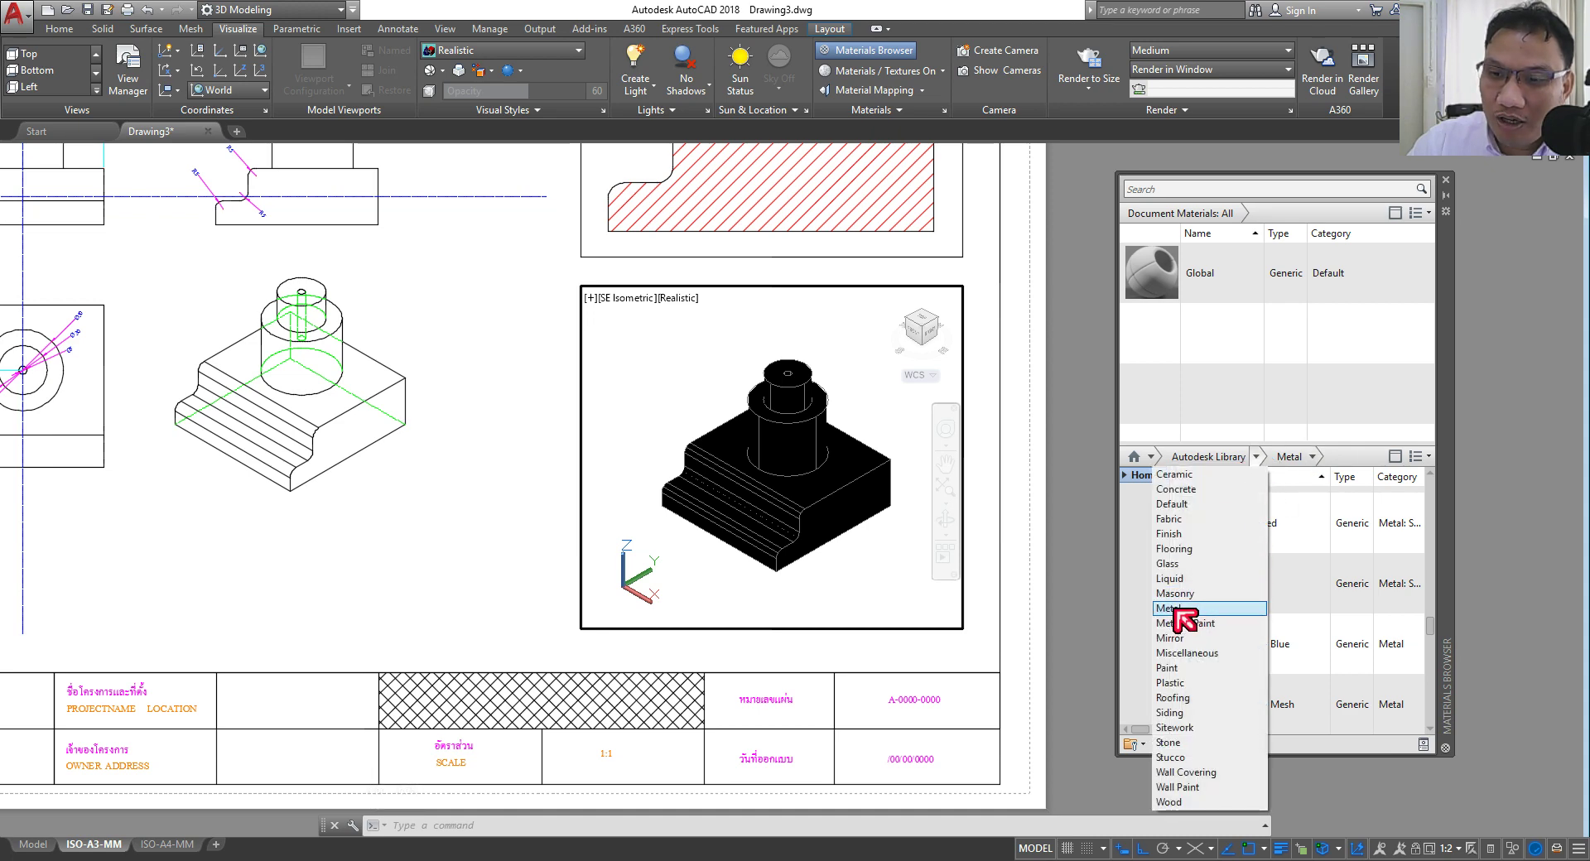
left_click(1317, 458)
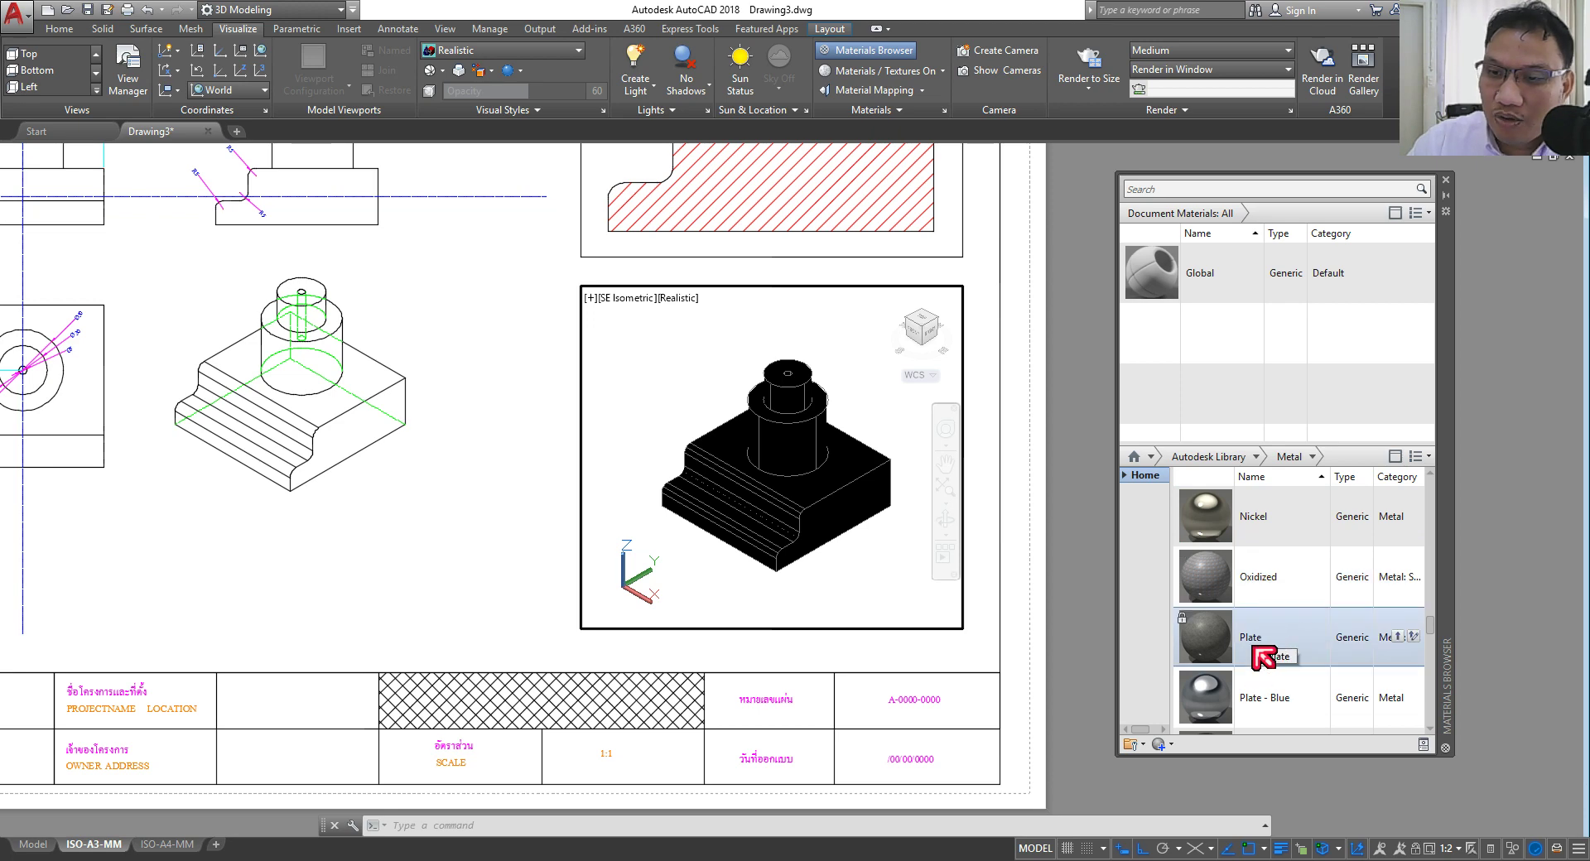
left_click(1398, 636)
mouse_move(1152, 332)
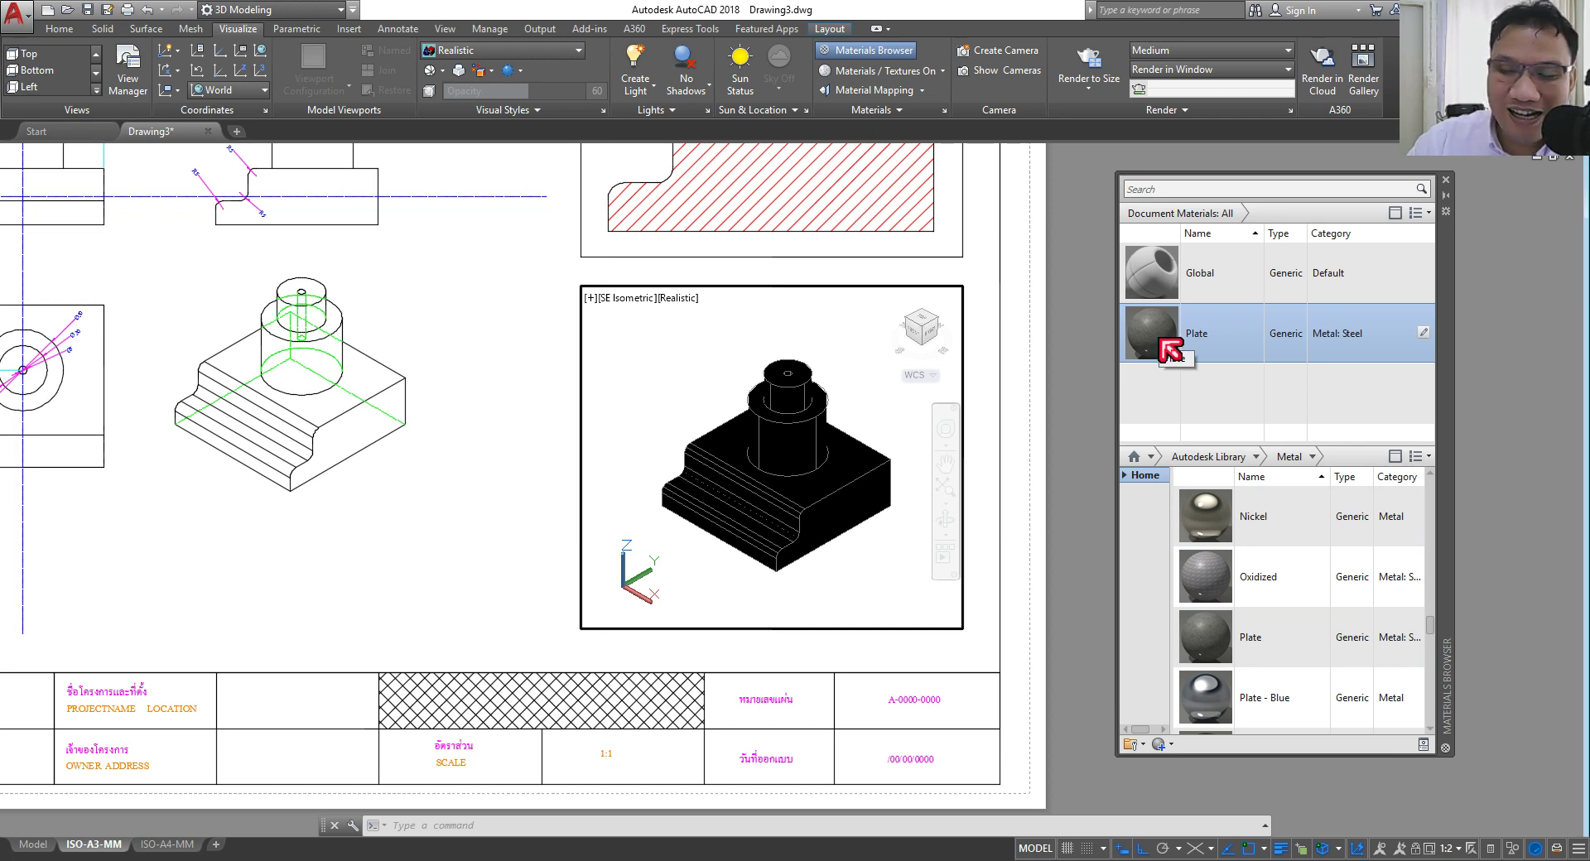
left_click(1159, 348)
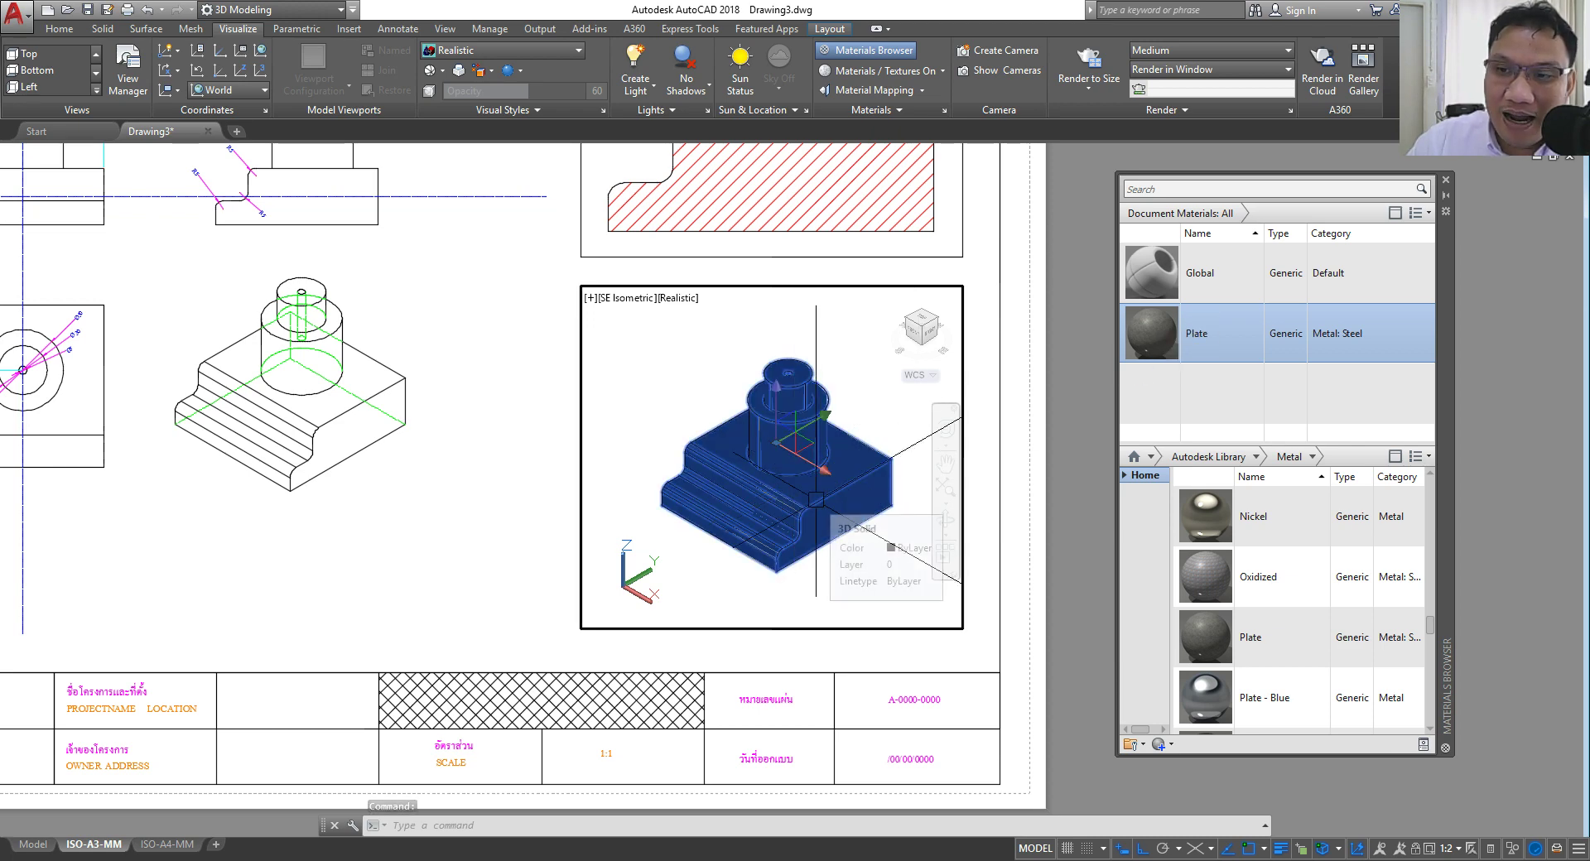
double_click(1155, 352)
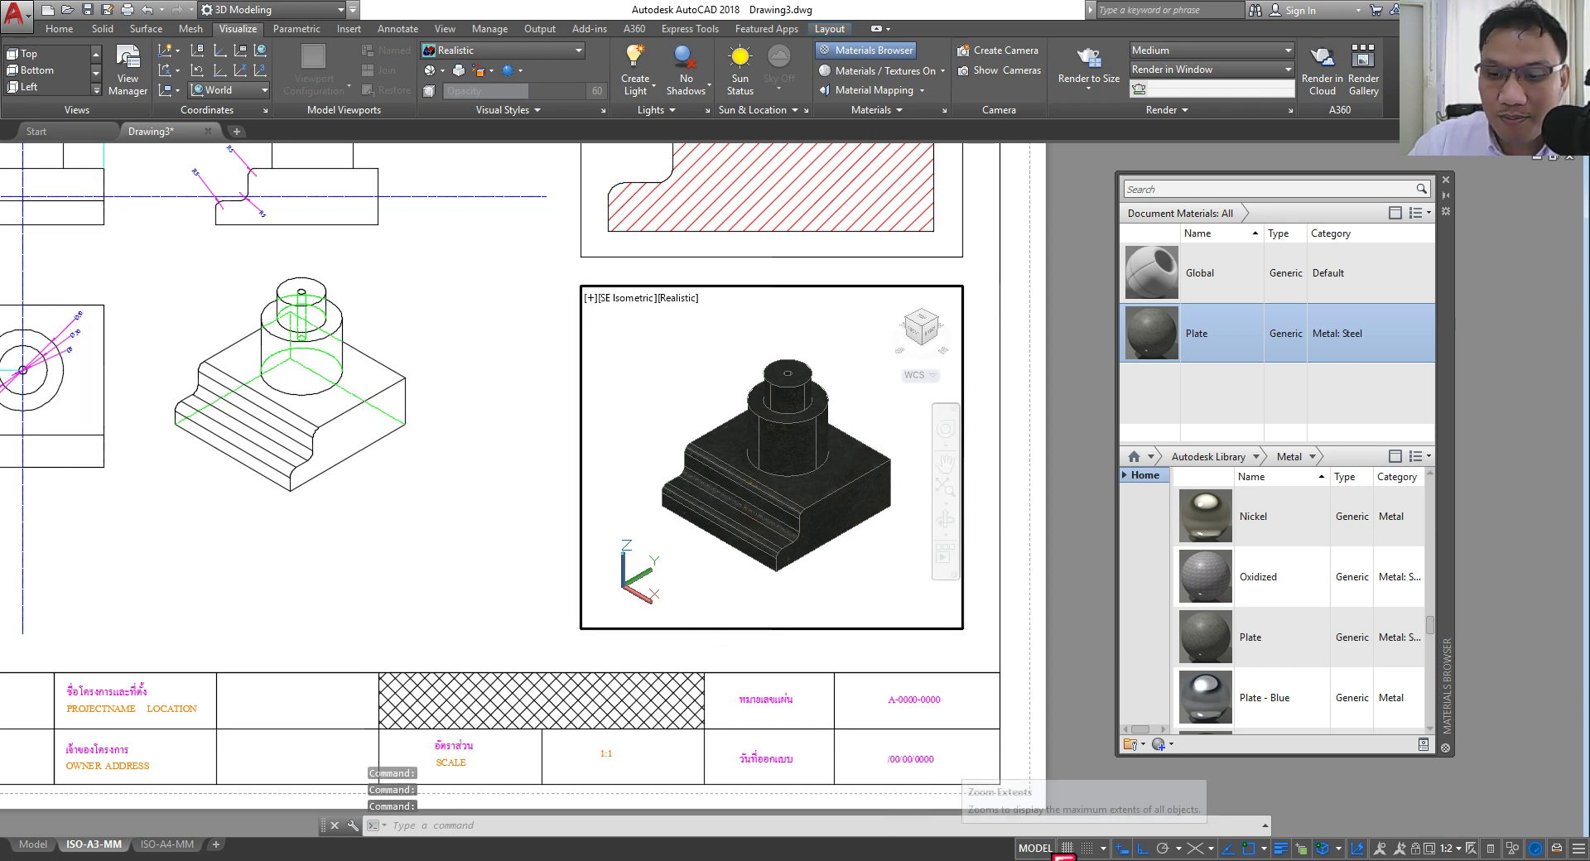
Step: Close the Materials Browser and switch to model space to look over the drawings
left_click(1035, 848)
scroll(893, 492, "down", 3)
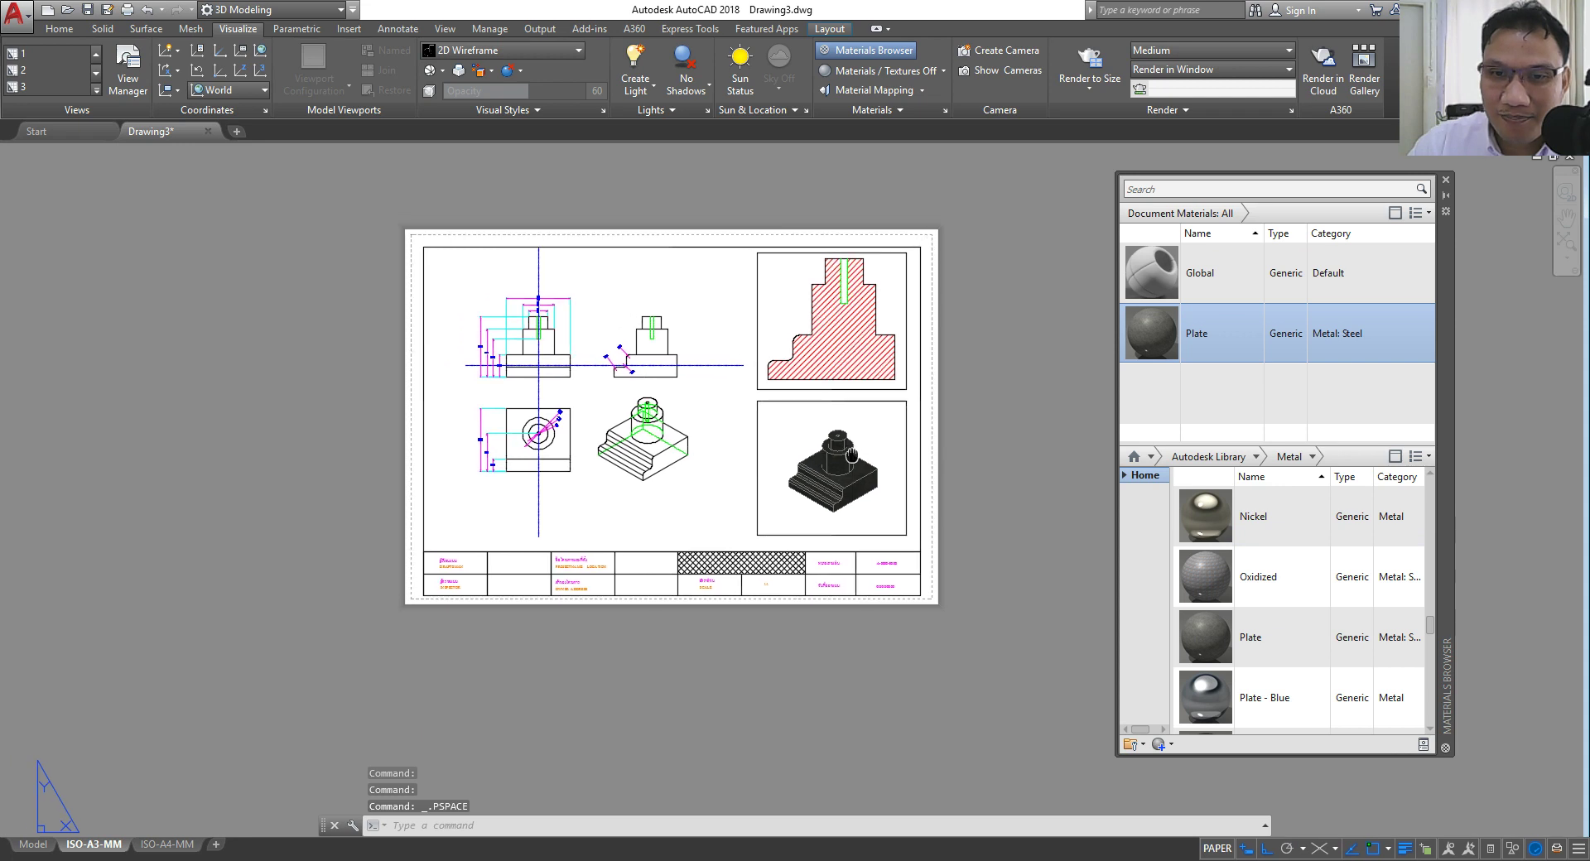
left_click(1447, 179)
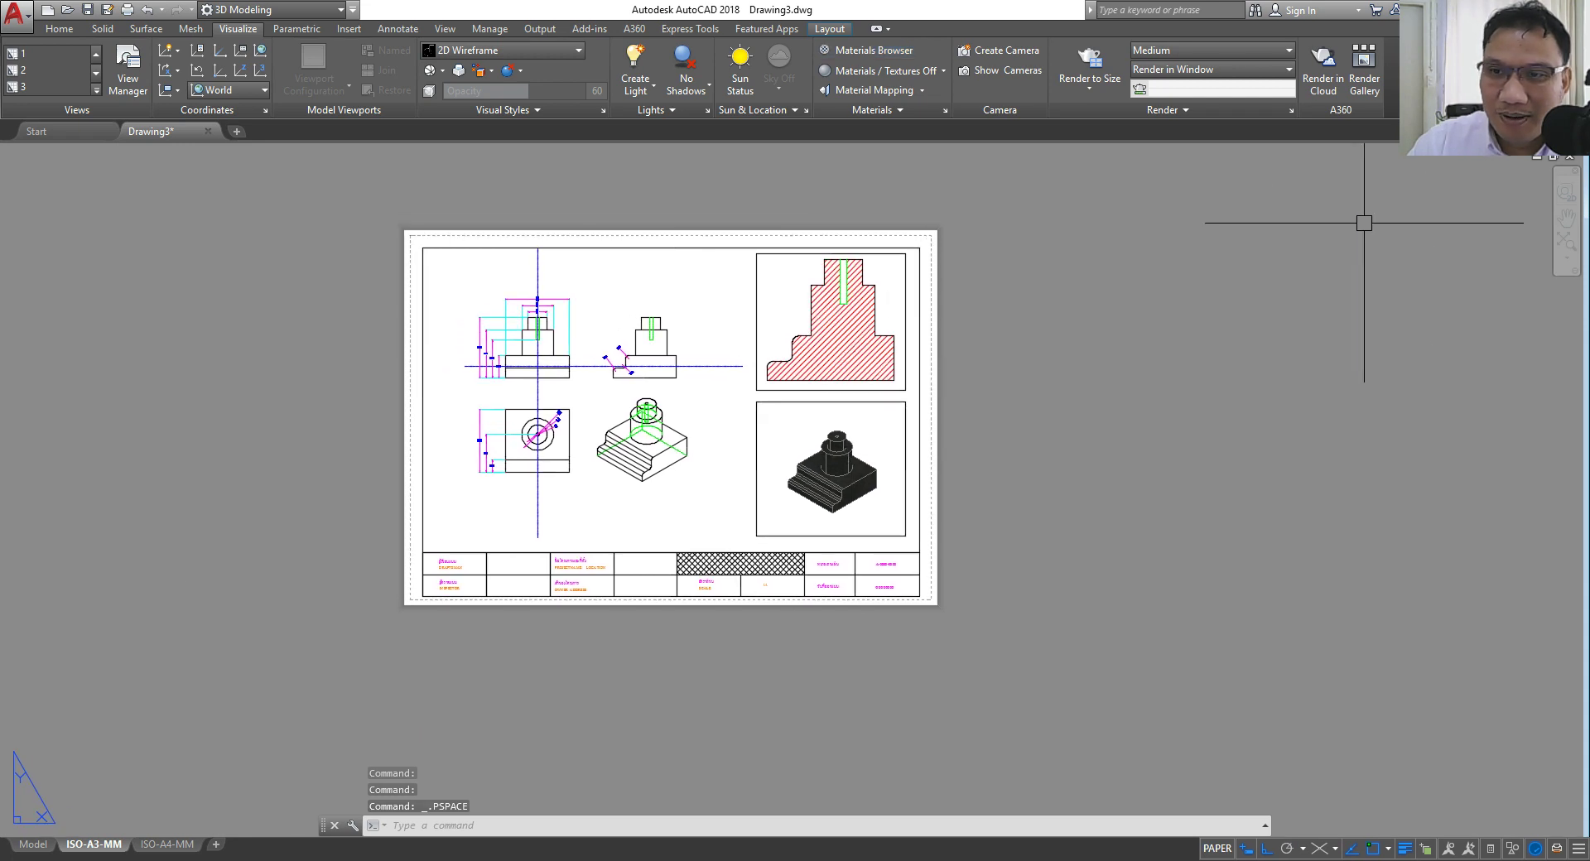
left_click(35, 844)
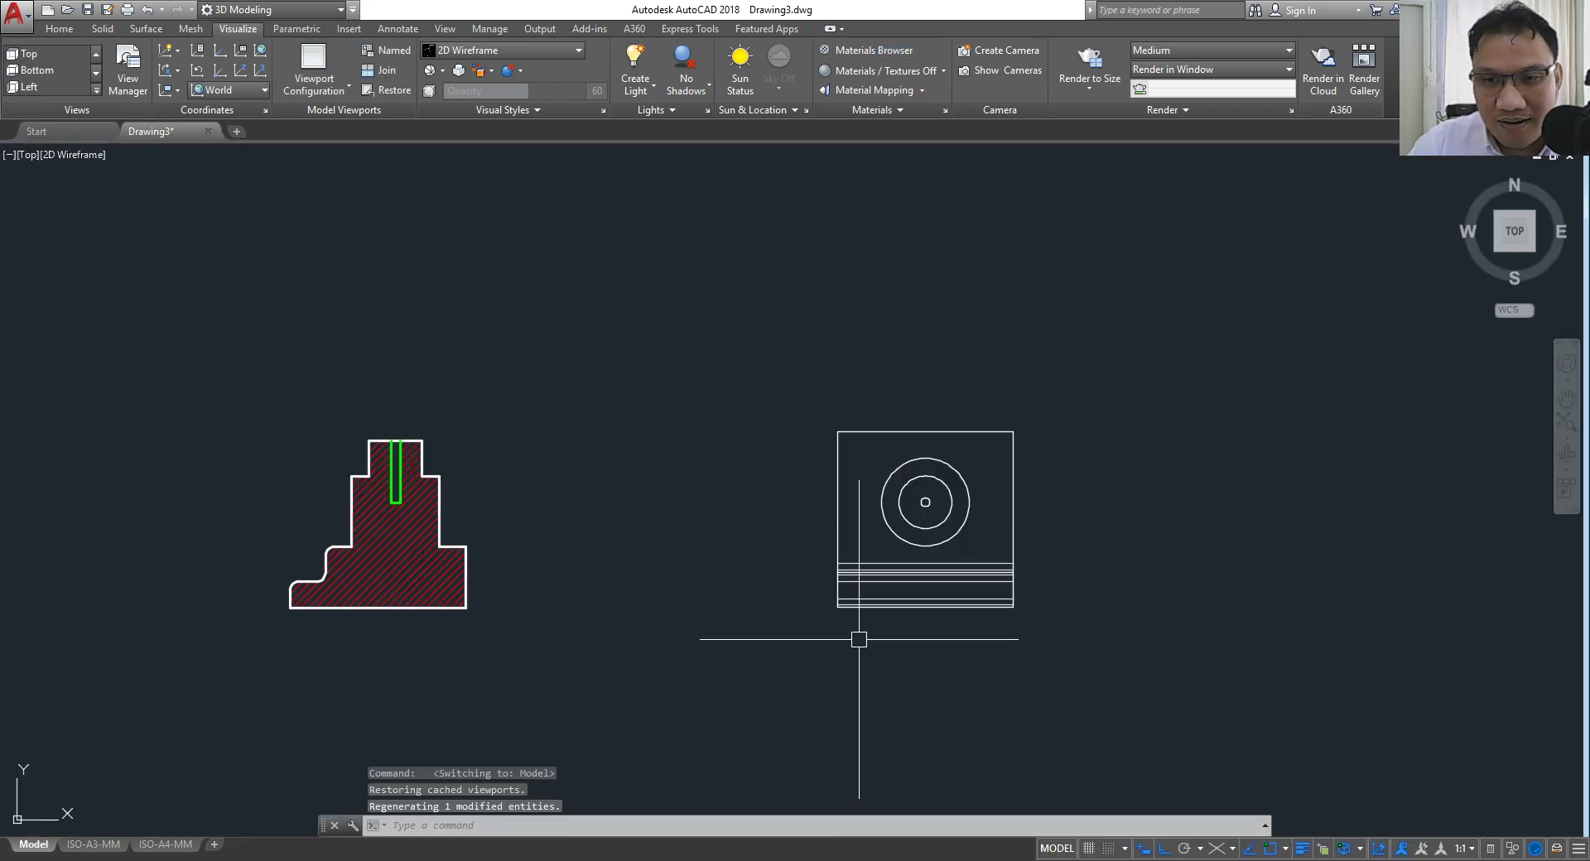
middle_click_drag(1217, 657, 426, 533)
scroll(549, 438, "down", 4)
scroll(549, 438, "down", 2)
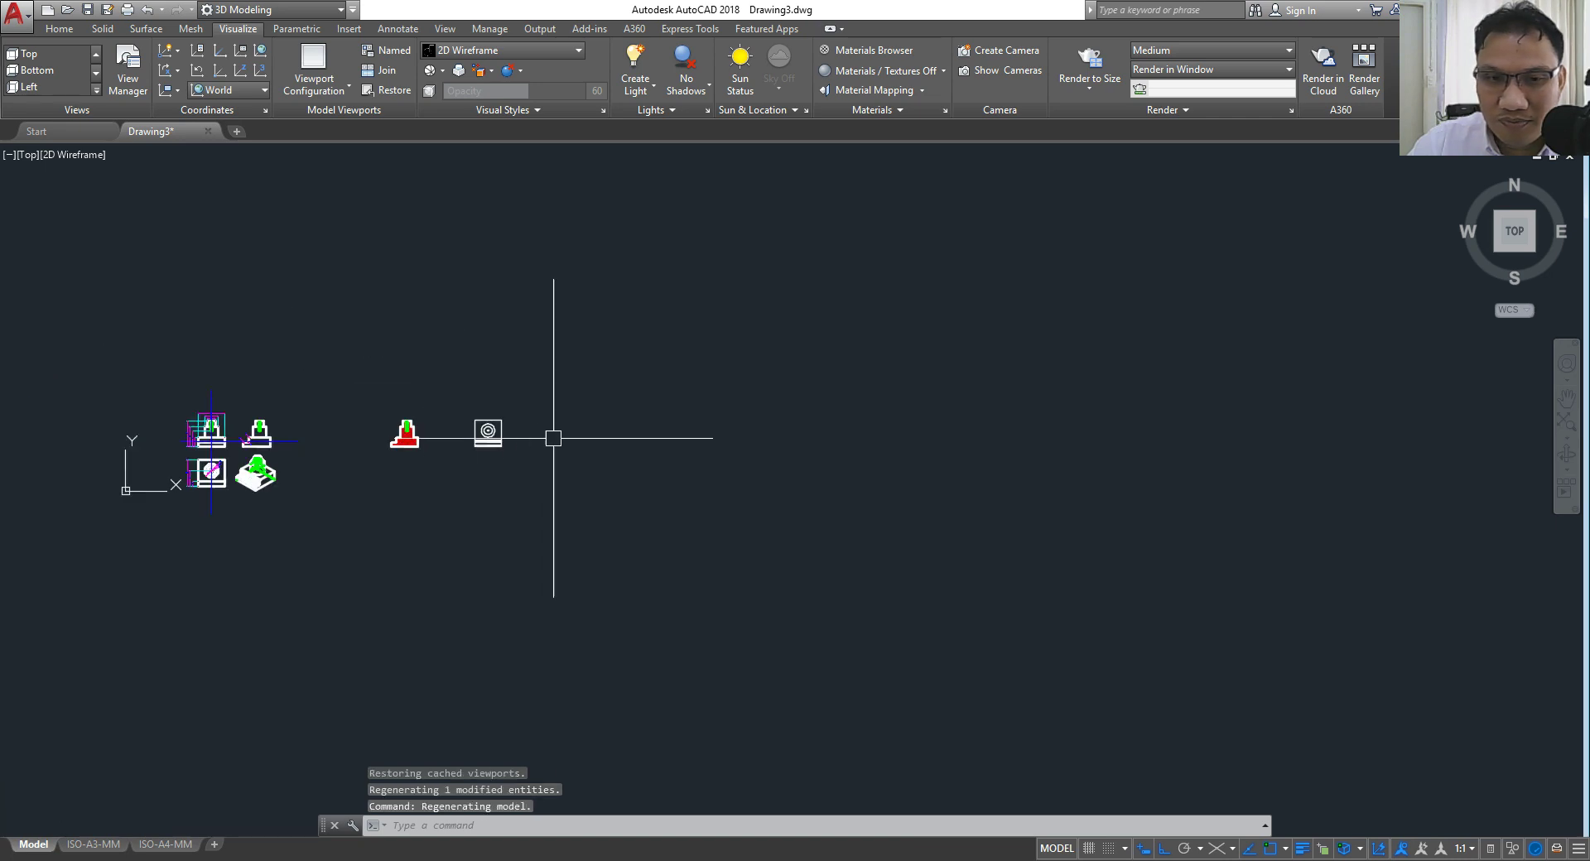
scroll(497, 435, "up", 6)
scroll(464, 434, "up", 4)
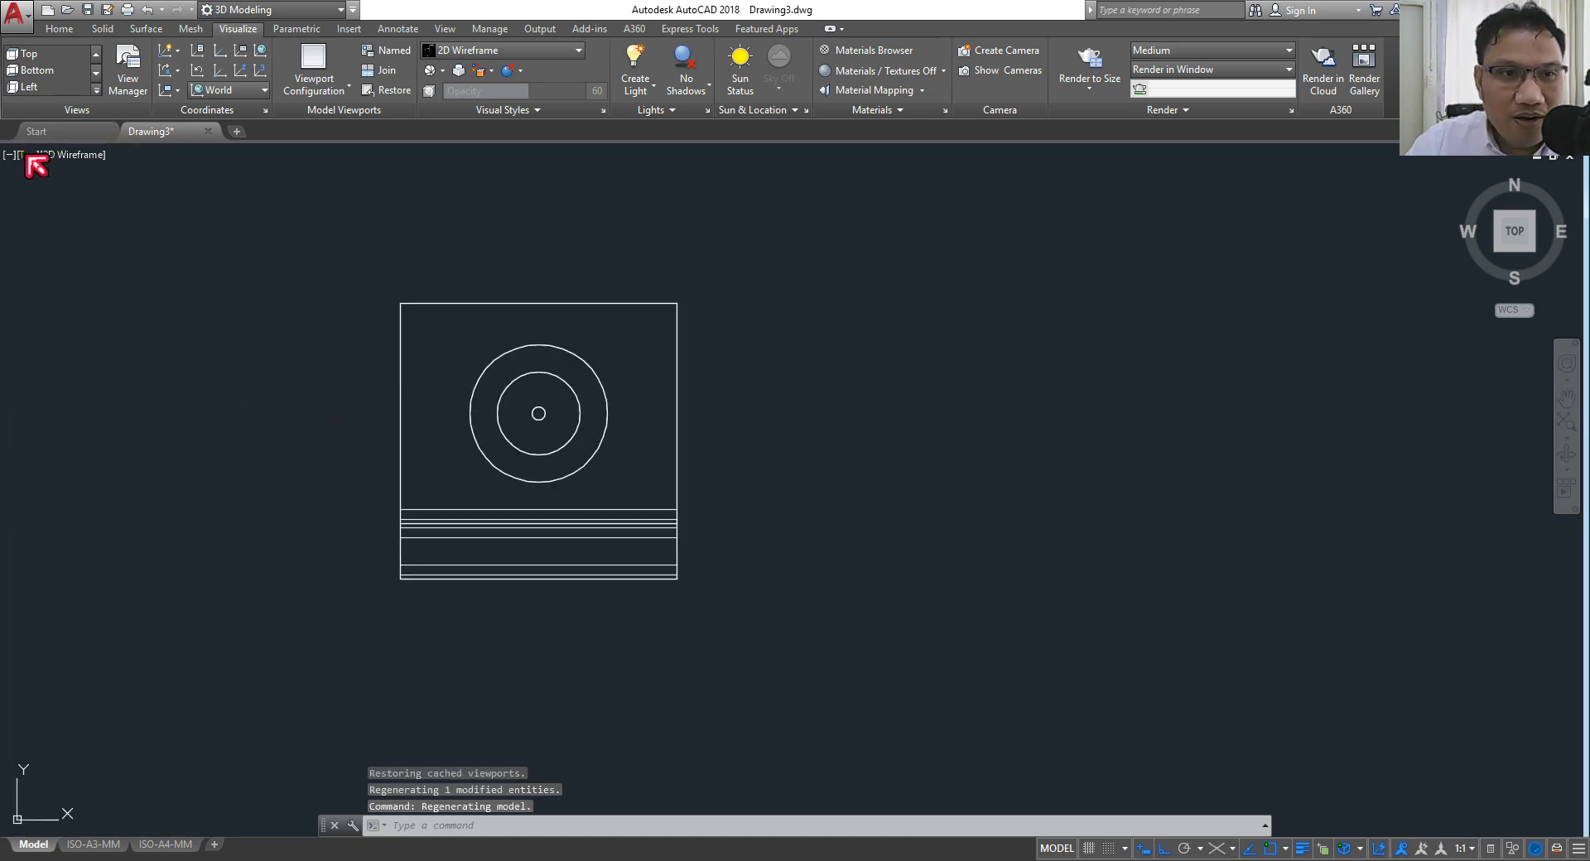
Step: Display the model as a Realistic SE Isometric view and zoom in to inspect it
left_click(28, 157)
left_click(90, 335)
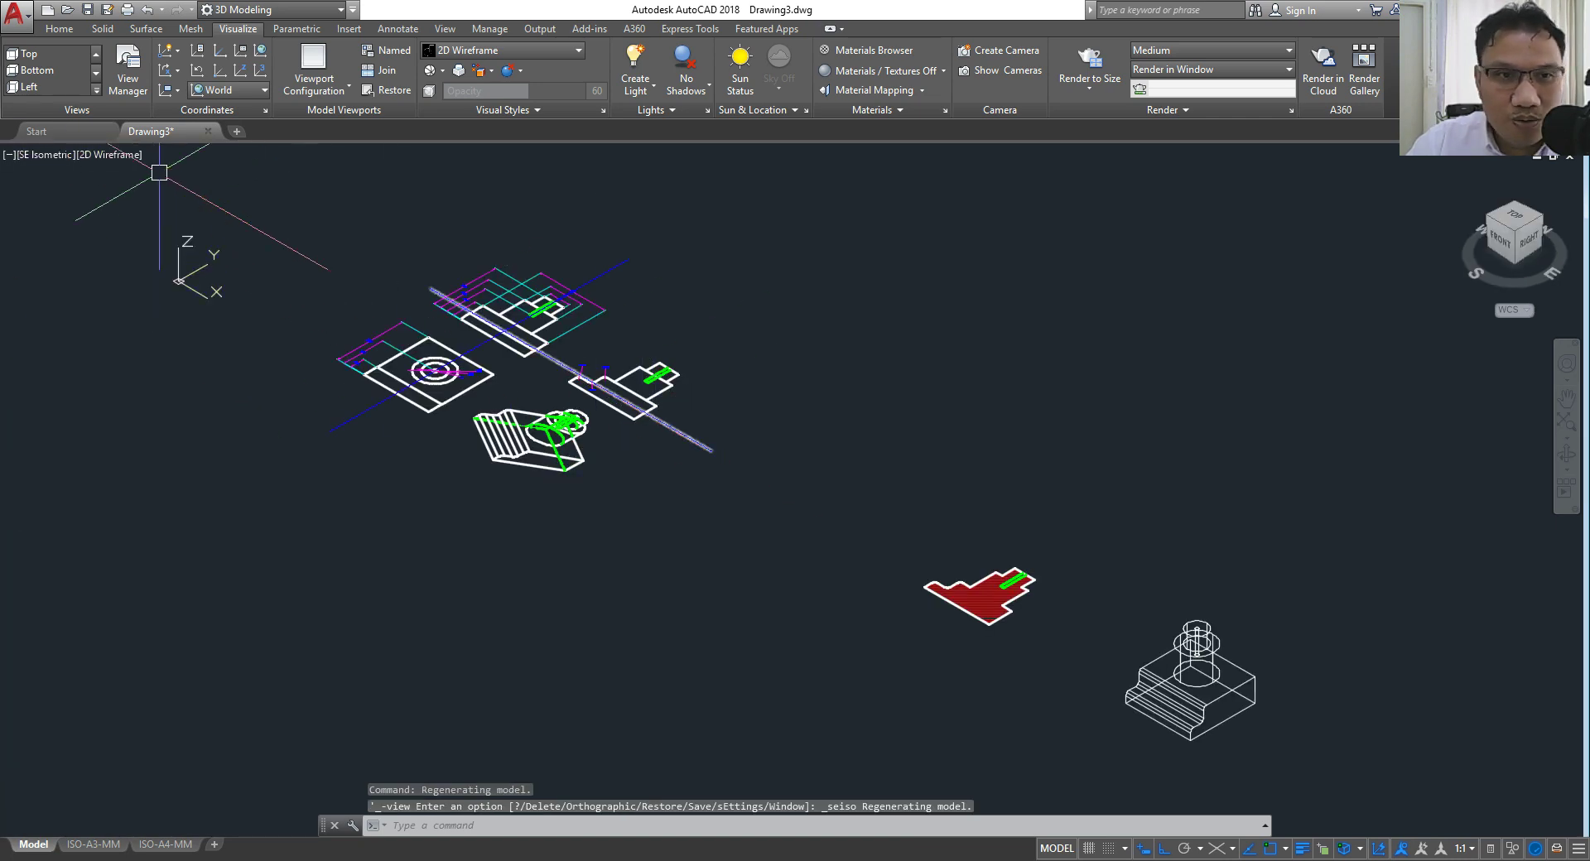
left_click(127, 157)
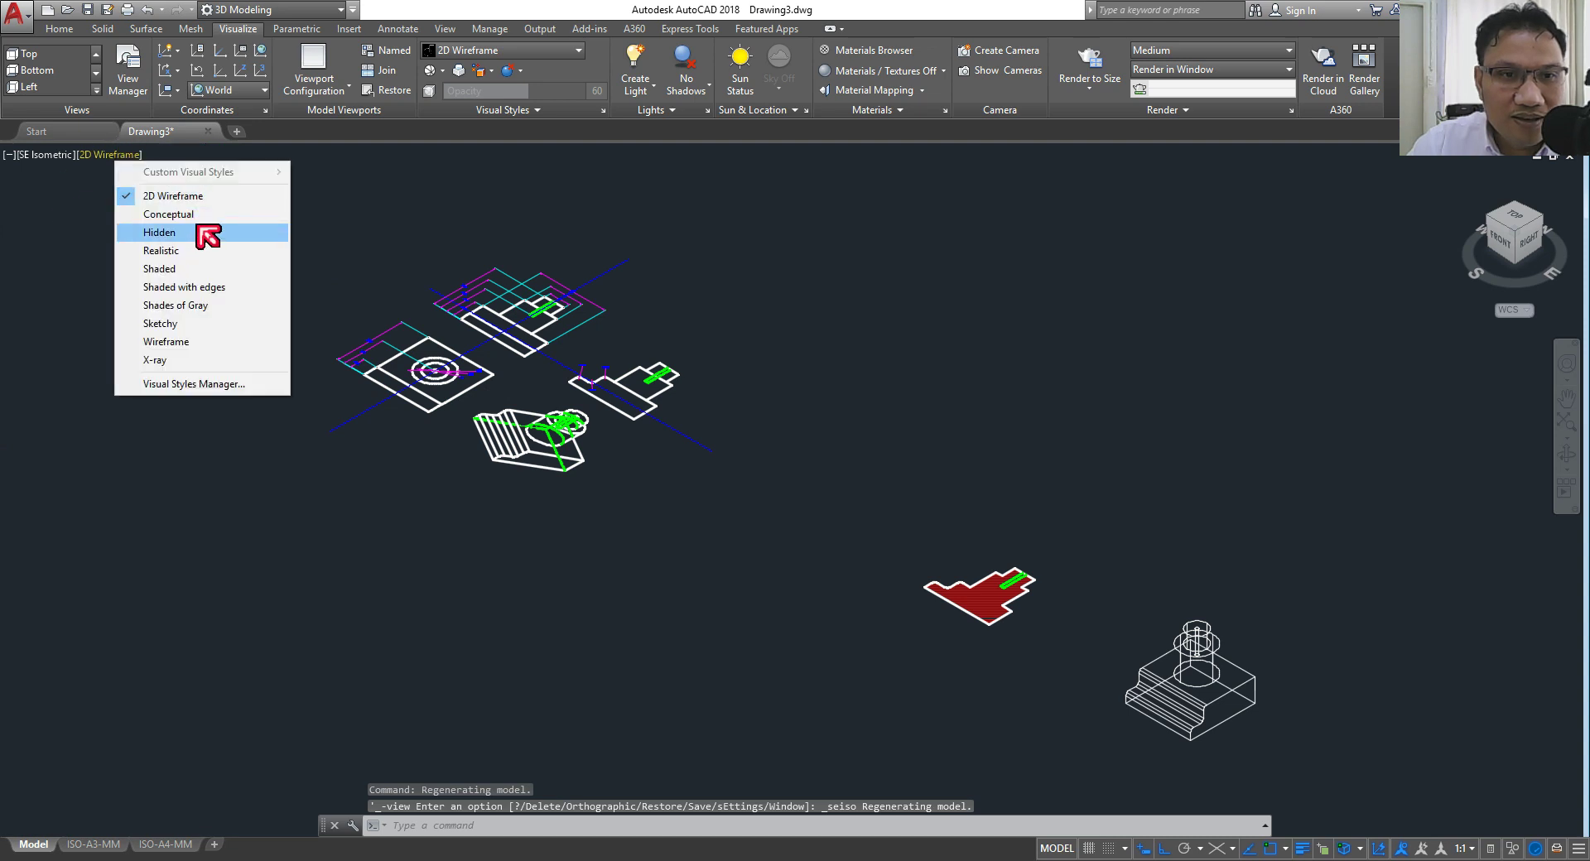
left_click(202, 250)
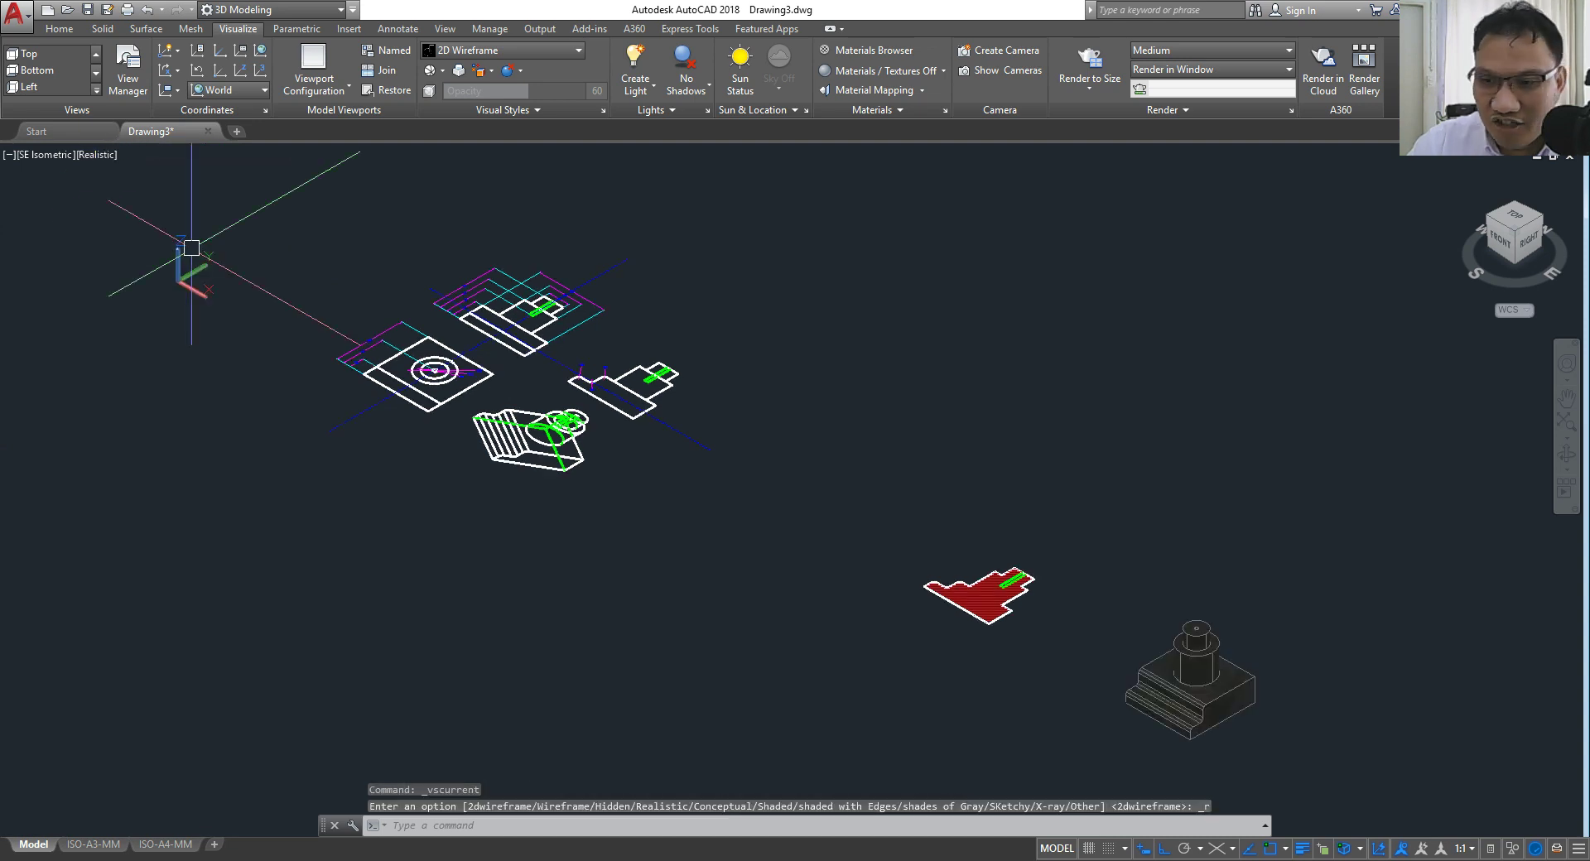
scroll(1154, 710, "up", 2)
scroll(1143, 704, "up", 3)
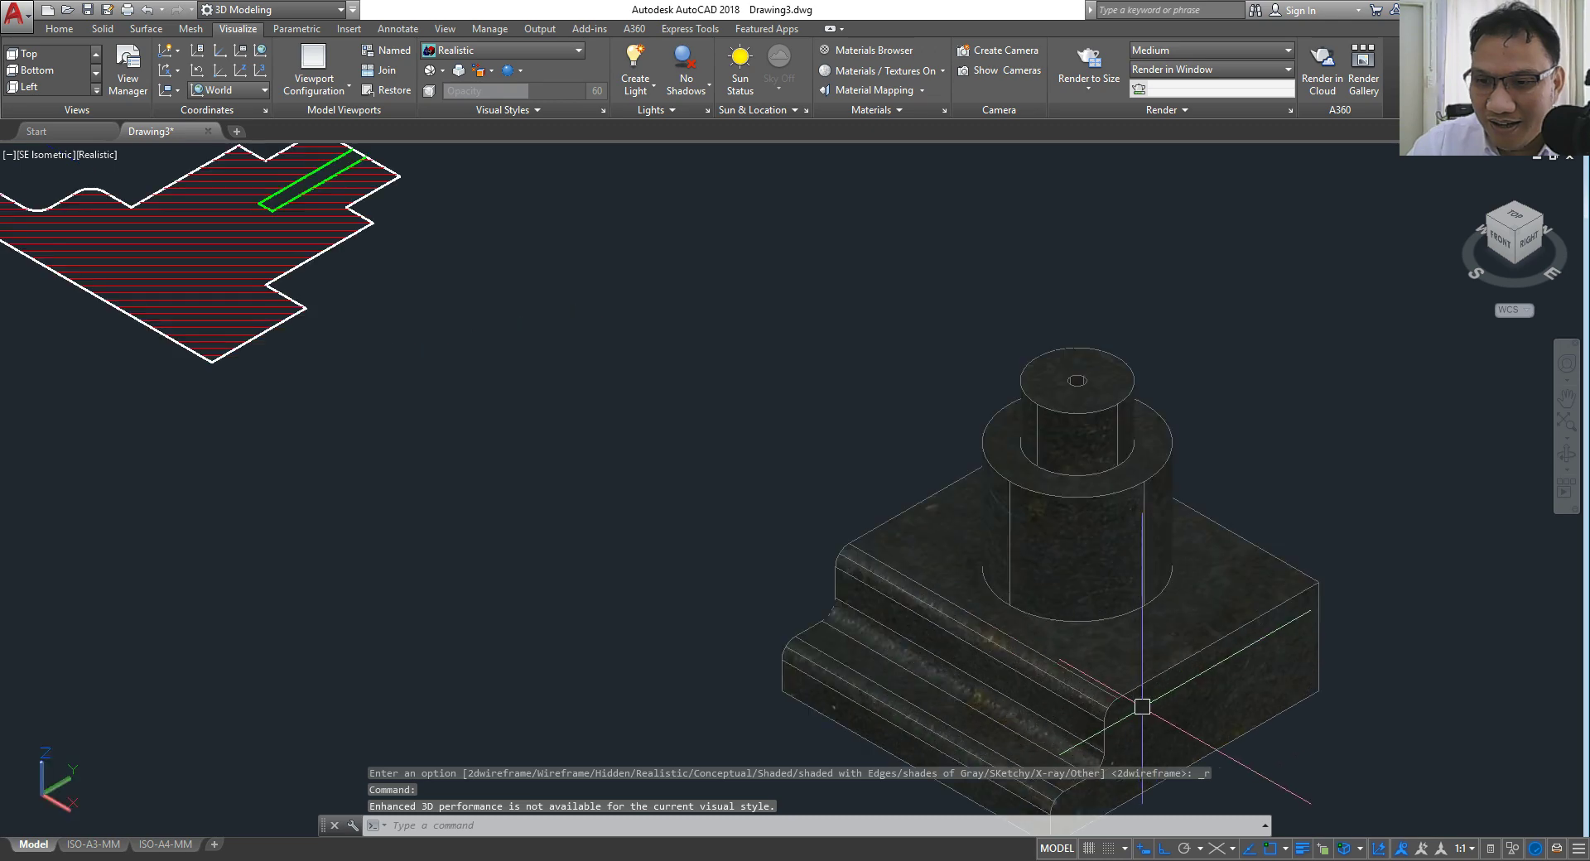
scroll(916, 575, "up", 2)
scroll(916, 575, "up", 3)
scroll(919, 439, "down", 4)
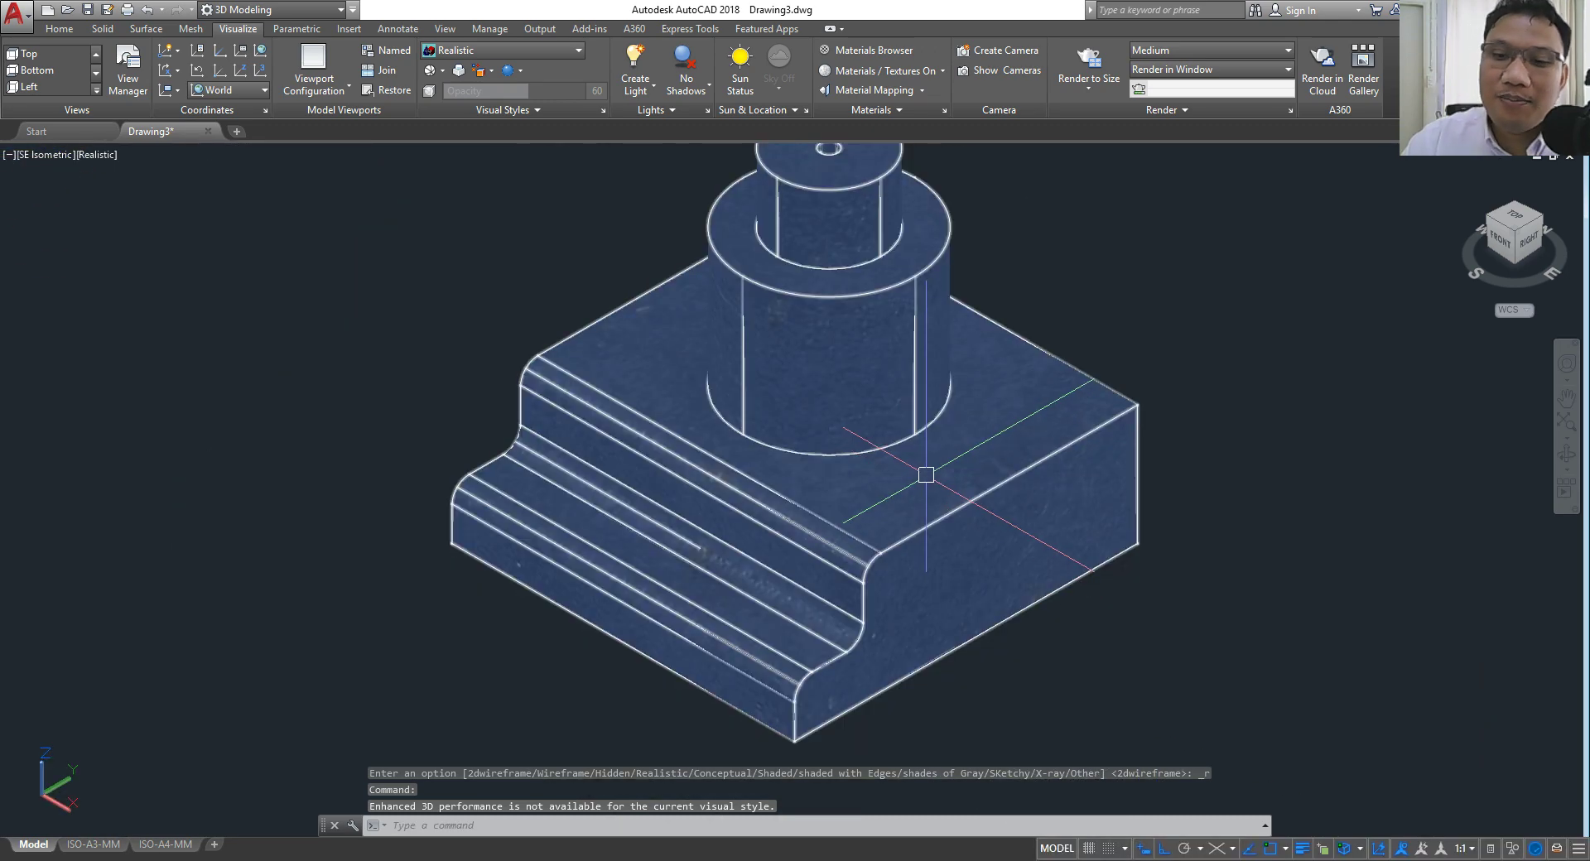
scroll(1046, 529, "down", 1)
scroll(1047, 529, "up", 2)
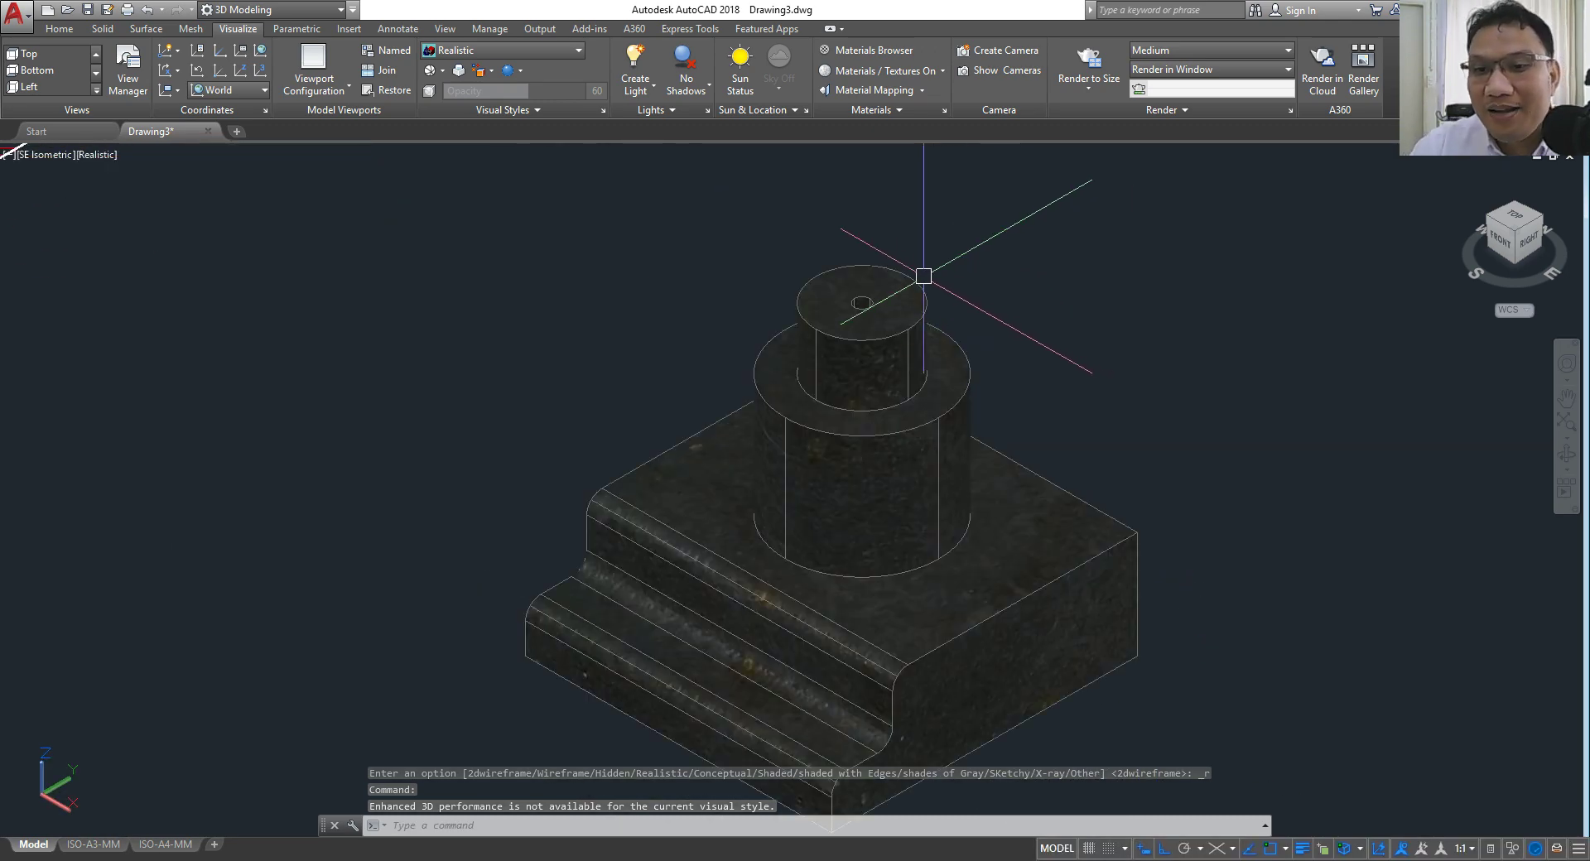
scroll(1077, 513, "down", 2)
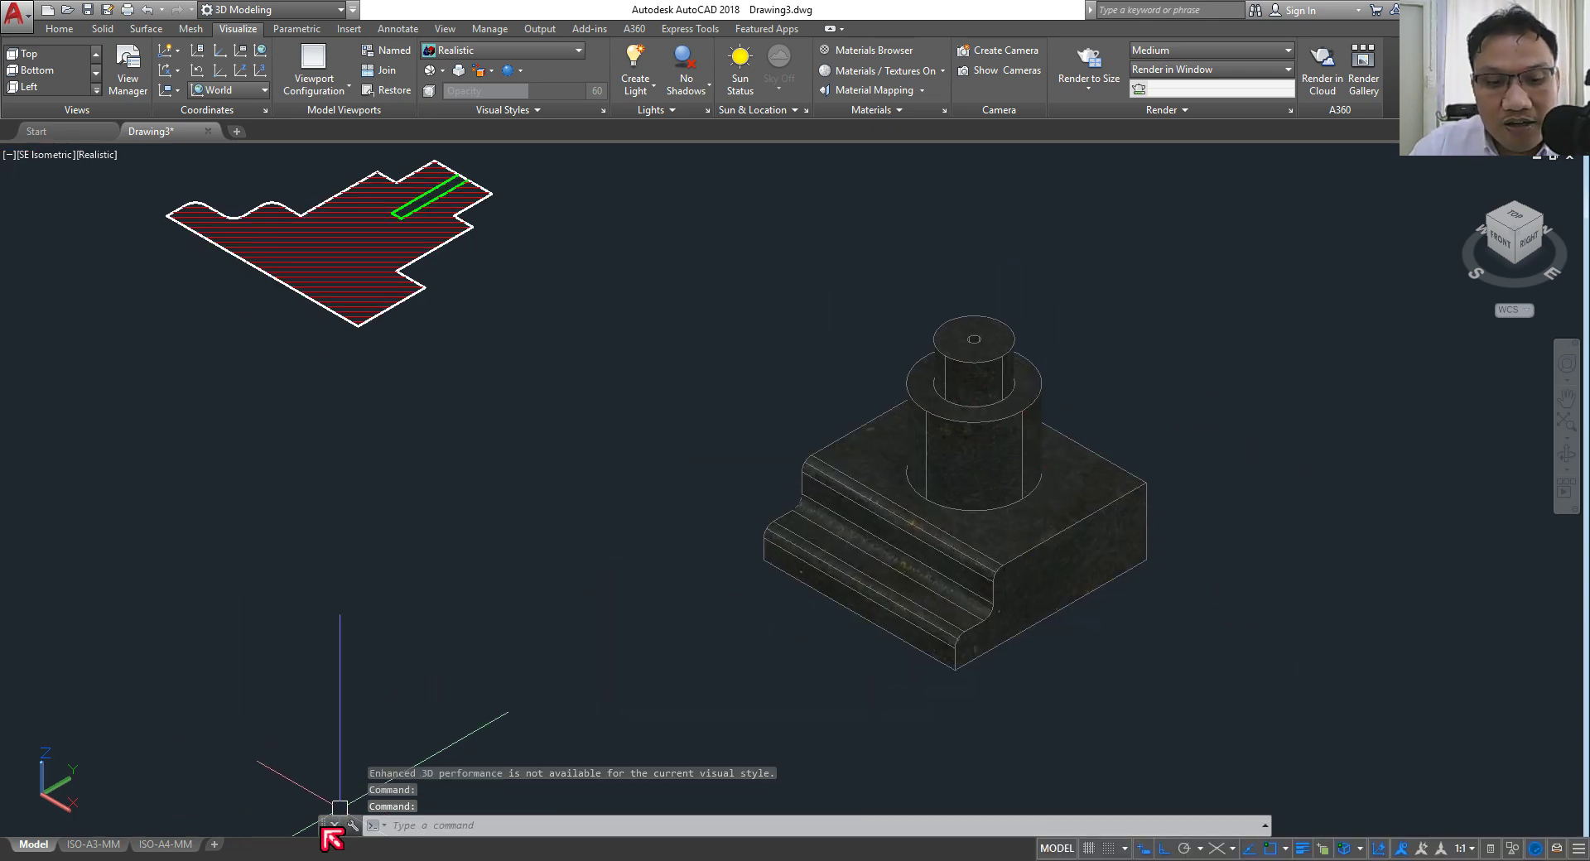
Step: Dock the command line, then return to the ISO-A3-MM layout with the whole sheet in view
left_click_drag(324, 827, 328, 841)
scroll(652, 522, "down", 2)
scroll(642, 588, "down", 2)
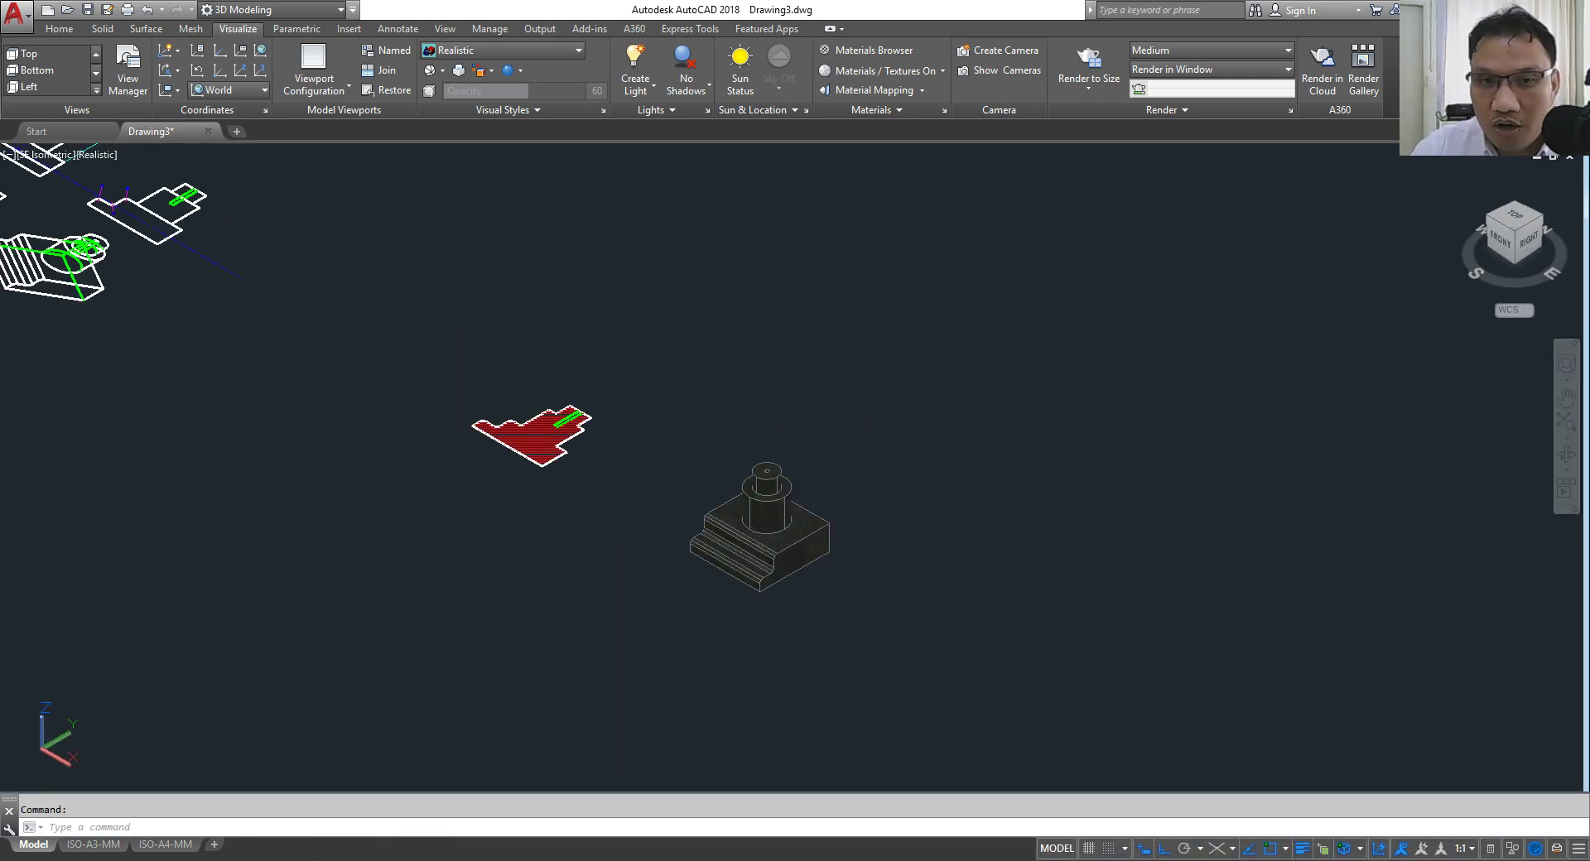
mouse_move(641, 588)
middle_mouse_down()
mouse_move(1183, 461)
mouse_move(831, 416)
mouse_move(727, 492)
middle_mouse_up()
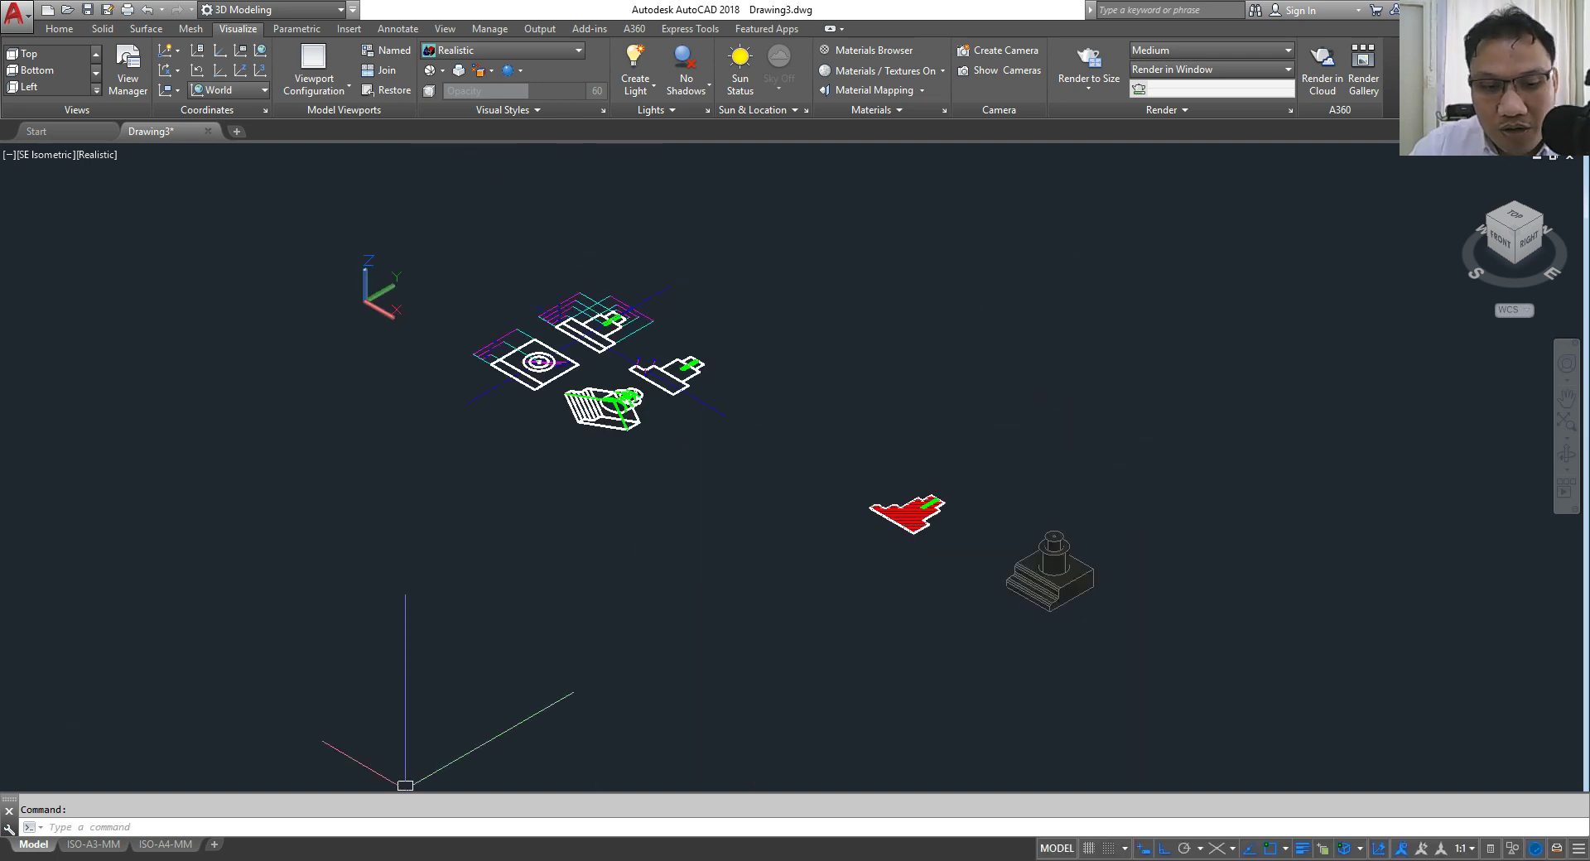
left_click(94, 845)
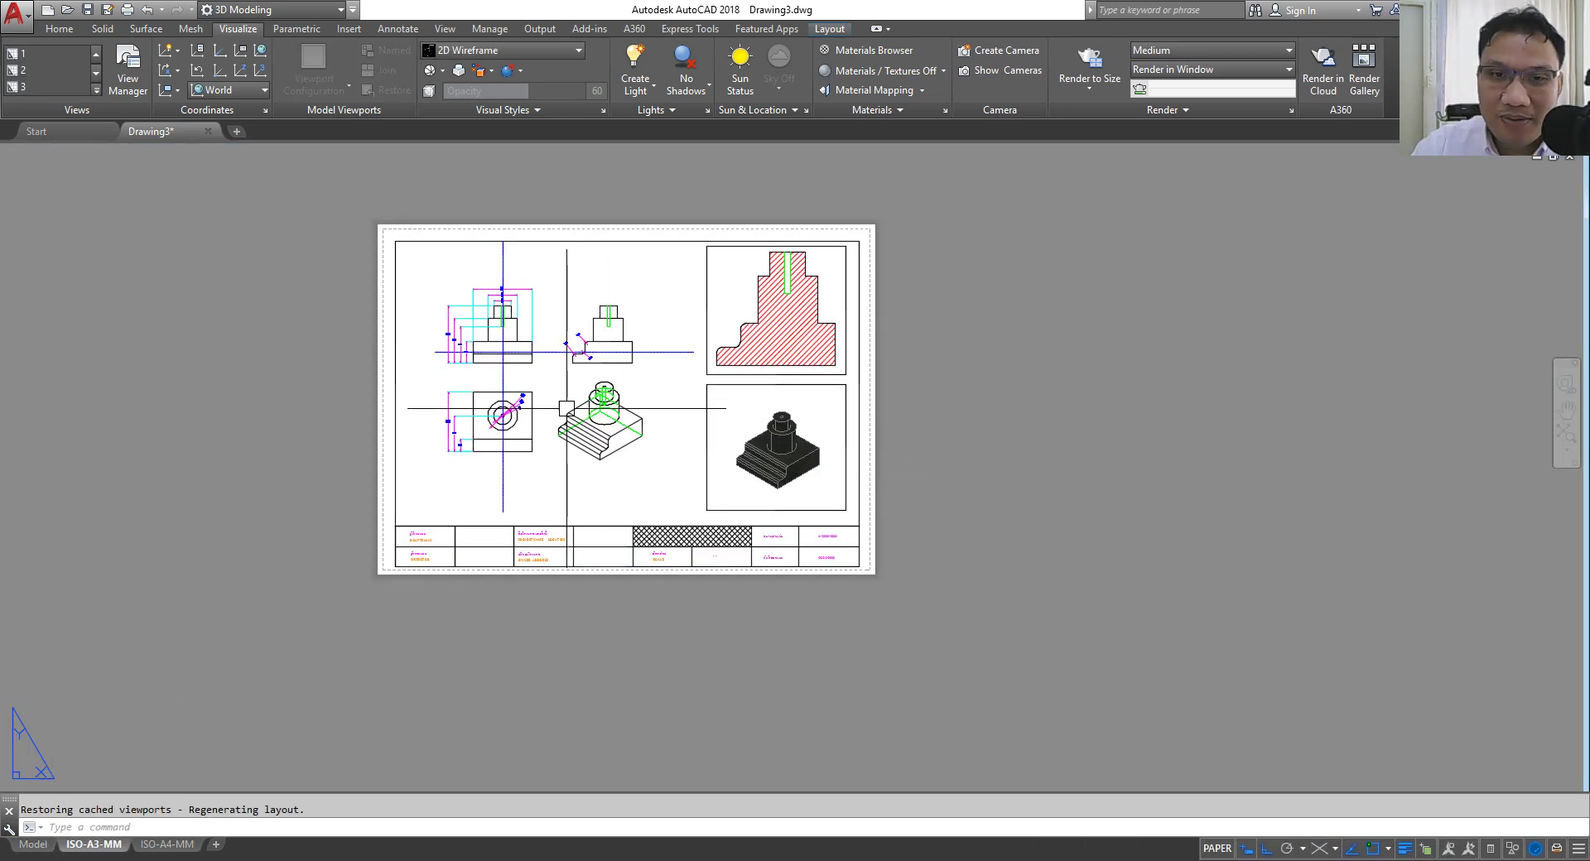
left_click(1563, 432)
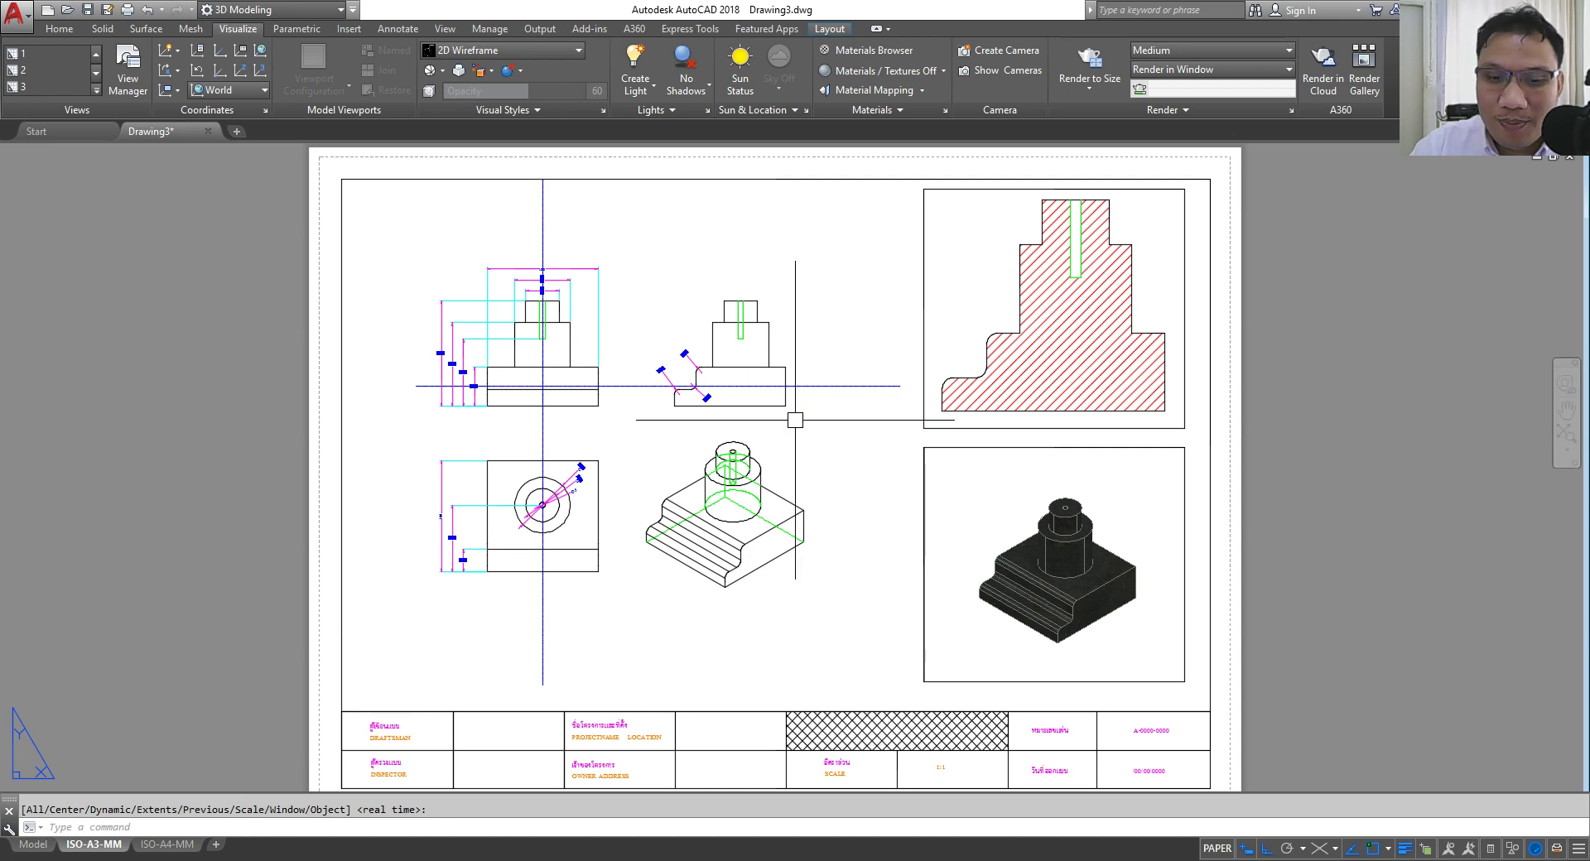